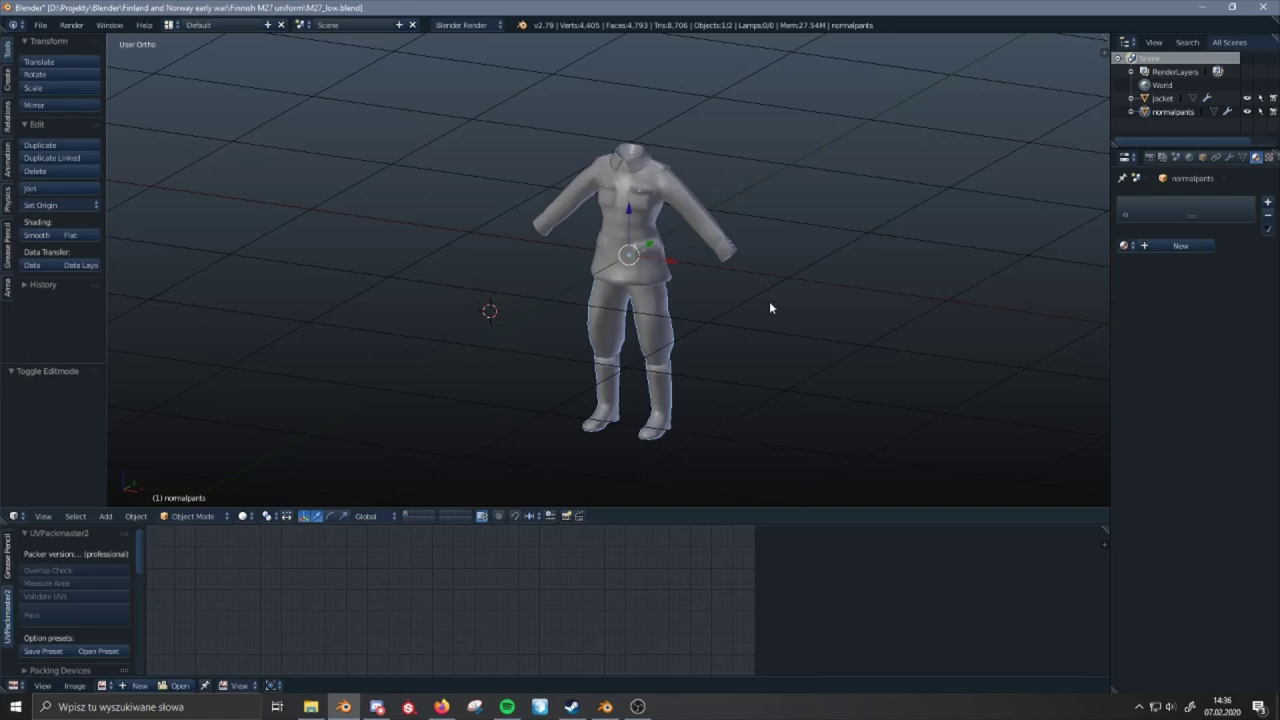
- Examine the uniform's jacket and pants as separate objects from several angles, selecting each in turn
{"action": "right_click", "coordinate": [700, 224]}
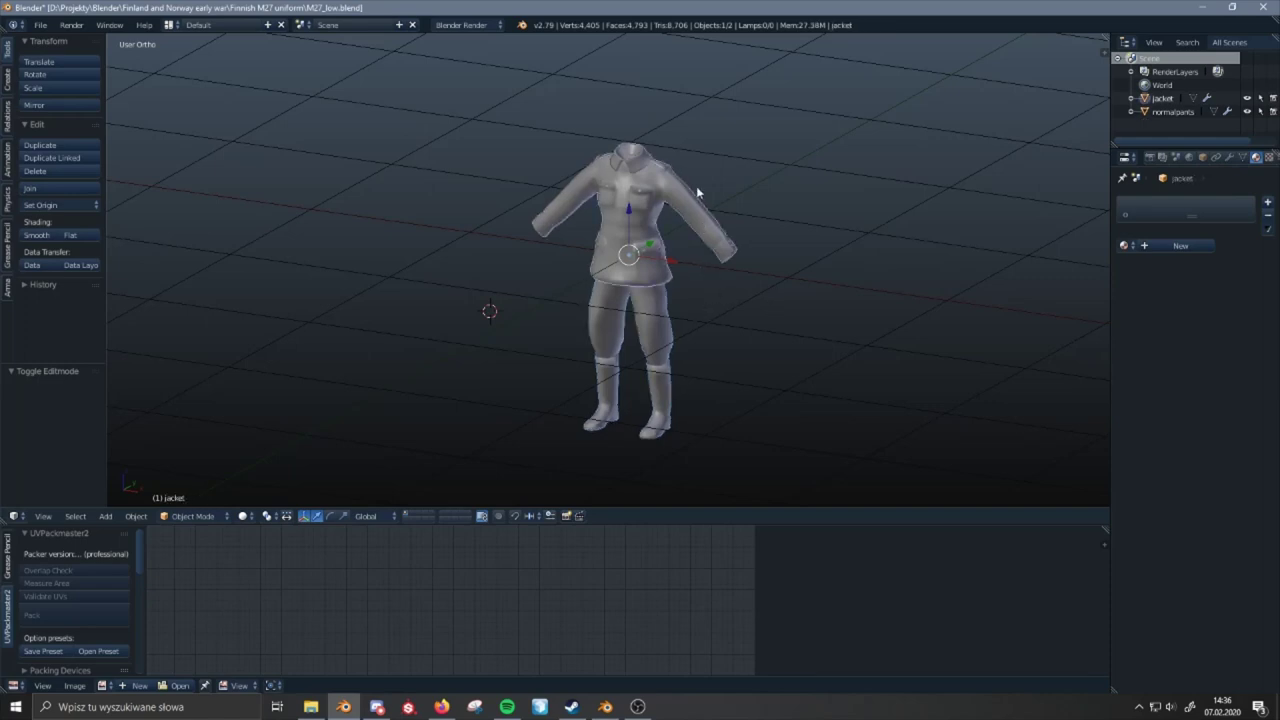
{"action": "key", "text": "a"}
{"action": "mouse_move", "coordinate": [696, 219]}
{"action": "middle_mouse_down", "text": "shift"}
{"action": "mouse_move", "coordinate": [698, 249]}
{"action": "mouse_move", "coordinate": [665, 258]}
{"action": "mouse_move", "coordinate": [660, 244]}
{"action": "mouse_move", "coordinate": [699, 230]}
{"action": "mouse_move", "coordinate": [692, 243]}
{"action": "middle_mouse_up", "text": "shift"}
{"action": "right_click", "coordinate": [692, 243]}
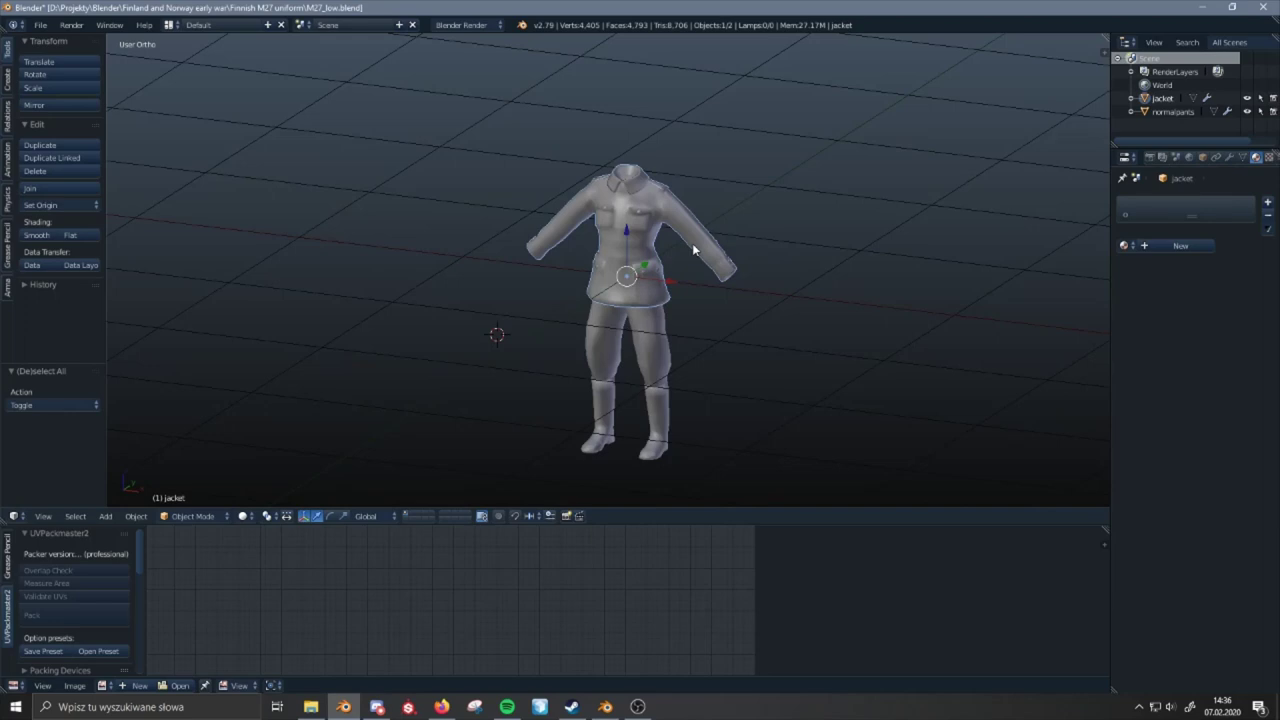
{"action": "right_click", "coordinate": [663, 334]}
{"action": "right_click", "coordinate": [651, 283]}
{"action": "key", "text": "a"}
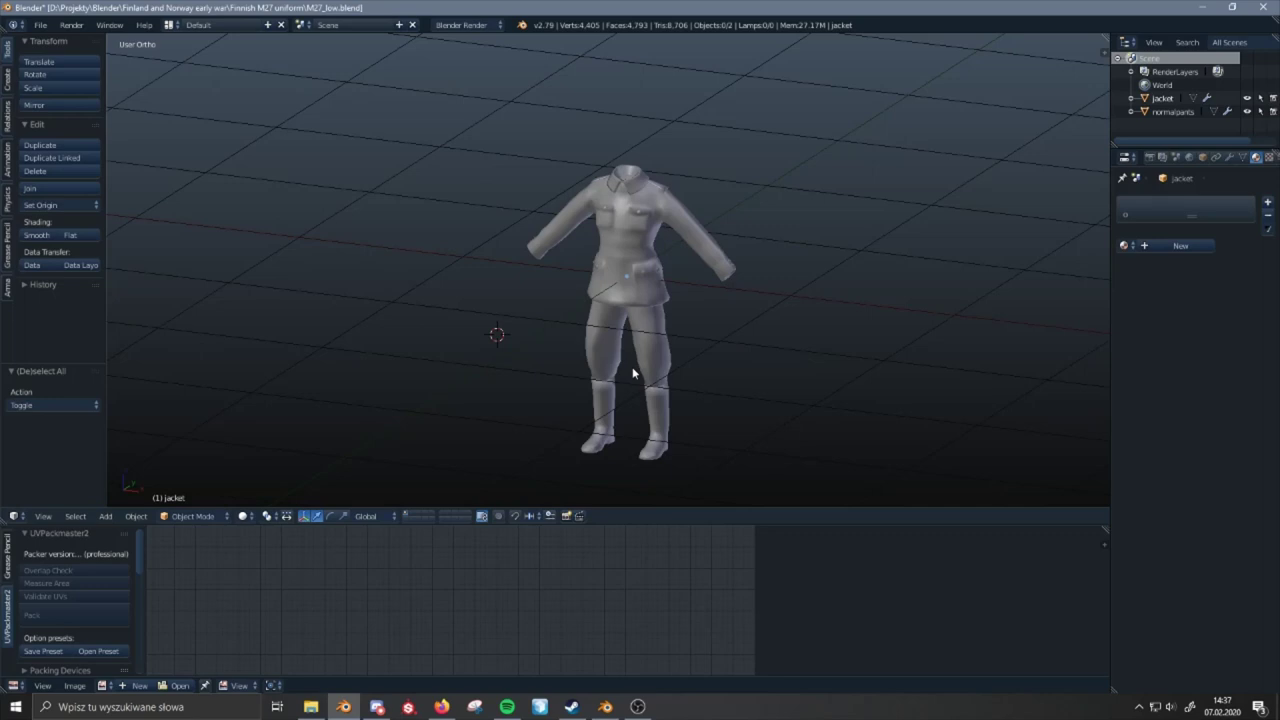
{"action": "right_click", "coordinate": [621, 313]}
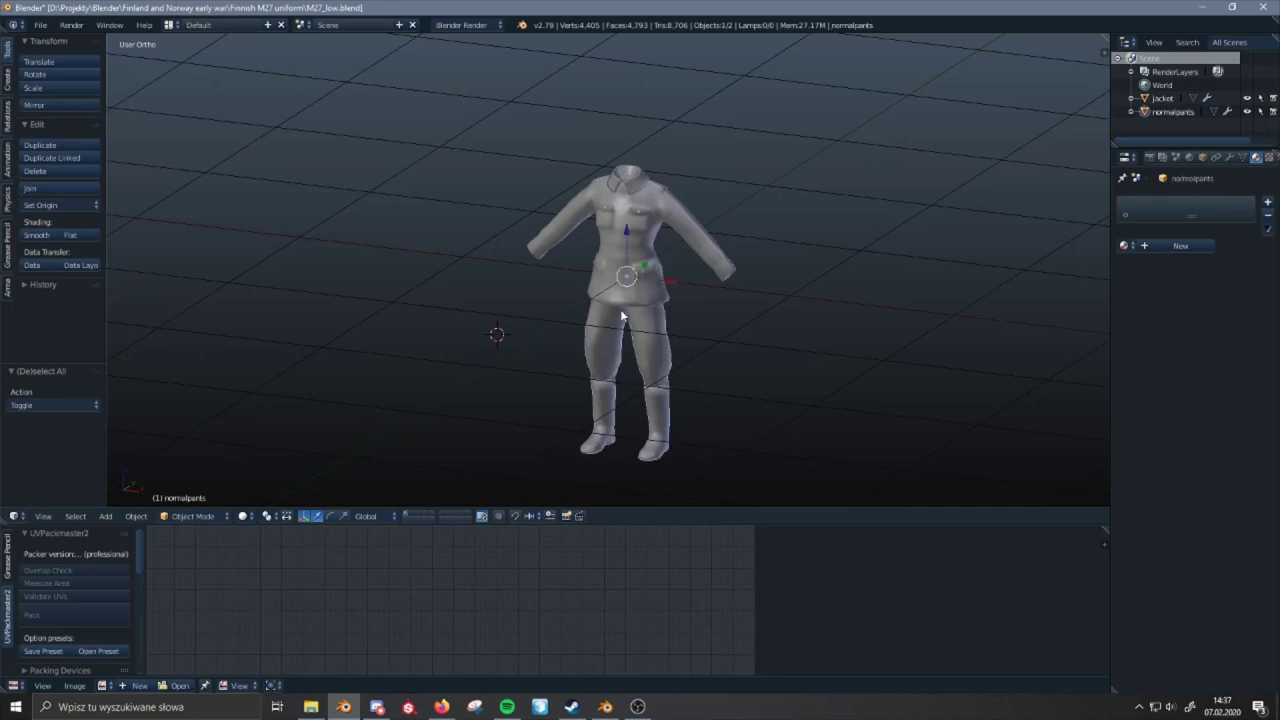
{"action": "right_click", "coordinate": [637, 290]}
{"action": "right_click", "coordinate": [637, 340]}
{"action": "middle_click_drag", "start_coordinate": [637, 340], "coordinate": [868, 243]}
{"action": "scroll", "coordinate": [604, 298], "scroll_direction": "up", "scroll_amount": 2}
{"action": "right_click", "coordinate": [679, 262]}
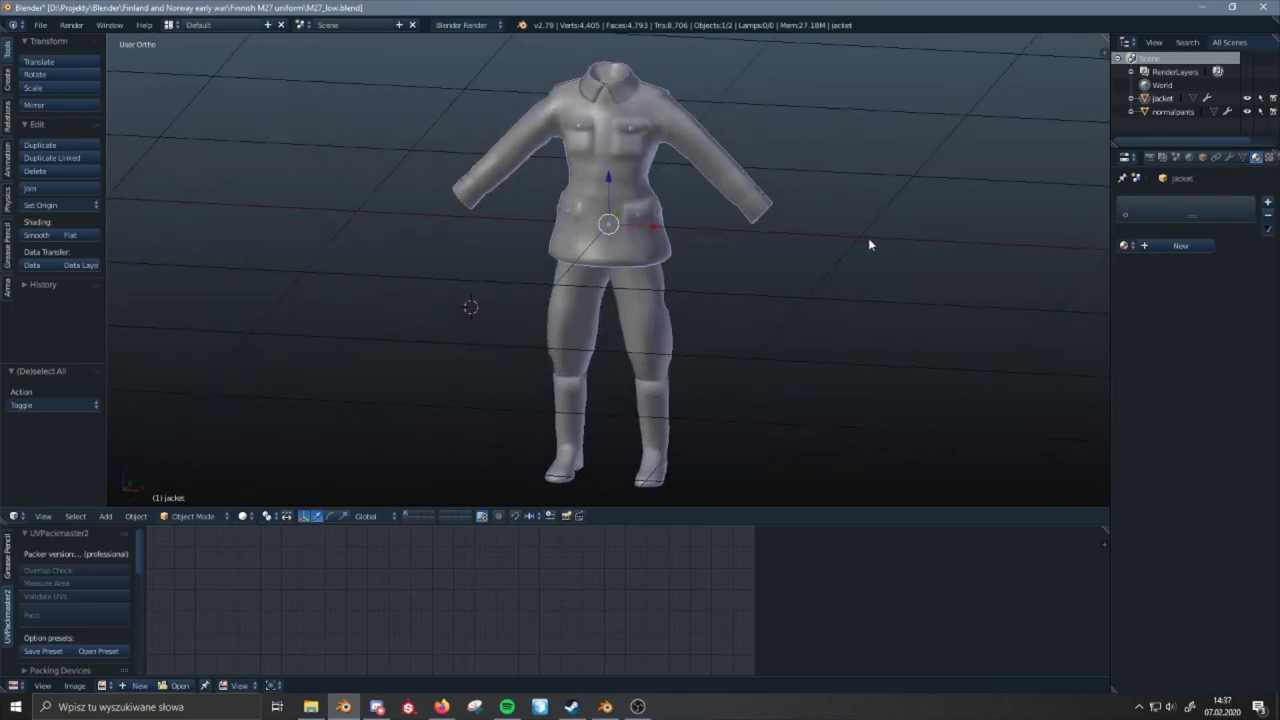
{"action": "right_click", "coordinate": [626, 354]}
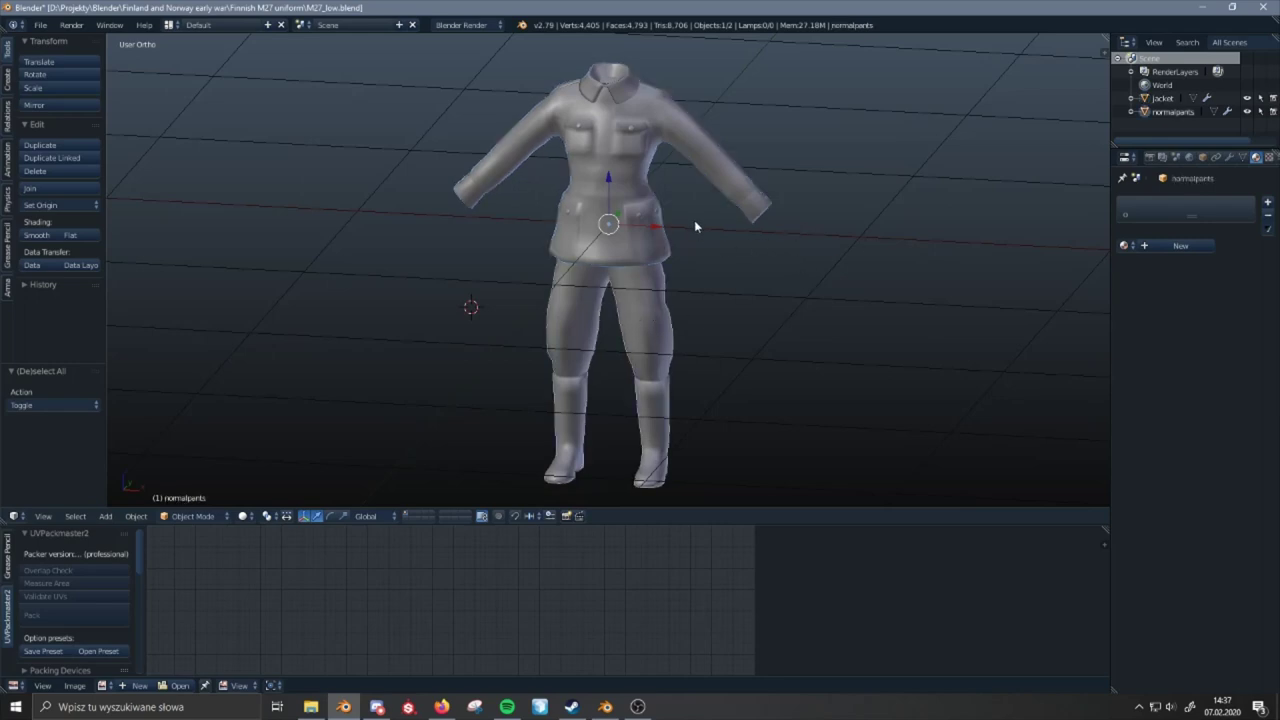
{"action": "right_click", "coordinate": [640, 229]}
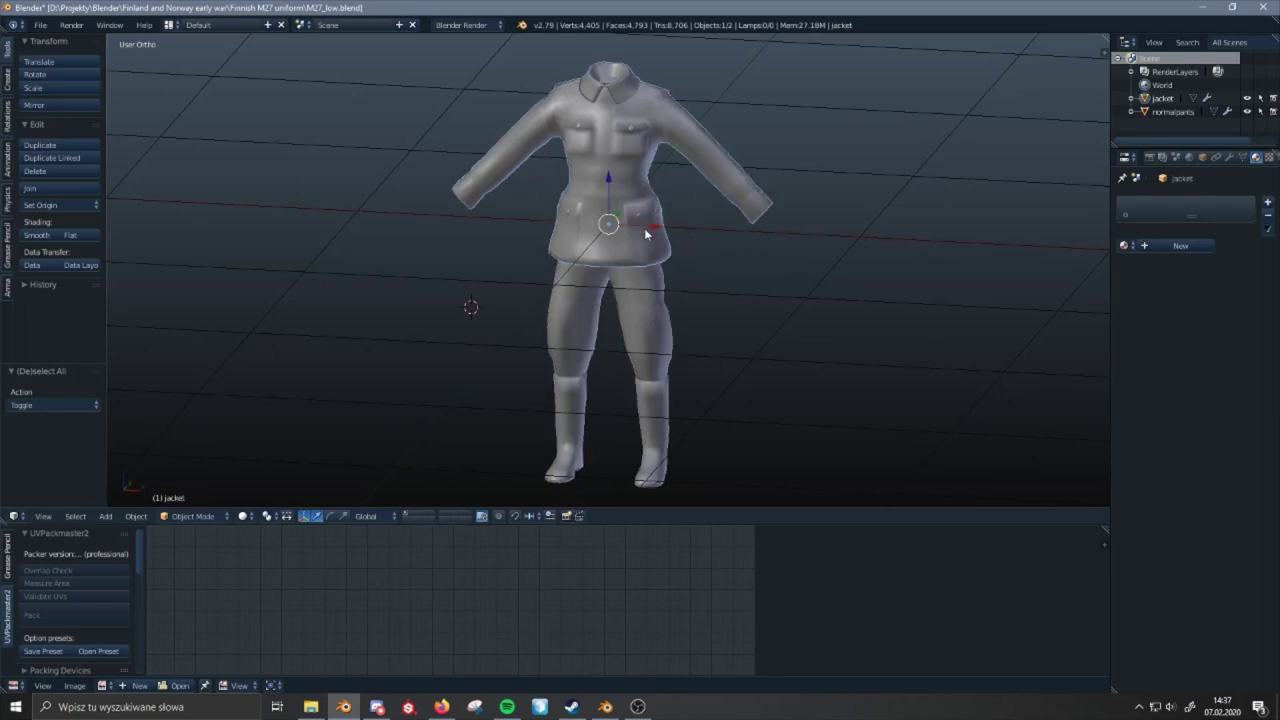
{"action": "right_click", "coordinate": [672, 350]}
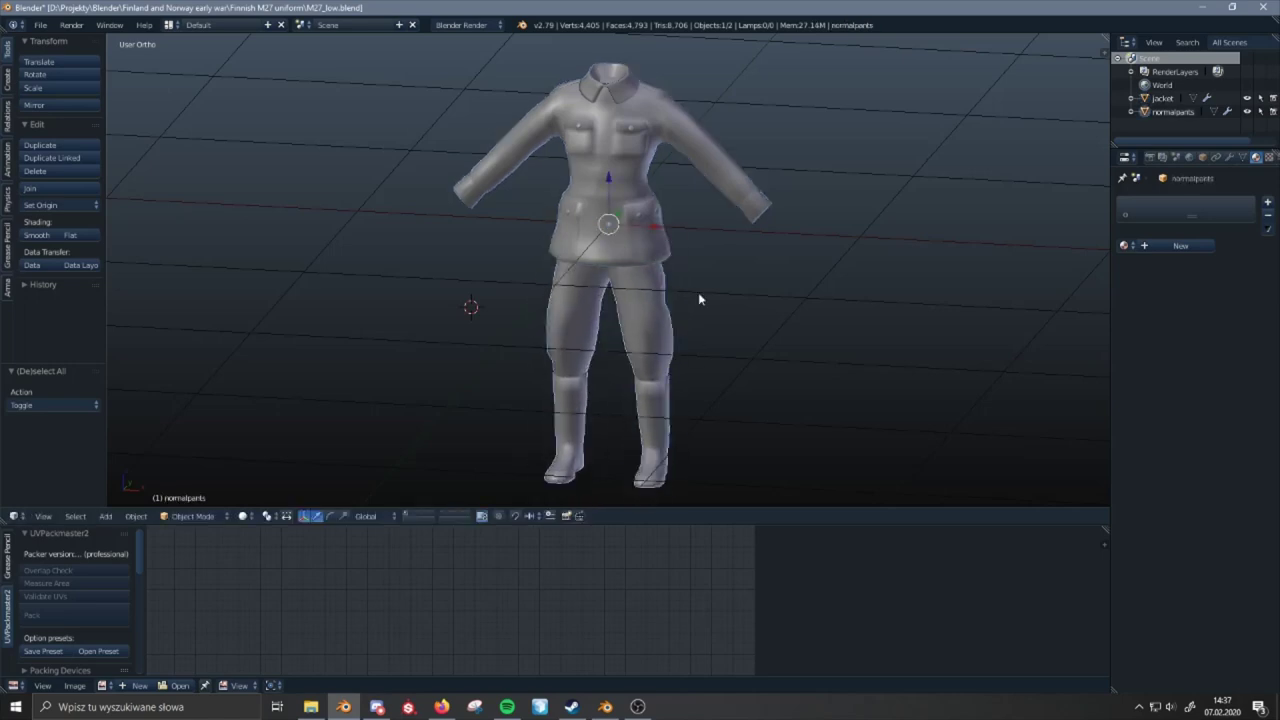
{"action": "right_click", "coordinate": [656, 196]}
{"action": "right_click", "coordinate": [640, 295]}
{"action": "middle_click_drag", "start_coordinate": [685, 240], "coordinate": [591, 235]}
{"action": "key", "text": "a"}
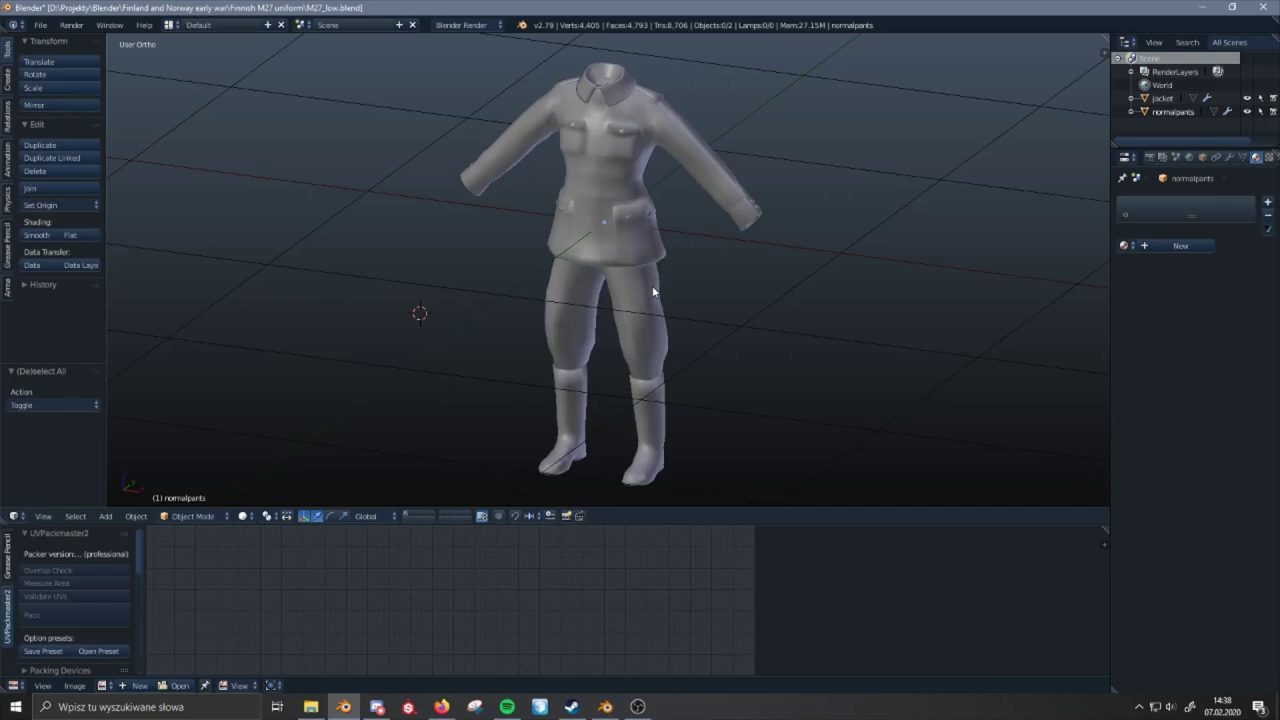
{"action": "right_click", "coordinate": [630, 222]}
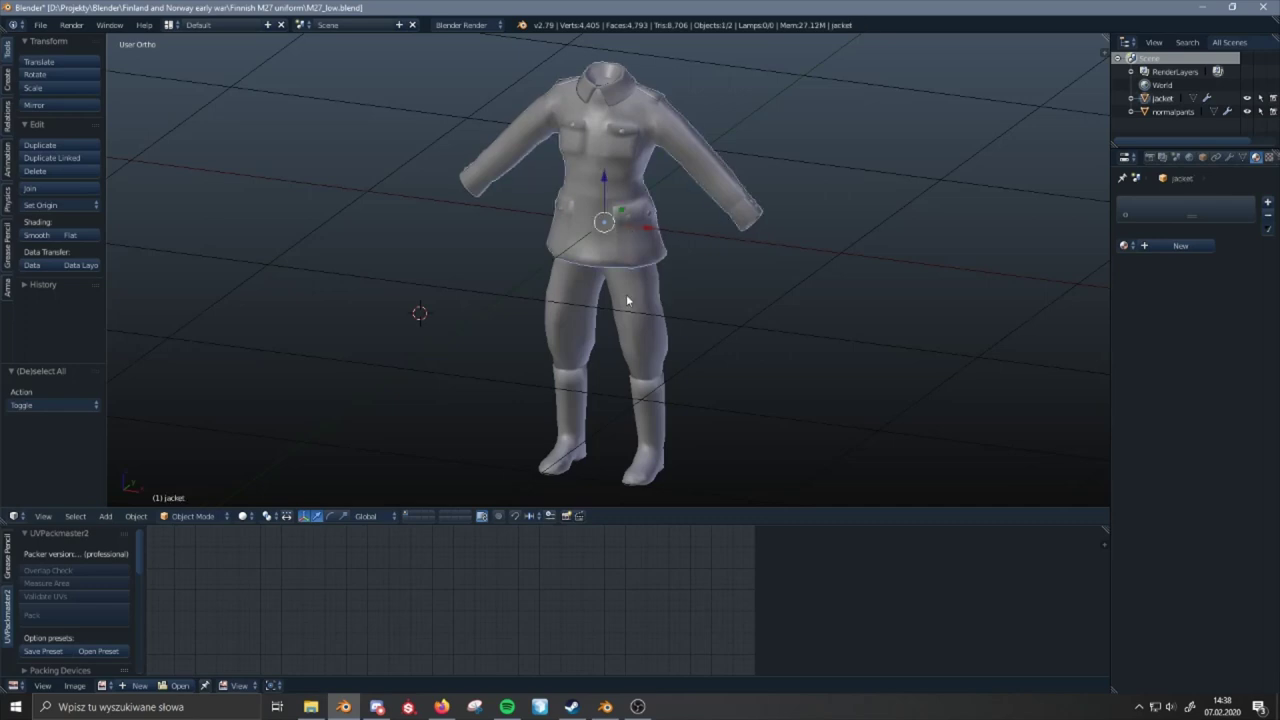
{"action": "right_click", "coordinate": [629, 258]}
{"action": "right_click", "coordinate": [641, 336]}
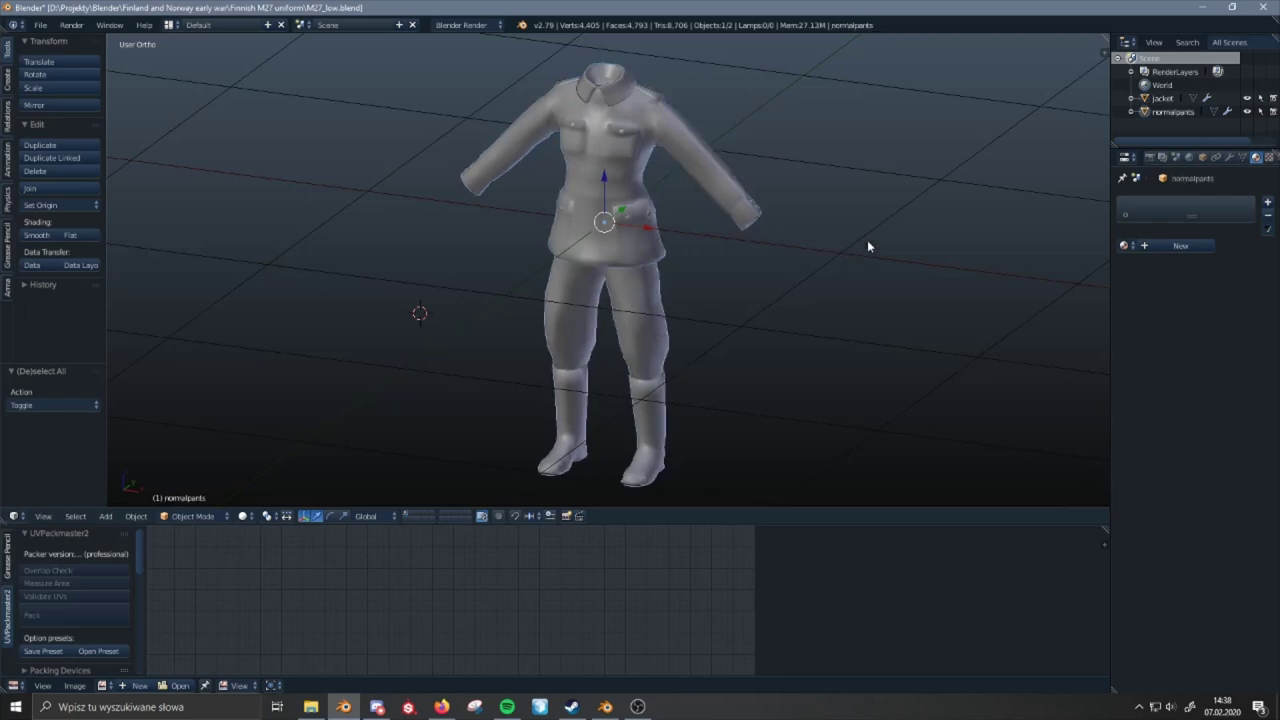
{"action": "right_click", "coordinate": [721, 189]}
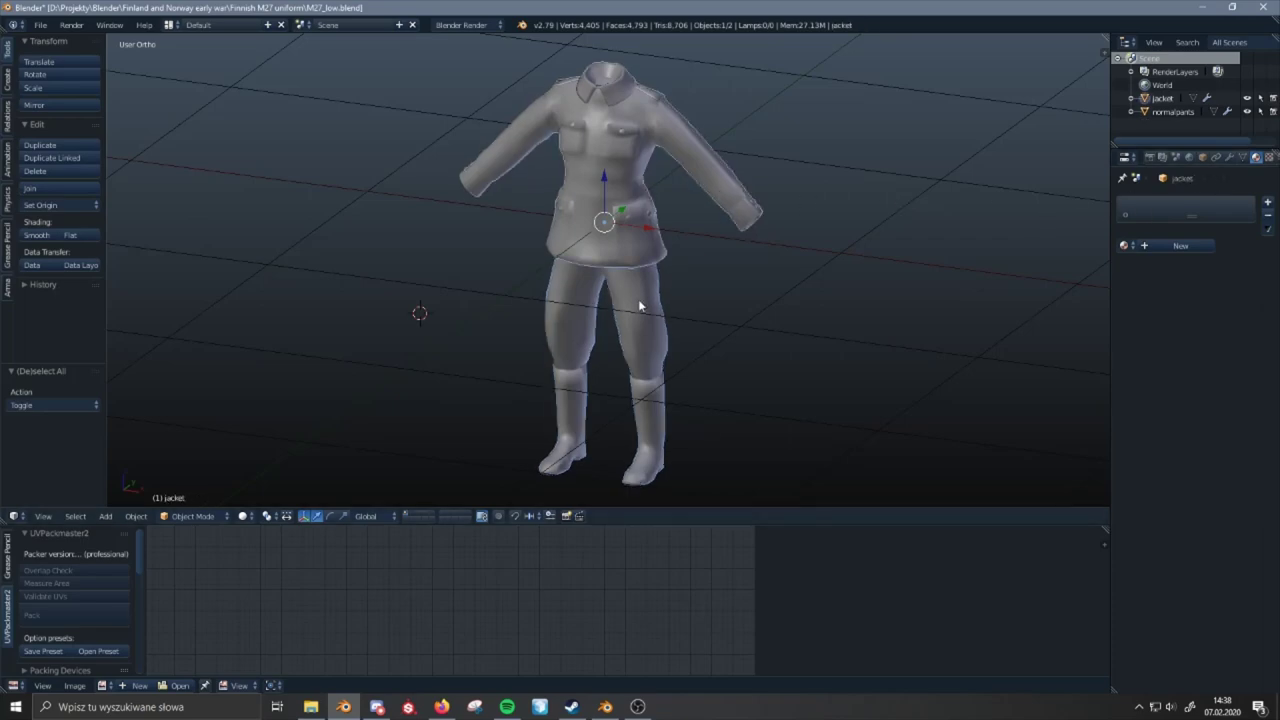
{"action": "right_click", "coordinate": [639, 303]}
{"action": "key", "text": "a"}
{"action": "middle_click_drag", "start_coordinate": [740, 293], "coordinate": [906, 207]}
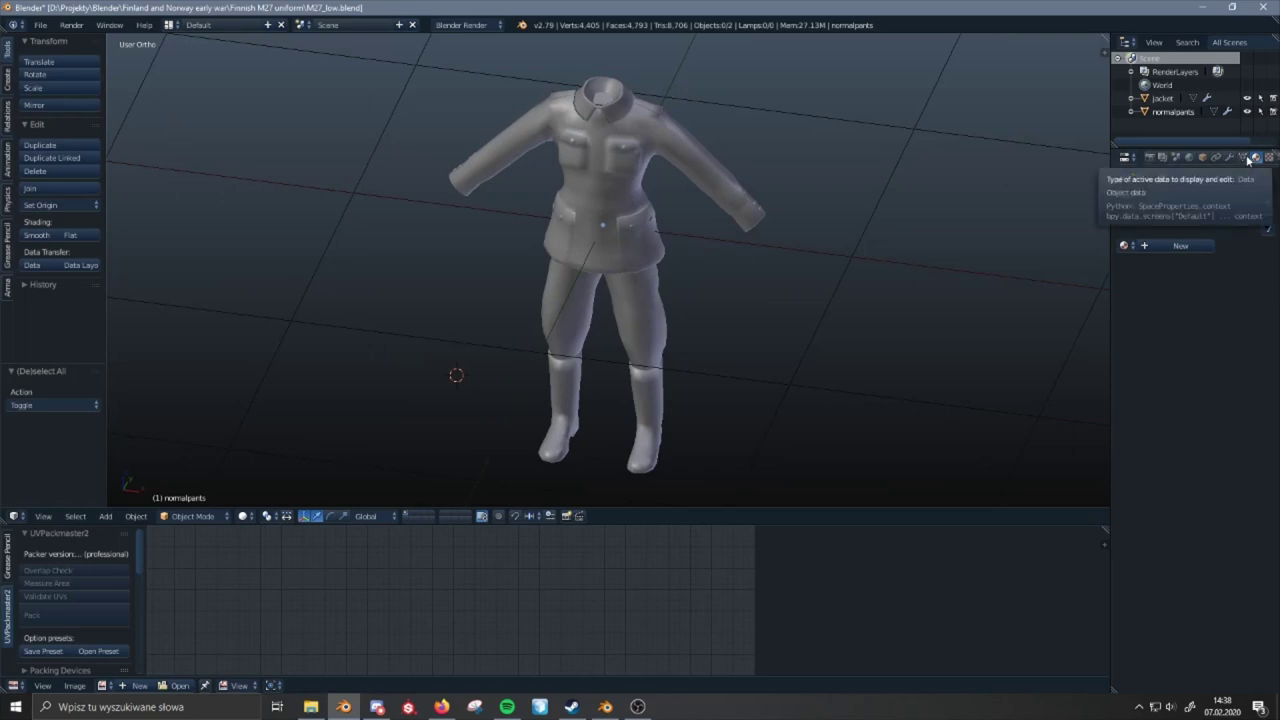
- Select the pants and display their mesh data with the list of UV maps
{"action": "right_click", "coordinate": [652, 320]}
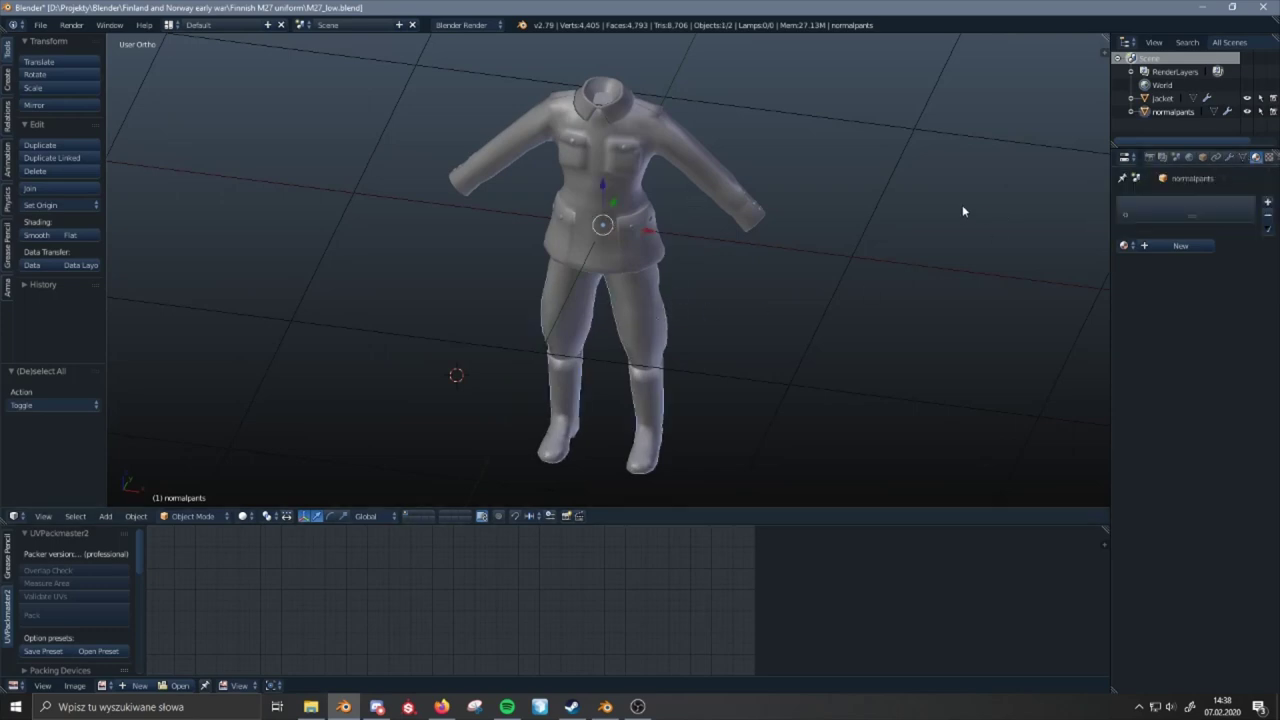
{"action": "left_click", "coordinate": [1243, 158]}
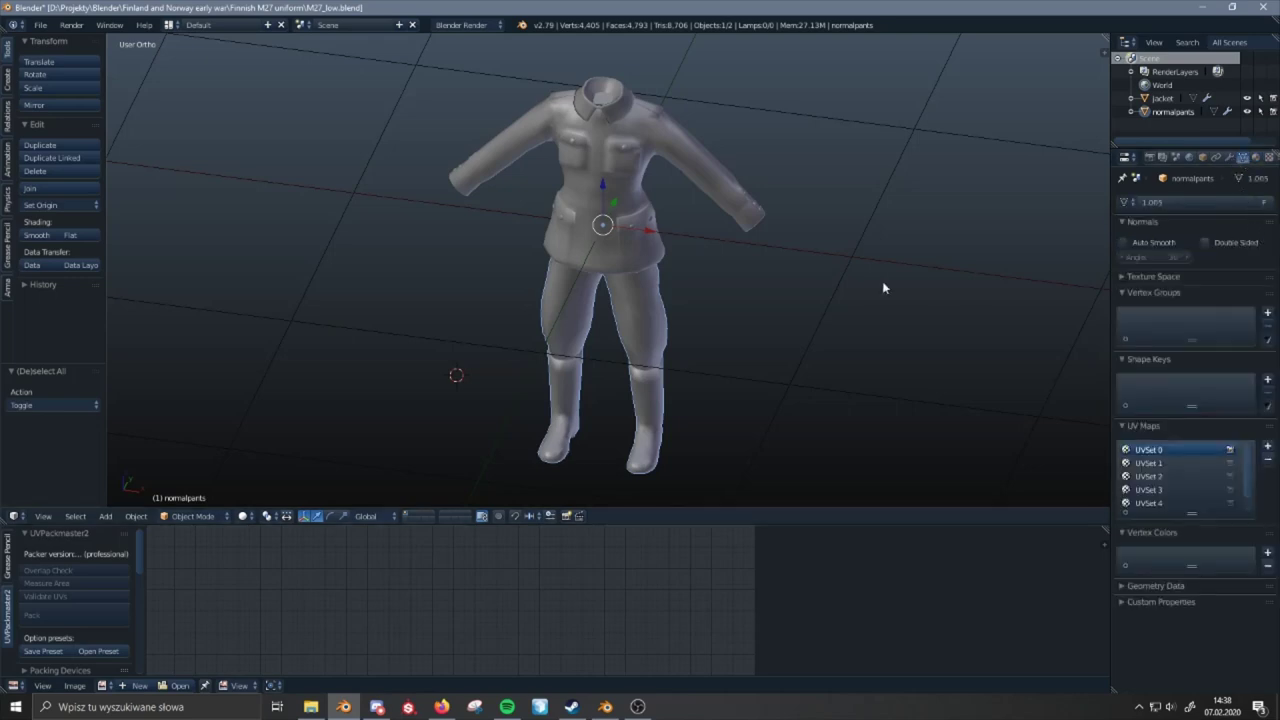
{"action": "middle_click_drag", "start_coordinate": [769, 261], "coordinate": [764, 183]}
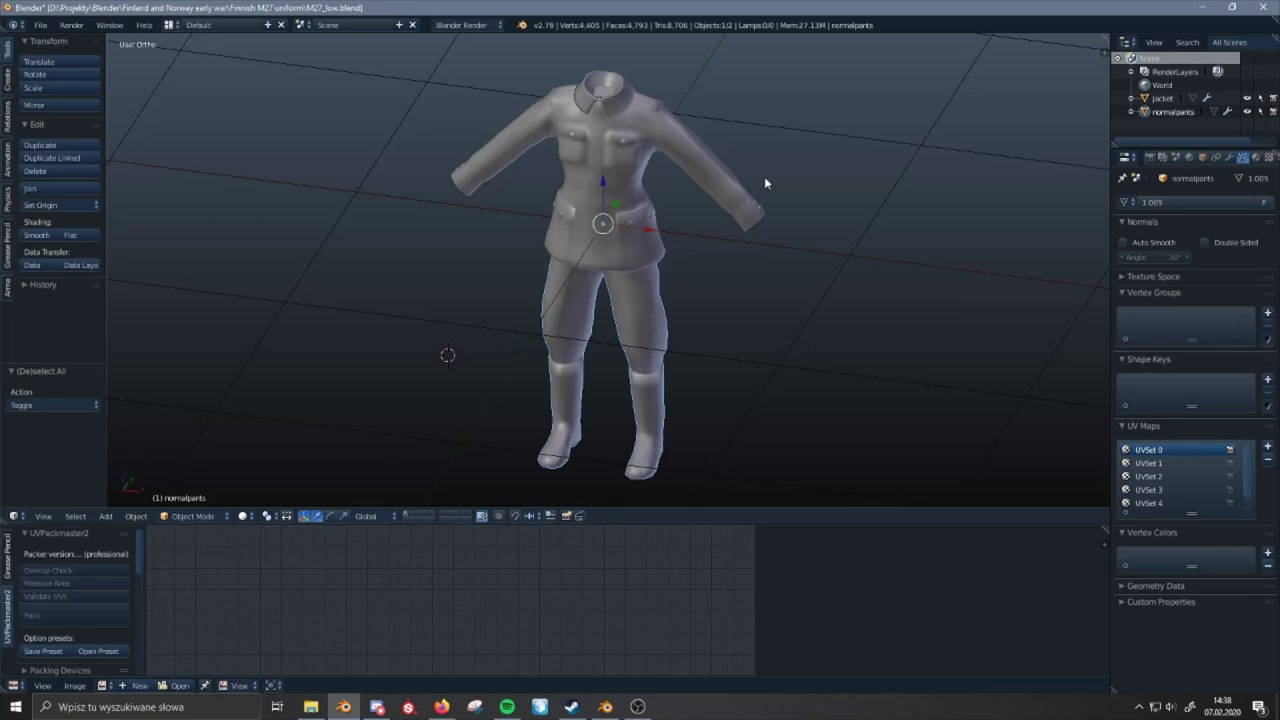
- Switch to the Blender window with finpants(1).blend, inspect its weight-painted breeches and pants, and return to the M27 uniform file
{"action": "left_click", "coordinate": [610, 710]}
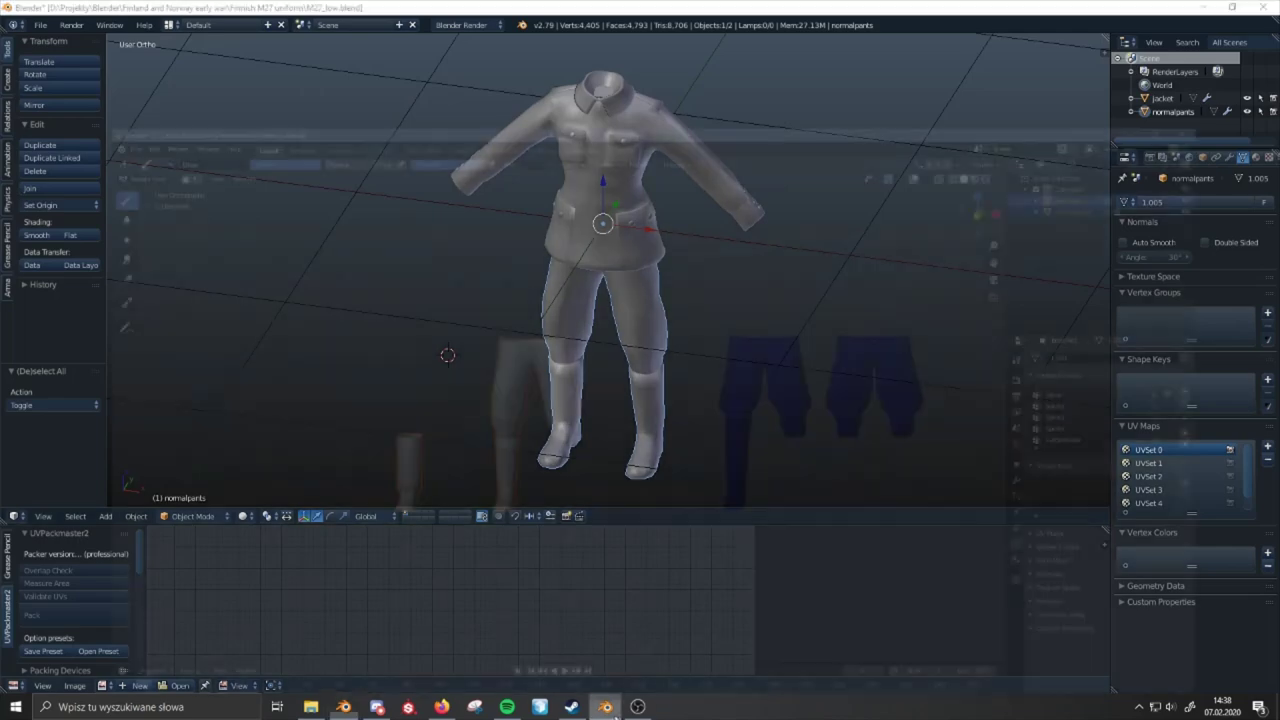
{"action": "middle_click_drag", "start_coordinate": [586, 380], "coordinate": [586, 409]}
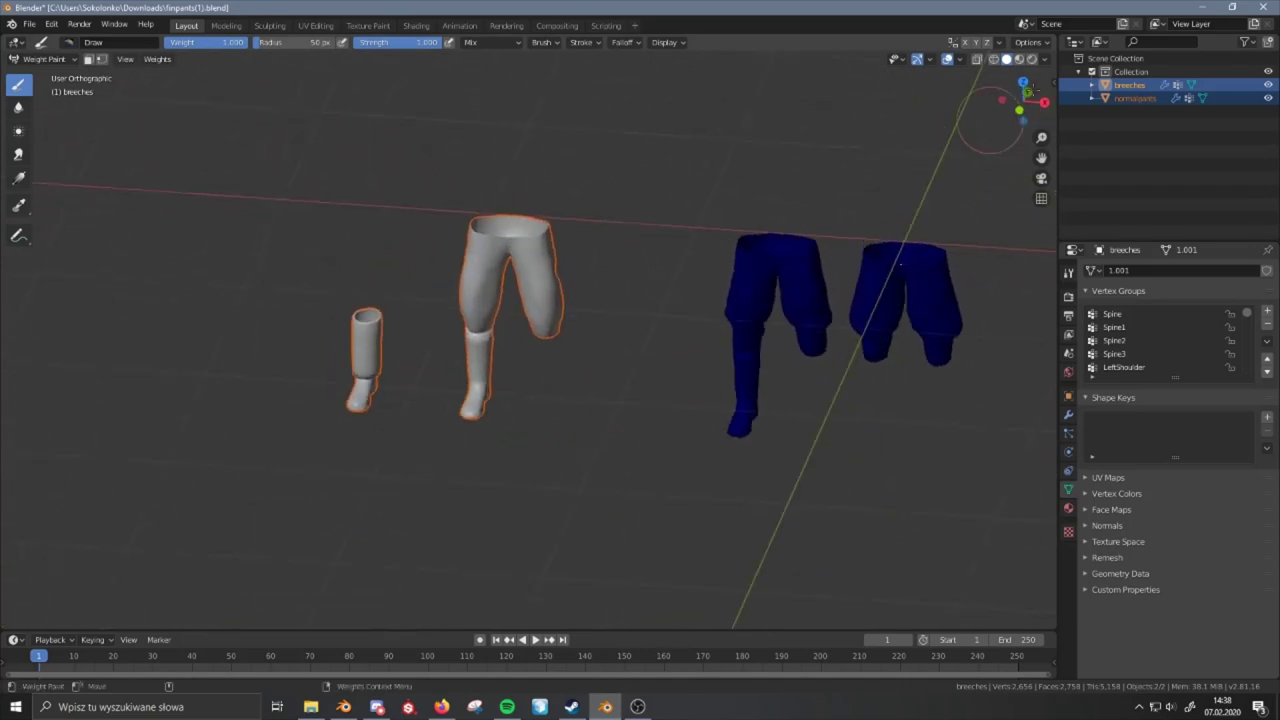
{"action": "left_click", "coordinate": [1201, 7]}
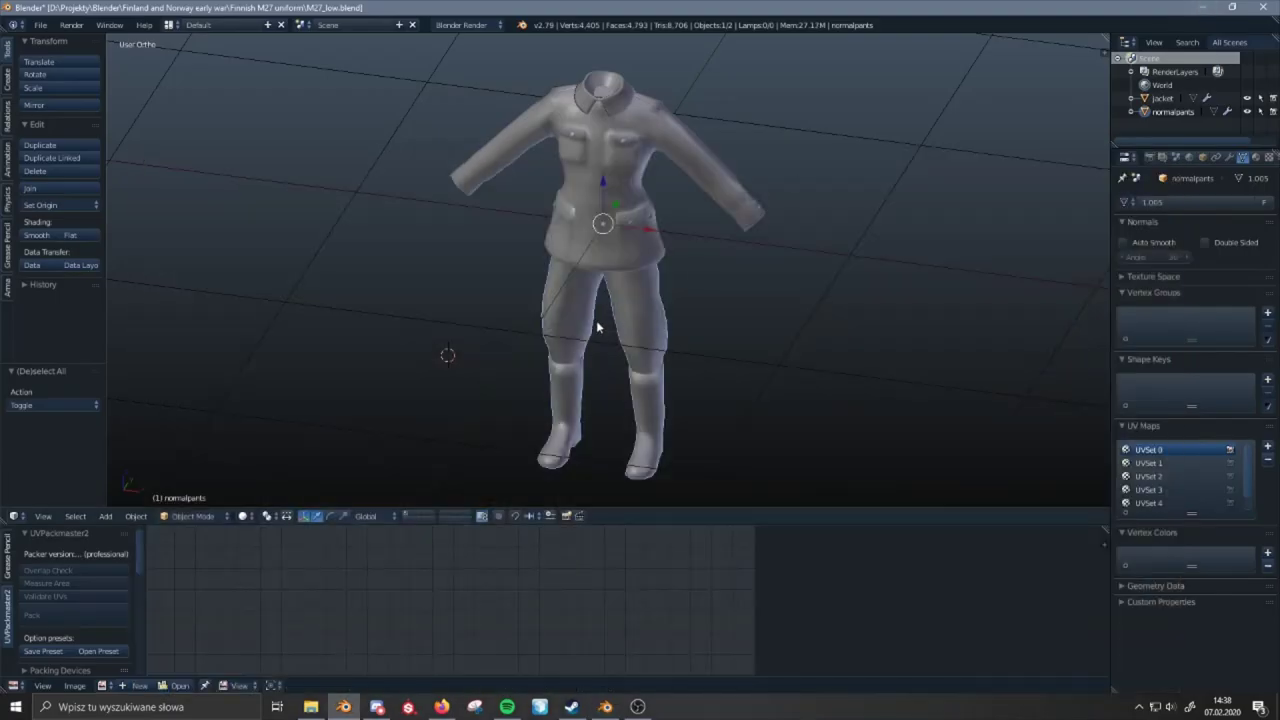
- Compare the UV map lists of the jacket and the pants by selecting each object in turn
{"action": "middle_click_drag", "start_coordinate": [673, 250], "coordinate": [678, 245]}
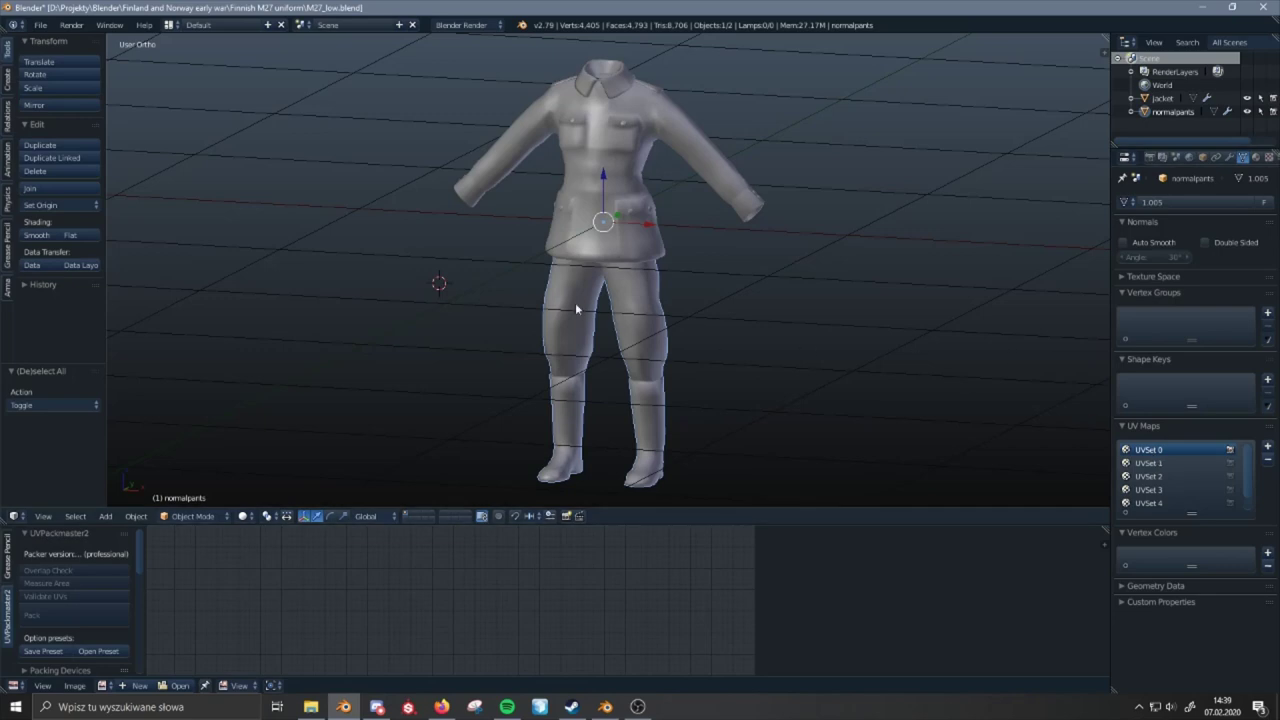
{"action": "right_click", "coordinate": [600, 238]}
{"action": "right_click", "coordinate": [630, 314]}
{"action": "right_click", "coordinate": [612, 221]}
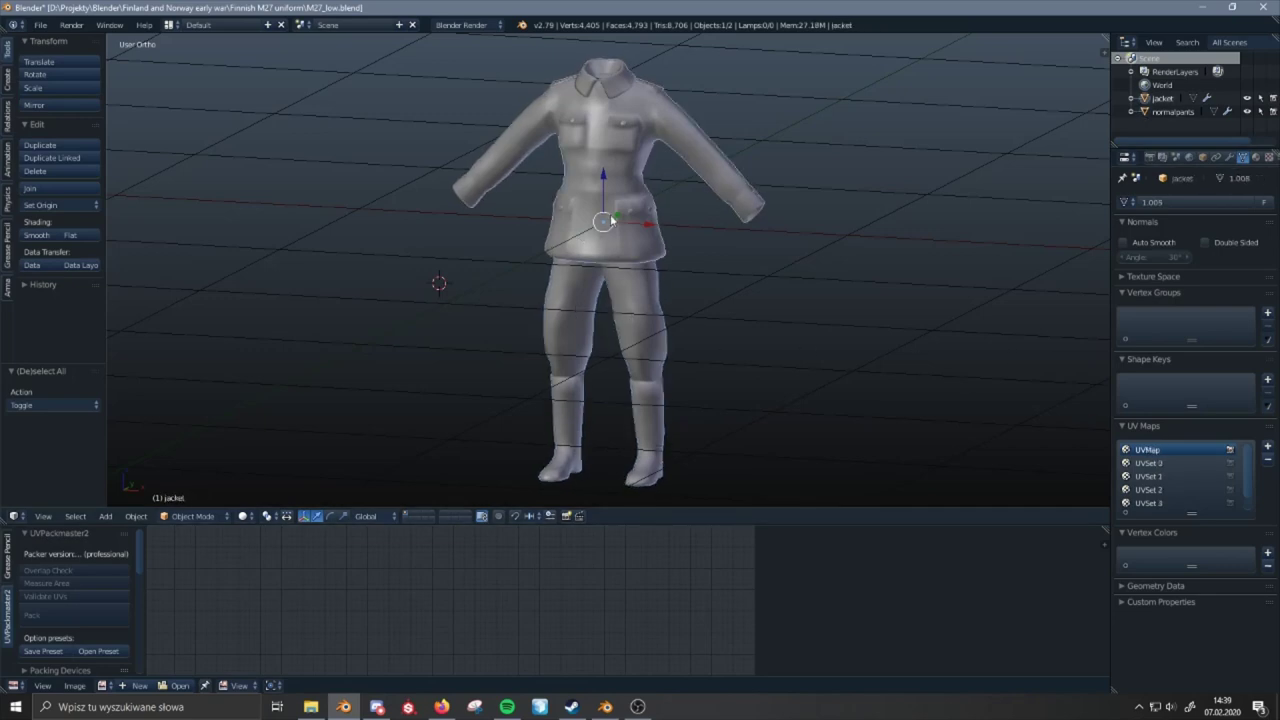
{"action": "right_click", "coordinate": [633, 268]}
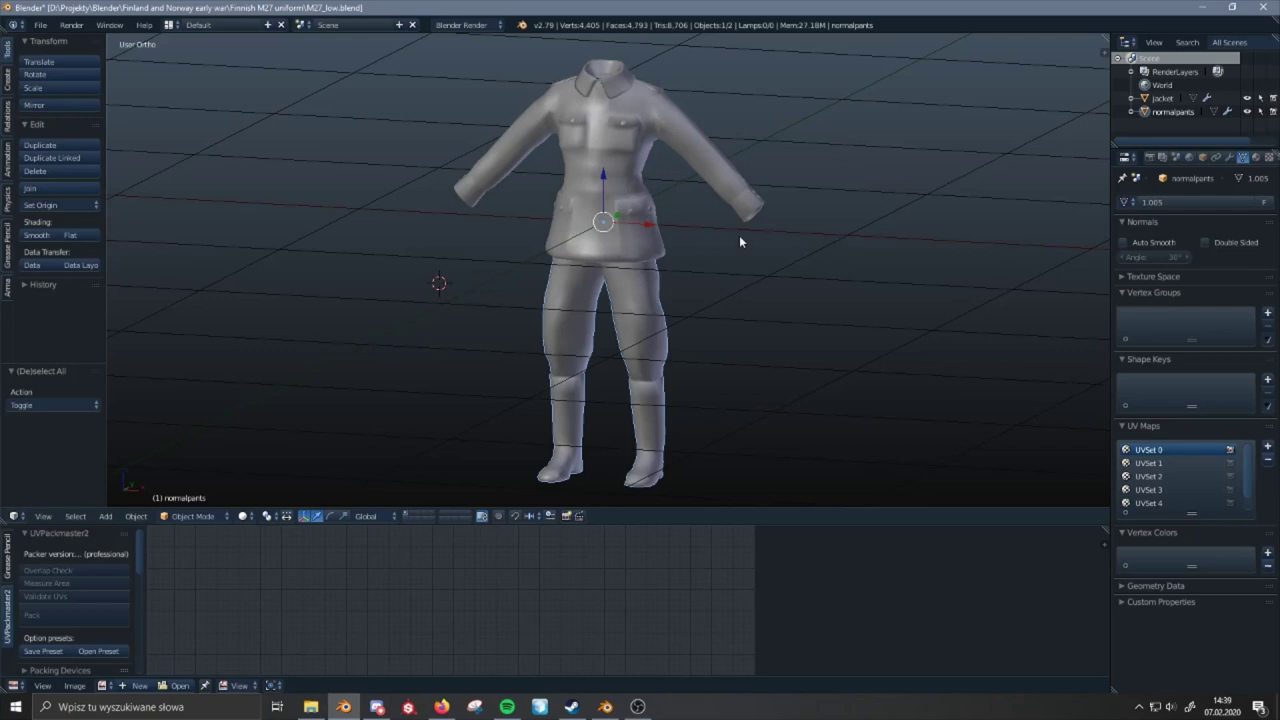
{"action": "right_click", "coordinate": [621, 224]}
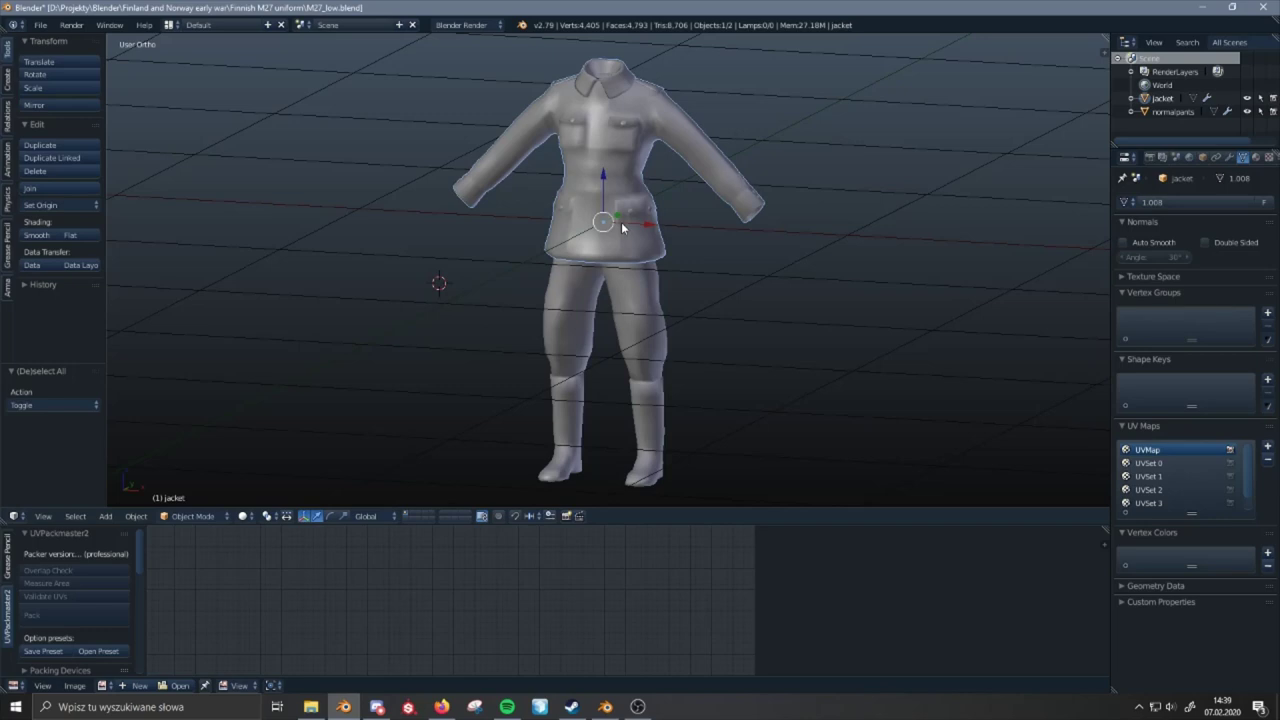
{"action": "right_click", "coordinate": [641, 284]}
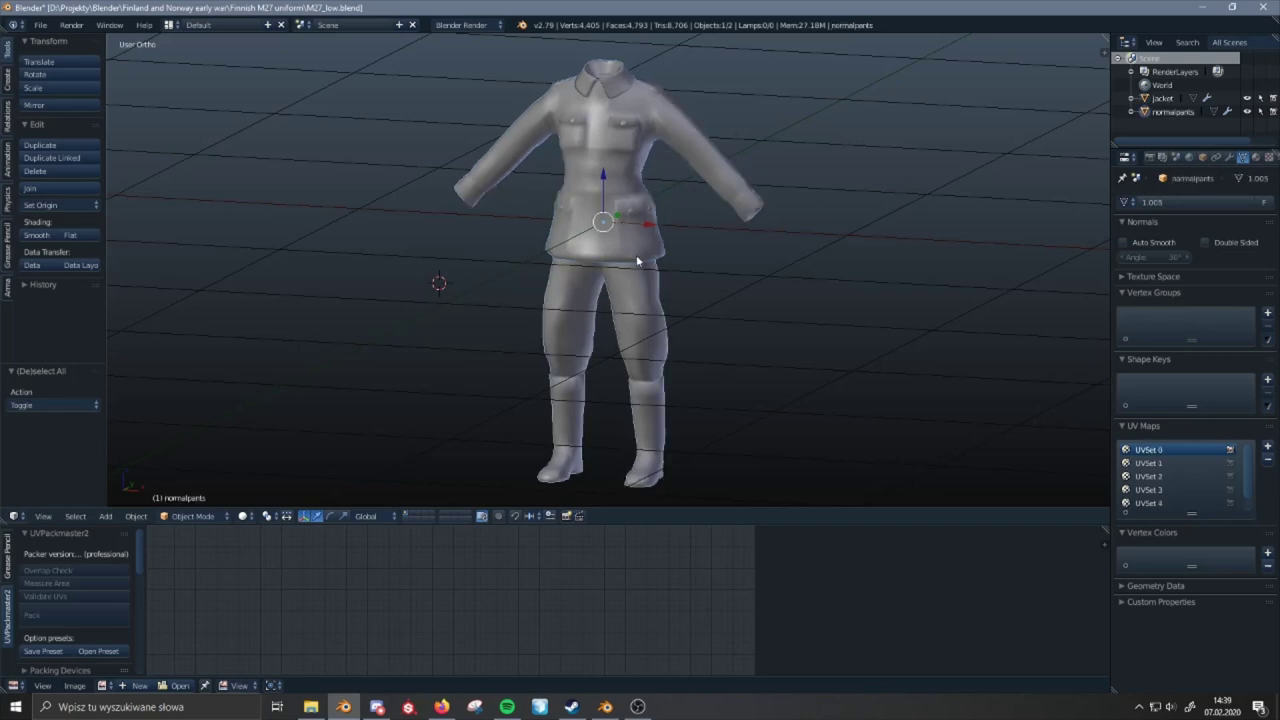
{"action": "right_click", "coordinate": [635, 248]}
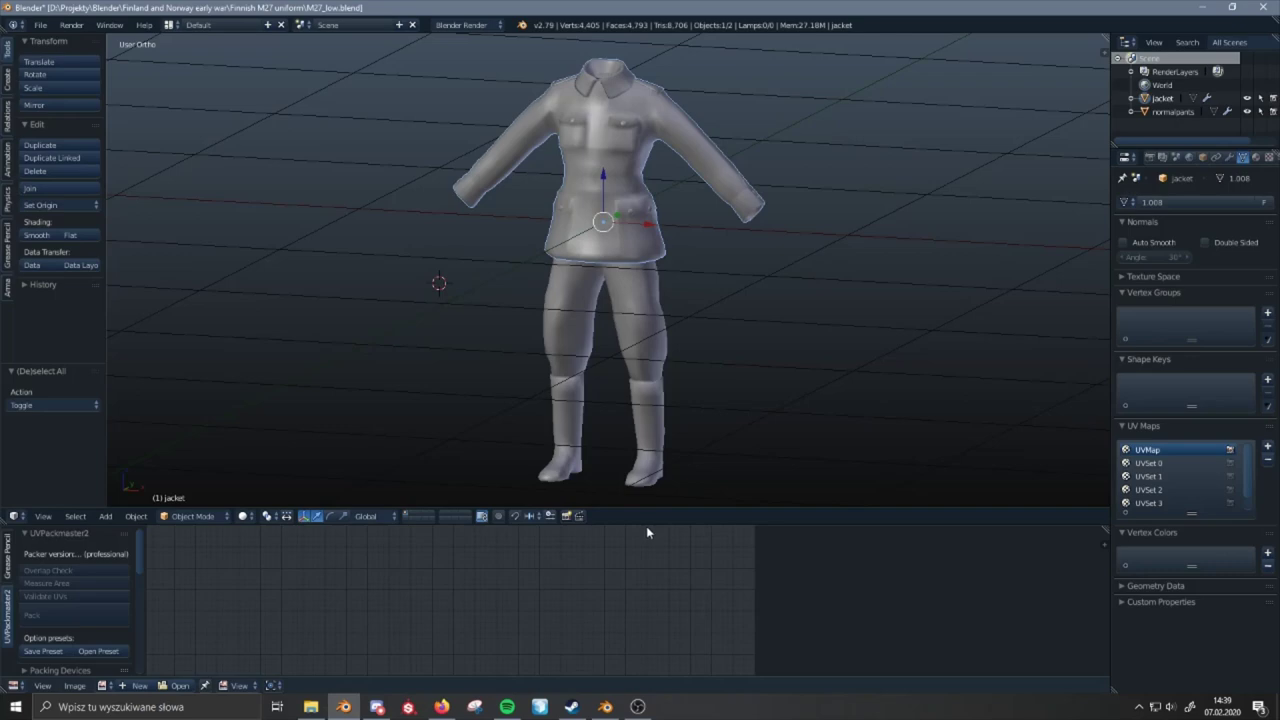
- Enlarge the UV editor and review the jacket's UV layouts in Edit Mode, from UVMap through UVSet 3, ending with UVMap active
{"action": "key", "text": "Tab"}
{"action": "left_click_drag", "start_coordinate": [646, 525], "coordinate": [650, 426]}
{"action": "key", "text": "a"}
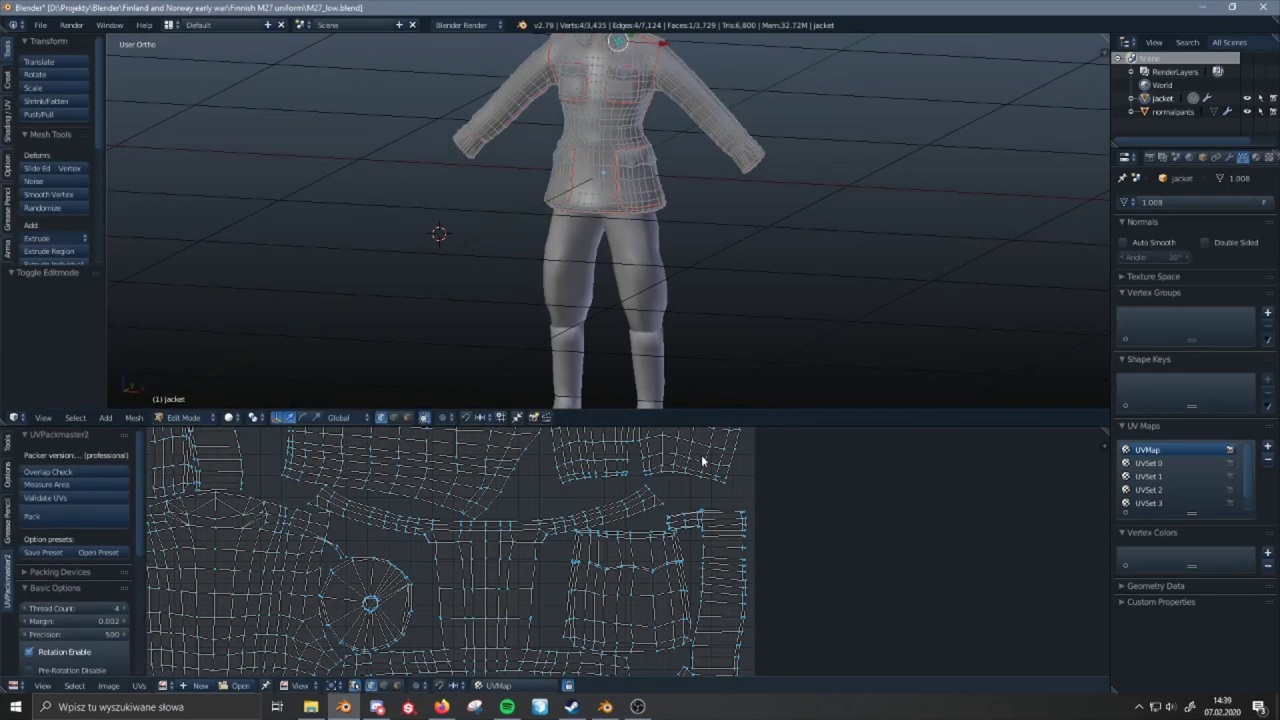
{"action": "scroll", "coordinate": [701, 454], "scroll_direction": "down", "scroll_amount": 3}
{"action": "key", "text": "a"}
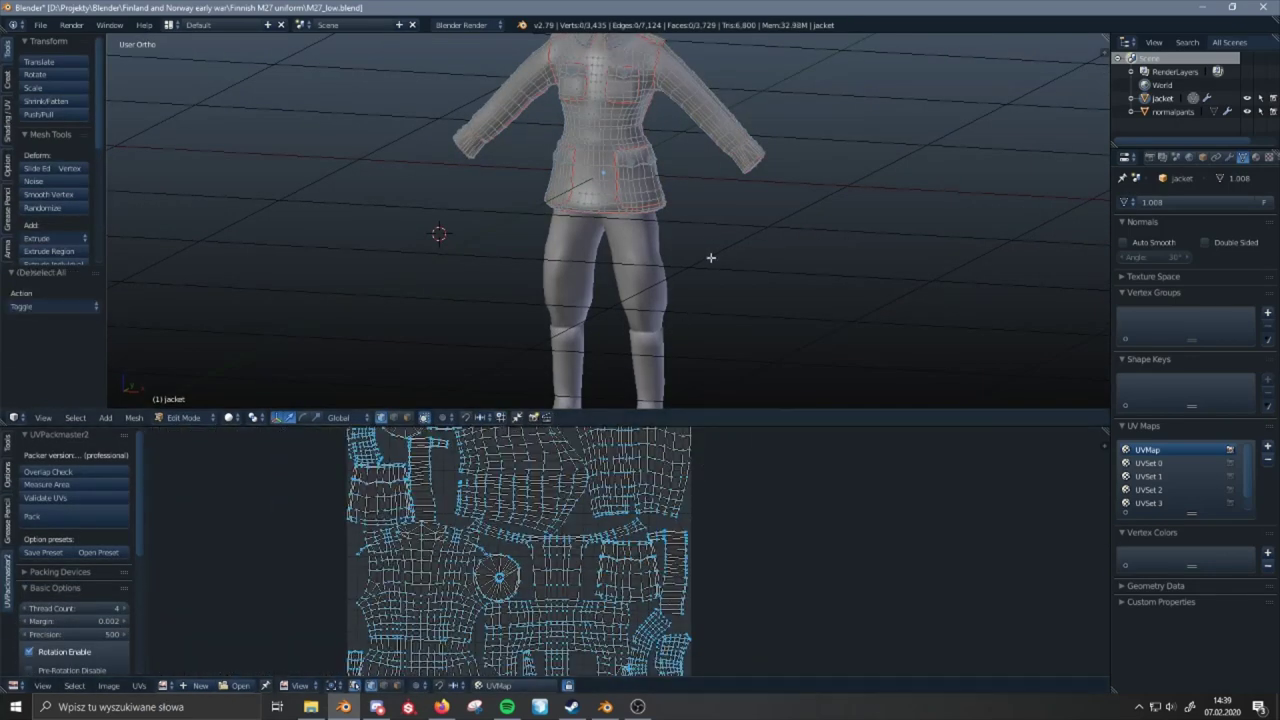
{"action": "left_click", "coordinate": [1160, 464]}
{"action": "left_click", "coordinate": [1161, 477]}
{"action": "left_click", "coordinate": [1163, 490]}
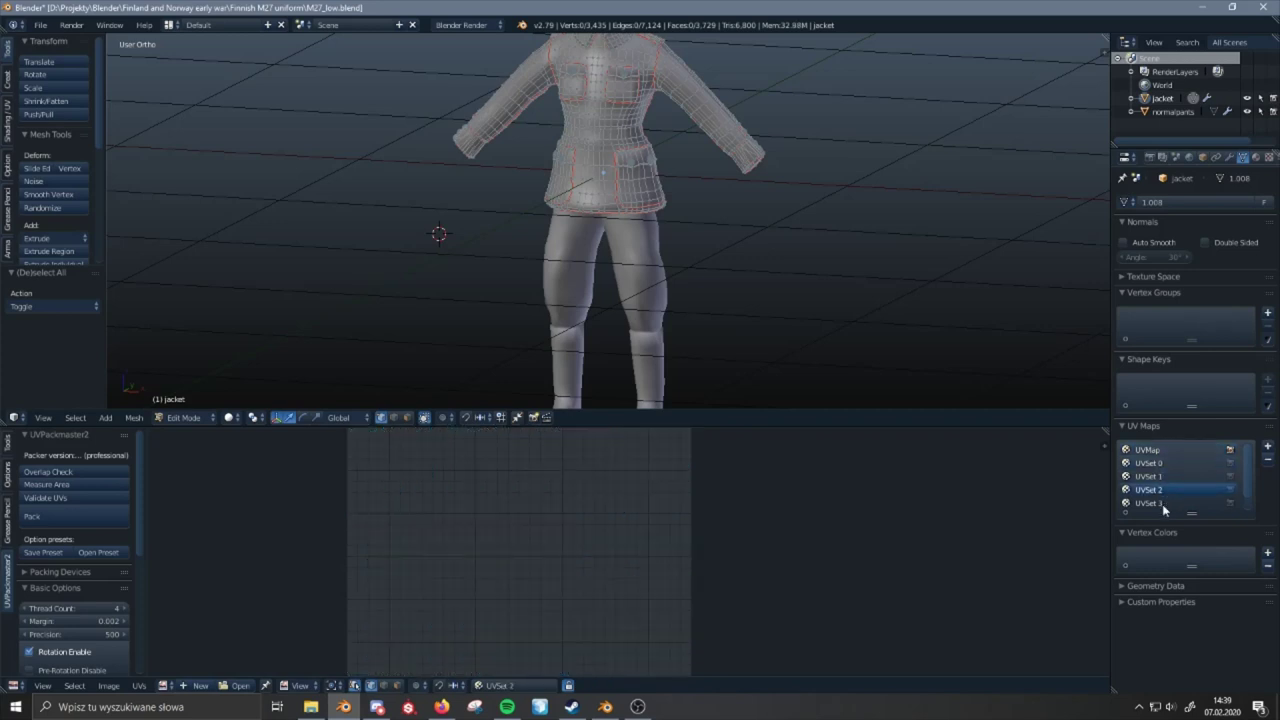
{"action": "left_click", "coordinate": [1163, 504]}
{"action": "left_click", "coordinate": [1168, 451]}
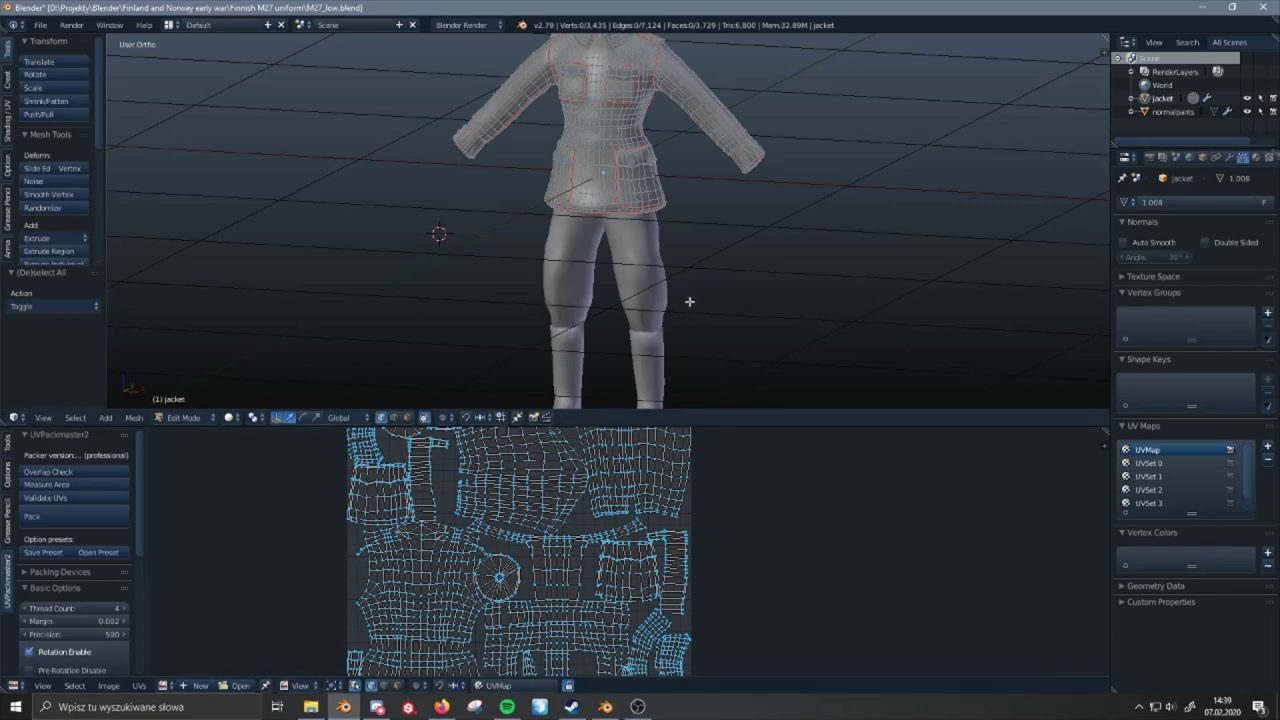
{"action": "key", "text": "Tab"}
- Review the pants' UVSet 2 and UVSet 0 layouts in Edit Mode, leave UVSet 0 active, and reselect the jacket in Object Mode
{"action": "right_click", "coordinate": [664, 281]}
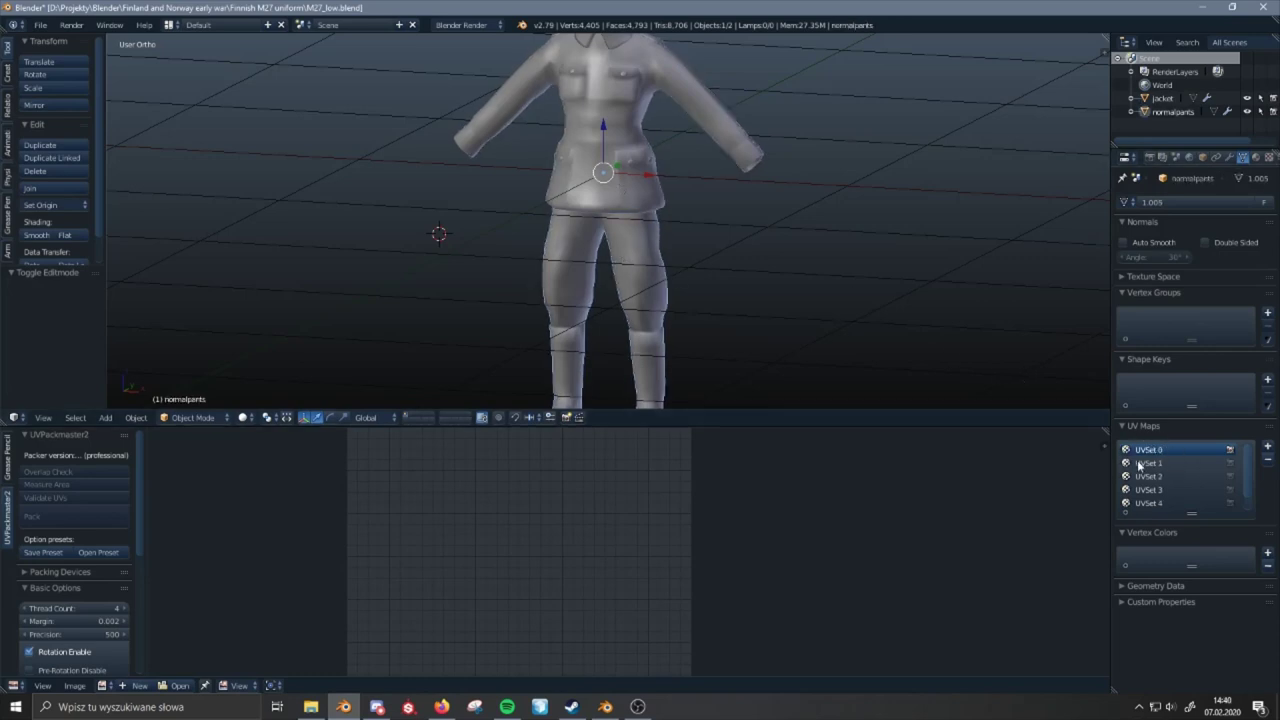
{"action": "right_click", "coordinate": [571, 132]}
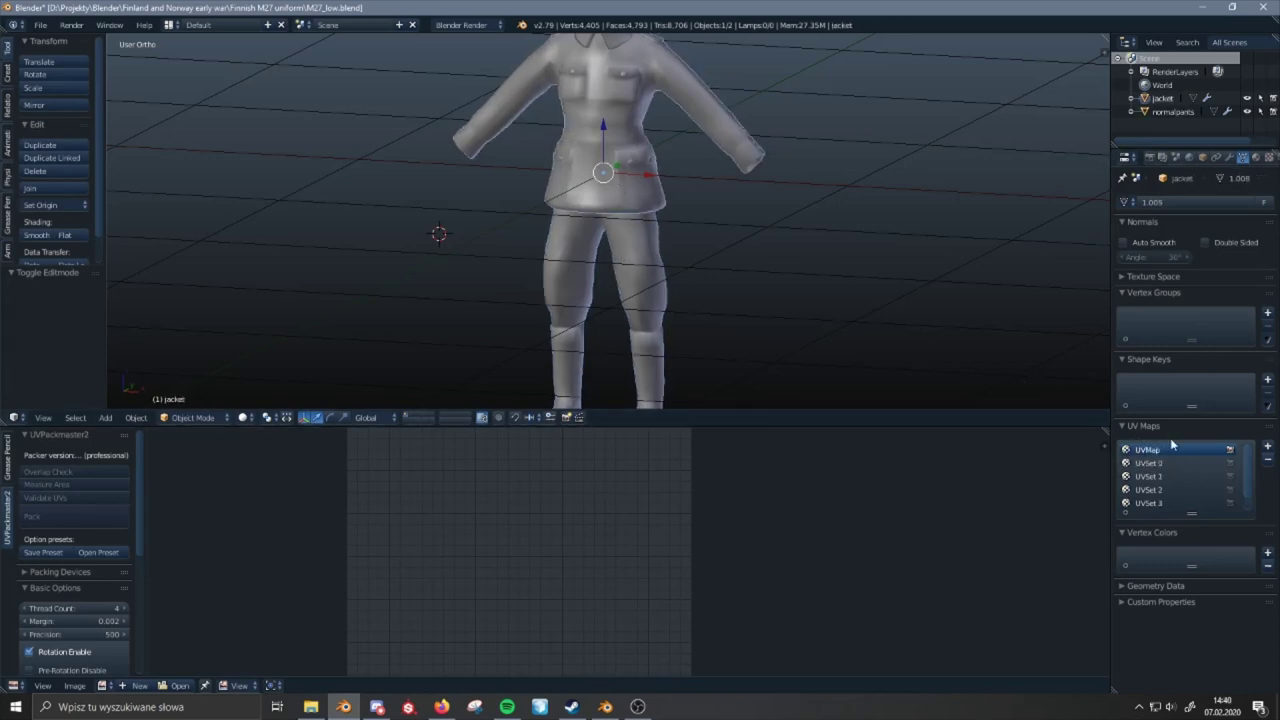
{"action": "right_click", "coordinate": [661, 276]}
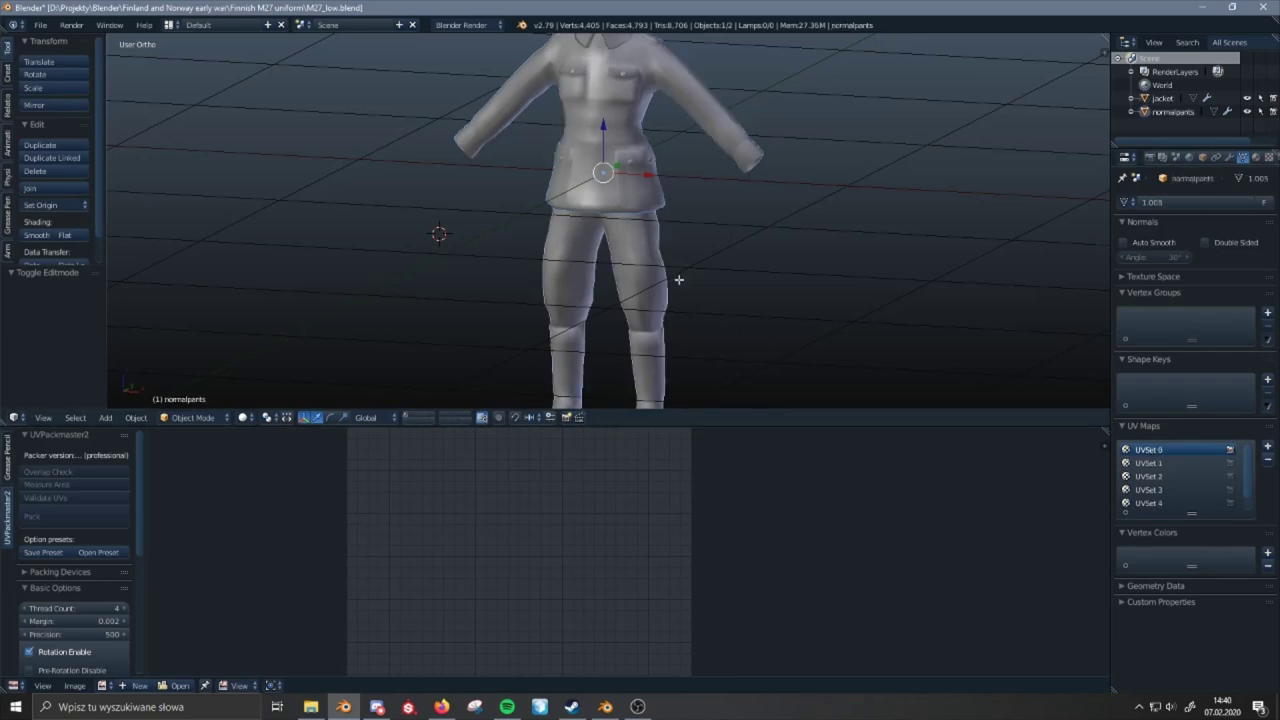
{"action": "key", "text": "Tab"}
{"action": "key", "text": "a"}
{"action": "left_click", "coordinate": [1172, 476]}
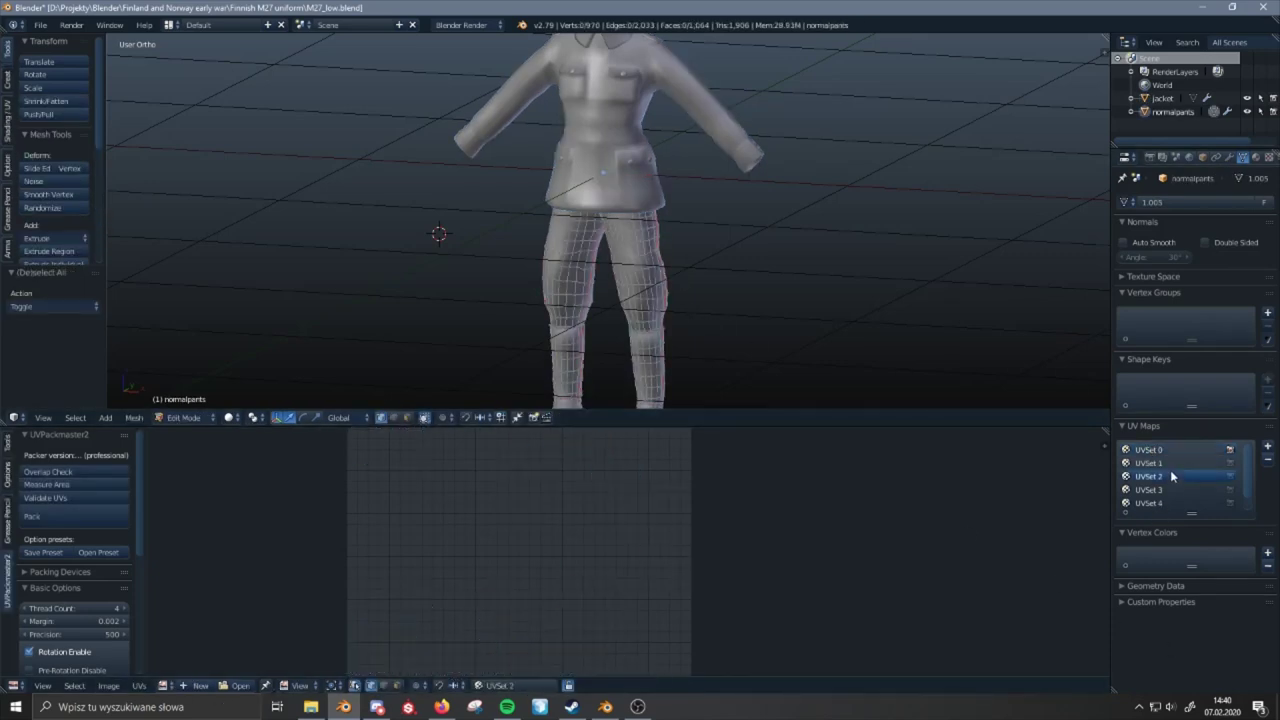
{"action": "left_click", "coordinate": [1164, 451]}
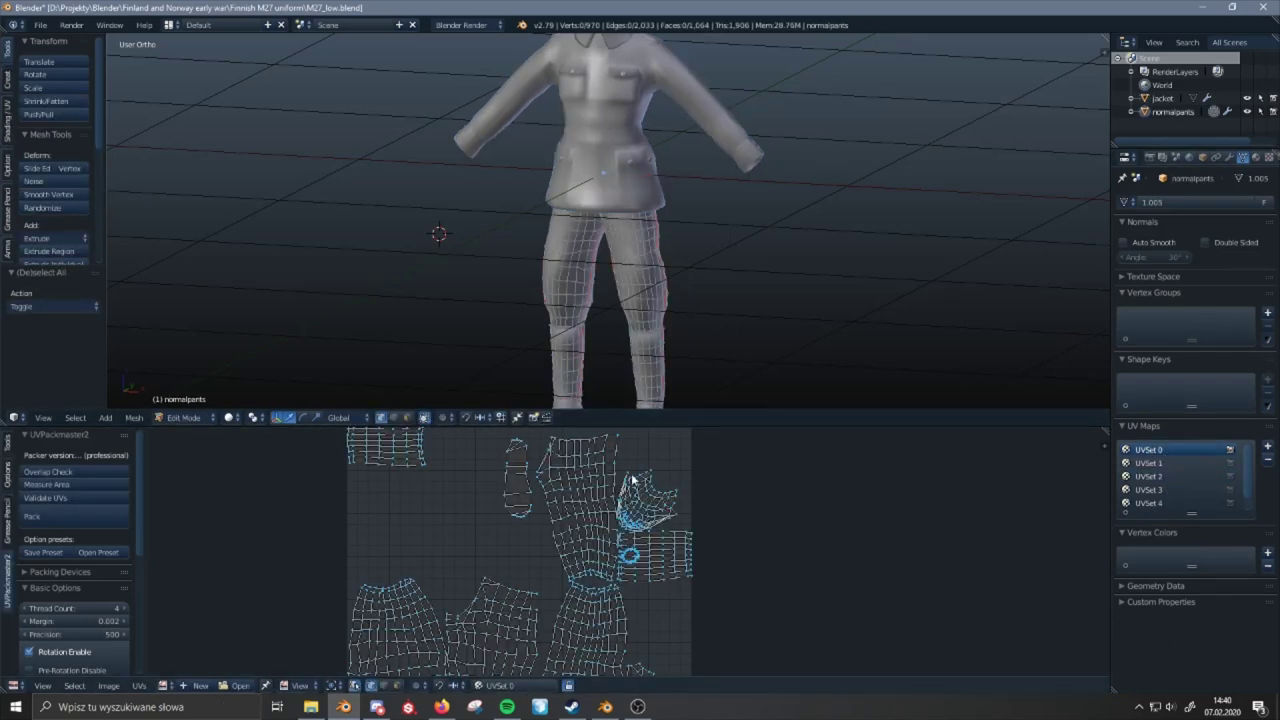
{"action": "key", "text": "Tab"}
{"action": "right_click", "coordinate": [620, 93]}
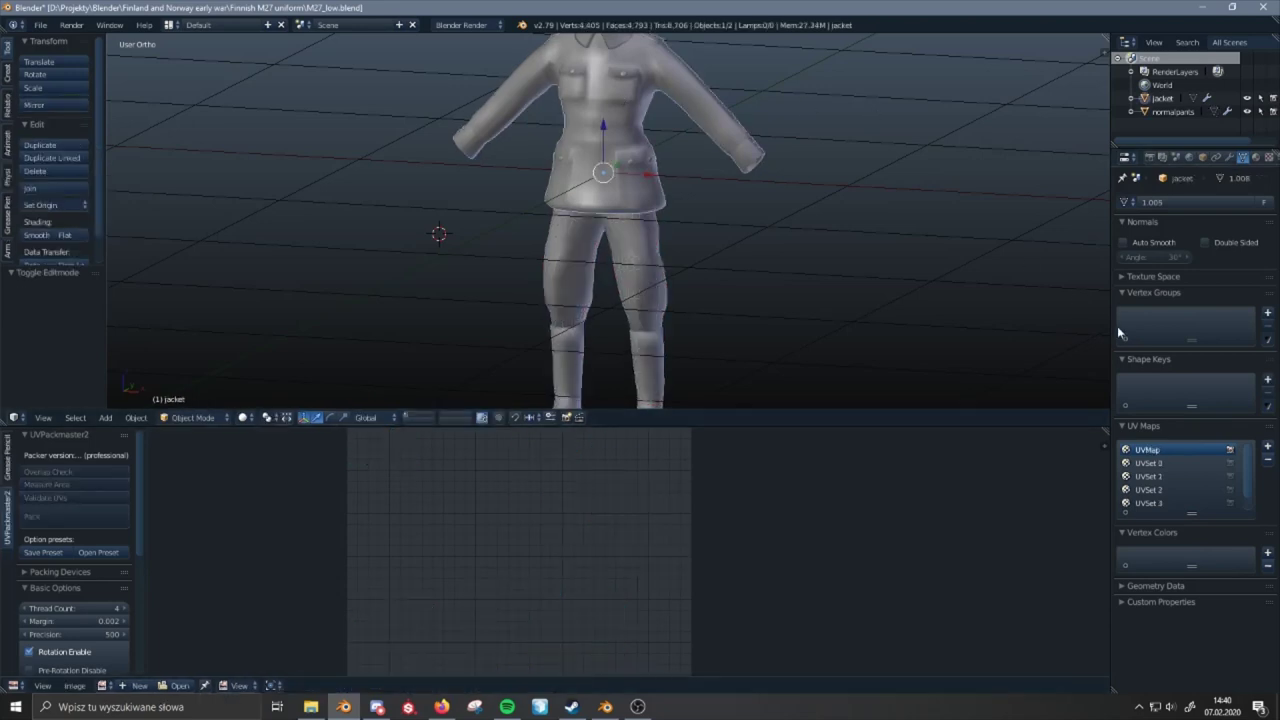
- Compare the jacket's UVSet 0 with the pants' UVSet 0 by selecting each object and toggling Edit Mode
{"action": "left_click", "coordinate": [1150, 463]}
{"action": "key", "text": "Tab"}
{"action": "key", "text": "Tab"}
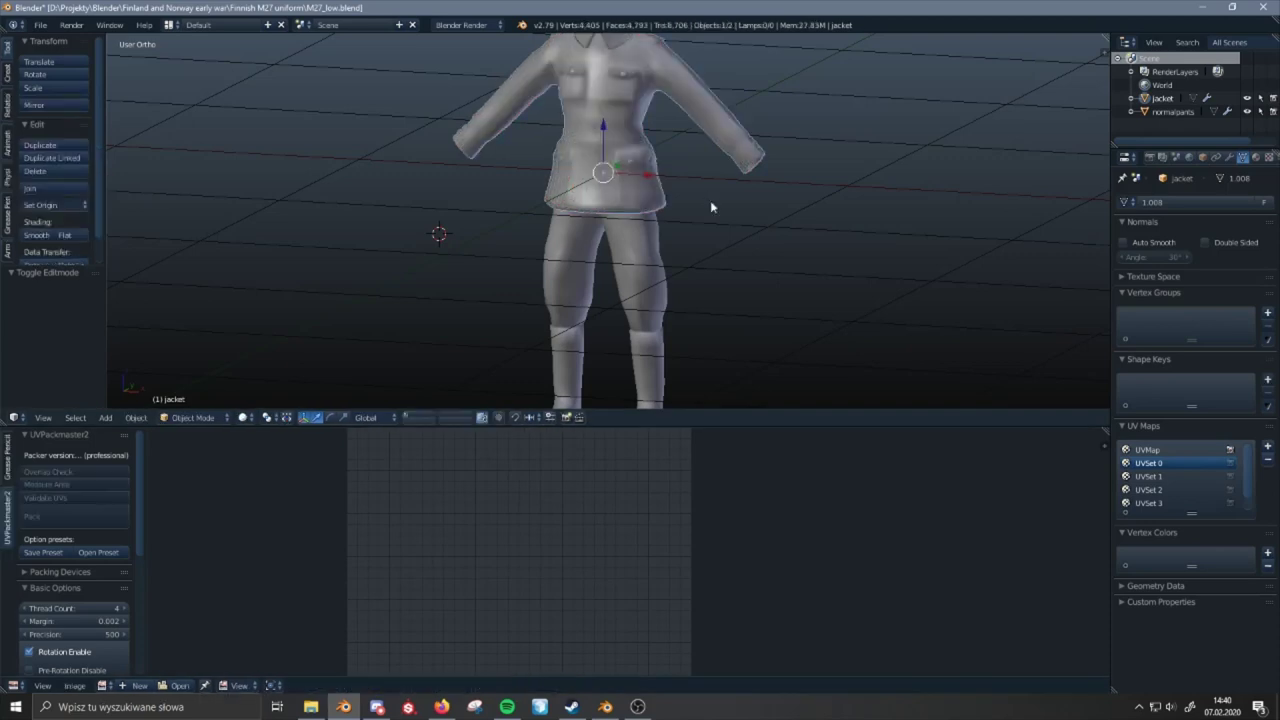
{"action": "right_click", "coordinate": [638, 241]}
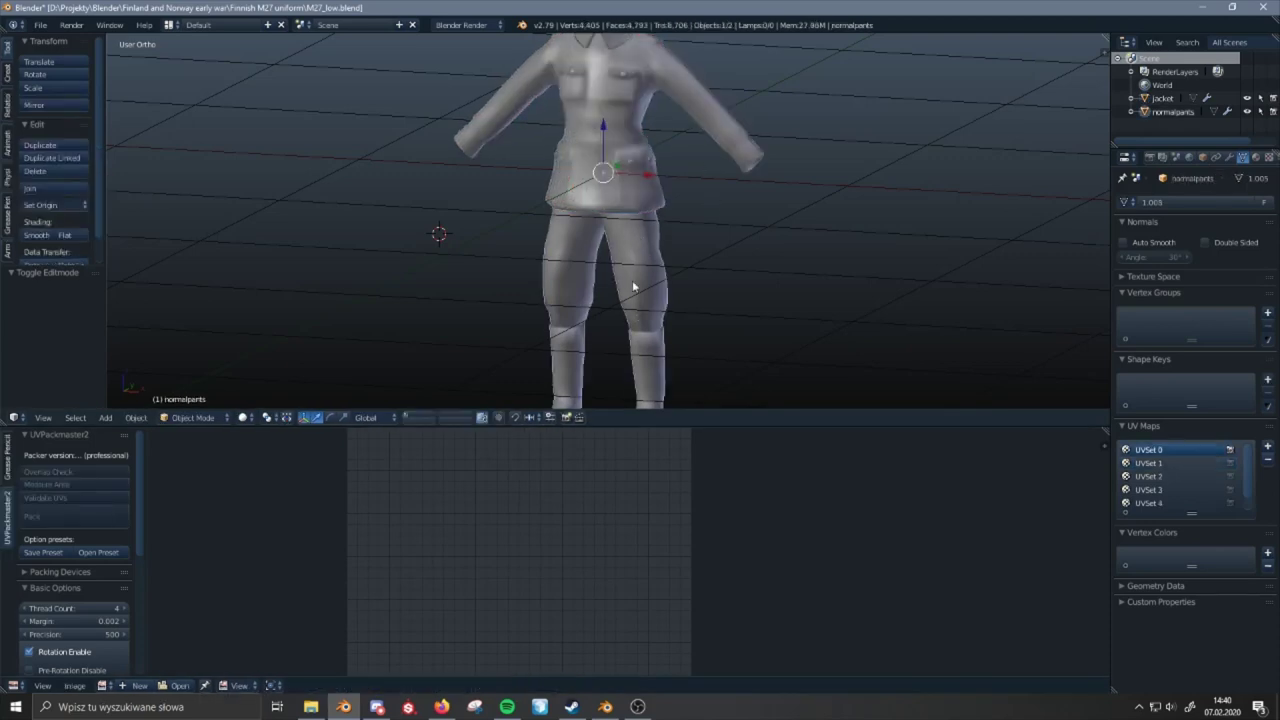
{"action": "key", "text": "Tab"}
{"action": "key", "text": "Tab"}
{"action": "right_click", "coordinate": [612, 128]}
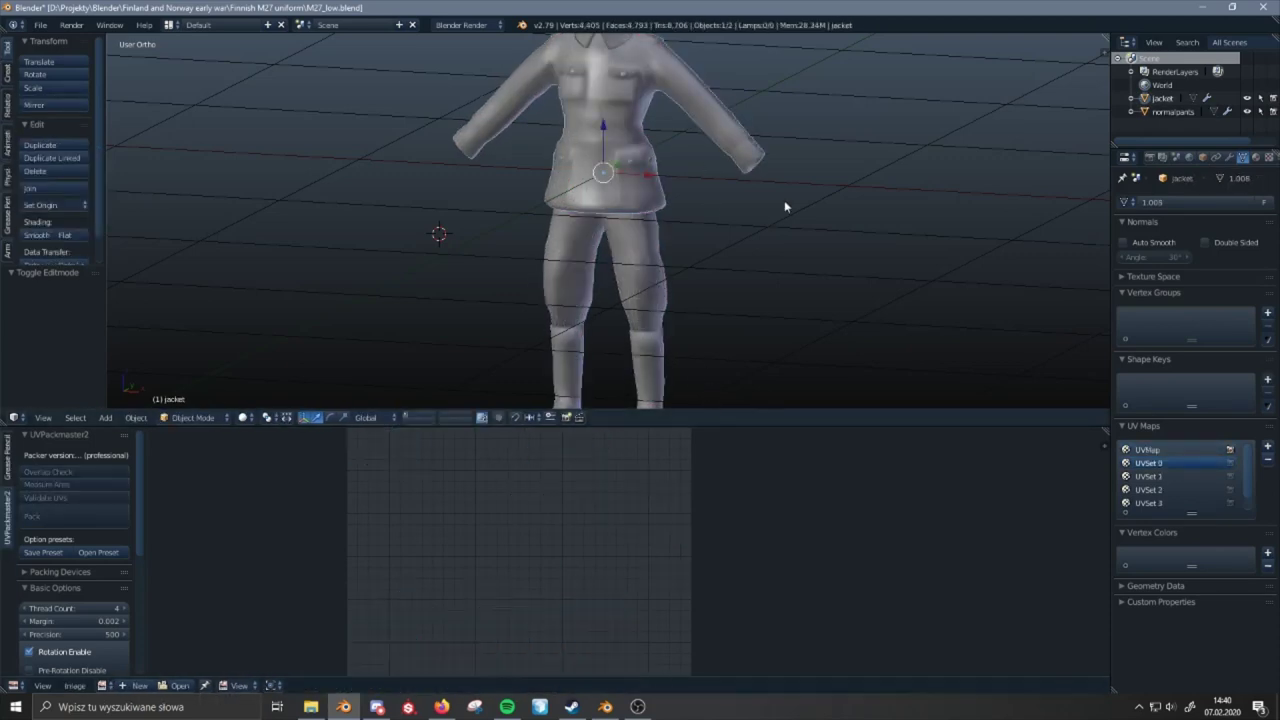
{"action": "right_click", "coordinate": [645, 294]}
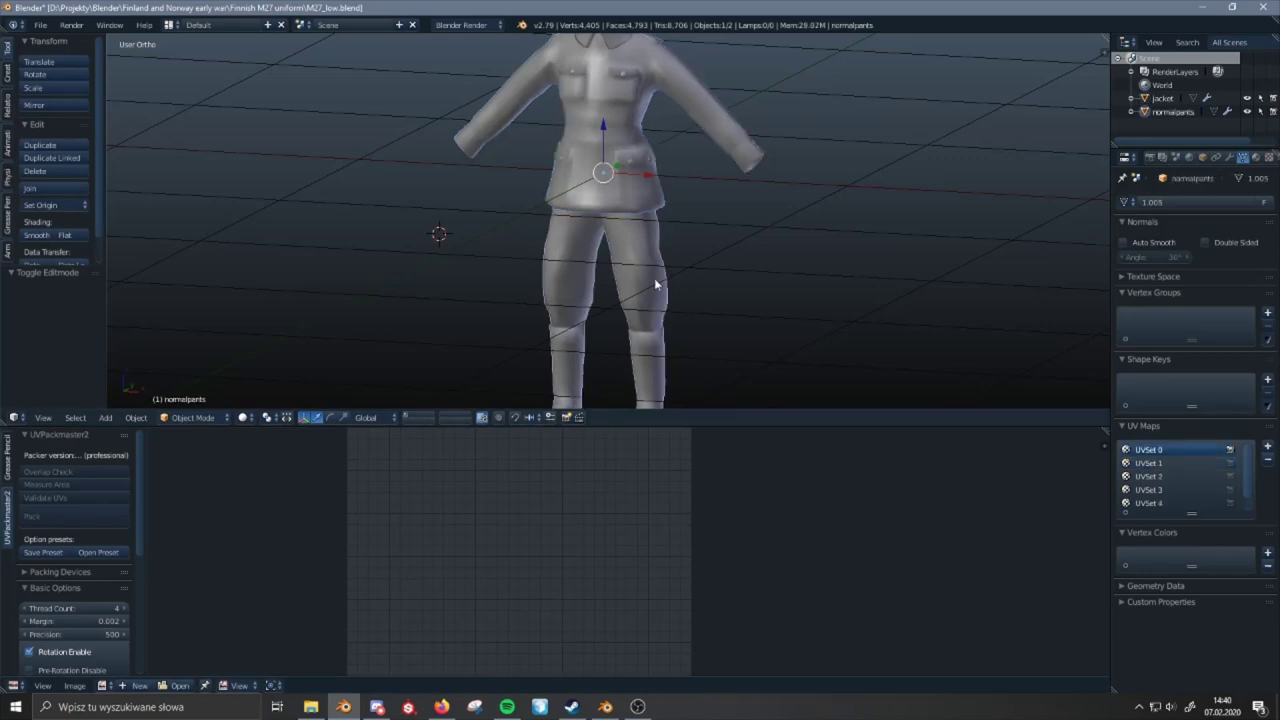
{"action": "right_click", "coordinate": [640, 177]}
{"action": "key", "text": "Tab"}
{"action": "key", "text": "Tab"}
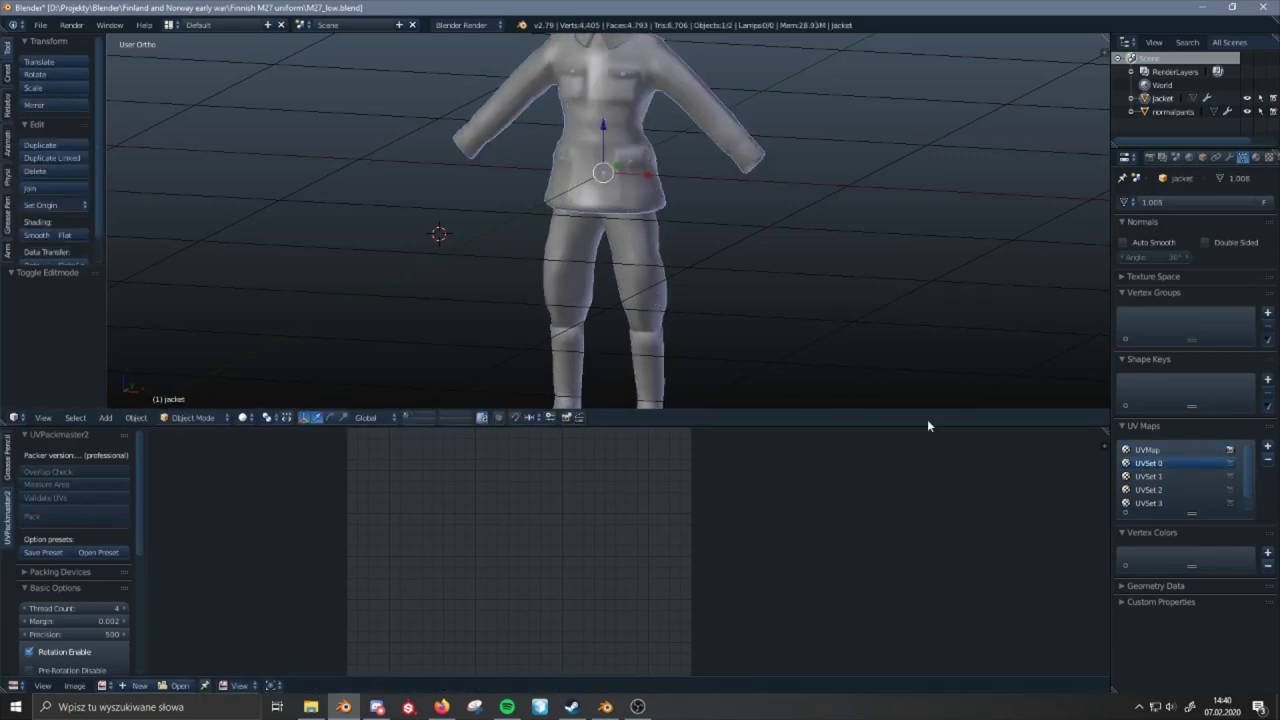
- Rename the jacket's empty UVSet 0 map to UVSet 0as and its UVMap to UVSet 0
{"action": "left_click", "coordinate": [1155, 451]}
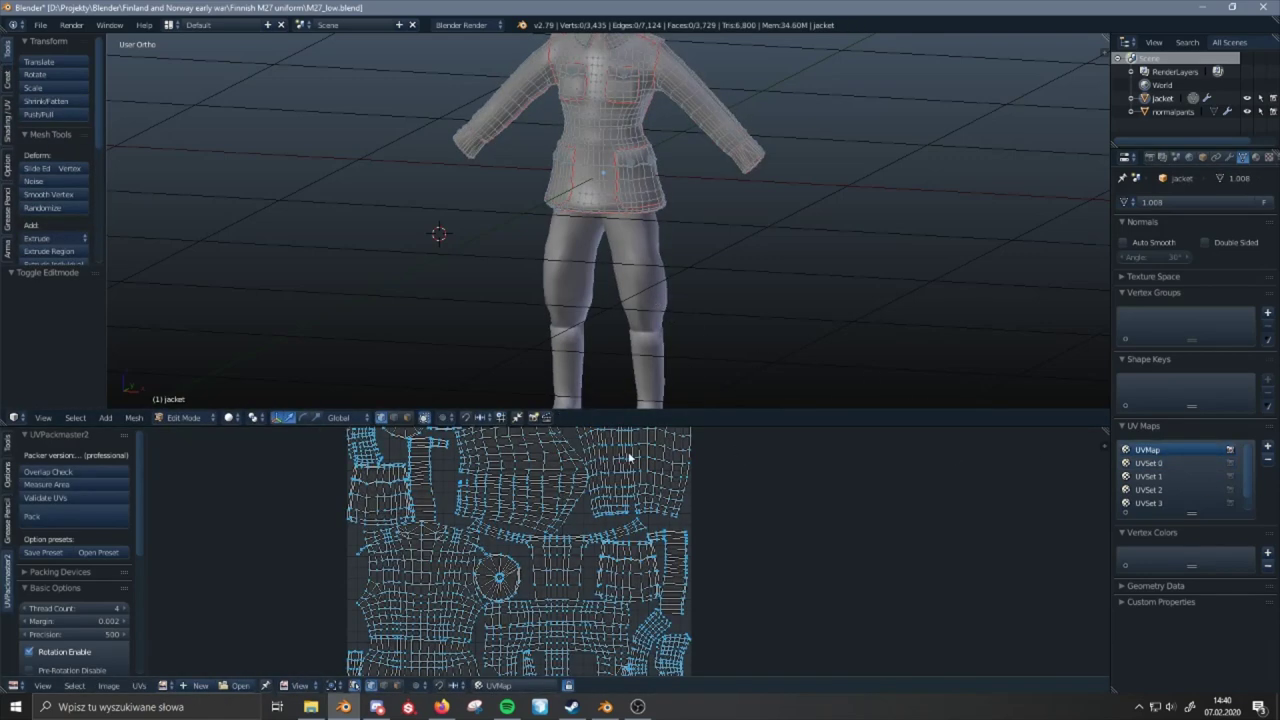
{"action": "key", "text": "Tab"}
{"action": "left_click", "coordinate": [1150, 463]}
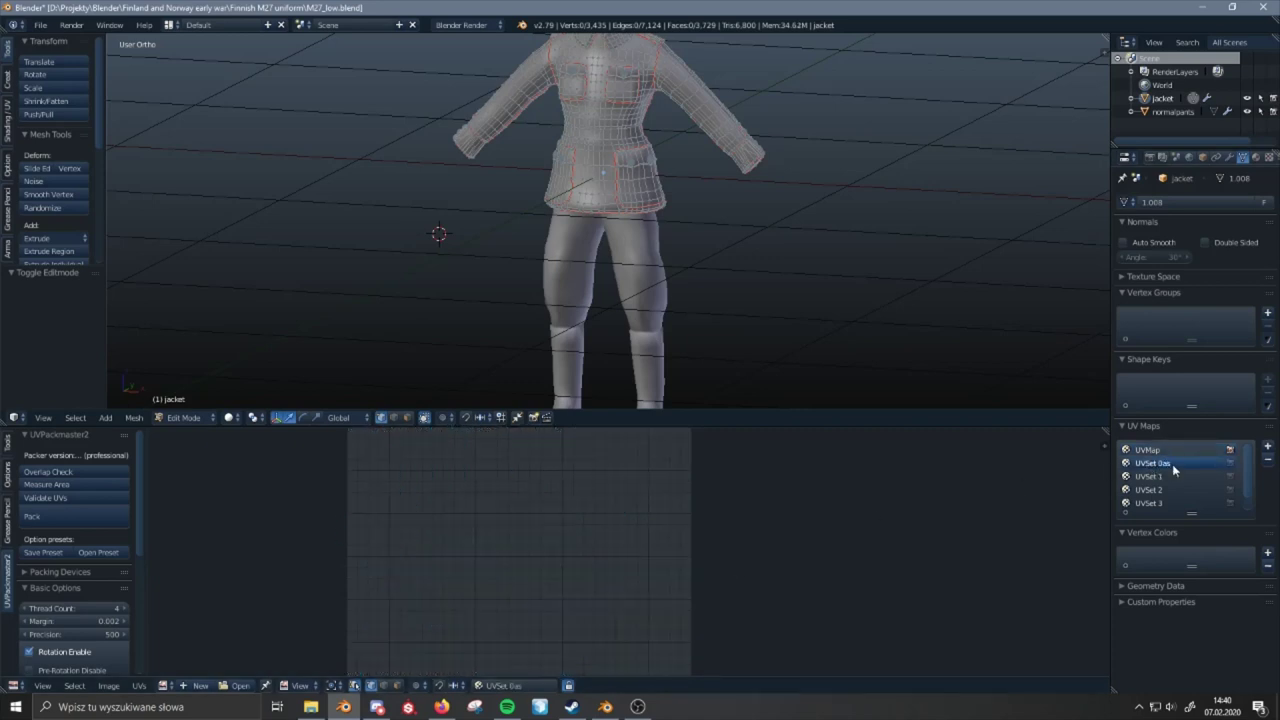
{"action": "double_click", "coordinate": [1145, 450]}
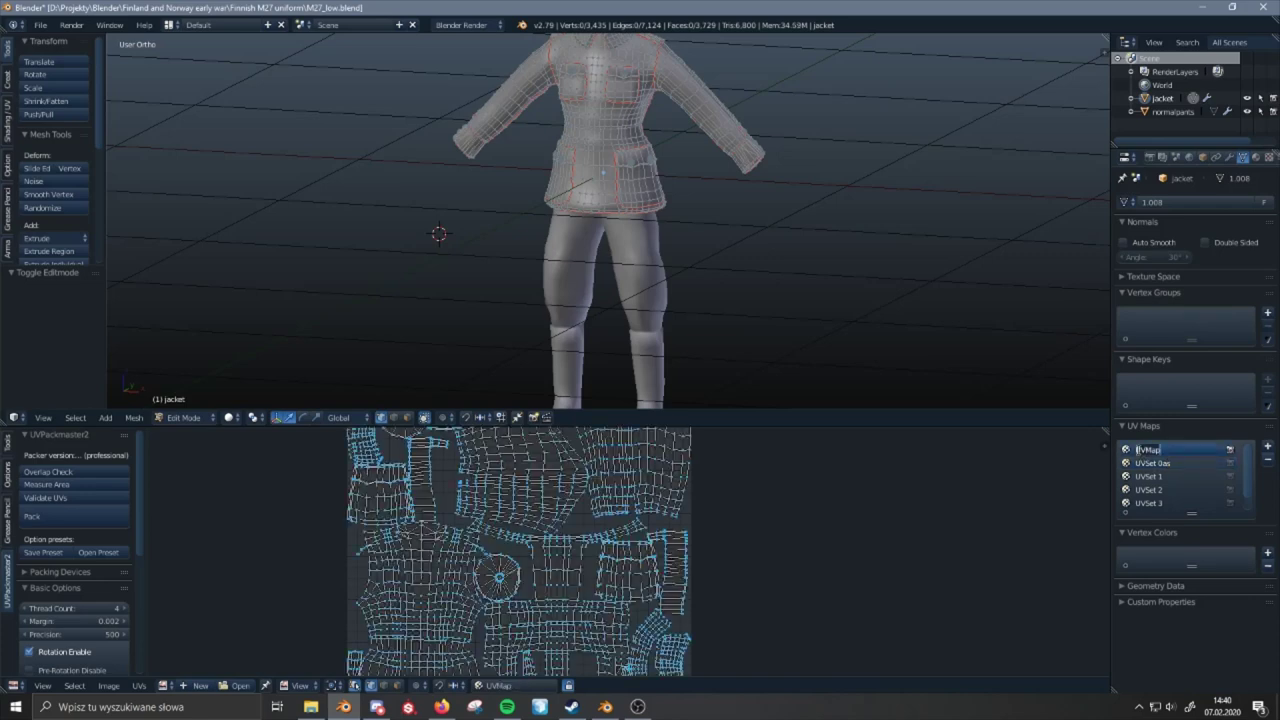
{"action": "type", "text": "UVSet 0"}
{"action": "key", "text": "Tab"}
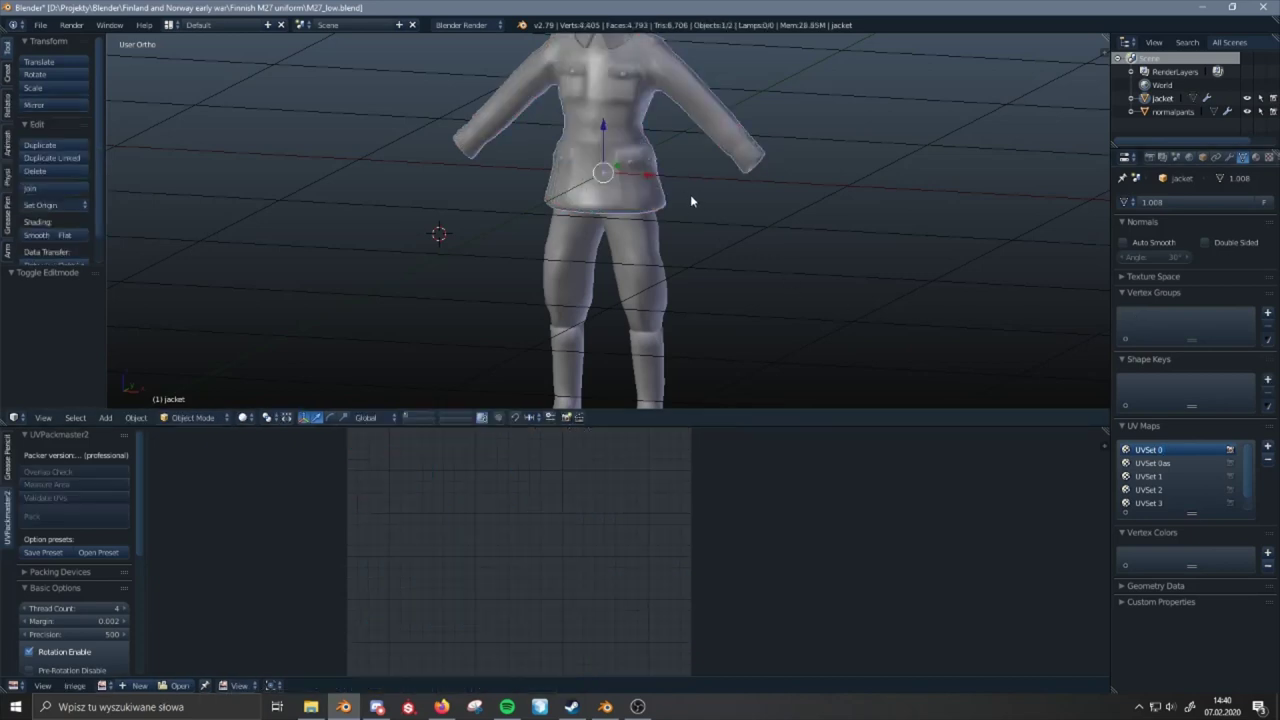
- Check the UVSet 0 layouts of the pants and the jacket in Edit Mode, one after the other
{"action": "right_click", "coordinate": [649, 260]}
{"action": "key", "text": "Tab"}
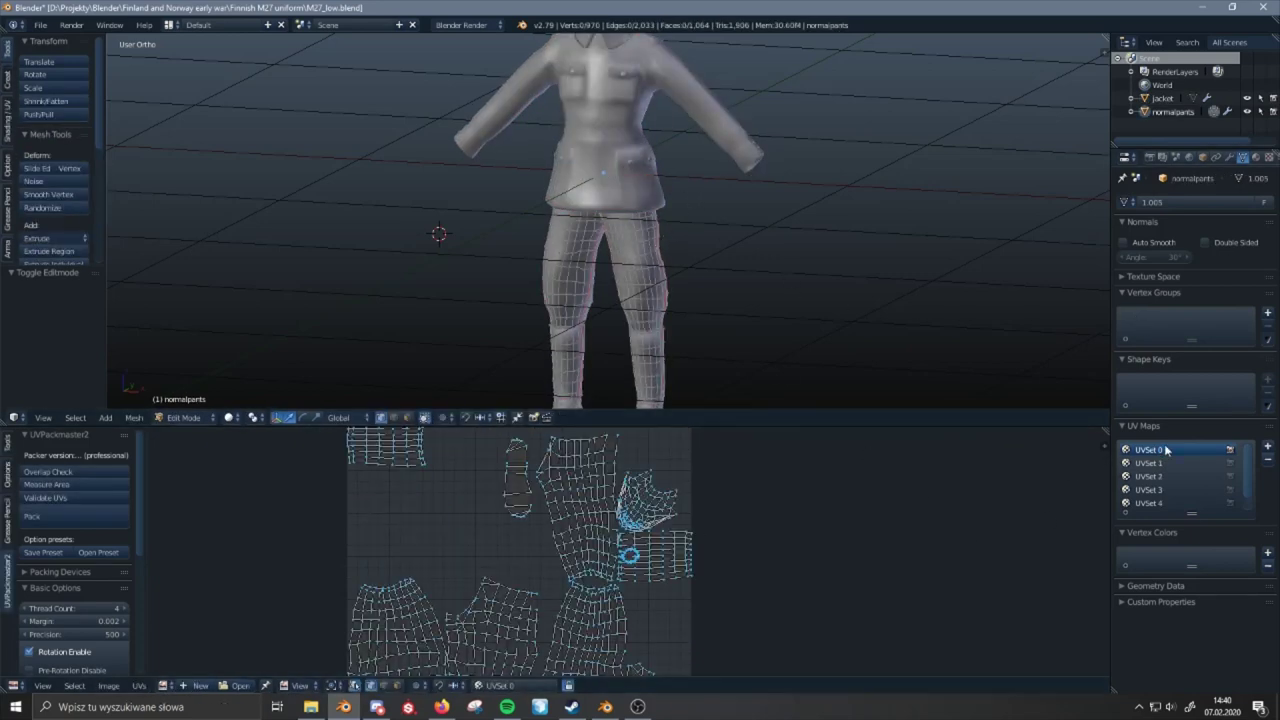
{"action": "key", "text": "Tab"}
{"action": "right_click", "coordinate": [667, 213]}
{"action": "key", "text": "Tab"}
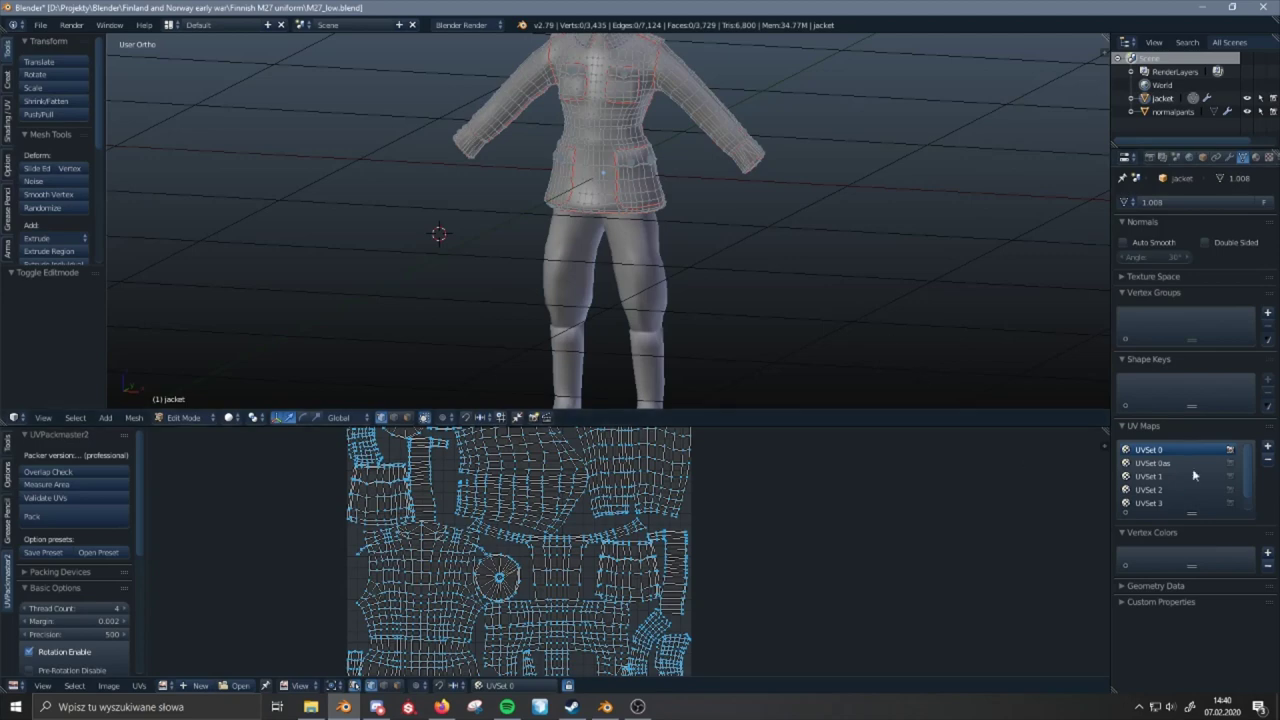
{"action": "key", "text": "Tab"}
- Join the jacket into the pants mesh and inspect the combined UVSet 0 layout in an enlarged UV editor
{"action": "right_click", "coordinate": [670, 253], "text": "shift"}
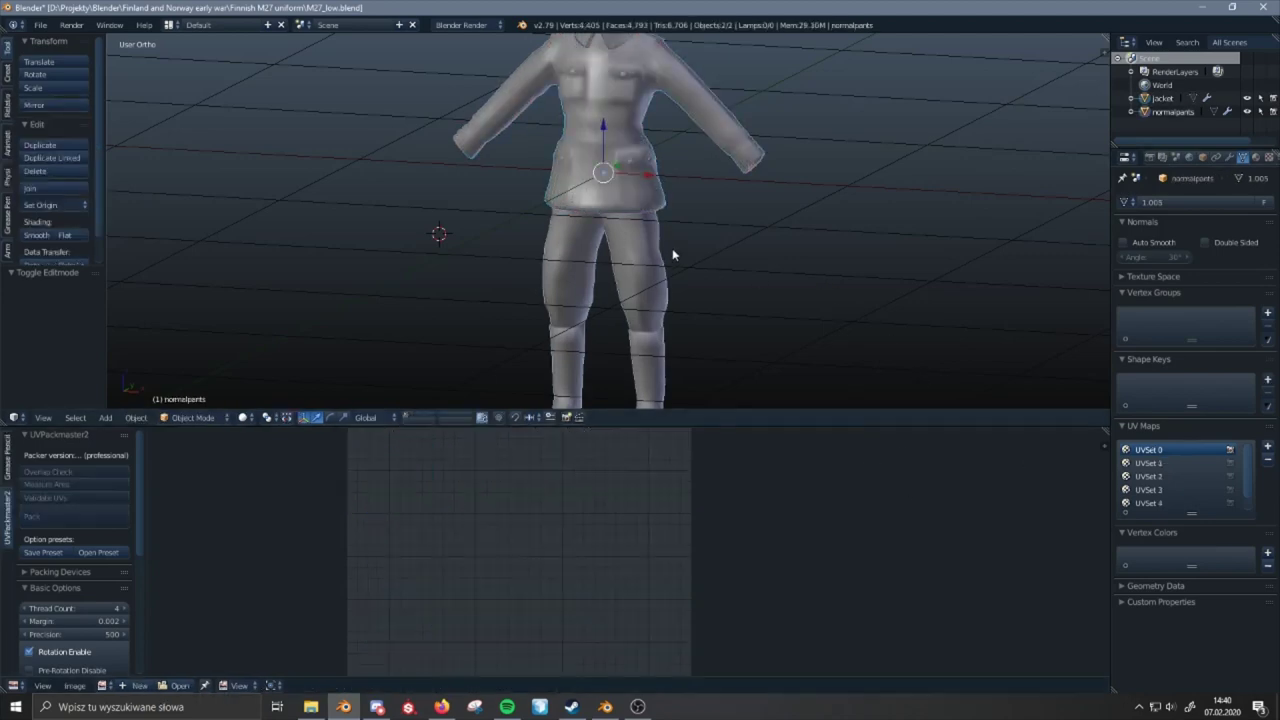
{"action": "key", "text": "ctrl+j"}
{"action": "key", "text": "Tab"}
{"action": "key", "text": "a"}
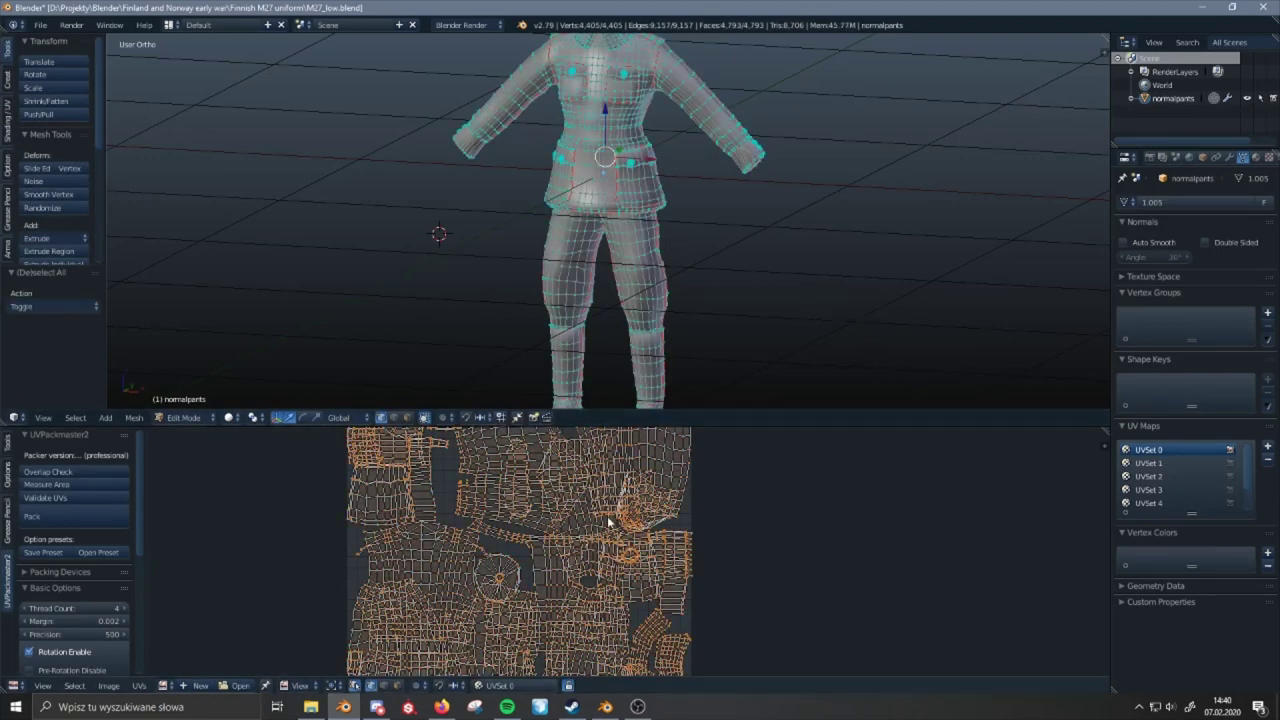
{"action": "key", "text": "a"}
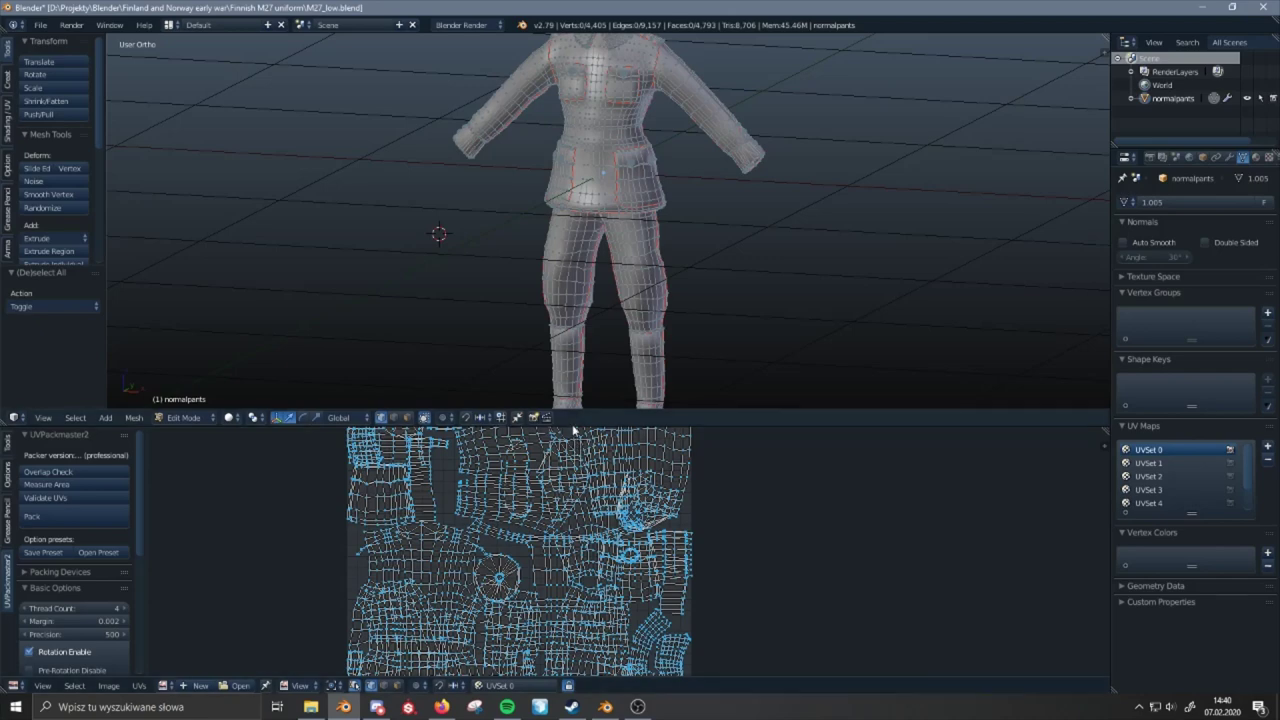
{"action": "left_click_drag", "start_coordinate": [575, 411], "coordinate": [585, 333]}
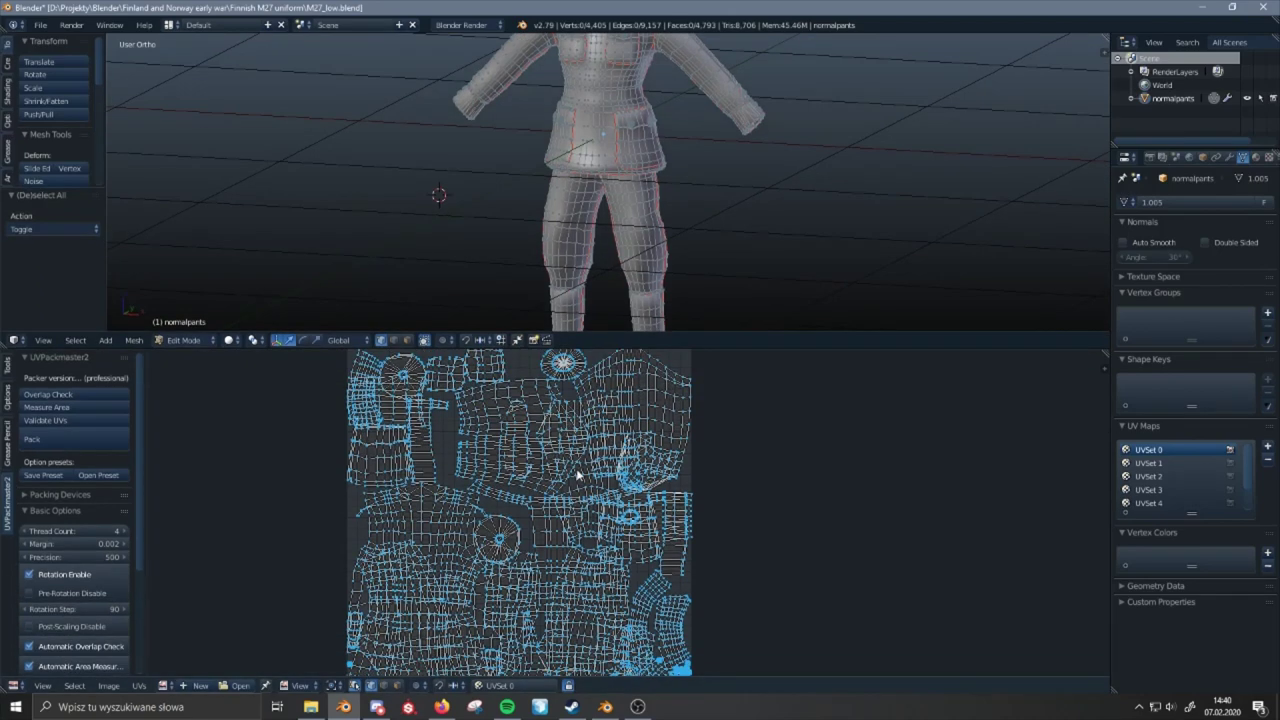
{"action": "scroll", "coordinate": [577, 476], "scroll_direction": "down", "scroll_amount": 1}
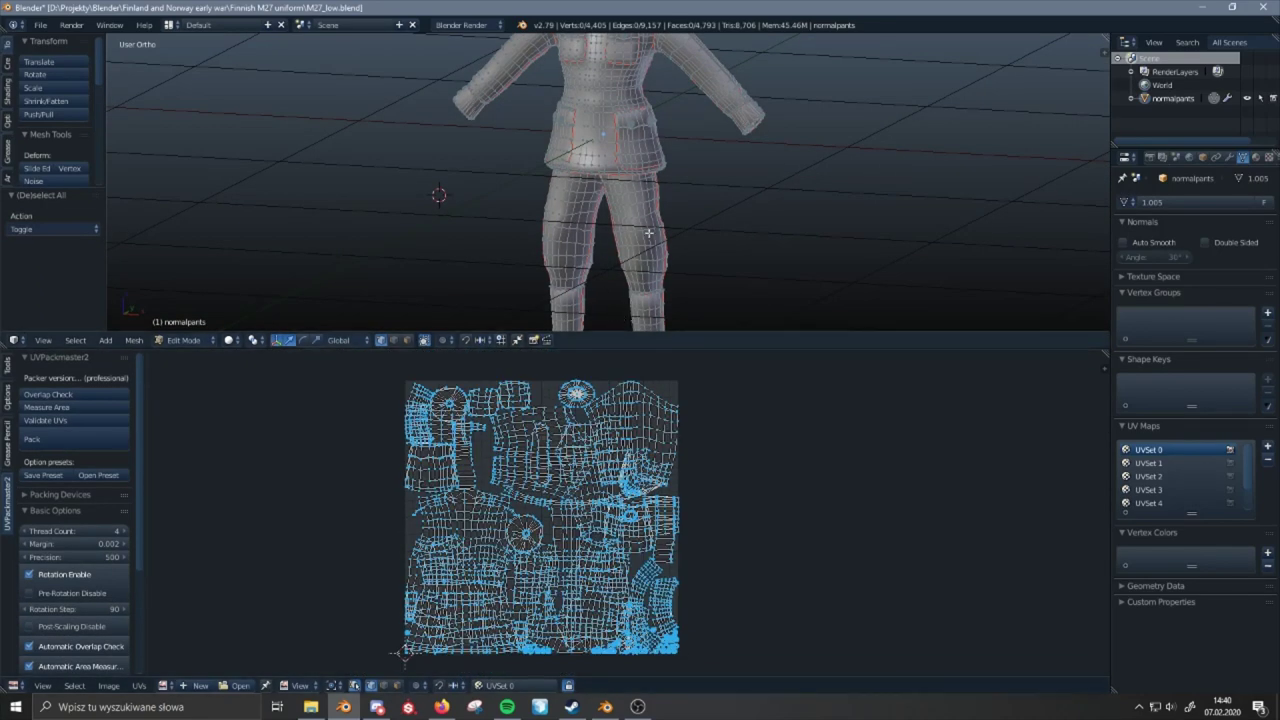
{"action": "key", "text": "Tab"}
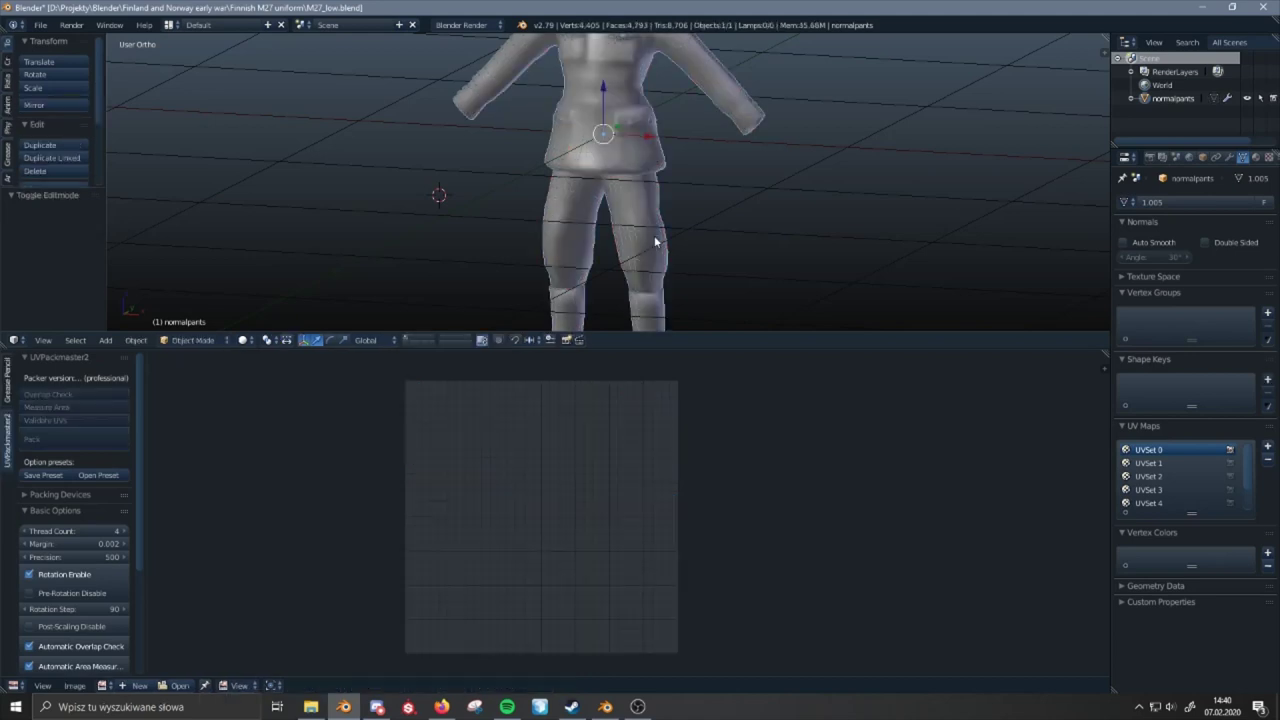
- Undo the join so the jacket and the pants are separate objects again
{"action": "key", "text": "ctrl+z"}
{"action": "key", "text": "ctrl+z"}
{"action": "key", "text": "ctrl+z"}
{"action": "key", "text": "ctrl+z"}
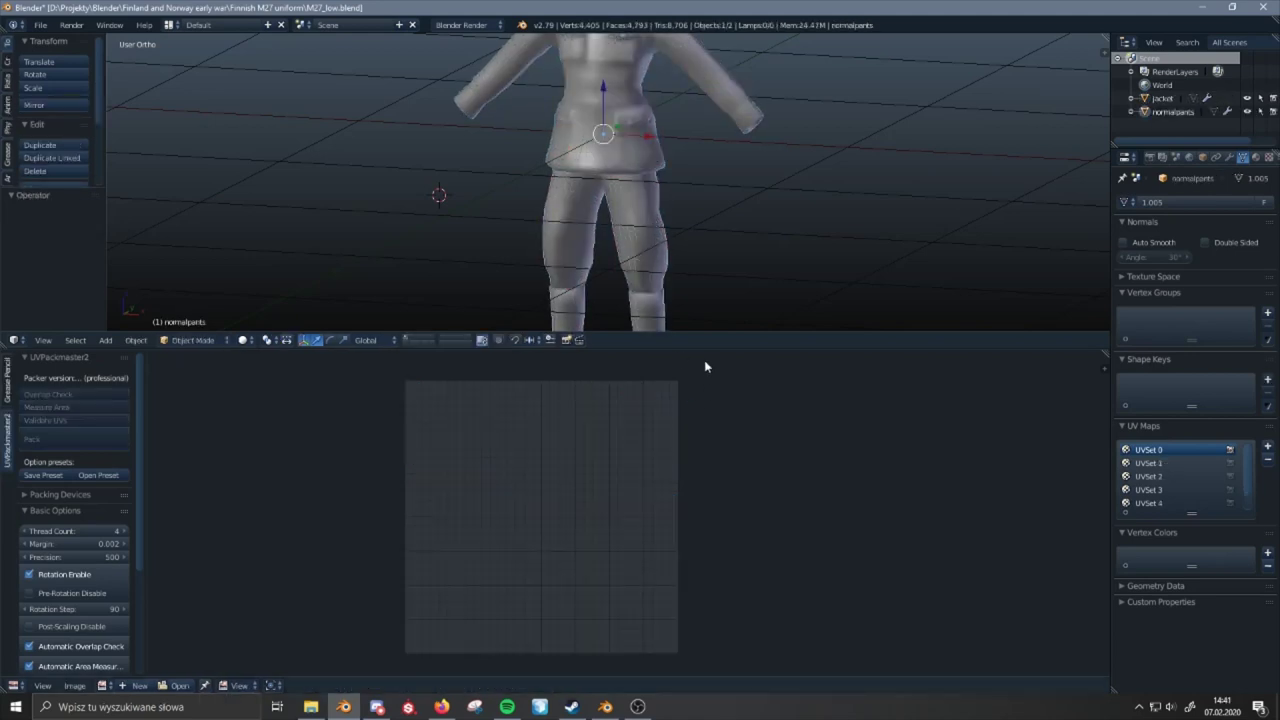
- Shrink the UV editor, select the jacket, and give it a new material named Top
{"action": "left_click_drag", "start_coordinate": [704, 350], "coordinate": [706, 452]}
{"action": "right_click", "coordinate": [633, 185]}
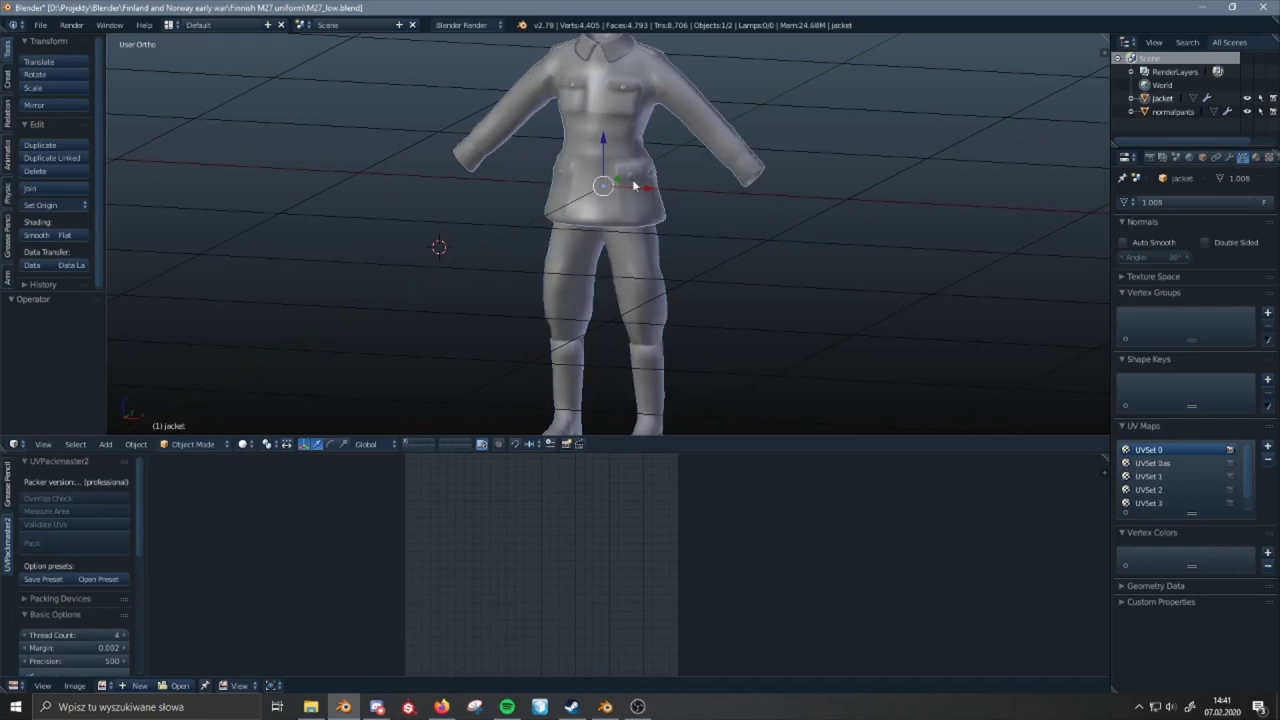
{"action": "left_click", "coordinate": [1256, 157]}
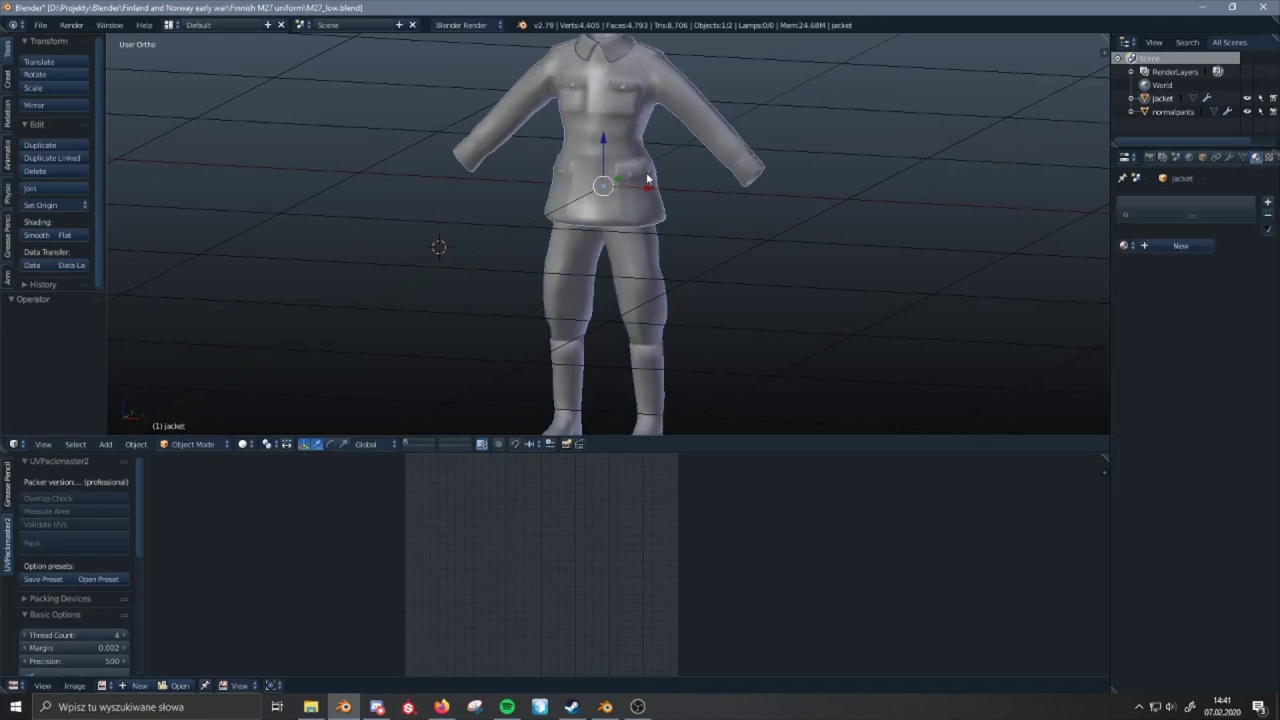
{"action": "middle_click_drag", "start_coordinate": [654, 214], "coordinate": [668, 218]}
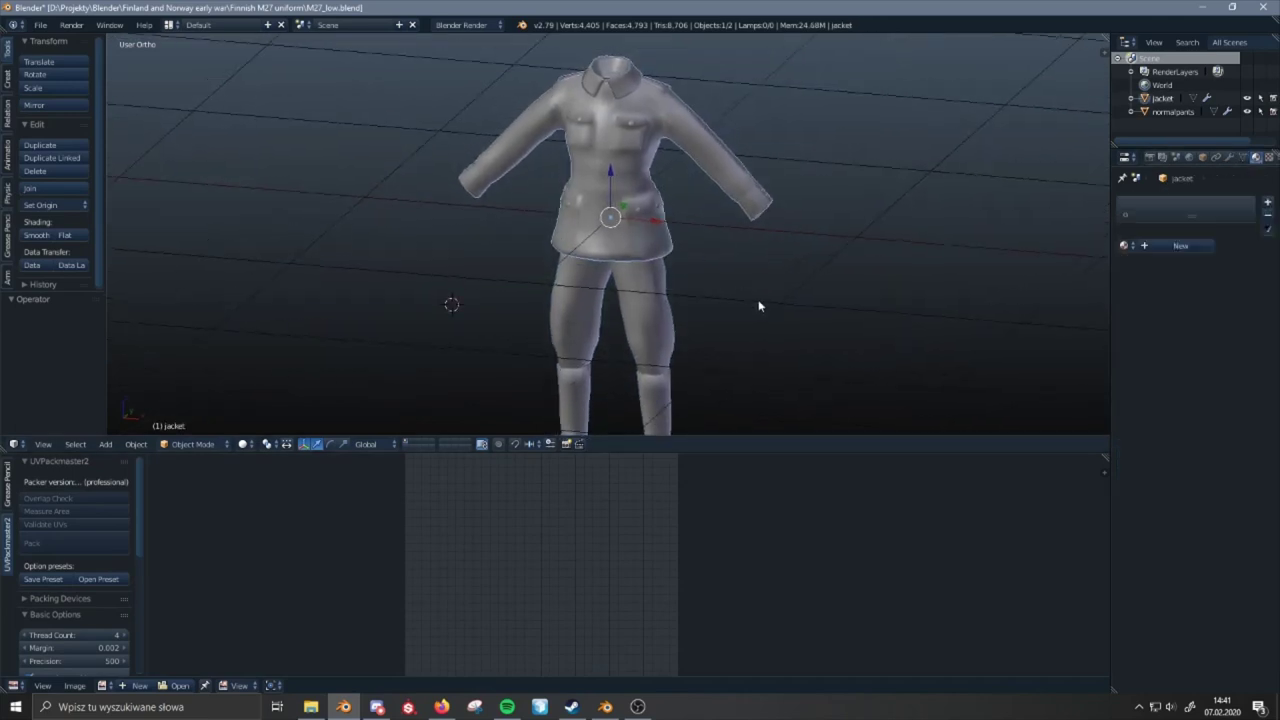
{"action": "left_click", "coordinate": [1180, 245]}
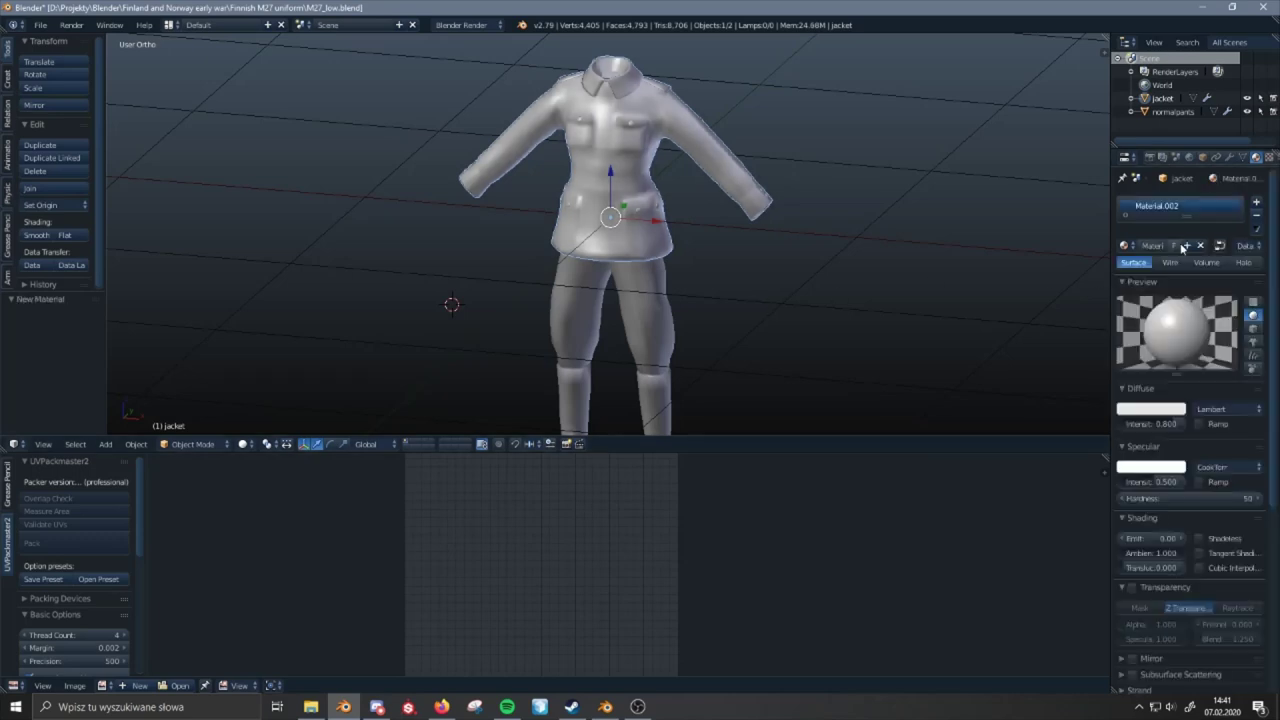
{"action": "left_click", "coordinate": [1197, 203]}
{"action": "type", "text": "Top"}
{"action": "key", "text": "Return"}
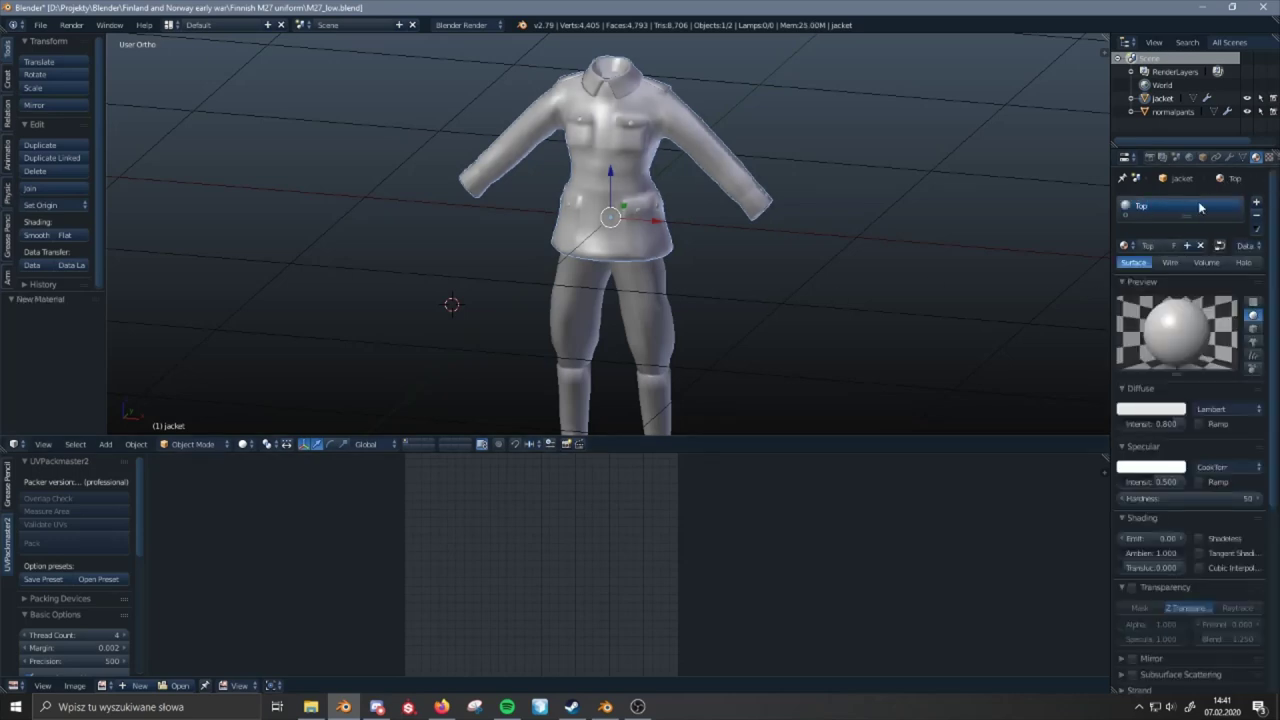
- Set the Top material's Arma Toolbox face texture to m27_jacket_CO.paa from P:\NORTH\NF_Uniforms\M27\data
{"action": "left_click_drag", "start_coordinate": [1273, 208], "coordinate": [1273, 521]}
{"action": "left_click", "coordinate": [1256, 649]}
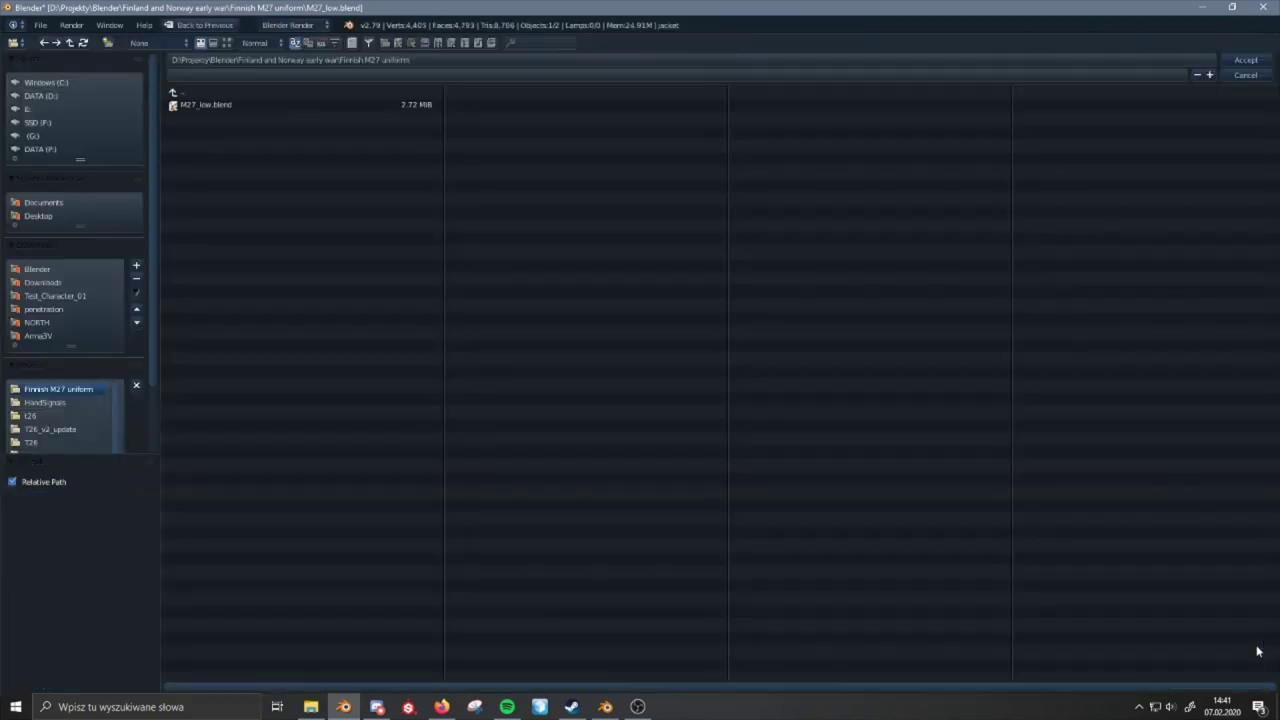
{"action": "left_click", "coordinate": [40, 149]}
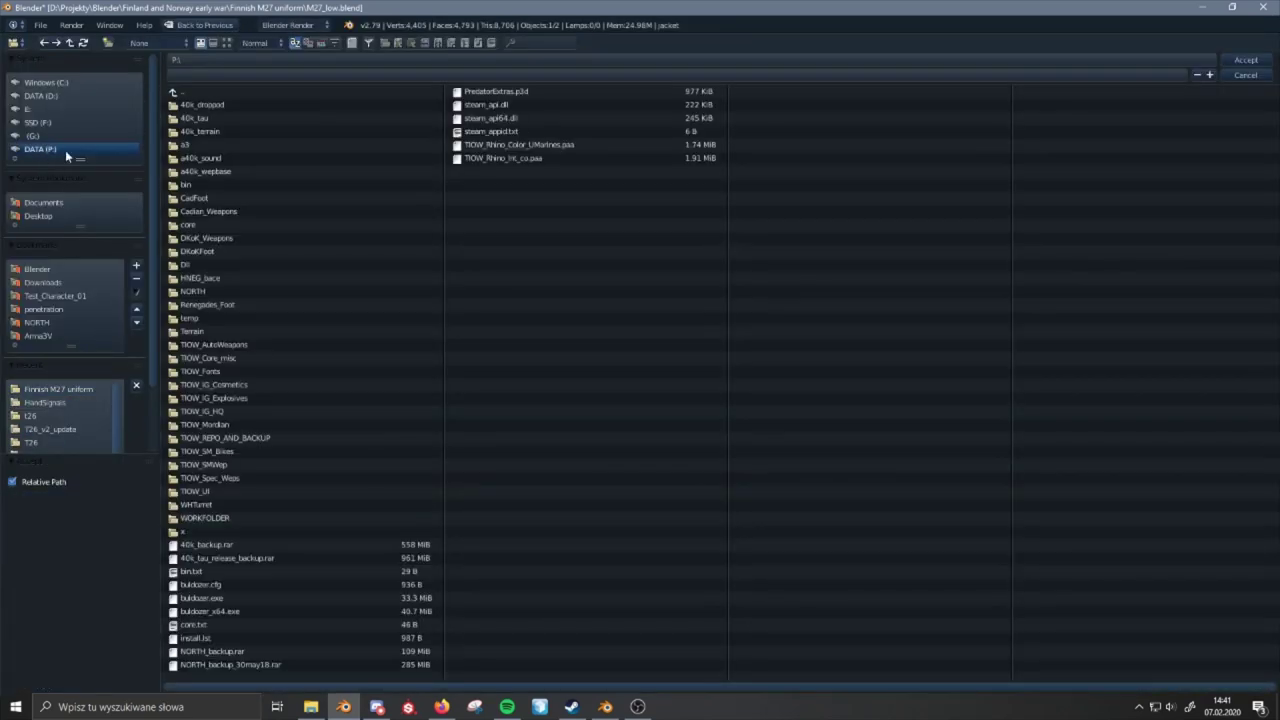
{"action": "left_click", "coordinate": [227, 295]}
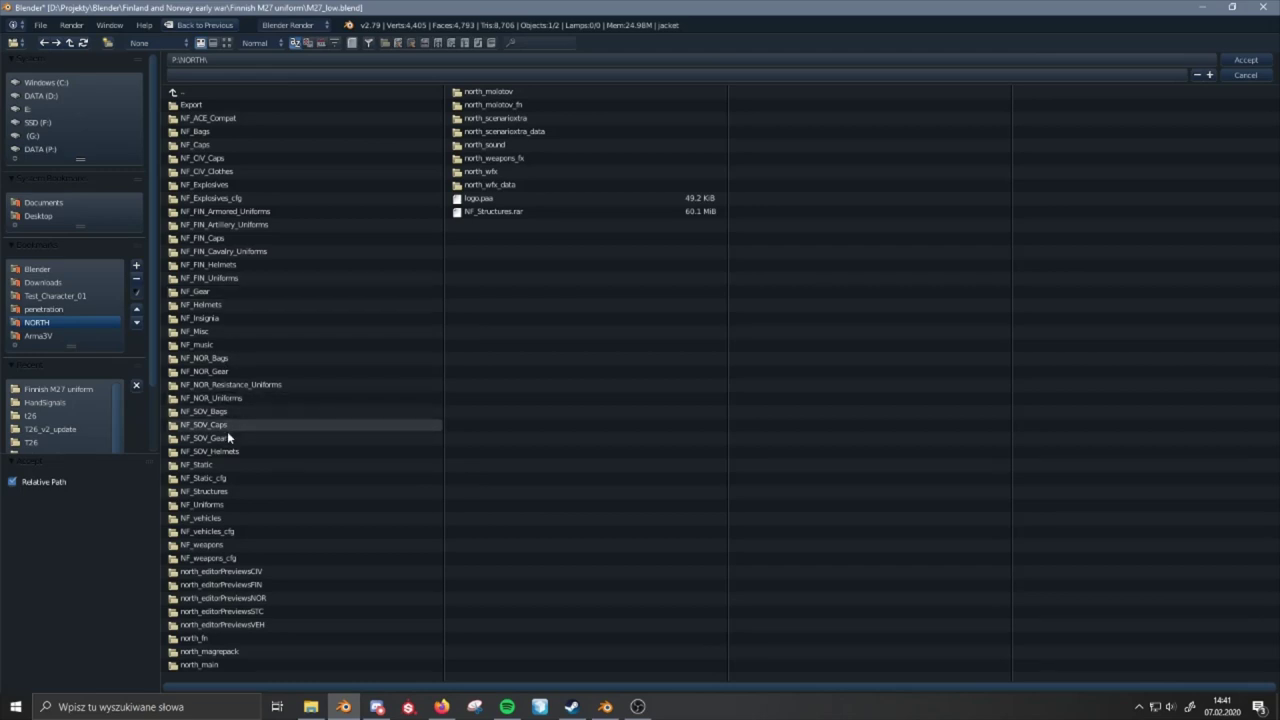
{"action": "left_click", "coordinate": [226, 505]}
{"action": "left_click", "coordinate": [227, 104]}
{"action": "left_click", "coordinate": [228, 105]}
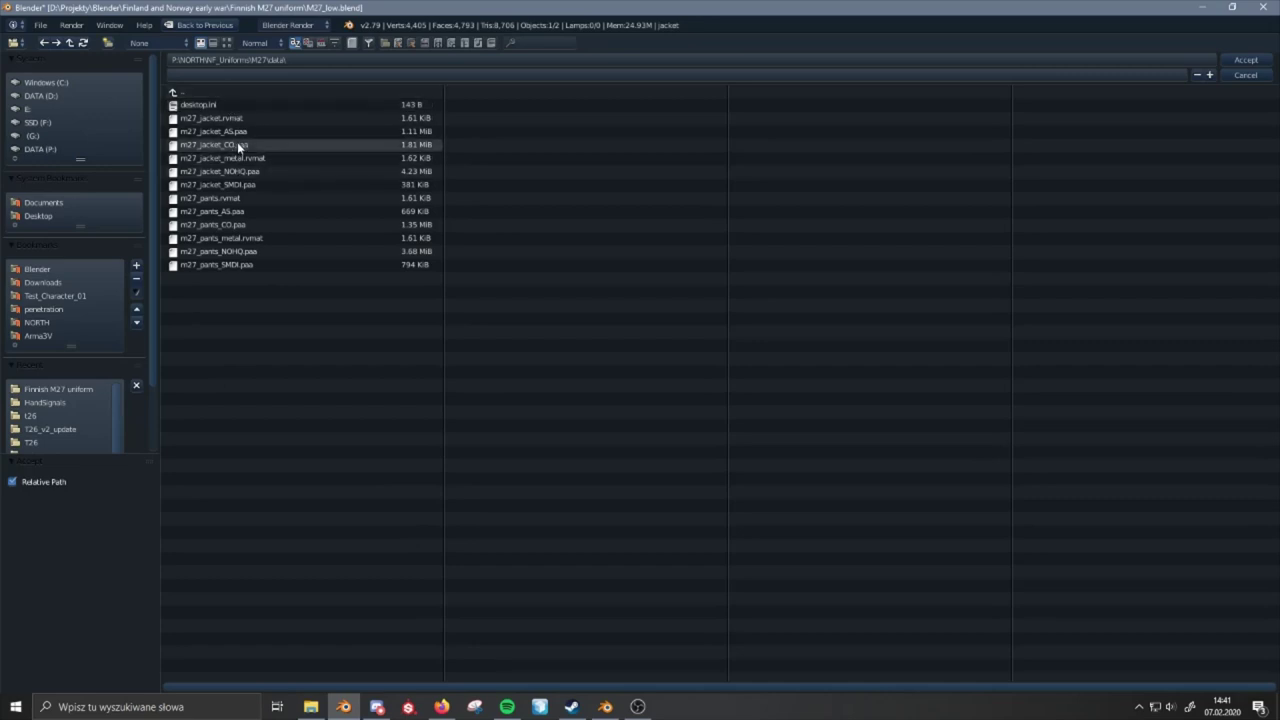
{"action": "double_click", "coordinate": [237, 144]}
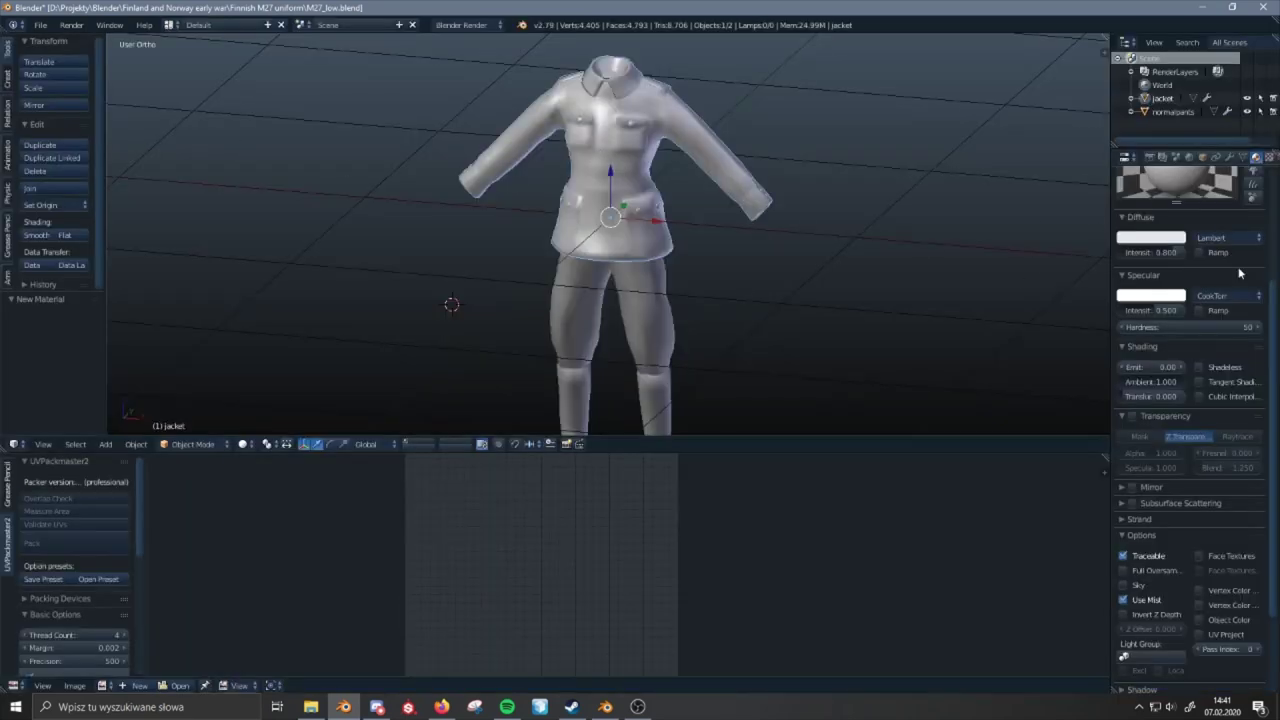
- Set the Top material's RV material file to m27_jacket.rvmat from the same data folder
{"action": "scroll", "coordinate": [1274, 309], "scroll_direction": "down", "scroll_amount": 3}
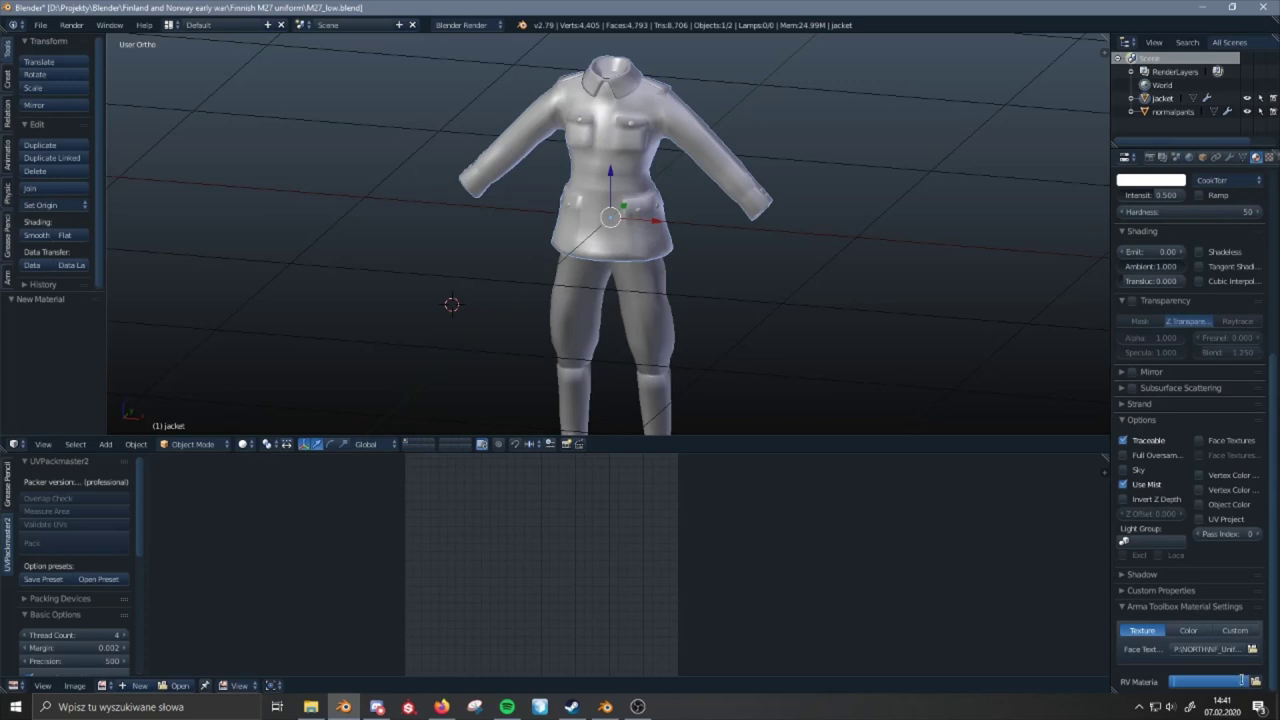
{"action": "left_click", "coordinate": [1264, 683]}
{"action": "left_click", "coordinate": [34, 389]}
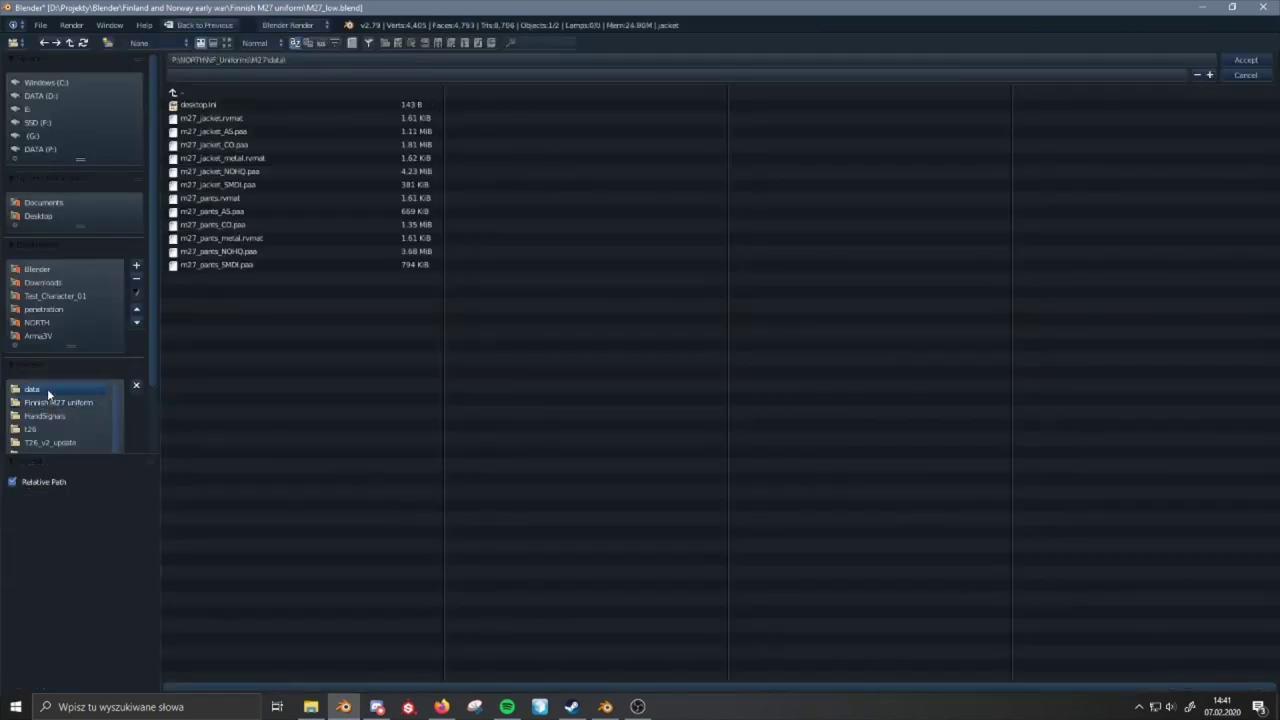
{"action": "double_click", "coordinate": [280, 117]}
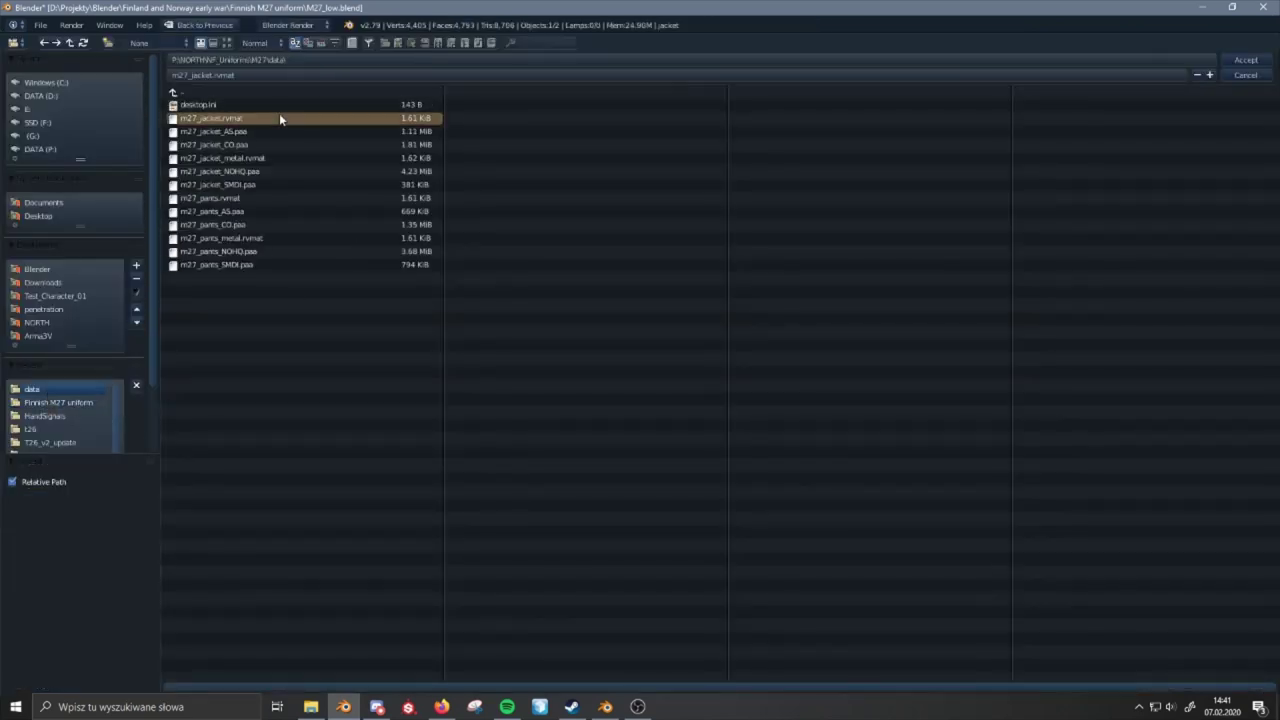
- Remove the leading P:\ from the Top material's face texture and RV material paths
{"action": "left_click_drag", "start_coordinate": [1270, 327], "coordinate": [1273, 572]}
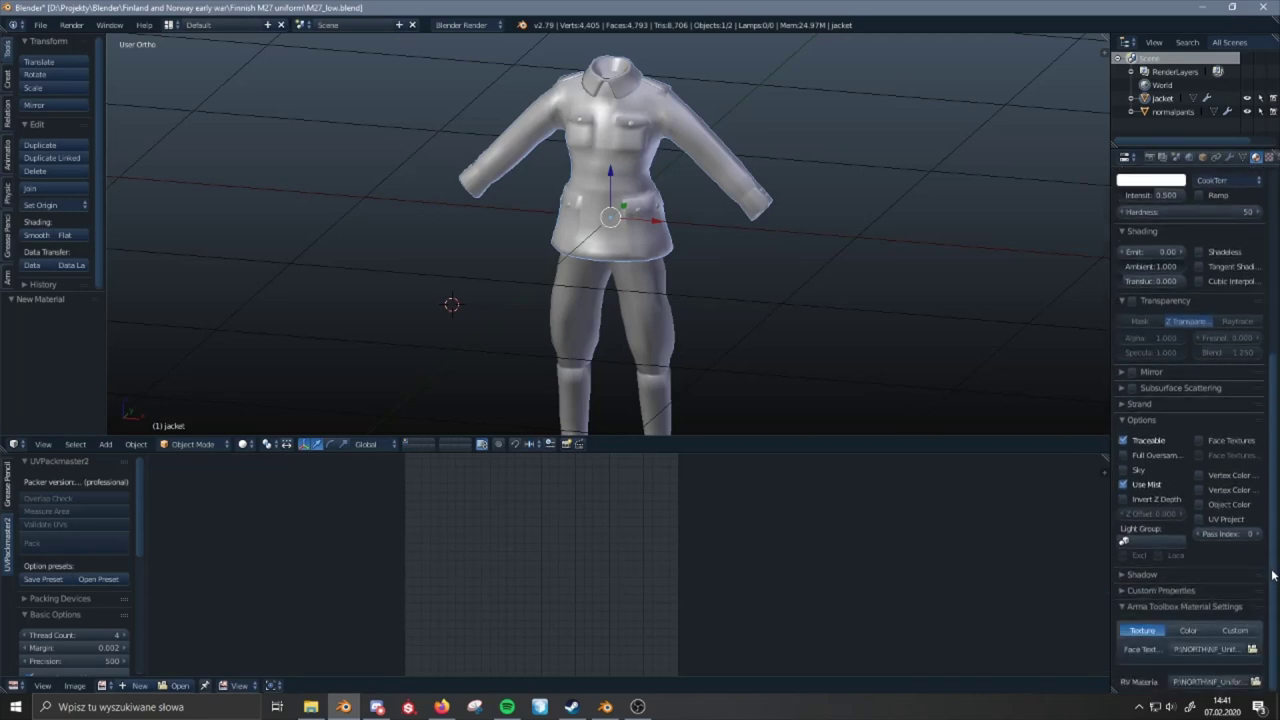
{"action": "left_click", "coordinate": [1203, 652]}
{"action": "left_click_drag", "start_coordinate": [1203, 652], "coordinate": [1153, 655]}
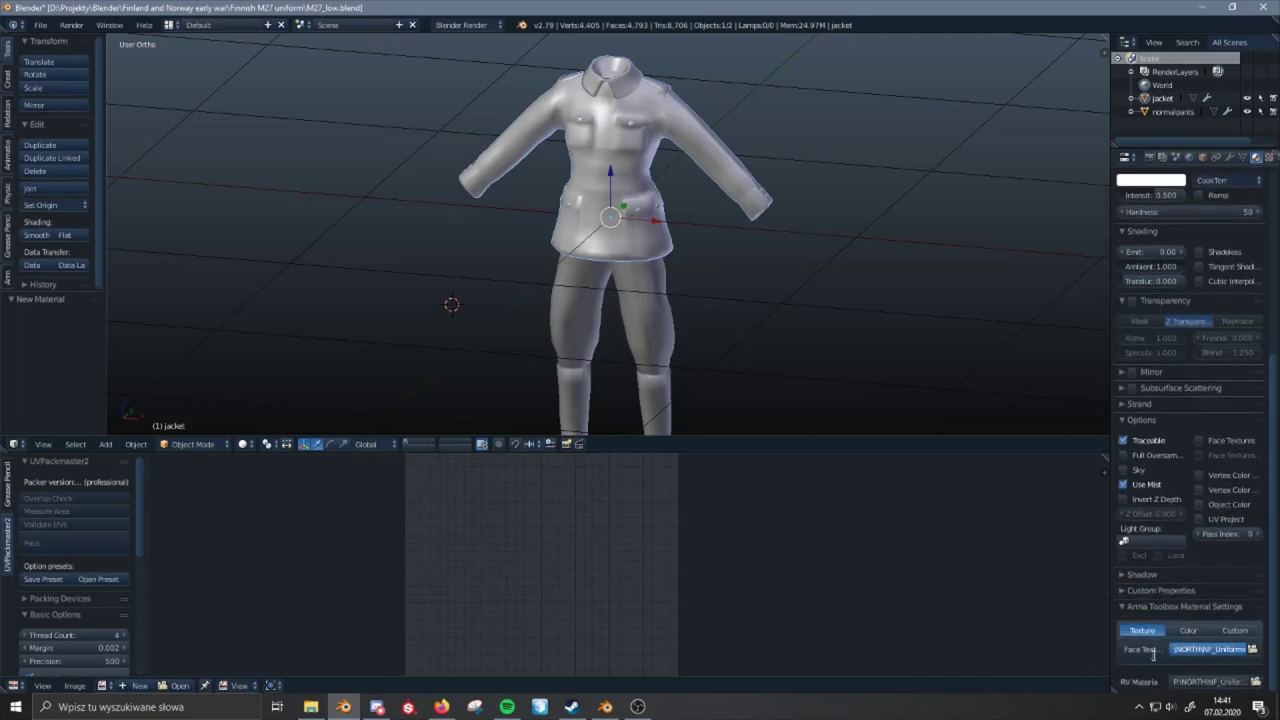
{"action": "key", "text": "Return"}
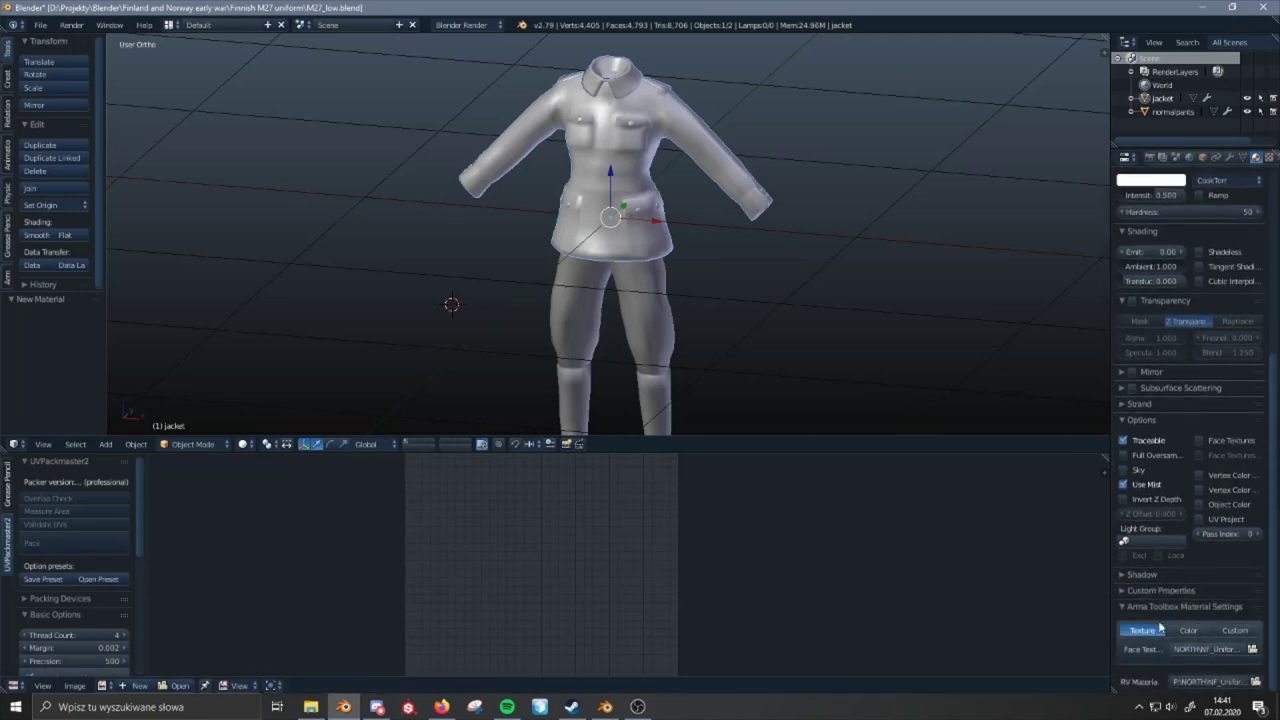
{"action": "left_click", "coordinate": [1210, 681]}
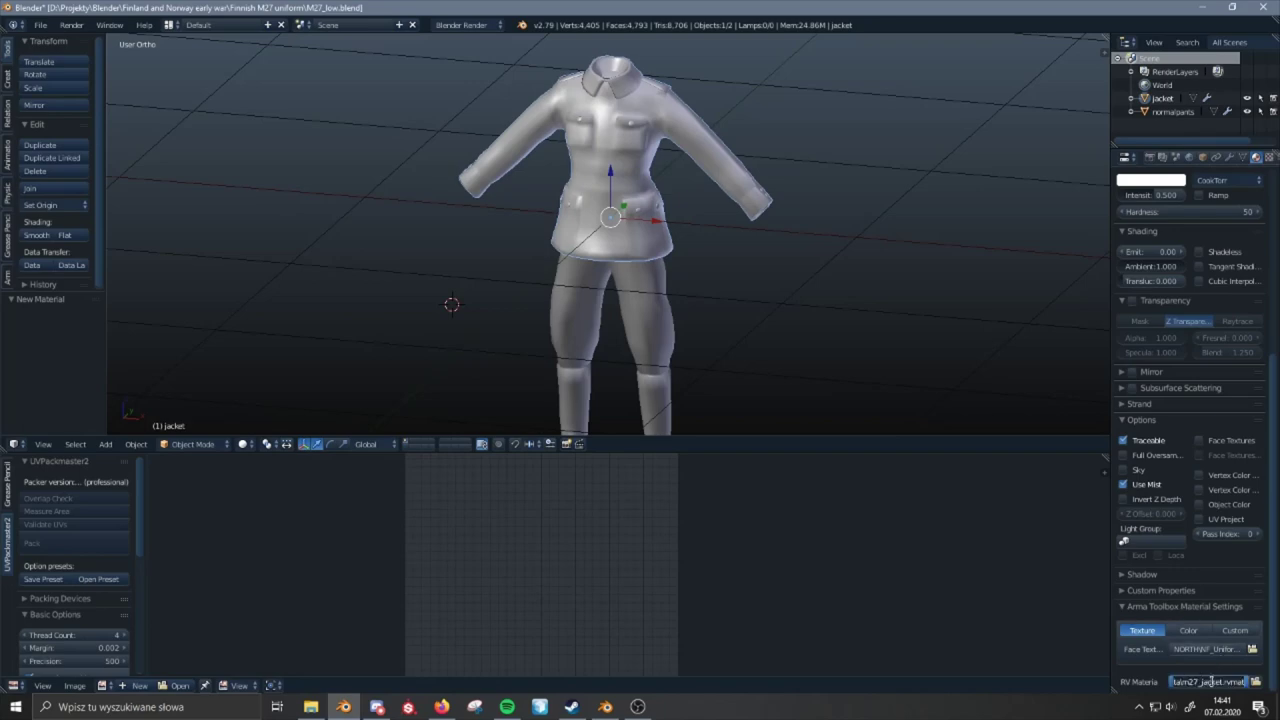
{"action": "key", "text": "Return"}
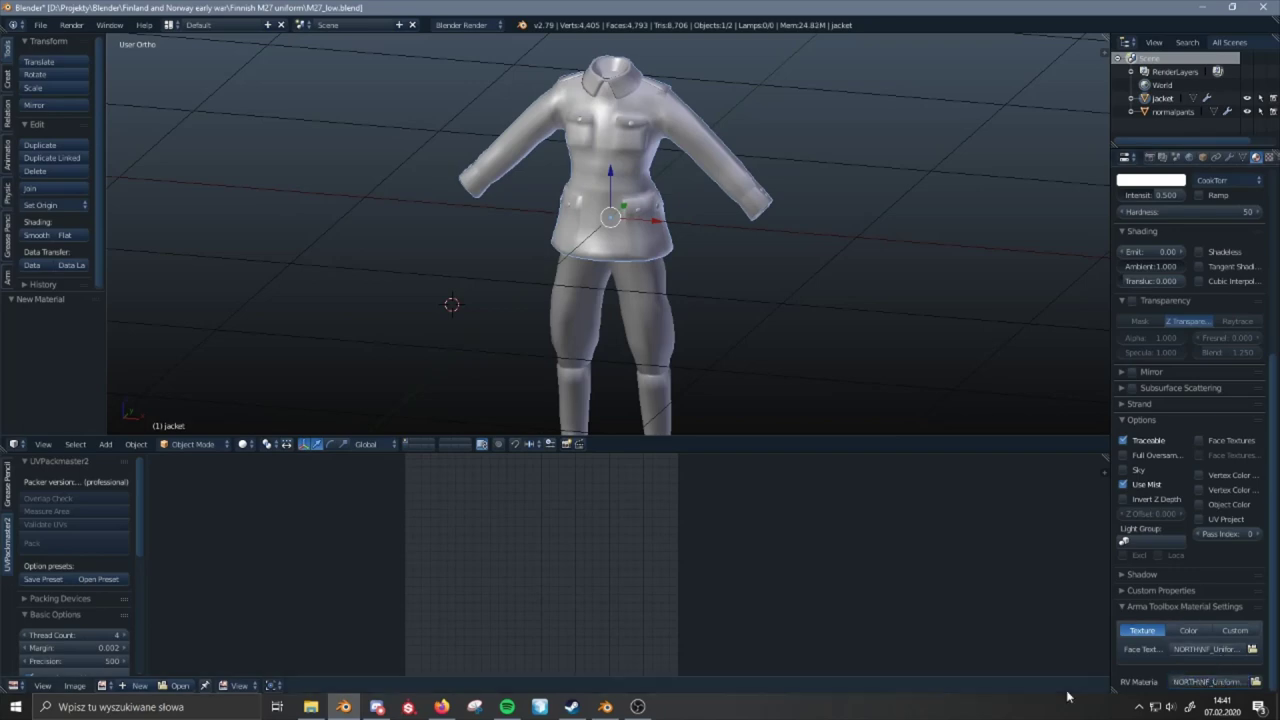
- Switch to the Blender 2.81 window with finpants(1).blend, return to Object Mode and select only the normalpants object
{"action": "left_click", "coordinate": [605, 706]}
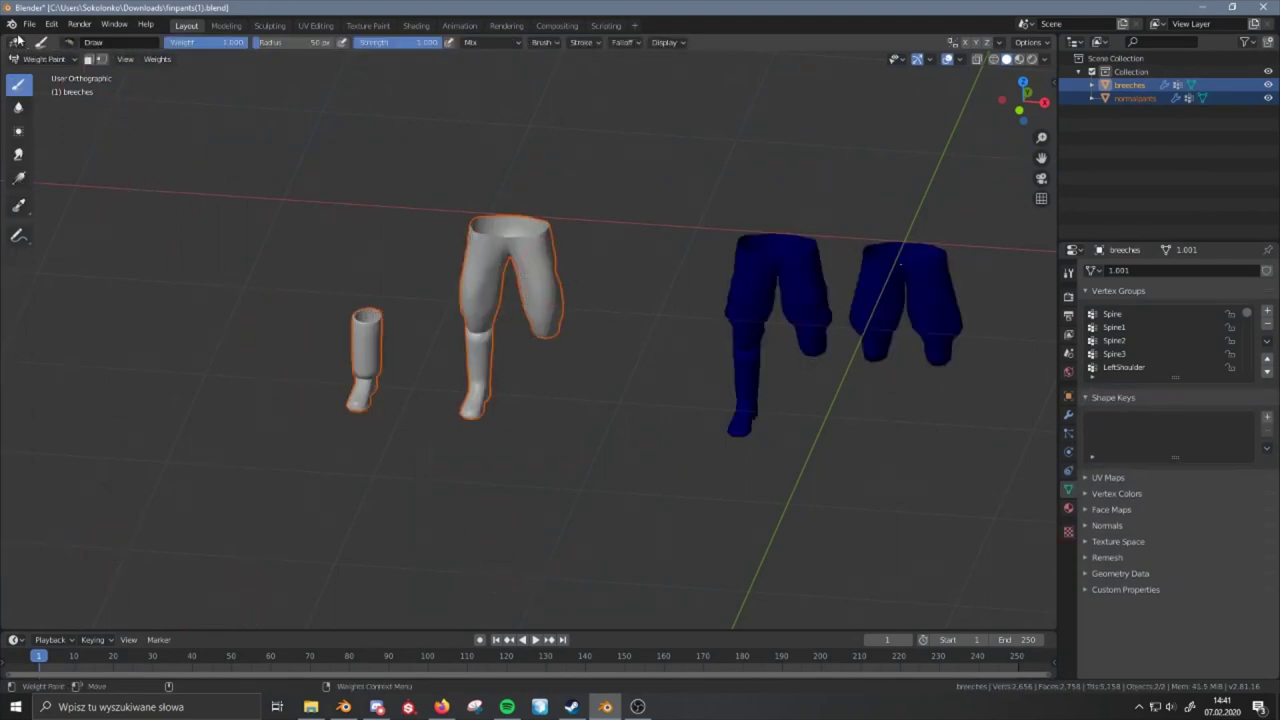
{"action": "left_click", "coordinate": [50, 59]}
{"action": "left_click", "coordinate": [55, 77]}
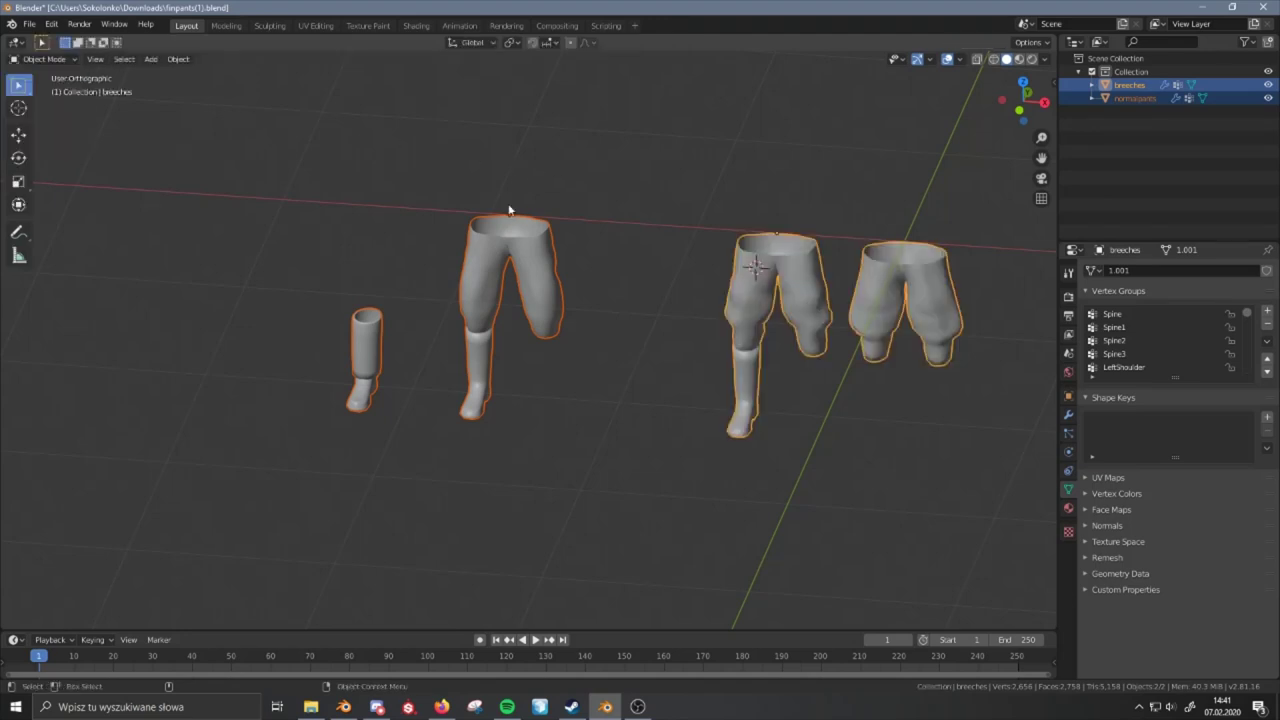
{"action": "right_click", "coordinate": [509, 212]}
{"action": "left_click", "coordinate": [489, 282]}
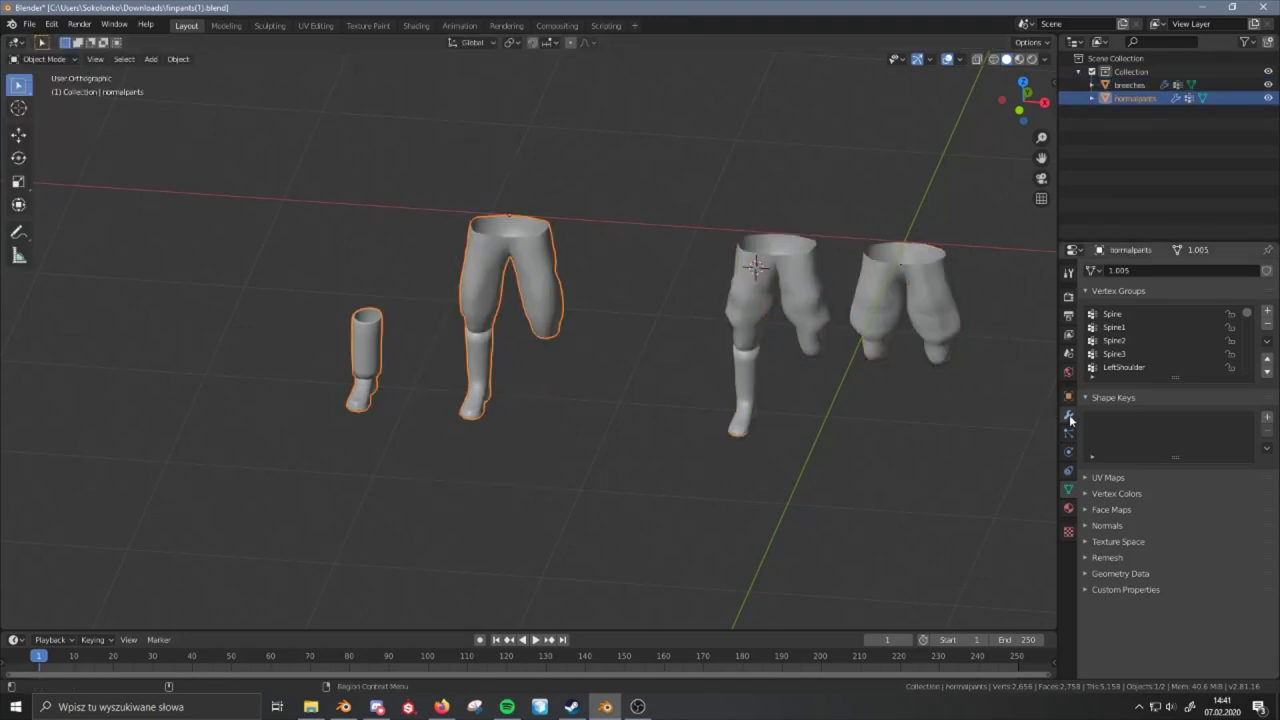
- Give normalpants a new material and bring its Arma Toolbox face texture and RV material settings into view
{"action": "left_click", "coordinate": [1068, 508]}
{"action": "left_click", "coordinate": [1145, 326]}
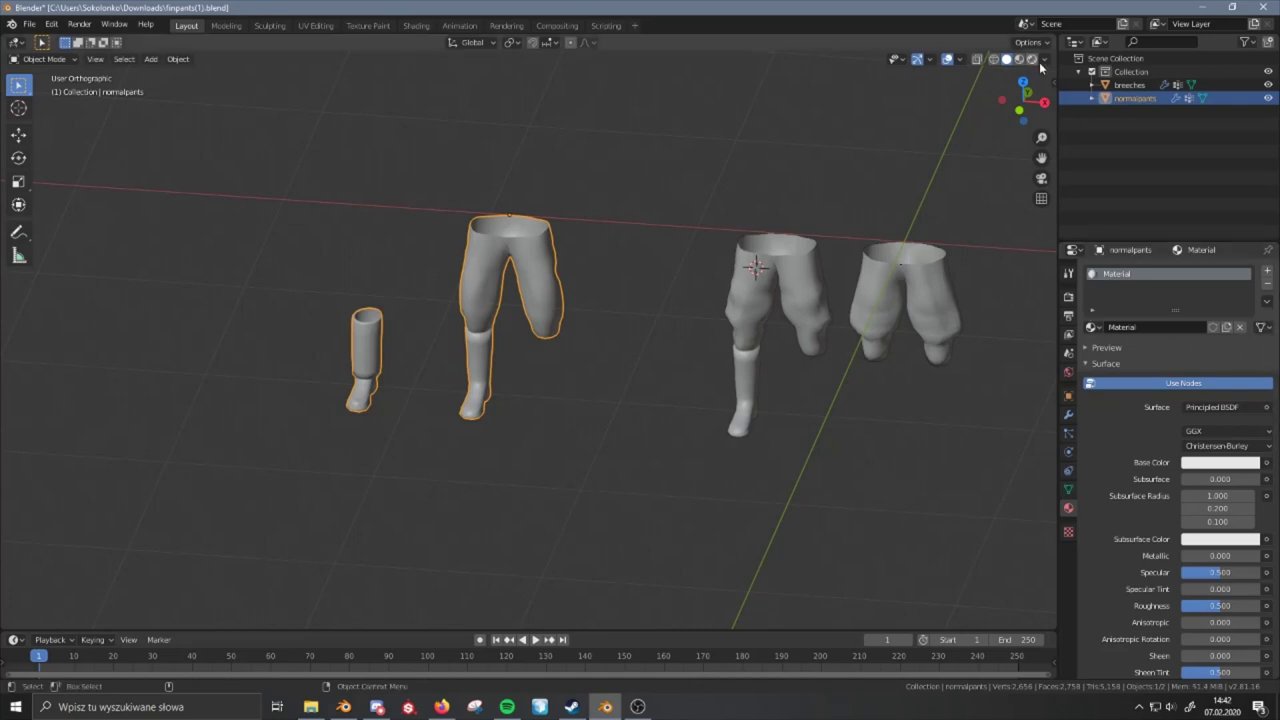
{"action": "left_click", "coordinate": [1054, 84]}
{"action": "left_click", "coordinate": [1052, 196]}
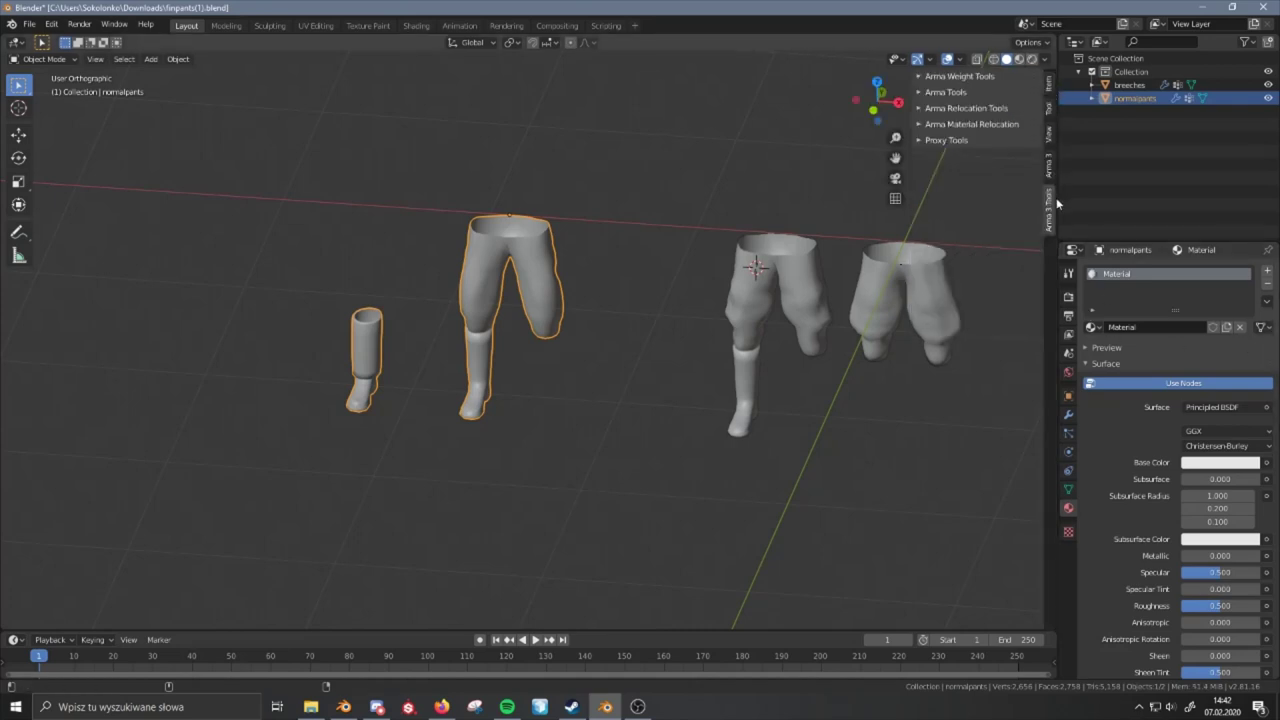
{"action": "left_click", "coordinate": [1049, 167]}
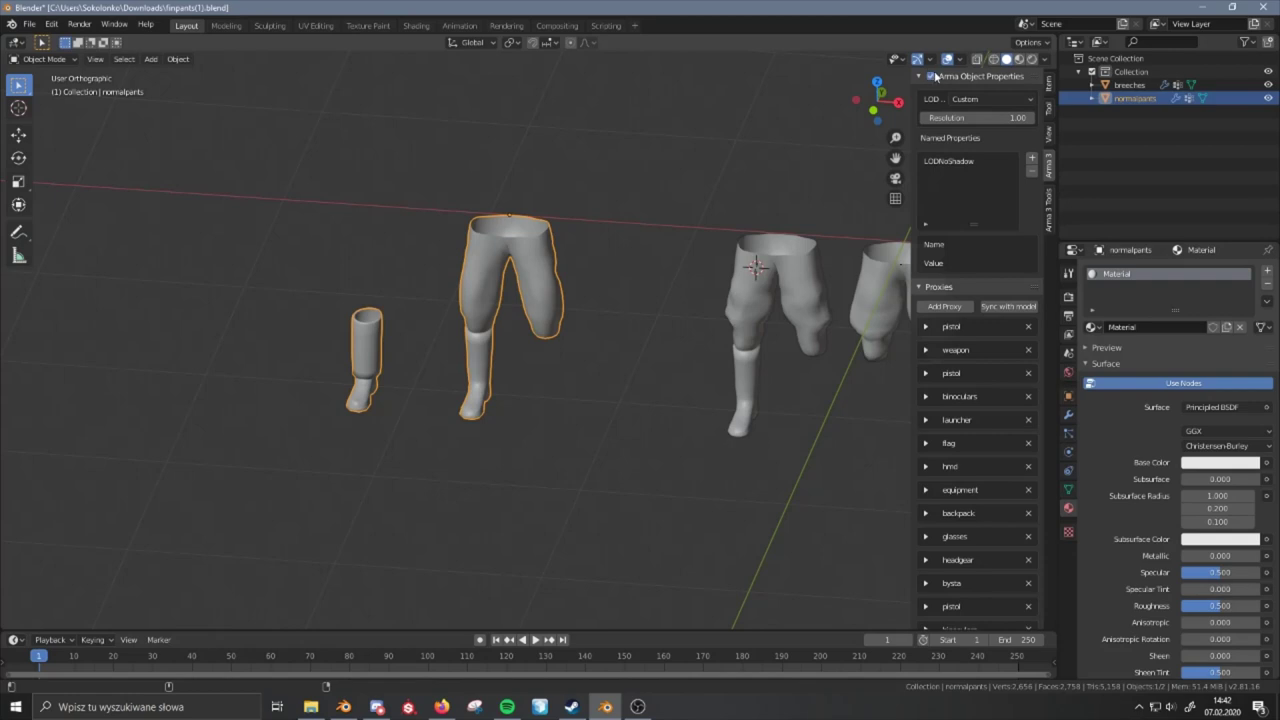
{"action": "scroll", "coordinate": [1277, 424], "scroll_direction": "down", "scroll_amount": 5}
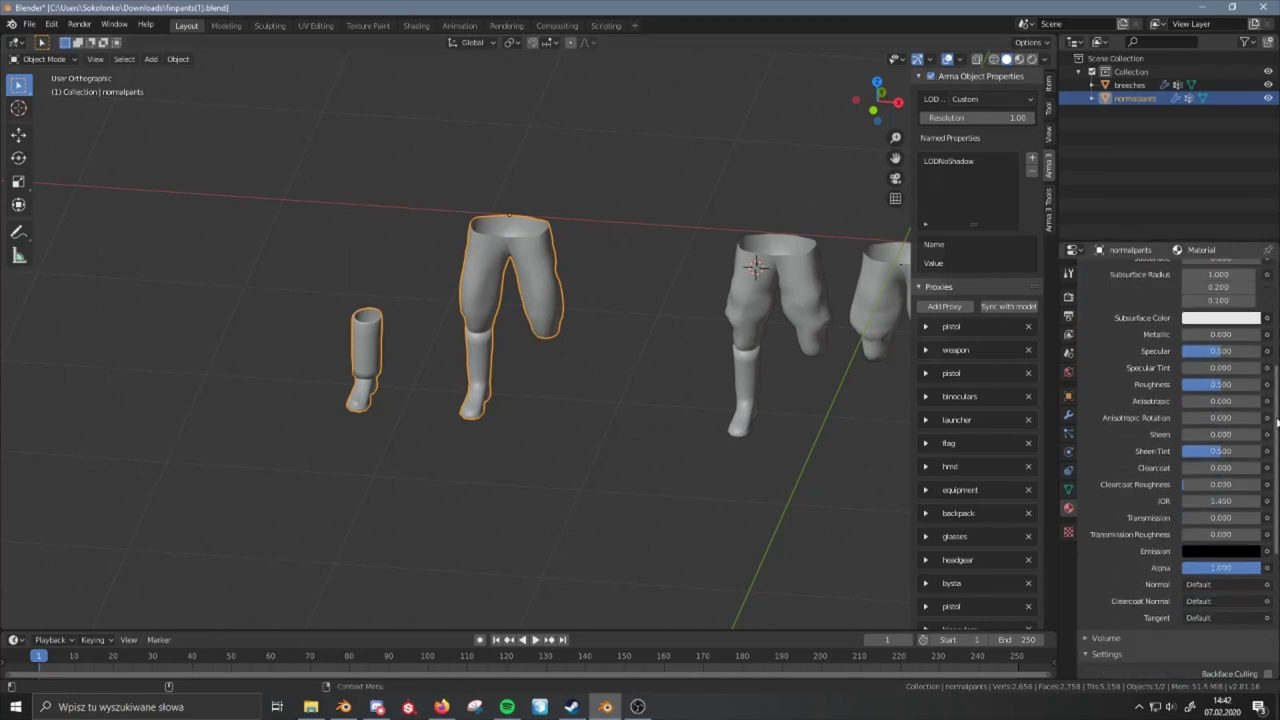
{"action": "left_click_drag", "start_coordinate": [1277, 424], "coordinate": [1277, 540]}
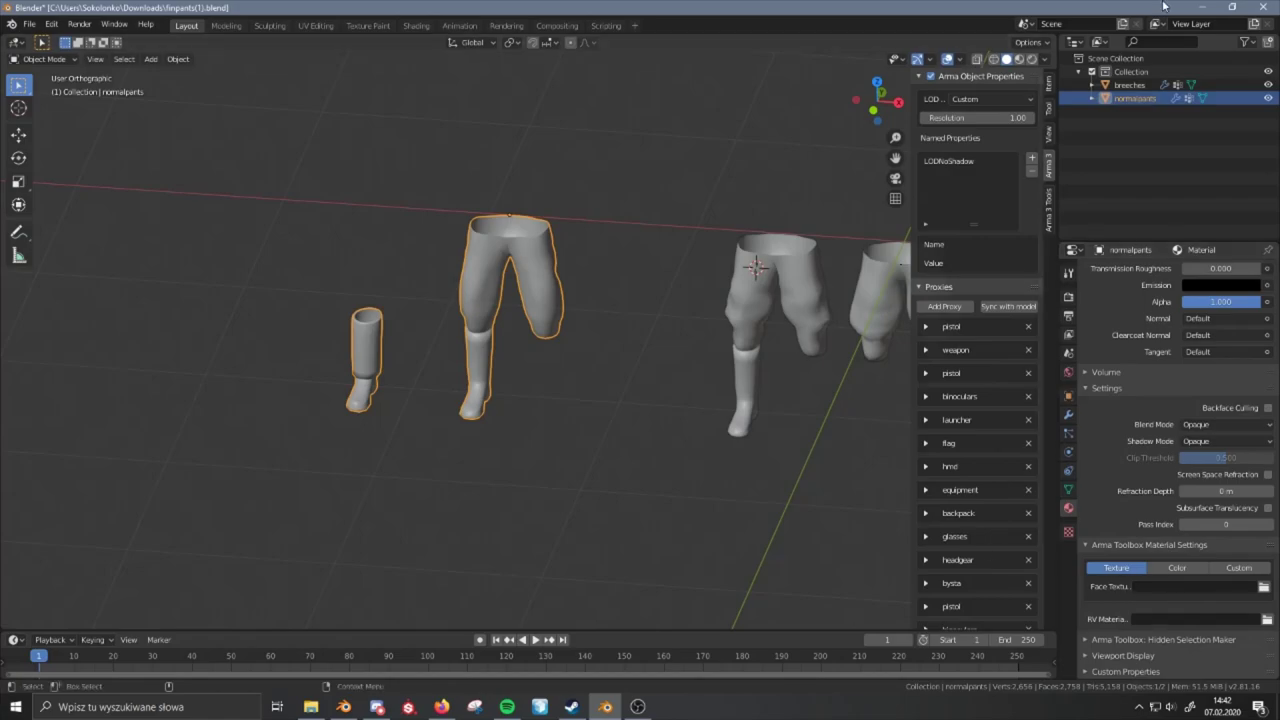
- Switch back to the M27_low.blend window and check the Top material's face texture and RV material paths
{"action": "key", "text": "alt+Tab"}
{"action": "left_click", "coordinate": [1197, 649]}
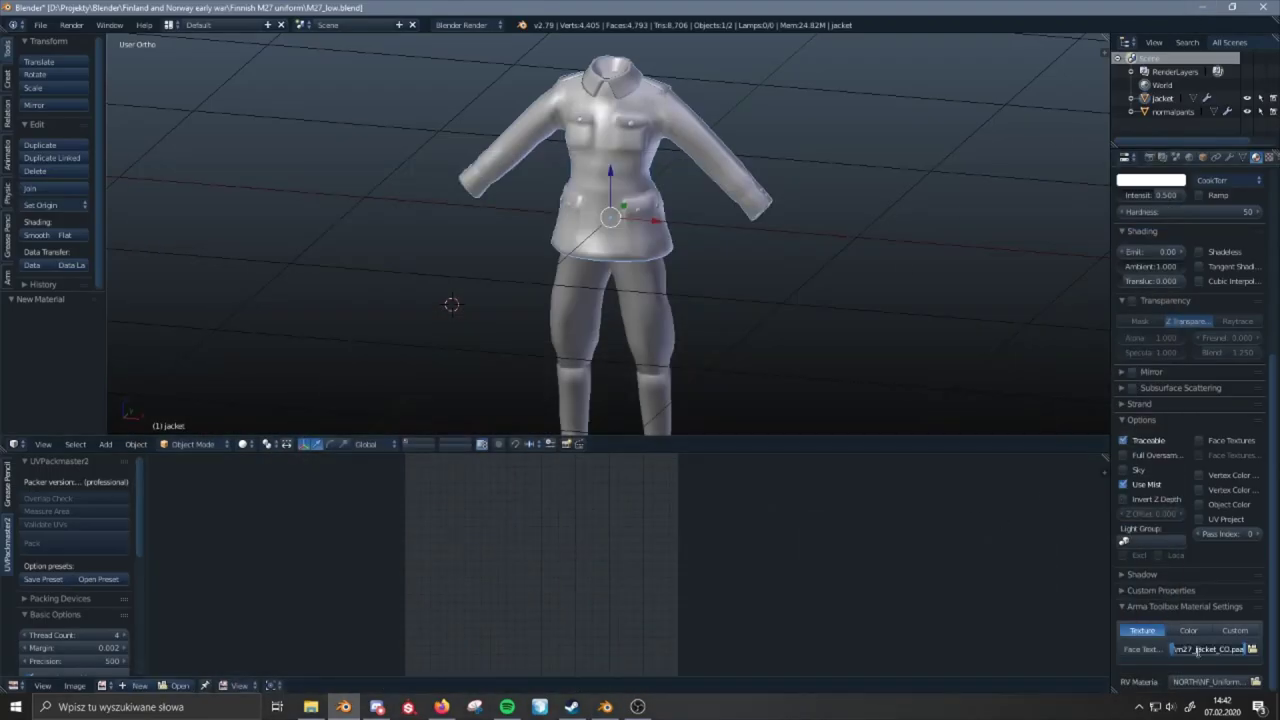
{"action": "left_click", "coordinate": [1147, 657]}
{"action": "left_click", "coordinate": [1188, 681]}
{"action": "left_click", "coordinate": [886, 331]}
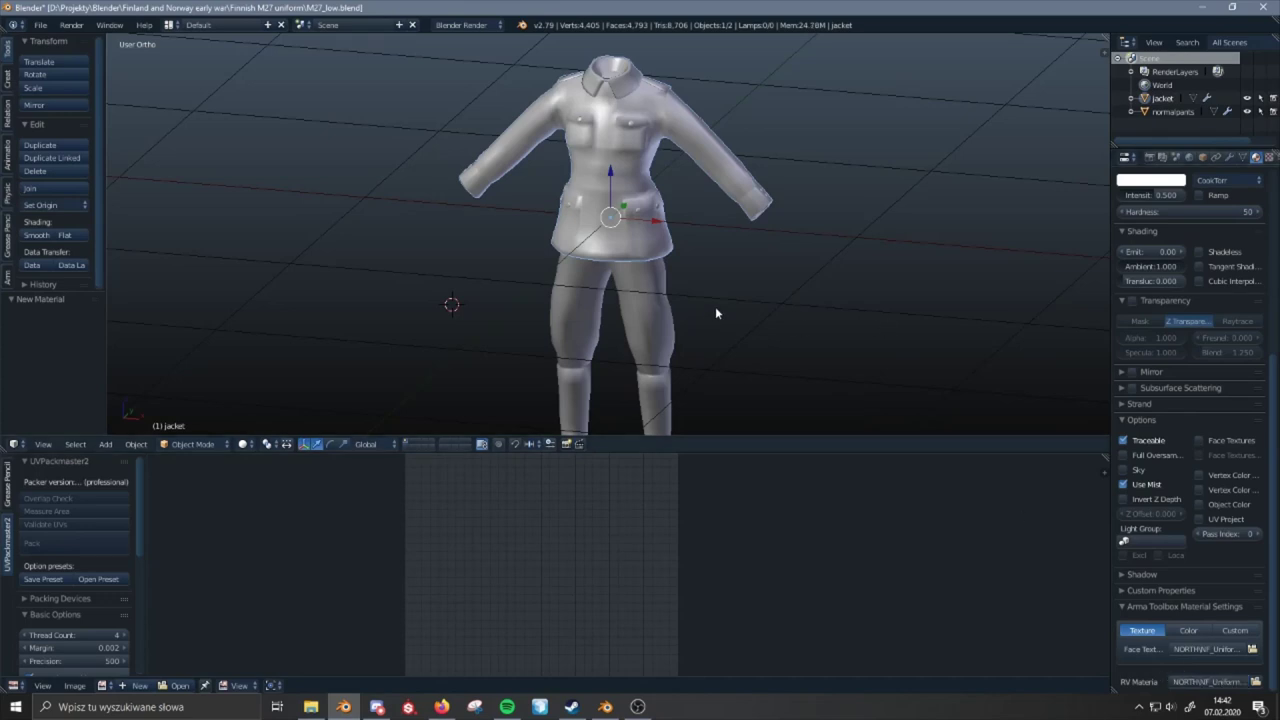
- Enter Edit Mode on the jacket and select the linked geometry of the buttons on the chest and lower pockets
{"action": "middle_click_drag", "start_coordinate": [727, 299], "coordinate": [674, 212]}
{"action": "scroll", "coordinate": [674, 206], "scroll_direction": "up", "scroll_amount": 5}
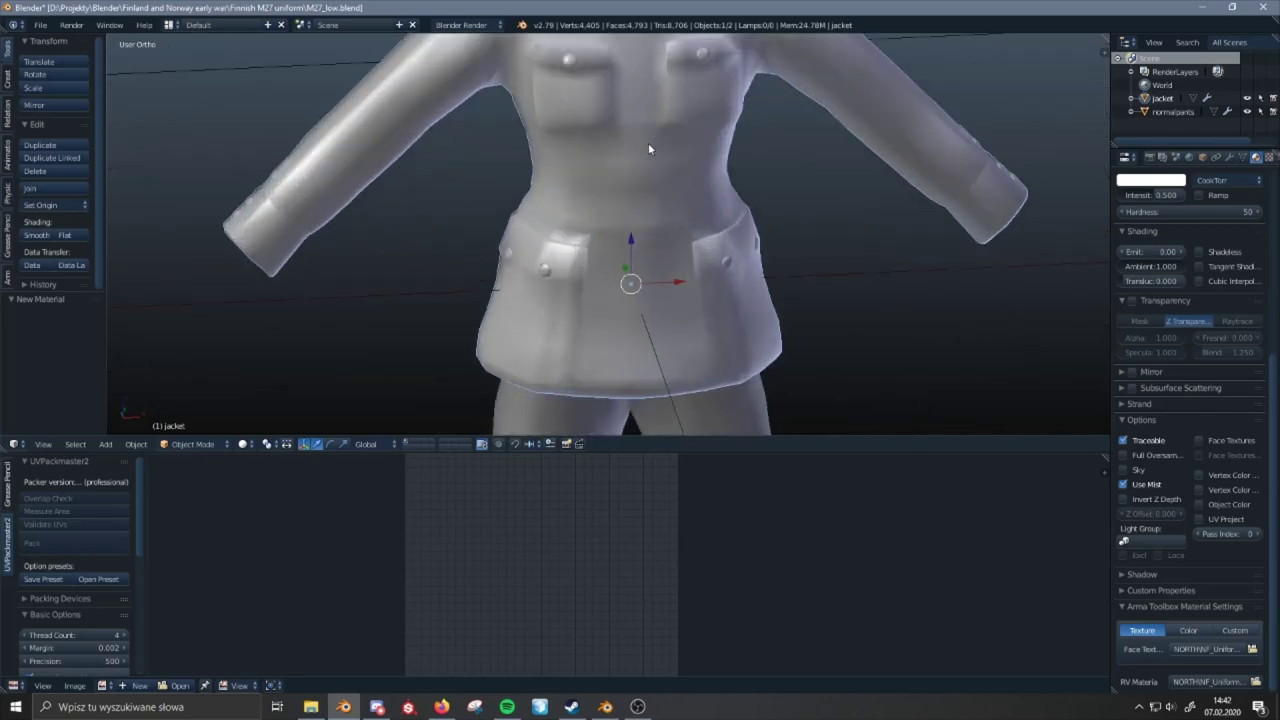
{"action": "key", "text": "Tab"}
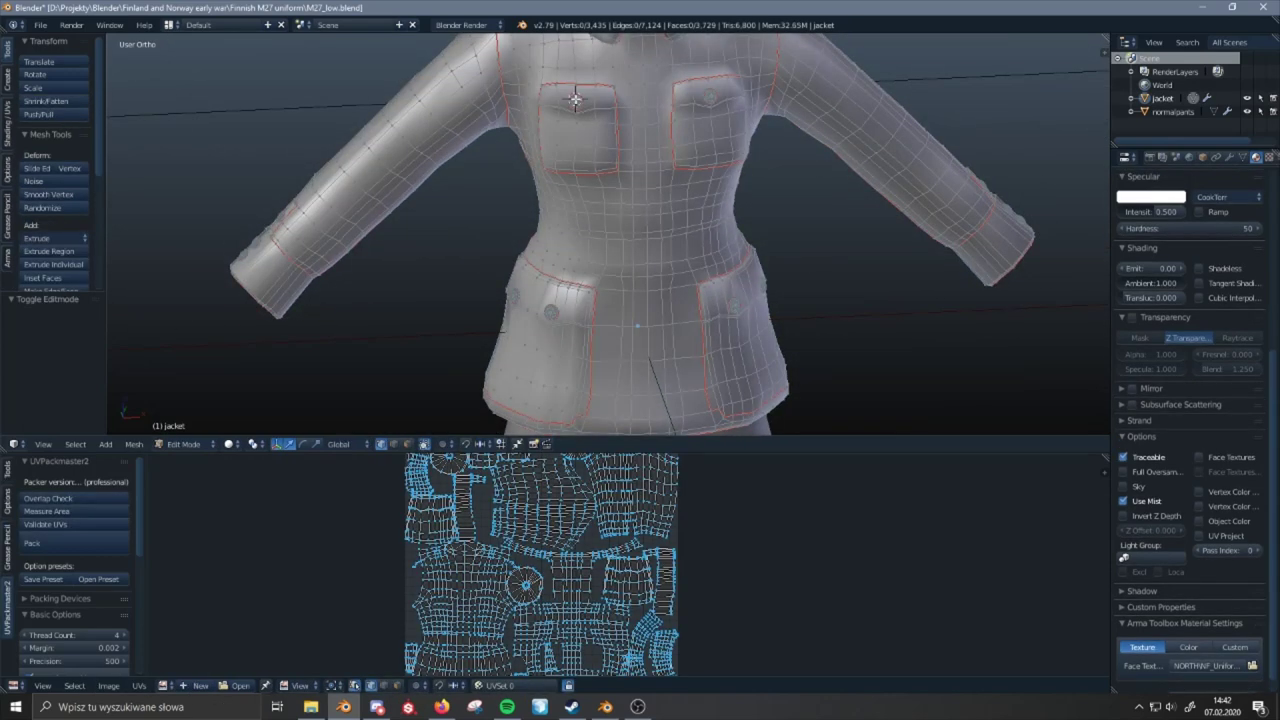
{"action": "key", "text": "l"}
{"action": "key", "text": "l"}
{"action": "key", "text": "l"}
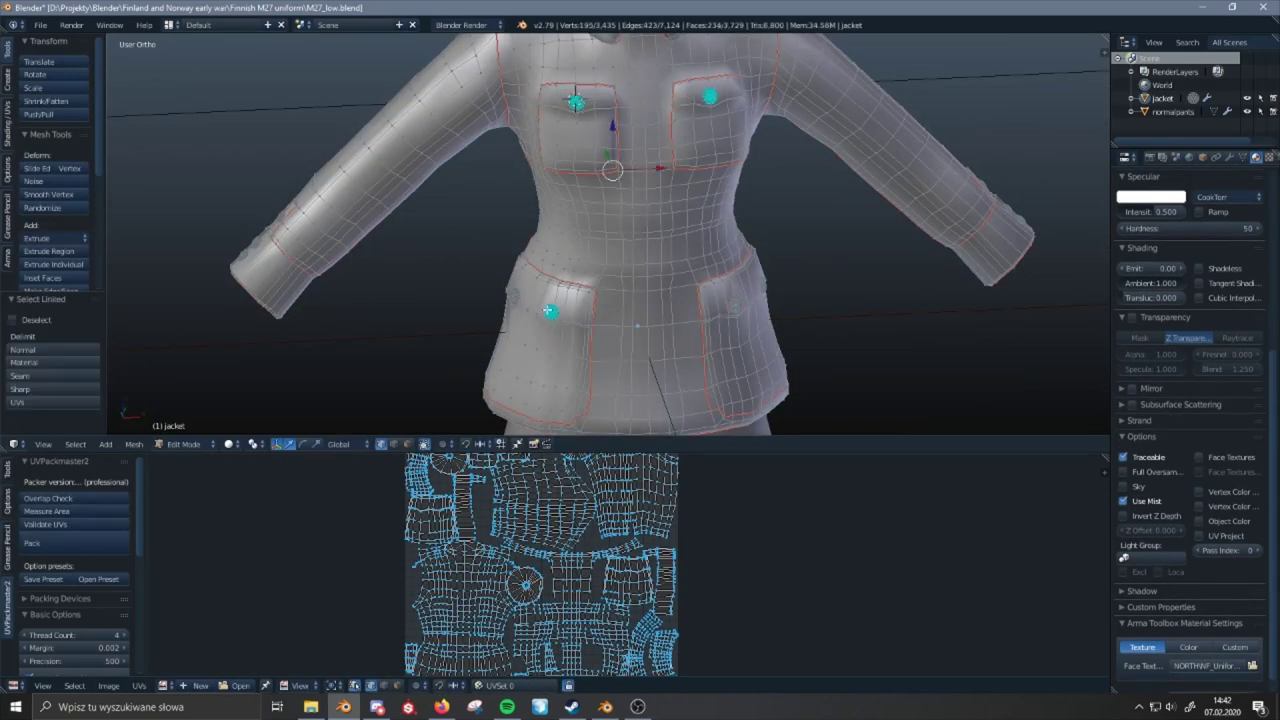
{"action": "middle_click_drag", "start_coordinate": [515, 299], "coordinate": [668, 314]}
{"action": "key", "text": "l"}
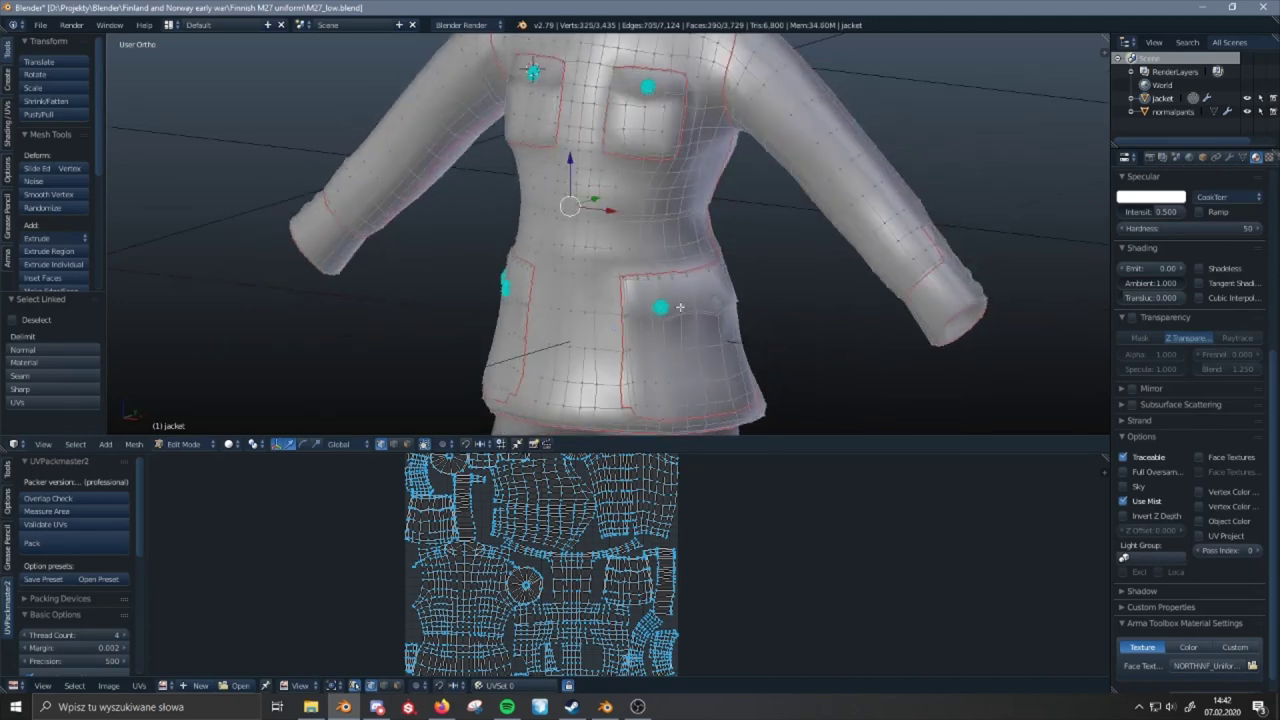
{"action": "key", "text": "l"}
- Add the linked geometry of the buttons on the wearer's left sleeve cuff to the selection
{"action": "middle_click_drag", "start_coordinate": [823, 277], "coordinate": [690, 288]}
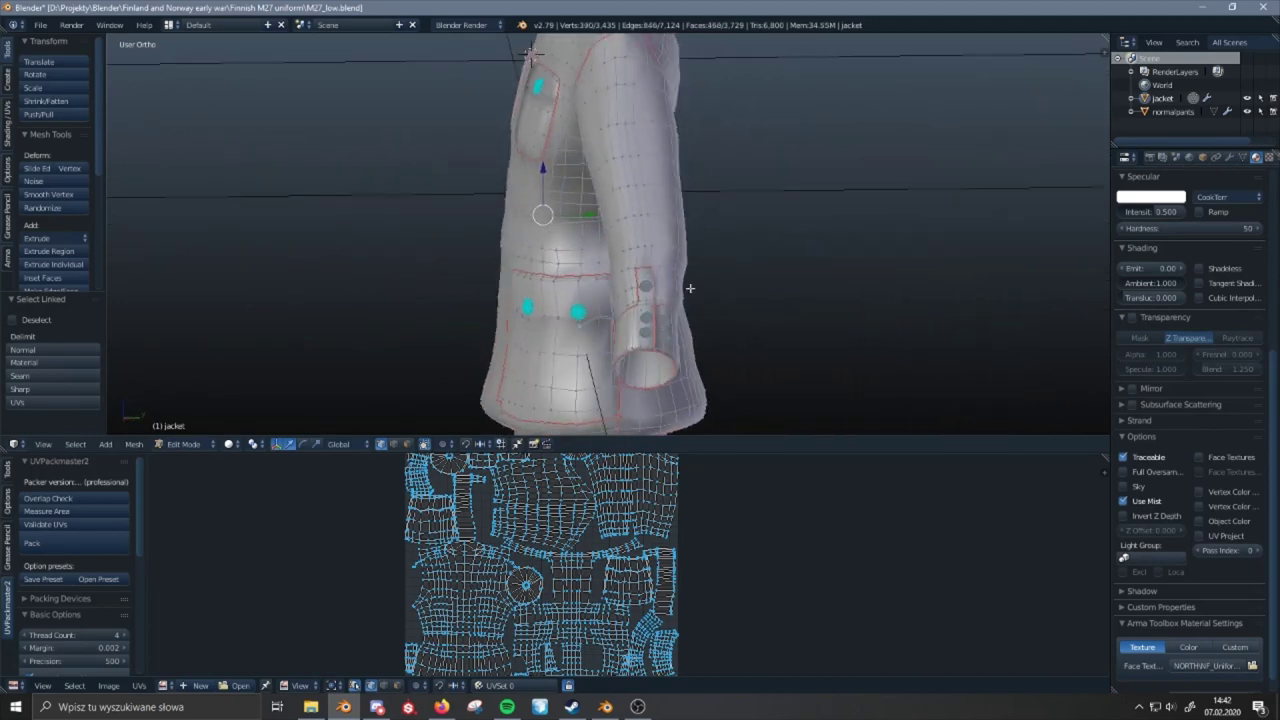
{"action": "key", "text": "l"}
{"action": "key", "text": "l"}
{"action": "key", "text": "l"}
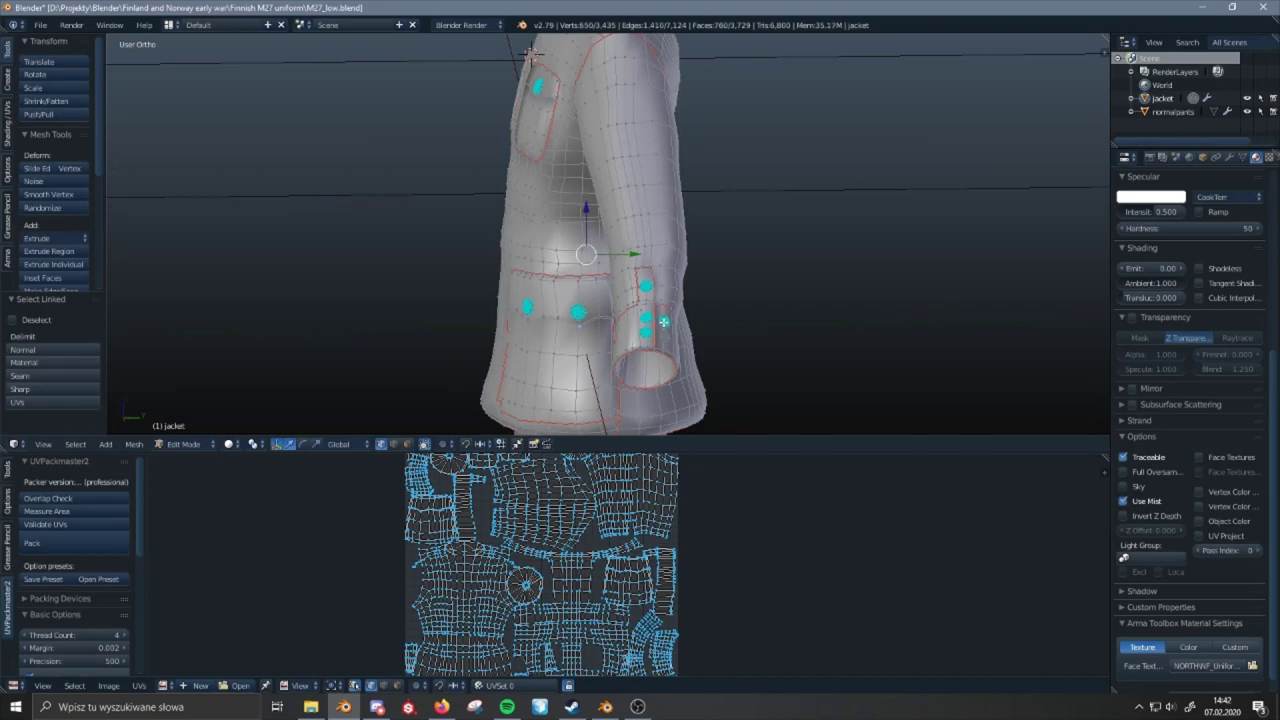
{"action": "key", "text": "l"}
- Add the linked geometry of the buttons on the wearer's right sleeve cuff to the selection
{"action": "middle_click_drag", "start_coordinate": [665, 337], "coordinate": [442, 340]}
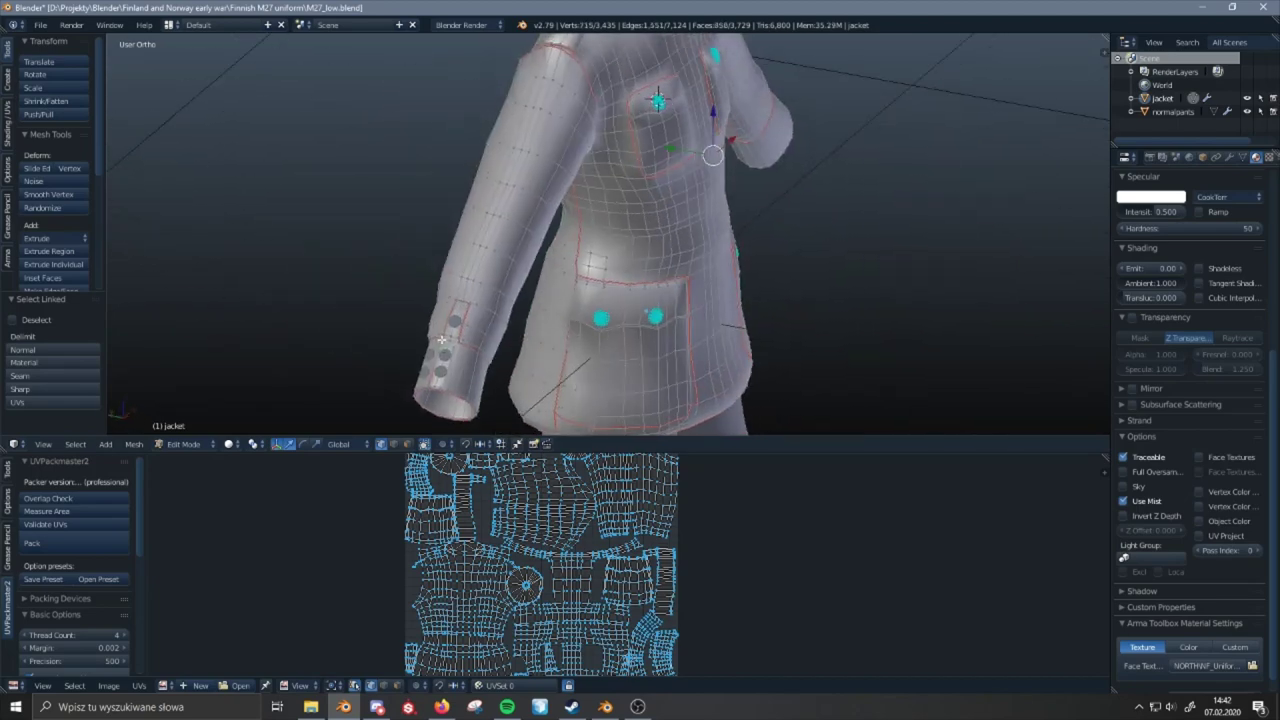
{"action": "key", "text": "l"}
{"action": "key", "text": "l"}
{"action": "key", "text": "l"}
{"action": "key", "text": "l"}
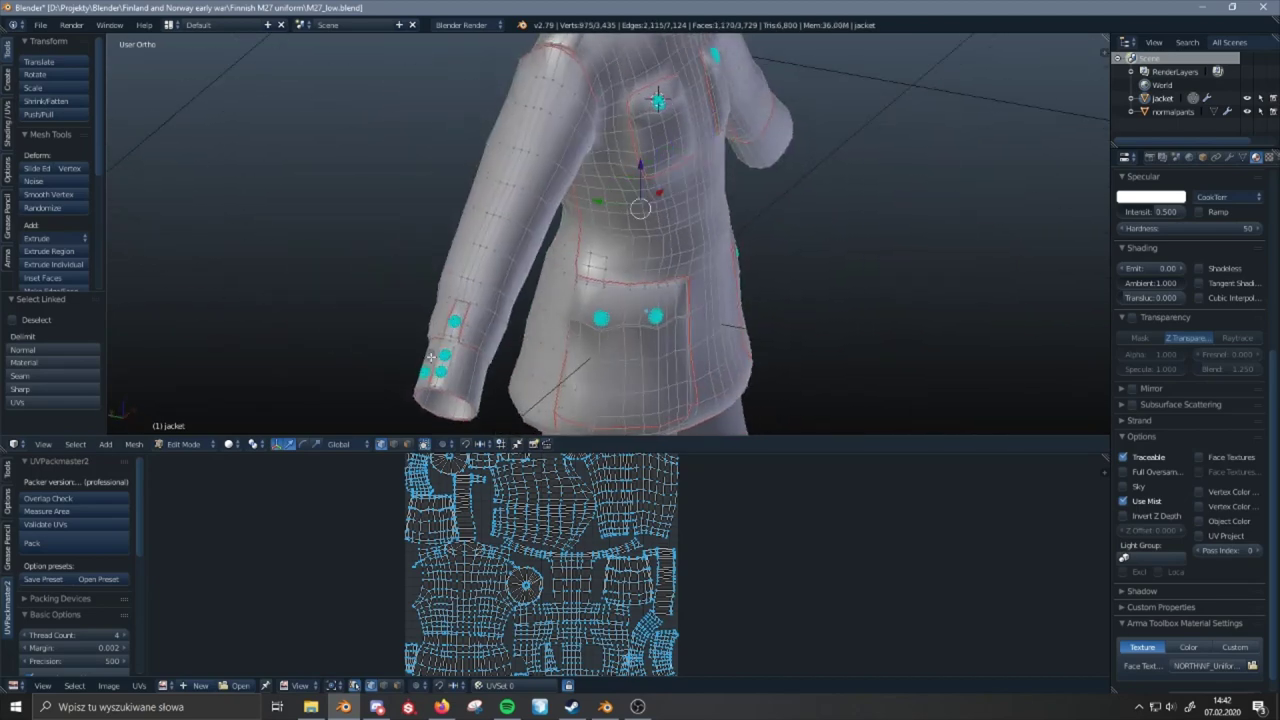
{"action": "key", "text": "l"}
{"action": "middle_click_drag", "start_coordinate": [530, 221], "coordinate": [390, 215]}
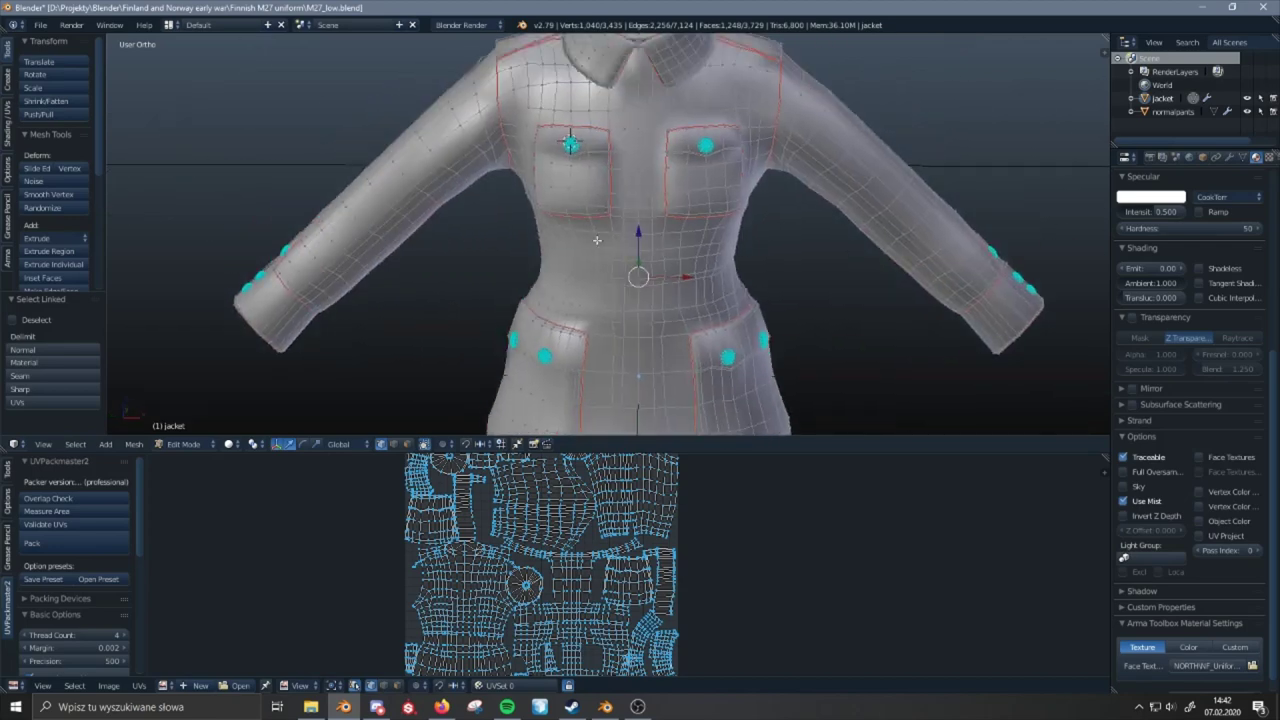
{"action": "mouse_move", "coordinate": [600, 185]}
{"action": "middle_mouse_down", "text": "shift"}
{"action": "mouse_move", "coordinate": [609, 249]}
{"action": "mouse_move", "coordinate": [611, 205]}
{"action": "middle_mouse_up", "text": "shift"}
{"action": "key", "text": "g"}
{"action": "key", "text": "Escape"}
{"action": "scroll", "coordinate": [700, 165], "scroll_direction": "up", "scroll_amount": 2}
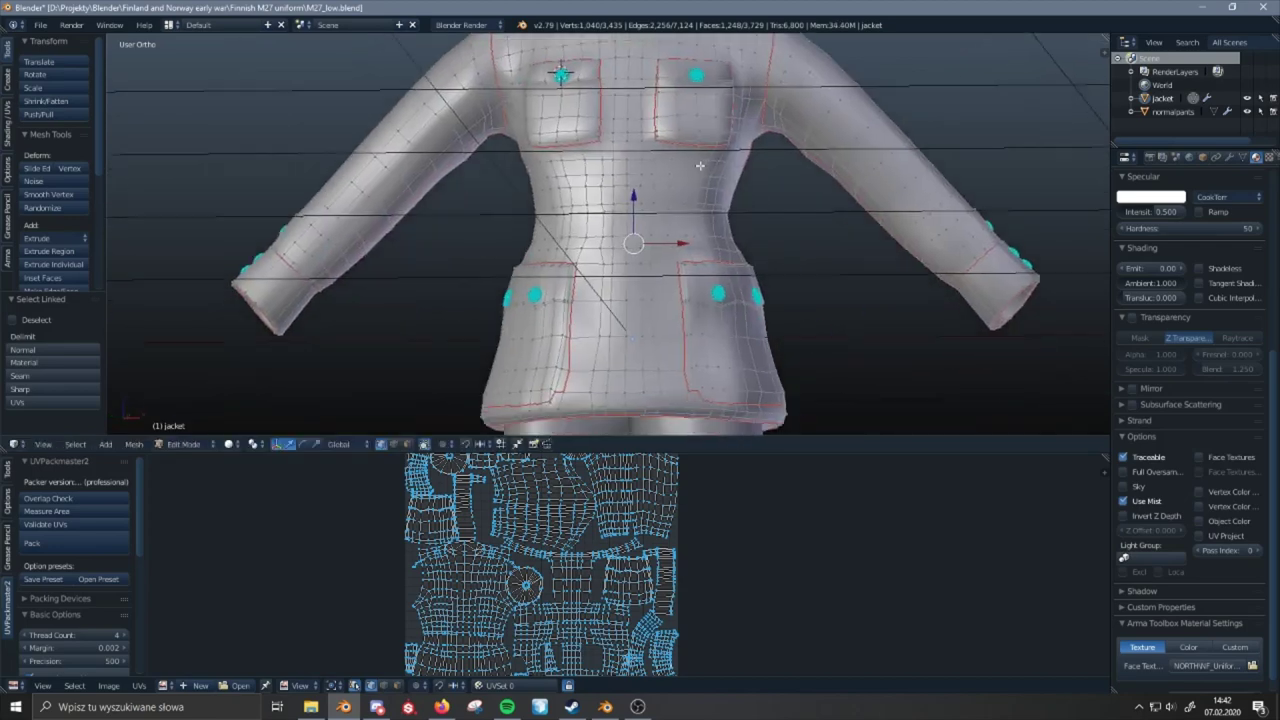
{"action": "right_click_drag", "start_coordinate": [695, 208], "coordinate": [683, 208]}
{"action": "key", "text": "Escape"}
{"action": "key", "text": "ctrl+z"}
{"action": "mouse_move", "coordinate": [800, 217]}
{"action": "middle_mouse_down"}
{"action": "mouse_move", "coordinate": [527, 268]}
{"action": "mouse_move", "coordinate": [623, 329]}
{"action": "mouse_move", "coordinate": [831, 242]}
{"action": "mouse_move", "coordinate": [788, 236]}
{"action": "middle_mouse_up"}
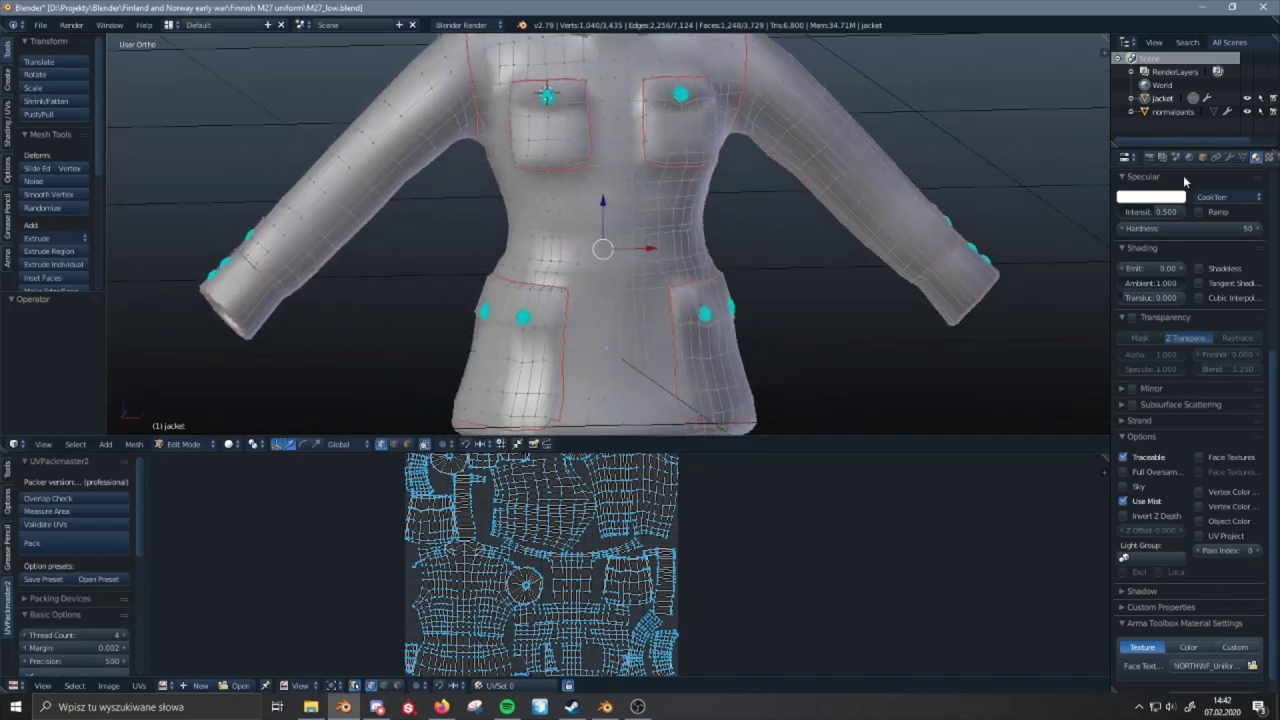
- Add a second material slot to the jacket with a new material named Top_buttons
{"action": "left_click", "coordinate": [1274, 194]}
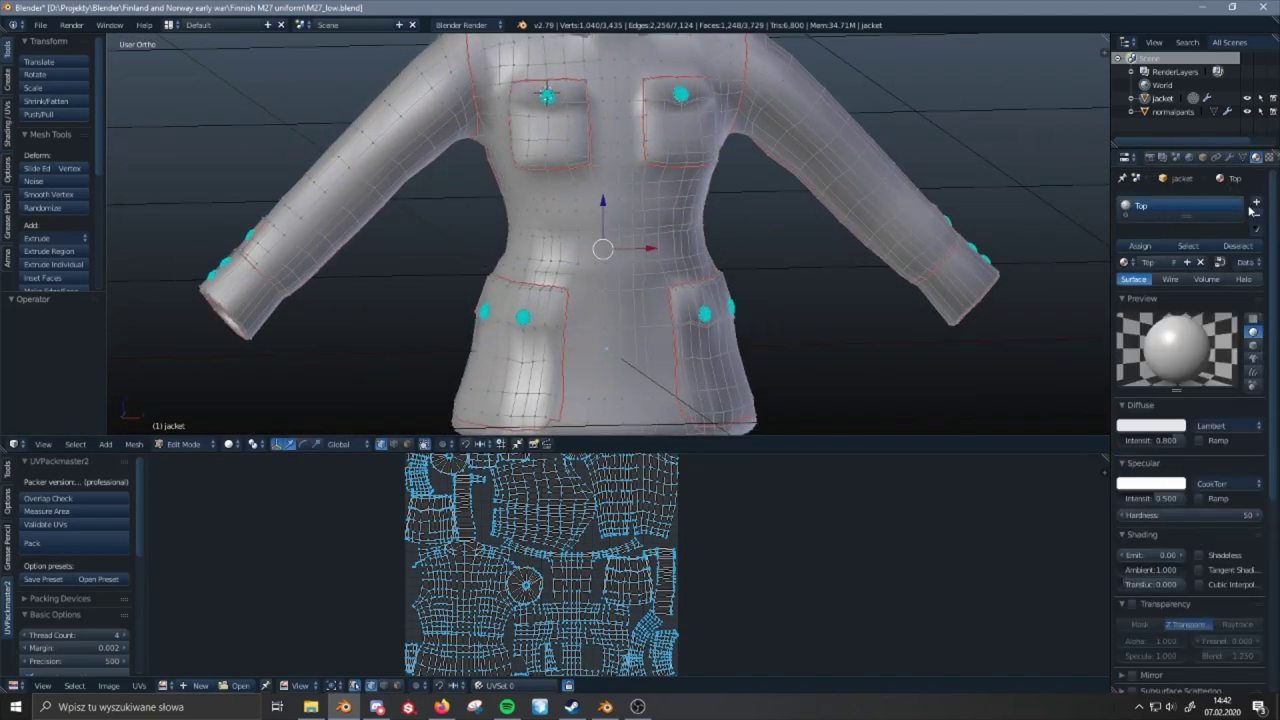
{"action": "left_click", "coordinate": [1256, 202]}
{"action": "left_click", "coordinate": [1165, 292]}
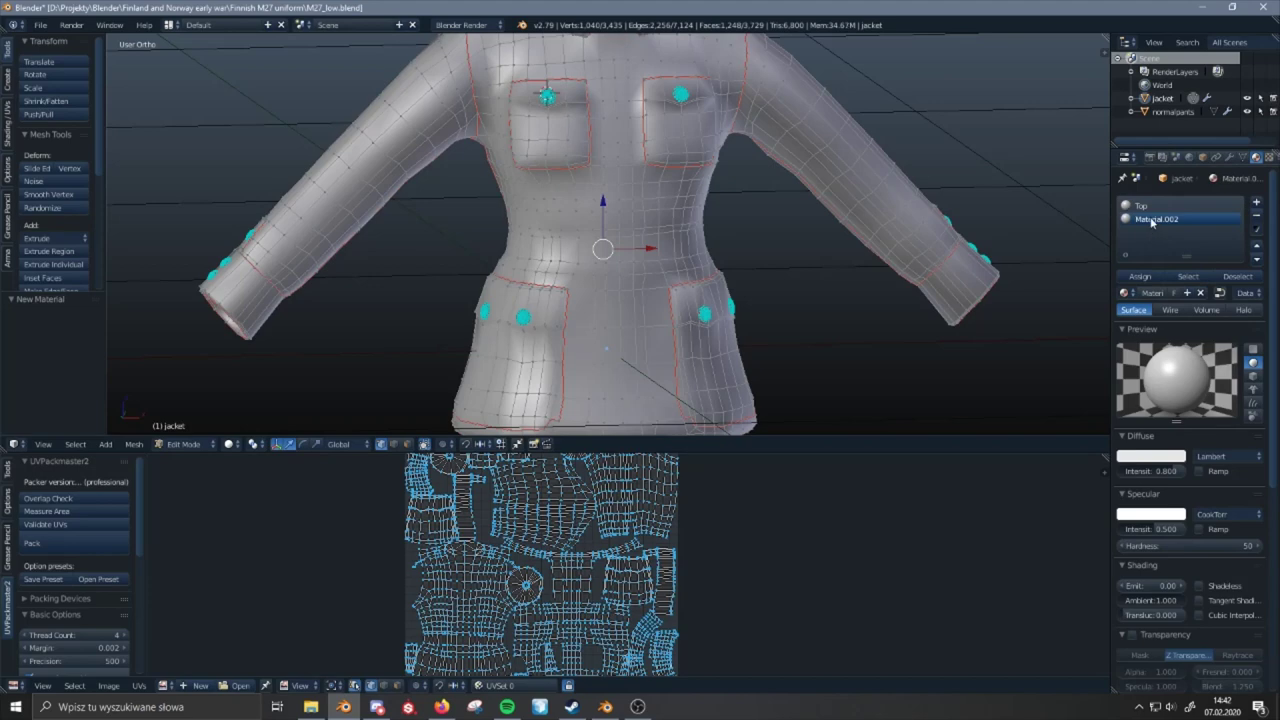
{"action": "double_click", "coordinate": [1151, 220]}
{"action": "type", "text": "Ty"}
{"action": "key", "text": "Return"}
- Give the Top_buttons material a light salmon-pink diffuse color, assign it to the selected buttons and return to Object Mode
{"action": "left_click", "coordinate": [1143, 456]}
{"action": "left_click", "coordinate": [1120, 354]}
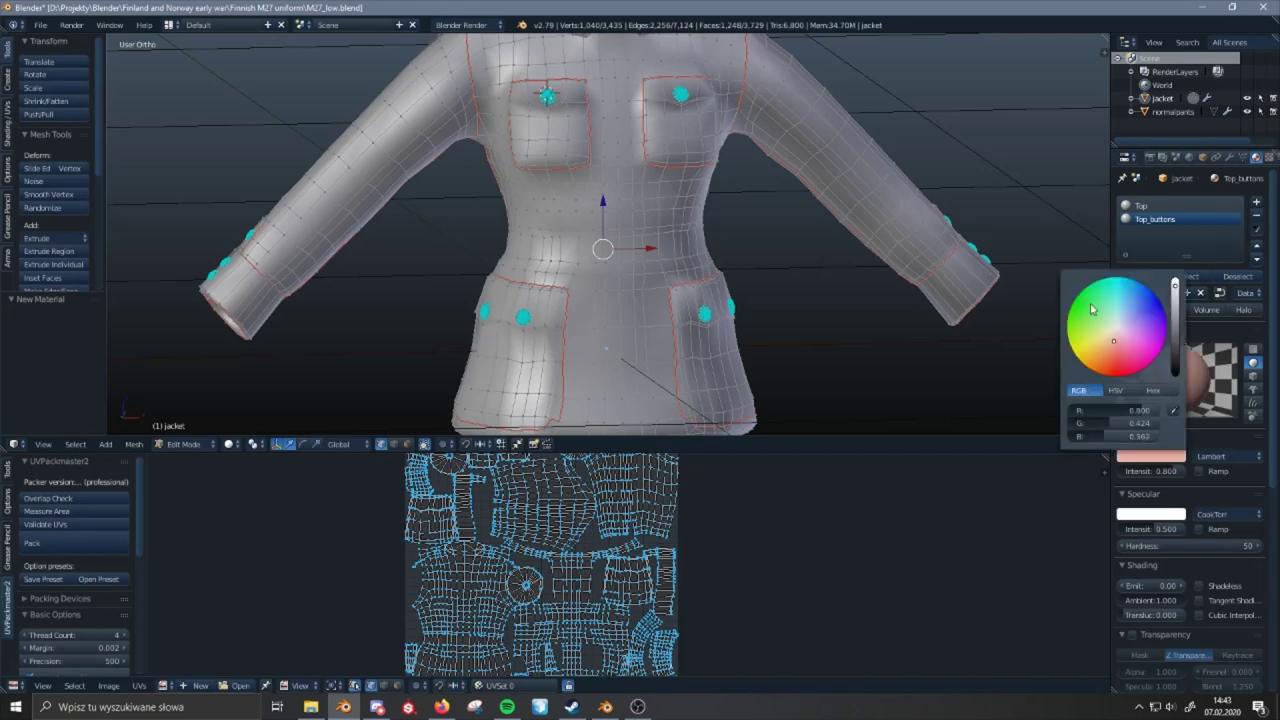
{"action": "left_click", "coordinate": [1140, 277]}
{"action": "key", "text": "a"}
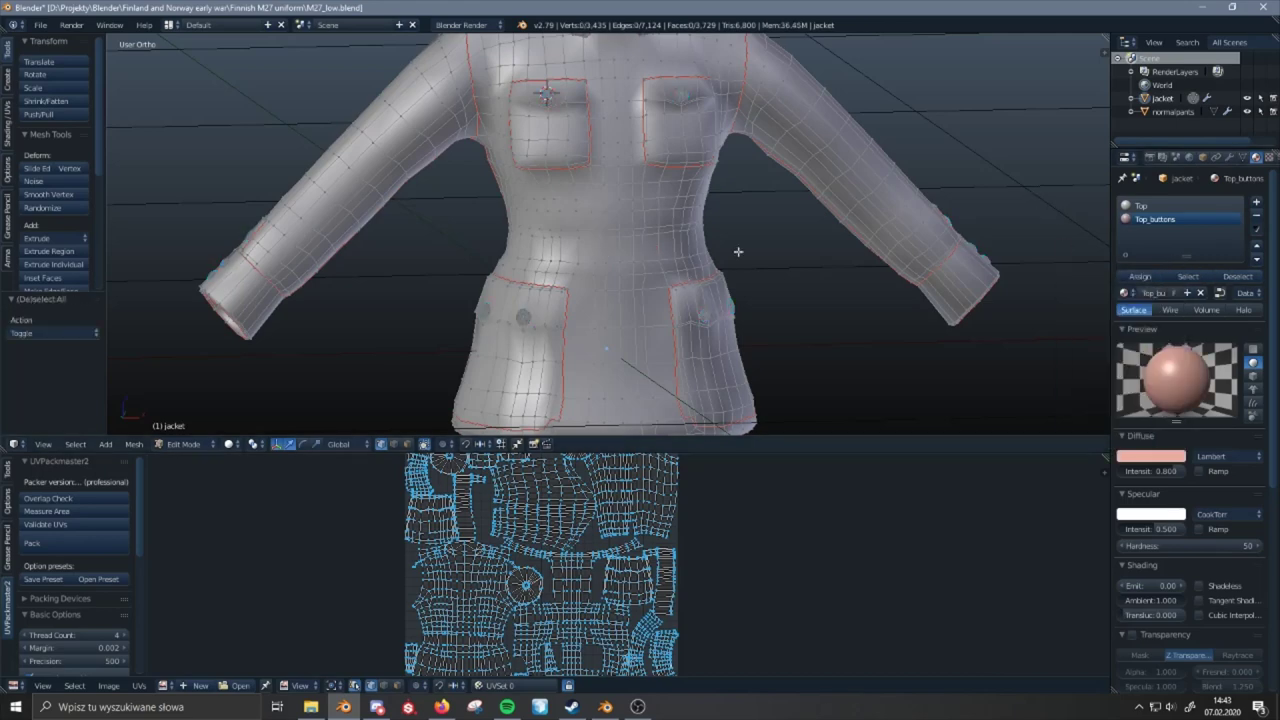
{"action": "key", "text": "Tab"}
{"action": "scroll", "coordinate": [717, 278], "scroll_direction": "down", "scroll_amount": 2}
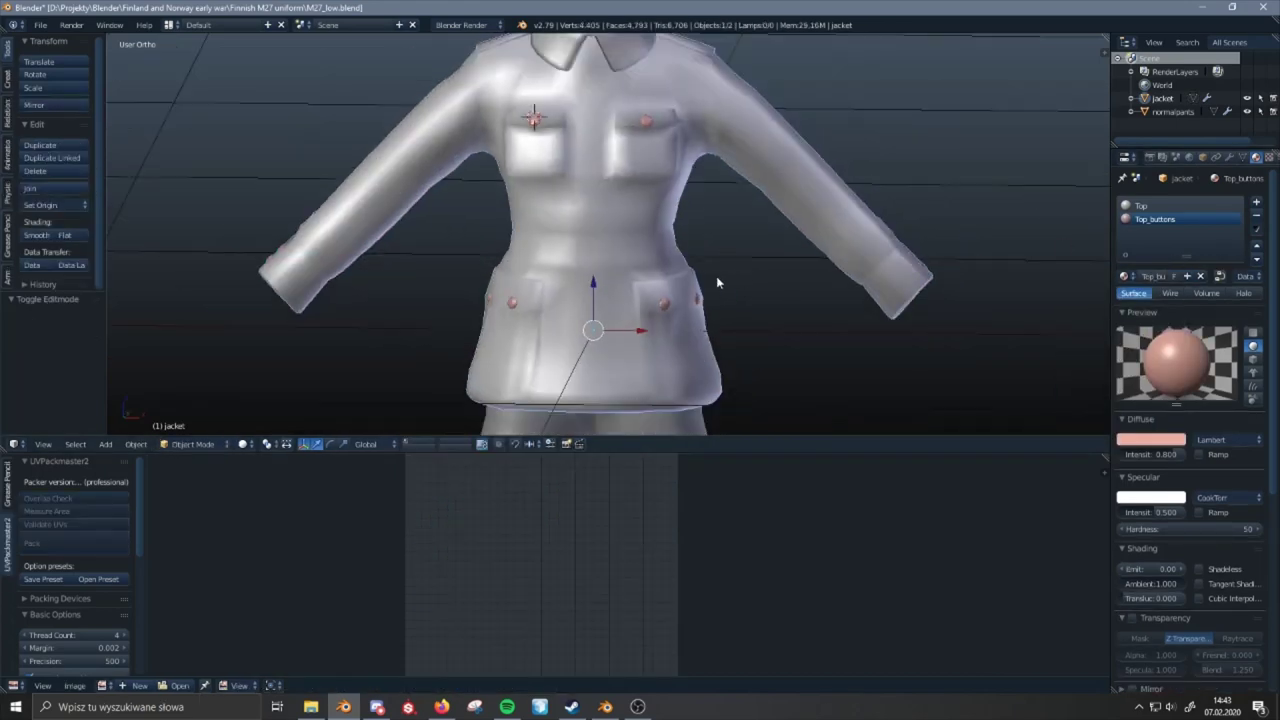
{"action": "middle_click_drag", "start_coordinate": [660, 225], "coordinate": [957, 214]}
- Set the Top_buttons material's Arma Toolbox face texture to m27_jacket_CO.paa from P:\NORTH\NF_Uniforms\M27\data
{"action": "left_click_drag", "start_coordinate": [1274, 238], "coordinate": [1274, 470]}
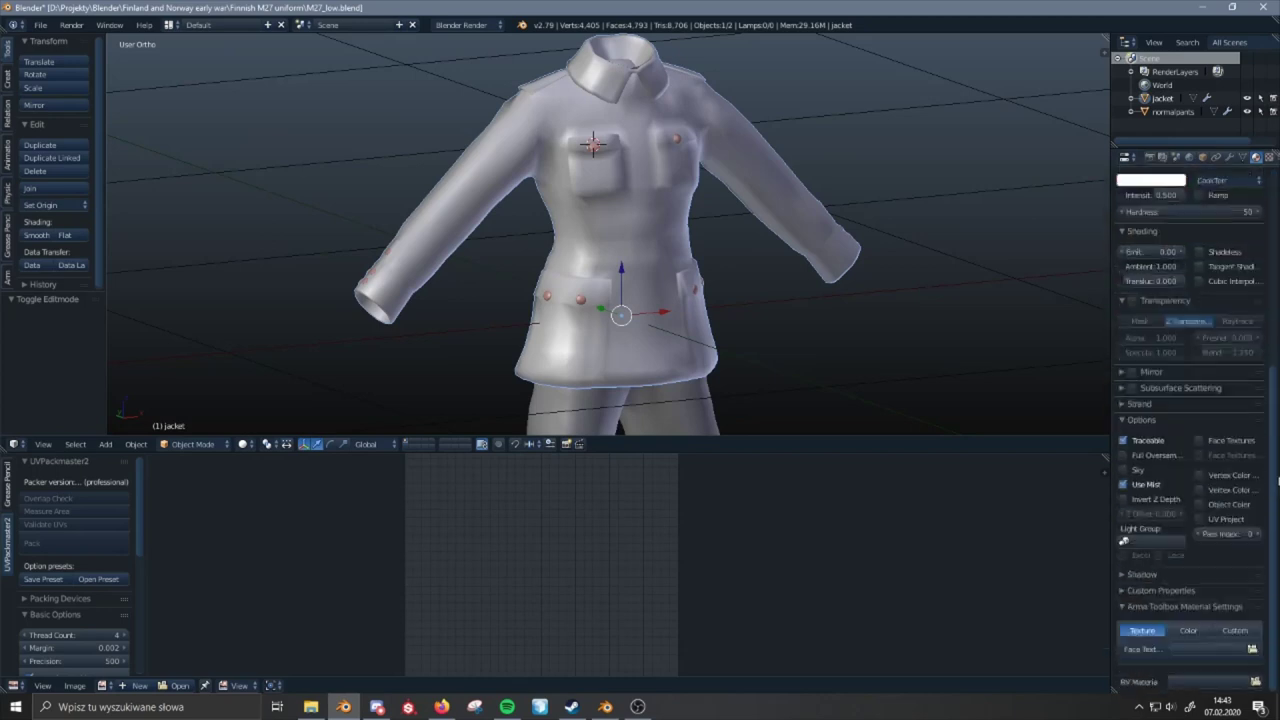
{"action": "left_click", "coordinate": [1257, 653]}
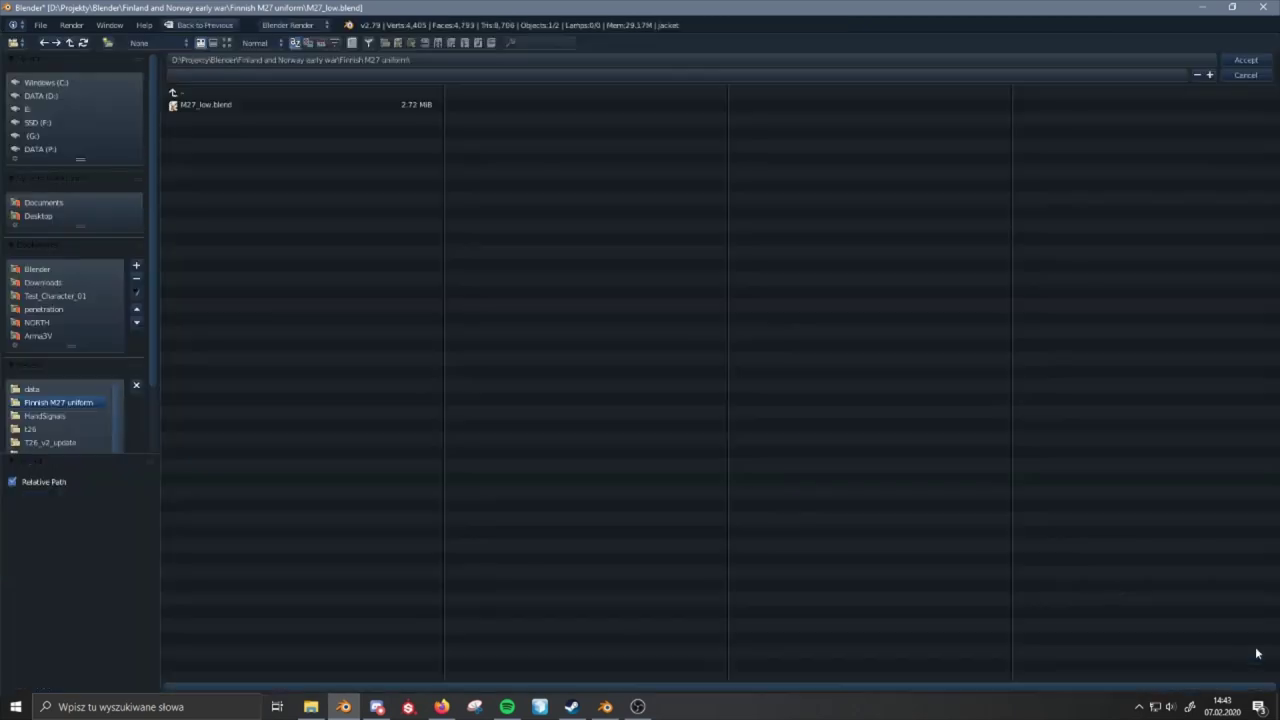
{"action": "left_click", "coordinate": [63, 388]}
{"action": "left_click", "coordinate": [214, 119]}
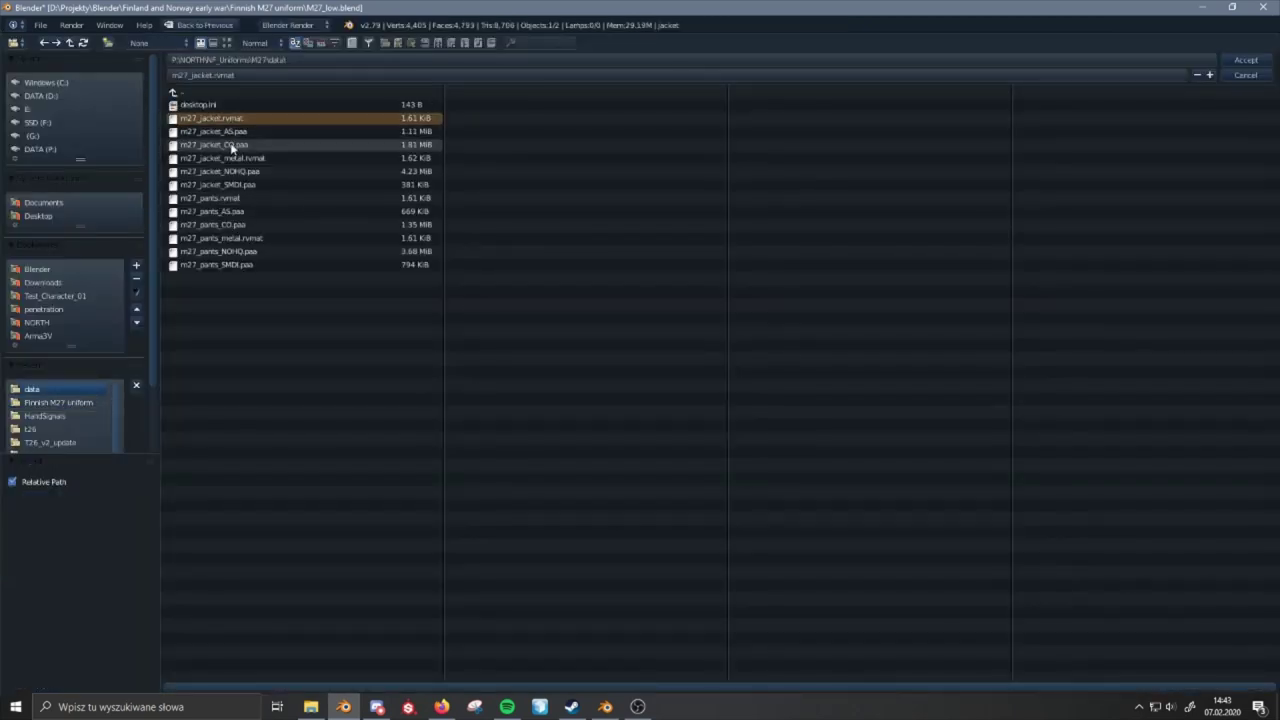
{"action": "double_click", "coordinate": [232, 145]}
{"action": "left_click_drag", "start_coordinate": [1271, 326], "coordinate": [1271, 494]}
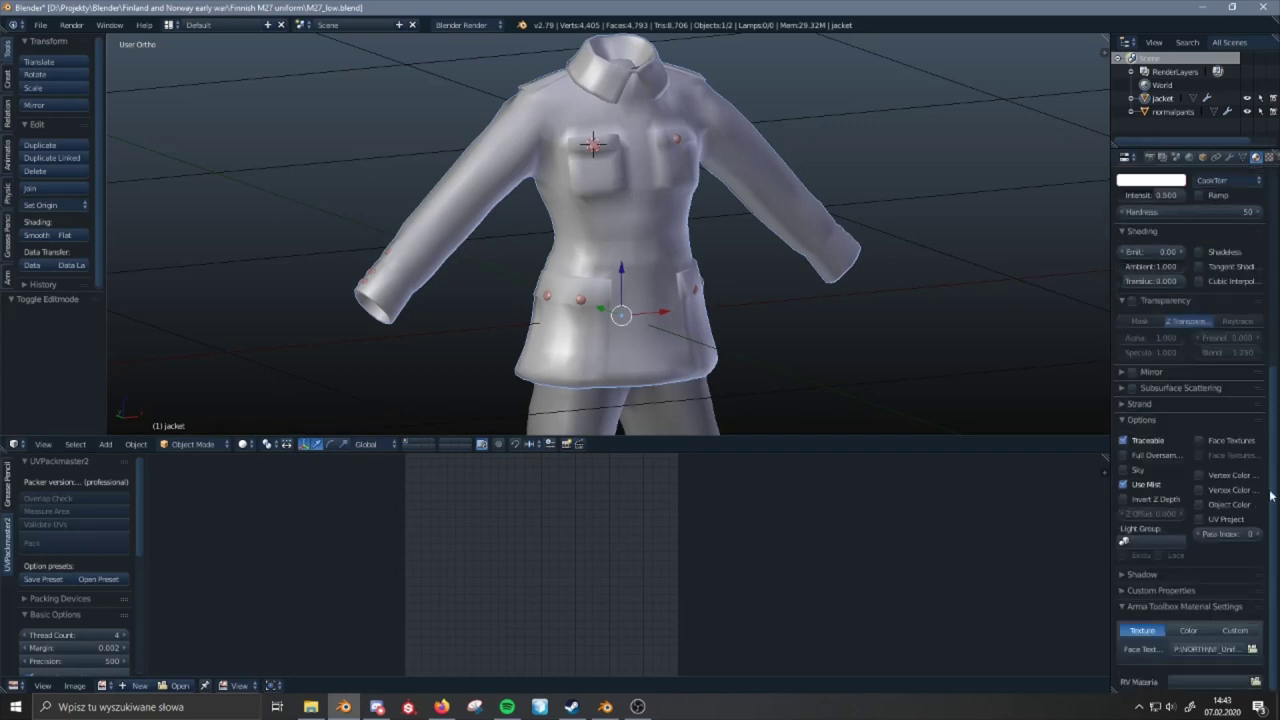
- Set the Top_buttons material's RV material to m27_jacket_metal.rvmat from P:\NORTH\NF_Uniforms\M27\data
{"action": "left_click", "coordinate": [1255, 676]}
{"action": "left_click", "coordinate": [47, 388]}
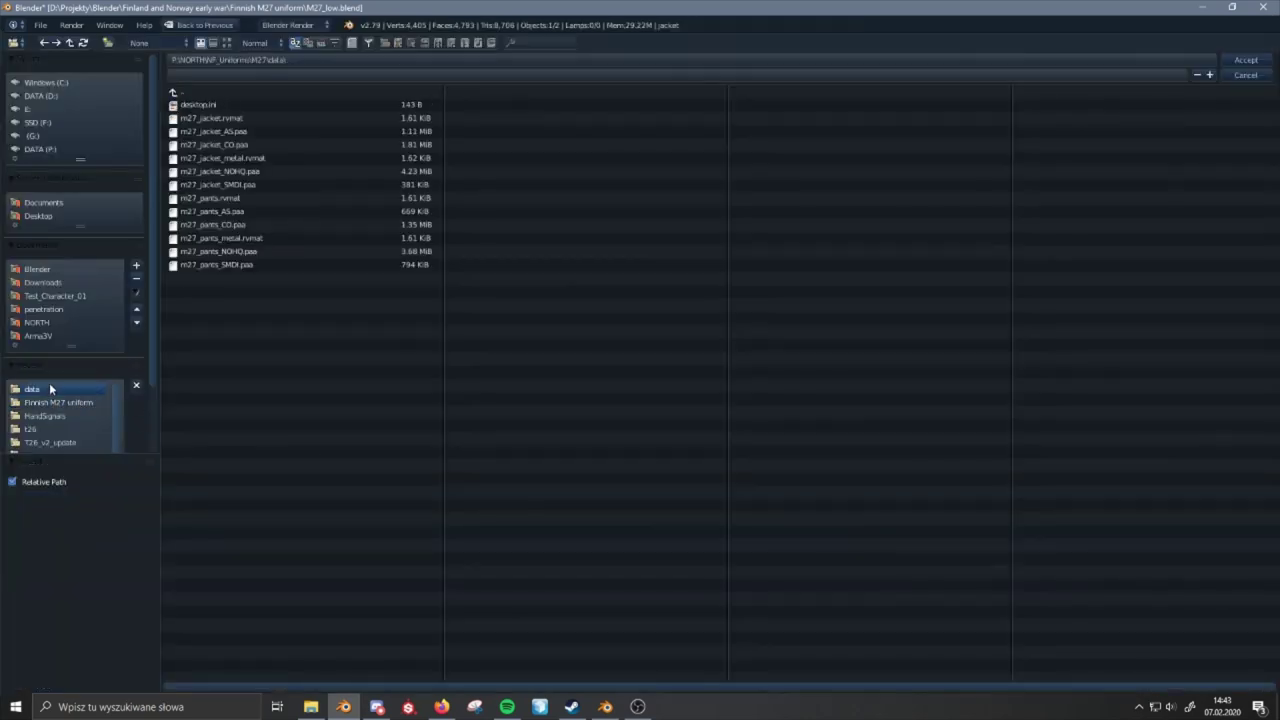
{"action": "double_click", "coordinate": [229, 162]}
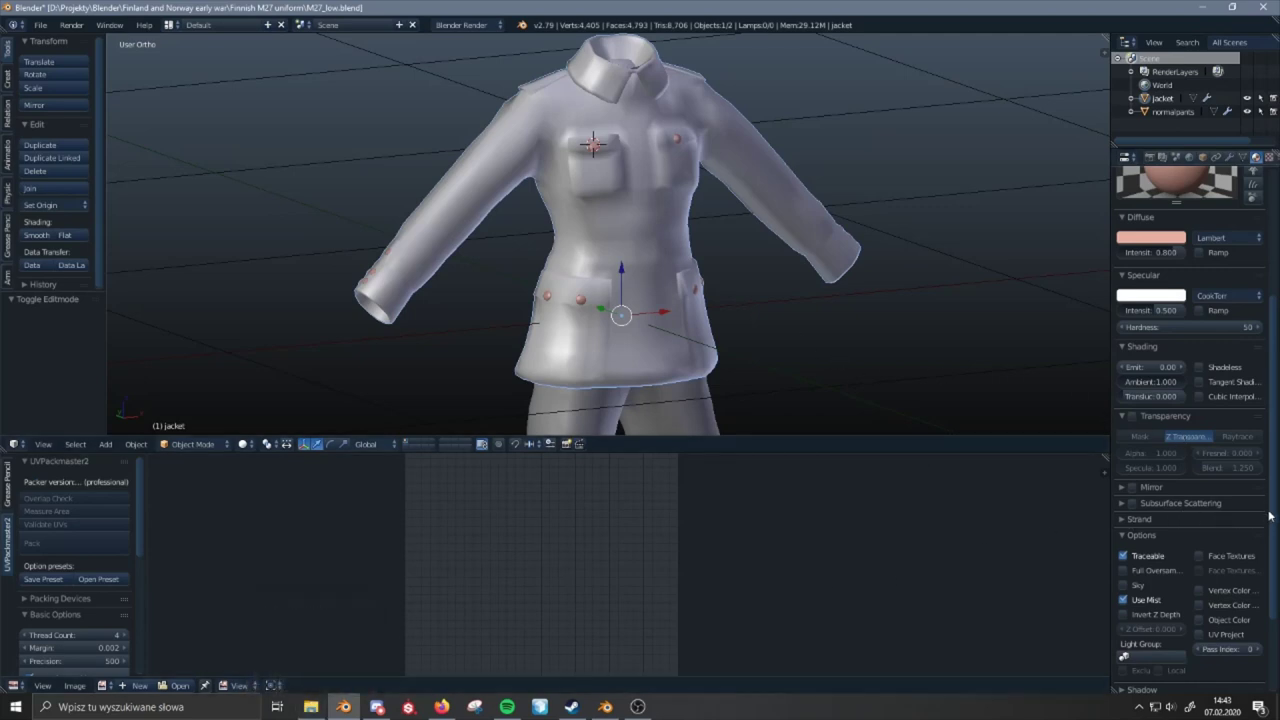
- Strip the P:\ drive prefix from the Top_buttons material's face texture and RV material paths
{"action": "left_click_drag", "start_coordinate": [1264, 508], "coordinate": [1242, 526]}
{"action": "left_click_drag", "start_coordinate": [1272, 516], "coordinate": [1272, 590]}
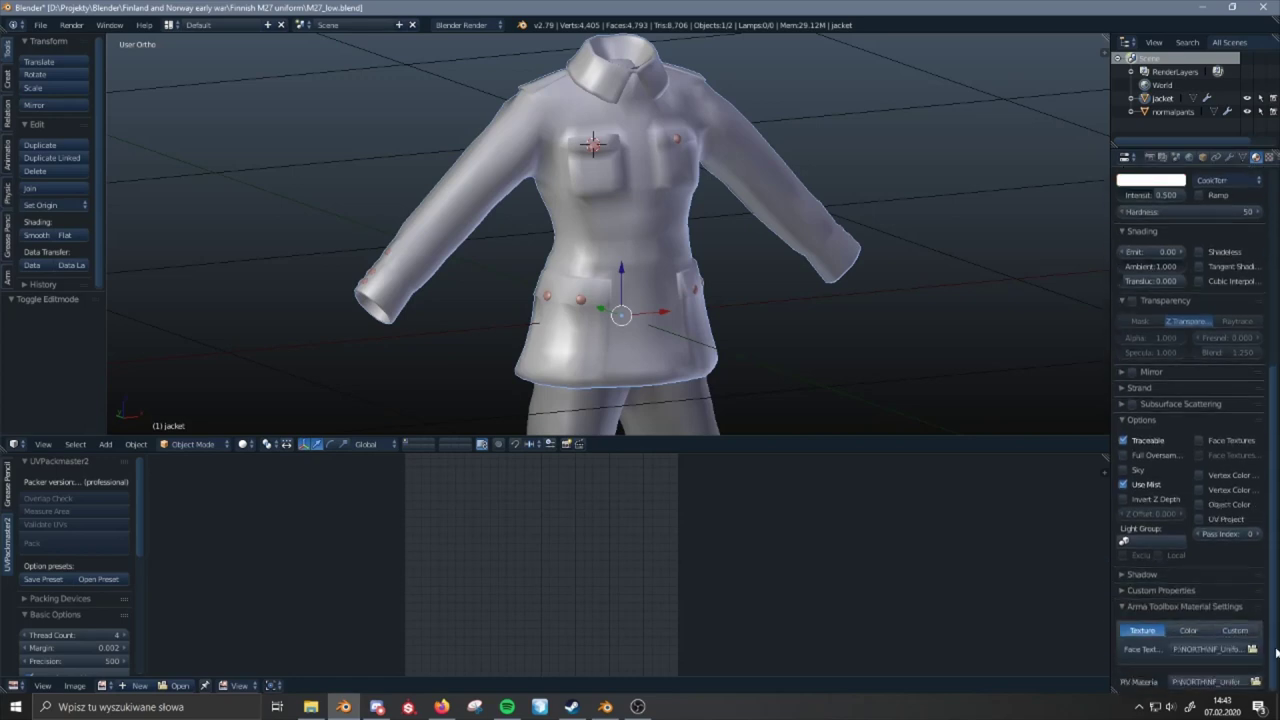
{"action": "left_click", "coordinate": [1234, 649]}
{"action": "left_click_drag", "start_coordinate": [1234, 649], "coordinate": [935, 669]}
{"action": "left_click", "coordinate": [936, 672]}
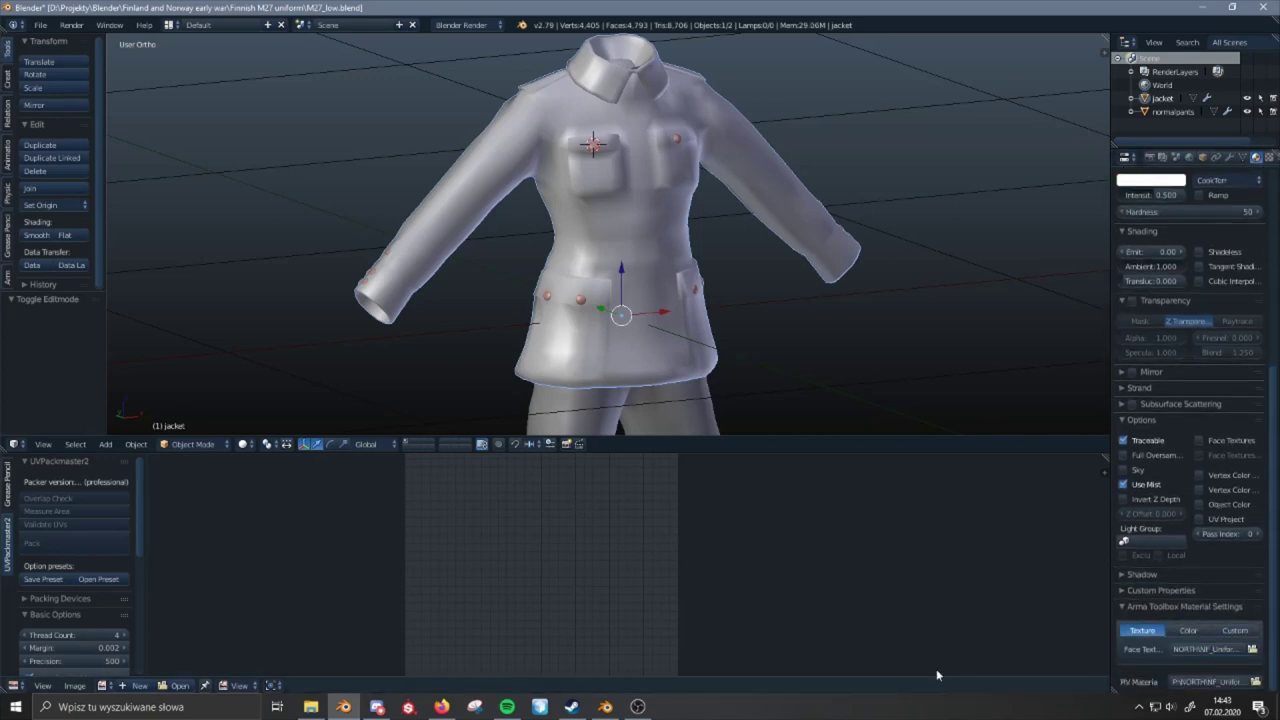
{"action": "left_click", "coordinate": [1222, 682]}
{"action": "left_click_drag", "start_coordinate": [1222, 682], "coordinate": [1008, 688]}
{"action": "key", "text": "Left"}
{"action": "key", "text": "Delete"}
{"action": "key", "text": "Delete"}
{"action": "key", "text": "Delete"}
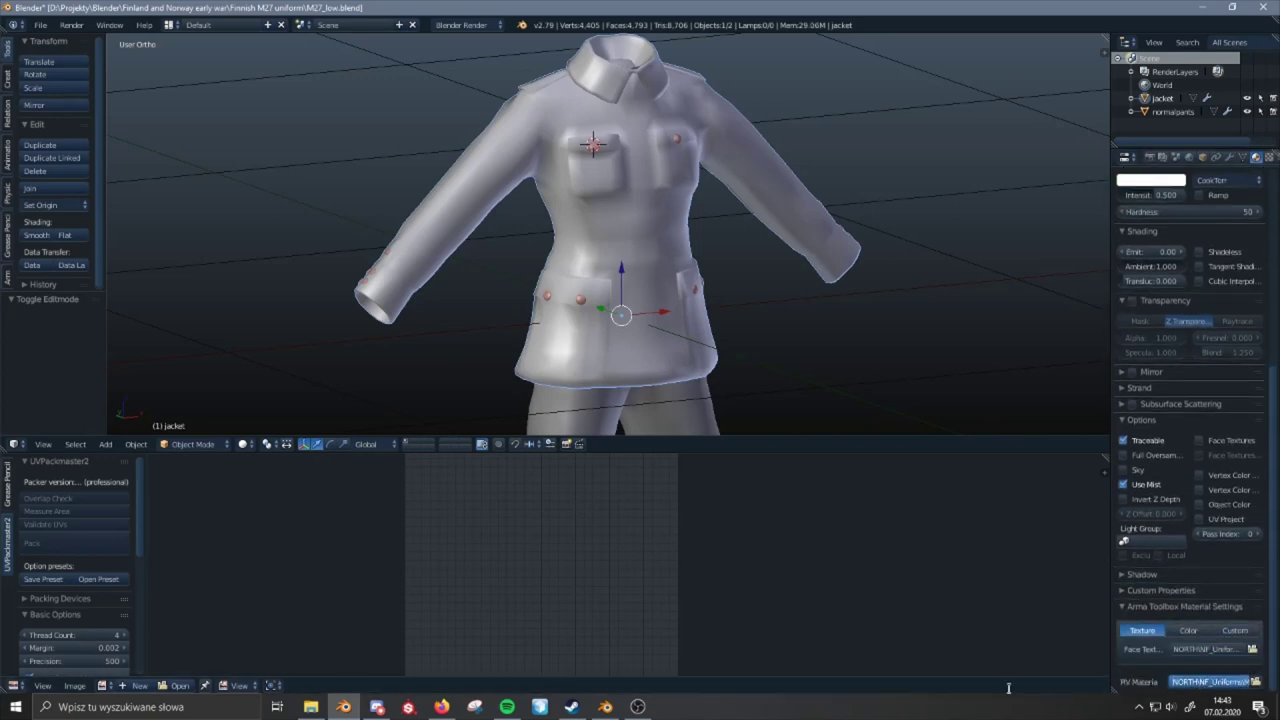
{"action": "key", "text": "Return"}
- Examine the jacket, its buttons and the pants from several angles, selecting each garment in turn
{"action": "middle_click_drag", "start_coordinate": [722, 340], "coordinate": [736, 235]}
{"action": "key", "text": "a"}
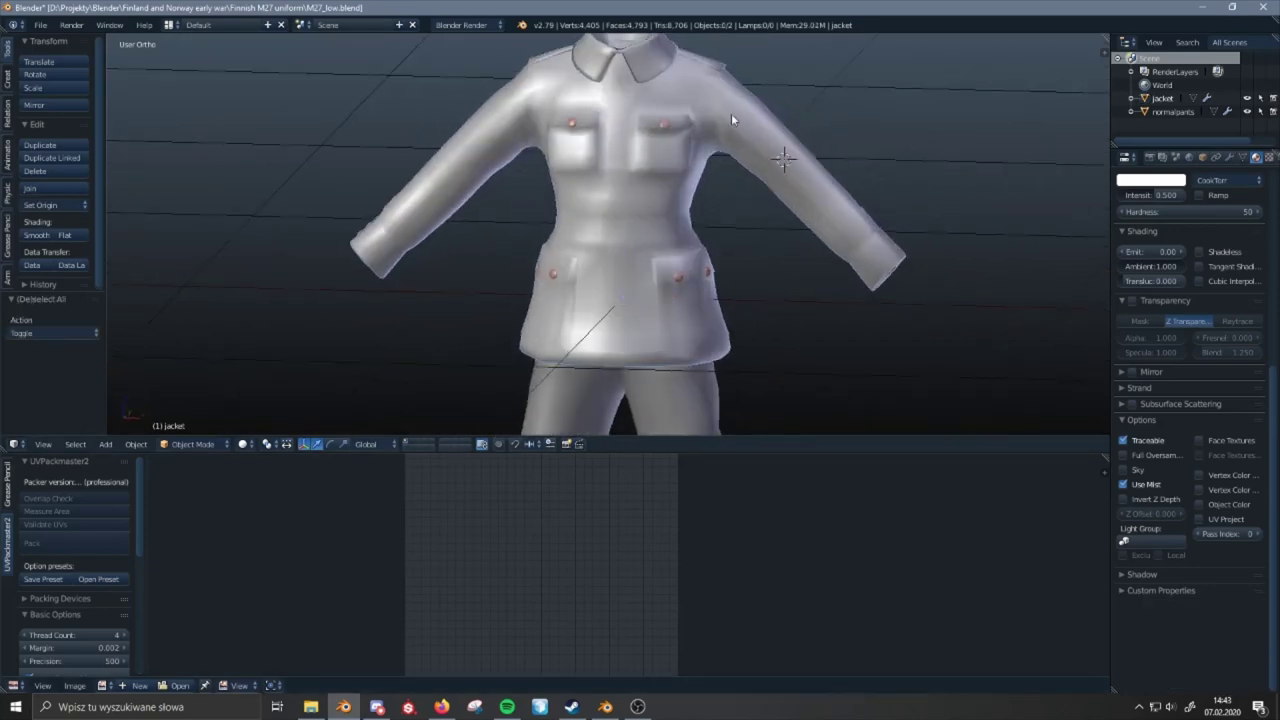
{"action": "scroll", "coordinate": [815, 101], "scroll_direction": "down", "scroll_amount": 2}
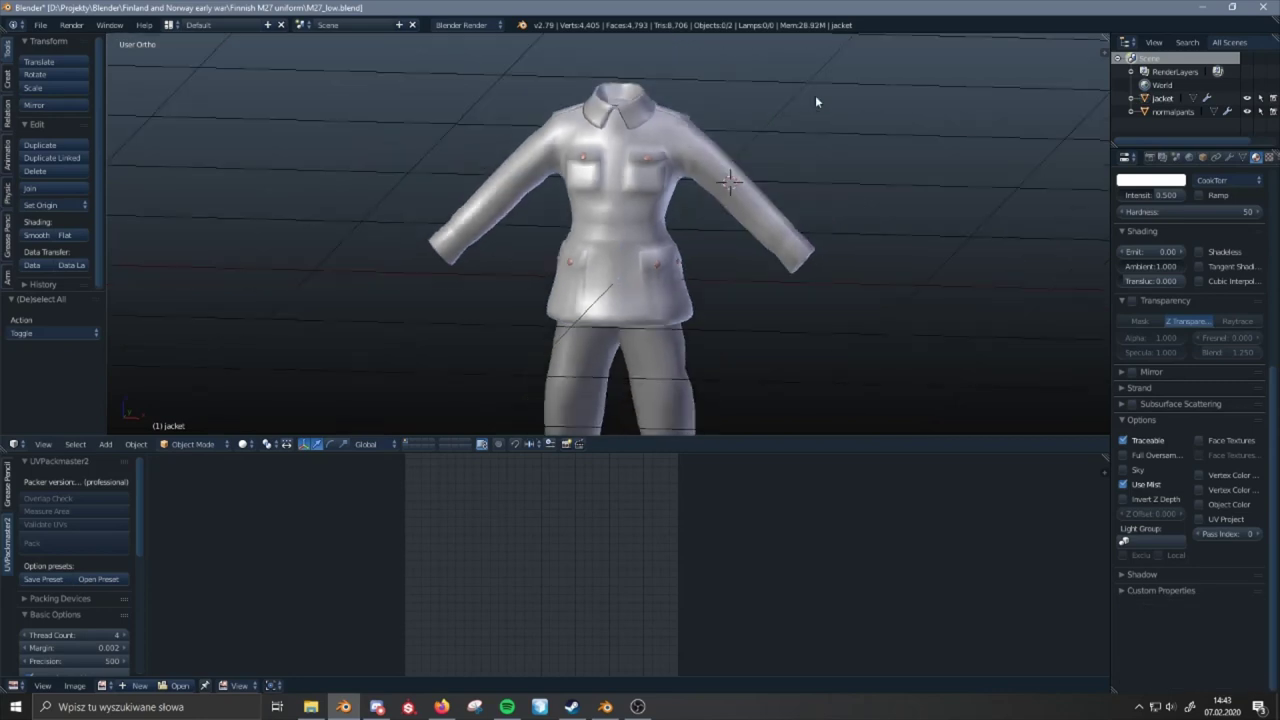
{"action": "middle_click_drag", "start_coordinate": [815, 101], "coordinate": [772, 181]}
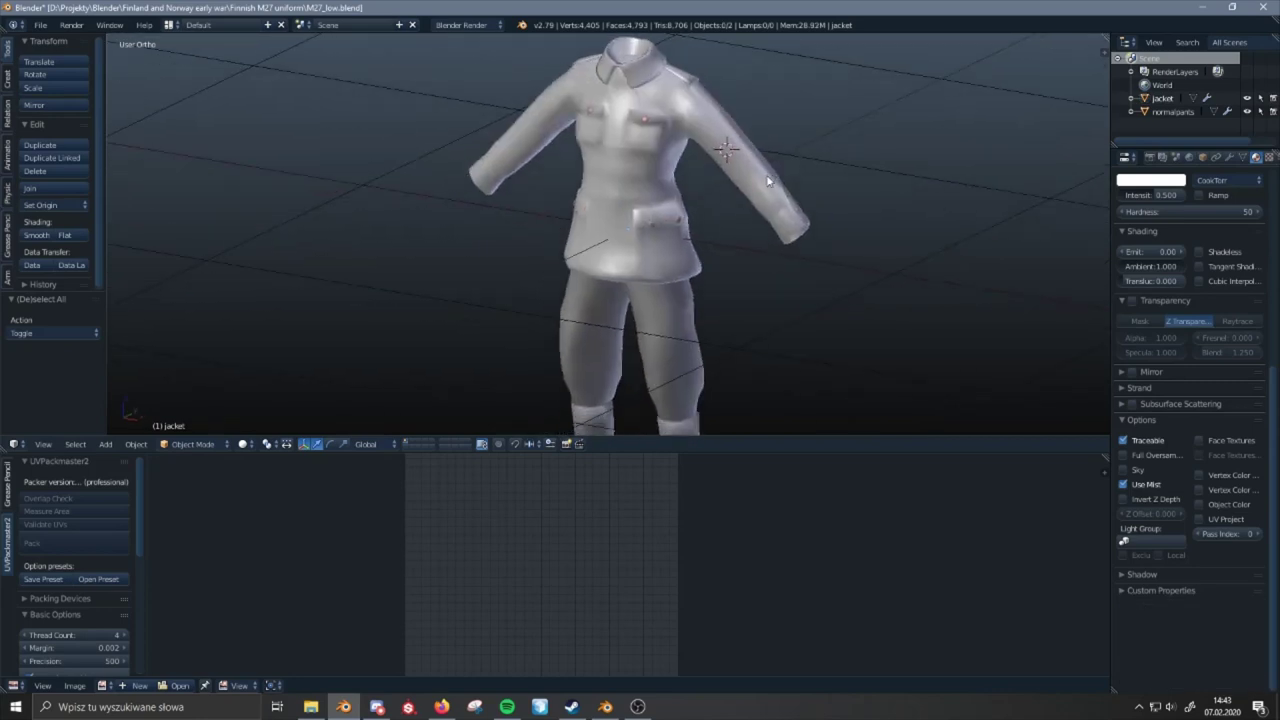
{"action": "scroll", "coordinate": [766, 176], "scroll_direction": "down", "scroll_amount": 1}
{"action": "middle_click_drag", "start_coordinate": [782, 264], "coordinate": [802, 181], "text": "shift"}
{"action": "right_click", "coordinate": [684, 220]}
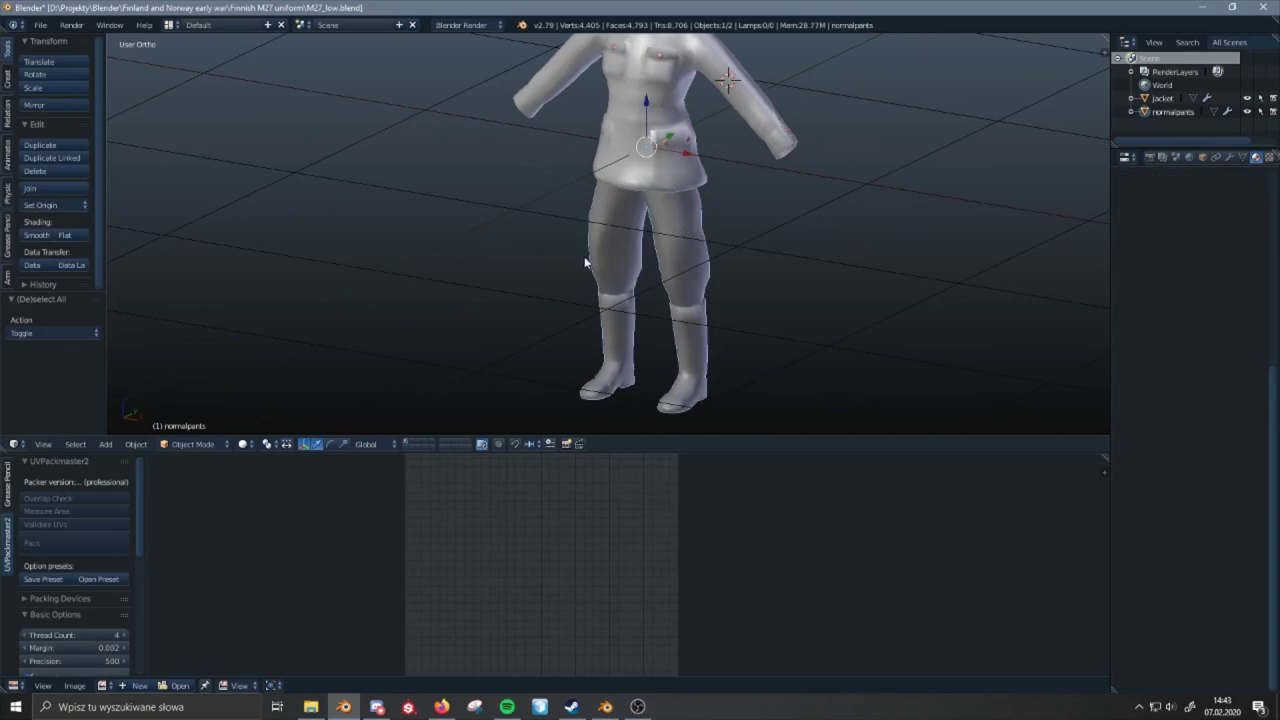
{"action": "middle_click_drag", "start_coordinate": [585, 262], "coordinate": [625, 244]}
{"action": "middle_click_drag", "start_coordinate": [654, 422], "coordinate": [773, 268]}
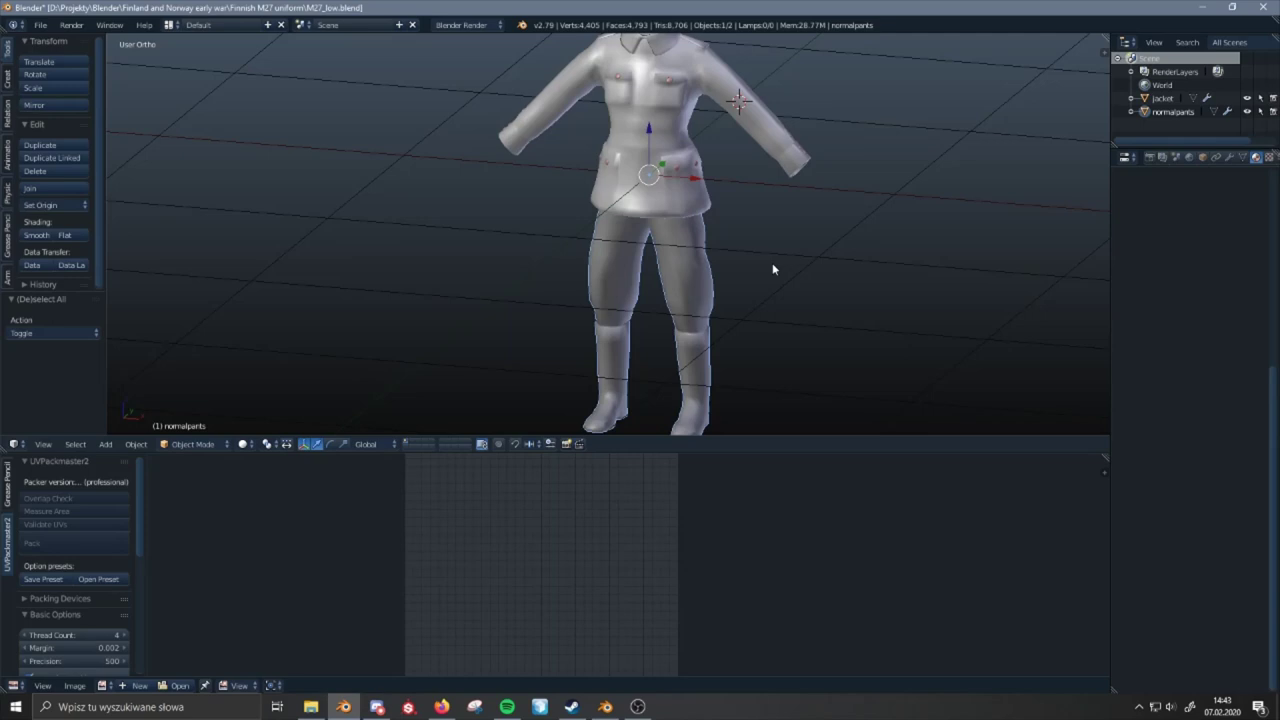
{"action": "middle_click_drag", "start_coordinate": [754, 224], "coordinate": [722, 209]}
{"action": "right_click", "coordinate": [681, 200]}
{"action": "middle_click_drag", "start_coordinate": [653, 167], "coordinate": [548, 309]}
{"action": "scroll", "coordinate": [691, 169], "scroll_direction": "up", "scroll_amount": 3}
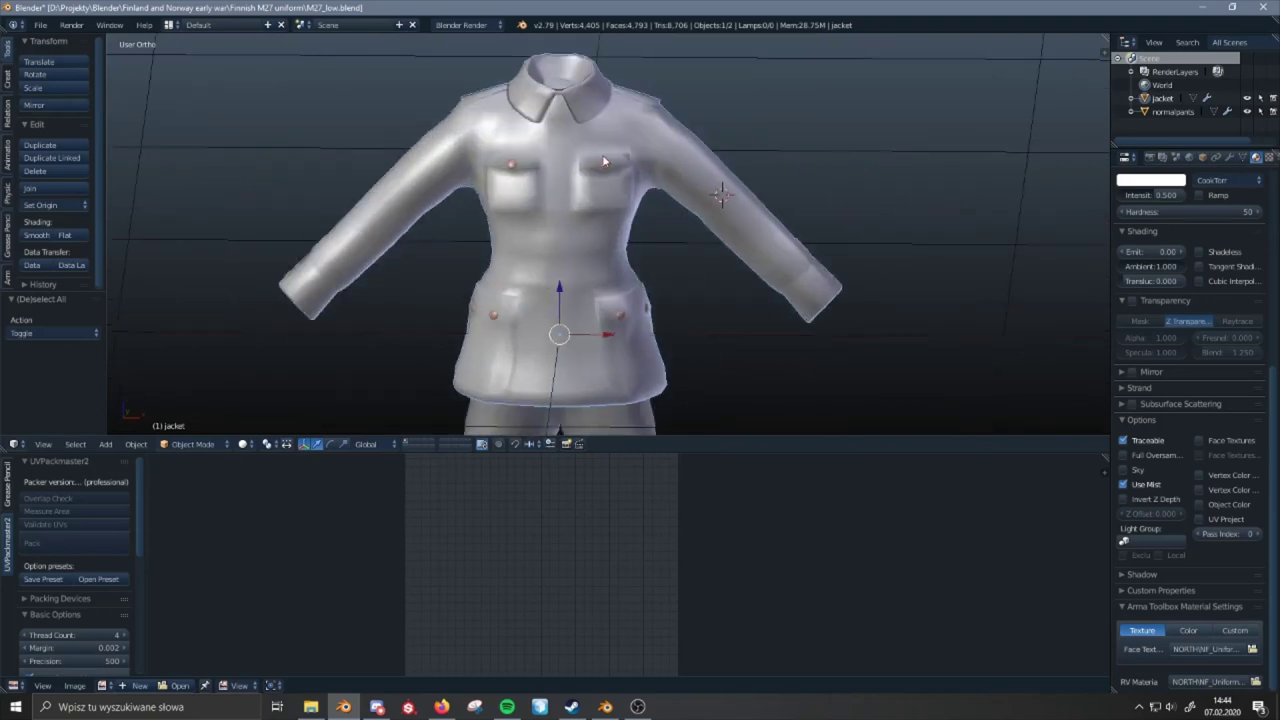
{"action": "middle_click_drag", "start_coordinate": [589, 177], "coordinate": [592, 168]}
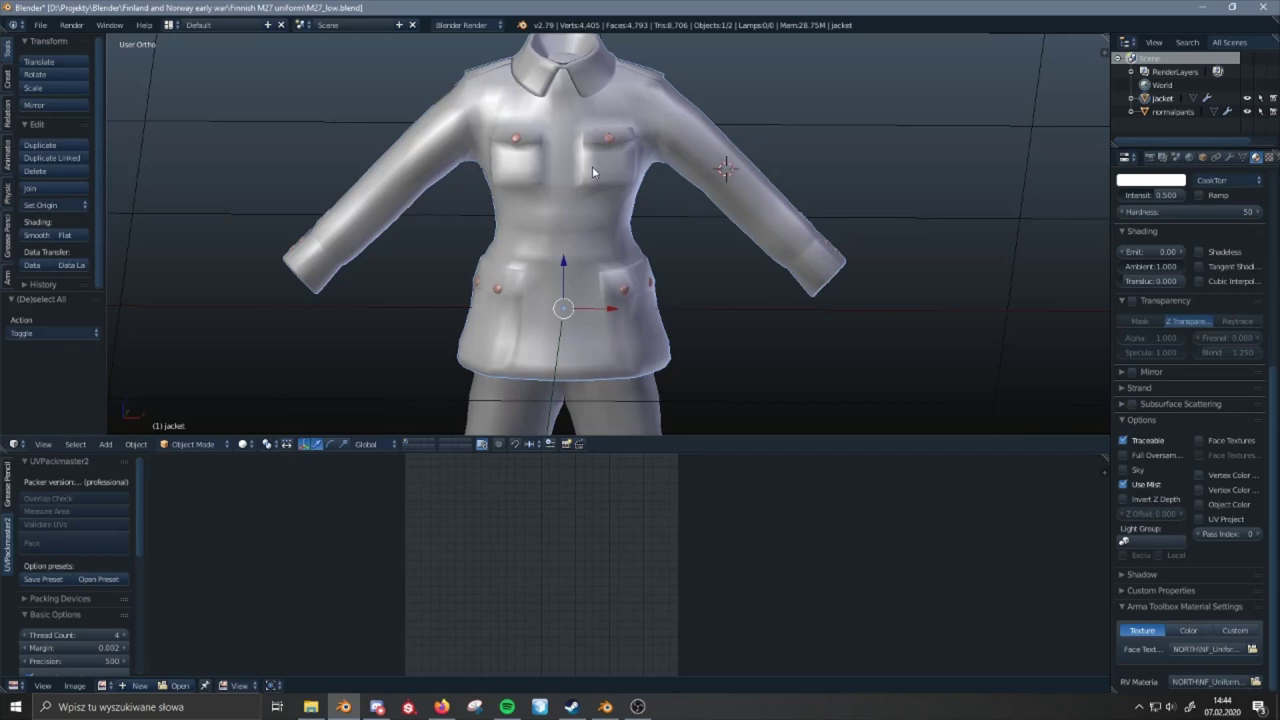
{"action": "scroll", "coordinate": [592, 166], "scroll_direction": "down", "scroll_amount": 2}
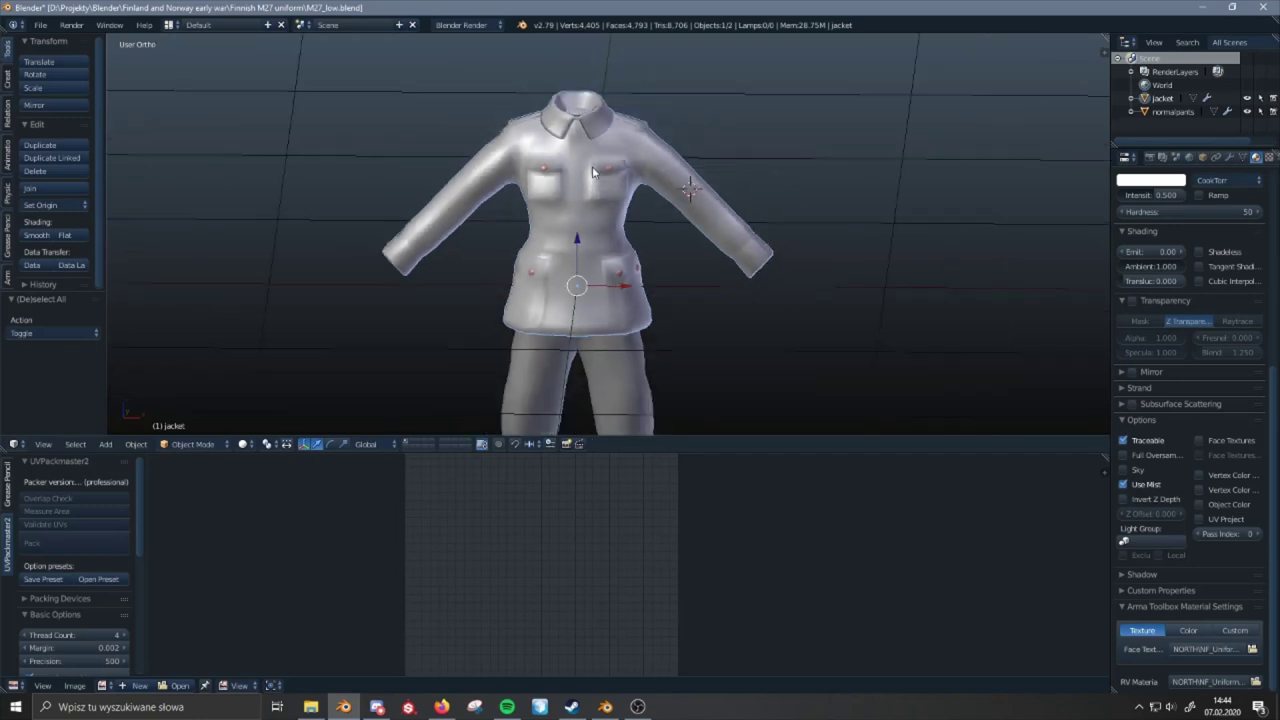
{"action": "middle_click_drag", "start_coordinate": [613, 189], "coordinate": [616, 234]}
{"action": "scroll", "coordinate": [616, 234], "scroll_direction": "down", "scroll_amount": 2}
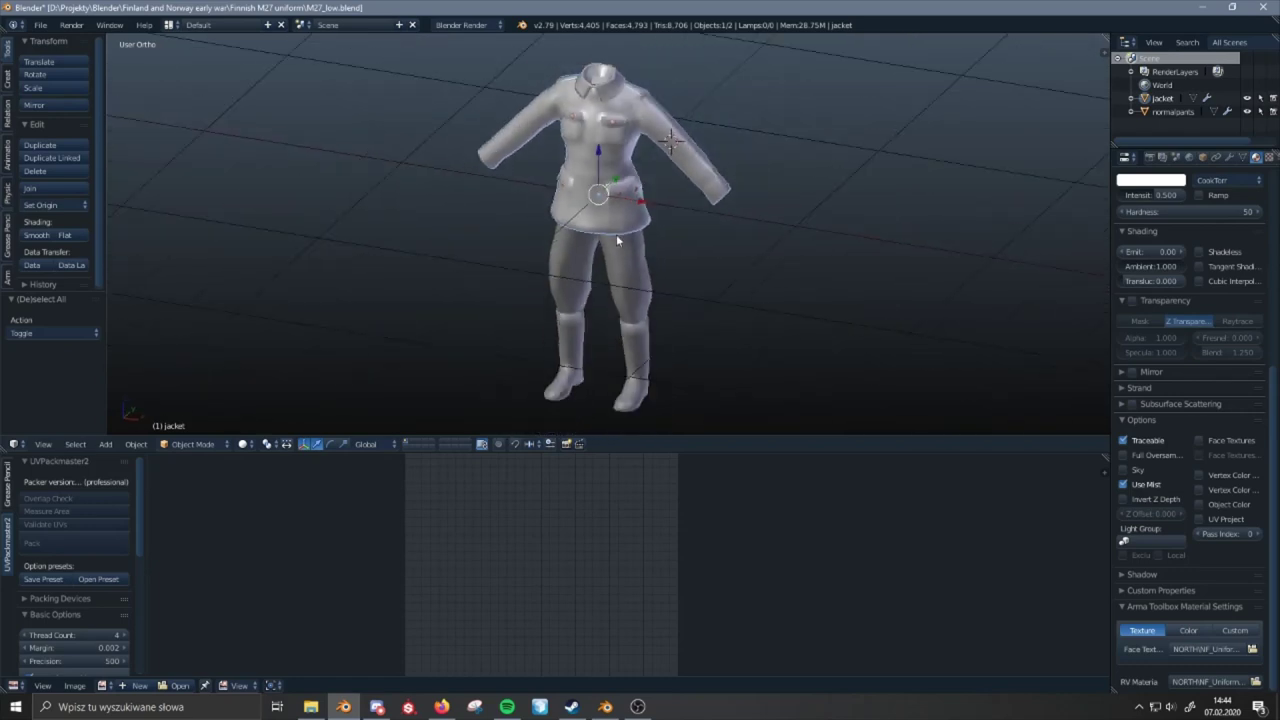
- Give the pants a new material named Trousers with a light purple diffuse color
{"action": "right_click", "coordinate": [628, 278]}
{"action": "middle_click_drag", "start_coordinate": [733, 330], "coordinate": [548, 330], "text": "shift"}
{"action": "scroll", "coordinate": [726, 247], "scroll_direction": "up", "scroll_amount": 2}
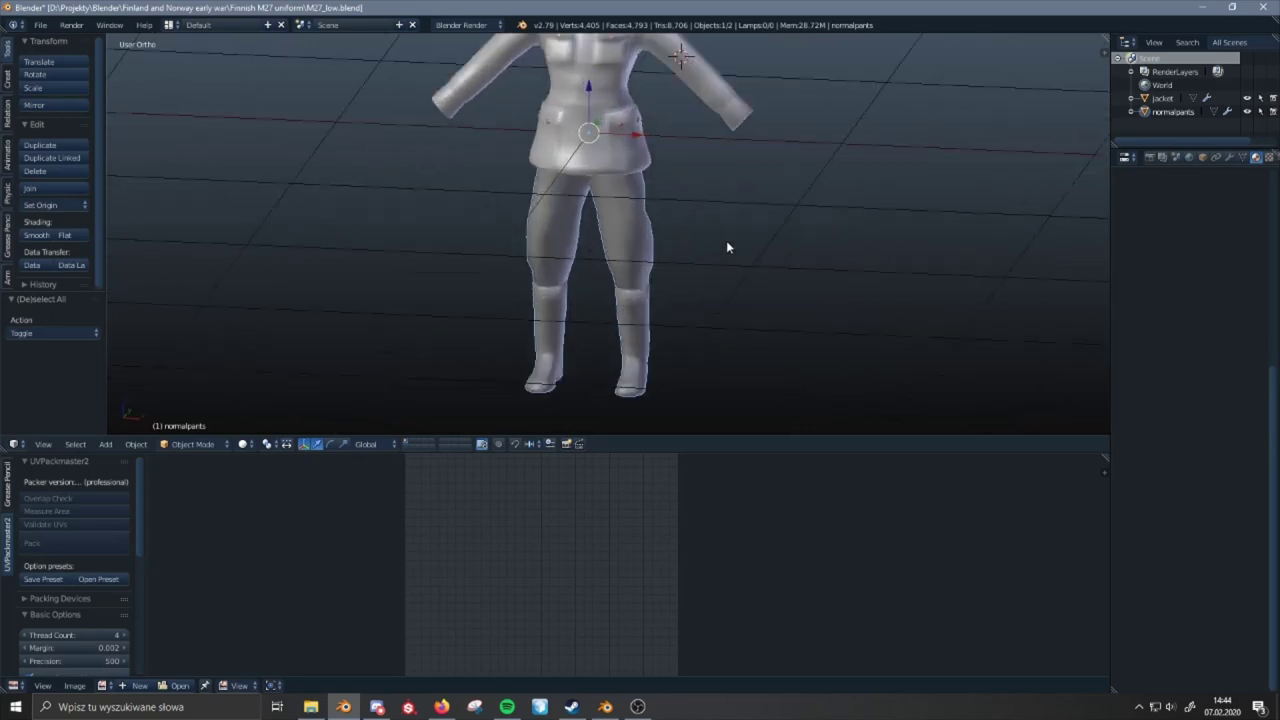
{"action": "middle_click_drag", "start_coordinate": [712, 218], "coordinate": [705, 208], "text": "shift"}
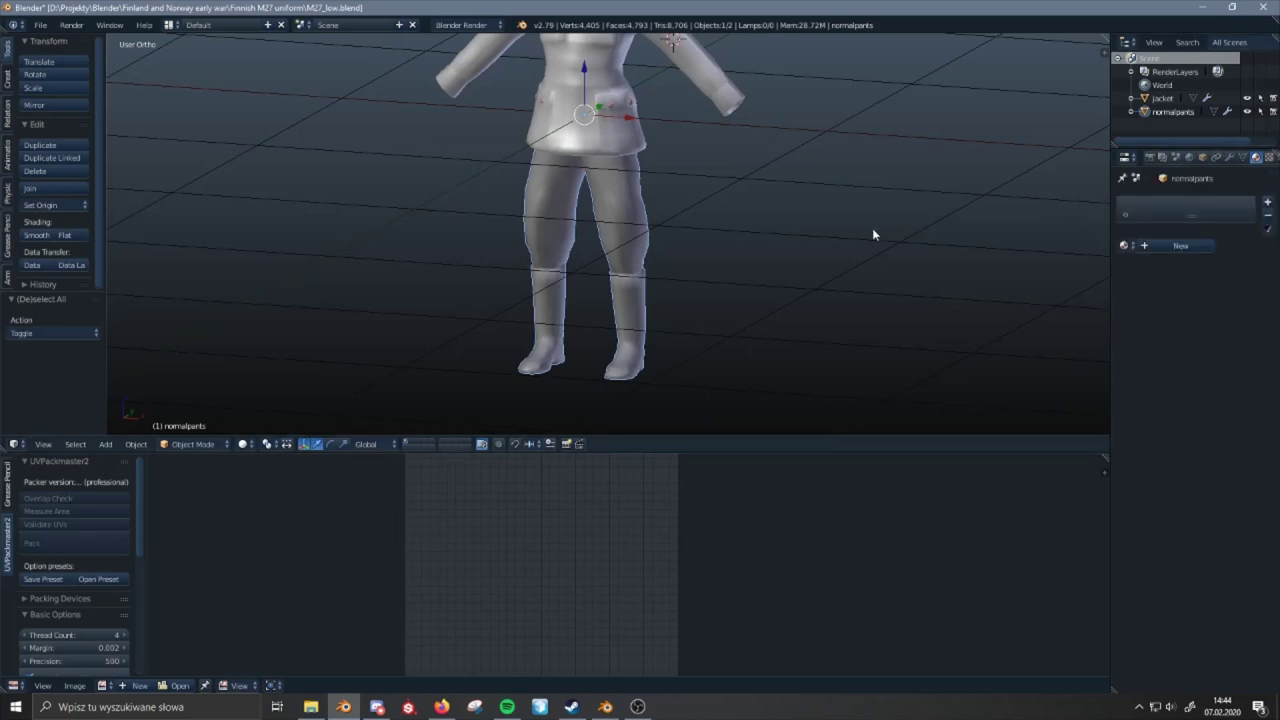
{"action": "left_click", "coordinate": [1155, 246]}
{"action": "double_click", "coordinate": [1159, 206]}
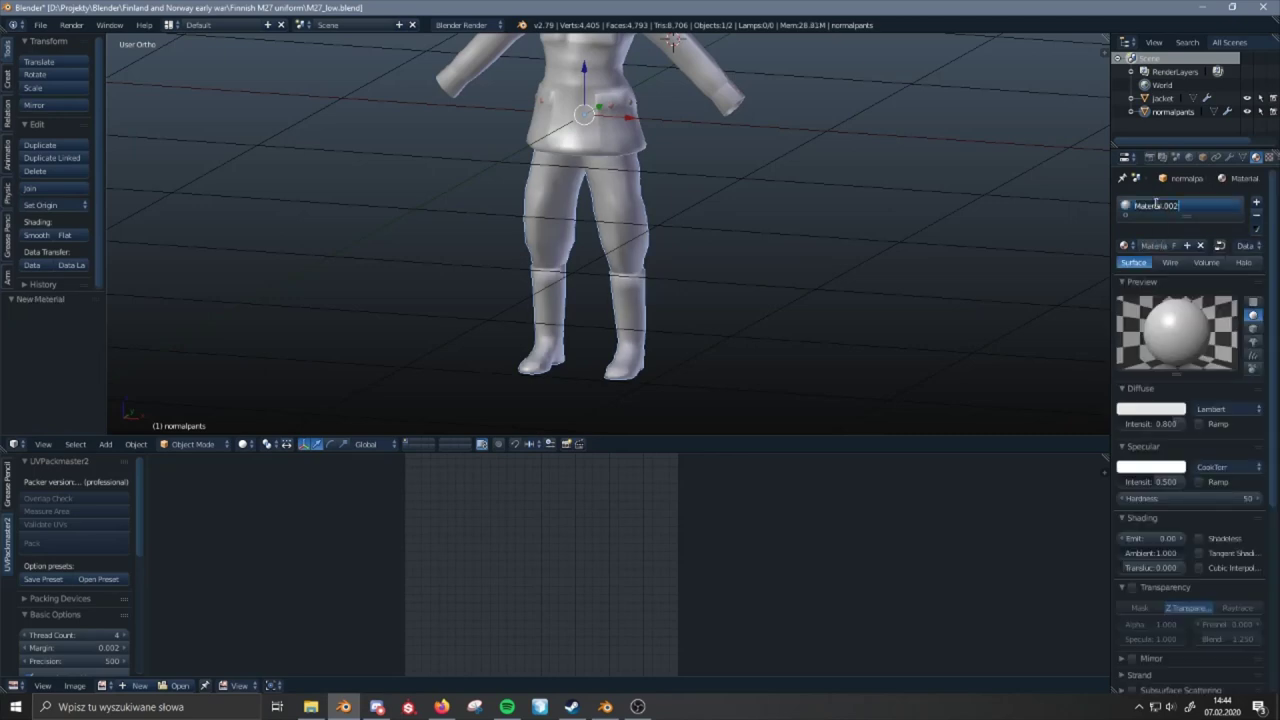
{"action": "type", "text": "Trouser"}
{"action": "key", "text": "Return"}
{"action": "left_click", "coordinate": [1163, 410]}
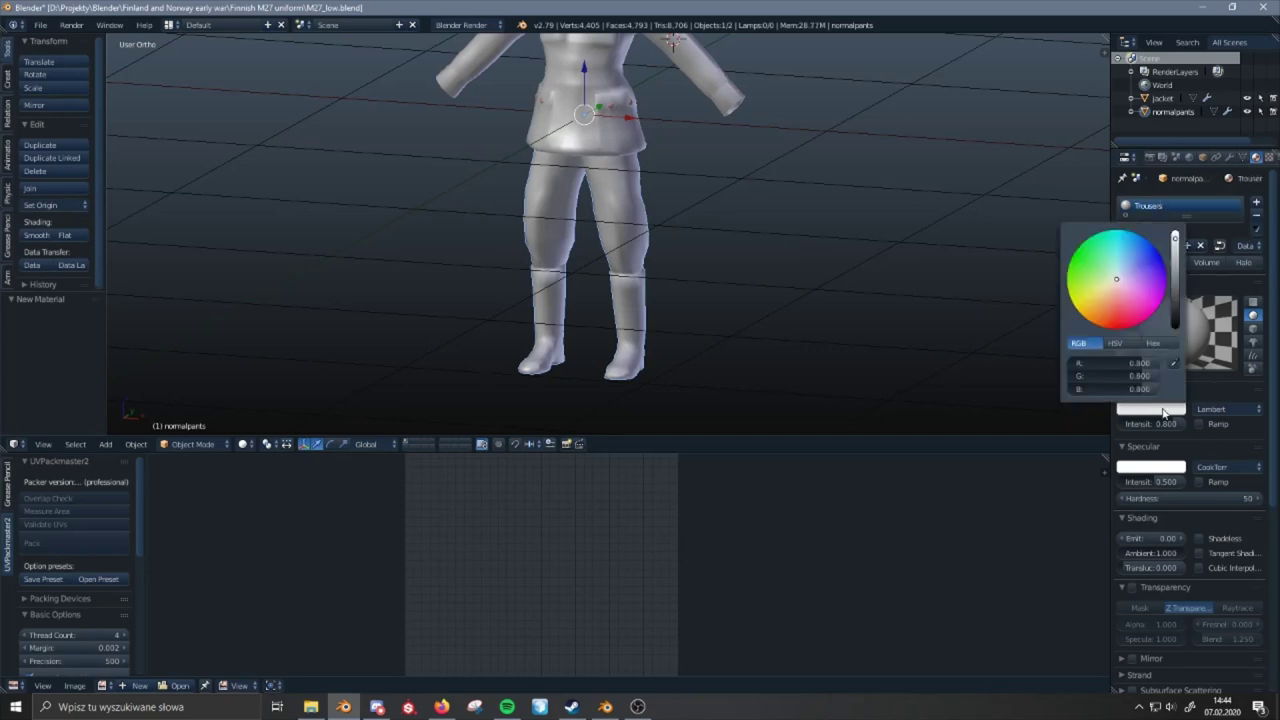
{"action": "left_click", "coordinate": [1139, 280]}
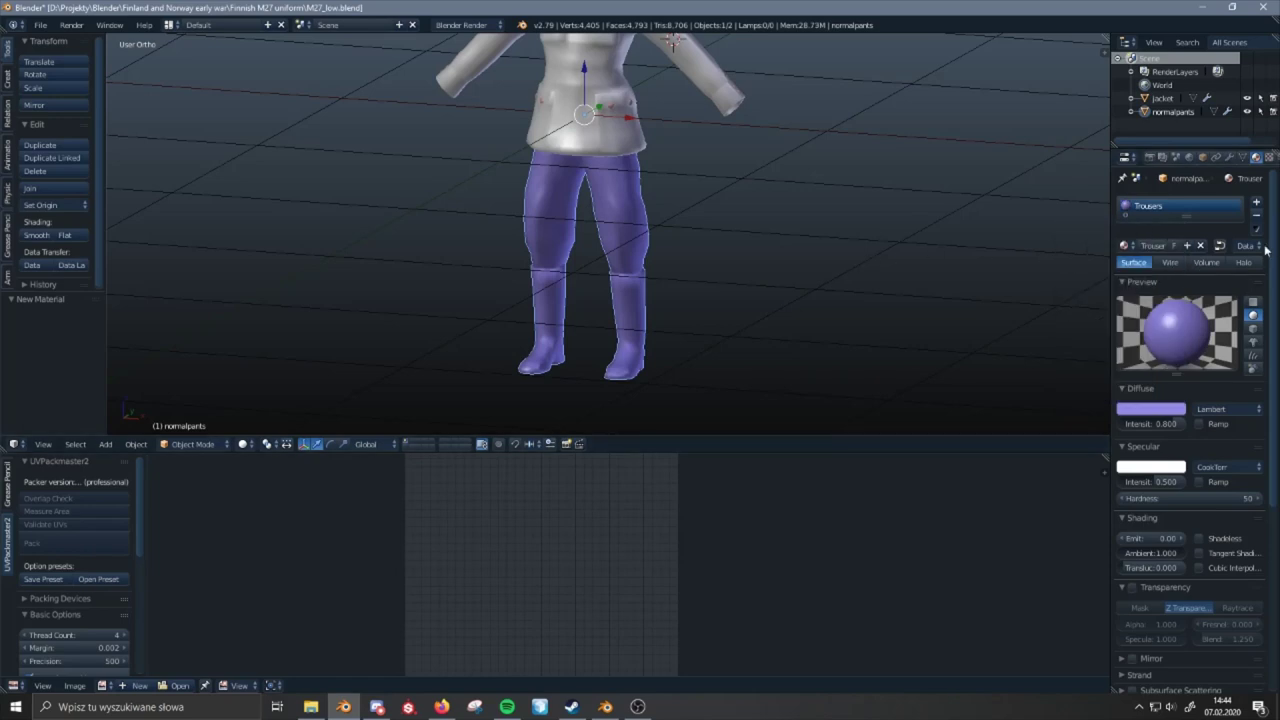
- Set the Trousers material's Arma Toolbox face texture to m27_pants_CO.paa from P:\NORTH\NF_Uniforms\M27\data
{"action": "left_click_drag", "start_coordinate": [1270, 250], "coordinate": [1275, 465]}
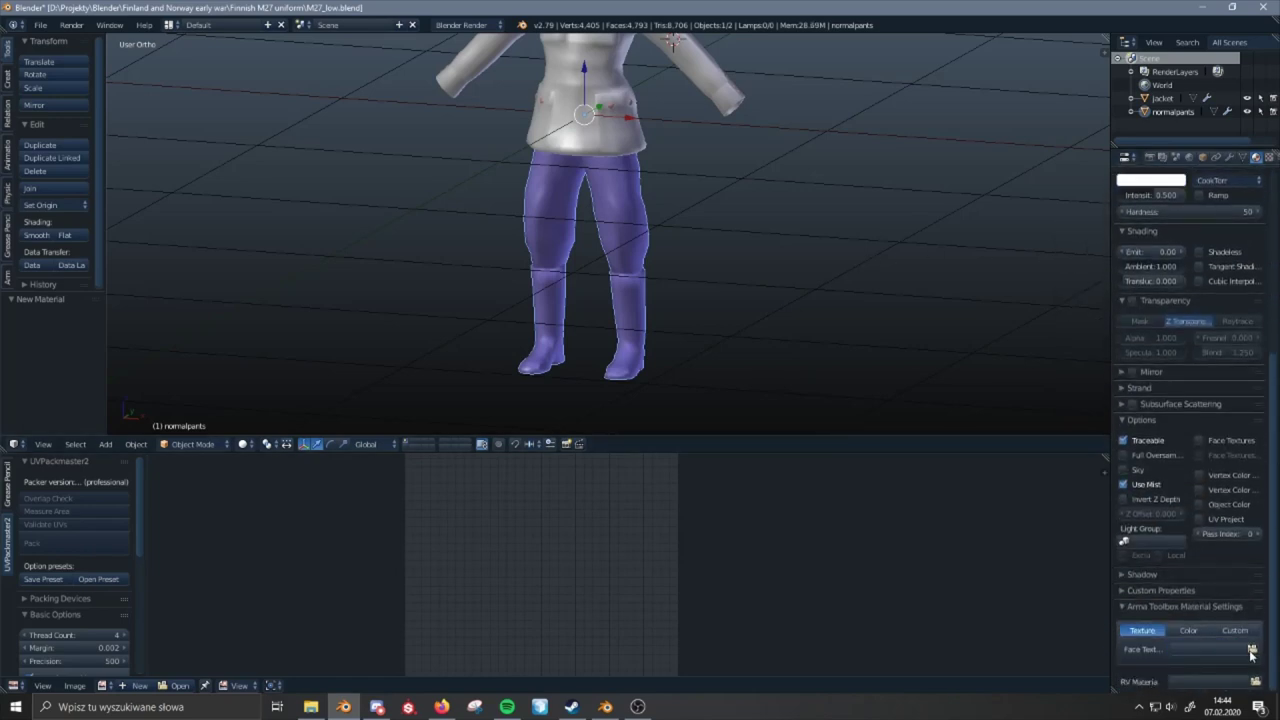
{"action": "left_click", "coordinate": [1253, 652]}
{"action": "left_click", "coordinate": [75, 388]}
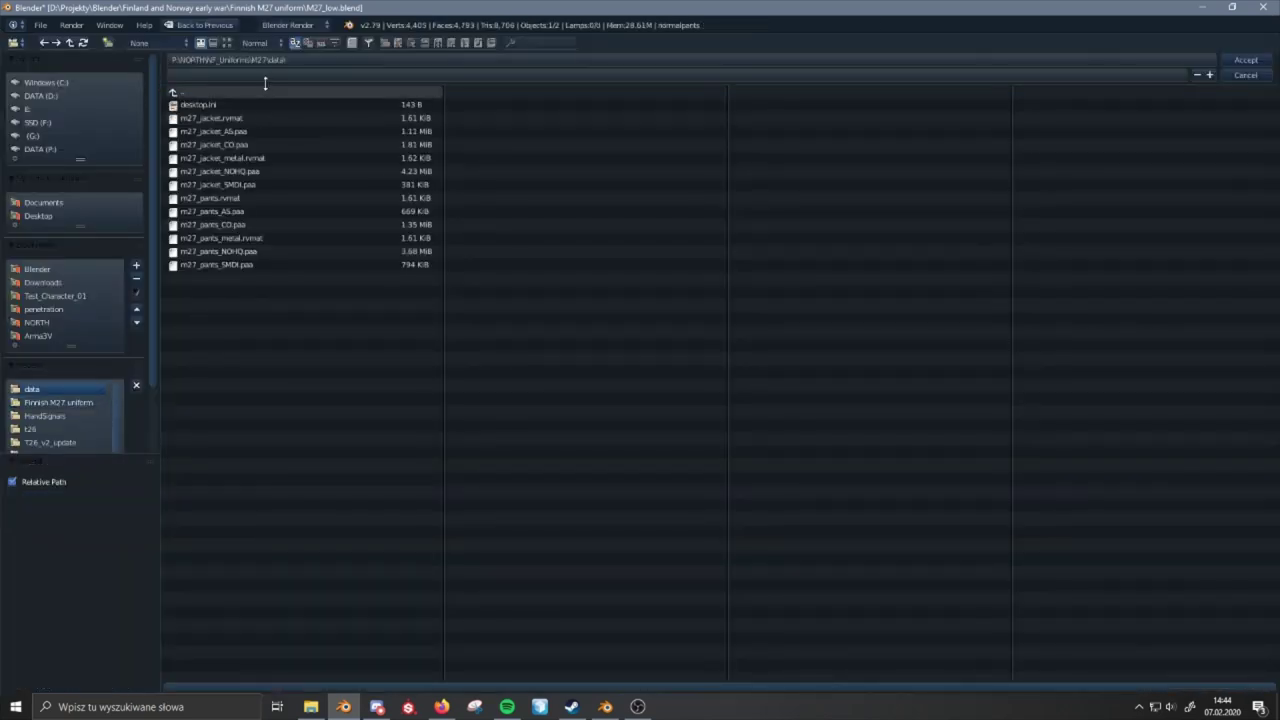
{"action": "double_click", "coordinate": [259, 222]}
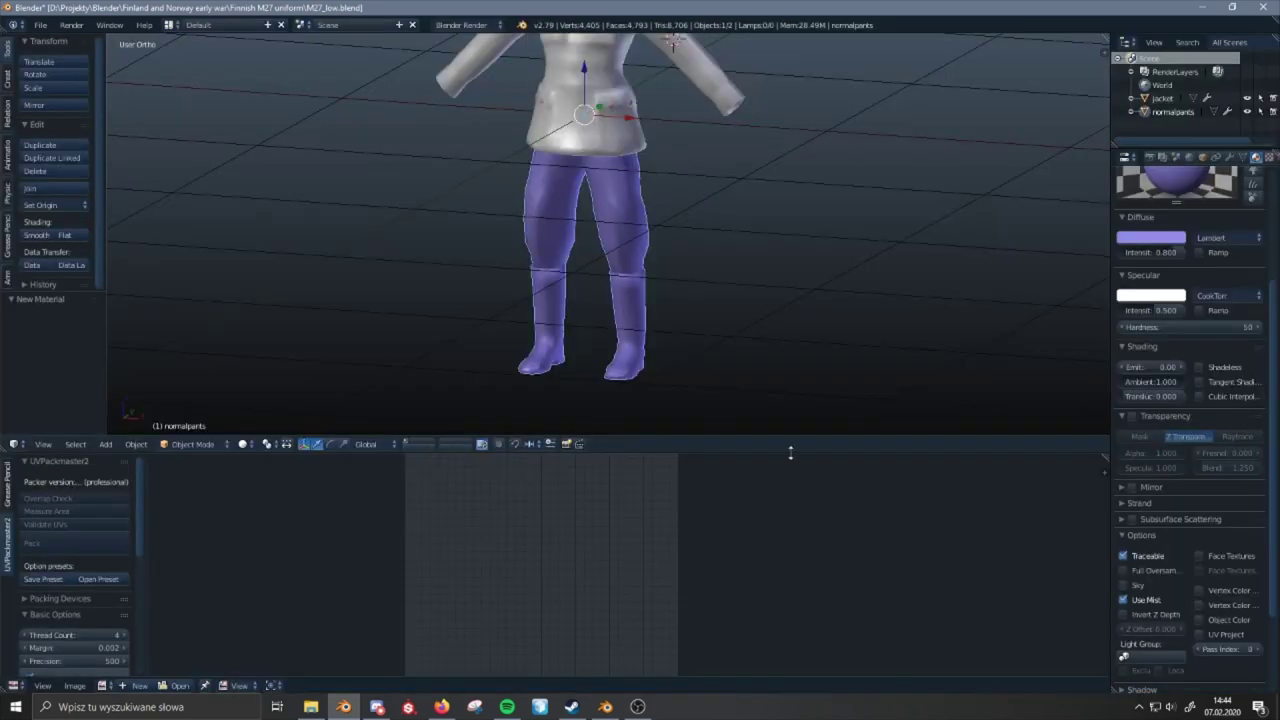
- Set the Trousers material's RV material to m27_pants.rvmat from the same data folder
{"action": "left_click_drag", "start_coordinate": [1272, 526], "coordinate": [1266, 641]}
{"action": "left_click", "coordinate": [1260, 675]}
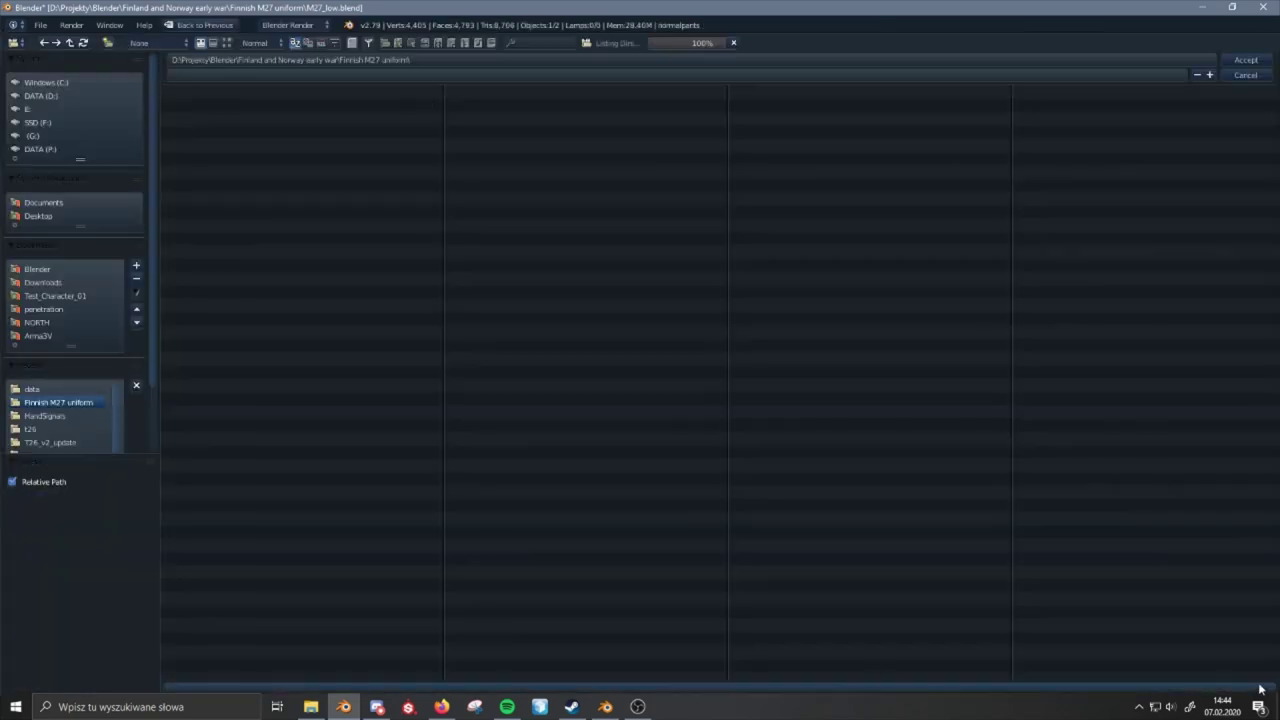
{"action": "left_click", "coordinate": [37, 392]}
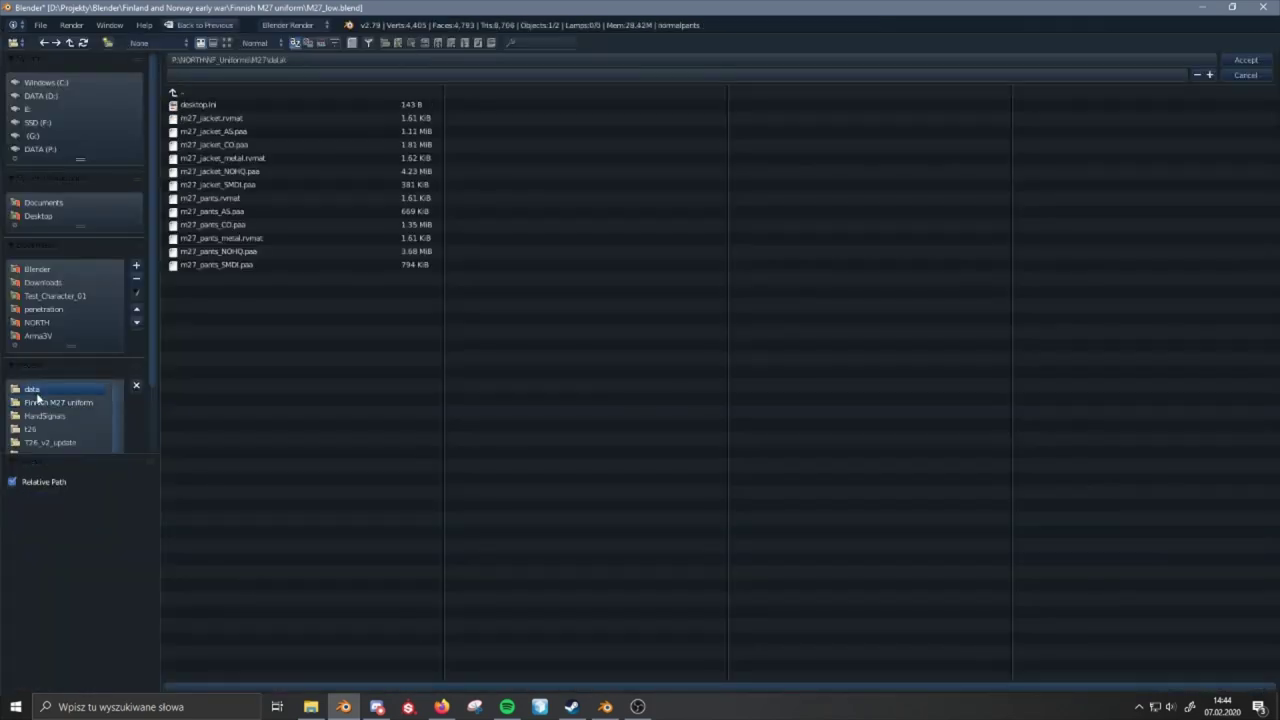
{"action": "double_click", "coordinate": [298, 197]}
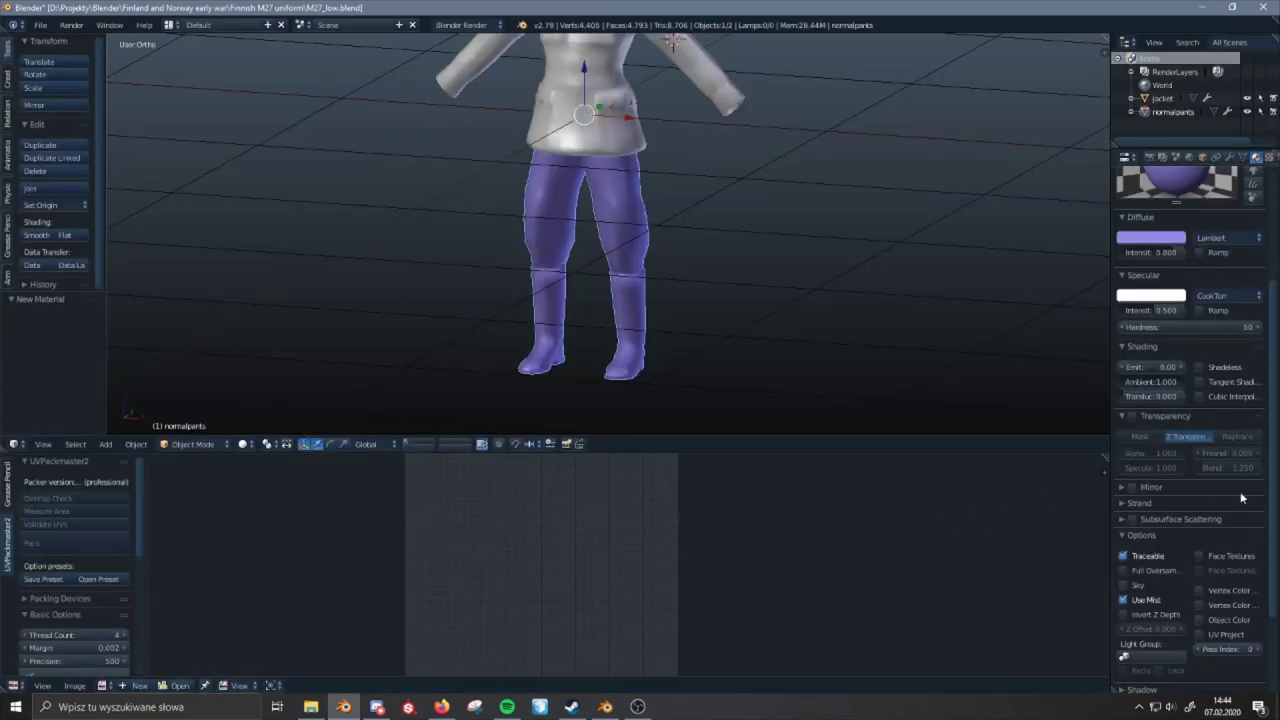
- Strip the P:\ drive prefix from the Trousers material's face texture and RV material paths
{"action": "scroll", "coordinate": [1272, 519], "scroll_direction": "down", "scroll_amount": 3}
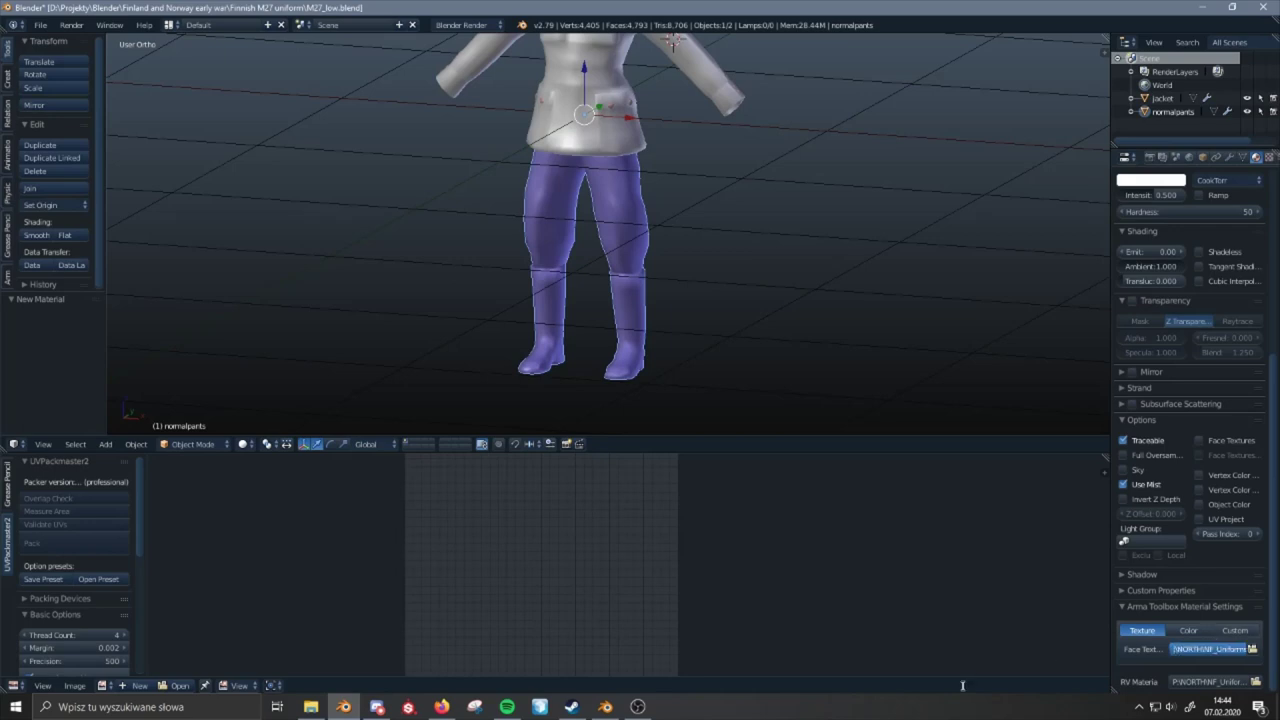
{"action": "left_click", "coordinate": [1192, 682]}
{"action": "left_click_drag", "start_coordinate": [1192, 682], "coordinate": [996, 708]}
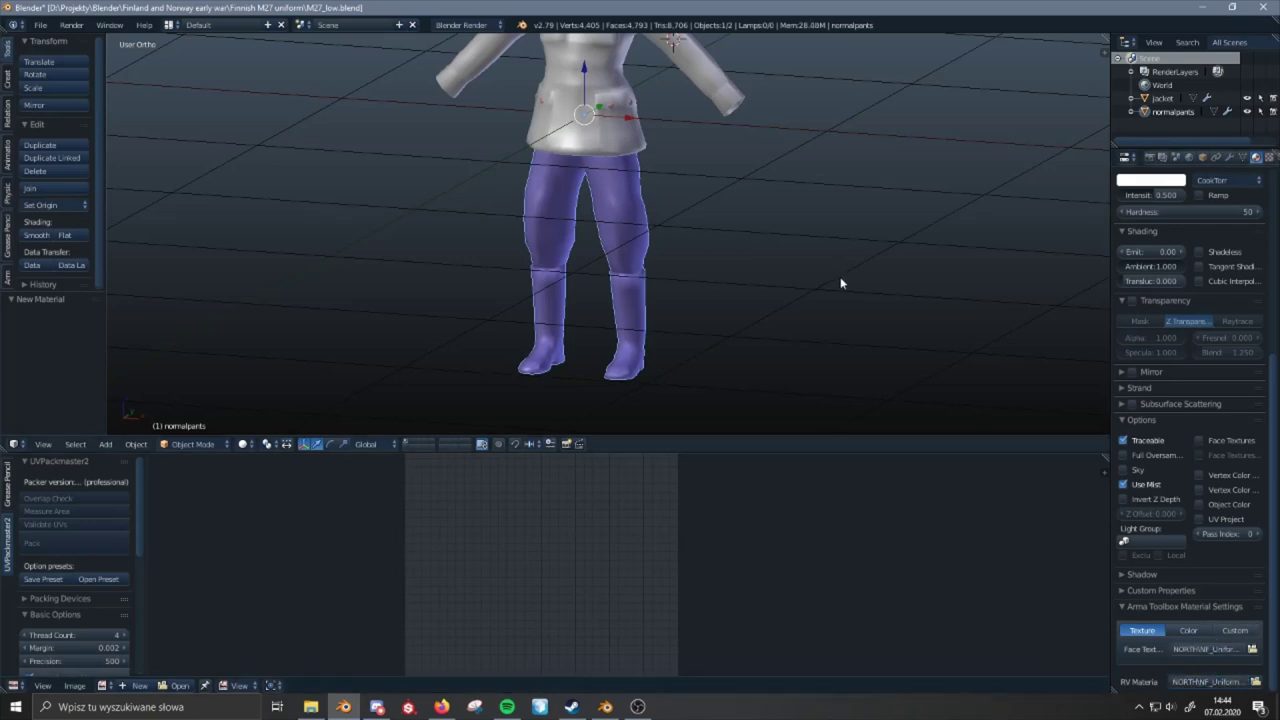
- Check the RV material path of the jacket's Top_buttons material
{"action": "right_click", "coordinate": [652, 148]}
{"action": "scroll", "coordinate": [1260, 375], "scroll_direction": "up", "scroll_amount": 8}
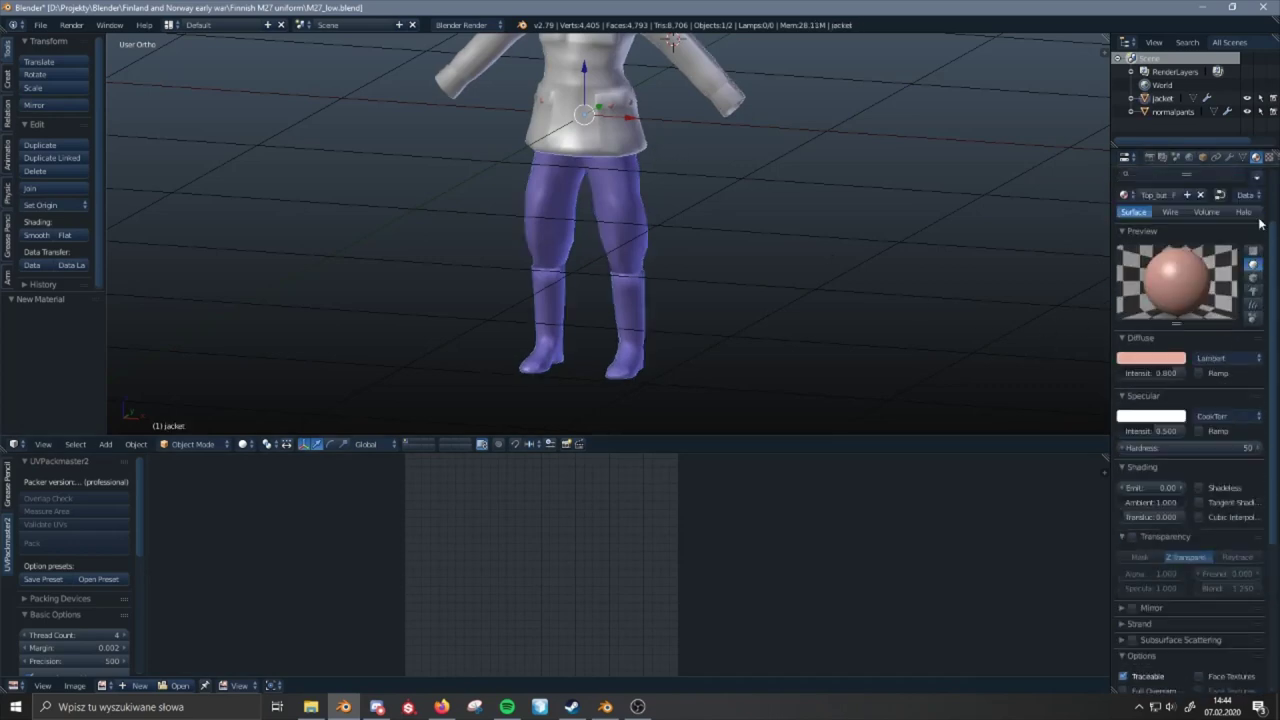
{"action": "scroll", "coordinate": [1232, 680], "scroll_direction": "down", "scroll_amount": 8}
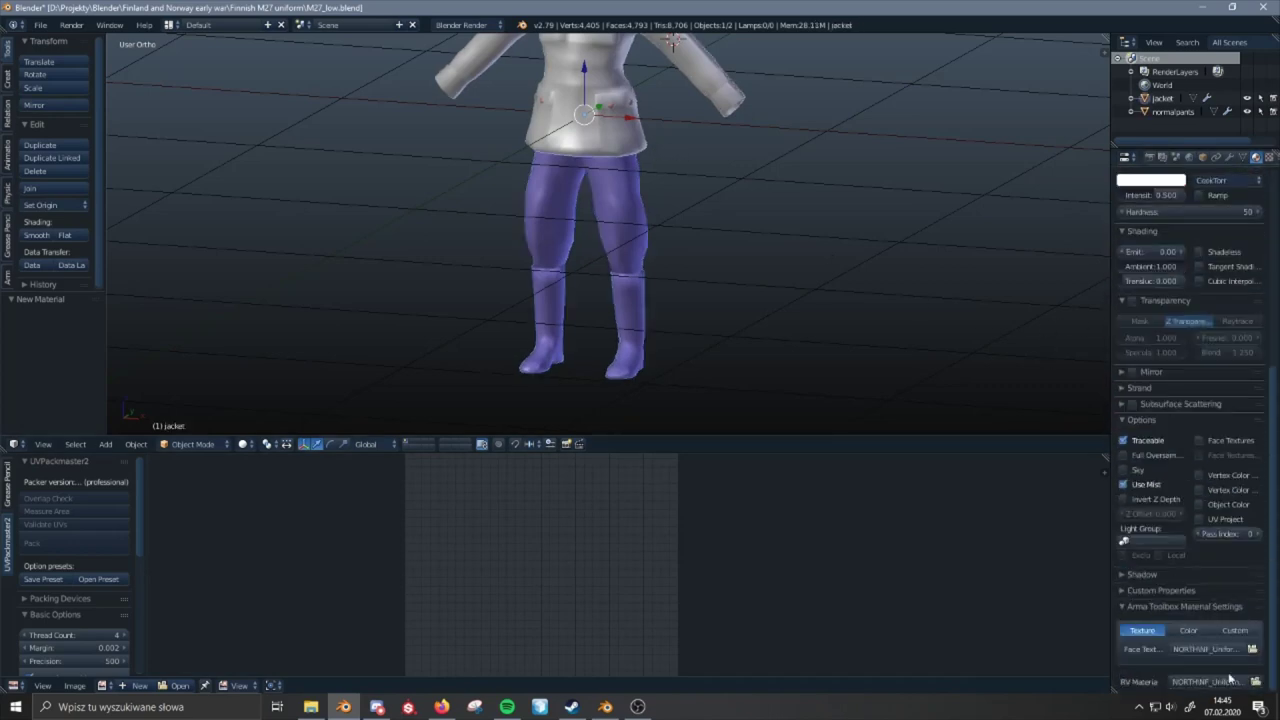
{"action": "left_click", "coordinate": [1228, 684]}
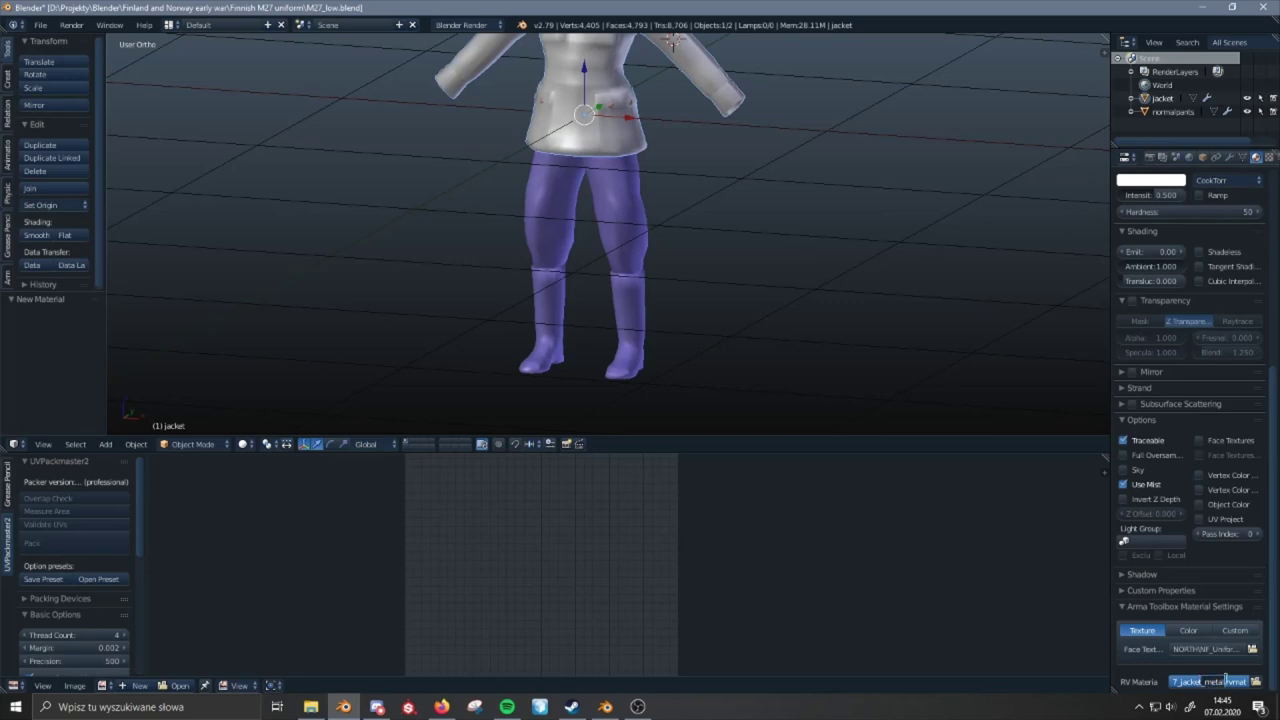
{"action": "left_click", "coordinate": [853, 290]}
- Enlarge the 3D viewport to show the whole uniform and deselect all objects
{"action": "middle_click_drag", "start_coordinate": [814, 202], "coordinate": [827, 236], "text": "shift"}
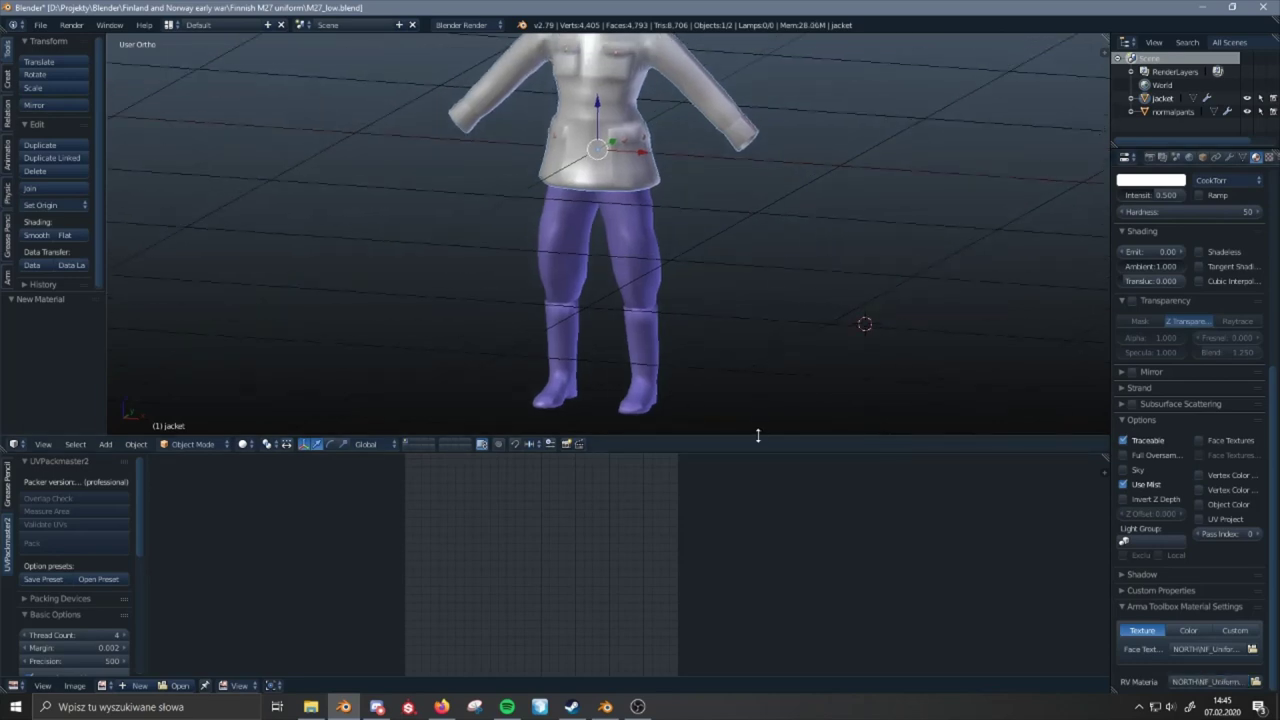
{"action": "left_click_drag", "start_coordinate": [758, 436], "coordinate": [750, 545]}
{"action": "key", "text": "a"}
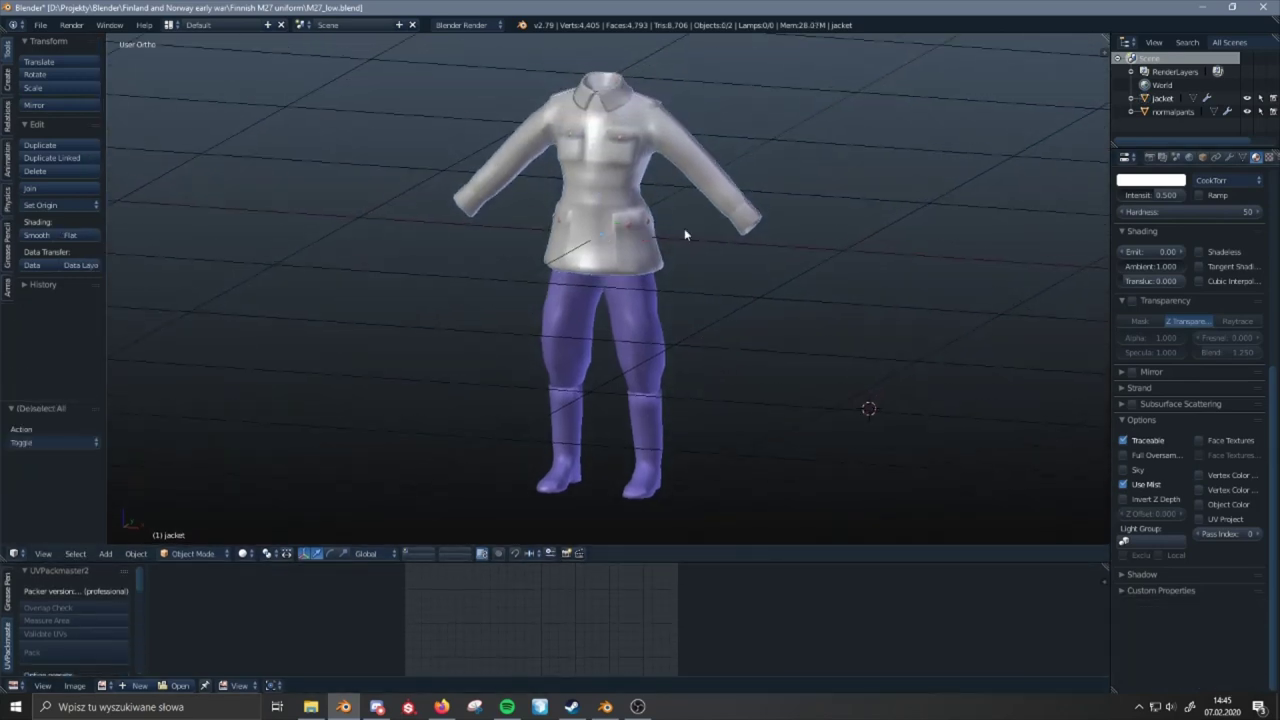
{"action": "middle_click_drag", "start_coordinate": [680, 216], "coordinate": [640, 212]}
- Export the scene as an Arma 2/3 P3D named M27.p3d into P:\NORTH\NF_Uniforms\M27
{"action": "left_click", "coordinate": [40, 24]}
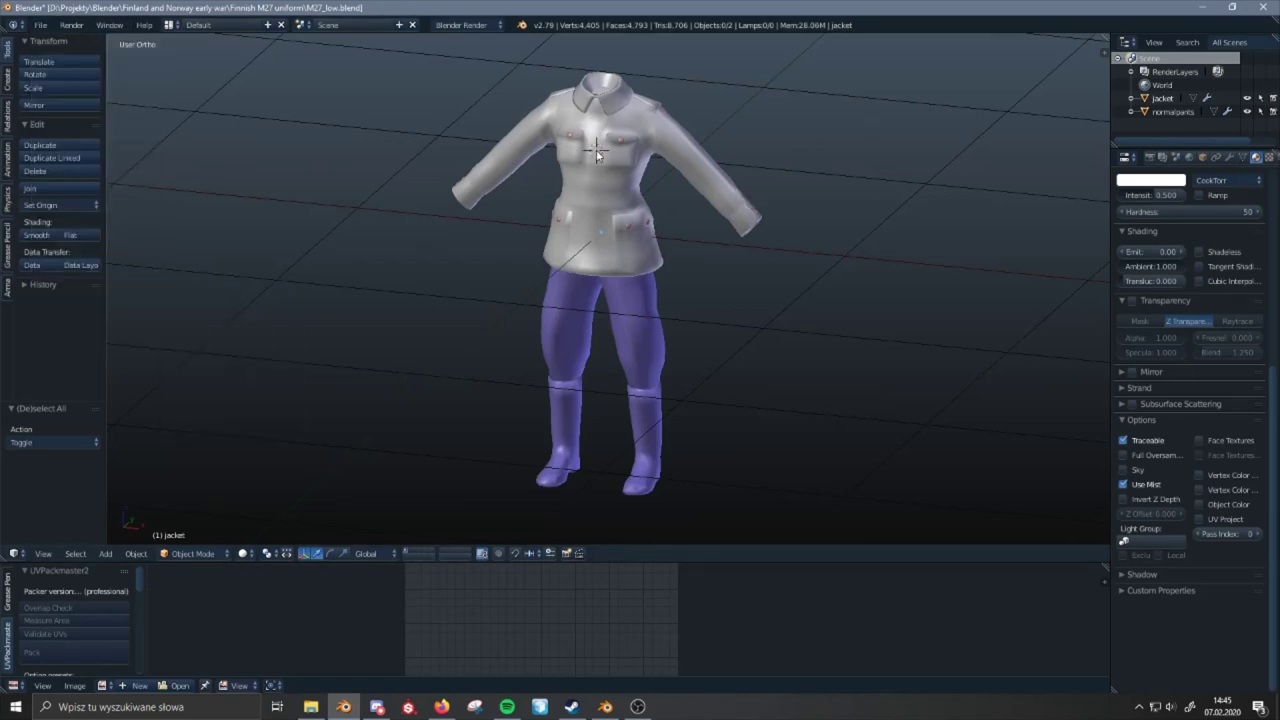
{"action": "left_click", "coordinate": [40, 24]}
{"action": "mouse_move", "coordinate": [62, 291]}
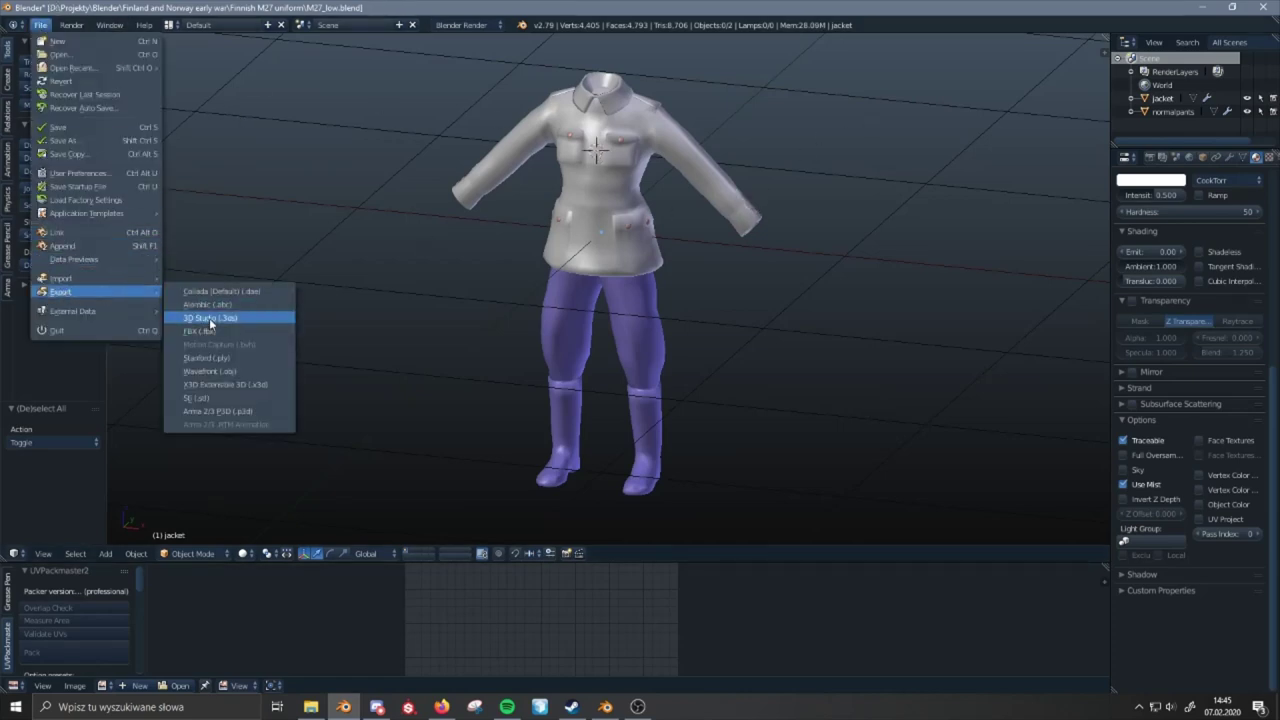
{"action": "left_click", "coordinate": [220, 411]}
{"action": "left_click", "coordinate": [75, 388]}
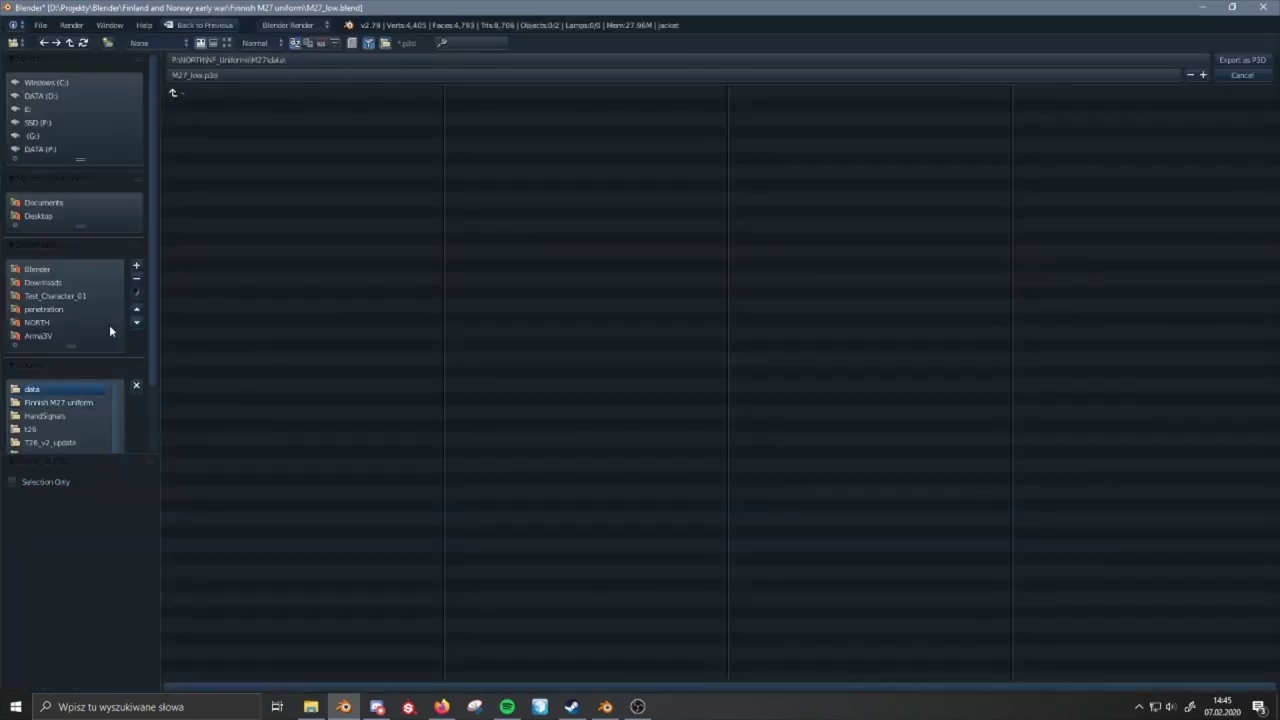
{"action": "left_click", "coordinate": [185, 92]}
{"action": "left_click", "coordinate": [195, 76]}
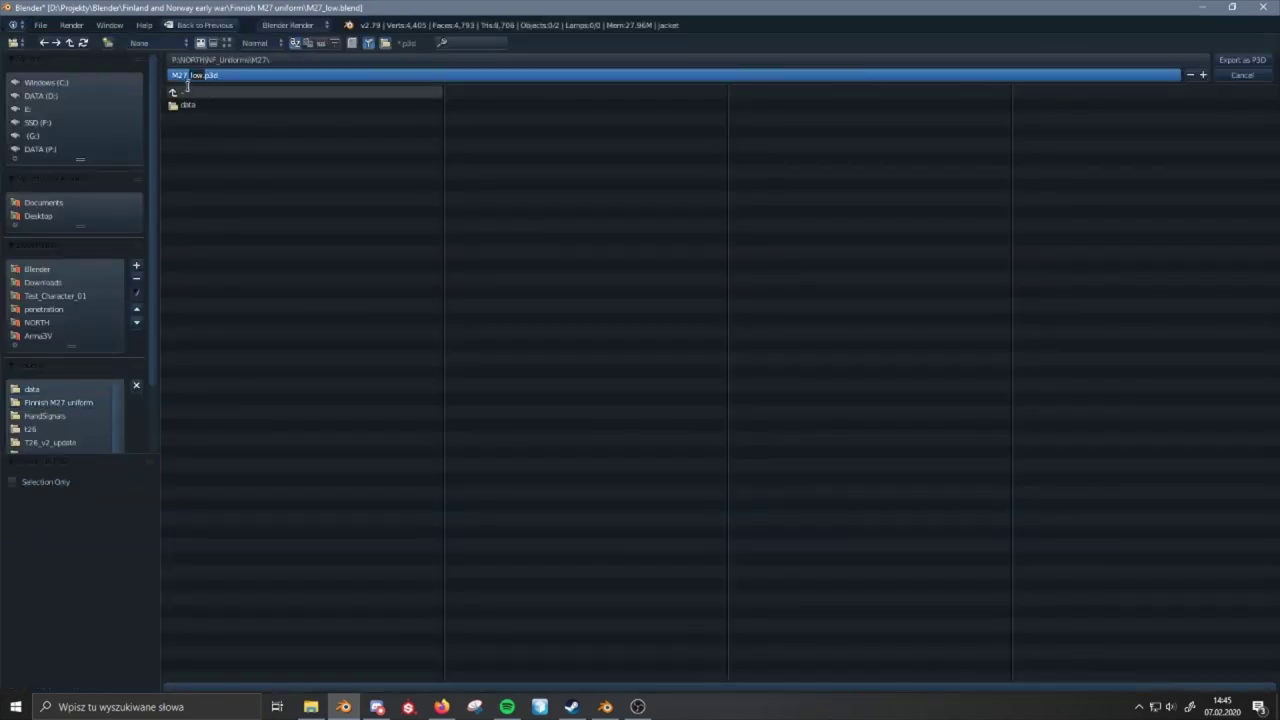
{"action": "key", "text": "BackSpace"}
{"action": "key", "text": "Return"}
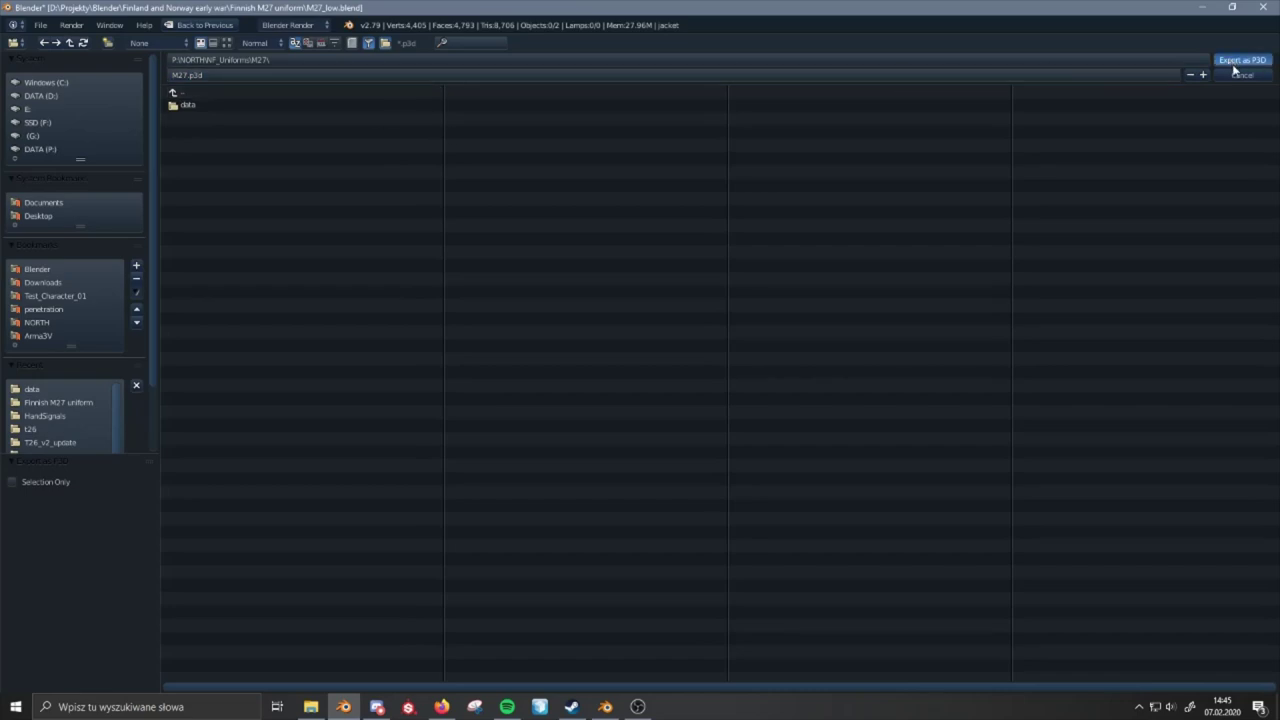
- Find the exported M27.p3d in File Explorer under NORTH\NF_Uniforms\M27 and open it in Object Builder
{"action": "key", "text": "alt+Tab"}
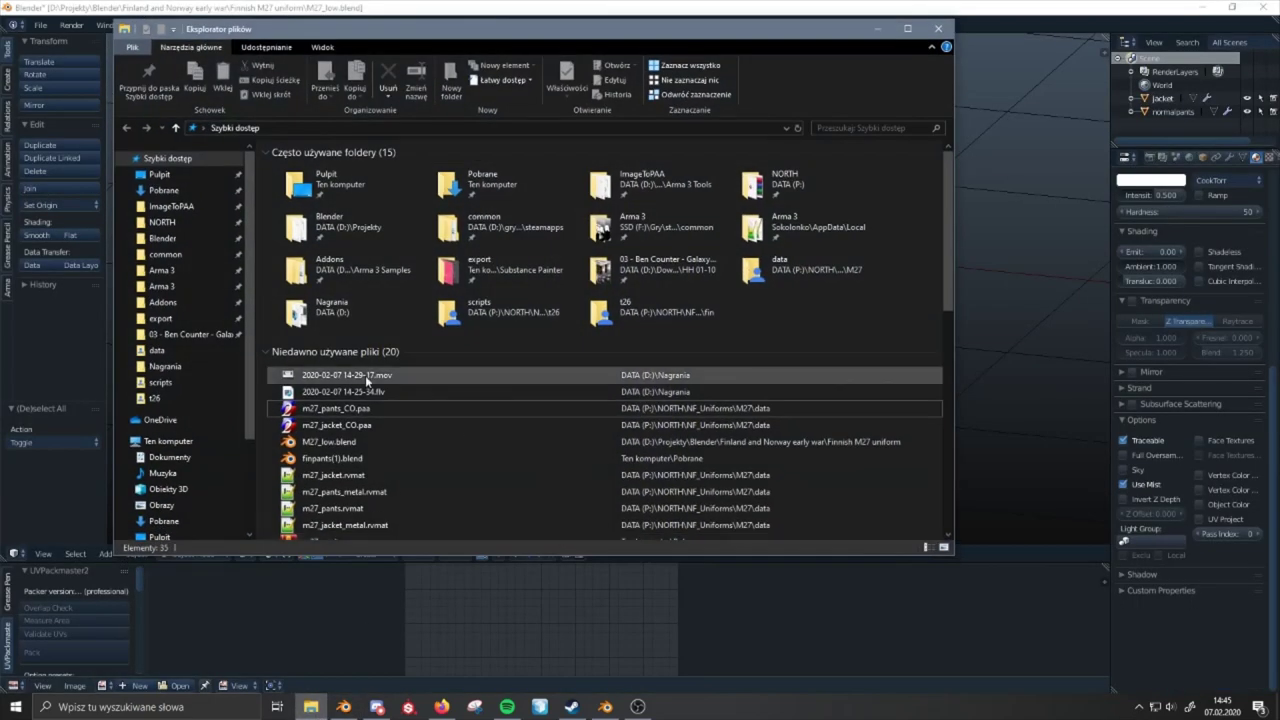
{"action": "left_click", "coordinate": [164, 190]}
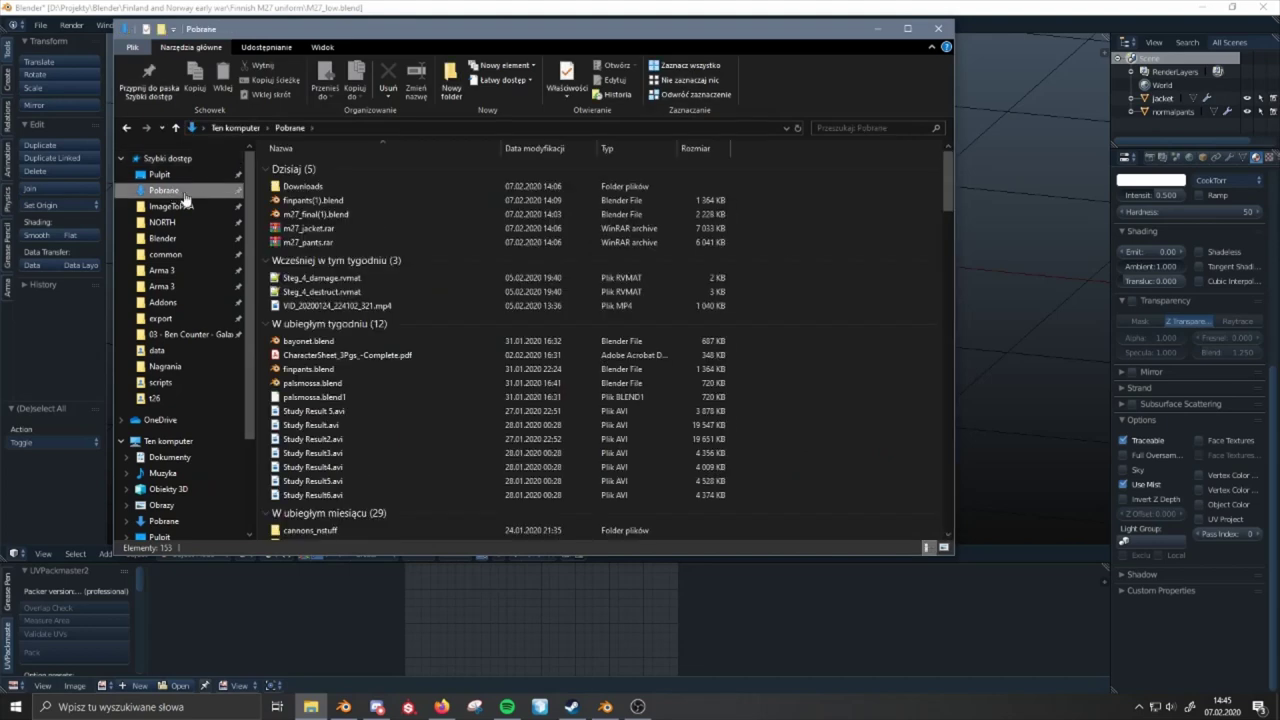
{"action": "left_click", "coordinate": [162, 222]}
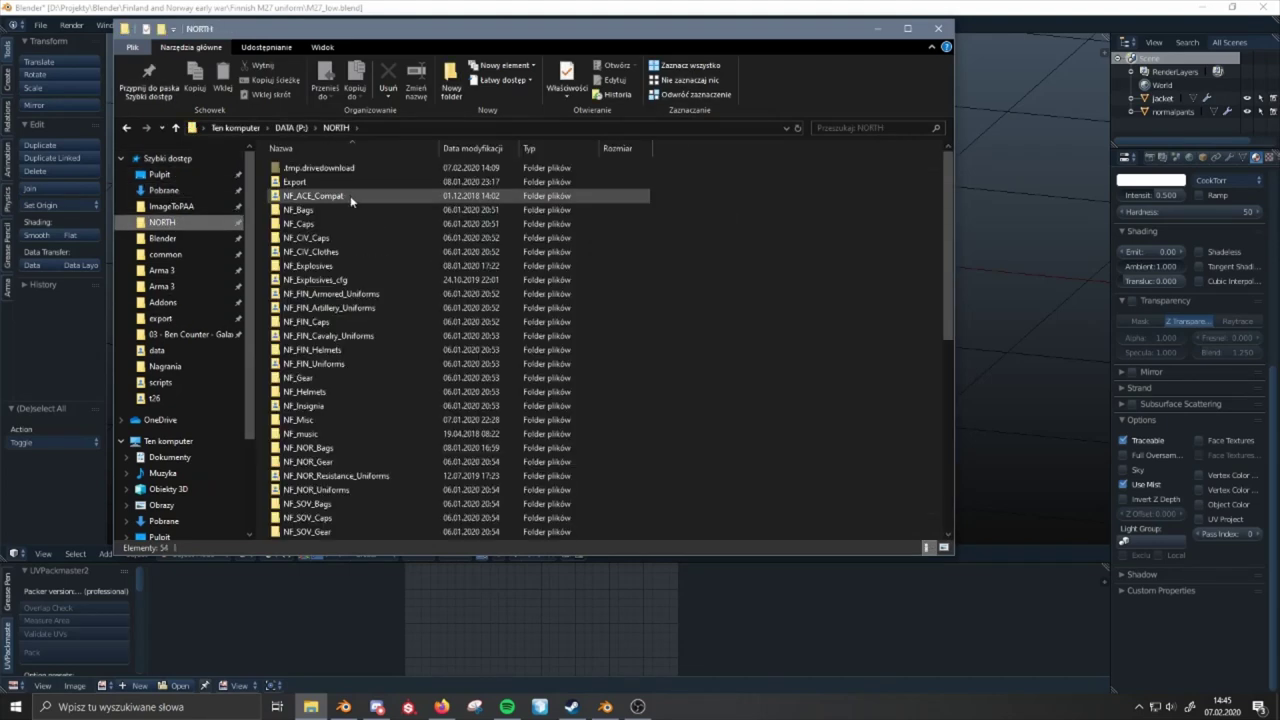
{"action": "left_click_drag", "start_coordinate": [944, 300], "coordinate": [950, 370]}
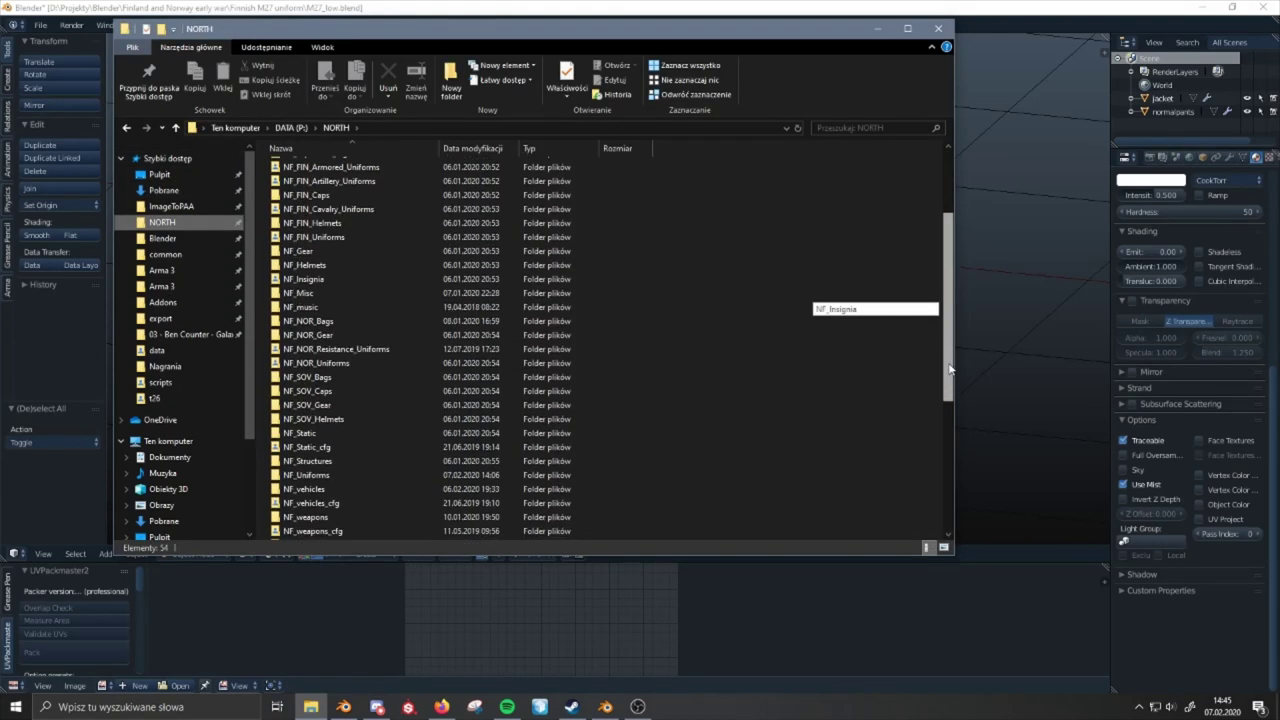
{"action": "scroll", "coordinate": [408, 412], "scroll_direction": "down", "scroll_amount": 1}
{"action": "double_click", "coordinate": [385, 440]}
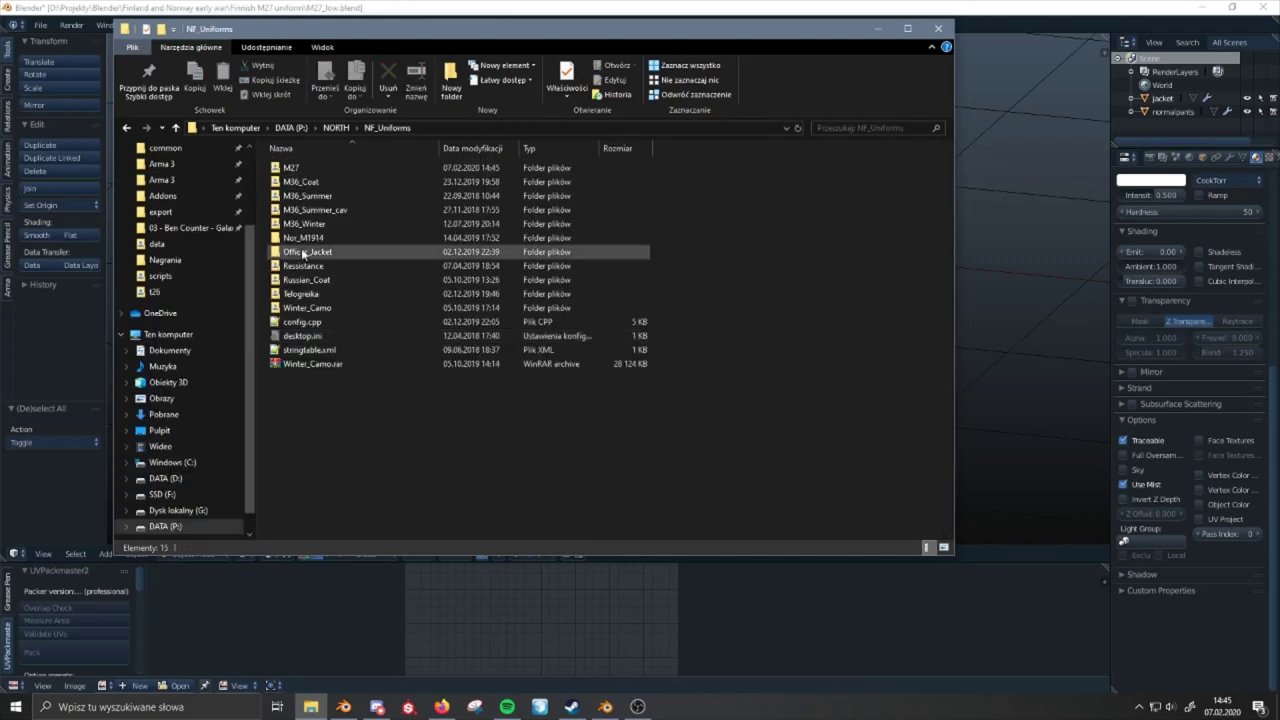
{"action": "double_click", "coordinate": [326, 168]}
{"action": "left_click", "coordinate": [319, 195]}
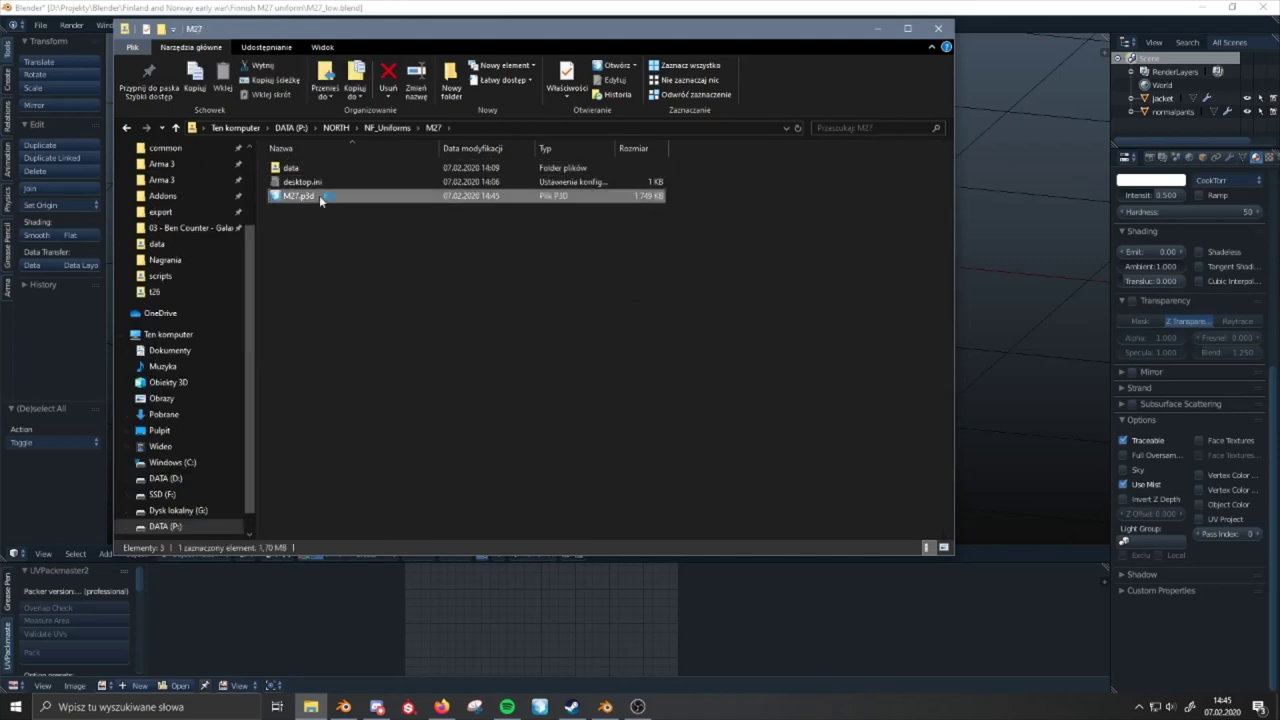
{"action": "double_click", "coordinate": [319, 195]}
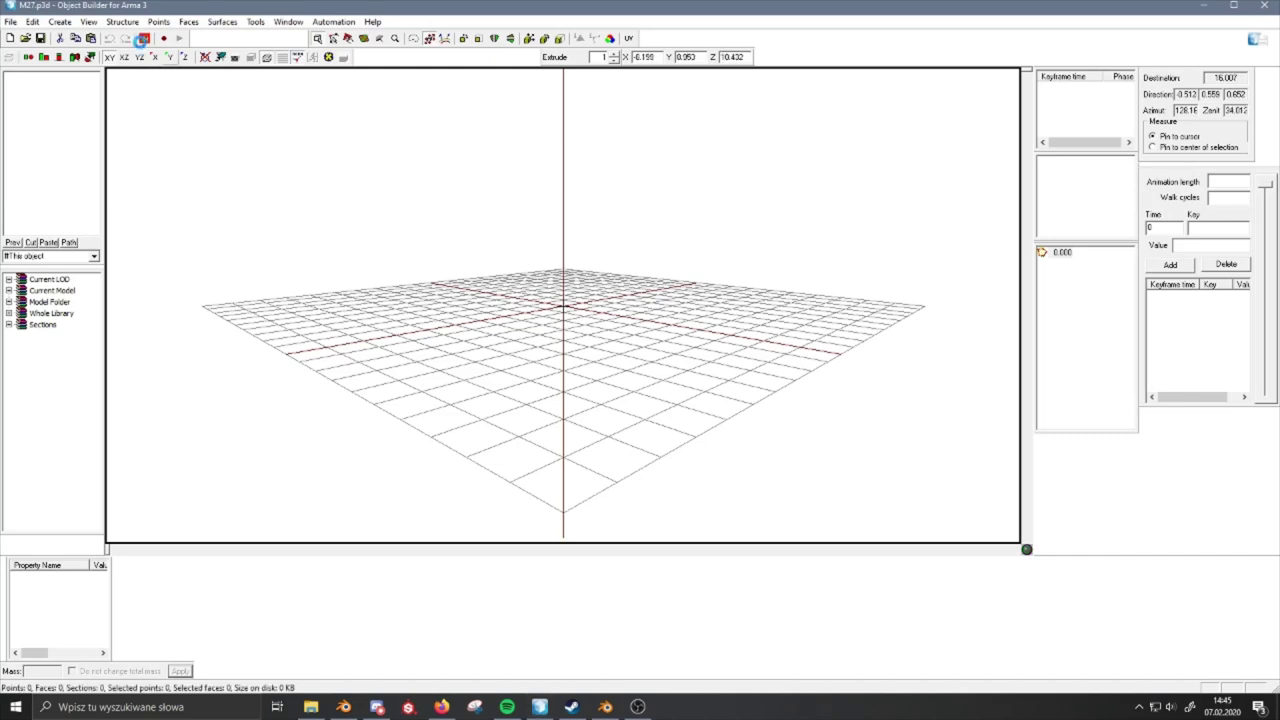
- Preview the exported M27 model in the model viewer and close the preview
{"action": "left_click", "coordinate": [144, 40]}
{"action": "left_click", "coordinate": [175, 49]}
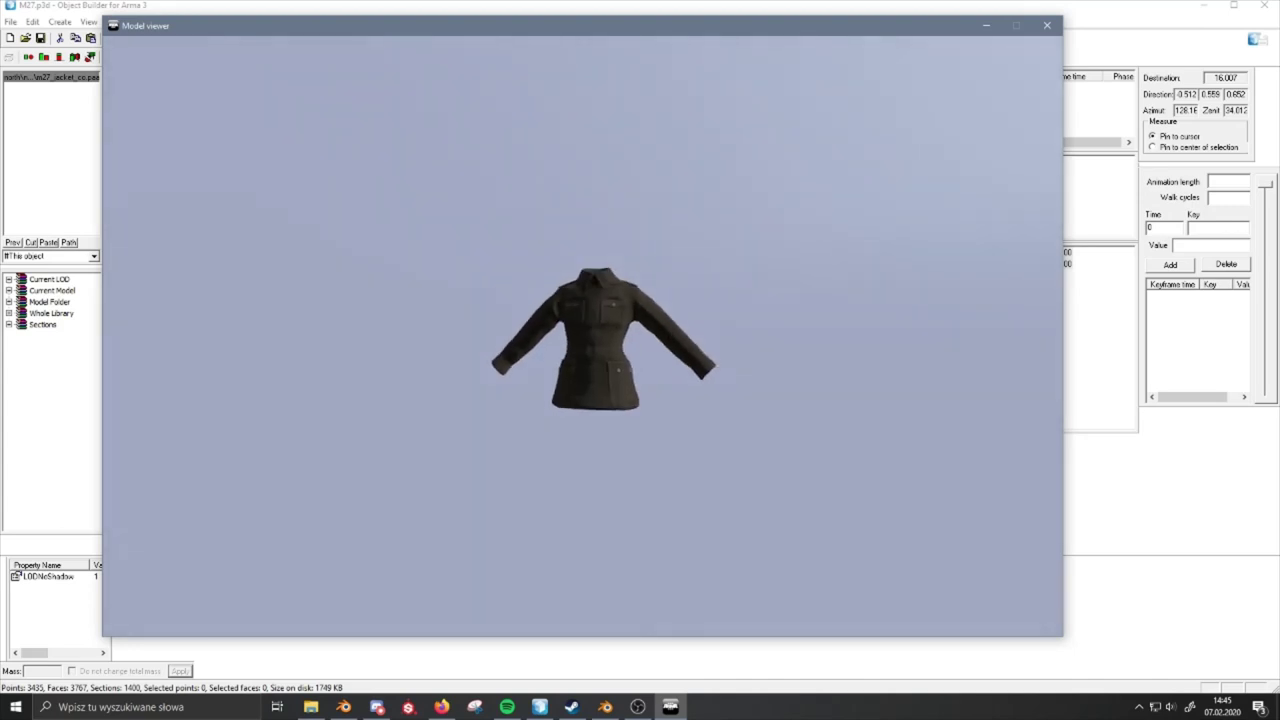
{"action": "key", "text": "alt+F4"}
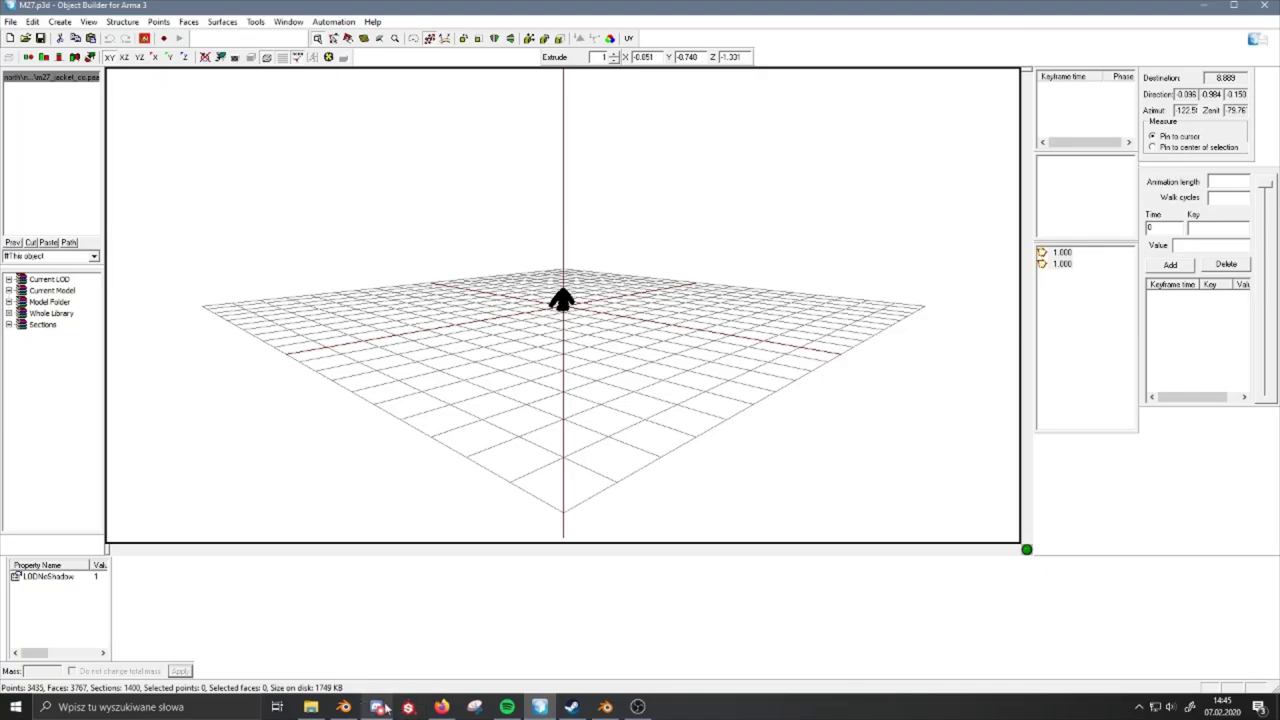
- Return to Blender and join the pants into the jacket object
{"action": "left_click", "coordinate": [344, 707]}
{"action": "right_click_drag", "start_coordinate": [626, 313], "coordinate": [623, 220]}
{"action": "right_click", "coordinate": [614, 227]}
{"action": "right_click", "coordinate": [614, 227]}
{"action": "right_click", "coordinate": [626, 240]}
{"action": "right_click", "coordinate": [622, 240]}
{"action": "right_click", "coordinate": [634, 334]}
{"action": "right_click", "coordinate": [618, 228], "text": "shift"}
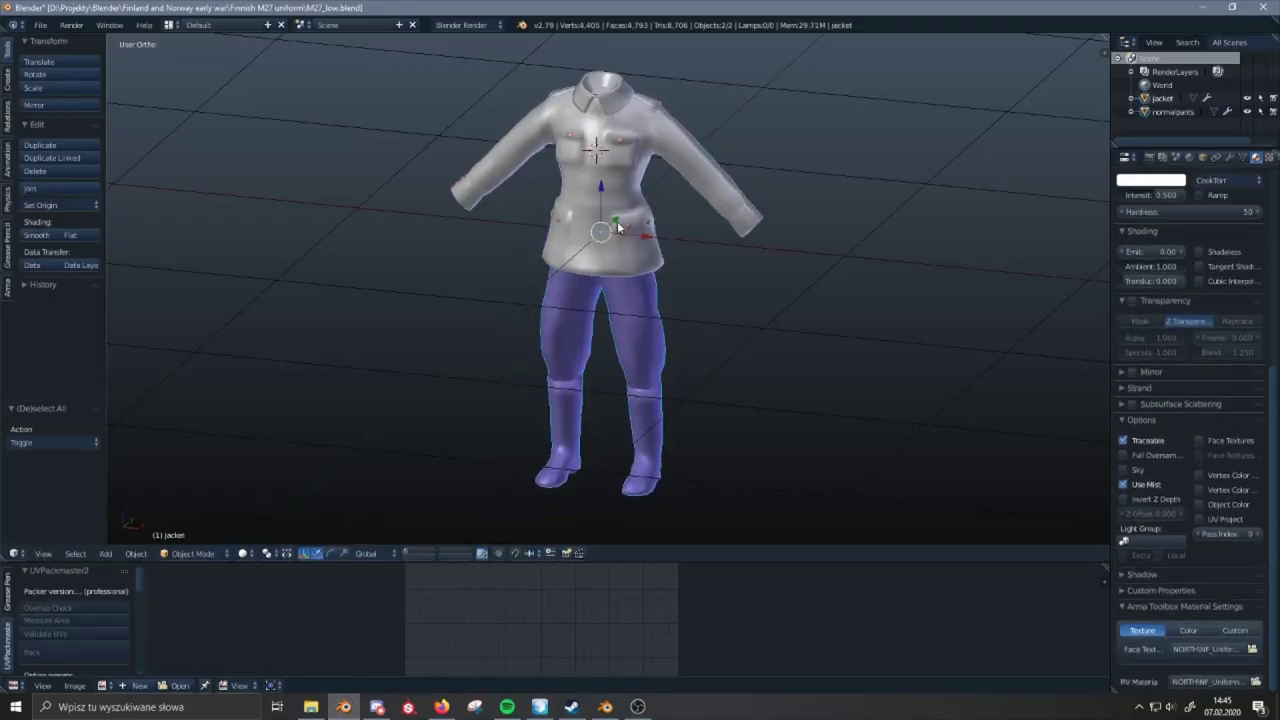
{"action": "key", "text": "ctrl+j"}
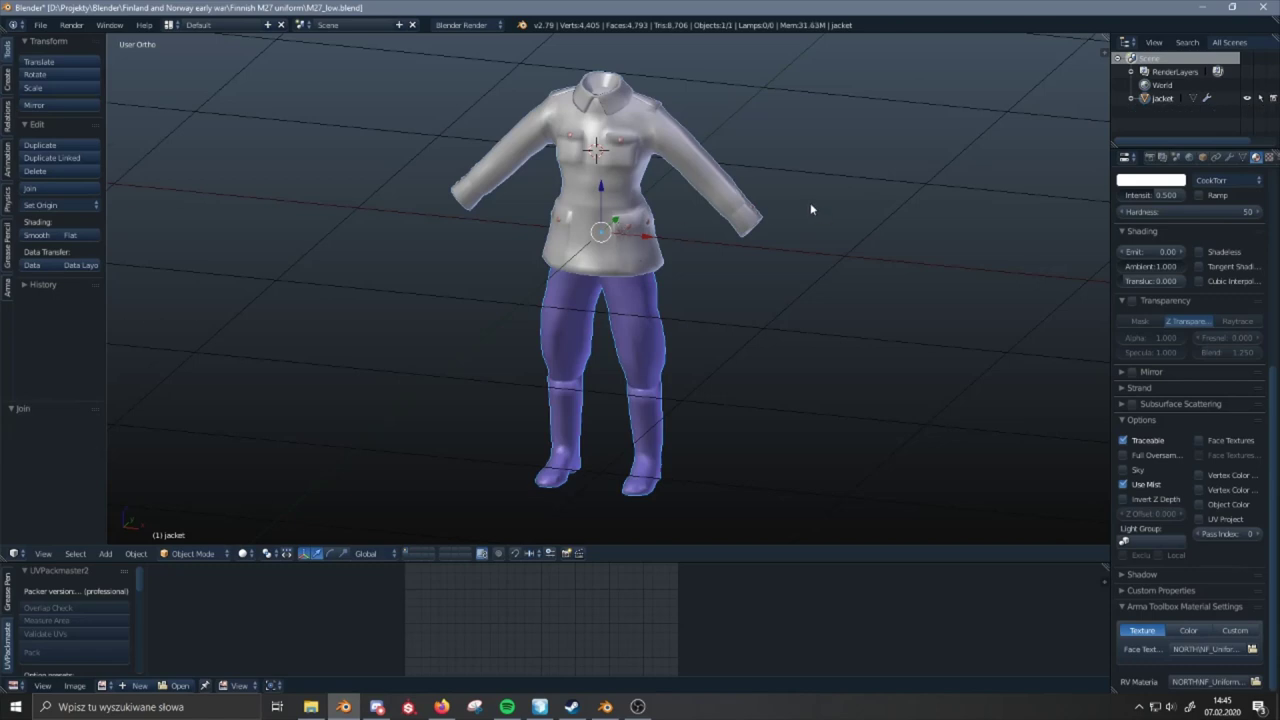
- Show the joined jacket object's Arma object properties beside the 3D view
{"action": "middle_click_drag", "start_coordinate": [811, 205], "coordinate": [821, 196]}
{"action": "left_click", "coordinate": [1106, 54]}
{"action": "left_click_drag", "start_coordinate": [1106, 57], "coordinate": [1105, 340]}
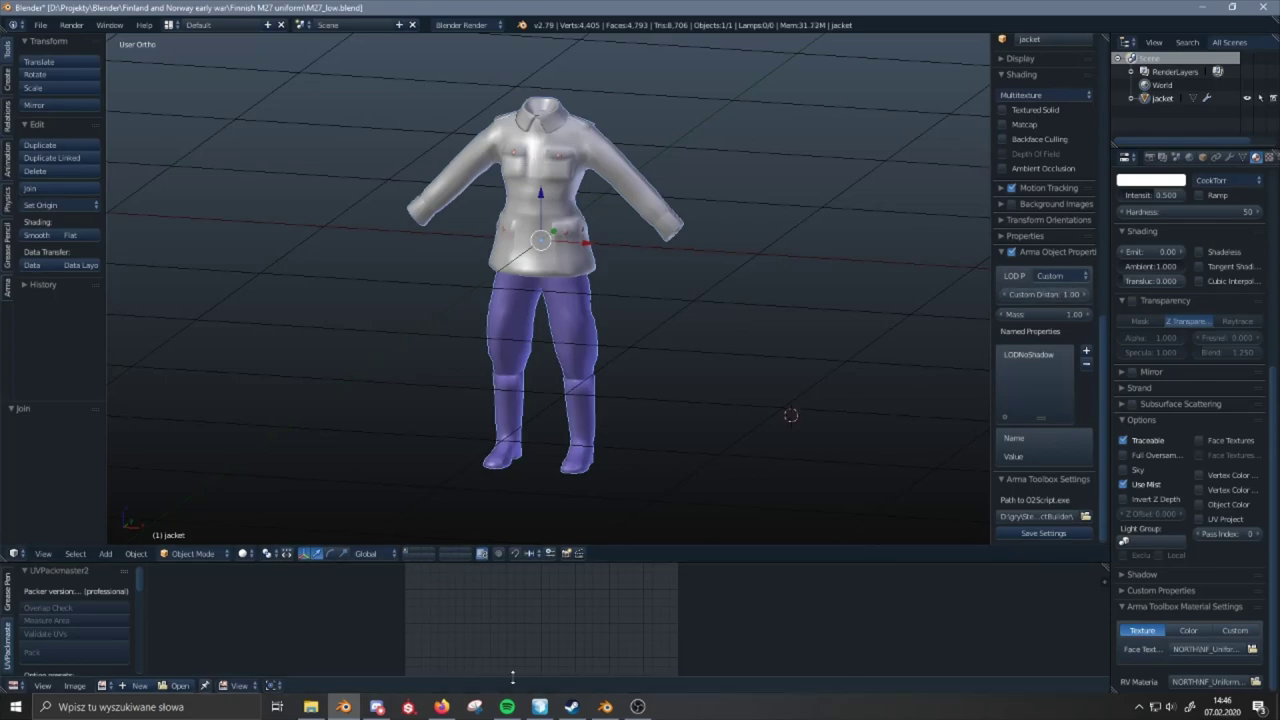
- Switch to Object Builder and change the second LOD's resolution to 2.000
{"action": "left_click", "coordinate": [539, 706]}
{"action": "scroll", "coordinate": [711, 275], "scroll_direction": "up", "scroll_amount": 6}
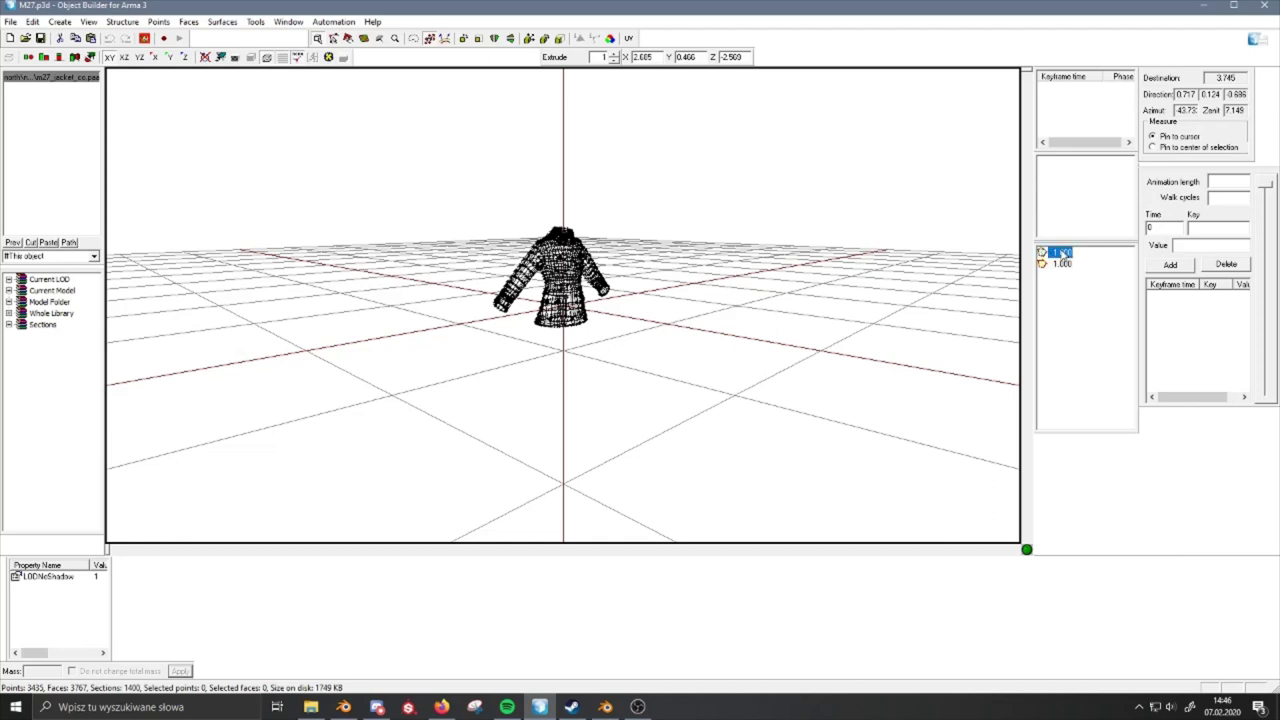
{"action": "left_click", "coordinate": [1062, 263]}
{"action": "right_click", "coordinate": [1066, 263]}
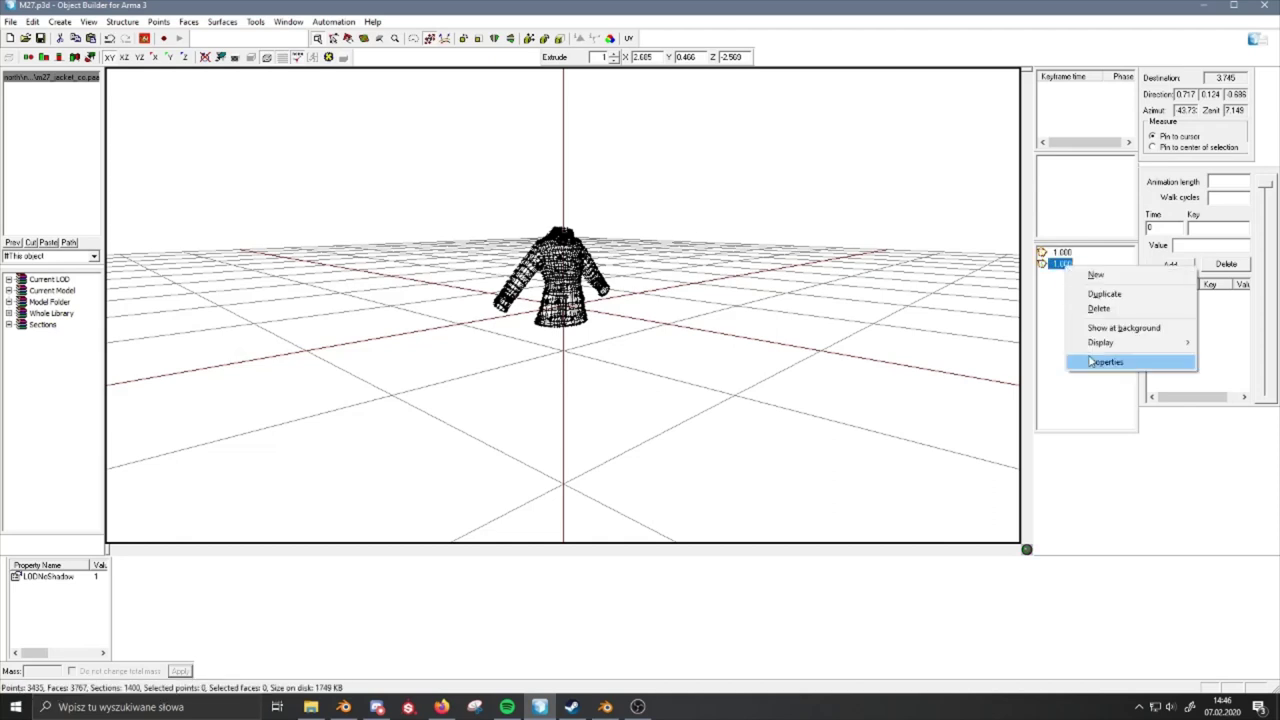
{"action": "left_click", "coordinate": [1091, 358]}
{"action": "key", "text": "Return"}
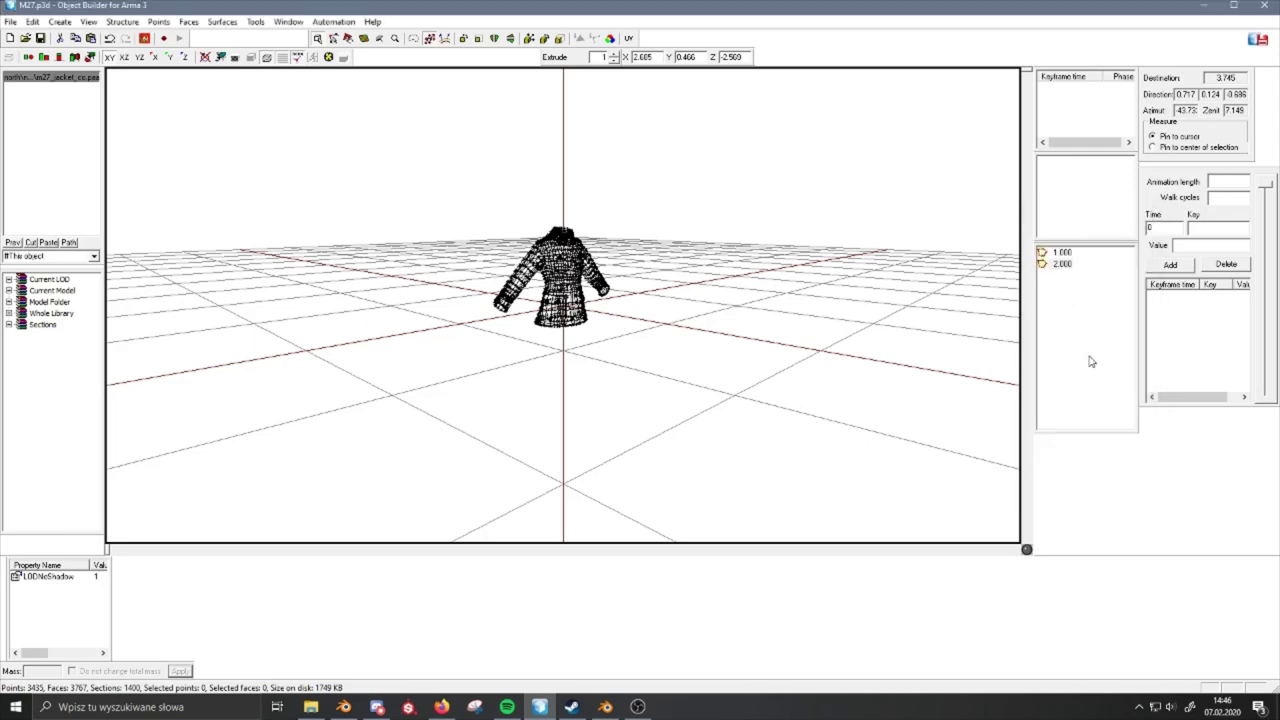
- Display the 2.000 and 1.000 LODs in turn and close Object Builder without saving M27.p3d
{"action": "left_click", "coordinate": [1064, 263]}
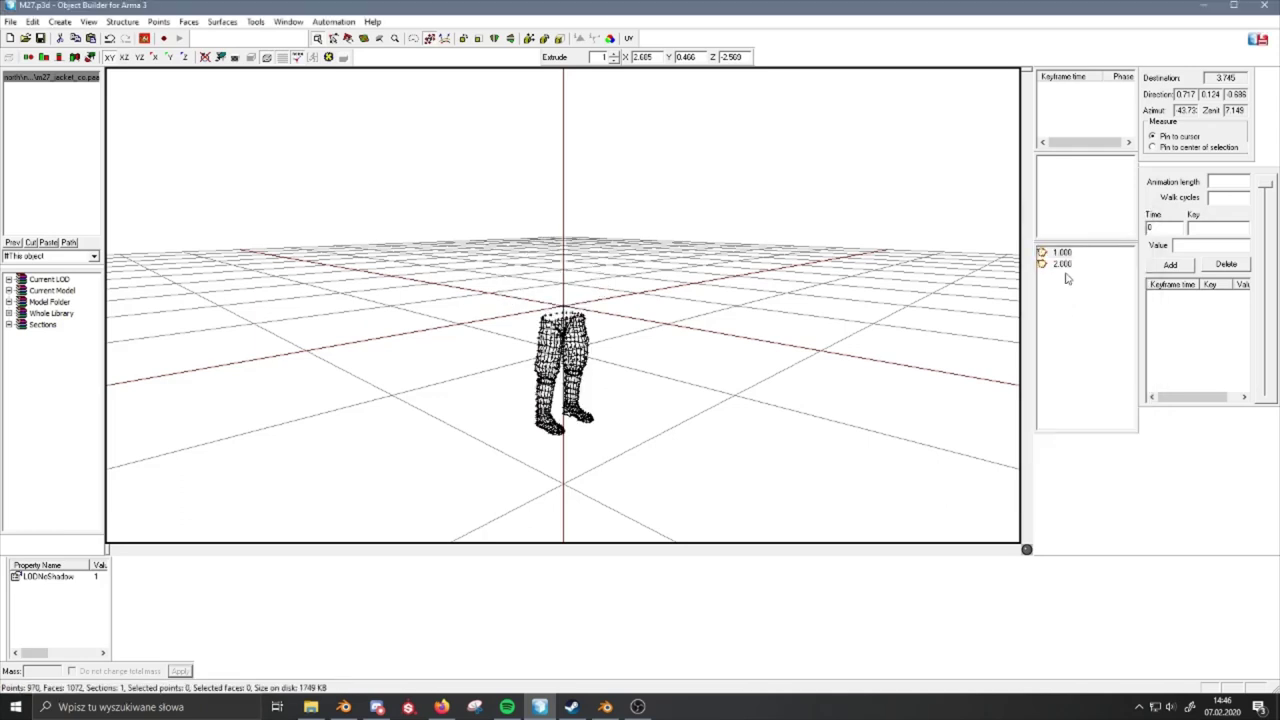
{"action": "left_click", "coordinate": [1062, 253]}
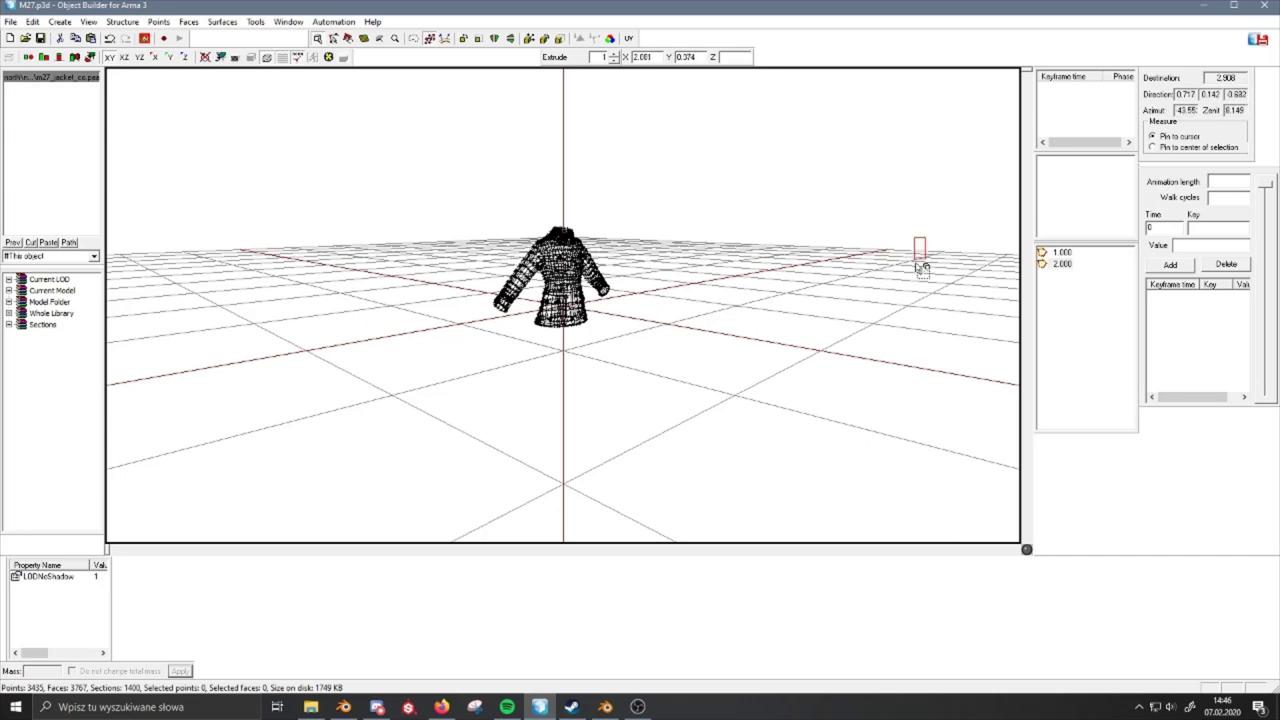
{"action": "left_click", "coordinate": [1265, 6]}
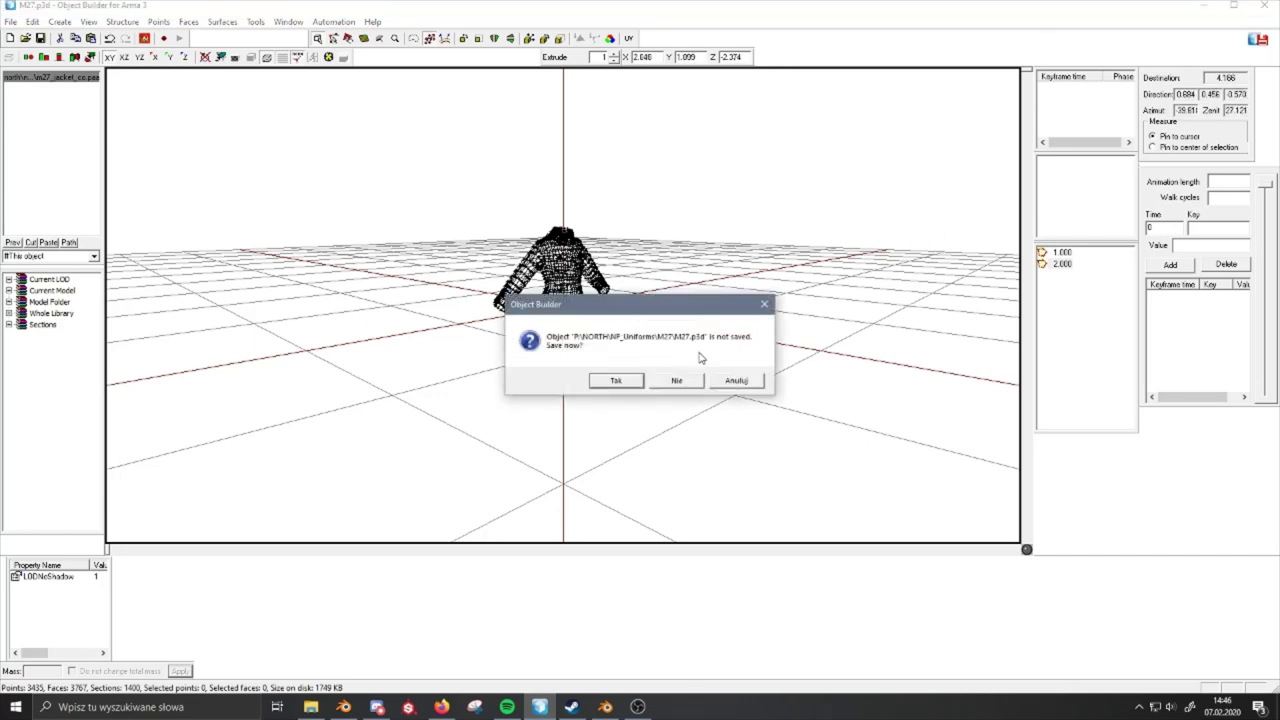
{"action": "left_click", "coordinate": [678, 380]}
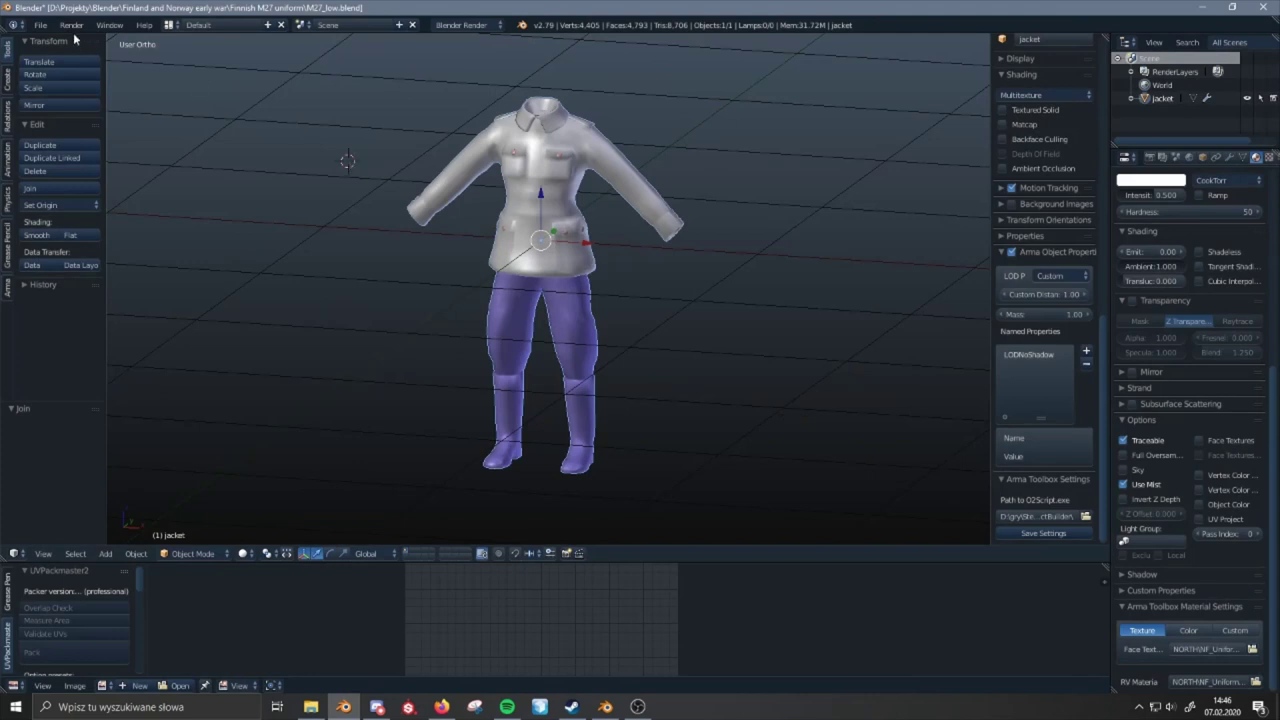
- Export the joined uniform as an Arma 2/3 P3D, overwriting M27.p3d in the M27 folder
{"action": "left_click", "coordinate": [40, 24]}
{"action": "mouse_move", "coordinate": [100, 290]}
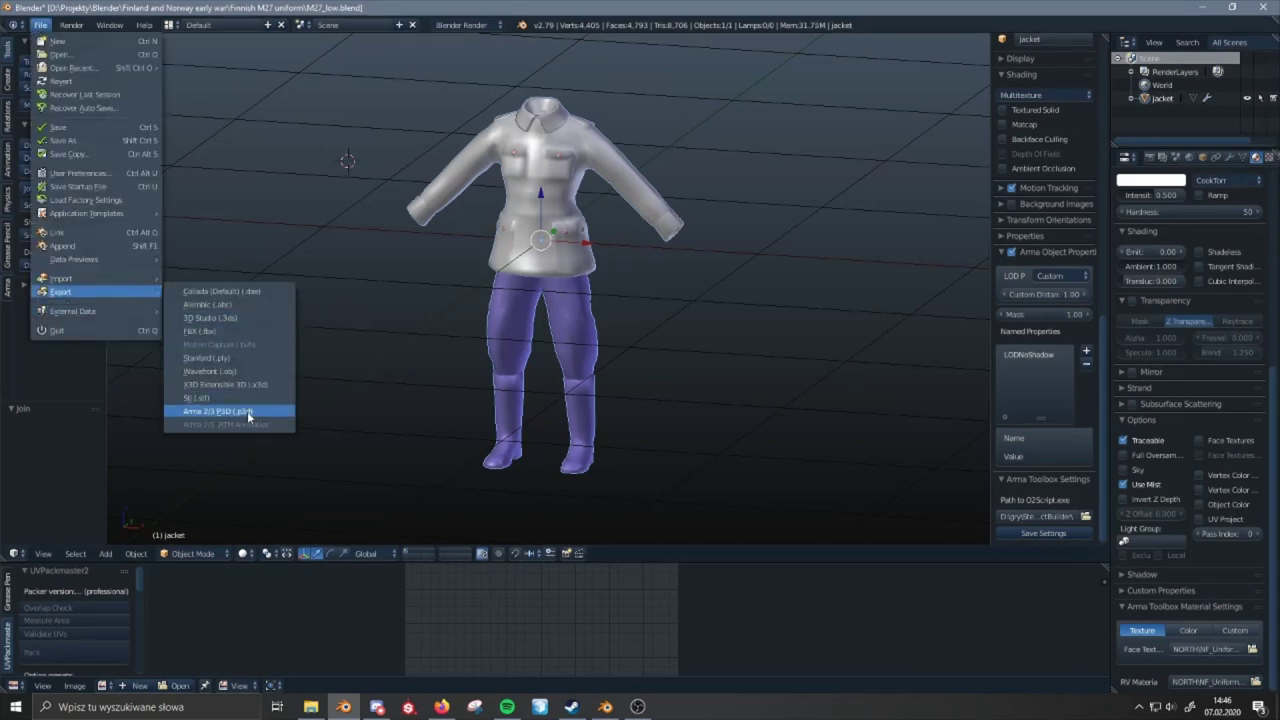
{"action": "left_click", "coordinate": [247, 411]}
{"action": "left_click", "coordinate": [429, 117]}
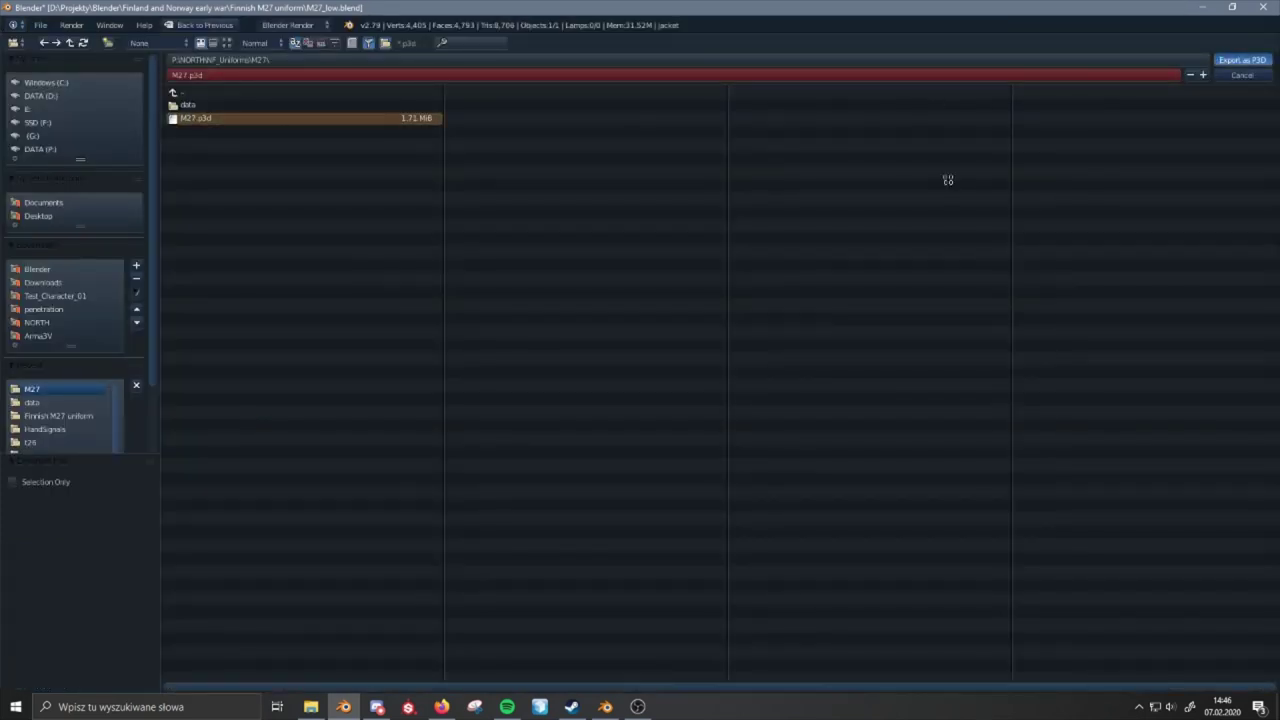
{"action": "key", "text": "Return"}
- Open the re-exported M27.p3d from File Explorer in Object Builder and start the model viewer preview
{"action": "left_click", "coordinate": [311, 706]}
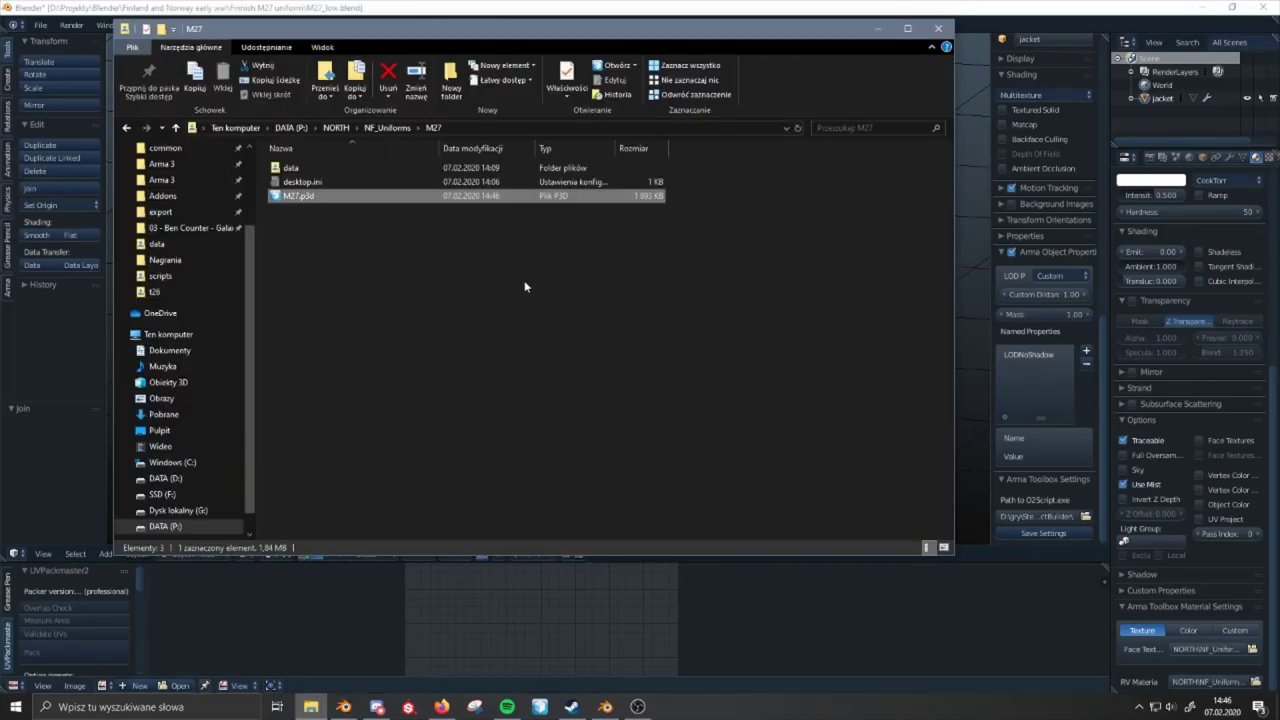
{"action": "double_click", "coordinate": [446, 199]}
{"action": "left_click", "coordinate": [153, 38]}
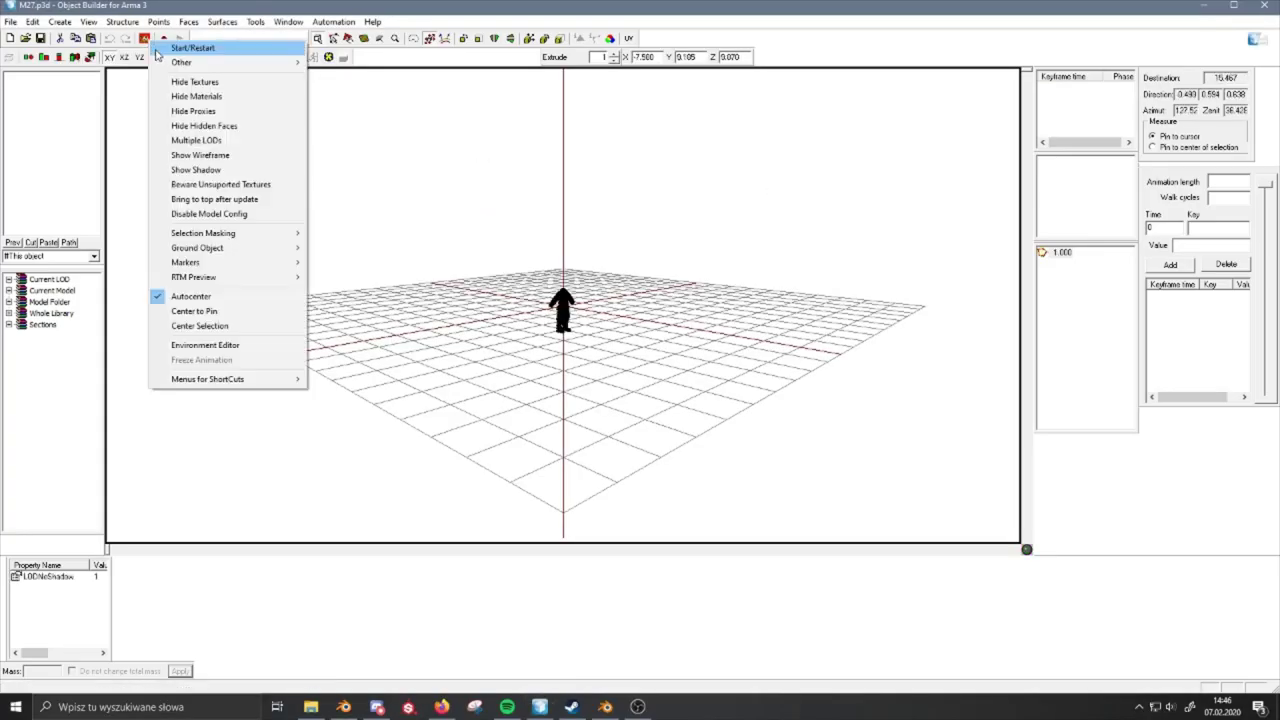
{"action": "left_click", "coordinate": [157, 48]}
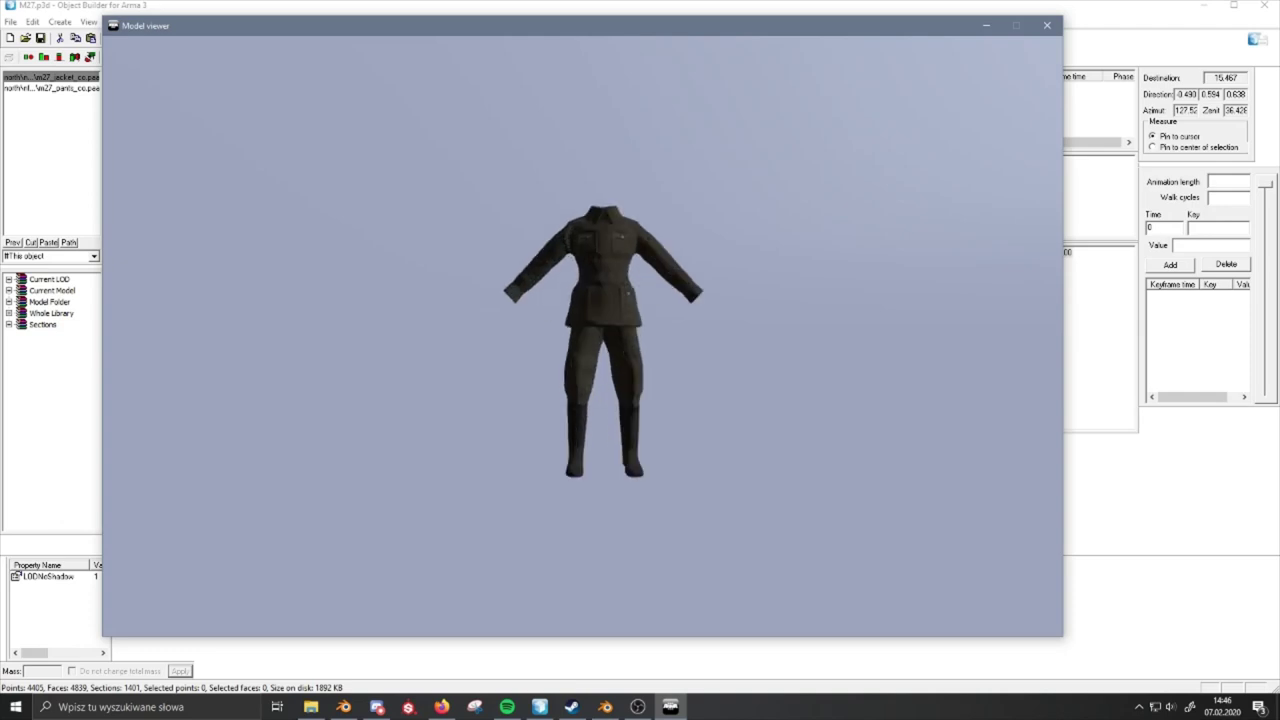
- Examine the jacket's textures, sleeve and buttons up close in the model viewer
{"action": "scroll", "coordinate": [582, 336], "scroll_direction": "up", "scroll_amount": 5}
{"action": "scroll", "coordinate": [582, 336], "scroll_direction": "down", "scroll_amount": 3}
{"action": "scroll", "coordinate": [582, 336], "scroll_direction": "up", "scroll_amount": 2}
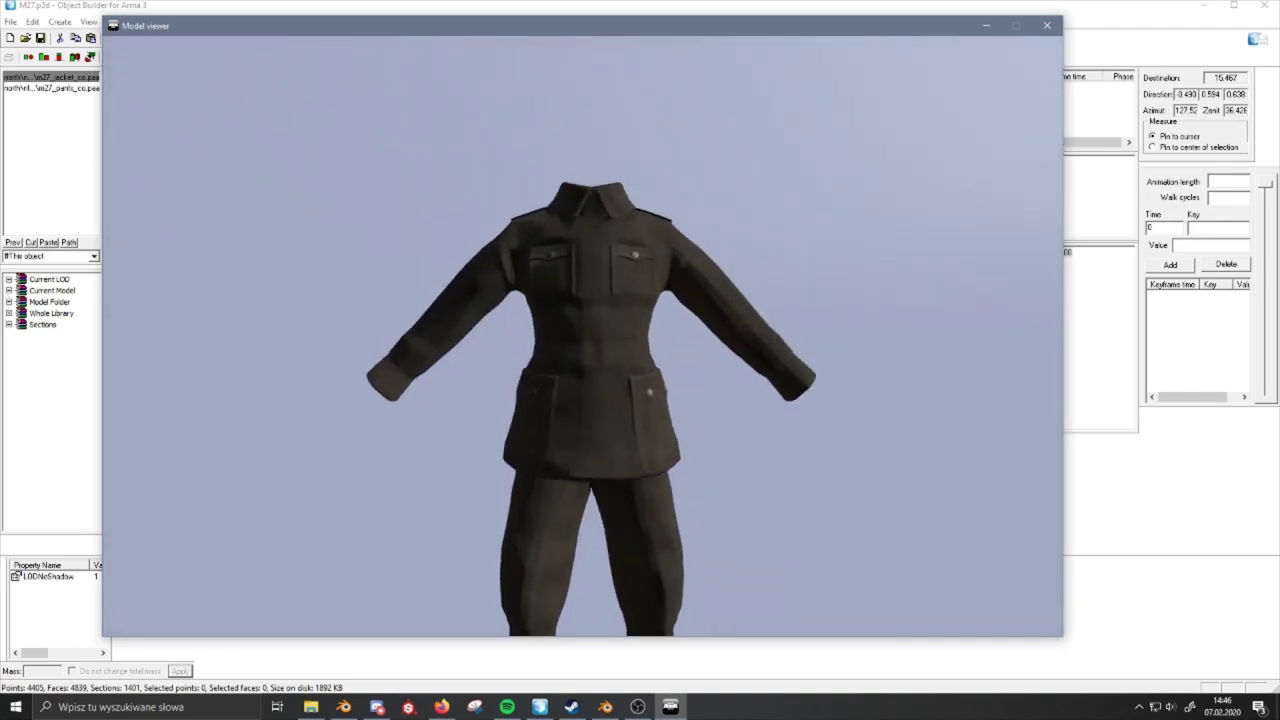
{"action": "scroll", "coordinate": [582, 336], "scroll_direction": "up", "scroll_amount": 3}
{"action": "left_click_drag", "start_coordinate": [582, 336], "coordinate": [770, 260]}
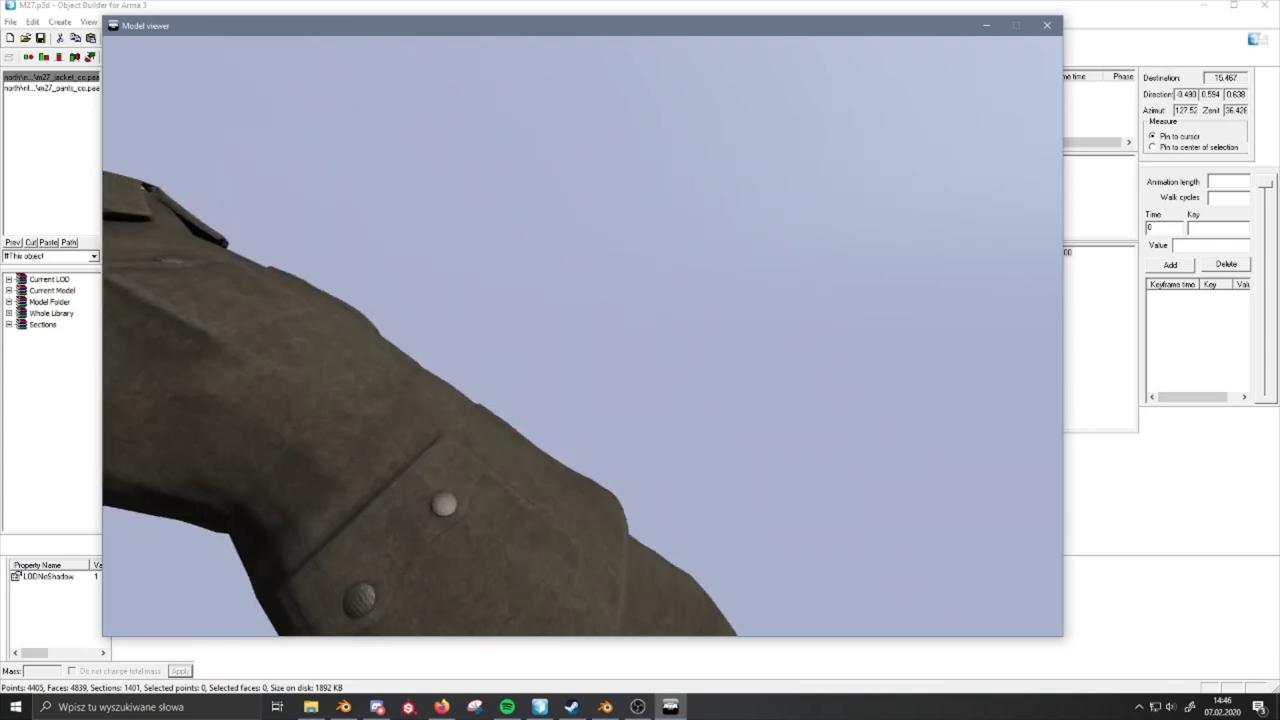
{"action": "left_click_drag", "start_coordinate": [582, 336], "coordinate": [500, 380]}
{"action": "scroll", "coordinate": [582, 336], "scroll_direction": "down", "scroll_amount": 3}
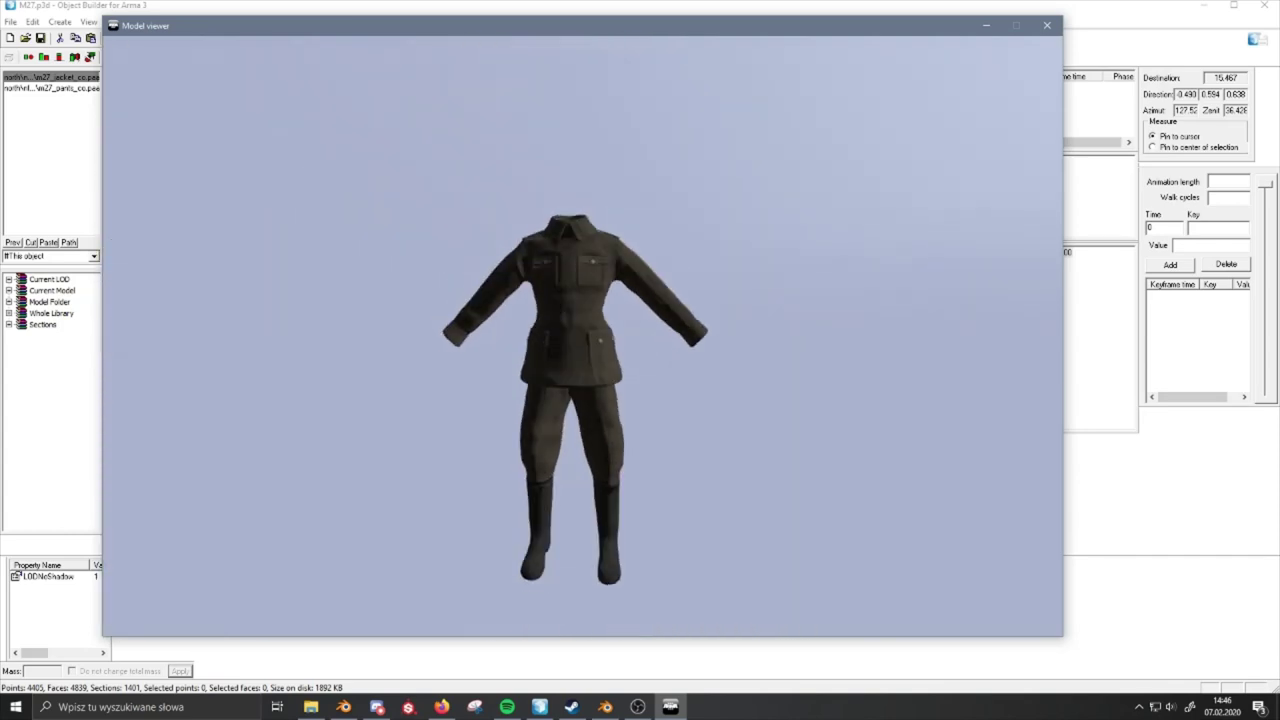
- Examine the uniform's back, the trousers and the boots up close in the model viewer
{"action": "scroll", "coordinate": [582, 336], "scroll_direction": "up", "scroll_amount": 5}
{"action": "left_click_drag", "start_coordinate": [582, 336], "coordinate": [582, 50]}
{"action": "scroll", "coordinate": [582, 336], "scroll_direction": "down", "scroll_amount": 3}
{"action": "scroll", "coordinate": [582, 336], "scroll_direction": "down", "scroll_amount": 4}
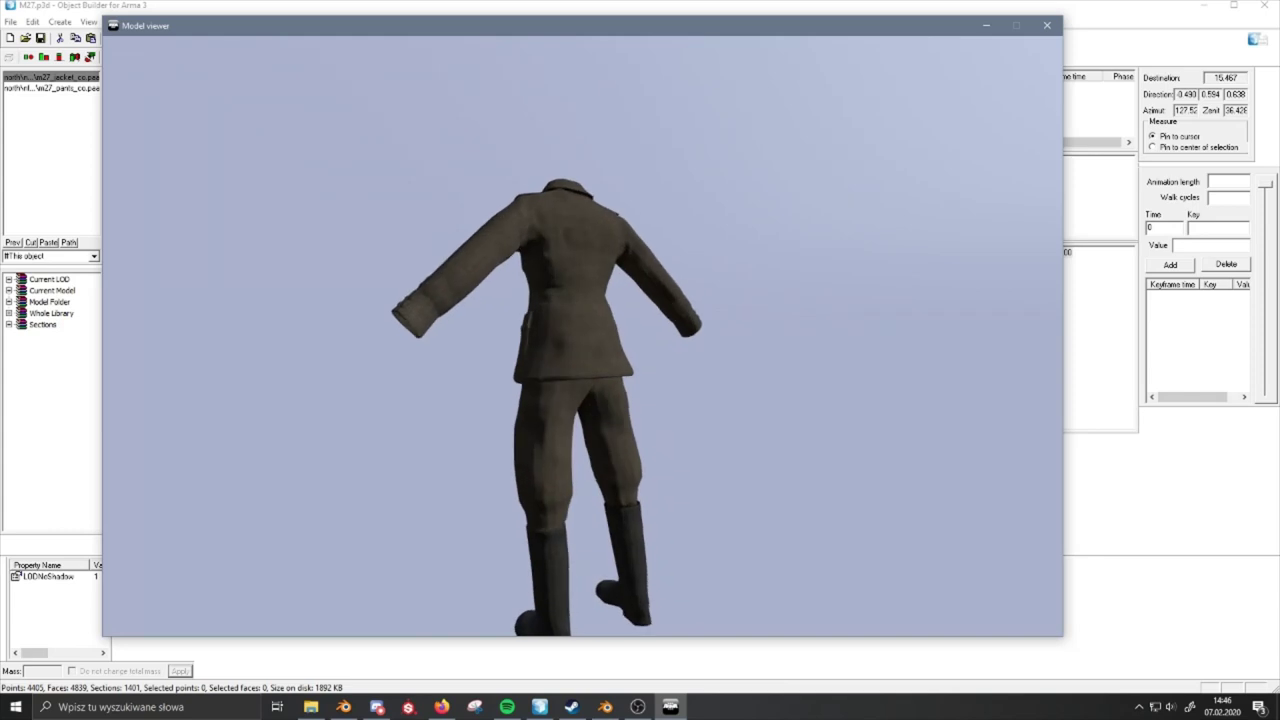
{"action": "left_click_drag", "start_coordinate": [582, 420], "coordinate": [582, 200]}
{"action": "scroll", "coordinate": [582, 336], "scroll_direction": "up", "scroll_amount": 5}
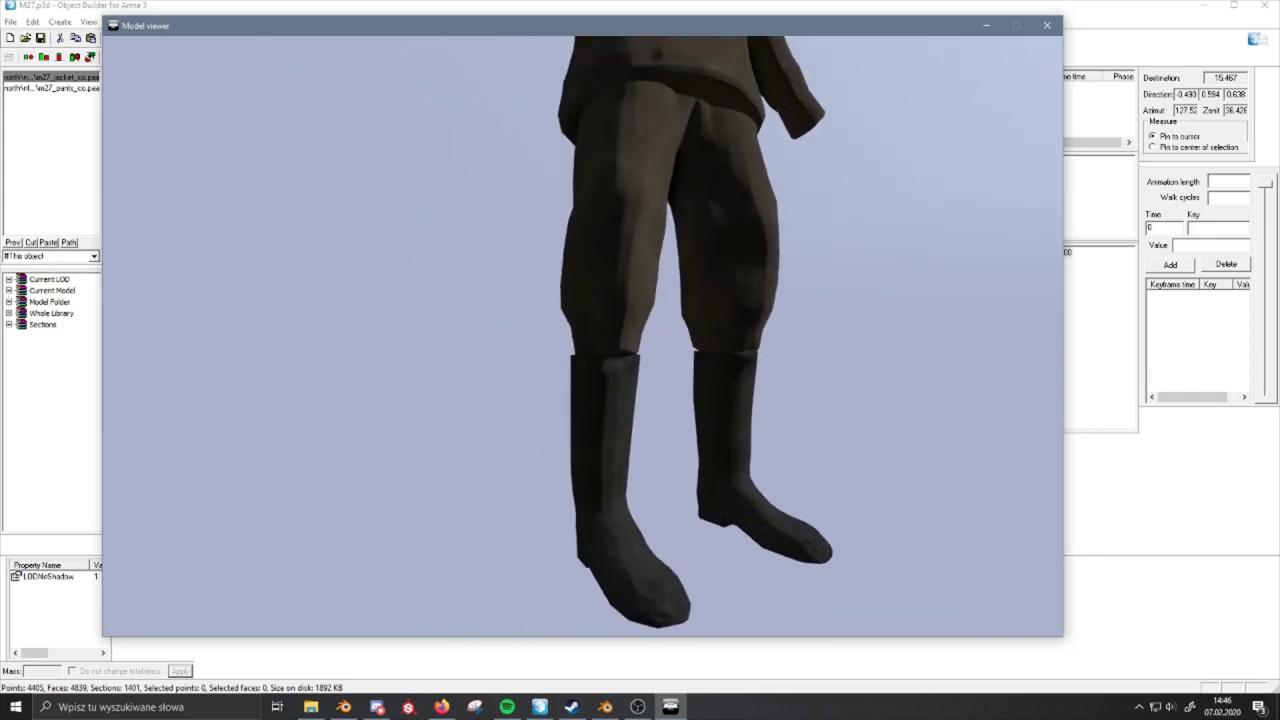
{"action": "scroll", "coordinate": [582, 336], "scroll_direction": "up", "scroll_amount": 2}
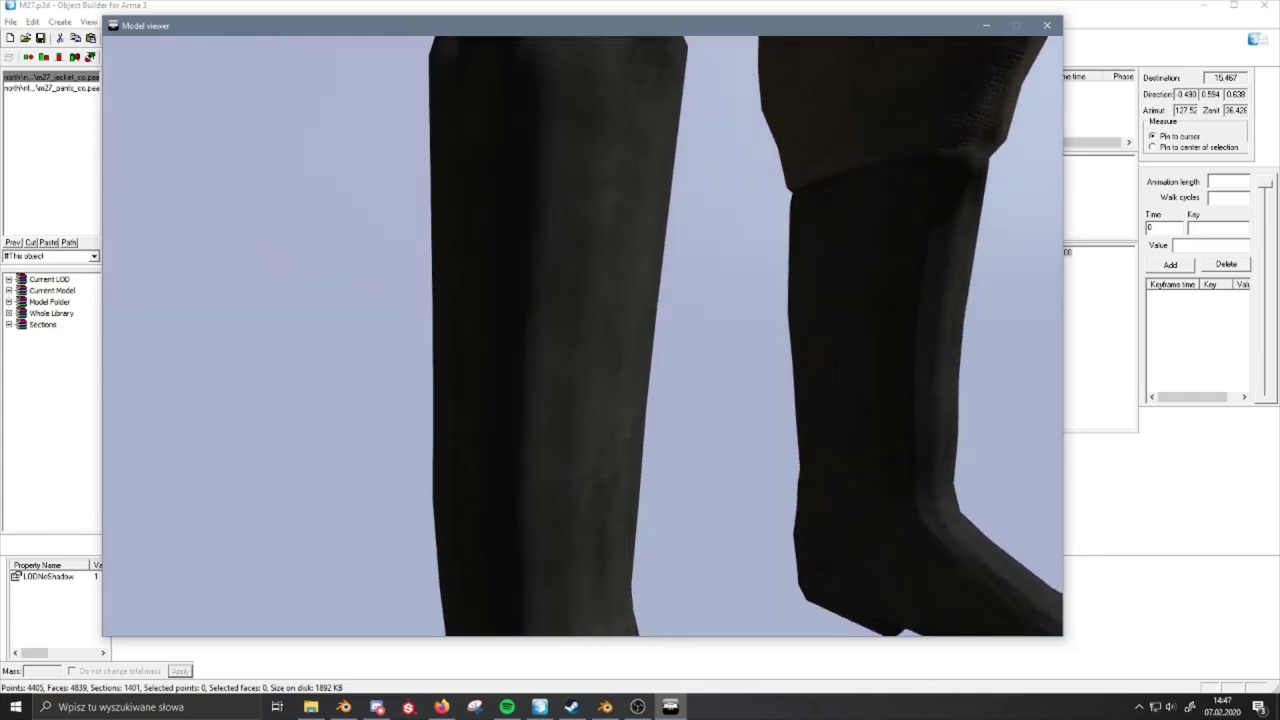
- Examine the whole uniform from different distances and angles in the model viewer, and close the preview
{"action": "mouse_move", "coordinate": [582, 120]}
{"action": "left_mouse_down"}
{"action": "mouse_move", "coordinate": [582, 600]}
{"action": "mouse_move", "coordinate": [582, 100]}
{"action": "left_mouse_up"}
{"action": "scroll", "coordinate": [582, 336], "scroll_direction": "down", "scroll_amount": 4}
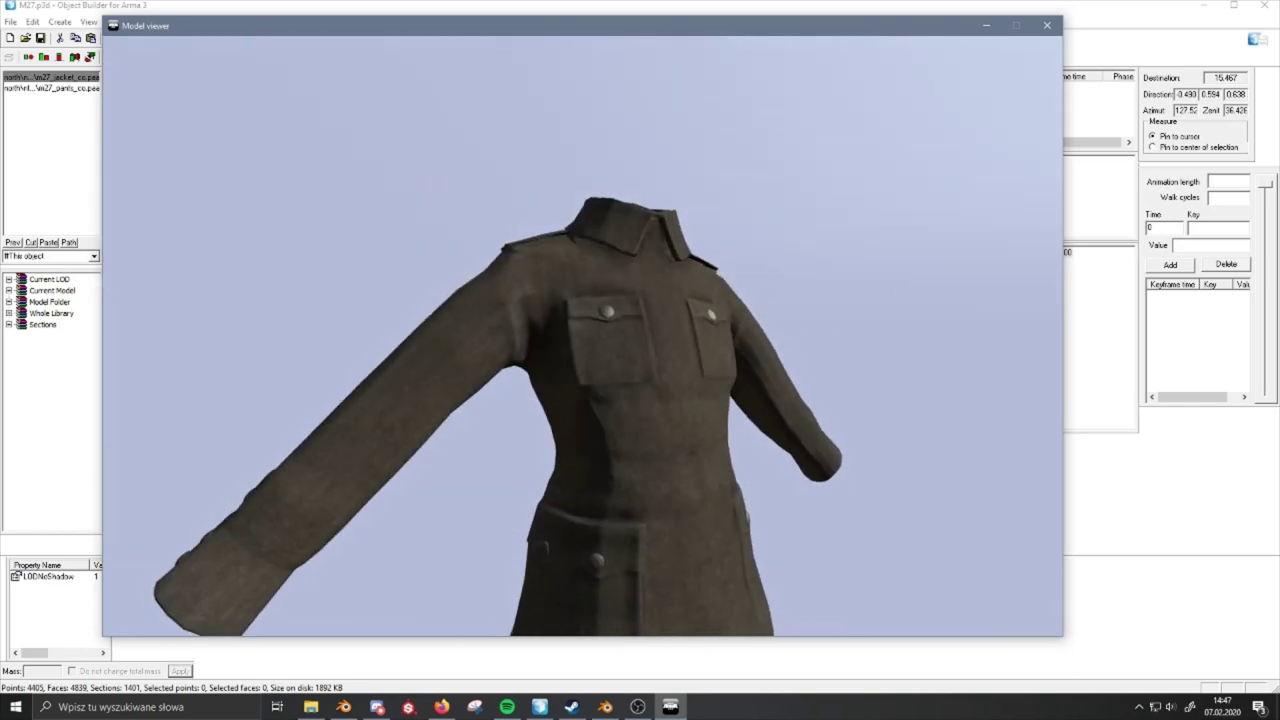
{"action": "scroll", "coordinate": [582, 336], "scroll_direction": "down", "scroll_amount": 3}
{"action": "scroll", "coordinate": [582, 336], "scroll_direction": "up", "scroll_amount": 5}
{"action": "left_click_drag", "start_coordinate": [582, 336], "coordinate": [670, 336]}
{"action": "scroll", "coordinate": [582, 336], "scroll_direction": "down", "scroll_amount": 3}
{"action": "scroll", "coordinate": [582, 336], "scroll_direction": "down", "scroll_amount": 2}
{"action": "left_click_drag", "start_coordinate": [582, 120], "coordinate": [582, 600]}
{"action": "scroll", "coordinate": [582, 336], "scroll_direction": "up", "scroll_amount": 1}
{"action": "mouse_move", "coordinate": [582, 336]}
{"action": "left_mouse_down"}
{"action": "mouse_move", "coordinate": [700, 336]}
{"action": "mouse_move", "coordinate": [595, 336]}
{"action": "left_mouse_up"}
{"action": "key", "text": "Escape"}
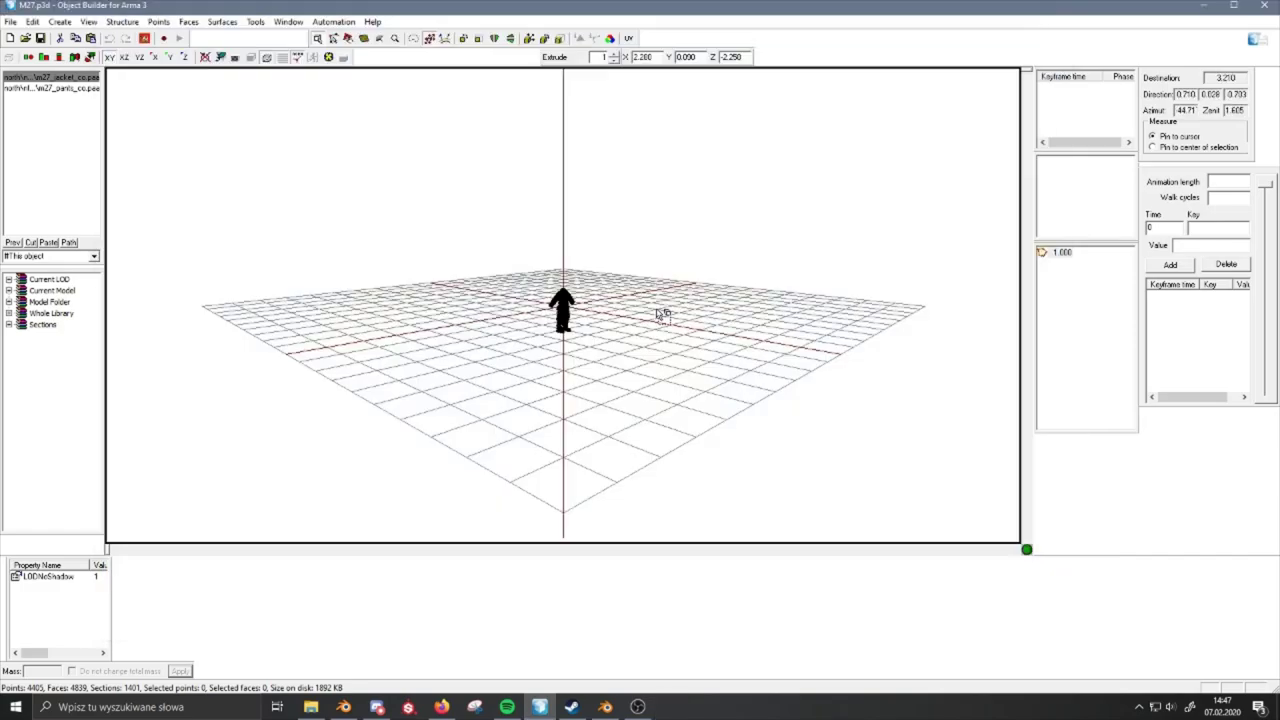
- Switch to Blender and examine the joined uniform's mesh up close in and out of Edit Mode
{"action": "left_click", "coordinate": [349, 711]}
{"action": "left_click", "coordinate": [347, 709]}
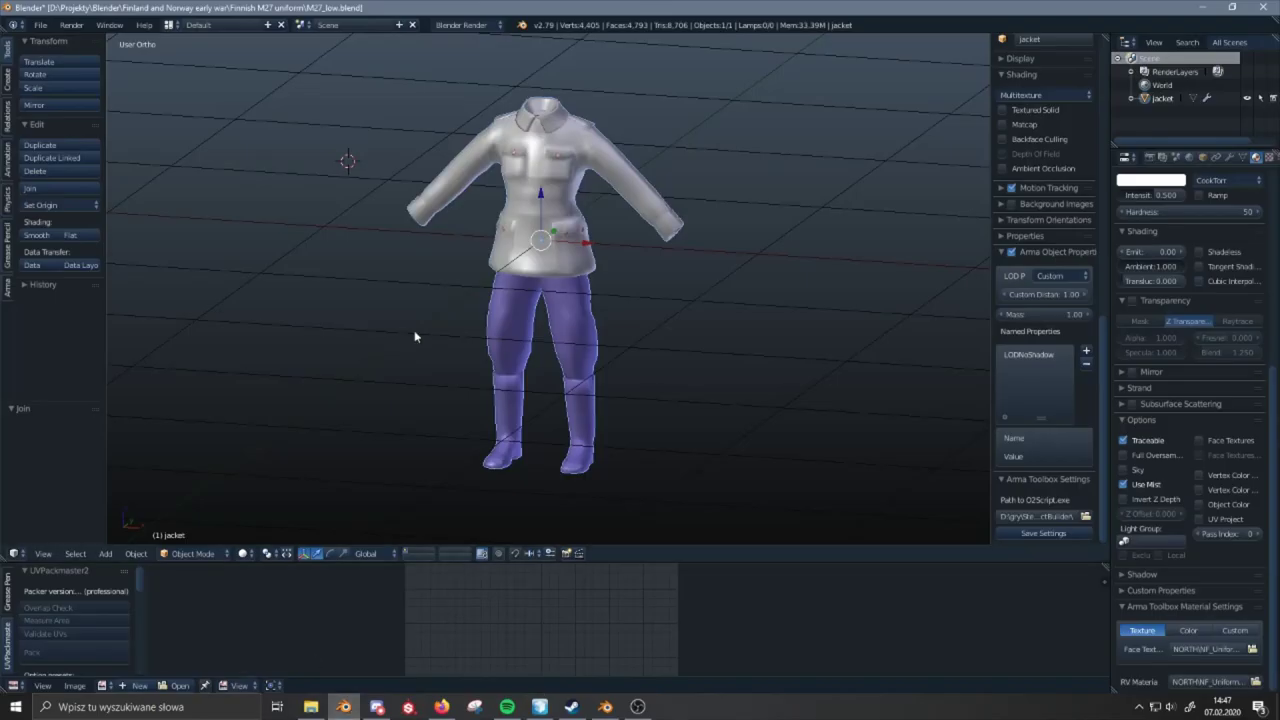
{"action": "key", "text": "Tab"}
{"action": "middle_click_drag", "start_coordinate": [535, 228], "coordinate": [674, 248]}
{"action": "scroll", "coordinate": [594, 262], "scroll_direction": "up", "scroll_amount": 6}
{"action": "key", "text": "Tab"}
{"action": "scroll", "coordinate": [675, 244], "scroll_direction": "down", "scroll_amount": 4}
- Remove doubles from all vertices of the joined uniform mesh and return to Object Mode
{"action": "key", "text": "Tab"}
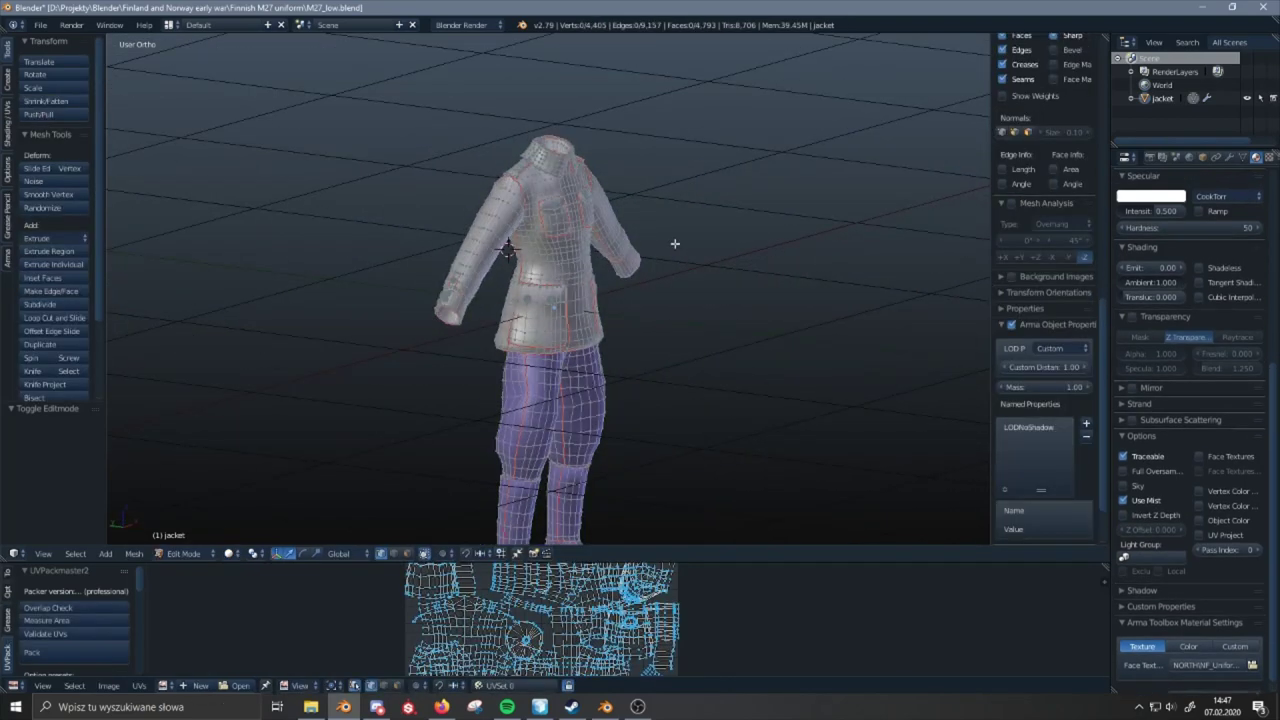
{"action": "key", "text": "a"}
{"action": "key", "text": "alt+m"}
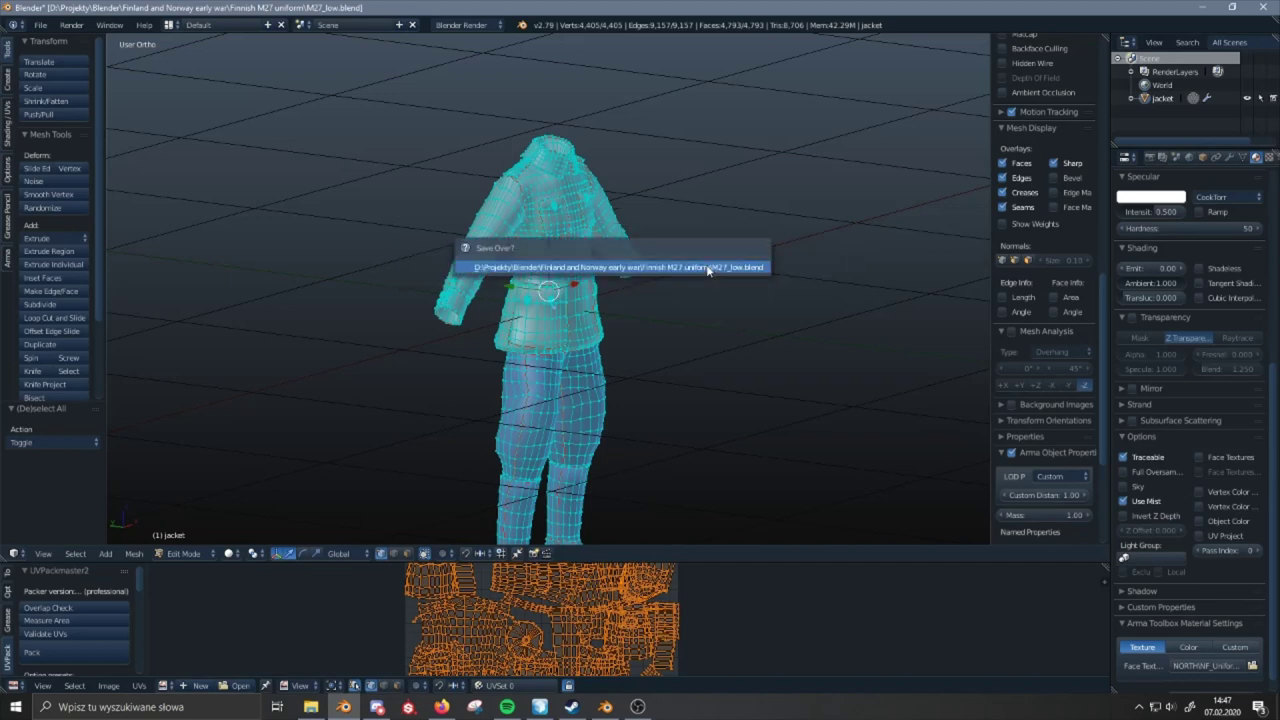
{"action": "key", "text": "w"}
{"action": "key", "text": "w"}
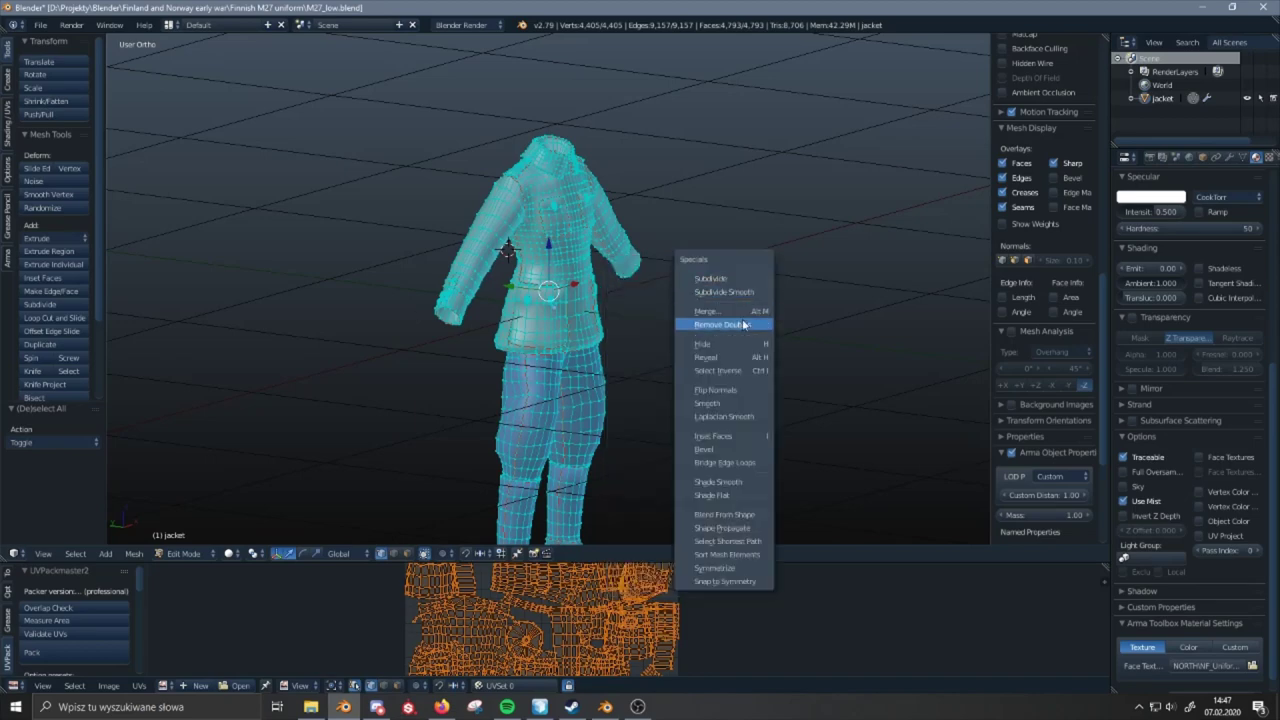
{"action": "left_click", "coordinate": [745, 325]}
{"action": "middle_click_drag", "start_coordinate": [738, 369], "coordinate": [630, 318], "text": "shift"}
{"action": "key", "text": "Tab"}
- Open m27_pants_CO.paa from the M27 data folder in Texture Viewer, examine the pants texture, and return to Blender
{"action": "left_click", "coordinate": [312, 706]}
{"action": "key", "text": "alt+Tab"}
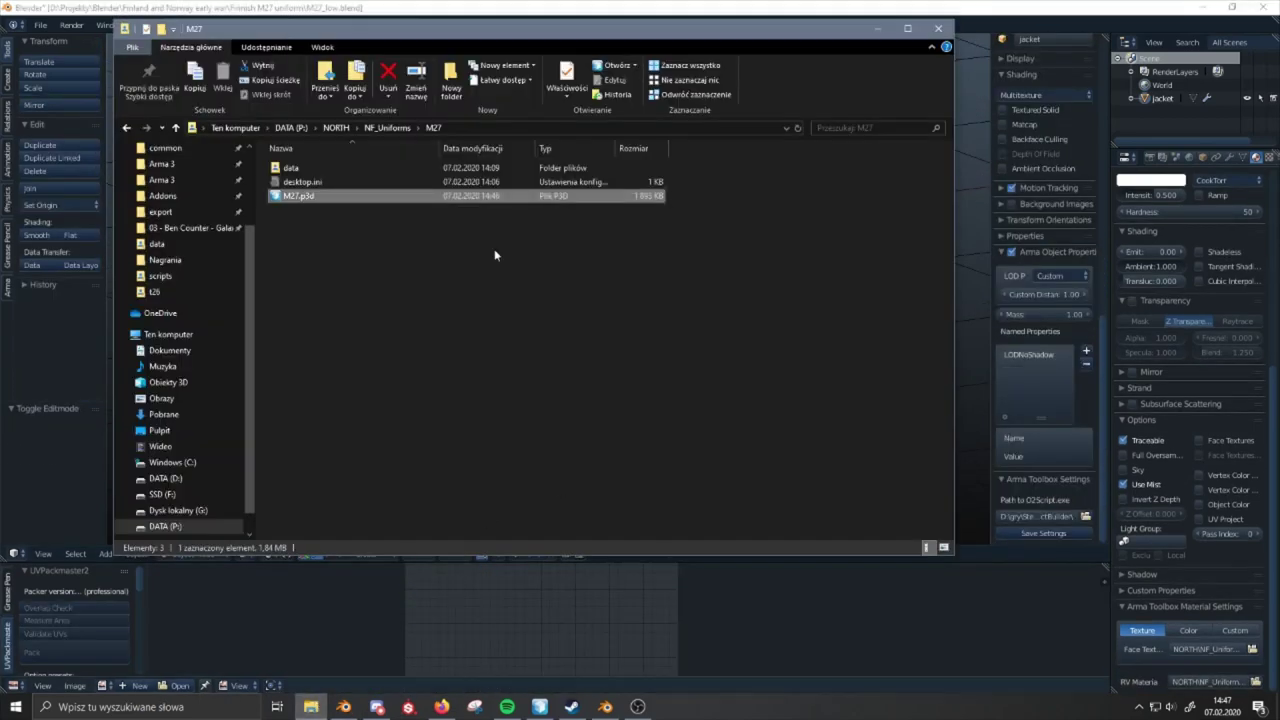
{"action": "double_click", "coordinate": [385, 169]}
{"action": "left_click", "coordinate": [374, 211]}
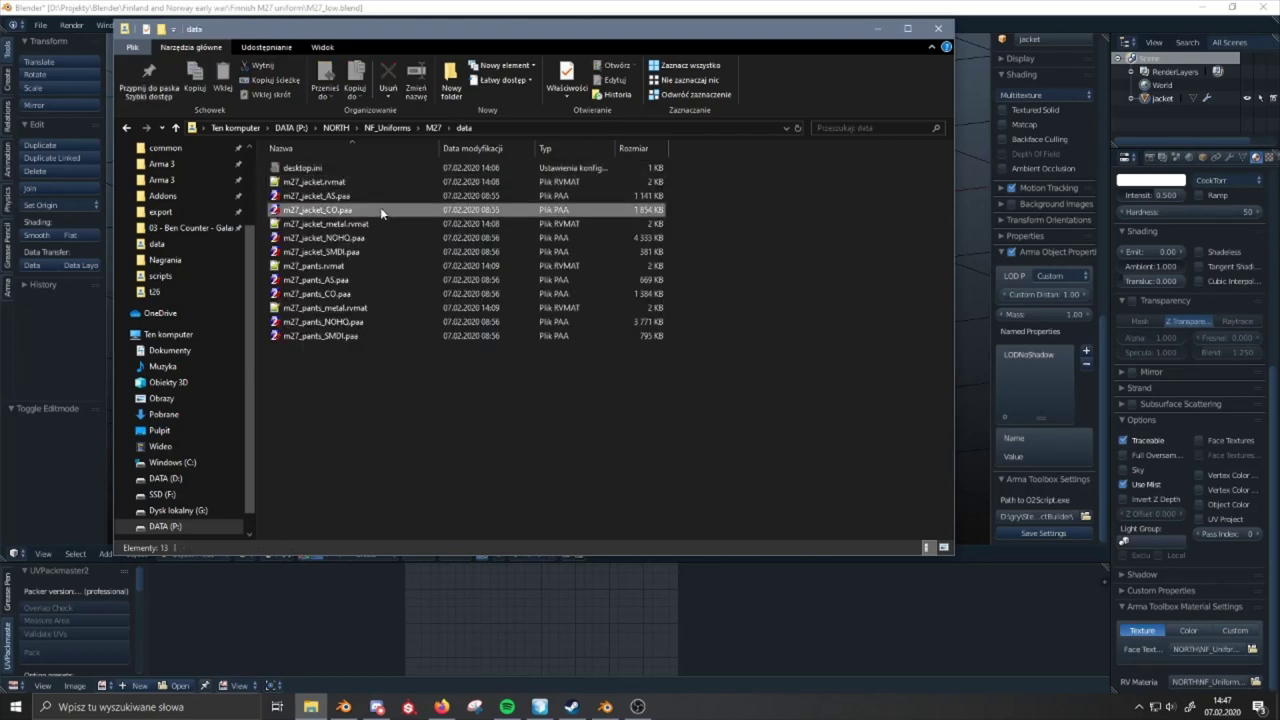
{"action": "left_click", "coordinate": [364, 297]}
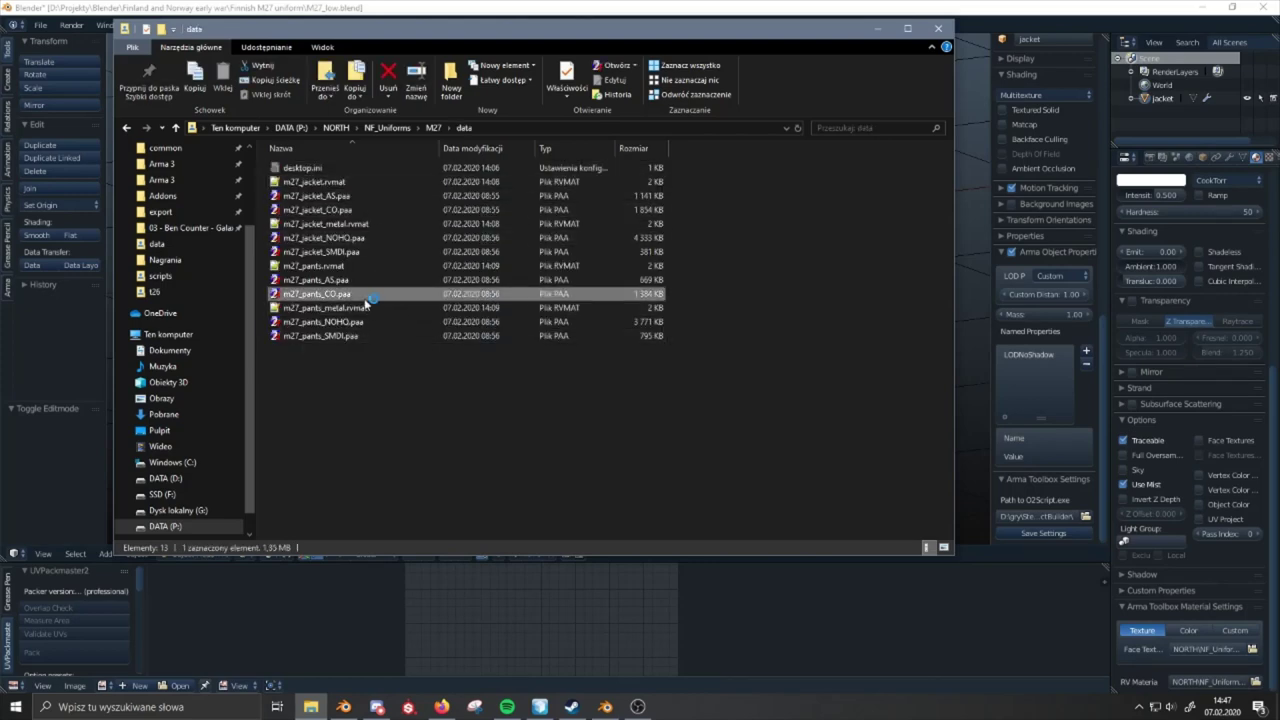
{"action": "scroll", "coordinate": [670, 232], "scroll_direction": "down", "scroll_amount": 3}
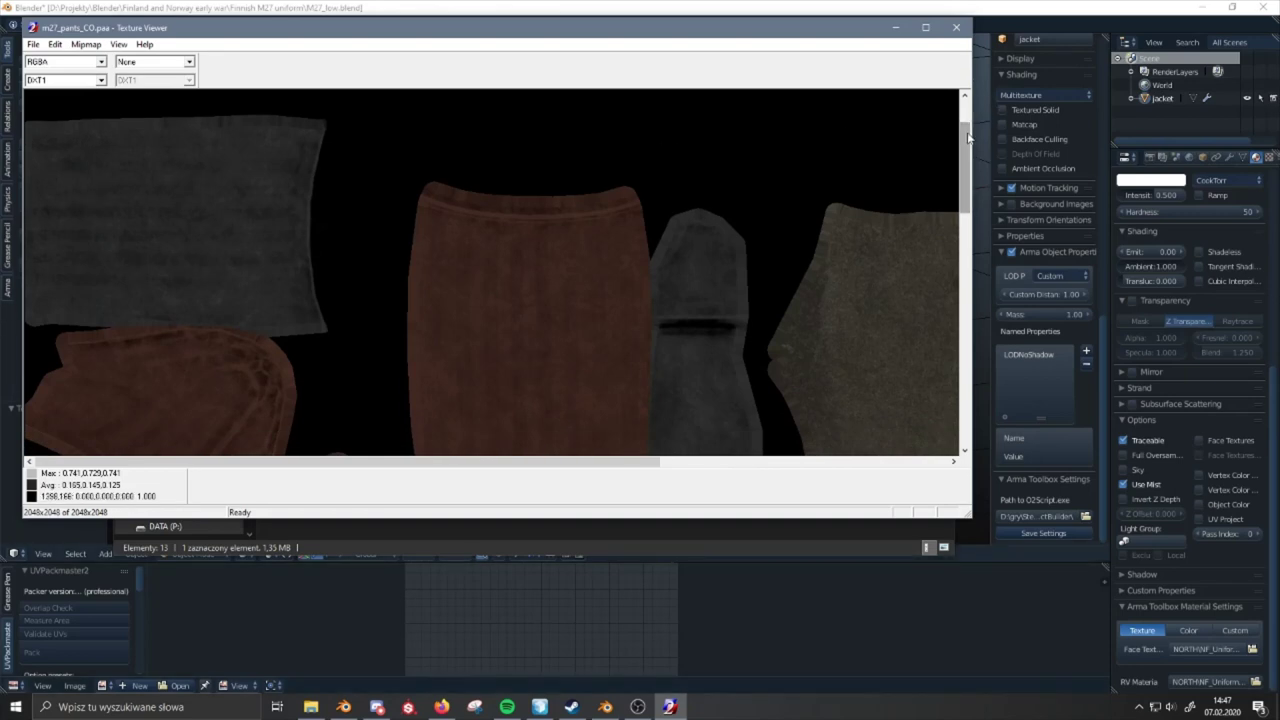
{"action": "left_click_drag", "start_coordinate": [968, 137], "coordinate": [968, 300]}
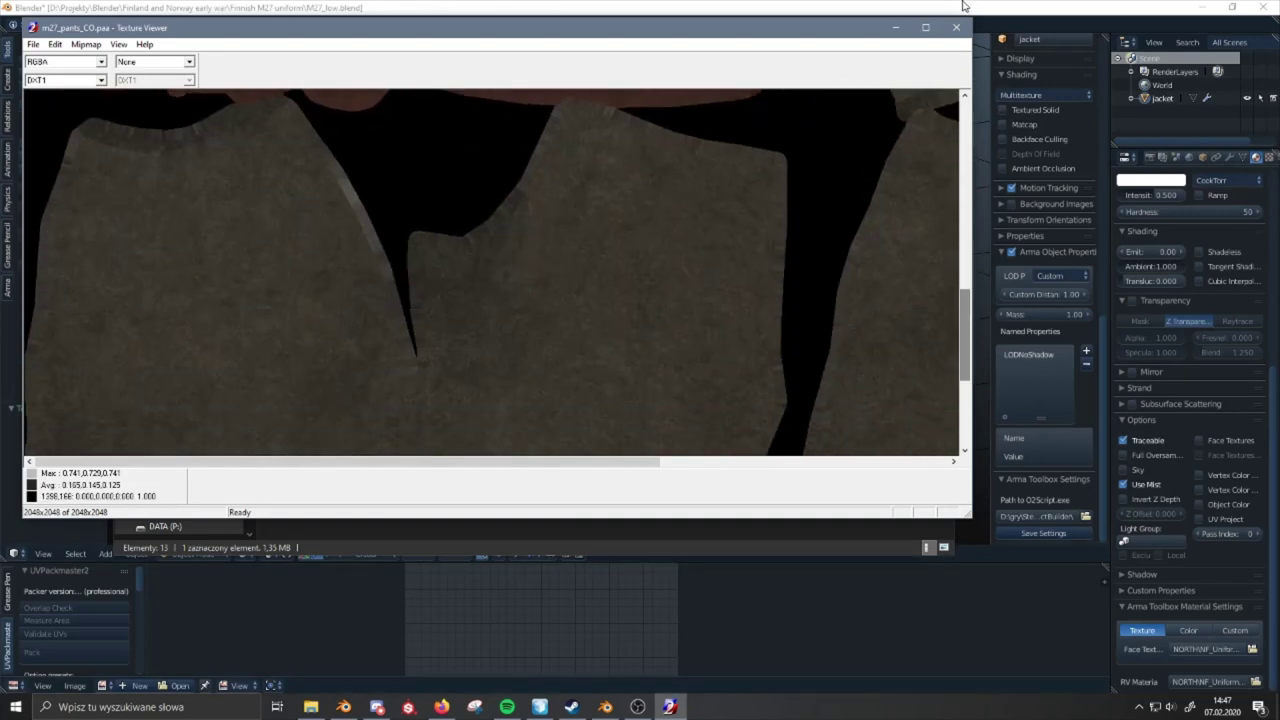
{"action": "left_click", "coordinate": [956, 27]}
{"action": "left_click", "coordinate": [879, 29]}
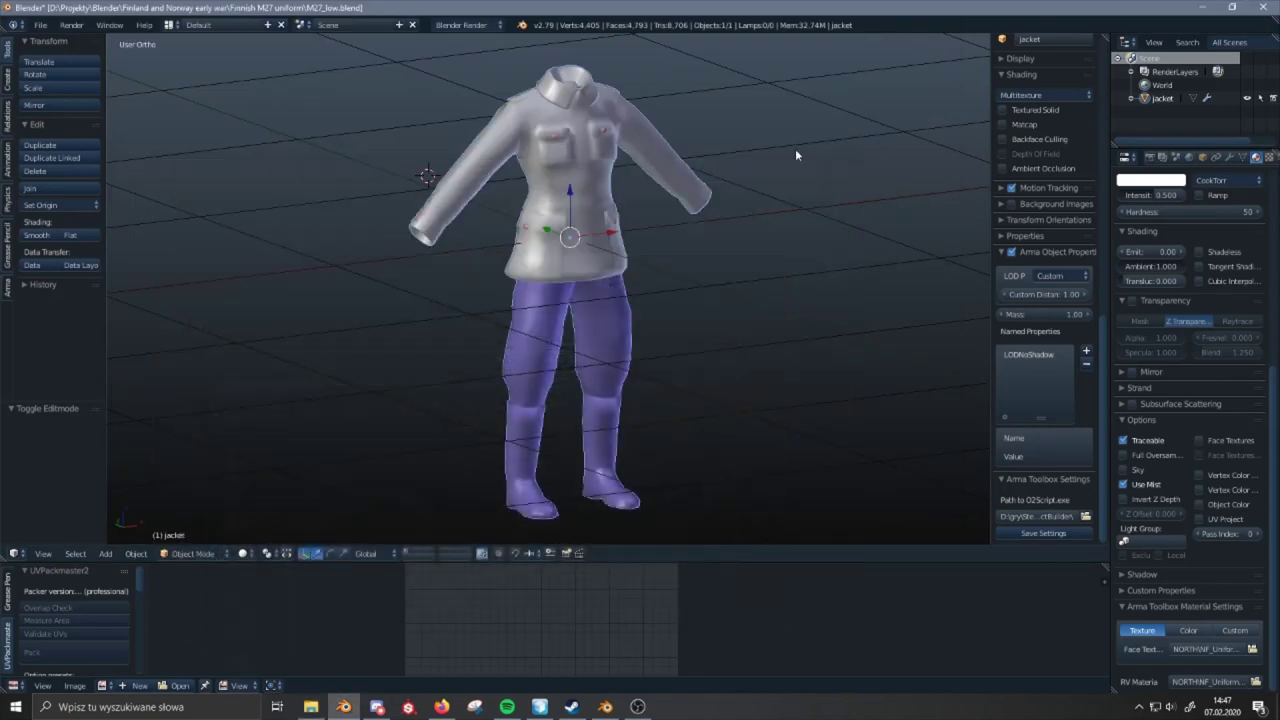
- Save the uniform's Blender file, M27_low.blend
{"action": "middle_click_drag", "start_coordinate": [793, 197], "coordinate": [687, 245]}
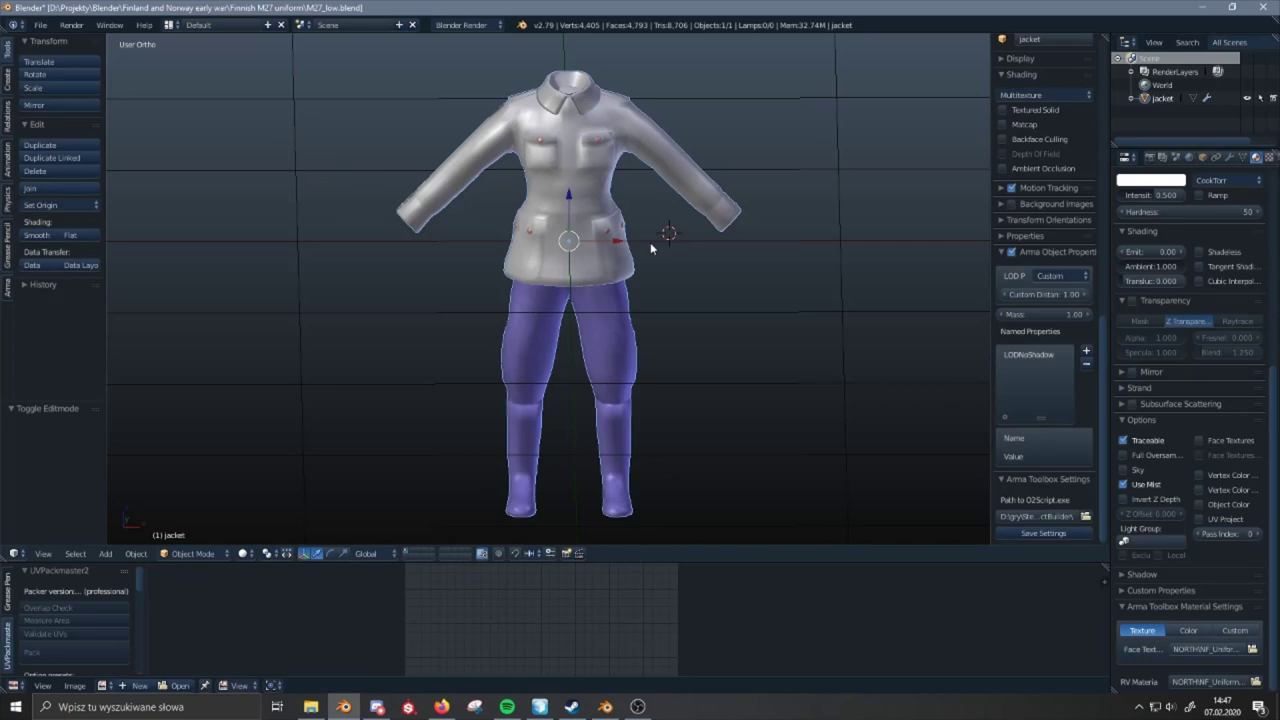
{"action": "middle_click_drag", "start_coordinate": [650, 248], "coordinate": [685, 231]}
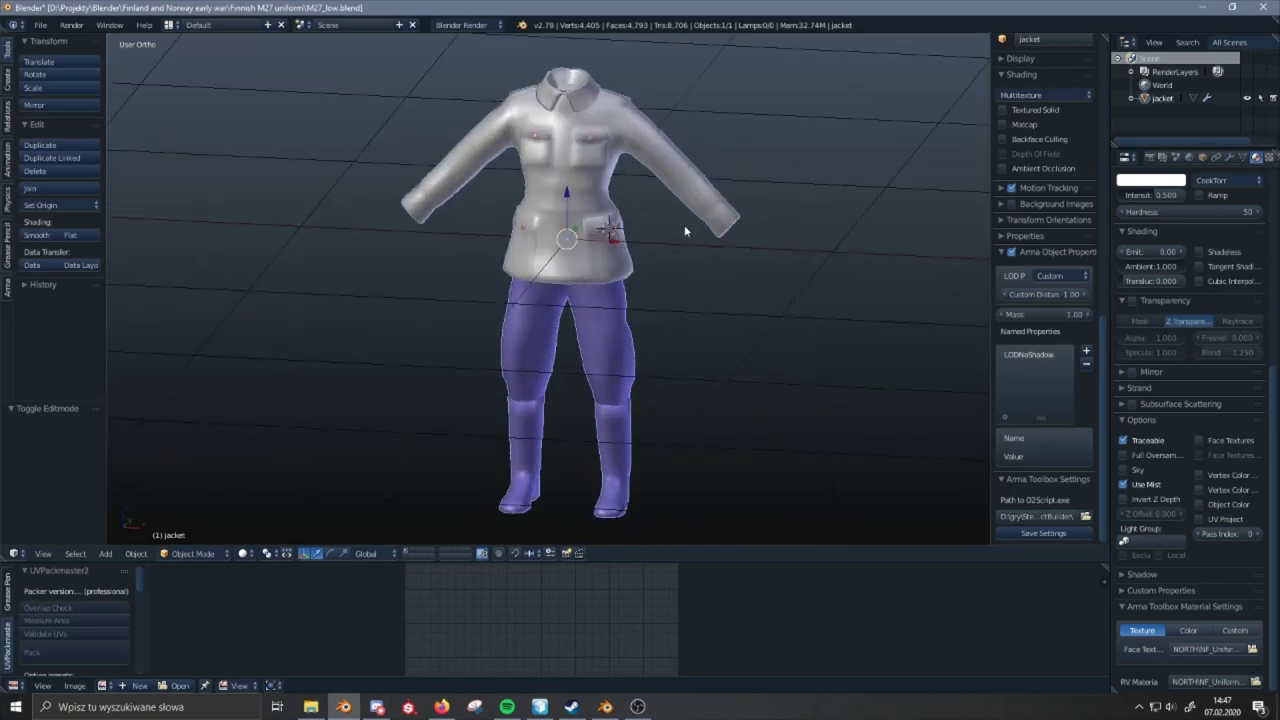
{"action": "middle_click_drag", "start_coordinate": [525, 188], "coordinate": [593, 200]}
{"action": "key", "text": "a"}
{"action": "key", "text": "a"}
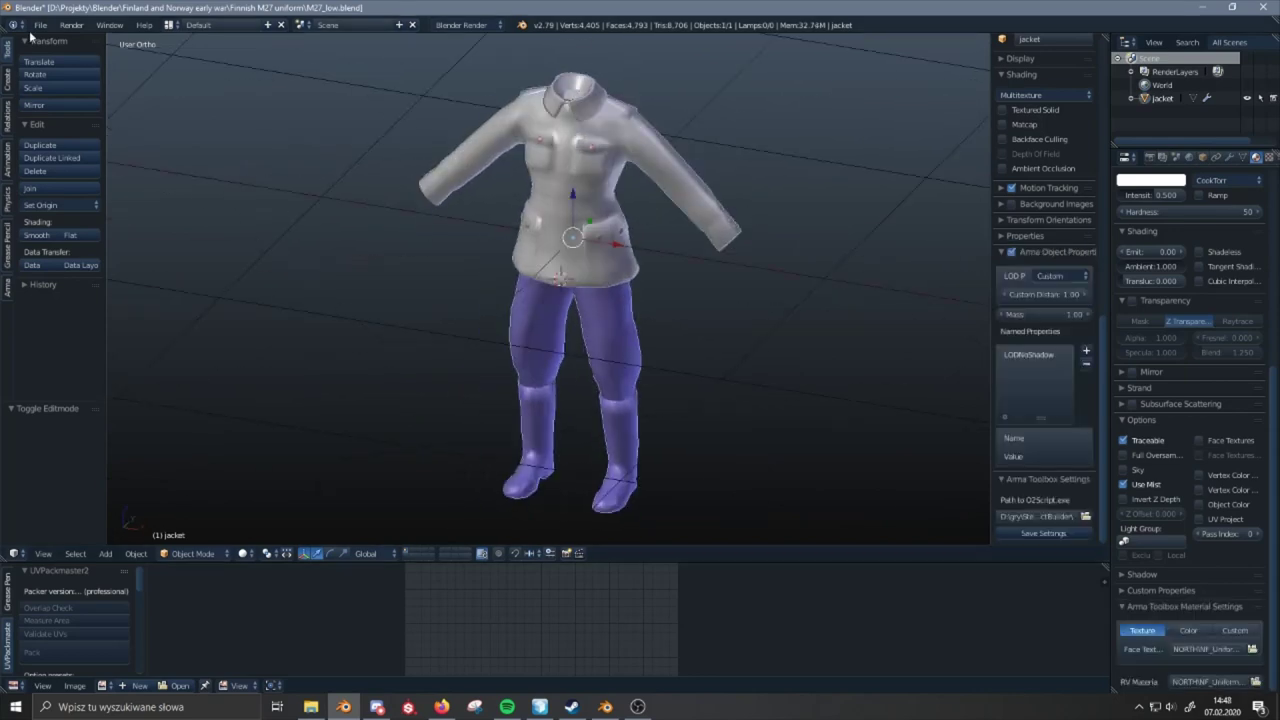
{"action": "left_click", "coordinate": [40, 24]}
{"action": "left_click", "coordinate": [55, 128]}
{"action": "middle_click_drag", "start_coordinate": [700, 140], "coordinate": [649, 133]}
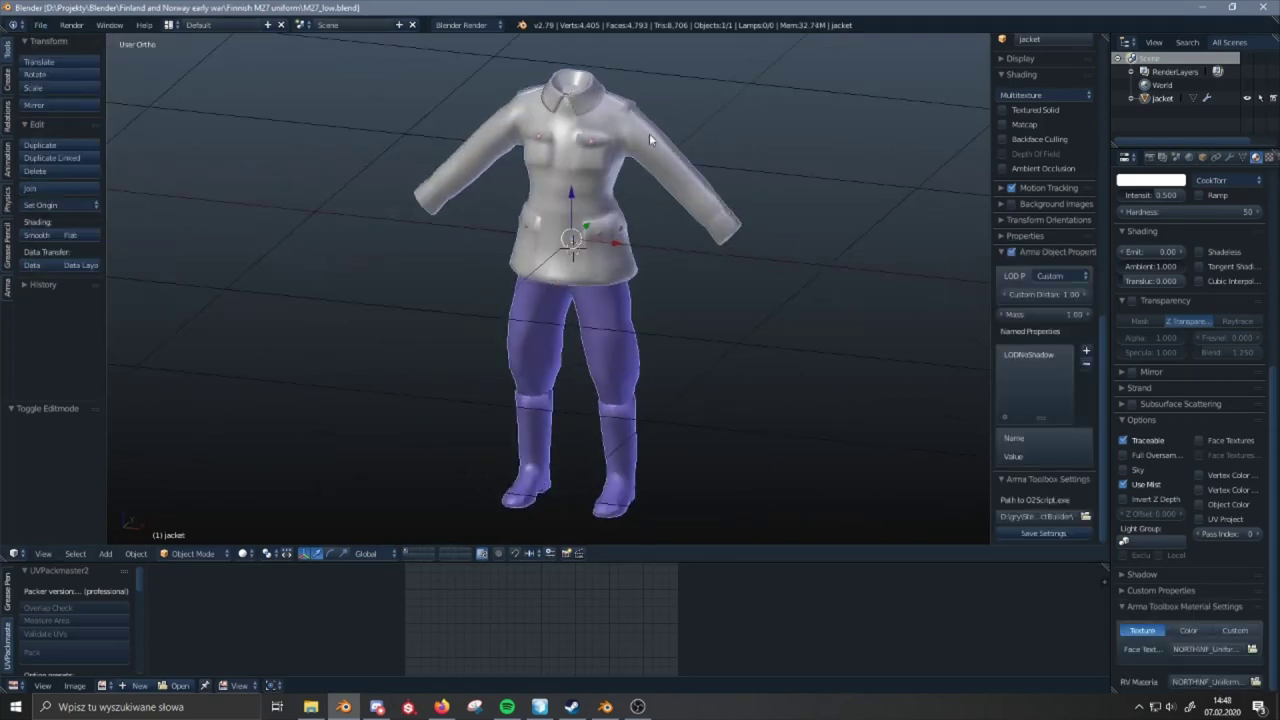
- Copy the joined uniform object and open ArmaRig_V6_2.blend in a second, maximized Blender window
{"action": "key", "text": "ctrl+c"}
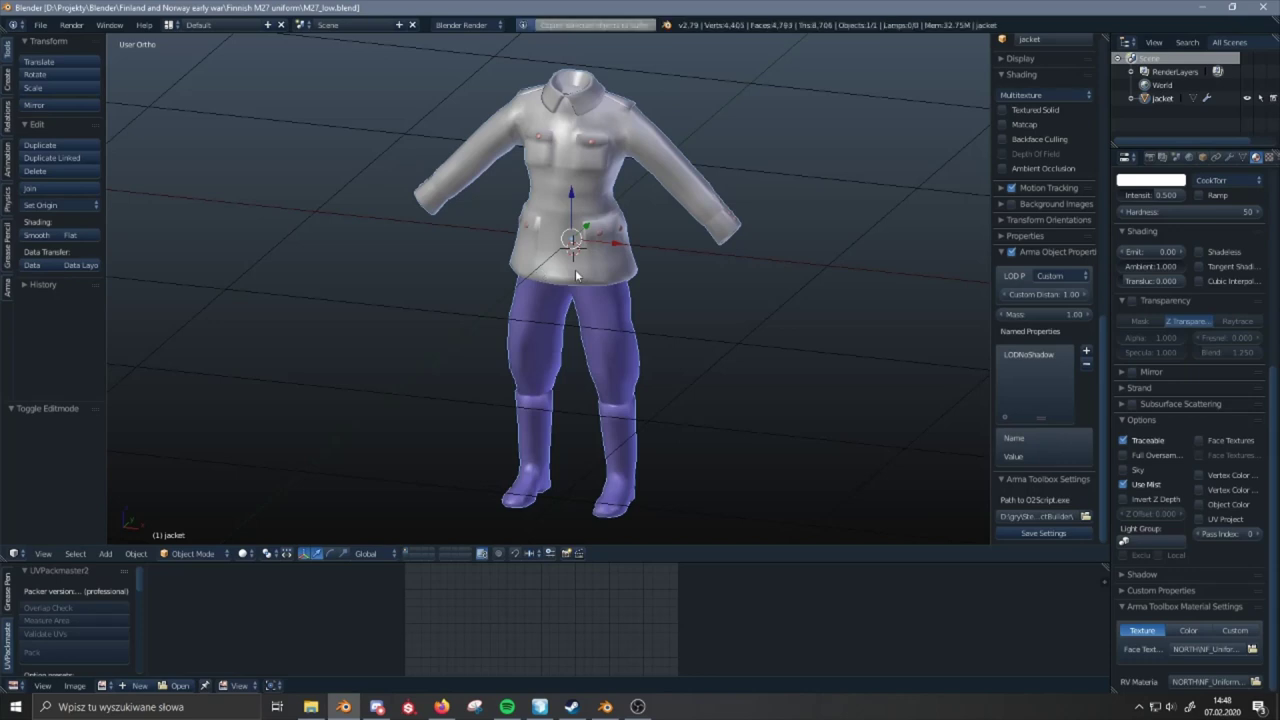
{"action": "right_click", "coordinate": [361, 704]}
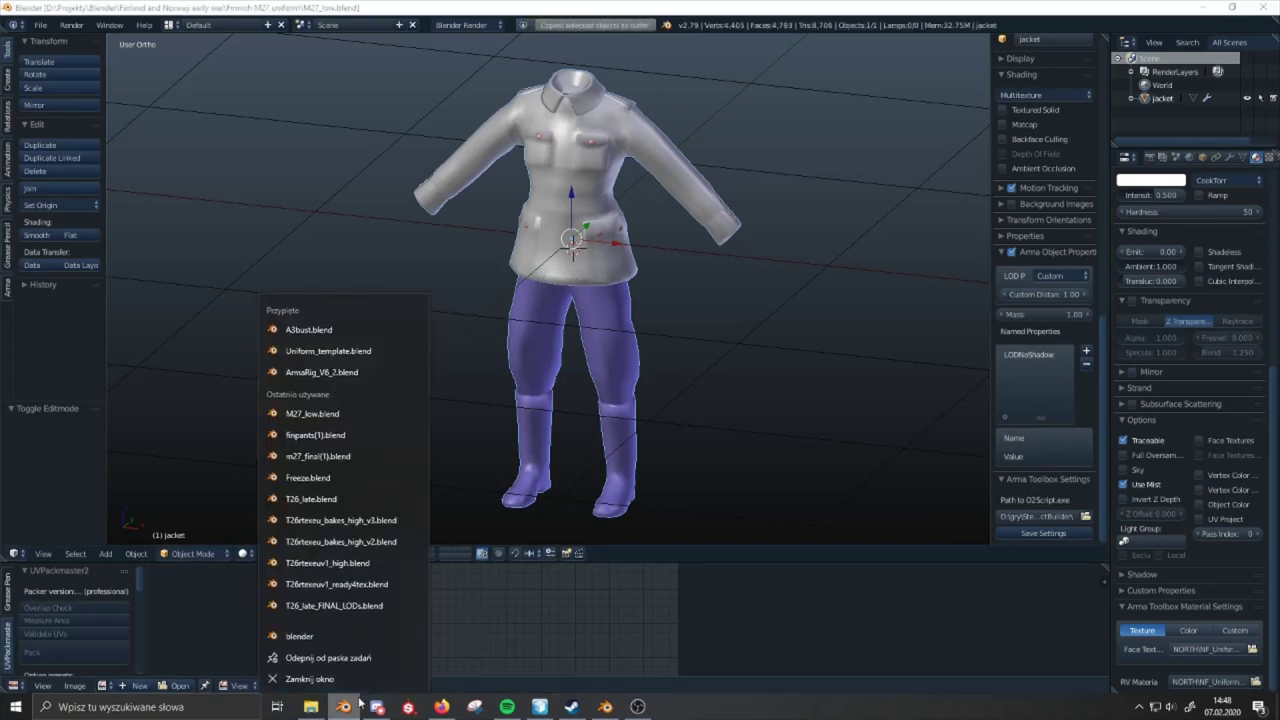
{"action": "left_click", "coordinate": [350, 372]}
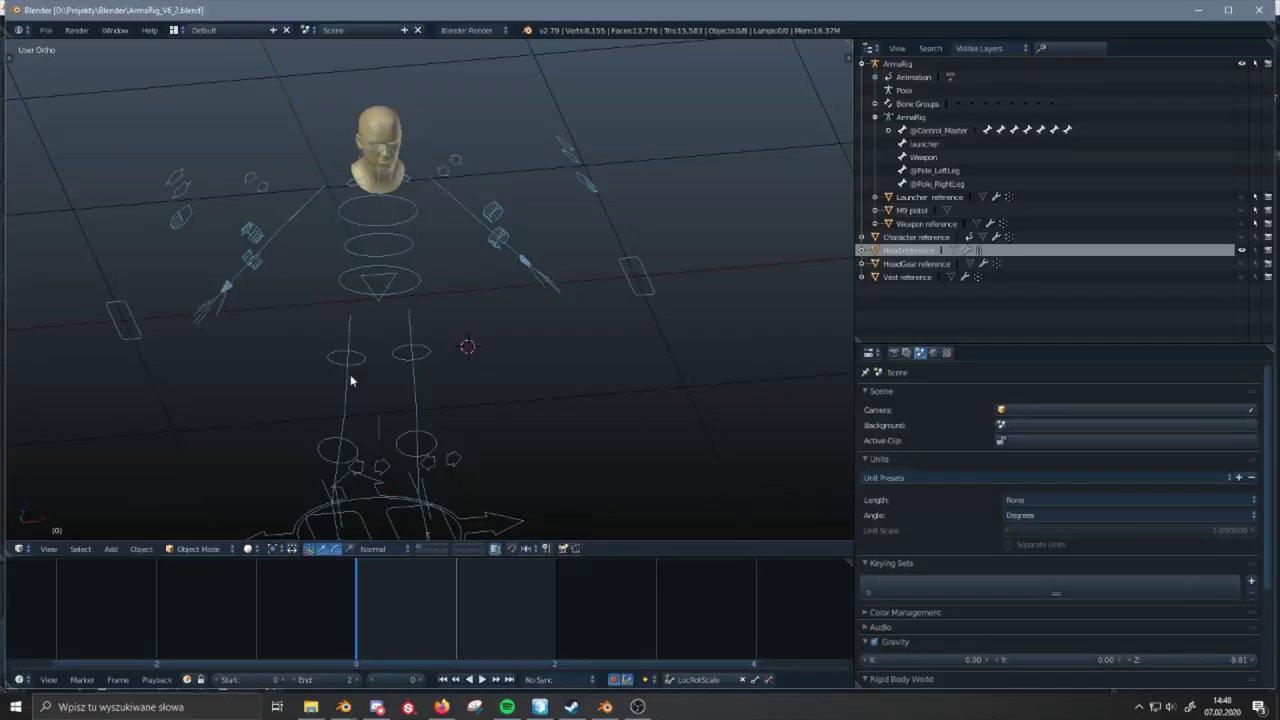
{"action": "middle_click_drag", "start_coordinate": [350, 378], "coordinate": [608, 249]}
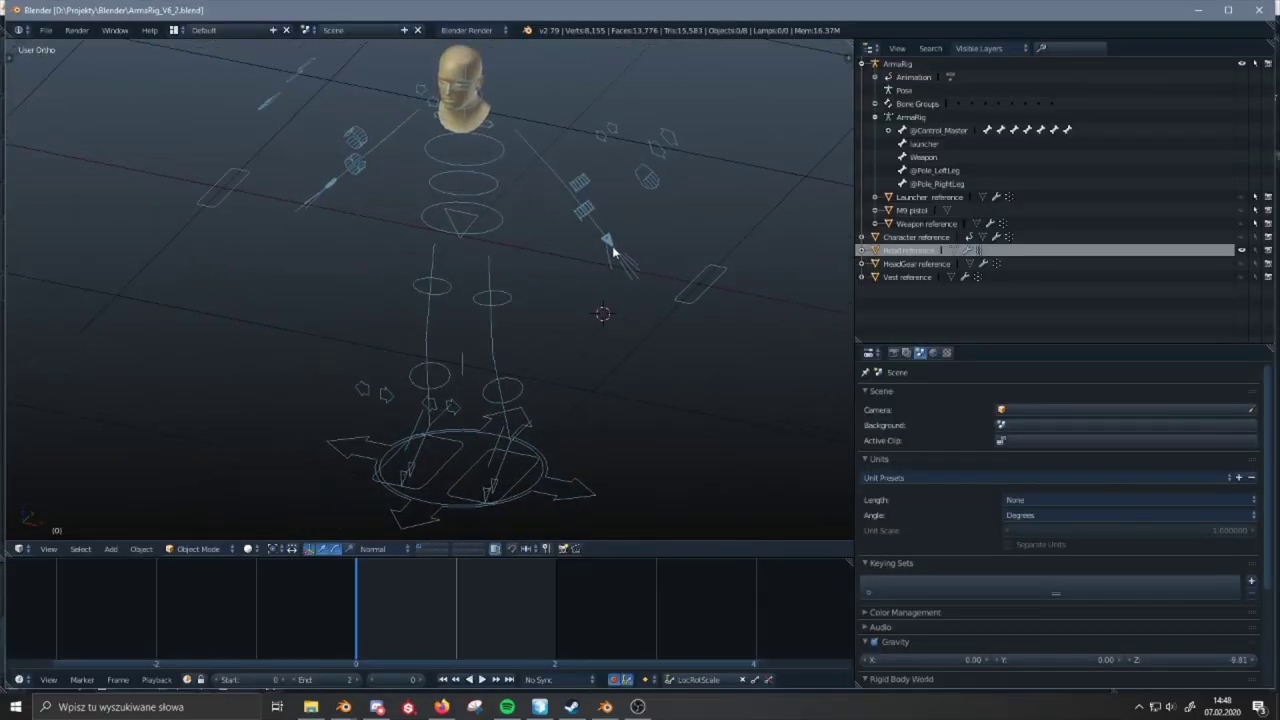
{"action": "left_click", "coordinate": [1229, 17]}
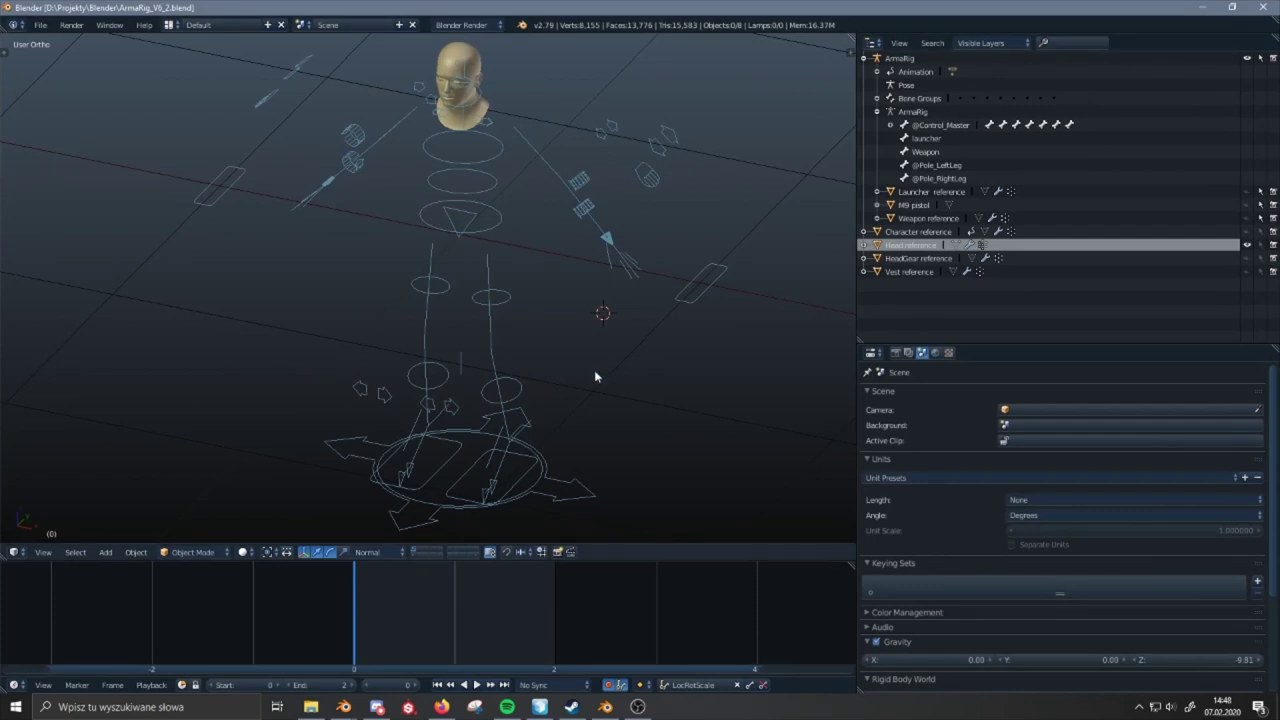
- Paste the copied uniform into the ArmaRig scene and minimize the M27_low.blend window
{"action": "scroll", "coordinate": [595, 377], "scroll_direction": "down", "scroll_amount": 1}
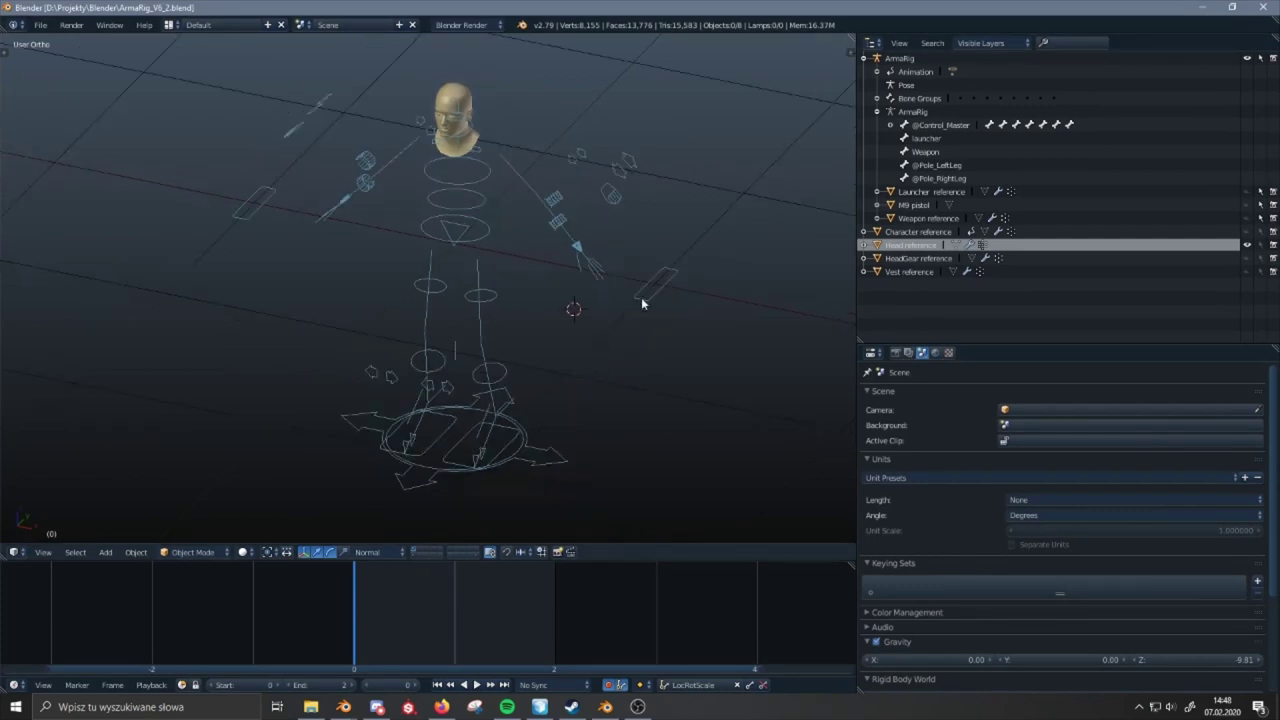
{"action": "middle_click_drag", "start_coordinate": [585, 296], "coordinate": [592, 270]}
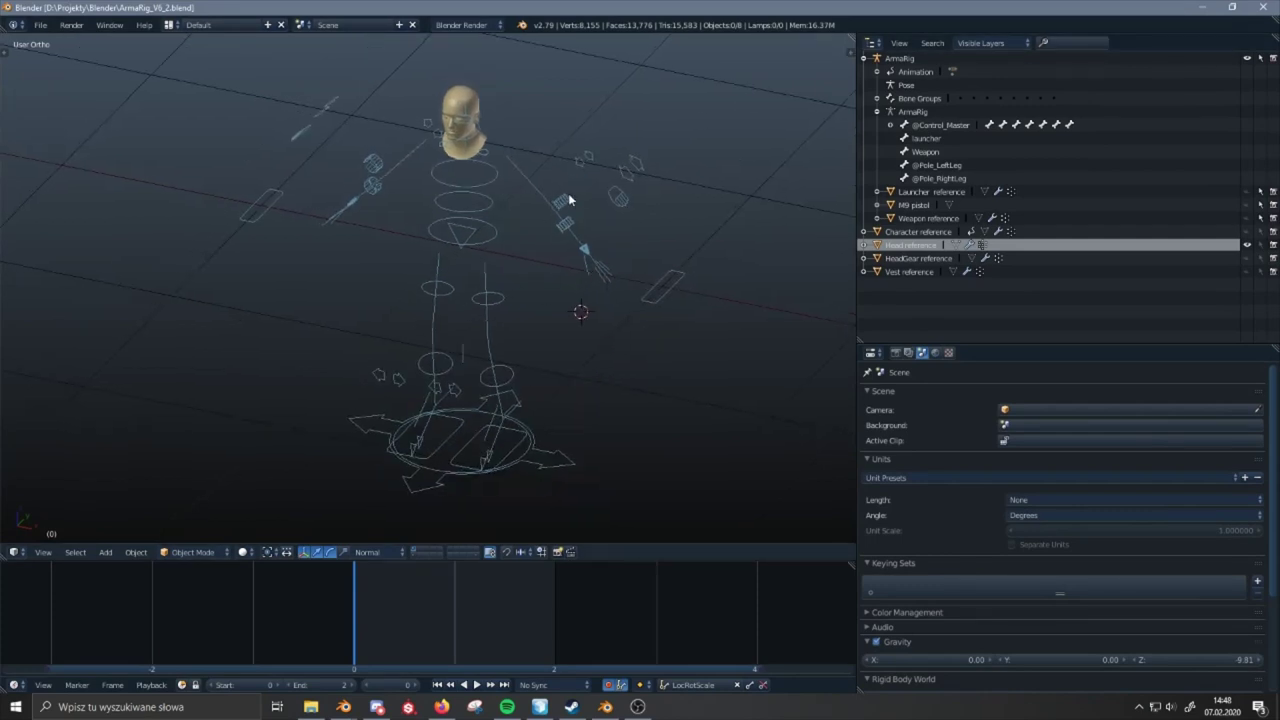
{"action": "middle_click_drag", "start_coordinate": [568, 200], "coordinate": [416, 379]}
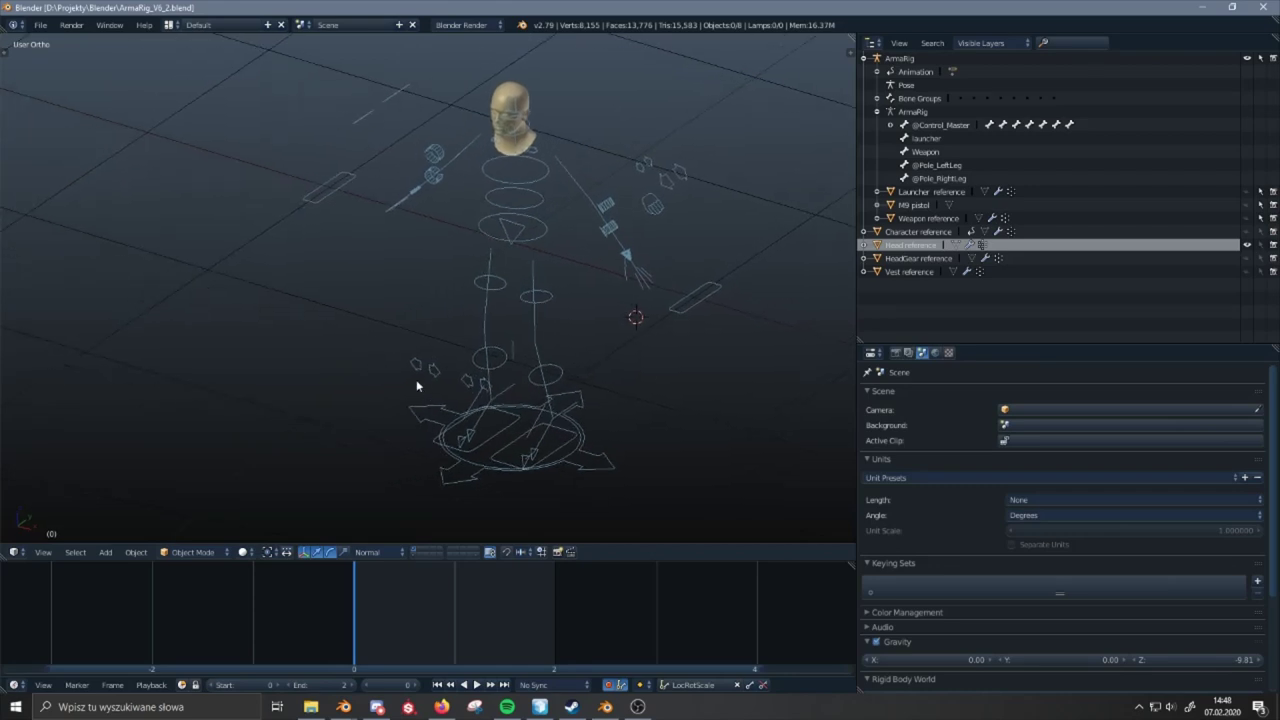
{"action": "left_click", "coordinate": [314, 409]}
{"action": "middle_click_drag", "start_coordinate": [314, 409], "coordinate": [308, 382]}
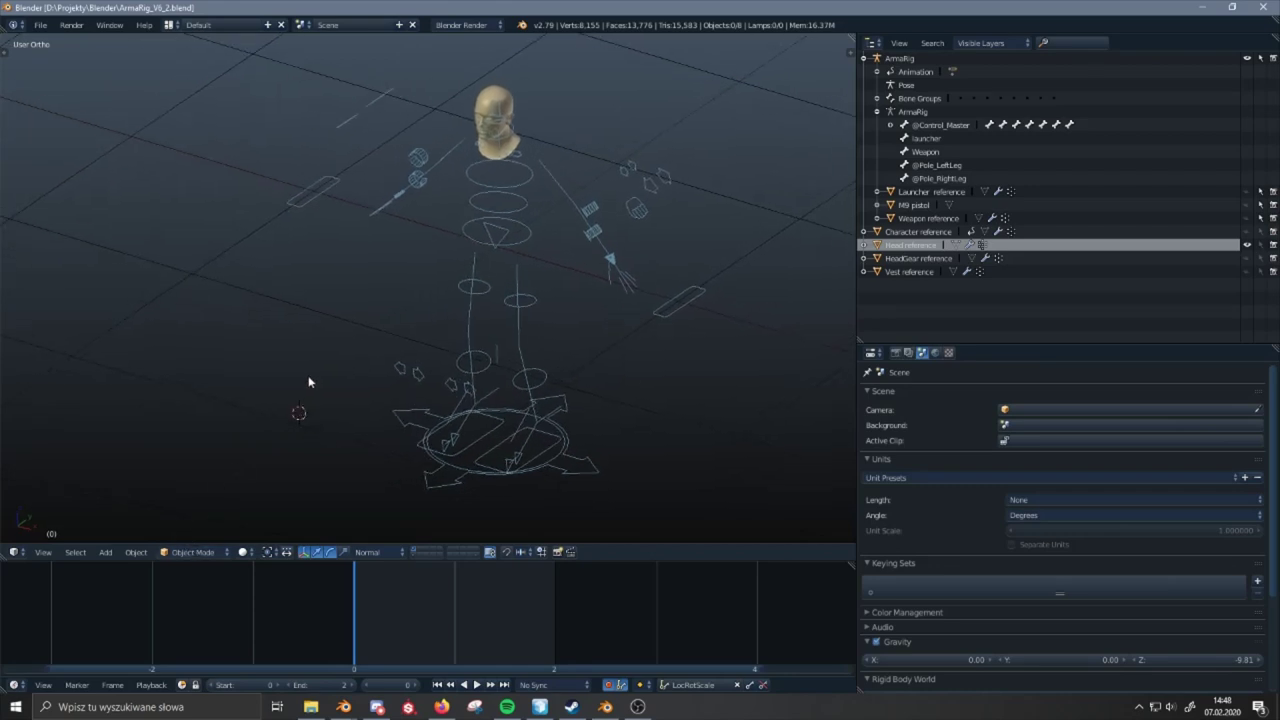
{"action": "key", "text": "ctrl+v"}
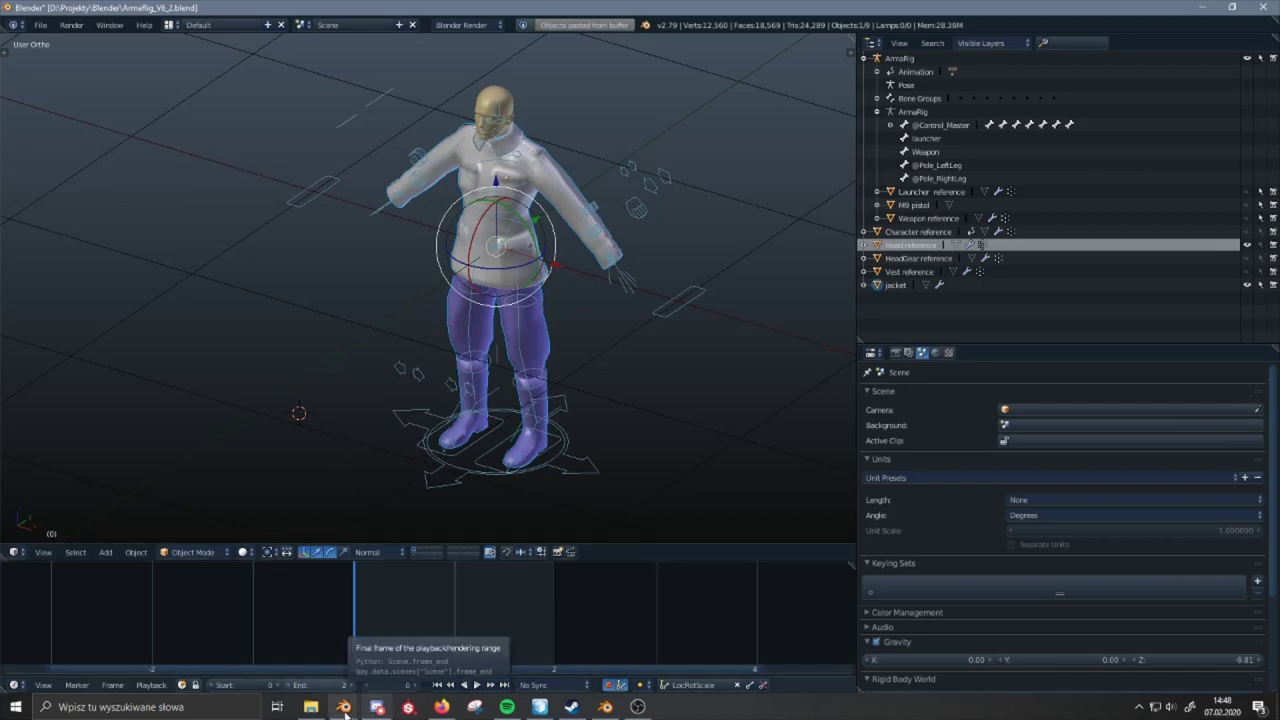
{"action": "mouse_move", "coordinate": [343, 706]}
{"action": "left_click", "coordinate": [305, 678]}
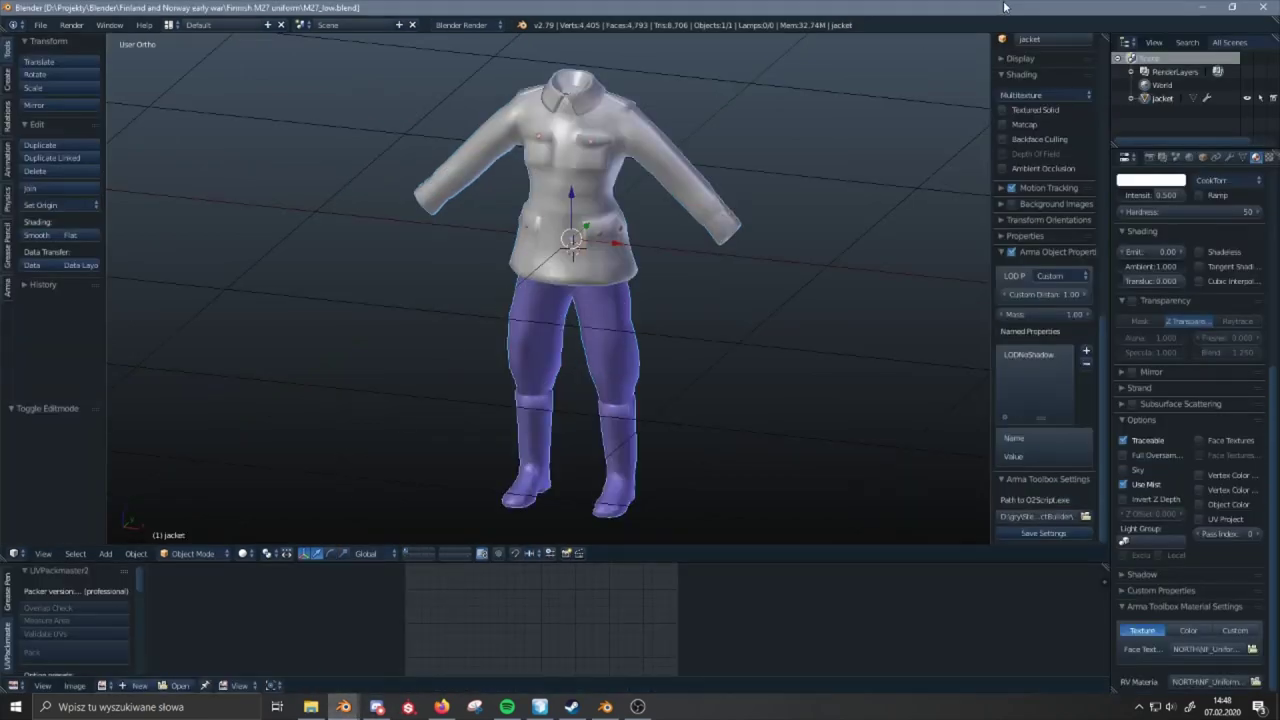
{"action": "left_click", "coordinate": [1193, 8]}
- Add an Armature modifier to the pasted jacket object with ArmaRig as its armature object
{"action": "middle_click_drag", "start_coordinate": [551, 165], "coordinate": [600, 95]}
{"action": "right_click", "coordinate": [549, 146]}
{"action": "left_click", "coordinate": [975, 352]}
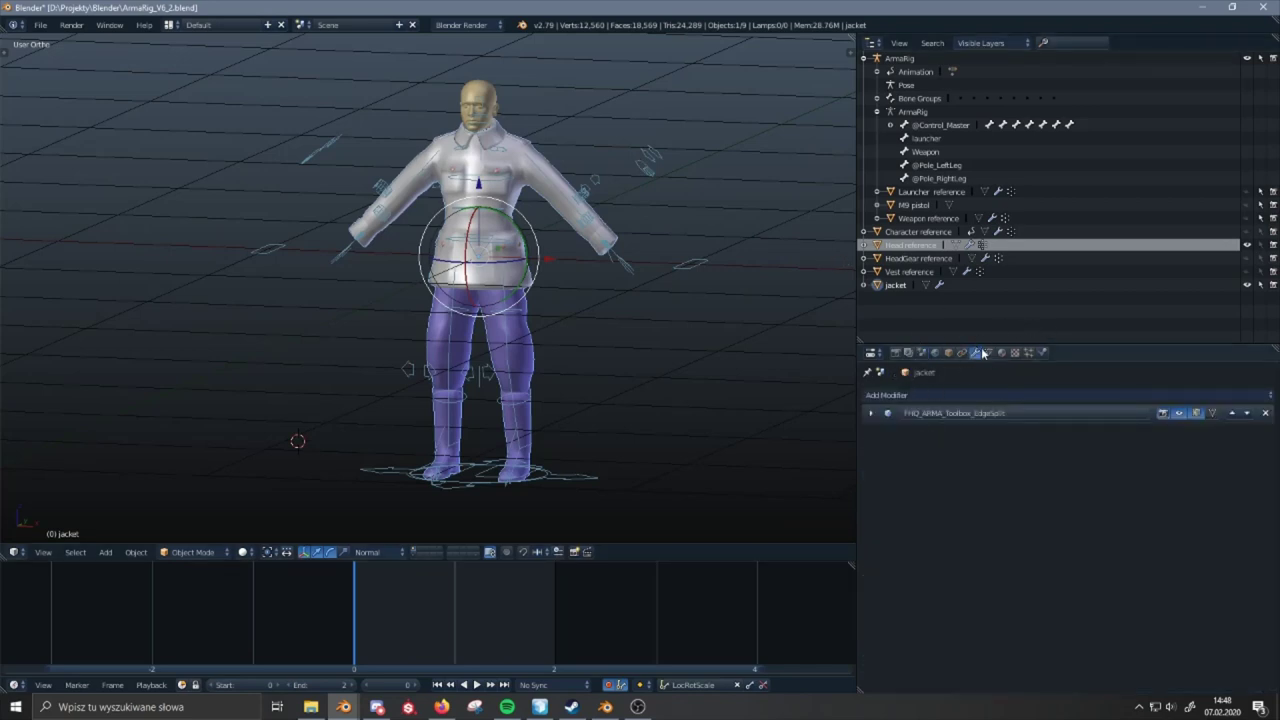
{"action": "left_click", "coordinate": [979, 395]}
{"action": "left_click", "coordinate": [1088, 424]}
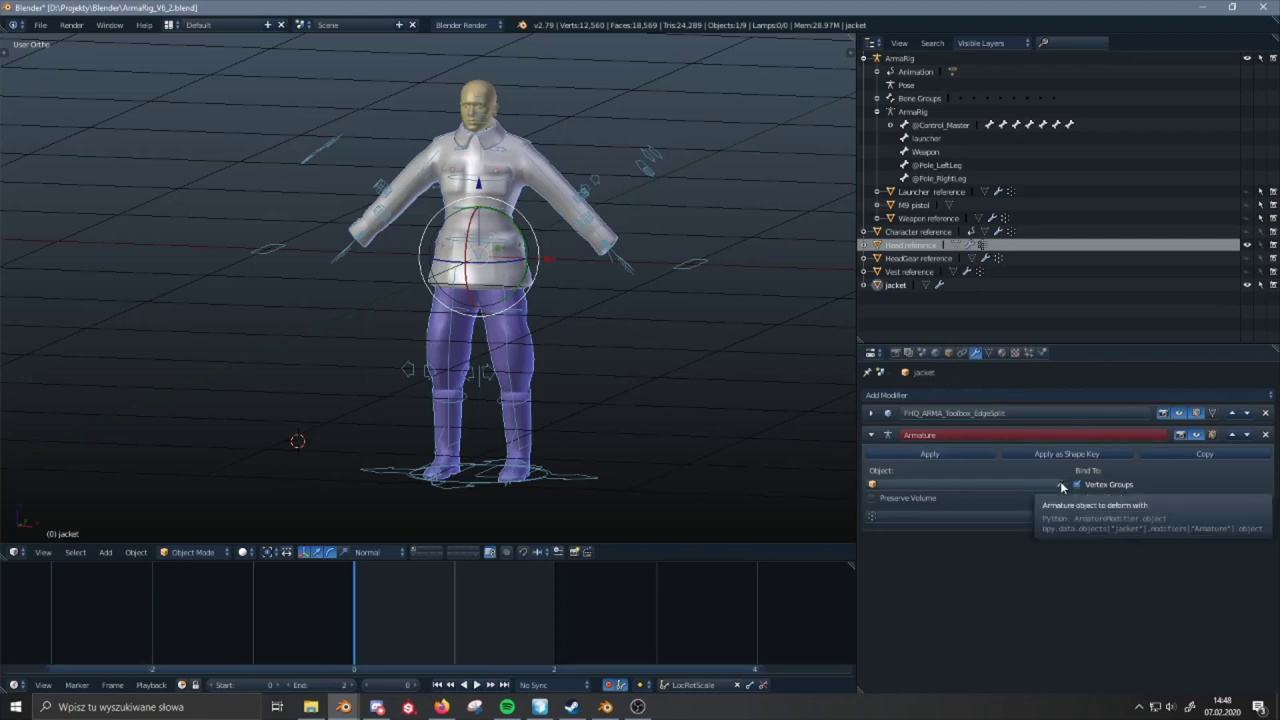
{"action": "left_click", "coordinate": [1020, 482]}
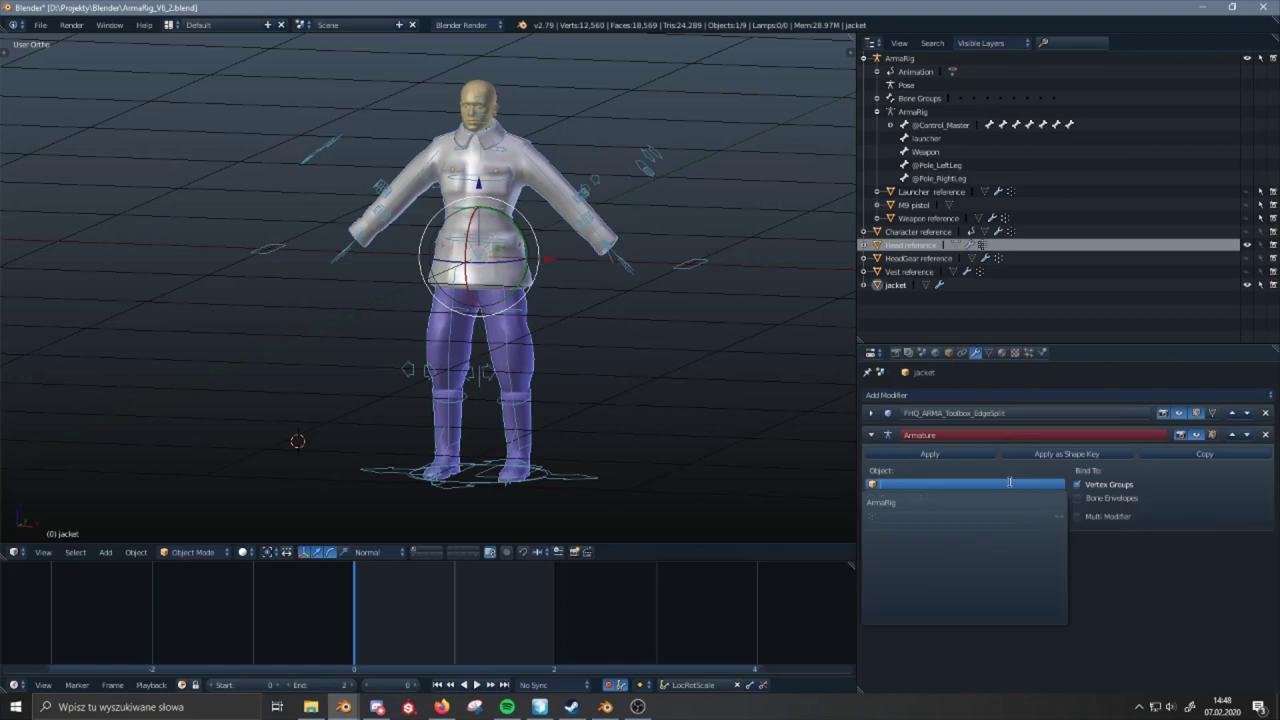
{"action": "left_click", "coordinate": [948, 498]}
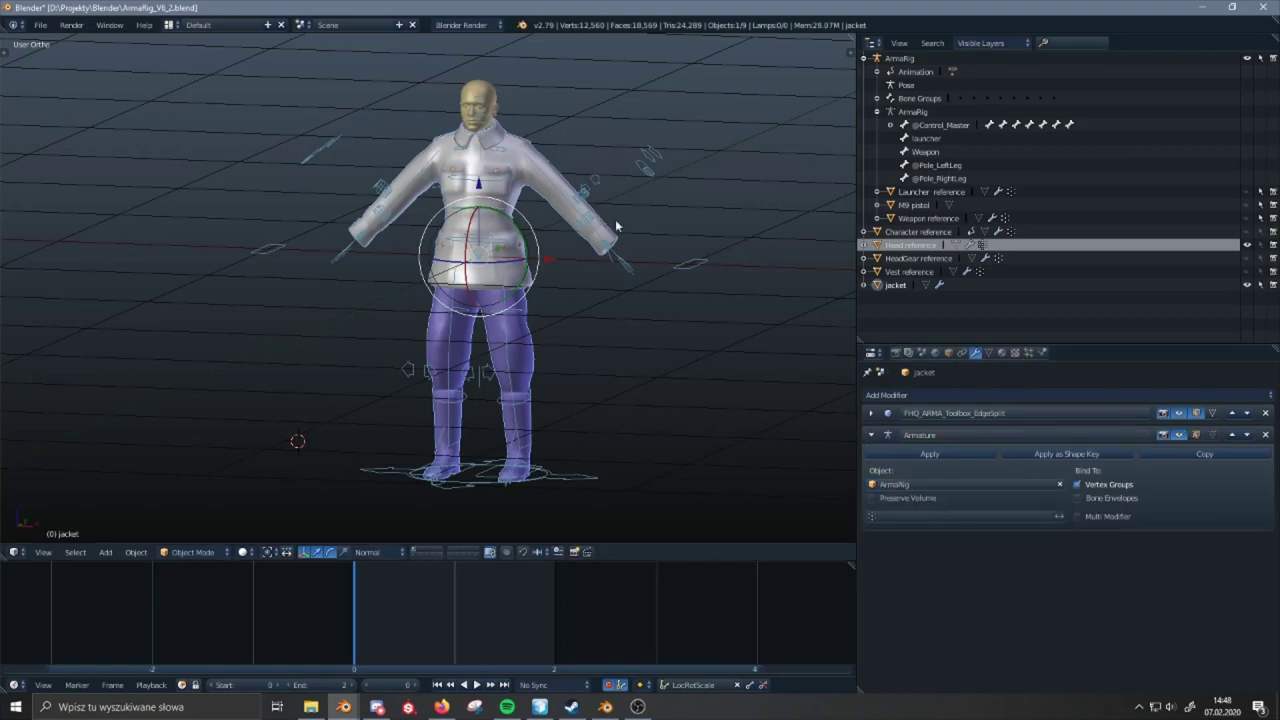
{"action": "middle_click_drag", "start_coordinate": [617, 226], "coordinate": [590, 285]}
{"action": "right_click", "coordinate": [612, 258]}
{"action": "left_click", "coordinate": [193, 552]}
{"action": "left_click", "coordinate": [186, 503]}
{"action": "right_click", "coordinate": [613, 252]}
{"action": "key", "text": "g"}
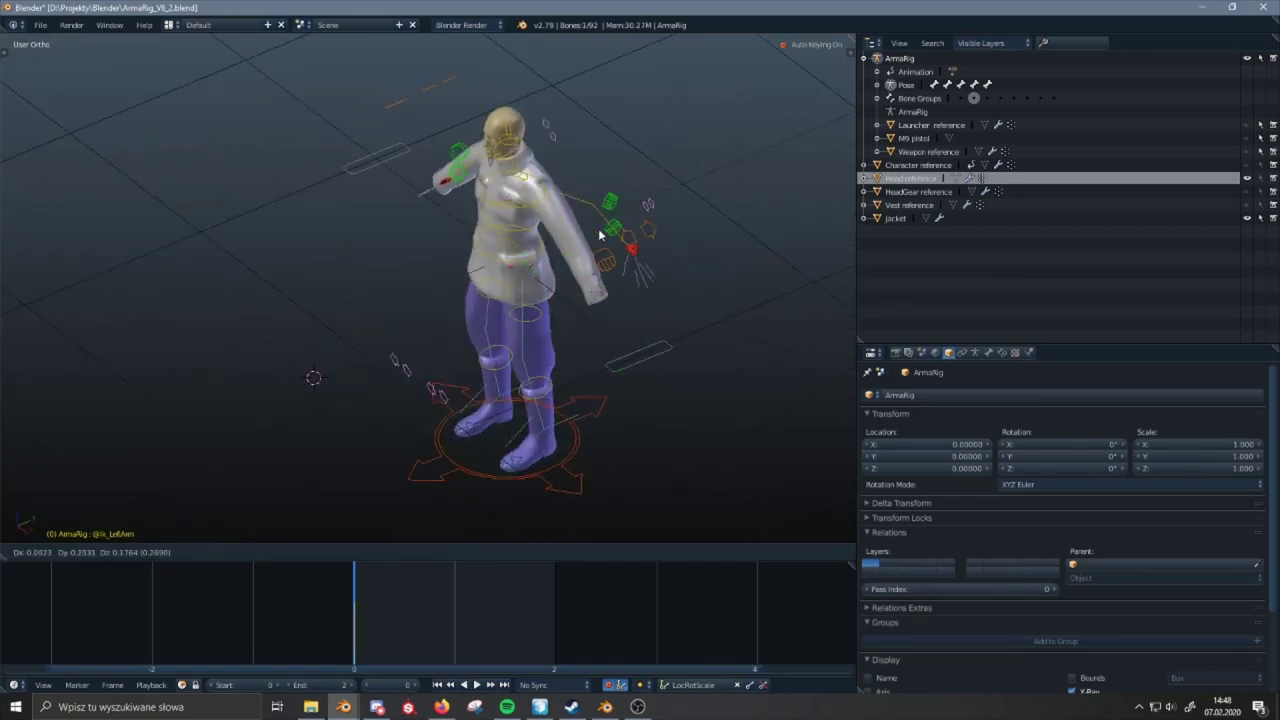
{"action": "right_click", "coordinate": [597, 256]}
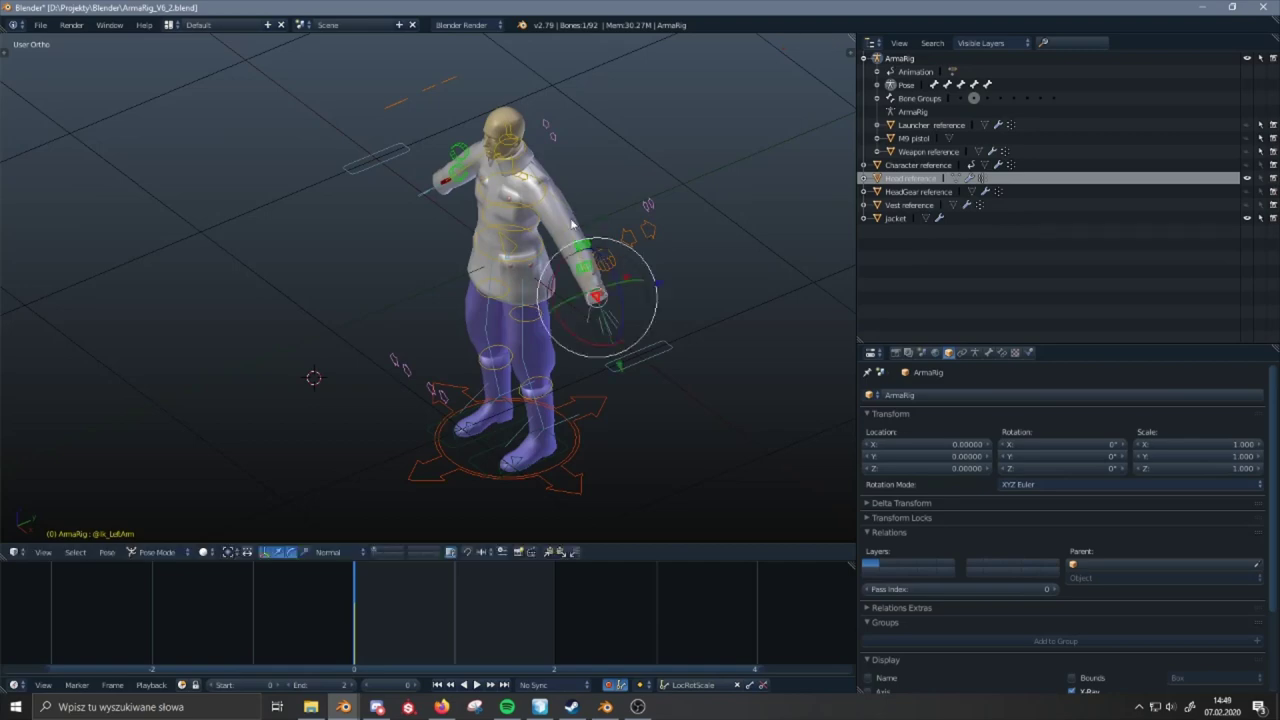
{"action": "right_click", "coordinate": [572, 224]}
{"action": "middle_click_drag", "start_coordinate": [570, 214], "coordinate": [586, 203]}
{"action": "key", "text": "g"}
{"action": "right_click", "coordinate": [587, 203]}
{"action": "middle_click_drag", "start_coordinate": [510, 219], "coordinate": [558, 287]}
{"action": "right_click", "coordinate": [614, 246]}
{"action": "key", "text": "g"}
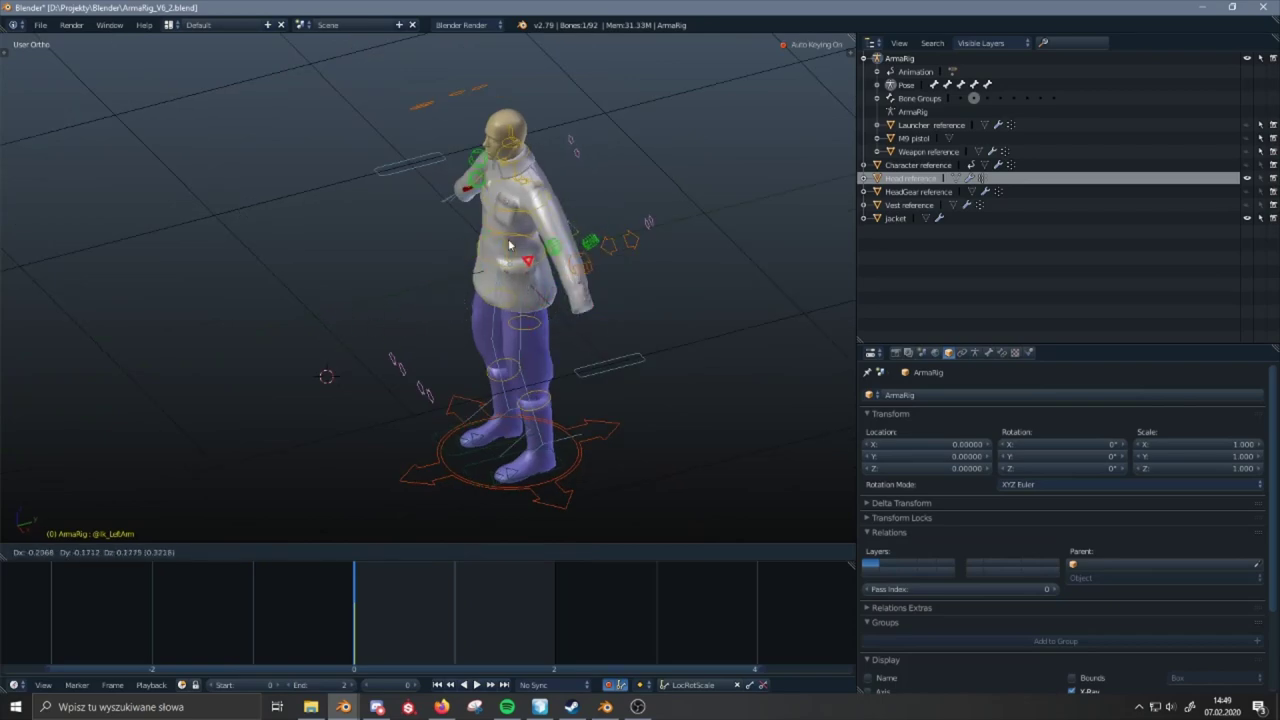
{"action": "right_click", "coordinate": [511, 243]}
- Cancel the arm's test move and delete the pasted jacket object from the ArmaRig scene
{"action": "right_click", "coordinate": [548, 197]}
{"action": "right_click", "coordinate": [548, 256]}
{"action": "middle_click_drag", "start_coordinate": [417, 289], "coordinate": [516, 247]}
{"action": "right_click", "coordinate": [378, 277]}
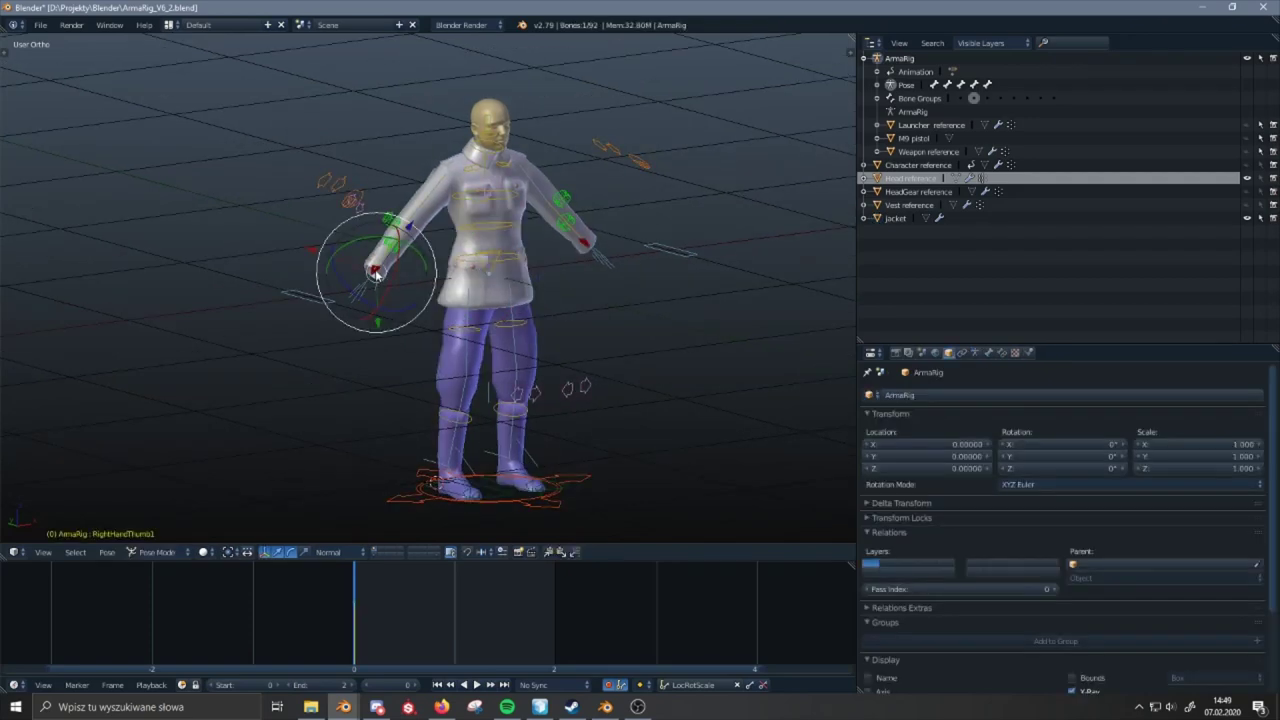
{"action": "middle_click_drag", "start_coordinate": [378, 277], "coordinate": [480, 297]}
{"action": "right_click", "coordinate": [410, 212]}
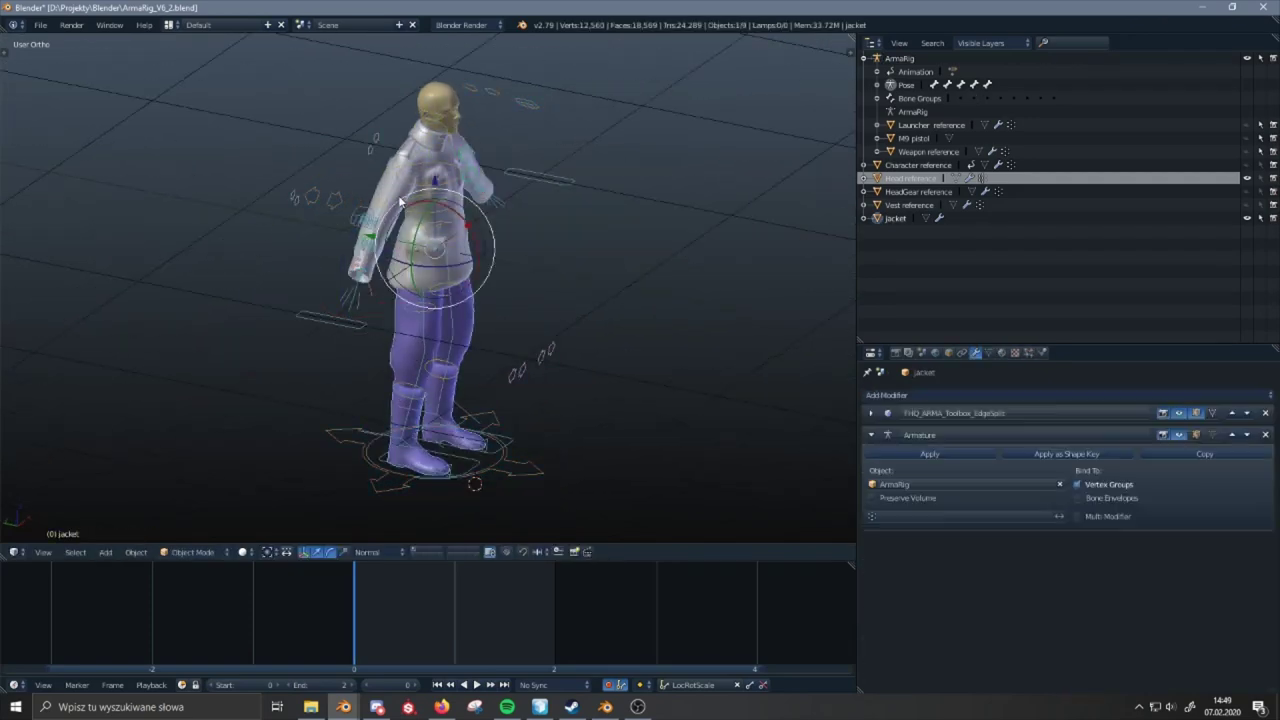
{"action": "middle_click_drag", "start_coordinate": [445, 207], "coordinate": [382, 213]}
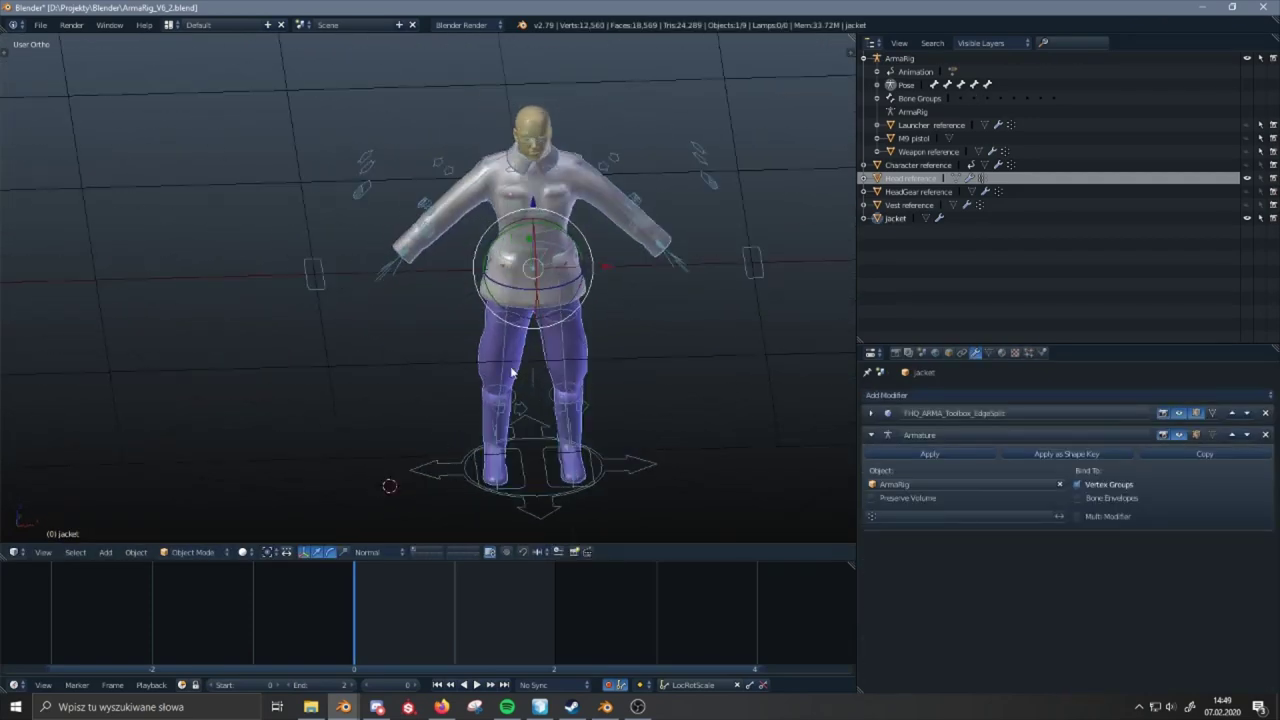
{"action": "key", "text": "Delete"}
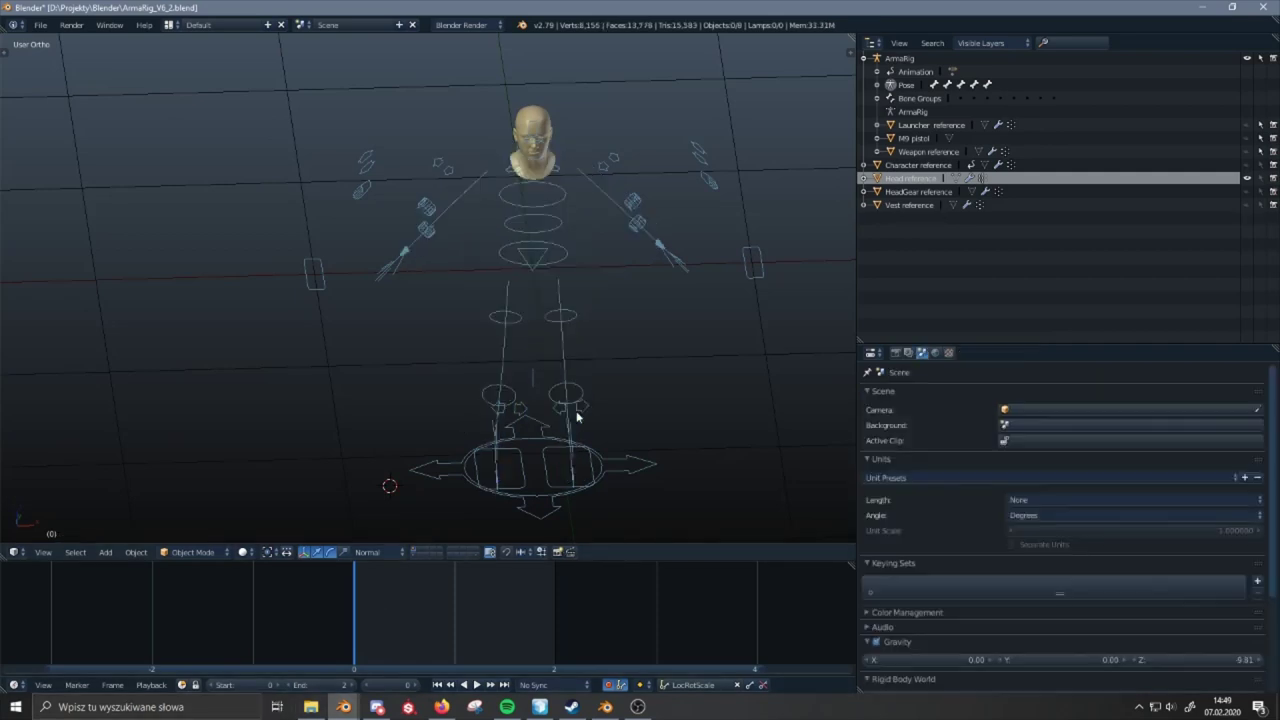
- Switch to the M27_low.blend window and check the jacket's mesh data for vertex groups
{"action": "mouse_move", "coordinate": [343, 706]}
{"action": "left_click", "coordinate": [276, 650]}
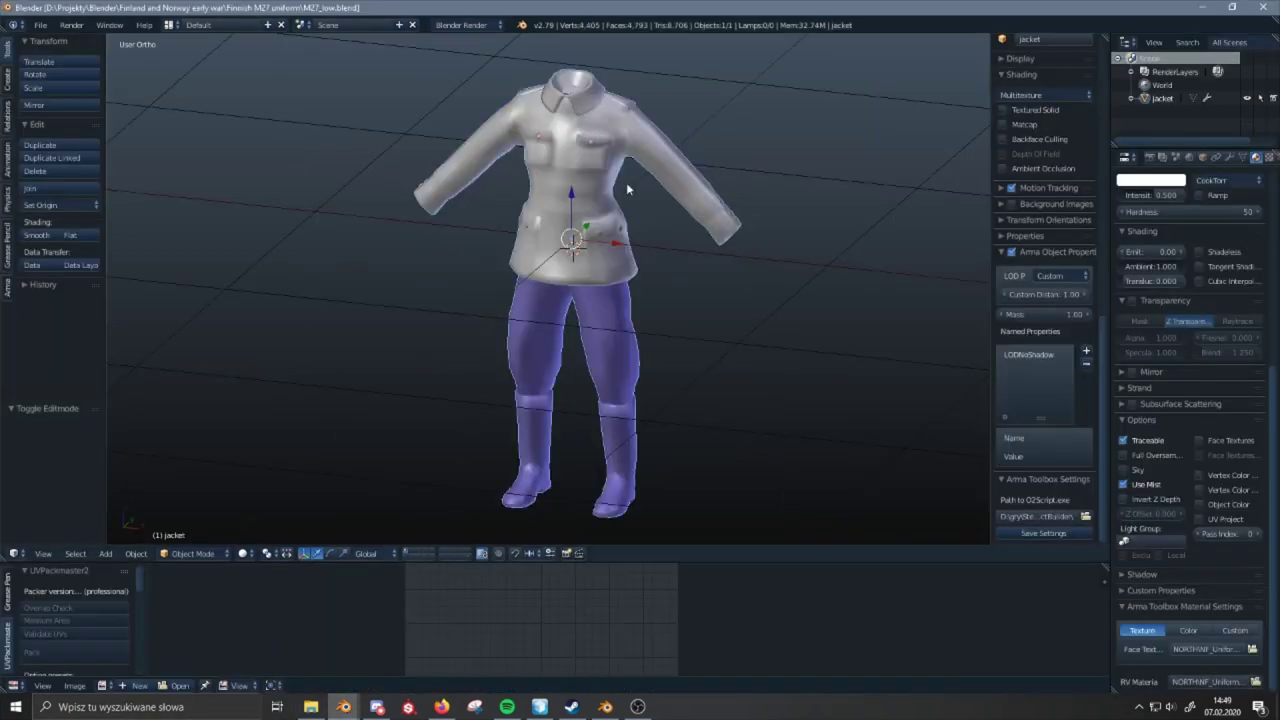
{"action": "key", "text": "ctrl+c"}
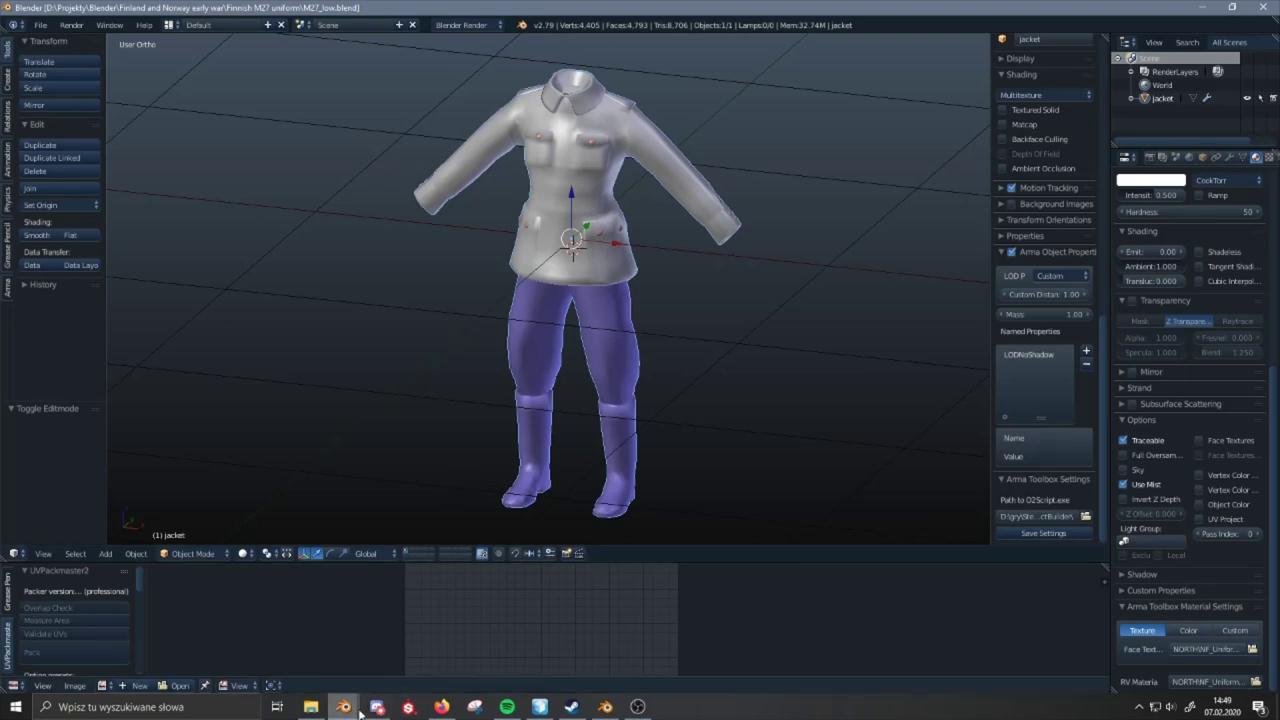
{"action": "middle_click_drag", "start_coordinate": [715, 192], "coordinate": [729, 207]}
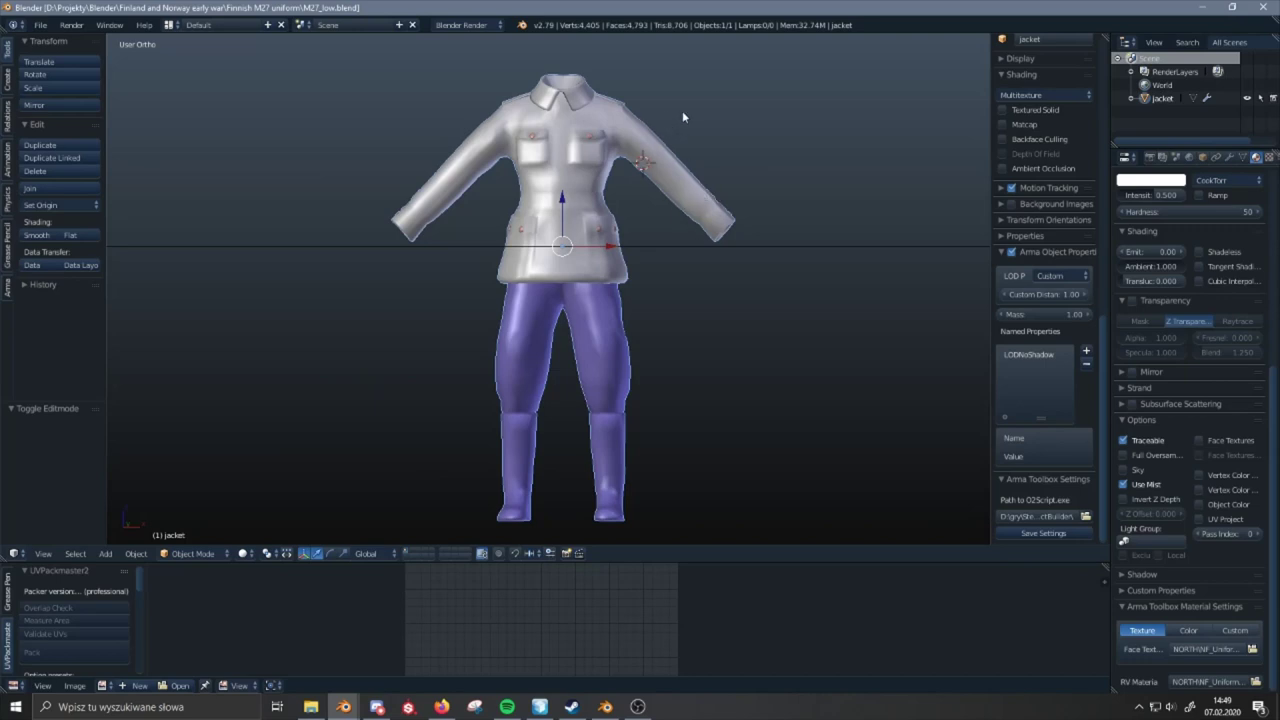
{"action": "middle_click_drag", "start_coordinate": [555, 96], "coordinate": [601, 251]}
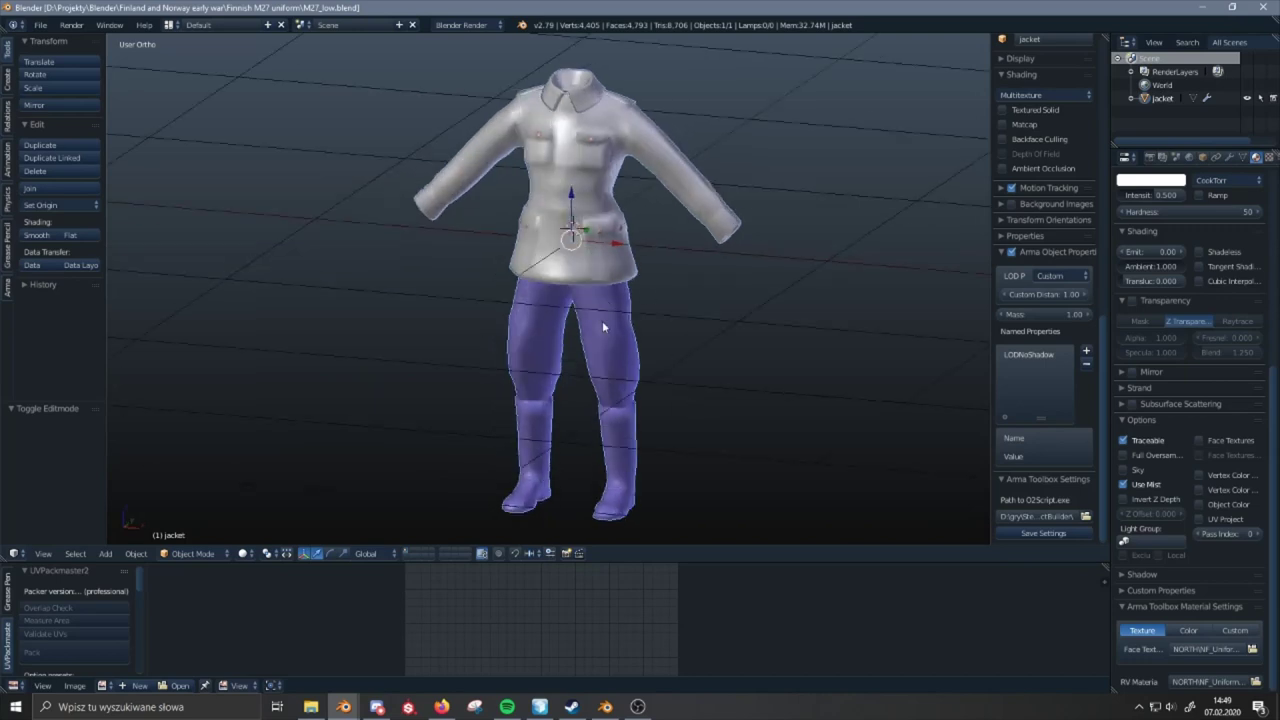
{"action": "middle_click_drag", "start_coordinate": [591, 331], "coordinate": [632, 240]}
{"action": "left_click", "coordinate": [1243, 158]}
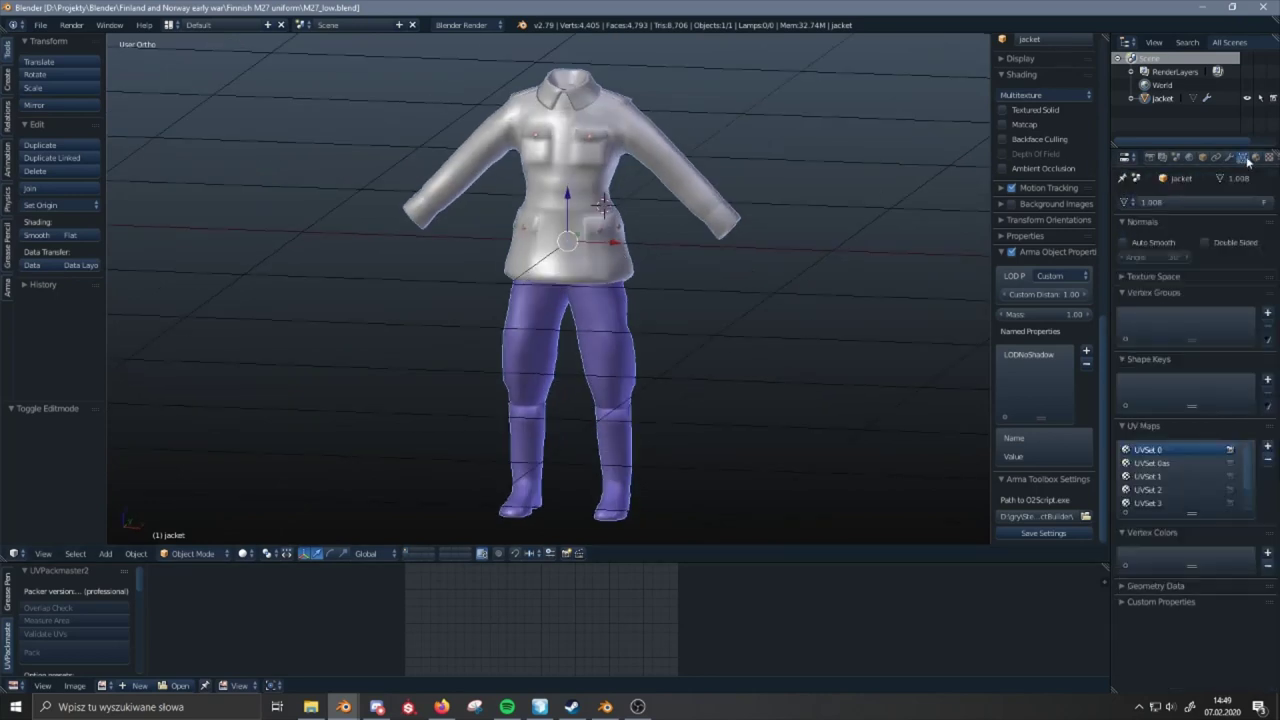
{"action": "left_click", "coordinate": [1259, 158]}
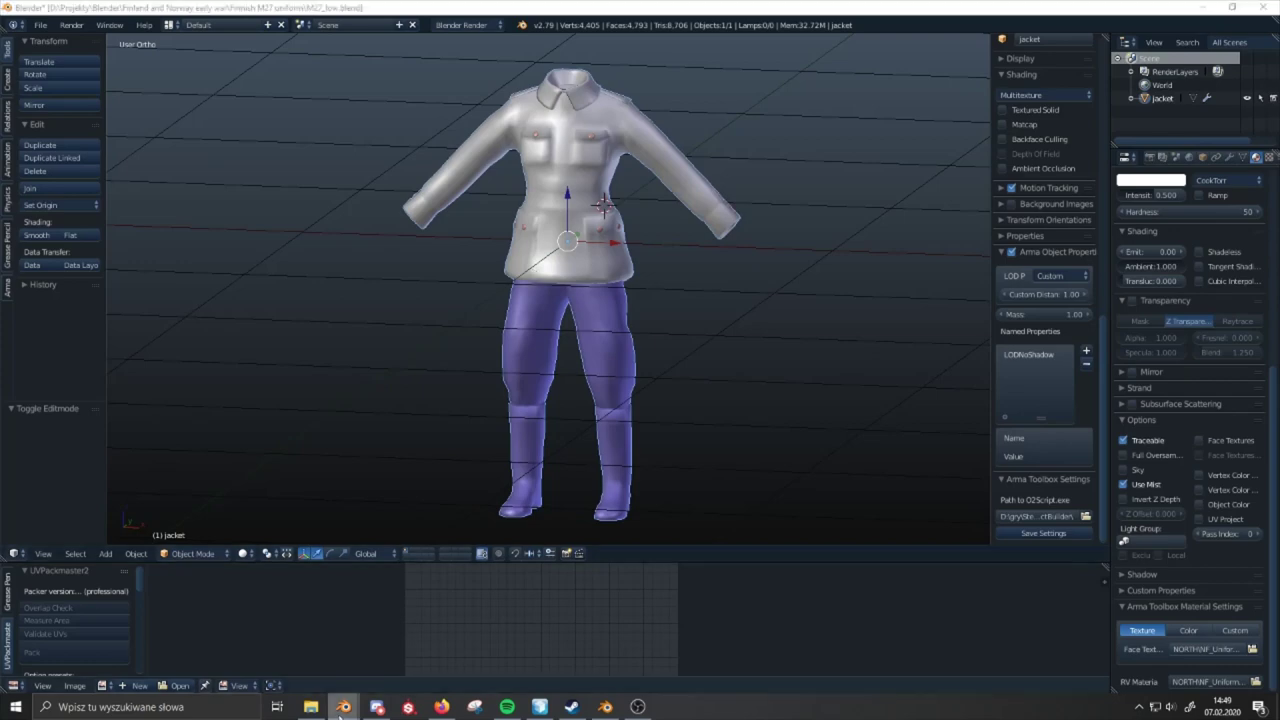
- Launch a new Blender window and delete all objects of the default scene
{"action": "right_click", "coordinate": [341, 707]}
{"action": "left_click", "coordinate": [323, 648]}
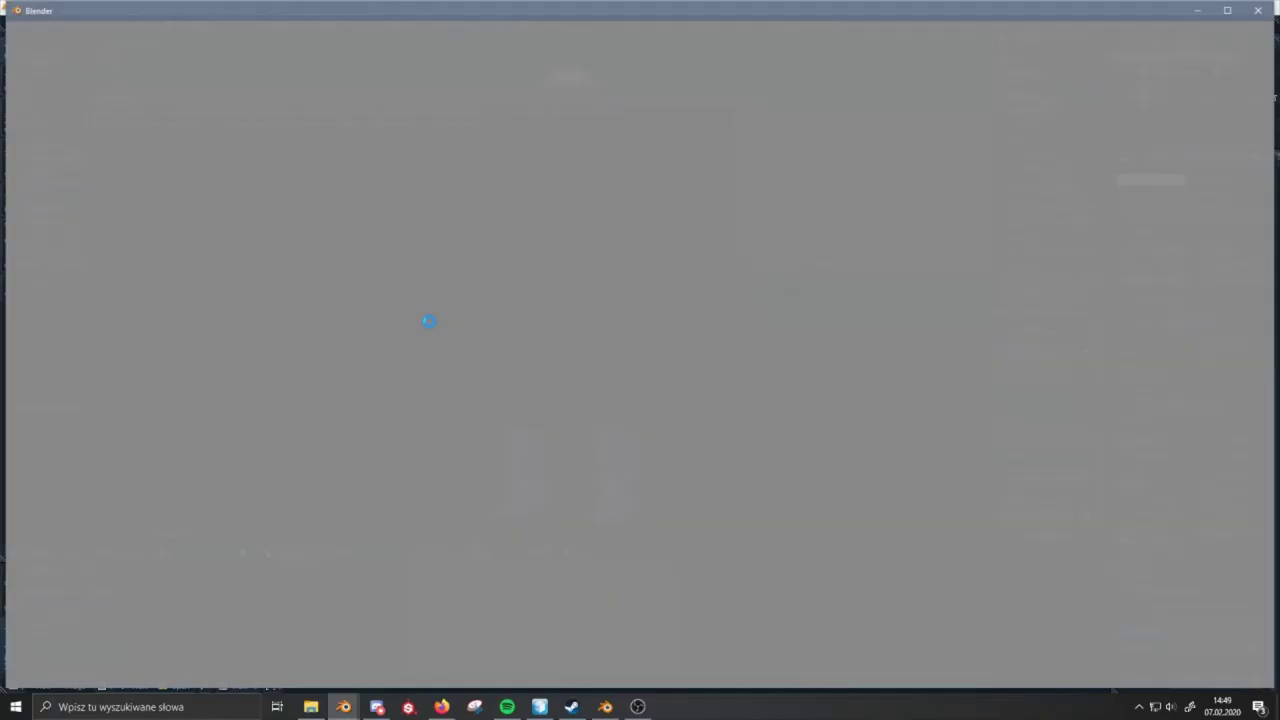
{"action": "left_click", "coordinate": [351, 98]}
{"action": "key", "text": "a"}
{"action": "key", "text": "Delete"}
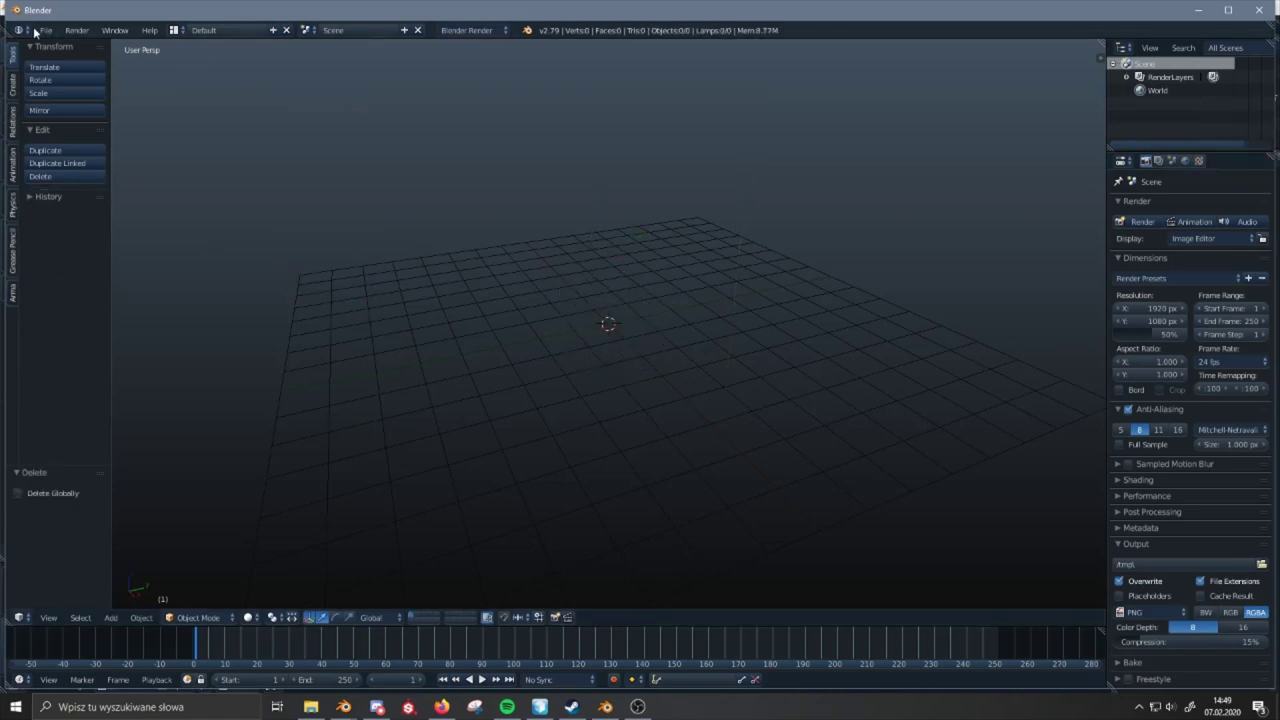
- Import the Arma P3D file A3_character_example.p3d from the Test_Character_01 folder, with each LOD on its own layer
{"action": "left_click", "coordinate": [35, 31]}
{"action": "mouse_move", "coordinate": [124, 283]}
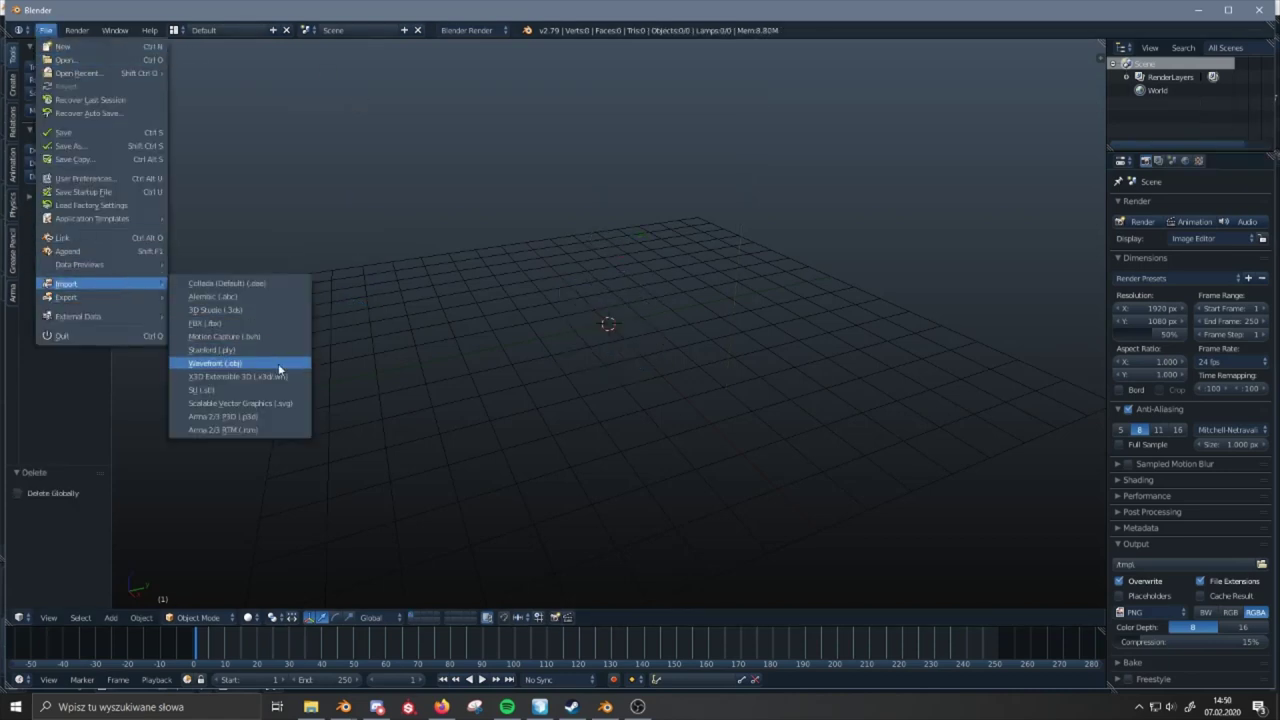
{"action": "left_click", "coordinate": [252, 416]}
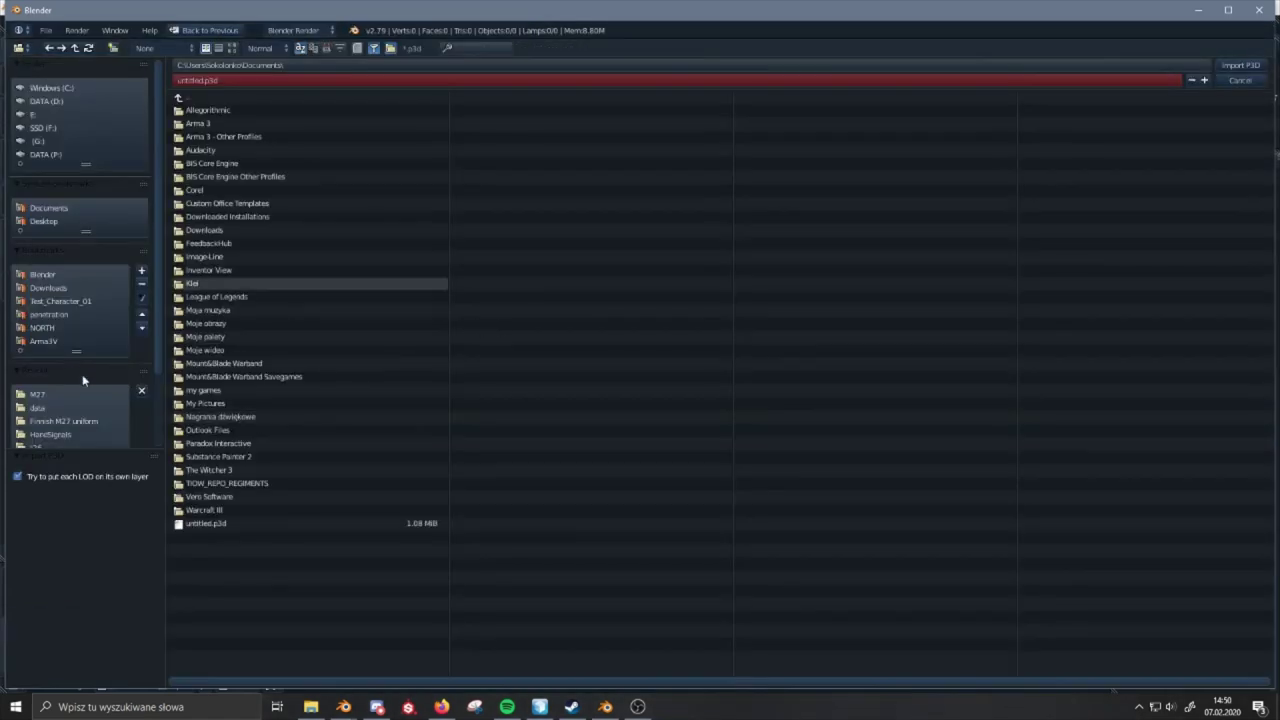
{"action": "left_click", "coordinate": [46, 275]}
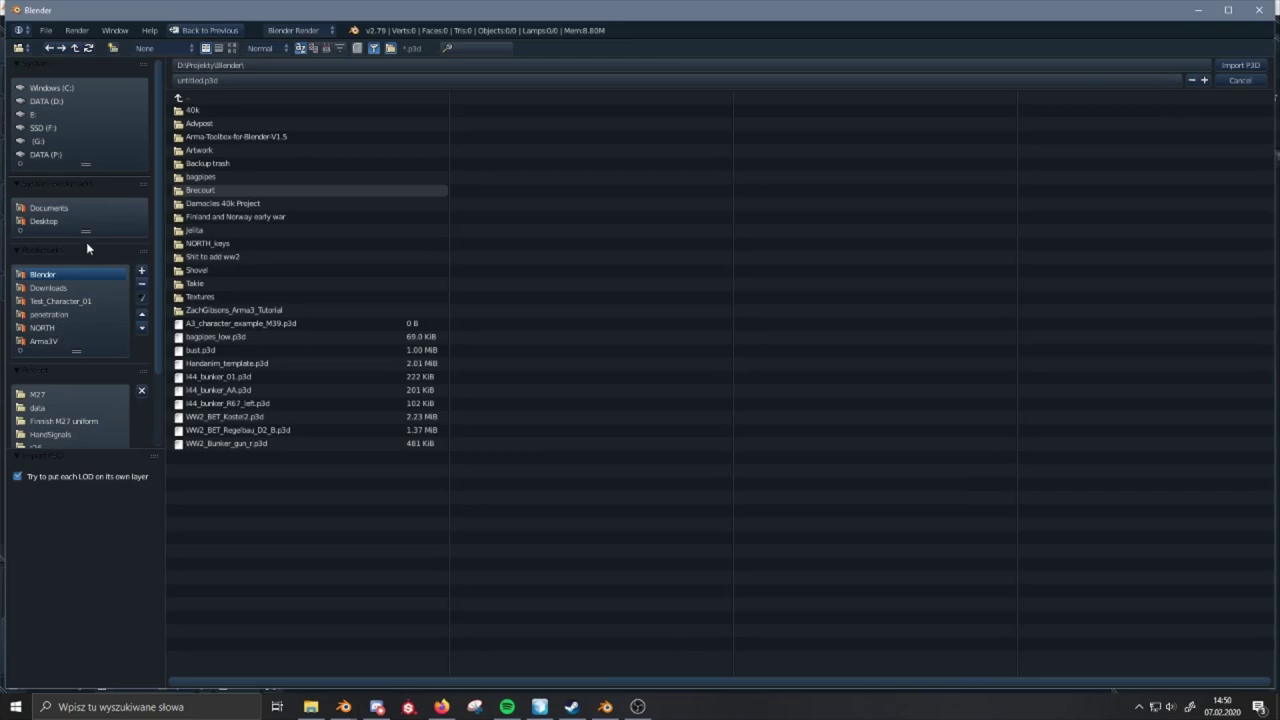
{"action": "left_click_drag", "start_coordinate": [160, 171], "coordinate": [159, 210]}
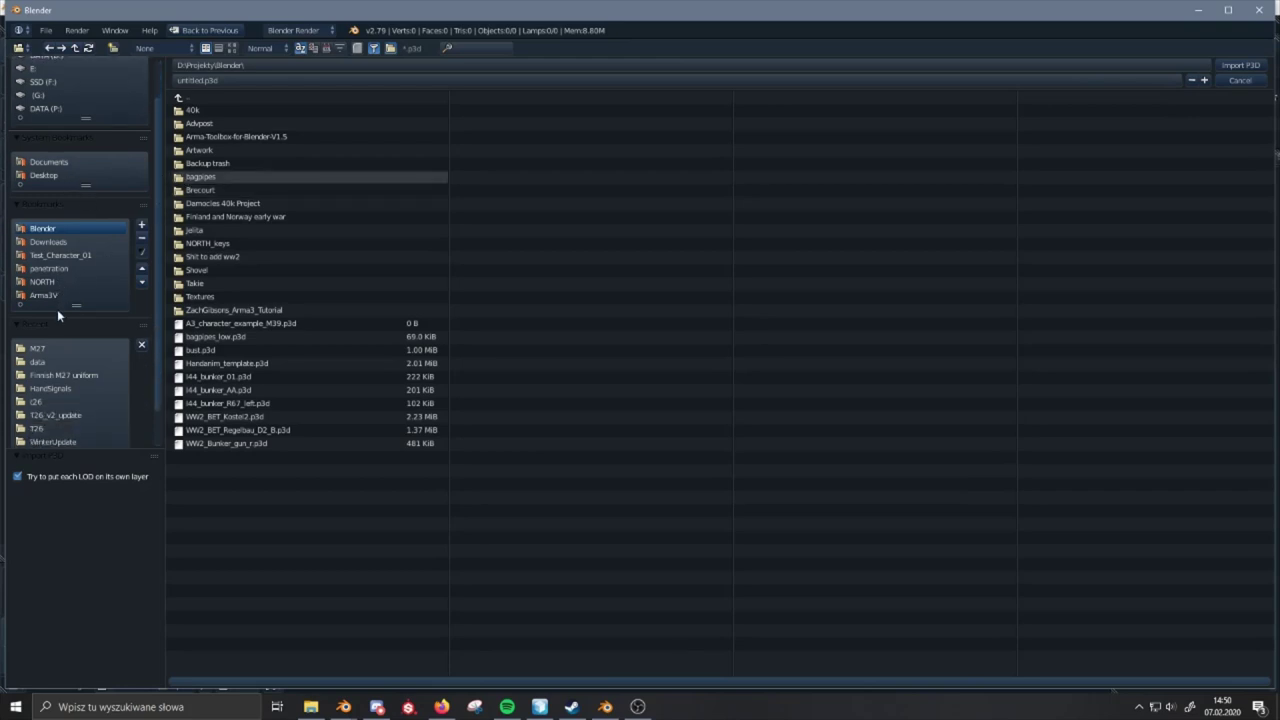
{"action": "mouse_move", "coordinate": [72, 316]}
{"action": "left_mouse_down"}
{"action": "mouse_move", "coordinate": [72, 328]}
{"action": "mouse_move", "coordinate": [73, 314]}
{"action": "left_mouse_up"}
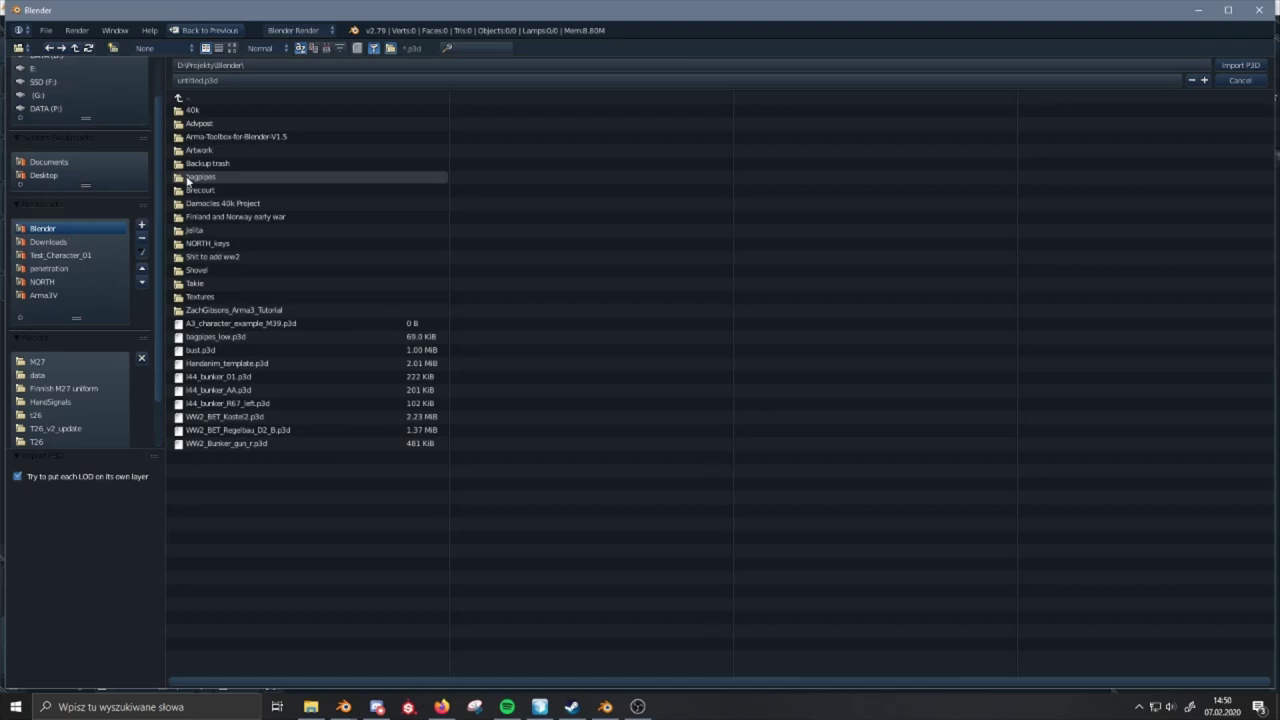
{"action": "left_click", "coordinate": [79, 256]}
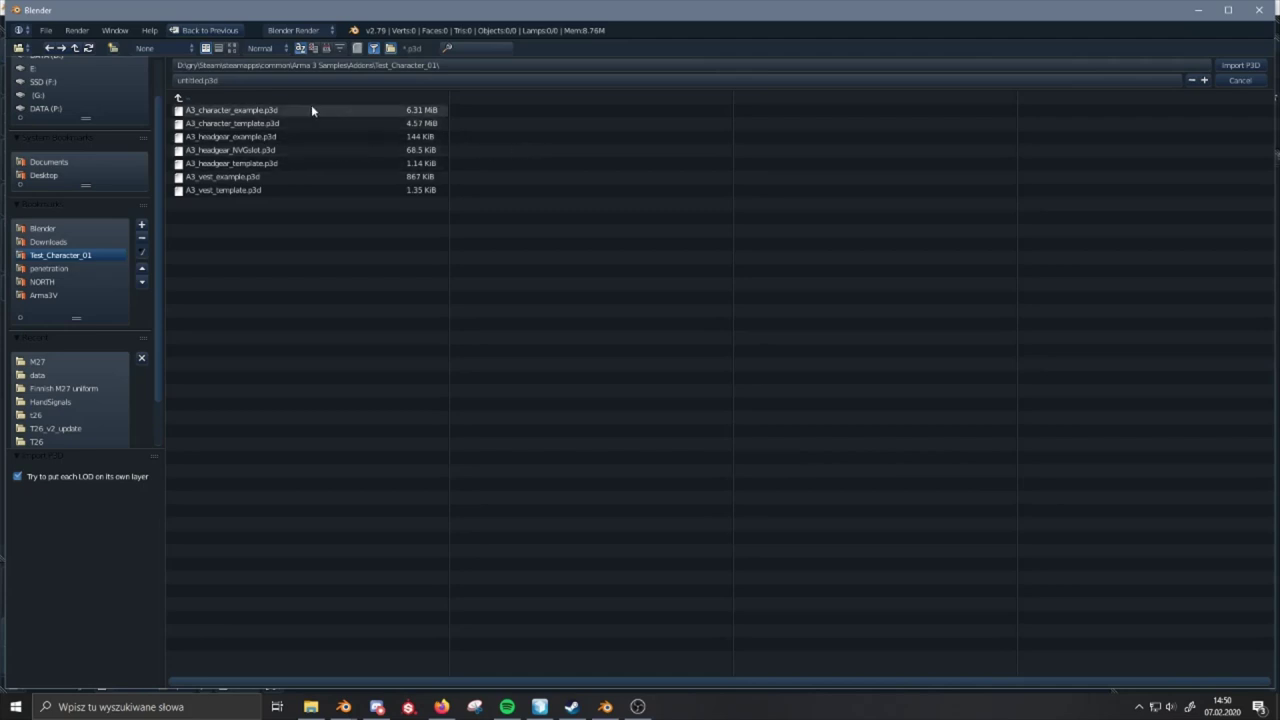
{"action": "left_click", "coordinate": [268, 111]}
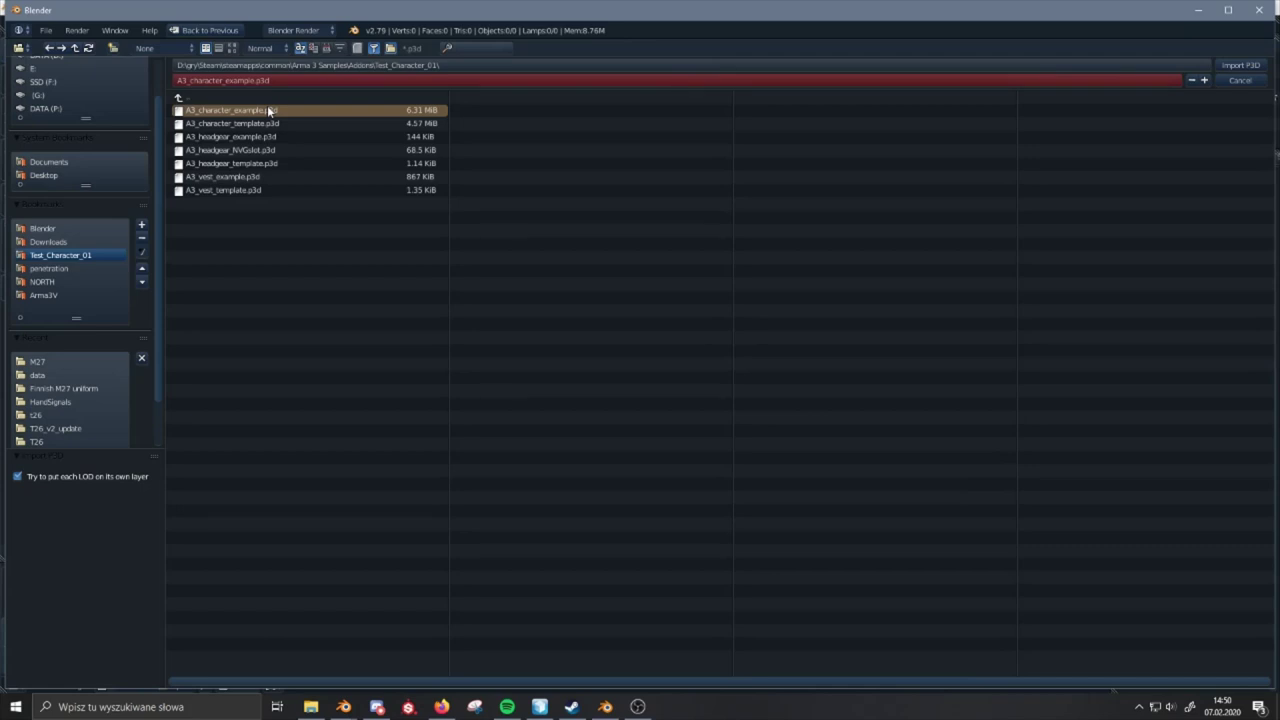
{"action": "key", "text": "Return"}
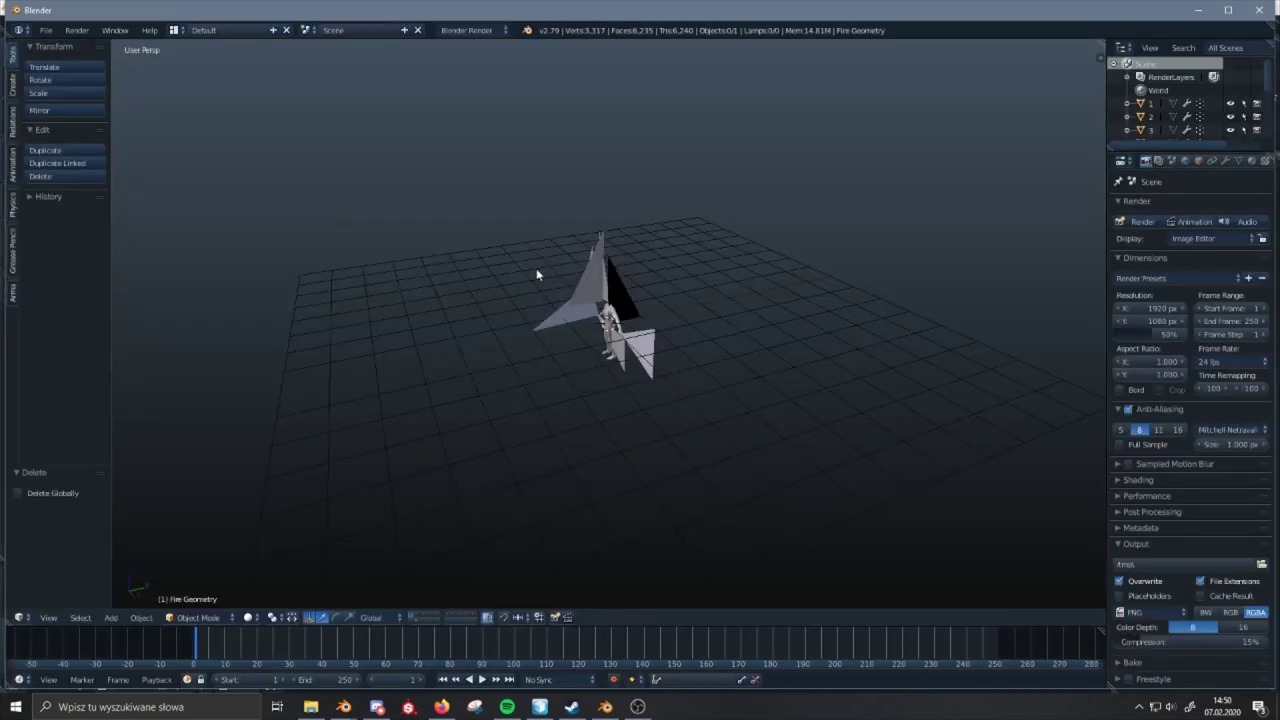
- Select the imported character's object 1 and frame it in front orthographic view
{"action": "right_click", "coordinate": [582, 292]}
{"action": "middle_click_drag", "start_coordinate": [582, 292], "coordinate": [708, 201]}
{"action": "key", "text": "KP_Decimal"}
{"action": "key", "text": "KP_1"}
{"action": "key", "text": "KP_5"}
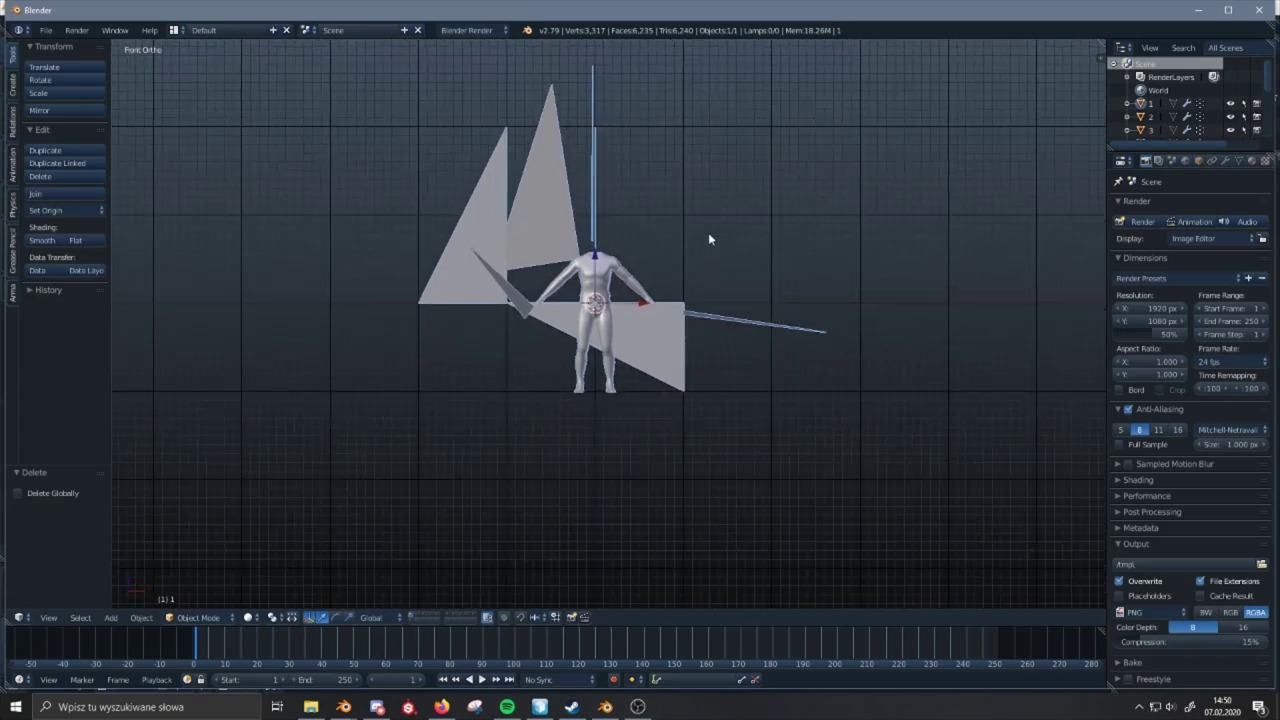
{"action": "scroll", "coordinate": [708, 239], "scroll_direction": "up", "scroll_amount": 3}
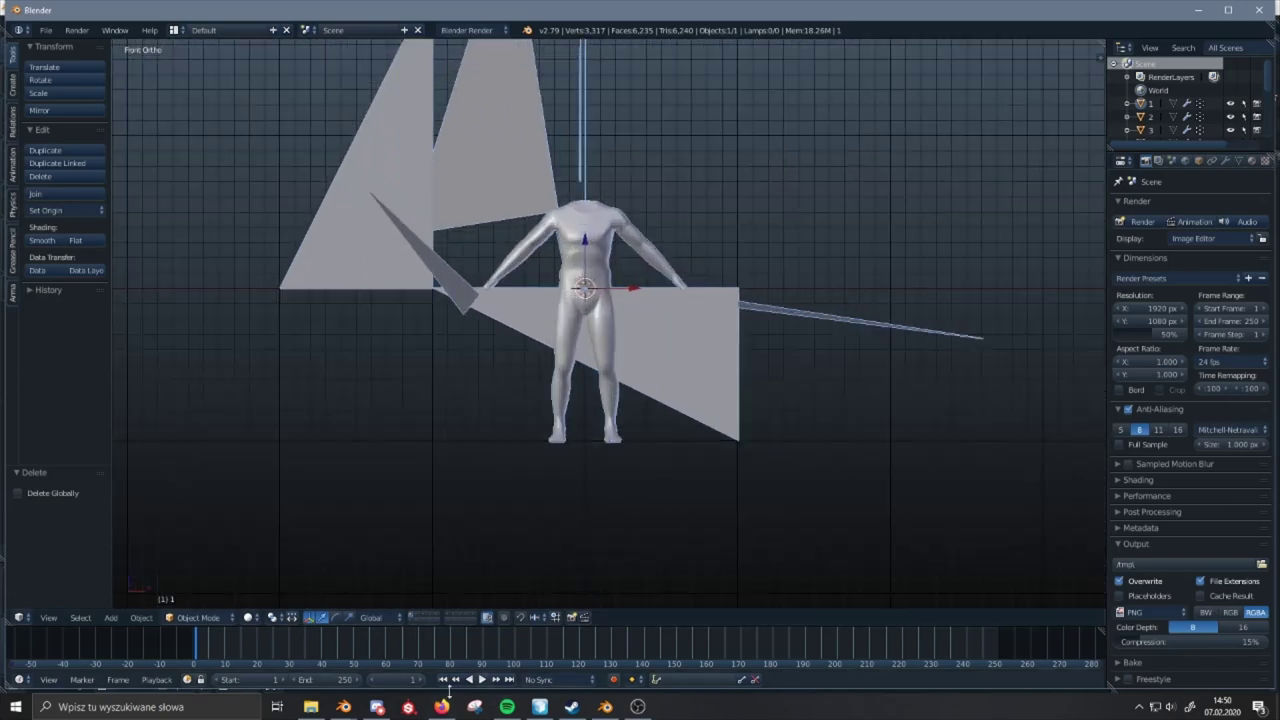
{"action": "middle_click_drag", "start_coordinate": [686, 251], "coordinate": [678, 306], "text": "shift"}
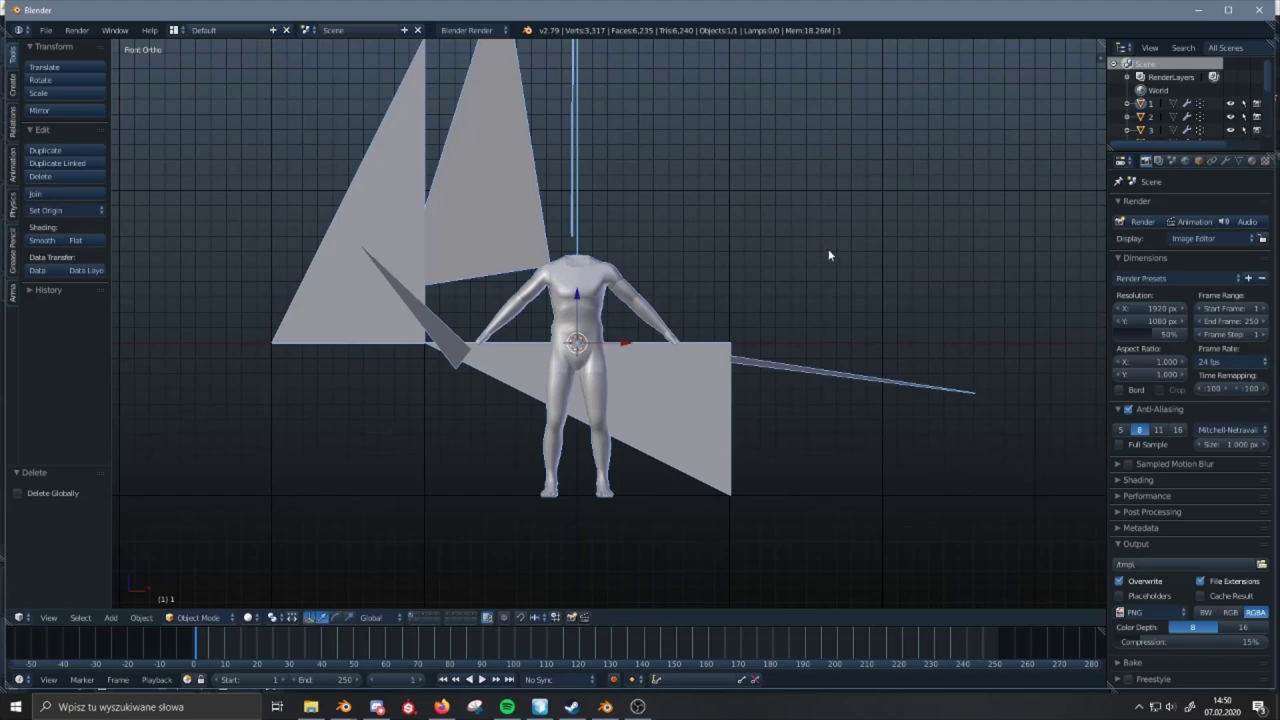
- Examine the sample body and the large proxy triangles around it from several angles
{"action": "middle_click_drag", "start_coordinate": [794, 263], "coordinate": [1048, 167]}
{"action": "middle_click_drag", "start_coordinate": [646, 227], "coordinate": [477, 404]}
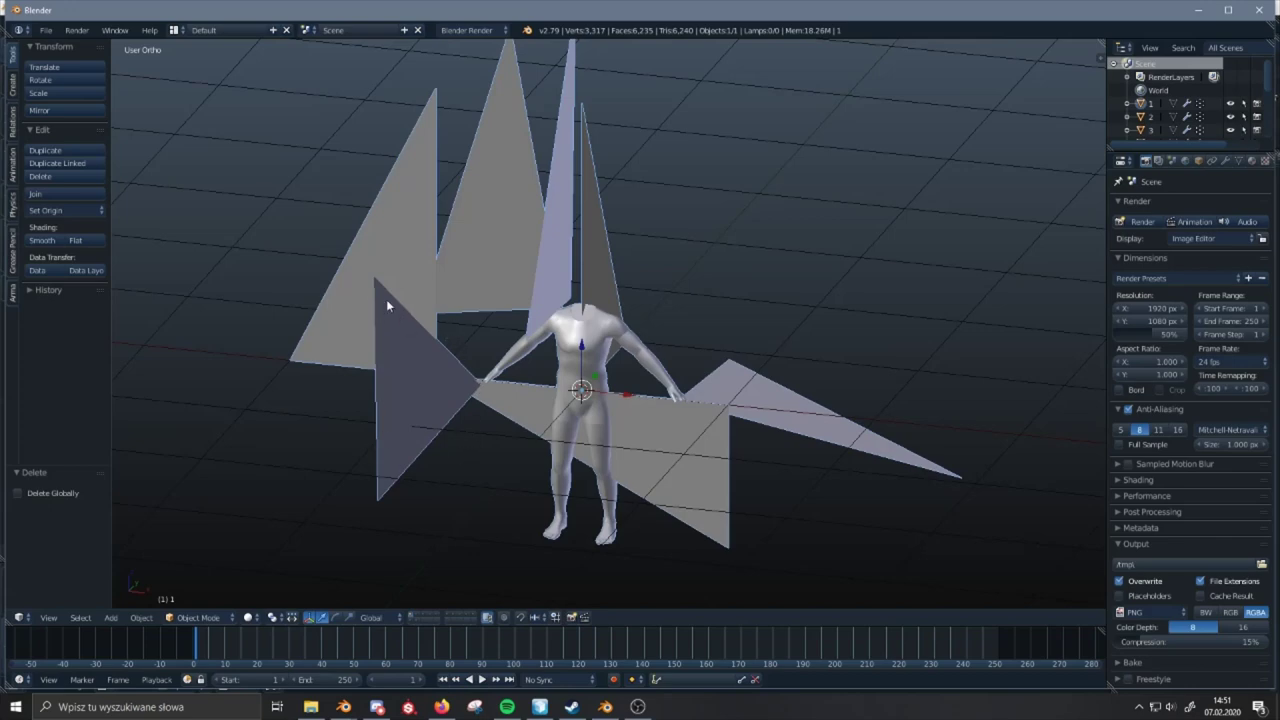
{"action": "middle_click_drag", "start_coordinate": [386, 294], "coordinate": [443, 326]}
{"action": "middle_click_drag", "start_coordinate": [393, 362], "coordinate": [457, 247]}
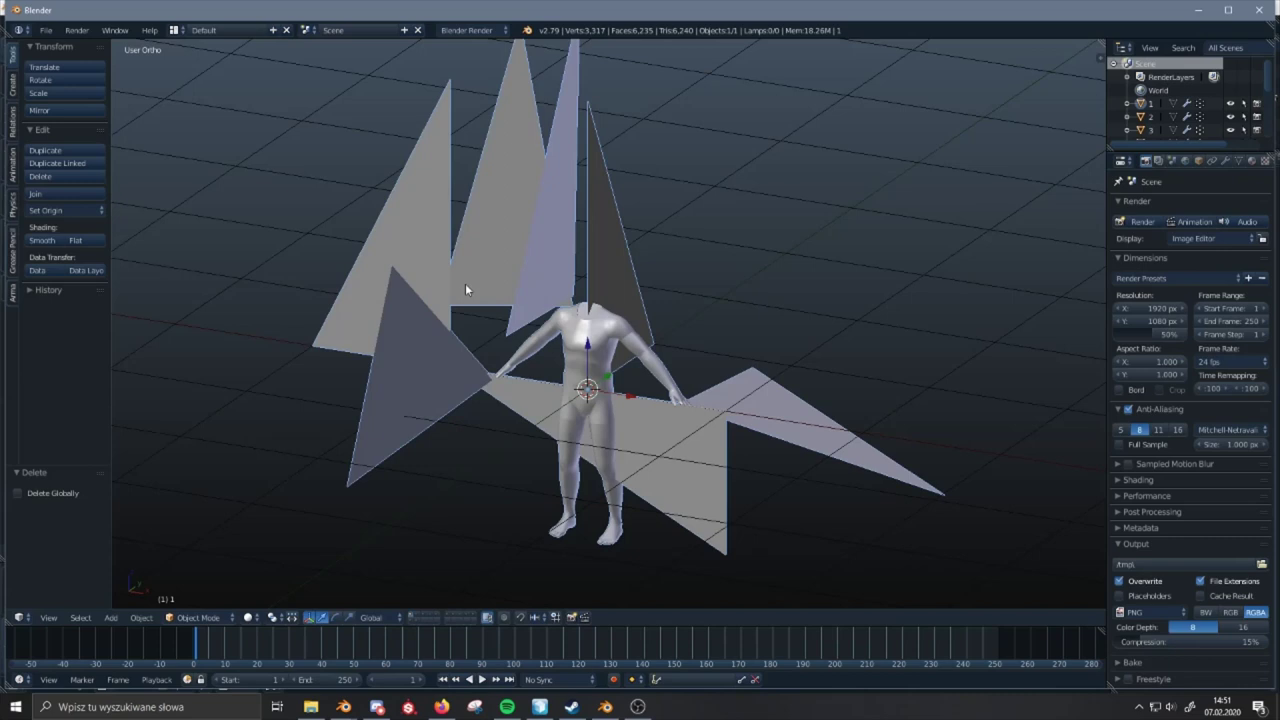
{"action": "middle_click_drag", "start_coordinate": [466, 285], "coordinate": [561, 292]}
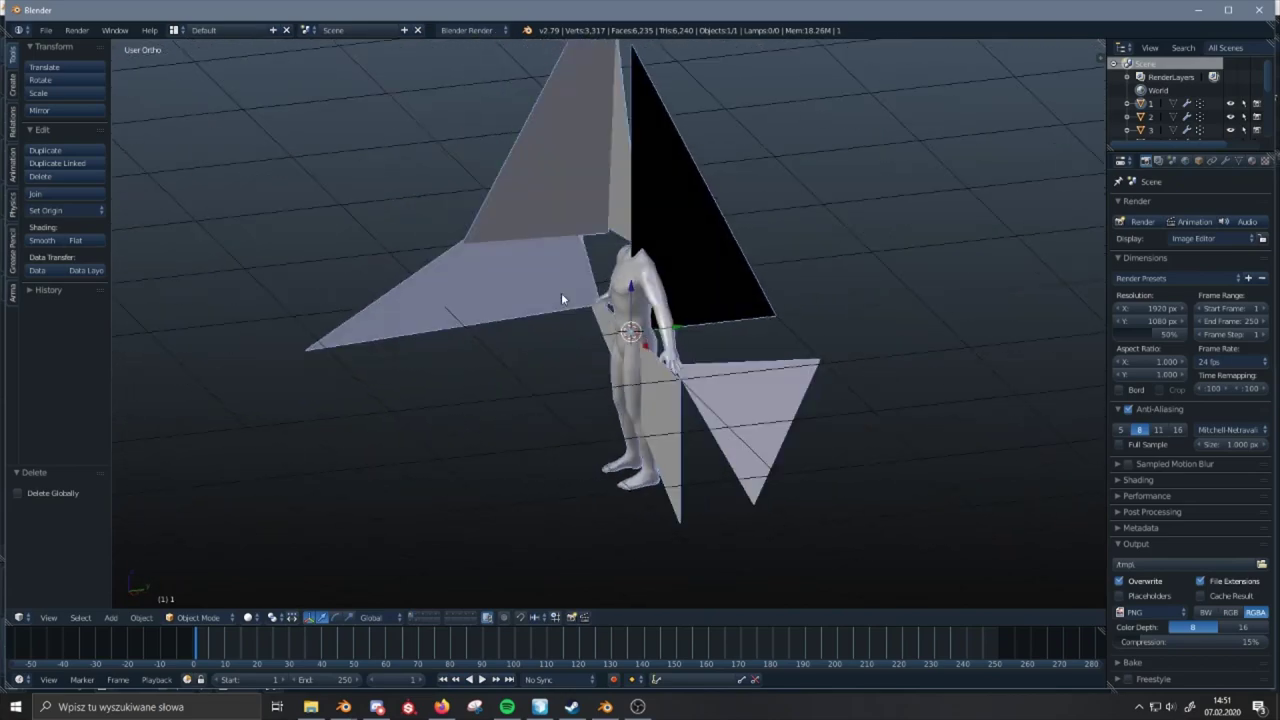
{"action": "middle_click_drag", "start_coordinate": [680, 305], "coordinate": [566, 344]}
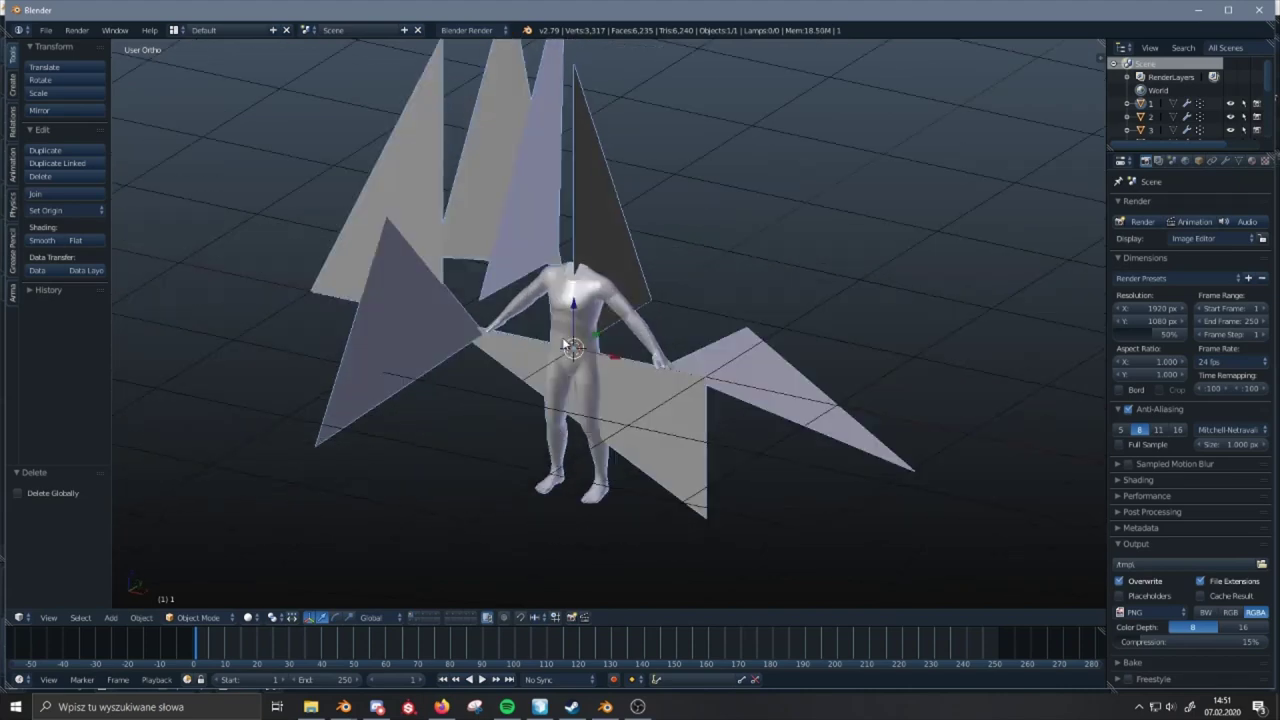
{"action": "middle_click_drag", "start_coordinate": [637, 283], "coordinate": [634, 269], "text": "shift"}
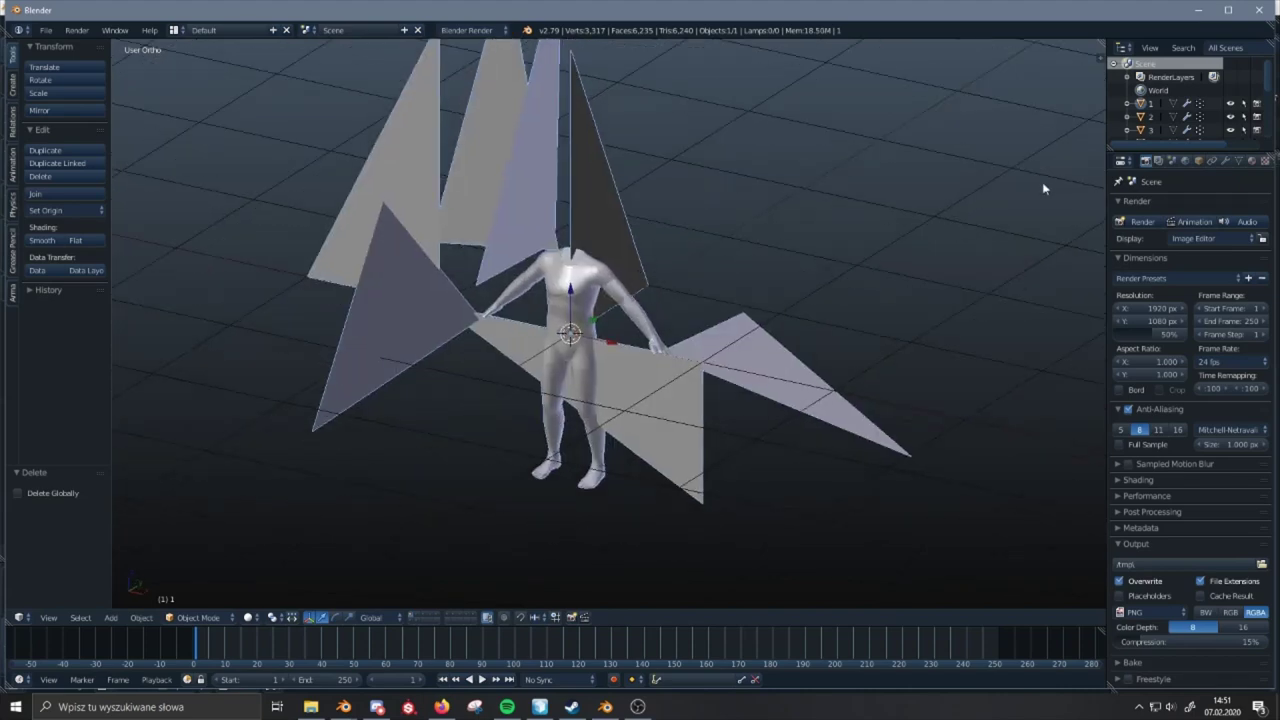
- Review the vertex groups in the sample character's mesh data, from the spine bones to the proxy and injury groups
{"action": "left_click", "coordinate": [1239, 160]}
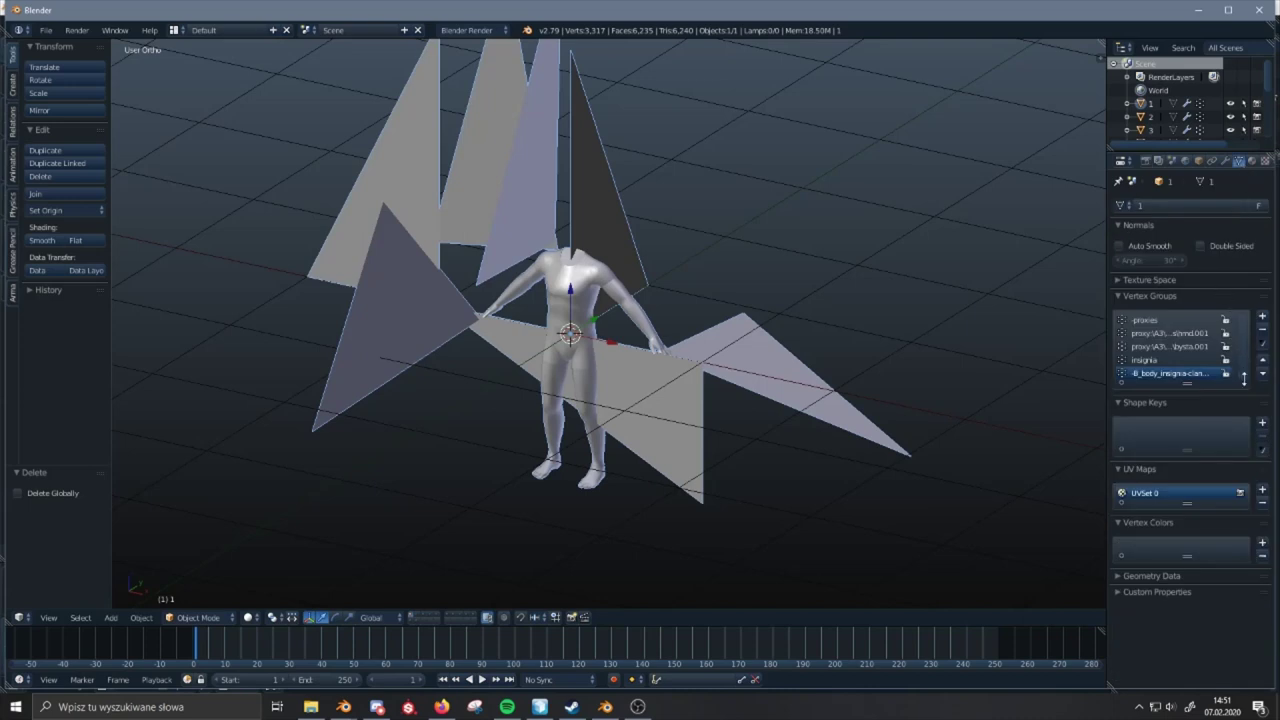
{"action": "scroll", "coordinate": [1246, 373], "scroll_direction": "up", "scroll_amount": 5}
{"action": "scroll", "coordinate": [1246, 373], "scroll_direction": "up", "scroll_amount": 8}
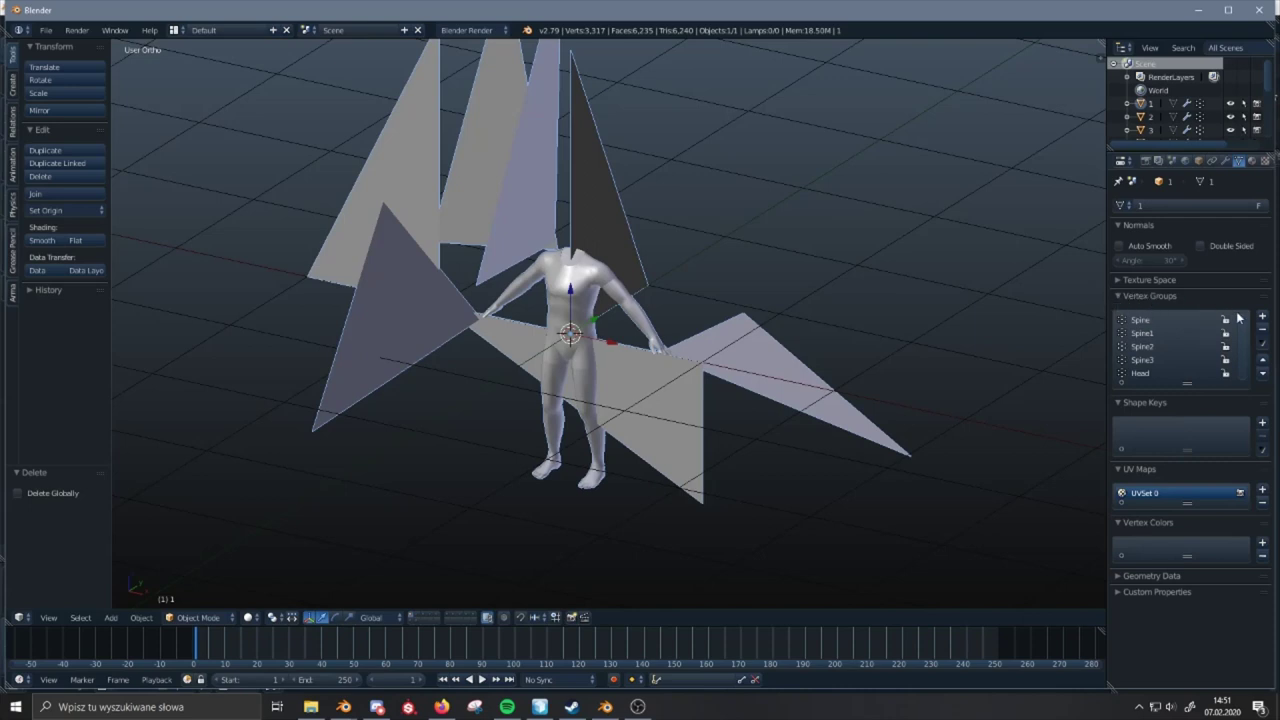
{"action": "scroll", "coordinate": [1248, 362], "scroll_direction": "down", "scroll_amount": 6}
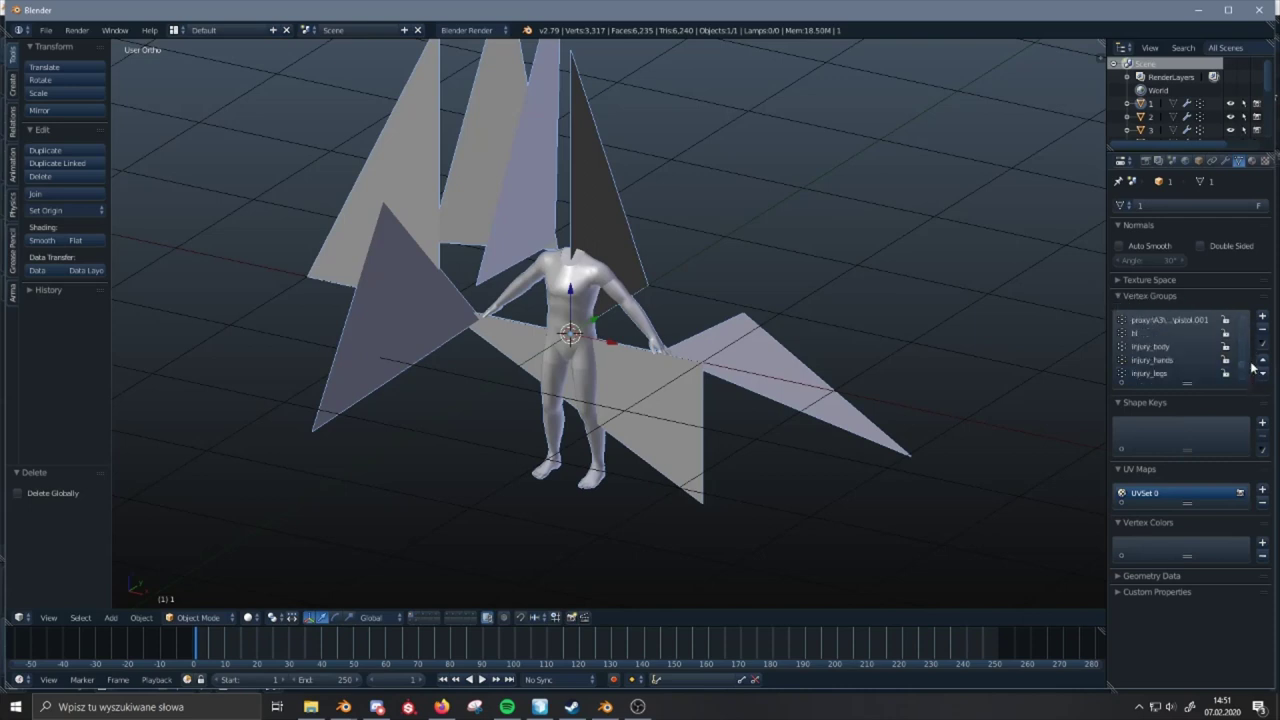
{"action": "scroll", "coordinate": [1250, 350], "scroll_direction": "up", "scroll_amount": 6}
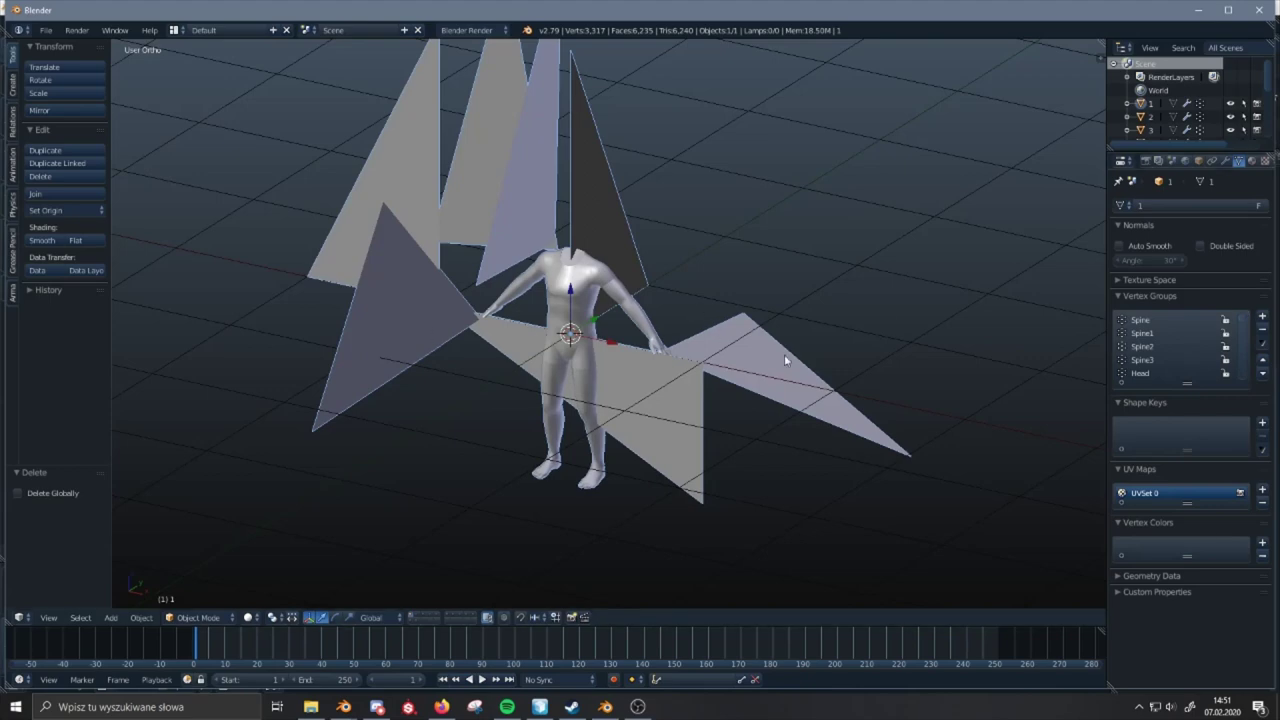
- Copy the selected sample character object 1, including its proxies, to the buffer
{"action": "mouse_move", "coordinate": [606, 353]}
{"action": "middle_mouse_down"}
{"action": "mouse_move", "coordinate": [619, 345]}
{"action": "mouse_move", "coordinate": [556, 348]}
{"action": "mouse_move", "coordinate": [549, 362]}
{"action": "mouse_move", "coordinate": [607, 362]}
{"action": "middle_mouse_up"}
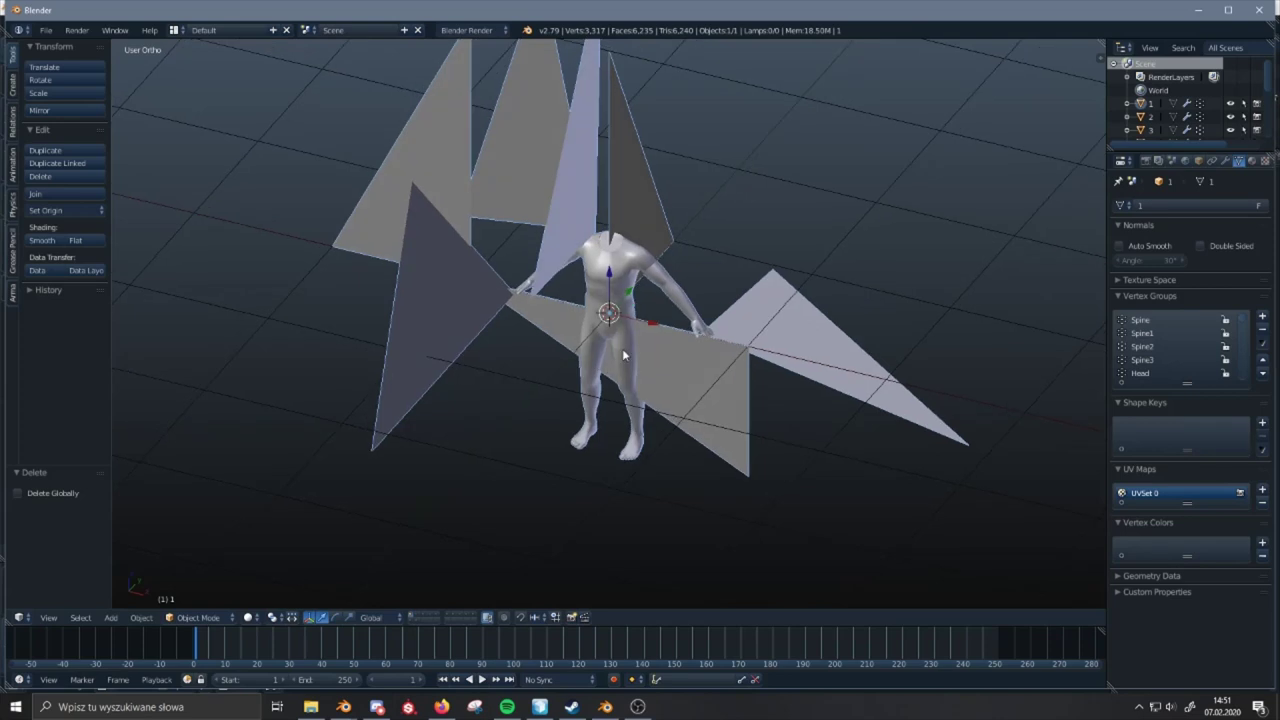
{"action": "middle_click_drag", "start_coordinate": [622, 353], "coordinate": [719, 334]}
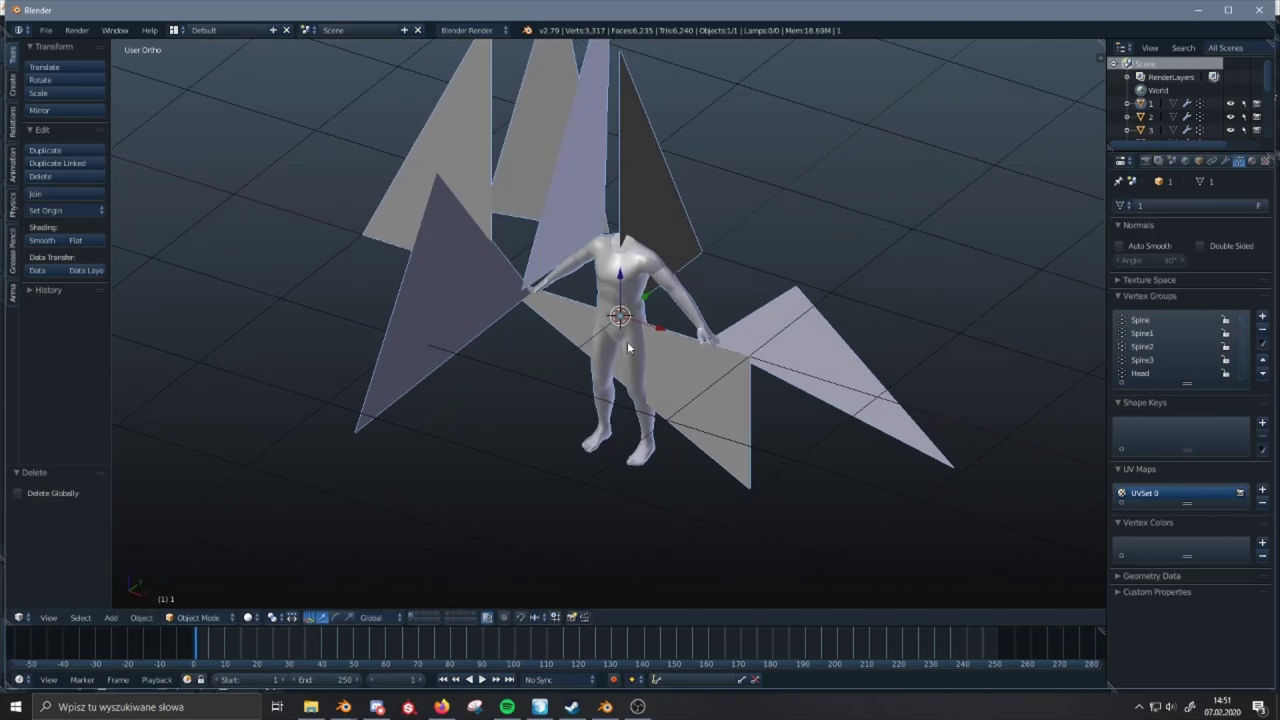
{"action": "key", "text": "ctrl+c"}
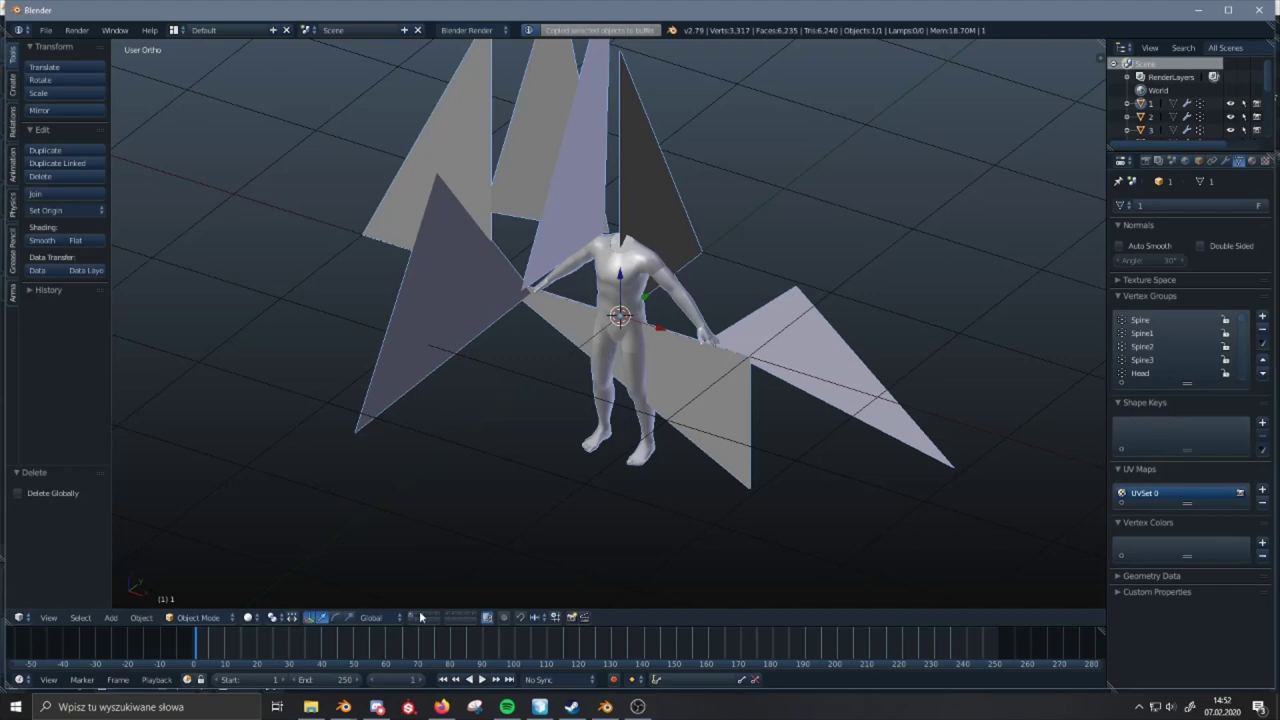
- Switch to the Blender window with M27_low.blend and paste the copied sample character object from the buffer
{"action": "mouse_move", "coordinate": [380, 712]}
{"action": "mouse_move", "coordinate": [343, 706]}
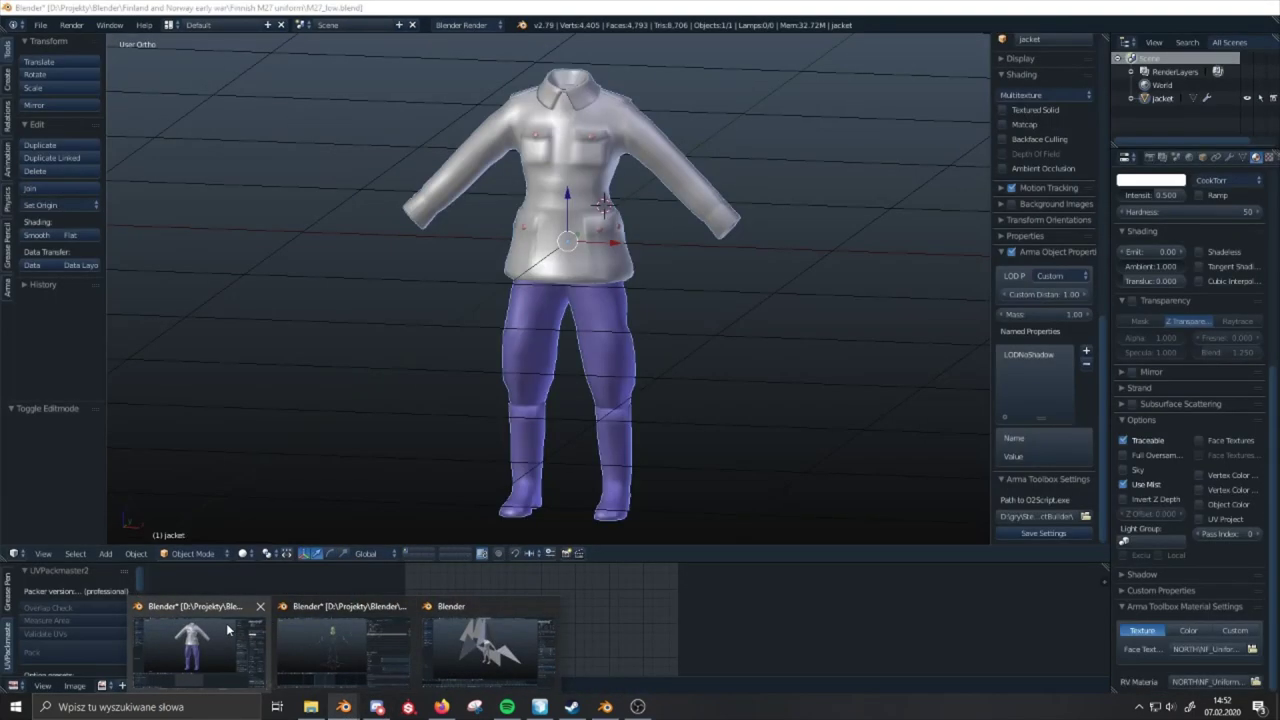
{"action": "left_click", "coordinate": [228, 630]}
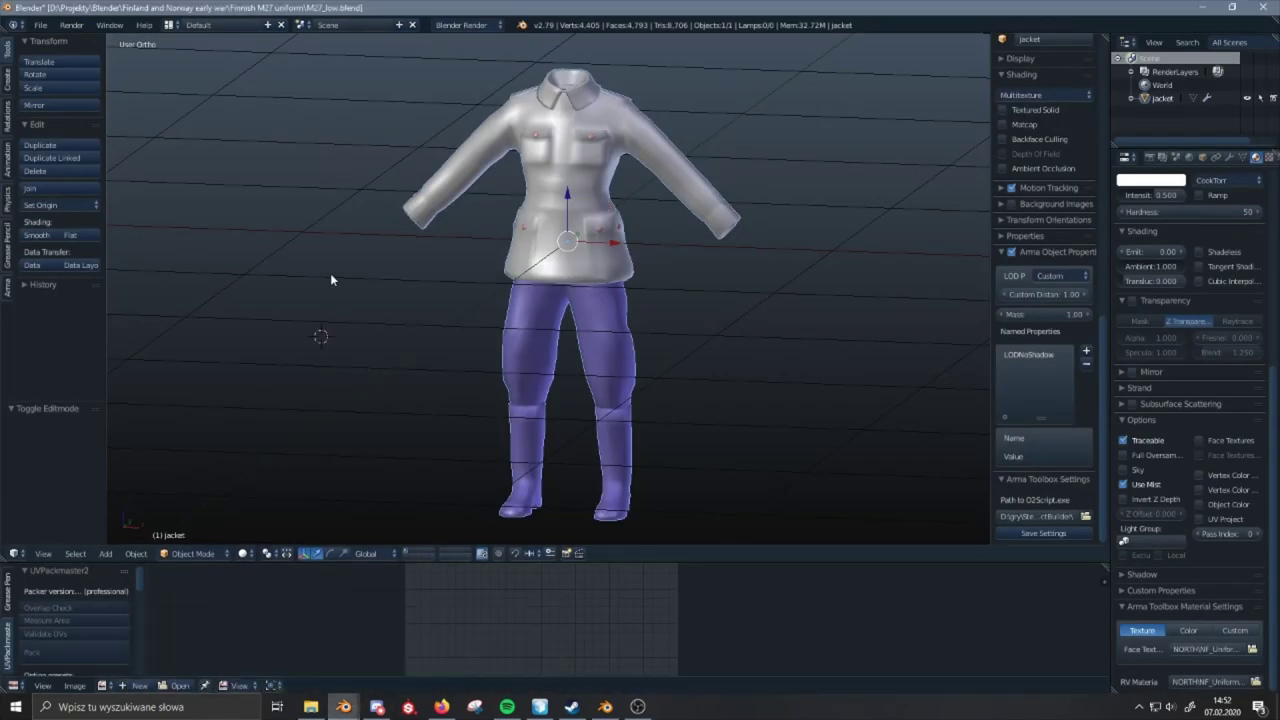
{"action": "key", "text": "ctrl+v"}
{"action": "middle_click_drag", "start_coordinate": [330, 273], "coordinate": [305, 292]}
{"action": "scroll", "coordinate": [304, 287], "scroll_direction": "down", "scroll_amount": 1}
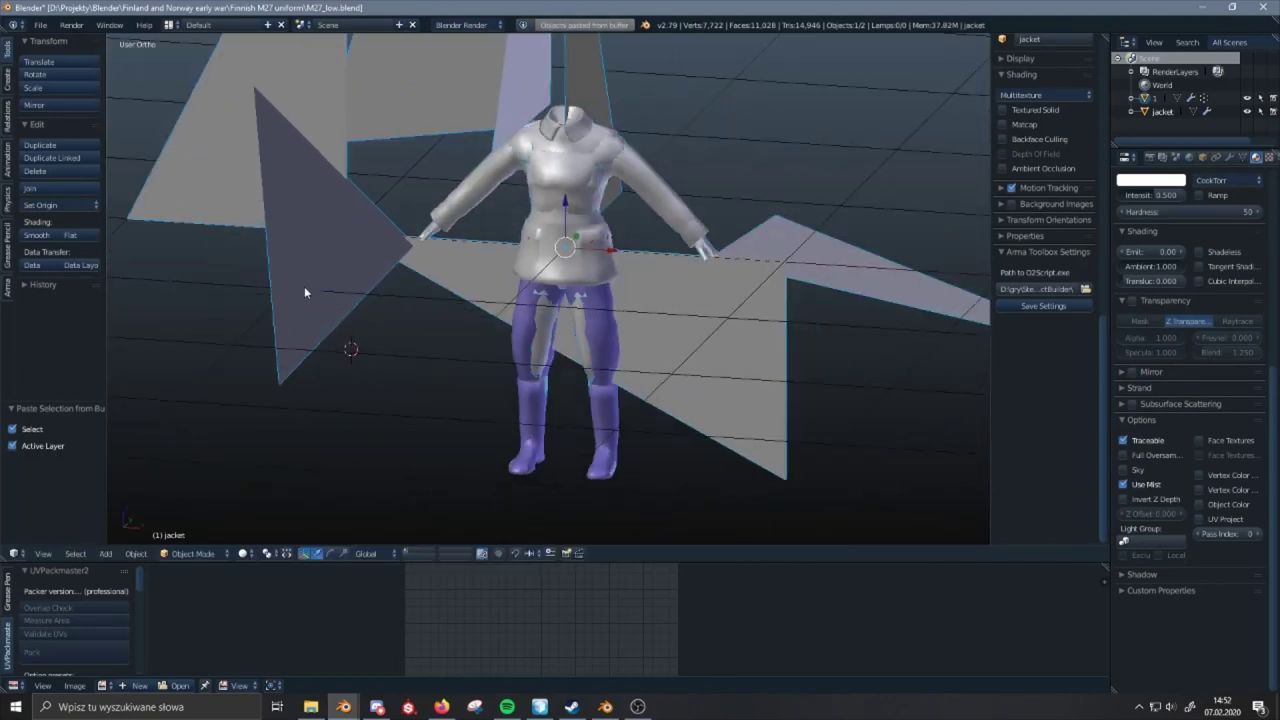
- Select the pasted object 1 and look through the vertex groups in its mesh data
{"action": "middle_click_drag", "start_coordinate": [547, 216], "coordinate": [554, 237], "text": "shift"}
{"action": "right_click", "coordinate": [698, 299]}
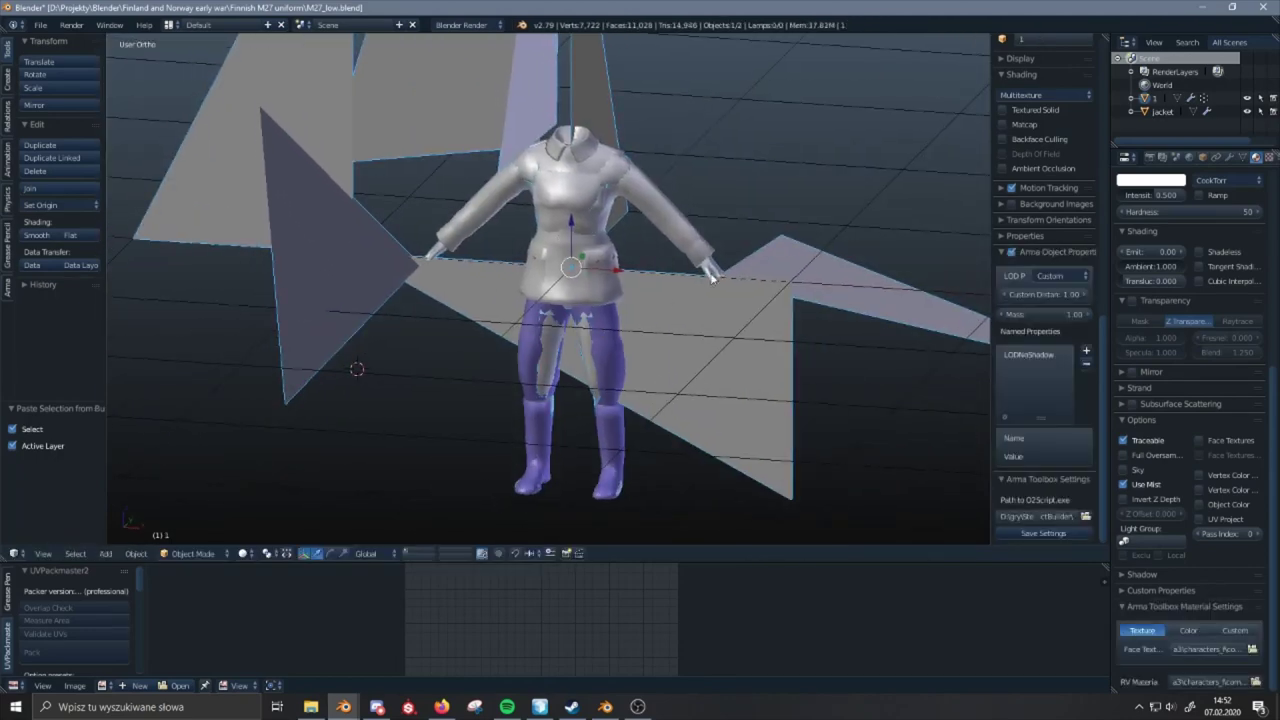
{"action": "left_click", "coordinate": [1243, 158]}
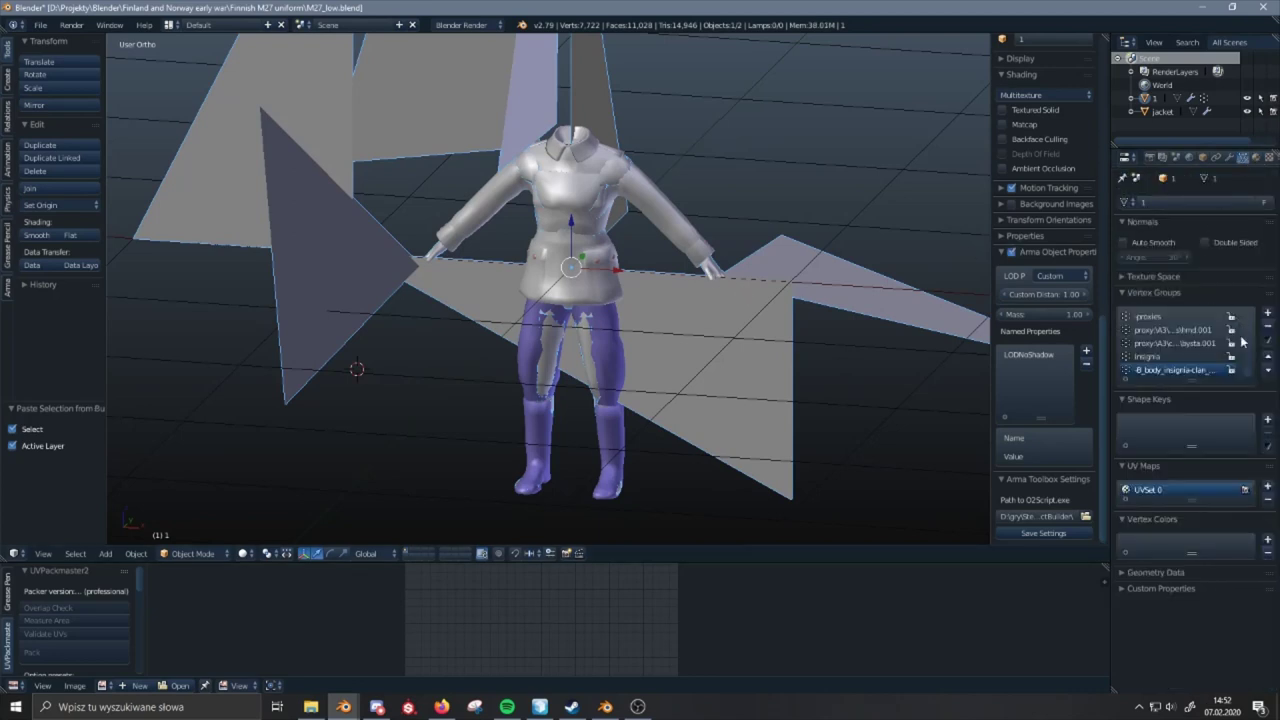
{"action": "scroll", "coordinate": [1247, 350], "scroll_direction": "down", "scroll_amount": 5}
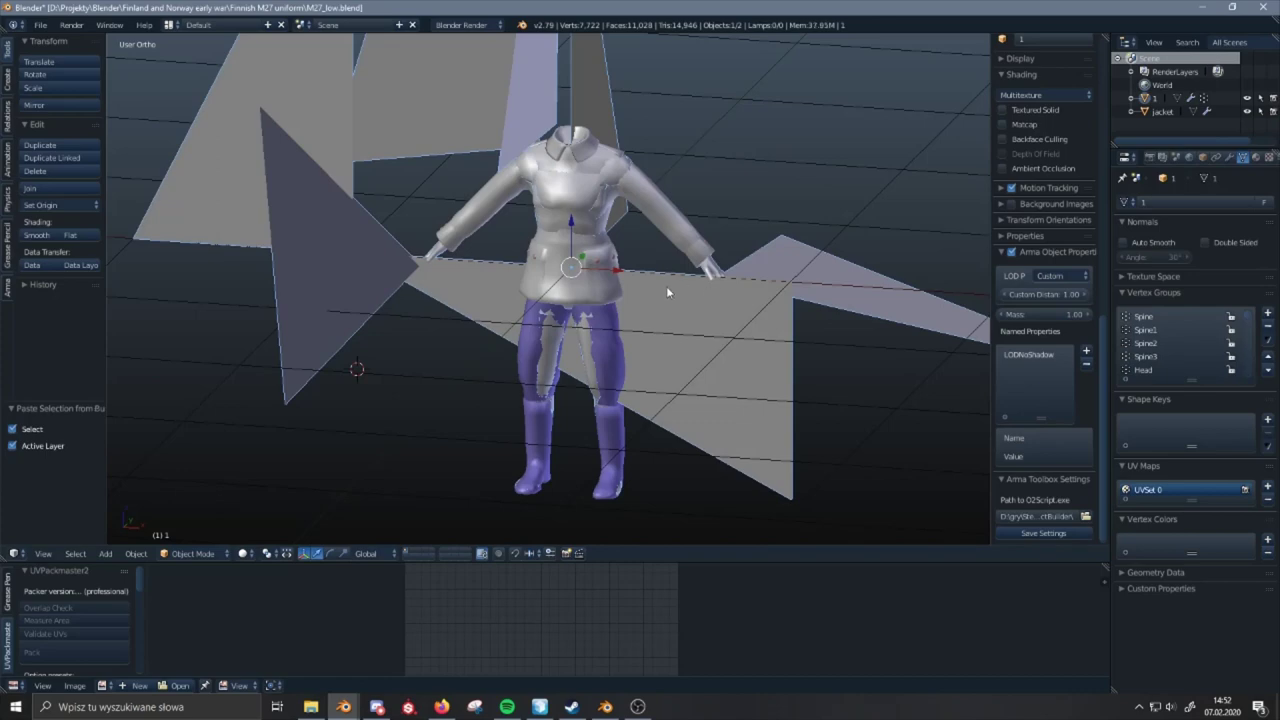
- Select the jacket and examine how the uniform fits over the pasted sample body and proxies from several angles
{"action": "middle_click_drag", "start_coordinate": [666, 288], "coordinate": [490, 296]}
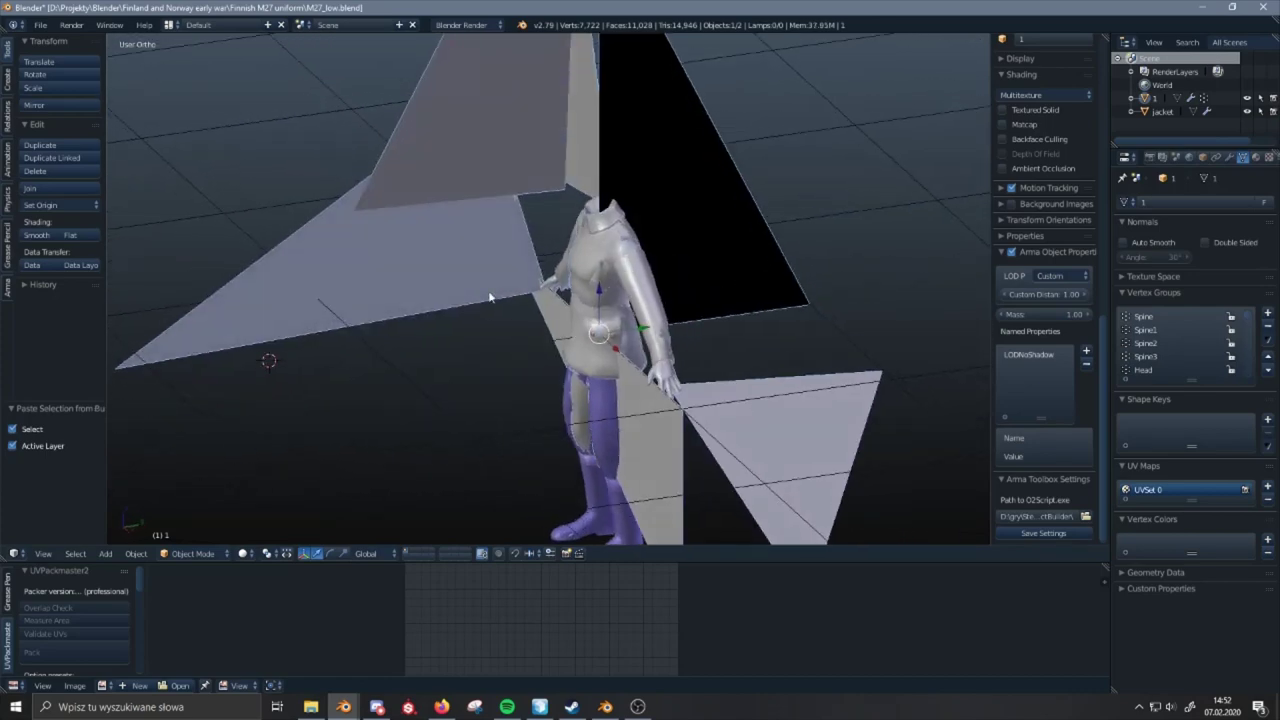
{"action": "middle_click_drag", "start_coordinate": [603, 183], "coordinate": [556, 230]}
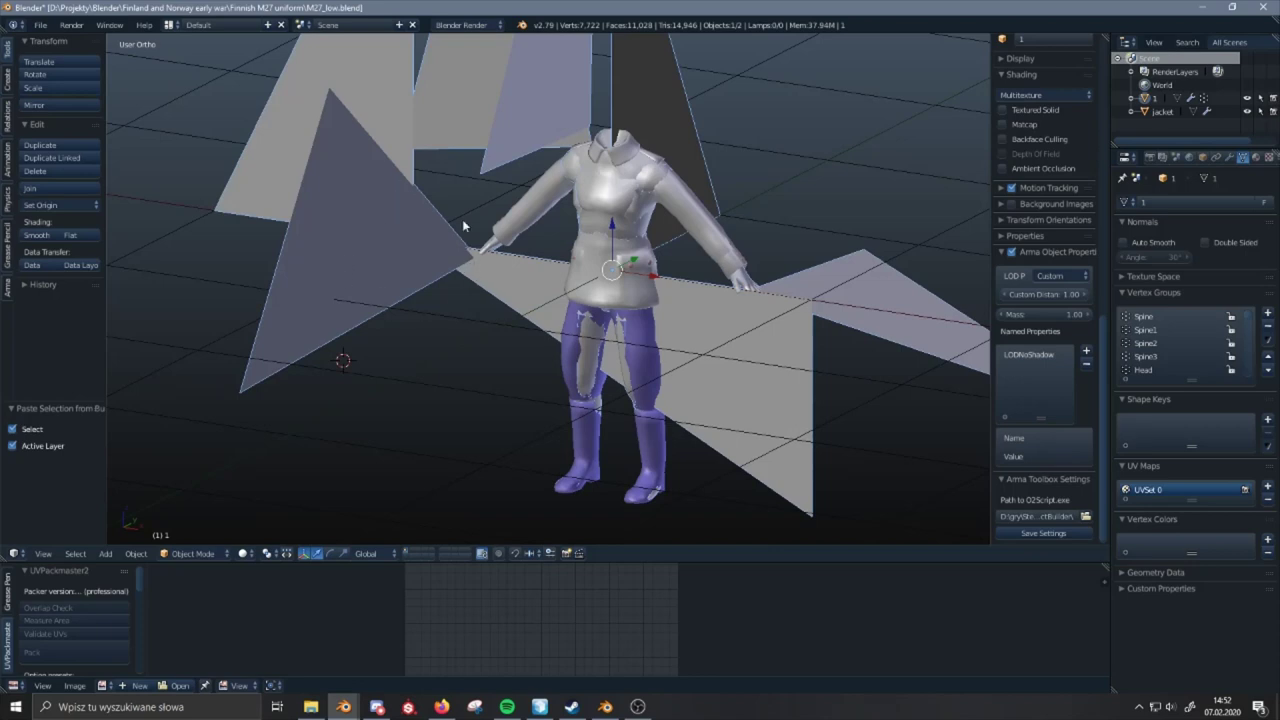
{"action": "middle_click_drag", "start_coordinate": [463, 223], "coordinate": [494, 272]}
{"action": "right_click", "coordinate": [480, 252]}
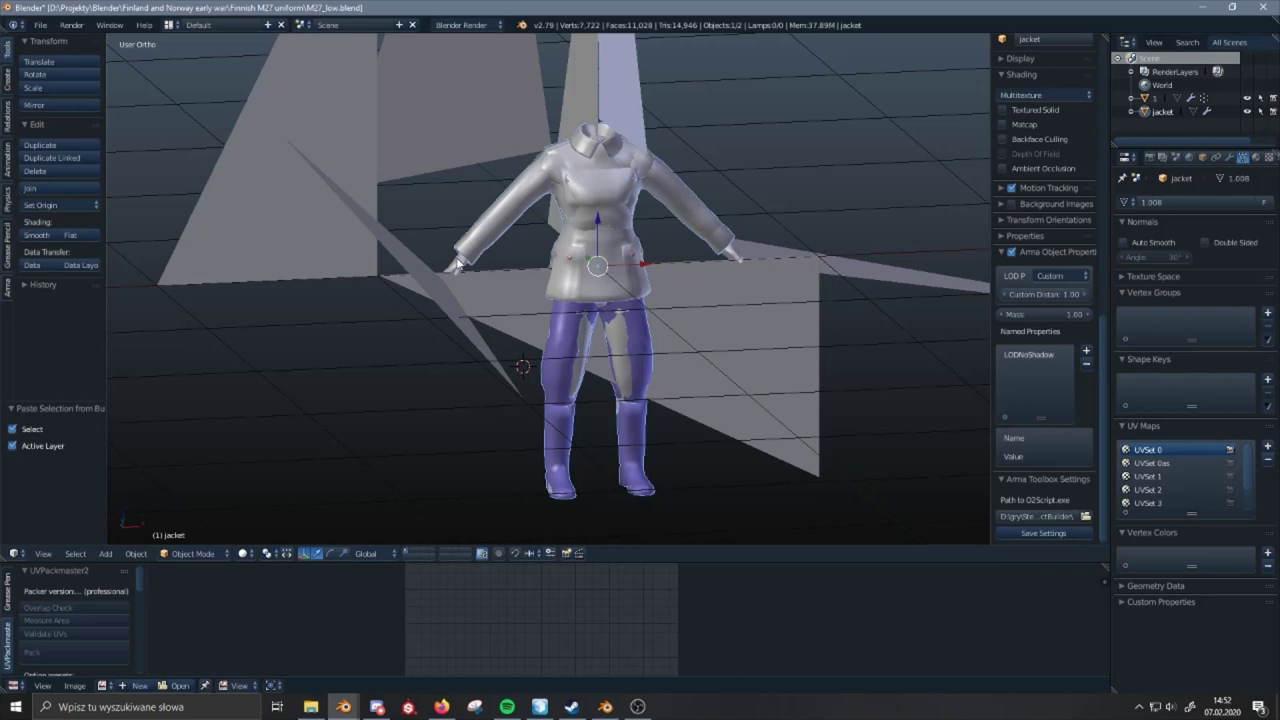
{"action": "middle_click_drag", "start_coordinate": [457, 264], "coordinate": [500, 285]}
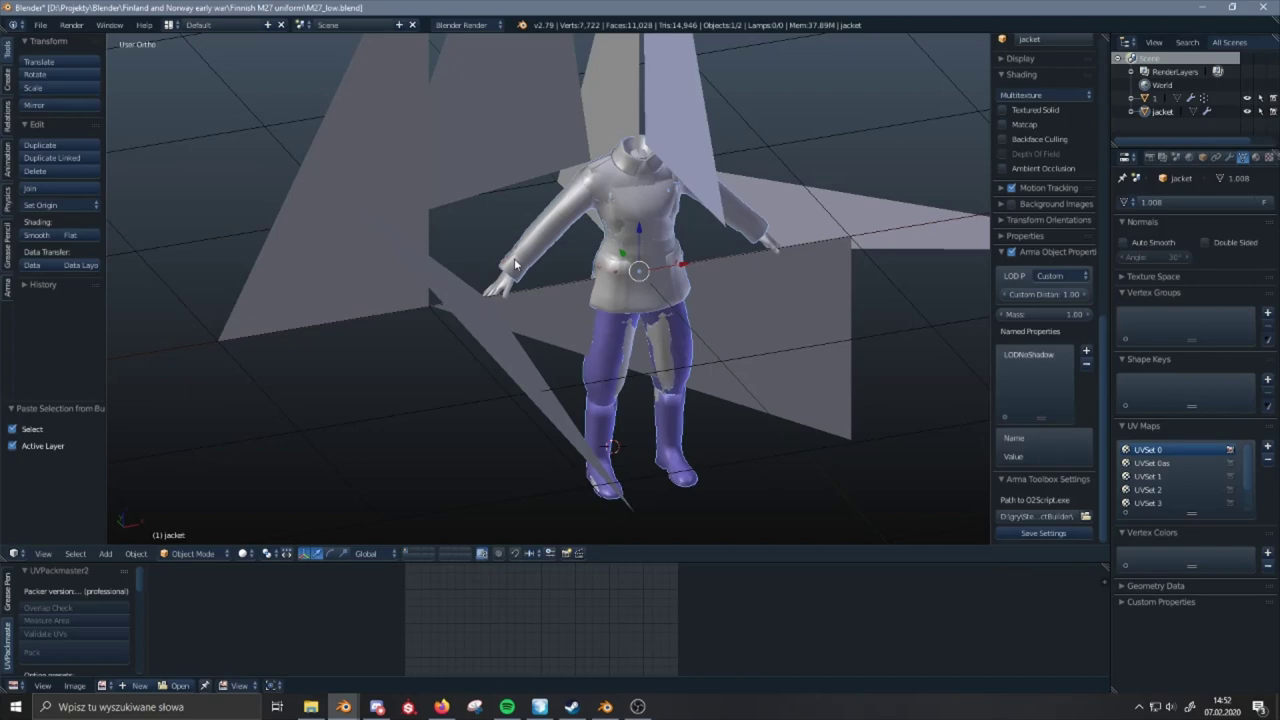
{"action": "middle_click_drag", "start_coordinate": [514, 258], "coordinate": [635, 183]}
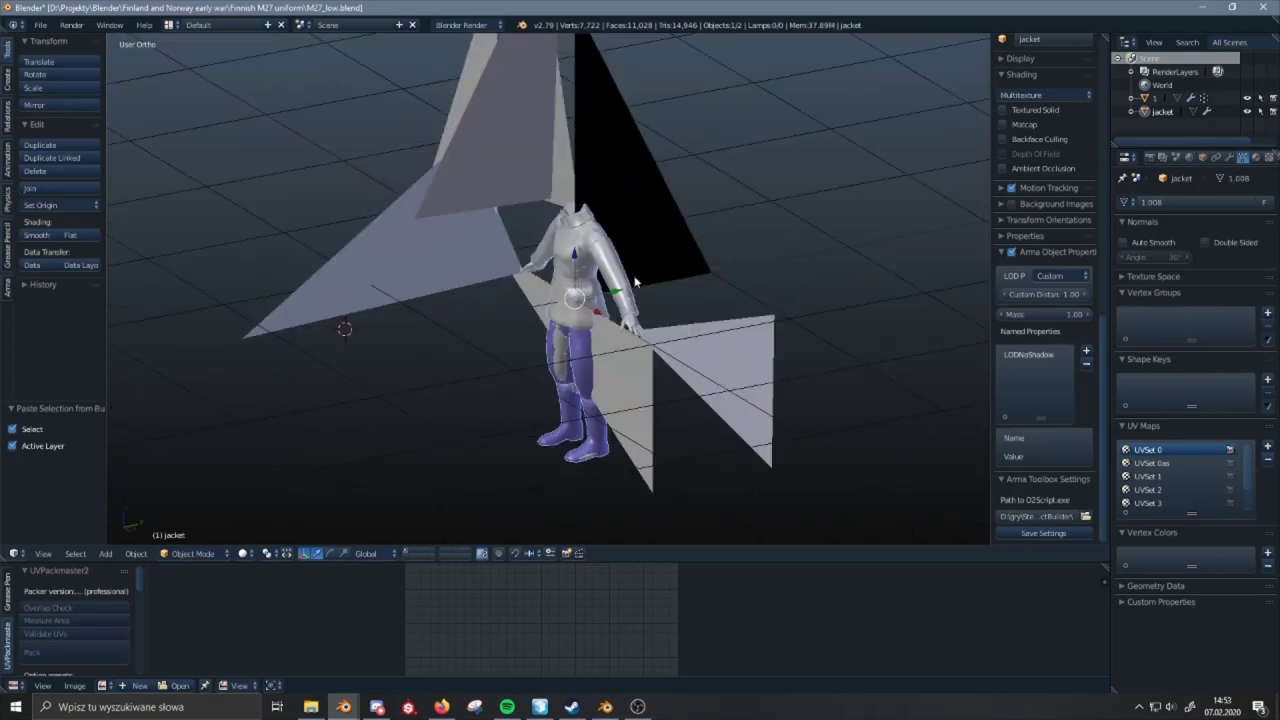
{"action": "middle_click_drag", "start_coordinate": [596, 243], "coordinate": [639, 241]}
{"action": "scroll", "coordinate": [638, 241], "scroll_direction": "up", "scroll_amount": 3}
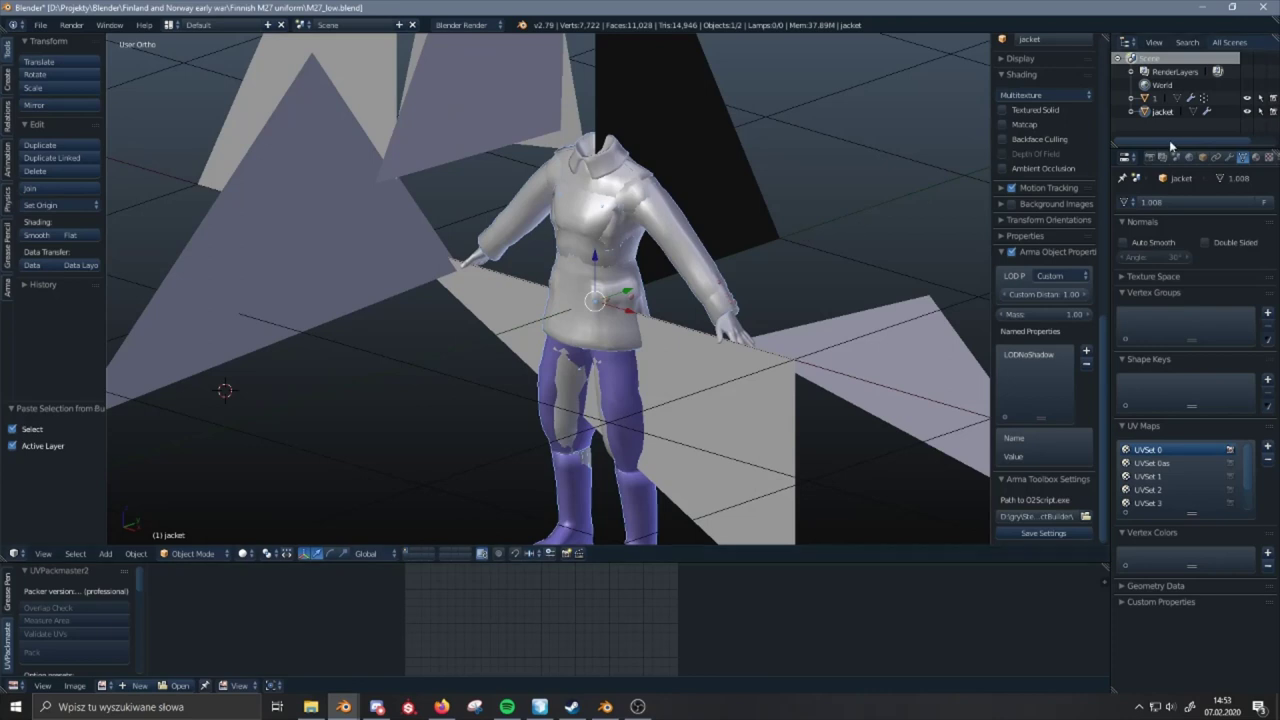
- Select sample body object 1 and sort its vertex groups by name
{"action": "left_click", "coordinate": [1255, 158]}
{"action": "left_click", "coordinate": [1243, 158]}
{"action": "right_click", "coordinate": [748, 196]}
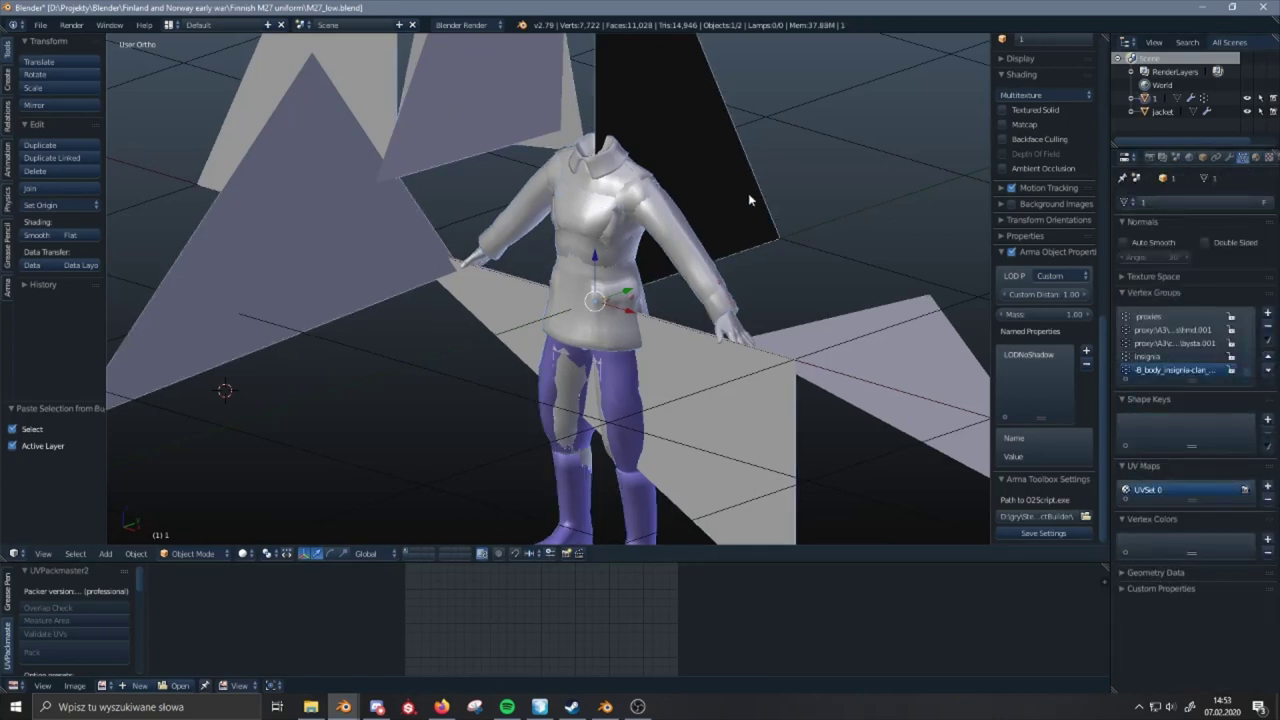
{"action": "key", "text": "g"}
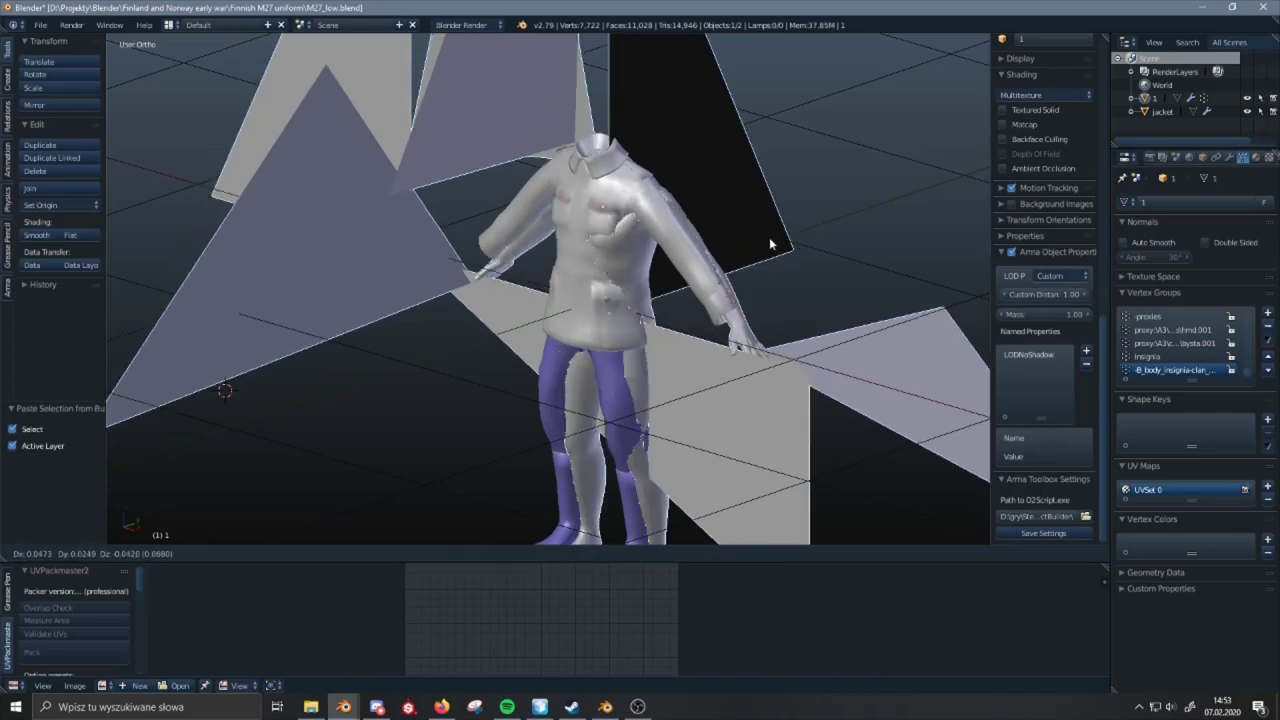
{"action": "right_click", "coordinate": [557, 243]}
{"action": "left_click", "coordinate": [1267, 340]}
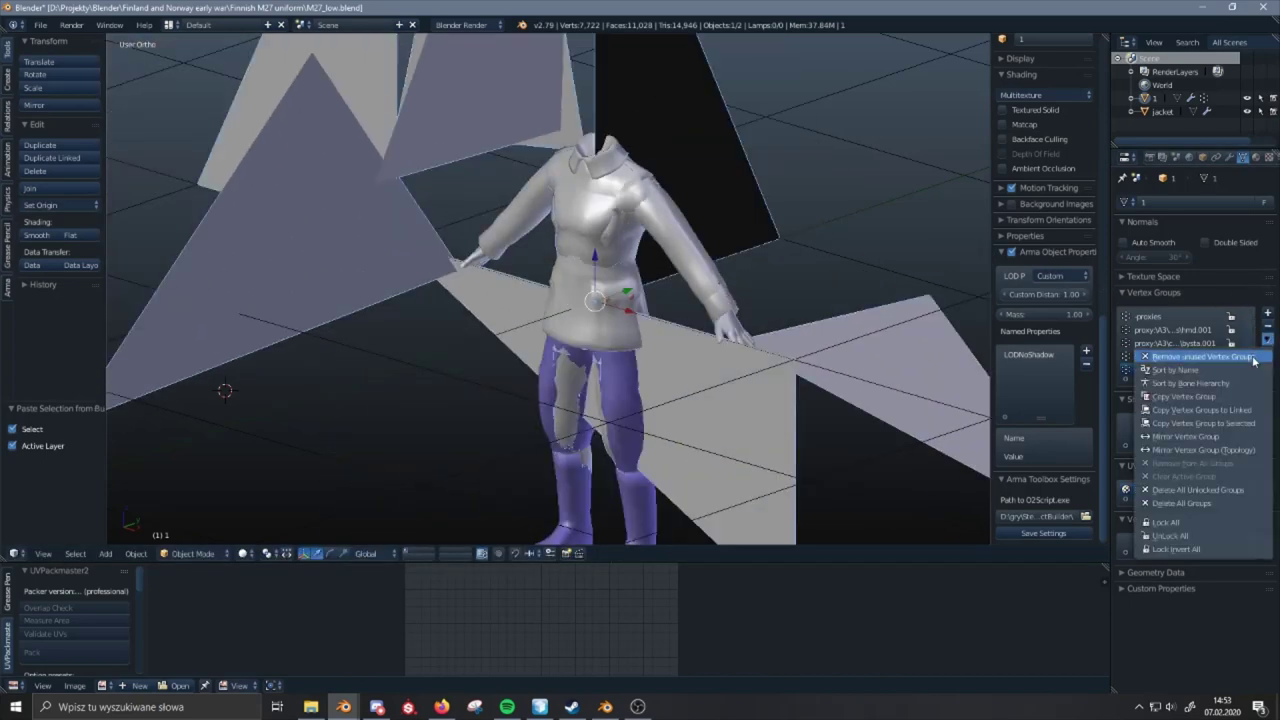
{"action": "left_click", "coordinate": [1247, 374]}
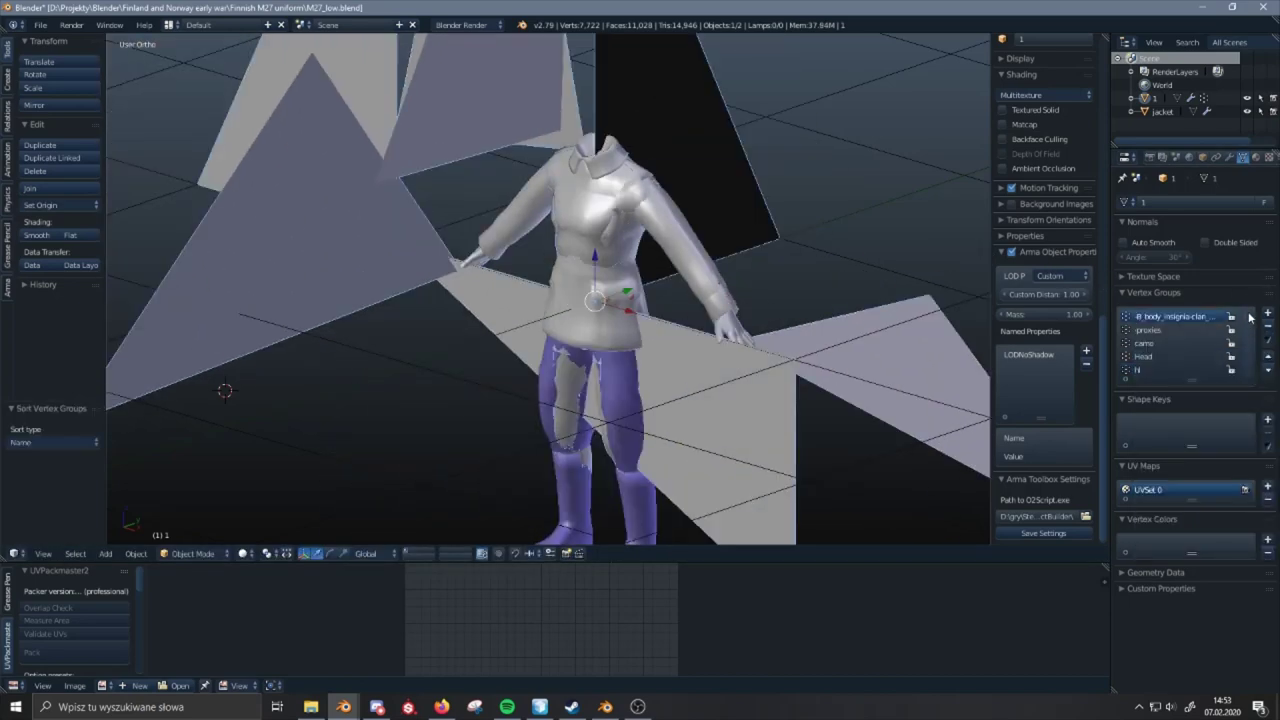
- Delete the proxy triangles around the sample body in Edit Mode, with the -proxies vertex group active, and return to Object Mode
{"action": "left_click", "coordinate": [1160, 330]}
{"action": "key", "text": "Tab"}
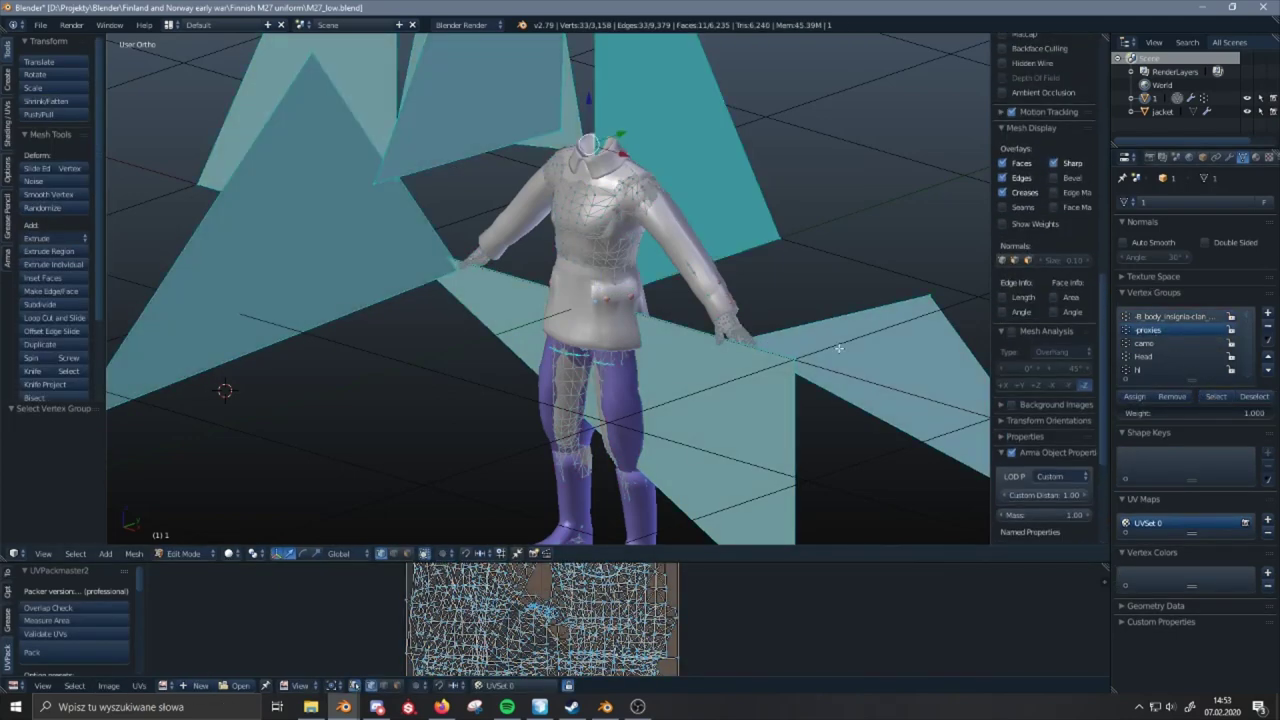
{"action": "key", "text": "x"}
{"action": "left_click", "coordinate": [766, 274]}
{"action": "middle_click_drag", "start_coordinate": [766, 274], "coordinate": [705, 258]}
{"action": "key", "text": "Tab"}
{"action": "middle_click_drag", "start_coordinate": [791, 240], "coordinate": [830, 250]}
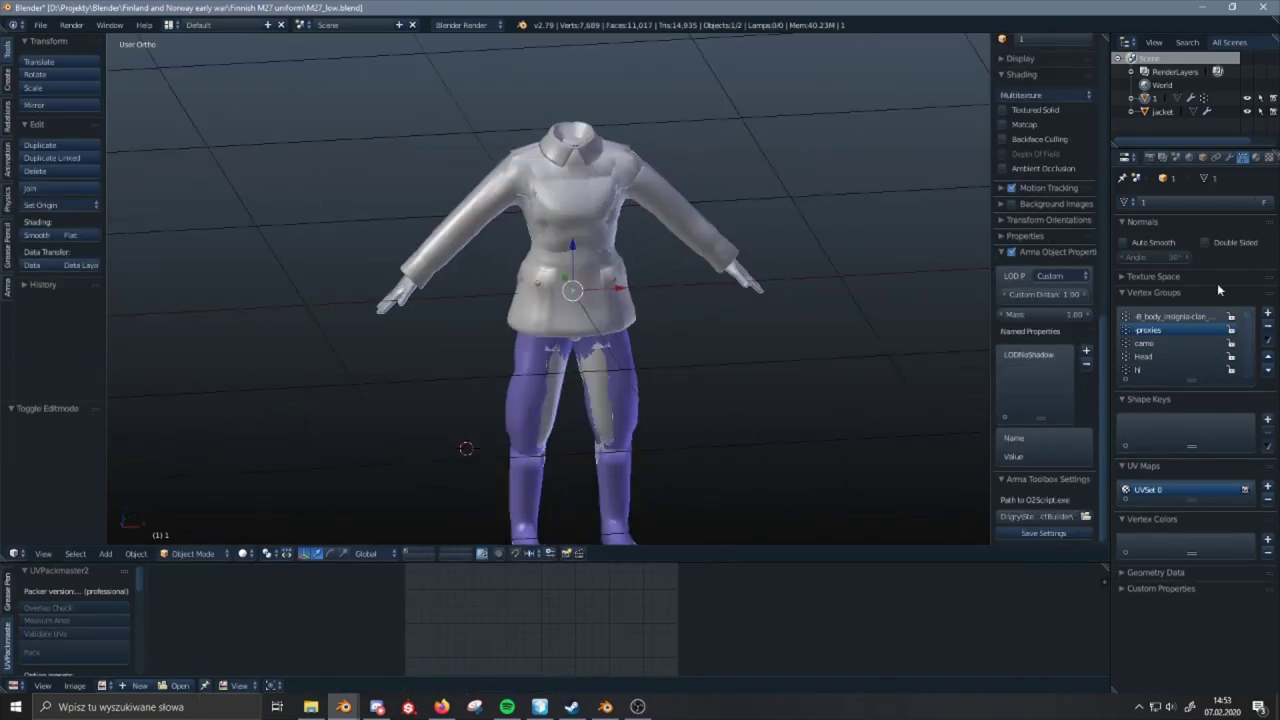
- Remove the unused vertex groups from the sample body and check the rest of the list
{"action": "left_click", "coordinate": [1268, 340]}
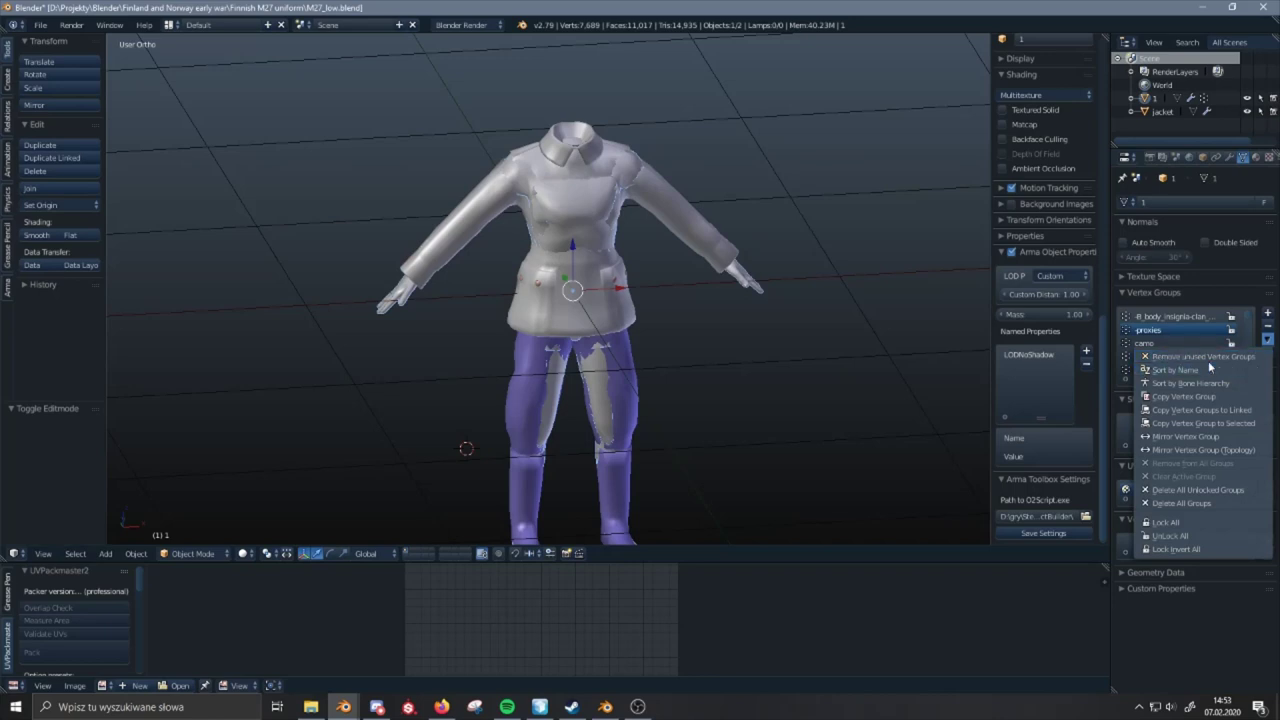
{"action": "left_click", "coordinate": [1209, 356]}
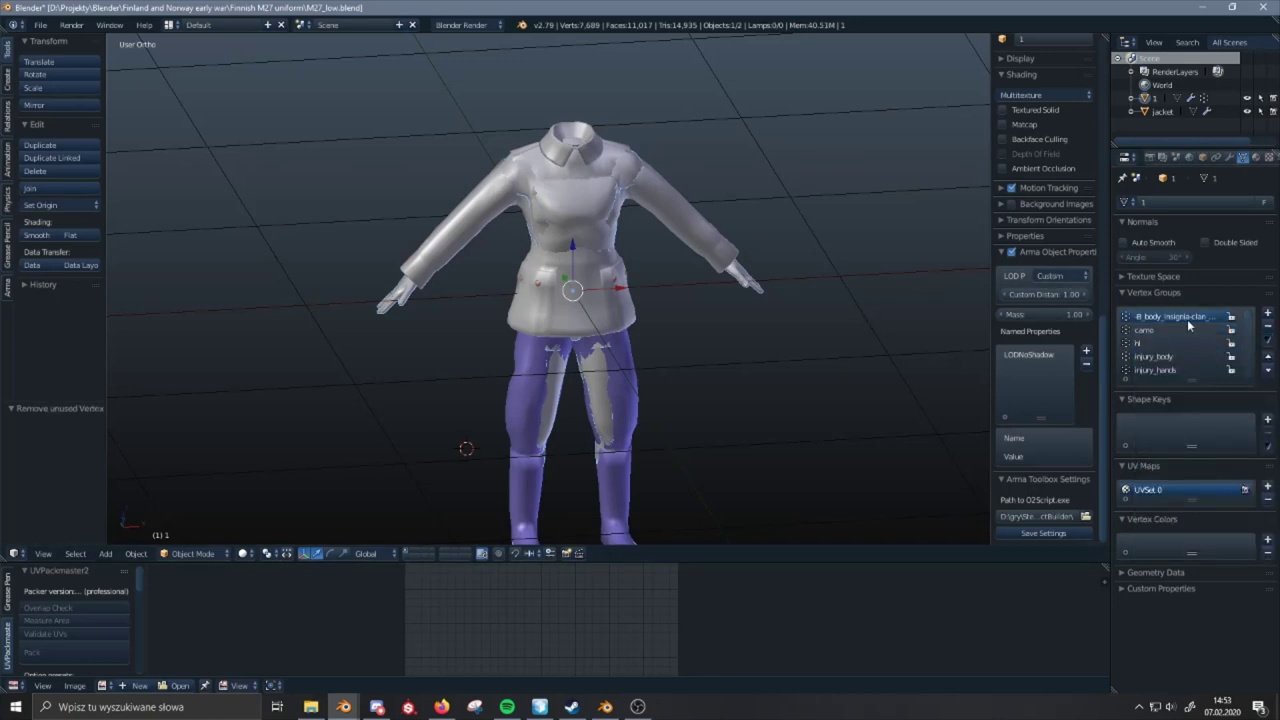
{"action": "middle_click_drag", "start_coordinate": [637, 294], "coordinate": [680, 287]}
{"action": "scroll", "coordinate": [1245, 317], "scroll_direction": "down", "scroll_amount": 12}
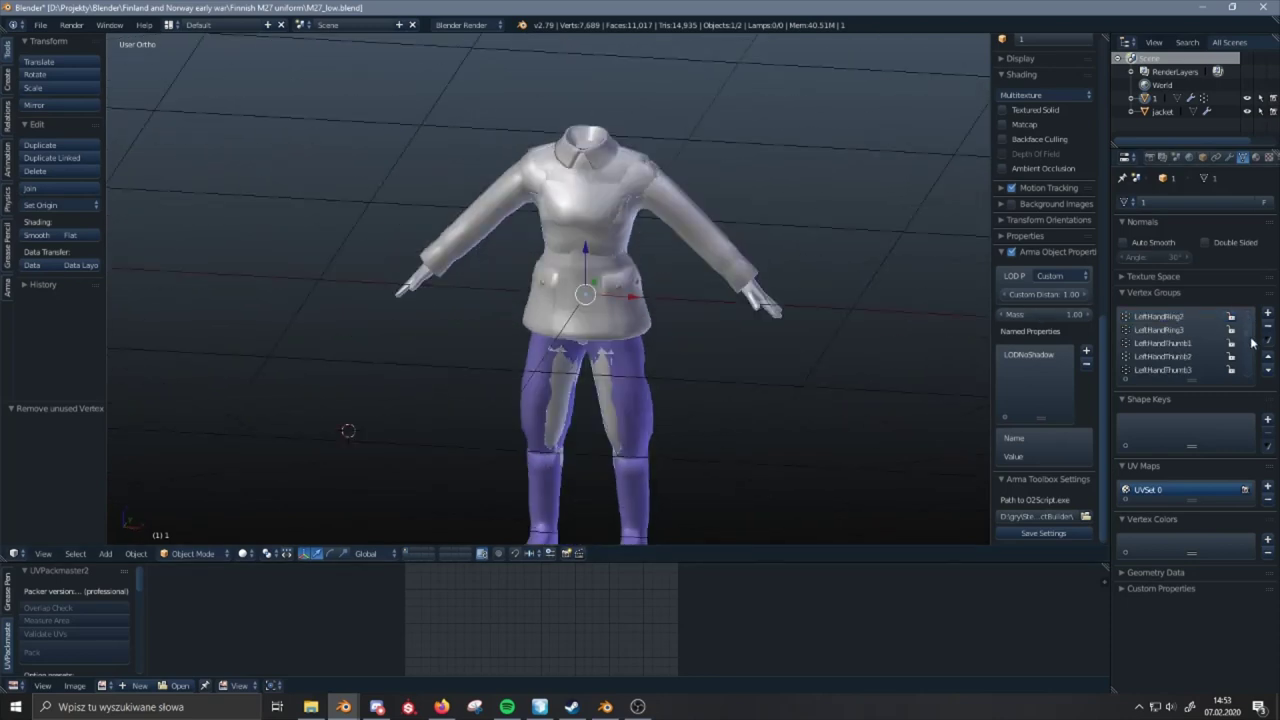
{"action": "scroll", "coordinate": [1248, 360], "scroll_direction": "up", "scroll_amount": 12}
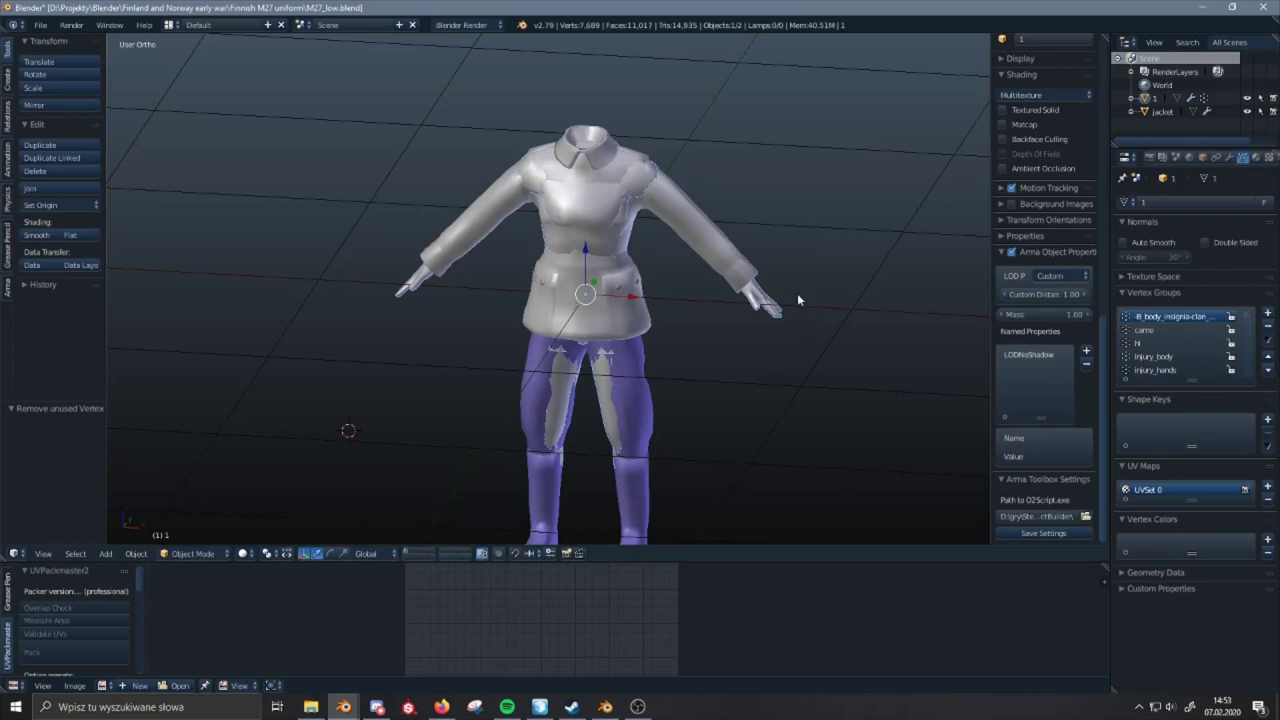
{"action": "middle_click_drag", "start_coordinate": [770, 252], "coordinate": [761, 262]}
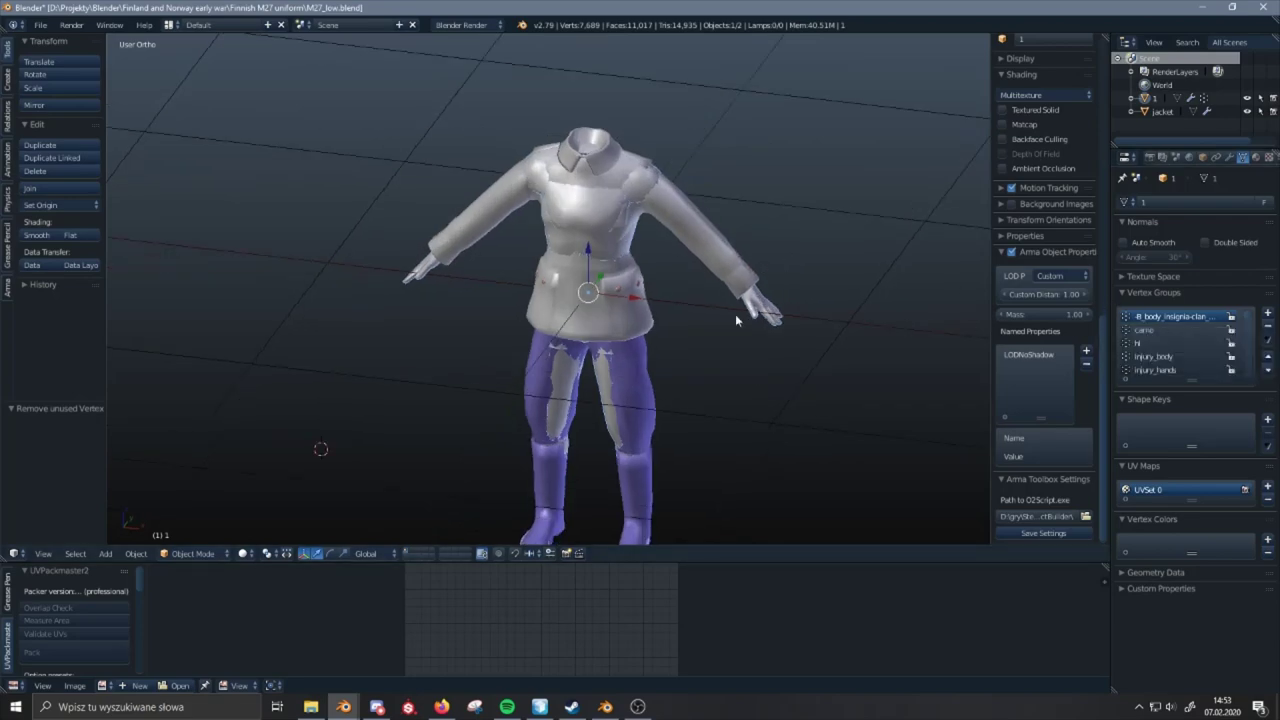
- Delete the sample body's vertices in the -B_body_insignia-clan group and remove that vertex group
{"action": "middle_click_drag", "start_coordinate": [735, 314], "coordinate": [705, 280]}
{"action": "key", "text": "Tab"}
{"action": "key", "text": "z"}
{"action": "key", "text": "z"}
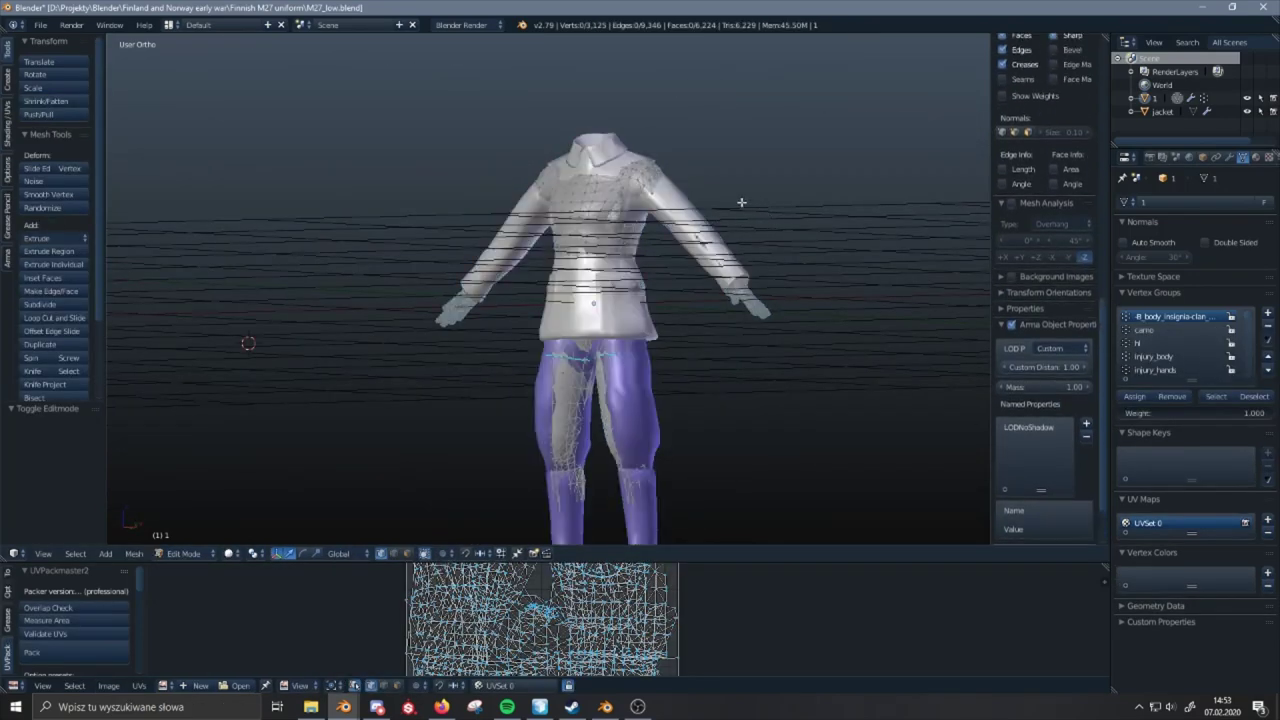
{"action": "key", "text": "z"}
{"action": "key", "text": "KP_Decimal"}
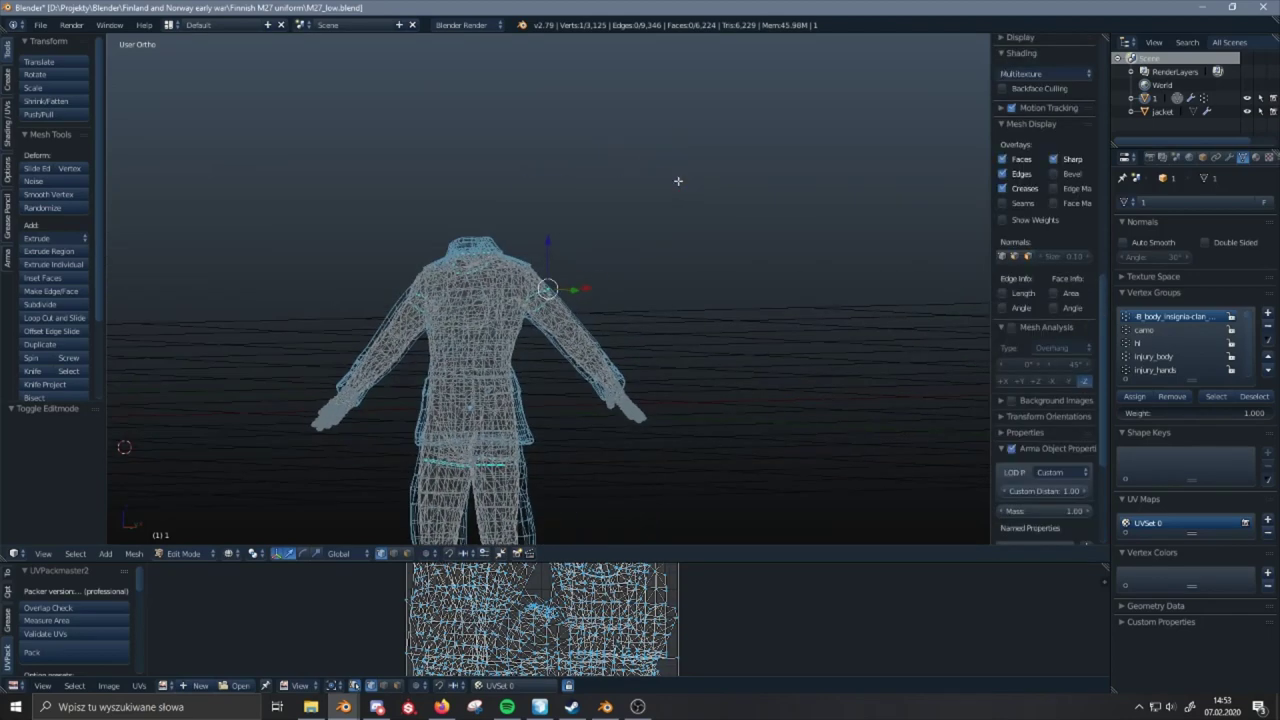
{"action": "scroll", "coordinate": [678, 181], "scroll_direction": "up", "scroll_amount": 5}
{"action": "key", "text": "z"}
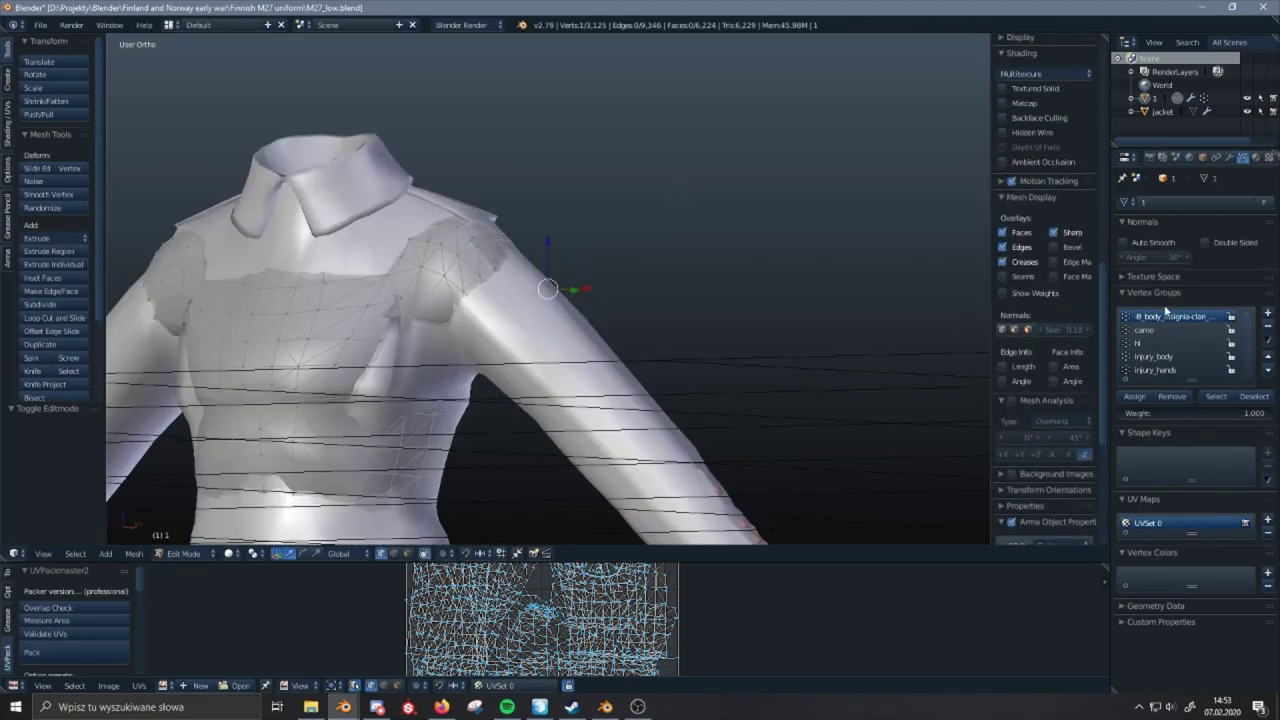
{"action": "left_click", "coordinate": [1215, 396]}
{"action": "key", "text": "x"}
{"action": "left_click", "coordinate": [552, 264]}
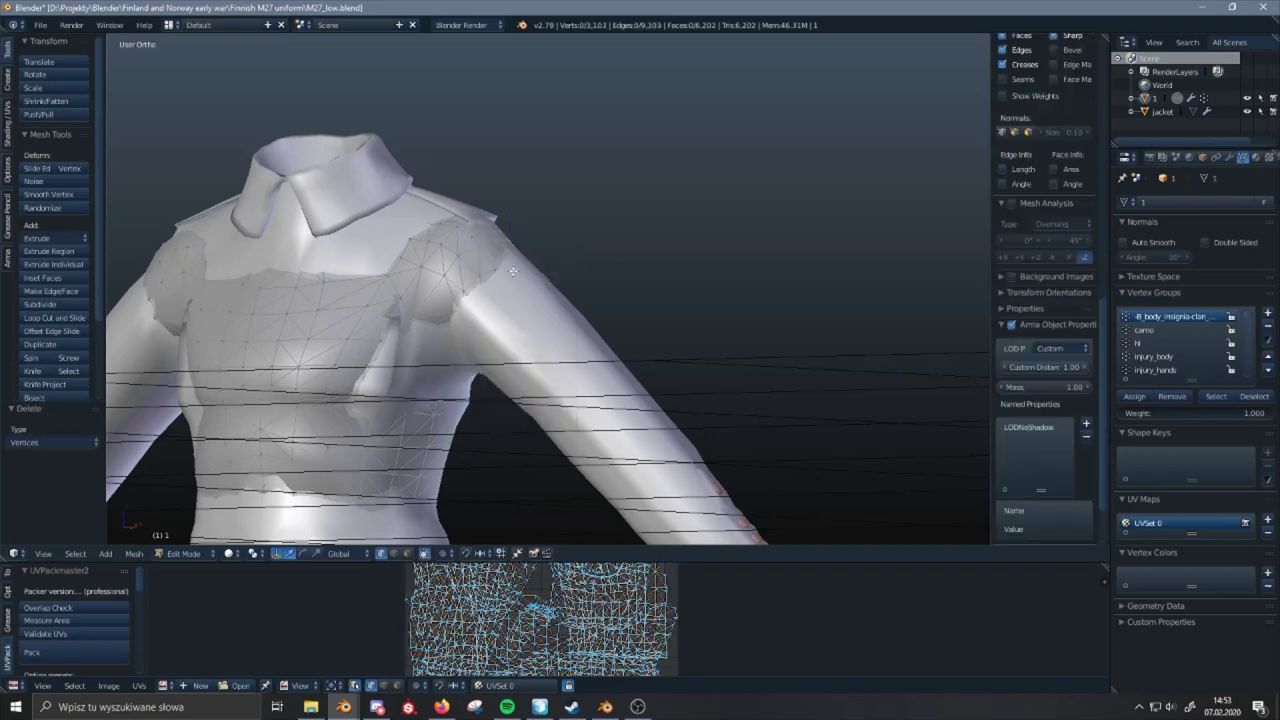
{"action": "middle_click_drag", "start_coordinate": [552, 264], "coordinate": [623, 230]}
{"action": "left_click", "coordinate": [1267, 326]}
{"action": "key", "text": "Tab"}
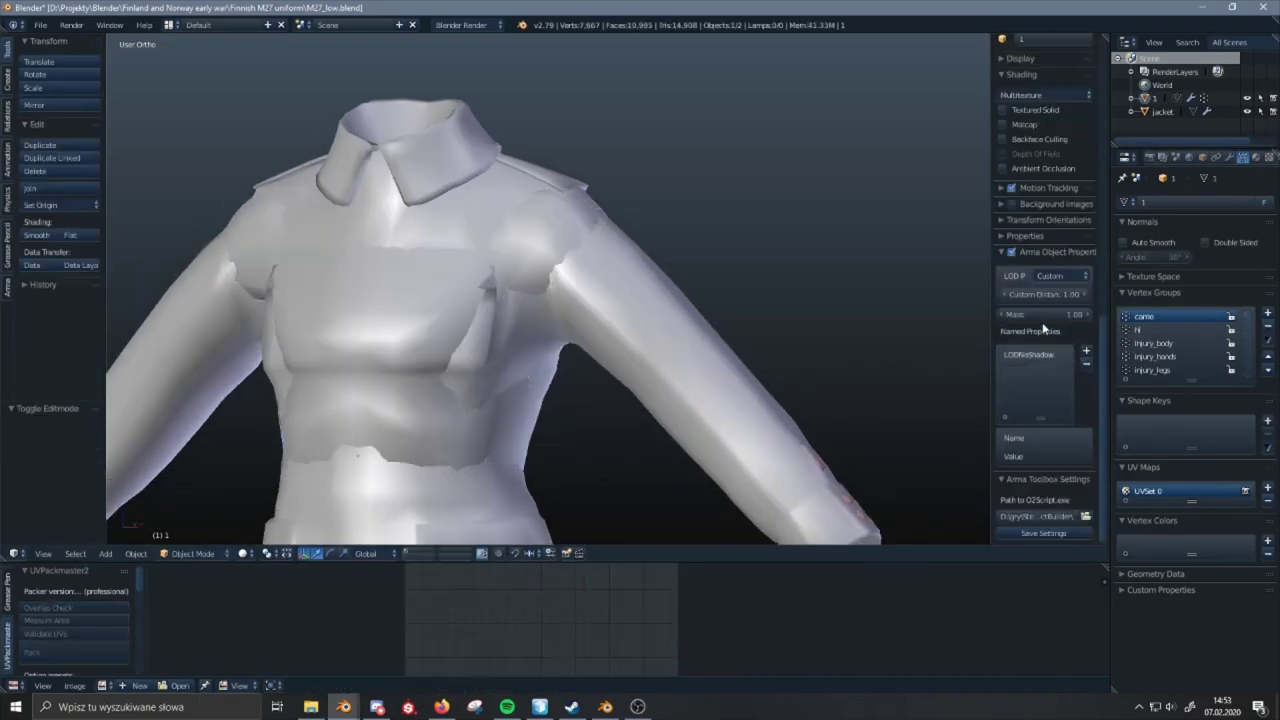
- Remove the camo, hl, injury_body, injury_hands, injury_legs and insignia vertex groups, plus unneeded groups further down, keeping the bone groups
{"action": "left_click", "coordinate": [1267, 326]}
{"action": "left_click", "coordinate": [1267, 326]}
{"action": "left_click", "coordinate": [1267, 326]}
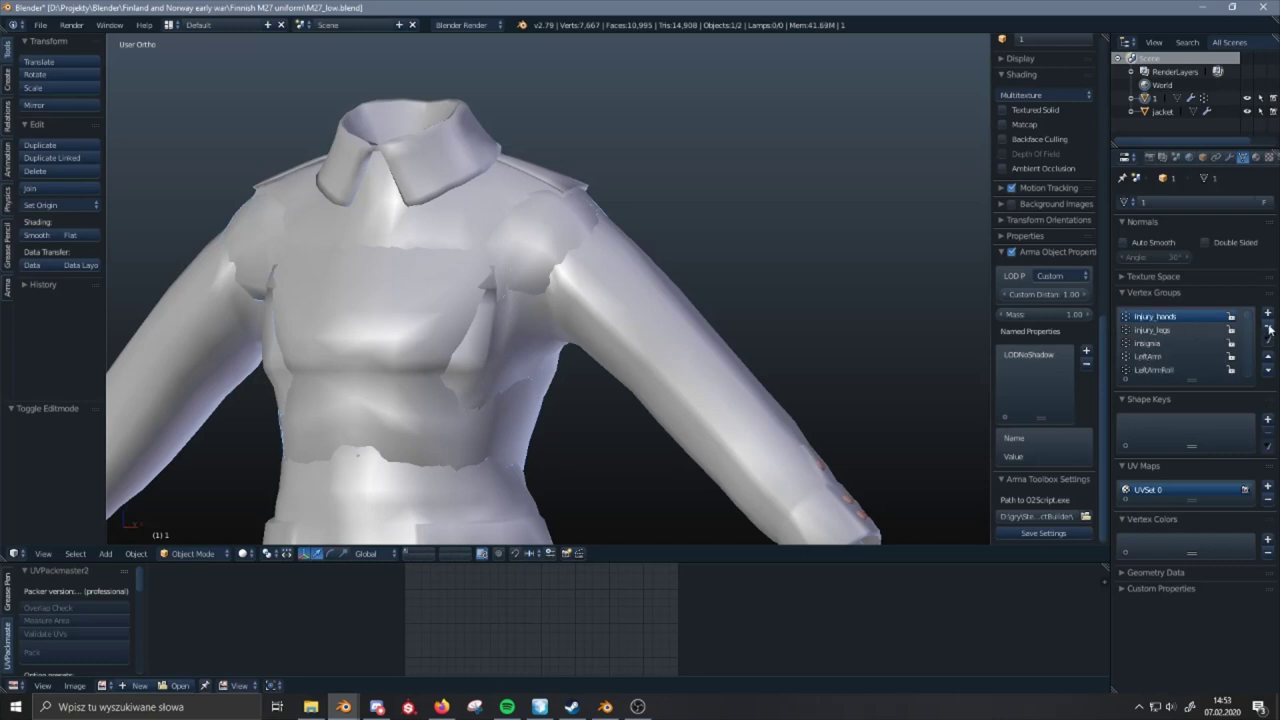
{"action": "left_click", "coordinate": [1267, 326]}
{"action": "left_click", "coordinate": [1267, 326]}
{"action": "left_click", "coordinate": [1268, 326]}
{"action": "left_click_drag", "start_coordinate": [1250, 316], "coordinate": [1275, 373]}
{"action": "left_click", "coordinate": [1266, 326]}
{"action": "left_click", "coordinate": [1266, 326]}
{"action": "left_click", "coordinate": [1266, 326]}
{"action": "left_click", "coordinate": [1266, 326]}
{"action": "scroll", "coordinate": [1250, 345], "scroll_direction": "up", "scroll_amount": 15}
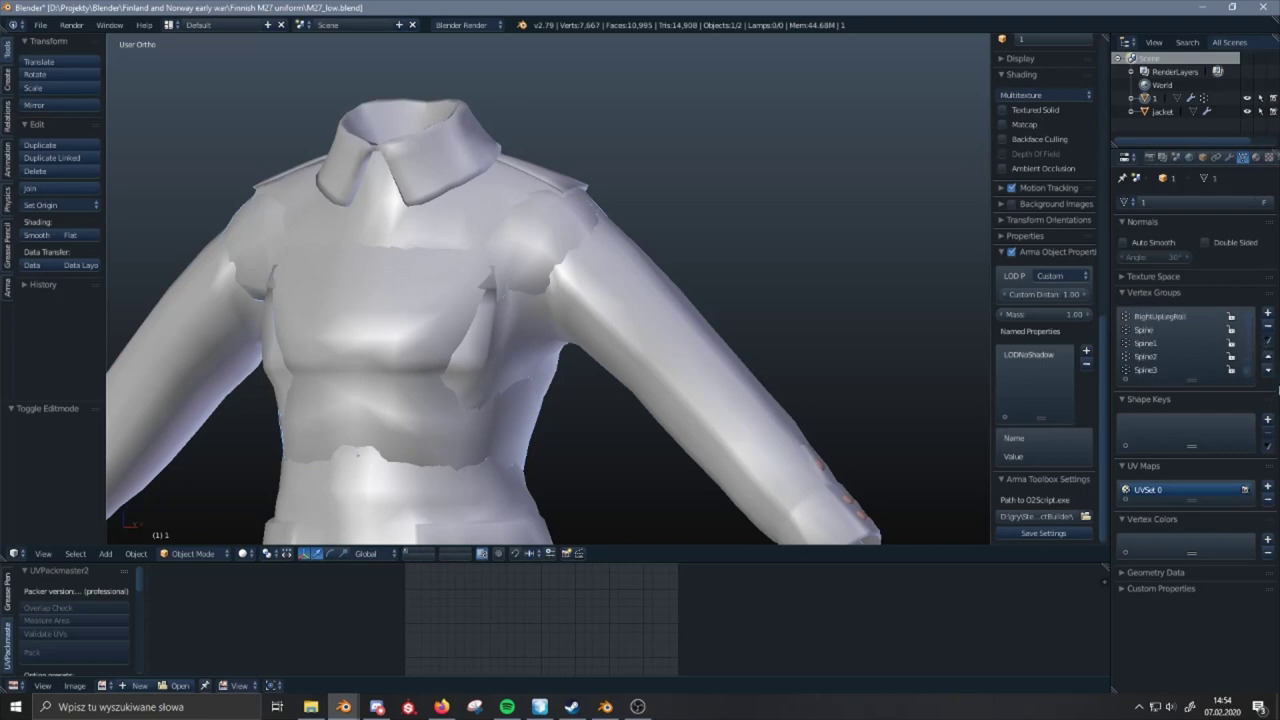
- Hide the jacket object and select the sample body
{"action": "middle_click_drag", "start_coordinate": [580, 296], "coordinate": [653, 226], "text": "shift"}
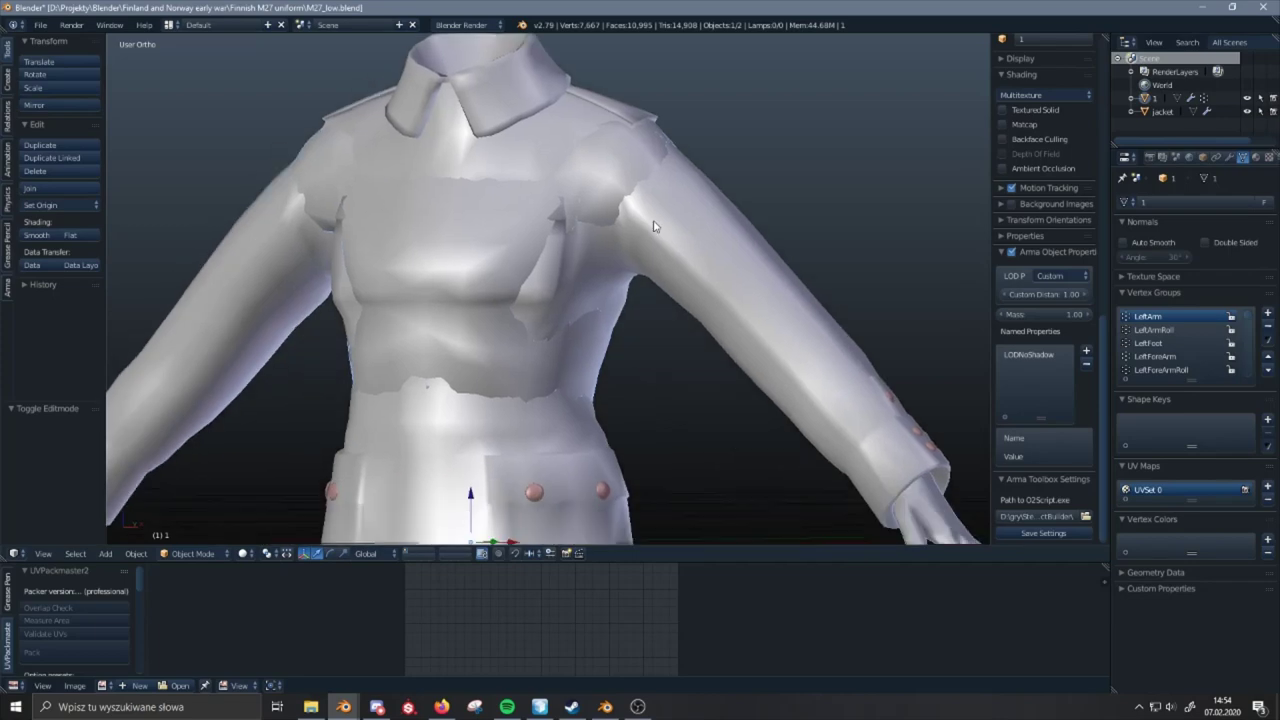
{"action": "scroll", "coordinate": [653, 226], "scroll_direction": "down", "scroll_amount": 6}
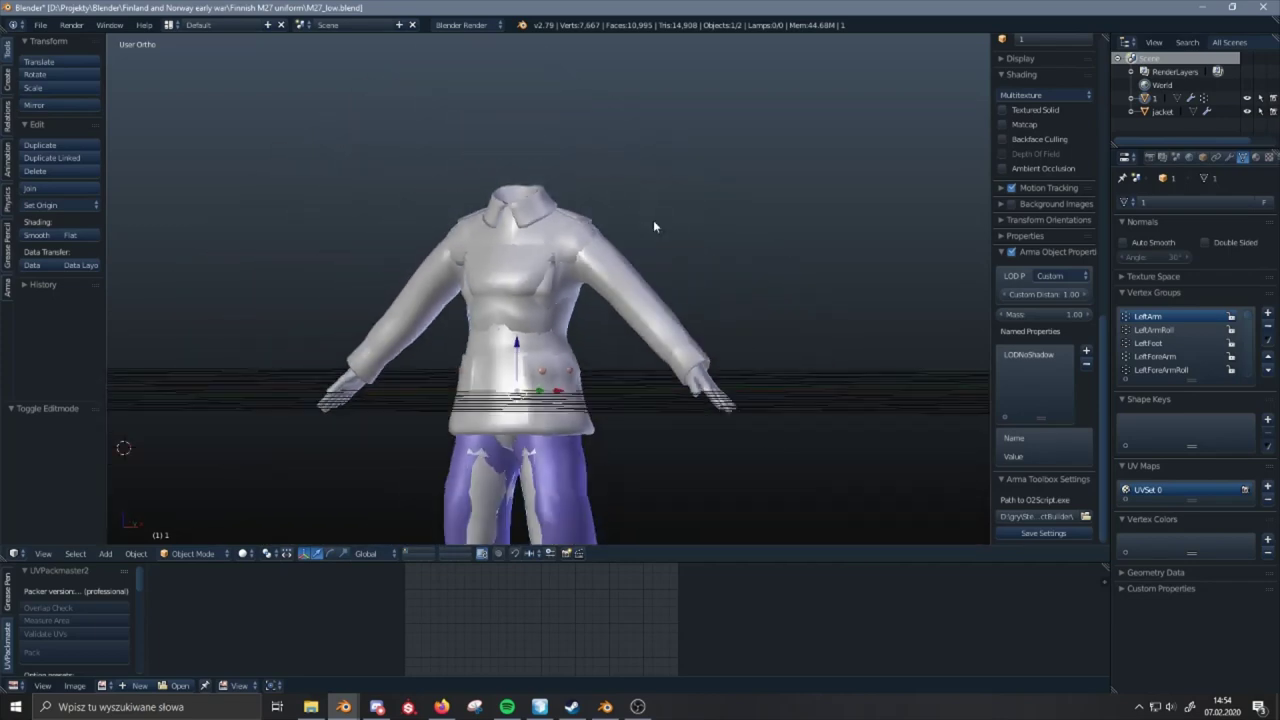
{"action": "middle_click_drag", "start_coordinate": [691, 226], "coordinate": [476, 283]}
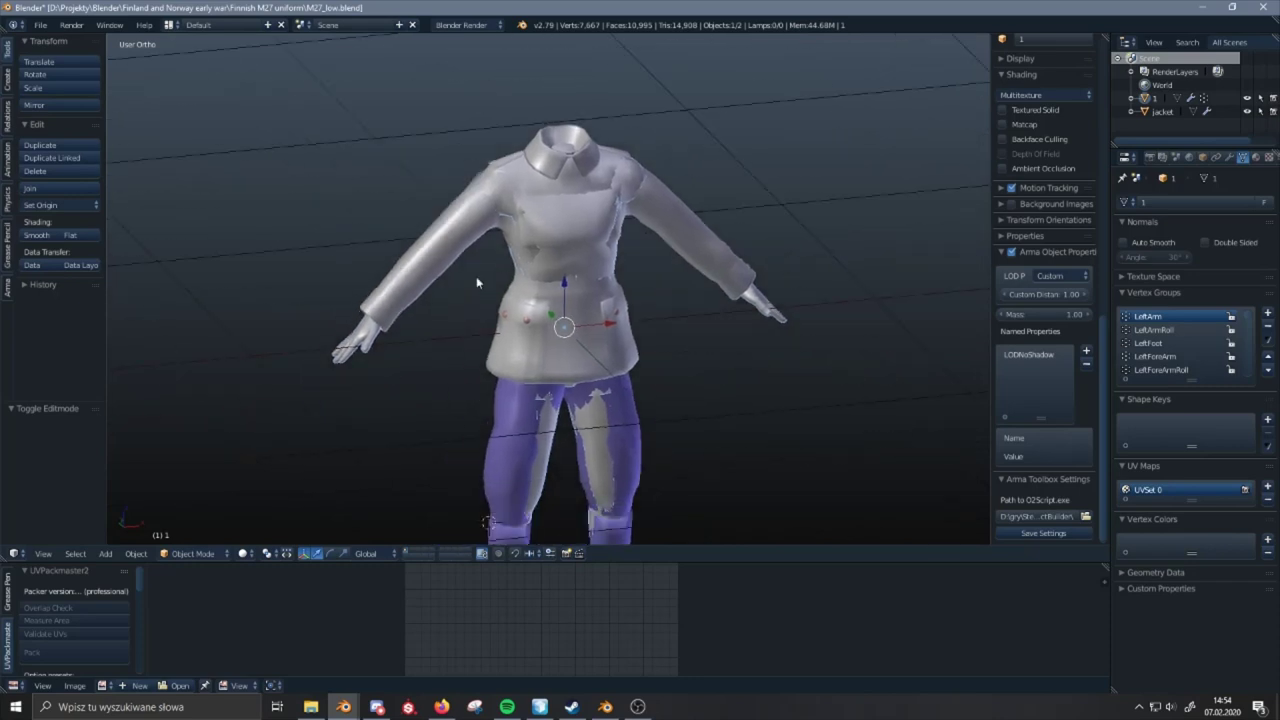
{"action": "middle_click_drag", "start_coordinate": [357, 343], "coordinate": [369, 320]}
{"action": "key", "text": "h"}
{"action": "right_click", "coordinate": [447, 293]}
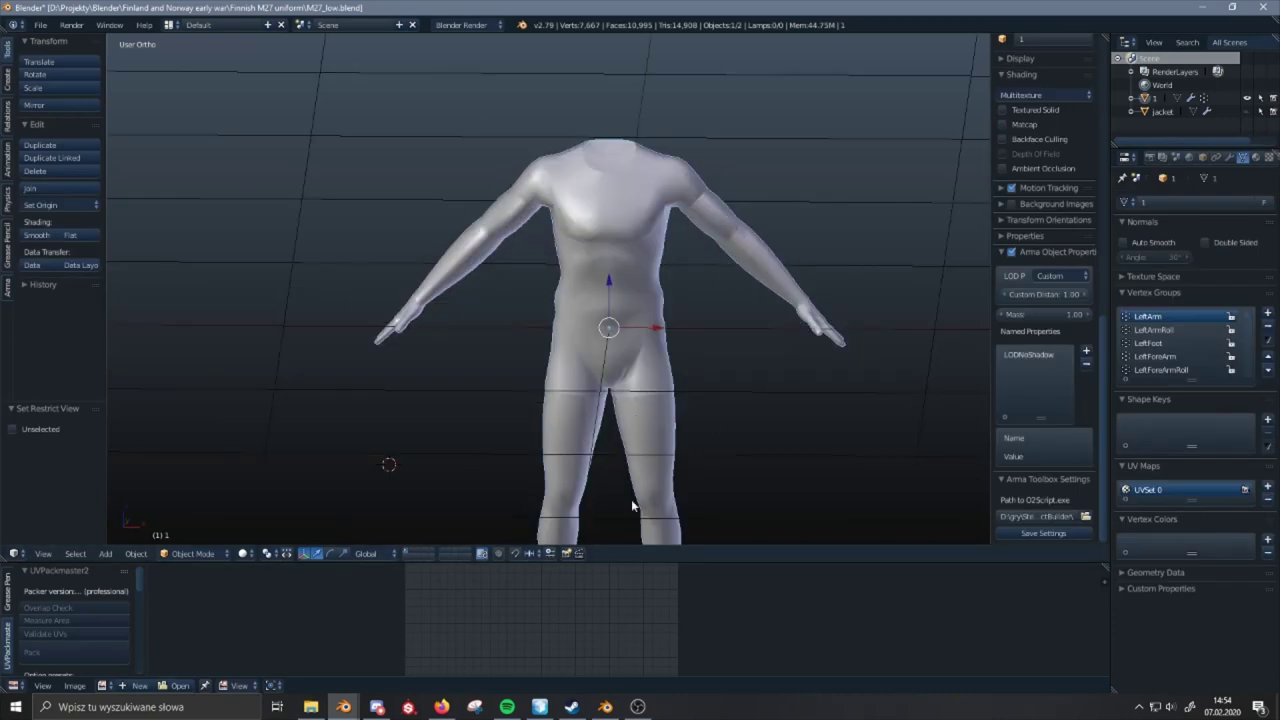
{"action": "middle_click_drag", "start_coordinate": [631, 499], "coordinate": [693, 360]}
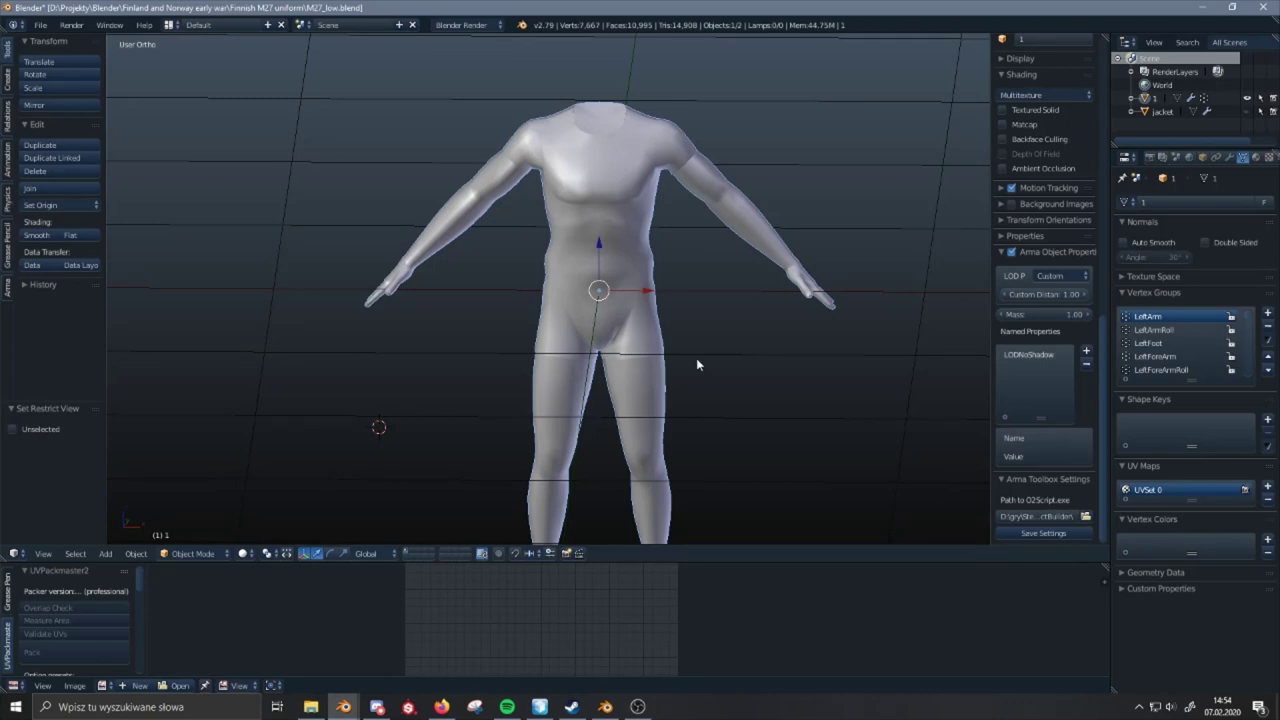
- Unhide the jacket object, check how it overlaps the sample body from different angles, and keep the body selected
{"action": "middle_click_drag", "start_coordinate": [696, 358], "coordinate": [742, 252]}
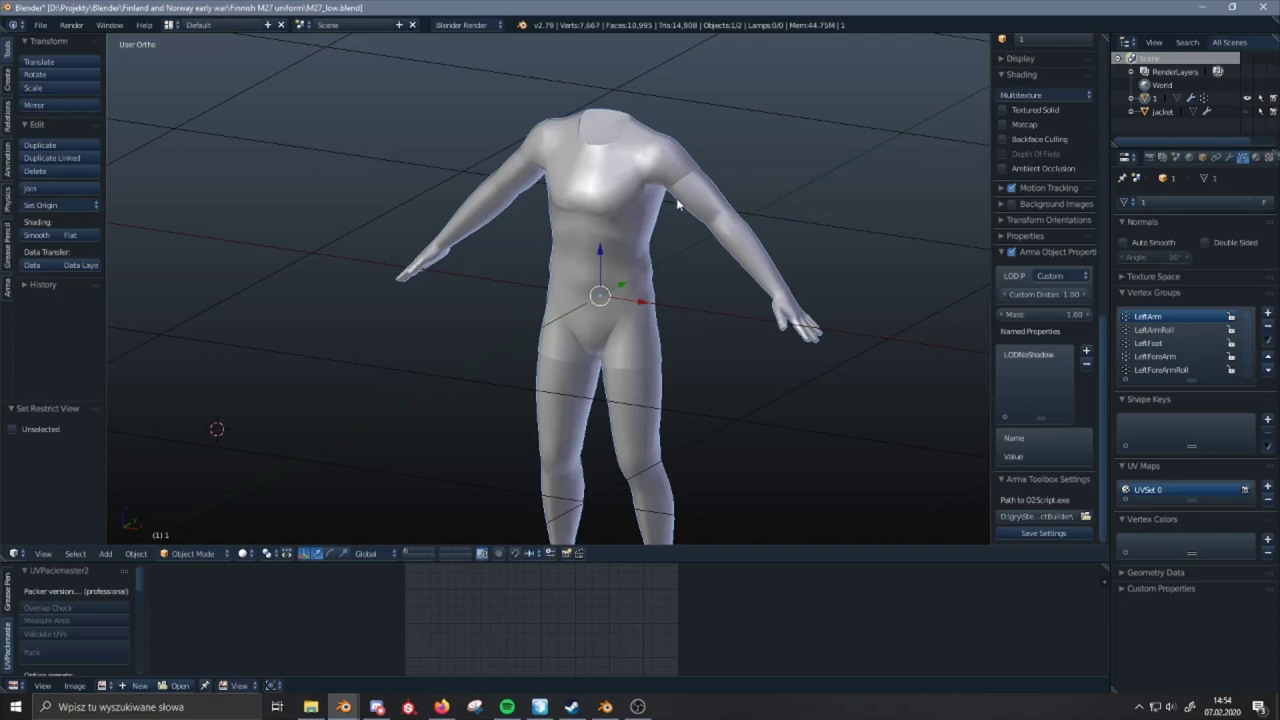
{"action": "left_click", "coordinate": [1246, 111]}
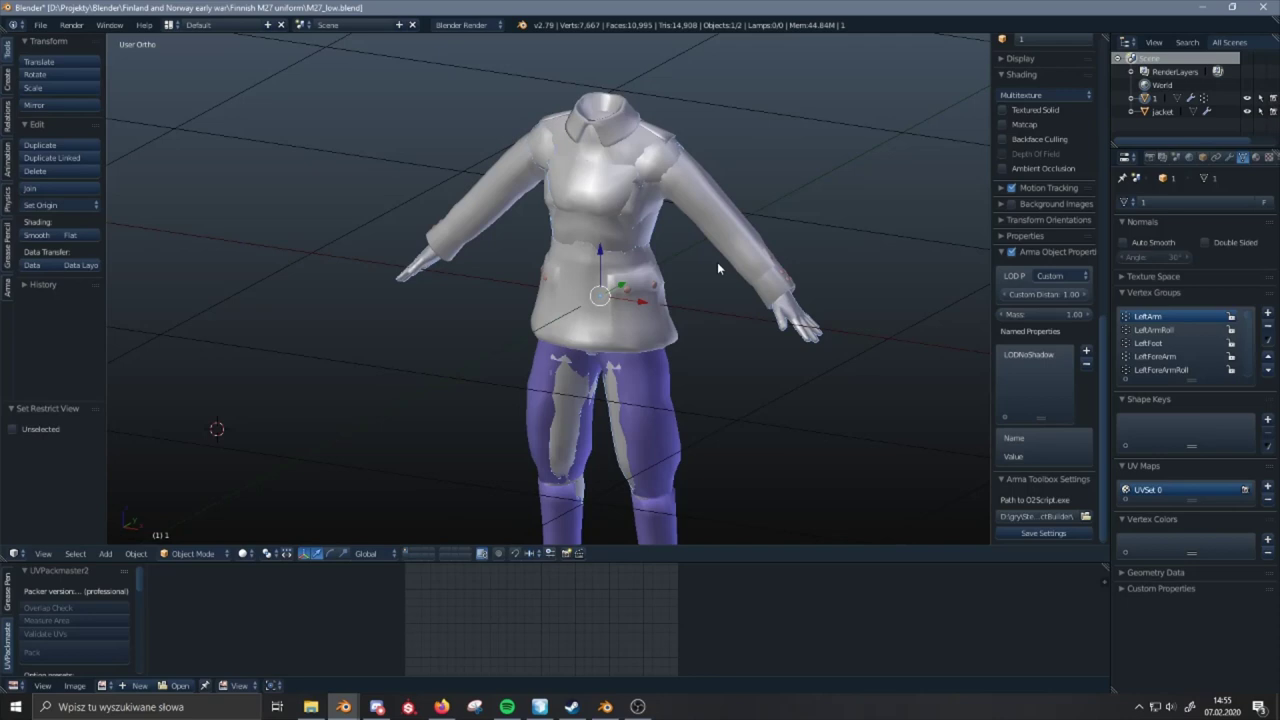
{"action": "middle_click_drag", "start_coordinate": [825, 315], "coordinate": [762, 208]}
{"action": "right_click", "coordinate": [785, 245]}
{"action": "right_click", "coordinate": [804, 274]}
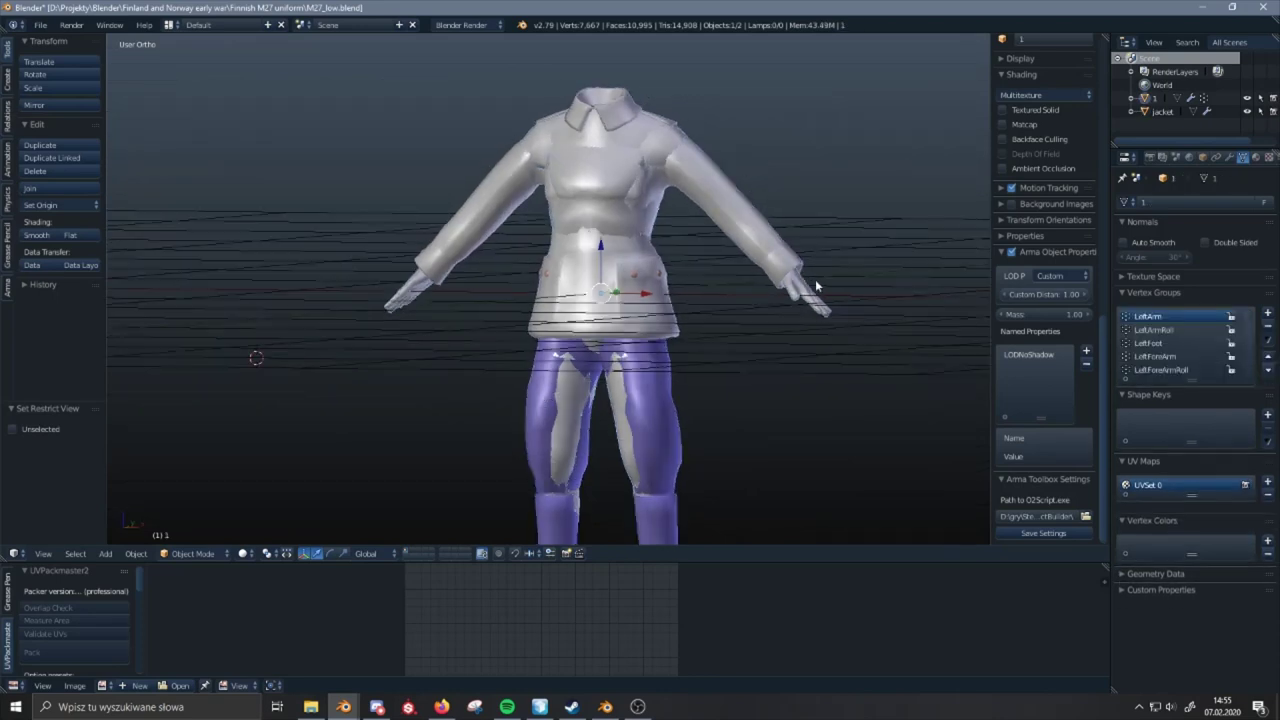
{"action": "middle_click_drag", "start_coordinate": [804, 274], "coordinate": [764, 331]}
{"action": "right_click", "coordinate": [803, 246]}
{"action": "right_click", "coordinate": [831, 316]}
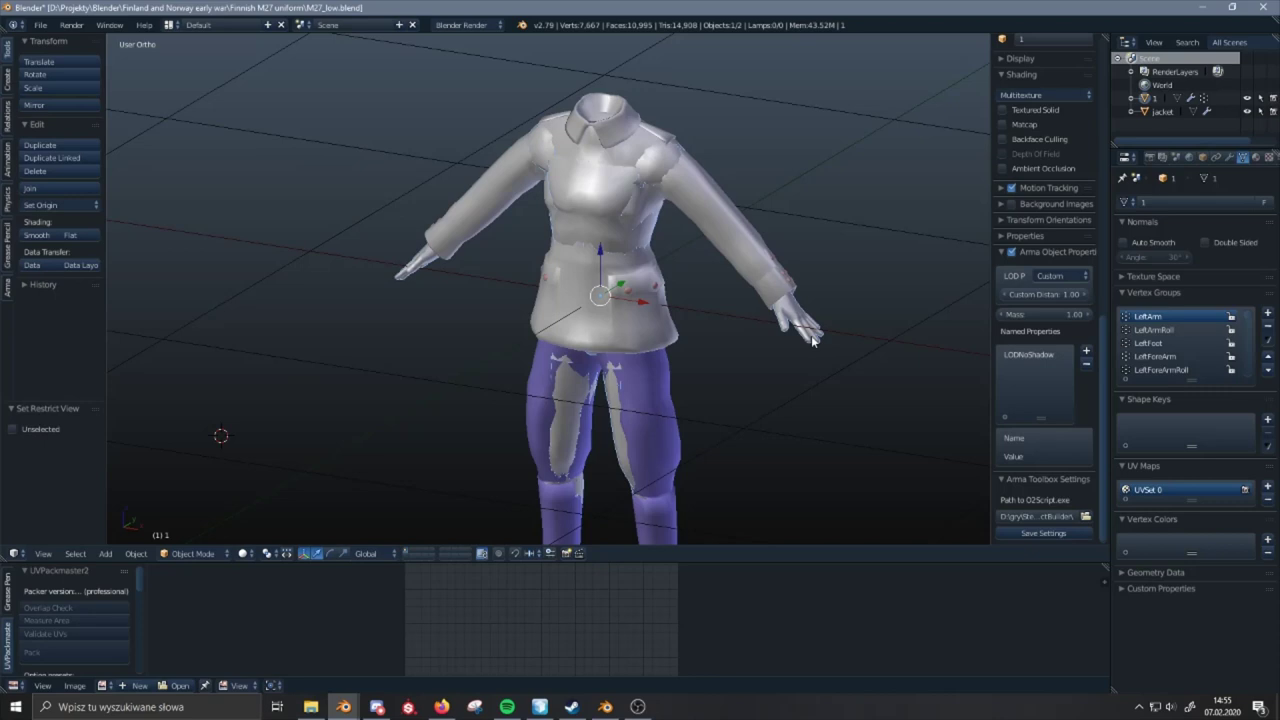
{"action": "right_click", "coordinate": [734, 269]}
{"action": "key", "text": "g"}
{"action": "right_click", "coordinate": [695, 409]}
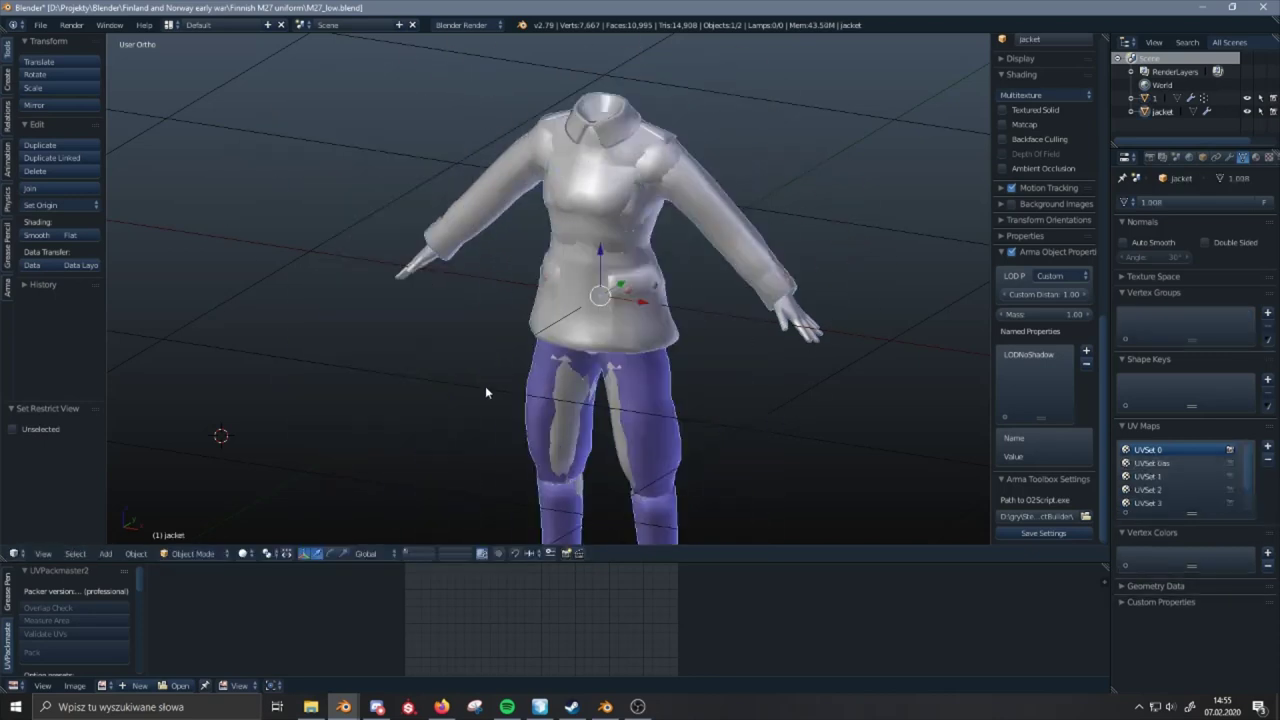
{"action": "middle_click_drag", "start_coordinate": [743, 375], "coordinate": [753, 353], "text": "shift"}
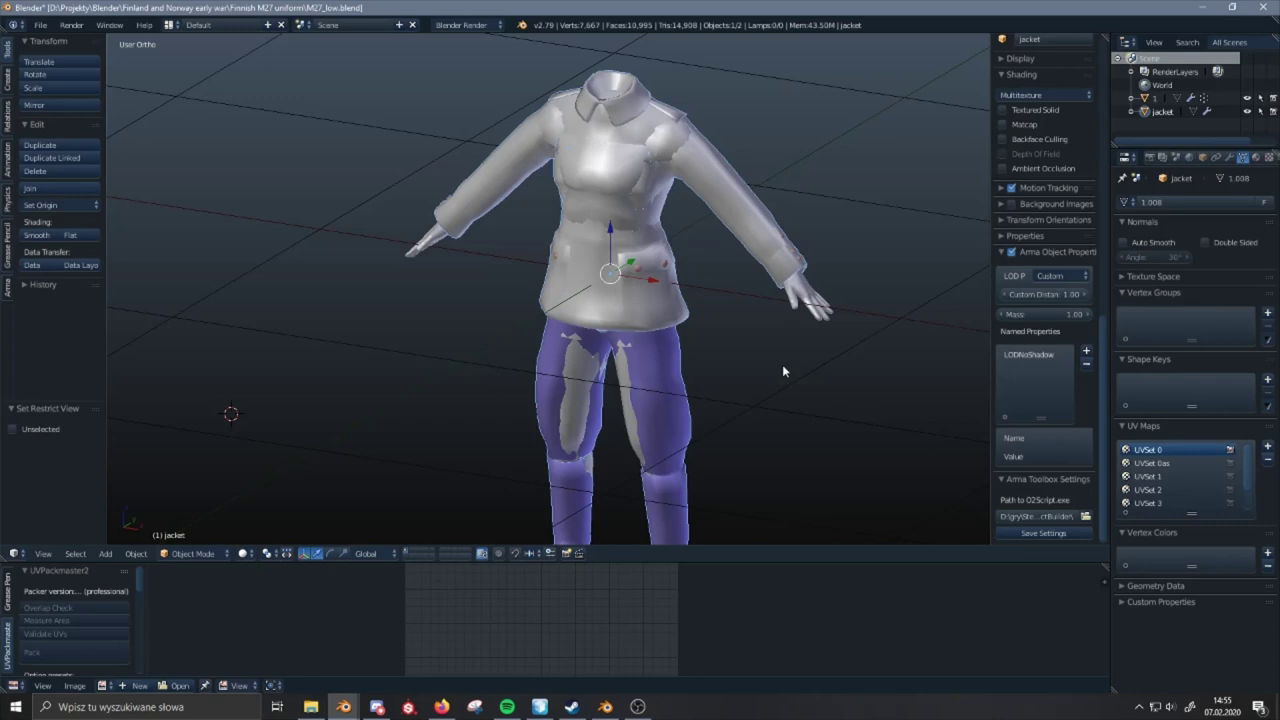
{"action": "right_click", "coordinate": [820, 318]}
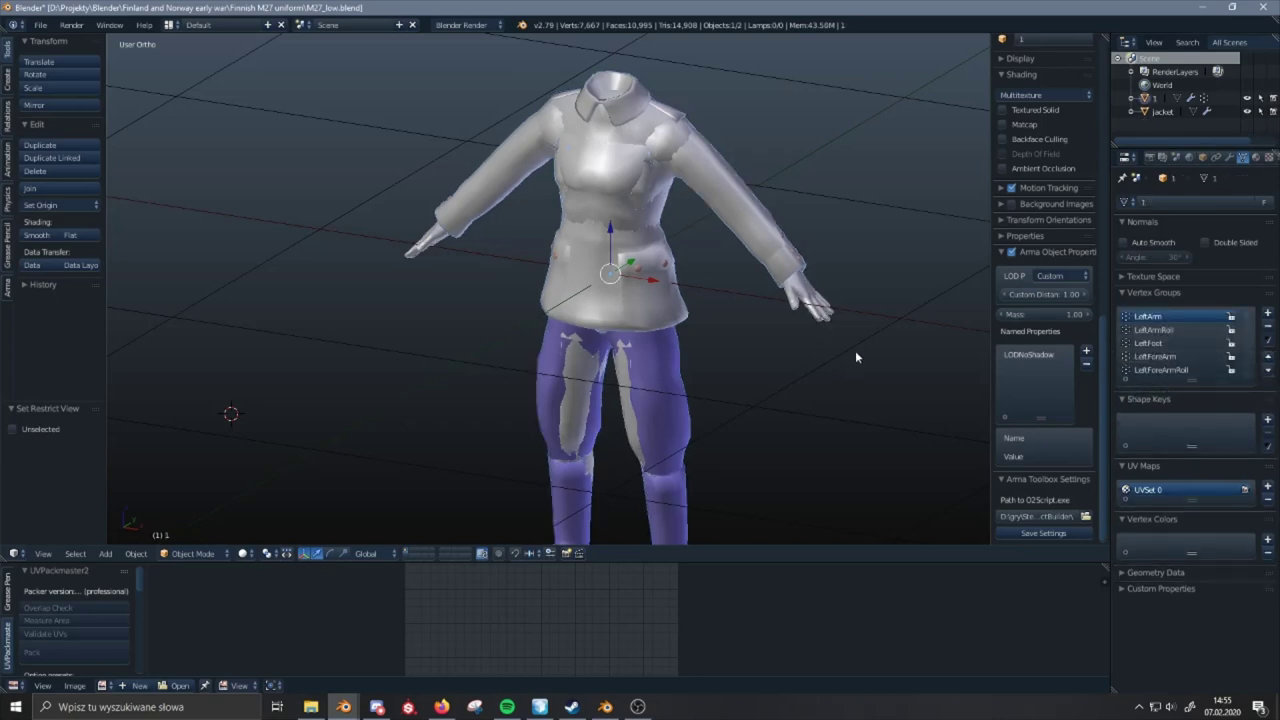
{"action": "key", "text": "g"}
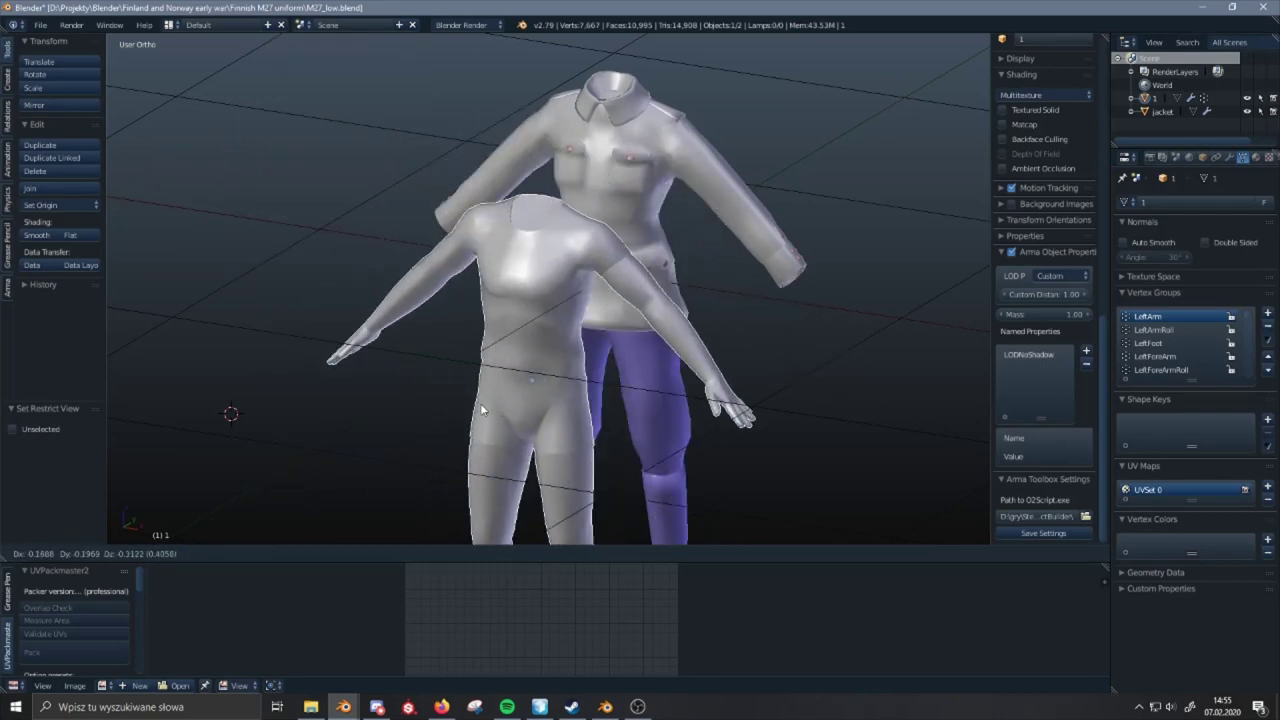
{"action": "key", "text": "Escape"}
{"action": "key", "text": "g"}
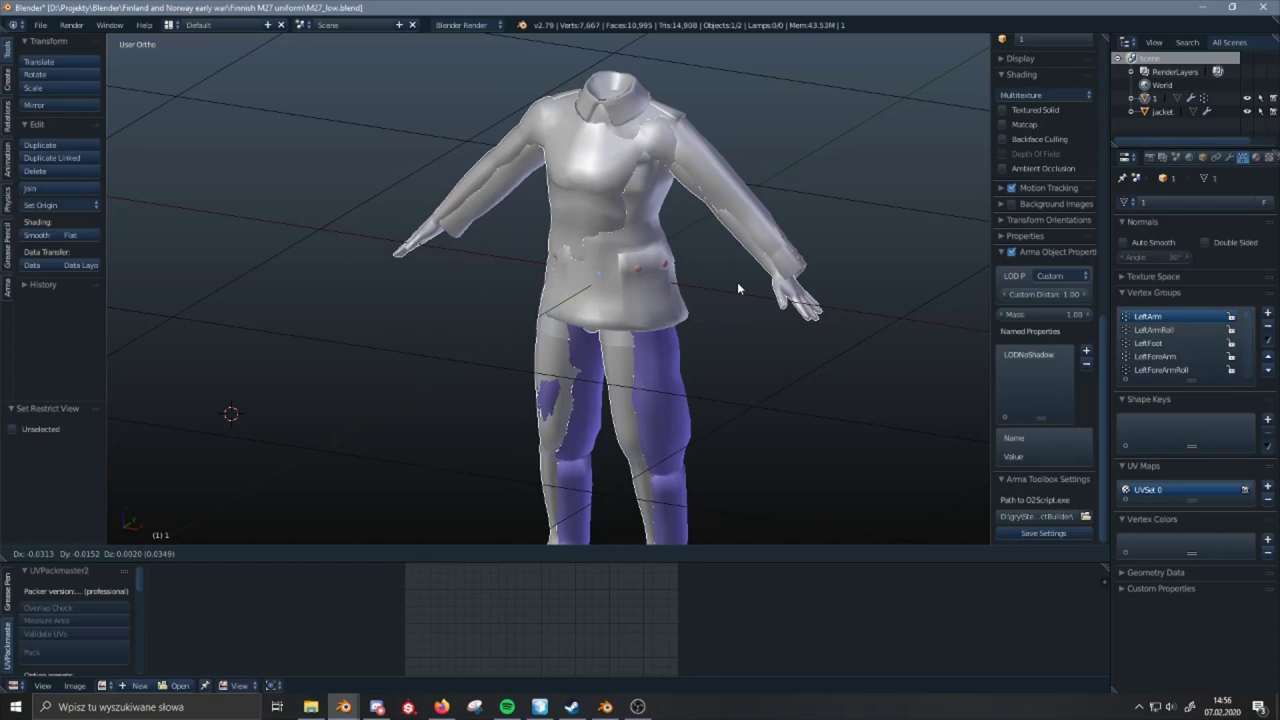
{"action": "key", "text": "Escape"}
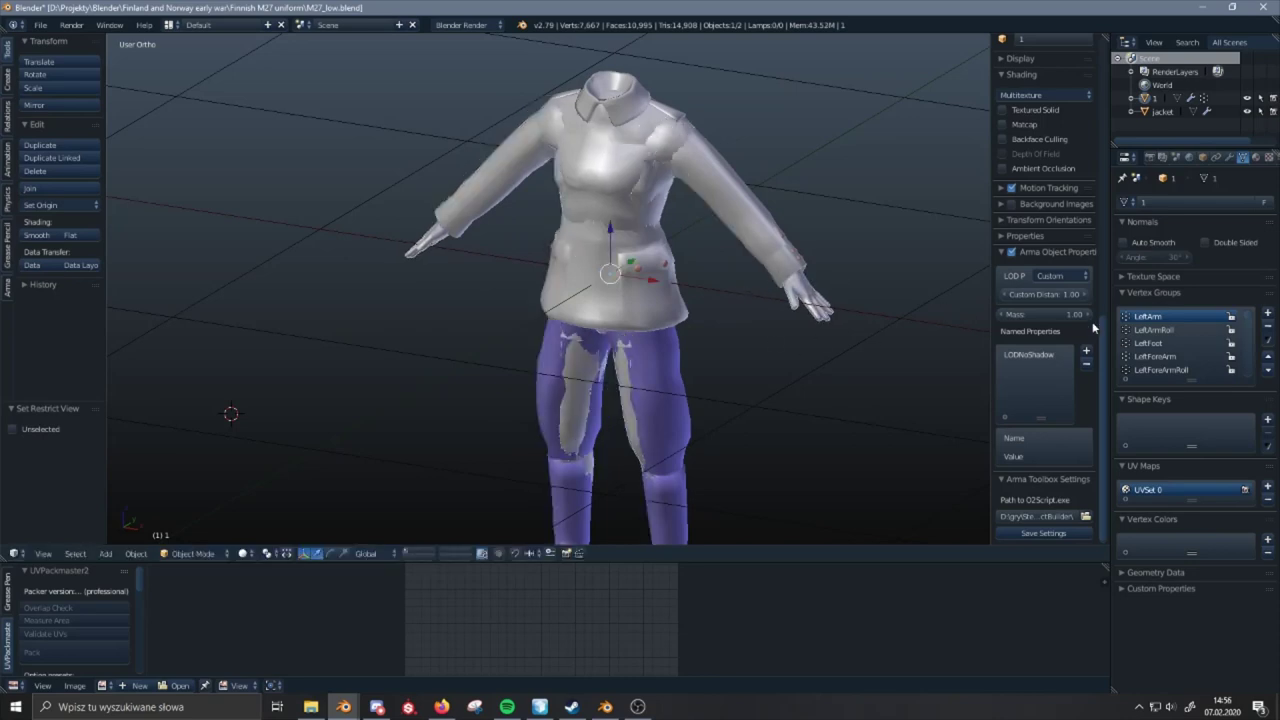
- Add the jacket to the selection as the active object alongside the sample body and switch to Weight Paint mode
{"action": "right_click", "coordinate": [763, 230], "text": "shift"}
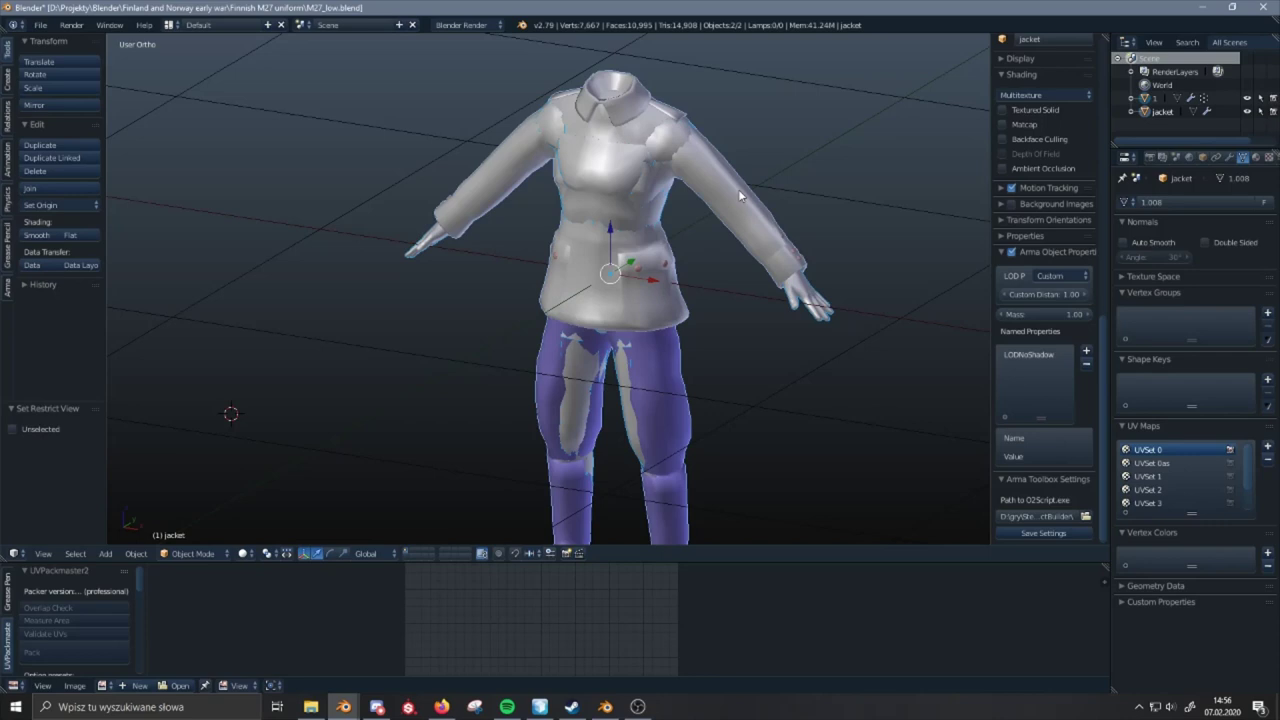
{"action": "left_click", "coordinate": [185, 556]}
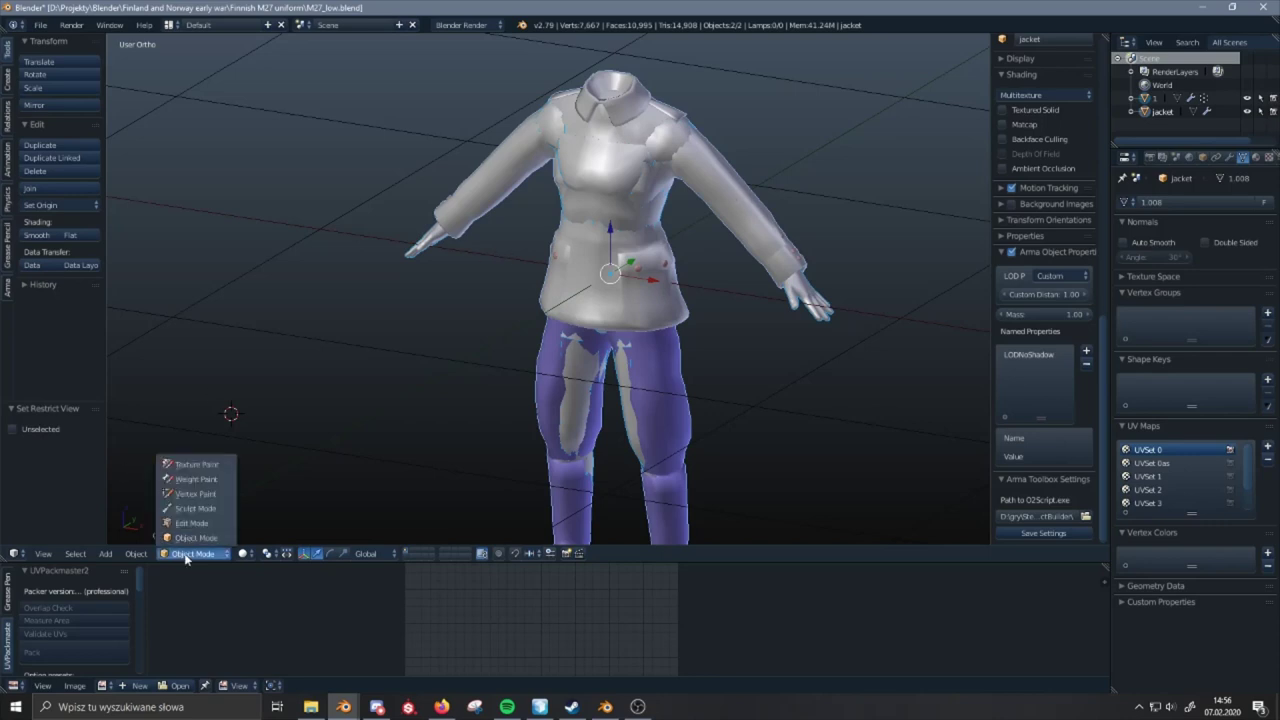
{"action": "left_click", "coordinate": [221, 480]}
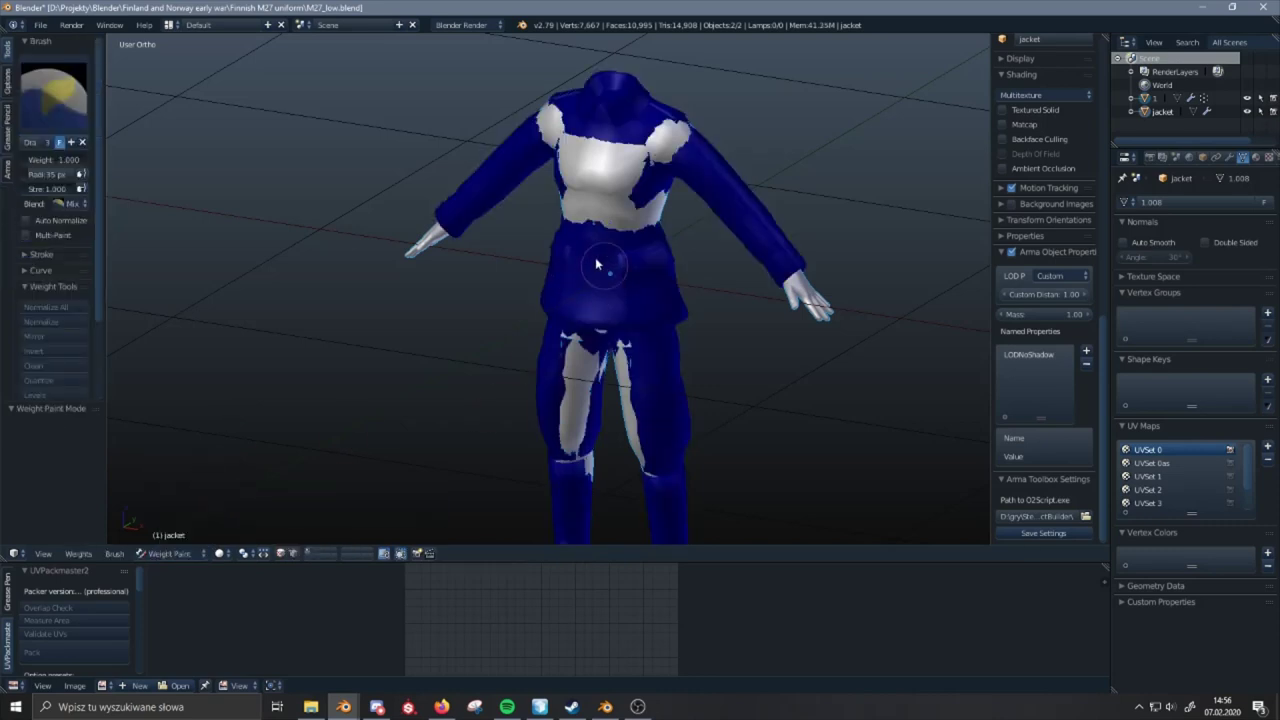
- Try a weight paint stroke on the jacket's left forearm sleeve and undo it
{"action": "mouse_move", "coordinate": [768, 236]}
{"action": "left_mouse_down"}
{"action": "mouse_move", "coordinate": [756, 206]}
{"action": "mouse_move", "coordinate": [744, 240]}
{"action": "mouse_move", "coordinate": [858, 238]}
{"action": "left_mouse_up"}
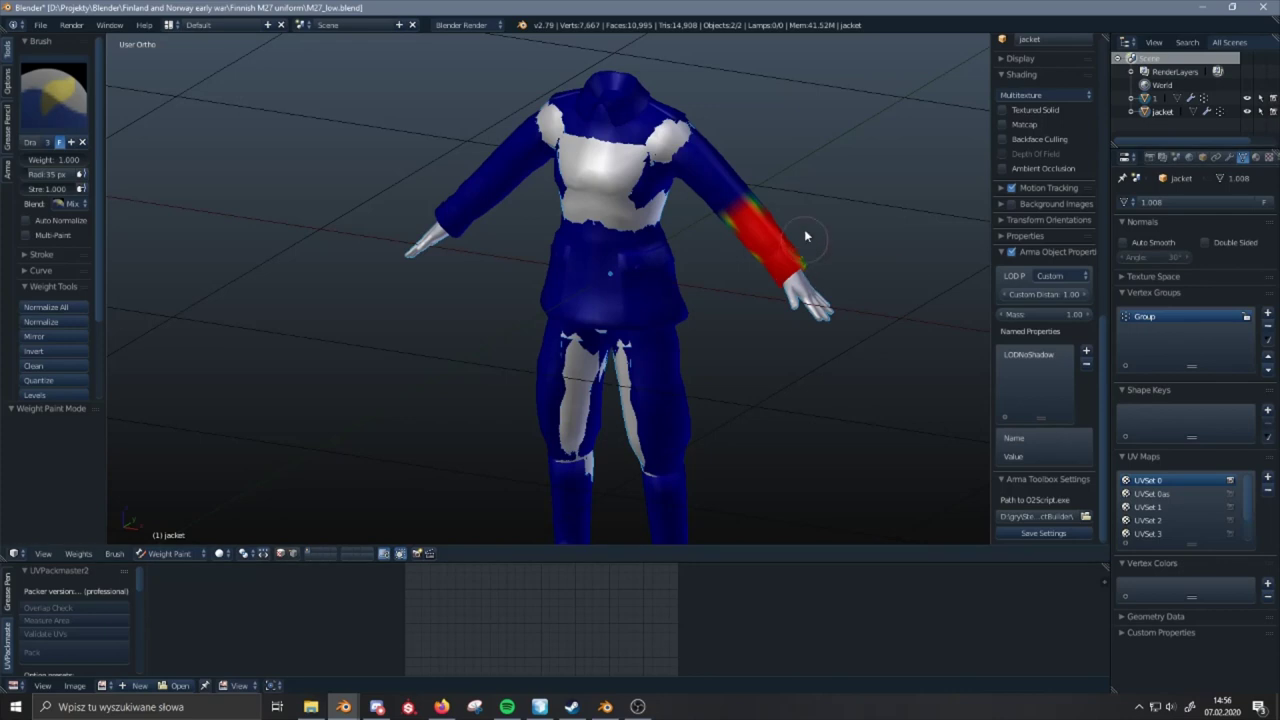
{"action": "key", "text": "ctrl+z"}
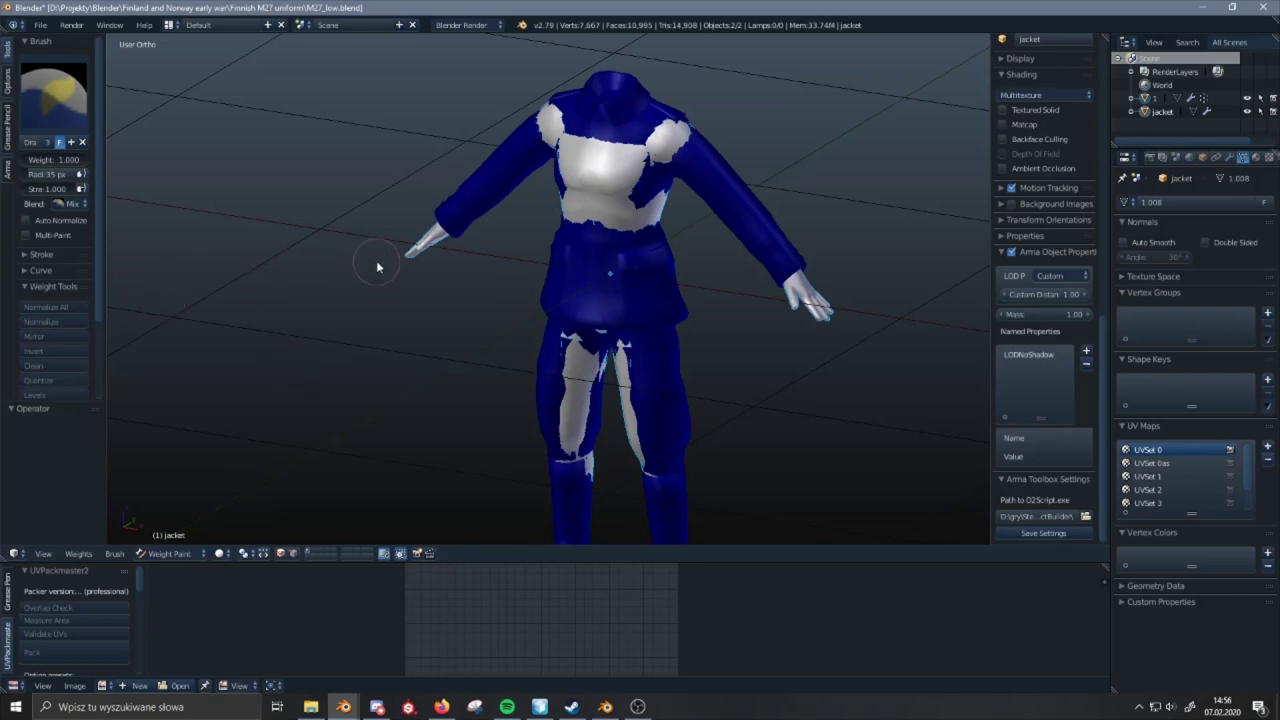
- Widen the weight tools area and run Transfer Weights from the sample body to the jacket
{"action": "left_click_drag", "start_coordinate": [96, 281], "coordinate": [98, 366]}
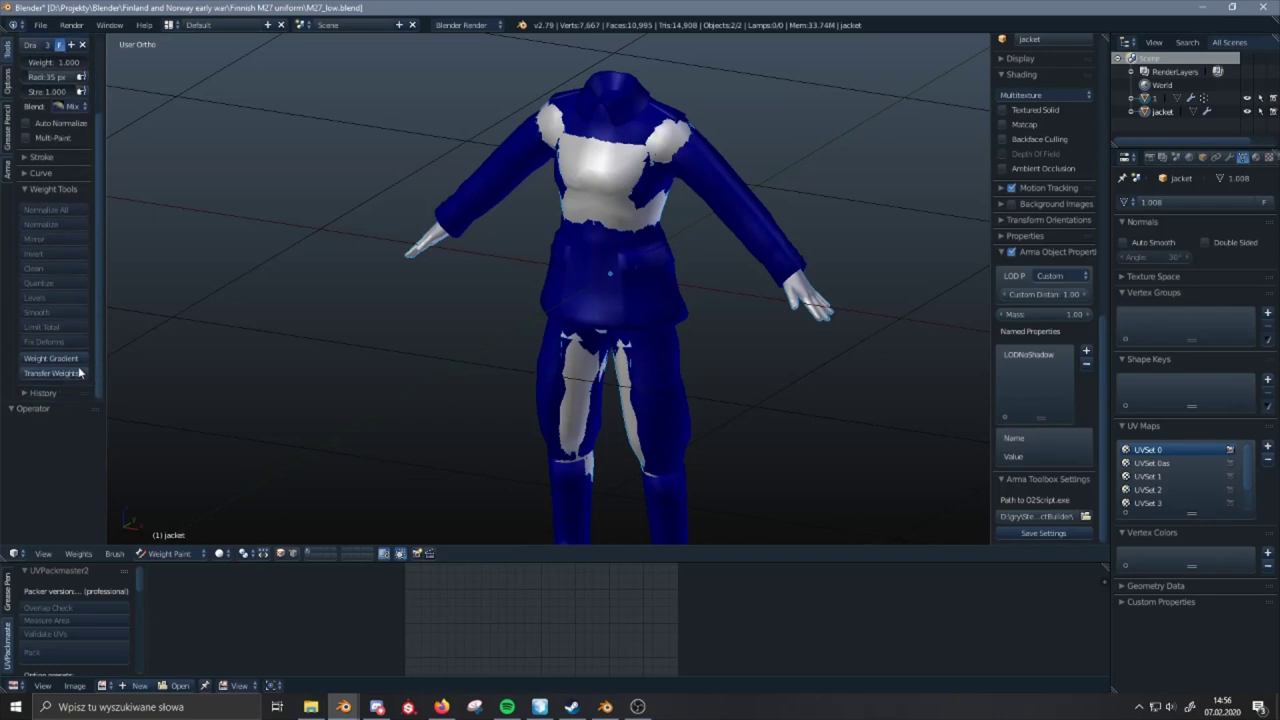
{"action": "scroll", "coordinate": [9, 62], "scroll_direction": "up", "scroll_amount": 4}
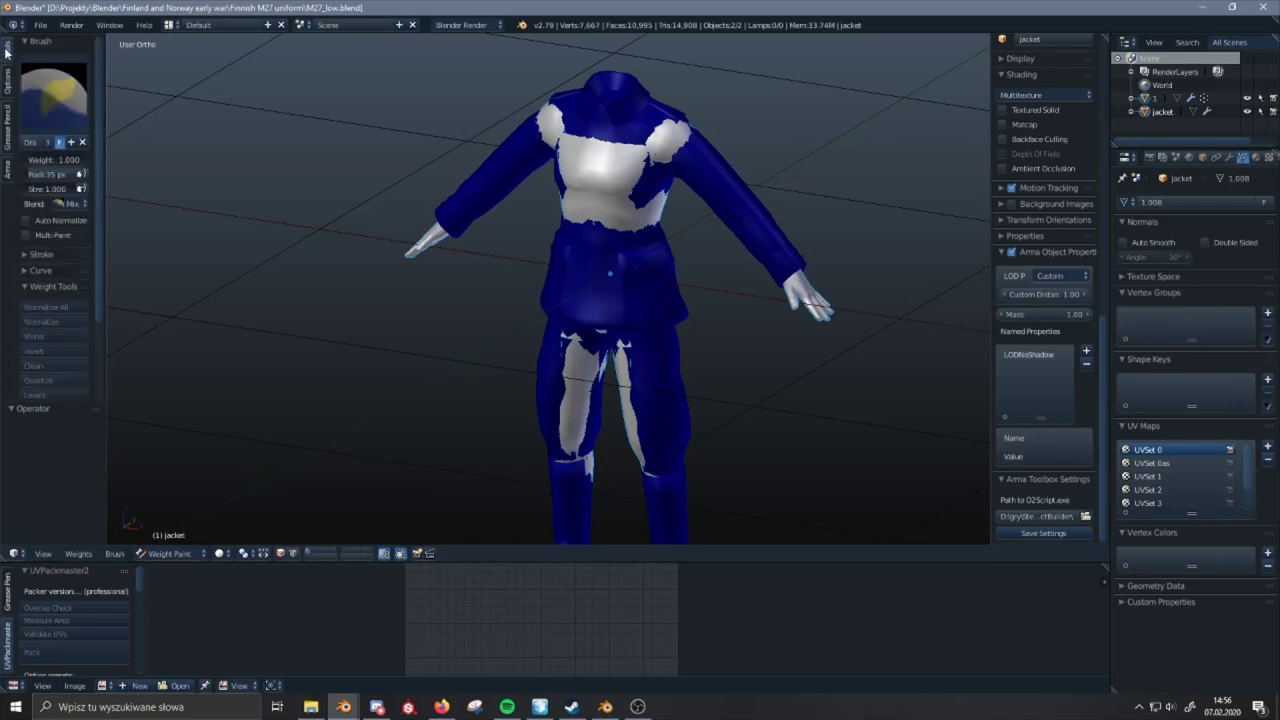
{"action": "left_click", "coordinate": [8, 80]}
{"action": "left_click_drag", "start_coordinate": [104, 55], "coordinate": [143, 65]}
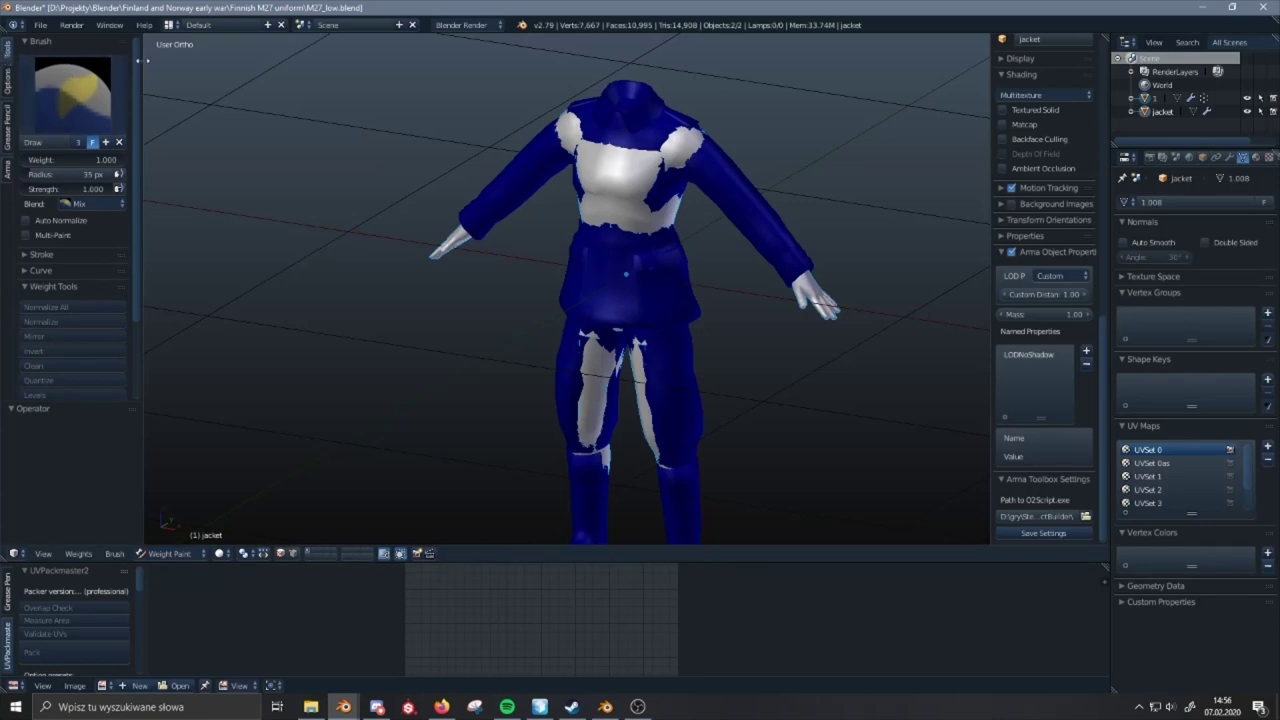
{"action": "scroll", "coordinate": [134, 51], "scroll_direction": "down", "scroll_amount": 4}
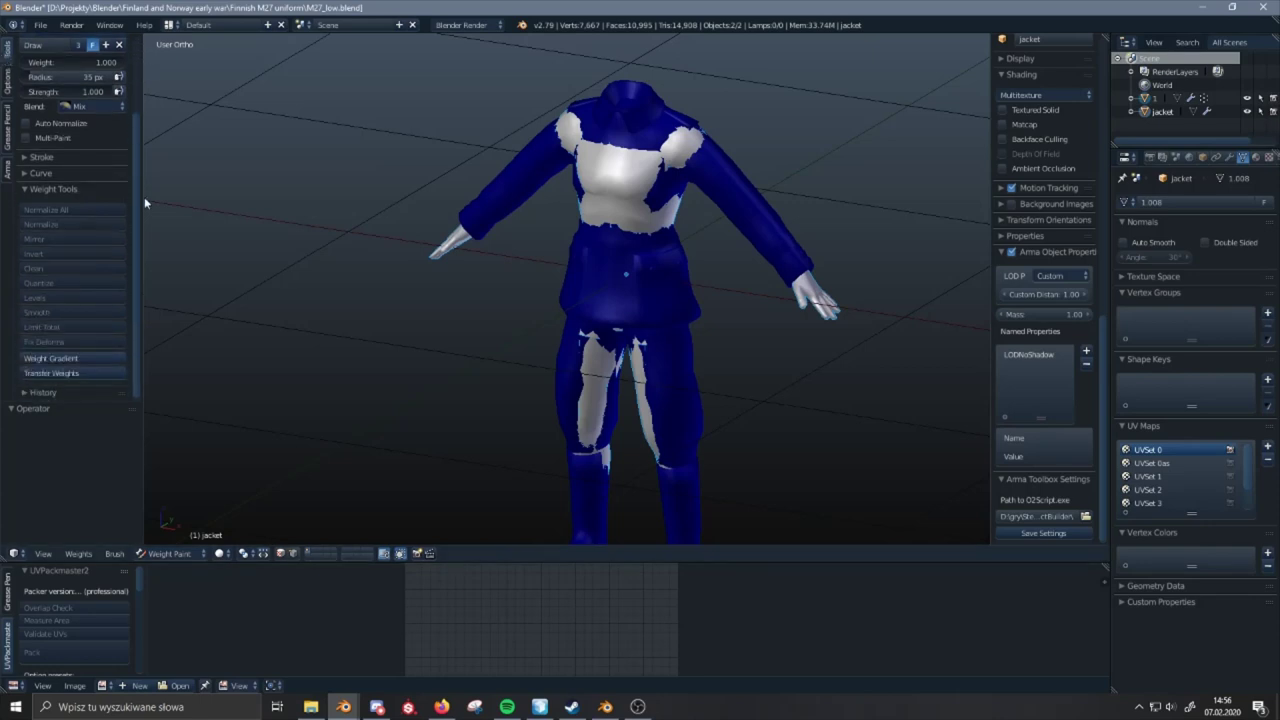
{"action": "left_click", "coordinate": [84, 375]}
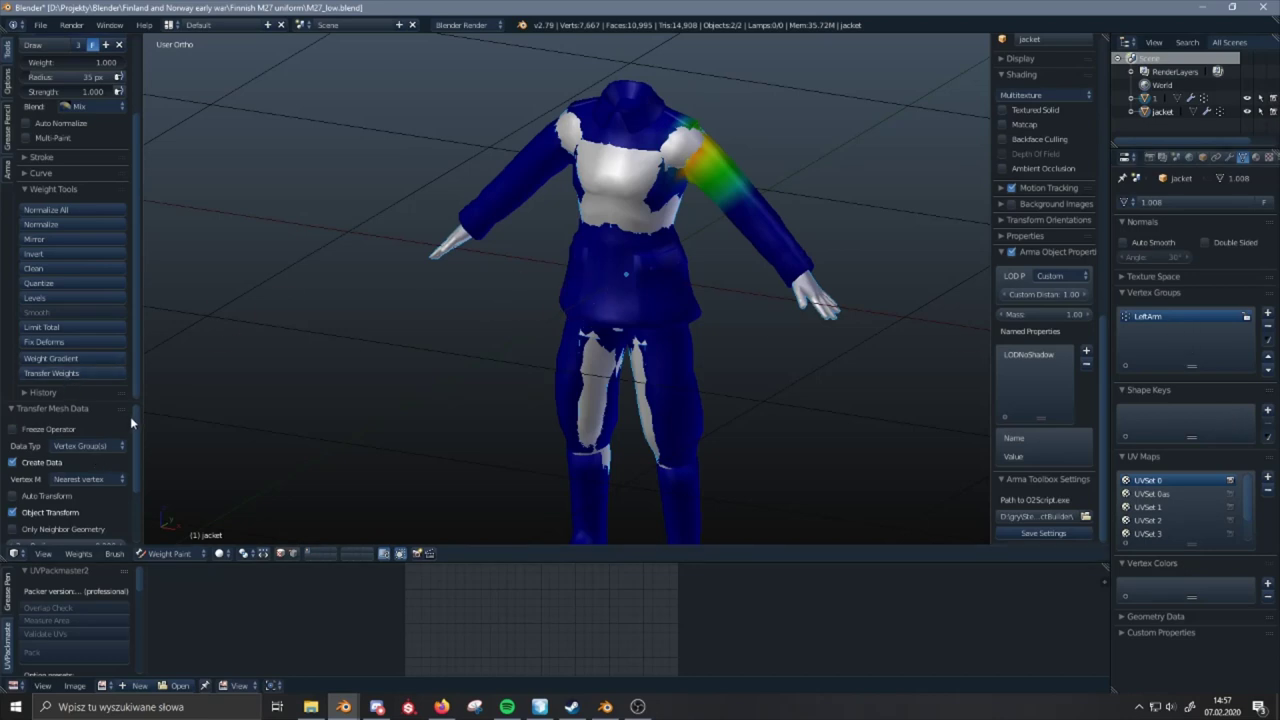
- Set the weight transfer's source layers selection to By Name to carry over all vertex groups
{"action": "scroll", "coordinate": [136, 411], "scroll_direction": "down", "scroll_amount": 4}
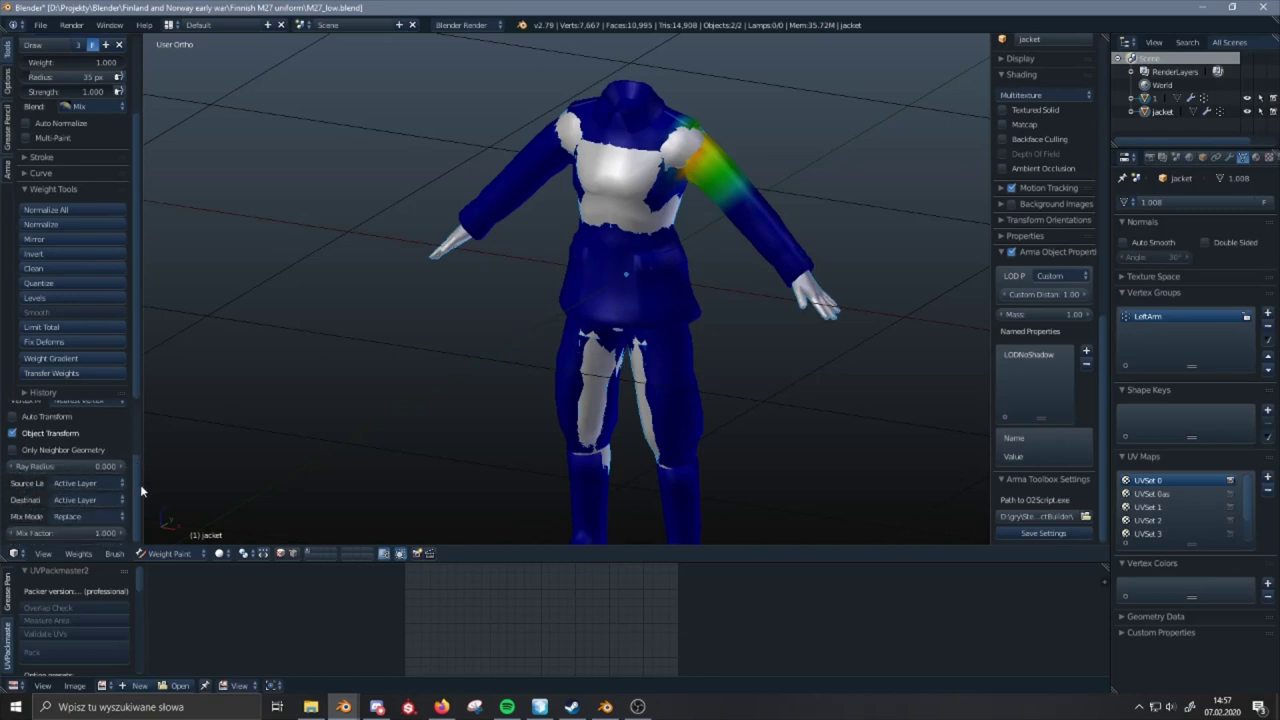
{"action": "left_click", "coordinate": [66, 483]}
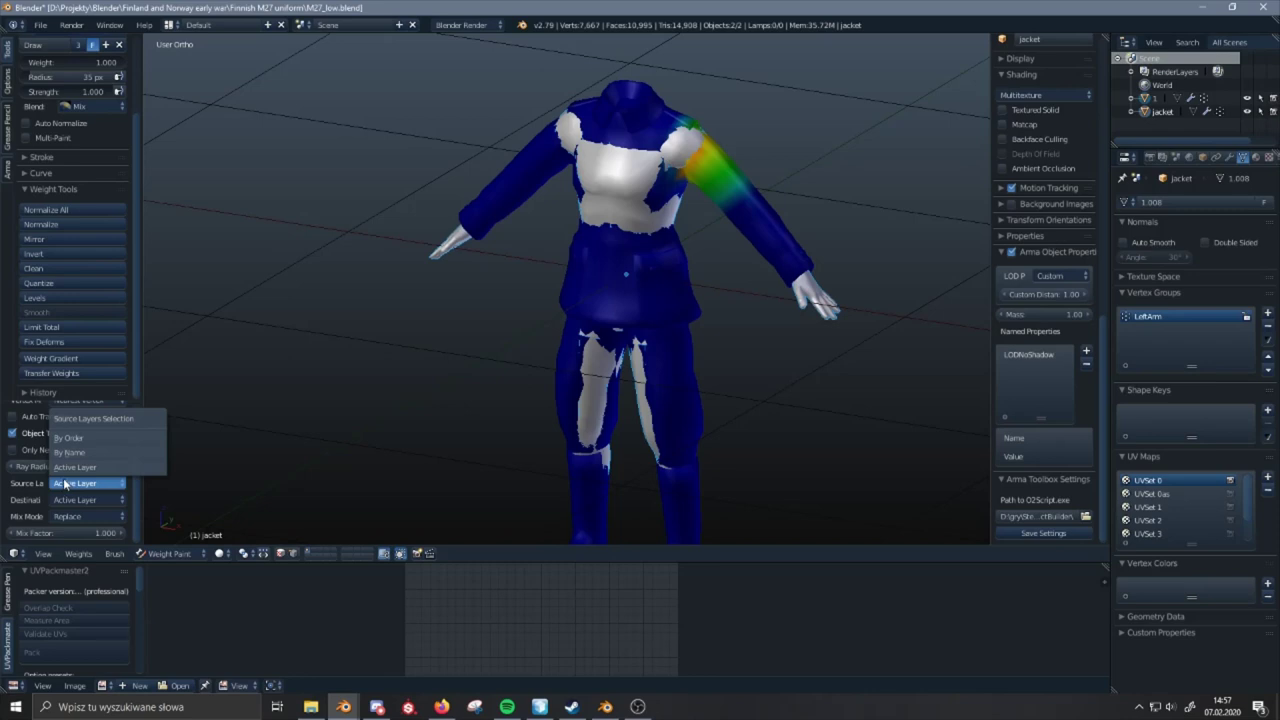
{"action": "left_click", "coordinate": [99, 451]}
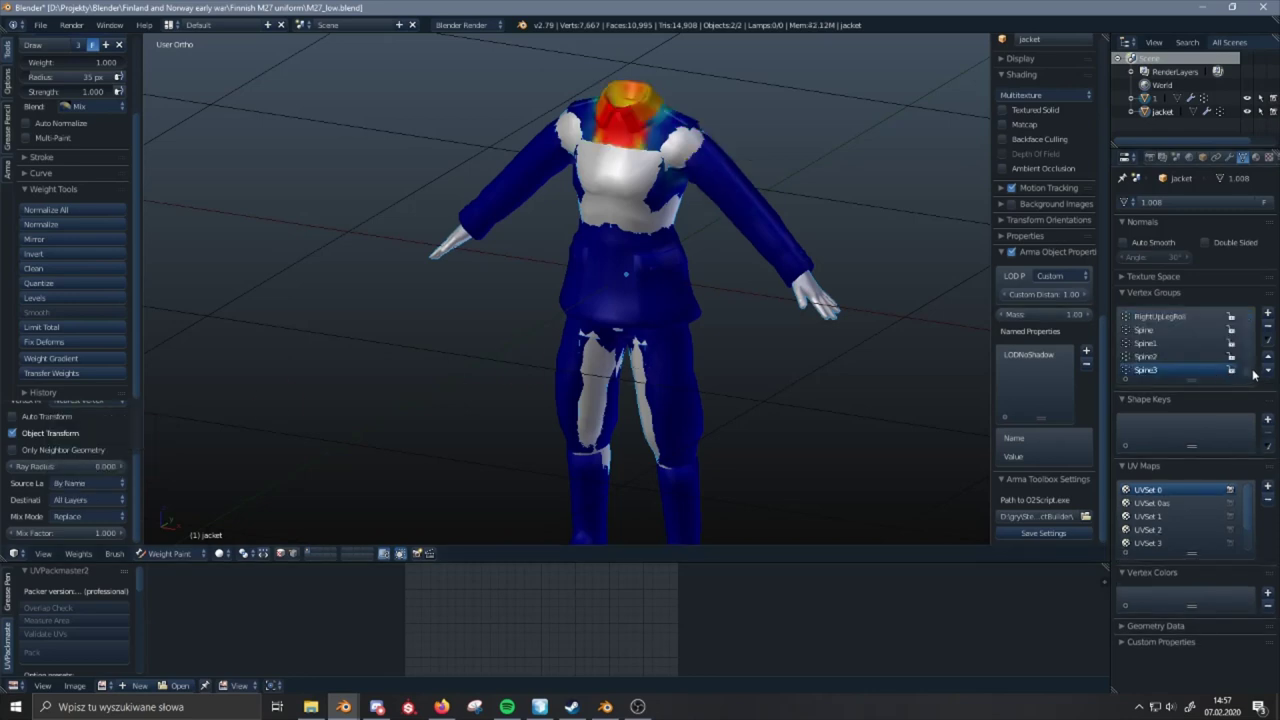
- Step through the jacket's vertex groups, starting from LeftArm, and examine the transferred weights on the arms, legs and spine
{"action": "scroll", "coordinate": [1250, 345], "scroll_direction": "up", "scroll_amount": 5}
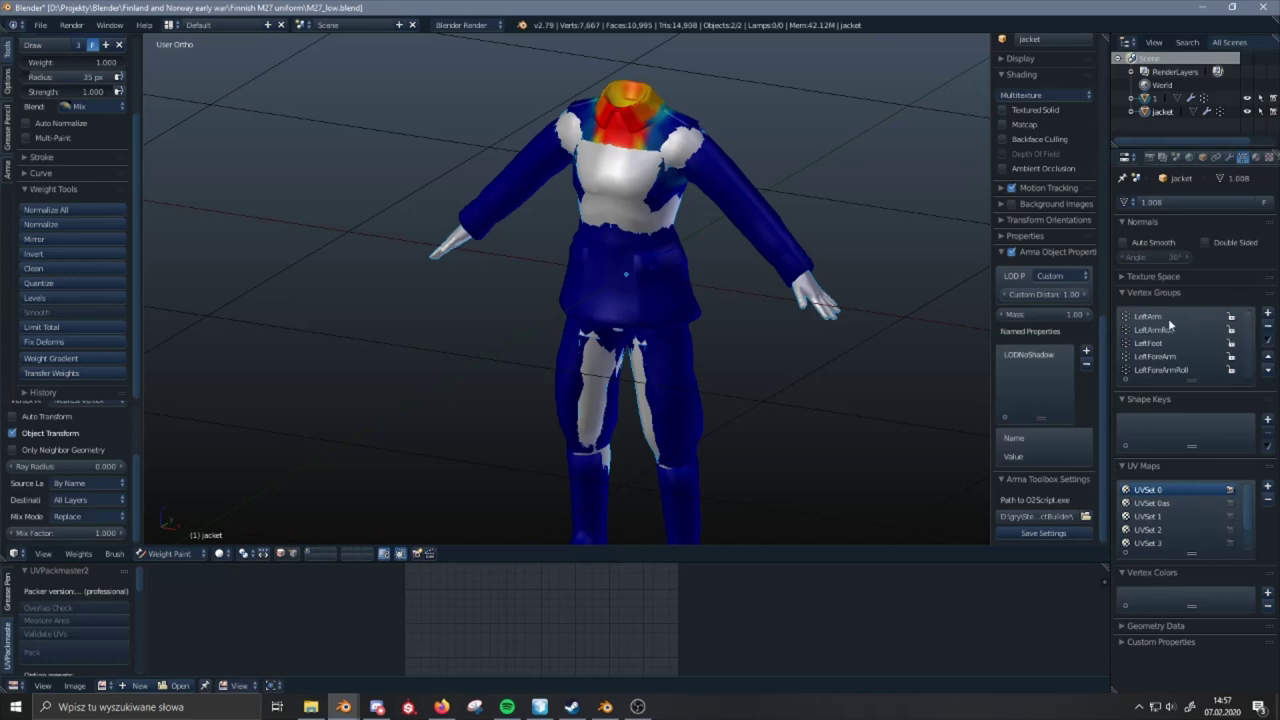
{"action": "left_click", "coordinate": [1168, 318]}
{"action": "scroll", "coordinate": [1168, 318], "scroll_direction": "down", "scroll_amount": 4, "text": "ctrl"}
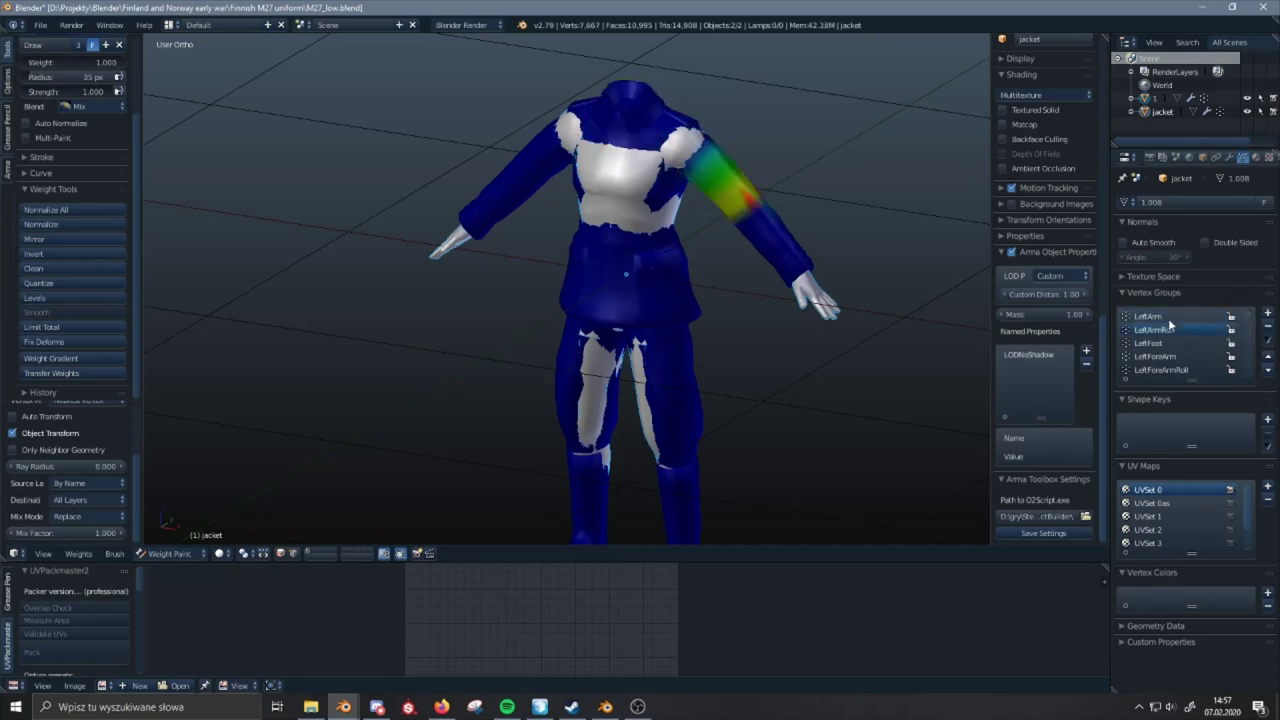
{"action": "scroll", "coordinate": [1168, 318], "scroll_direction": "down", "scroll_amount": 14, "text": "ctrl"}
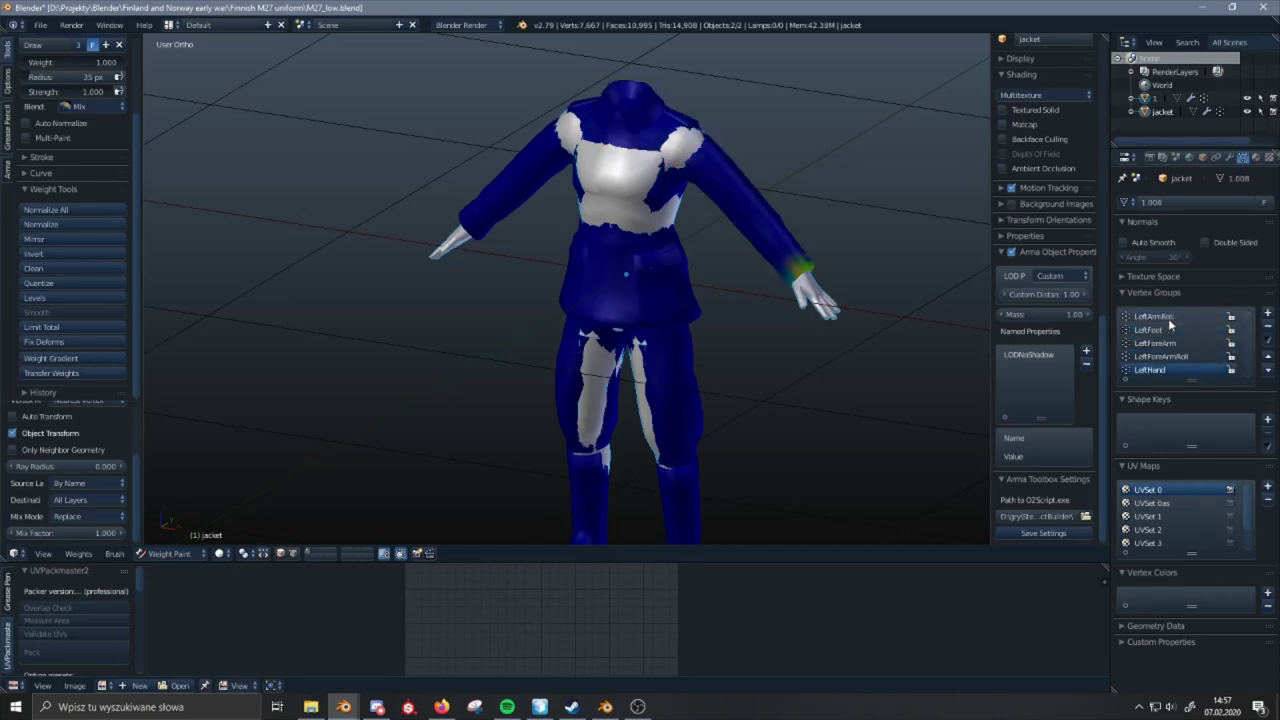
{"action": "scroll", "coordinate": [1168, 318], "scroll_direction": "down", "scroll_amount": 20, "text": "ctrl"}
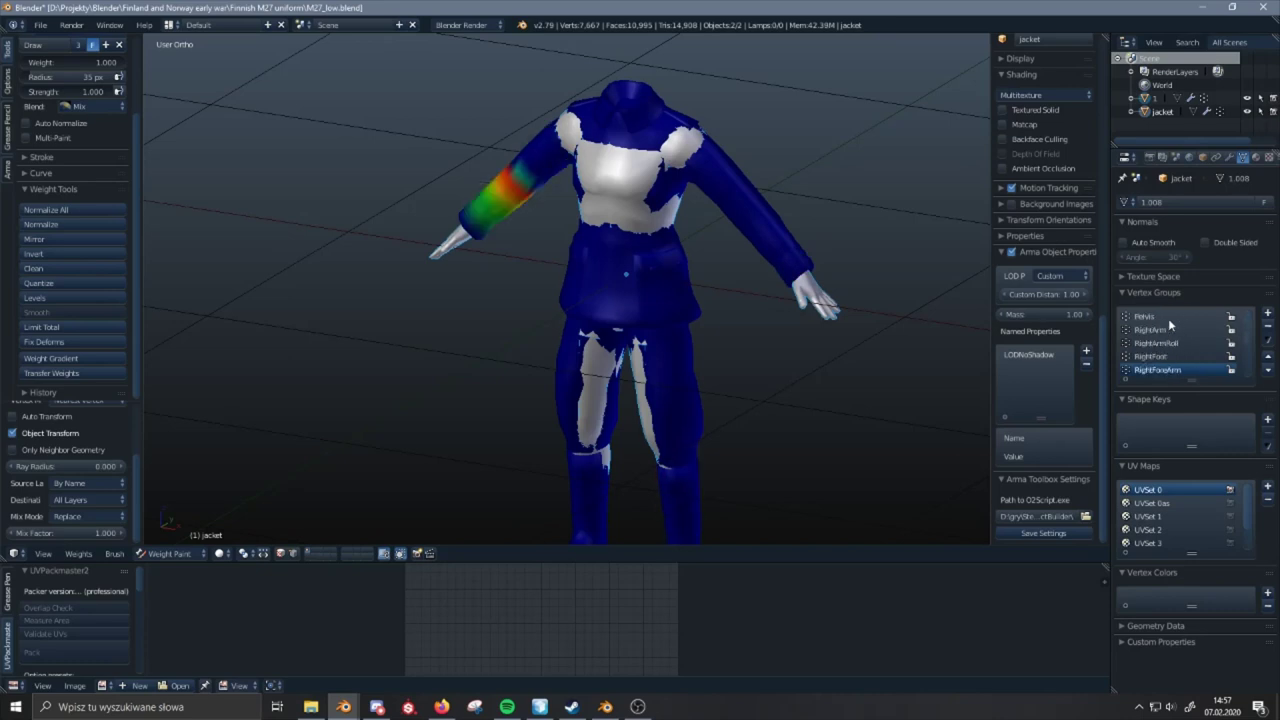
{"action": "scroll", "coordinate": [1168, 318], "scroll_direction": "up", "scroll_amount": 19, "text": "ctrl"}
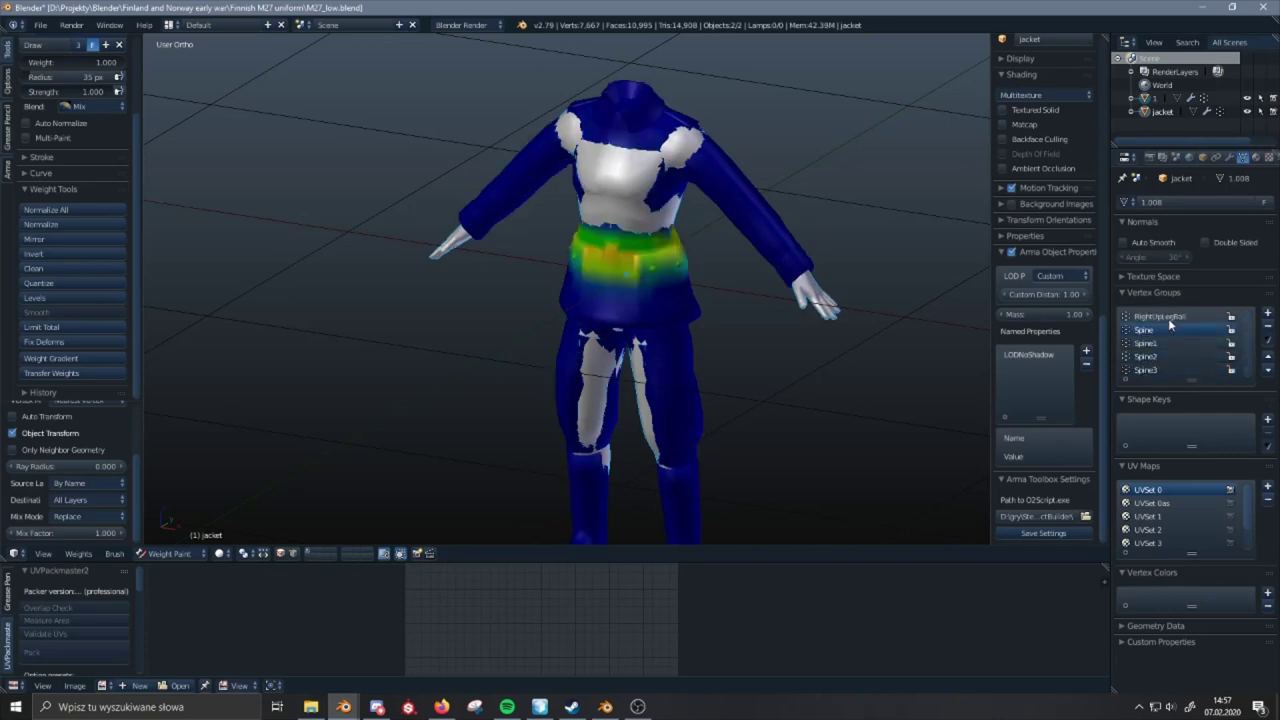
{"action": "scroll", "coordinate": [1168, 318], "scroll_direction": "up", "scroll_amount": 20, "text": "ctrl"}
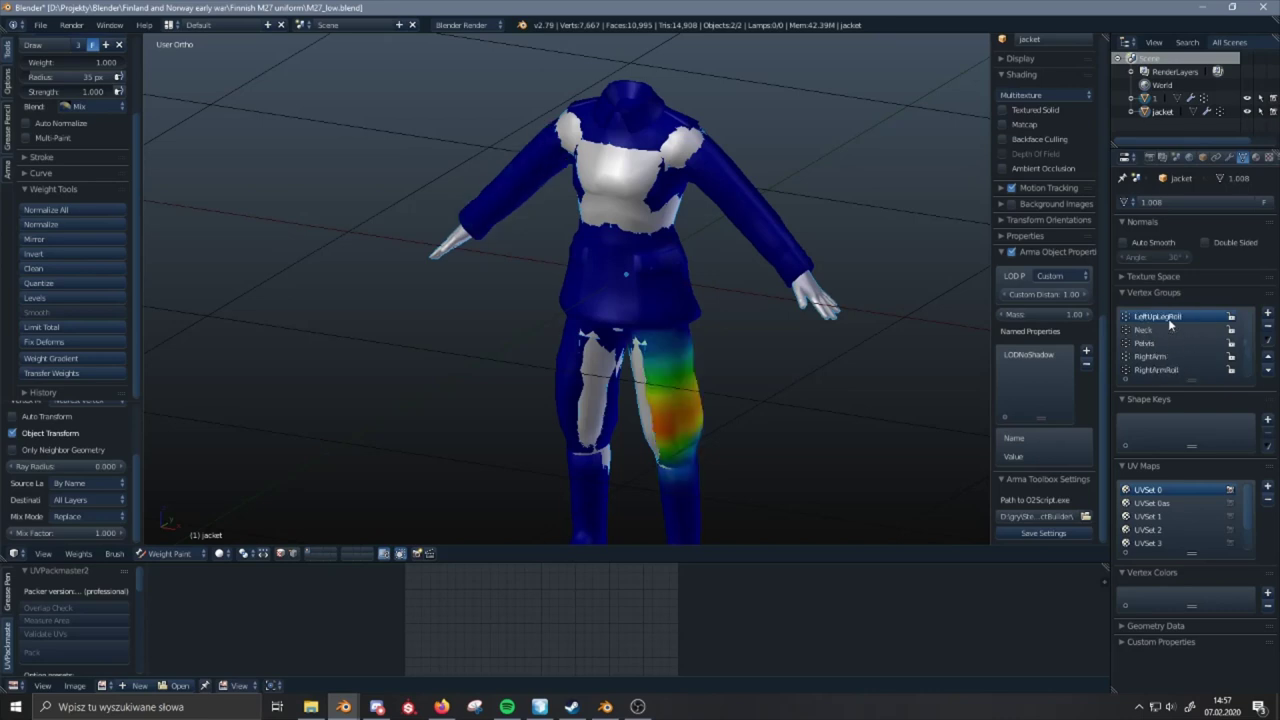
{"action": "scroll", "coordinate": [1168, 318], "scroll_direction": "down", "scroll_amount": 2, "text": "ctrl"}
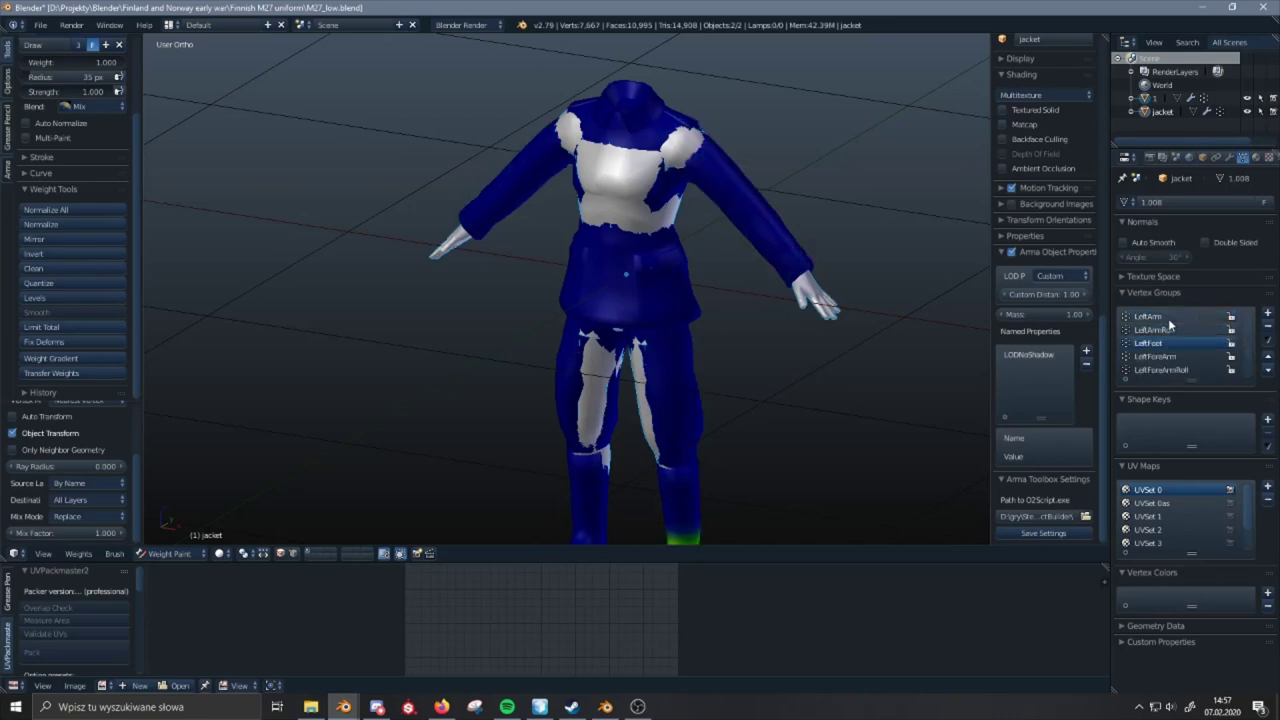
{"action": "scroll", "coordinate": [1168, 318], "scroll_direction": "up", "scroll_amount": 2, "text": "ctrl"}
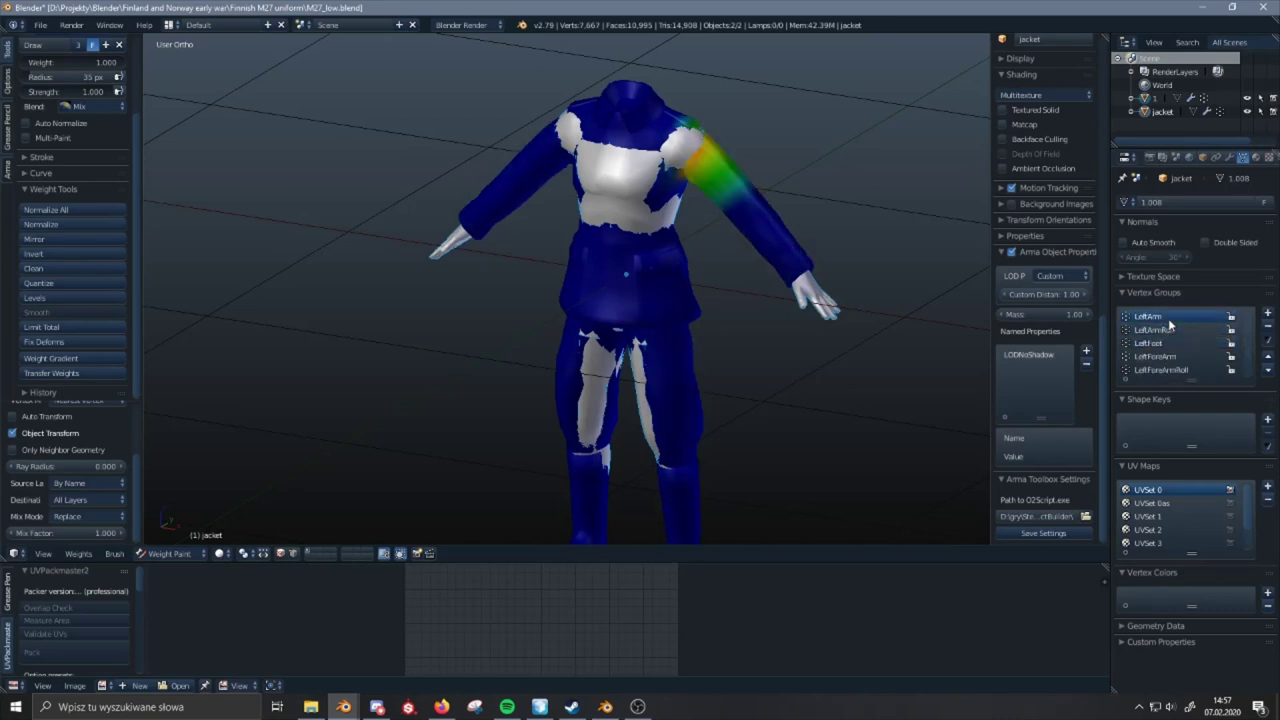
{"action": "scroll", "coordinate": [1168, 318], "scroll_direction": "down", "scroll_amount": 3, "text": "ctrl"}
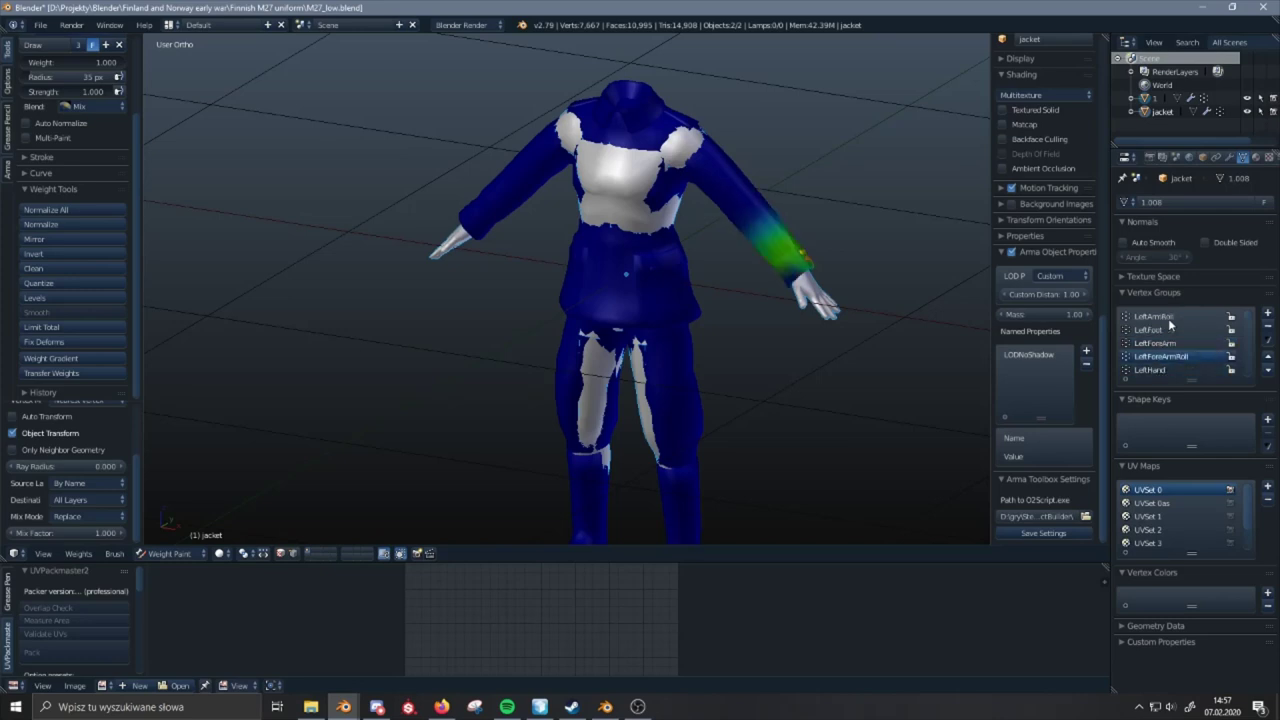
{"action": "scroll", "coordinate": [1168, 318], "scroll_direction": "up", "scroll_amount": 1, "text": "ctrl"}
{"action": "scroll", "coordinate": [1168, 318], "scroll_direction": "down", "scroll_amount": 1, "text": "ctrl"}
{"action": "scroll", "coordinate": [1168, 318], "scroll_direction": "down", "scroll_amount": 1, "text": "ctrl"}
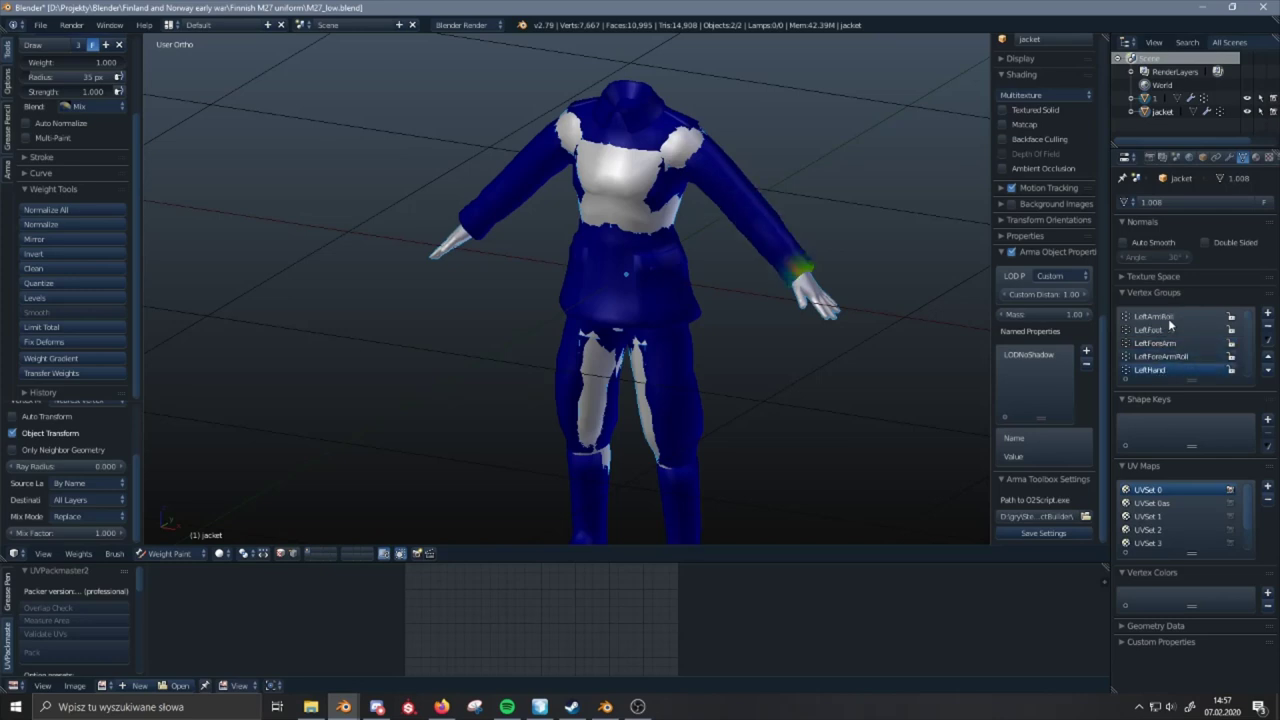
{"action": "scroll", "coordinate": [1168, 318], "scroll_direction": "down", "scroll_amount": 1, "text": "ctrl"}
{"action": "scroll", "coordinate": [1168, 318], "scroll_direction": "up", "scroll_amount": 1, "text": "ctrl"}
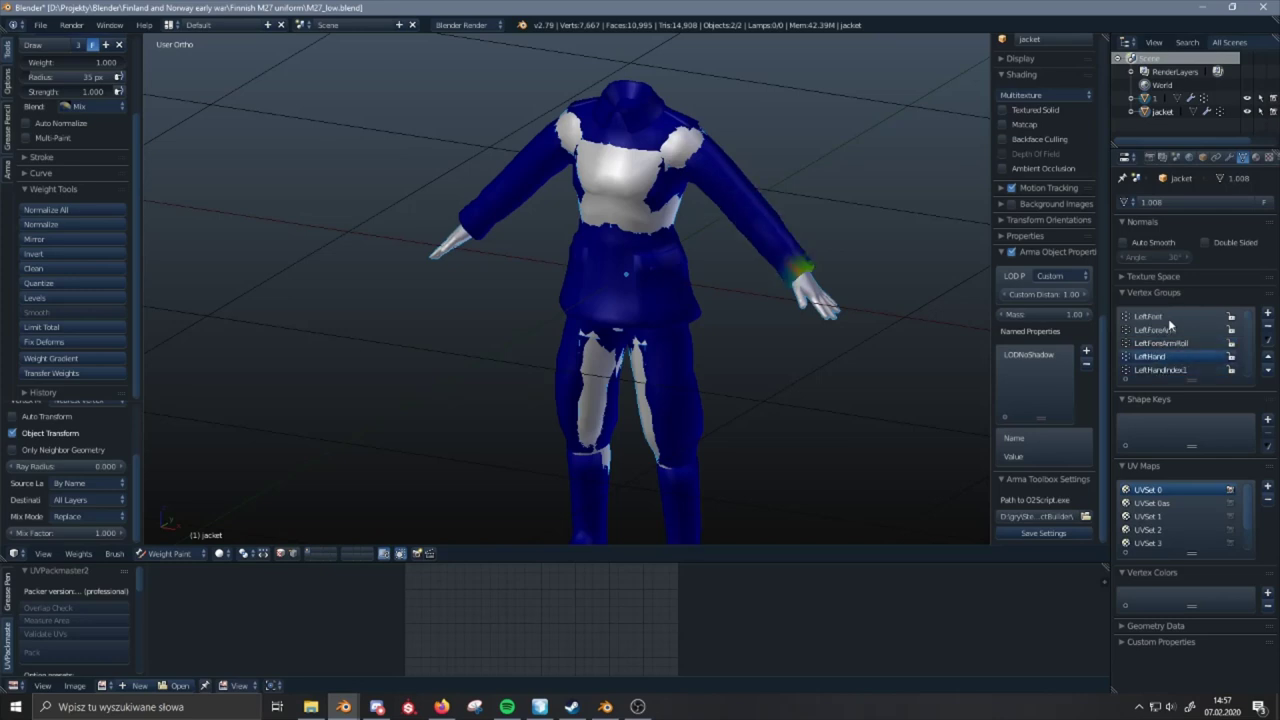
{"action": "scroll", "coordinate": [1168, 318], "scroll_direction": "up", "scroll_amount": 4, "text": "ctrl"}
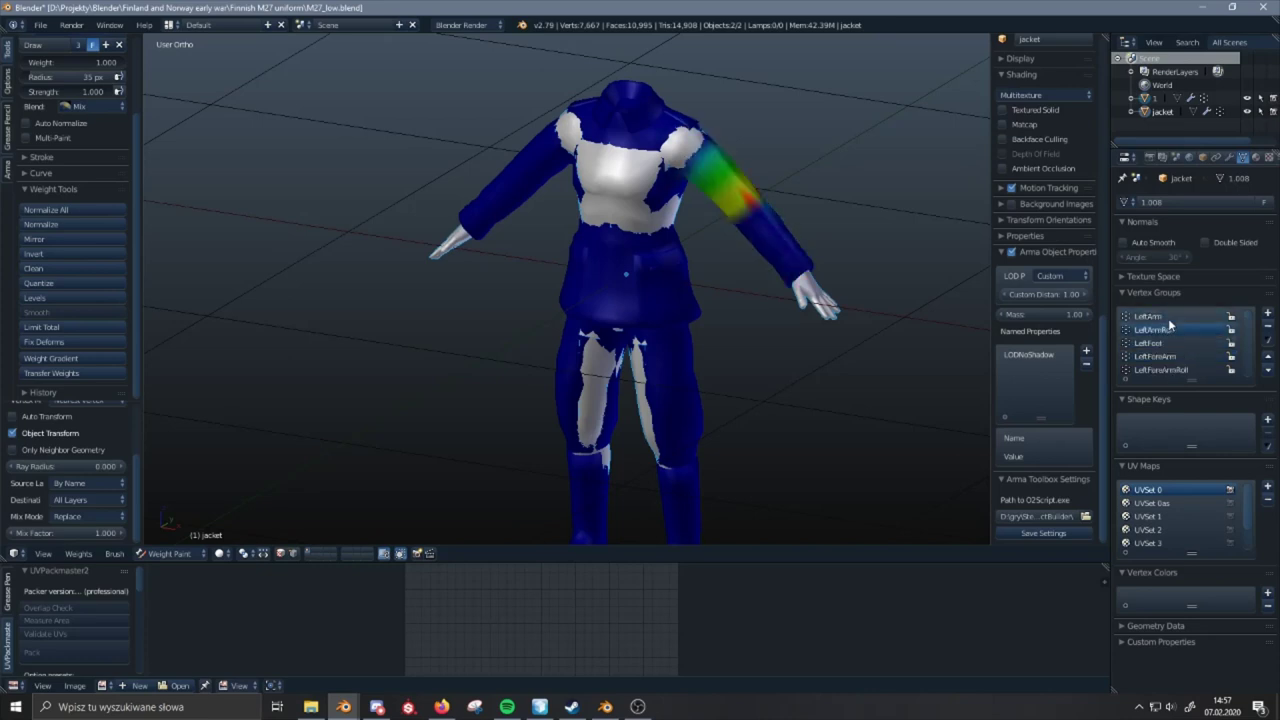
- Step through the remaining jacket vertex groups down to Spine3 and examine the transferred weights
{"action": "scroll", "coordinate": [1168, 318], "scroll_direction": "down", "scroll_amount": 20, "text": "ctrl"}
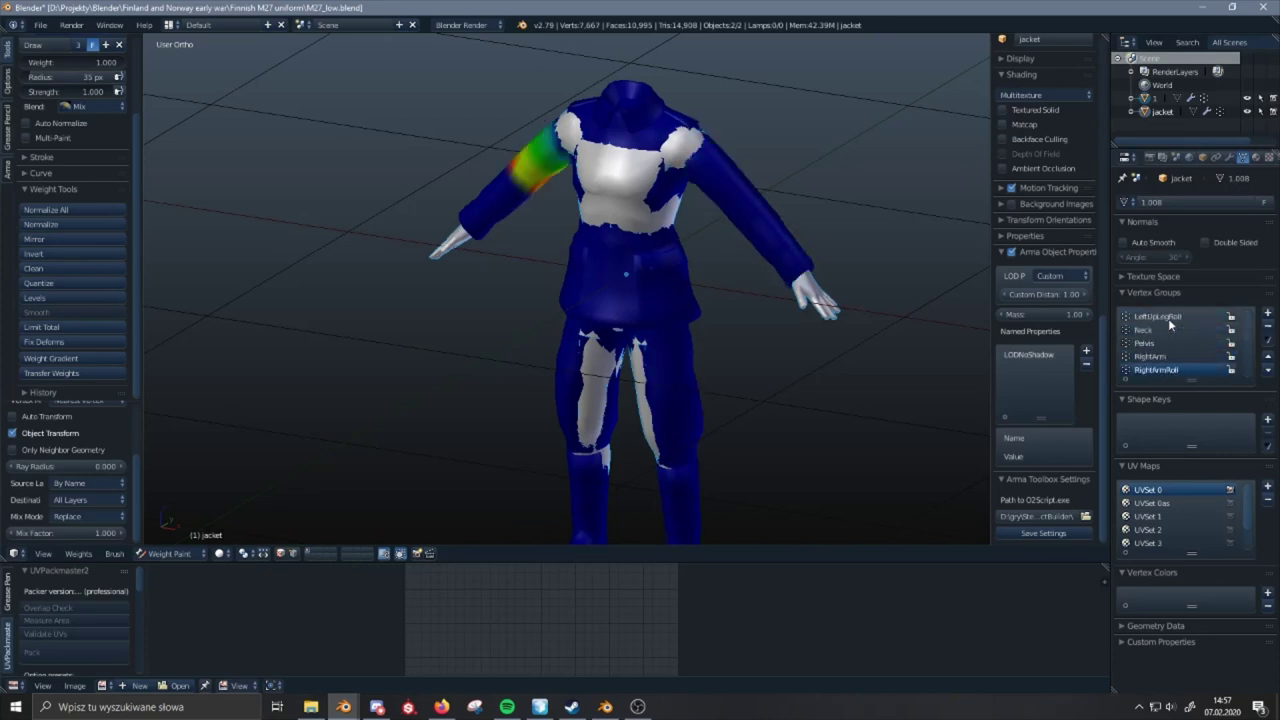
{"action": "scroll", "coordinate": [1168, 320], "scroll_direction": "down", "scroll_amount": 20, "text": "ctrl"}
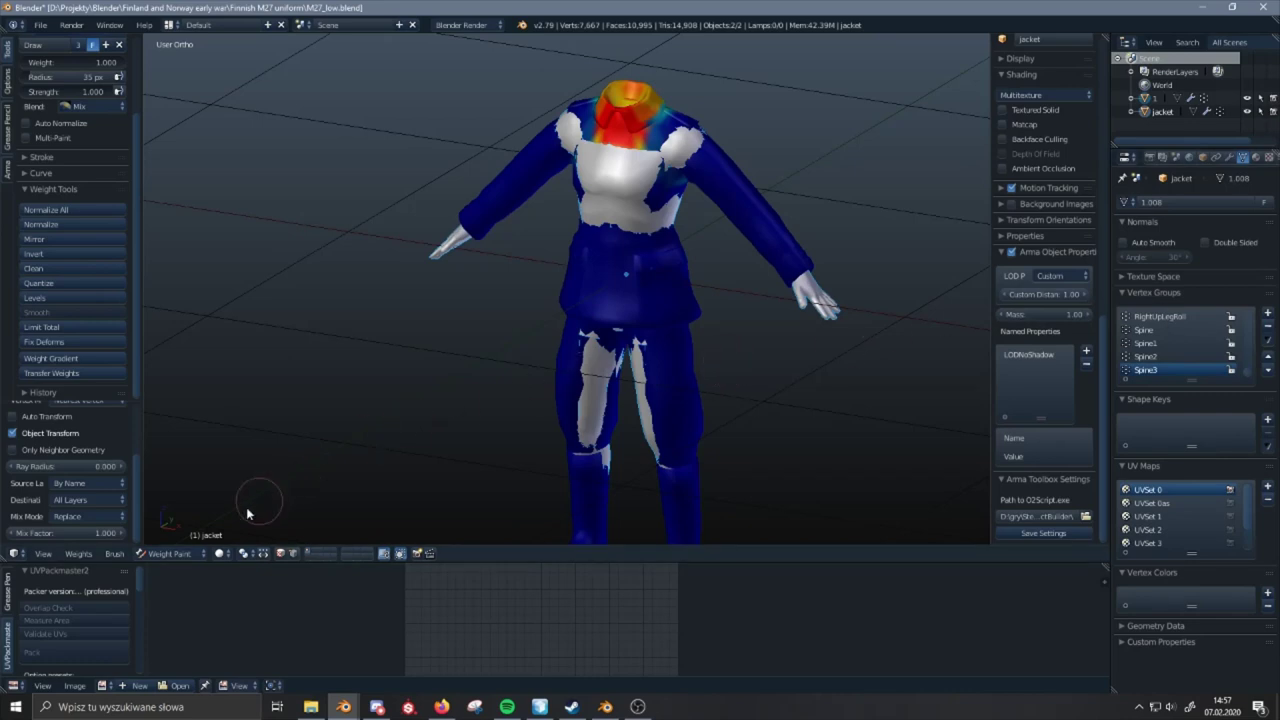
- Return the jacket to Object Mode and hide the sample body so that only the jacket mesh stays in view
{"action": "left_click", "coordinate": [178, 555]}
{"action": "left_click", "coordinate": [170, 460]}
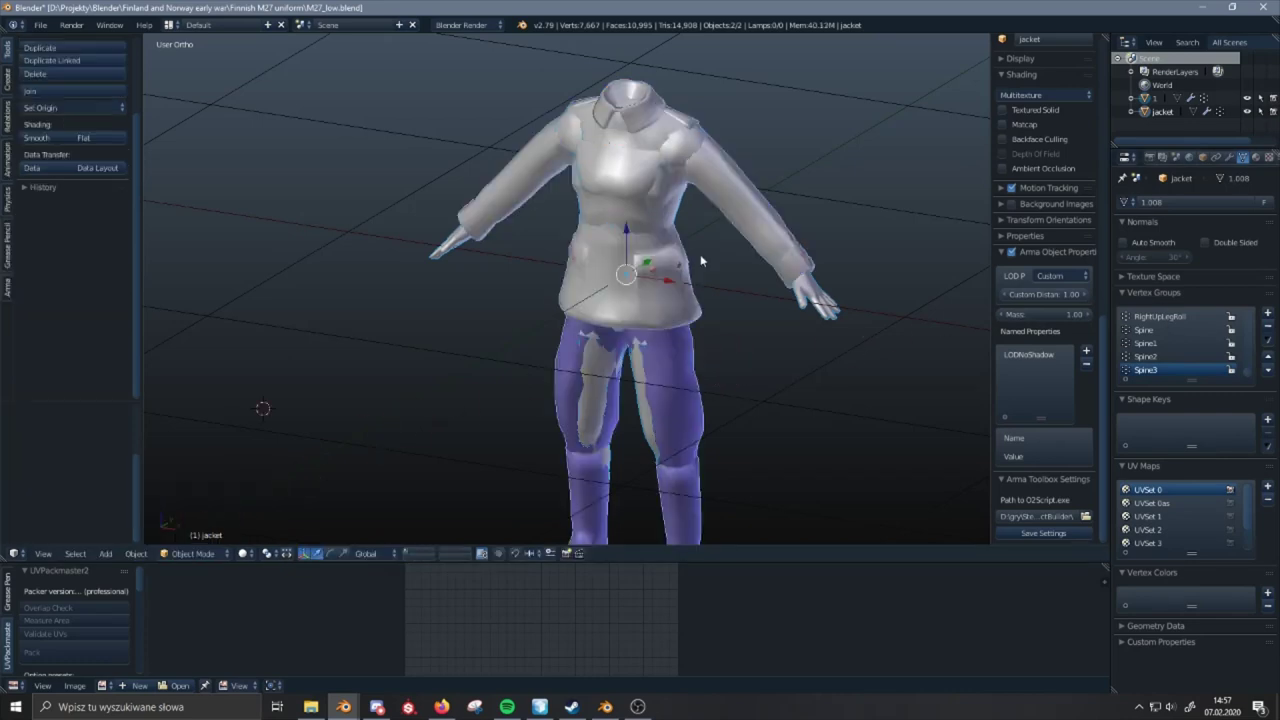
{"action": "right_click", "coordinate": [833, 302]}
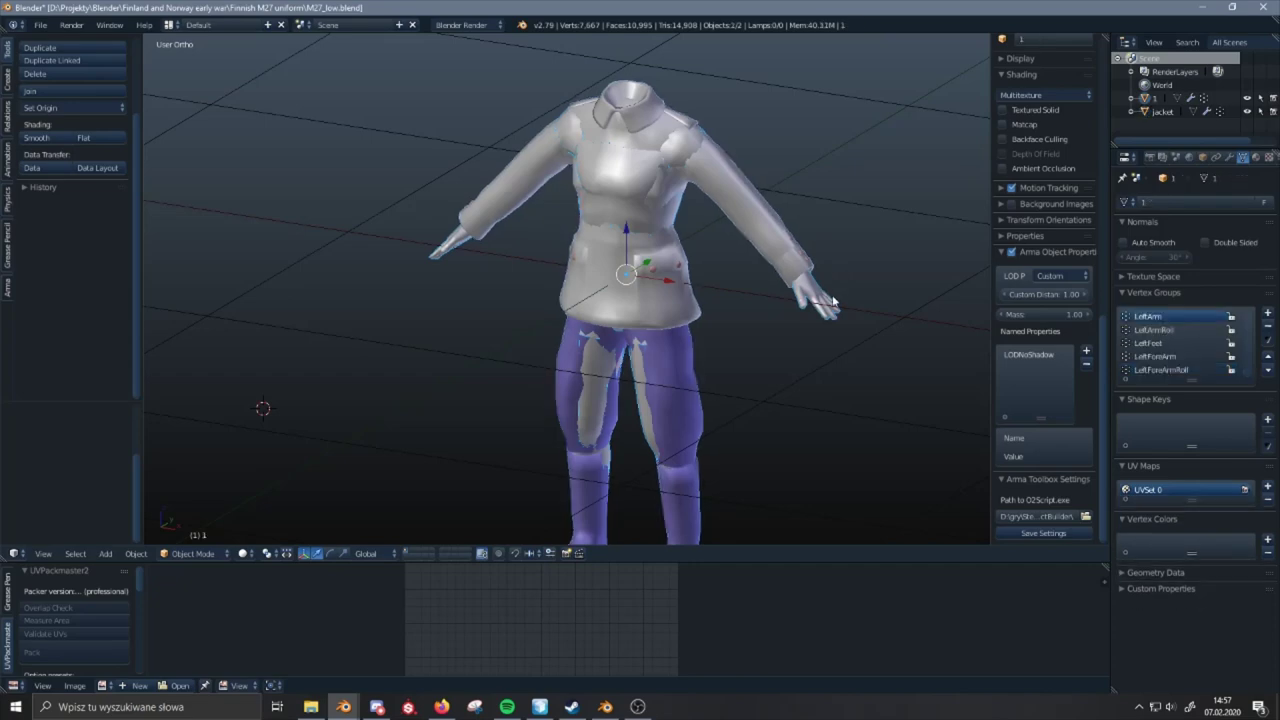
{"action": "right_click", "coordinate": [833, 302]}
{"action": "key", "text": "shift+h"}
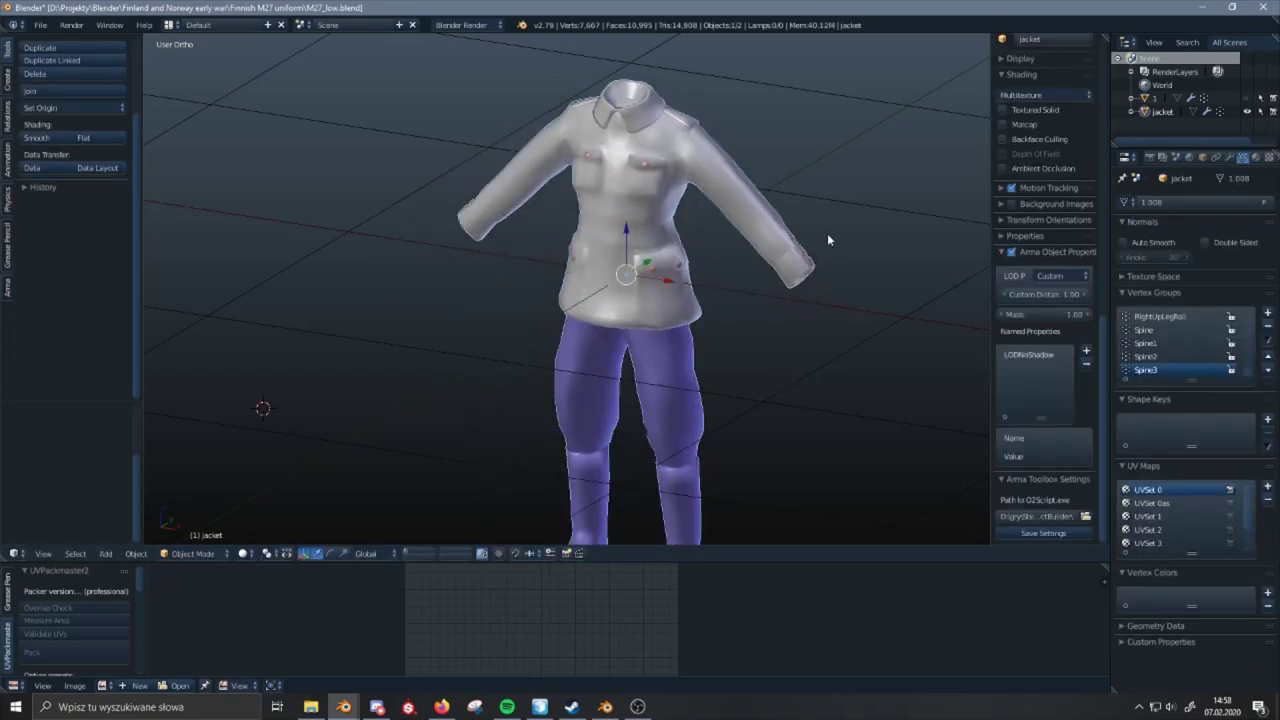
- Copy the jacket and paste it into the ArmaRig_V6_2.blend scene open in the other Blender window
{"action": "key", "text": "ctrl+c"}
{"action": "mouse_move", "coordinate": [344, 706]}
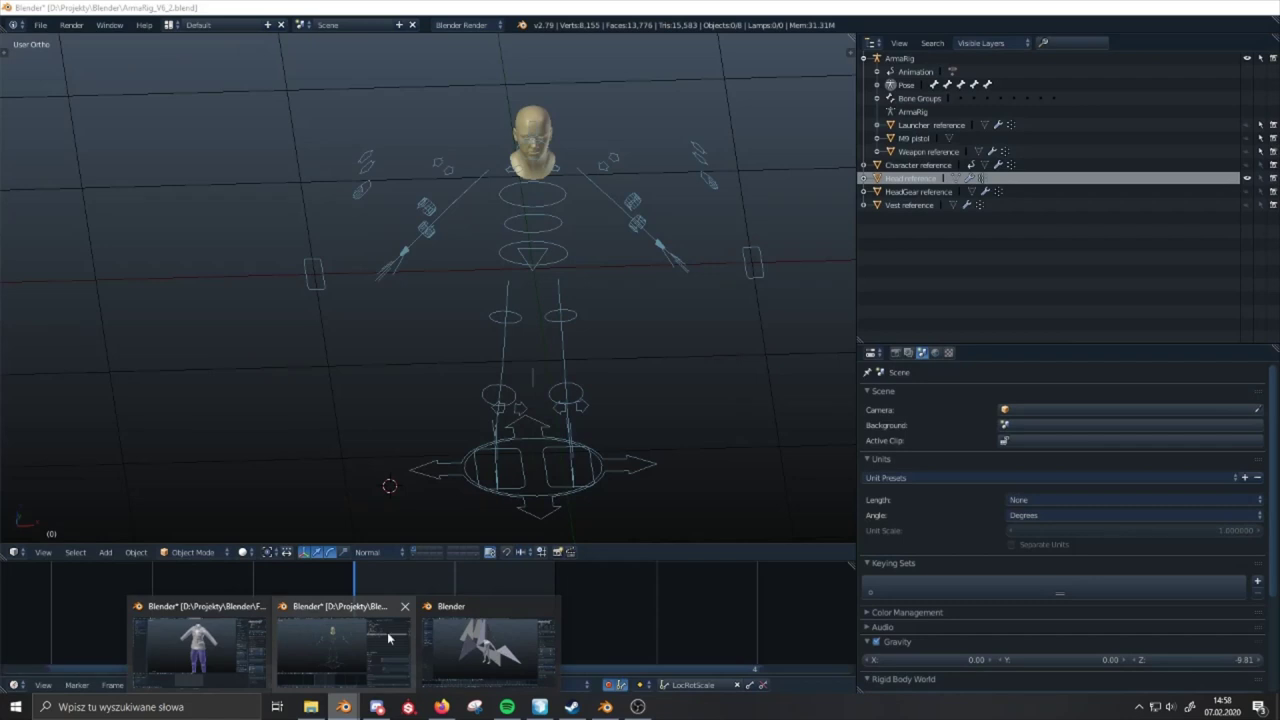
{"action": "left_click", "coordinate": [284, 640]}
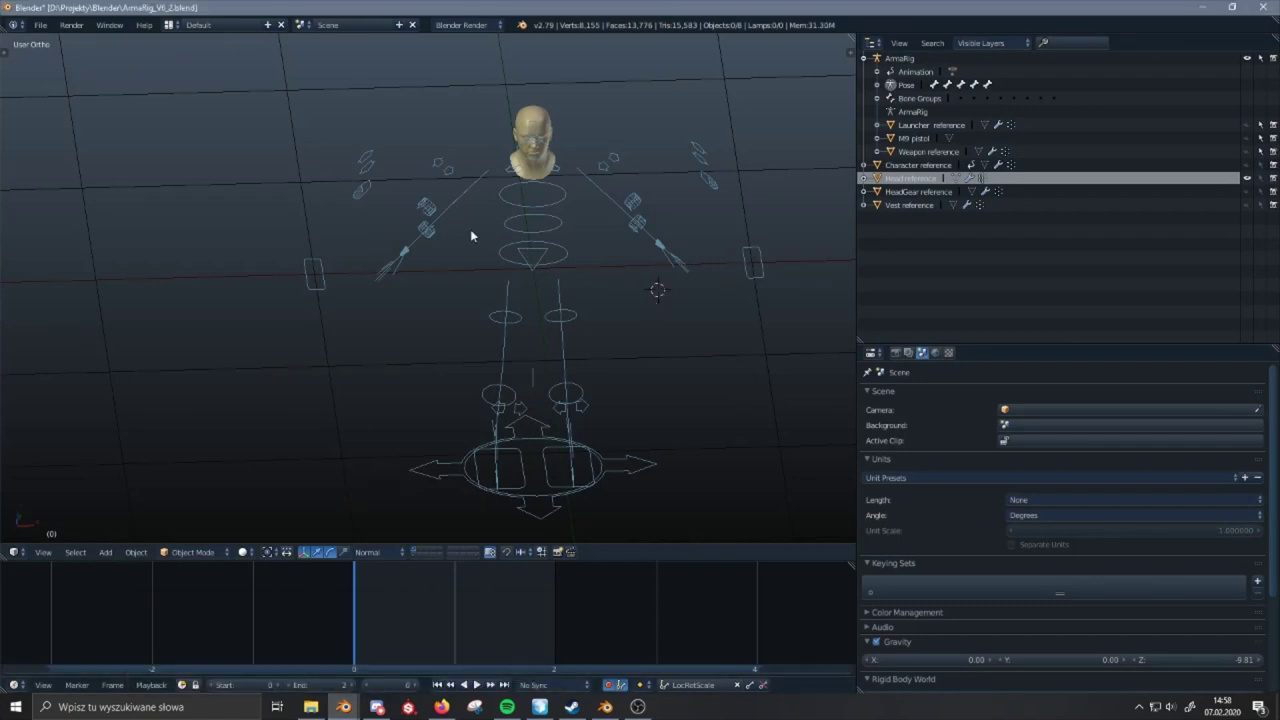
{"action": "key", "text": "ctrl+v"}
{"action": "middle_click_drag", "start_coordinate": [668, 200], "coordinate": [617, 188]}
- Add an Armature modifier to the pasted jacket with ArmaRig as its object
{"action": "right_click", "coordinate": [610, 206]}
{"action": "left_click", "coordinate": [1006, 394]}
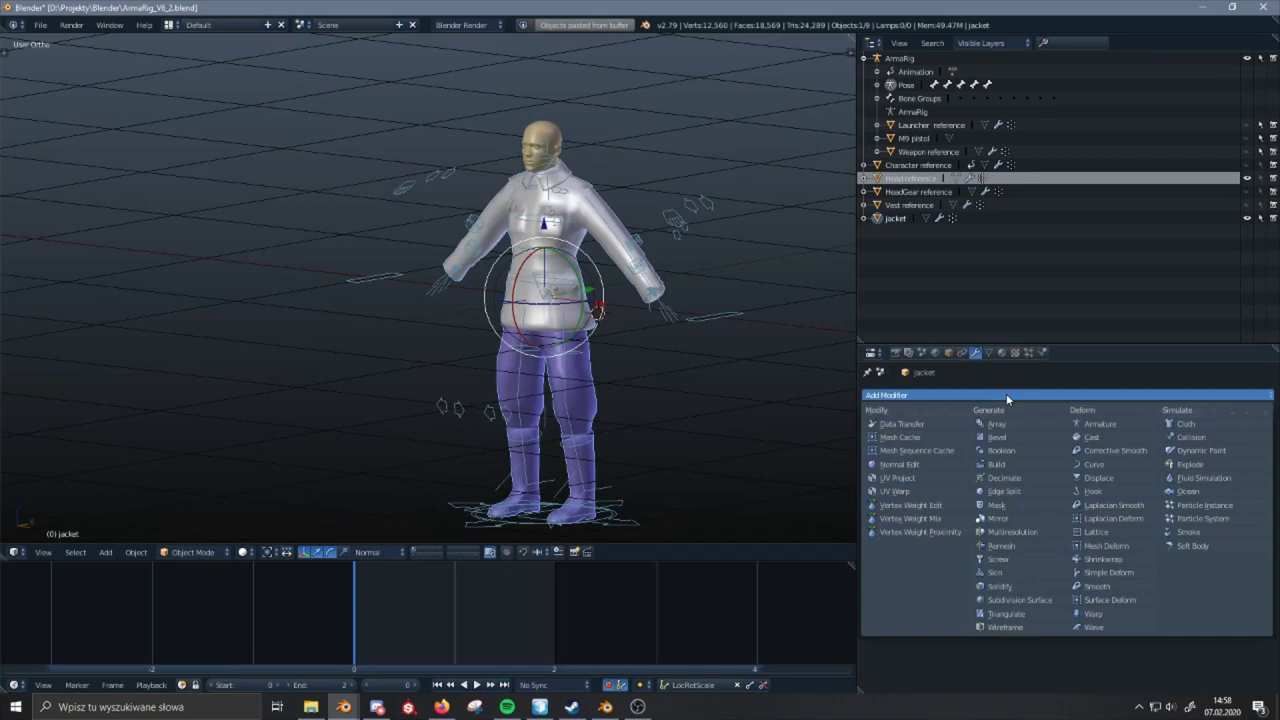
{"action": "left_click", "coordinate": [1068, 424]}
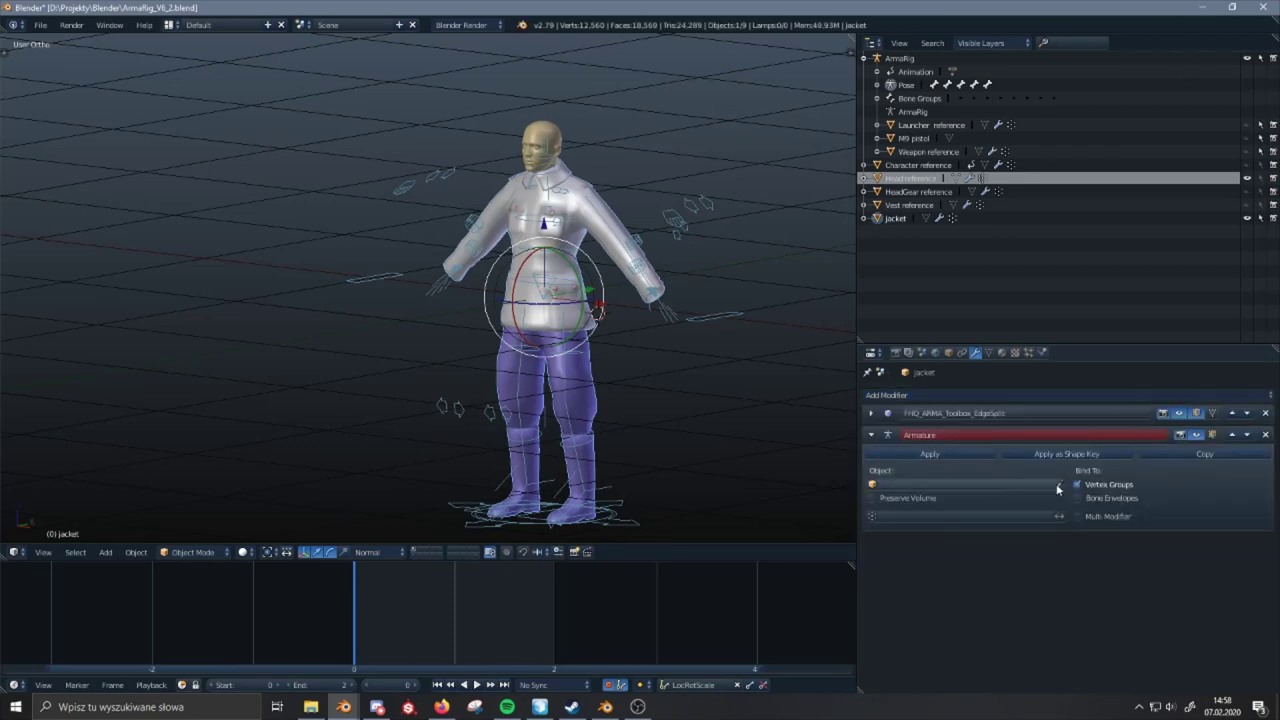
{"action": "left_click", "coordinate": [1008, 483]}
{"action": "left_click", "coordinate": [964, 503]}
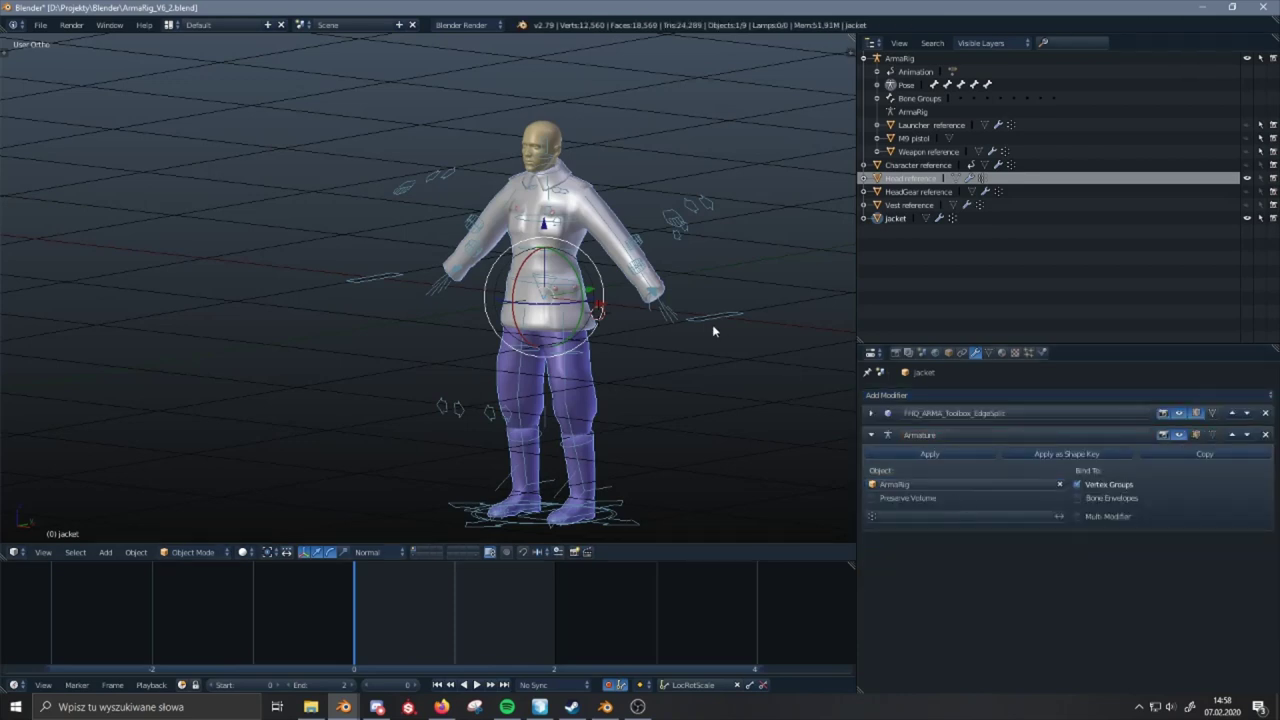
- Test-move the rig's left arm IK control and cancel each move to examine how the jacket sleeve bends
{"action": "right_click", "coordinate": [655, 292]}
{"action": "middle_click_drag", "start_coordinate": [655, 292], "coordinate": [615, 318]}
{"action": "key", "text": "g"}
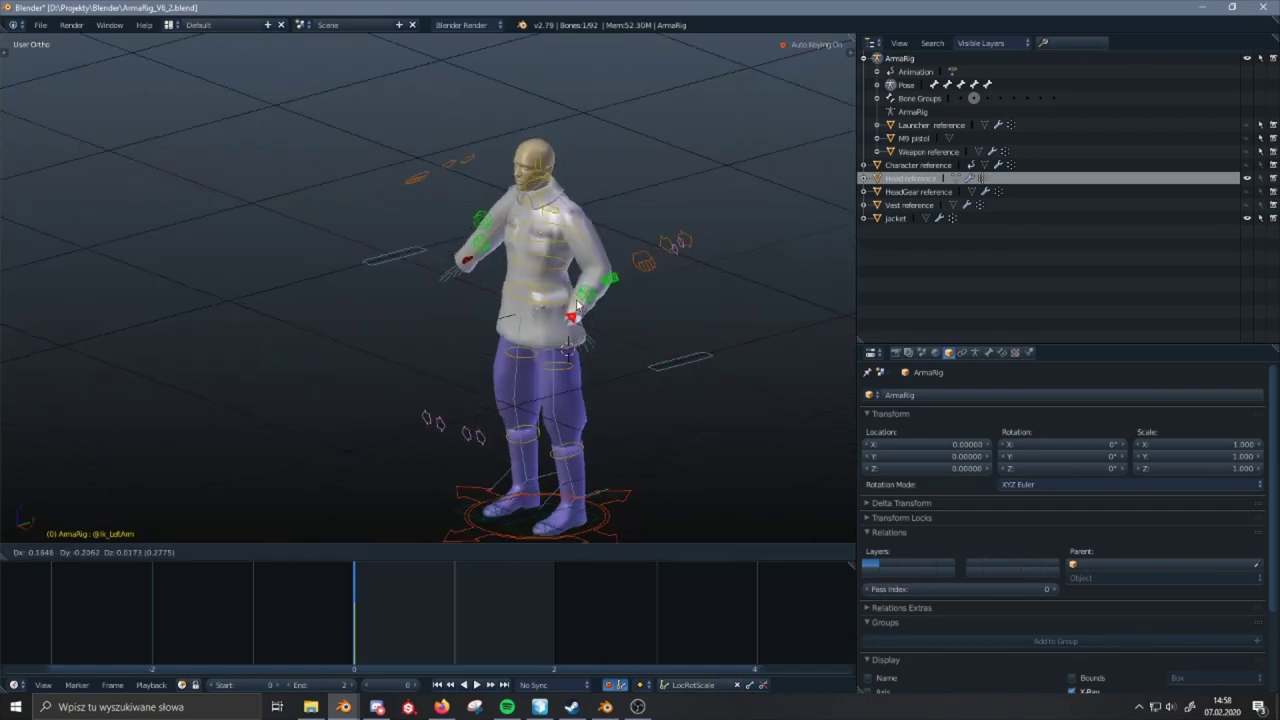
{"action": "right_click", "coordinate": [701, 262]}
{"action": "key", "text": "g"}
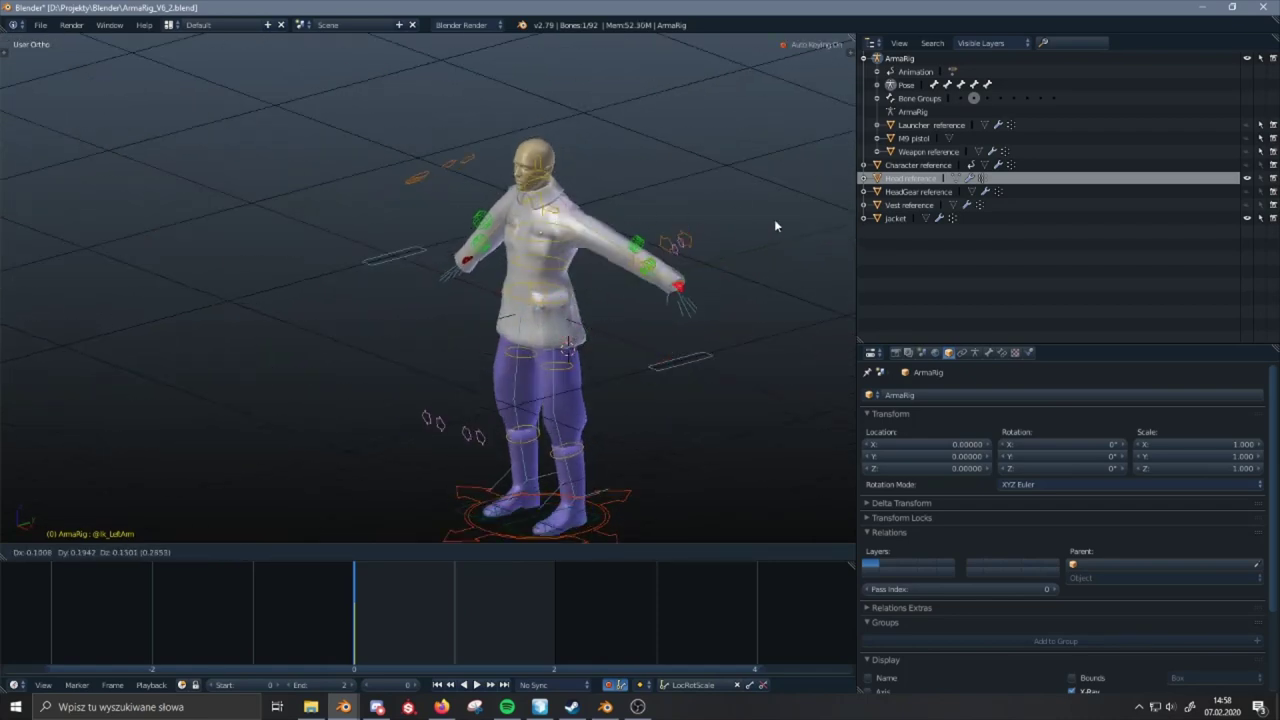
{"action": "right_click", "coordinate": [765, 226]}
- Rotate the left arm IK control about the global Z axis several times to examine how the jacket cuff deforms
{"action": "middle_click_drag", "start_coordinate": [722, 280], "coordinate": [570, 255]}
{"action": "scroll", "coordinate": [633, 360], "scroll_direction": "up", "scroll_amount": 4}
{"action": "key", "text": "r"}
{"action": "key", "text": "z"}
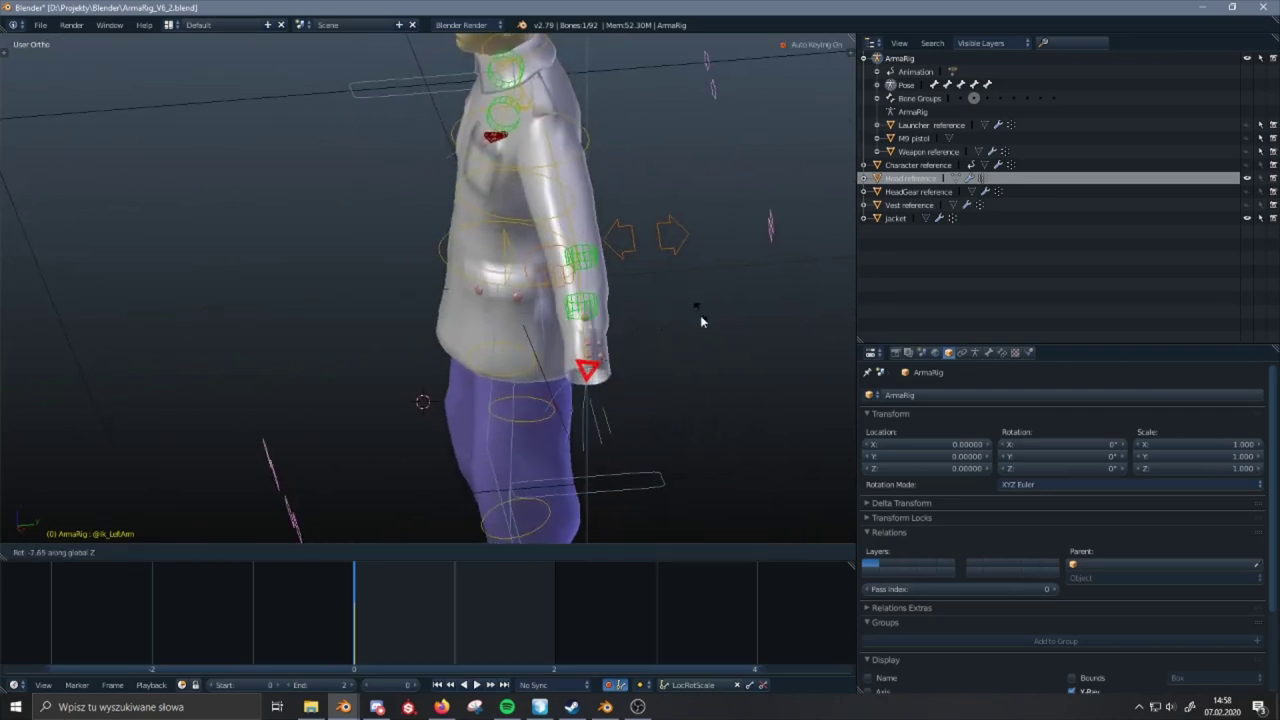
{"action": "right_click", "coordinate": [655, 342]}
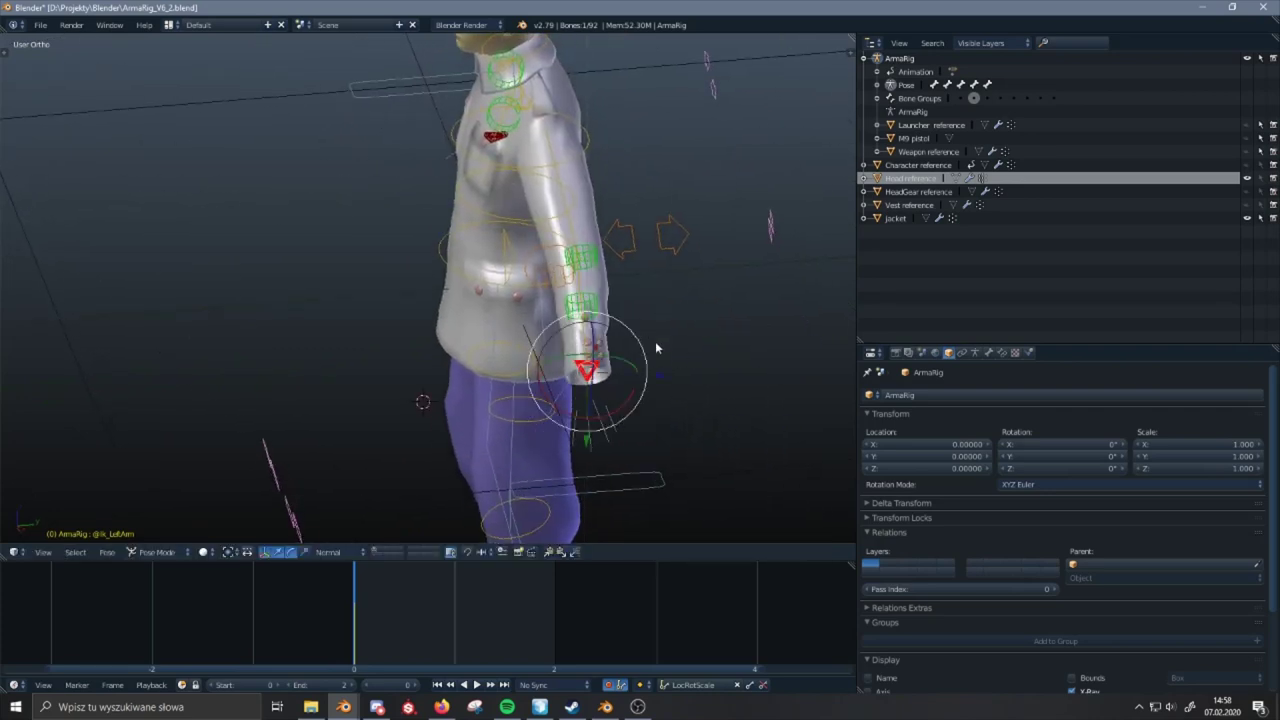
{"action": "scroll", "coordinate": [655, 342], "scroll_direction": "up", "scroll_amount": 3}
{"action": "middle_click_drag", "start_coordinate": [655, 341], "coordinate": [492, 284], "text": "shift"}
{"action": "key", "text": "r"}
{"action": "key", "text": "z"}
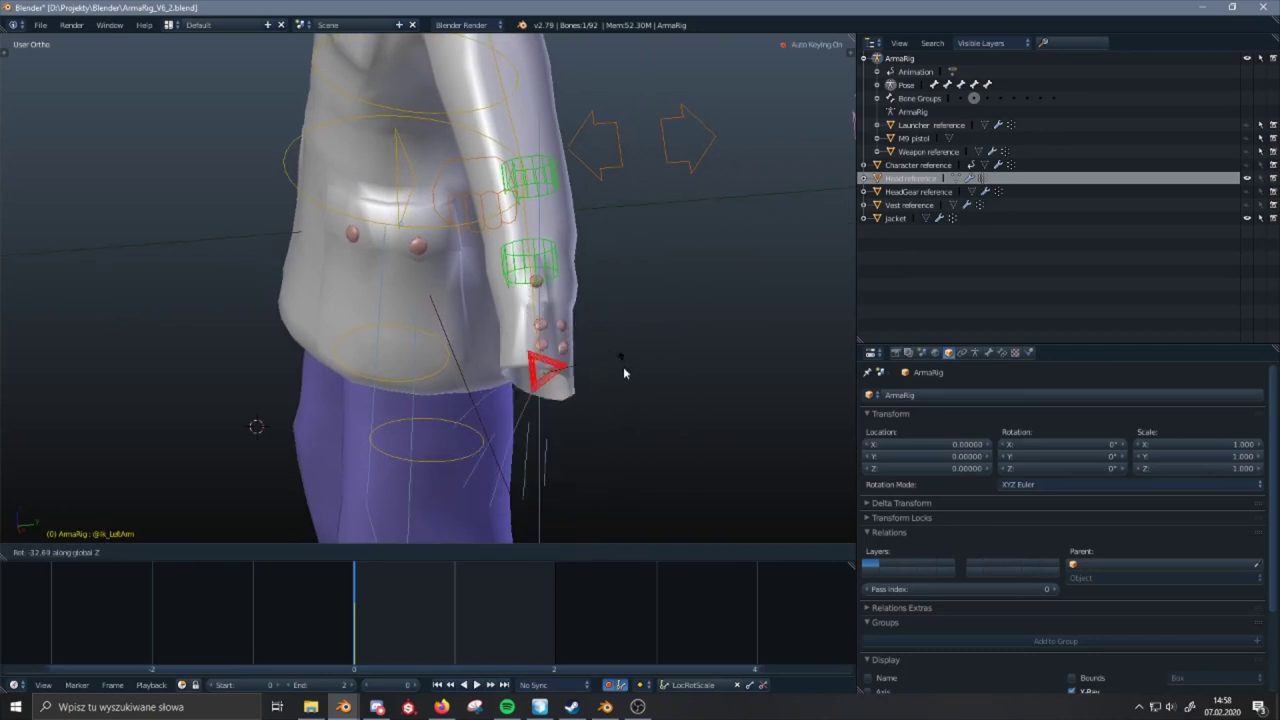
{"action": "left_click", "coordinate": [549, 317]}
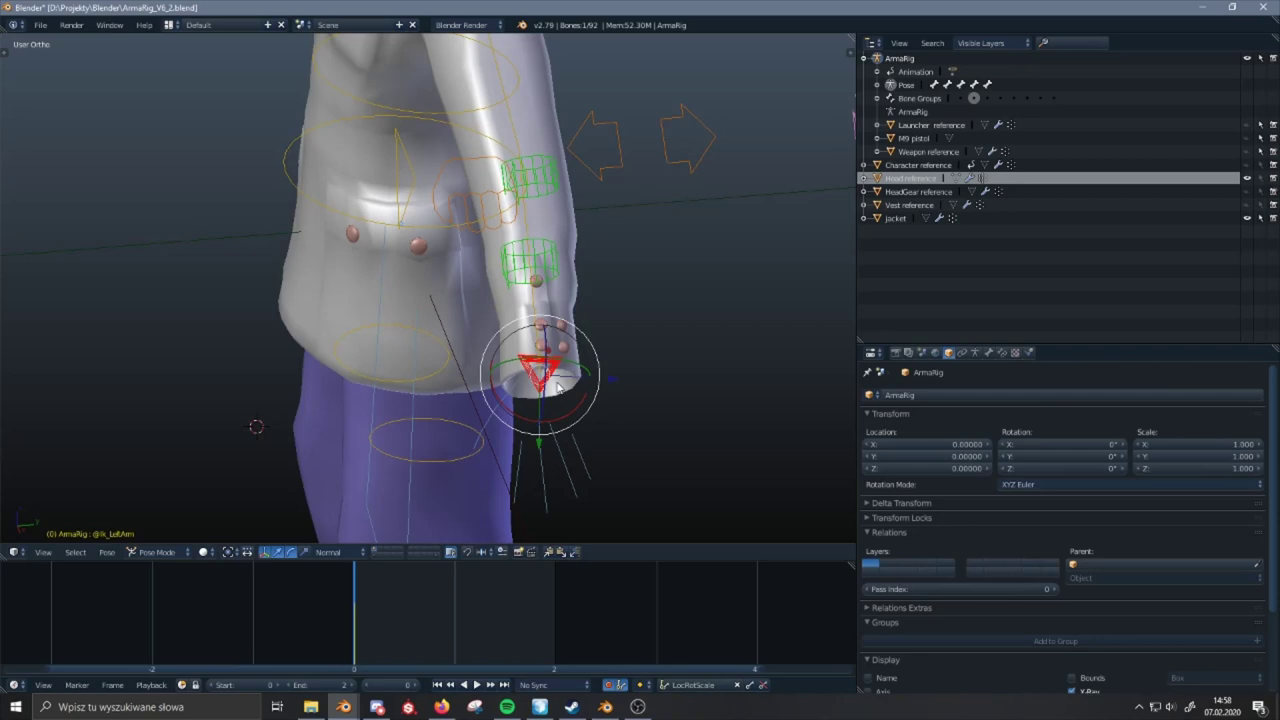
{"action": "key", "text": "r"}
{"action": "key", "text": "z"}
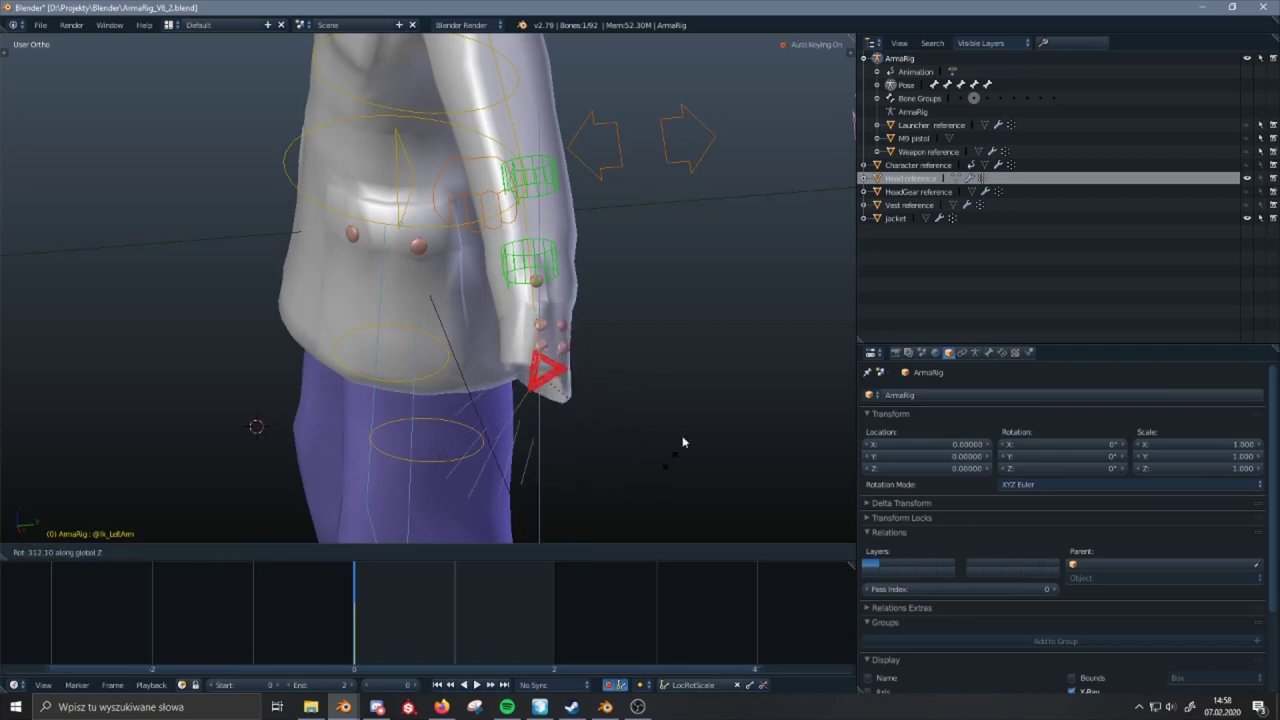
{"action": "left_click", "coordinate": [586, 354]}
{"action": "middle_click_drag", "start_coordinate": [529, 378], "coordinate": [494, 435]}
{"action": "scroll", "coordinate": [614, 372], "scroll_direction": "down", "scroll_amount": 2}
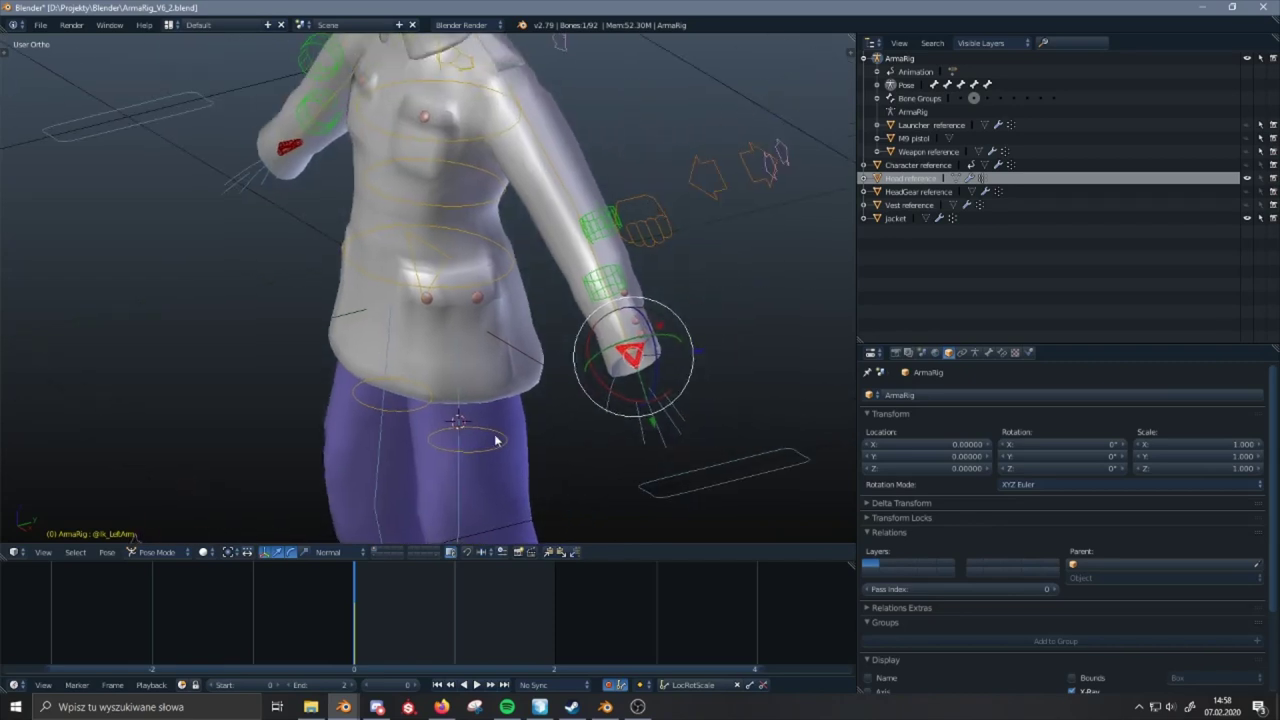
- Select the jacket, show its vertex groups and switch it to Weight Paint mode
{"action": "right_click", "coordinate": [568, 213]}
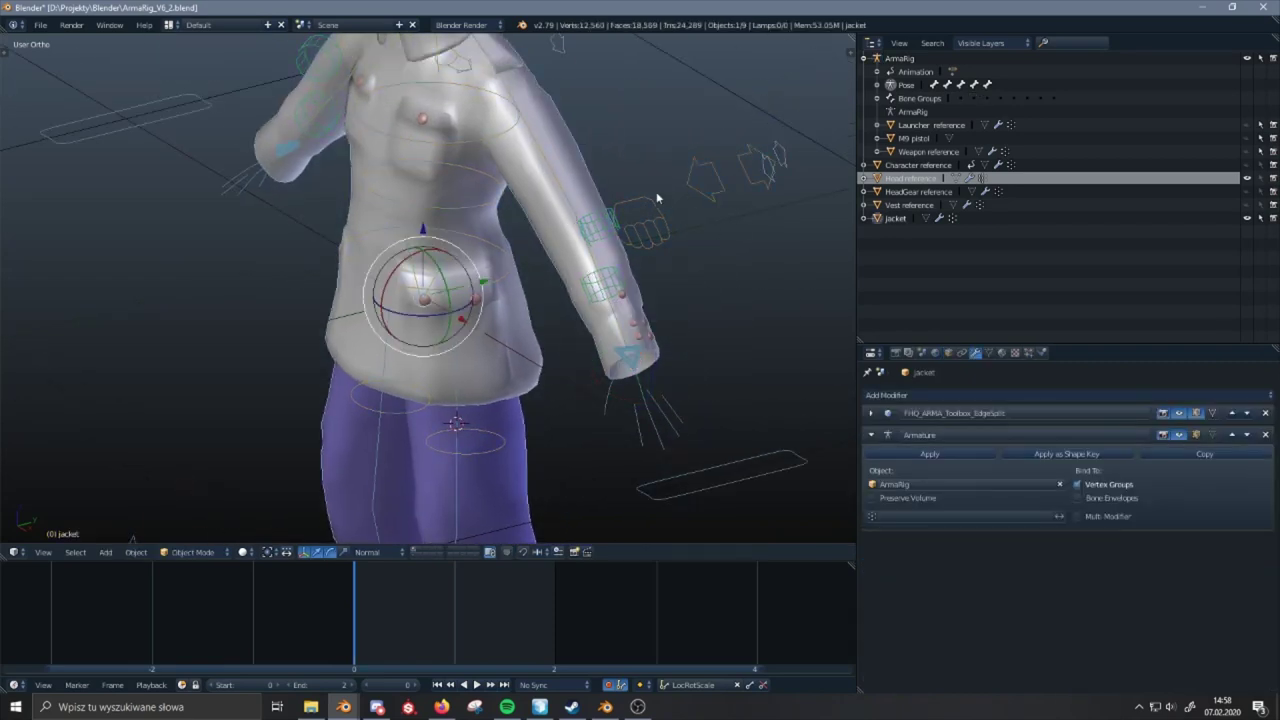
{"action": "left_click", "coordinate": [988, 353]}
{"action": "left_click_drag", "start_coordinate": [1239, 550], "coordinate": [1241, 518]}
{"action": "scroll", "coordinate": [1242, 522], "scroll_direction": "down", "scroll_amount": 5}
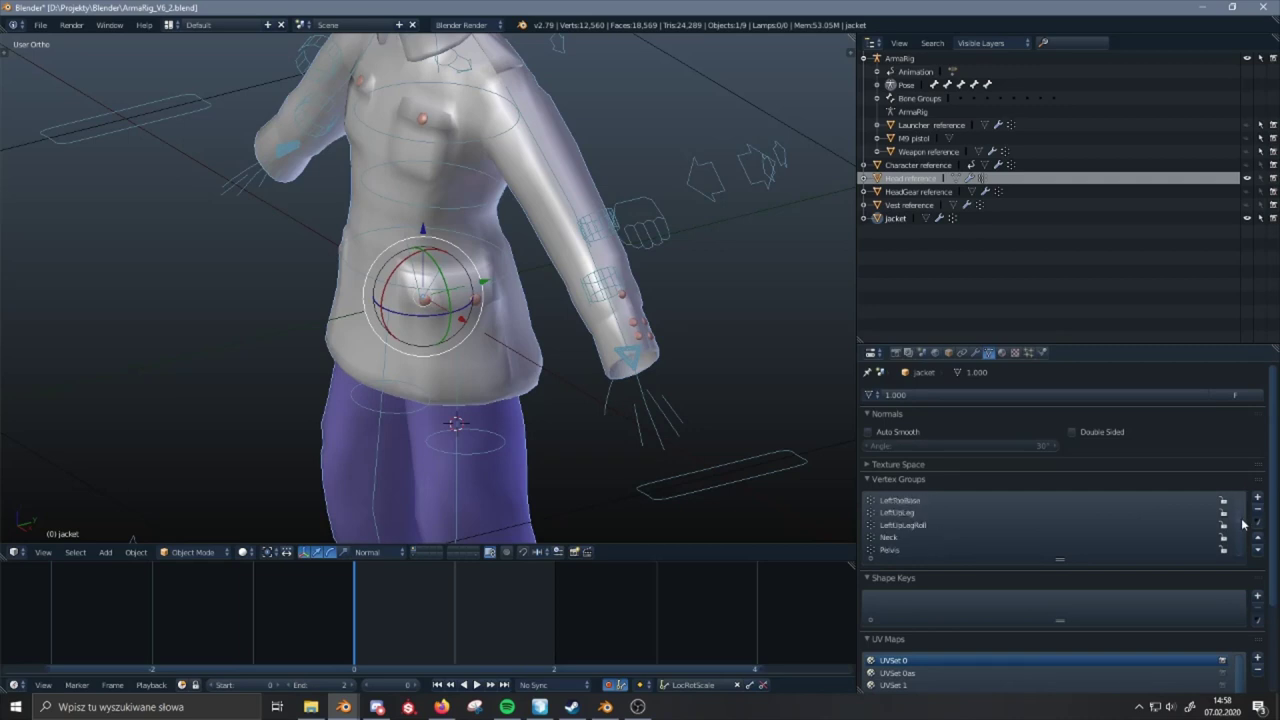
{"action": "left_click", "coordinate": [190, 552]}
{"action": "left_click", "coordinate": [222, 479]}
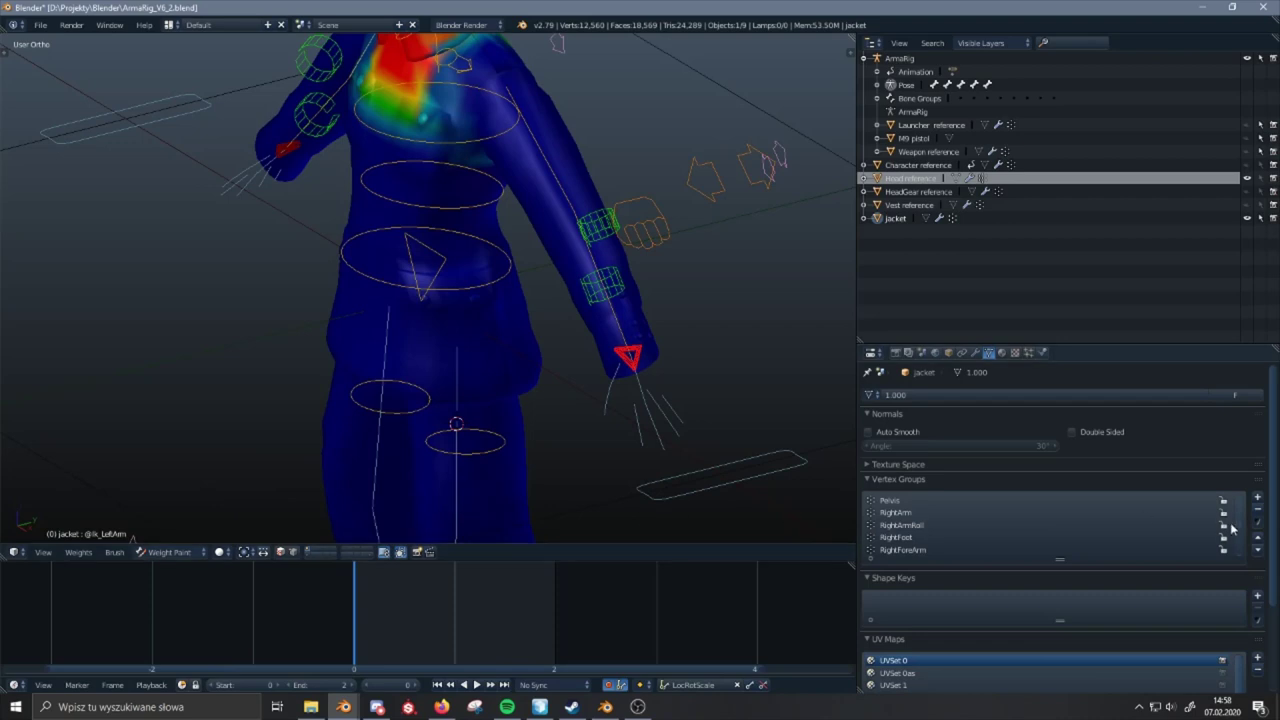
- Step back through the jacket's vertex groups and make LeftHand the active group
{"action": "left_click", "coordinate": [1142, 525]}
{"action": "scroll", "coordinate": [1142, 524], "scroll_direction": "up", "scroll_amount": 10, "text": "ctrl"}
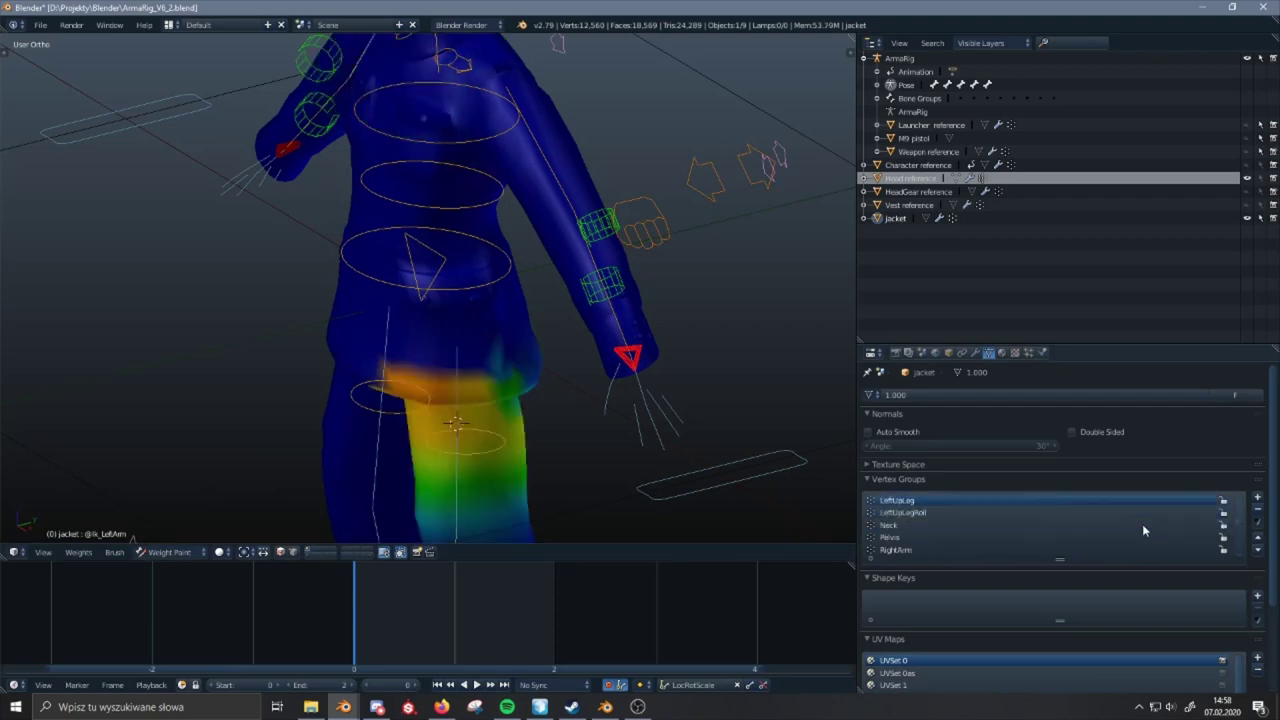
{"action": "scroll", "coordinate": [1142, 524], "scroll_direction": "up", "scroll_amount": 7, "text": "ctrl"}
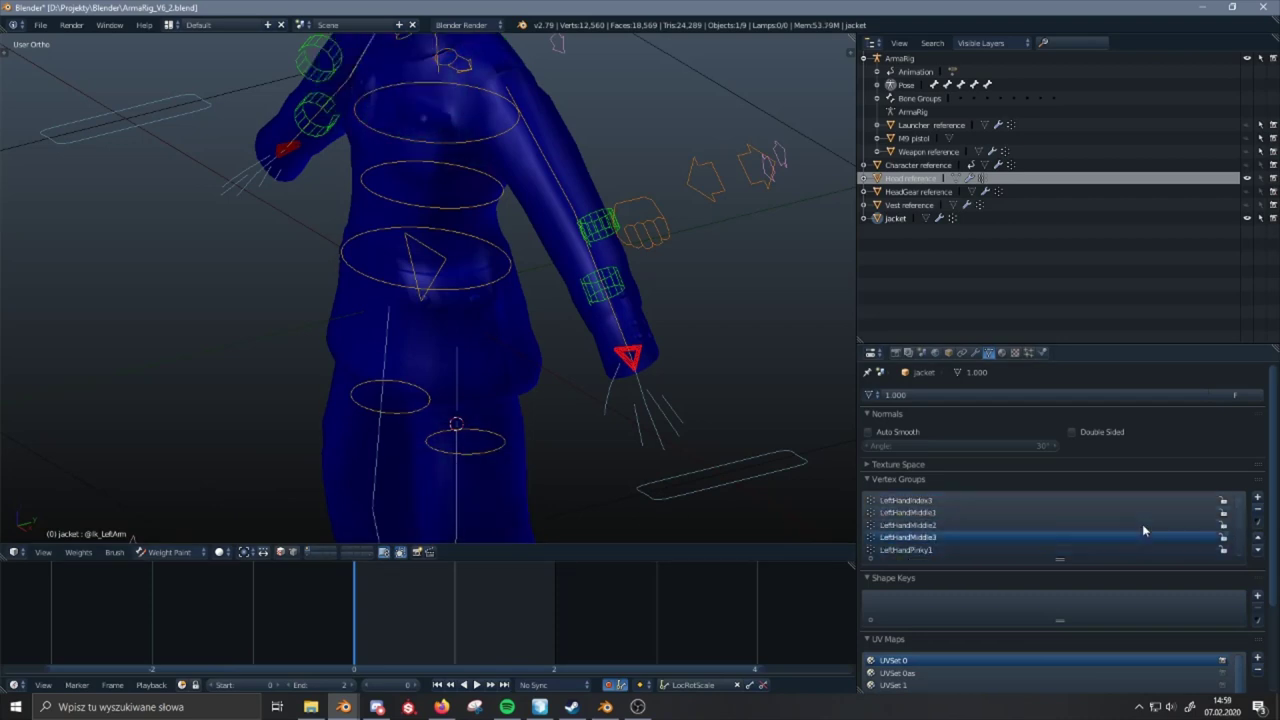
{"action": "scroll", "coordinate": [1142, 524], "scroll_direction": "down", "scroll_amount": 6, "text": "ctrl"}
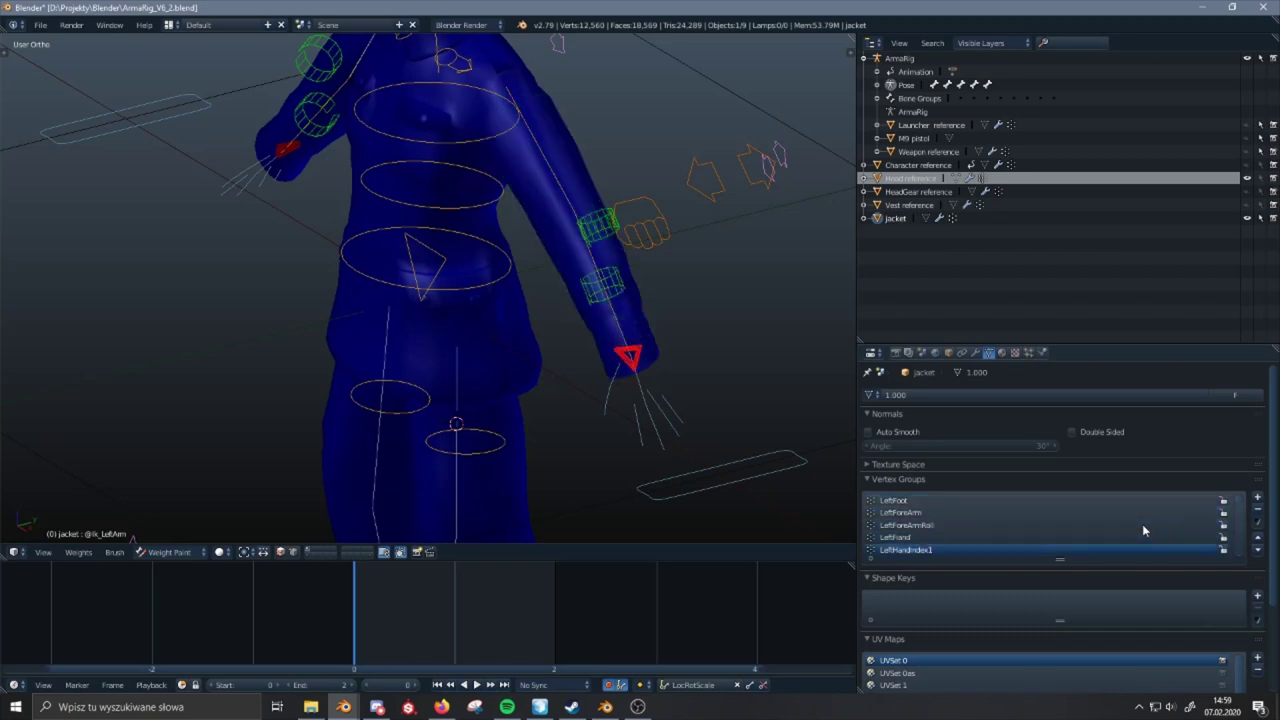
{"action": "scroll", "coordinate": [1142, 524], "scroll_direction": "up", "scroll_amount": 3, "text": "ctrl"}
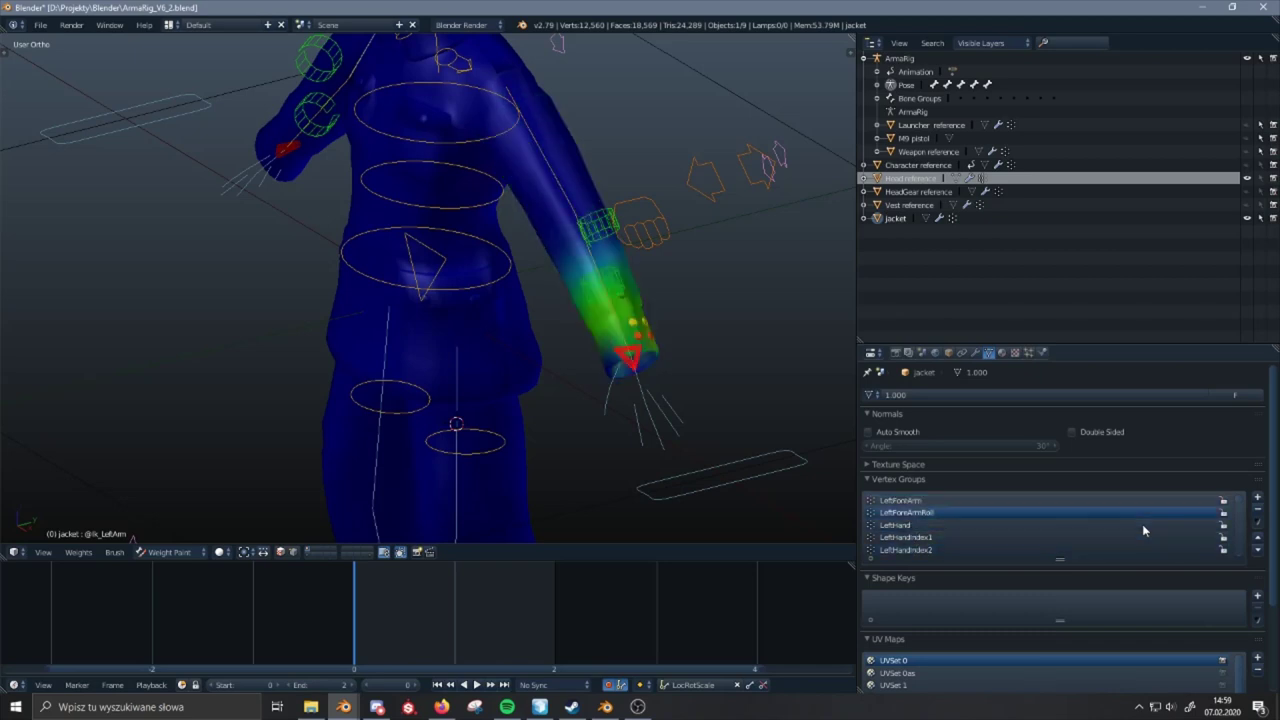
{"action": "scroll", "coordinate": [1142, 524], "scroll_direction": "down", "scroll_amount": 1, "text": "ctrl"}
- Test-rotate the left arm IK control in Weight Paint mode, cancelling each rotation, to examine the LeftHand weights on the cuff
{"action": "key", "text": "r"}
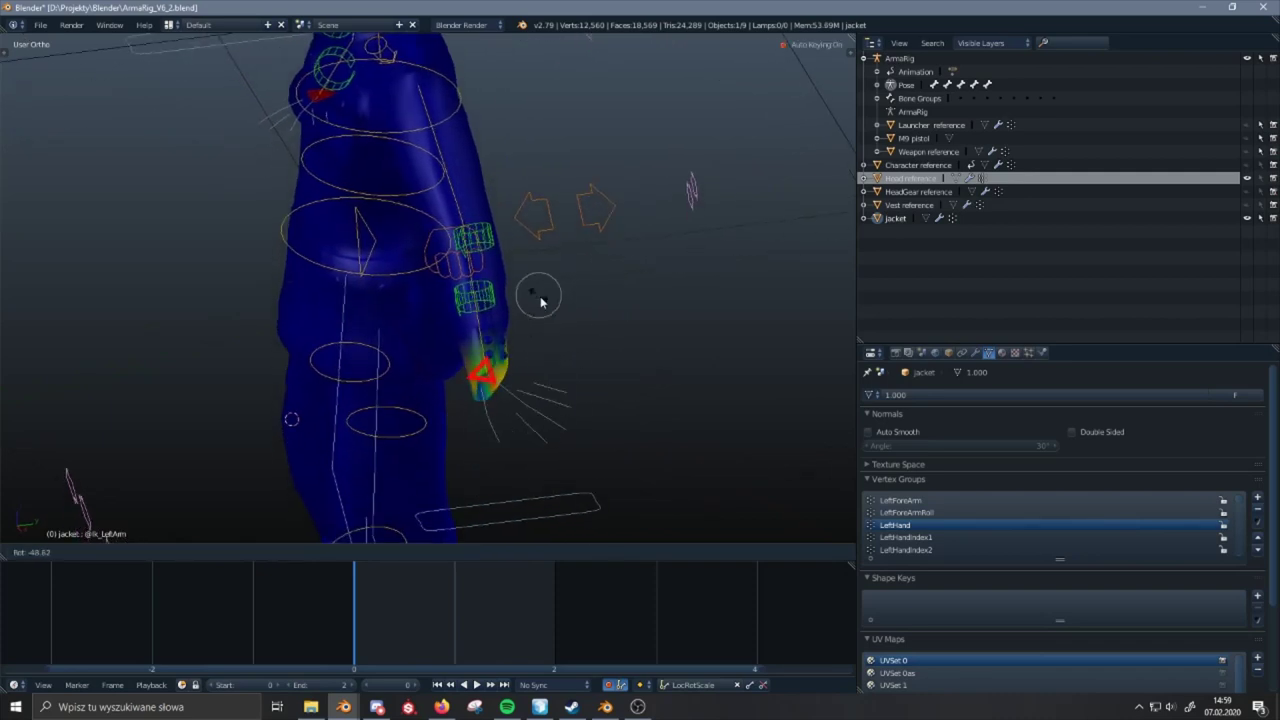
{"action": "right_click", "coordinate": [520, 389]}
{"action": "mouse_move", "coordinate": [497, 391]}
{"action": "middle_mouse_down", "text": "shift"}
{"action": "mouse_move", "coordinate": [551, 367]}
{"action": "mouse_move", "coordinate": [534, 343]}
{"action": "middle_mouse_up", "text": "shift"}
{"action": "scroll", "coordinate": [551, 367], "scroll_direction": "up", "scroll_amount": 2}
{"action": "scroll", "coordinate": [551, 366], "scroll_direction": "up", "scroll_amount": 1}
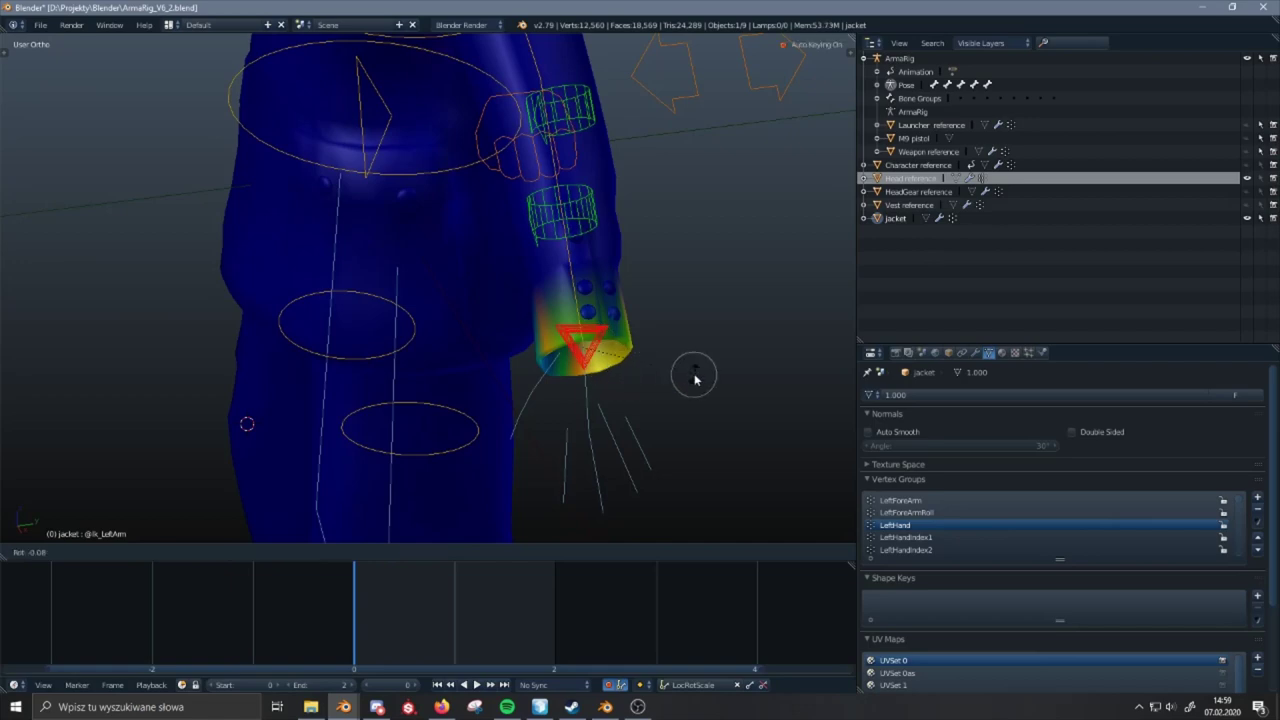
{"action": "middle_click_drag", "start_coordinate": [640, 271], "coordinate": [671, 257]}
{"action": "key", "text": "r"}
{"action": "right_click", "coordinate": [711, 247]}
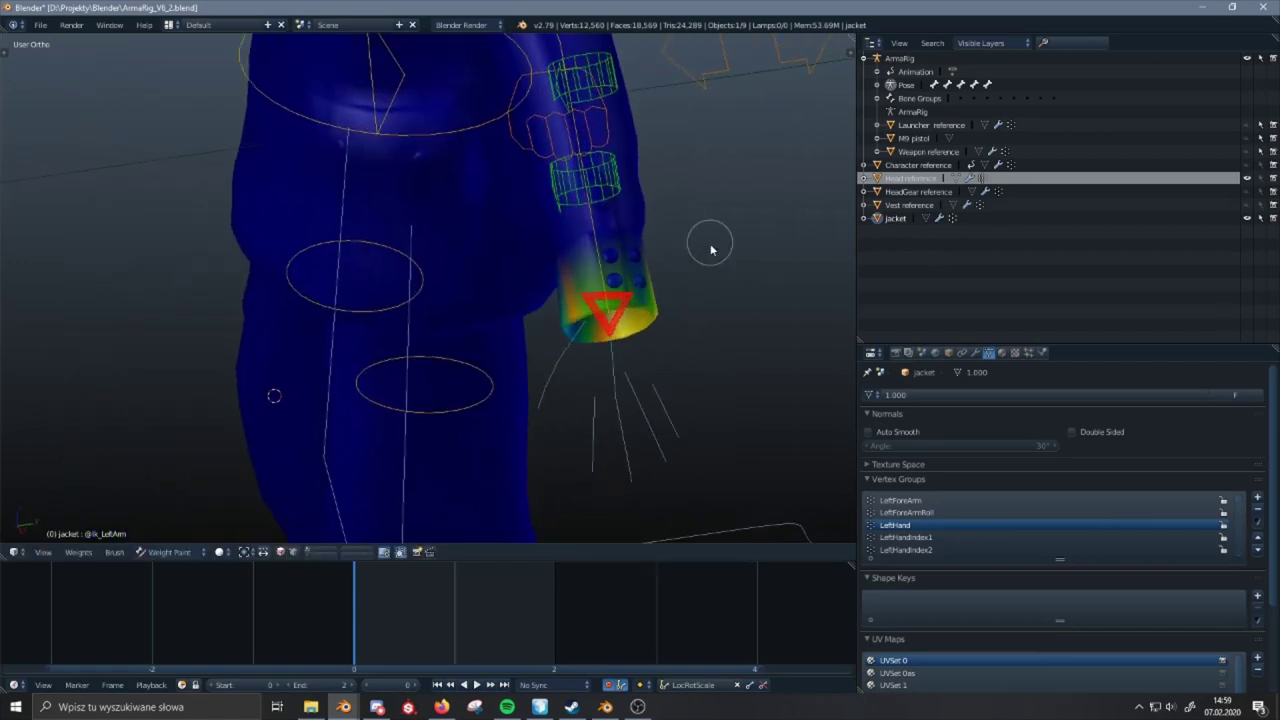
{"action": "middle_click_drag", "start_coordinate": [585, 275], "coordinate": [666, 257]}
{"action": "middle_click_drag", "start_coordinate": [665, 211], "coordinate": [556, 310], "text": "shift"}
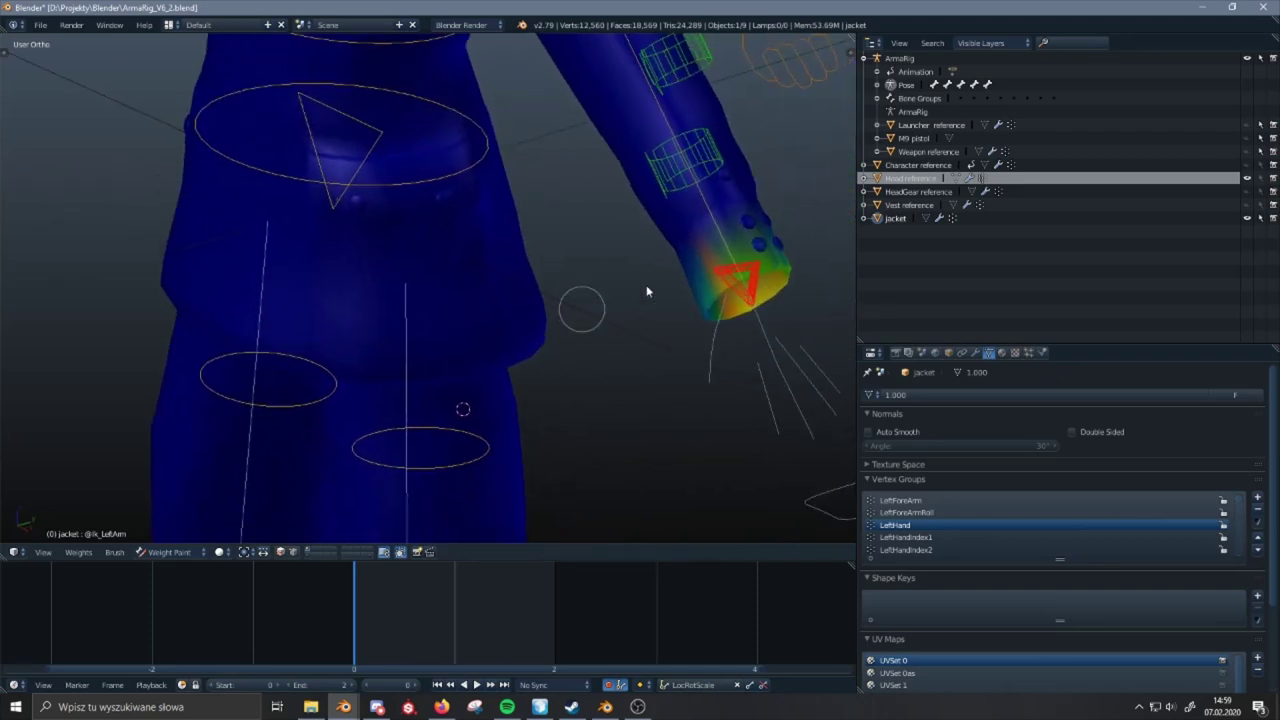
{"action": "key", "text": "r"}
{"action": "right_click", "coordinate": [680, 226]}
{"action": "middle_click_drag", "start_coordinate": [654, 225], "coordinate": [634, 280], "text": "shift"}
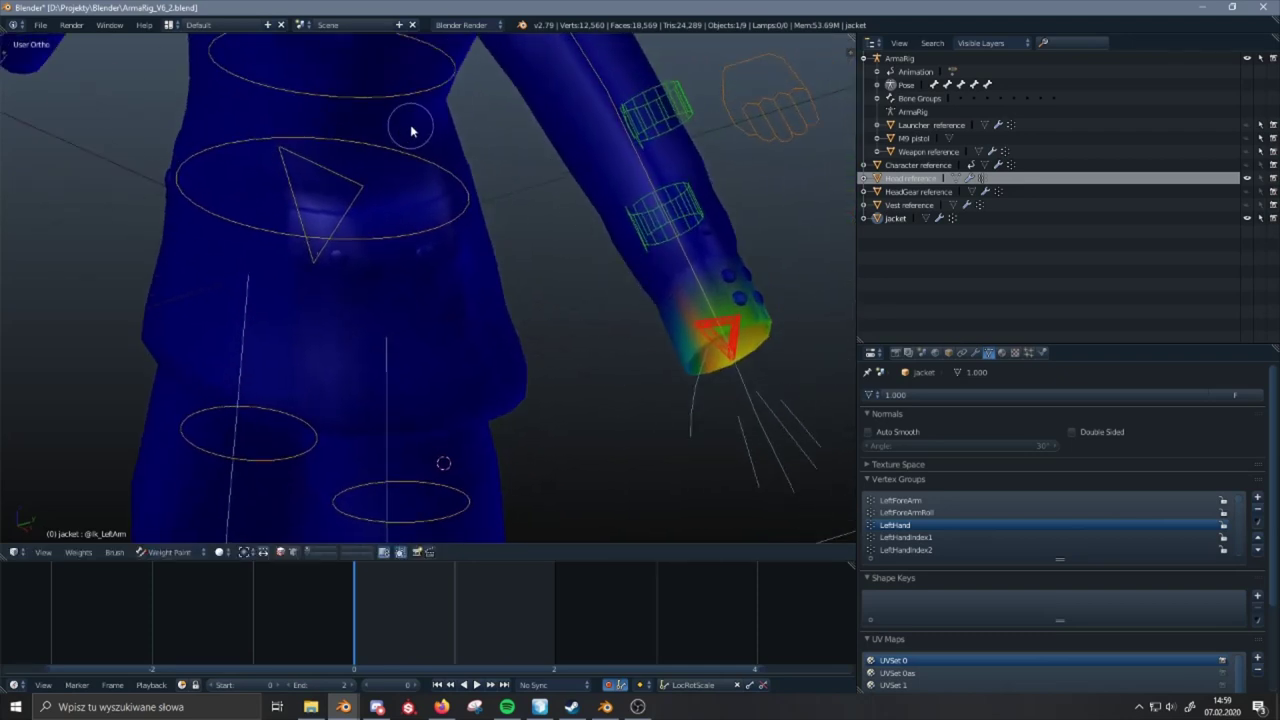
- Try a LeftHand weight paint stroke on the jacket's front, test-rotate the left arm IK control, and undo the stroke
{"action": "mouse_move", "coordinate": [411, 126]}
{"action": "left_mouse_down"}
{"action": "mouse_move", "coordinate": [357, 134]}
{"action": "mouse_move", "coordinate": [365, 108]}
{"action": "left_mouse_up"}
{"action": "key", "text": "r"}
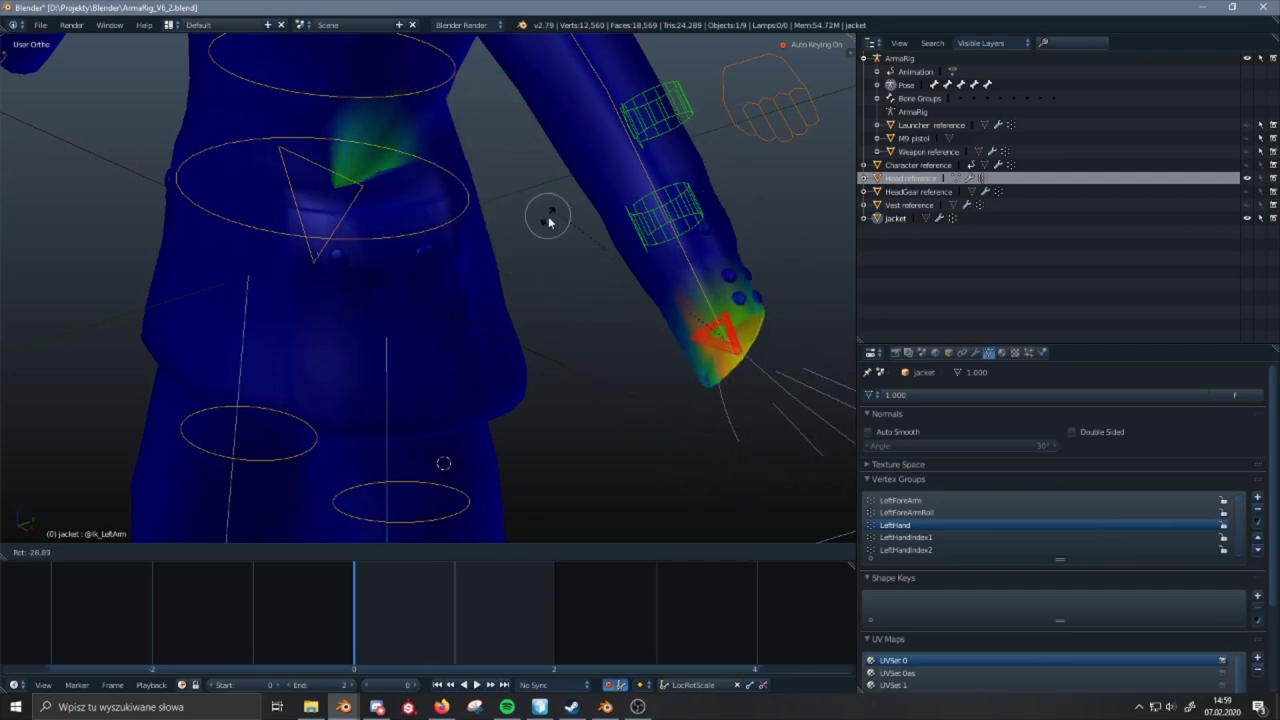
{"action": "right_click", "coordinate": [718, 169]}
{"action": "key", "text": "ctrl+z"}
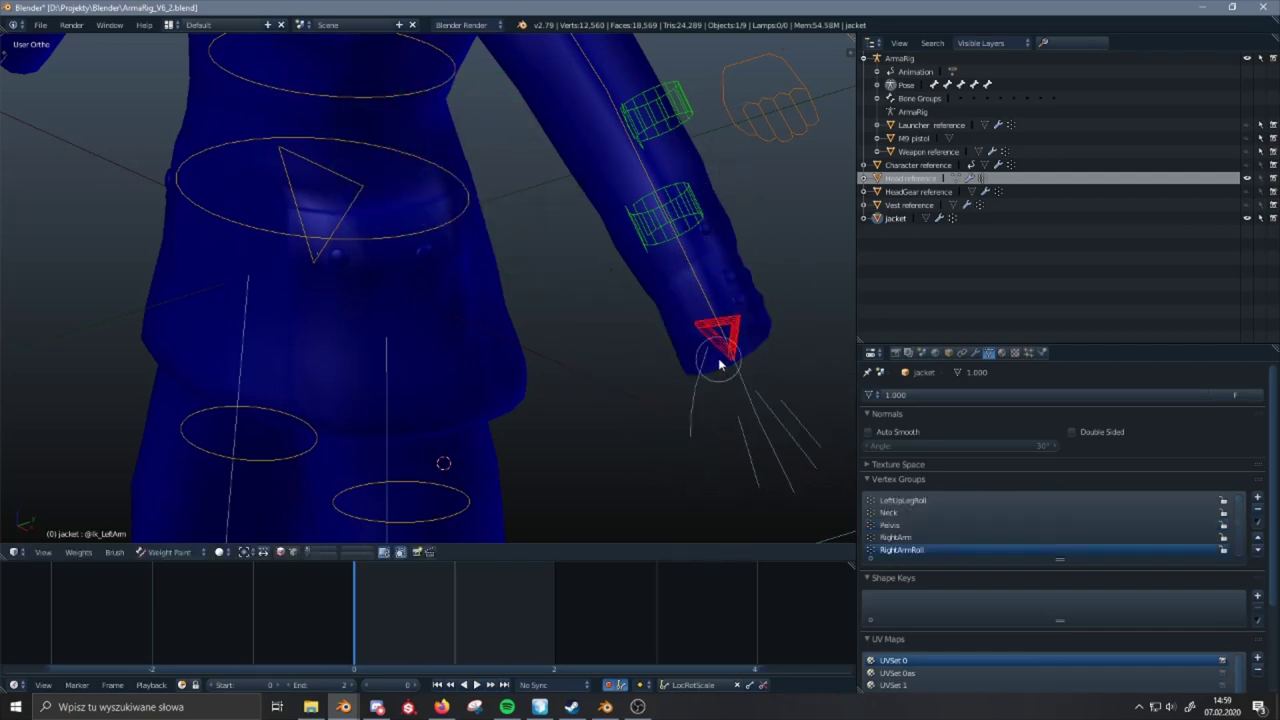
- Make LeftHand the jacket's active vertex group again and inspect its weights around the left cuff
{"action": "left_click", "coordinate": [931, 524]}
{"action": "scroll", "coordinate": [930, 517], "scroll_direction": "up", "scroll_amount": 10, "text": "ctrl"}
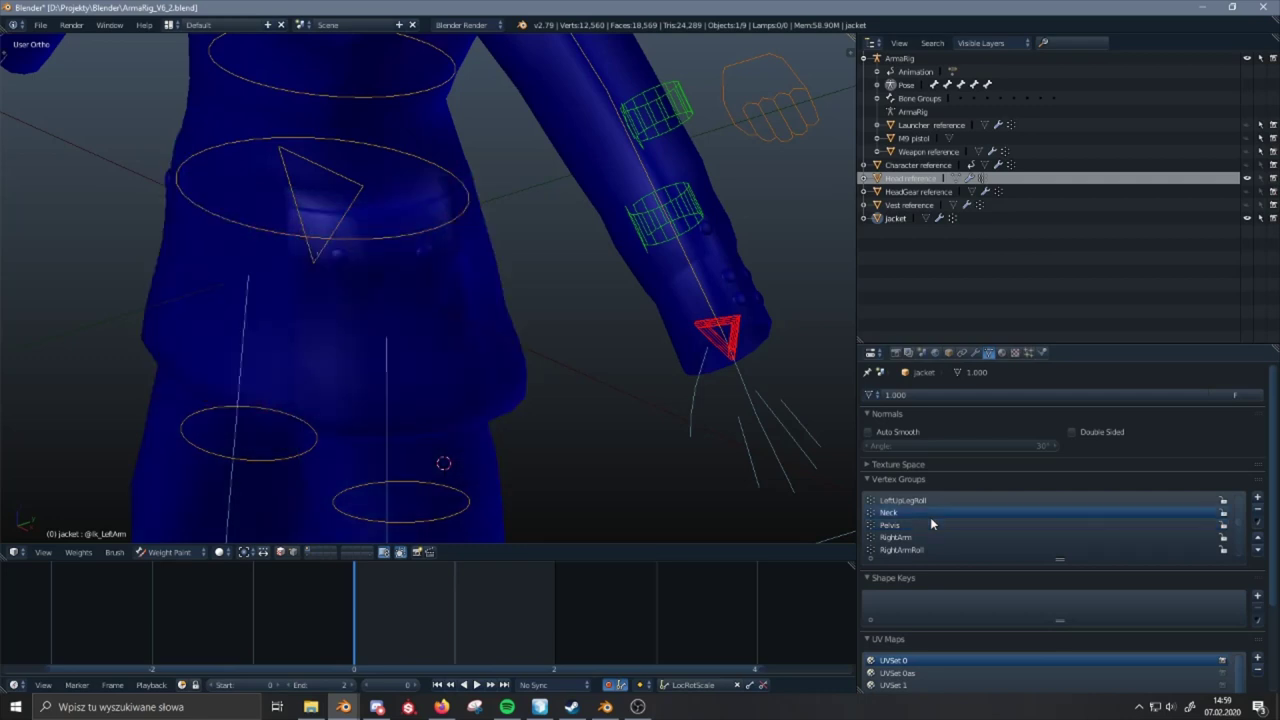
{"action": "scroll", "coordinate": [930, 517], "scroll_direction": "down", "scroll_amount": 5, "text": "ctrl"}
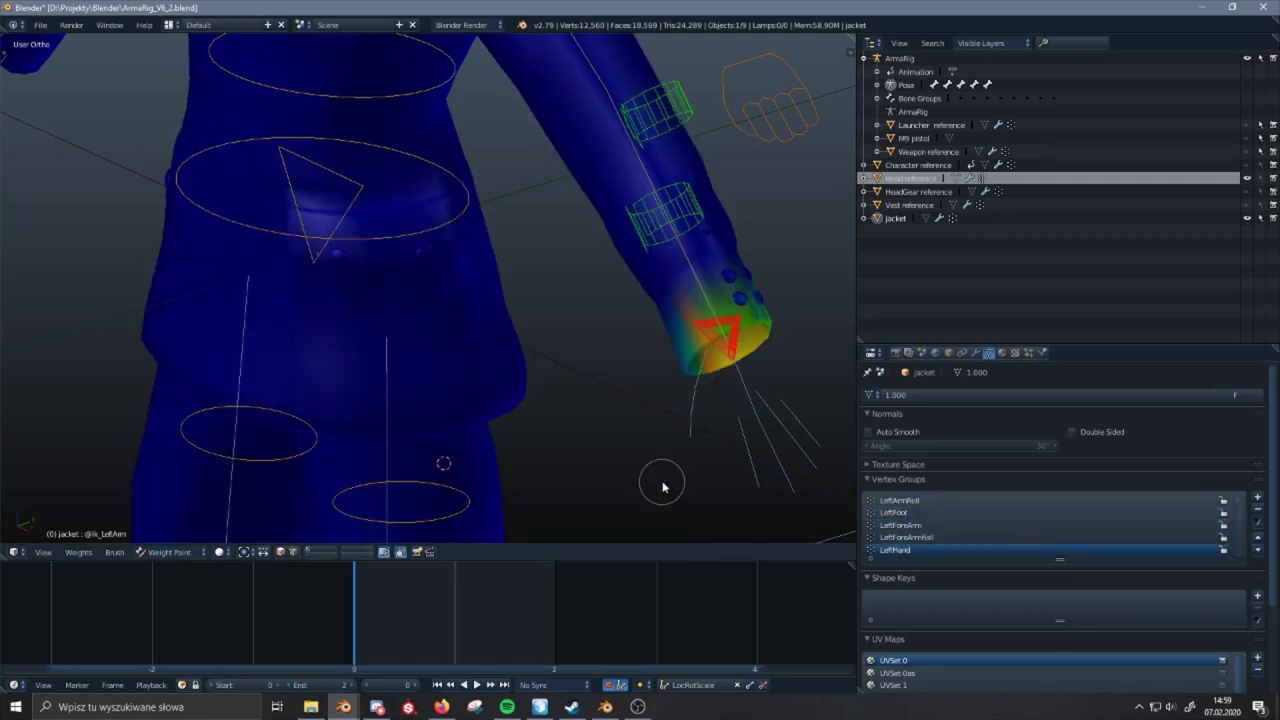
{"action": "middle_click_drag", "start_coordinate": [663, 477], "coordinate": [679, 392]}
{"action": "scroll", "coordinate": [548, 338], "scroll_direction": "down", "scroll_amount": 1}
{"action": "middle_click_drag", "start_coordinate": [548, 338], "coordinate": [613, 383], "text": "shift"}
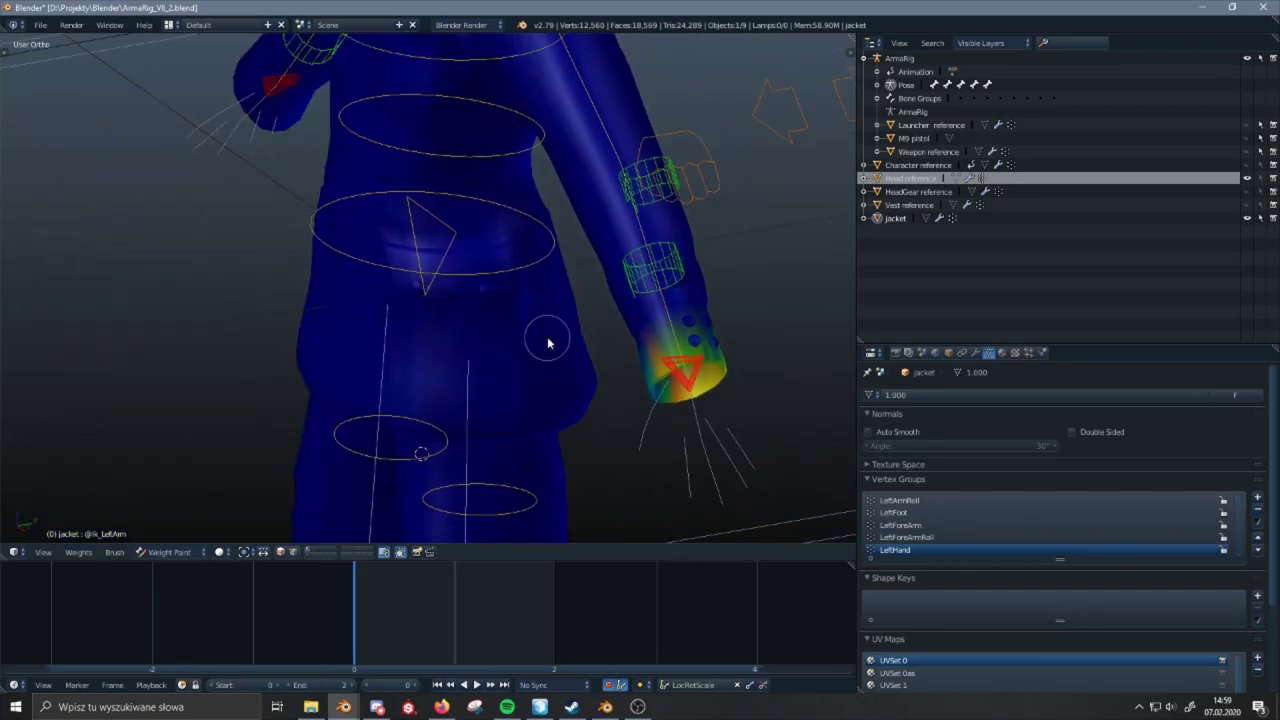
- Delete the LeftHand vertex group from the jacket
{"action": "middle_click_drag", "start_coordinate": [594, 338], "coordinate": [509, 314], "text": "shift"}
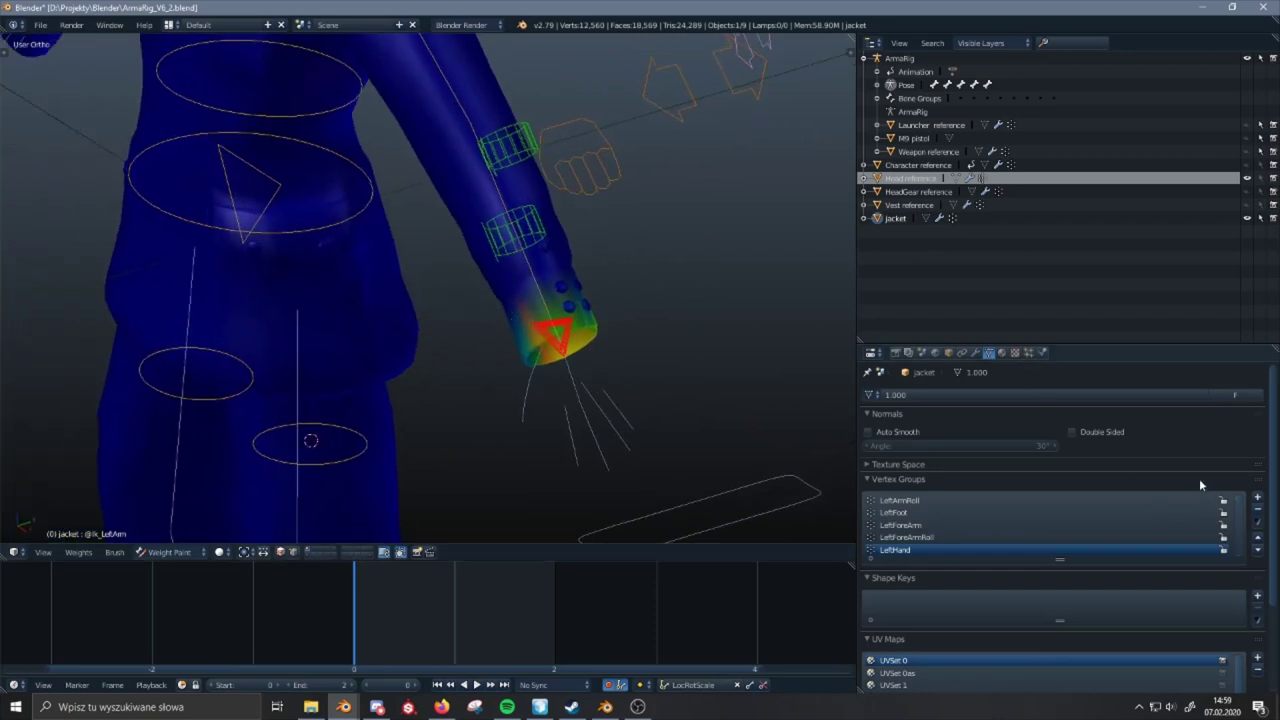
{"action": "left_click", "coordinate": [1259, 510]}
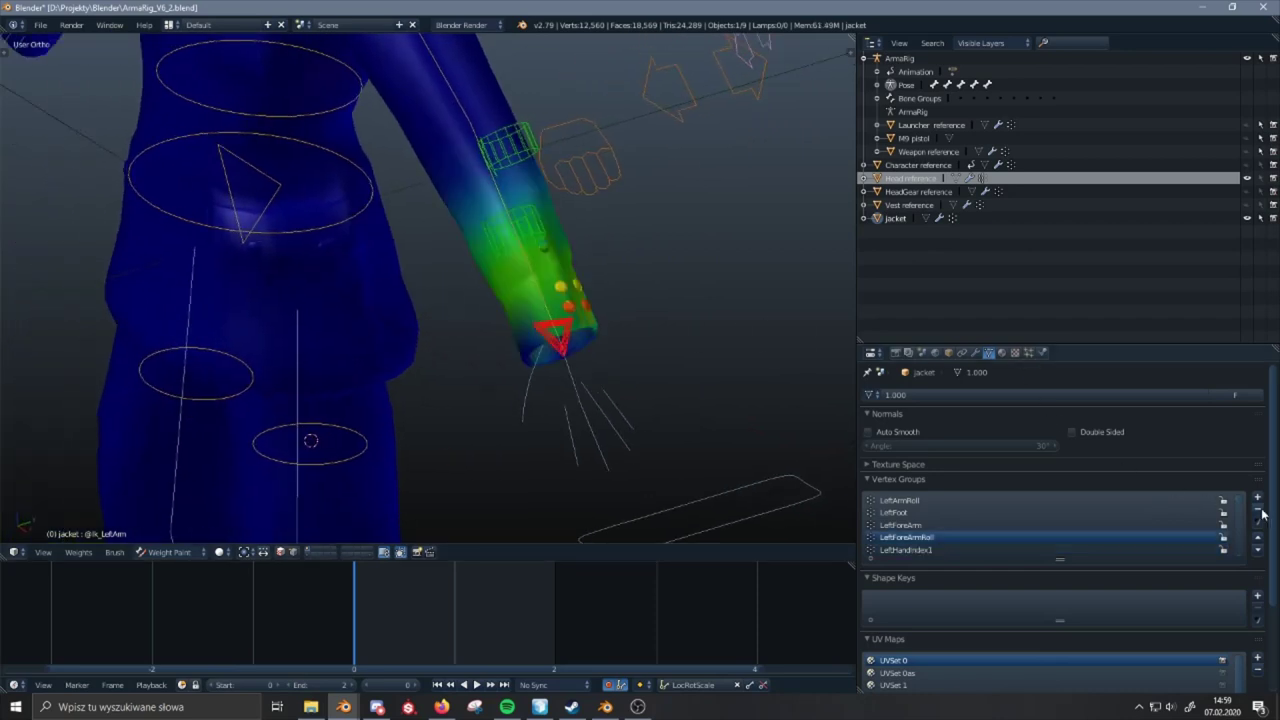
{"action": "left_click", "coordinate": [1003, 522]}
{"action": "key", "text": "ctrl+z"}
- Make LeftHandThumb1 the active vertex group and test-move its bone, cancelling each move, to examine its influence on the left cuff
{"action": "scroll", "coordinate": [1002, 521], "scroll_direction": "down", "scroll_amount": 6, "text": "ctrl"}
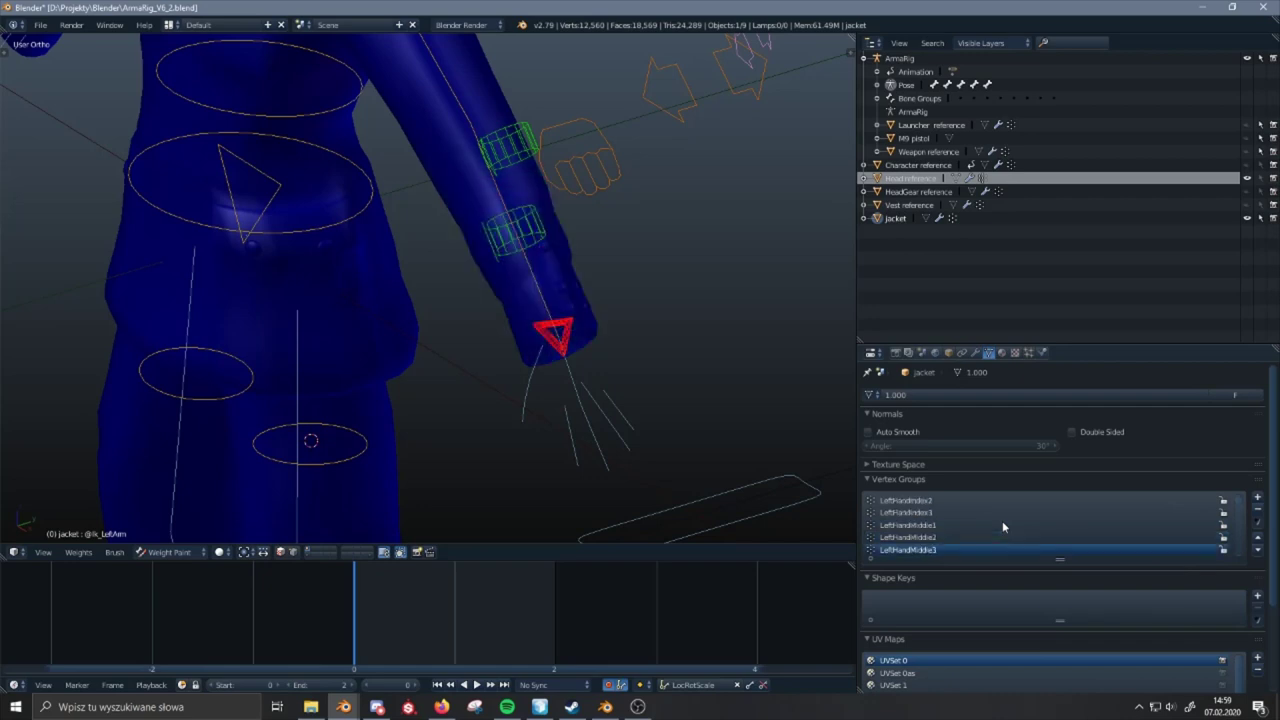
{"action": "scroll", "coordinate": [1002, 520], "scroll_direction": "down", "scroll_amount": 4, "text": "ctrl"}
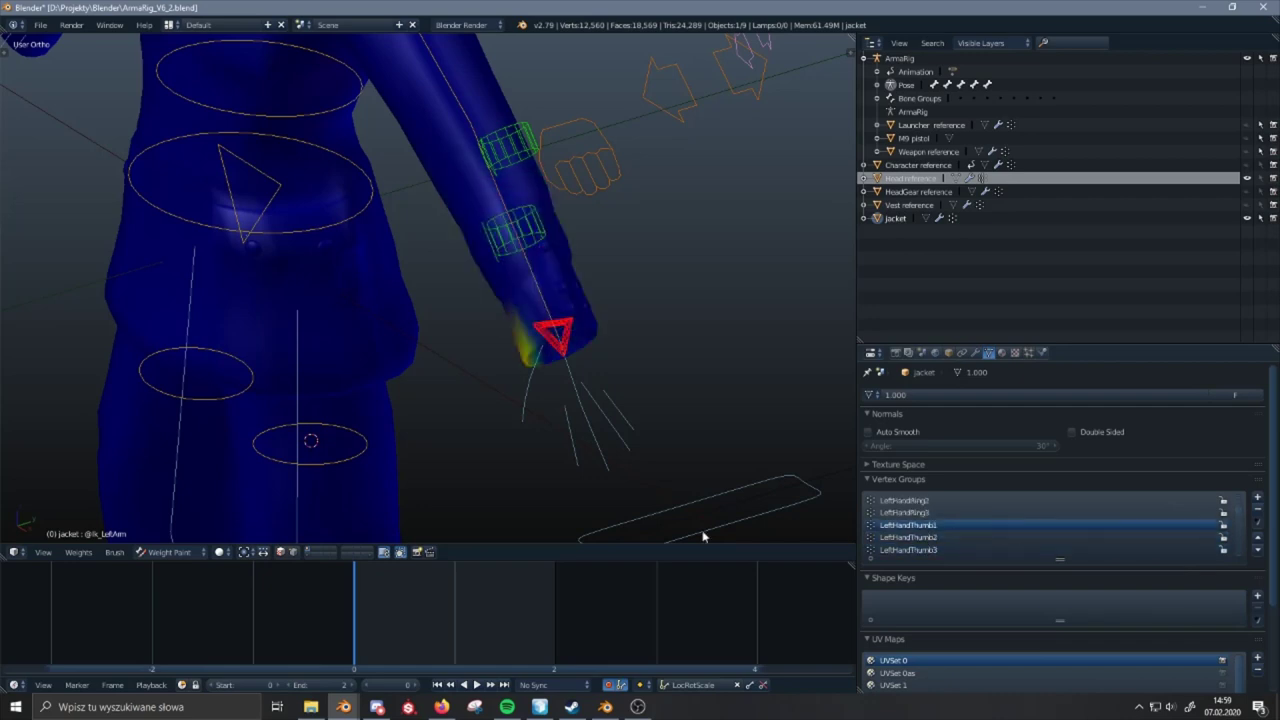
{"action": "middle_click_drag", "start_coordinate": [612, 446], "coordinate": [571, 406]}
{"action": "right_click", "coordinate": [571, 321]}
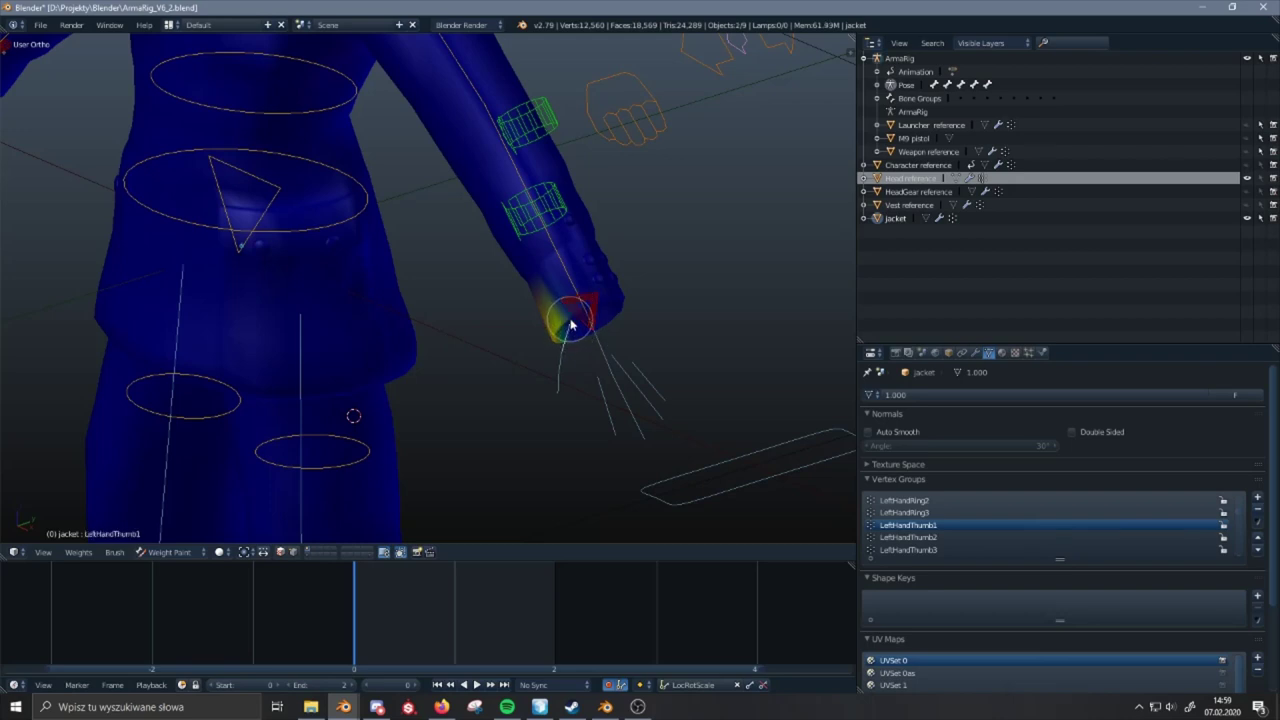
{"action": "key", "text": "g"}
{"action": "right_click", "coordinate": [566, 345]}
{"action": "key", "text": "g"}
{"action": "right_click", "coordinate": [547, 359]}
- Delete the LeftHandIndex1 vertex group from the jacket
{"action": "scroll", "coordinate": [1239, 512], "scroll_direction": "up", "scroll_amount": 10}
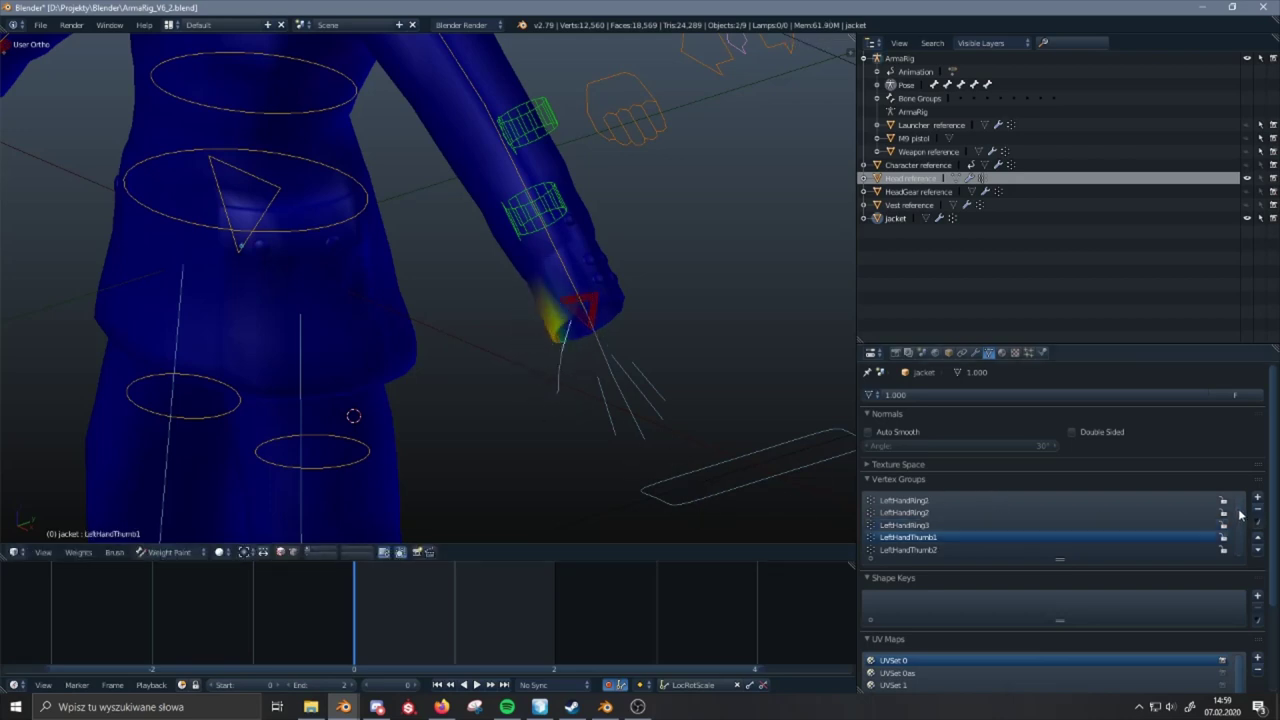
{"action": "scroll", "coordinate": [1239, 502], "scroll_direction": "up", "scroll_amount": 3}
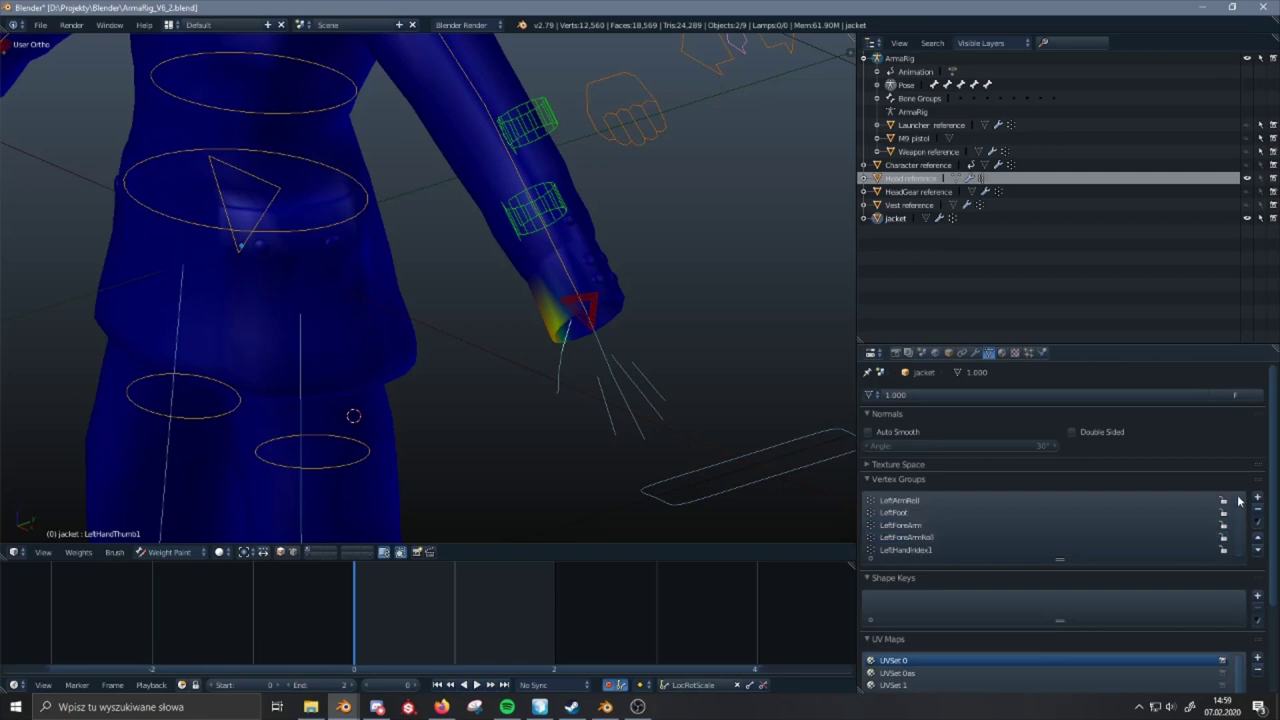
{"action": "left_click", "coordinate": [1062, 533]}
{"action": "left_click", "coordinate": [1070, 547]}
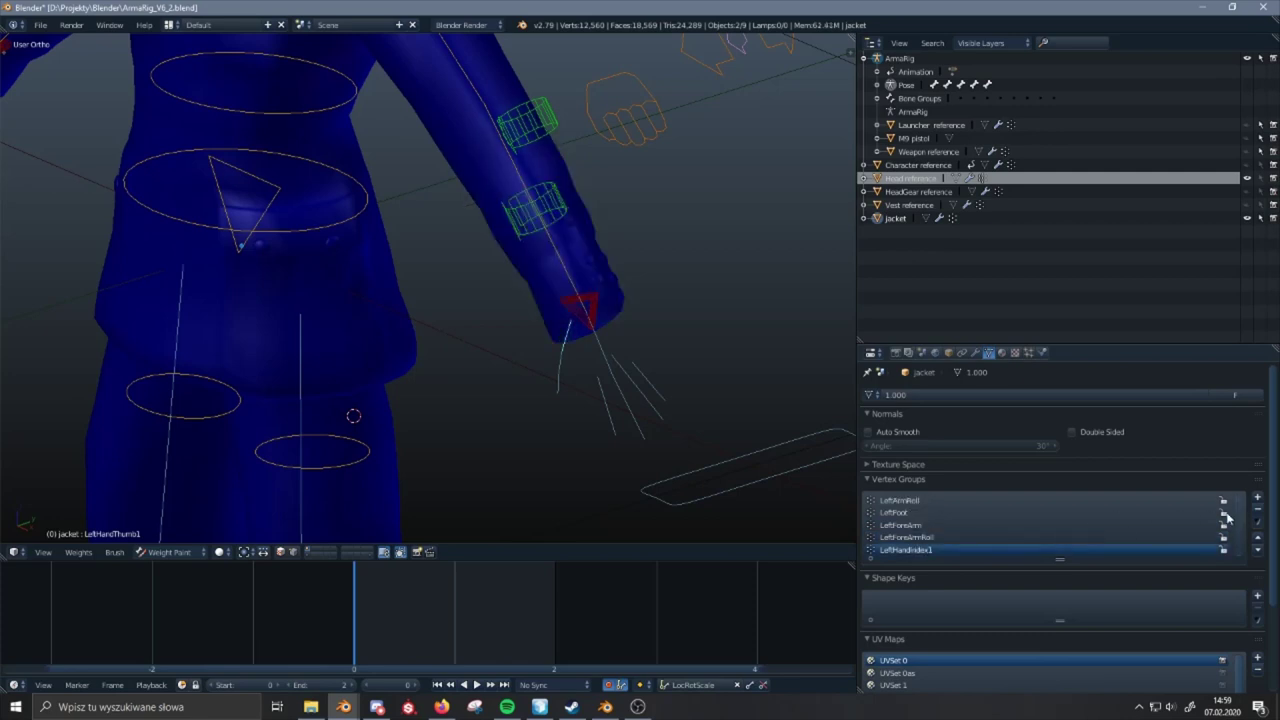
{"action": "left_click", "coordinate": [1258, 509]}
{"action": "key", "text": "Down"}
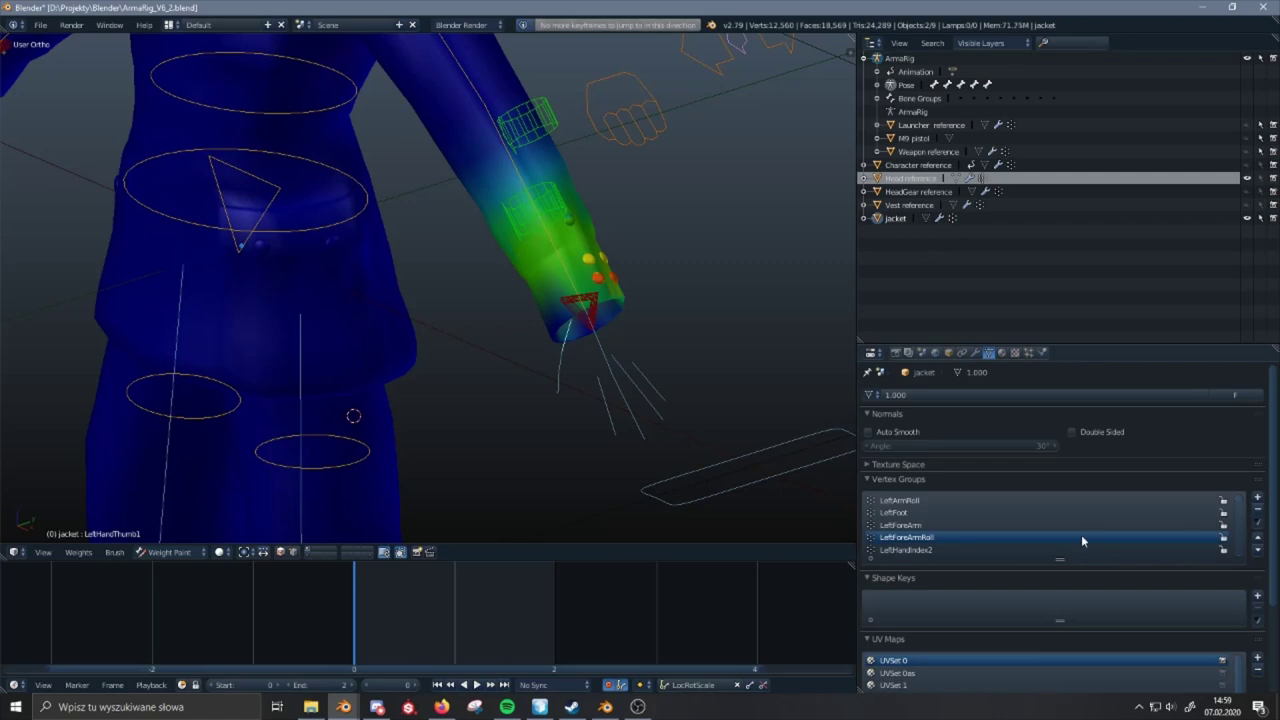
- Delete the jacket's remaining left finger vertex groups, from LeftHandThumb3 back to LeftHandIndex2
{"action": "scroll", "coordinate": [1081, 536], "scroll_direction": "down", "scroll_amount": 2, "text": "ctrl"}
{"action": "scroll", "coordinate": [1082, 537], "scroll_direction": "down", "scroll_amount": 19, "text": "ctrl"}
{"action": "scroll", "coordinate": [1082, 537], "scroll_direction": "up", "scroll_amount": 9, "text": "ctrl"}
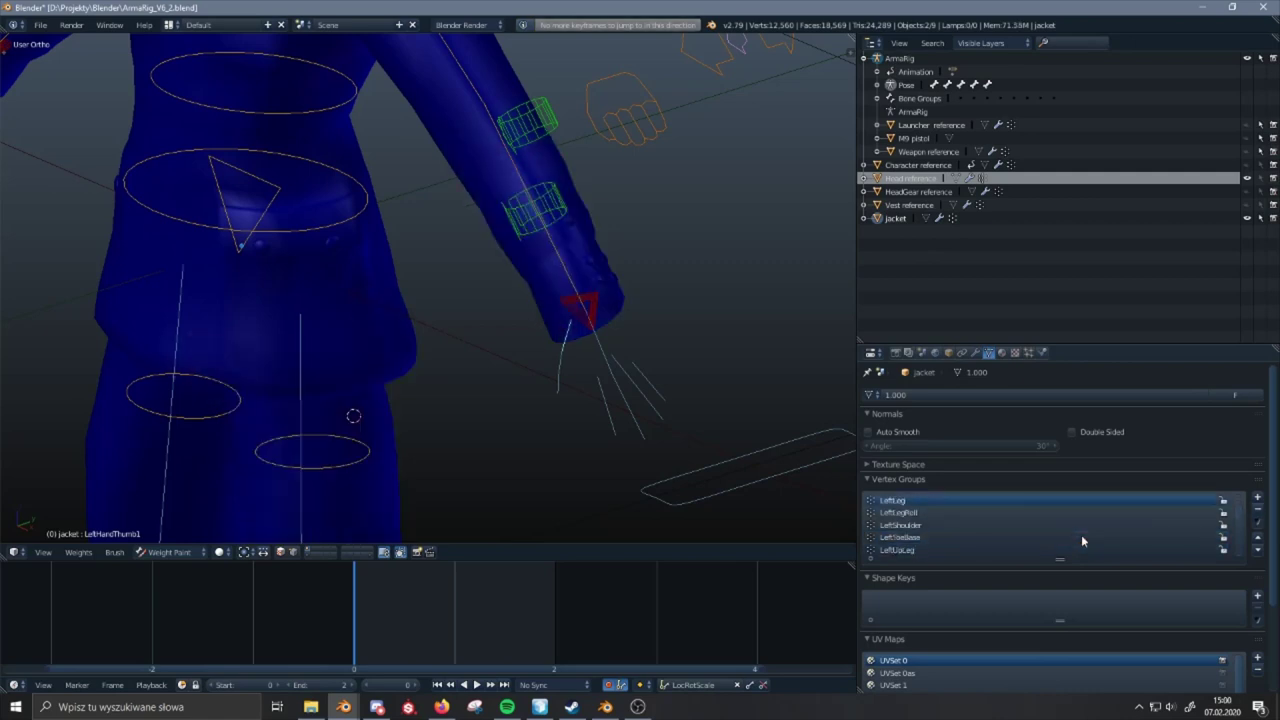
{"action": "scroll", "coordinate": [1082, 537], "scroll_direction": "down", "scroll_amount": 1, "text": "ctrl"}
{"action": "scroll", "coordinate": [1081, 541], "scroll_direction": "down", "scroll_amount": 2, "text": "ctrl"}
{"action": "left_click", "coordinate": [1260, 510]}
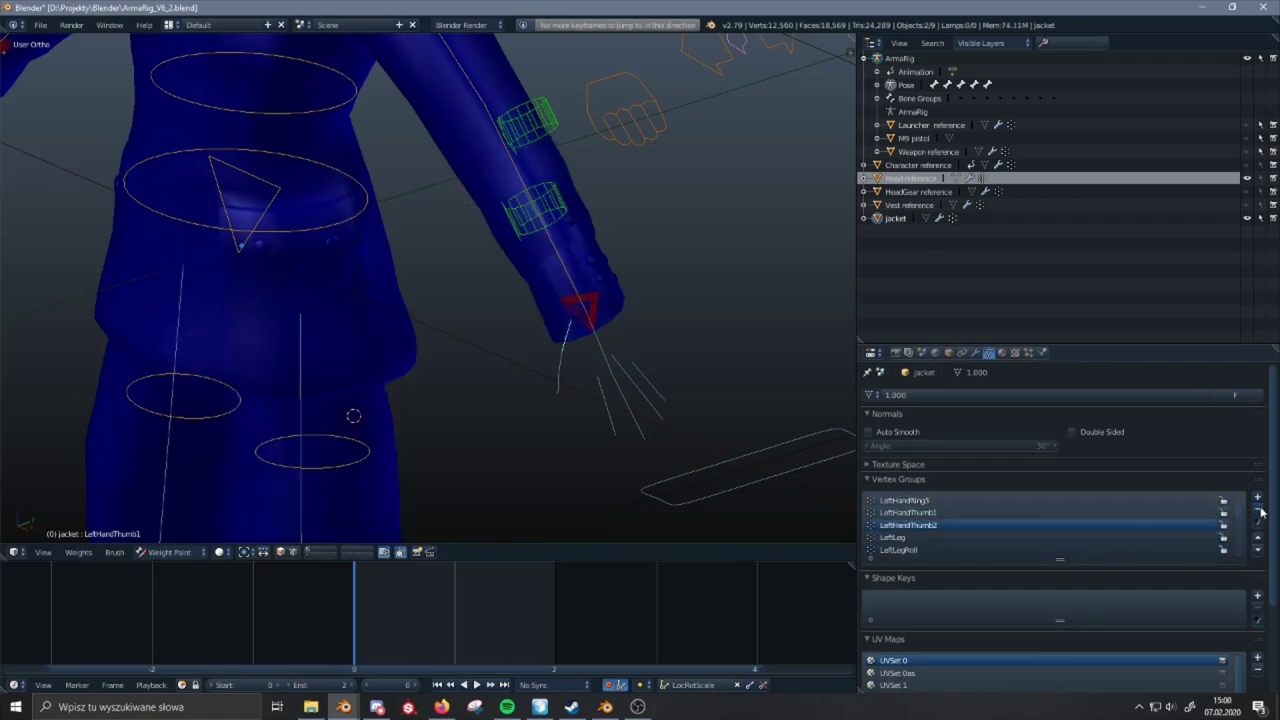
{"action": "left_click", "coordinate": [1260, 510]}
{"action": "left_click", "coordinate": [1260, 510]}
{"action": "left_click", "coordinate": [1260, 510]}
{"action": "left_click", "coordinate": [1260, 510]}
{"action": "left_click", "coordinate": [1260, 510]}
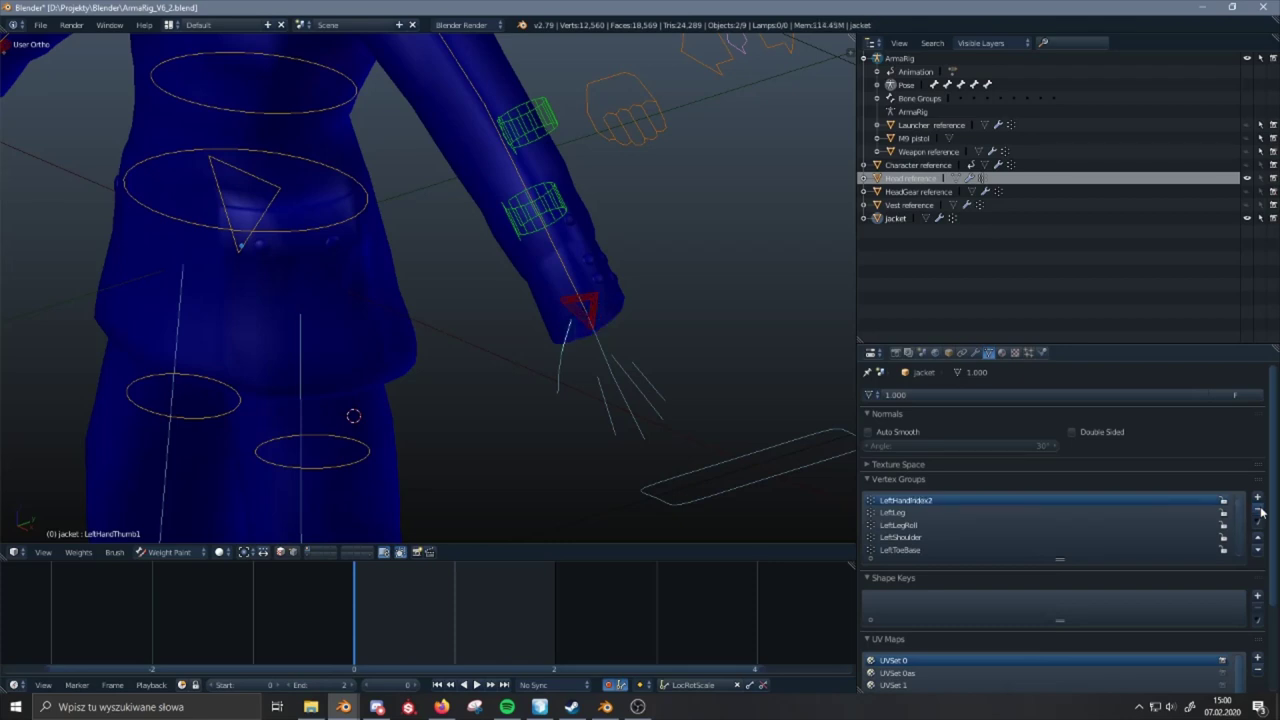
{"action": "left_click", "coordinate": [1259, 510]}
{"action": "key", "text": "ctrl+z"}
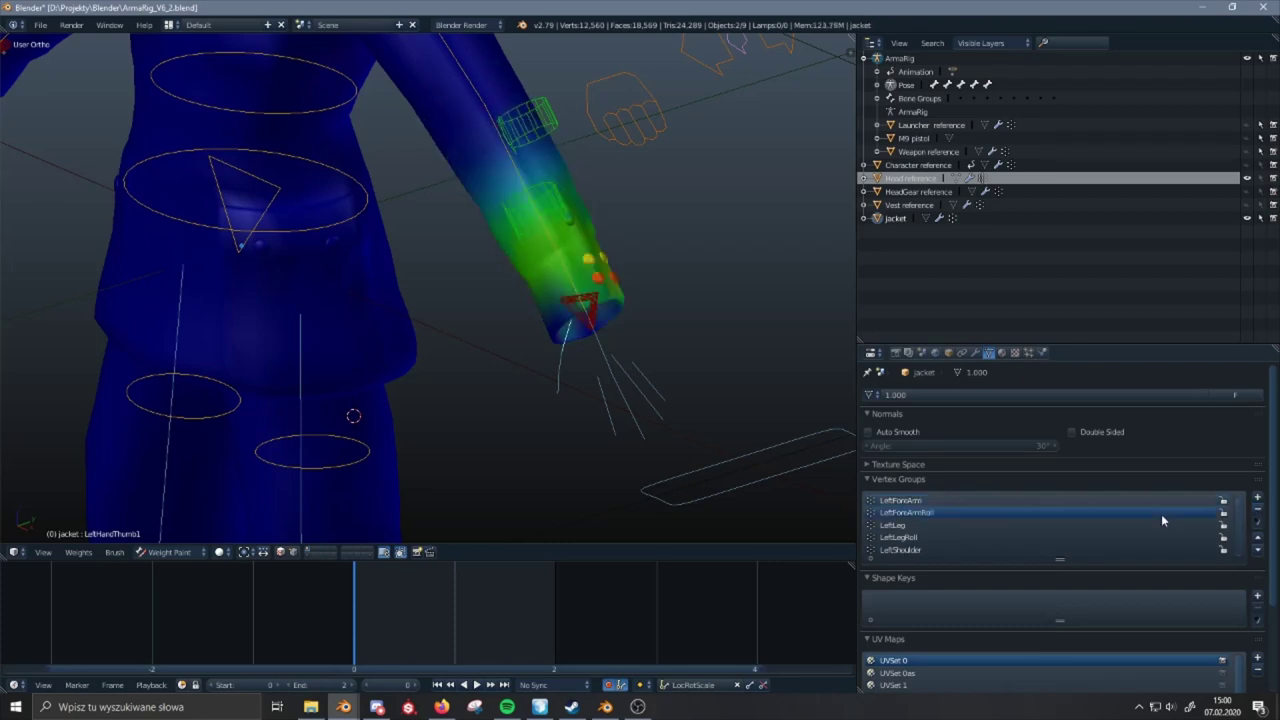
{"action": "key", "text": "ctrl+z"}
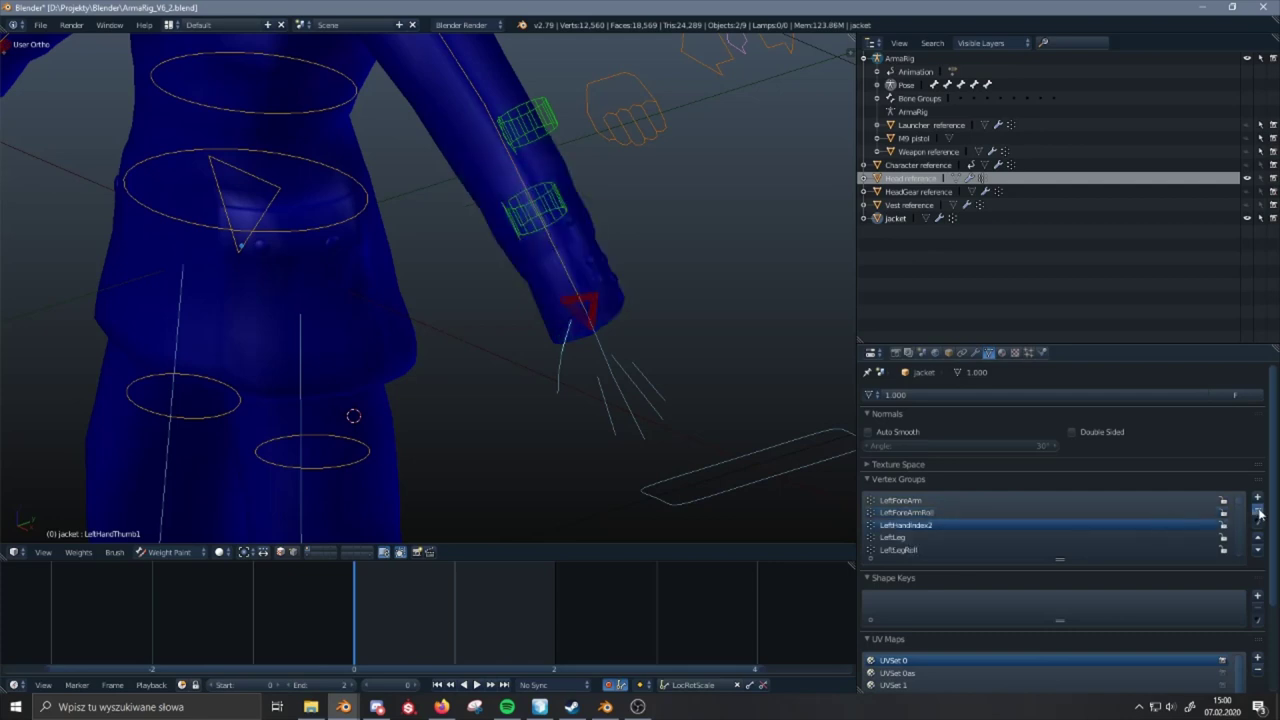
{"action": "left_click", "coordinate": [1257, 509]}
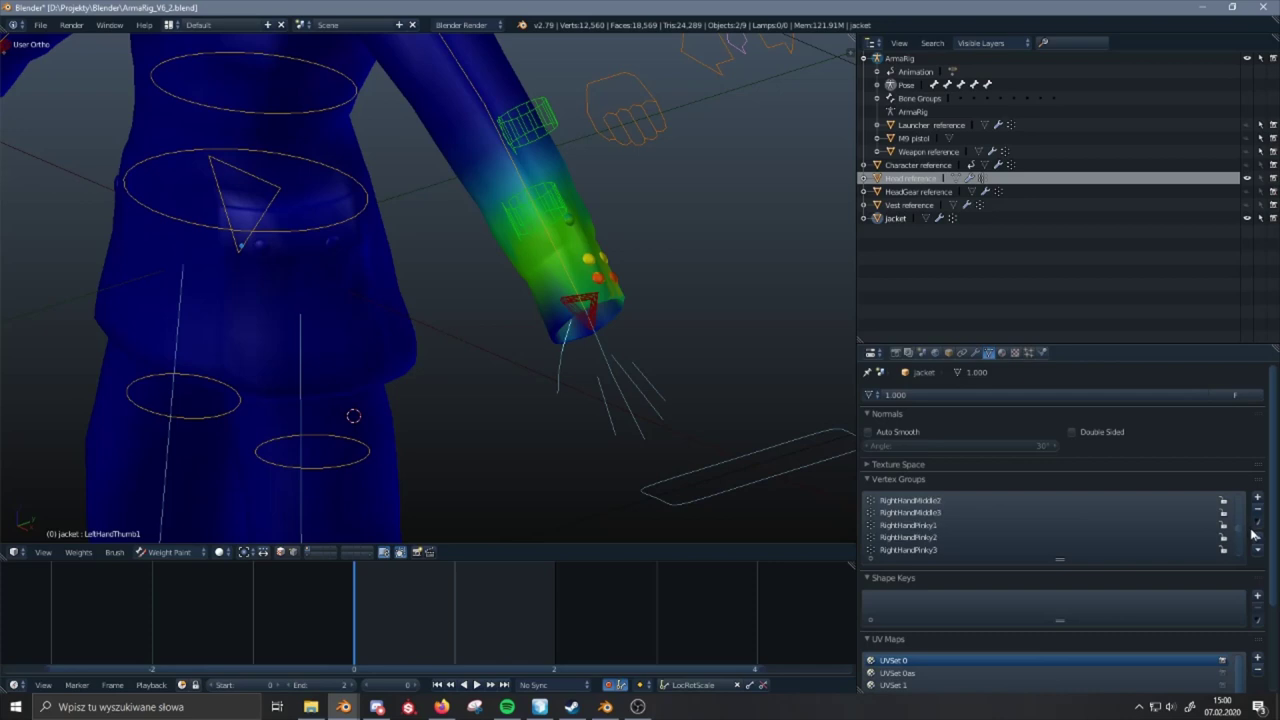
- Delete the jacket's RightHand and right finger vertex groups, from RightHandThumb3 back, and look through the remaining right-side groups
{"action": "left_click", "coordinate": [1154, 536]}
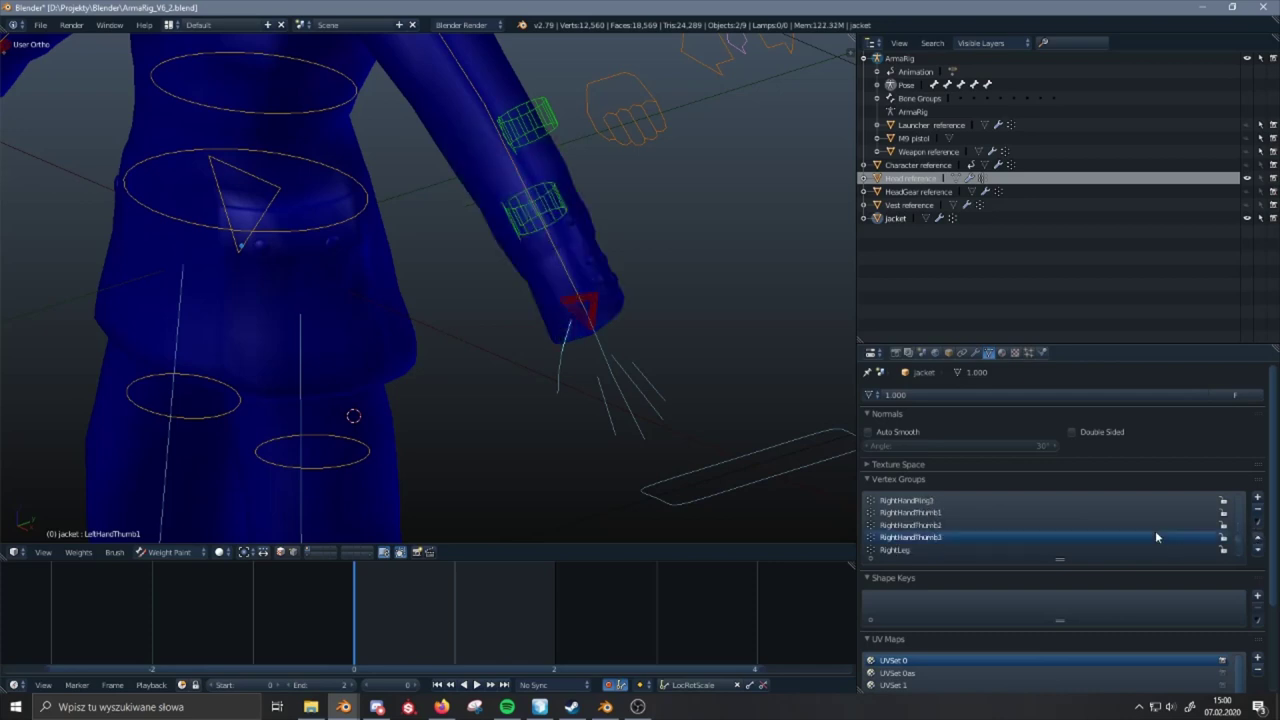
{"action": "left_click", "coordinate": [1257, 509]}
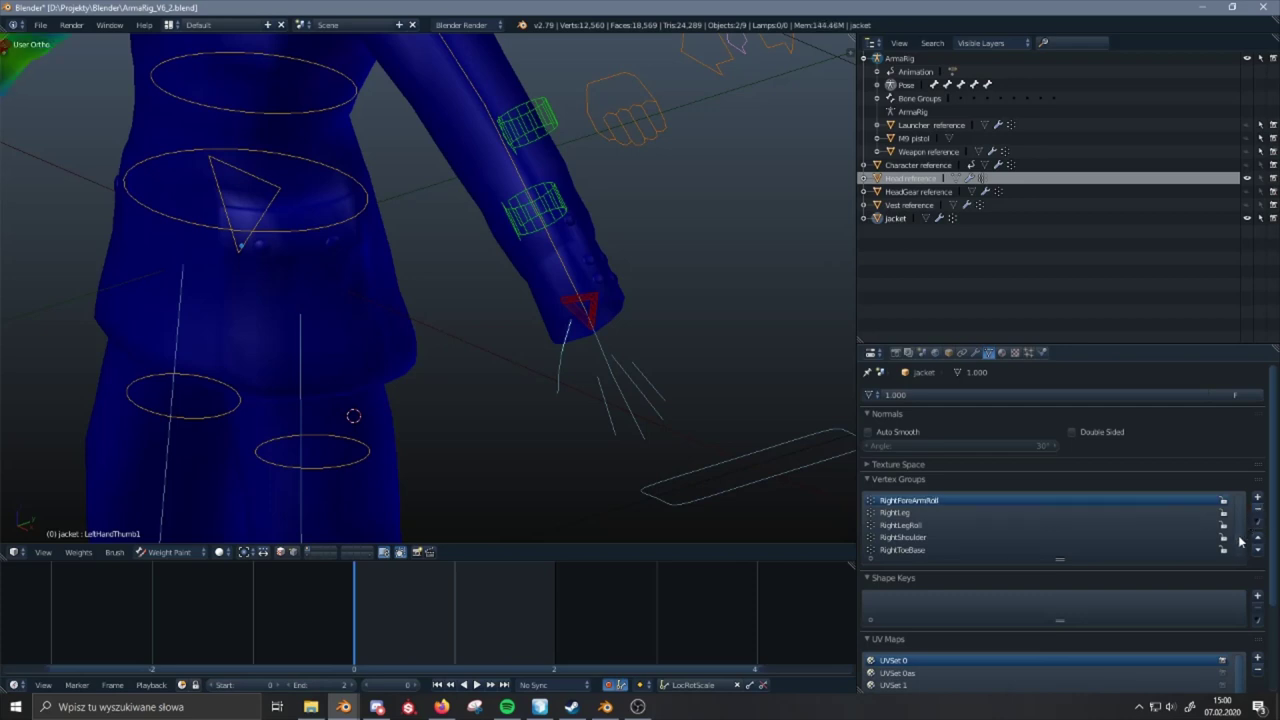
{"action": "scroll", "coordinate": [1129, 497], "scroll_direction": "down", "scroll_amount": 10, "text": "ctrl"}
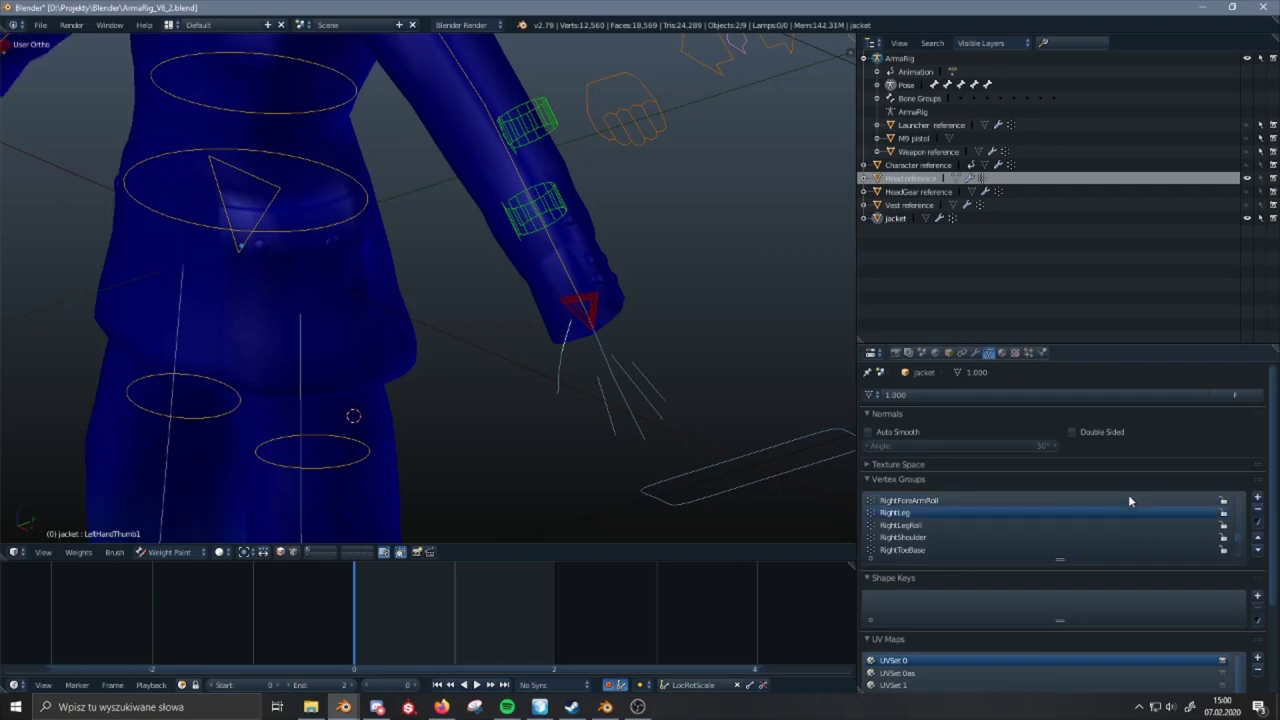
{"action": "scroll", "coordinate": [1128, 494], "scroll_direction": "up", "scroll_amount": 7, "text": "ctrl"}
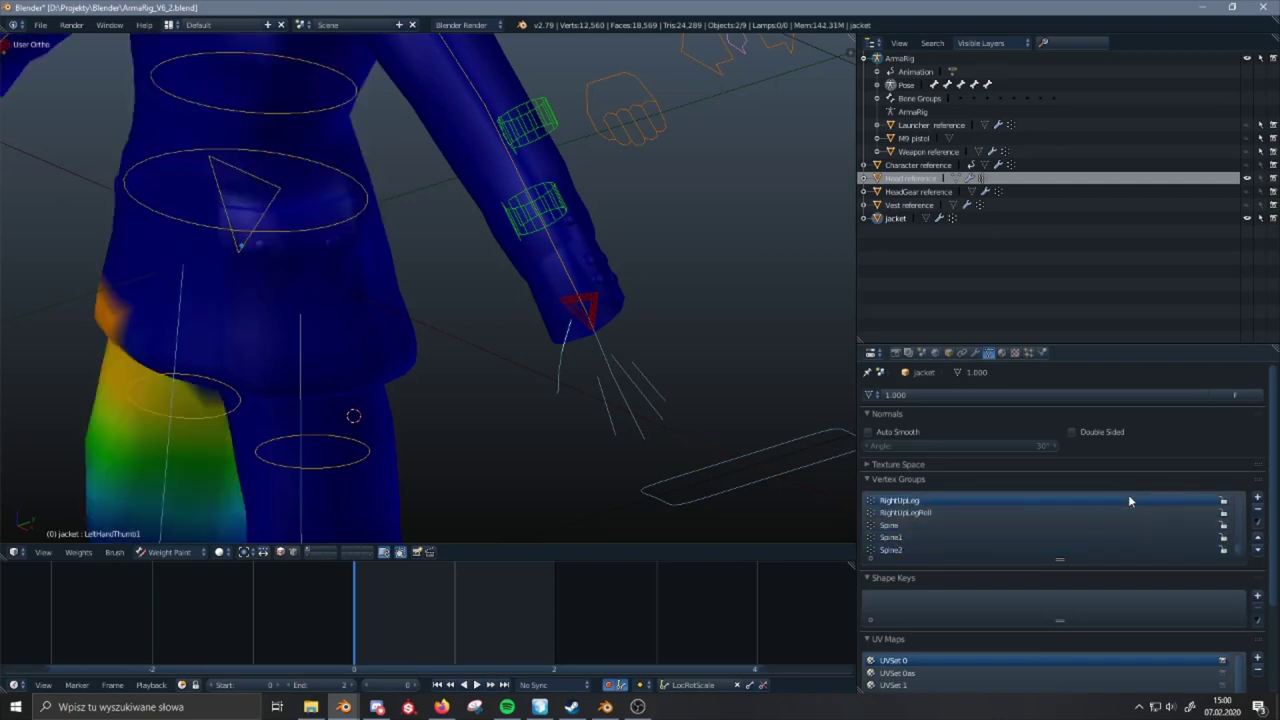
{"action": "scroll", "coordinate": [1128, 500], "scroll_direction": "up", "scroll_amount": 1, "text": "ctrl"}
- Test-move the left arm IK control in Weight Paint mode, cancelling each move, to examine how the left sleeve deforms
{"action": "middle_click_drag", "start_coordinate": [714, 400], "coordinate": [591, 341]}
{"action": "left_click", "coordinate": [180, 553]}
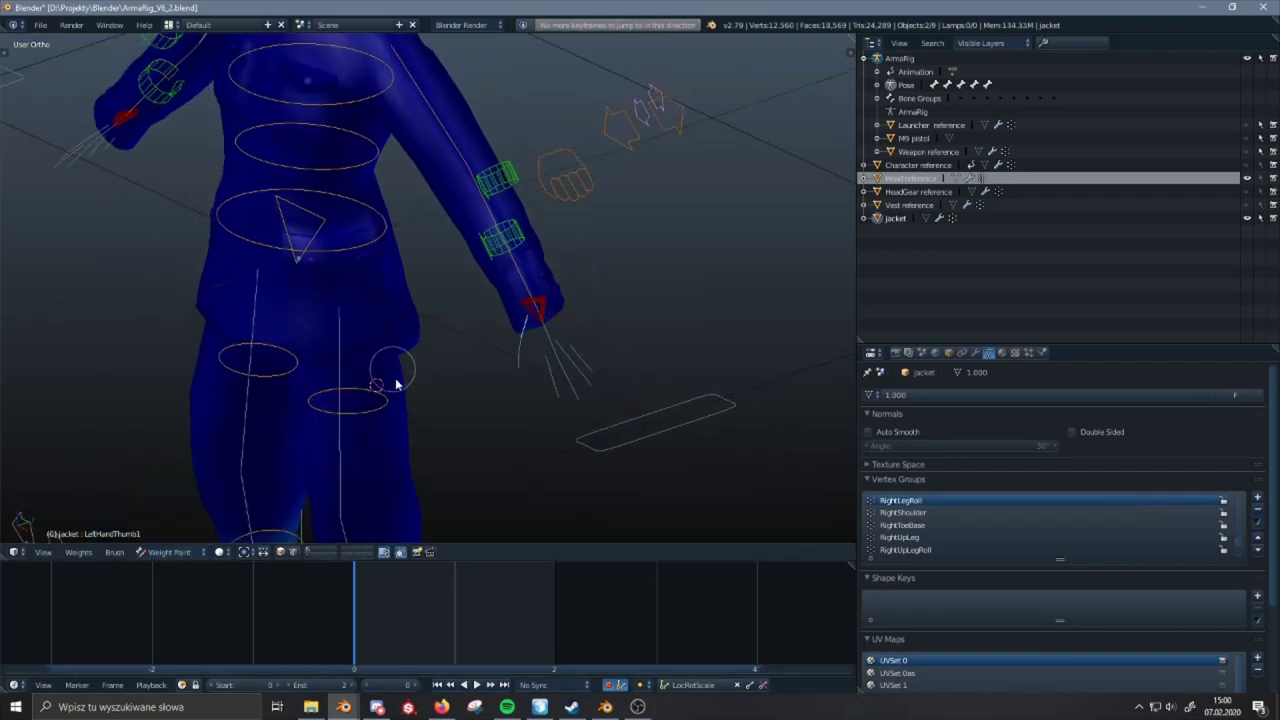
{"action": "right_click", "coordinate": [540, 306]}
{"action": "right_click", "coordinate": [541, 309]}
{"action": "key", "text": "g"}
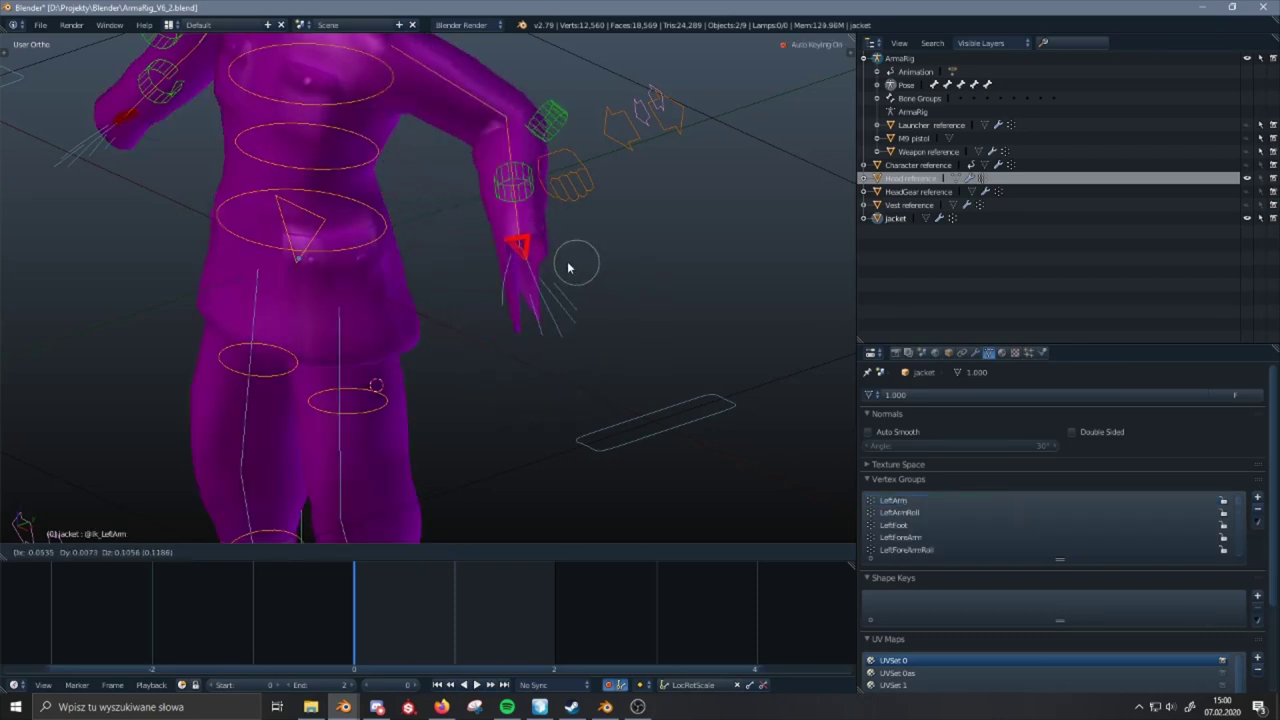
{"action": "right_click", "coordinate": [523, 286]}
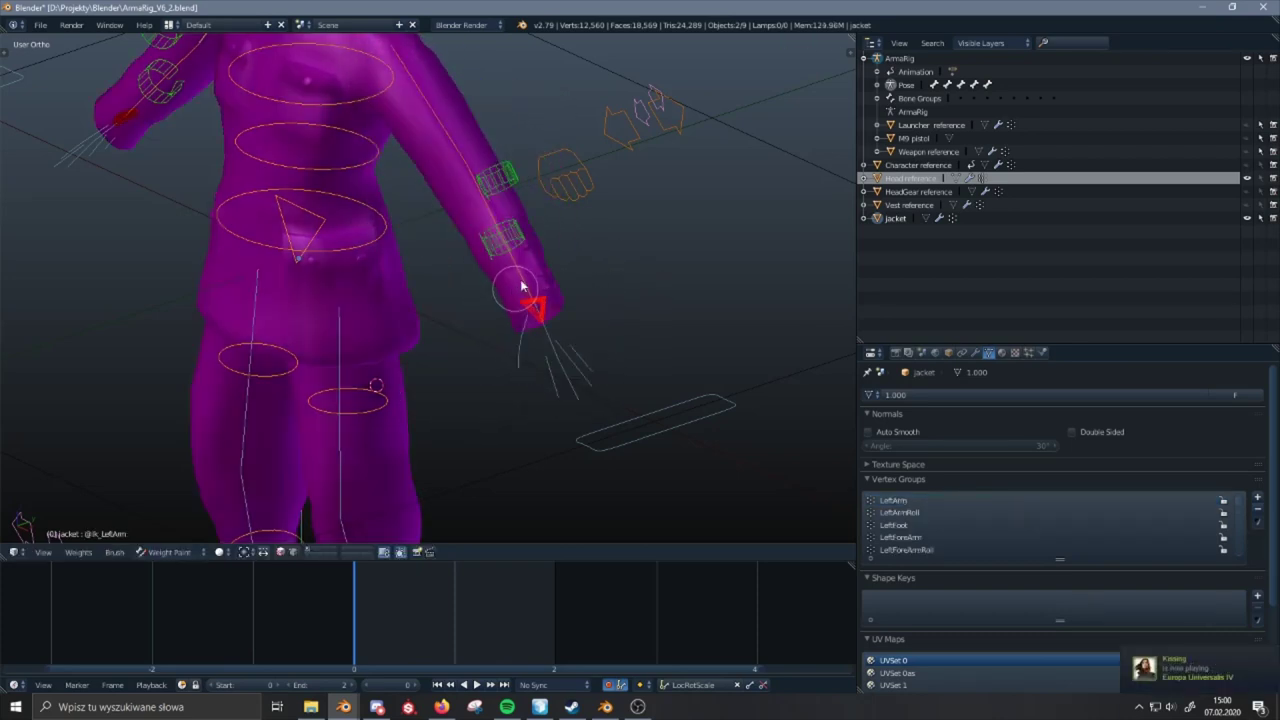
{"action": "middle_click_drag", "start_coordinate": [523, 286], "coordinate": [543, 268]}
{"action": "key", "text": "g"}
{"action": "right_click", "coordinate": [532, 270]}
- Test-move the left arm IK control again at close range and restore it, to examine the deformation of the left cuff
{"action": "scroll", "coordinate": [533, 273], "scroll_direction": "up", "scroll_amount": 1}
{"action": "scroll", "coordinate": [533, 273], "scroll_direction": "up", "scroll_amount": 2}
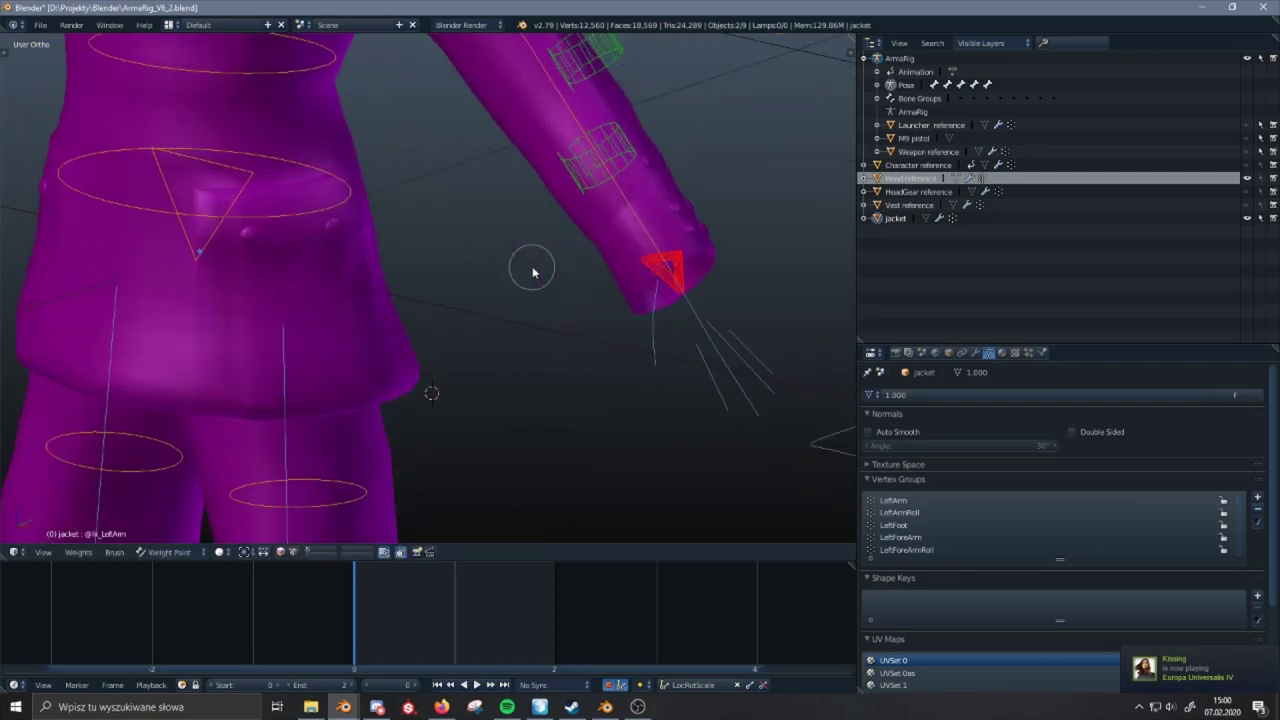
{"action": "key", "text": "g"}
{"action": "right_click", "coordinate": [677, 298]}
{"action": "middle_click_drag", "start_coordinate": [641, 299], "coordinate": [566, 323], "text": "shift"}
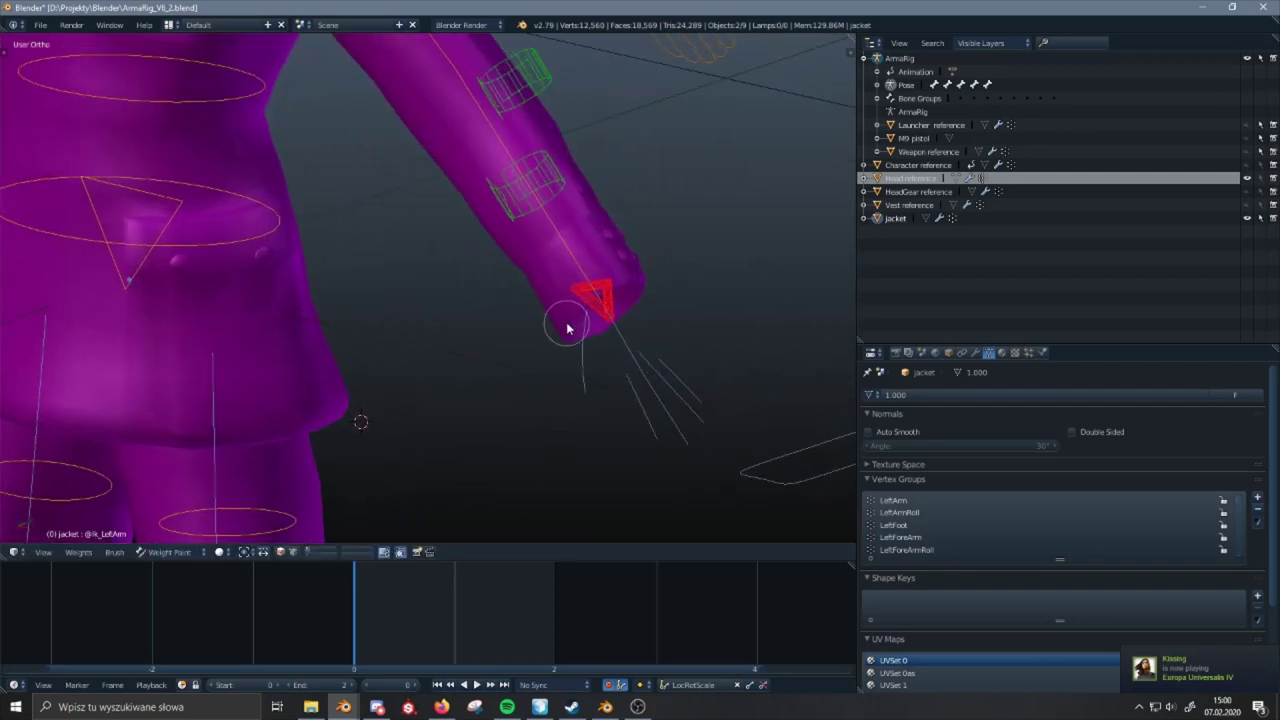
{"action": "key", "text": "g"}
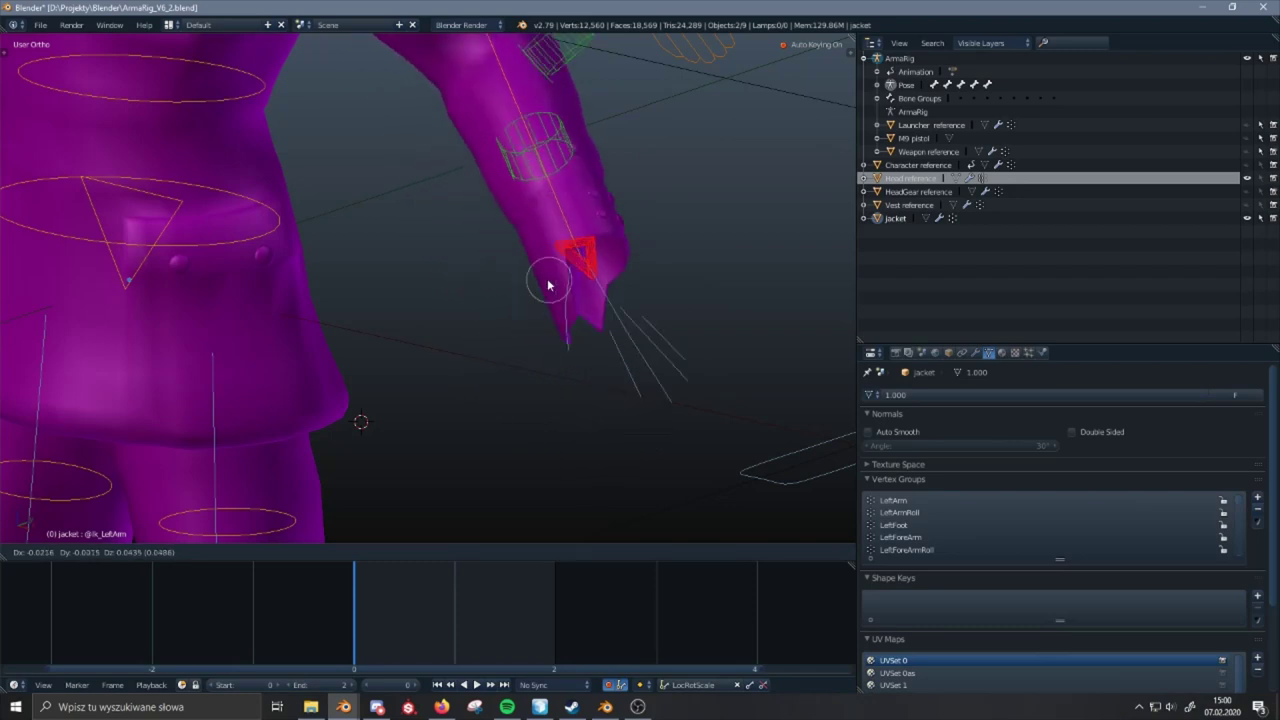
{"action": "left_click", "coordinate": [514, 289]}
- Step through the jacket's left-side vertex groups from LeftArm to LeftLeg to inspect their weights
{"action": "scroll", "coordinate": [1053, 500], "scroll_direction": "down", "scroll_amount": 5, "text": "ctrl"}
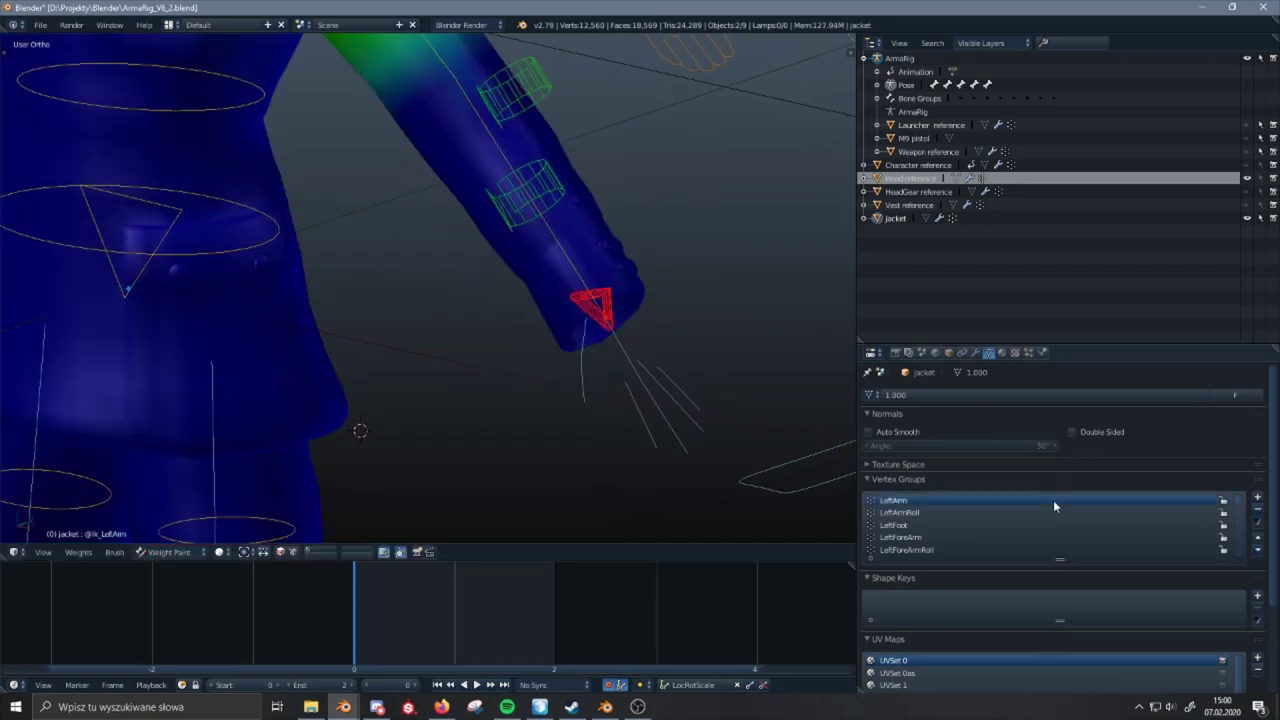
{"action": "scroll", "coordinate": [1053, 500], "scroll_direction": "down", "scroll_amount": 1, "text": "ctrl"}
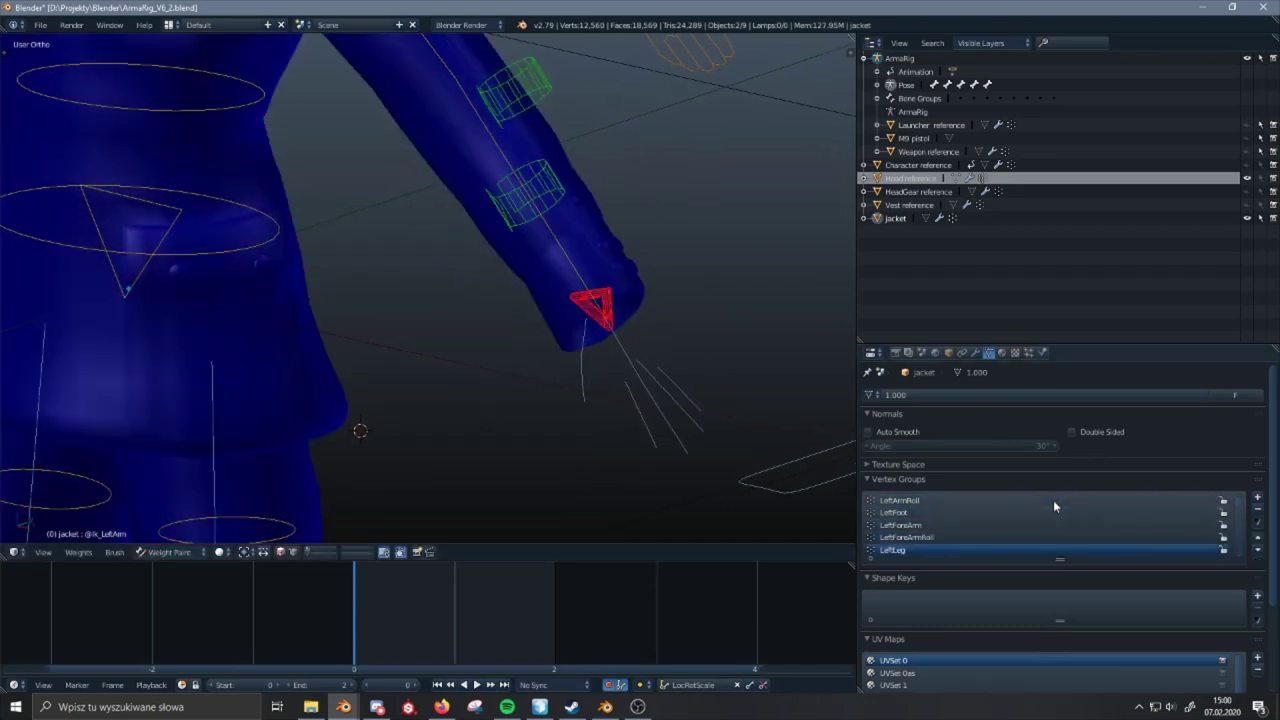
- Activate the LeftForeArmRoll vertex group and paint its weight over the end of the left sleeve's cuff
{"action": "scroll", "coordinate": [1053, 500], "scroll_direction": "up", "scroll_amount": 1, "text": "ctrl"}
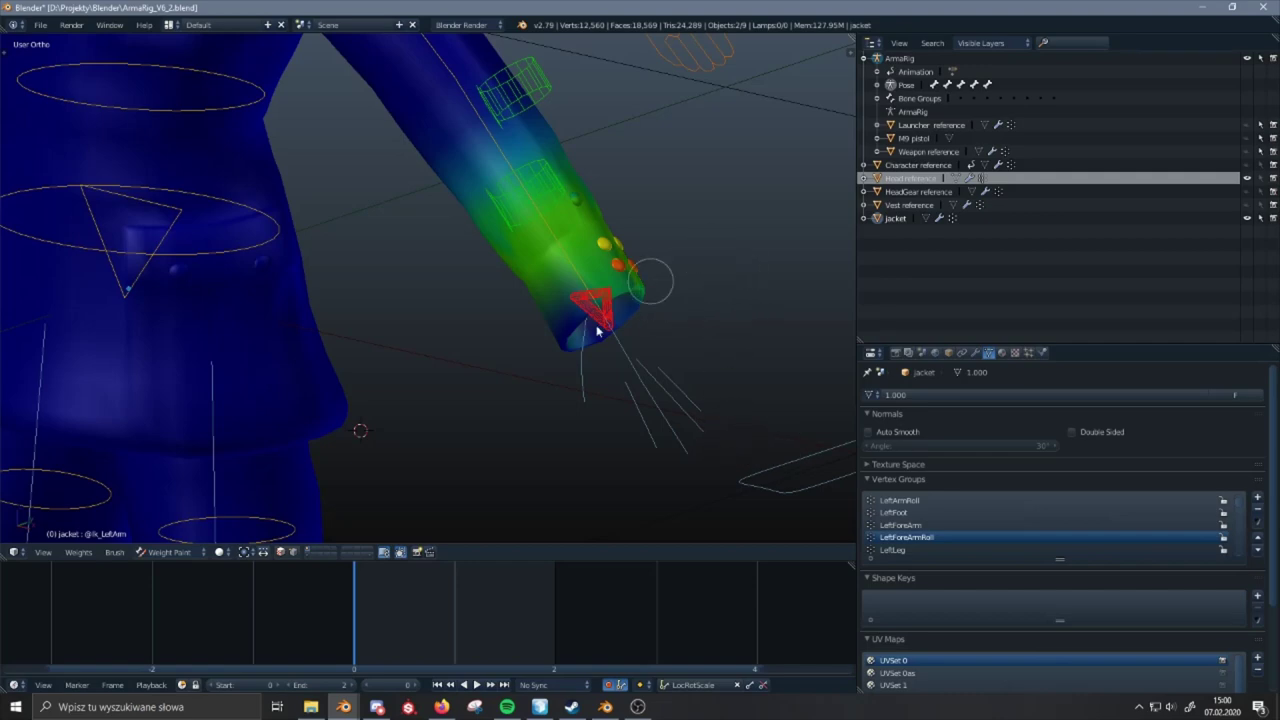
{"action": "left_click_drag", "start_coordinate": [598, 331], "coordinate": [614, 287]}
{"action": "middle_click_drag", "start_coordinate": [686, 283], "coordinate": [266, 304]}
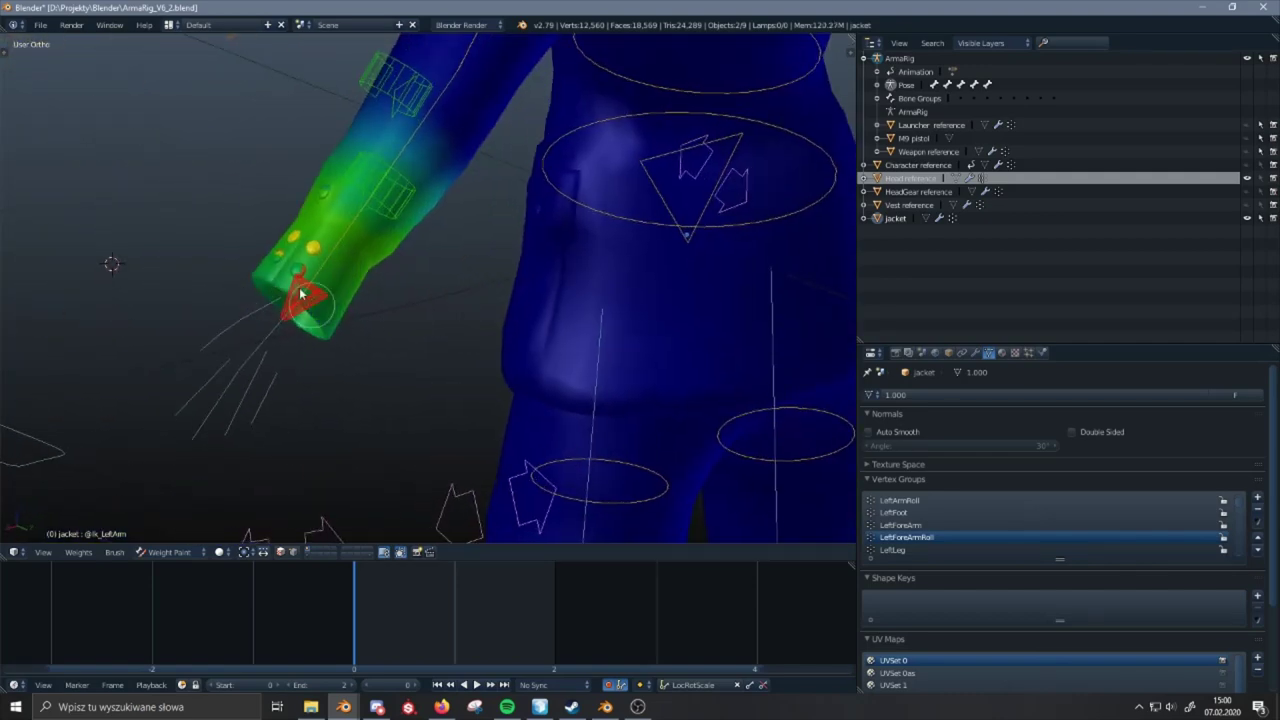
- Step through the jacket's vertex groups, starting from LeftForeArm, to examine their weights
{"action": "left_click", "coordinate": [991, 524]}
{"action": "middle_click_drag", "start_coordinate": [433, 446], "coordinate": [735, 436]}
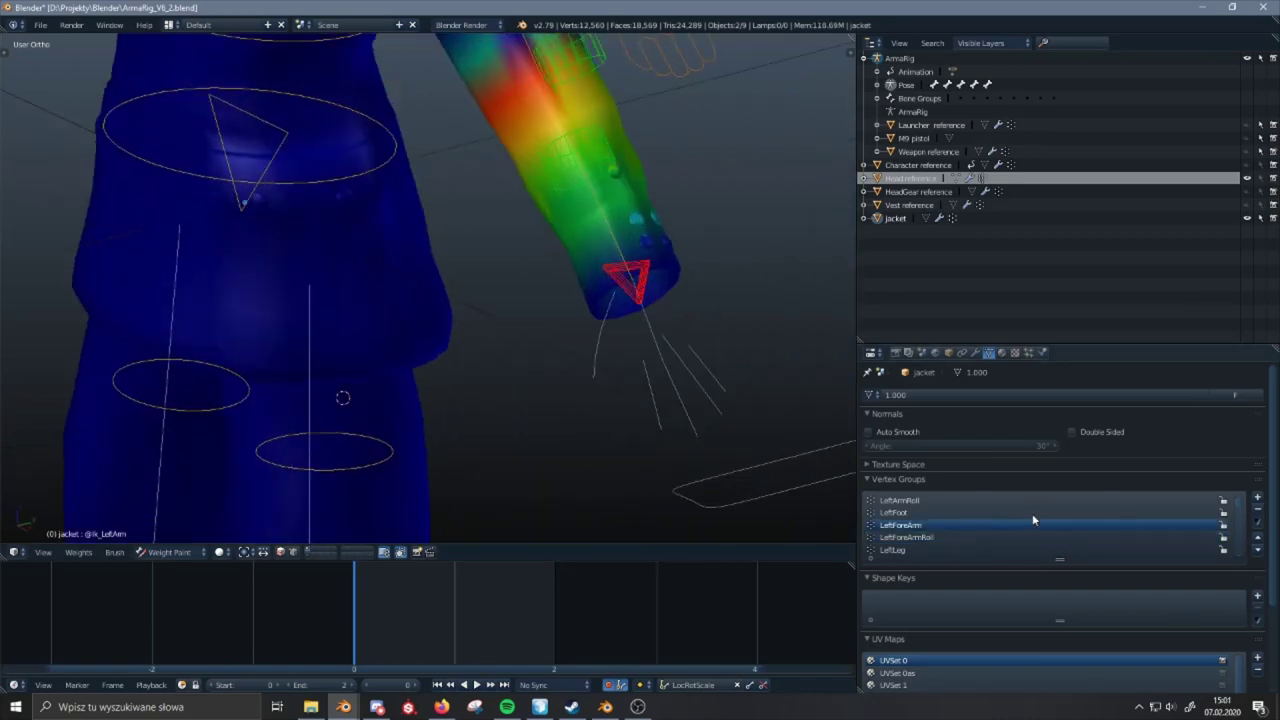
{"action": "scroll", "coordinate": [1027, 522], "scroll_direction": "down", "scroll_amount": 1, "text": "ctrl"}
{"action": "scroll", "coordinate": [1027, 522], "scroll_direction": "up", "scroll_amount": 1, "text": "ctrl"}
{"action": "scroll", "coordinate": [1027, 522], "scroll_direction": "down", "scroll_amount": 1, "text": "ctrl"}
{"action": "scroll", "coordinate": [1026, 522], "scroll_direction": "up", "scroll_amount": 1, "text": "ctrl"}
{"action": "scroll", "coordinate": [1057, 533], "scroll_direction": "down", "scroll_amount": 1, "text": "ctrl"}
{"action": "scroll", "coordinate": [1057, 533], "scroll_direction": "up", "scroll_amount": 1, "text": "ctrl"}
{"action": "scroll", "coordinate": [1057, 535], "scroll_direction": "down", "scroll_amount": 15, "text": "ctrl"}
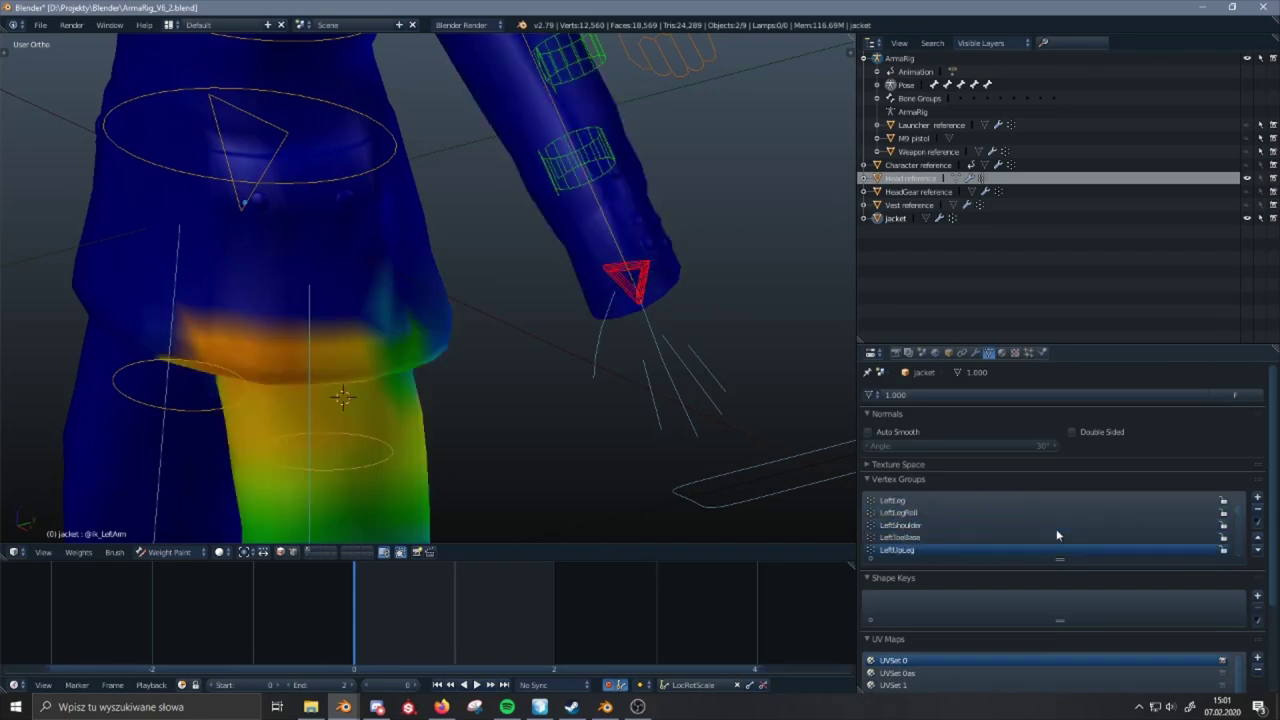
{"action": "scroll", "coordinate": [1057, 535], "scroll_direction": "up", "scroll_amount": 4, "text": "ctrl"}
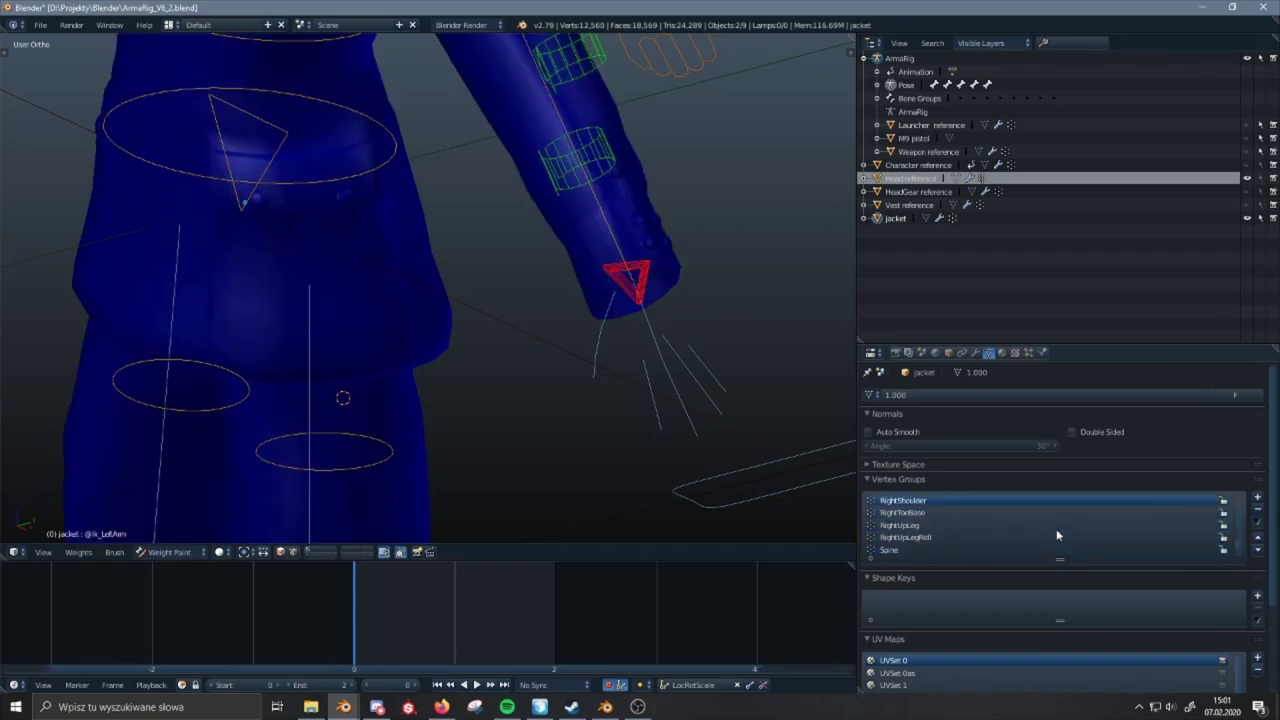
{"action": "scroll", "coordinate": [1057, 530], "scroll_direction": "up", "scroll_amount": 15, "text": "ctrl"}
{"action": "scroll", "coordinate": [1057, 530], "scroll_direction": "down", "scroll_amount": 1, "text": "ctrl"}
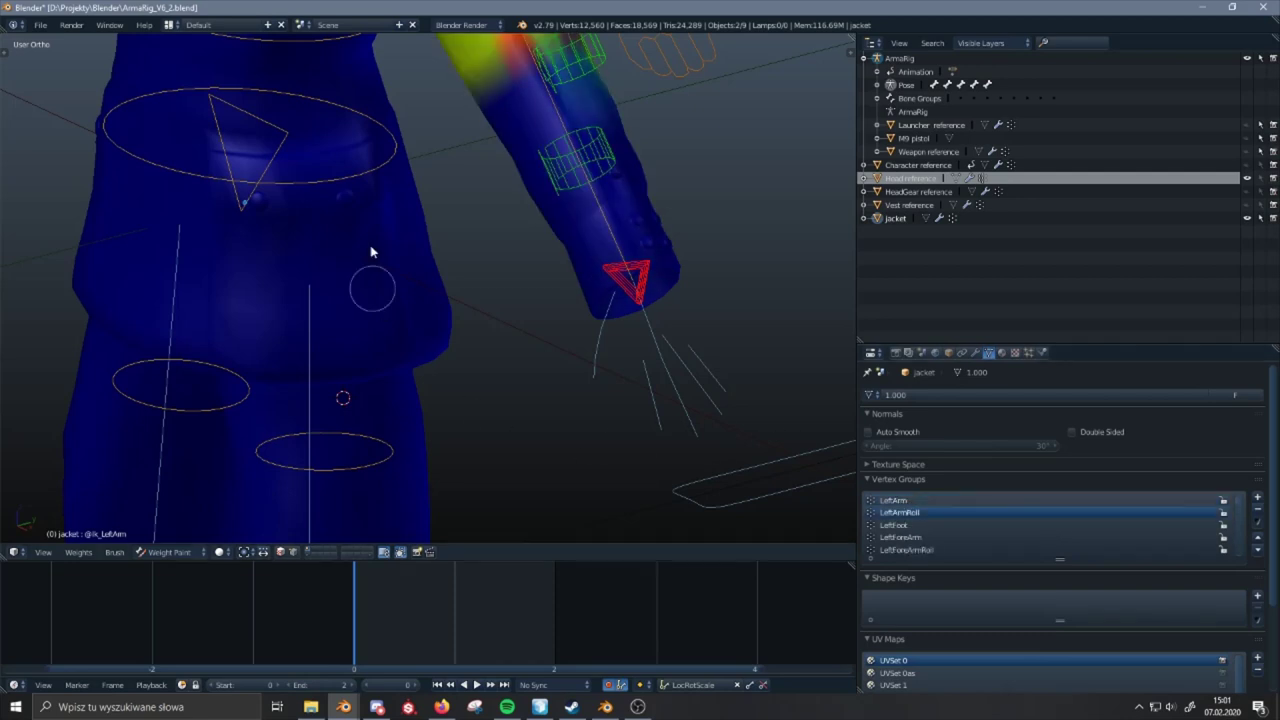
- Make RightForeArmRoll the jacket's active vertex group with the right sleeve in view
{"action": "middle_click_drag", "start_coordinate": [374, 182], "coordinate": [583, 271], "text": "shift"}
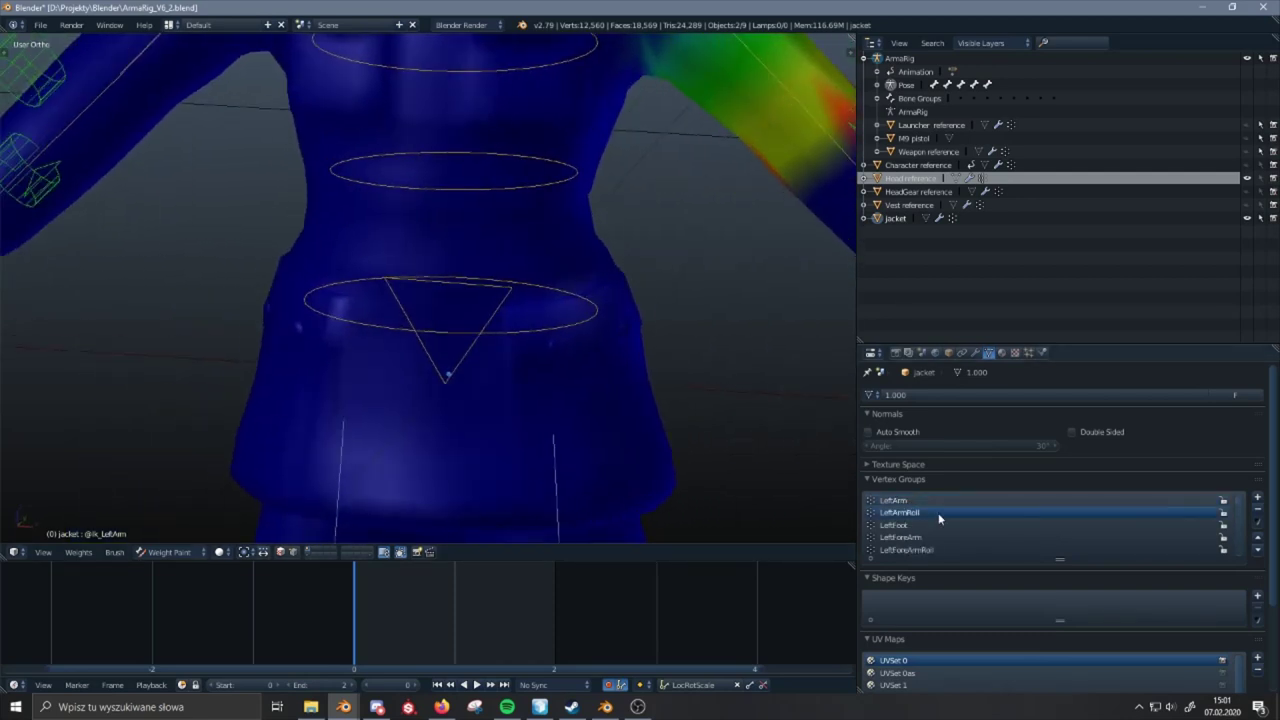
{"action": "scroll", "coordinate": [938, 518], "scroll_direction": "up", "scroll_amount": 1, "text": "ctrl"}
{"action": "scroll", "coordinate": [938, 512], "scroll_direction": "down", "scroll_amount": 18, "text": "ctrl"}
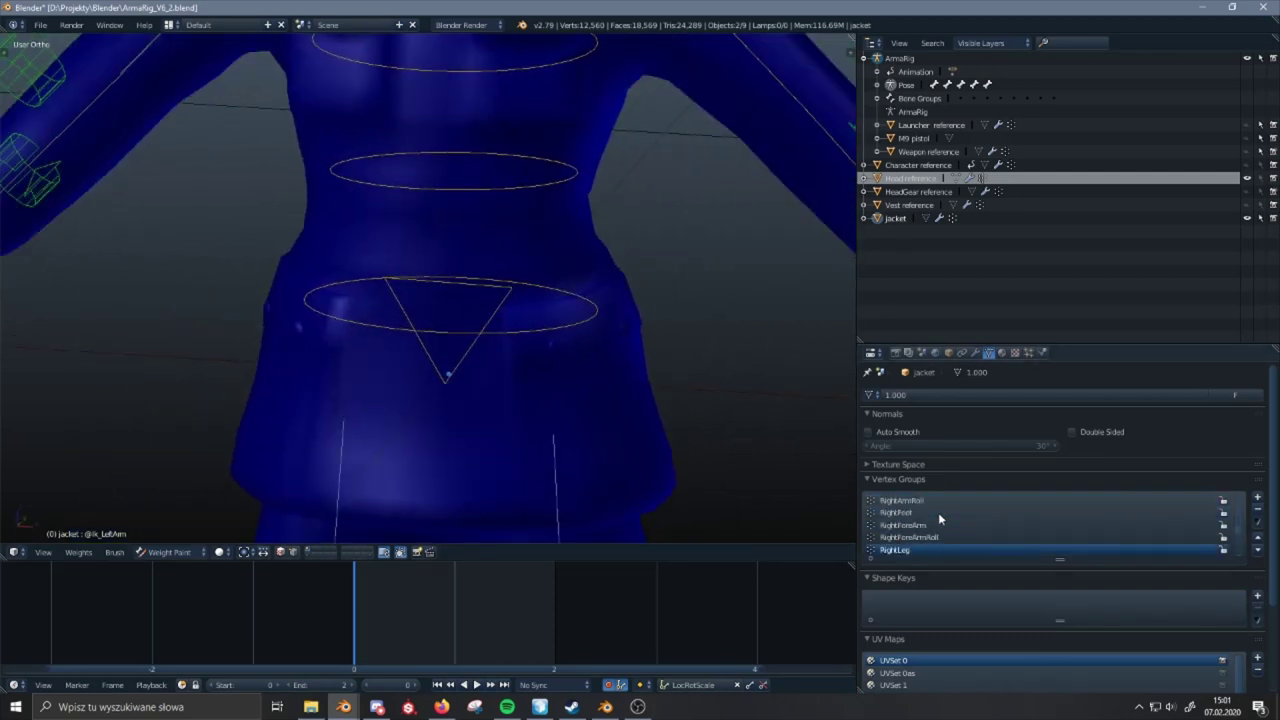
{"action": "middle_click_drag", "start_coordinate": [10, 408], "coordinate": [534, 393], "text": "shift"}
{"action": "scroll", "coordinate": [1000, 536], "scroll_direction": "down", "scroll_amount": 3, "text": "ctrl"}
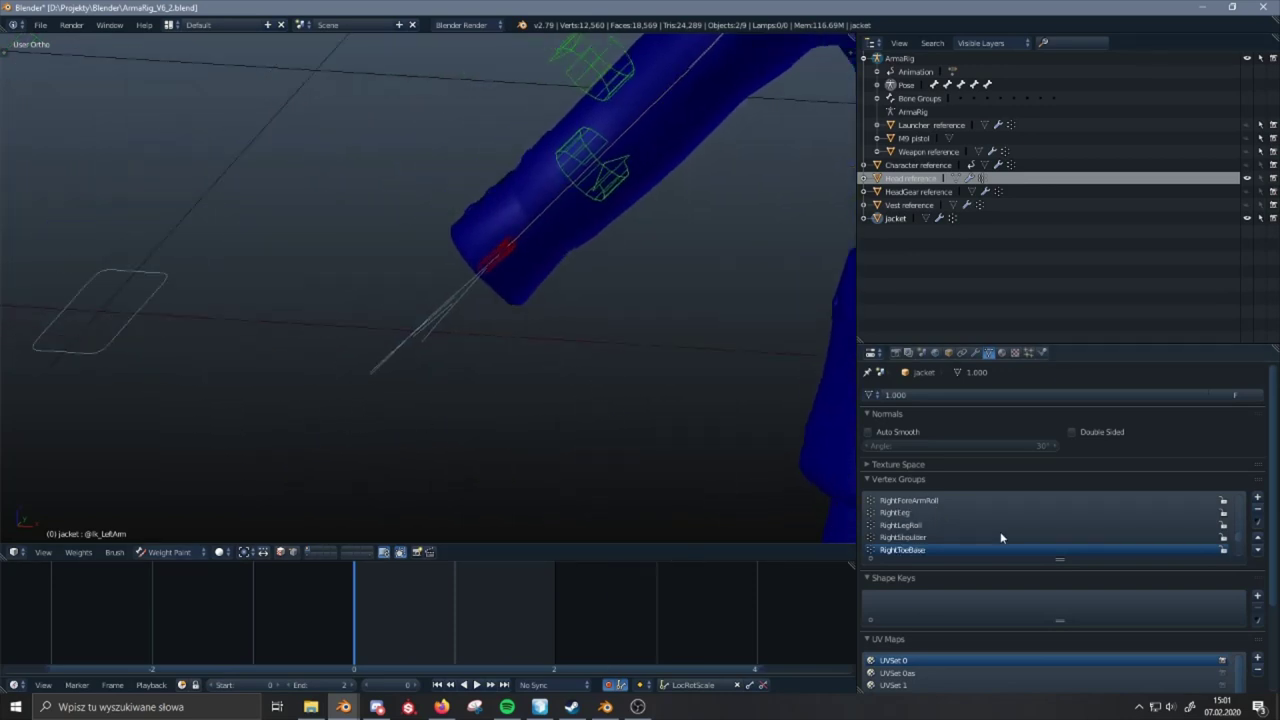
{"action": "scroll", "coordinate": [1000, 537], "scroll_direction": "up", "scroll_amount": 8, "text": "ctrl"}
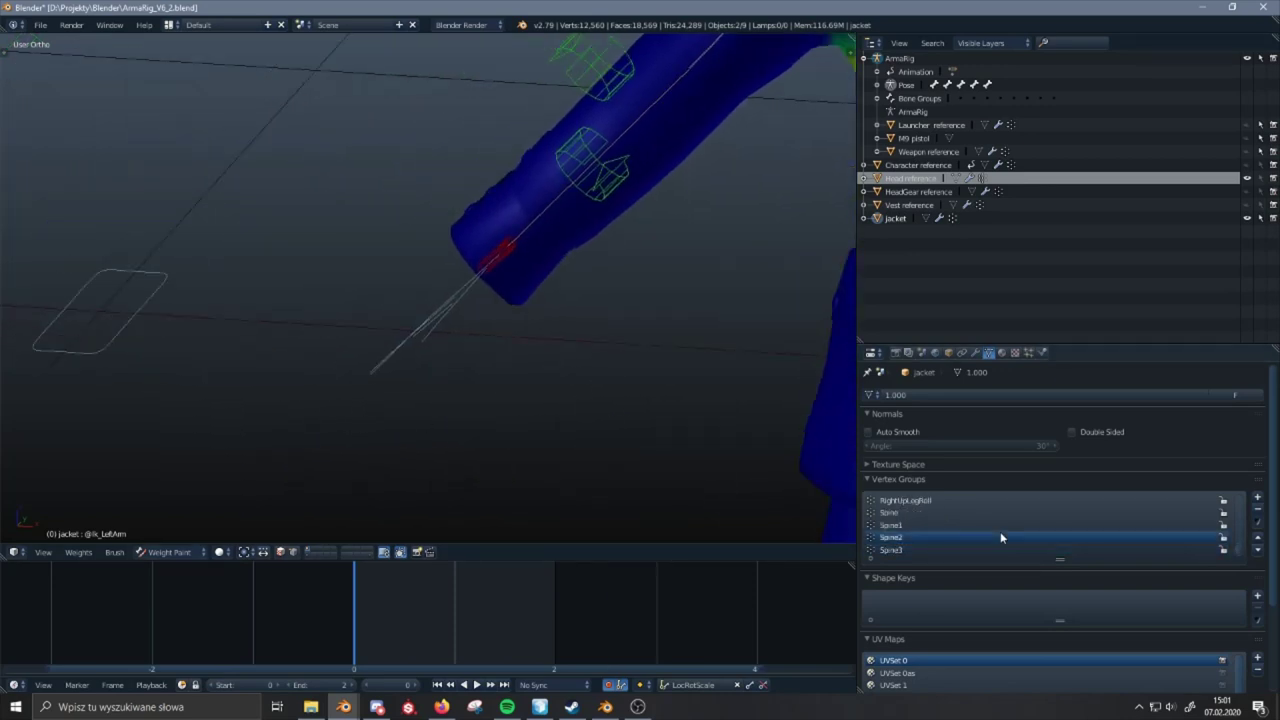
{"action": "scroll", "coordinate": [1000, 537], "scroll_direction": "down", "scroll_amount": 1, "text": "ctrl"}
{"action": "scroll", "coordinate": [991, 539], "scroll_direction": "down", "scroll_amount": 1, "text": "ctrl"}
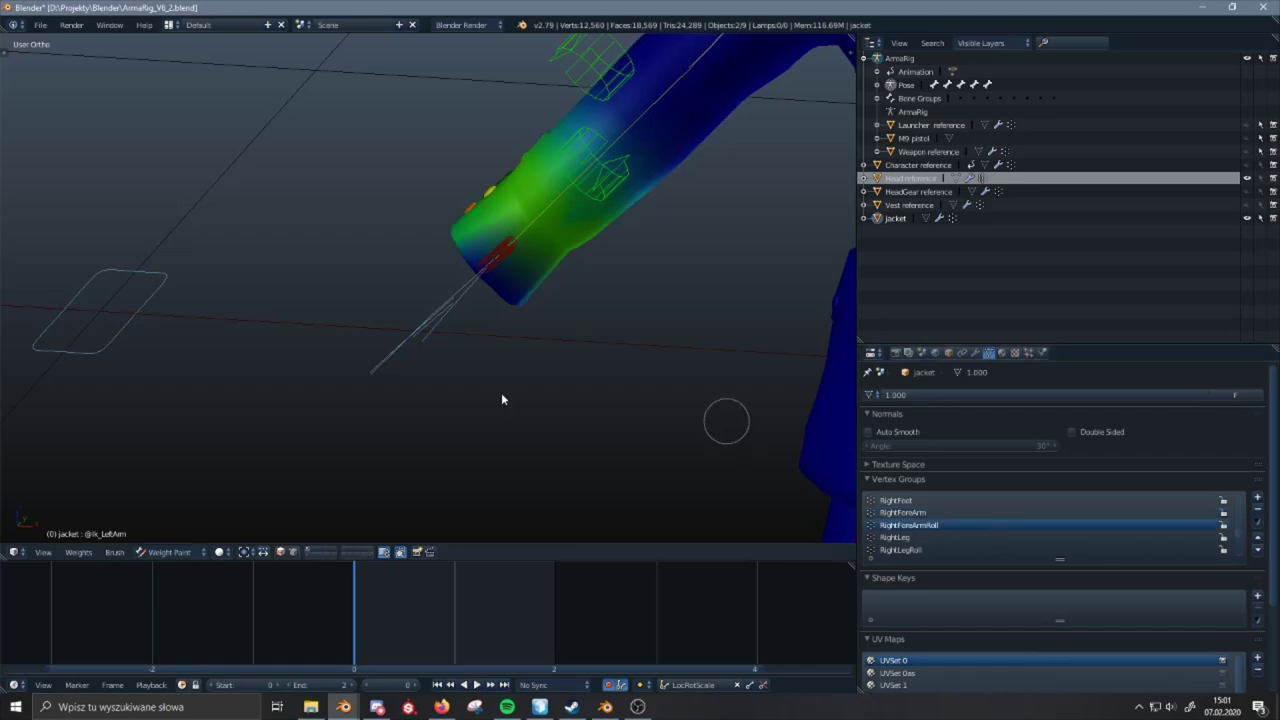
- Paint RightForeArmRoll weight over the cuff opening of the right sleeve
{"action": "middle_click_drag", "start_coordinate": [470, 398], "coordinate": [585, 400]}
{"action": "middle_click_drag", "start_coordinate": [585, 400], "coordinate": [478, 326], "text": "shift"}
{"action": "key", "text": "KP_Decimal"}
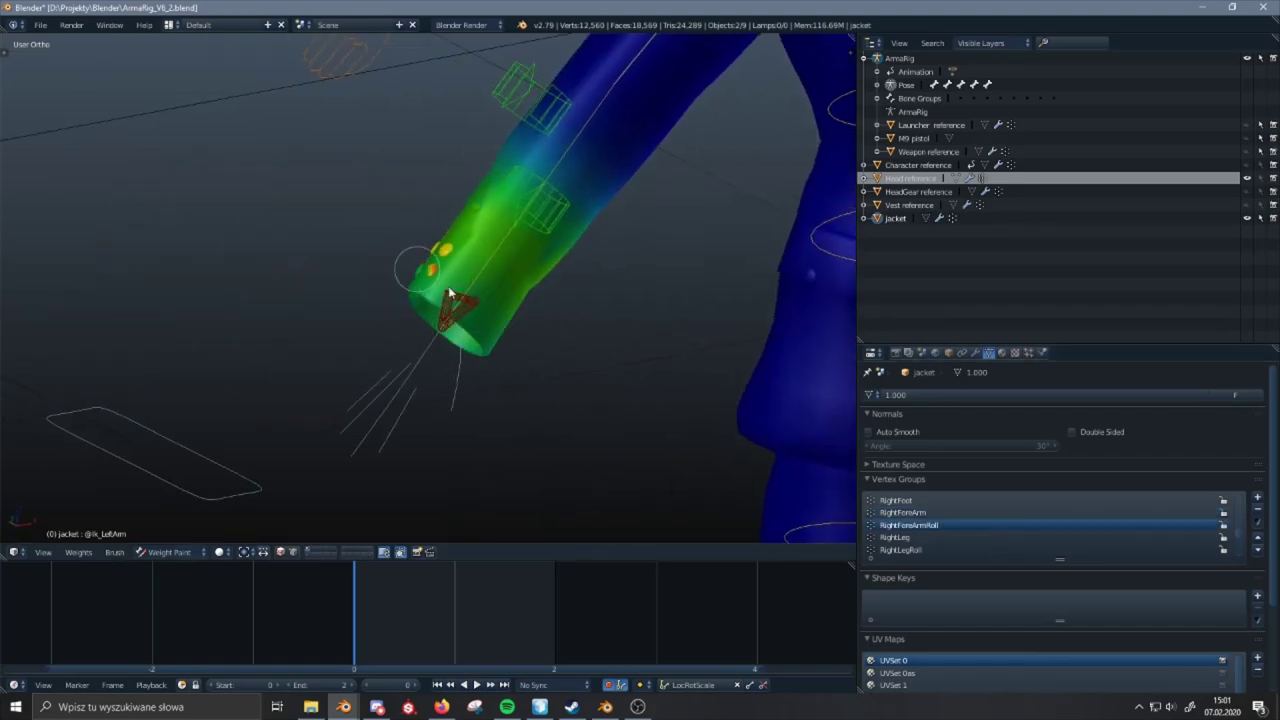
{"action": "mouse_move", "coordinate": [433, 347]}
{"action": "middle_mouse_down"}
{"action": "mouse_move", "coordinate": [574, 404]}
{"action": "mouse_move", "coordinate": [370, 591]}
{"action": "middle_mouse_up"}
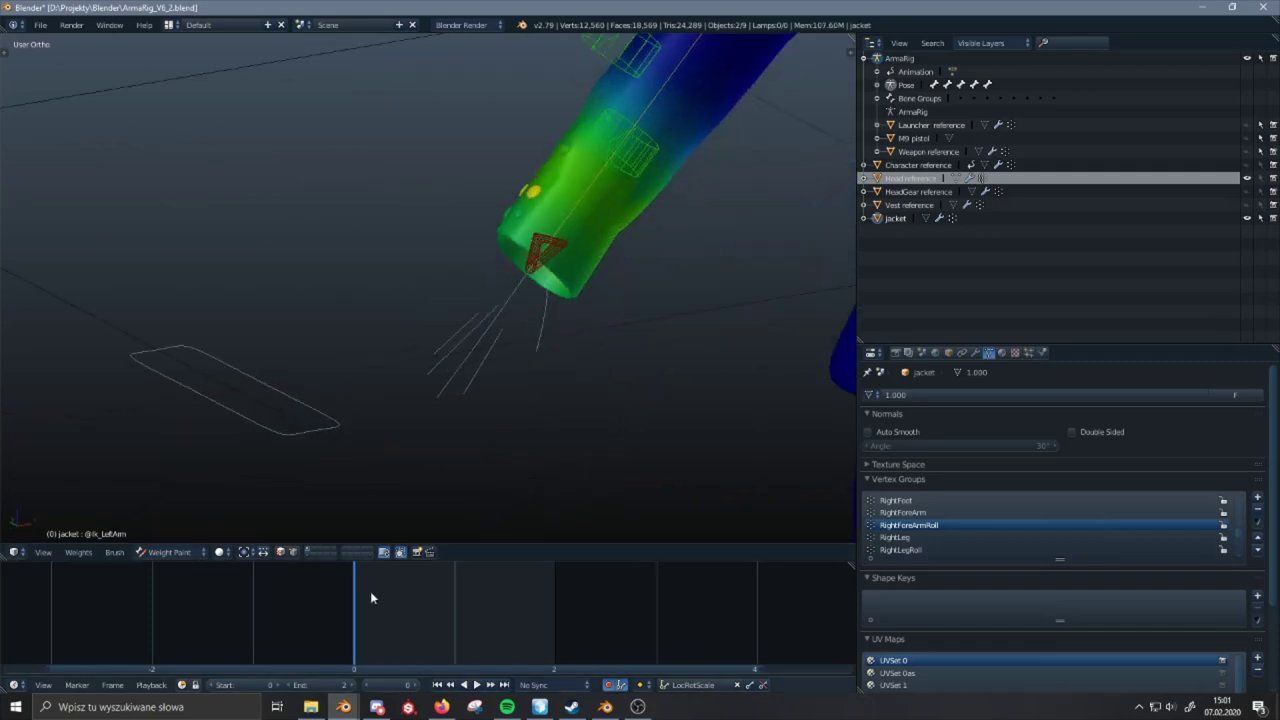
- Test-move the right arm's IK control bone and examine the right sleeve's cuff from several sides
{"action": "left_click", "coordinate": [191, 556]}
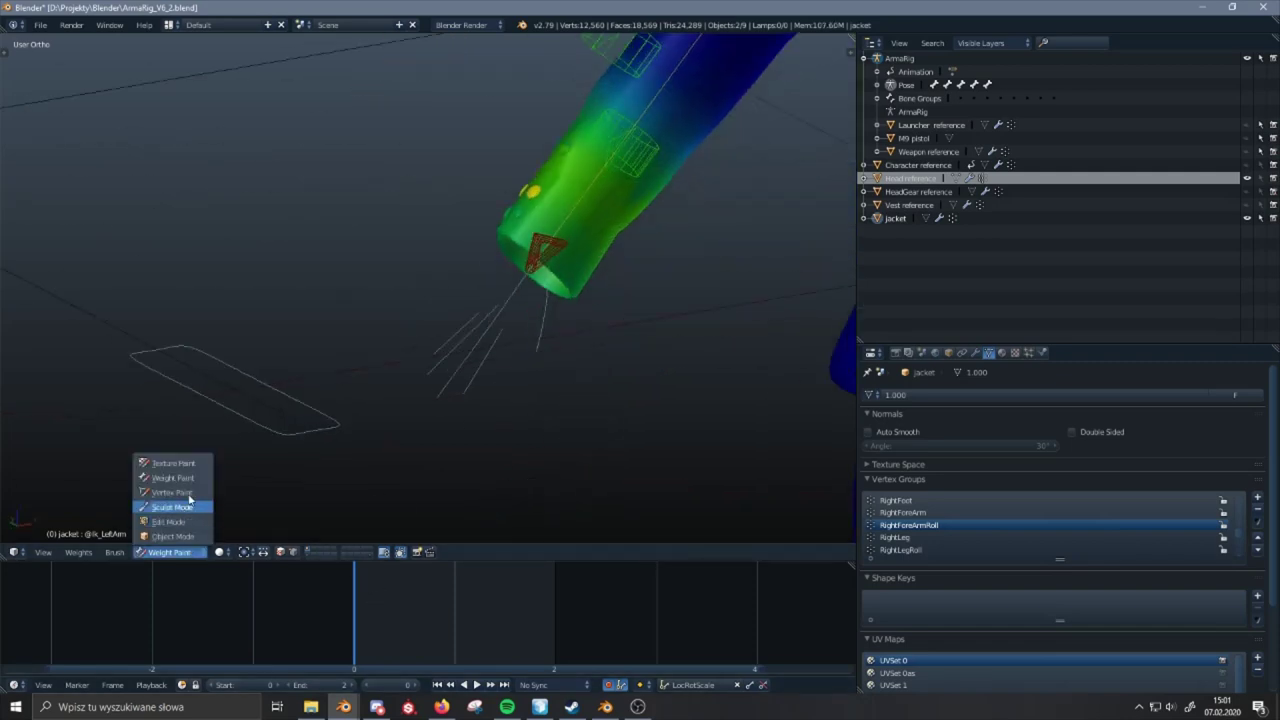
{"action": "right_click", "coordinate": [554, 254]}
{"action": "key", "text": "g"}
{"action": "right_click", "coordinate": [467, 221]}
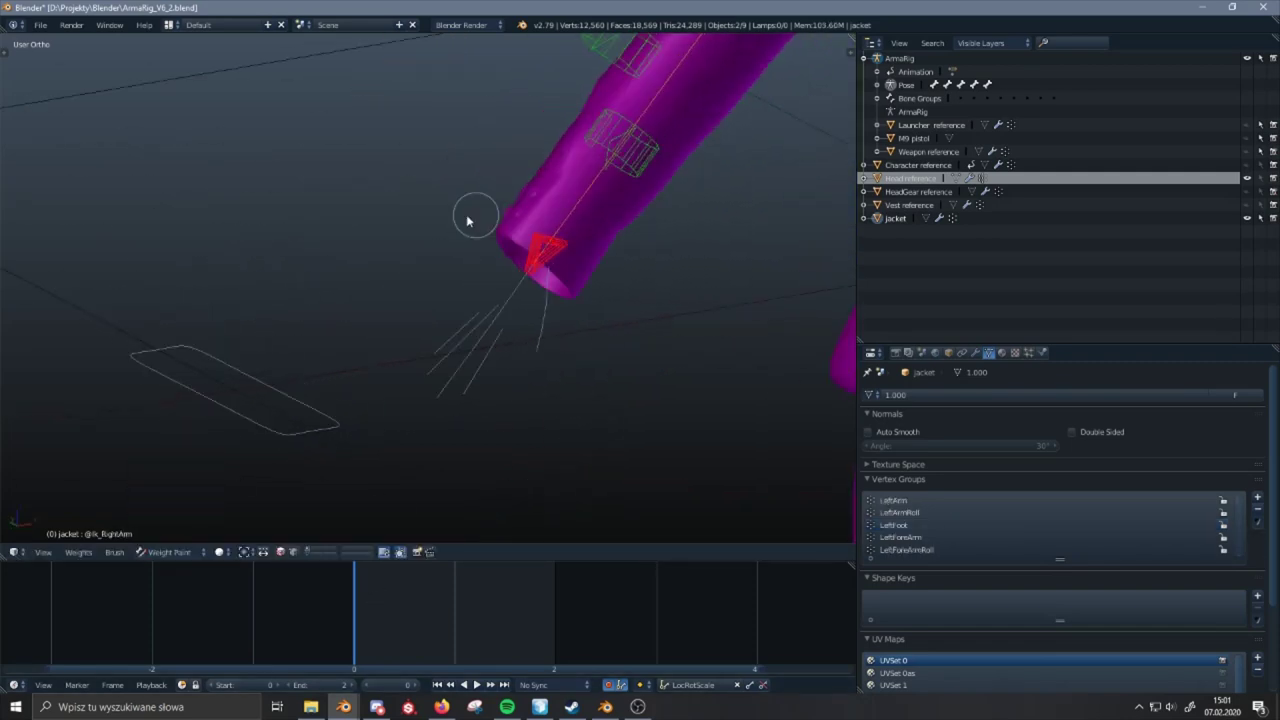
{"action": "middle_click_drag", "start_coordinate": [467, 220], "coordinate": [272, 468]}
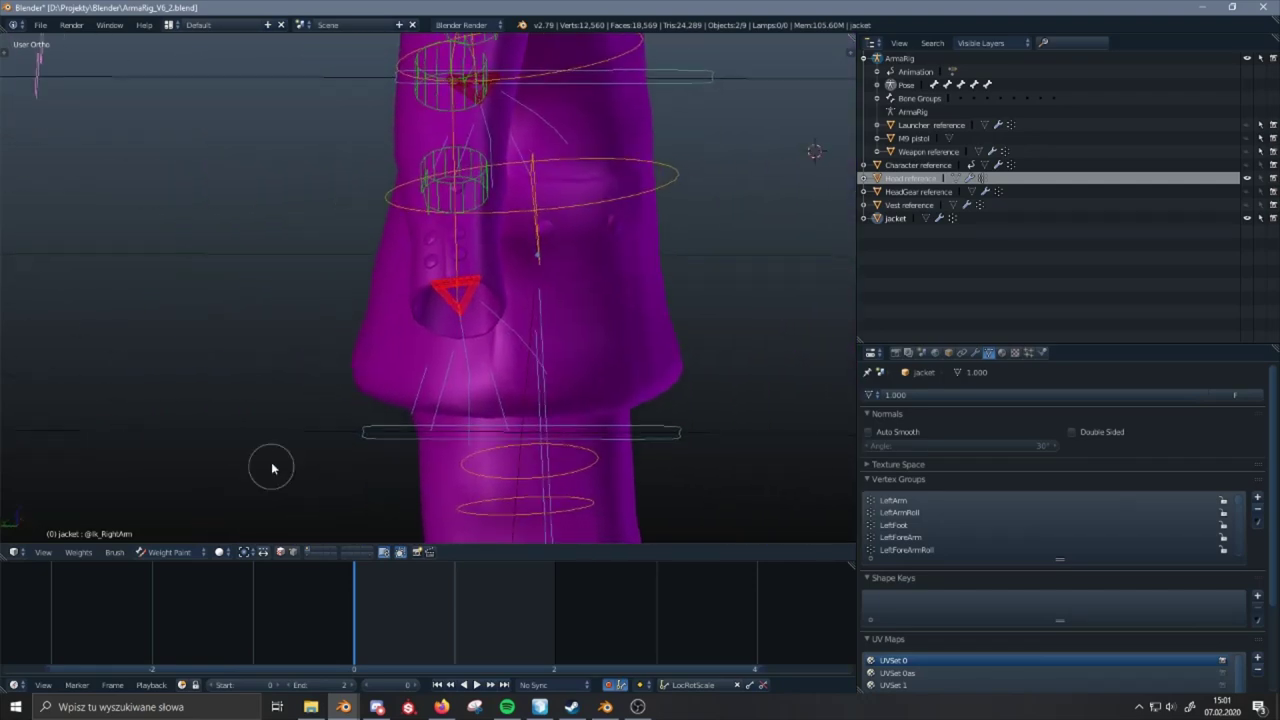
{"action": "left_click", "coordinate": [282, 400]}
{"action": "middle_click_drag", "start_coordinate": [454, 334], "coordinate": [686, 426]}
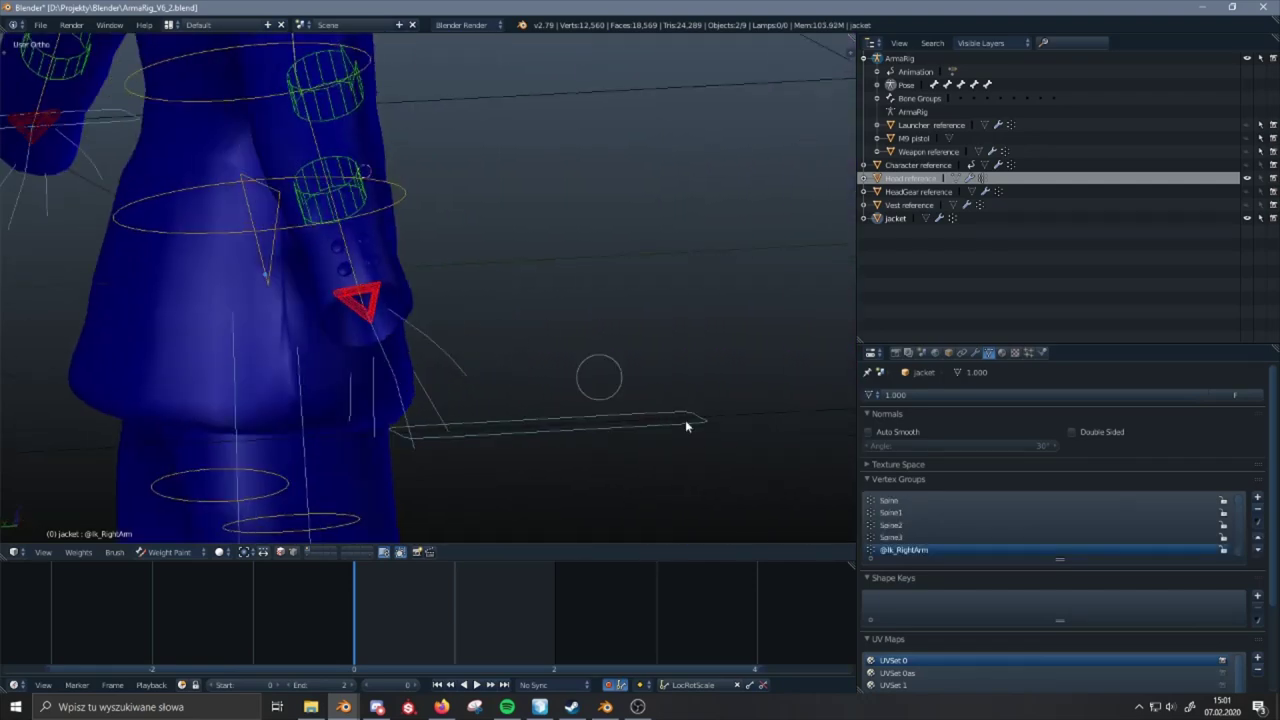
- Reactivate the RightForeArmRoll vertex group and even out its weight around the right cuff's opening
{"action": "left_click", "coordinate": [939, 550]}
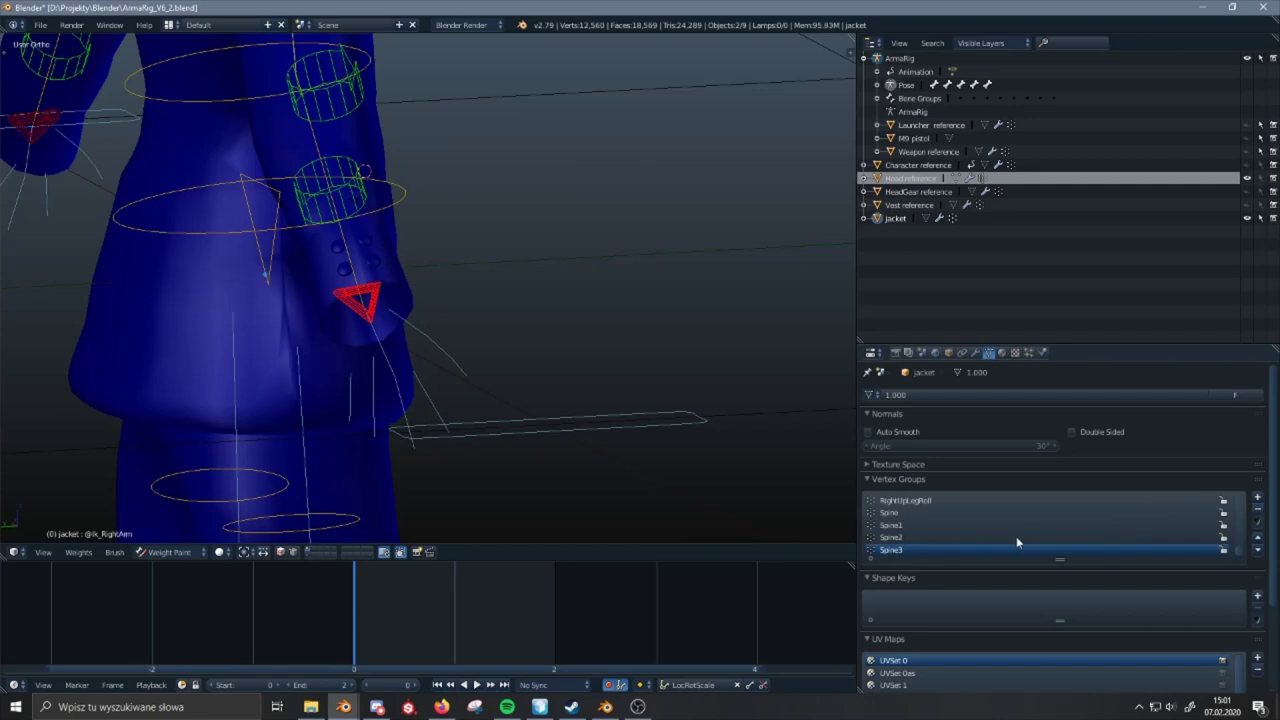
{"action": "scroll", "coordinate": [1000, 537], "scroll_direction": "up", "scroll_amount": 9, "text": "ctrl"}
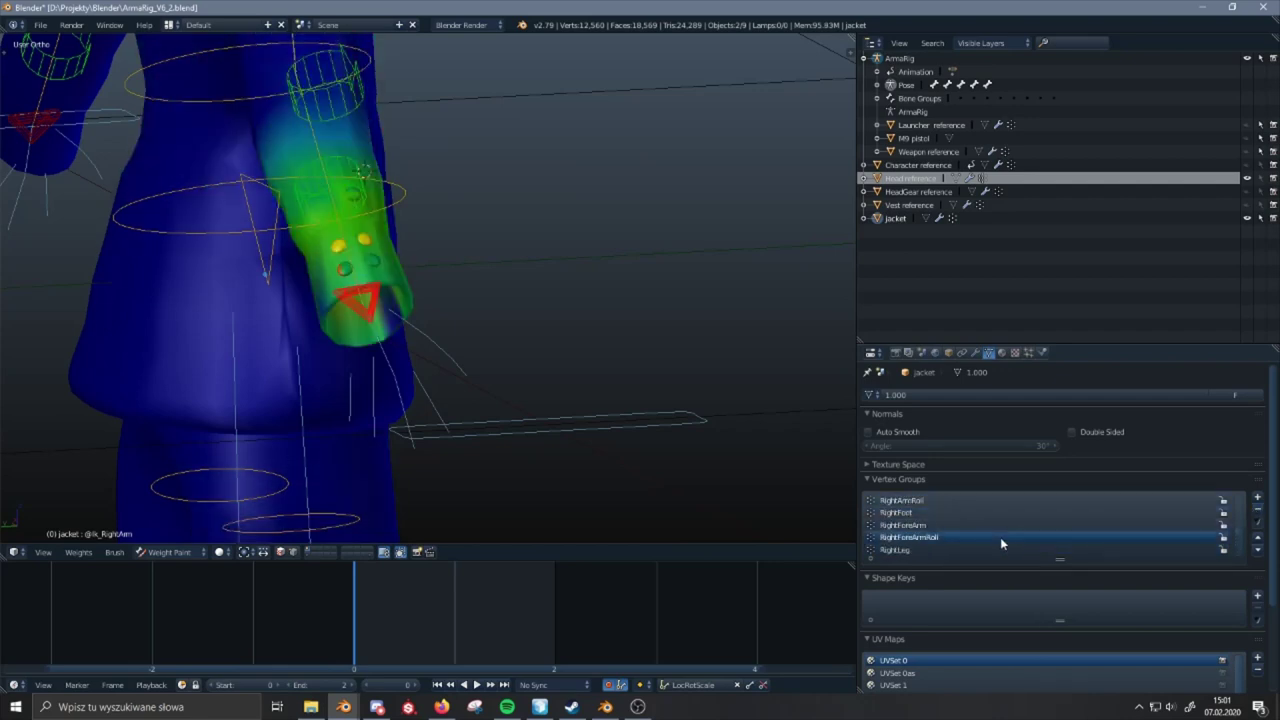
{"action": "middle_click_drag", "start_coordinate": [367, 405], "coordinate": [381, 334]}
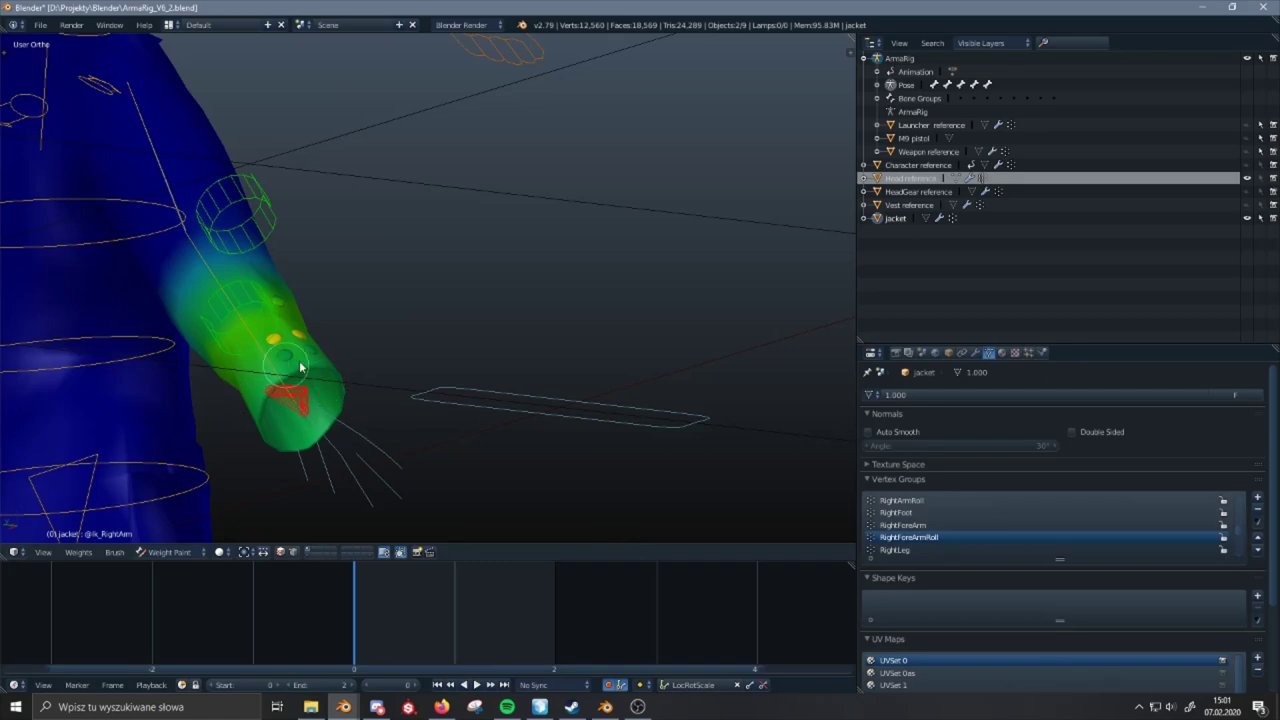
{"action": "middle_click_drag", "start_coordinate": [300, 368], "coordinate": [537, 470]}
{"action": "middle_click_drag", "start_coordinate": [463, 437], "coordinate": [755, 382]}
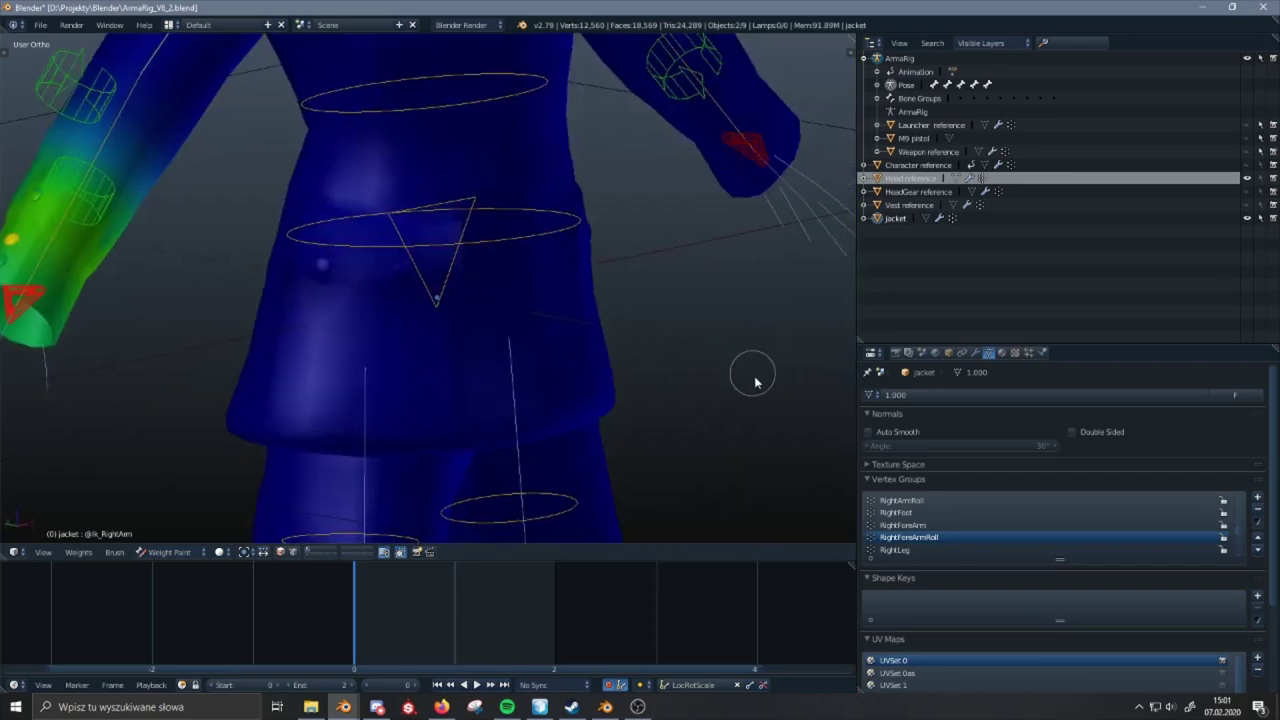
- Compare the RightForeArm and RightForeArmRoll weights and activate LeftForeArmRoll to examine the left cuff
{"action": "left_click", "coordinate": [911, 526]}
{"action": "left_click", "coordinate": [911, 538]}
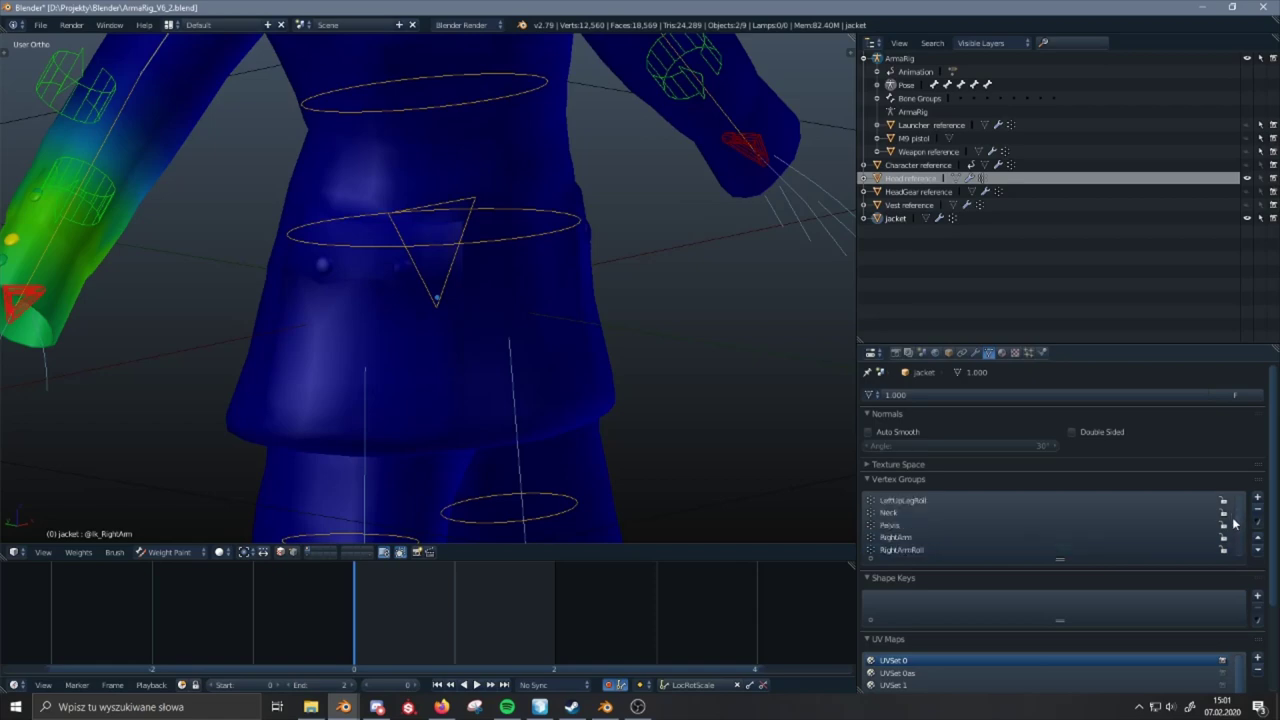
{"action": "left_click", "coordinate": [1102, 511]}
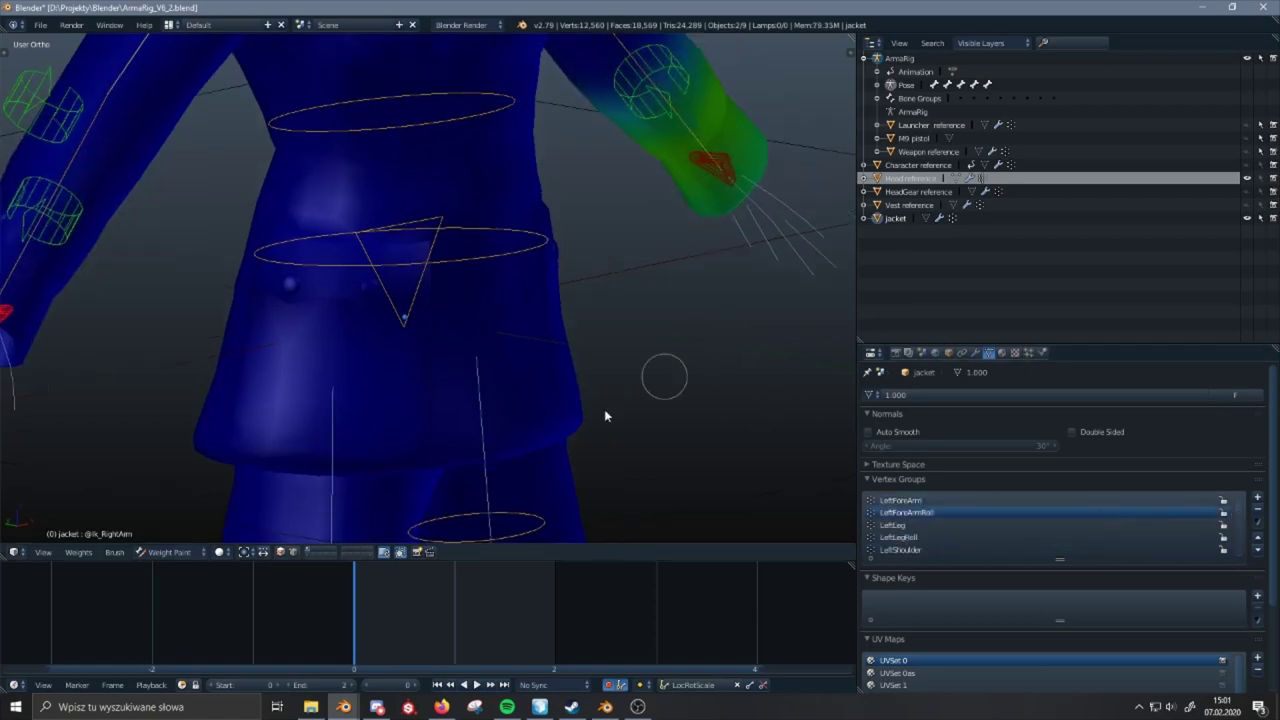
{"action": "middle_click_drag", "start_coordinate": [604, 409], "coordinate": [529, 294]}
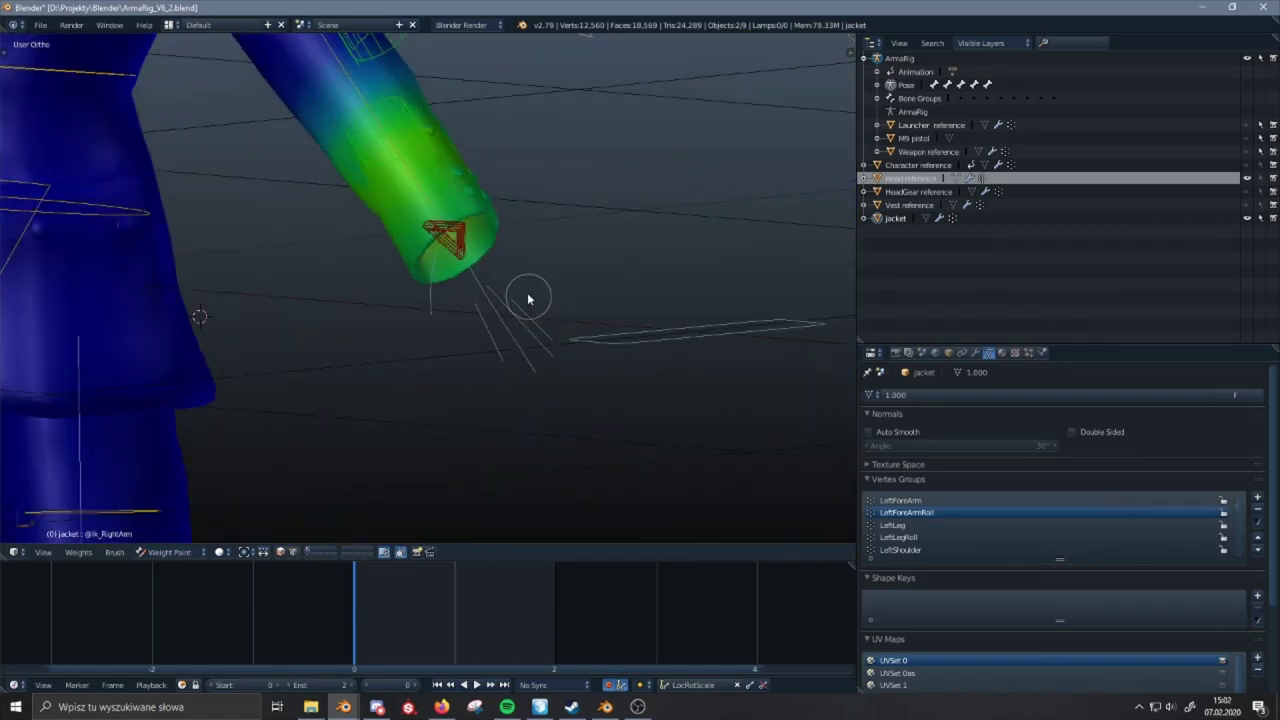
- Test-move and rotate the left arm's IK control bone to check how the left cuff deforms
{"action": "right_click", "coordinate": [455, 230]}
{"action": "key", "text": "g"}
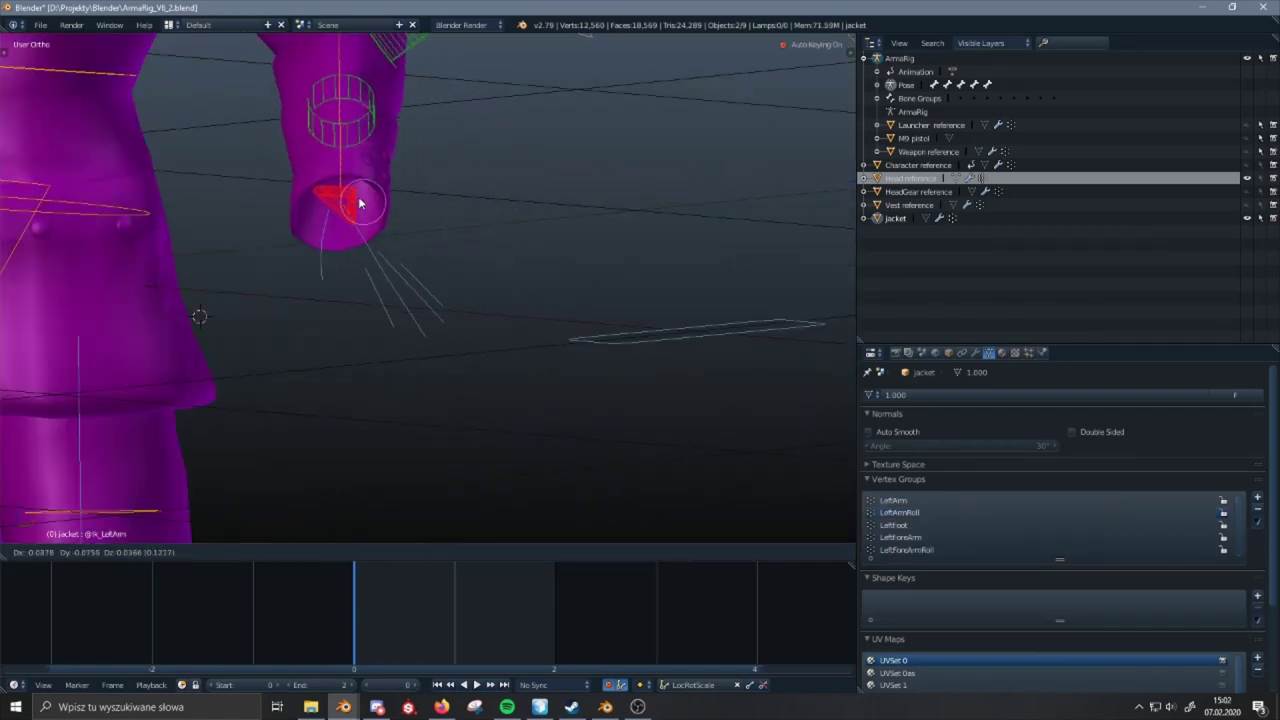
{"action": "left_click", "coordinate": [422, 209]}
{"action": "middle_click_drag", "start_coordinate": [422, 209], "coordinate": [503, 263]}
{"action": "key", "text": "r"}
{"action": "left_click", "coordinate": [499, 336]}
- Test-rotate the LeftForeArm bone to check the forearm sleeve's deformation
{"action": "right_click", "coordinate": [503, 263]}
{"action": "key", "text": "r"}
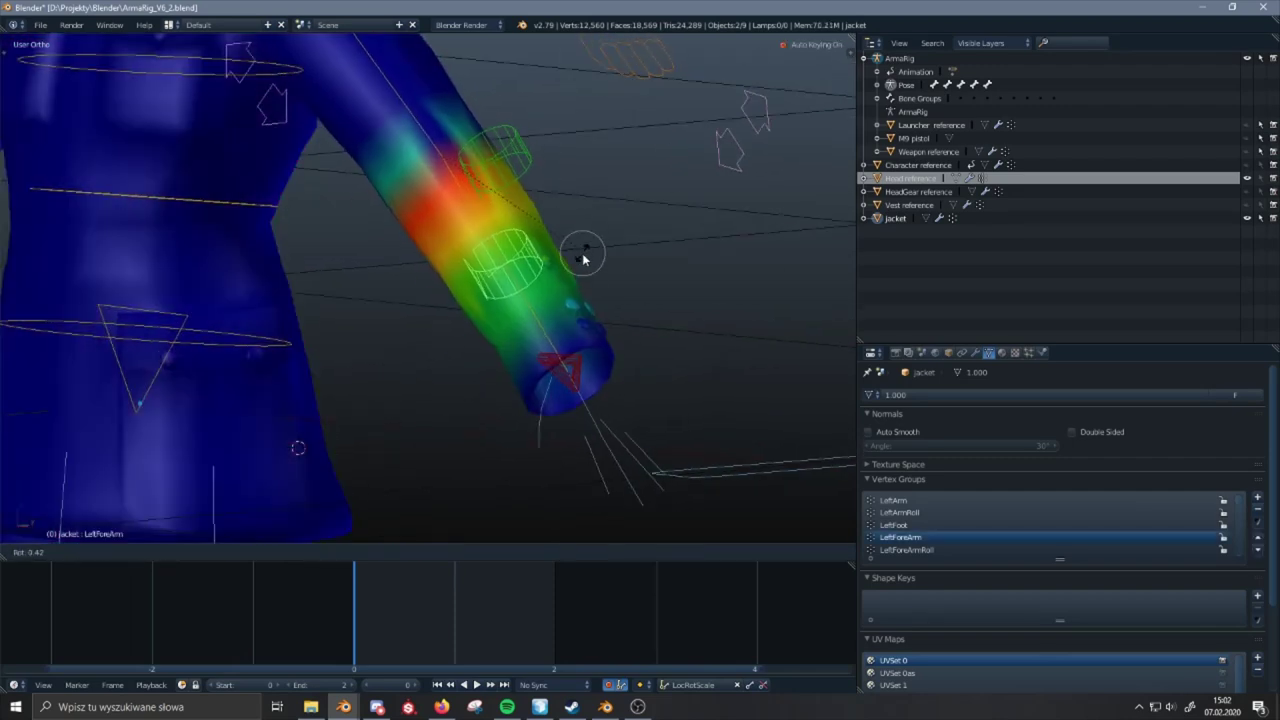
{"action": "right_click", "coordinate": [697, 257]}
{"action": "scroll", "coordinate": [697, 257], "scroll_direction": "down", "scroll_amount": 4}
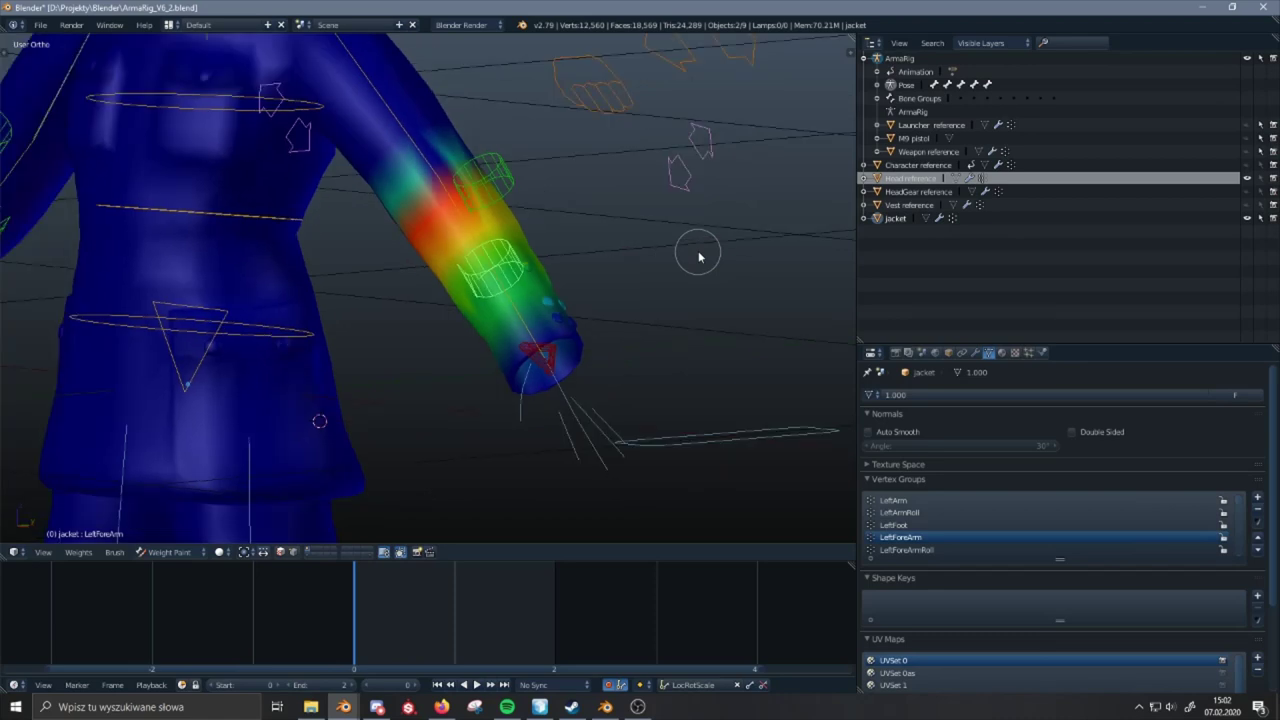
- Test-move the left arm's IK control bone repeatedly with the whole jacket in view to check elbow and shoulder deformation
{"action": "right_click", "coordinate": [491, 326]}
{"action": "middle_click_drag", "start_coordinate": [491, 326], "coordinate": [531, 345], "text": "shift"}
{"action": "key", "text": "g"}
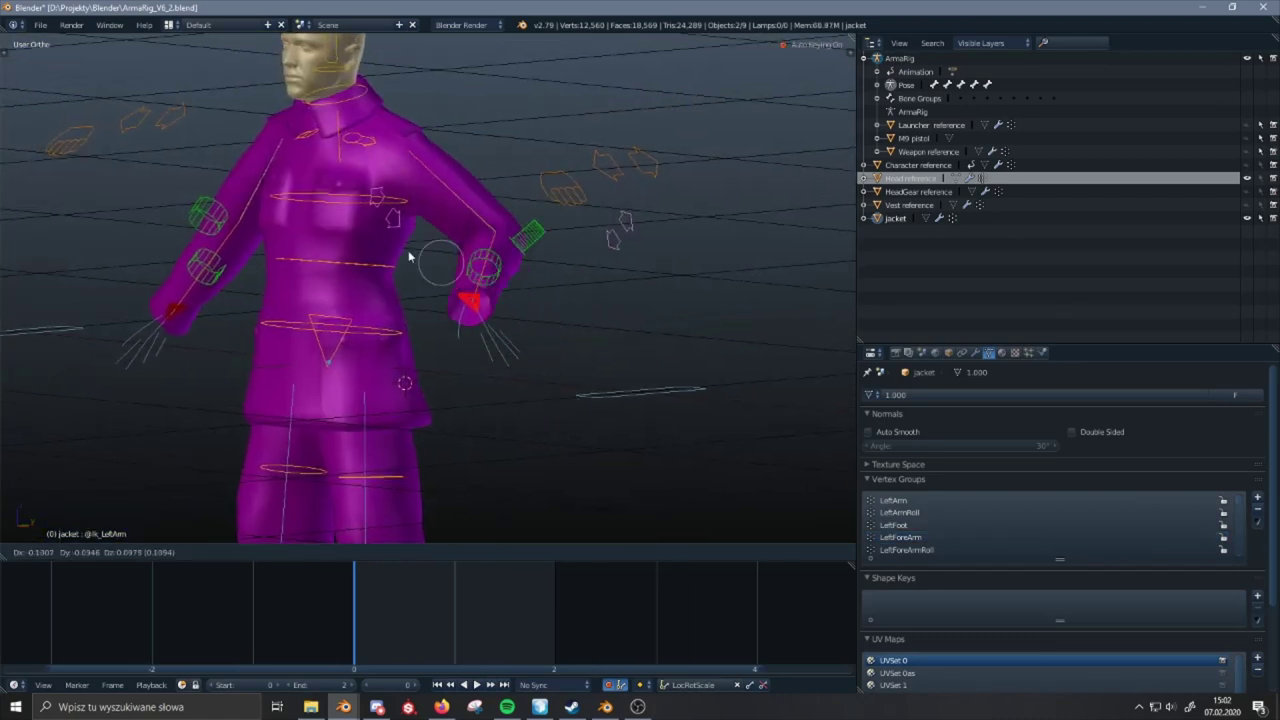
{"action": "right_click", "coordinate": [462, 263]}
{"action": "middle_click_drag", "start_coordinate": [462, 263], "coordinate": [618, 276], "text": "shift"}
{"action": "key", "text": "g"}
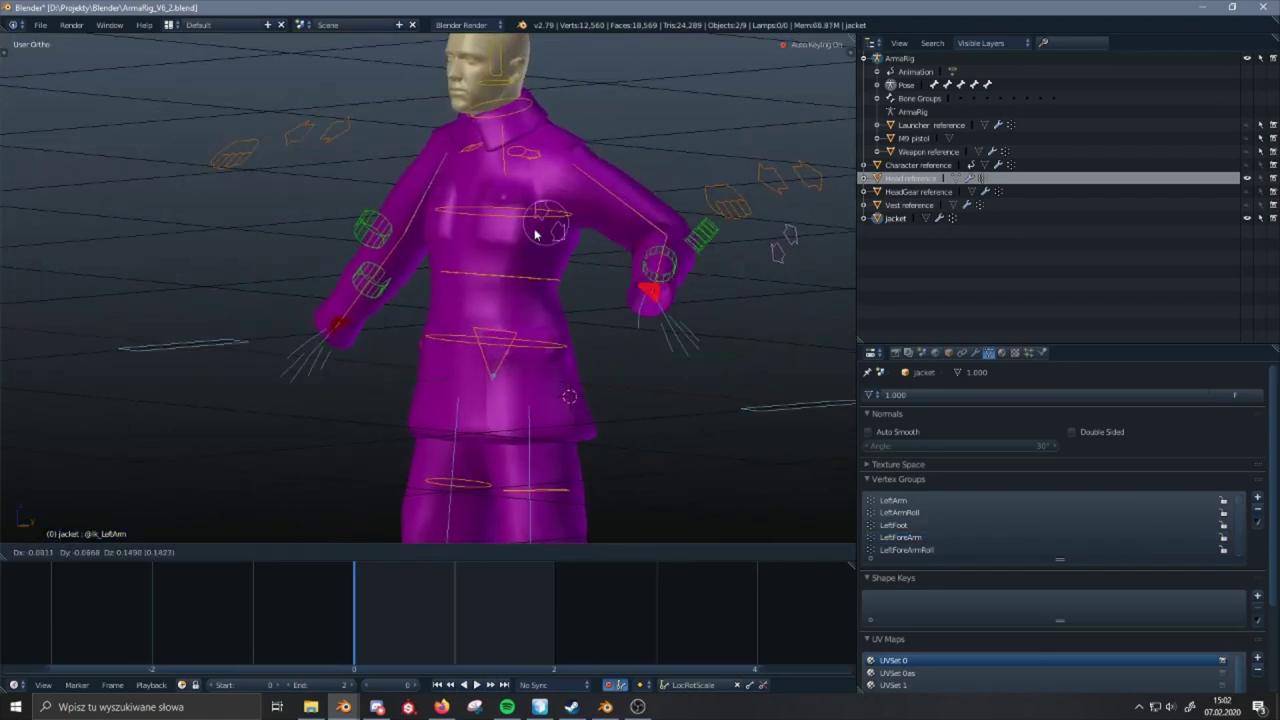
{"action": "right_click", "coordinate": [600, 264]}
{"action": "key", "text": "g"}
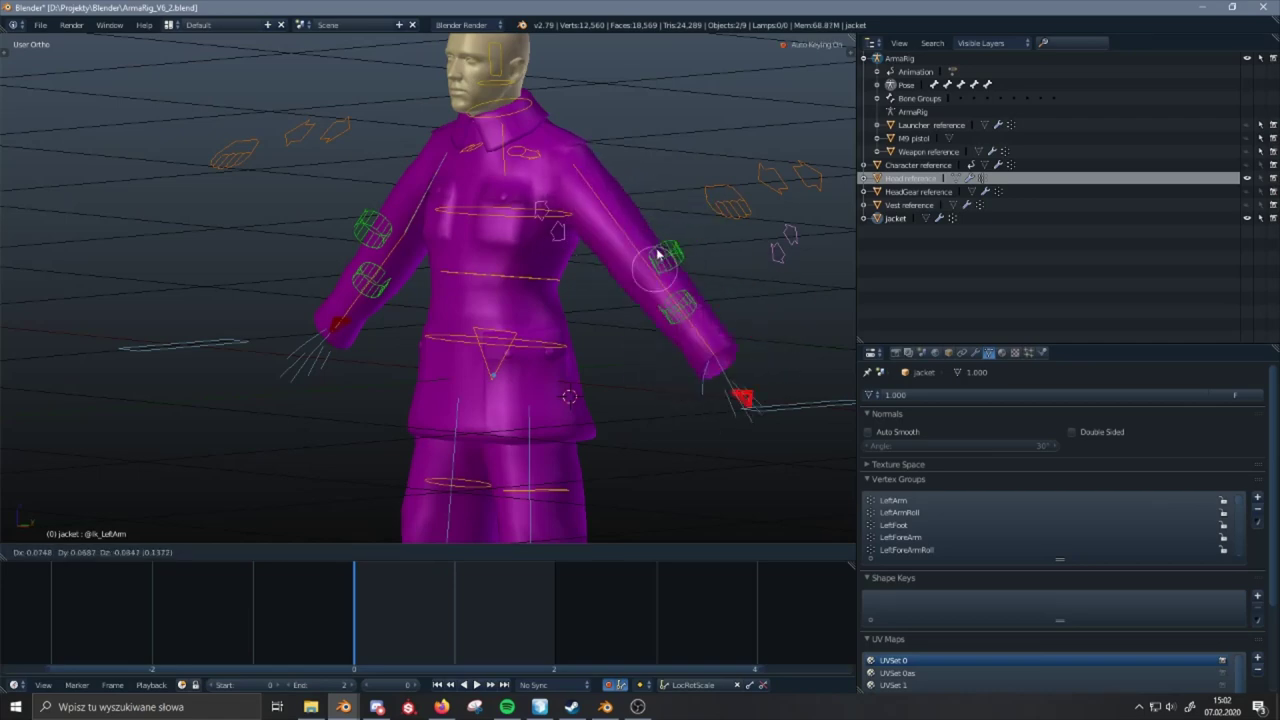
{"action": "right_click", "coordinate": [580, 208]}
{"action": "middle_click_drag", "start_coordinate": [577, 203], "coordinate": [630, 242], "text": "shift"}
{"action": "key", "text": "g"}
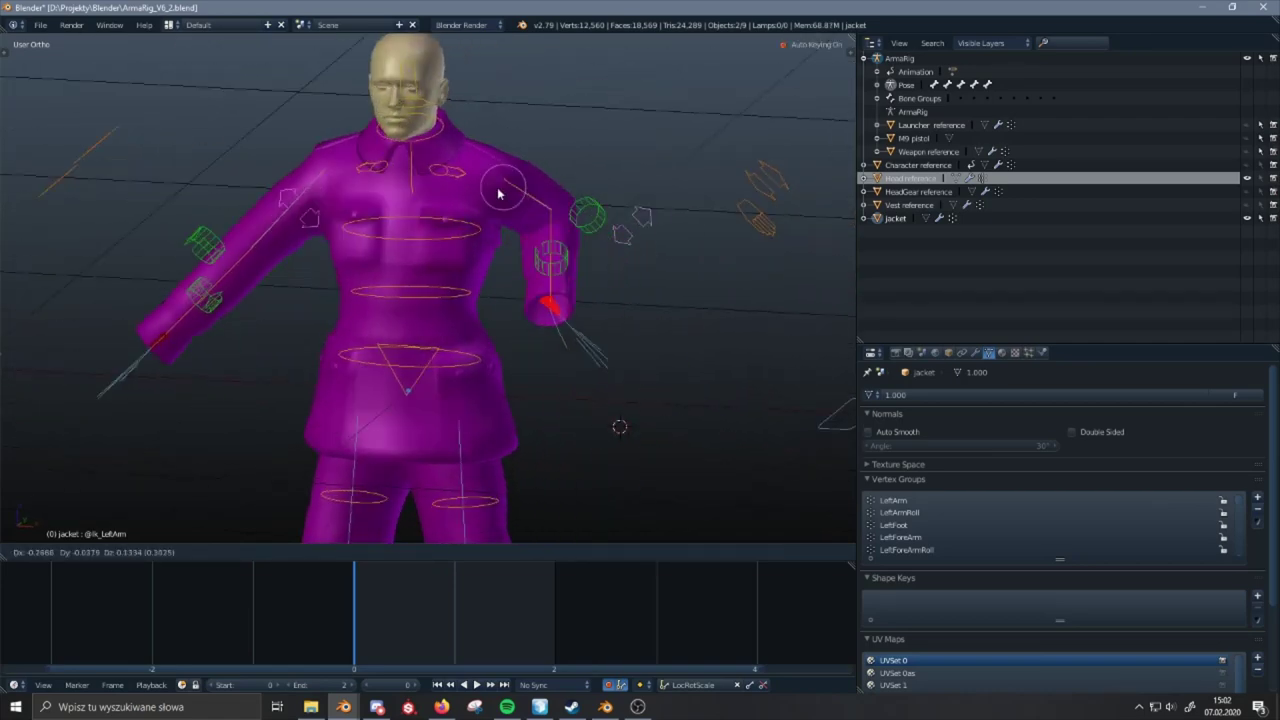
{"action": "right_click", "coordinate": [489, 189]}
- Test-rotate the LeftShoulder bone around the global Z axis to check the jacket's shoulder deformation
{"action": "right_click", "coordinate": [462, 176]}
{"action": "key", "text": "r"}
{"action": "key", "text": "z"}
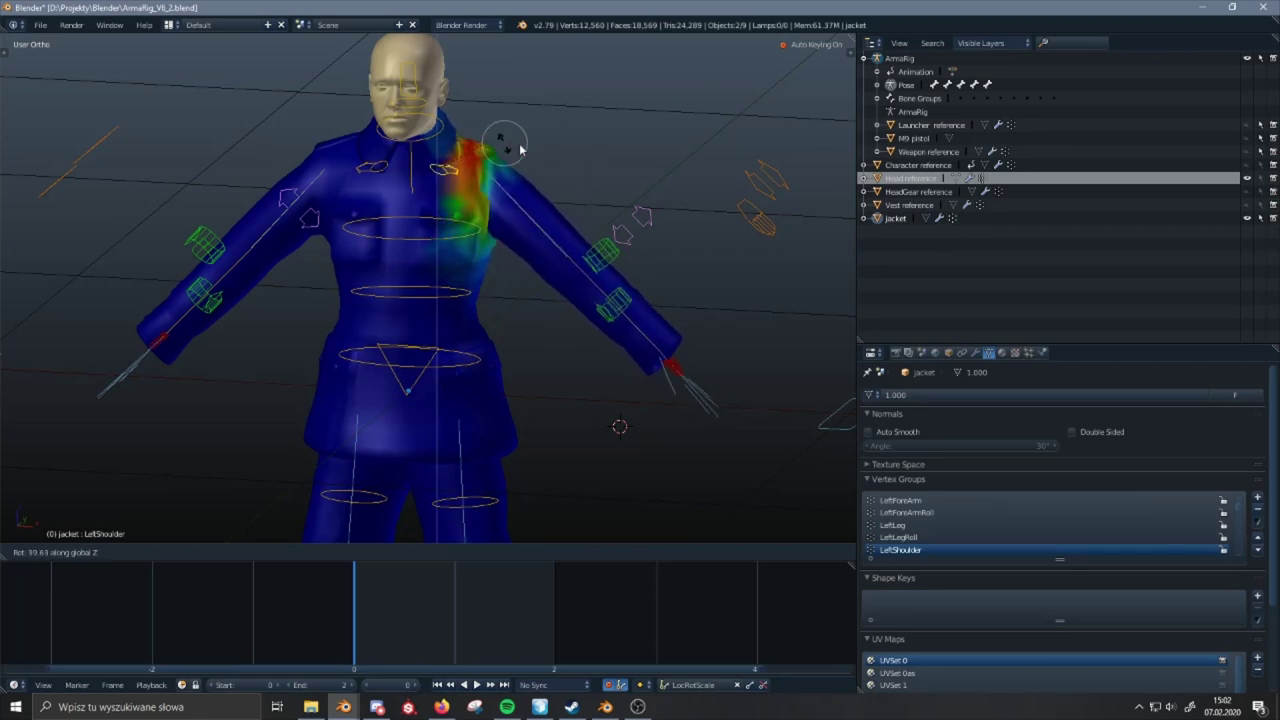
{"action": "key", "text": "Escape"}
- Switch the jacket from Weight Paint to Object Mode and select the LeftShoulder bone of the ArmaRig armature
{"action": "left_click", "coordinate": [185, 556]}
{"action": "left_click", "coordinate": [173, 478]}
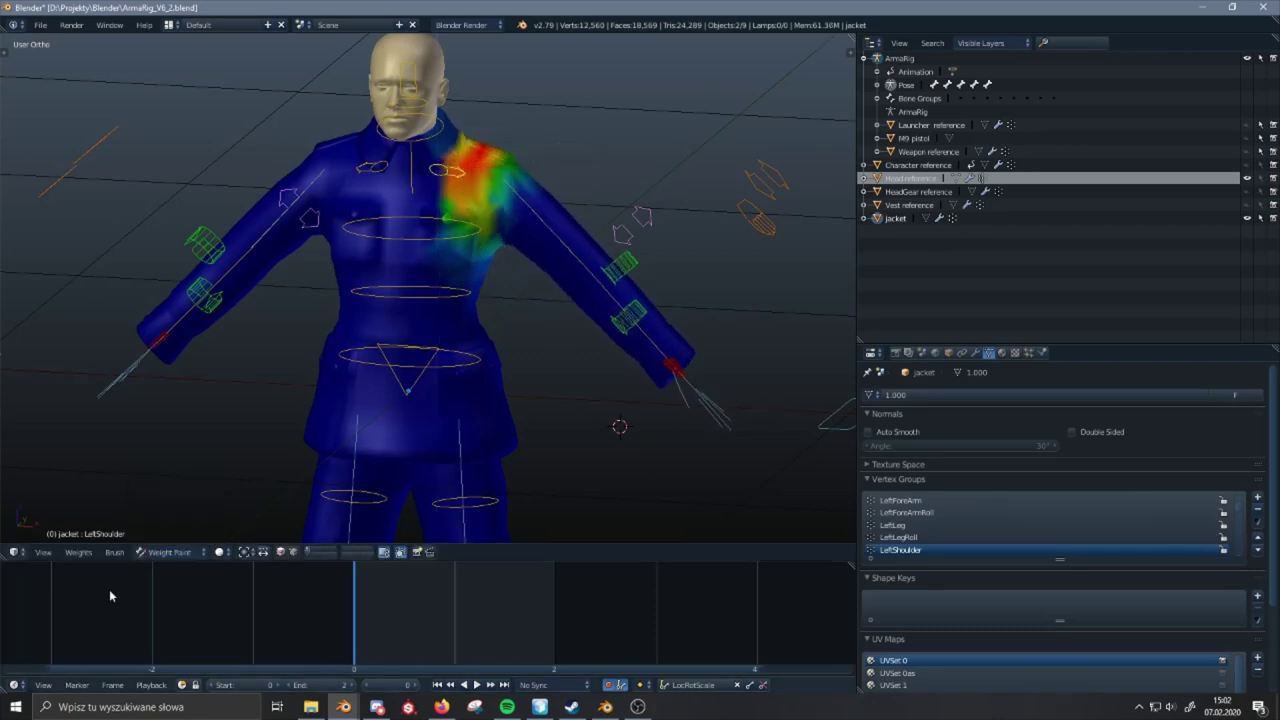
{"action": "left_click", "coordinate": [170, 553]}
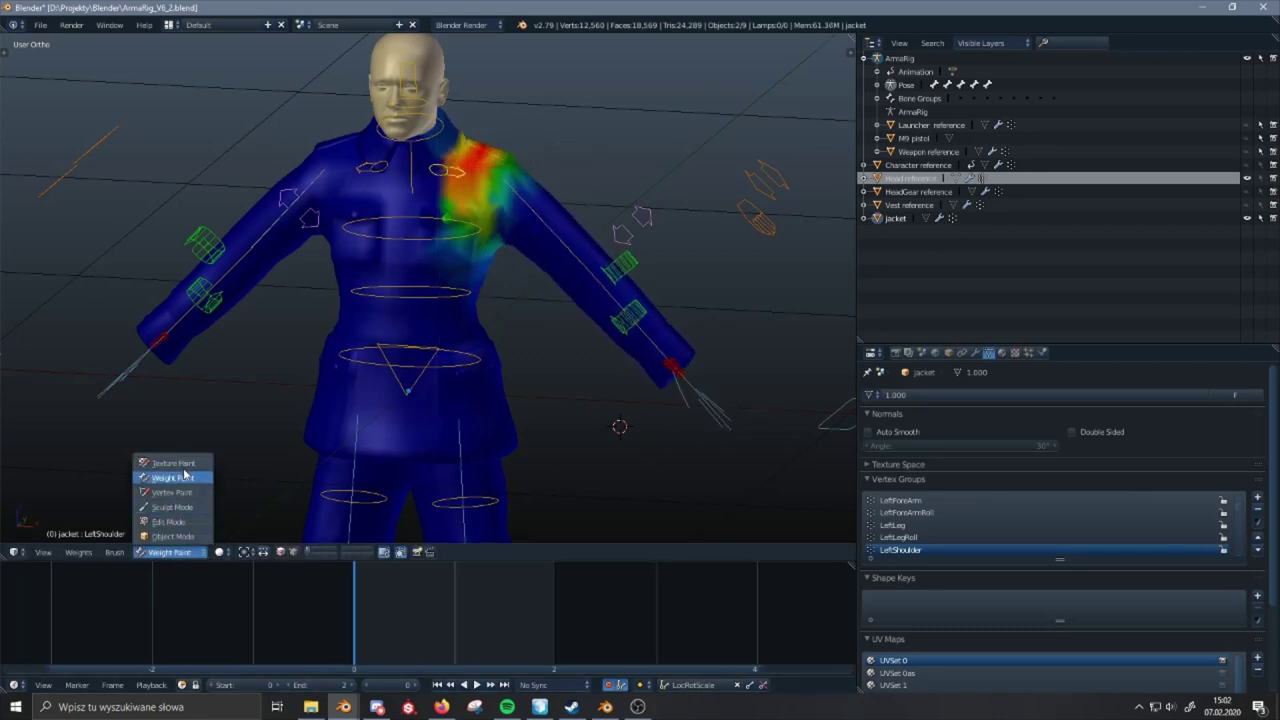
{"action": "left_click", "coordinate": [173, 537]}
{"action": "right_click", "coordinate": [462, 180]}
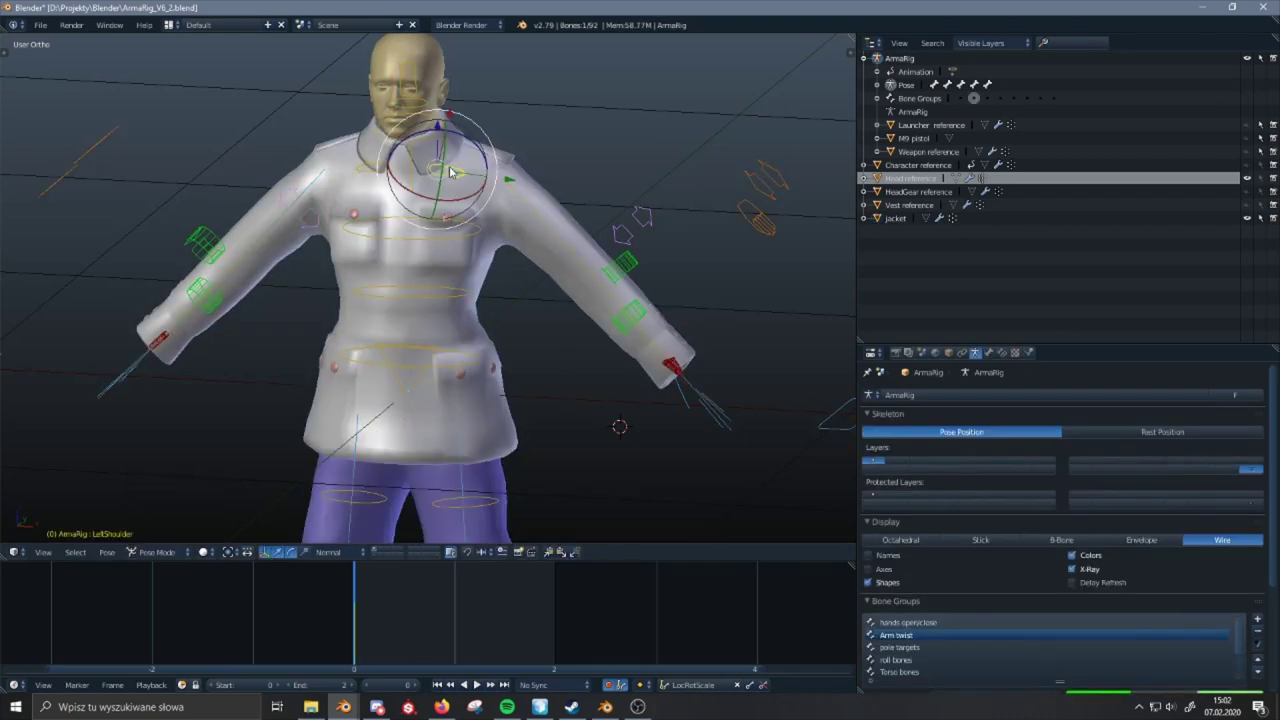
- Test-rotate the LeftShoulder bone, including around the global Z axis, to check the jacket's shoulder and collar deformation
{"action": "key", "text": "r"}
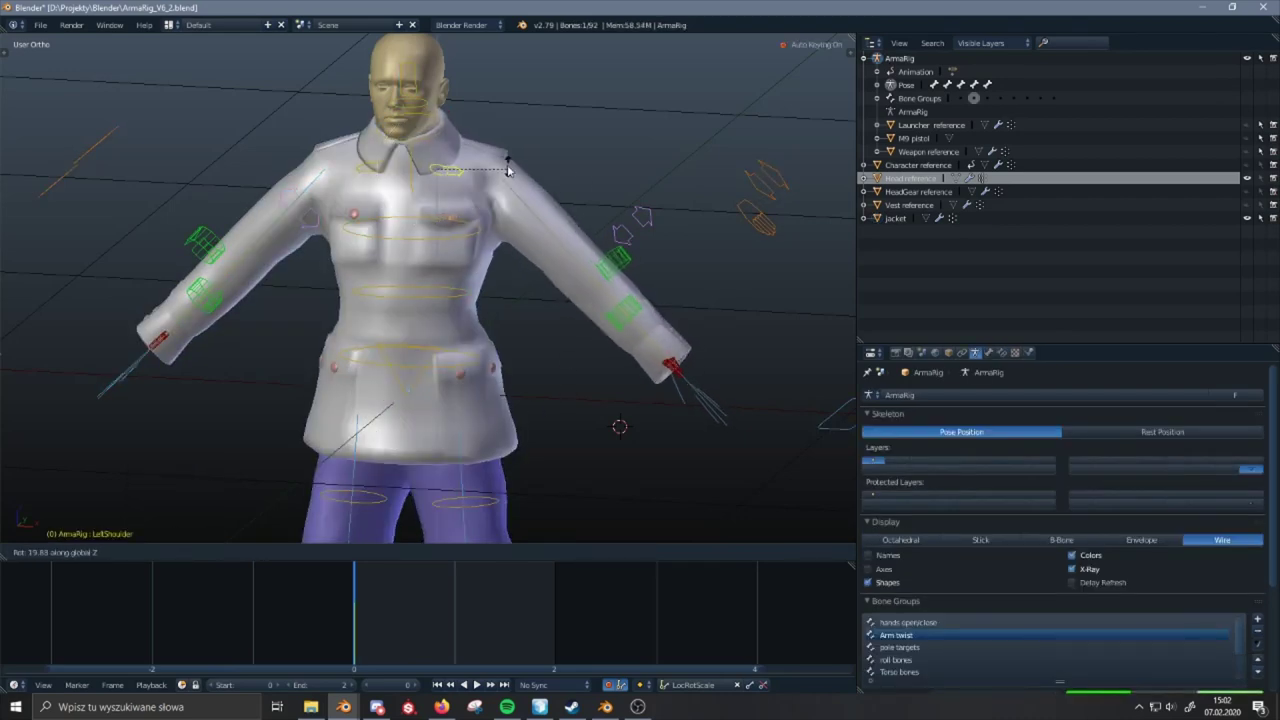
{"action": "right_click", "coordinate": [518, 179]}
{"action": "middle_click_drag", "start_coordinate": [518, 179], "coordinate": [583, 200], "text": "shift"}
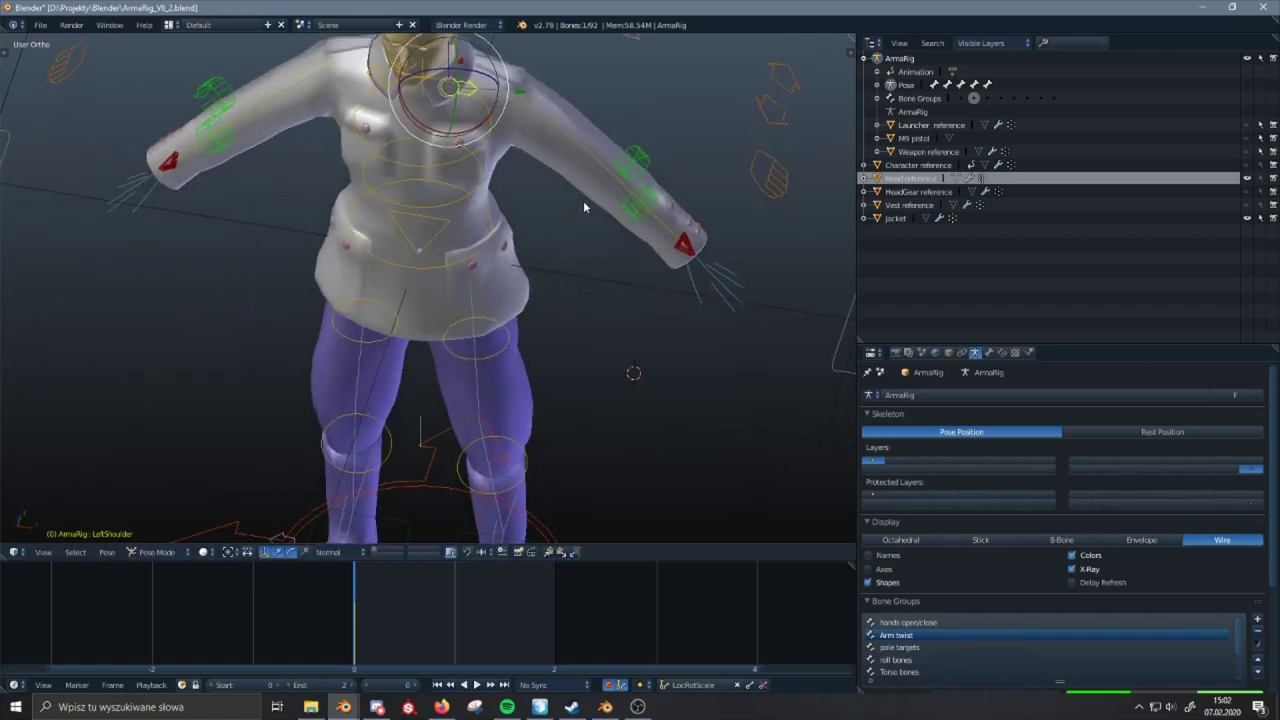
{"action": "key", "text": "r"}
{"action": "key", "text": "z"}
{"action": "right_click", "coordinate": [573, 135]}
- Rotate the LeftShoulder bone strongly around the global Z axis, inspect the shoulder creasing up close, and undo the rotation
{"action": "middle_click_drag", "start_coordinate": [567, 129], "coordinate": [567, 199], "text": "shift"}
{"action": "key", "text": "r"}
{"action": "key", "text": "z"}
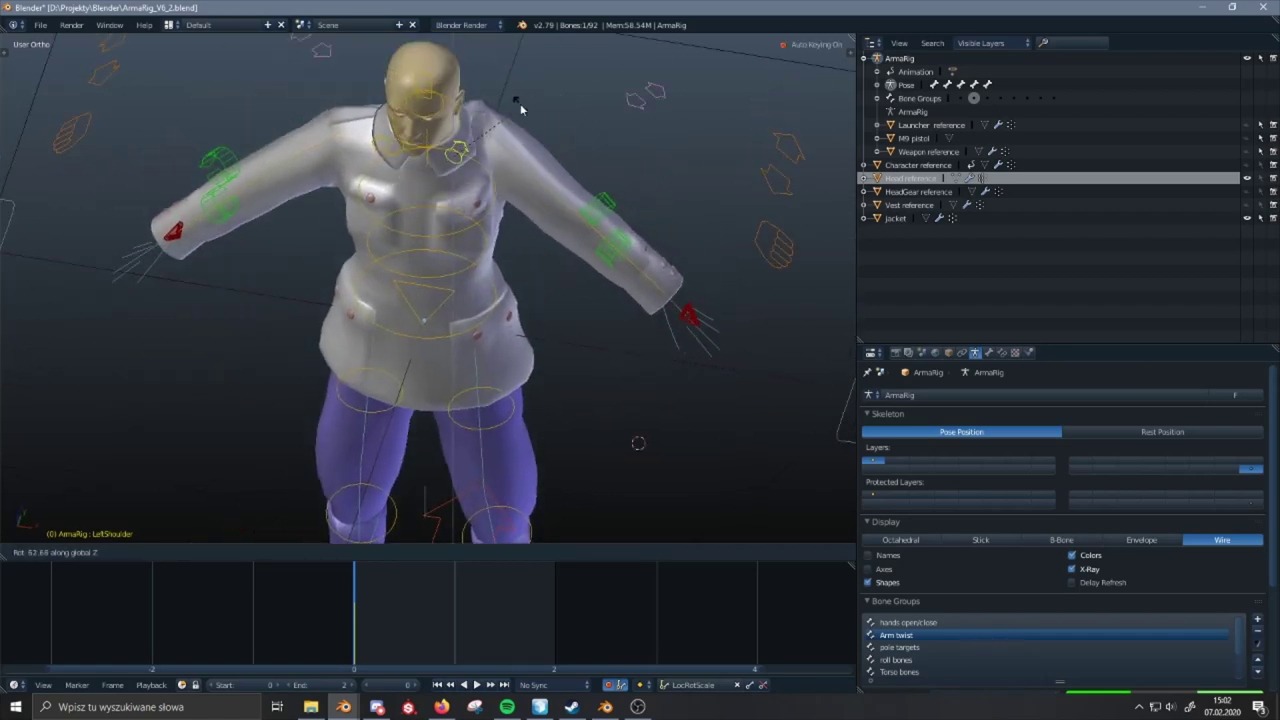
{"action": "left_click", "coordinate": [520, 103]}
{"action": "middle_click_drag", "start_coordinate": [520, 103], "coordinate": [469, 181]}
{"action": "scroll", "coordinate": [632, 162], "scroll_direction": "up", "scroll_amount": 2}
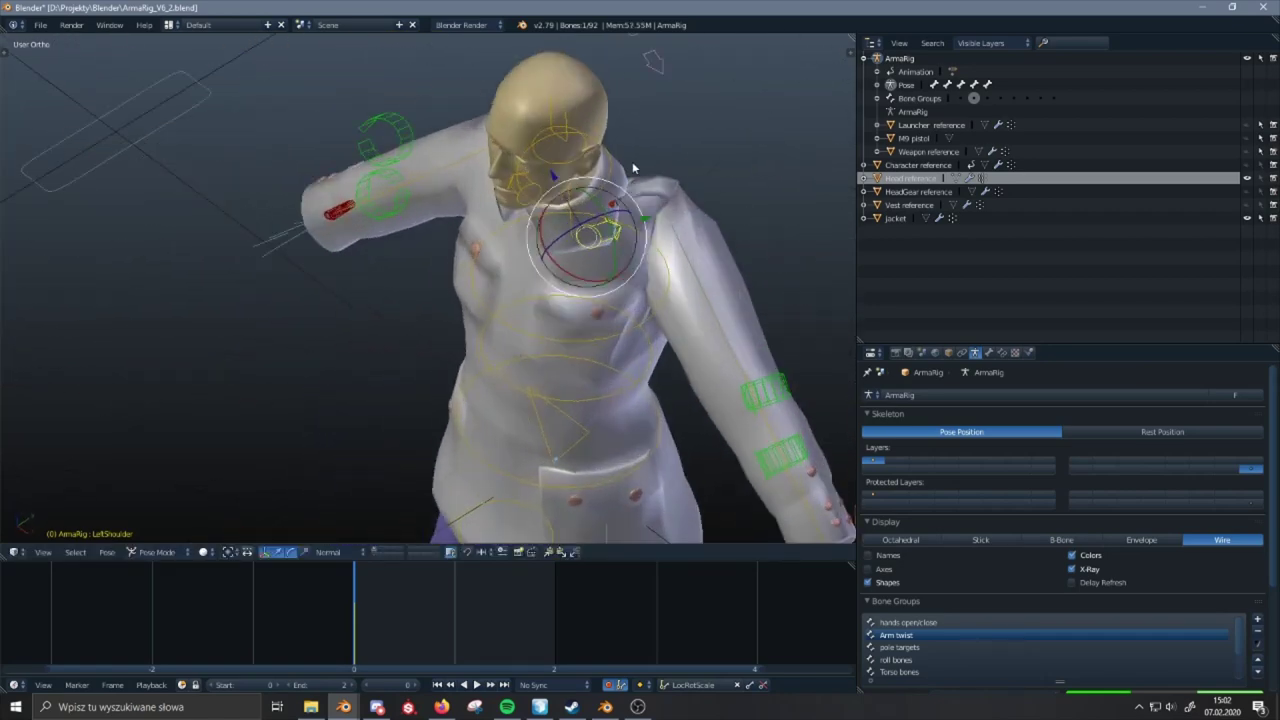
{"action": "middle_click_drag", "start_coordinate": [665, 249], "coordinate": [587, 233], "text": "shift"}
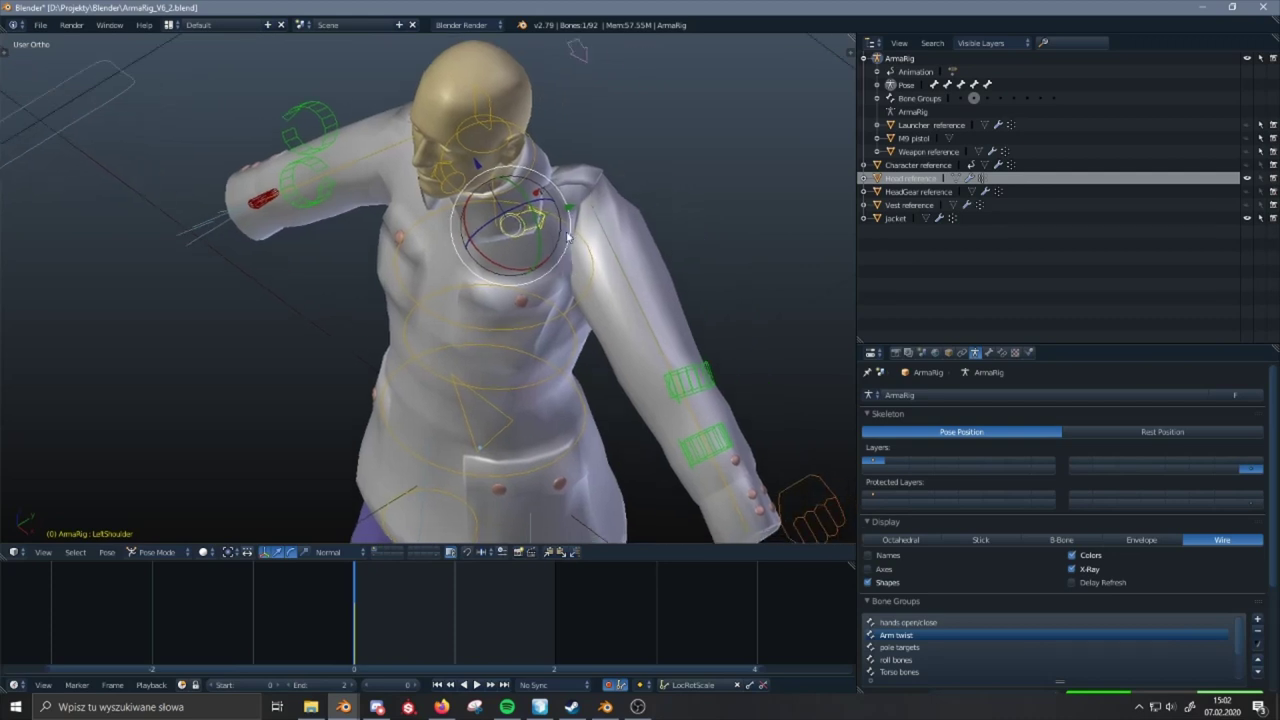
{"action": "key", "text": "ctrl+z"}
- Test-move the left arm's IK control bone forward and upward to check how the sleeve bends at the elbow
{"action": "middle_click_drag", "start_coordinate": [607, 365], "coordinate": [522, 247], "text": "shift"}
{"action": "right_click", "coordinate": [680, 462]}
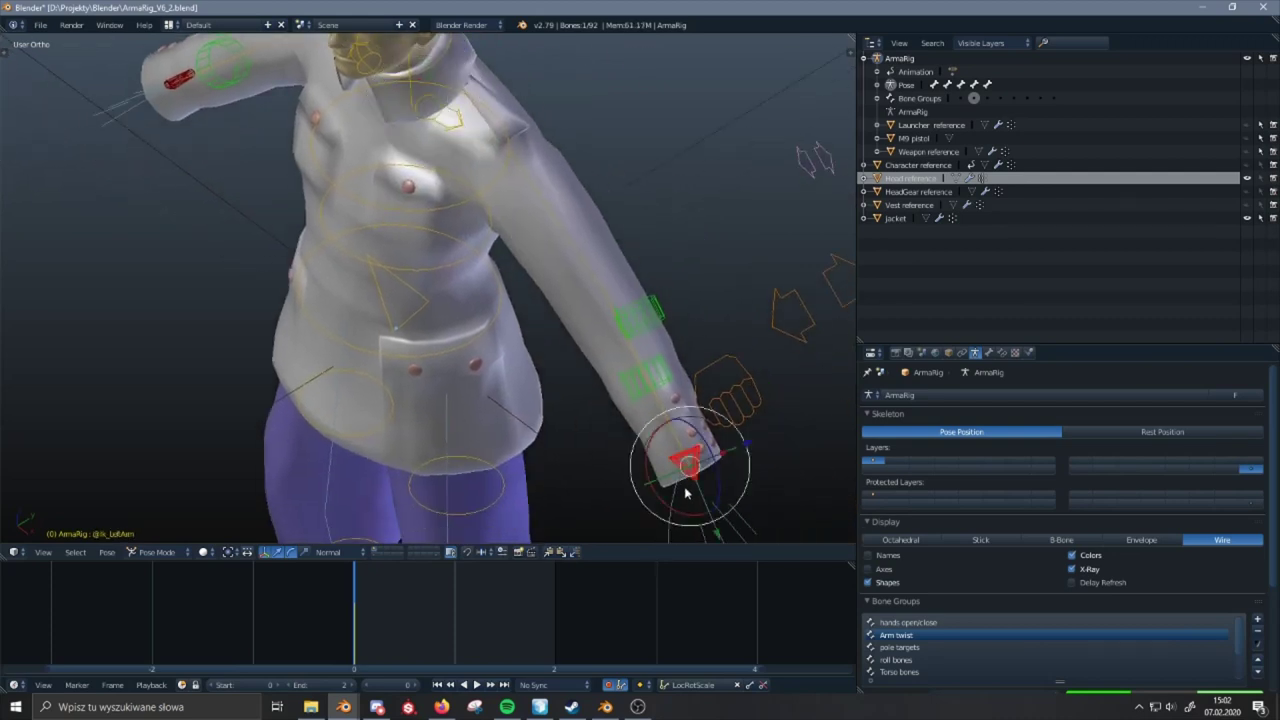
{"action": "key", "text": "g"}
{"action": "left_click", "coordinate": [425, 422]}
{"action": "middle_click_drag", "start_coordinate": [425, 422], "coordinate": [455, 326]}
{"action": "middle_click_drag", "start_coordinate": [583, 406], "coordinate": [515, 354]}
{"action": "key", "text": "g"}
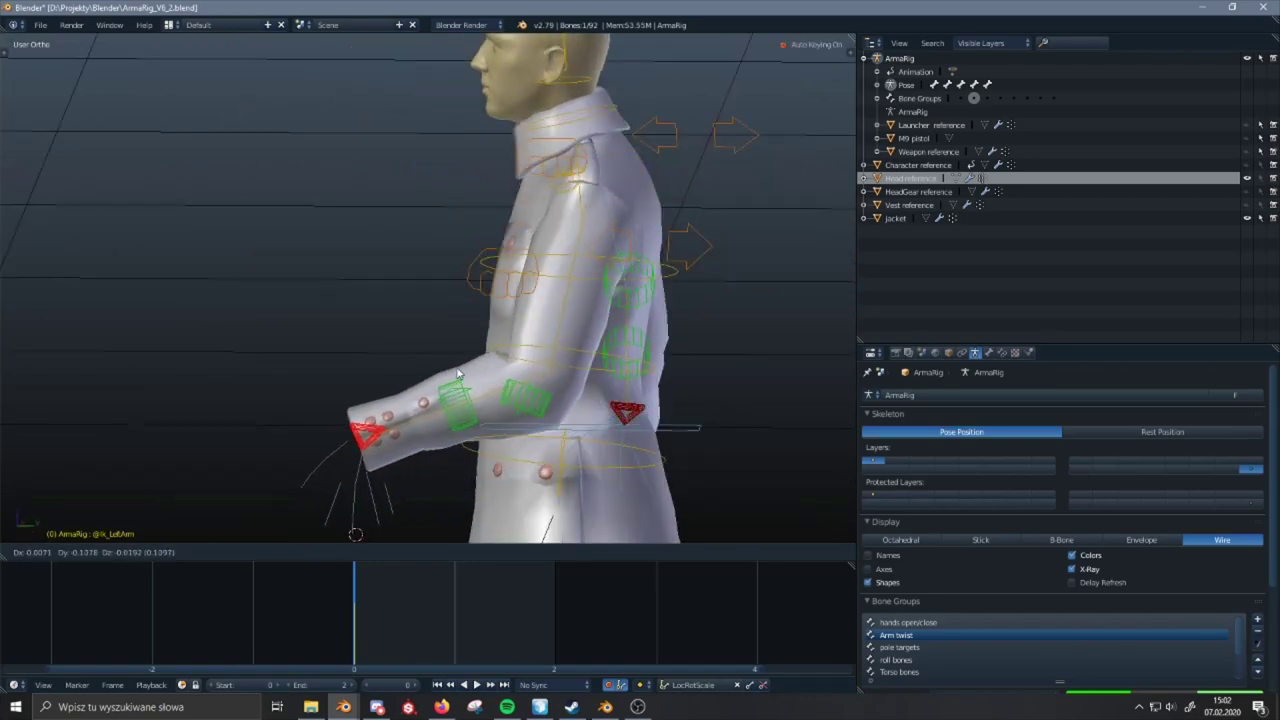
{"action": "left_click", "coordinate": [523, 360]}
{"action": "key", "text": "g"}
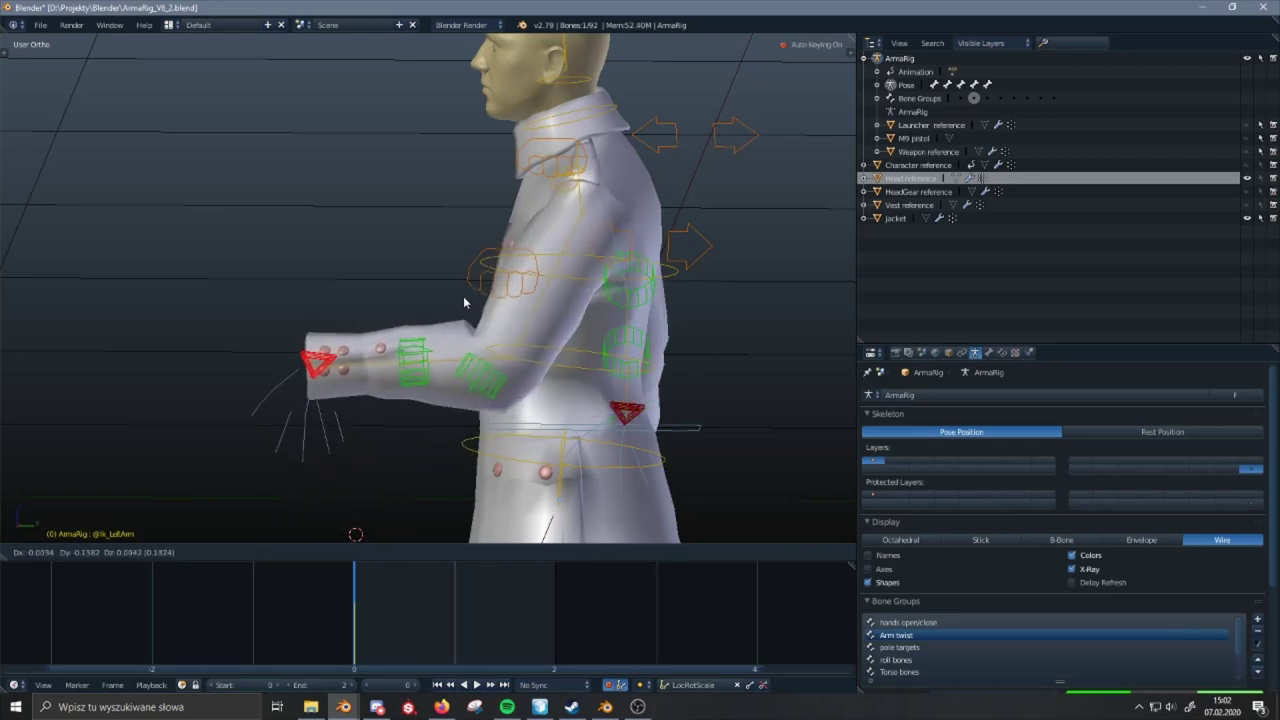
{"action": "left_click", "coordinate": [466, 294]}
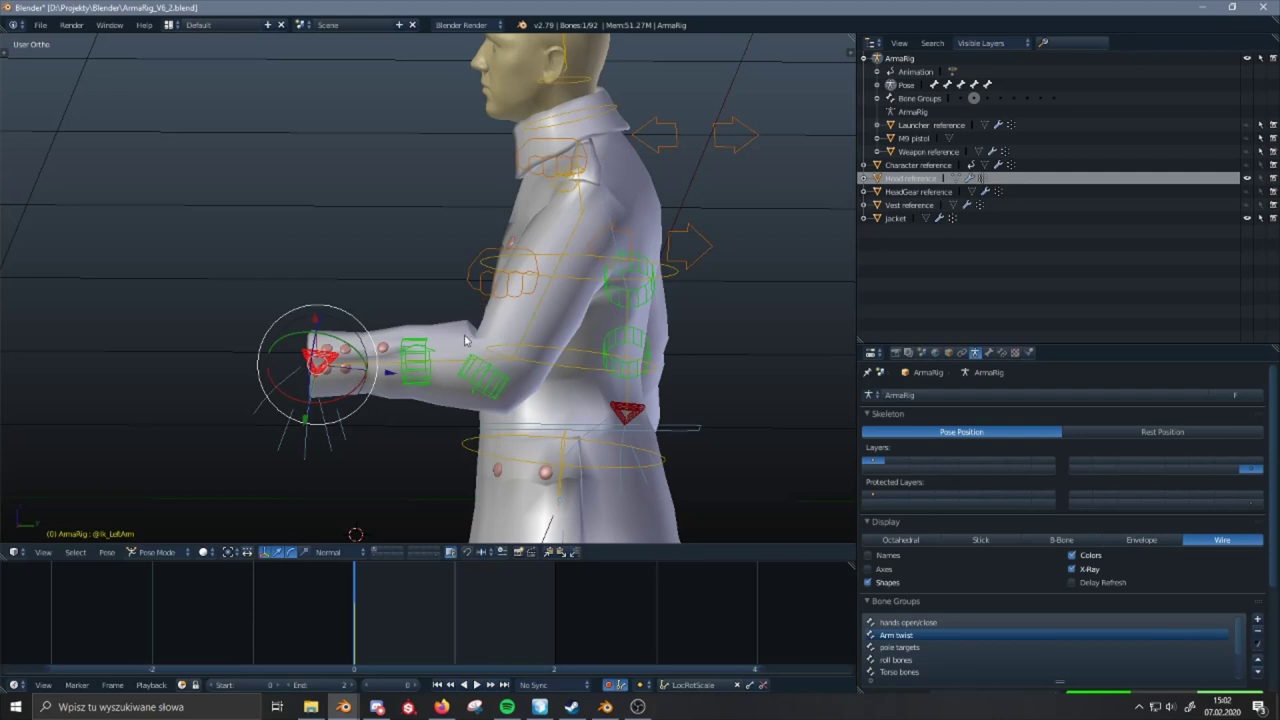
- Test-rotate the LeftShoulder bone around the Z and Y axes to check the chest pocket and shoulder strap
{"action": "middle_click_drag", "start_coordinate": [516, 330], "coordinate": [540, 260]}
{"action": "key", "text": "r"}
{"action": "key", "text": "z"}
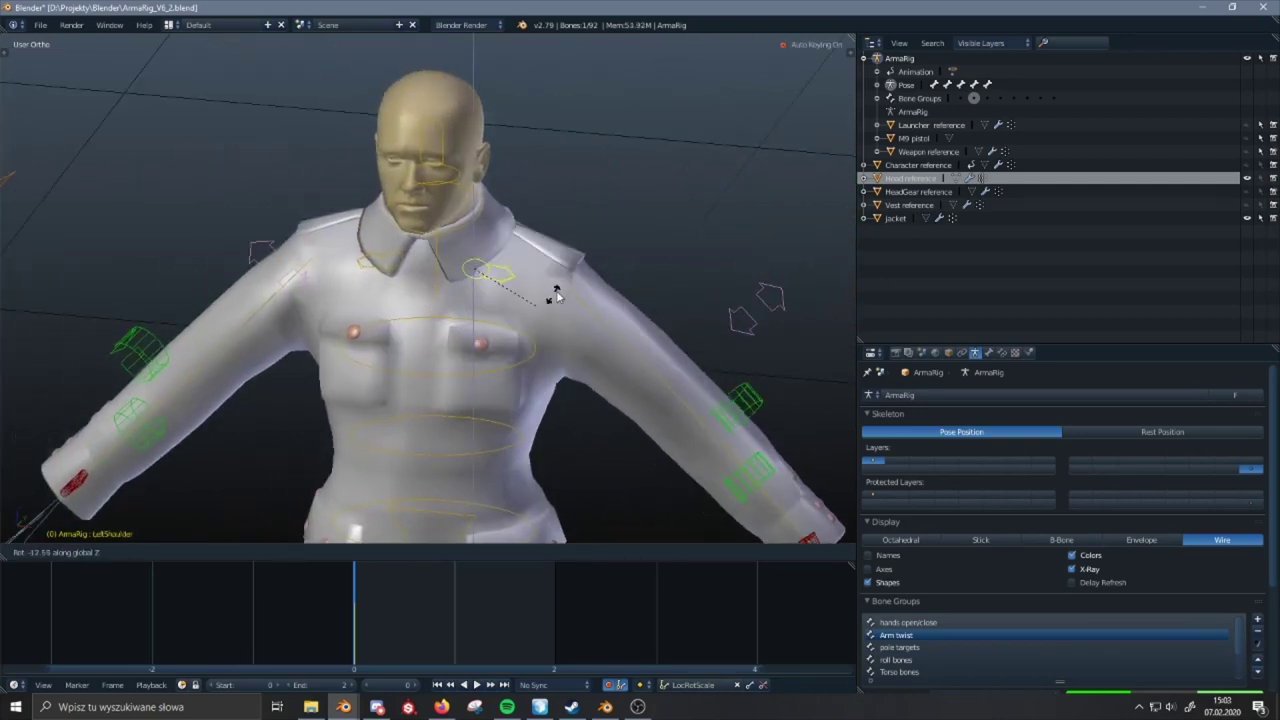
{"action": "left_click", "coordinate": [558, 256]}
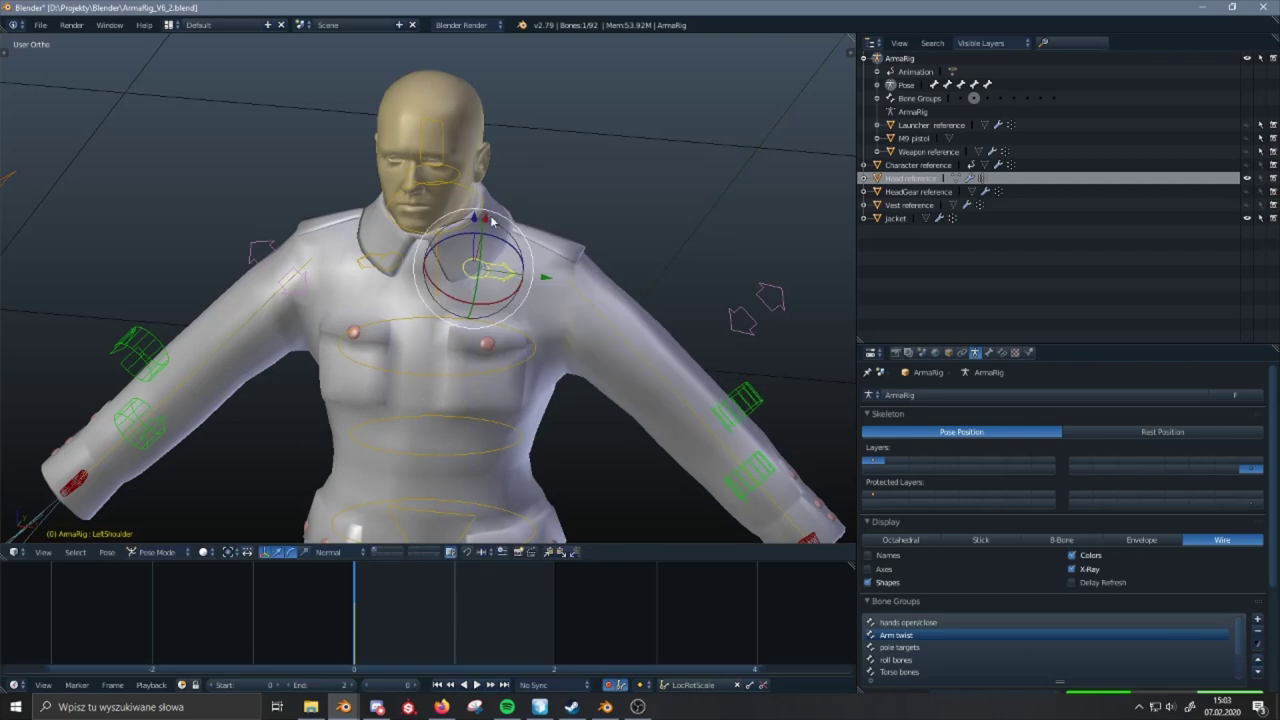
{"action": "key", "text": "r"}
{"action": "key", "text": "y"}
{"action": "right_click", "coordinate": [597, 233]}
{"action": "key", "text": "r"}
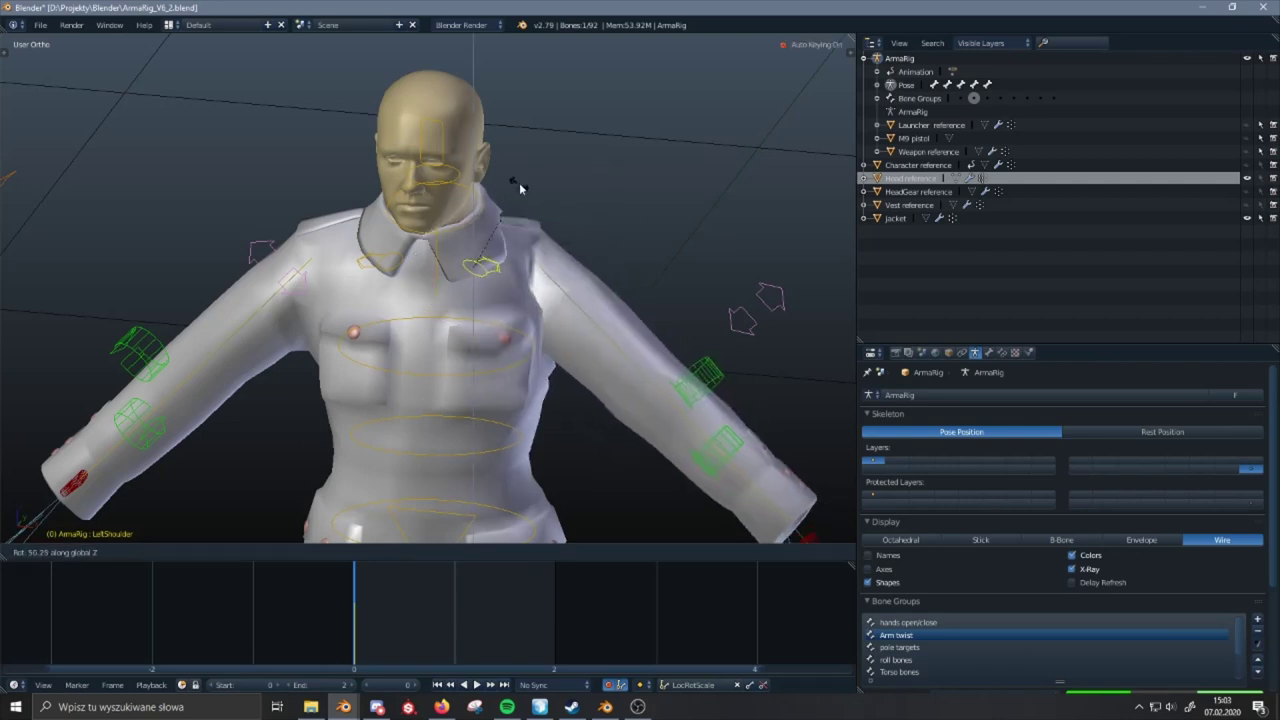
{"action": "key", "text": "Escape"}
- Test-rotate the Spine3 bone around the global Z axis repeatedly to check the jacket's collar and upper chest
{"action": "right_click", "coordinate": [512, 270]}
{"action": "key", "text": "r"}
{"action": "key", "text": "z"}
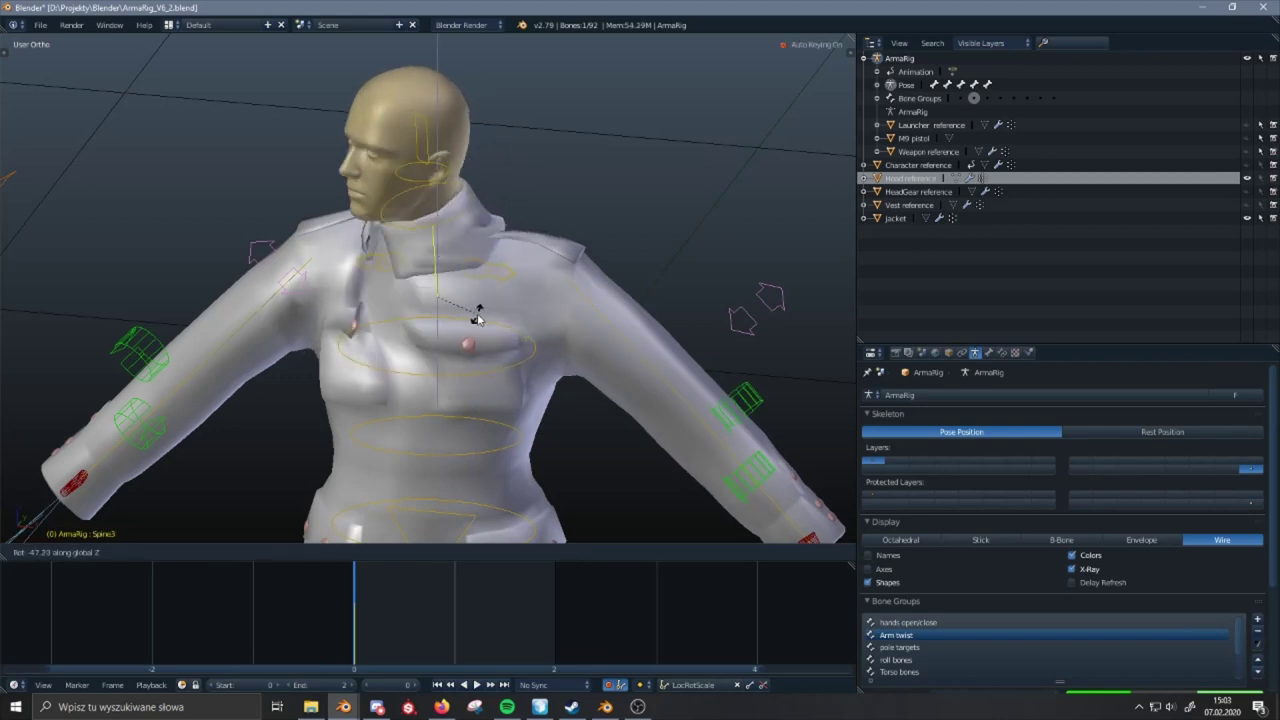
{"action": "key", "text": "Escape"}
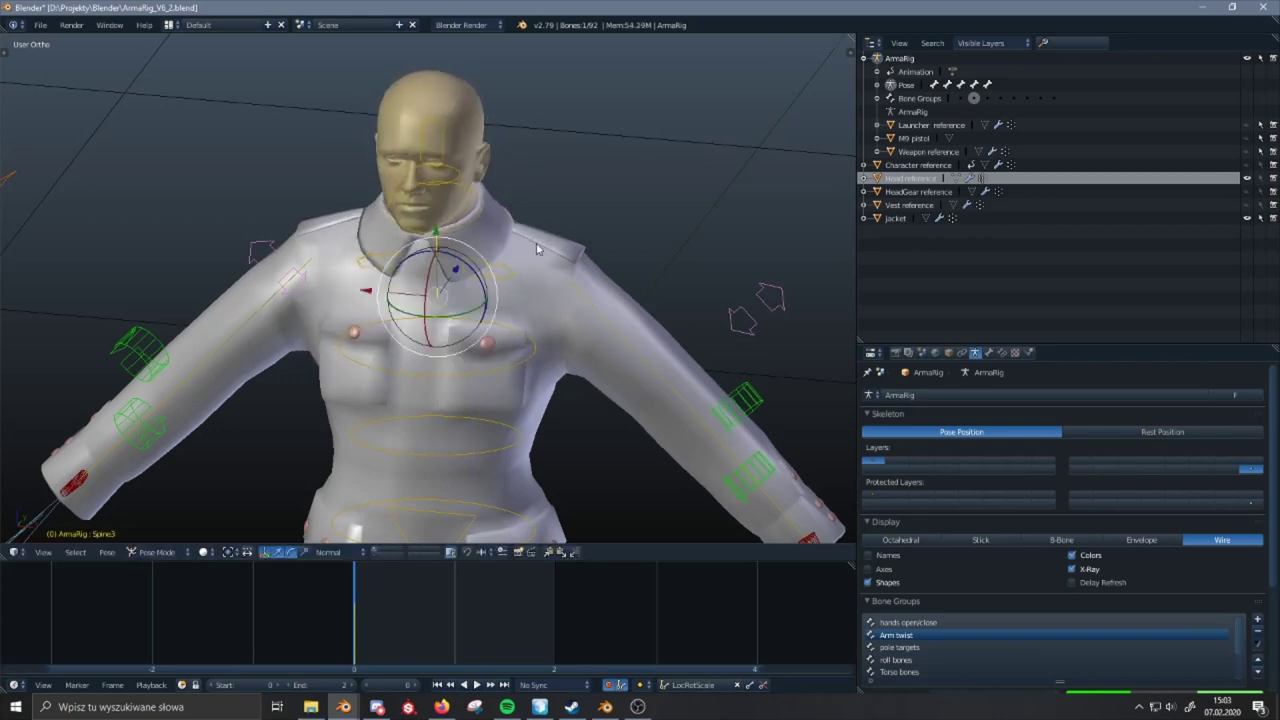
{"action": "key", "text": "r"}
{"action": "key", "text": "z"}
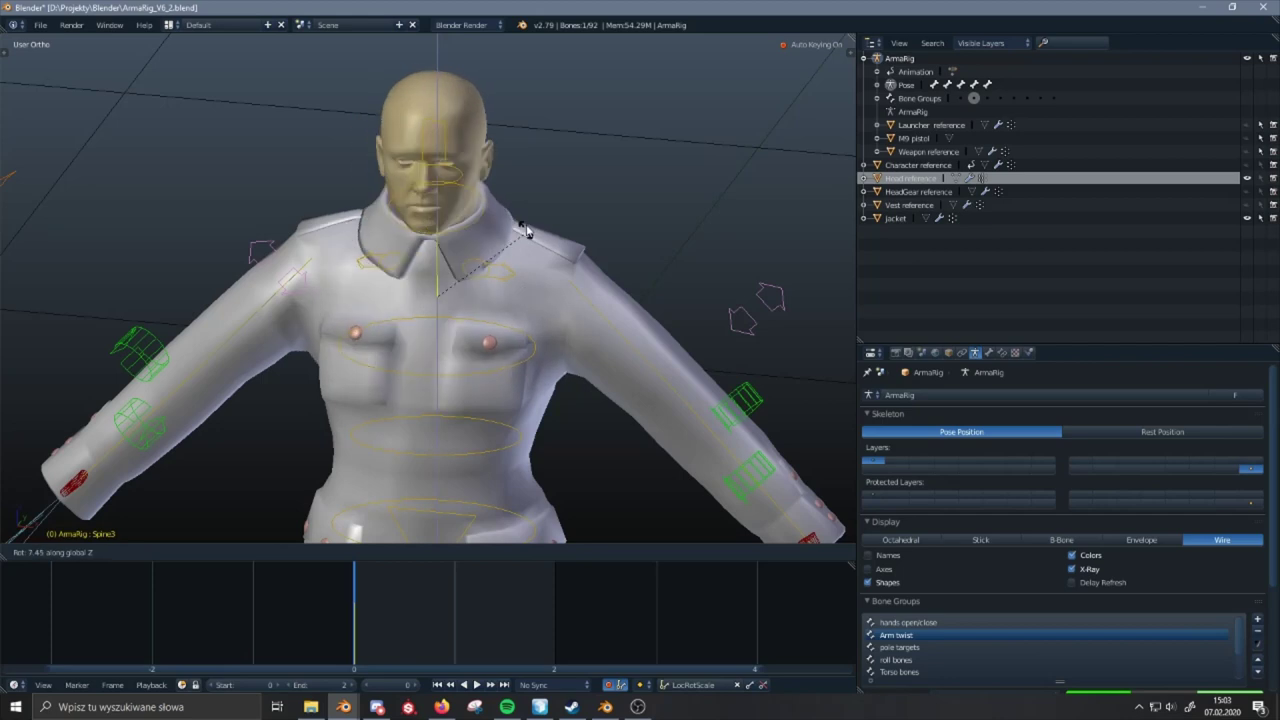
{"action": "right_click", "coordinate": [456, 263]}
{"action": "key", "text": "r"}
{"action": "key", "text": "z"}
{"action": "middle_click_drag", "start_coordinate": [456, 263], "coordinate": [505, 276], "text": "shift"}
{"action": "right_click", "coordinate": [533, 298]}
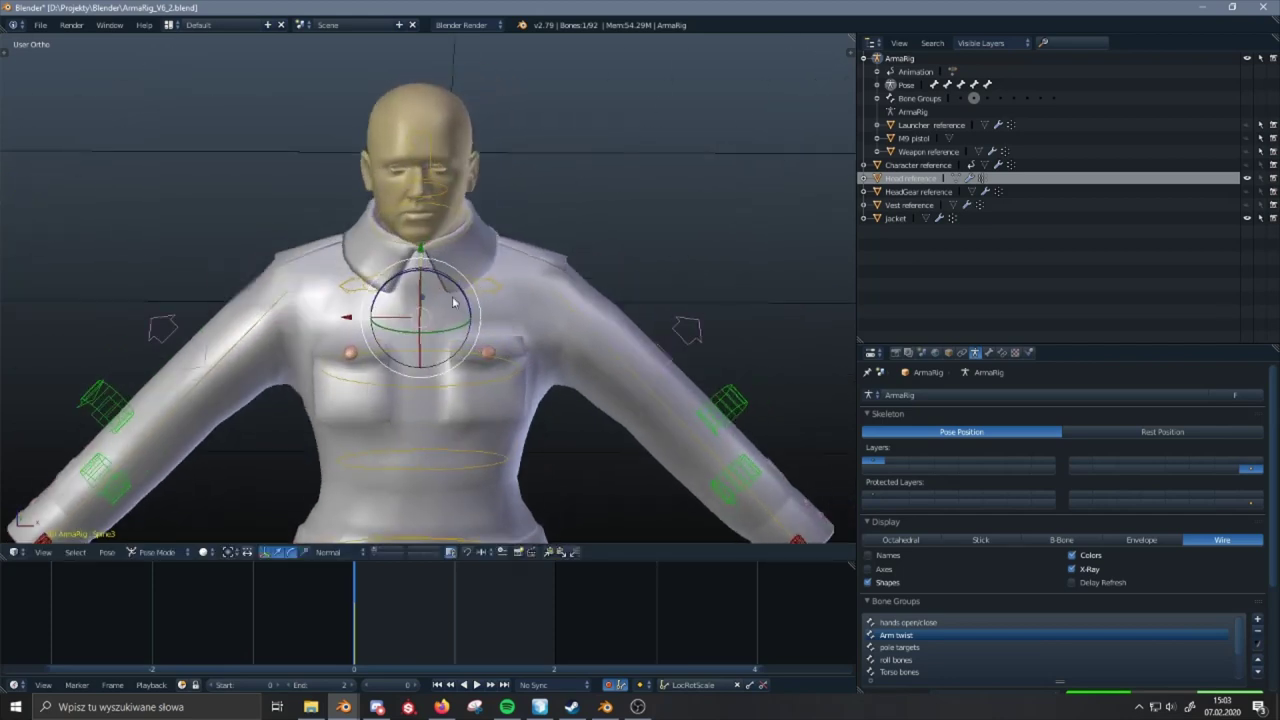
- Test-rotate the RightShoulder bone around the Y and global Z axes to check the jacket's deformation on that side
{"action": "middle_click_drag", "start_coordinate": [301, 319], "coordinate": [423, 283], "text": "shift"}
{"action": "right_click", "coordinate": [509, 257]}
{"action": "right_click", "coordinate": [520, 253]}
{"action": "key", "text": "r"}
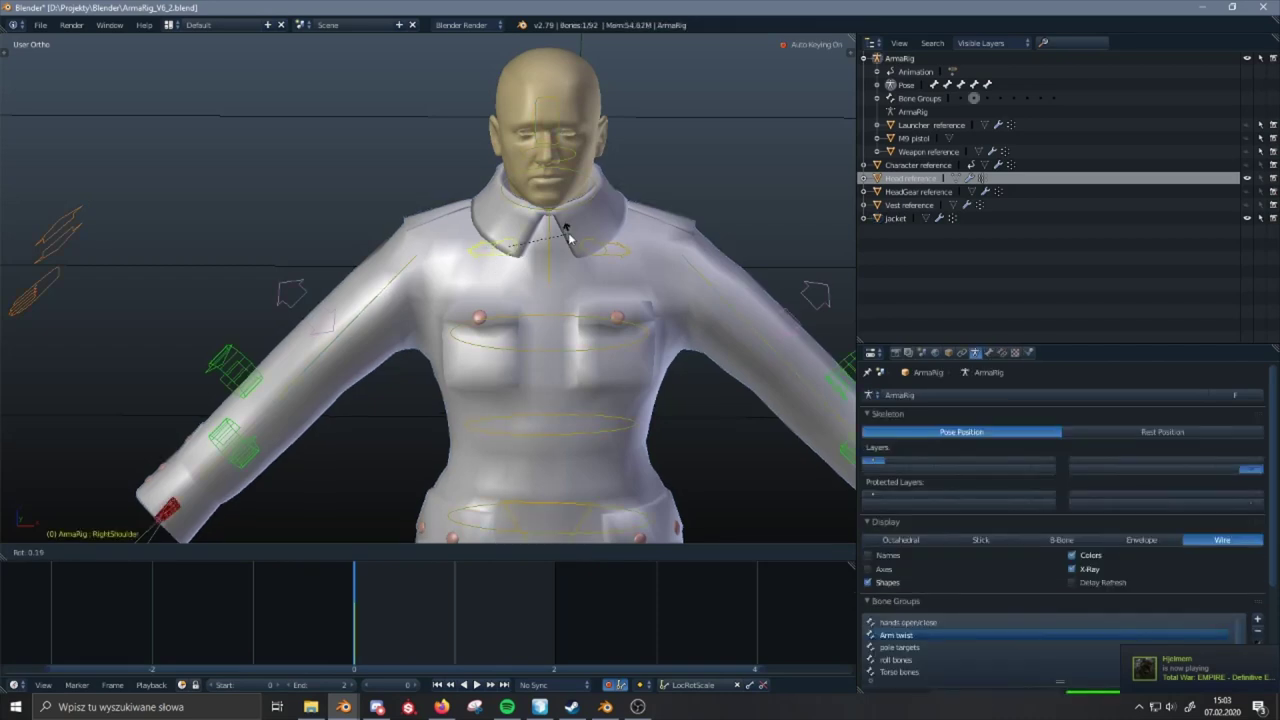
{"action": "key", "text": "y"}
{"action": "right_click", "coordinate": [554, 254]}
{"action": "key", "text": "r"}
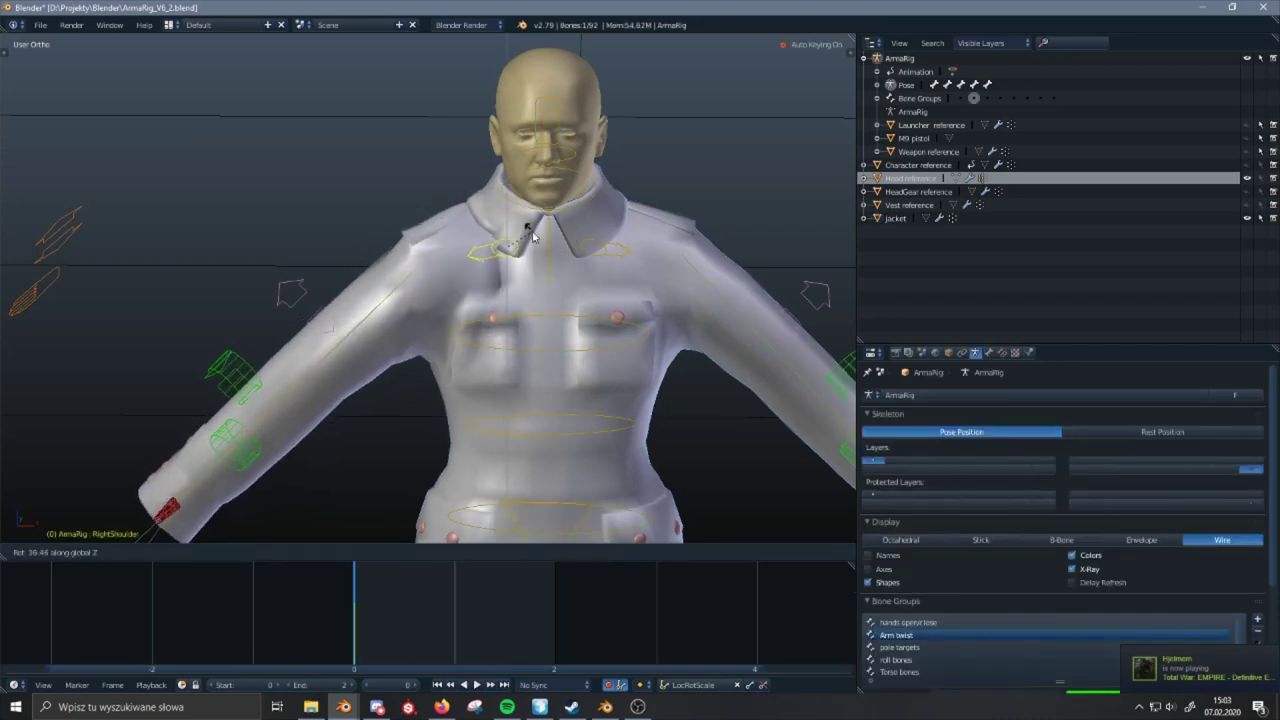
{"action": "left_click", "coordinate": [487, 236]}
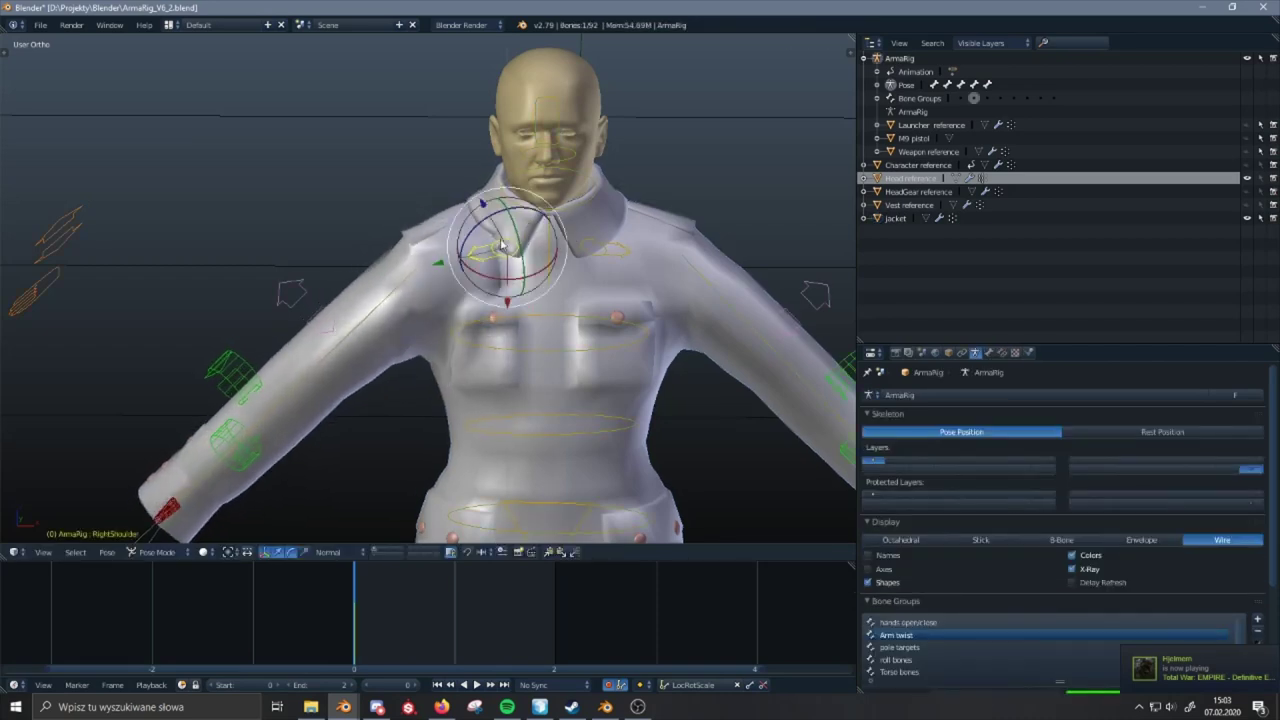
- Inspect the rotated right shoulder up close, rotate it further around the global Z axis, and undo the rotations
{"action": "middle_click_drag", "start_coordinate": [481, 236], "coordinate": [507, 272]}
{"action": "scroll", "coordinate": [504, 247], "scroll_direction": "up", "scroll_amount": 1}
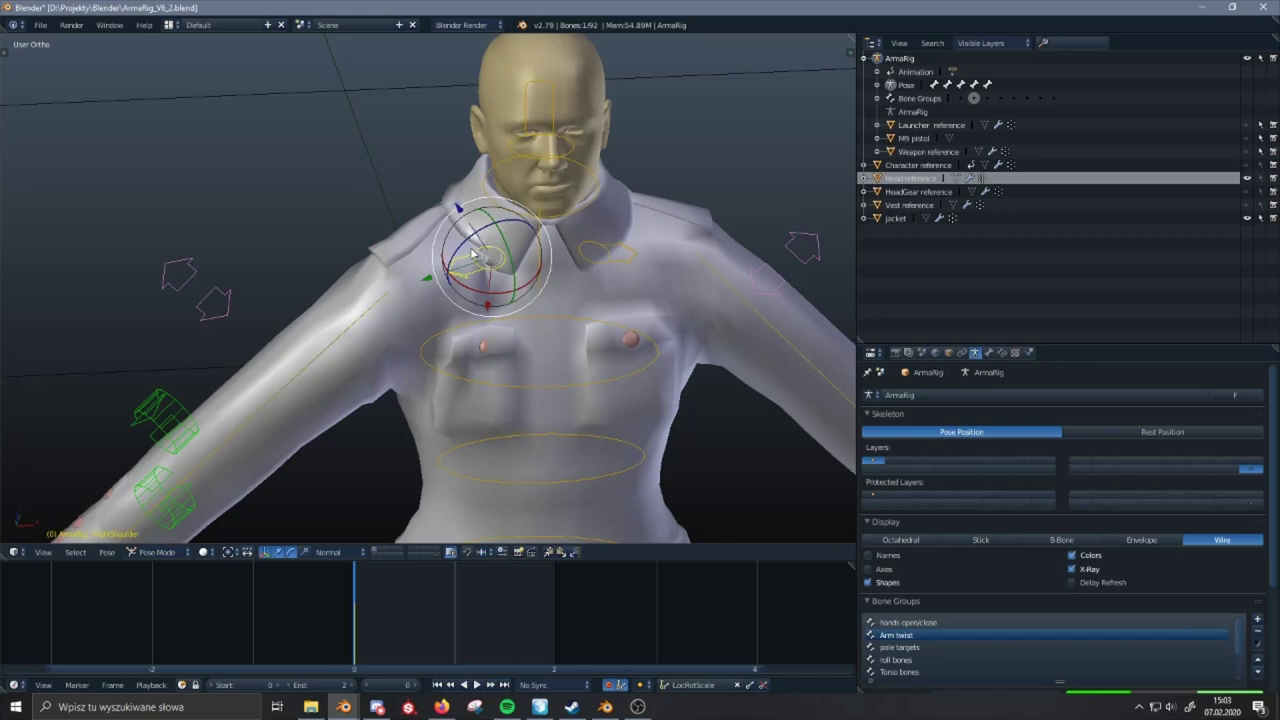
{"action": "key", "text": "r"}
{"action": "key", "text": "z"}
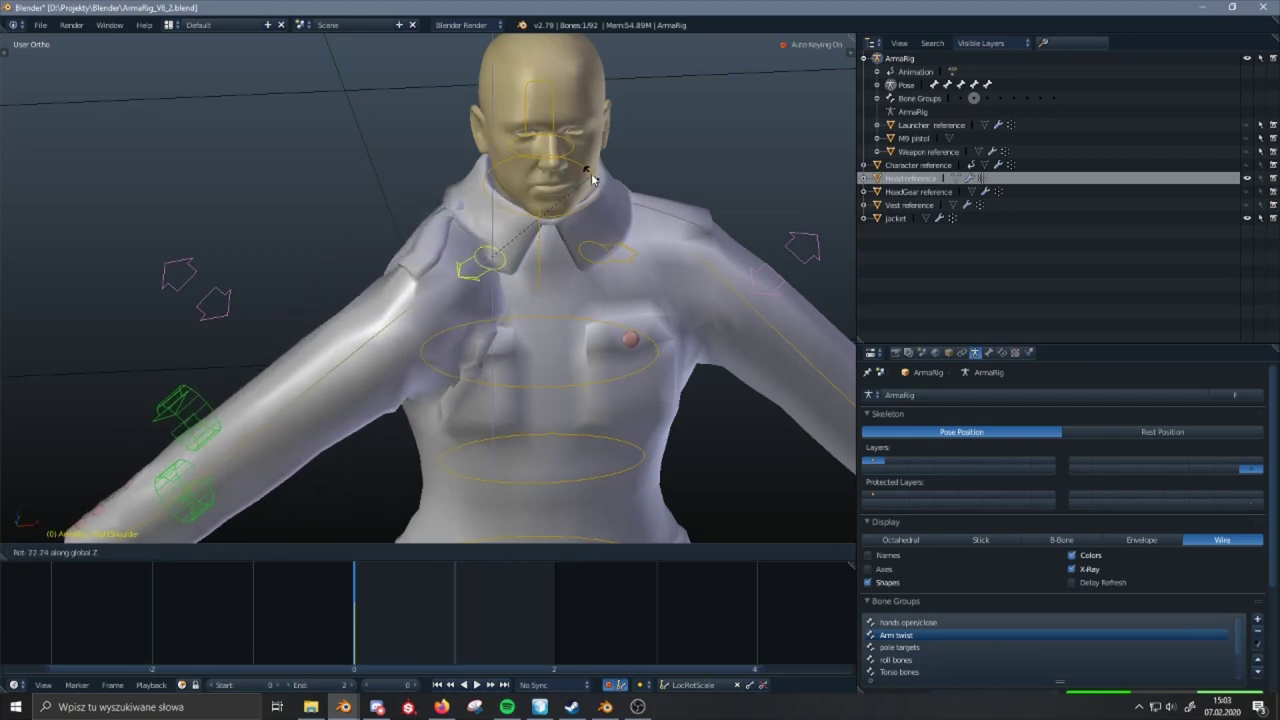
{"action": "left_click", "coordinate": [590, 286]}
{"action": "key", "text": "ctrl+z"}
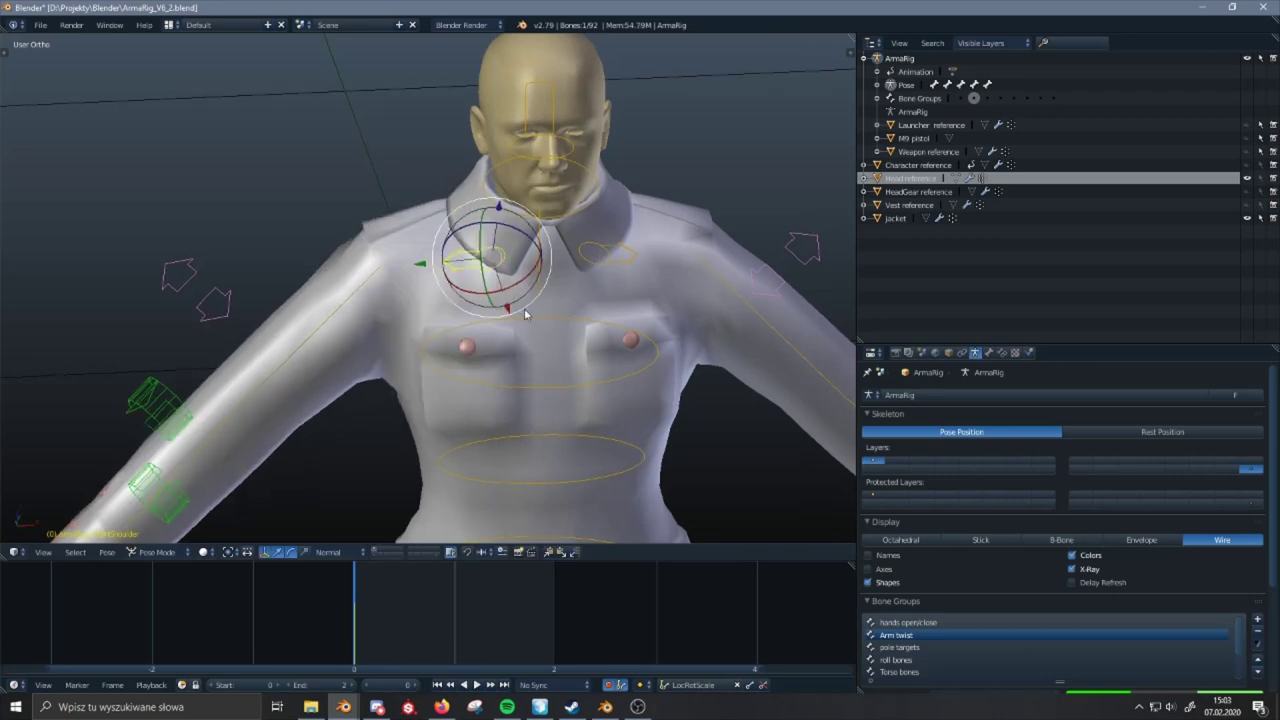
- Test-move the right arm's IK control bone repeatedly to check the right sleeve's elbow and shoulder deformation
{"action": "middle_click_drag", "start_coordinate": [523, 316], "coordinate": [640, 160], "text": "shift"}
{"action": "right_click", "coordinate": [178, 412]}
{"action": "key", "text": "g"}
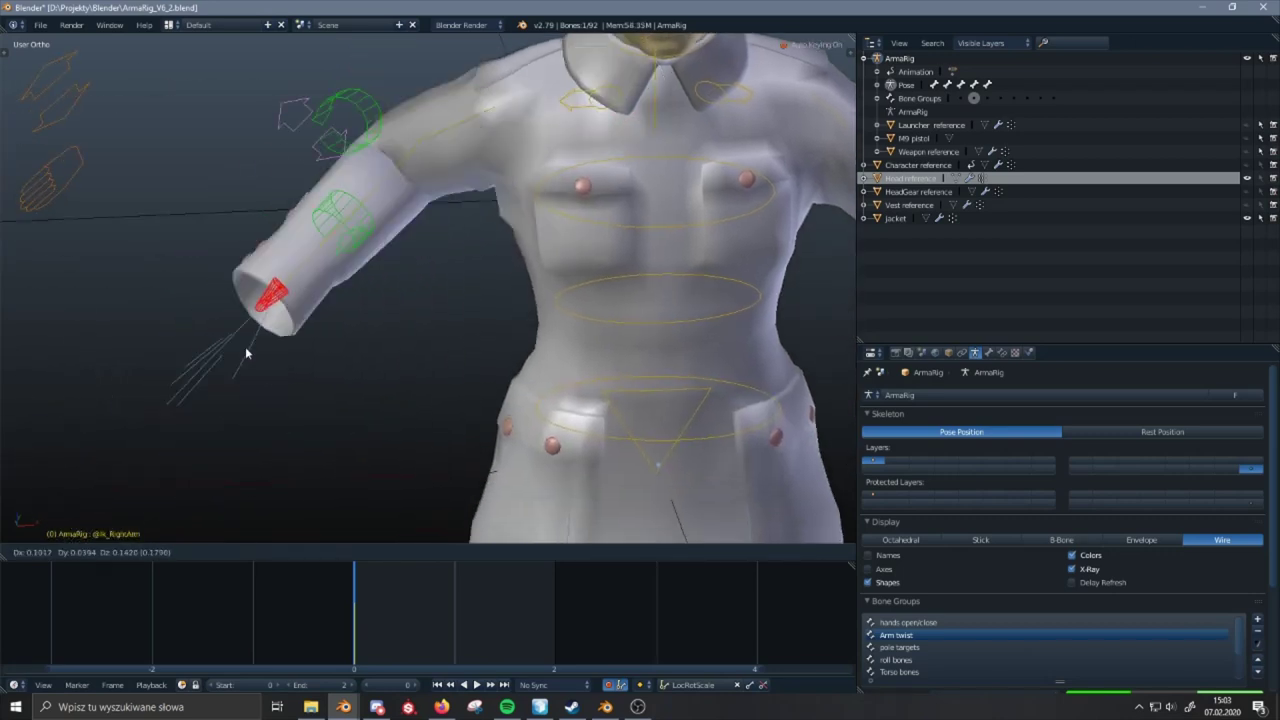
{"action": "right_click", "coordinate": [386, 275]}
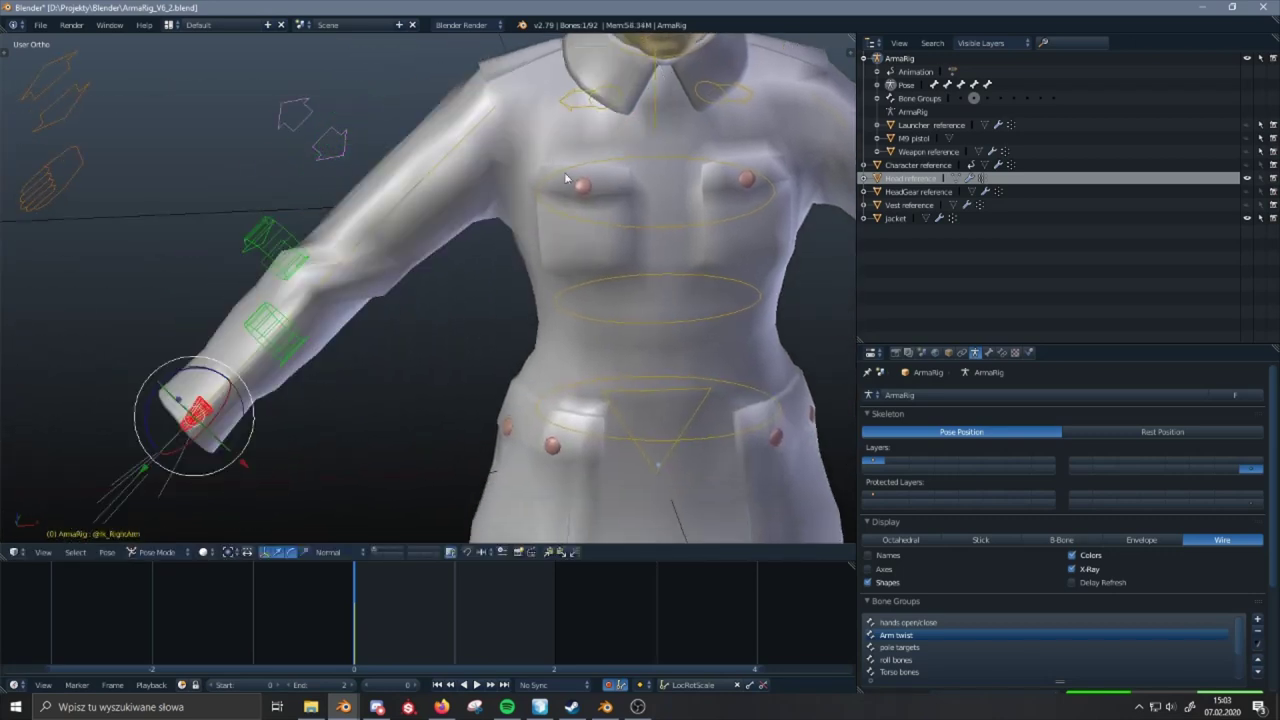
{"action": "key", "text": "g"}
{"action": "right_click", "coordinate": [492, 223]}
{"action": "key", "text": "g"}
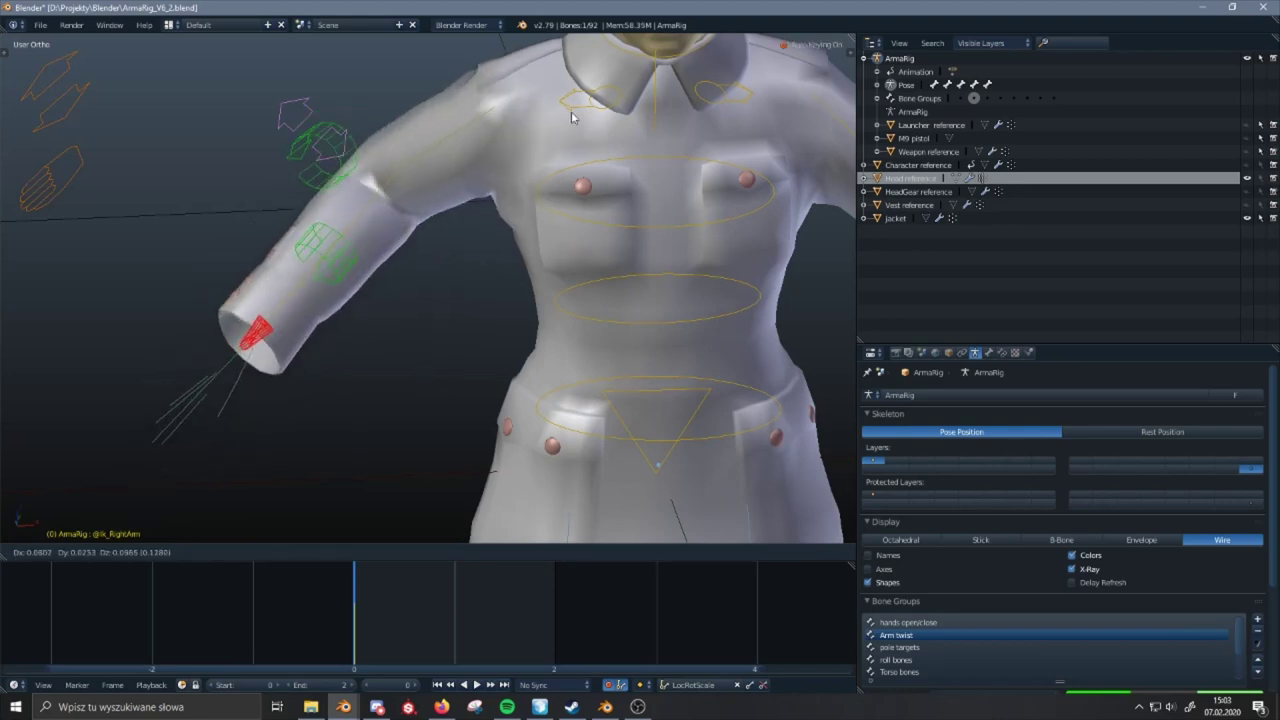
{"action": "right_click", "coordinate": [520, 232]}
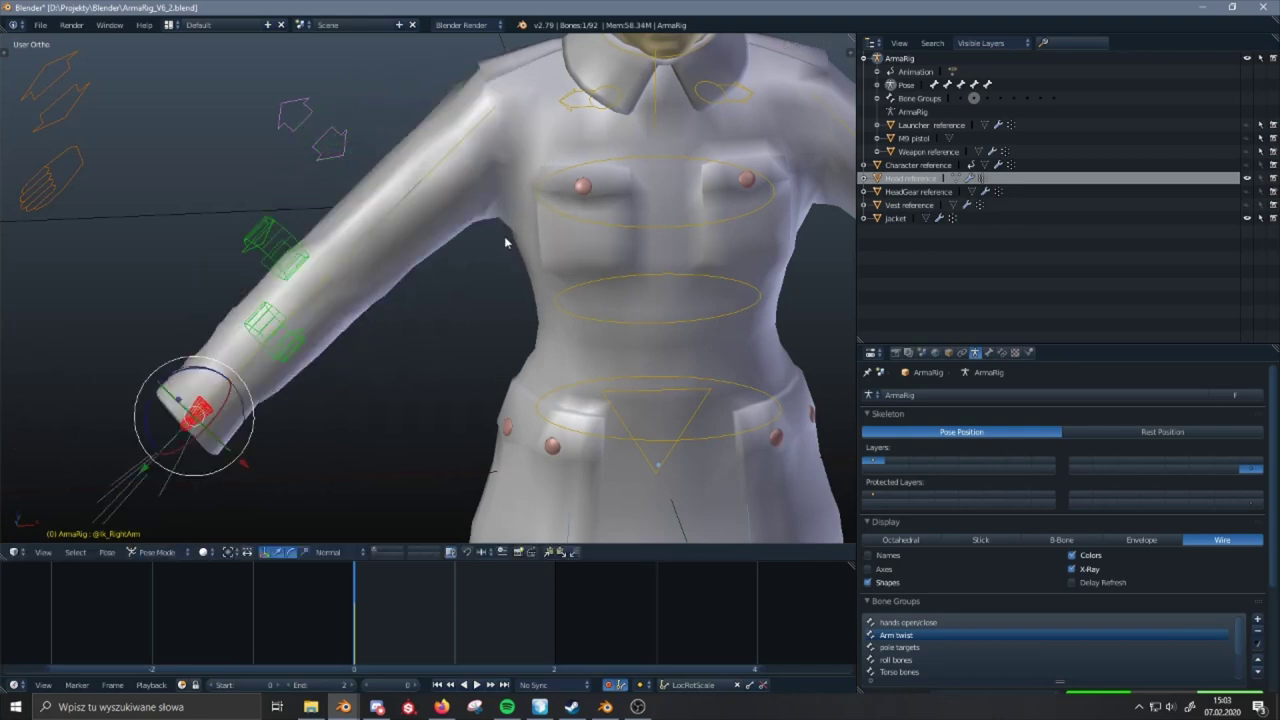
- Test-rotate the Spine1 bone around the global Z axis to check the jacket's waist deformation
{"action": "scroll", "coordinate": [504, 236], "scroll_direction": "down", "scroll_amount": 3}
{"action": "right_click", "coordinate": [574, 277]}
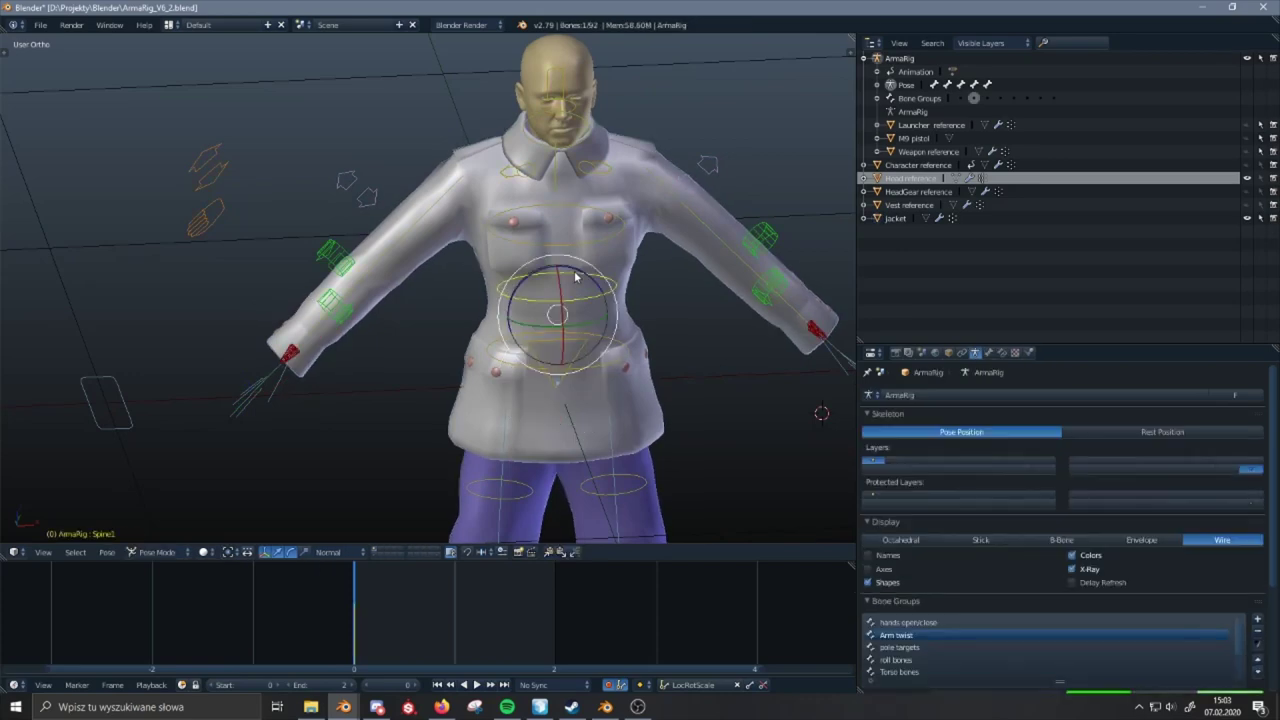
{"action": "key", "text": "r"}
{"action": "key", "text": "z"}
{"action": "right_click", "coordinate": [627, 336]}
{"action": "right_click", "coordinate": [626, 337]}
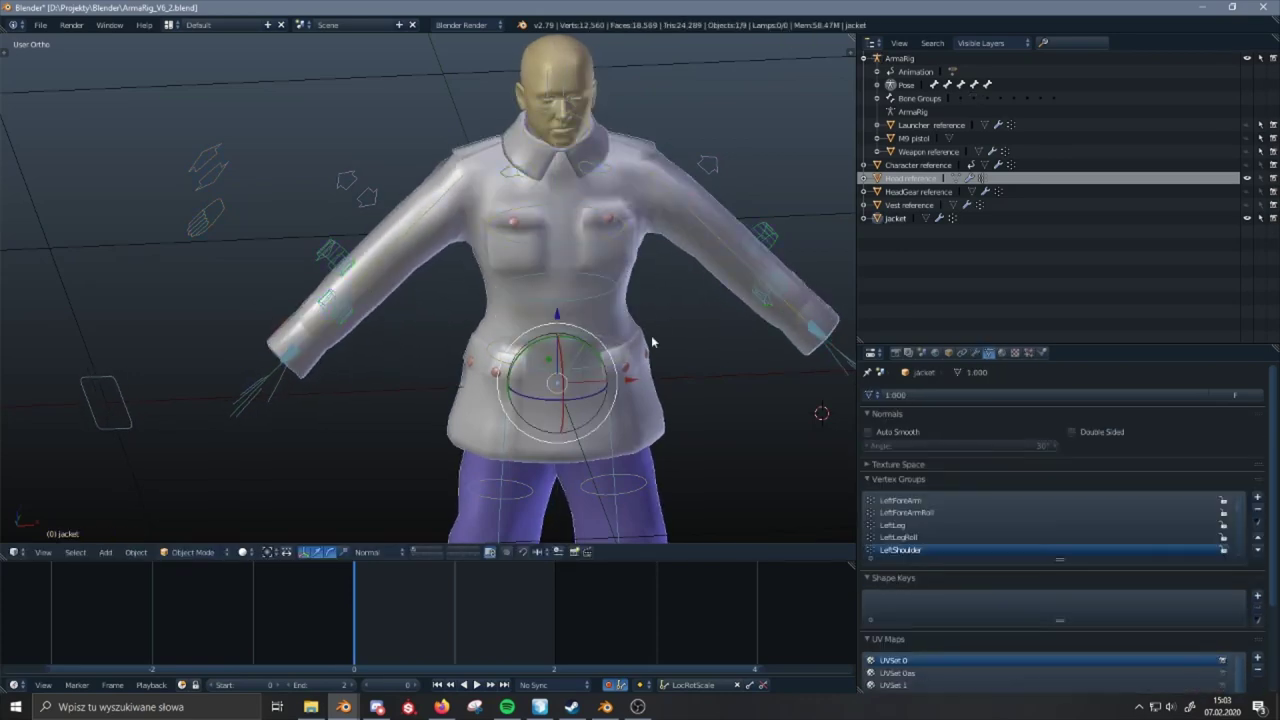
{"action": "key", "text": "r"}
{"action": "key", "text": "z"}
{"action": "right_click", "coordinate": [643, 344]}
- Test-rotate the Spine bone around the global Z axis to check the jacket's lower torso
{"action": "right_click", "coordinate": [628, 347]}
{"action": "key", "text": "r"}
{"action": "key", "text": "z"}
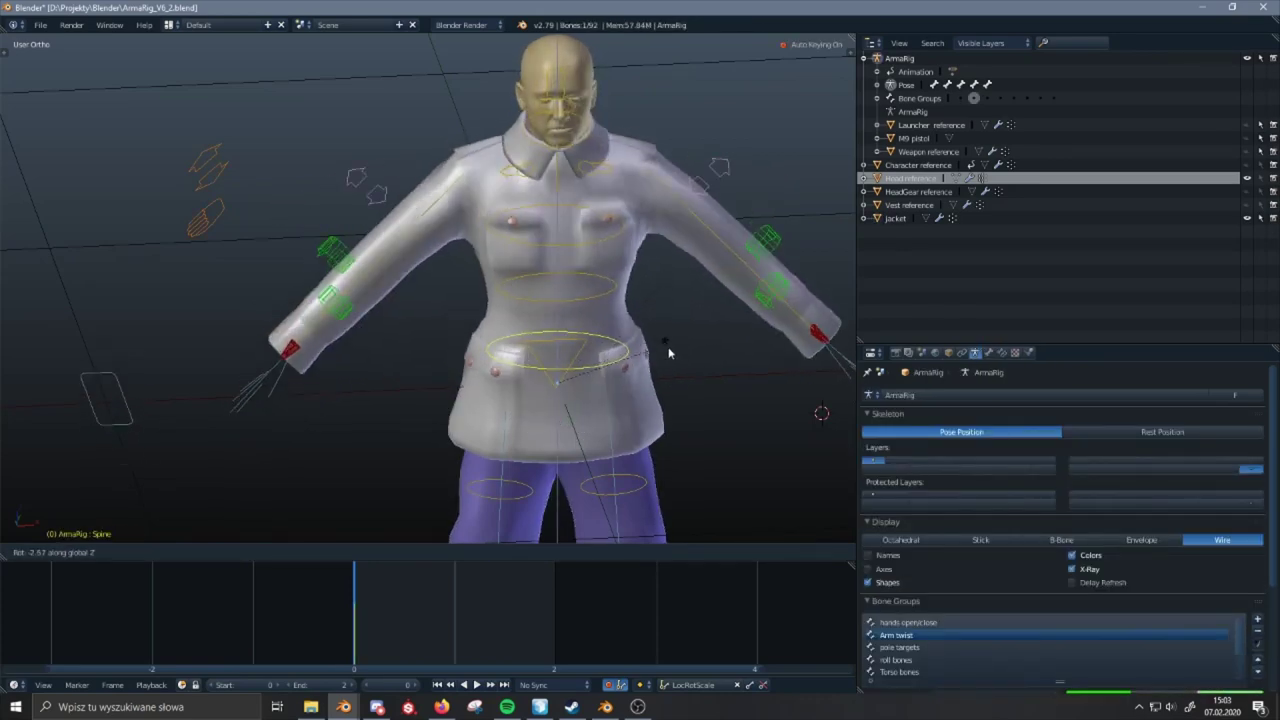
{"action": "right_click", "coordinate": [669, 352]}
- Test-move the left foot control bone forward and upward to check how the jacket's hem follows the raised thigh
{"action": "middle_click_drag", "start_coordinate": [665, 500], "coordinate": [540, 283], "text": "shift"}
{"action": "middle_click_drag", "start_coordinate": [800, 482], "coordinate": [562, 446], "text": "shift"}
{"action": "right_click", "coordinate": [627, 436]}
{"action": "right_click", "coordinate": [626, 428]}
{"action": "key", "text": "g"}
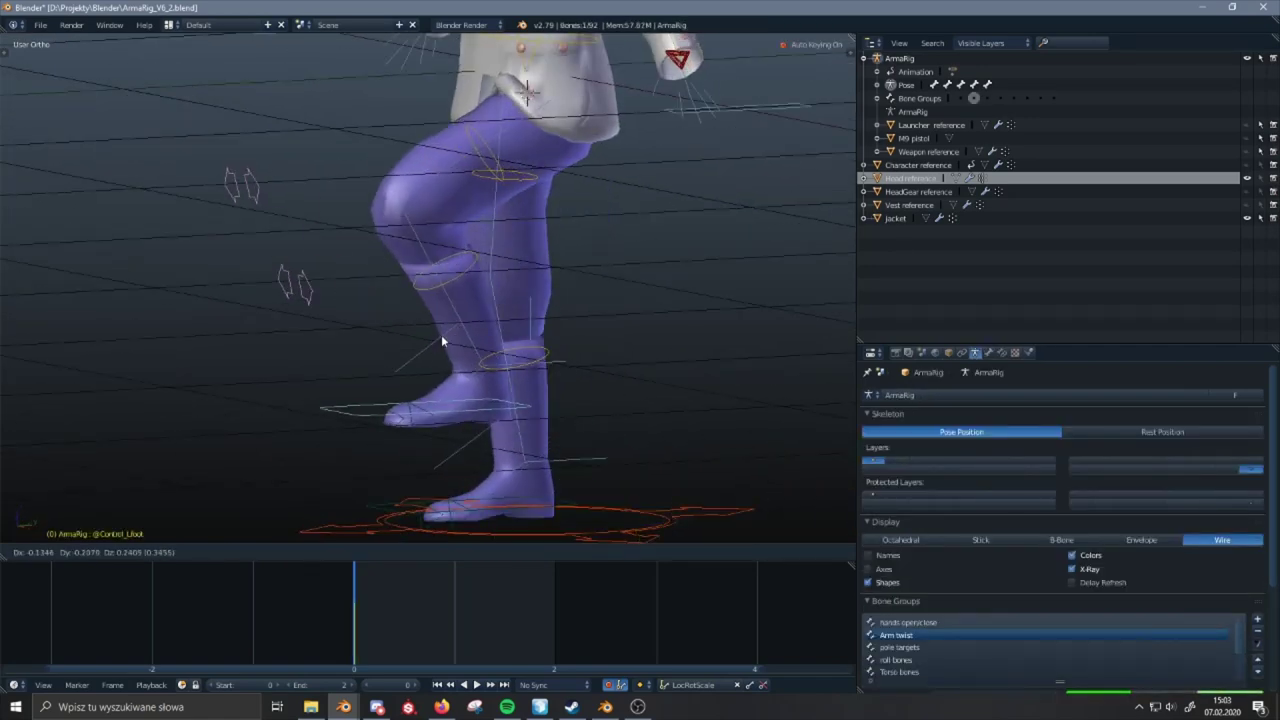
{"action": "key", "text": "Escape"}
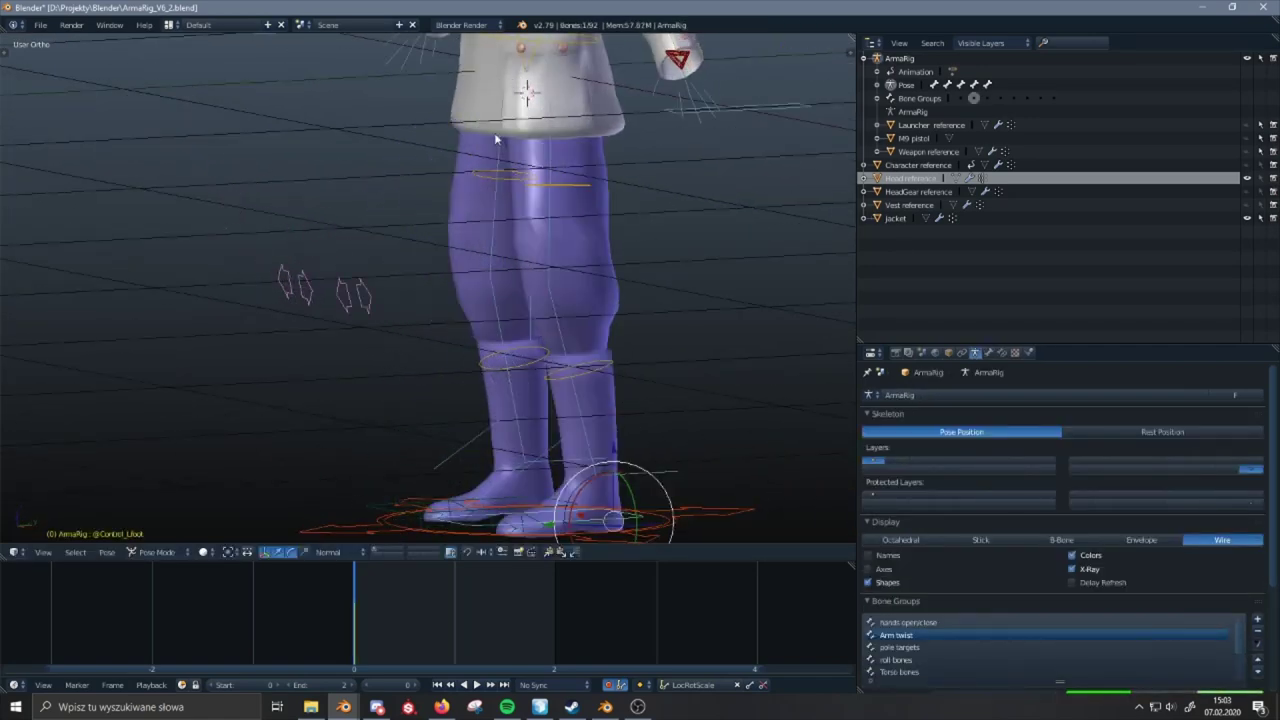
{"action": "middle_click_drag", "start_coordinate": [530, 135], "coordinate": [501, 116]}
{"action": "key", "text": "g"}
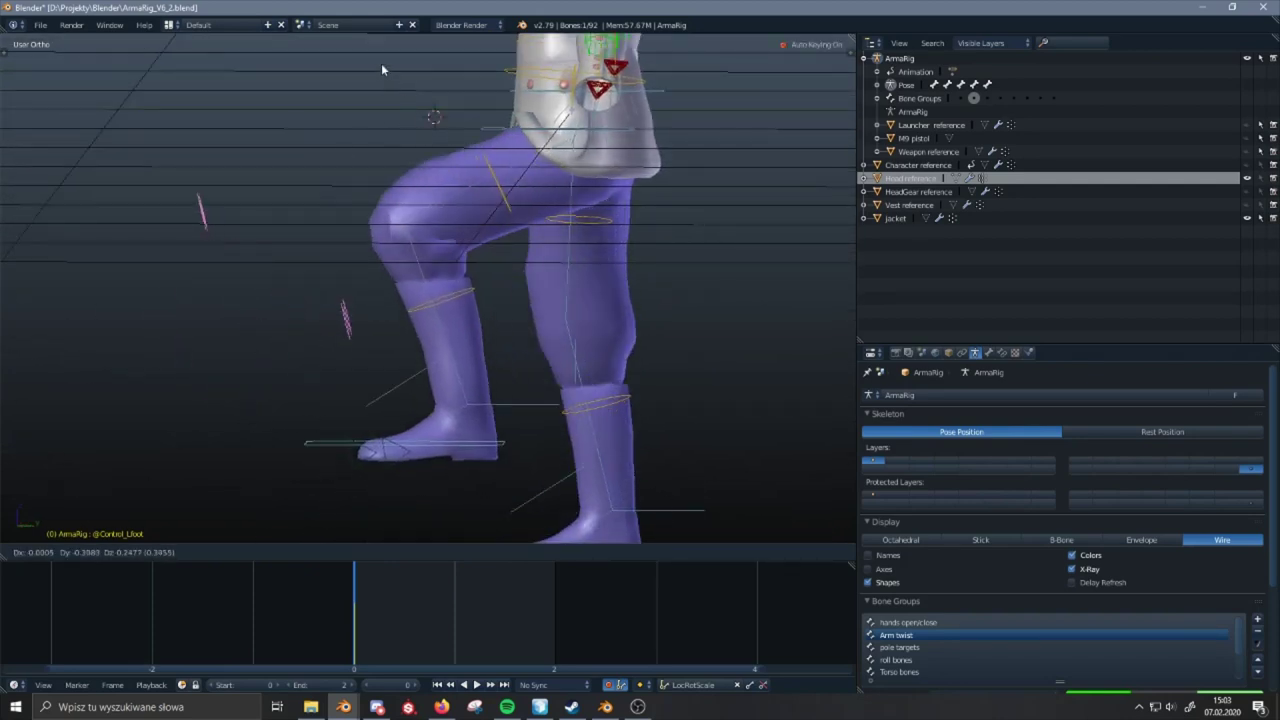
{"action": "key", "text": "Escape"}
- Test-move the right foot control bone repeatedly to check the jacket hem's deformation over the right leg
{"action": "middle_click_drag", "start_coordinate": [431, 128], "coordinate": [502, 162]}
{"action": "right_click", "coordinate": [472, 380]}
{"action": "middle_click_drag", "start_coordinate": [466, 373], "coordinate": [414, 434], "text": "shift"}
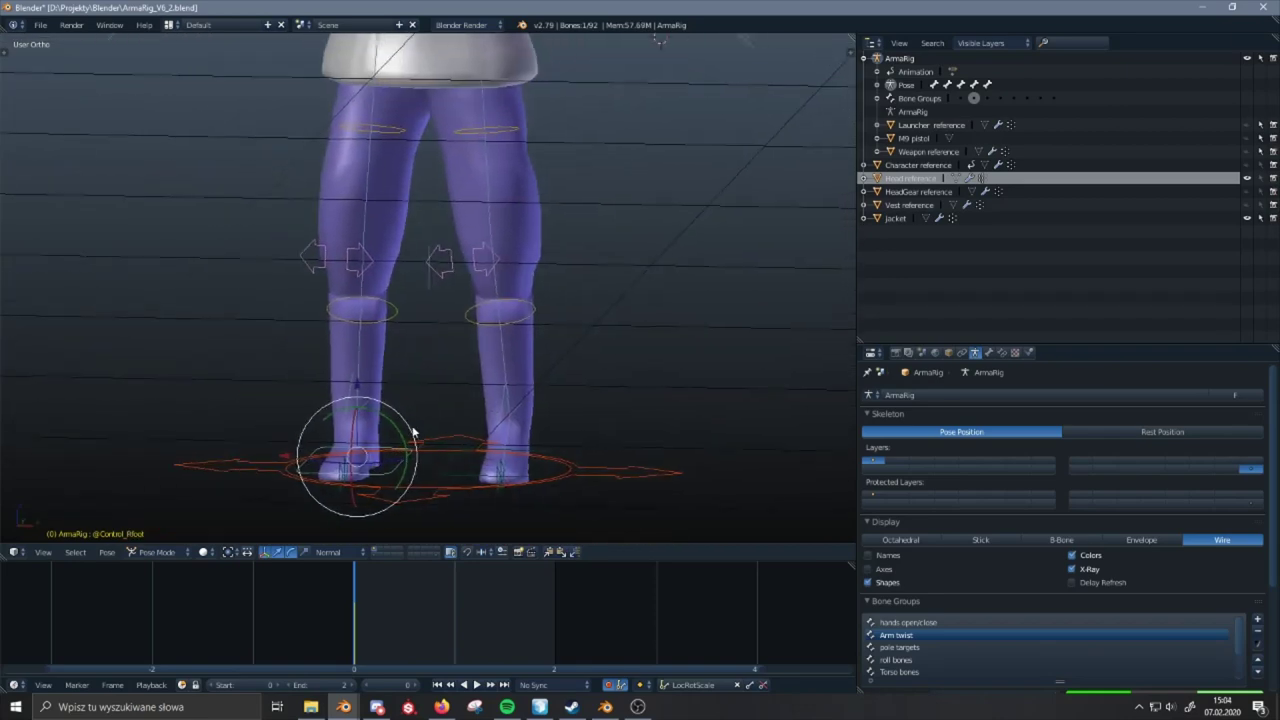
{"action": "key", "text": "g"}
{"action": "right_click", "coordinate": [449, 251]}
{"action": "mouse_move", "coordinate": [464, 246]}
{"action": "middle_mouse_down", "text": "shift"}
{"action": "mouse_move", "coordinate": [468, 350]}
{"action": "mouse_move", "coordinate": [453, 225]}
{"action": "middle_mouse_up", "text": "shift"}
{"action": "key", "text": "g"}
{"action": "right_click", "coordinate": [474, 314]}
- Select the left foot control bone and test-move it slightly to check the jacket's hem from the front and side
{"action": "right_click", "coordinate": [450, 494]}
{"action": "middle_click_drag", "start_coordinate": [486, 432], "coordinate": [592, 538], "text": "shift"}
{"action": "key", "text": "g"}
{"action": "right_click", "coordinate": [608, 248]}
{"action": "middle_click_drag", "start_coordinate": [609, 247], "coordinate": [508, 246]}
{"action": "key", "text": "g"}
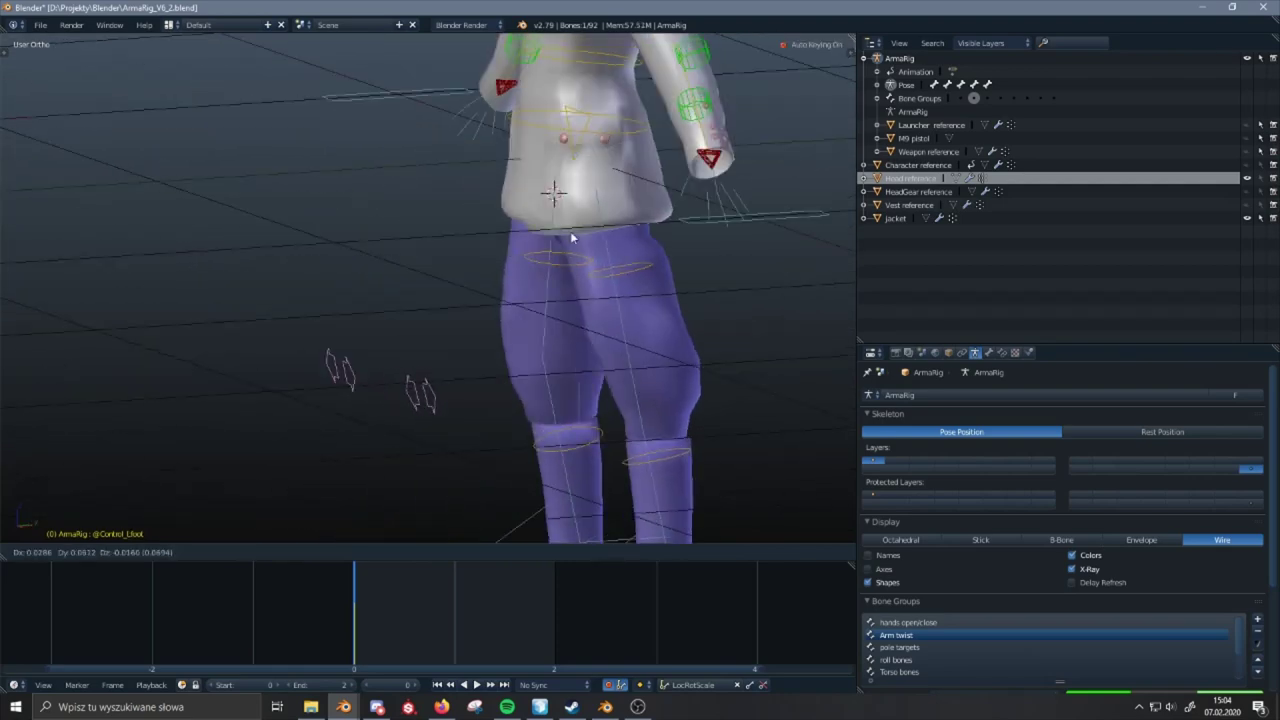
{"action": "right_click", "coordinate": [463, 206]}
{"action": "middle_click_drag", "start_coordinate": [460, 206], "coordinate": [560, 194]}
{"action": "key", "text": "g"}
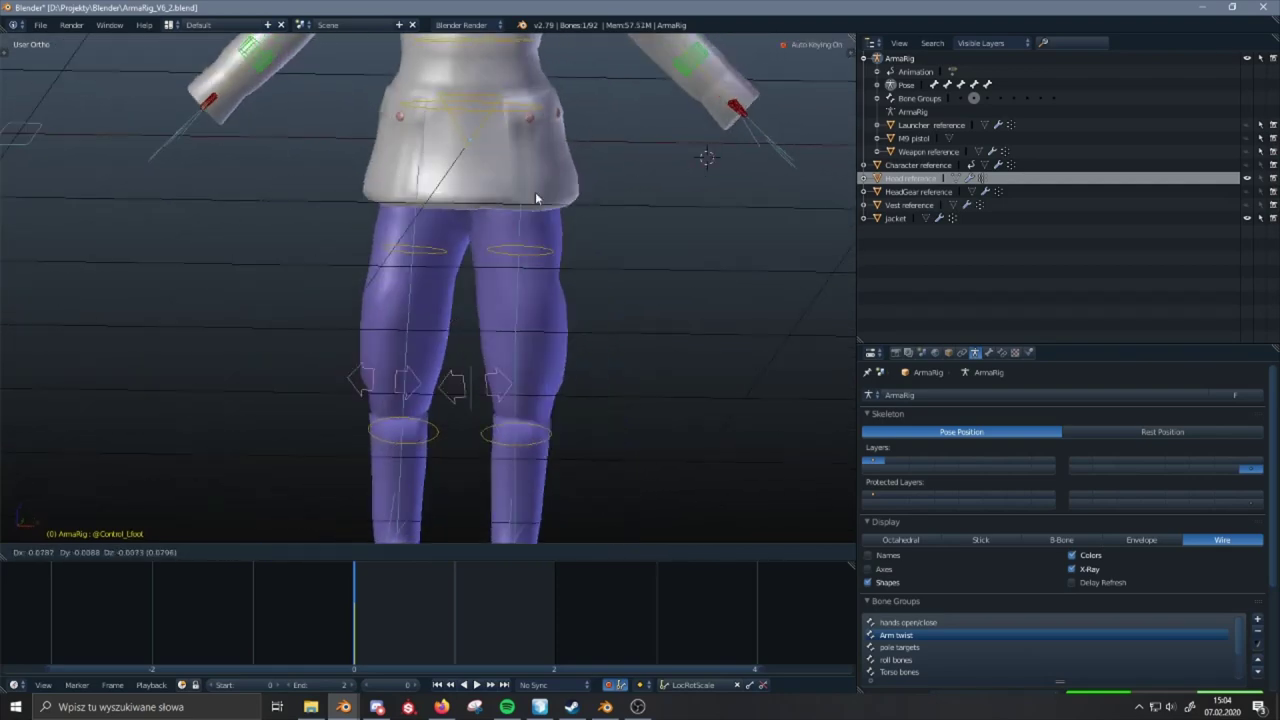
{"action": "right_click", "coordinate": [560, 187]}
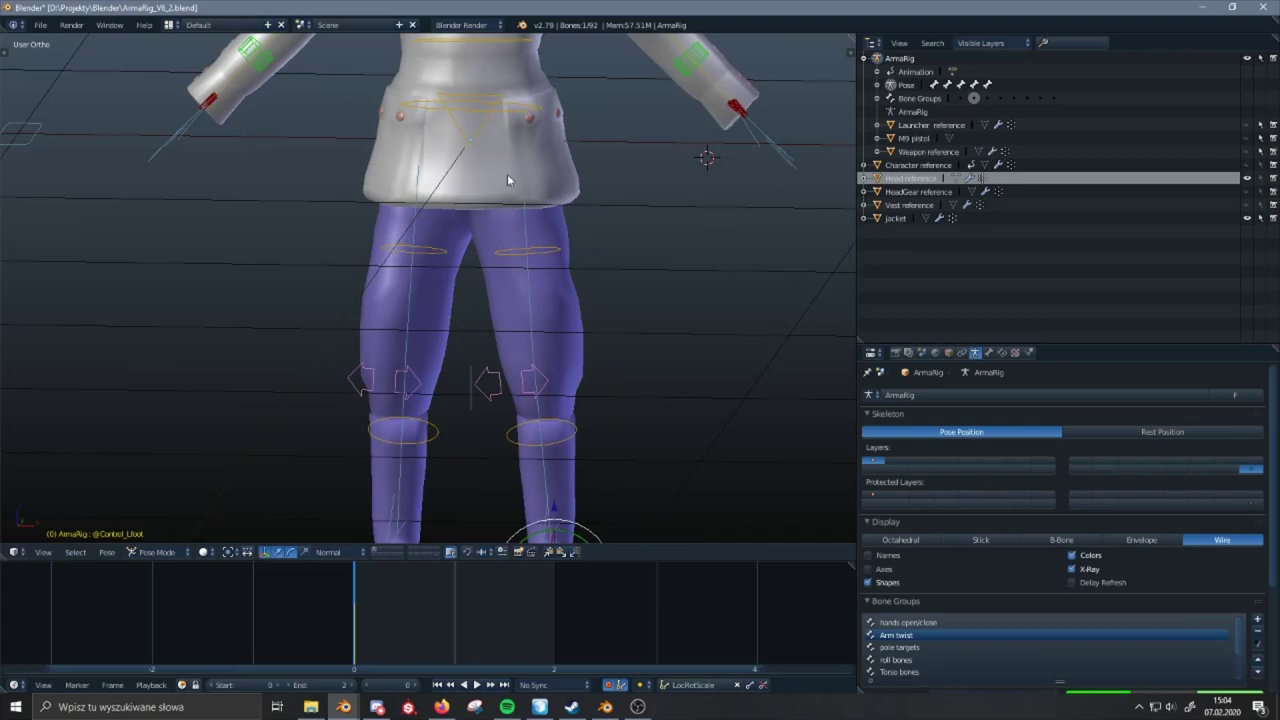
- Test-raise the left foot control bone from several view angles to check how the jacket's hem follows the lifted thigh
{"action": "key", "text": "g"}
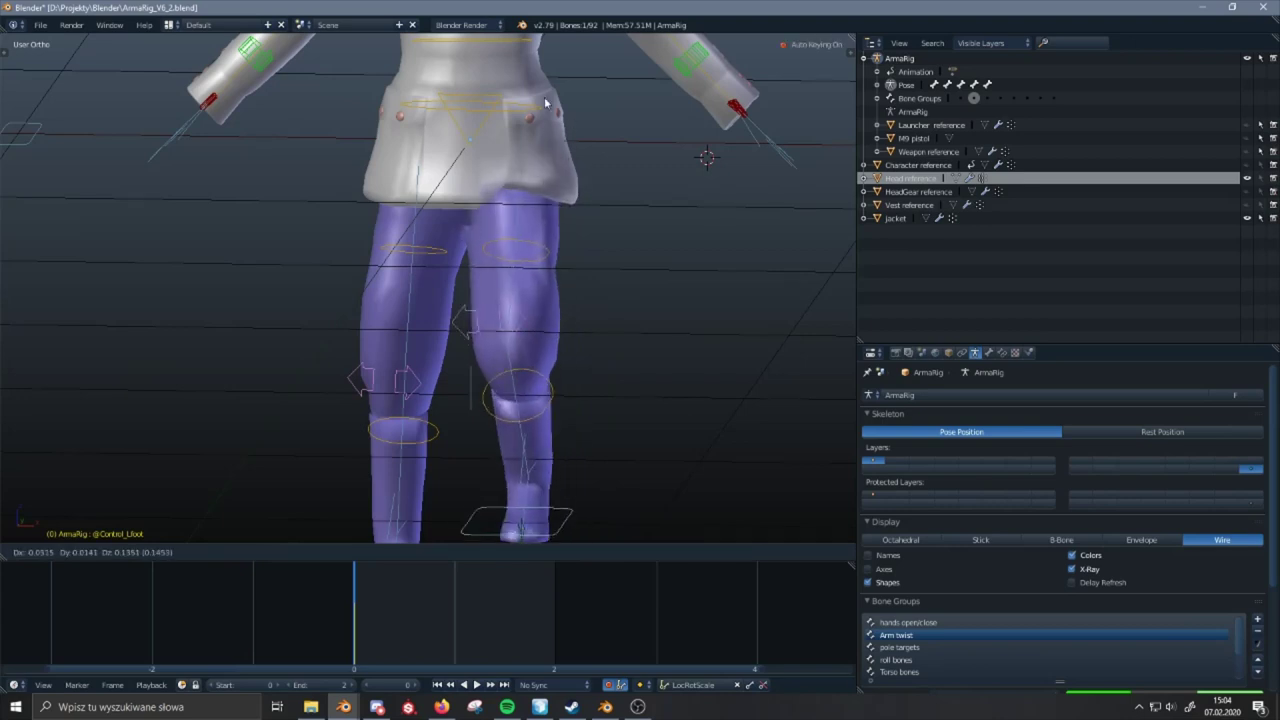
{"action": "right_click", "coordinate": [497, 148]}
{"action": "middle_click_drag", "start_coordinate": [450, 250], "coordinate": [543, 241]}
{"action": "key", "text": "g"}
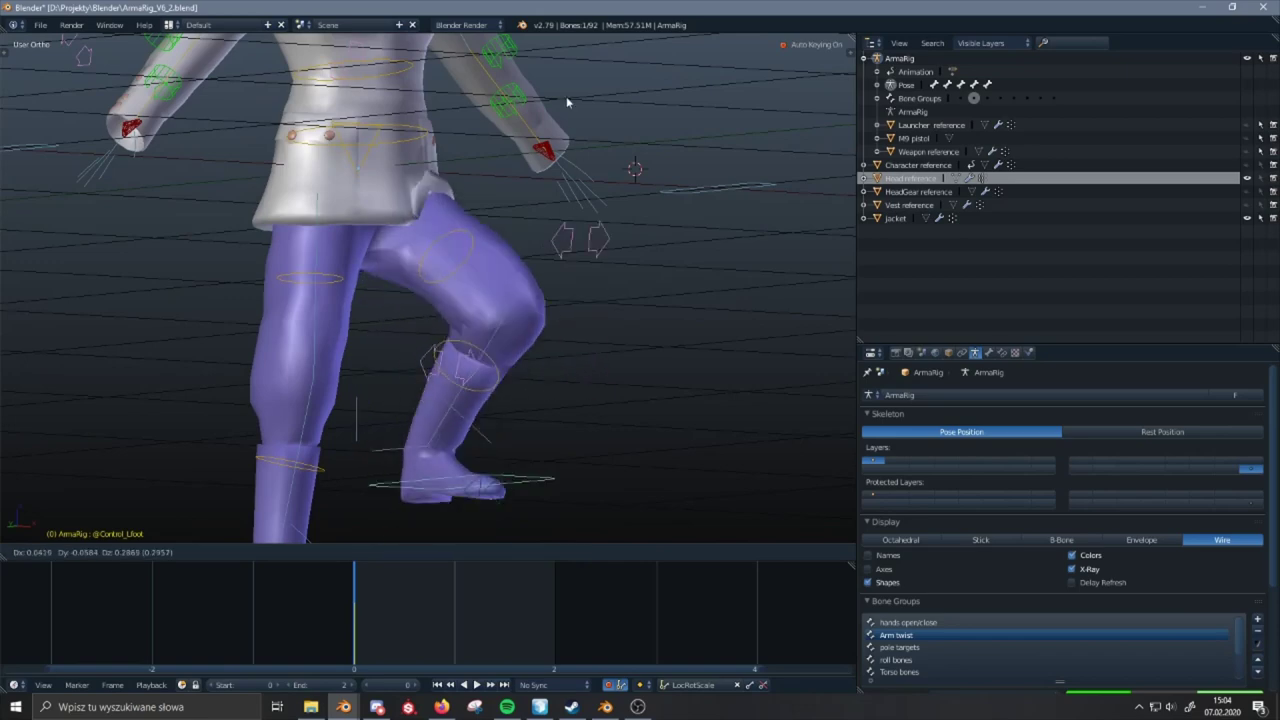
{"action": "right_click", "coordinate": [529, 106]}
{"action": "middle_click_drag", "start_coordinate": [410, 206], "coordinate": [506, 206]}
{"action": "key", "text": "g"}
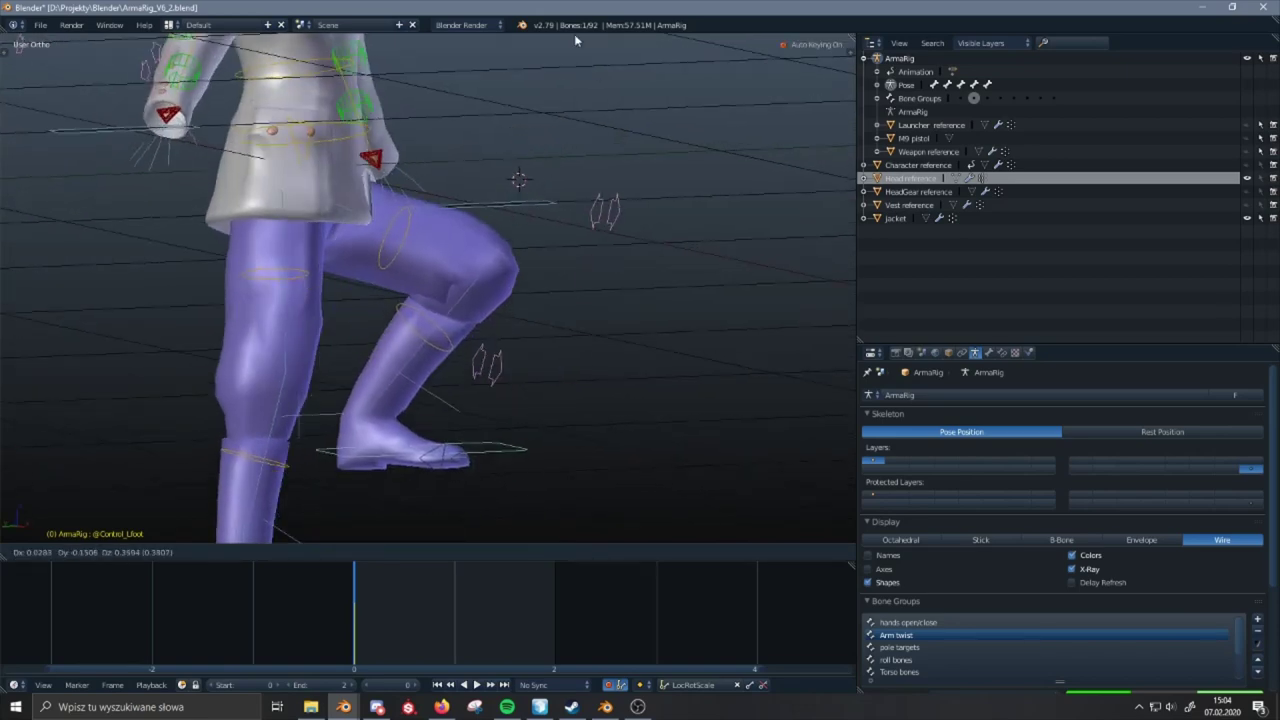
{"action": "key", "text": "Escape"}
{"action": "middle_click_drag", "start_coordinate": [498, 107], "coordinate": [493, 318]}
{"action": "key", "text": "g"}
{"action": "key", "text": "Escape"}
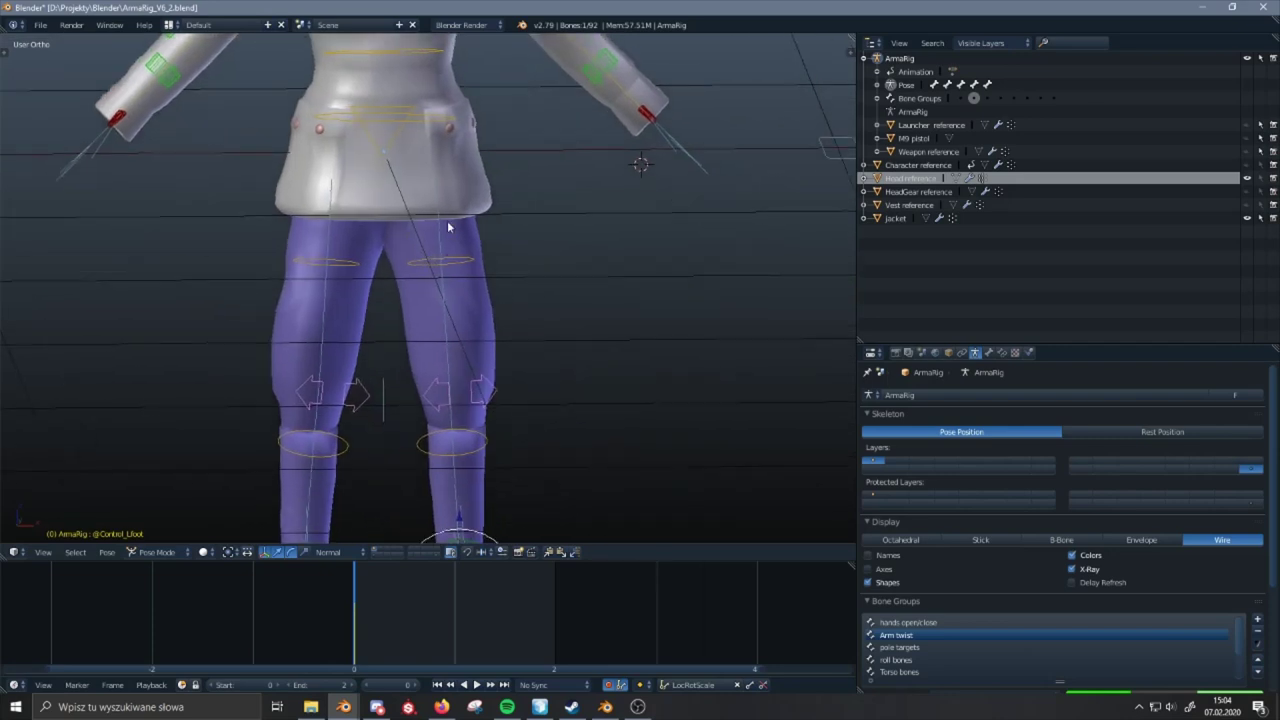
- Switch the jacket to Weight Paint mode and make the LeftUpLeg vertex group active
{"action": "middle_click_drag", "start_coordinate": [448, 227], "coordinate": [470, 271], "text": "shift"}
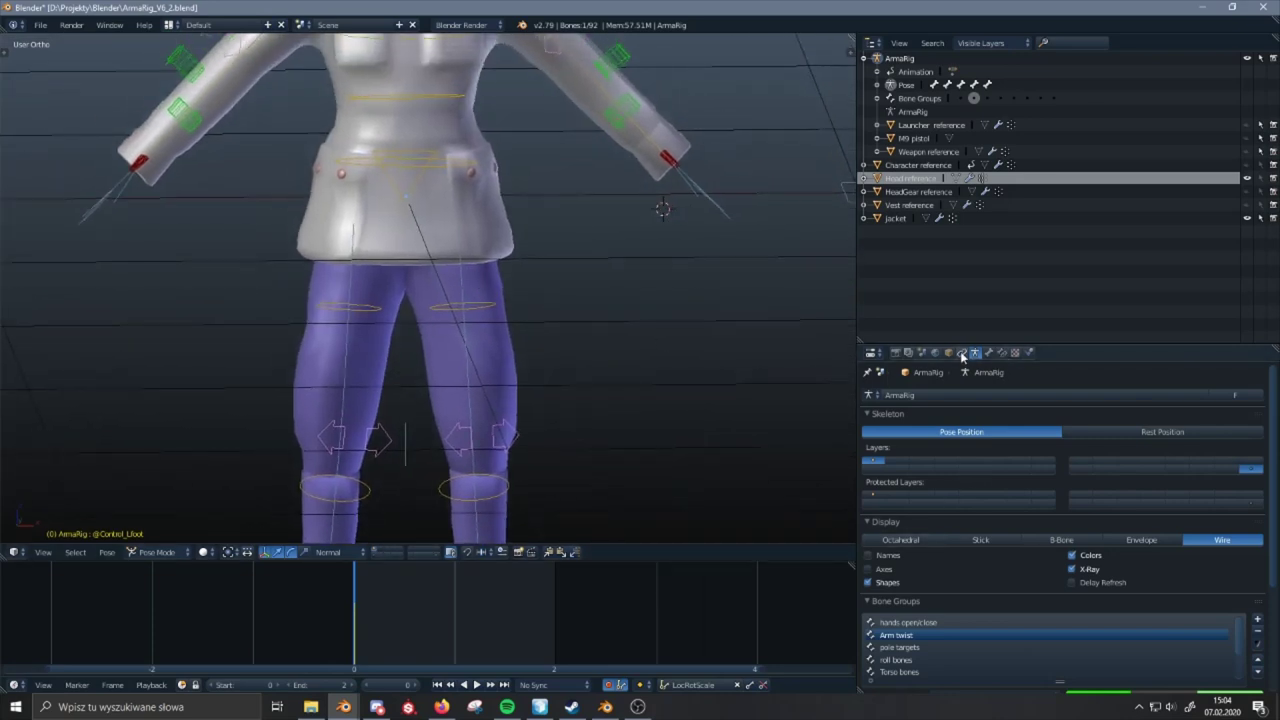
{"action": "middle_click_drag", "start_coordinate": [466, 241], "coordinate": [491, 271]}
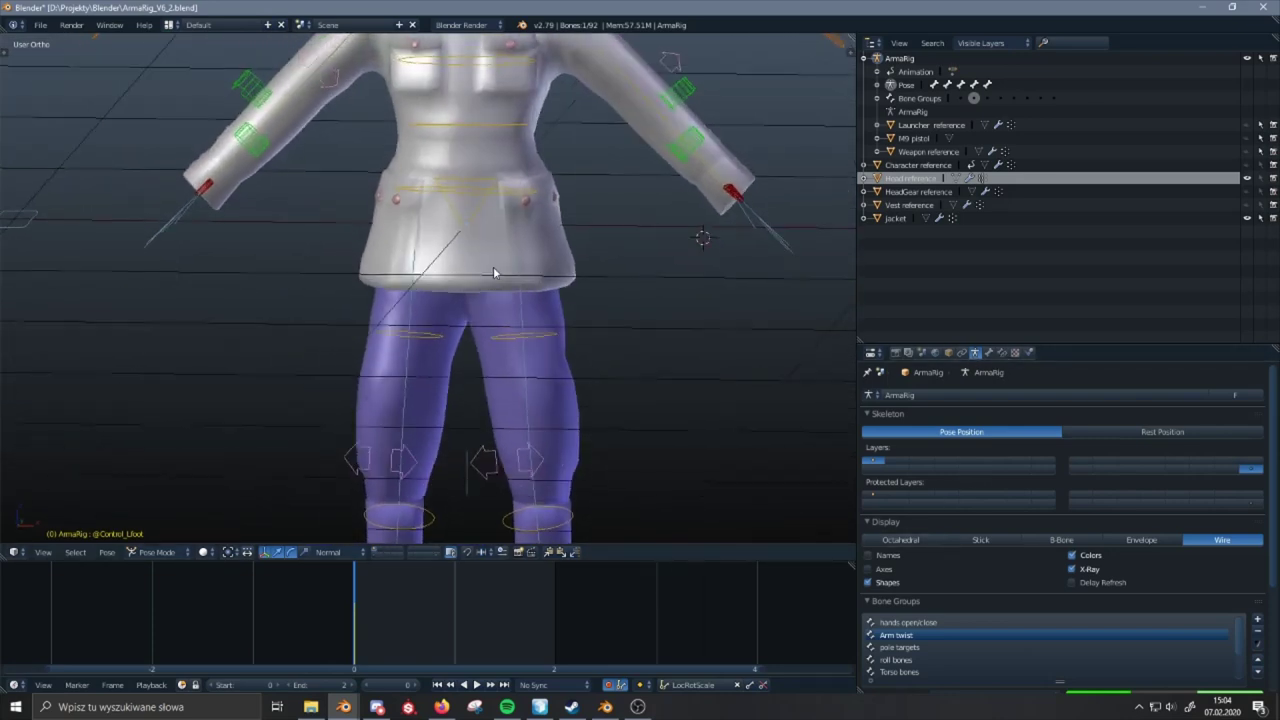
{"action": "right_click", "coordinate": [487, 263]}
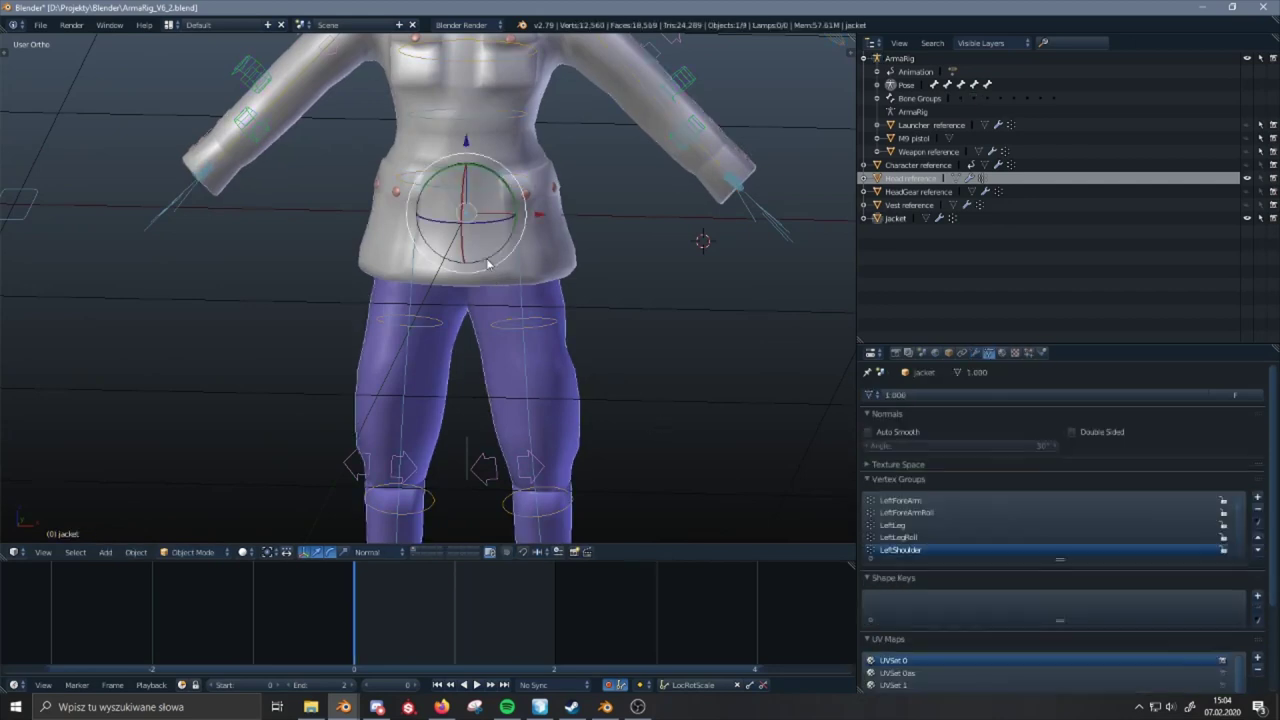
{"action": "left_click", "coordinate": [193, 552]}
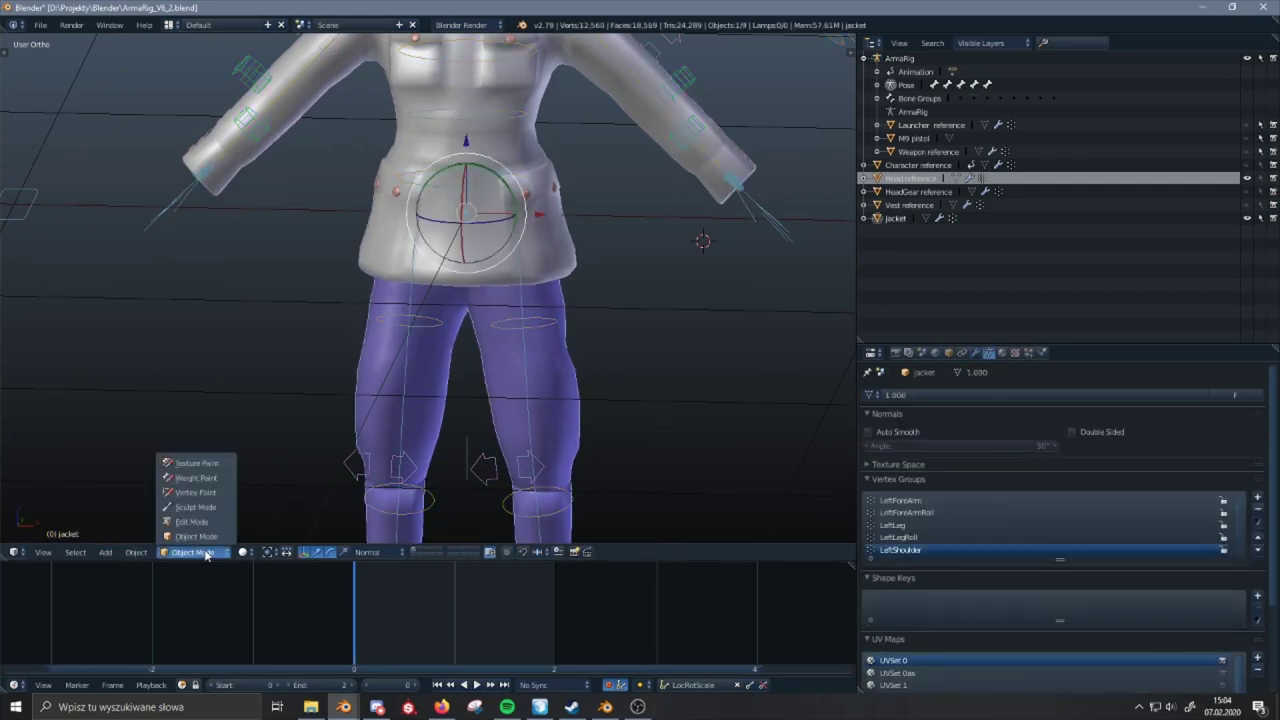
{"action": "left_click", "coordinate": [196, 478]}
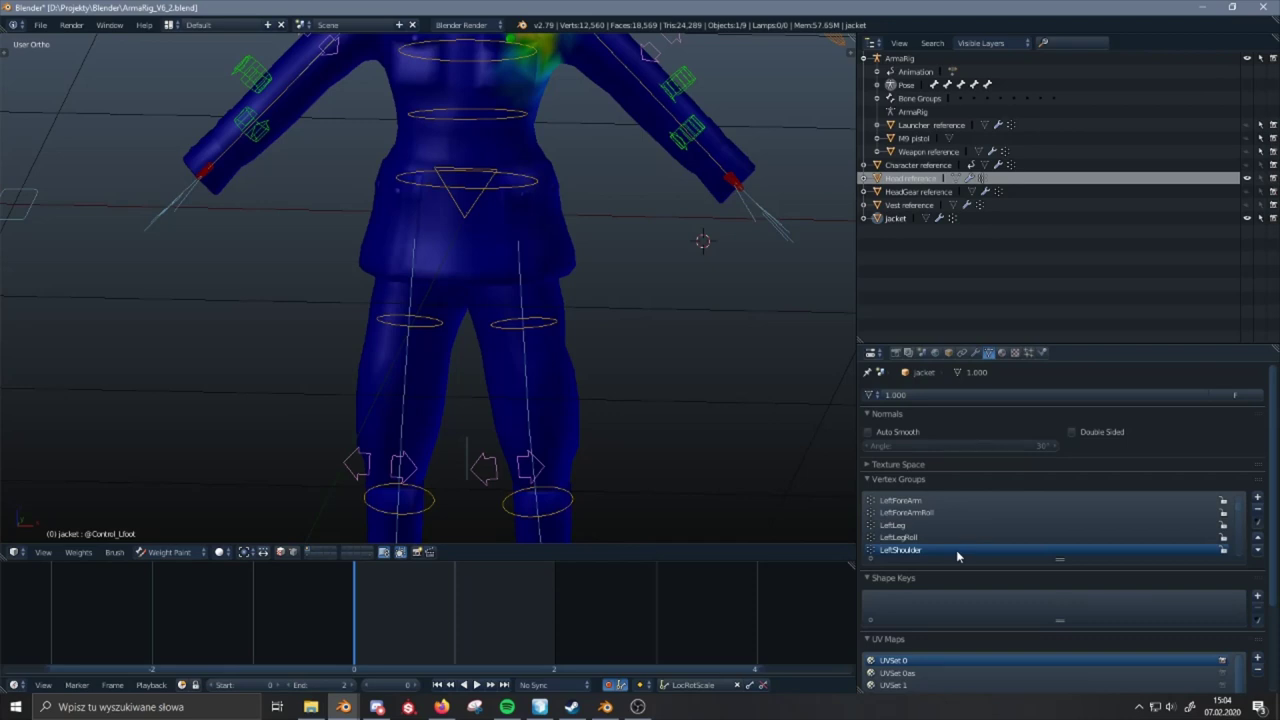
{"action": "scroll", "coordinate": [956, 550], "scroll_direction": "up", "scroll_amount": 4, "text": "ctrl"}
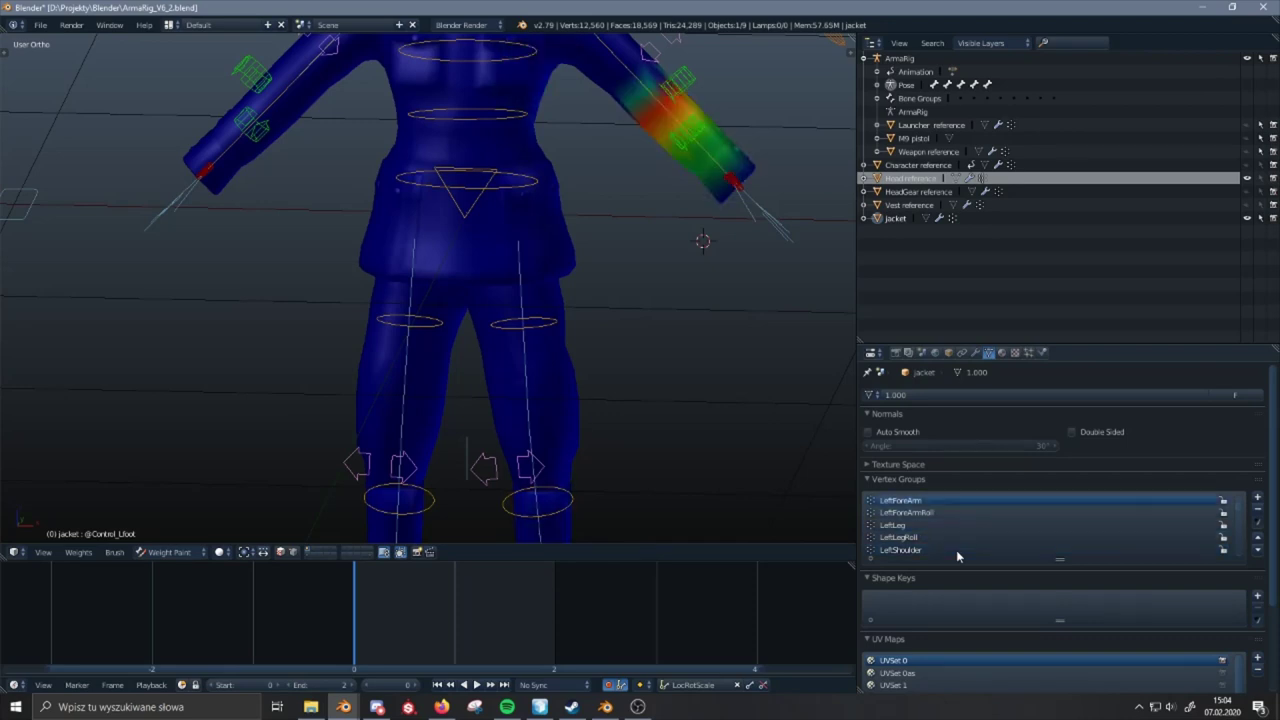
{"action": "scroll", "coordinate": [956, 550], "scroll_direction": "down", "scroll_amount": 9, "text": "ctrl"}
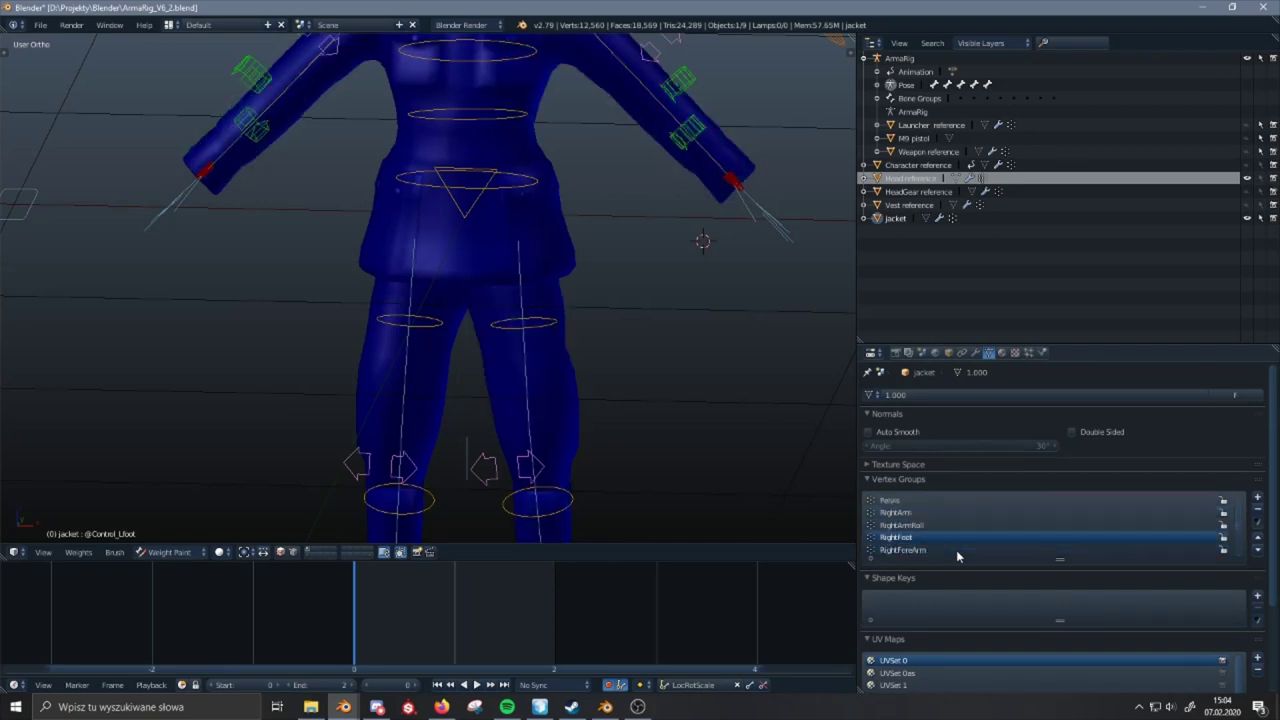
{"action": "scroll", "coordinate": [956, 550], "scroll_direction": "up", "scroll_amount": 5, "text": "ctrl"}
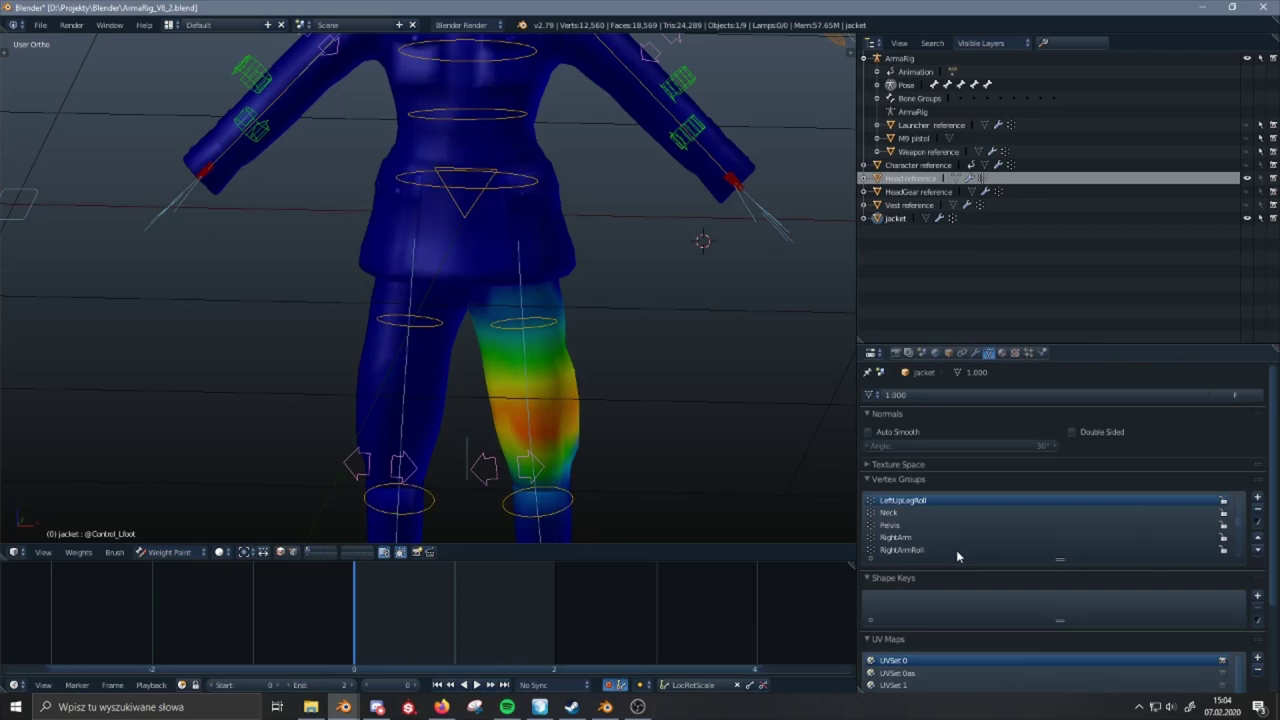
{"action": "scroll", "coordinate": [956, 550], "scroll_direction": "up", "scroll_amount": 1, "text": "ctrl"}
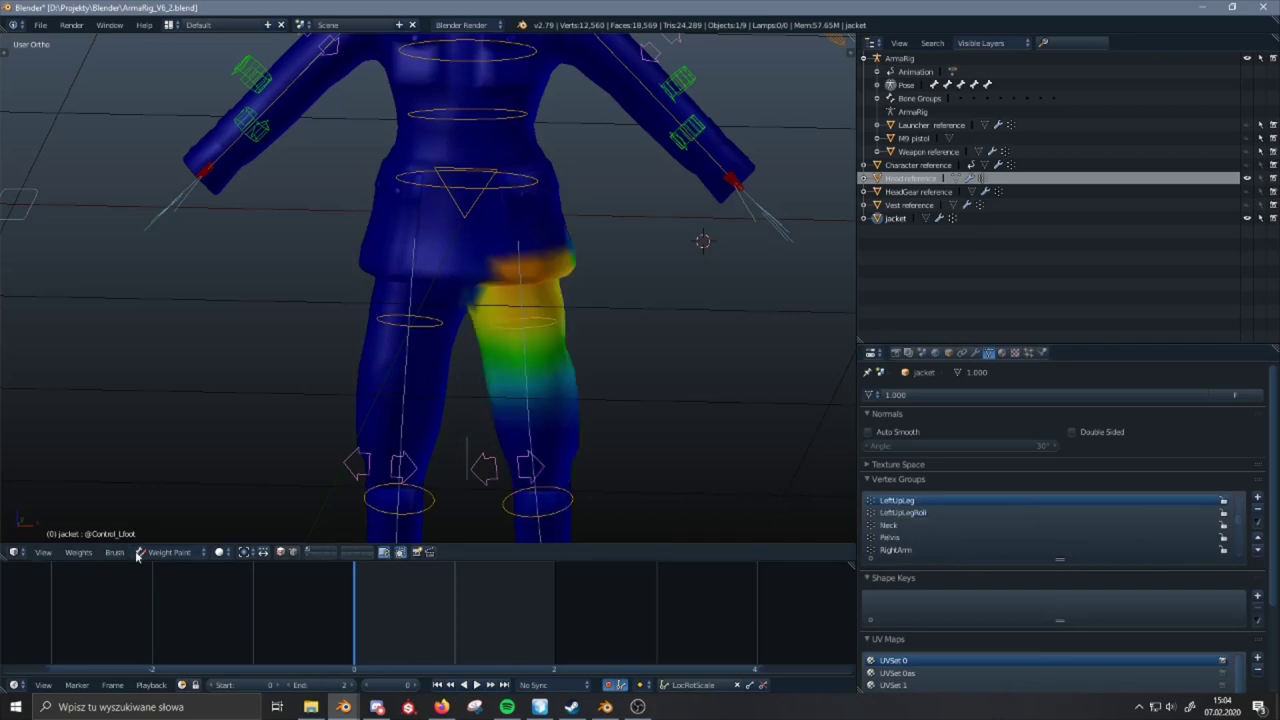
- Choose the Blur brush and smooth the LeftUpLeg weights along the jacket's hem above the left thigh
{"action": "left_click", "coordinate": [5, 58]}
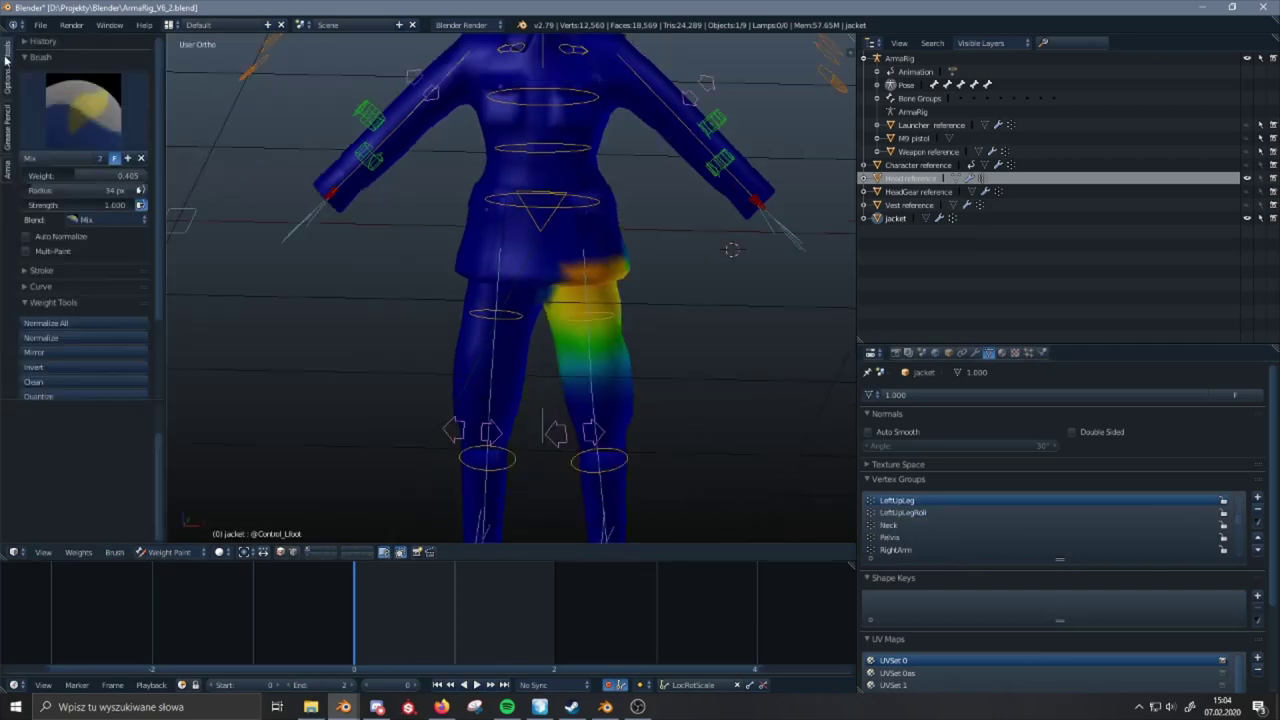
{"action": "left_click", "coordinate": [49, 98]}
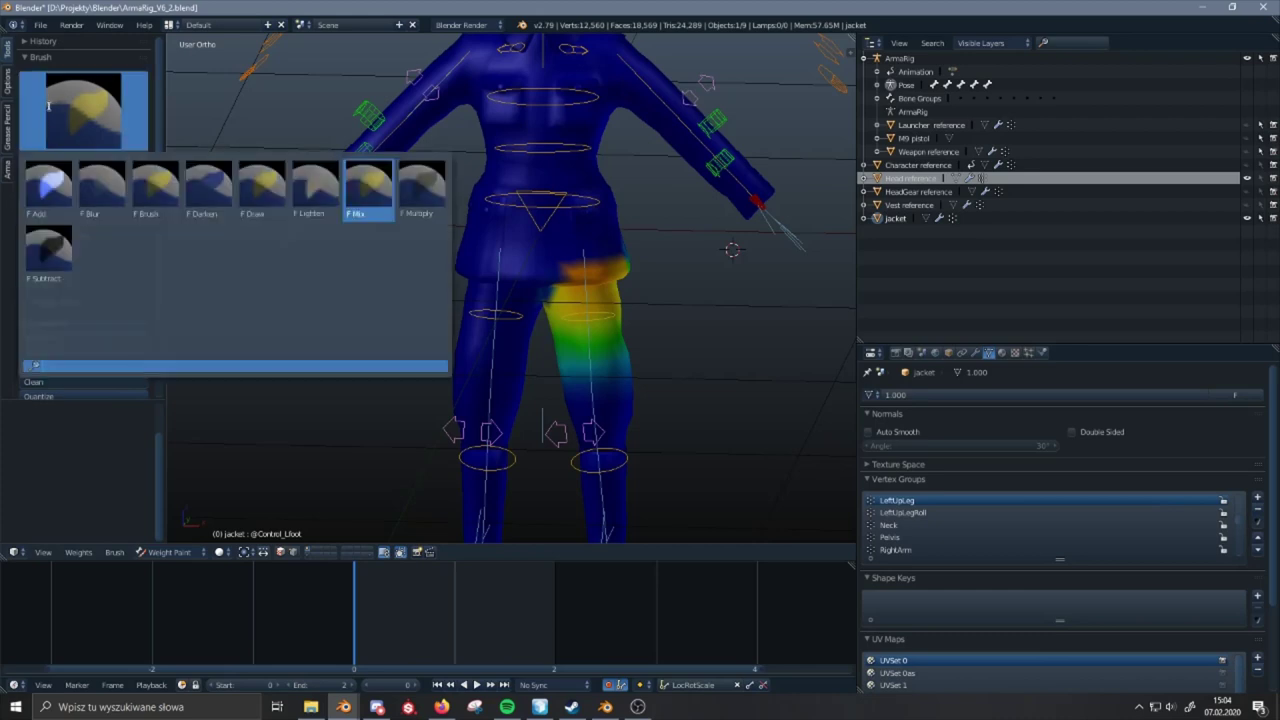
{"action": "left_click", "coordinate": [101, 185]}
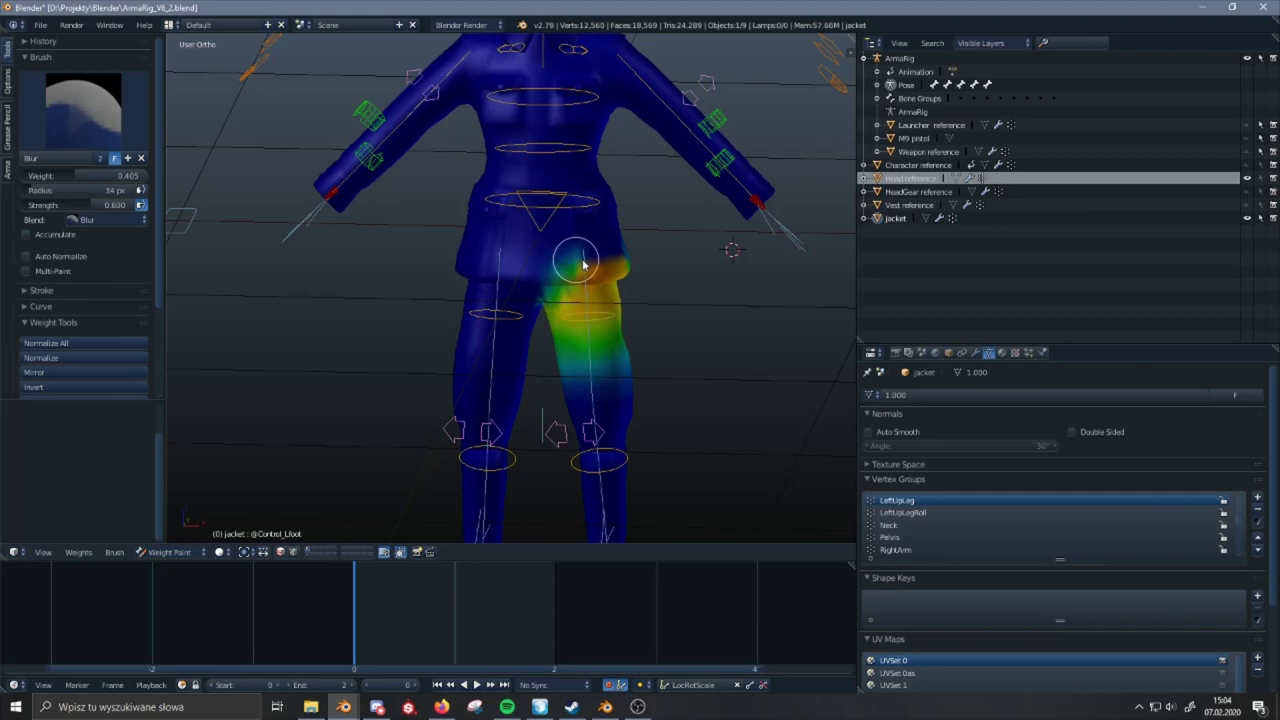
{"action": "left_click_drag", "start_coordinate": [583, 264], "coordinate": [567, 267]}
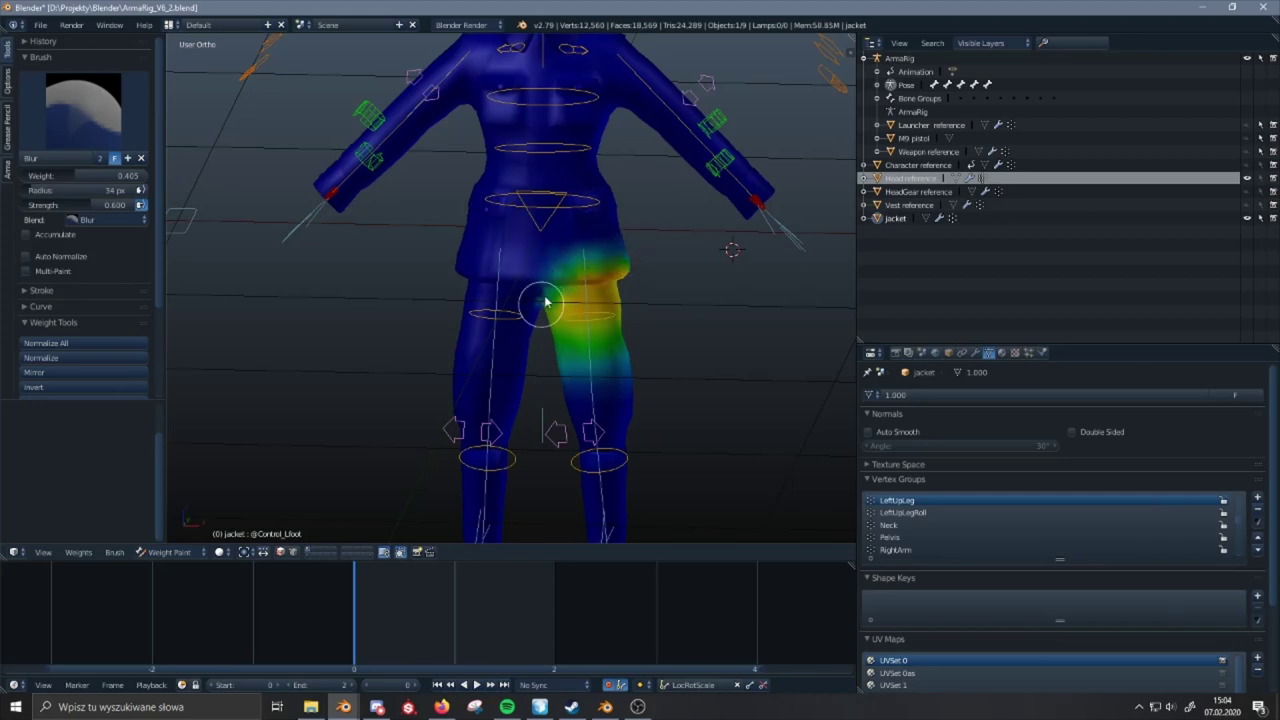
{"action": "middle_click_drag", "start_coordinate": [545, 286], "coordinate": [585, 310], "text": "shift"}
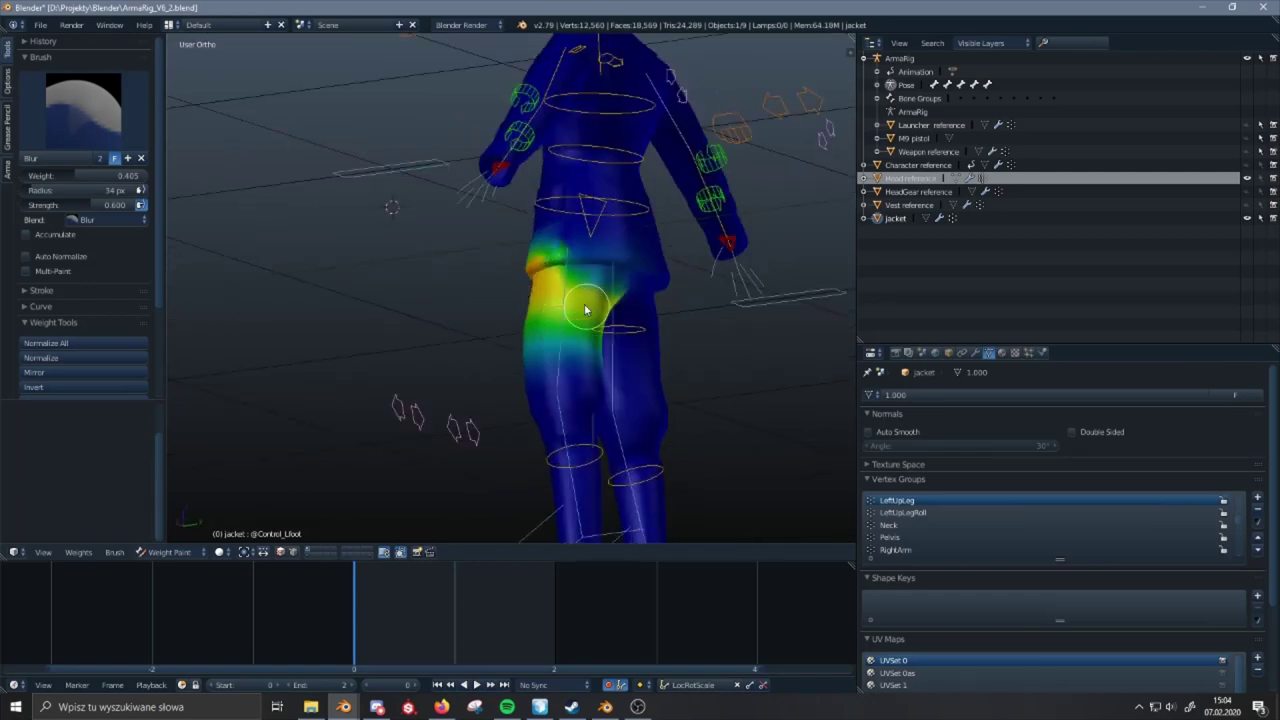
- Test-move the left foot control bone forward and upward to check the blurred hem weights from the side and front
{"action": "middle_click_drag", "start_coordinate": [570, 261], "coordinate": [600, 371]}
{"action": "key", "text": "g"}
{"action": "right_click", "coordinate": [518, 274]}
{"action": "middle_click_drag", "start_coordinate": [522, 282], "coordinate": [578, 354]}
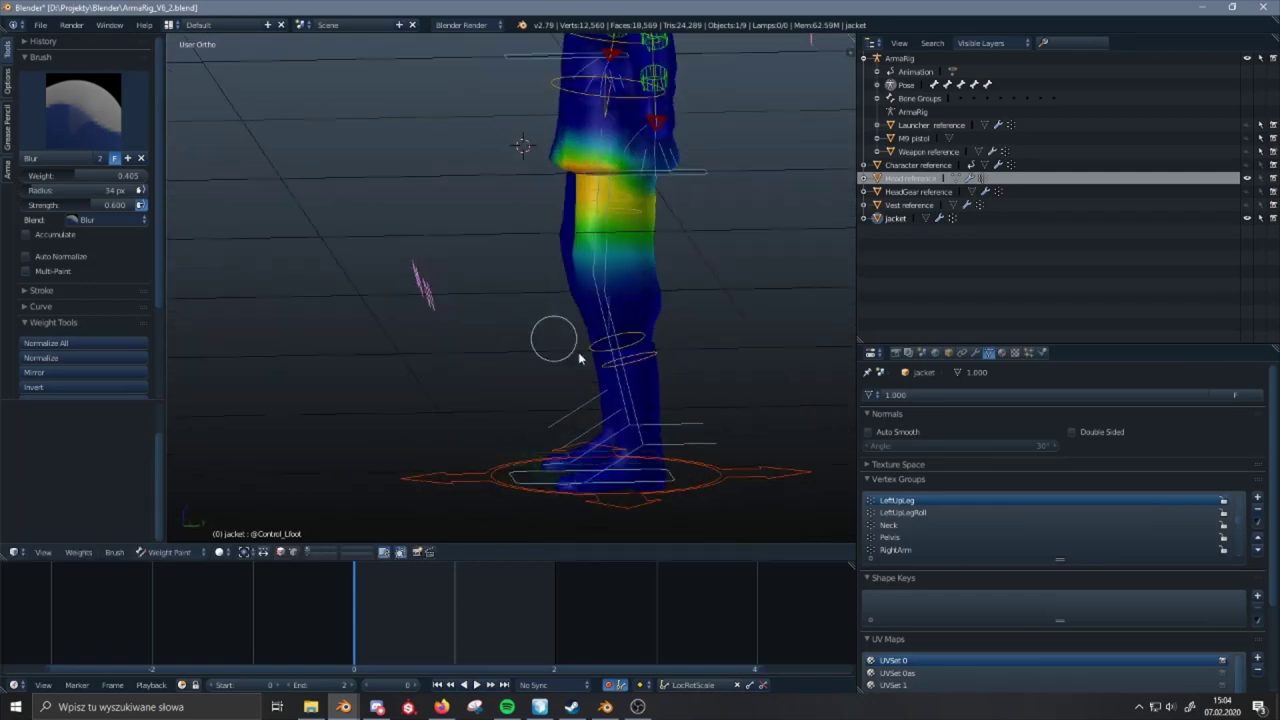
{"action": "key", "text": "g"}
{"action": "right_click", "coordinate": [491, 275]}
{"action": "middle_click_drag", "start_coordinate": [583, 278], "coordinate": [539, 319], "text": "shift"}
{"action": "key", "text": "g"}
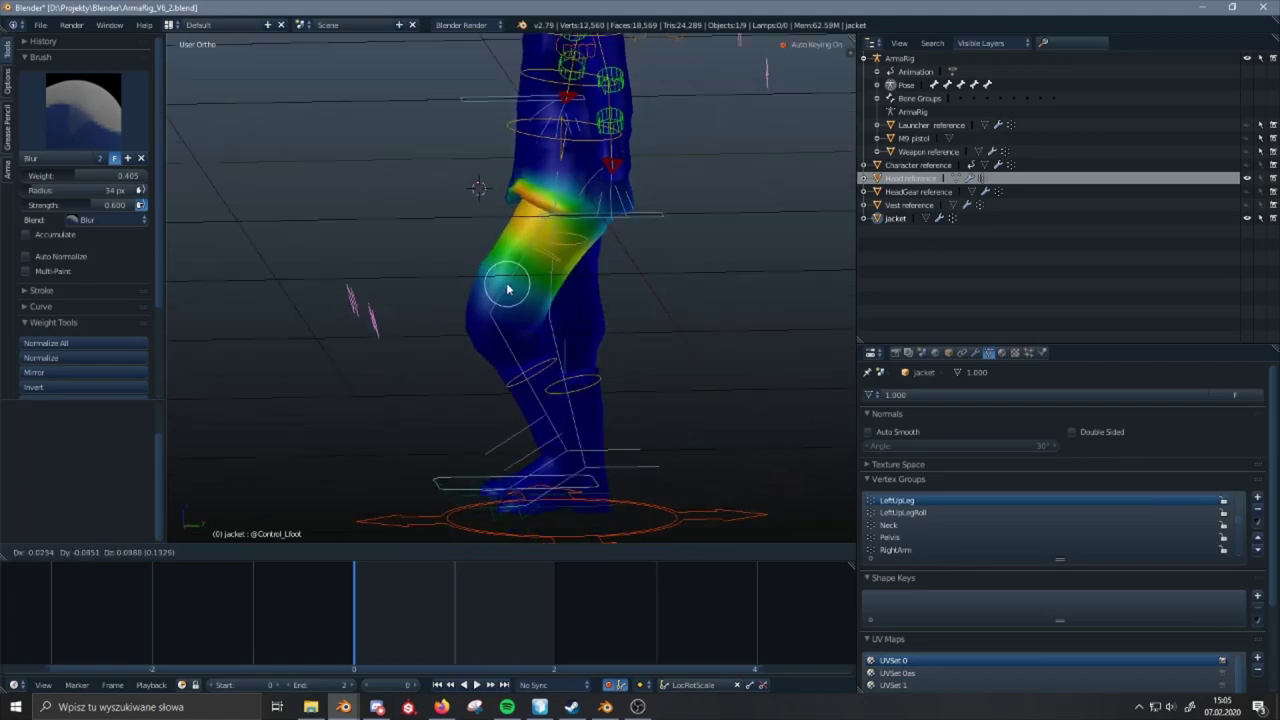
{"action": "right_click", "coordinate": [466, 283]}
{"action": "middle_click_drag", "start_coordinate": [466, 283], "coordinate": [705, 297]}
{"action": "key", "text": "g"}
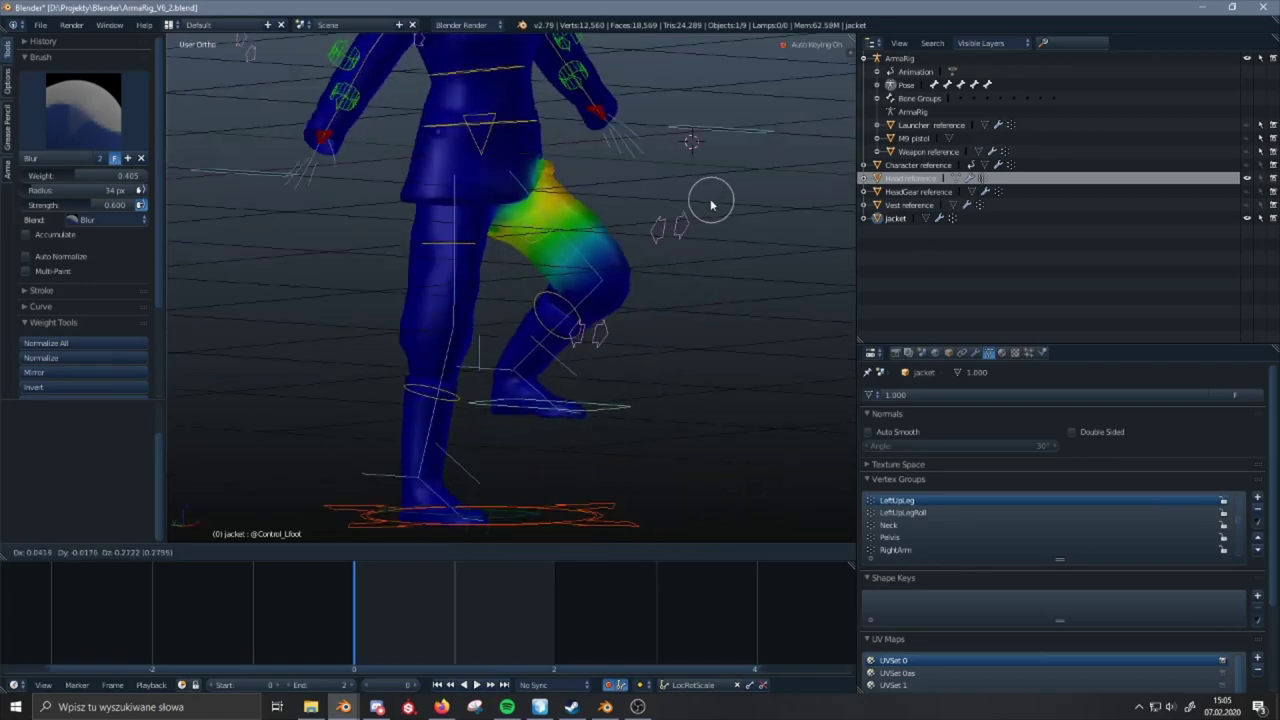
{"action": "right_click", "coordinate": [660, 200]}
- Test-raise the left foot control bone in front view to check the LeftUpLeg blending across the jacket's front hem
{"action": "middle_click_drag", "start_coordinate": [660, 200], "coordinate": [582, 211]}
{"action": "middle_click_drag", "start_coordinate": [582, 211], "coordinate": [590, 261], "text": "shift"}
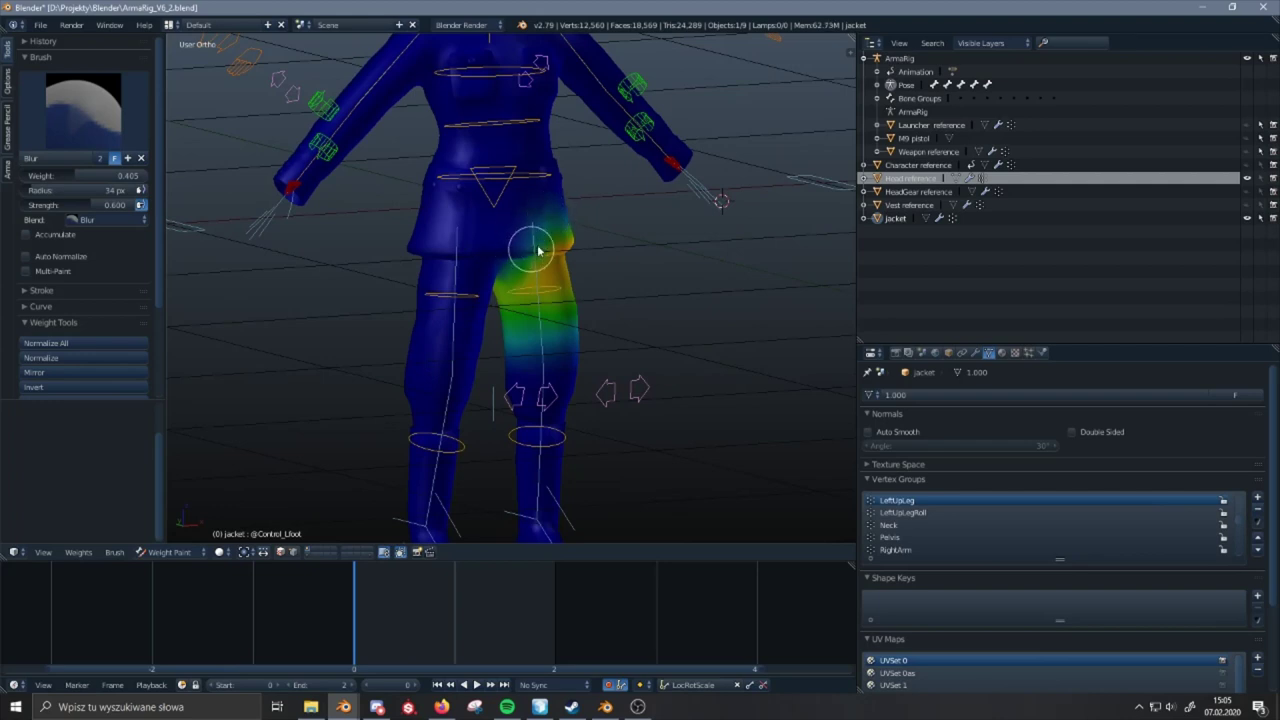
{"action": "middle_click_drag", "start_coordinate": [531, 253], "coordinate": [531, 289]}
{"action": "key", "text": "g"}
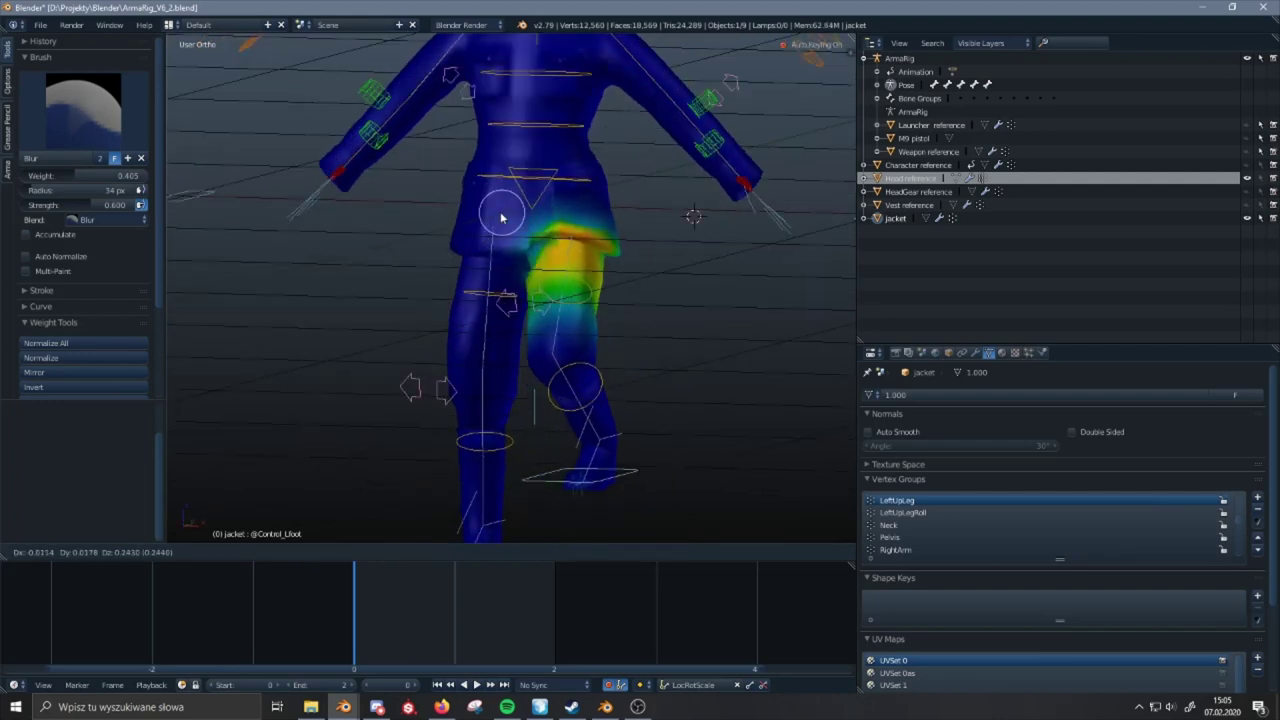
{"action": "right_click", "coordinate": [545, 249]}
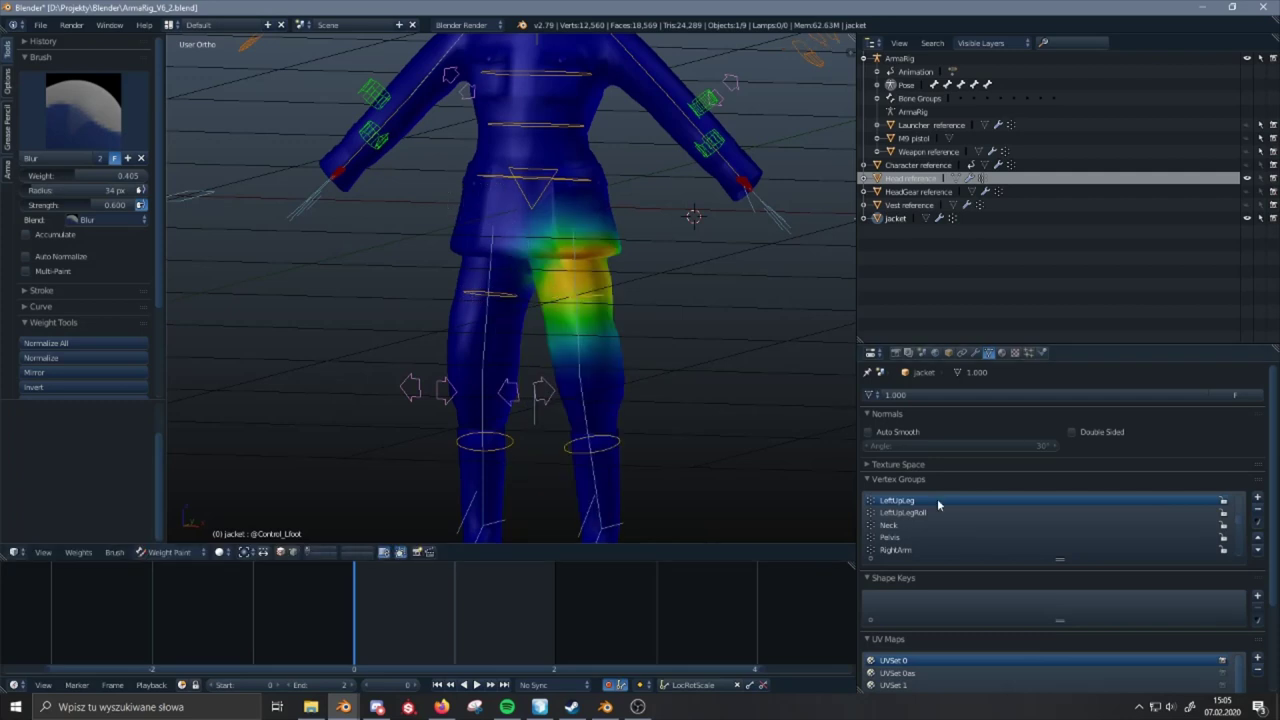
- Go through the jacket's vertex groups and make Pelvis active to show its weights around the hips and hem
{"action": "scroll", "coordinate": [937, 501], "scroll_direction": "up", "scroll_amount": 2, "text": "ctrl"}
{"action": "scroll", "coordinate": [937, 501], "scroll_direction": "down", "scroll_amount": 2, "text": "ctrl"}
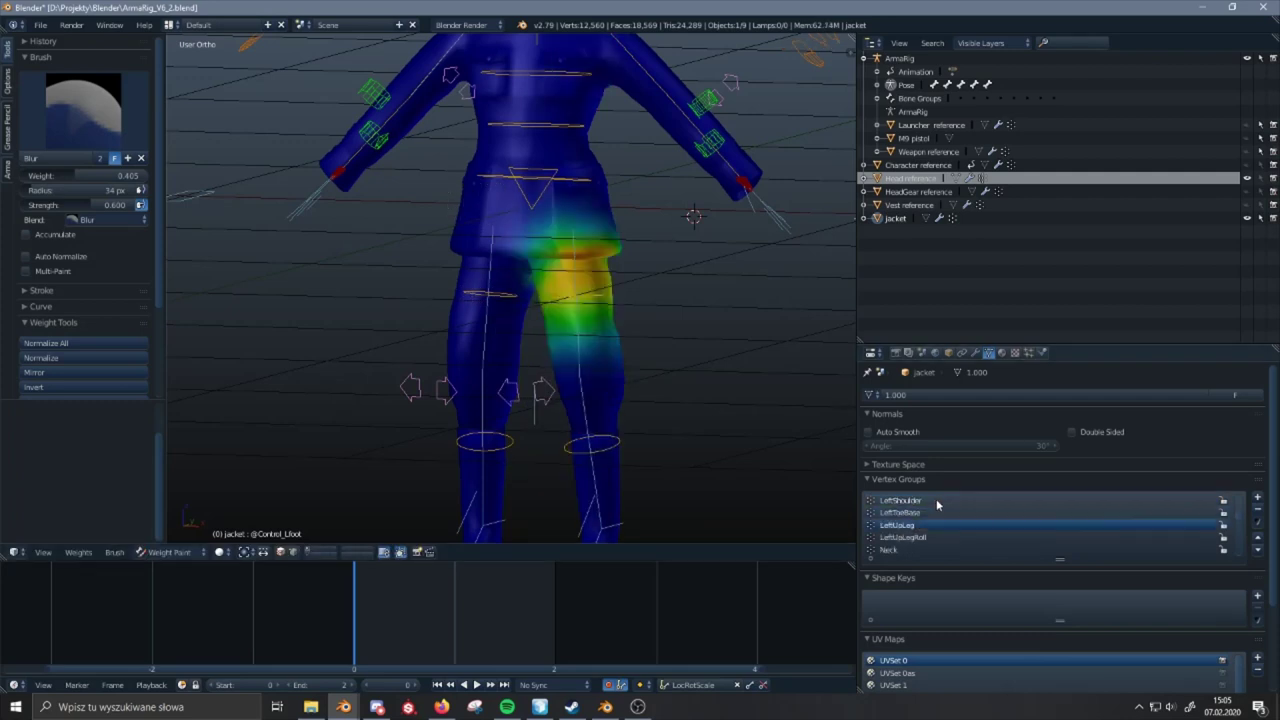
{"action": "middle_click_drag", "start_coordinate": [572, 396], "coordinate": [594, 394]}
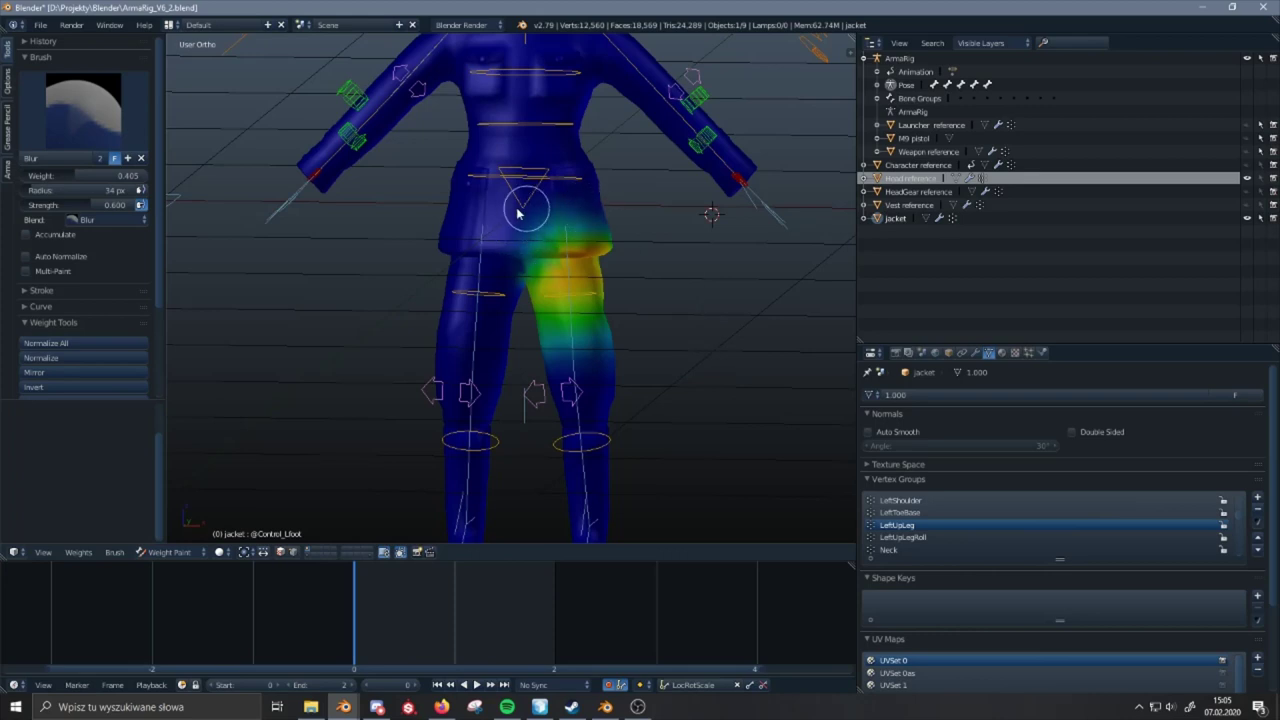
{"action": "scroll", "coordinate": [920, 510], "scroll_direction": "down", "scroll_amount": 15, "text": "ctrl"}
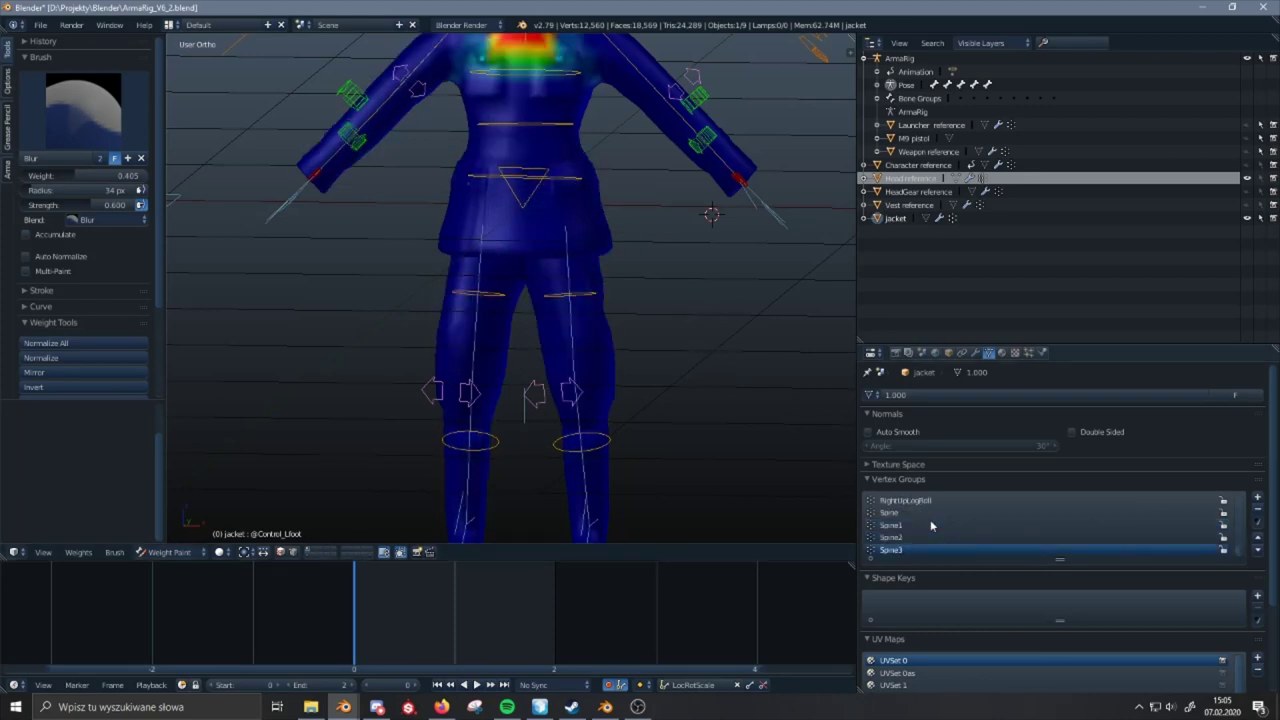
{"action": "scroll", "coordinate": [930, 525], "scroll_direction": "up", "scroll_amount": 12, "text": "ctrl"}
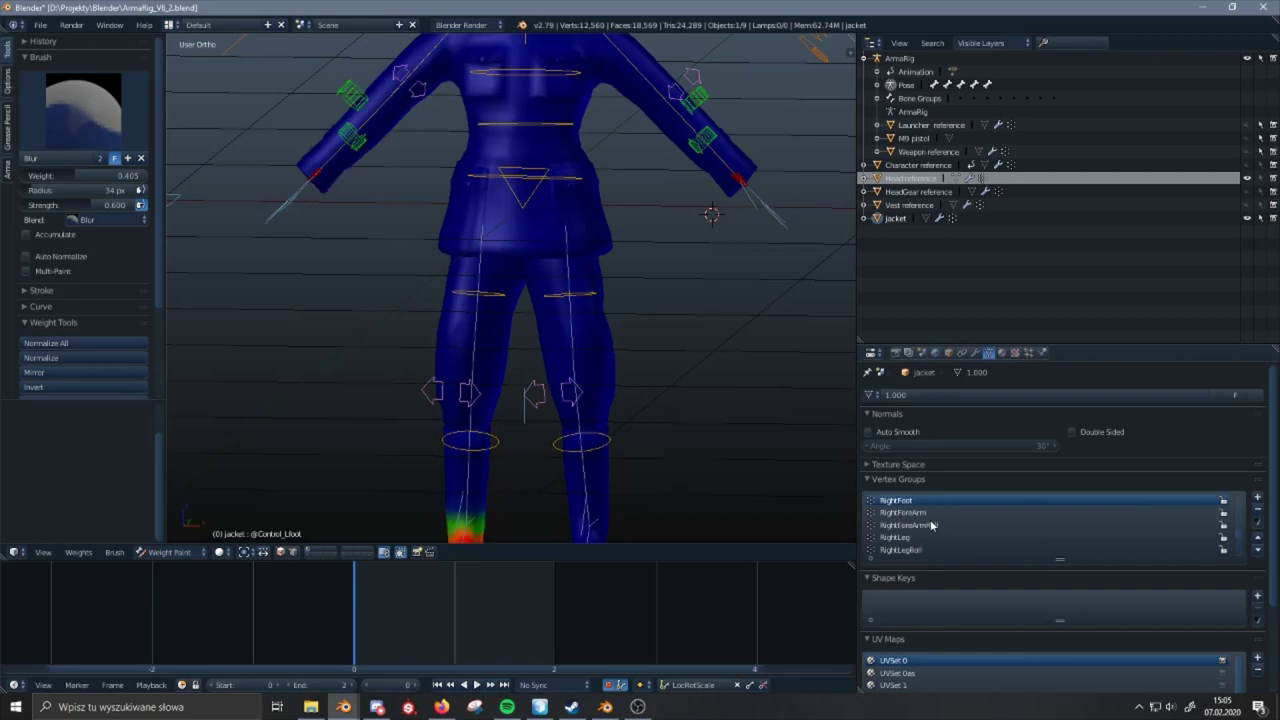
{"action": "scroll", "coordinate": [930, 525], "scroll_direction": "up", "scroll_amount": 8, "text": "ctrl"}
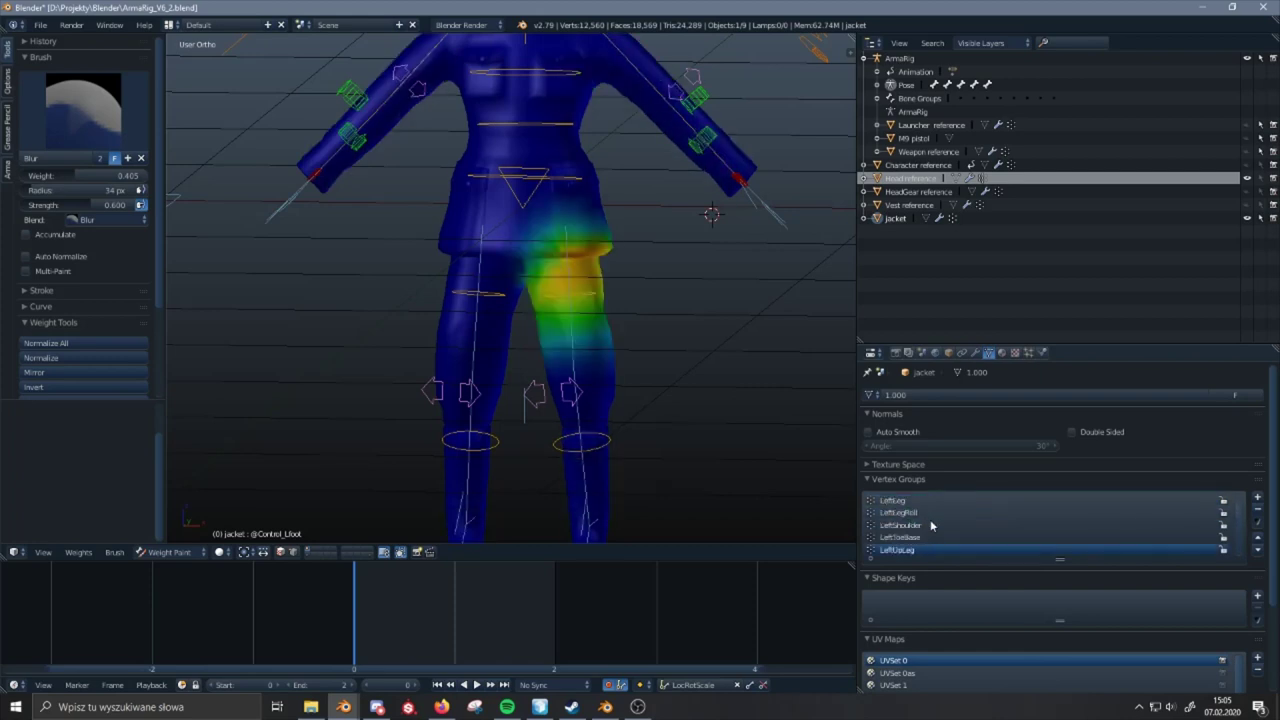
{"action": "scroll", "coordinate": [930, 525], "scroll_direction": "up", "scroll_amount": 10, "text": "ctrl"}
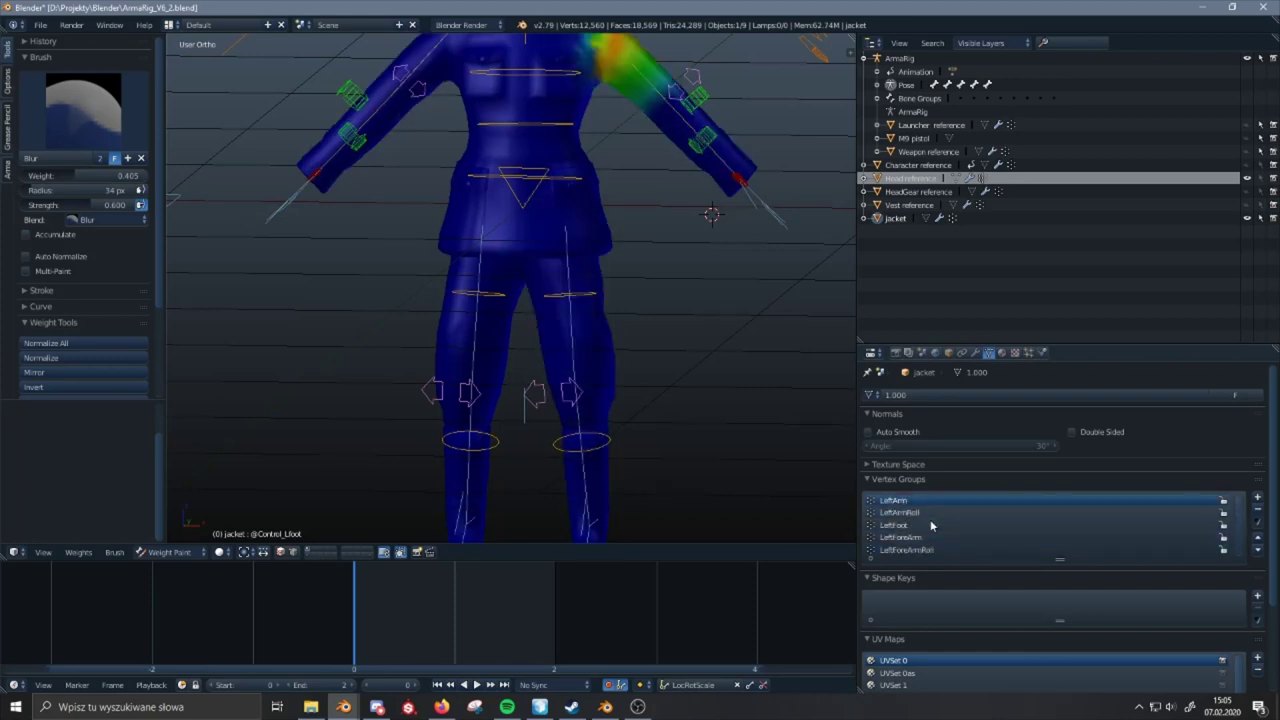
{"action": "scroll", "coordinate": [930, 525], "scroll_direction": "up", "scroll_amount": 8, "text": "ctrl"}
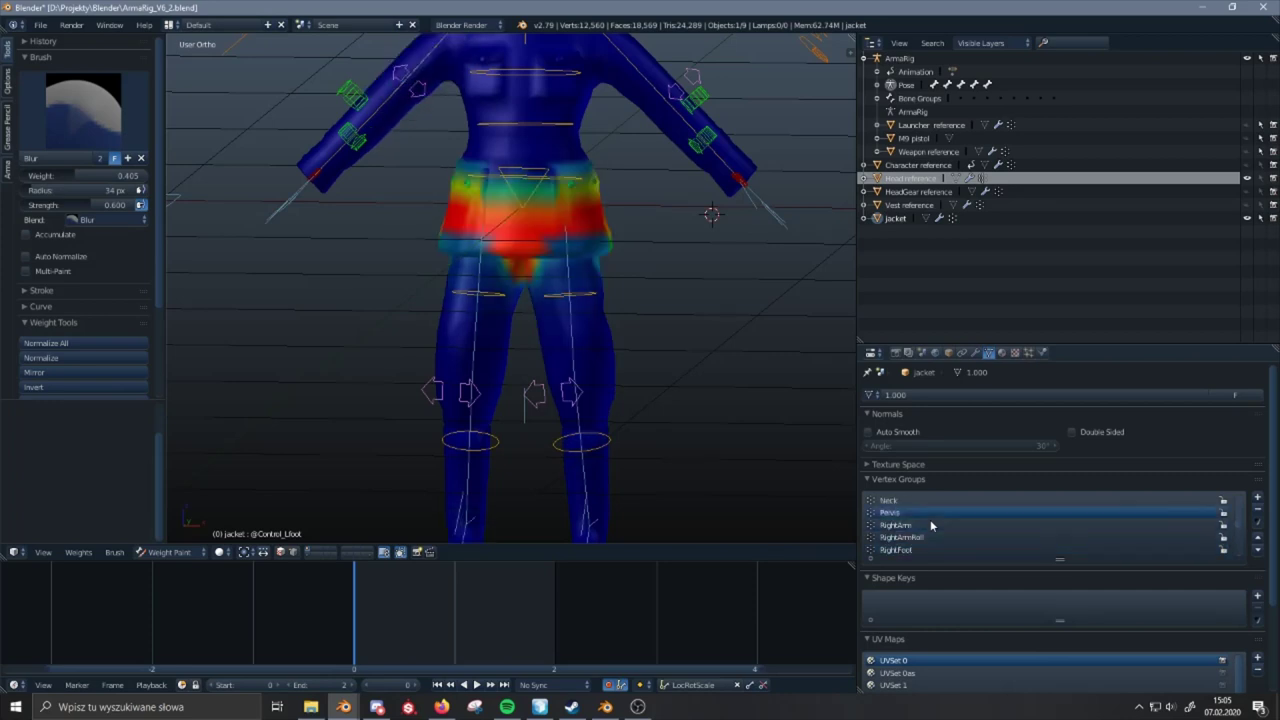
{"action": "middle_click_drag", "start_coordinate": [614, 257], "coordinate": [629, 279], "text": "shift"}
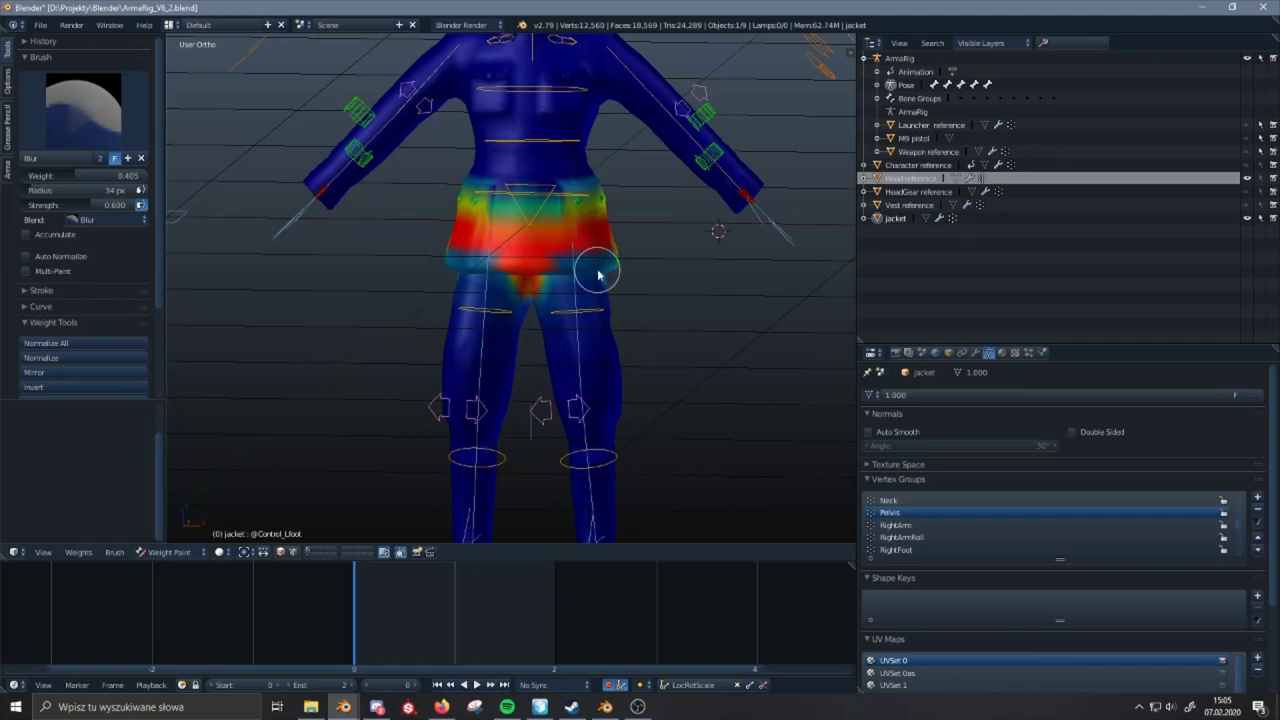
- Test-move the left foot control bone forward in side view to check the Pelvis weights along the jacket's hem
{"action": "mouse_move", "coordinate": [598, 274]}
{"action": "middle_mouse_down"}
{"action": "mouse_move", "coordinate": [474, 269]}
{"action": "mouse_move", "coordinate": [526, 297]}
{"action": "mouse_move", "coordinate": [406, 240]}
{"action": "mouse_move", "coordinate": [418, 251]}
{"action": "middle_mouse_up"}
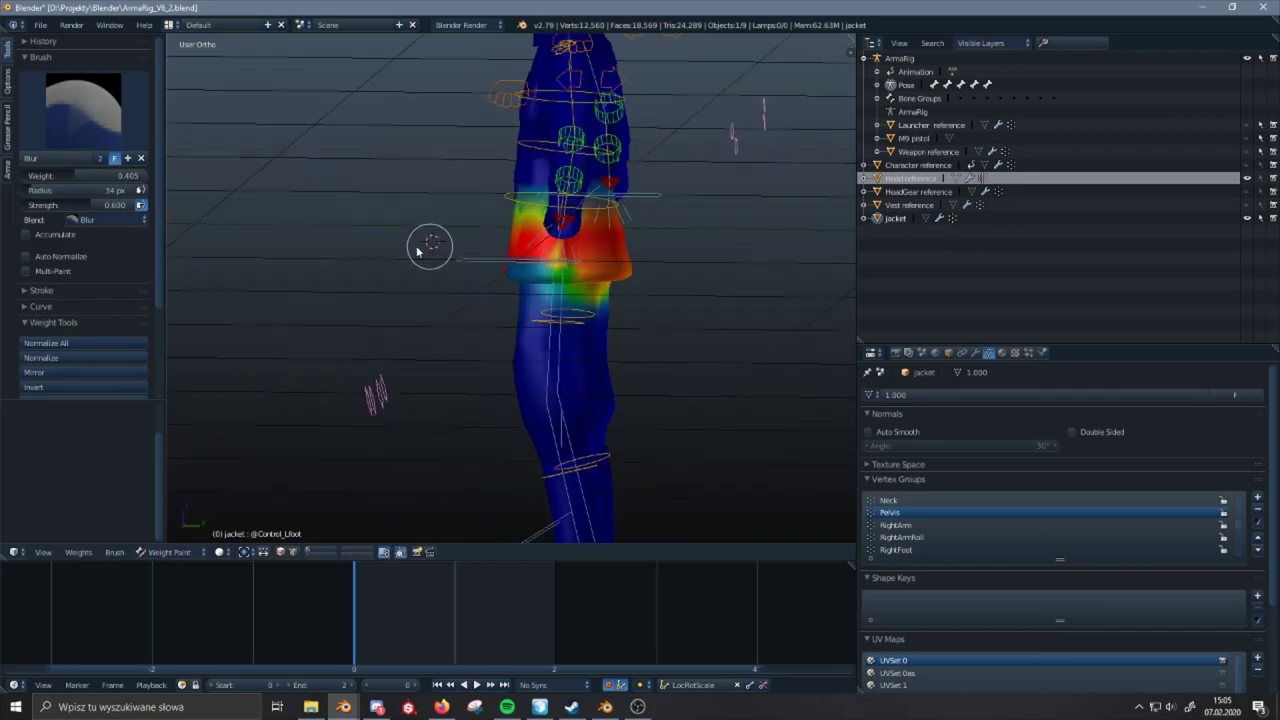
{"action": "key", "text": "g"}
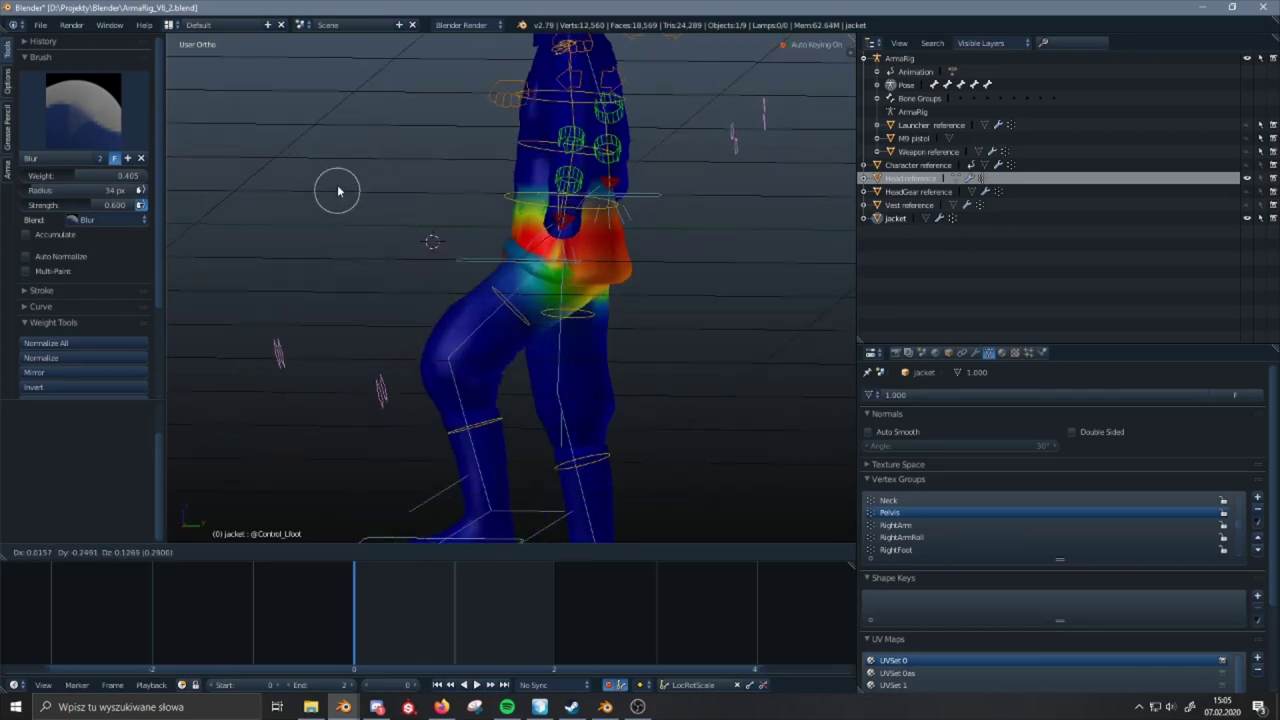
{"action": "right_click", "coordinate": [303, 189]}
{"action": "middle_click_drag", "start_coordinate": [303, 189], "coordinate": [502, 256]}
{"action": "scroll", "coordinate": [502, 256], "scroll_direction": "up", "scroll_amount": 1}
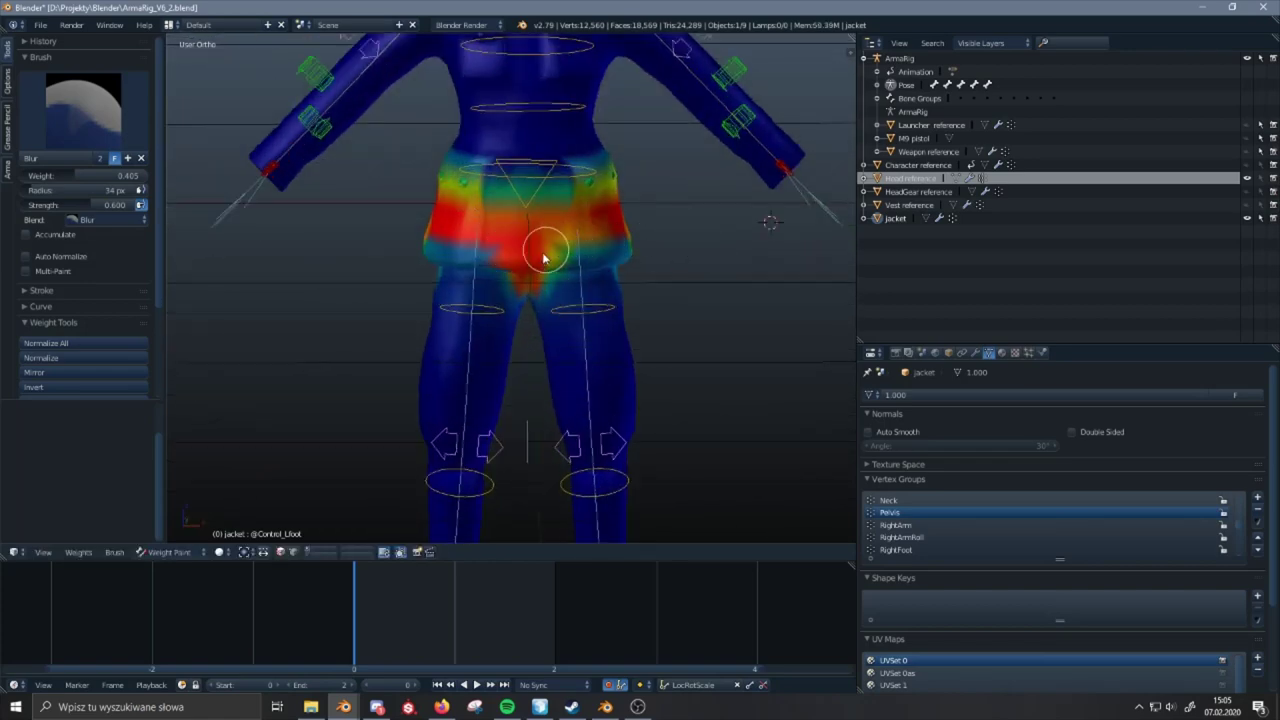
- Test-move the left foot control bone sideways from the front to check the Pelvis weights over the left thigh
{"action": "key", "text": "g"}
{"action": "right_click", "coordinate": [656, 265]}
{"action": "middle_click_drag", "start_coordinate": [657, 266], "coordinate": [620, 318]}
{"action": "key", "text": "g"}
{"action": "right_click", "coordinate": [480, 317]}
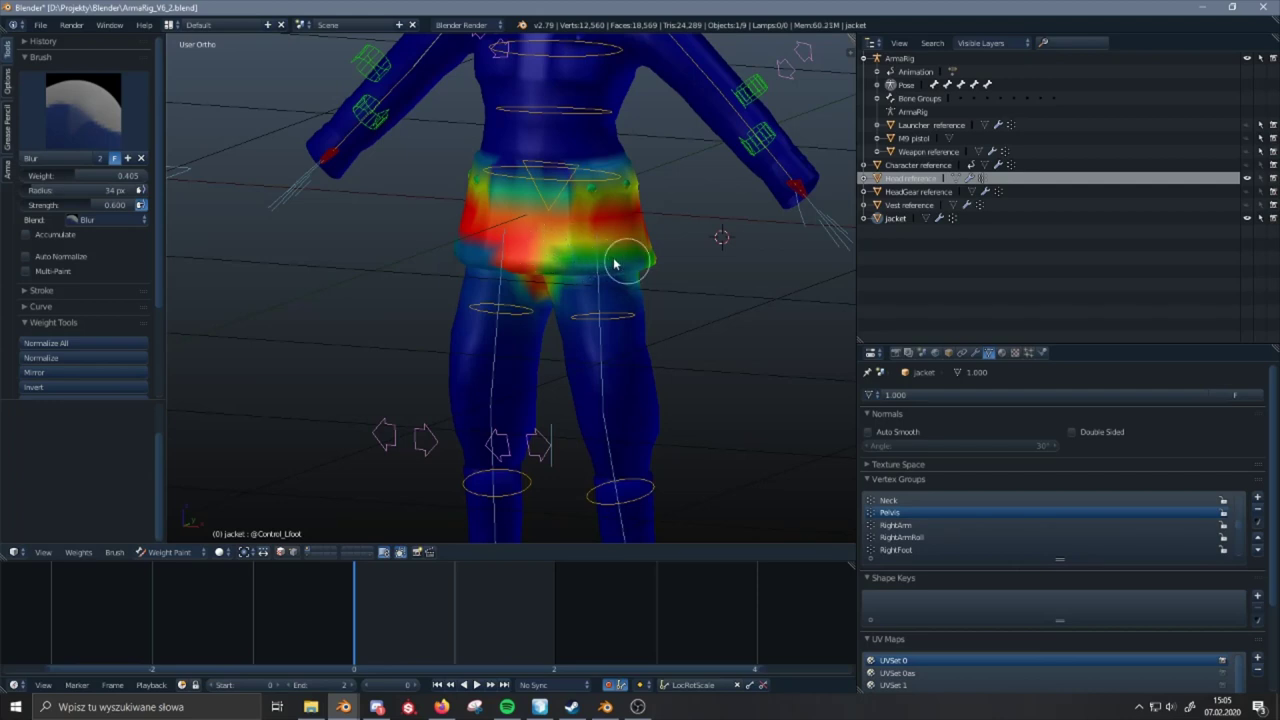
- Blur the Pelvis weights across the jacket's left side, test-moving the left foot control bone before and after the stroke
{"action": "middle_click_drag", "start_coordinate": [570, 265], "coordinate": [494, 294]}
{"action": "key", "text": "g"}
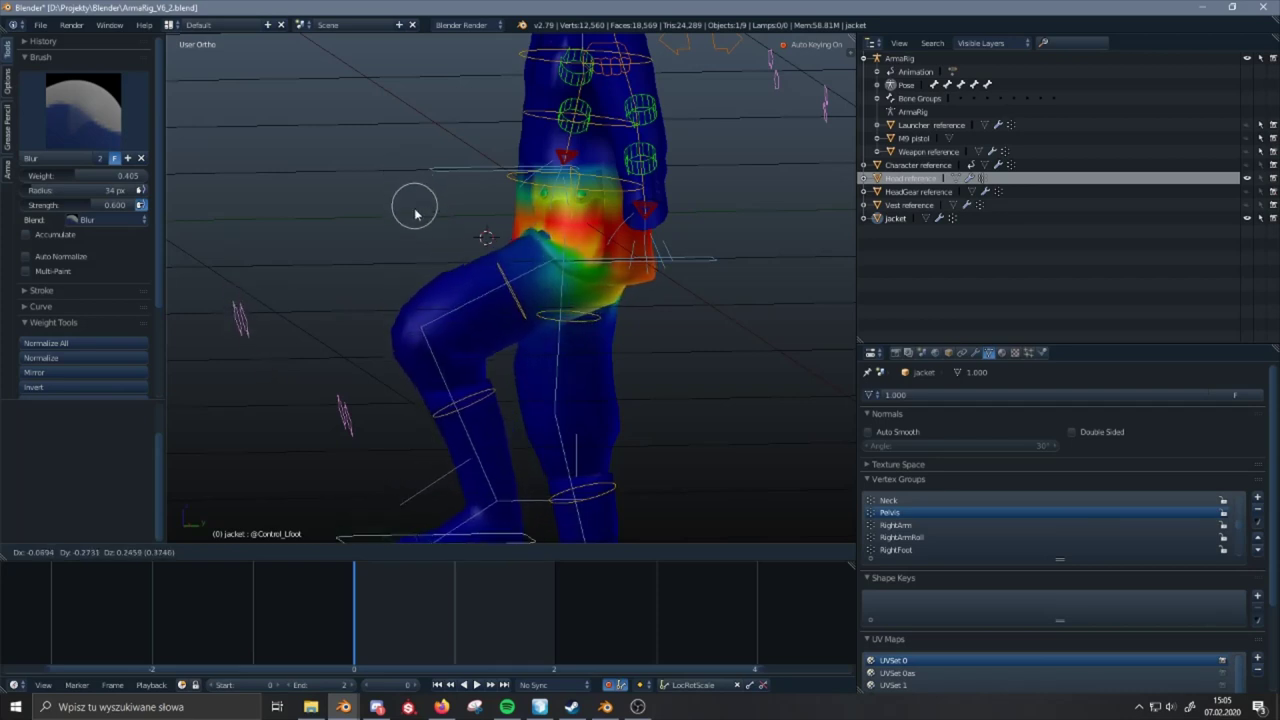
{"action": "right_click", "coordinate": [478, 282]}
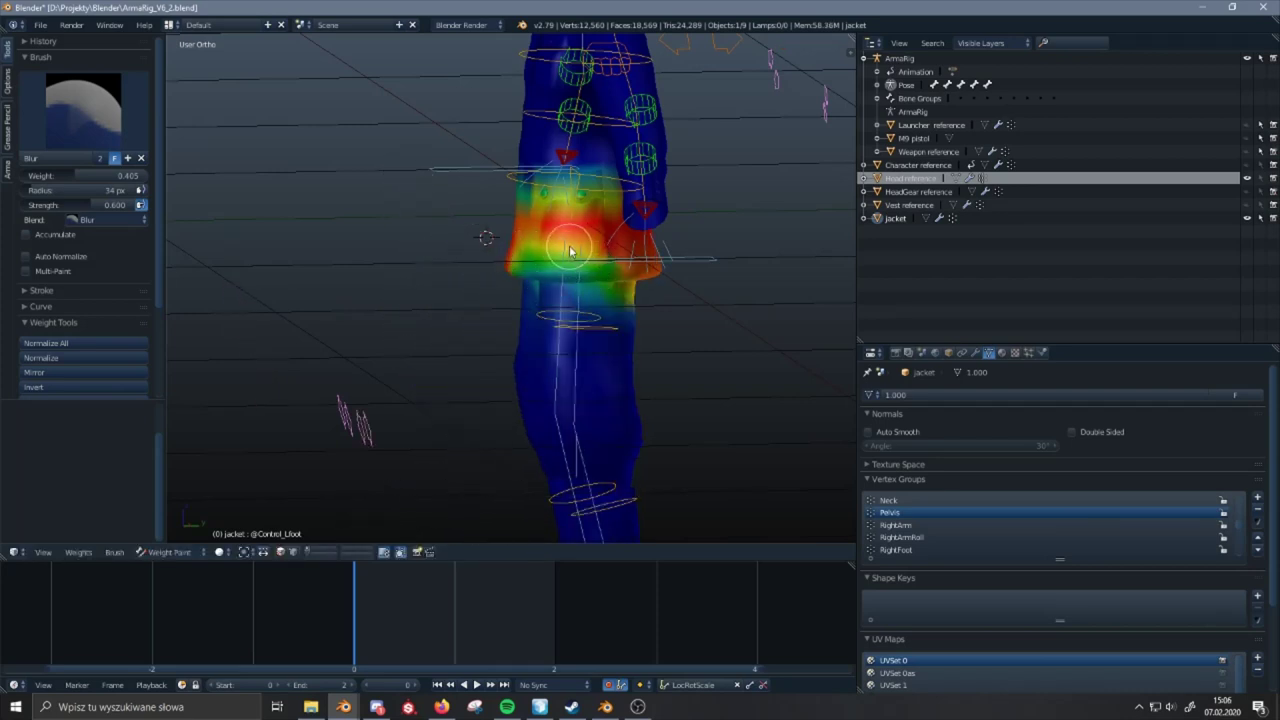
{"action": "left_click_drag", "start_coordinate": [615, 275], "coordinate": [530, 242]}
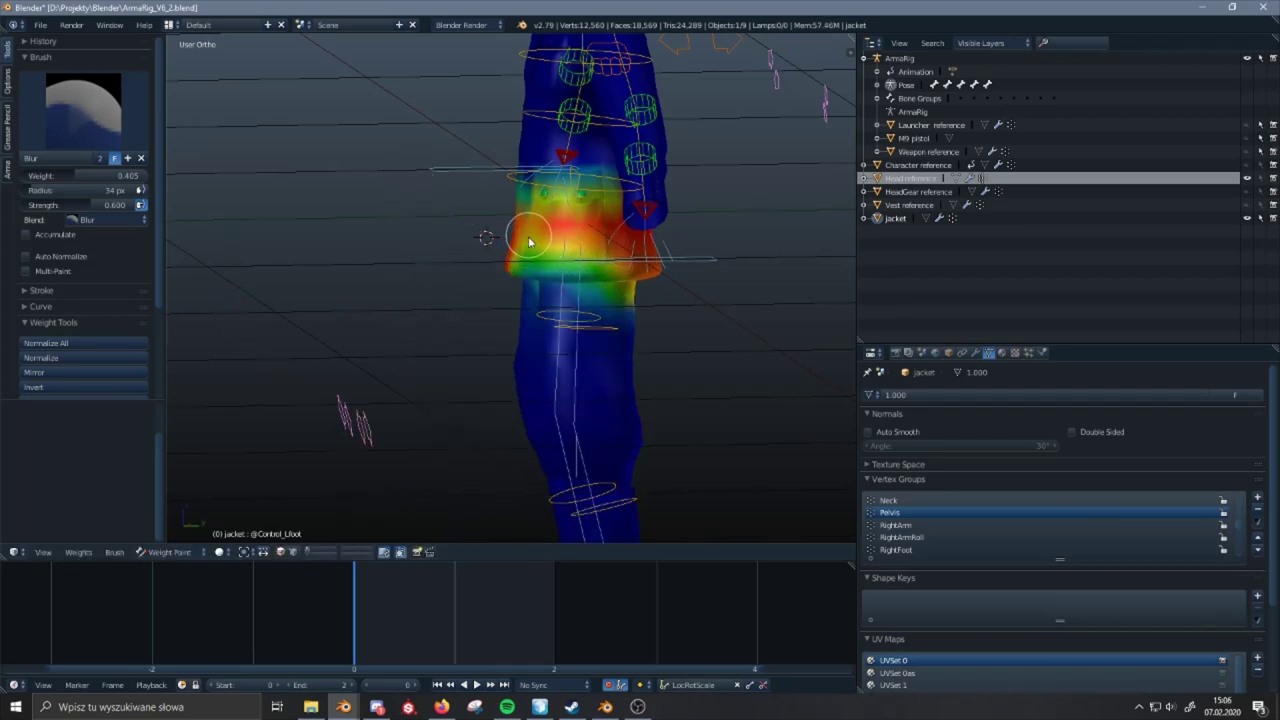
{"action": "key", "text": "g"}
{"action": "right_click", "coordinate": [429, 230]}
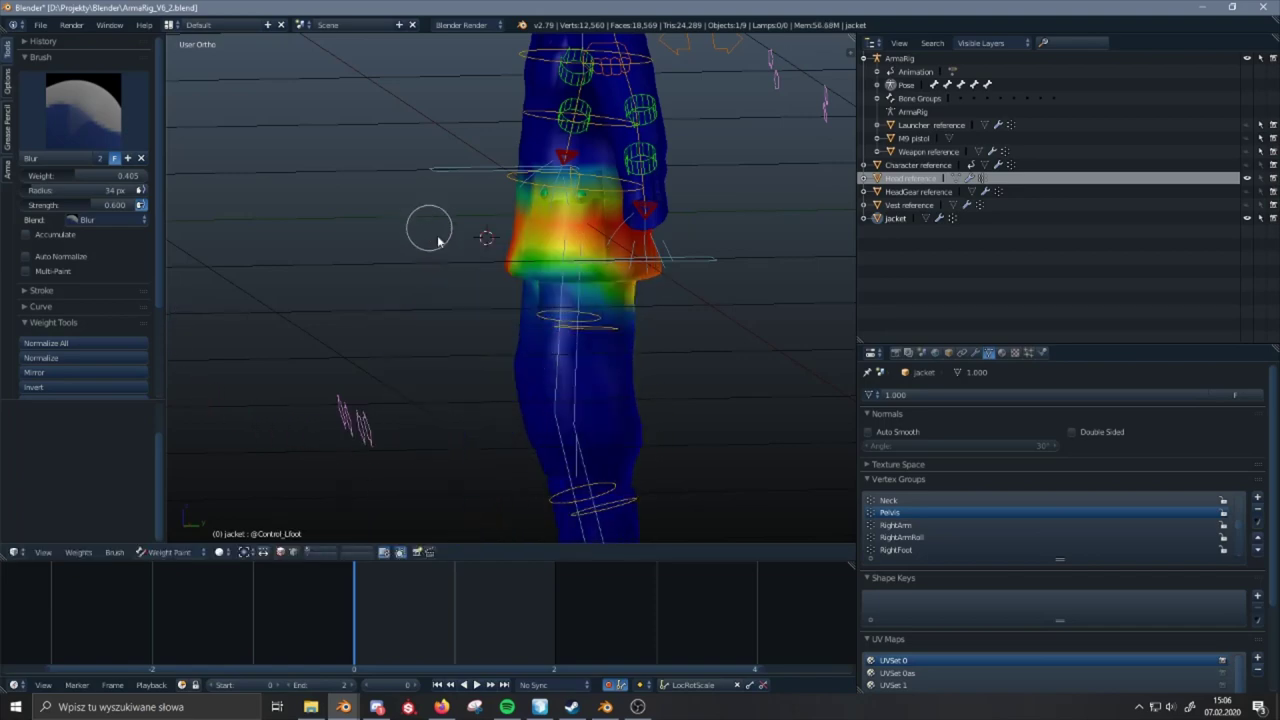
- Normalize the jacket's weights across all vertex groups with Lock Active turned off
{"action": "middle_click_drag", "start_coordinate": [429, 230], "coordinate": [457, 277]}
{"action": "key", "text": "Tab"}
{"action": "middle_click_drag", "start_coordinate": [390, 250], "coordinate": [540, 300]}
{"action": "key", "text": "Tab"}
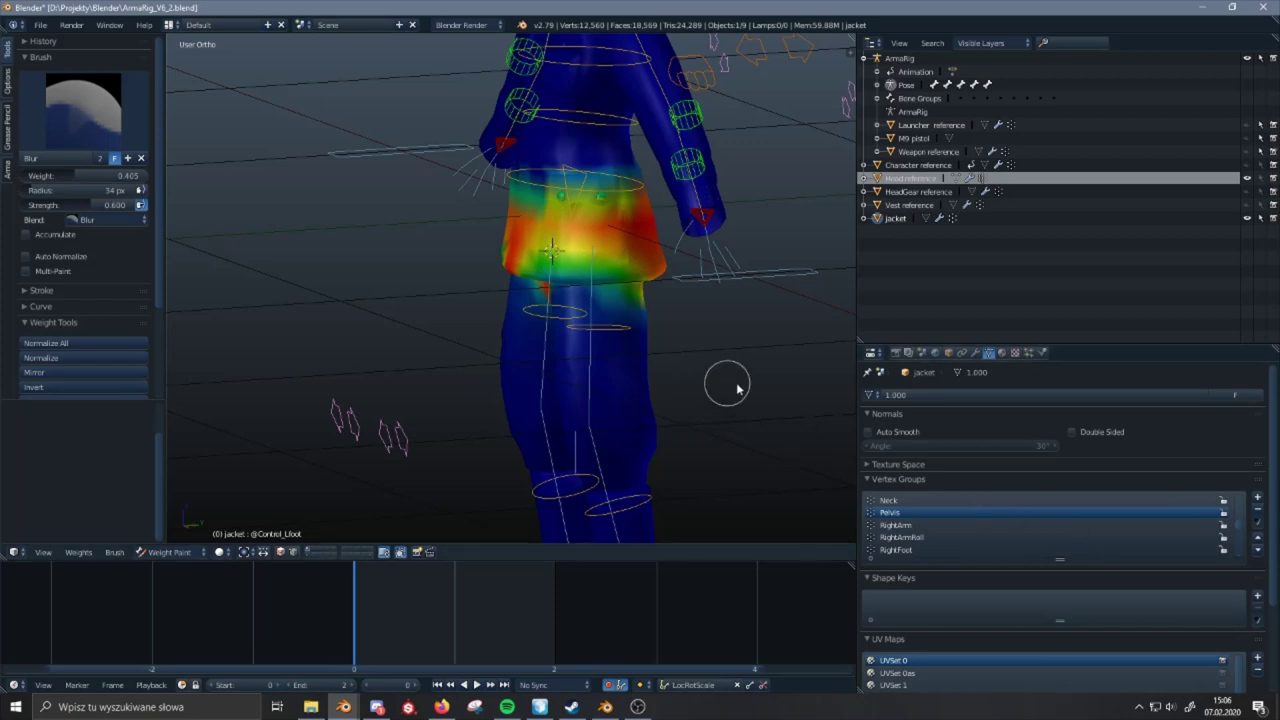
{"action": "left_click", "coordinate": [50, 343]}
{"action": "left_click", "coordinate": [12, 419]}
- Examine the normalized Pelvis weights from the side and front while test-moving the left foot control bone
{"action": "middle_click_drag", "start_coordinate": [434, 331], "coordinate": [343, 320]}
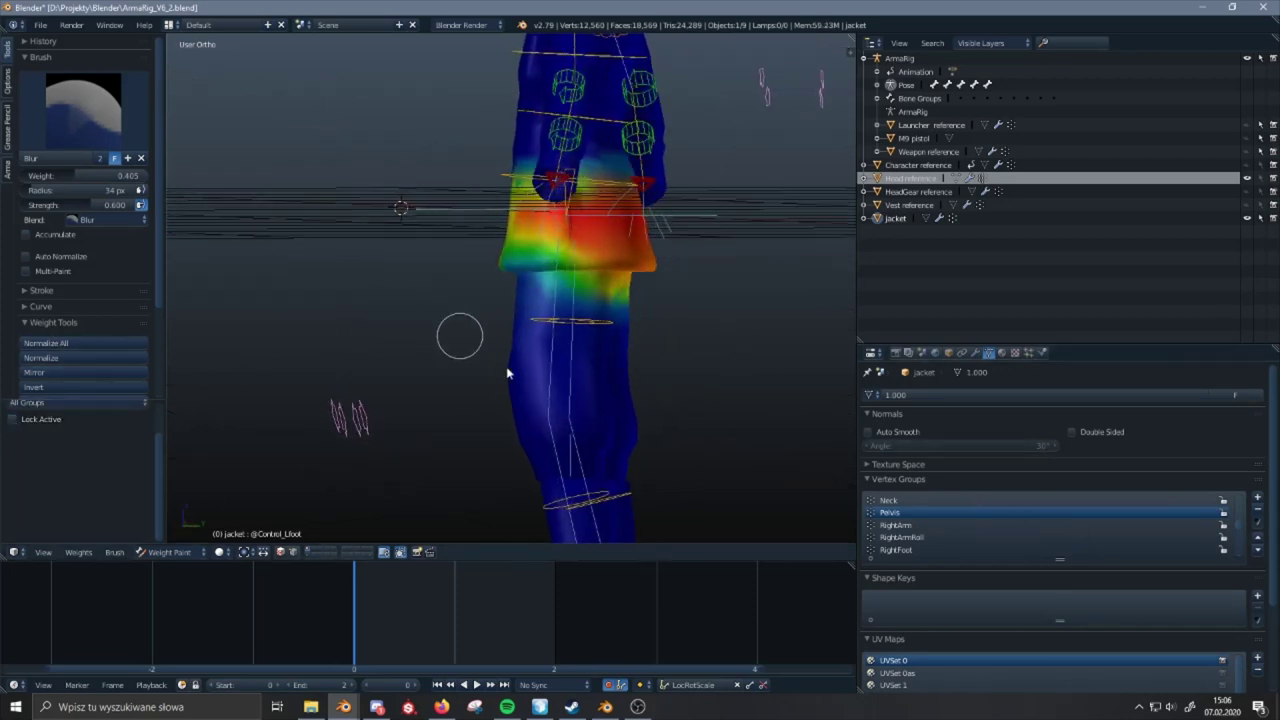
{"action": "key", "text": "g"}
{"action": "key", "text": "Escape"}
{"action": "middle_click_drag", "start_coordinate": [380, 266], "coordinate": [585, 262]}
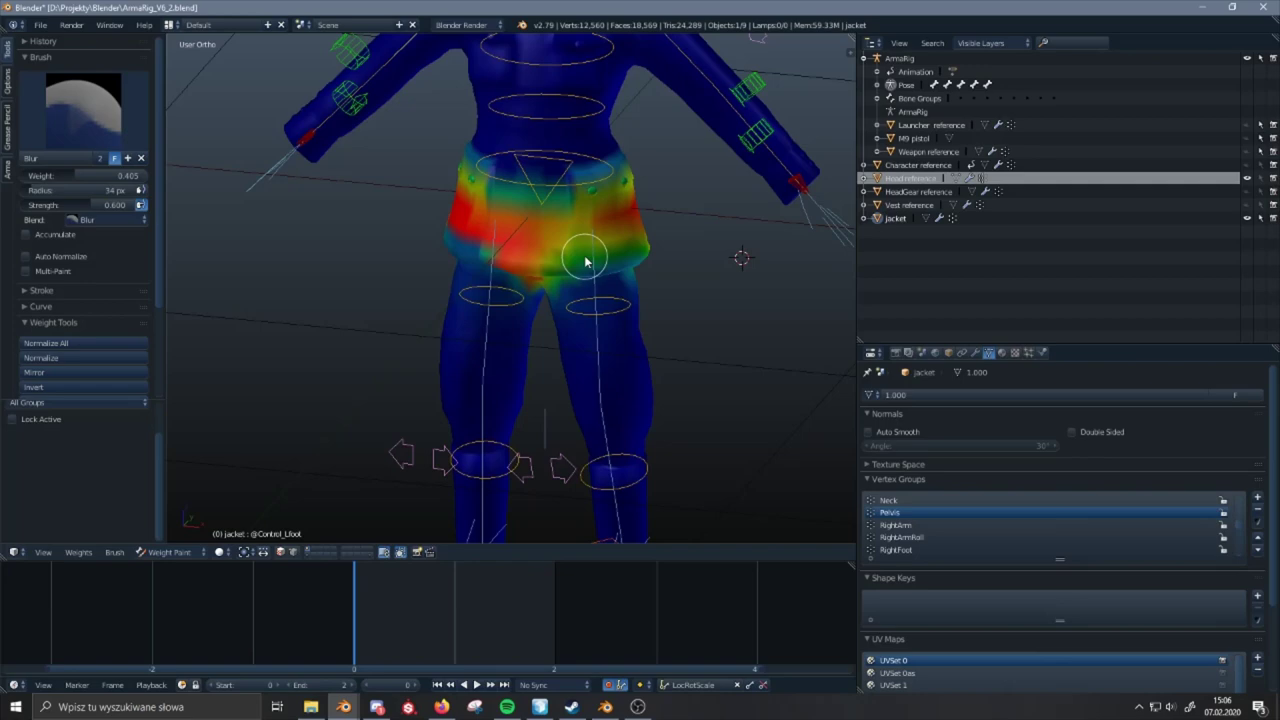
{"action": "mouse_move", "coordinate": [585, 262]}
{"action": "middle_mouse_down"}
{"action": "mouse_move", "coordinate": [591, 249]}
{"action": "mouse_move", "coordinate": [486, 286]}
{"action": "mouse_move", "coordinate": [571, 289]}
{"action": "mouse_move", "coordinate": [583, 263]}
{"action": "mouse_move", "coordinate": [585, 280]}
{"action": "middle_mouse_up"}
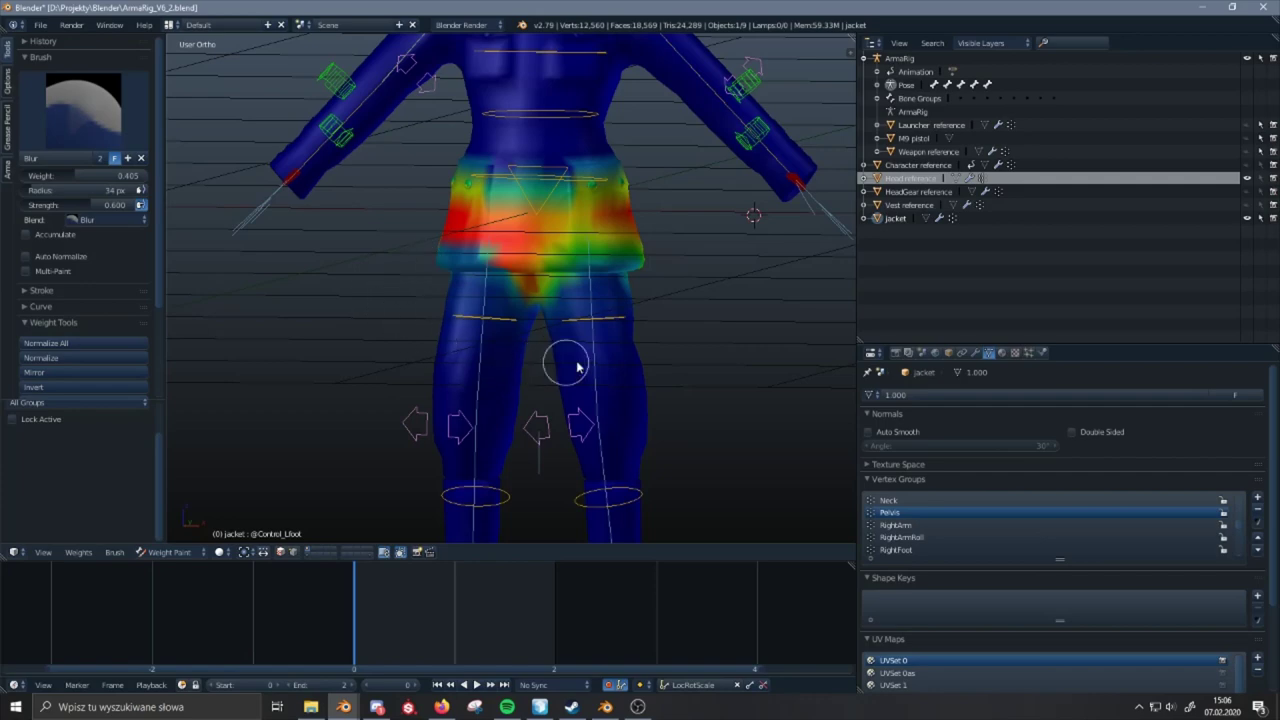
{"action": "mouse_move", "coordinate": [571, 366]}
{"action": "middle_mouse_down"}
{"action": "mouse_move", "coordinate": [457, 366]}
{"action": "mouse_move", "coordinate": [602, 364]}
{"action": "middle_mouse_up"}
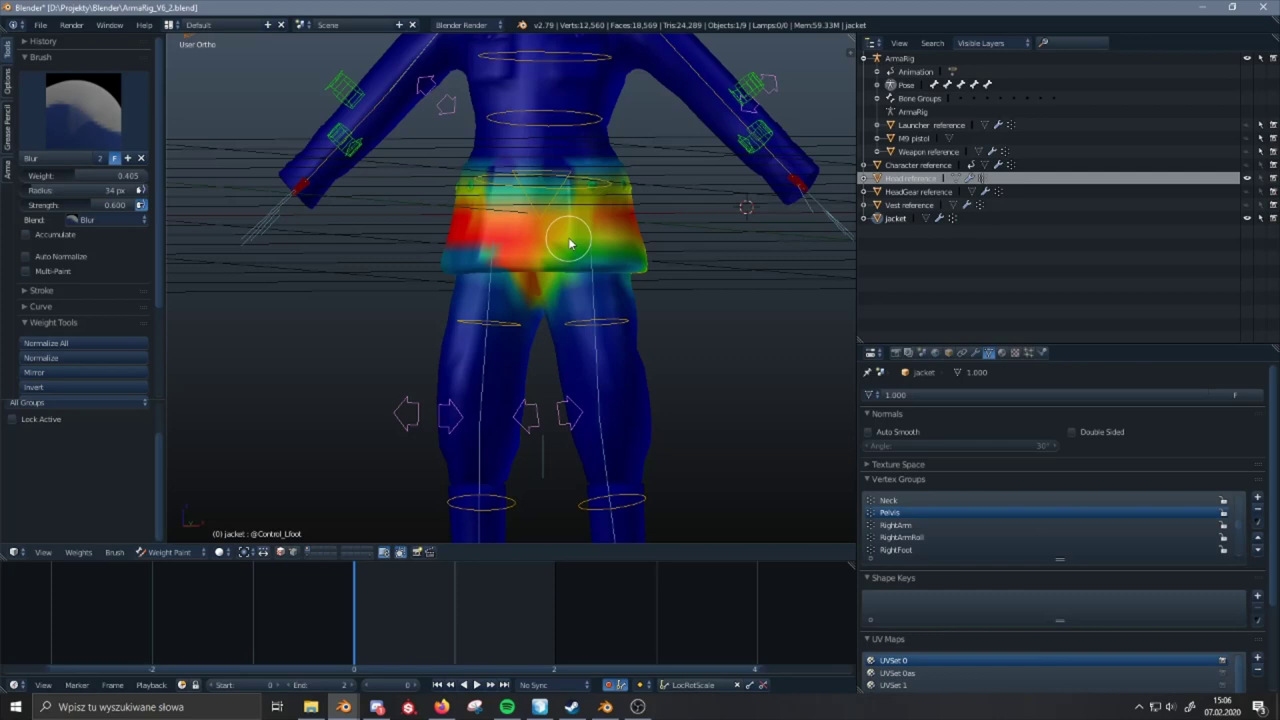
{"action": "key", "text": "g"}
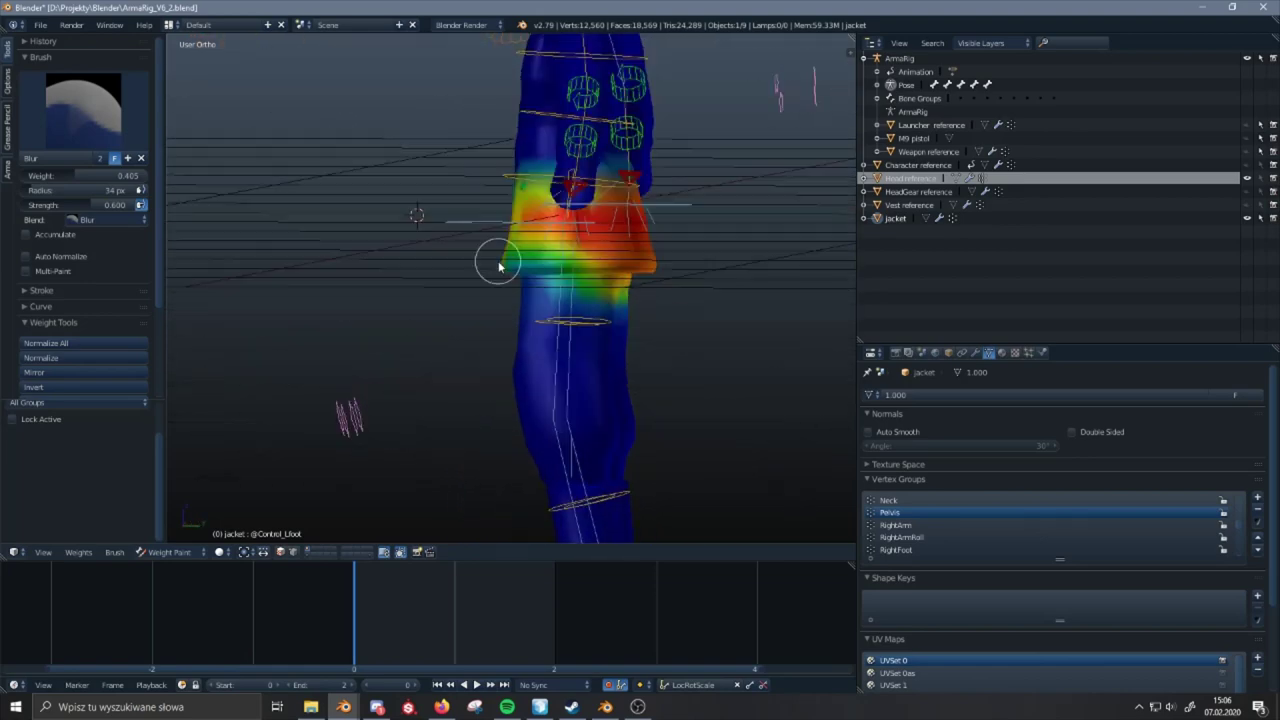
{"action": "key", "text": "Escape"}
{"action": "middle_click_drag", "start_coordinate": [443, 229], "coordinate": [555, 225]}
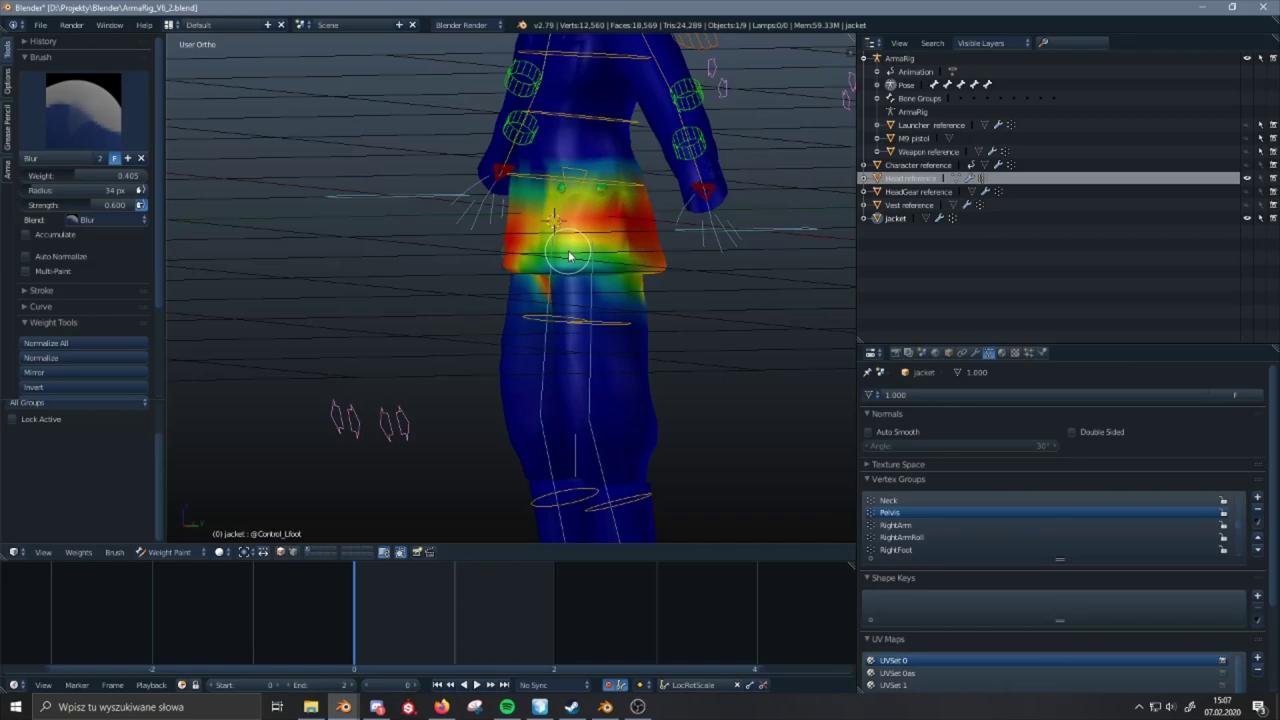
- Test-move the left foot control bone in an angled side view to check the jacket's left hem
{"action": "middle_click_drag", "start_coordinate": [517, 258], "coordinate": [565, 240]}
{"action": "key", "text": "g"}
{"action": "right_click", "coordinate": [646, 229]}
{"action": "key", "text": "g"}
{"action": "right_click", "coordinate": [482, 188]}
{"action": "middle_click_drag", "start_coordinate": [482, 188], "coordinate": [603, 190]}
- Test-raise the left foot control bone from the front and slightly above to check the front hem's Pelvis blending
{"action": "key", "text": "g"}
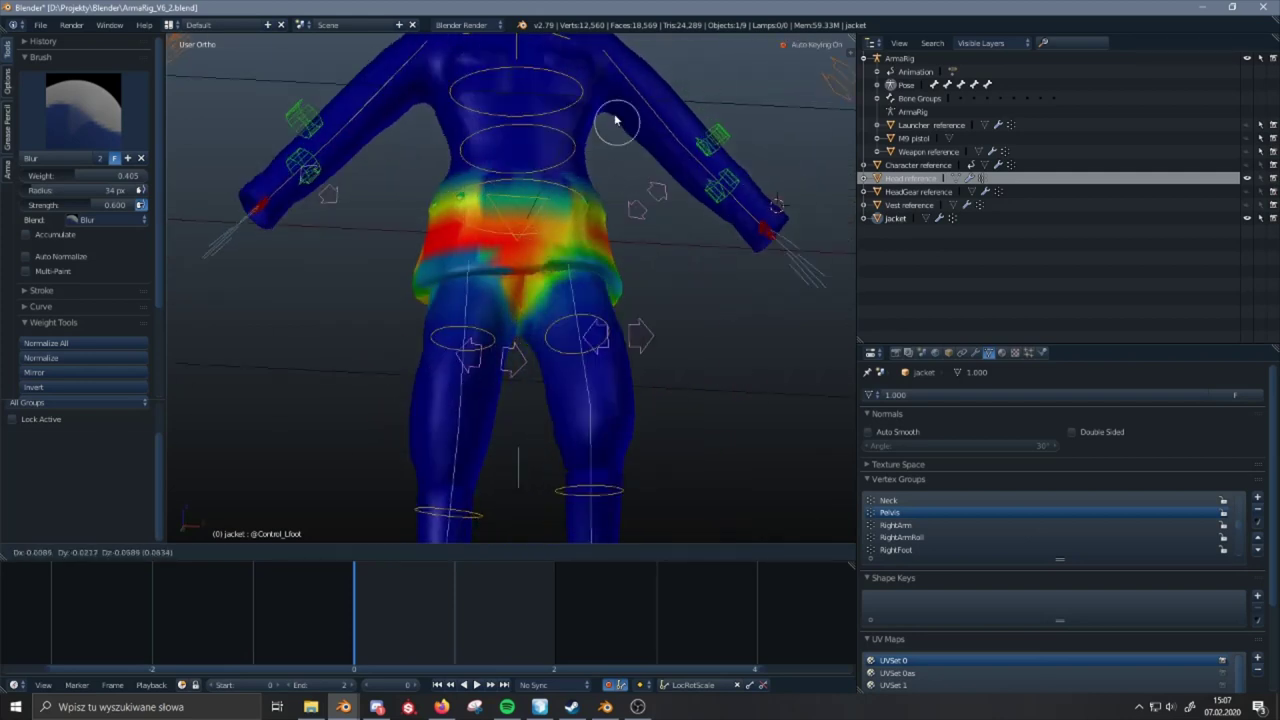
{"action": "right_click", "coordinate": [641, 112]}
{"action": "middle_click_drag", "start_coordinate": [632, 146], "coordinate": [632, 232]}
{"action": "key", "text": "g"}
{"action": "right_click", "coordinate": [632, 112]}
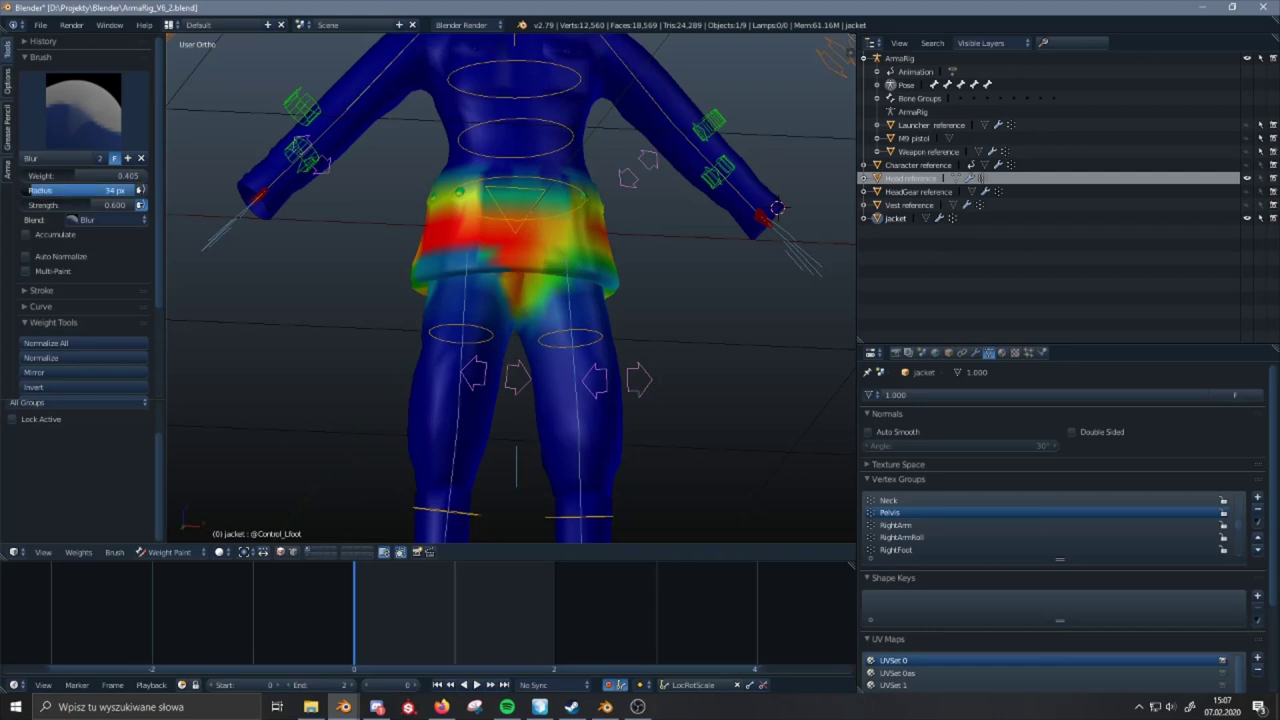
- Set the Blur brush radius to 46 px and smooth the Pelvis weights along the jacket's front hem
{"action": "left_click_drag", "start_coordinate": [85, 190], "coordinate": [75, 190]}
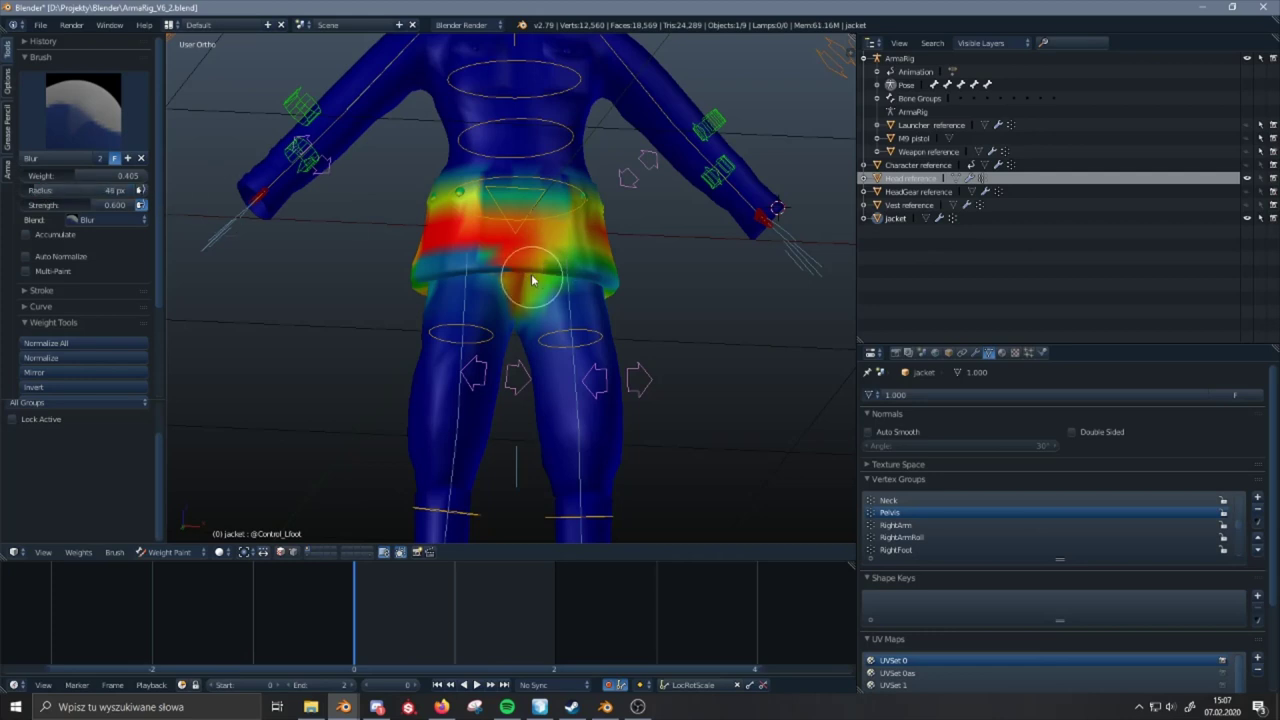
{"action": "left_click_drag", "start_coordinate": [553, 275], "coordinate": [581, 268]}
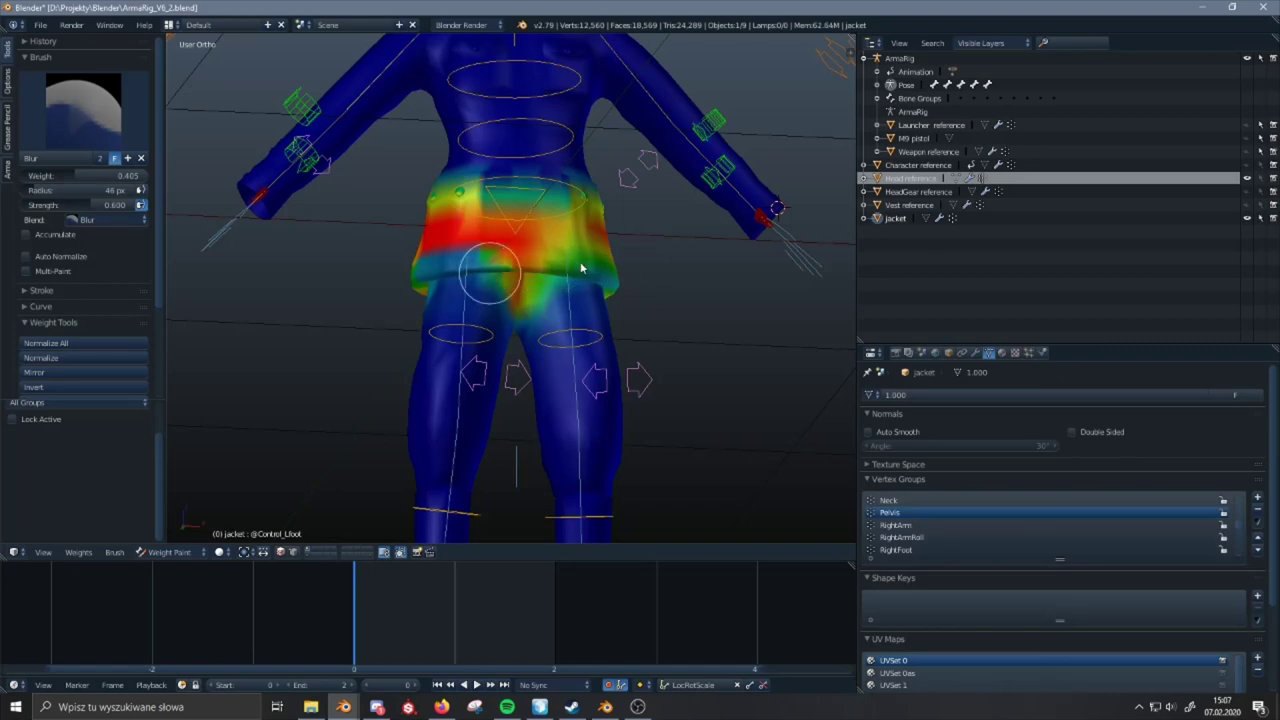
{"action": "mouse_move", "coordinate": [572, 266]}
{"action": "middle_mouse_down"}
{"action": "mouse_move", "coordinate": [598, 284]}
{"action": "mouse_move", "coordinate": [576, 283]}
{"action": "middle_mouse_up"}
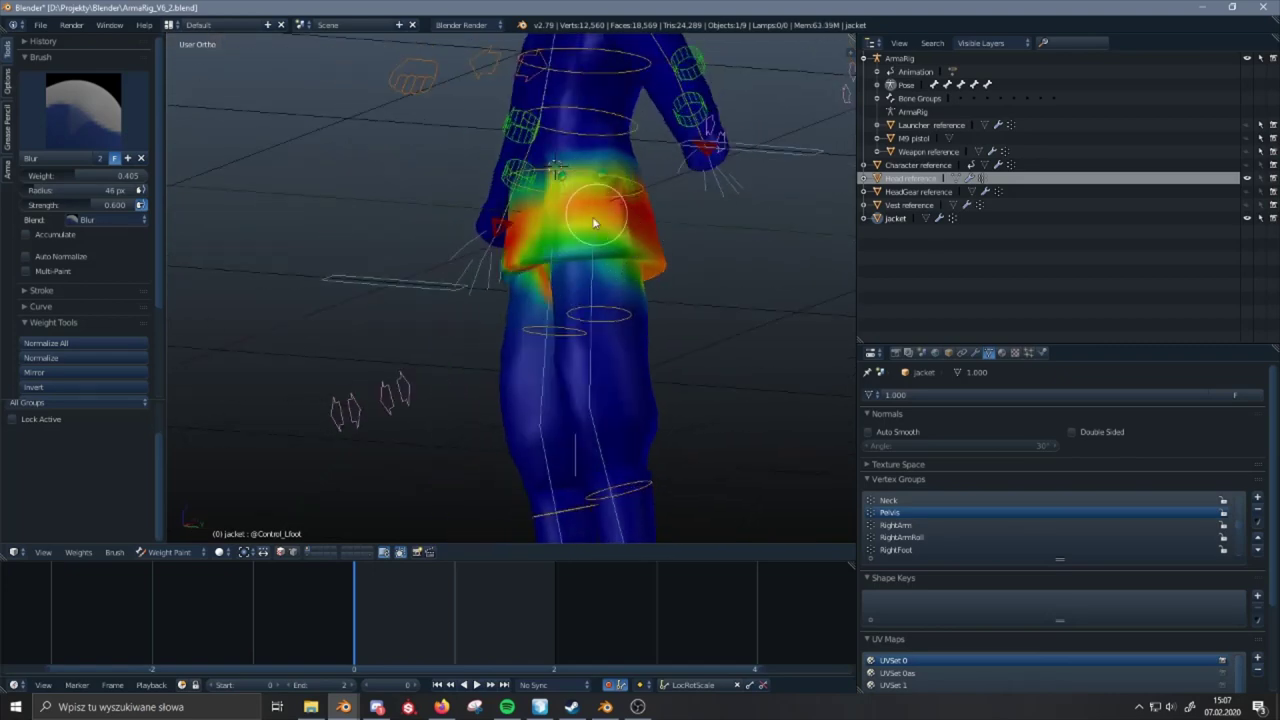
- Test-raise the left foot control bone to inspect the left hem from the side and front, and undo the move
{"action": "key", "text": "g"}
{"action": "right_click", "coordinate": [380, 222]}
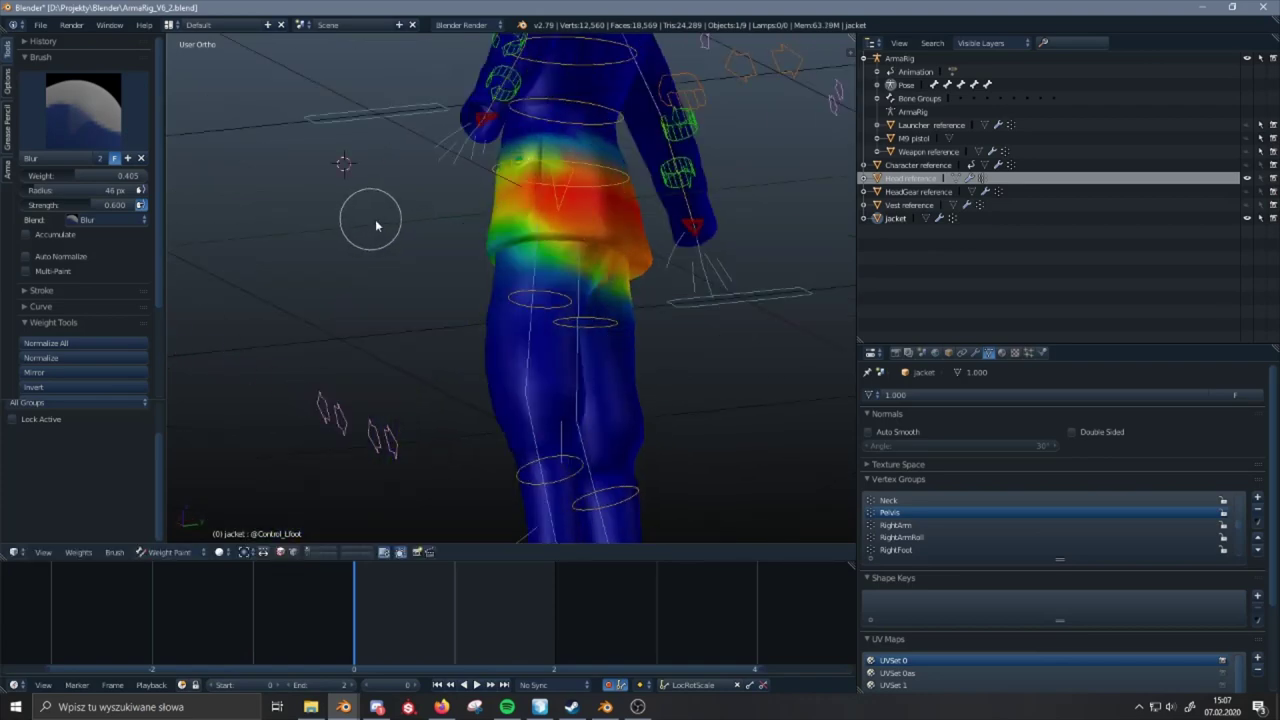
{"action": "middle_click_drag", "start_coordinate": [375, 220], "coordinate": [496, 286]}
{"action": "key", "text": "g"}
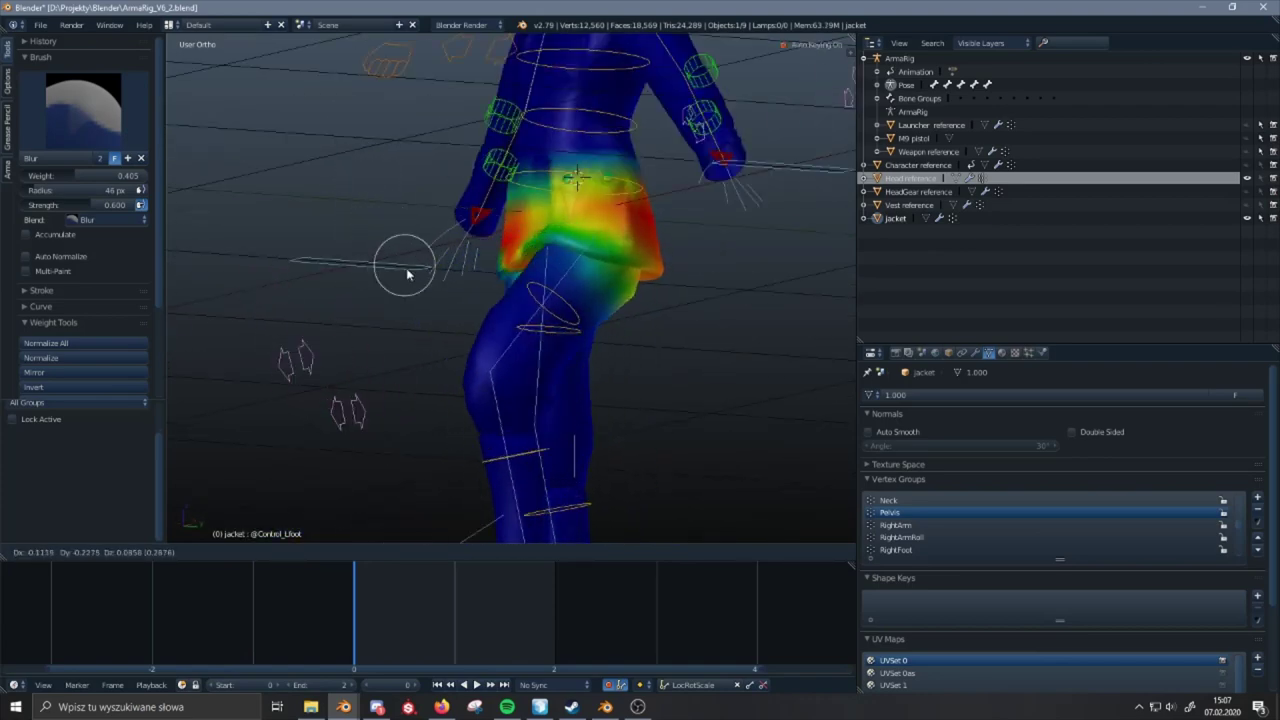
{"action": "left_click", "coordinate": [368, 148]}
{"action": "middle_click_drag", "start_coordinate": [366, 143], "coordinate": [333, 223]}
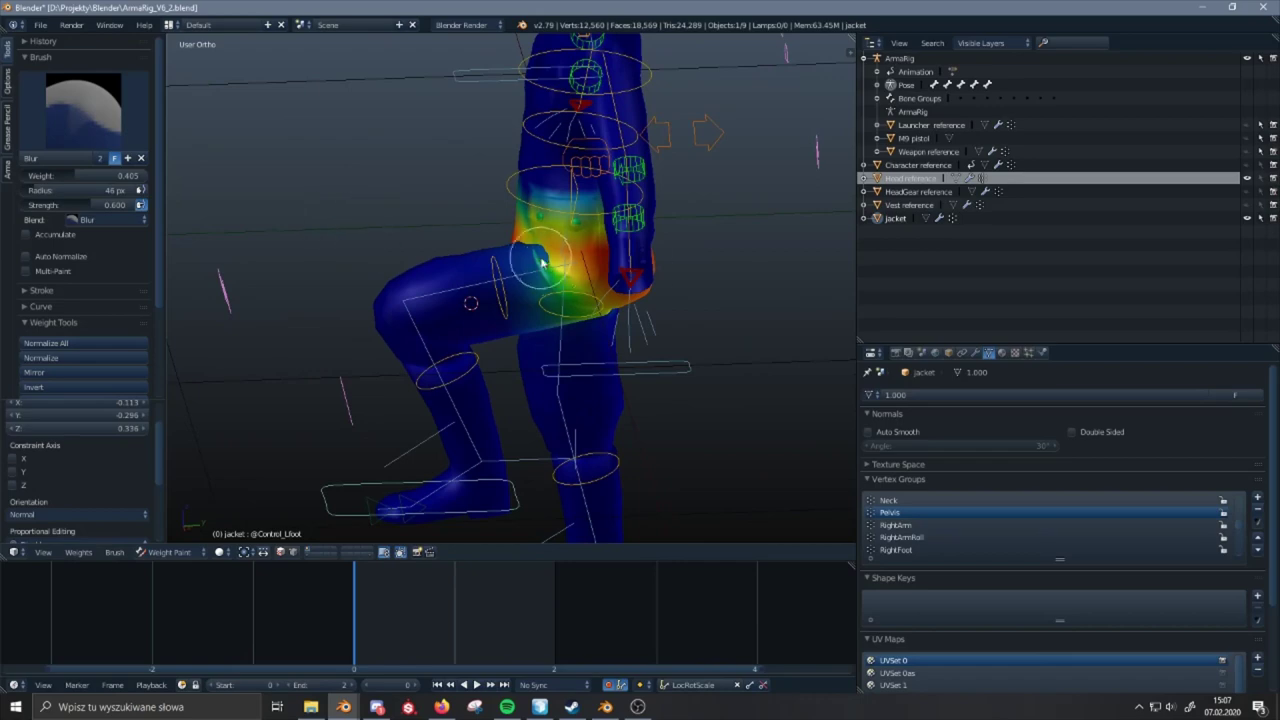
{"action": "middle_click_drag", "start_coordinate": [532, 250], "coordinate": [640, 217]}
{"action": "key", "text": "ctrl+z"}
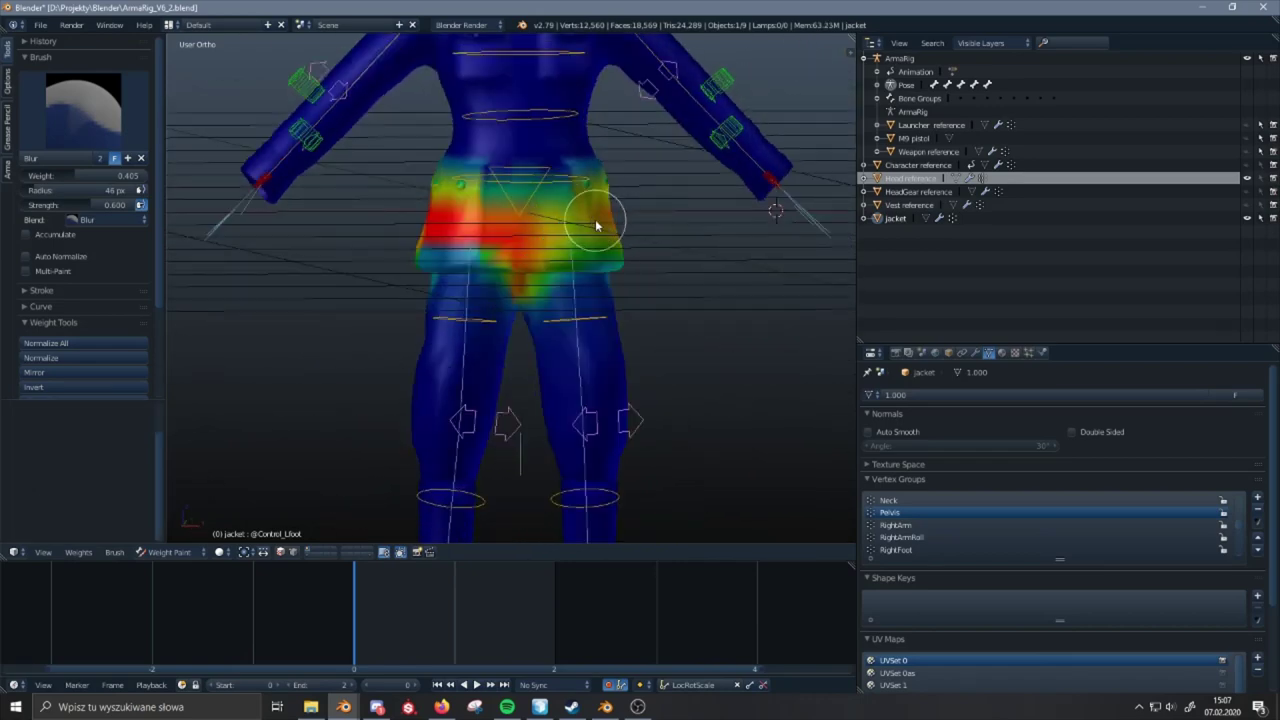
- Blur the Pelvis weights across the jacket's lower front on the character's right side
{"action": "mouse_move", "coordinate": [456, 230]}
{"action": "middle_mouse_down"}
{"action": "mouse_move", "coordinate": [429, 197]}
{"action": "mouse_move", "coordinate": [483, 244]}
{"action": "middle_mouse_up"}
{"action": "left_click_drag", "start_coordinate": [483, 244], "coordinate": [530, 244]}
{"action": "middle_click_drag", "start_coordinate": [530, 244], "coordinate": [503, 237]}
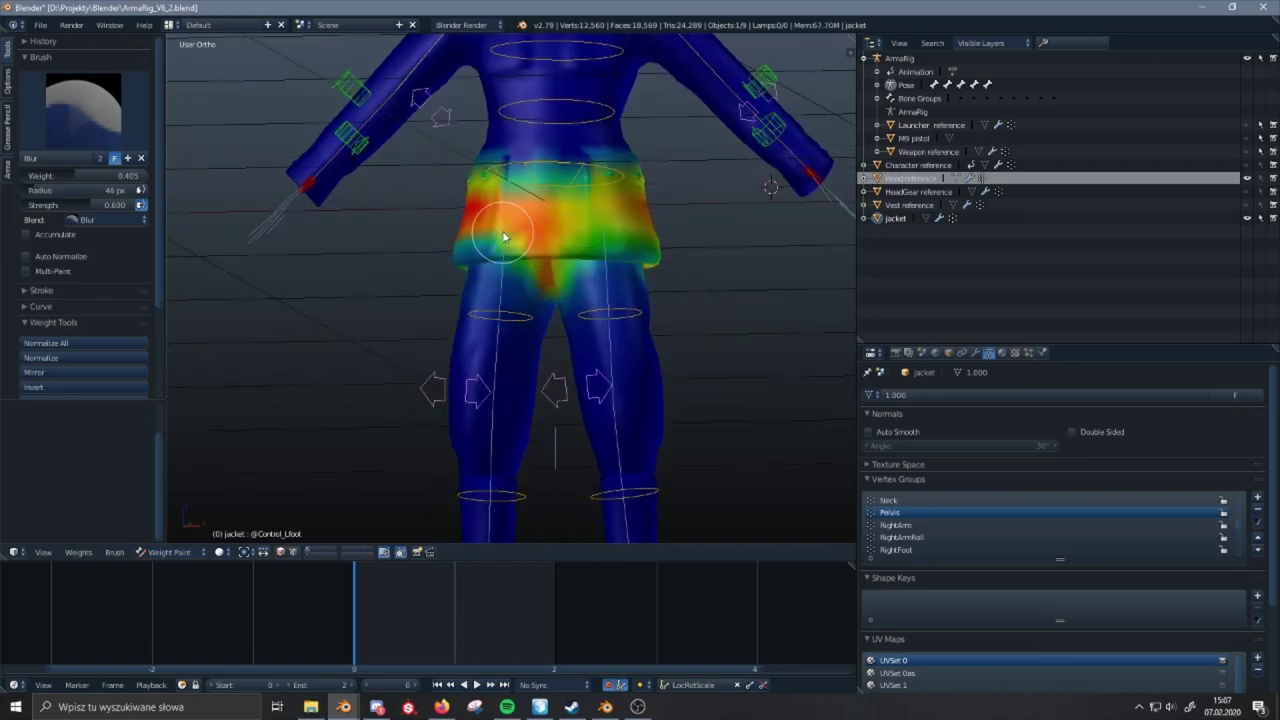
{"action": "left_click_drag", "start_coordinate": [537, 247], "coordinate": [484, 250]}
{"action": "mouse_move", "coordinate": [484, 250]}
{"action": "middle_mouse_down"}
{"action": "mouse_move", "coordinate": [430, 258]}
{"action": "mouse_move", "coordinate": [515, 269]}
{"action": "mouse_move", "coordinate": [520, 290]}
{"action": "mouse_move", "coordinate": [490, 350]}
{"action": "mouse_move", "coordinate": [499, 225]}
{"action": "mouse_move", "coordinate": [495, 263]}
{"action": "middle_mouse_up"}
- Select the right foot control bone and test-raise it in side view to check how the jacket's right hem follows
{"action": "right_click", "coordinate": [596, 362]}
{"action": "middle_click_drag", "start_coordinate": [594, 306], "coordinate": [622, 336]}
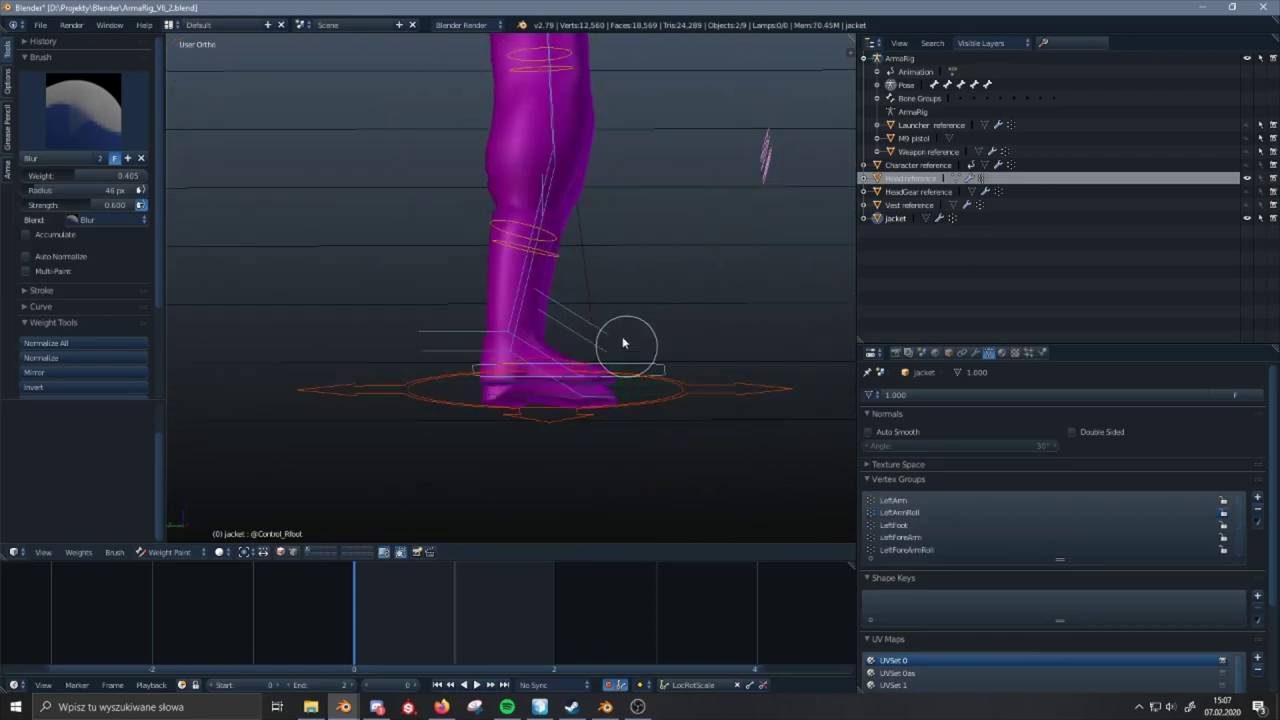
{"action": "middle_click_drag", "start_coordinate": [668, 175], "coordinate": [595, 308], "text": "shift"}
{"action": "key", "text": "g"}
{"action": "right_click", "coordinate": [688, 167]}
{"action": "middle_click_drag", "start_coordinate": [688, 167], "coordinate": [660, 244], "text": "shift"}
{"action": "key", "text": "g"}
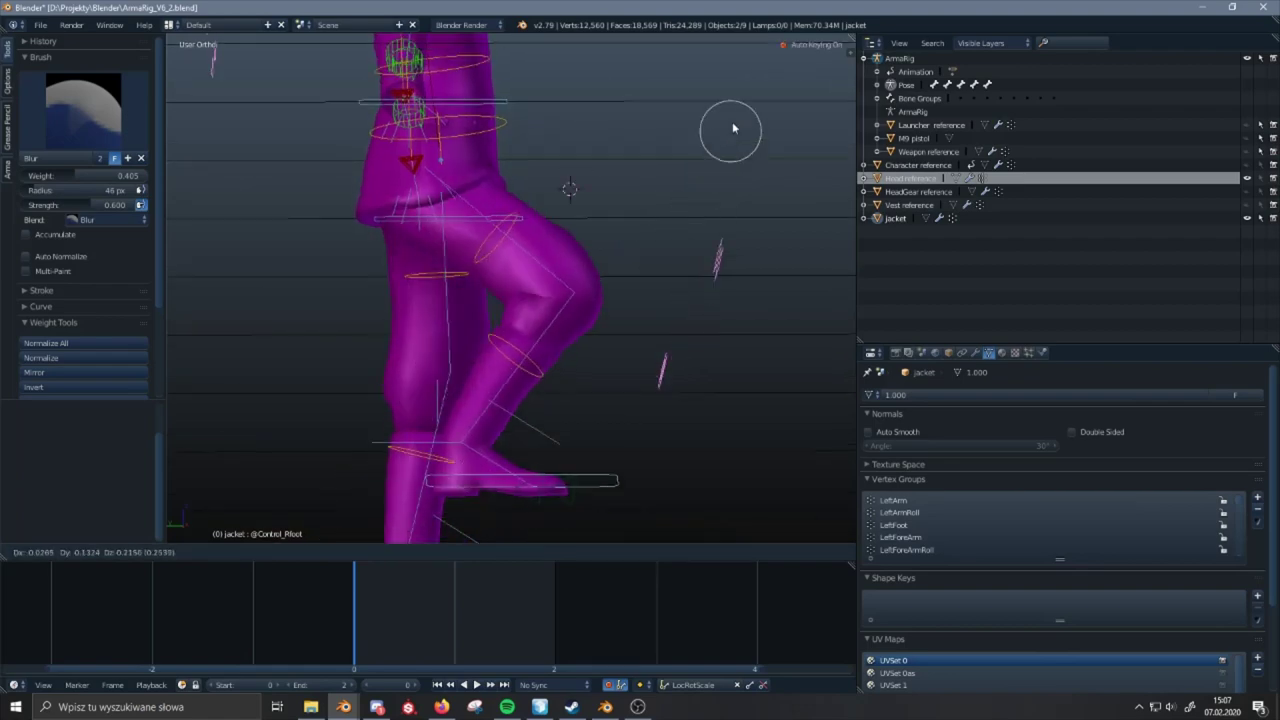
{"action": "right_click", "coordinate": [746, 79]}
{"action": "middle_click_drag", "start_coordinate": [746, 79], "coordinate": [654, 303]}
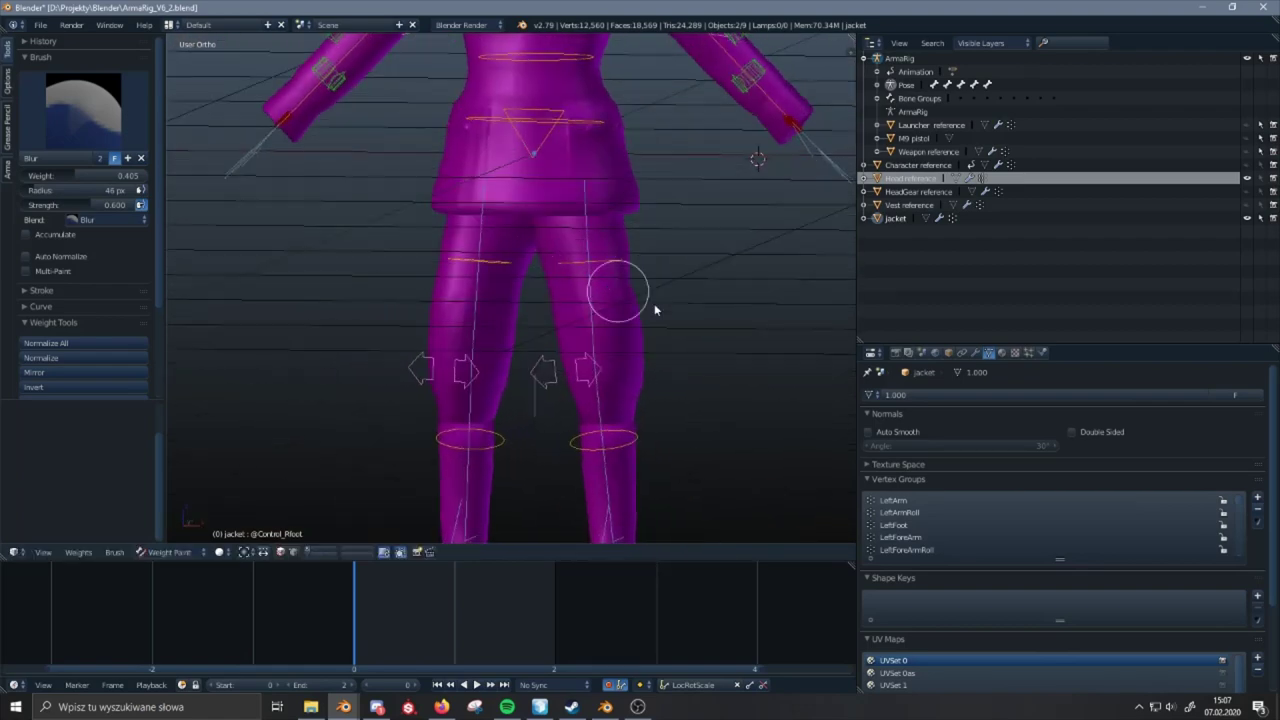
- Go through the jacket's vertex groups and make RightUpLeg active
{"action": "left_click", "coordinate": [975, 525]}
{"action": "scroll", "coordinate": [971, 508], "scroll_direction": "down", "scroll_amount": 3, "text": "ctrl"}
{"action": "scroll", "coordinate": [971, 508], "scroll_direction": "up", "scroll_amount": 5, "text": "ctrl"}
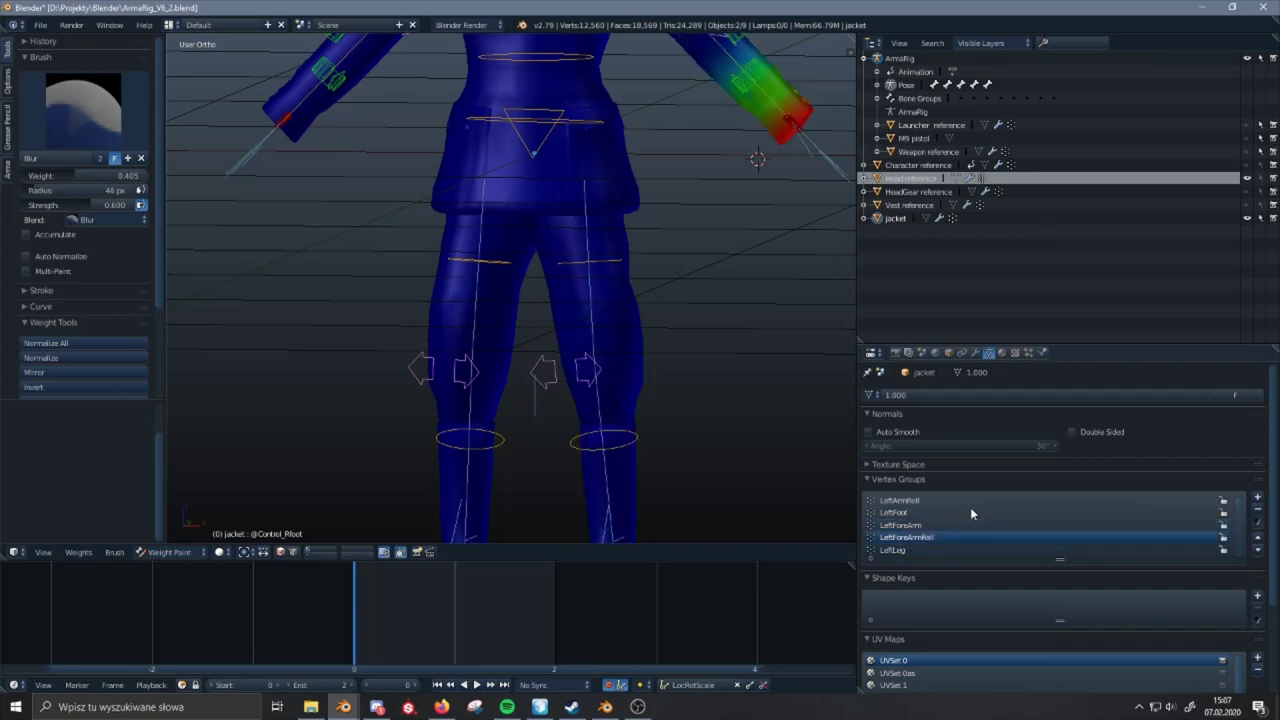
{"action": "scroll", "coordinate": [971, 508], "scroll_direction": "down", "scroll_amount": 1, "text": "ctrl"}
{"action": "scroll", "coordinate": [970, 507], "scroll_direction": "down", "scroll_amount": 15, "text": "ctrl"}
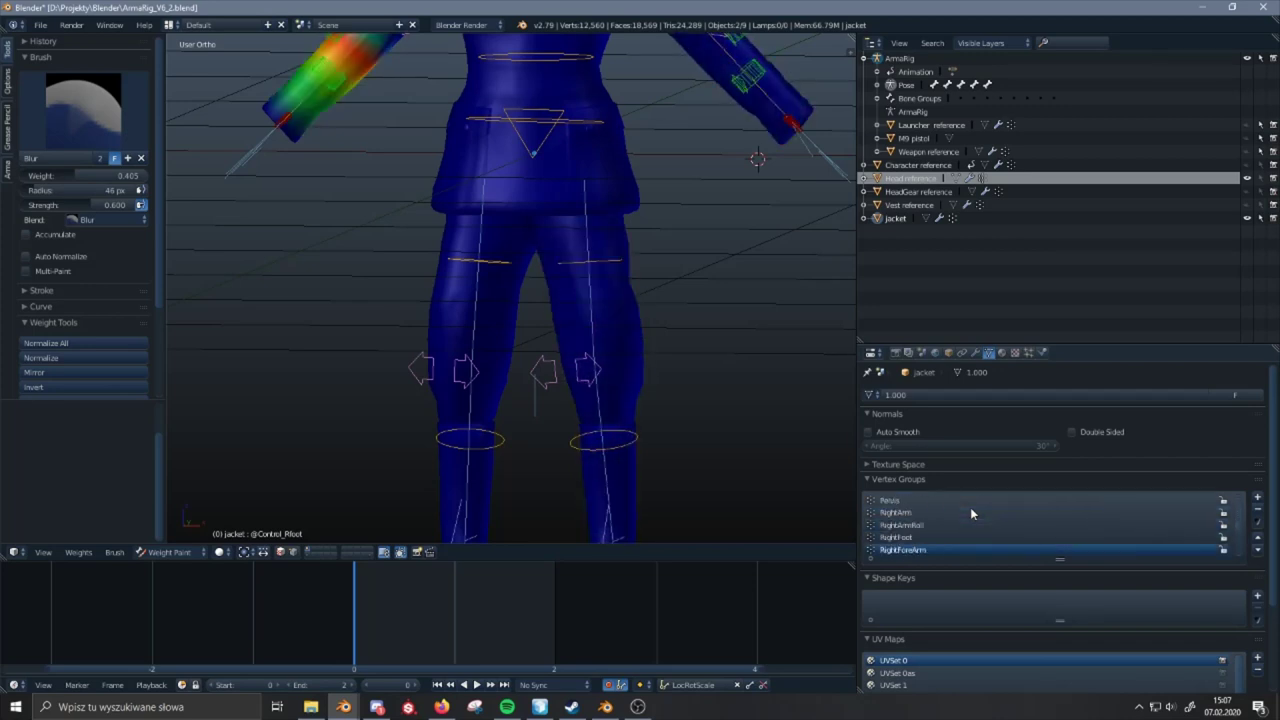
{"action": "scroll", "coordinate": [970, 507], "scroll_direction": "up", "scroll_amount": 3, "text": "ctrl"}
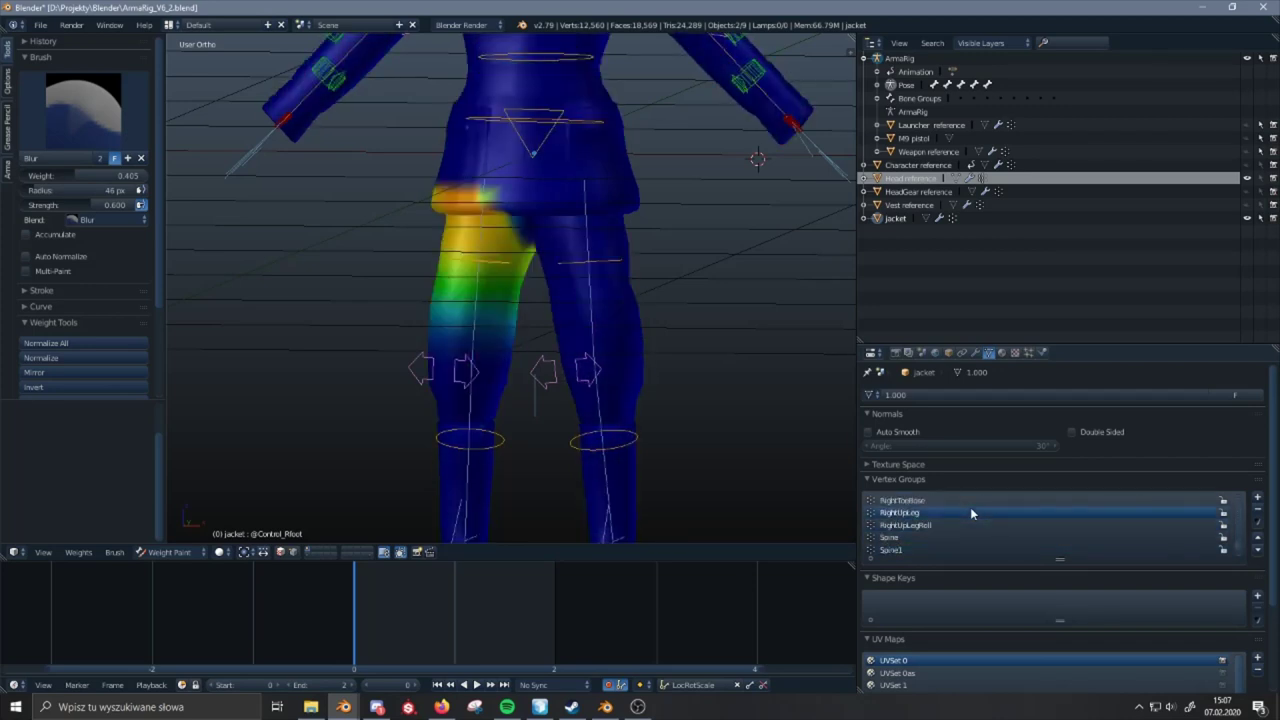
- Blur the RightUpLeg weights along the jacket's hem above the right thigh
{"action": "mouse_move", "coordinate": [495, 216]}
{"action": "left_mouse_down"}
{"action": "mouse_move", "coordinate": [503, 200]}
{"action": "mouse_move", "coordinate": [443, 191]}
{"action": "left_mouse_up"}
{"action": "mouse_move", "coordinate": [423, 199]}
{"action": "middle_mouse_down"}
{"action": "mouse_move", "coordinate": [460, 221]}
{"action": "mouse_move", "coordinate": [449, 229]}
{"action": "middle_mouse_up"}
{"action": "mouse_move", "coordinate": [546, 243]}
{"action": "middle_mouse_down"}
{"action": "mouse_move", "coordinate": [434, 320]}
{"action": "mouse_move", "coordinate": [334, 214]}
{"action": "mouse_move", "coordinate": [346, 237]}
{"action": "mouse_move", "coordinate": [442, 287]}
{"action": "middle_mouse_up"}
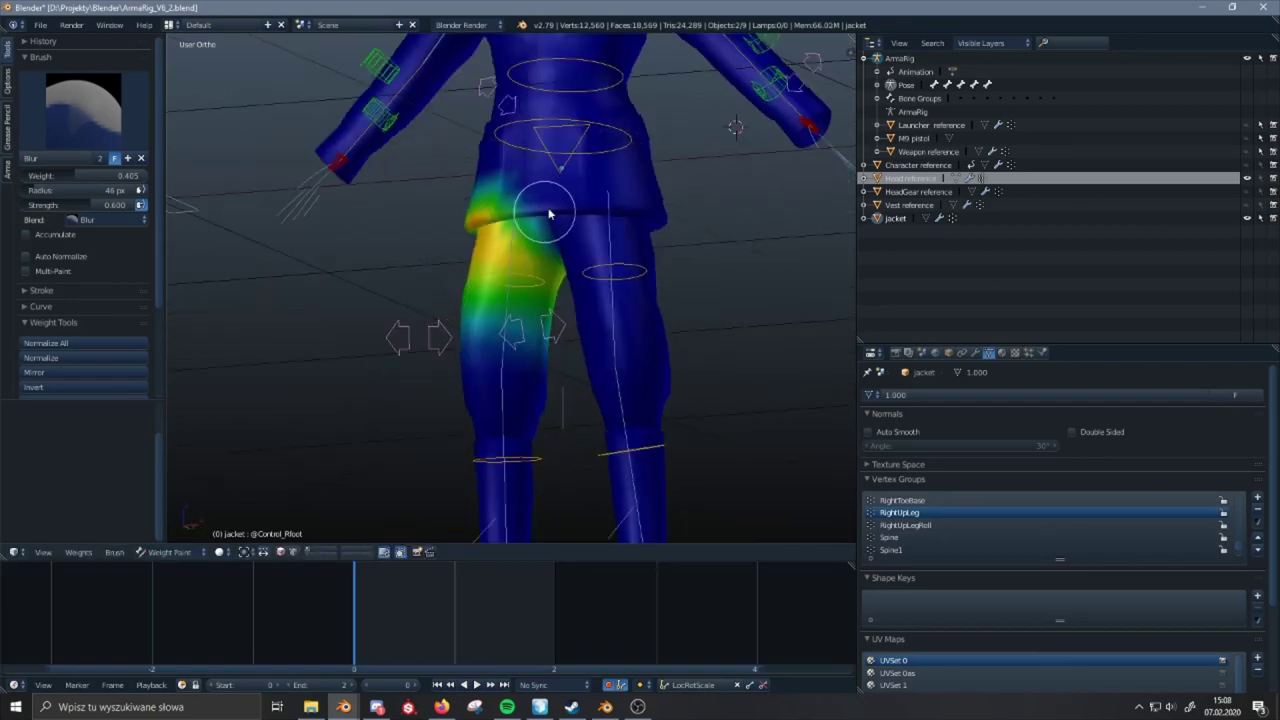
- Test-move the right foot control bone sideways and upward to check the blurred RightUpLeg weights on the hem
{"action": "middle_click_drag", "start_coordinate": [527, 200], "coordinate": [500, 281]}
{"action": "key", "text": "g"}
{"action": "right_click", "coordinate": [669, 271]}
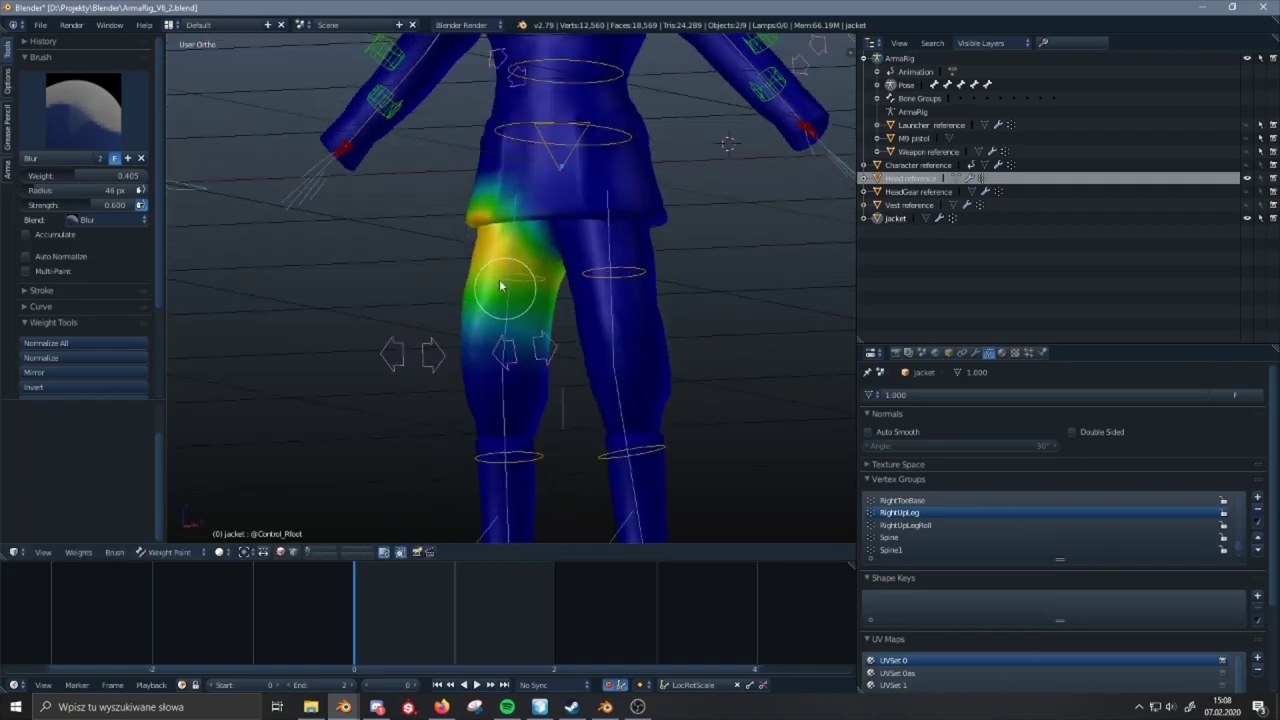
{"action": "key", "text": "g"}
{"action": "right_click", "coordinate": [507, 146]}
{"action": "middle_click_drag", "start_coordinate": [520, 174], "coordinate": [524, 225], "text": "shift"}
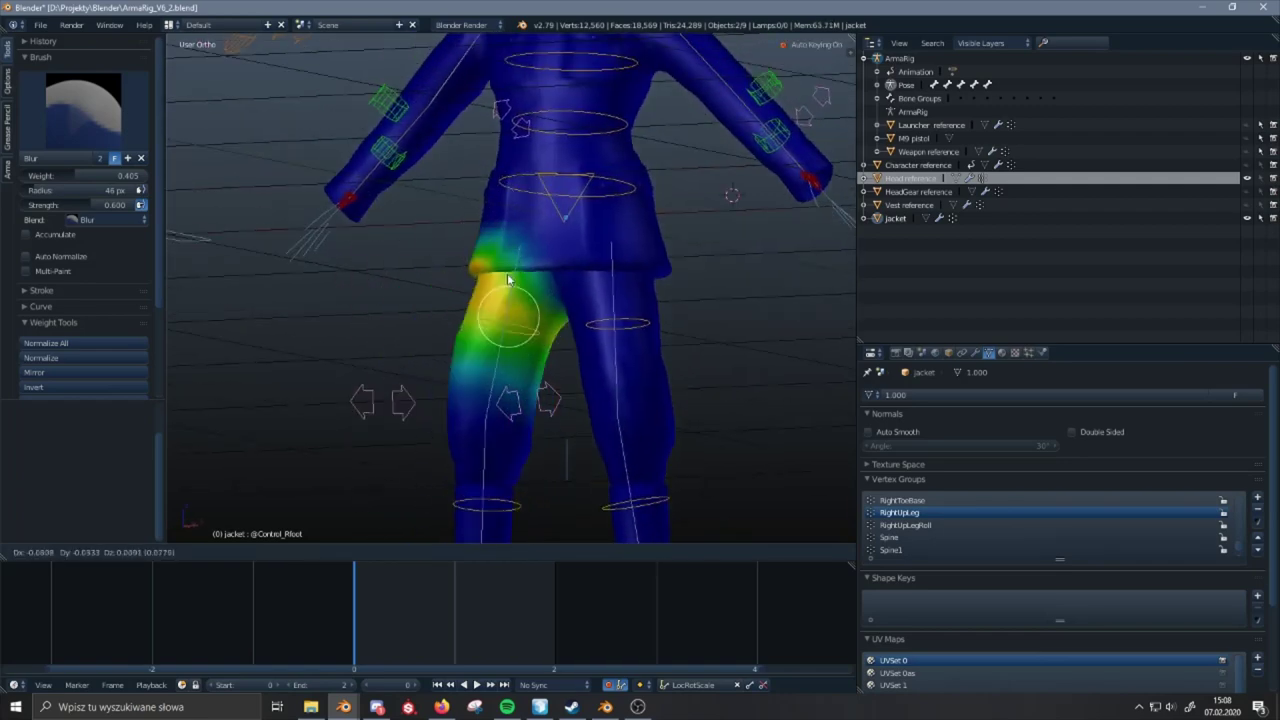
{"action": "middle_click_drag", "start_coordinate": [491, 200], "coordinate": [508, 320]}
{"action": "key", "text": "g"}
{"action": "right_click", "coordinate": [459, 244]}
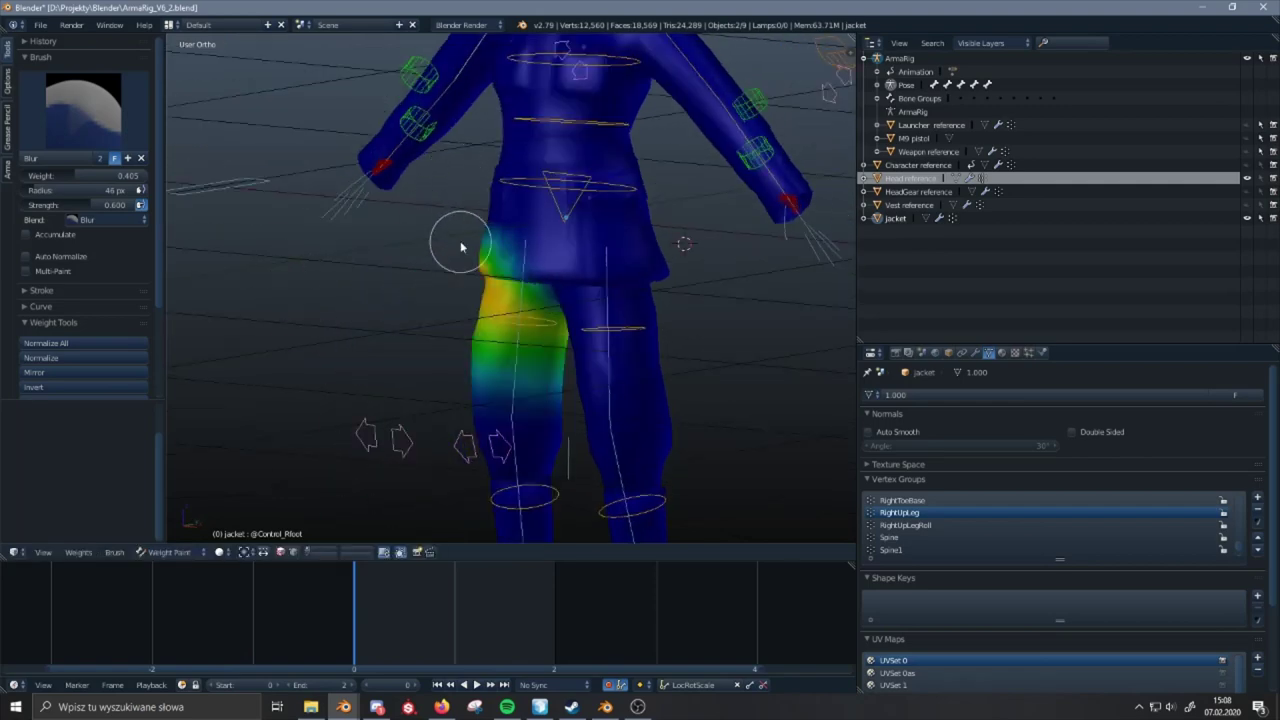
- Raise the right foot control bone once more to examine the right thigh and hem deformation, cancelling the move
{"action": "middle_click_drag", "start_coordinate": [487, 201], "coordinate": [522, 324], "text": "shift"}
{"action": "key", "text": "g"}
{"action": "right_click", "coordinate": [470, 128]}
{"action": "key", "text": "g"}
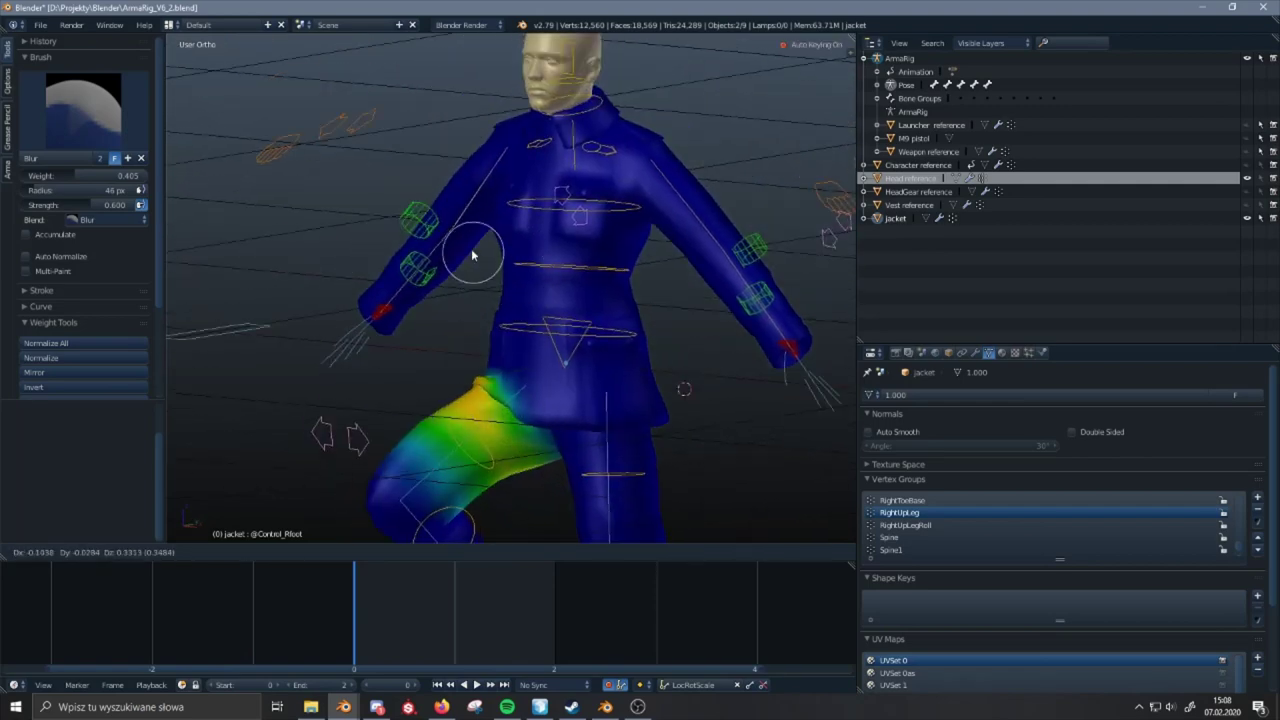
{"action": "key", "text": "Escape"}
- Make the jacket's Spine3 vertex group active and blur its weights on the collar's left side
{"action": "middle_click_drag", "start_coordinate": [451, 288], "coordinate": [829, 466]}
{"action": "scroll", "coordinate": [931, 514], "scroll_direction": "down", "scroll_amount": 5, "text": "ctrl"}
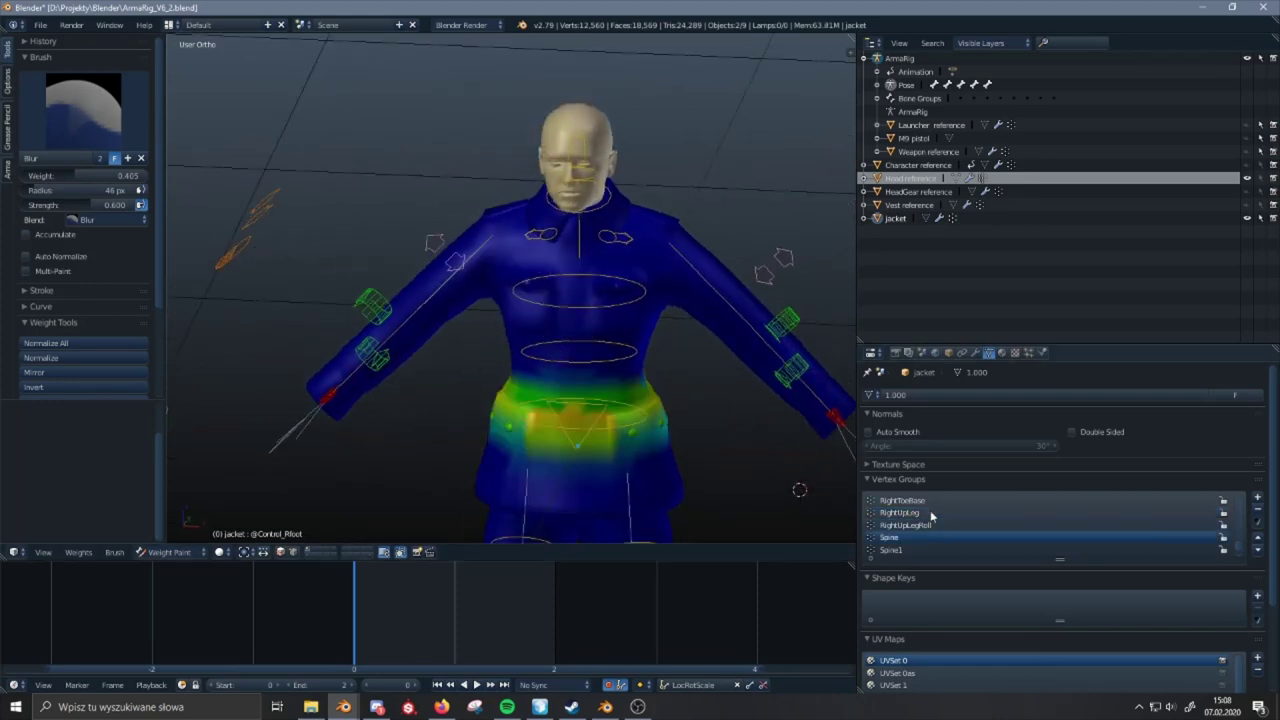
{"action": "scroll", "coordinate": [613, 319], "scroll_direction": "up", "scroll_amount": 4}
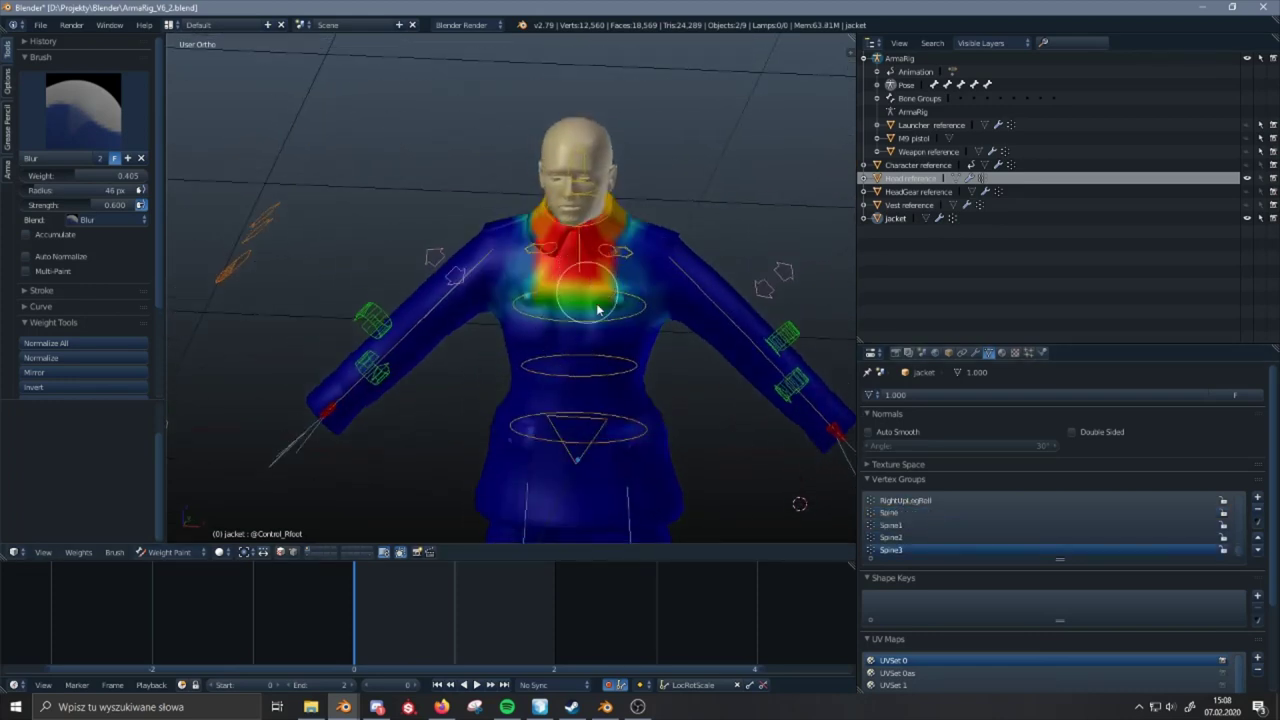
{"action": "middle_click_drag", "start_coordinate": [554, 309], "coordinate": [467, 311], "text": "shift"}
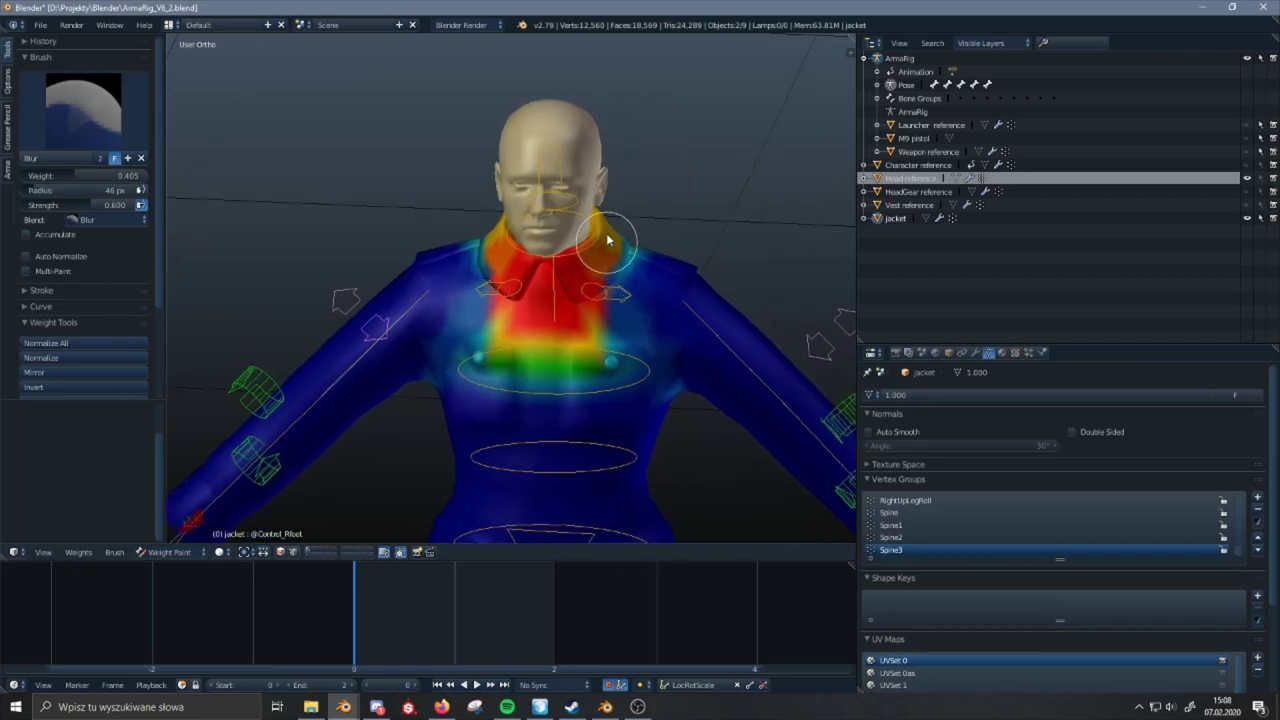
{"action": "left_click_drag", "start_coordinate": [609, 240], "coordinate": [594, 290]}
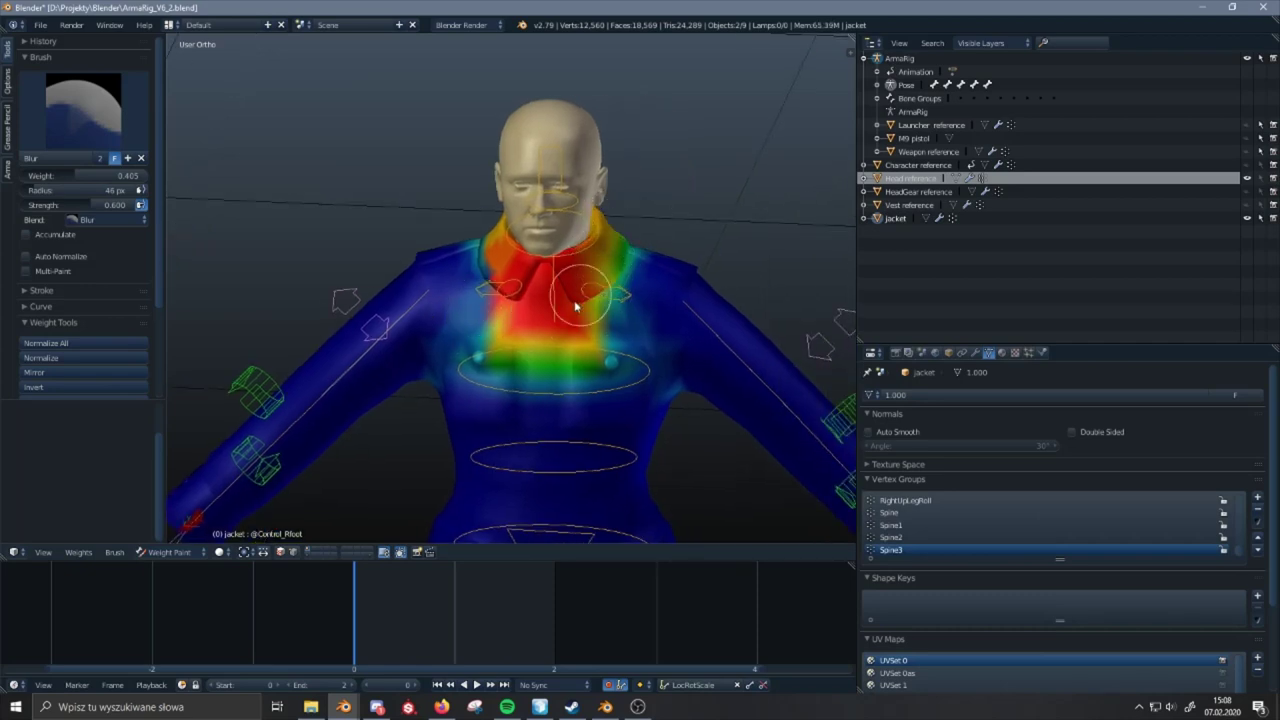
- Select the right shoulder bone, test-rotate it about the global Z axis to check the collar, and undo the rotation
{"action": "middle_click_drag", "start_coordinate": [463, 269], "coordinate": [551, 309]}
{"action": "right_click", "coordinate": [538, 284]}
{"action": "key", "text": "r"}
{"action": "key", "text": "z"}
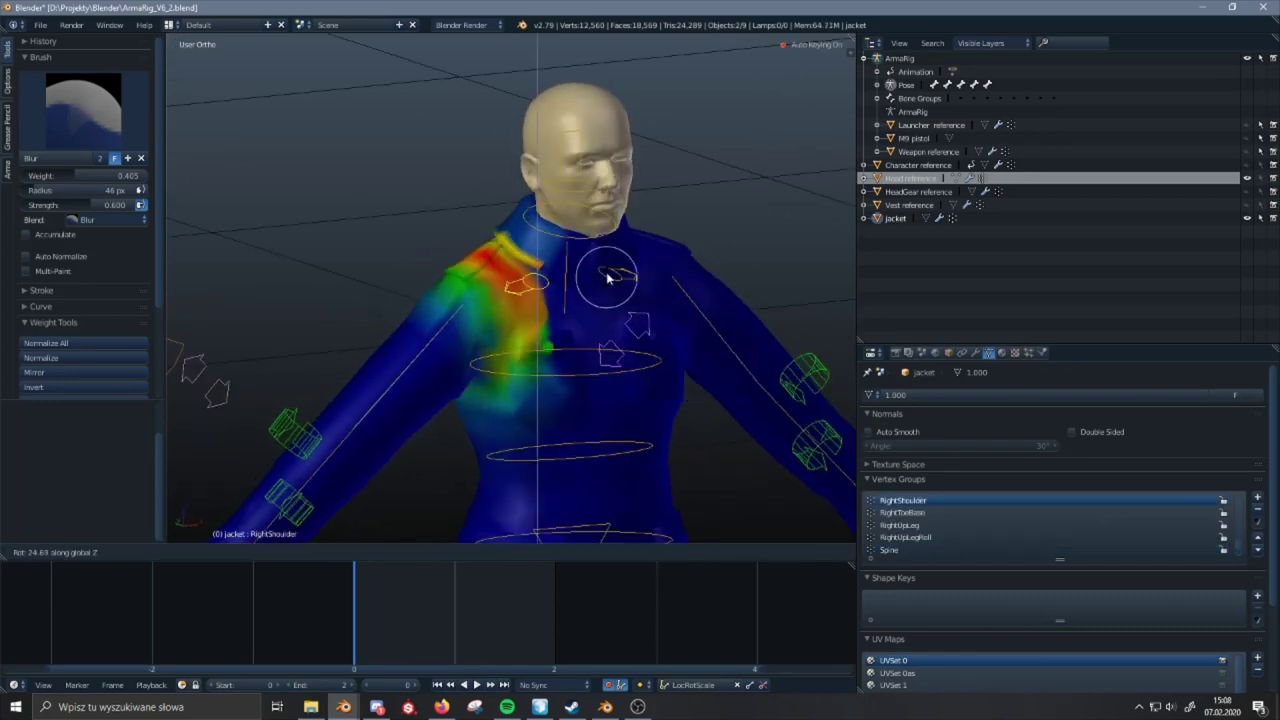
{"action": "left_click", "coordinate": [605, 272]}
{"action": "scroll", "coordinate": [606, 271], "scroll_direction": "up", "scroll_amount": 3}
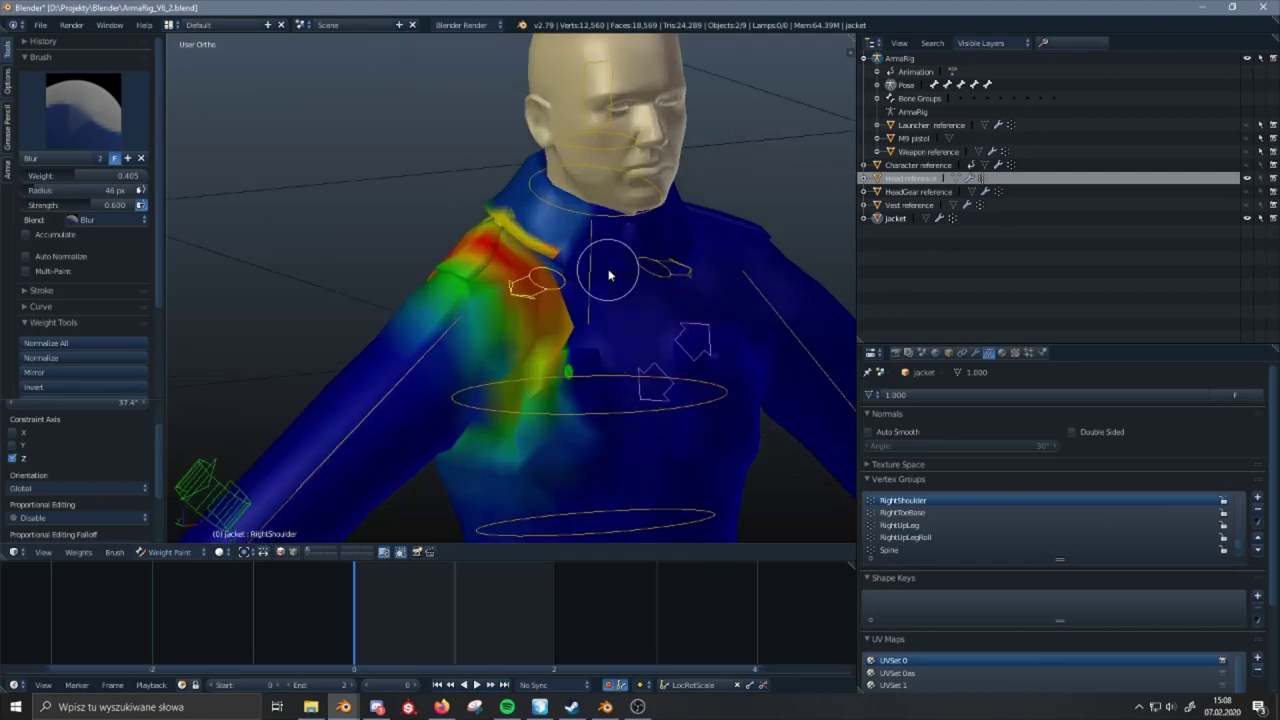
{"action": "key", "text": "ctrl+z"}
- Blur the RightShoulder weights beside the collar and check them with a temporary global Z rotation of the bone
{"action": "left_click_drag", "start_coordinate": [562, 264], "coordinate": [534, 283]}
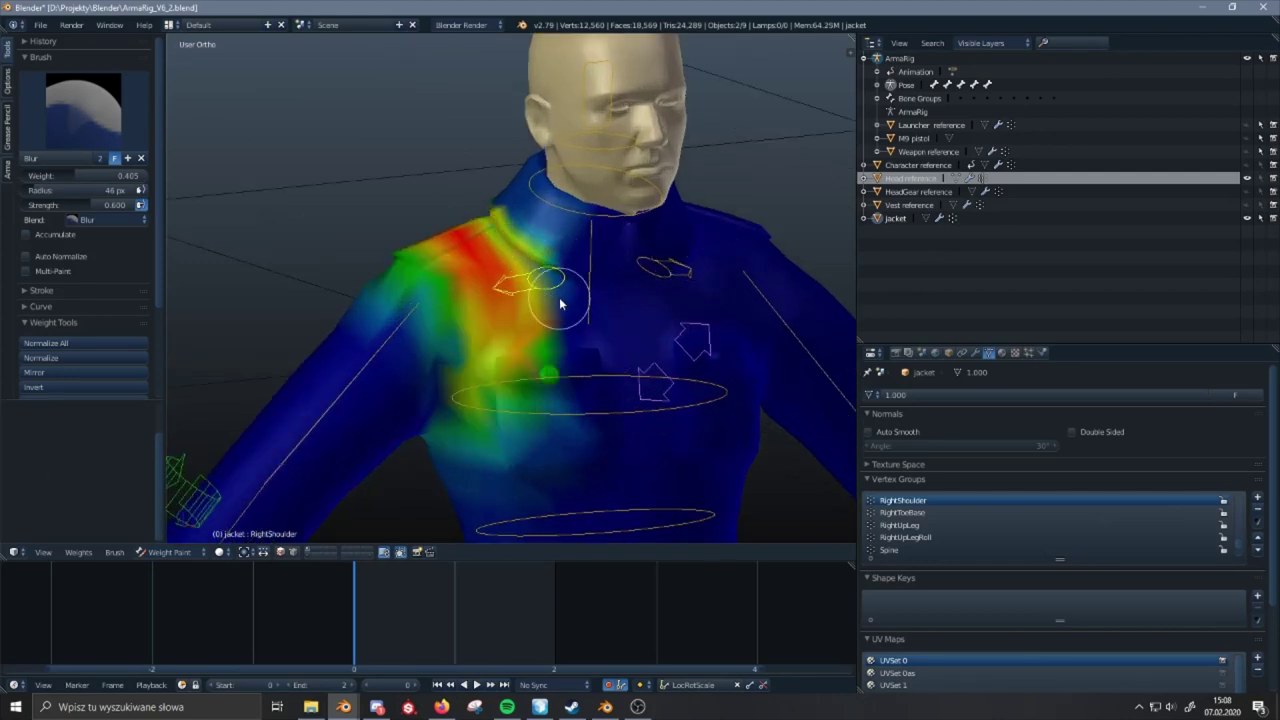
{"action": "key", "text": "r"}
{"action": "key", "text": "z"}
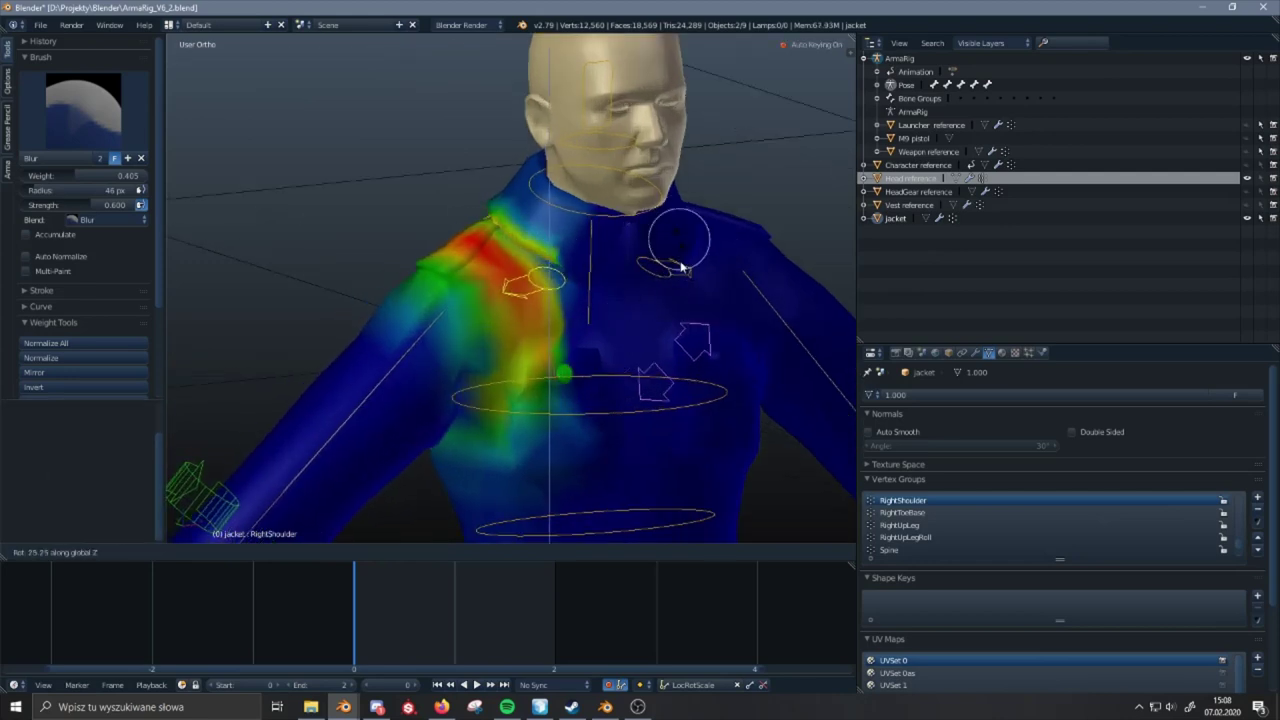
{"action": "right_click", "coordinate": [665, 291]}
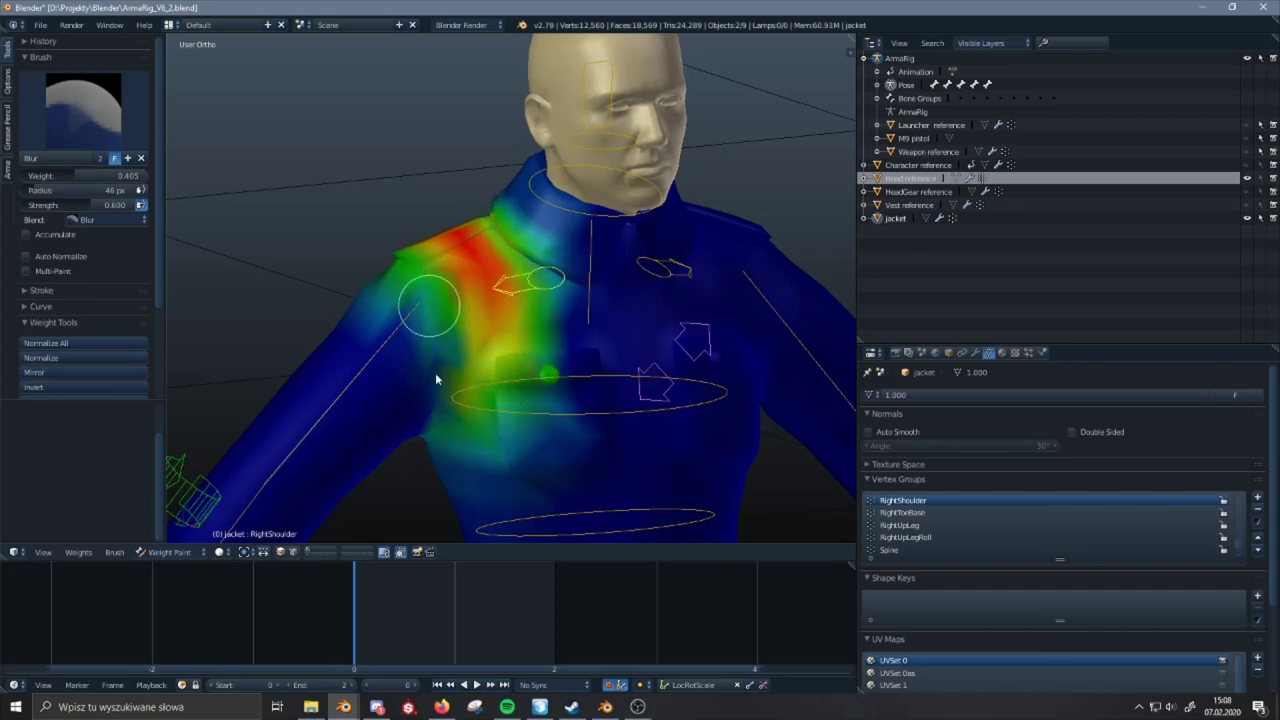
- Inspect the RightShoulder weights on the jacket's back and test-rotate the bone far about global Z to stress the shoulder area
{"action": "mouse_move", "coordinate": [435, 372]}
{"action": "middle_mouse_down"}
{"action": "mouse_move", "coordinate": [529, 316]}
{"action": "mouse_move", "coordinate": [540, 235]}
{"action": "middle_mouse_up"}
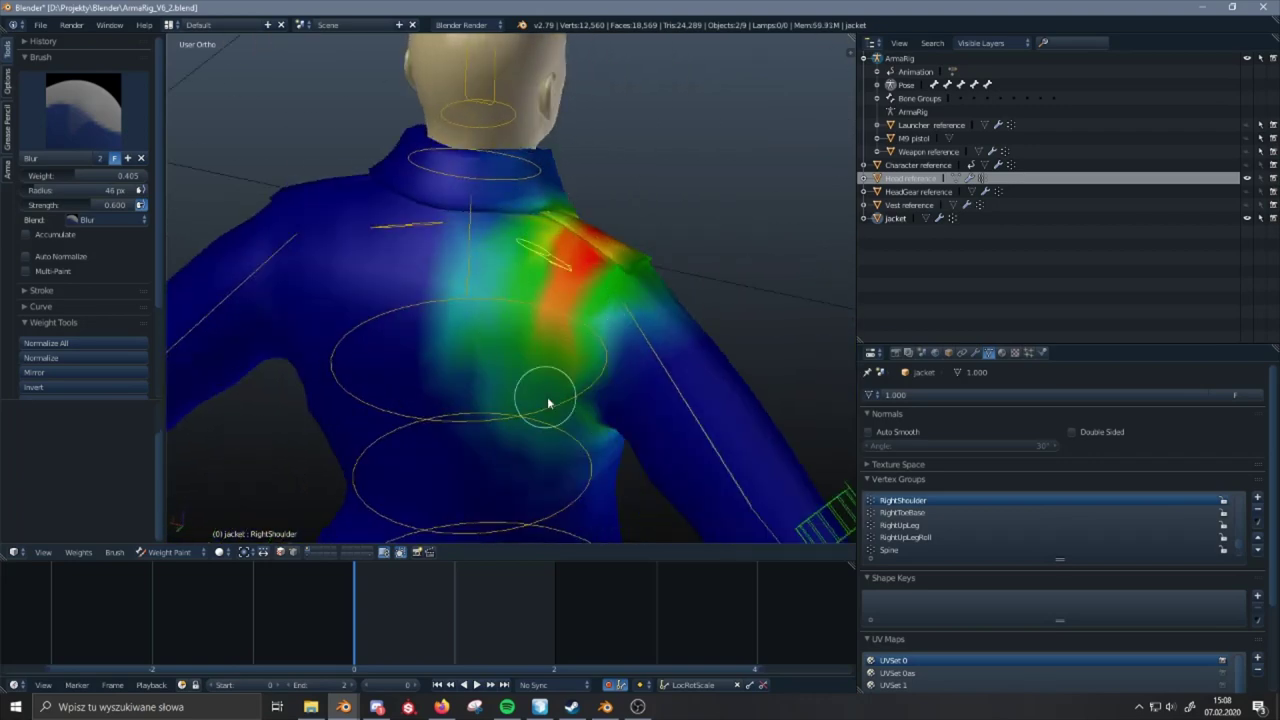
{"action": "middle_click_drag", "start_coordinate": [537, 349], "coordinate": [511, 363]}
{"action": "key", "text": "r"}
{"action": "key", "text": "z"}
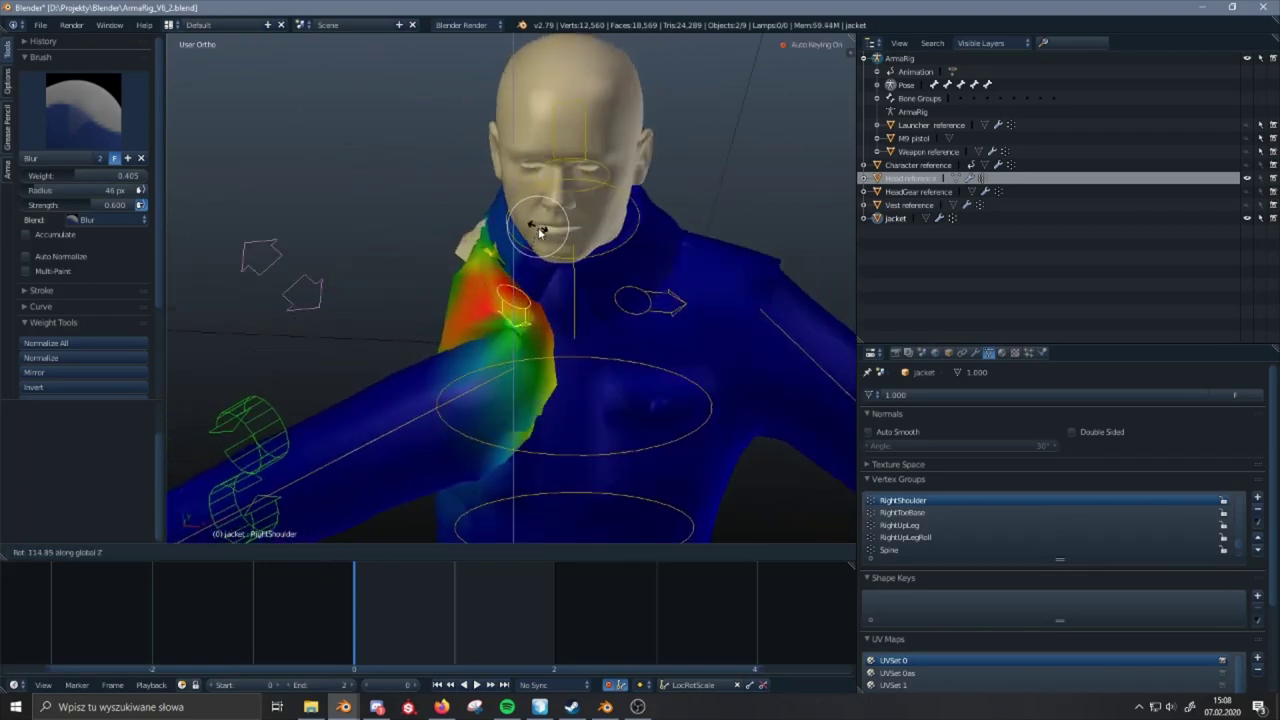
{"action": "right_click", "coordinate": [554, 309]}
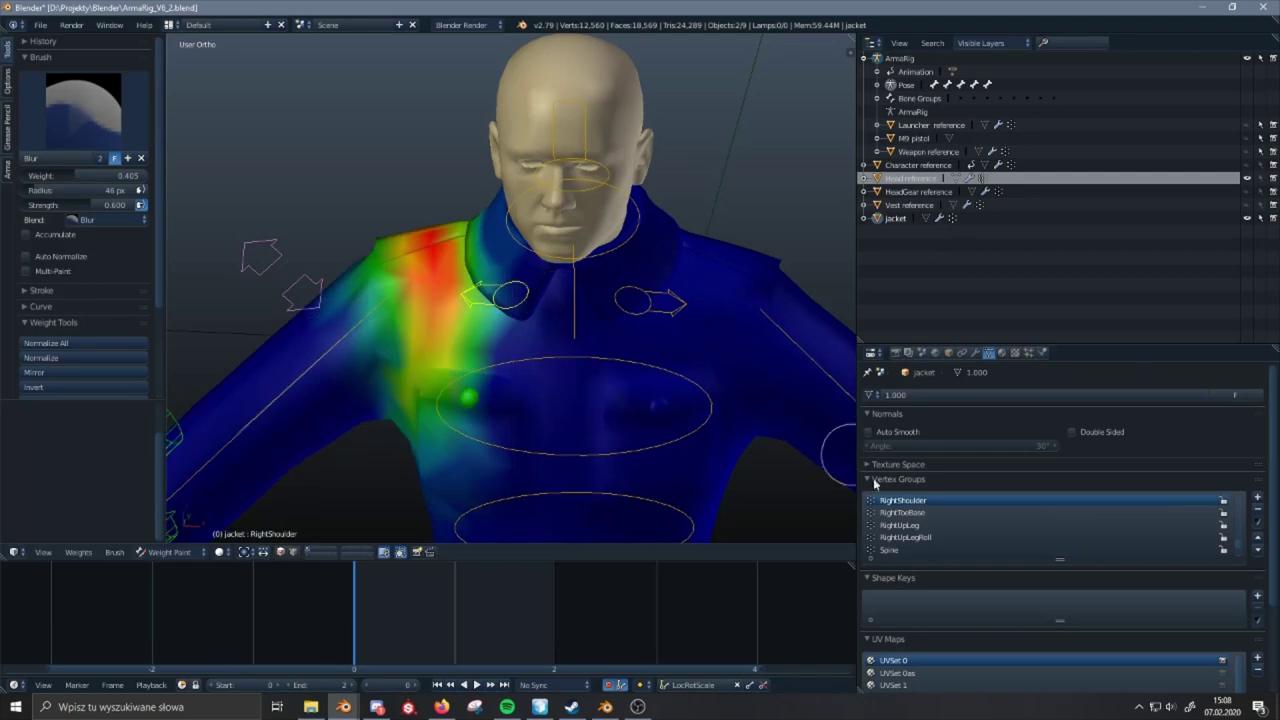
- Make the Spine3 vertex group active again and blur its weights along the collar's right side and upper chest
{"action": "left_click", "coordinate": [898, 511]}
{"action": "left_click", "coordinate": [898, 503]}
{"action": "scroll", "coordinate": [899, 507], "scroll_direction": "down", "scroll_amount": 7, "text": "ctrl"}
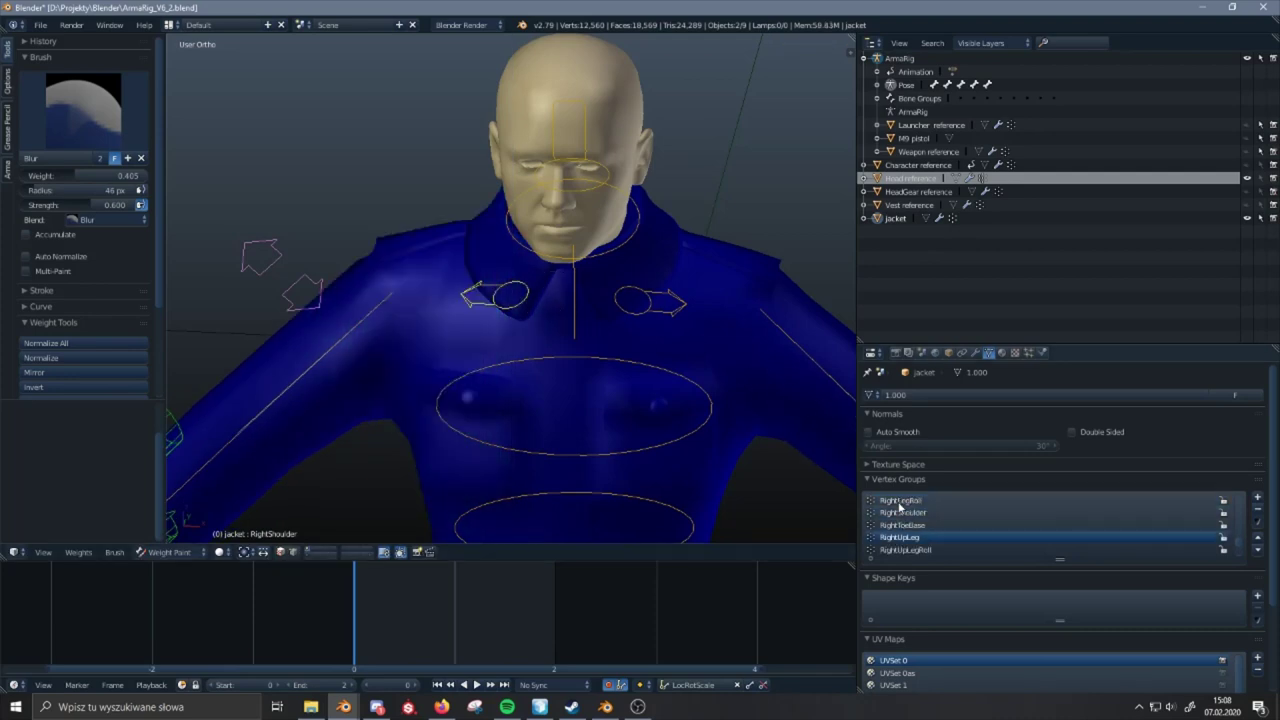
{"action": "middle_click_drag", "start_coordinate": [581, 343], "coordinate": [629, 358]}
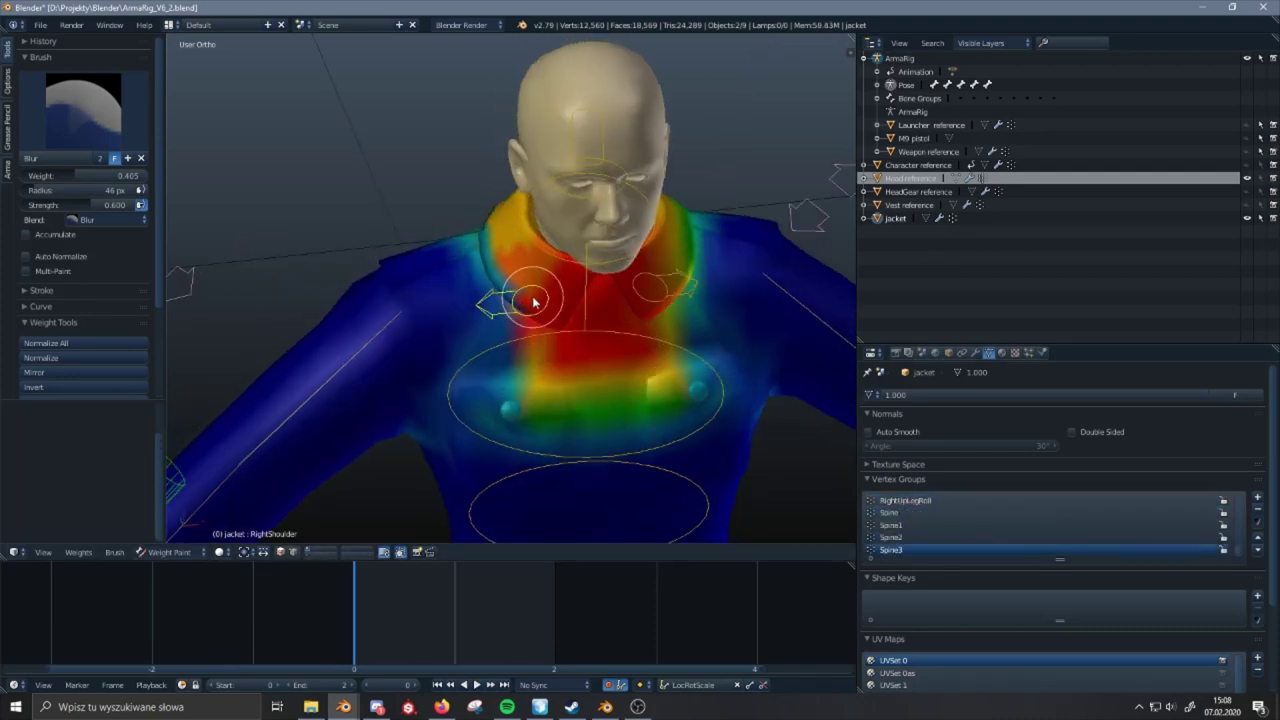
{"action": "left_click_drag", "start_coordinate": [533, 299], "coordinate": [517, 325]}
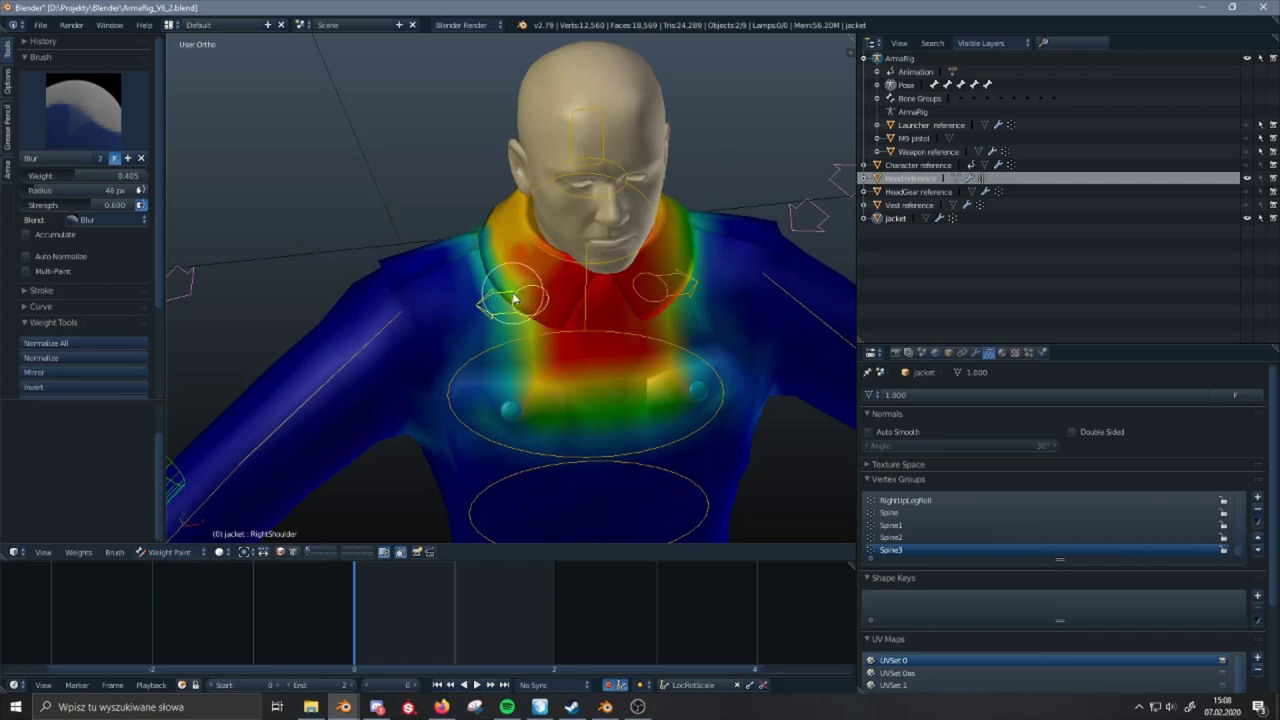
{"action": "mouse_move", "coordinate": [629, 352]}
{"action": "left_mouse_down"}
{"action": "mouse_move", "coordinate": [606, 280]}
{"action": "mouse_move", "coordinate": [594, 337]}
{"action": "mouse_move", "coordinate": [603, 262]}
{"action": "left_mouse_up"}
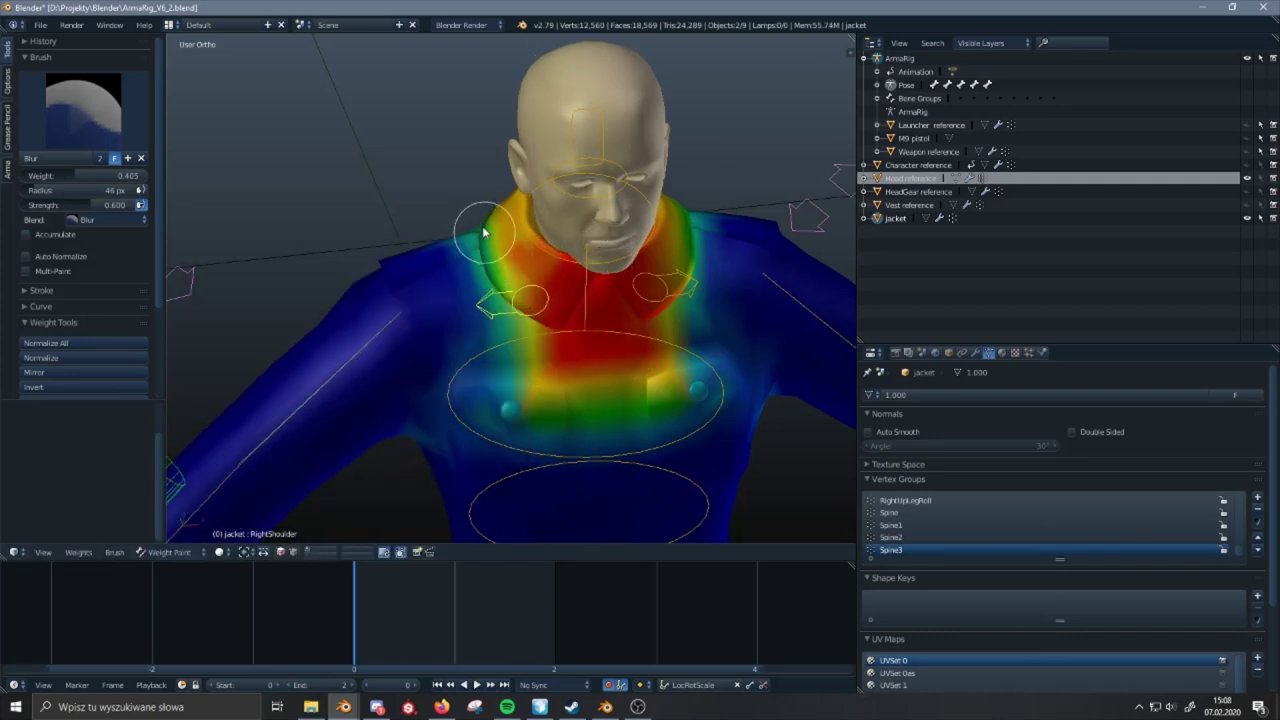
- Test-rotate the right shoulder bone about global Z twice from different views to check the blurred Spine3 weights
{"action": "key", "text": "r"}
{"action": "key", "text": "z"}
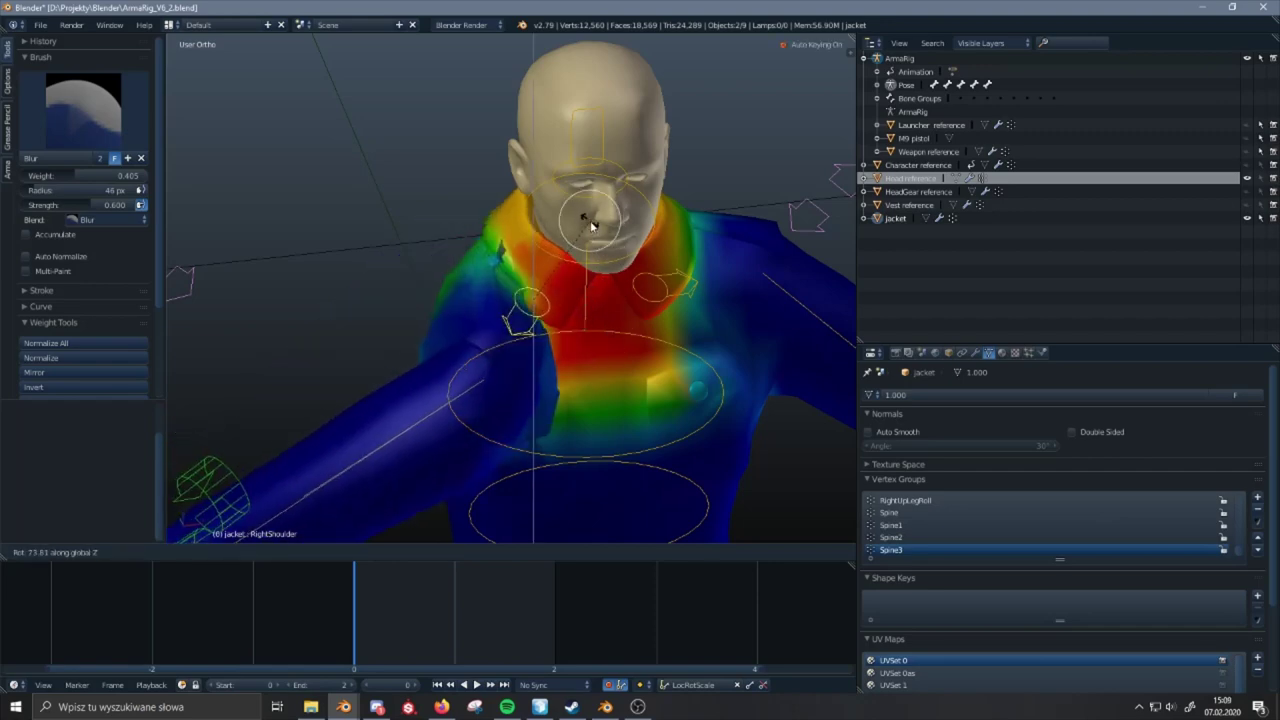
{"action": "right_click", "coordinate": [589, 291]}
{"action": "middle_click_drag", "start_coordinate": [589, 291], "coordinate": [517, 244]}
{"action": "key", "text": "r"}
{"action": "key", "text": "z"}
{"action": "right_click", "coordinate": [635, 297]}
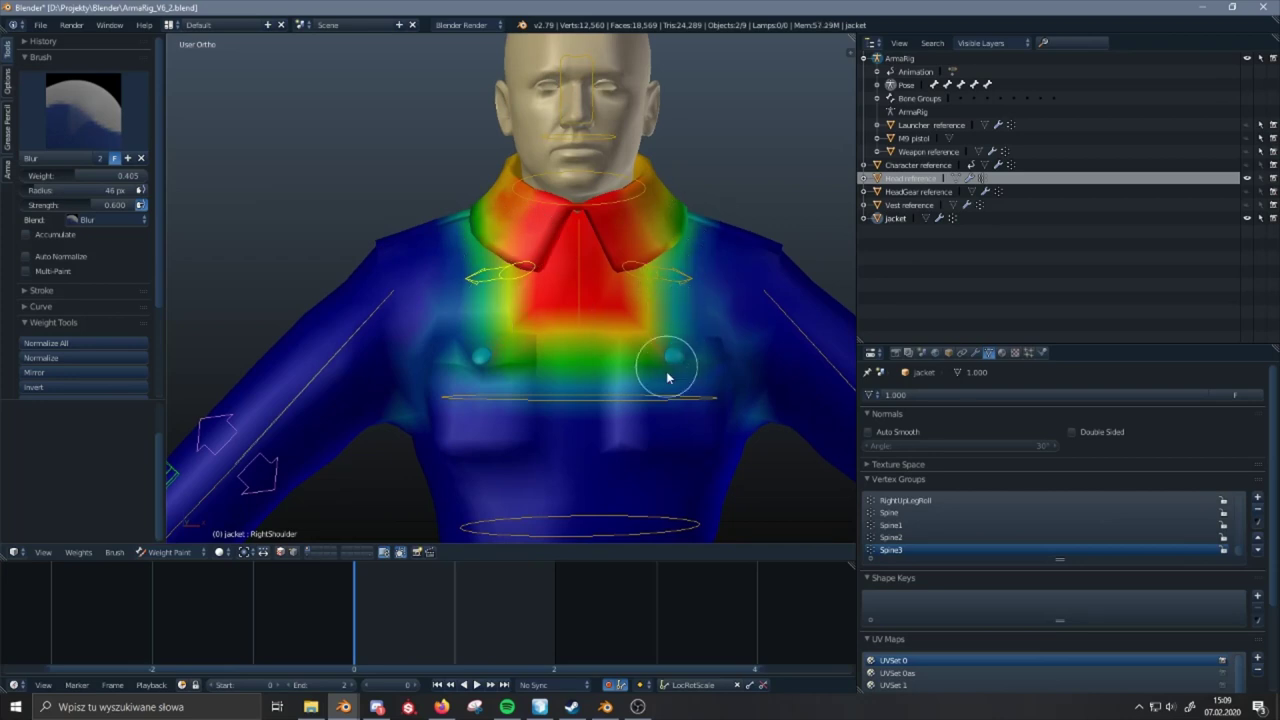
- Rotate the right shoulder bone about global Z, examine the collar and shoulder from the side, and undo the second rotation
{"action": "key", "text": "r"}
{"action": "key", "text": "z"}
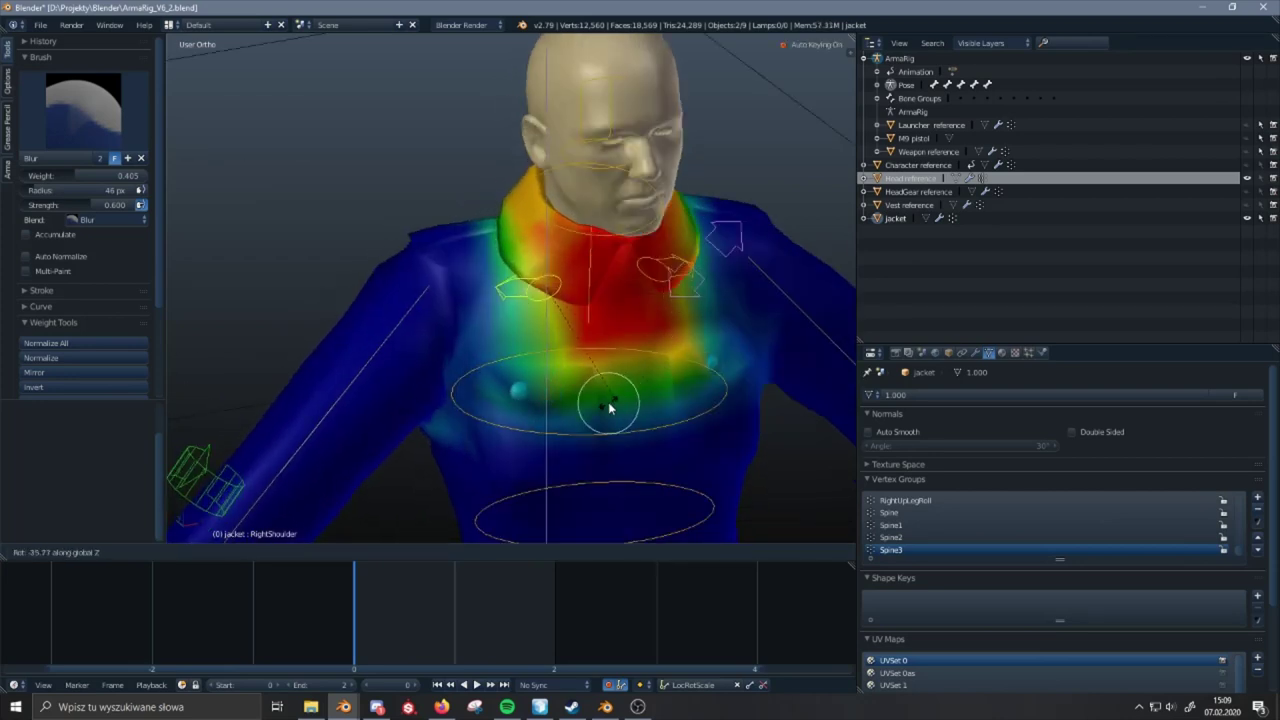
{"action": "left_click", "coordinate": [560, 235]}
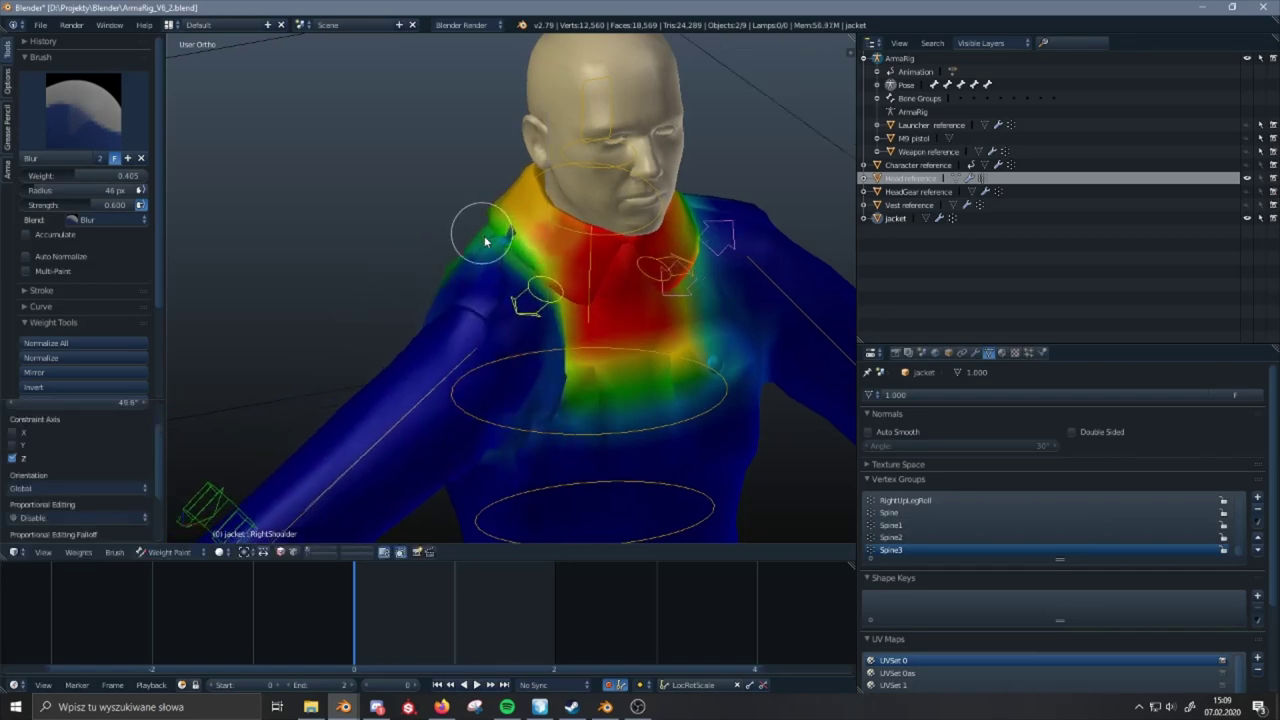
{"action": "middle_click_drag", "start_coordinate": [486, 229], "coordinate": [600, 280]}
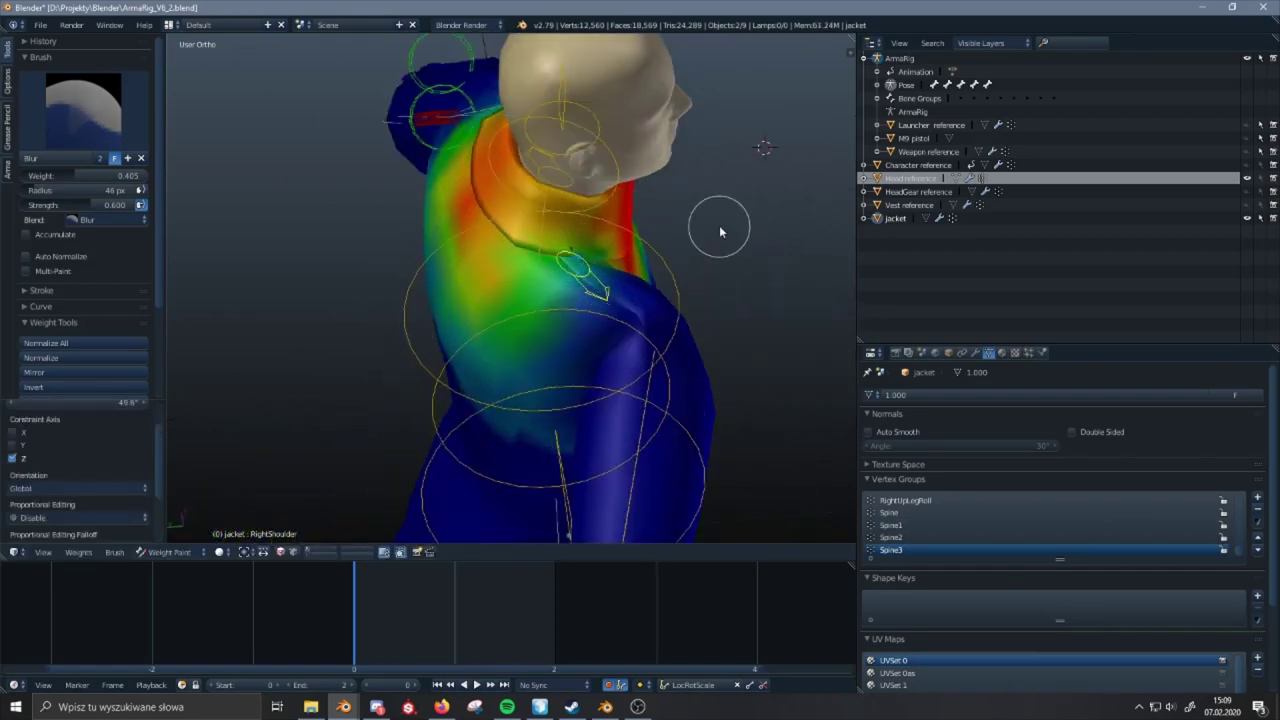
{"action": "key", "text": "r"}
{"action": "key", "text": "z"}
{"action": "left_click", "coordinate": [710, 166]}
{"action": "key", "text": "ctrl+z"}
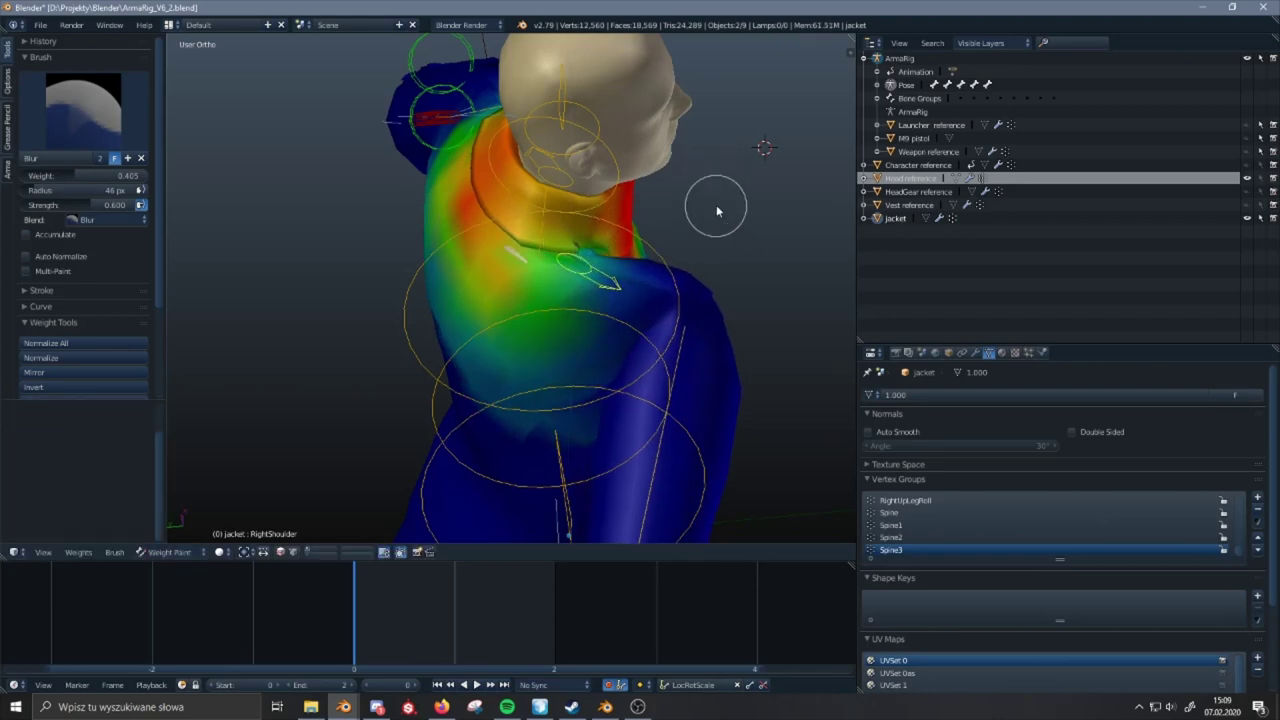
- Rotate the right shoulder bone -75.1° about the global Z axis
{"action": "key", "text": "r"}
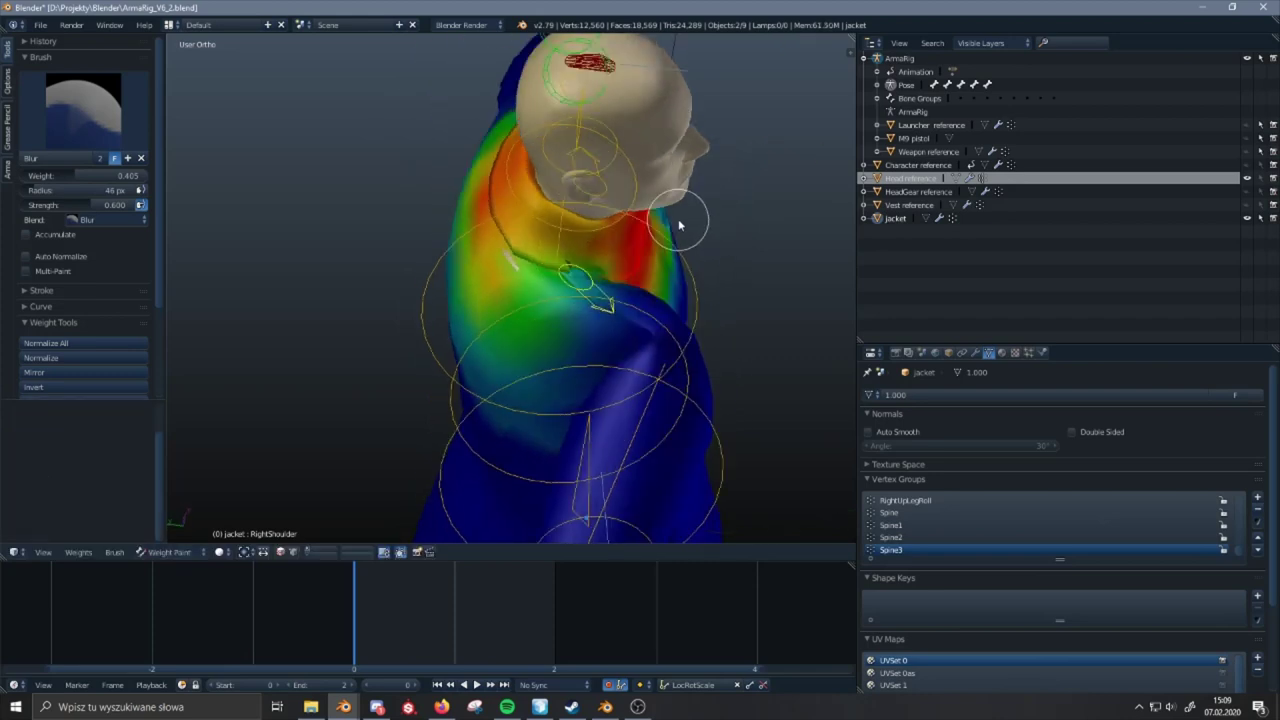
{"action": "key", "text": "z"}
{"action": "left_click", "coordinate": [649, 371]}
{"action": "middle_click_drag", "start_coordinate": [649, 371], "coordinate": [591, 328]}
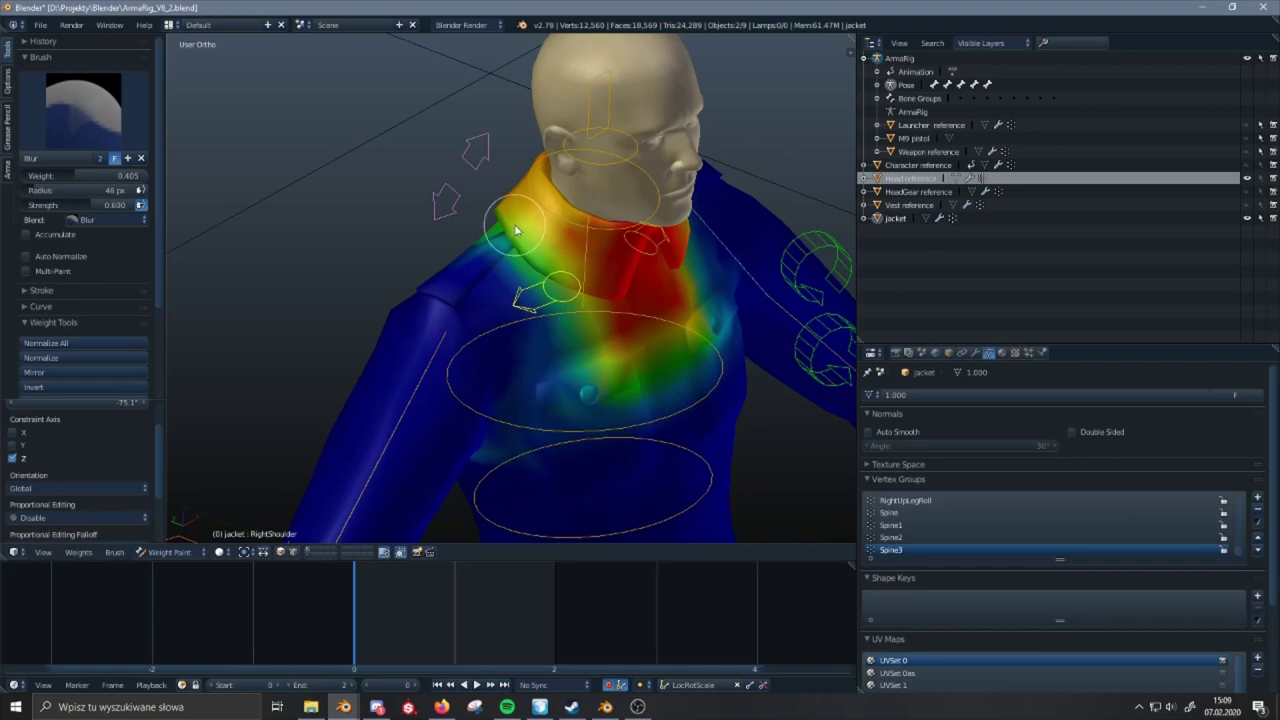
- Switch the jacket to Object Mode, select only the jacket and copy it to the buffer
{"action": "scroll", "coordinate": [530, 283], "scroll_direction": "down", "scroll_amount": 5}
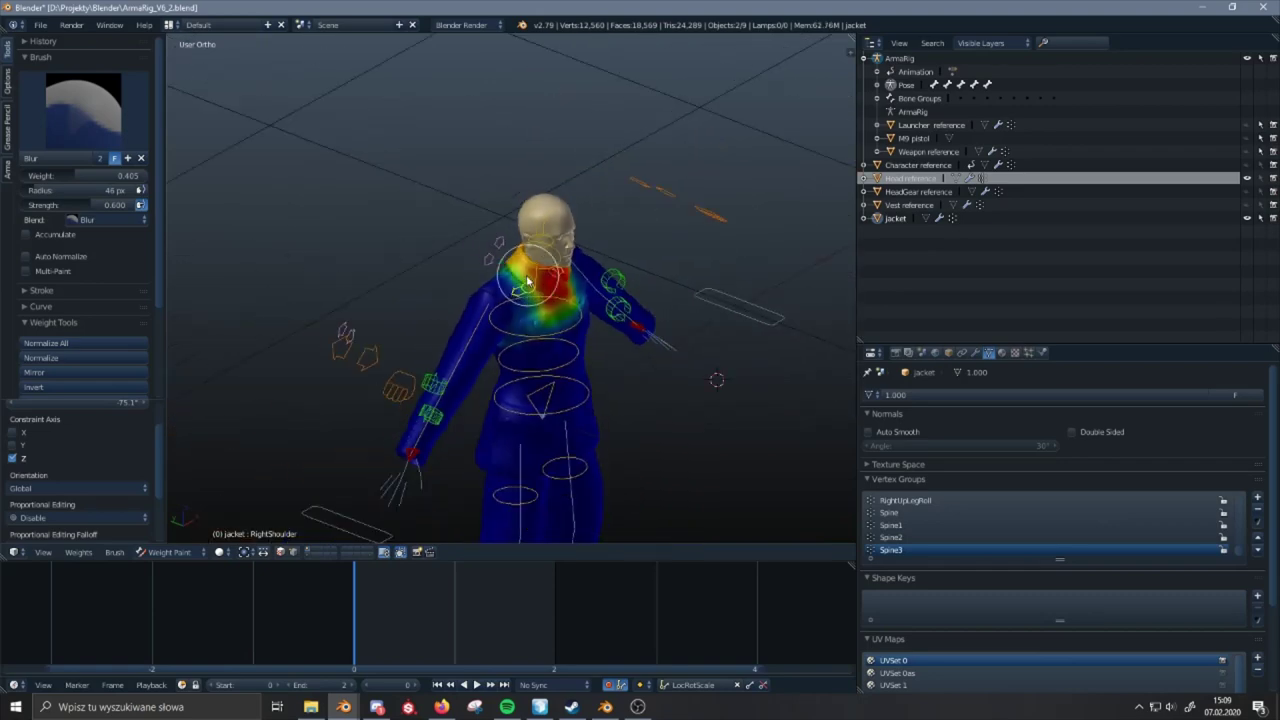
{"action": "middle_click_drag", "start_coordinate": [527, 281], "coordinate": [466, 290]}
{"action": "left_click", "coordinate": [188, 553]}
{"action": "left_click", "coordinate": [186, 538]}
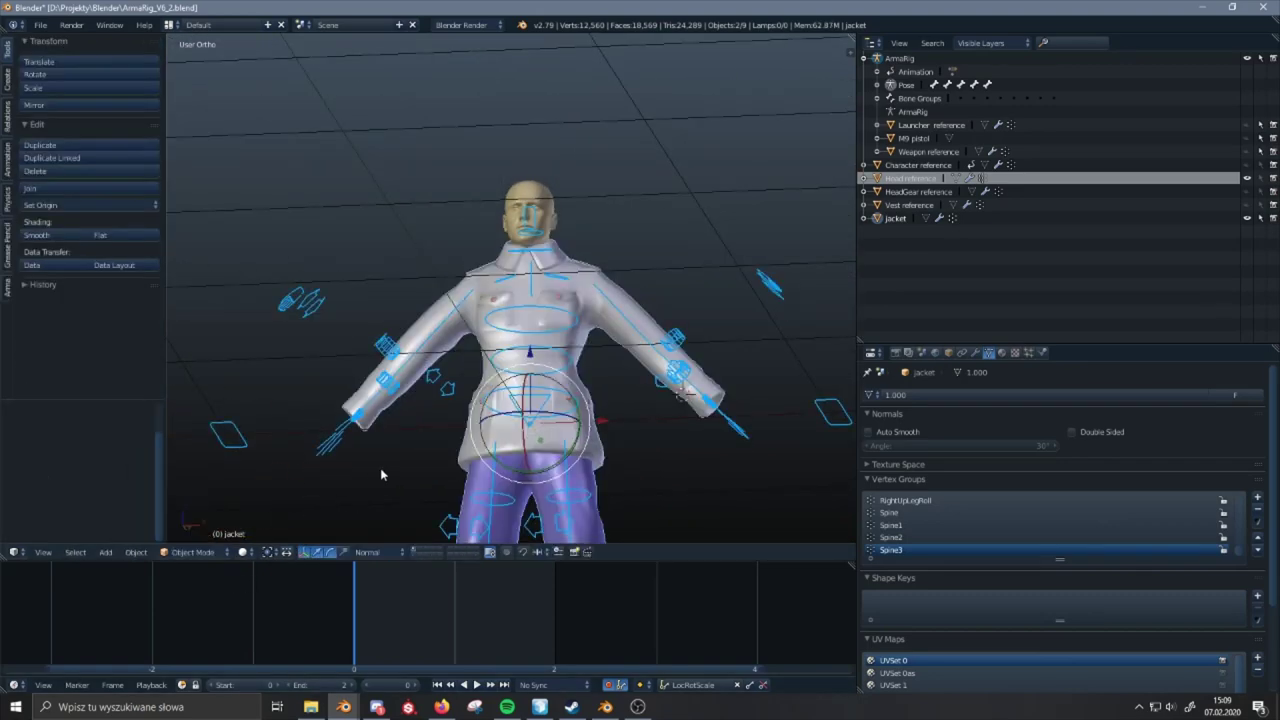
{"action": "middle_click_drag", "start_coordinate": [380, 468], "coordinate": [491, 257]}
{"action": "right_click", "coordinate": [593, 240]}
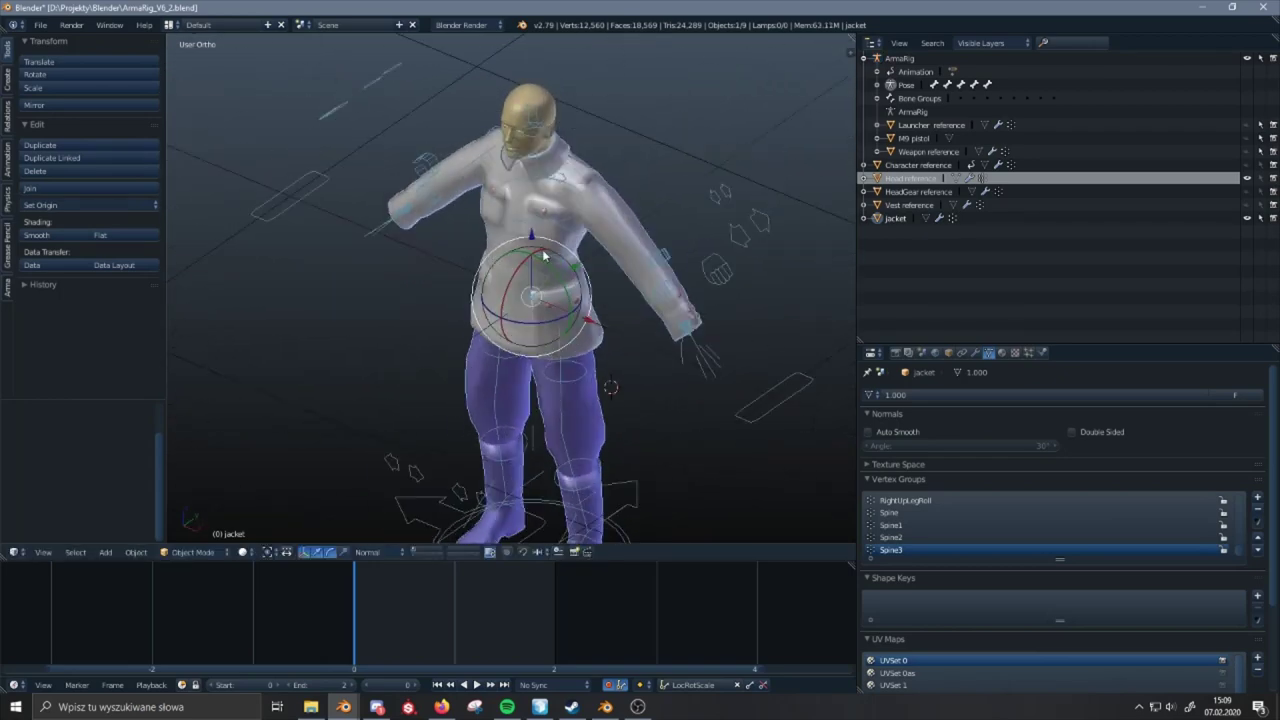
{"action": "key", "text": "ctrl+c"}
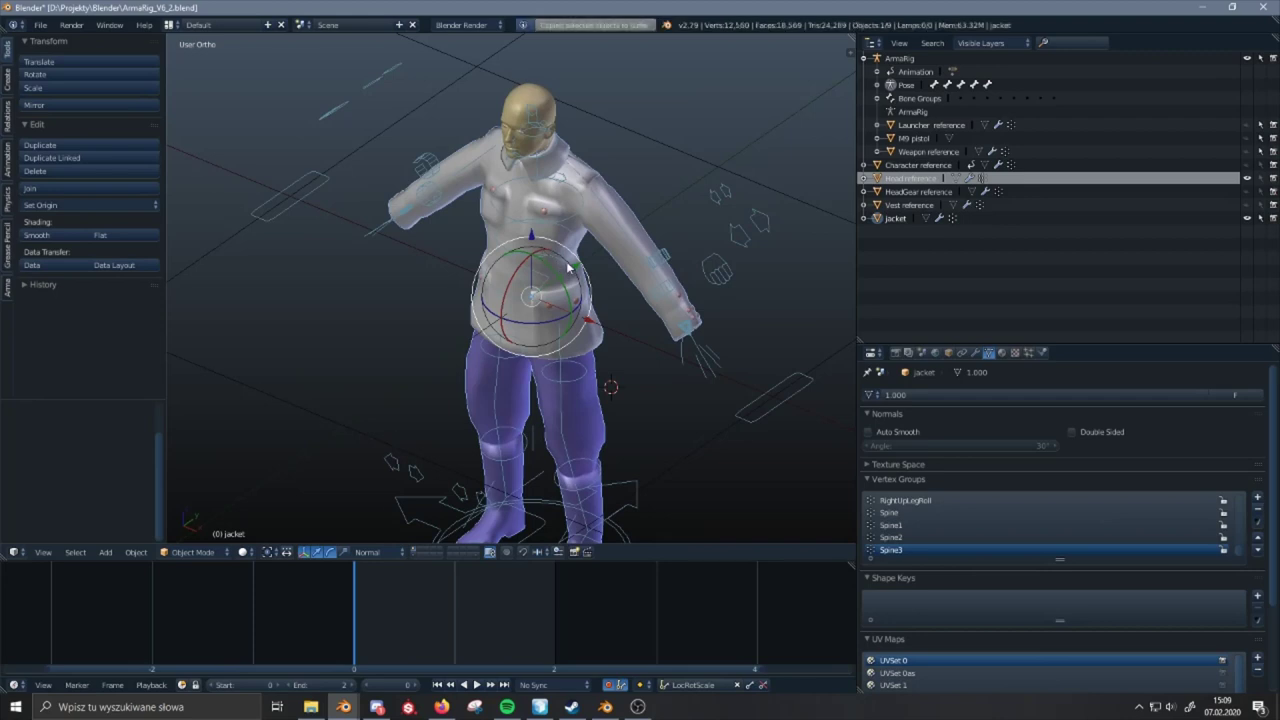
{"action": "middle_click_drag", "start_coordinate": [545, 252], "coordinate": [560, 222]}
- Return the jacket to Weight Paint mode and display its Spine vertex group
{"action": "left_click", "coordinate": [190, 556]}
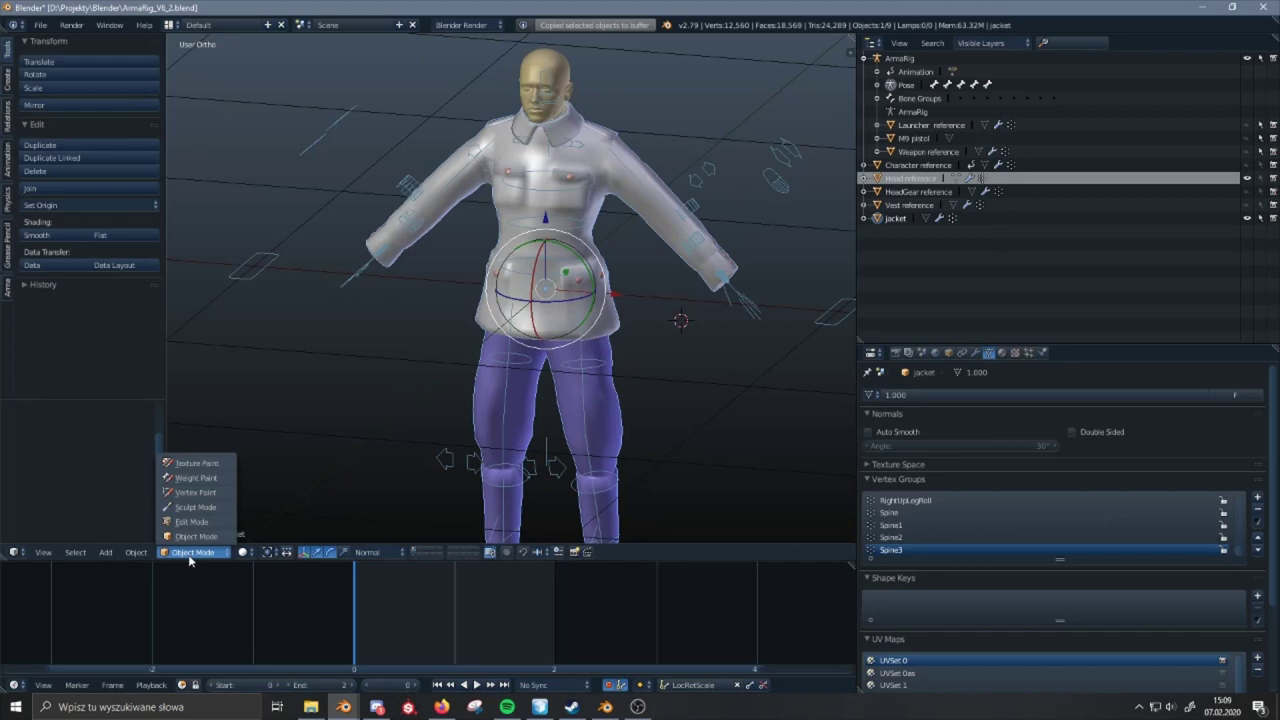
{"action": "left_click", "coordinate": [193, 478]}
{"action": "left_click", "coordinate": [908, 511]}
{"action": "scroll", "coordinate": [910, 500], "scroll_direction": "down", "scroll_amount": 6, "text": "ctrl"}
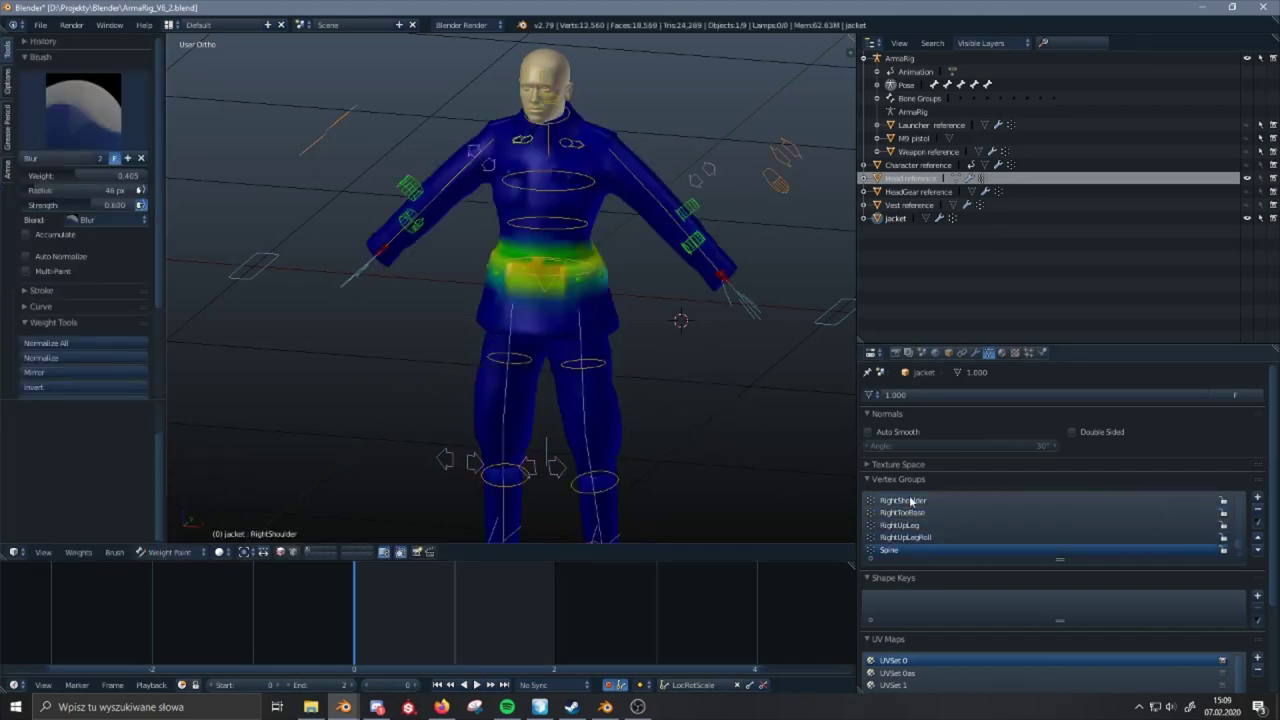
- Step back and forth through the Spine to Spine3 vertex groups to review their weights on the jacket
{"action": "key", "text": "Up"}
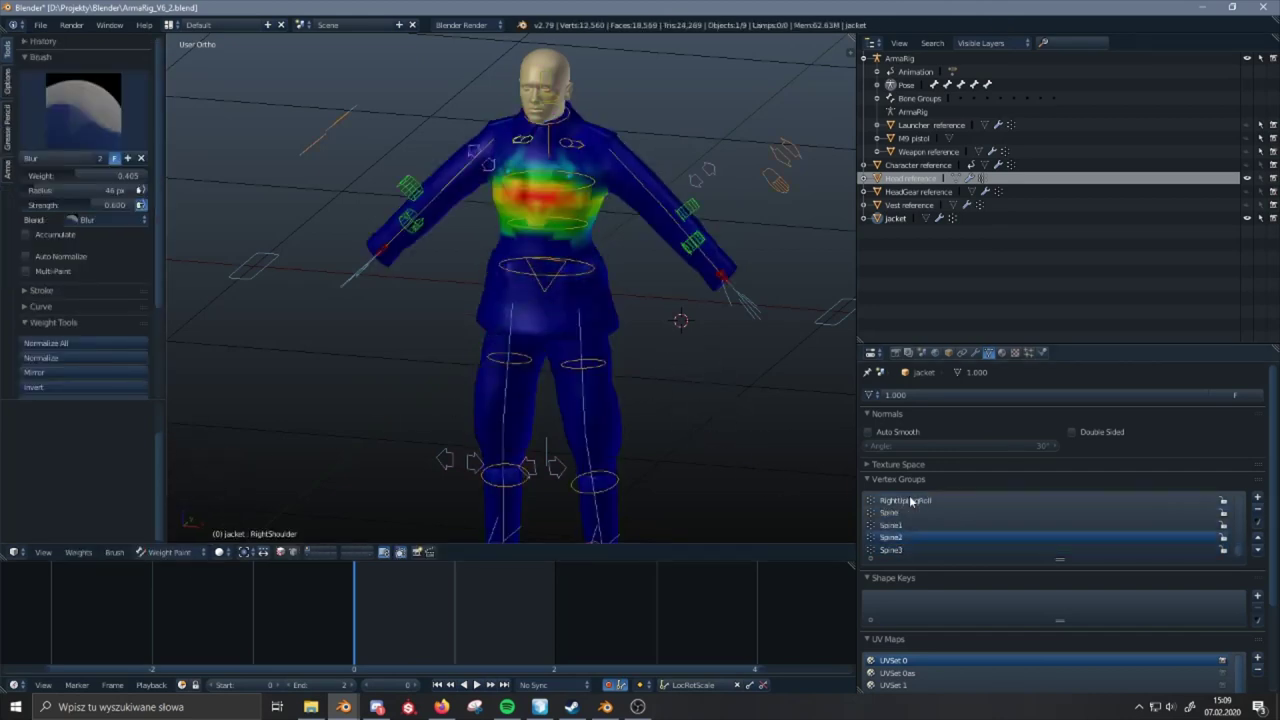
{"action": "key", "text": "Down"}
{"action": "key", "text": "Up"}
{"action": "scroll", "coordinate": [938, 523], "scroll_direction": "up", "scroll_amount": 1, "text": "ctrl"}
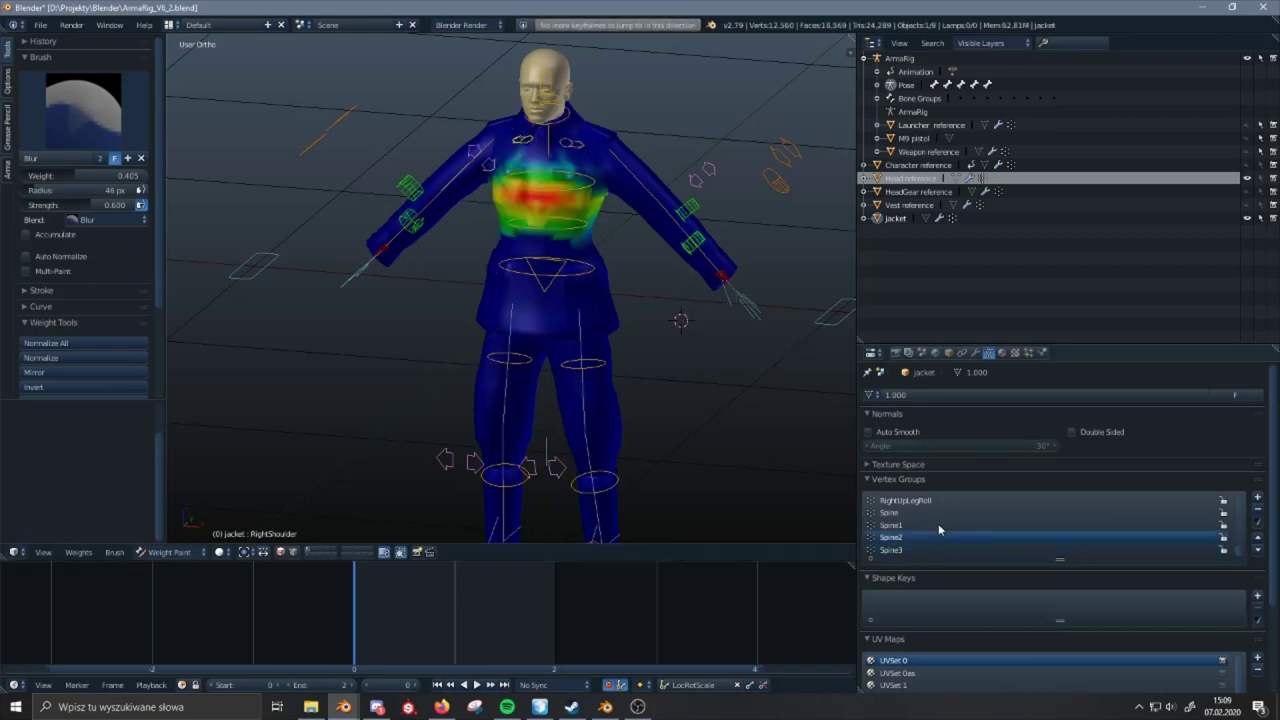
{"action": "scroll", "coordinate": [938, 523], "scroll_direction": "up", "scroll_amount": 3, "text": "ctrl"}
{"action": "scroll", "coordinate": [938, 523], "scroll_direction": "down", "scroll_amount": 1, "text": "ctrl"}
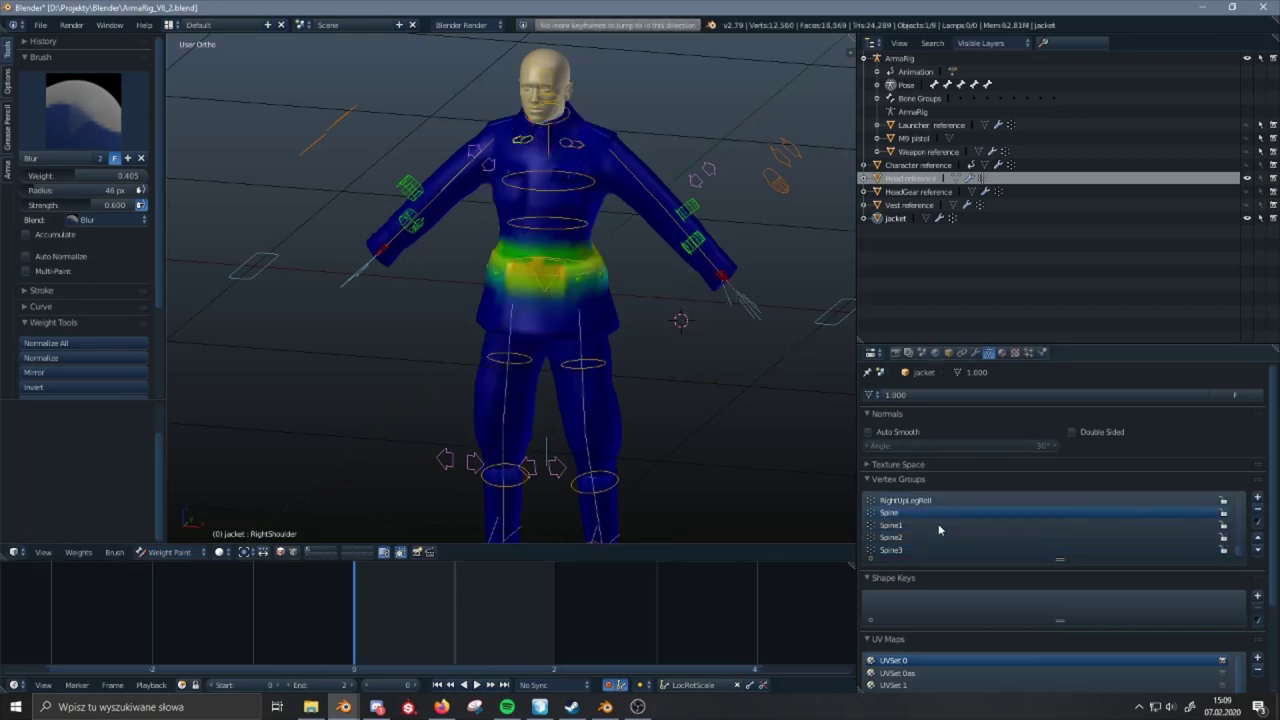
{"action": "scroll", "coordinate": [938, 523], "scroll_direction": "up", "scroll_amount": 1, "text": "ctrl"}
{"action": "scroll", "coordinate": [938, 523], "scroll_direction": "up", "scroll_amount": 1, "text": "ctrl"}
{"action": "scroll", "coordinate": [938, 523], "scroll_direction": "down", "scroll_amount": 1, "text": "ctrl"}
{"action": "scroll", "coordinate": [938, 523], "scroll_direction": "down", "scroll_amount": 2, "text": "ctrl"}
{"action": "scroll", "coordinate": [938, 530], "scroll_direction": "down", "scroll_amount": 2, "text": "ctrl"}
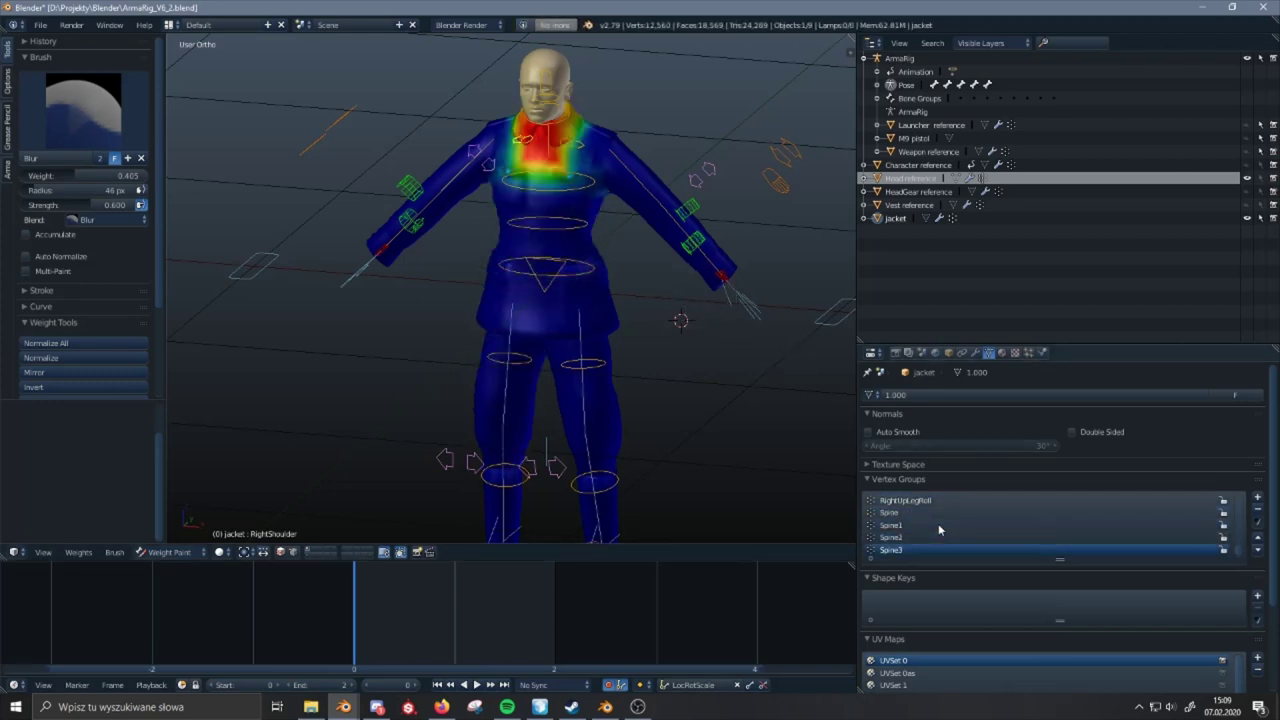
- Display the jacket's RightArmRoll vertex group, switch the jacket to Object Mode and copy it to the buffer
{"action": "scroll", "coordinate": [938, 530], "scroll_direction": "up", "scroll_amount": 9, "text": "ctrl"}
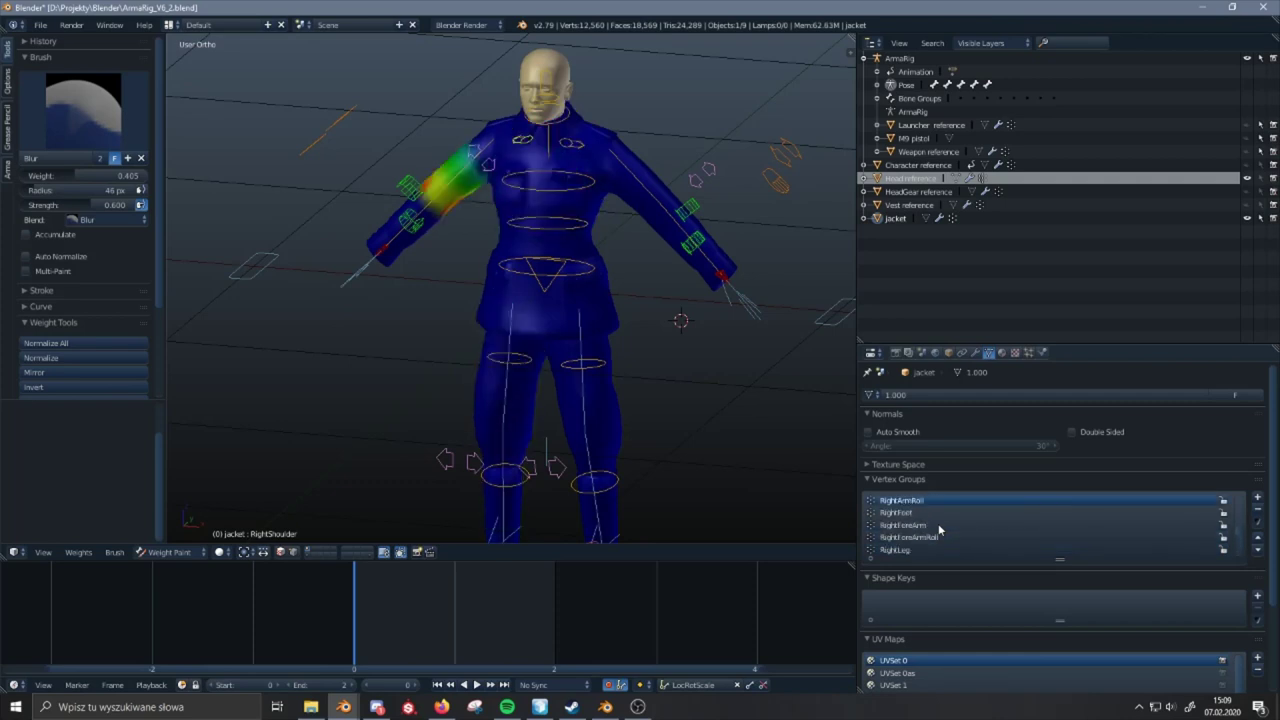
{"action": "middle_click_drag", "start_coordinate": [629, 360], "coordinate": [607, 316]}
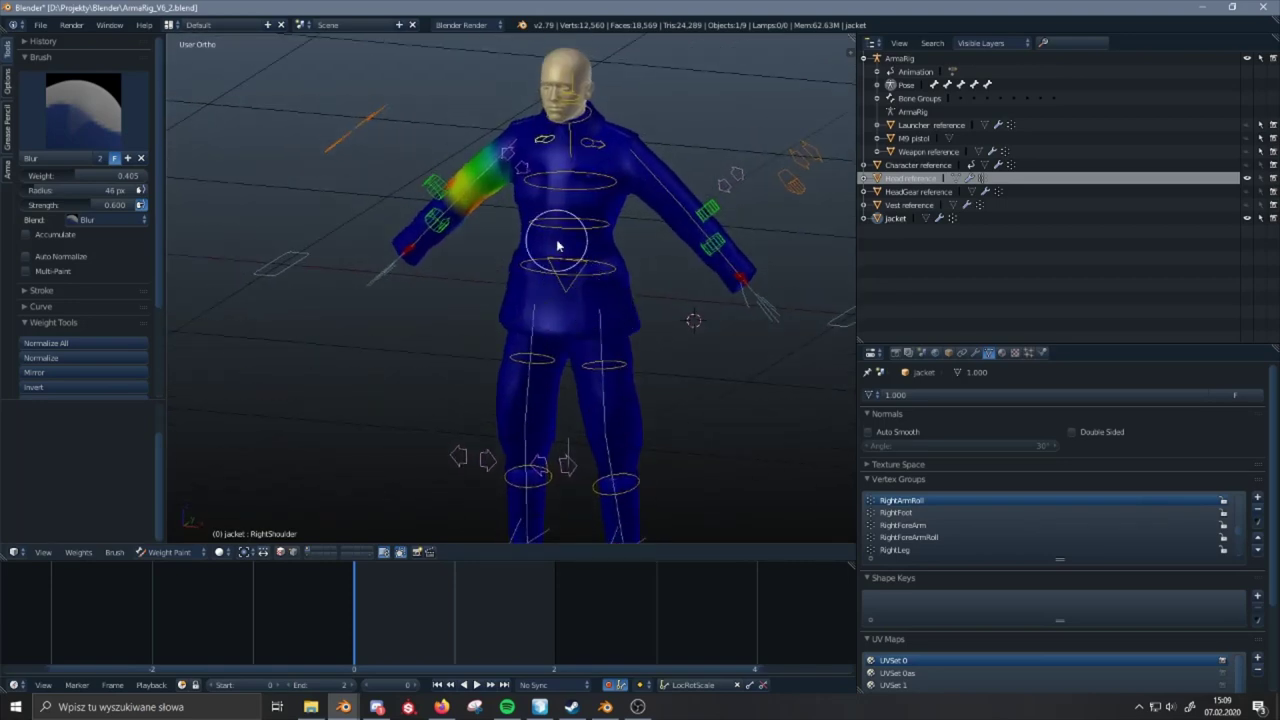
{"action": "key", "text": "Tab"}
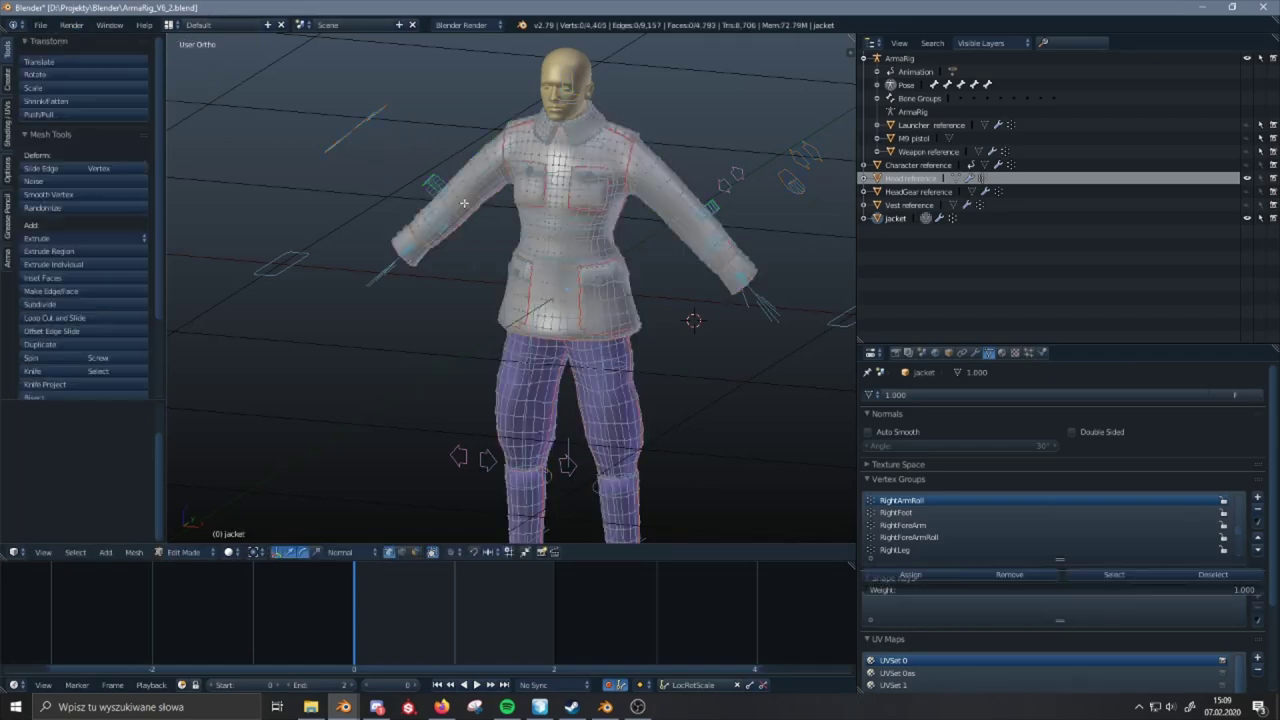
{"action": "left_click", "coordinate": [190, 554]}
{"action": "left_click", "coordinate": [185, 541]}
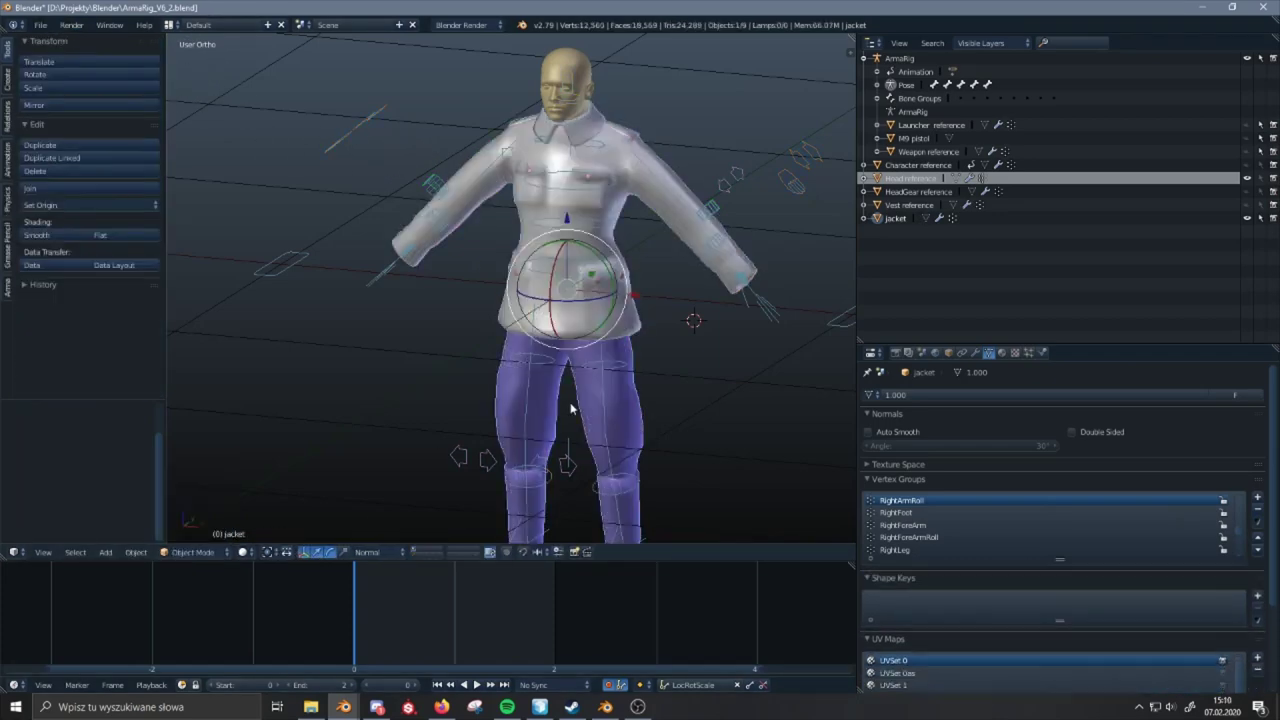
{"action": "key", "text": "g"}
{"action": "right_click", "coordinate": [470, 189]}
{"action": "key", "text": "ctrl+c"}
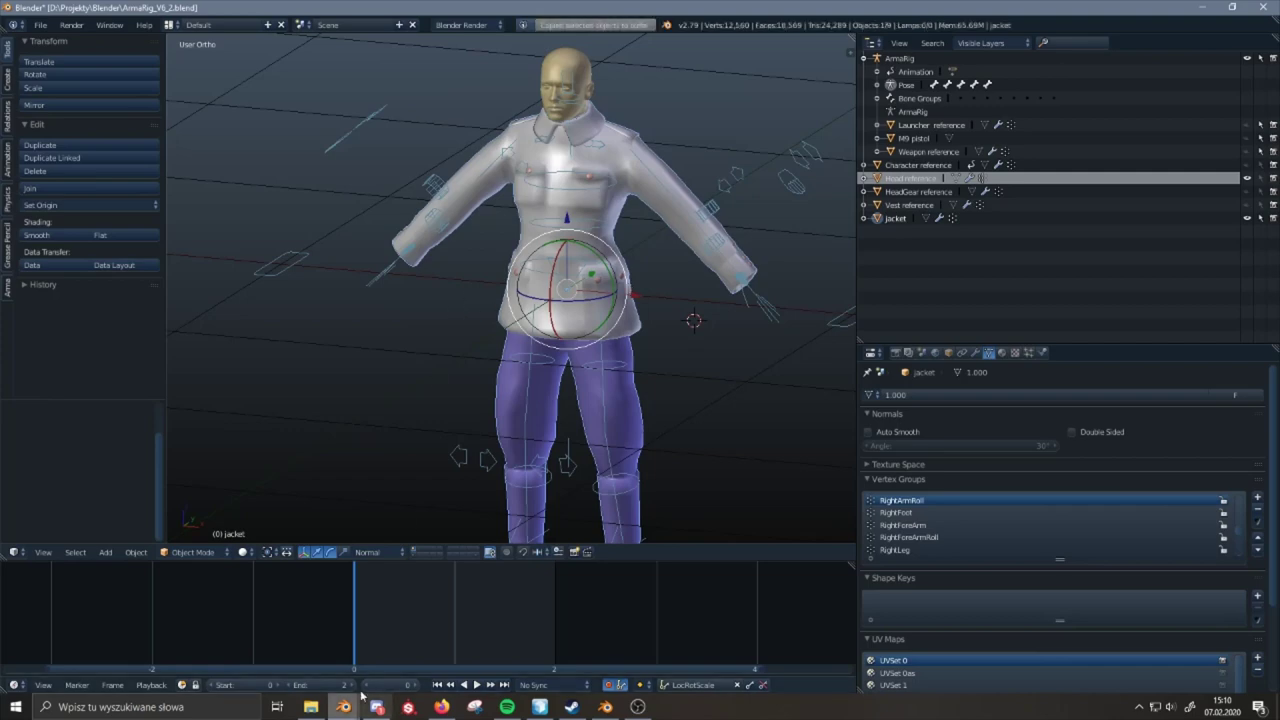
- Switch to the M27_low.blend window and delete the old jacket from its scene
{"action": "mouse_move", "coordinate": [343, 706]}
{"action": "left_click", "coordinate": [352, 648]}
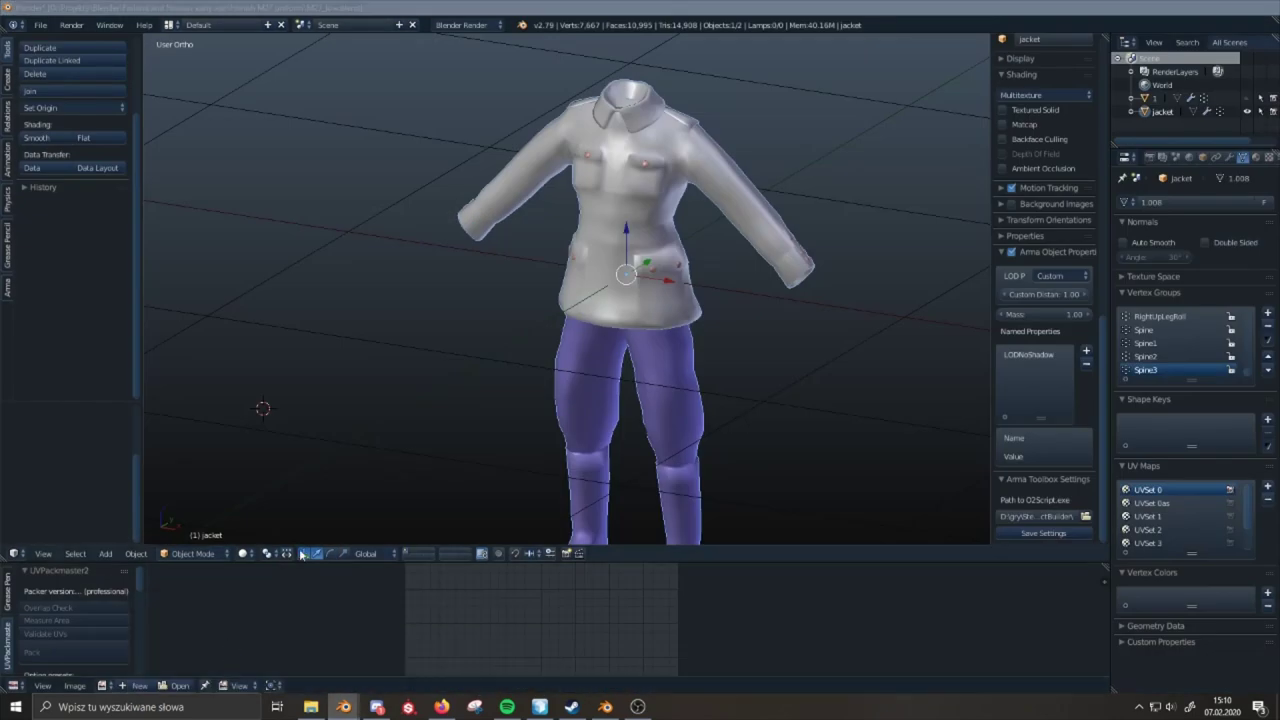
{"action": "key", "text": "x"}
{"action": "left_click", "coordinate": [612, 306]}
{"action": "key", "text": "Delete"}
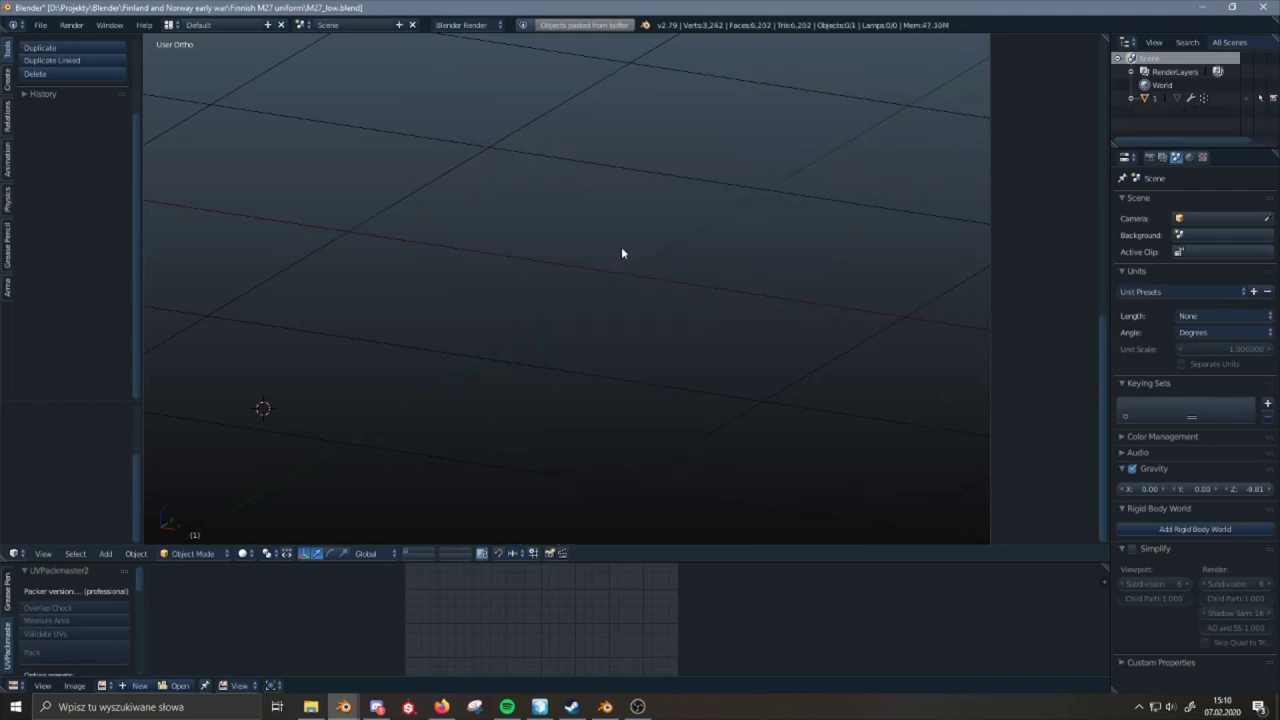
- Try to paste the rigged jacket from the buffer into M27_low.blend, and undo the paste
{"action": "mouse_move", "coordinate": [343, 706]}
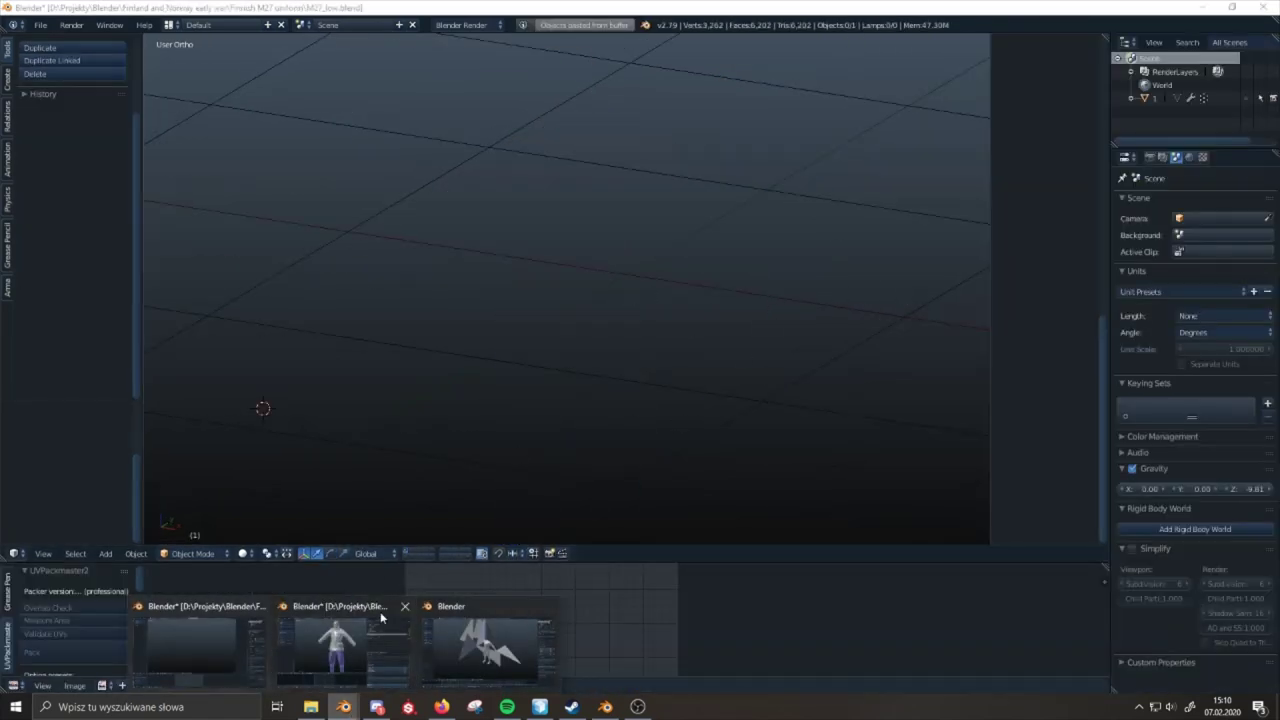
{"action": "left_click", "coordinate": [372, 650]}
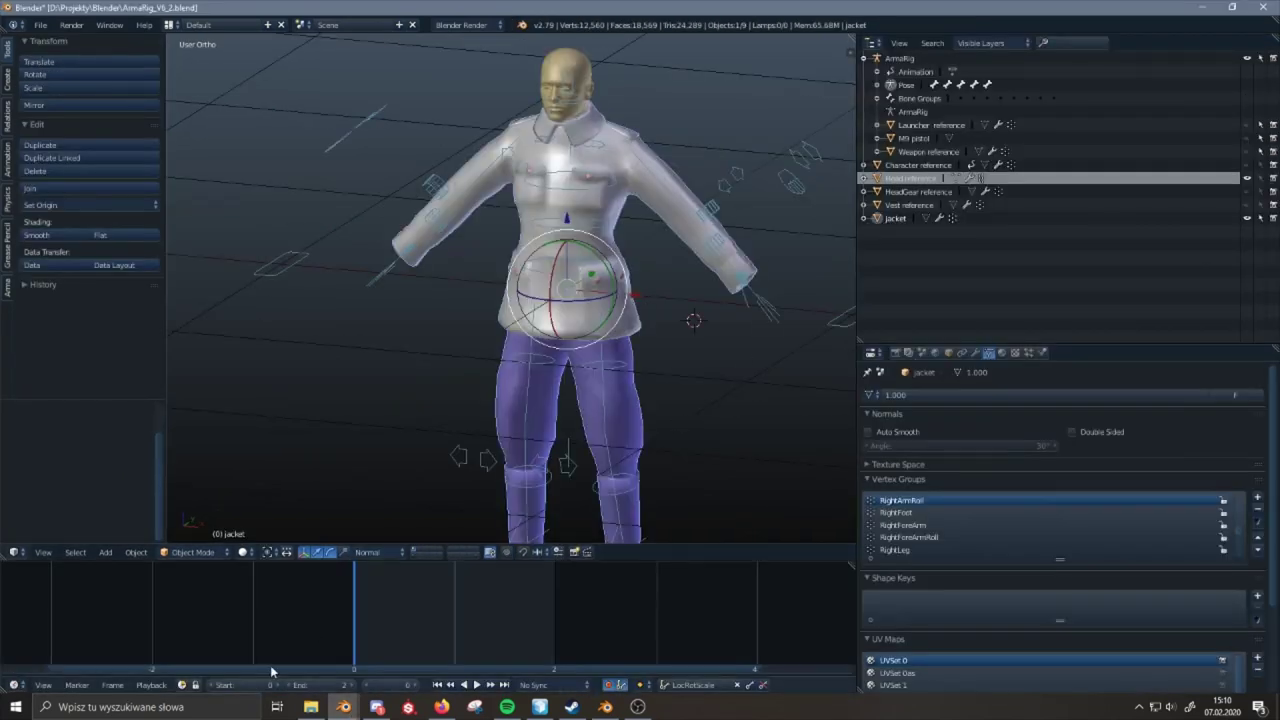
{"action": "mouse_move", "coordinate": [343, 706]}
{"action": "left_click", "coordinate": [255, 635]}
{"action": "left_click", "coordinate": [539, 404]}
{"action": "key", "text": "ctrl+v"}
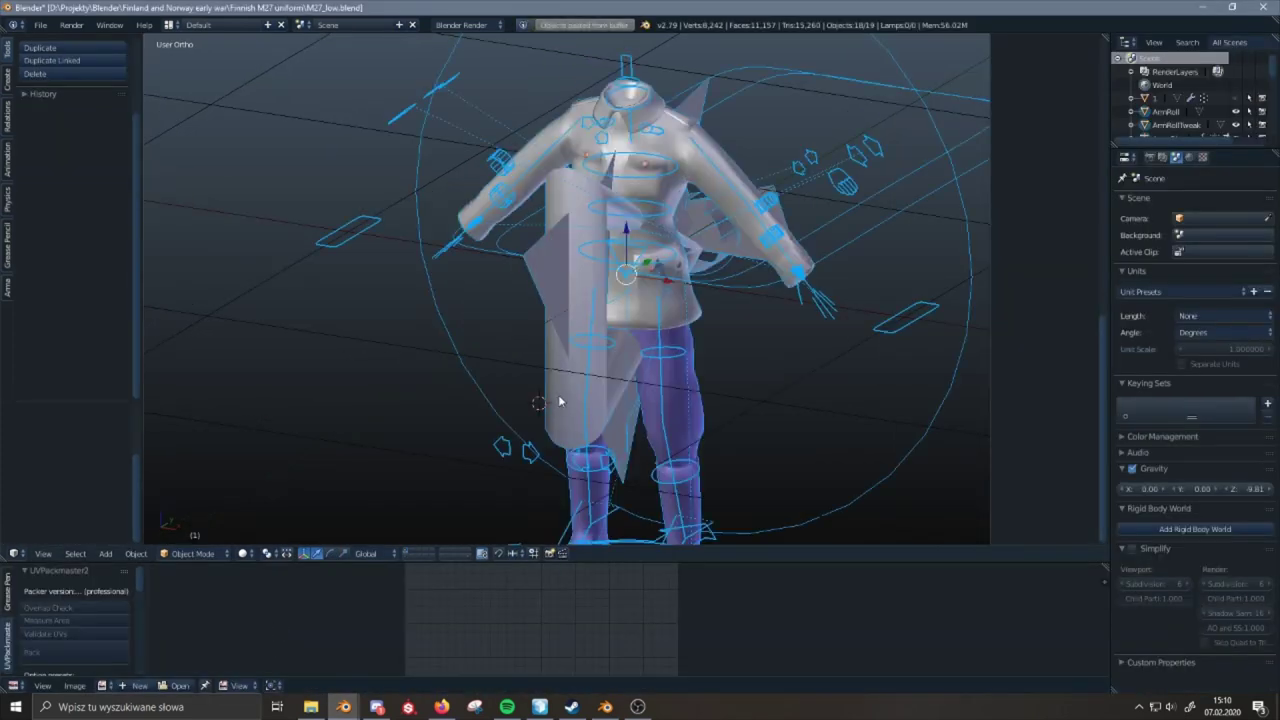
{"action": "key", "text": "ctrl+z"}
- Back in the ArmaRig window, remove the Armature modifier from the jacket and copy the jacket to the buffer
{"action": "left_click", "coordinate": [343, 706]}
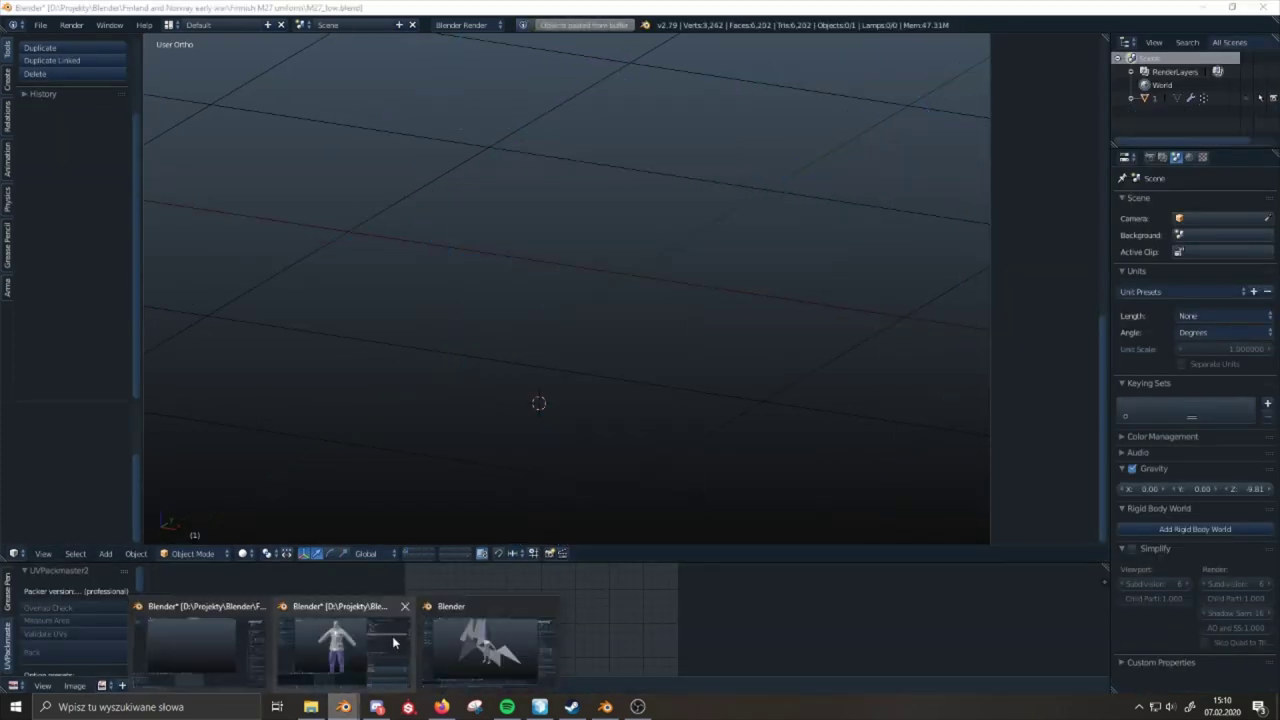
{"action": "left_click", "coordinate": [392, 636]}
{"action": "left_click", "coordinate": [976, 353]}
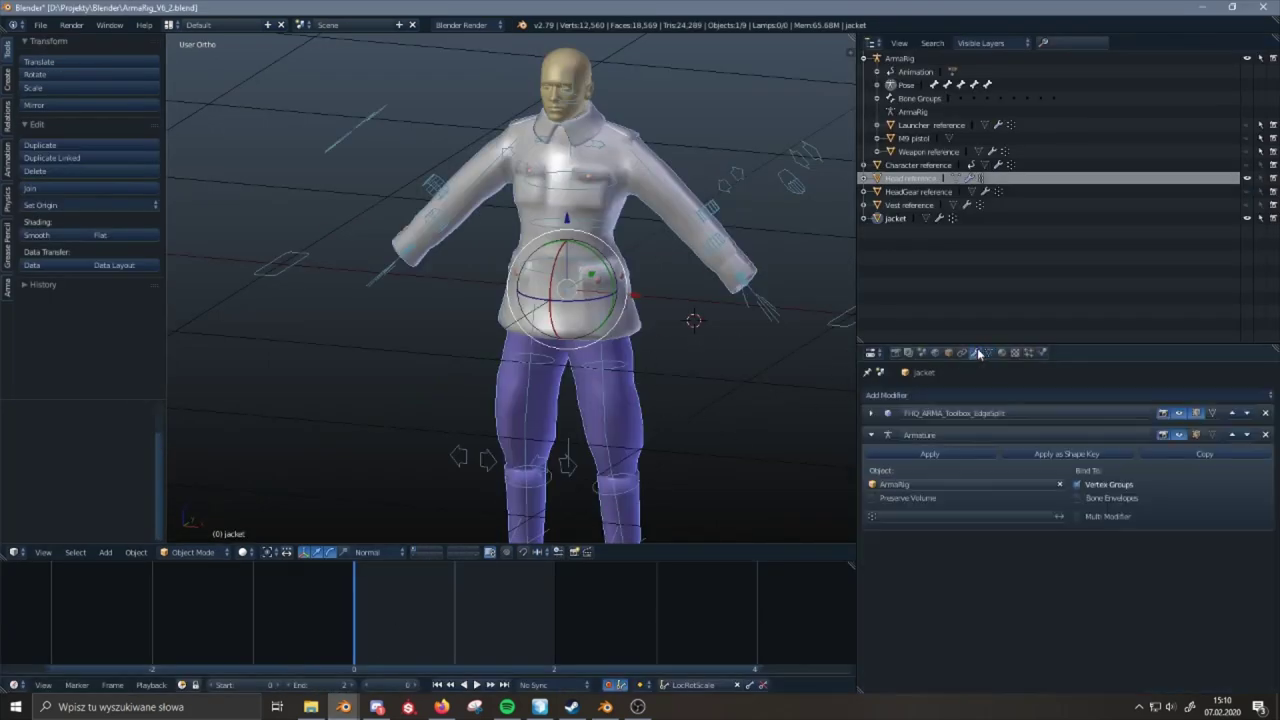
{"action": "left_click", "coordinate": [1264, 437]}
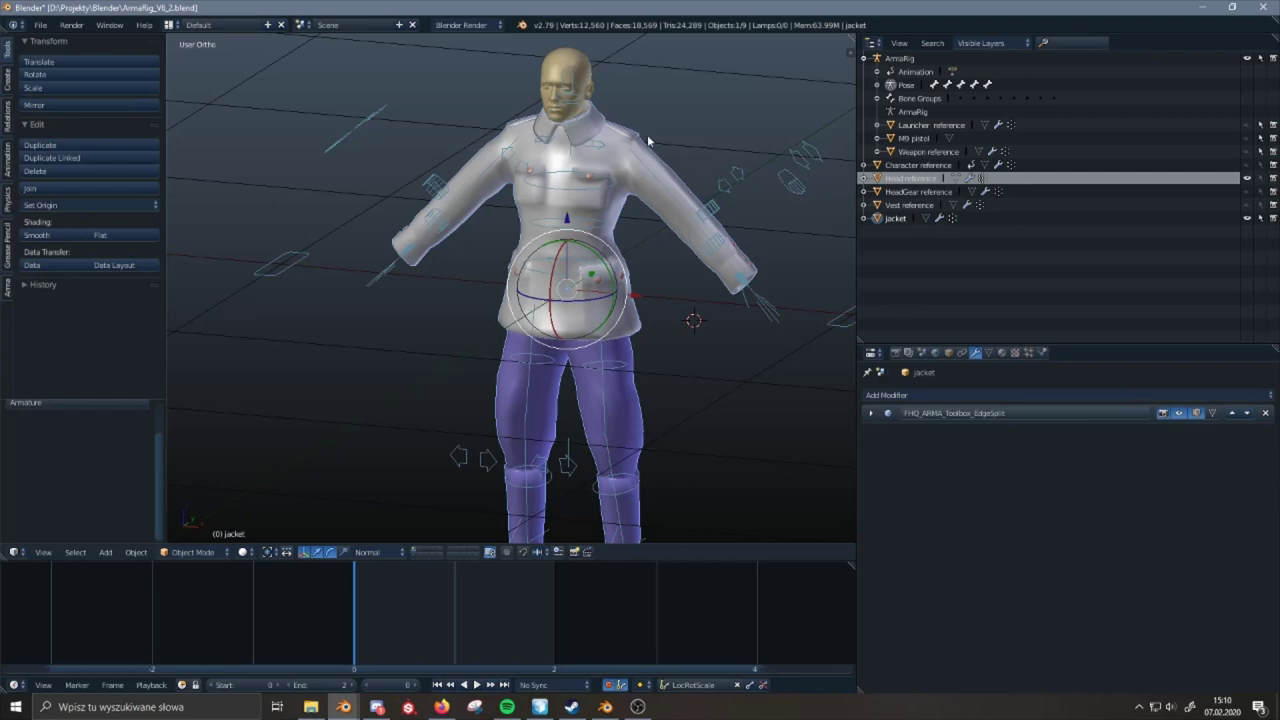
{"action": "key", "text": "ctrl+c"}
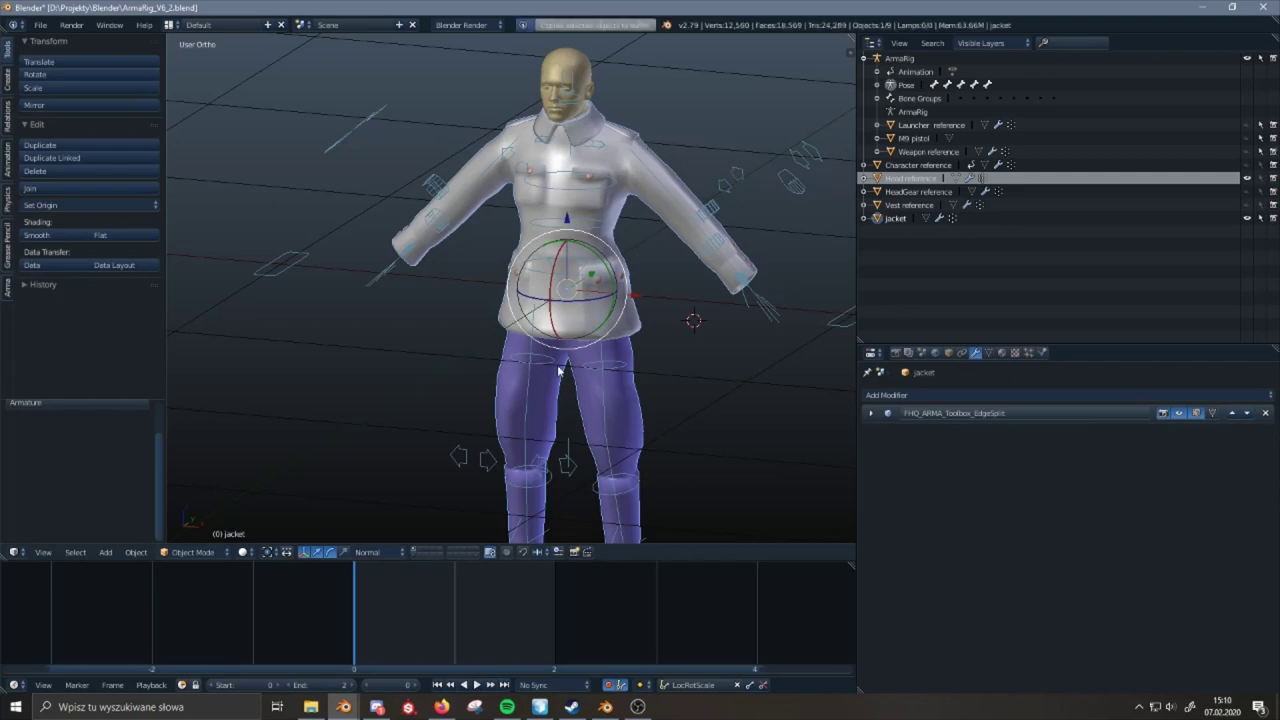
- Paste the jacket without its rig into the M27_low.blend scene and save the file
{"action": "mouse_move", "coordinate": [343, 706]}
{"action": "left_click", "coordinate": [269, 652]}
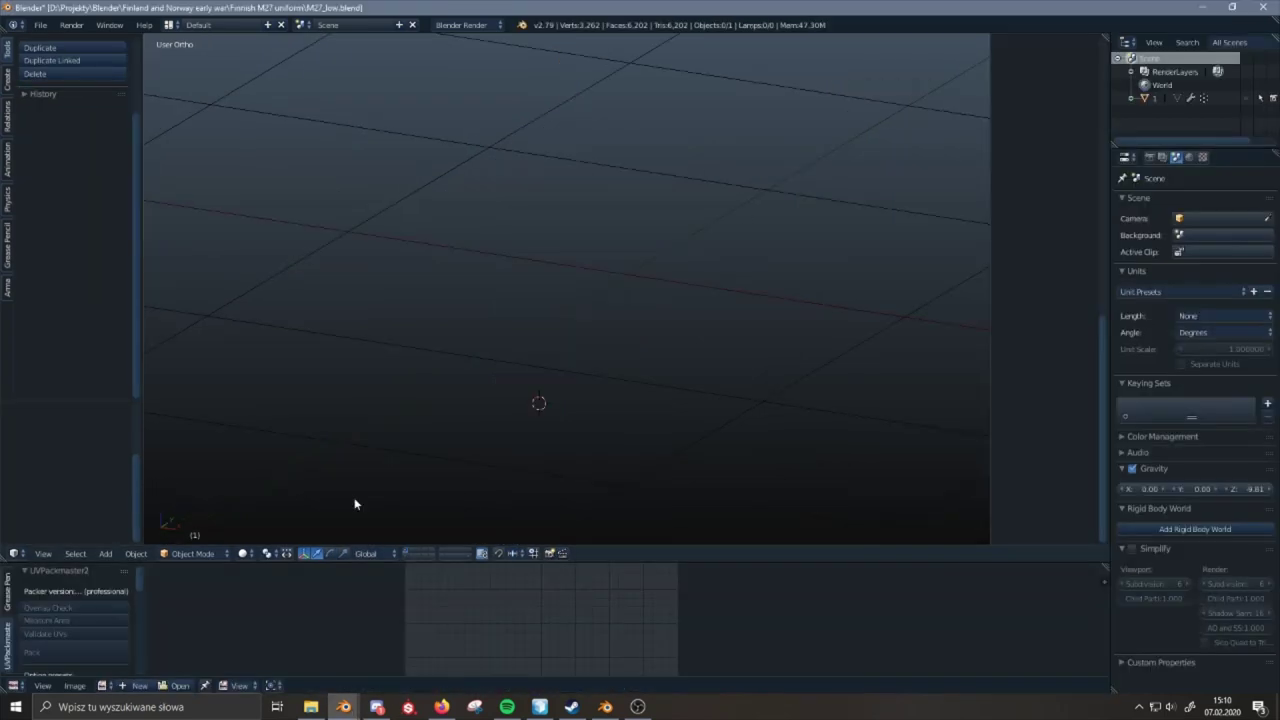
{"action": "key", "text": "ctrl+v"}
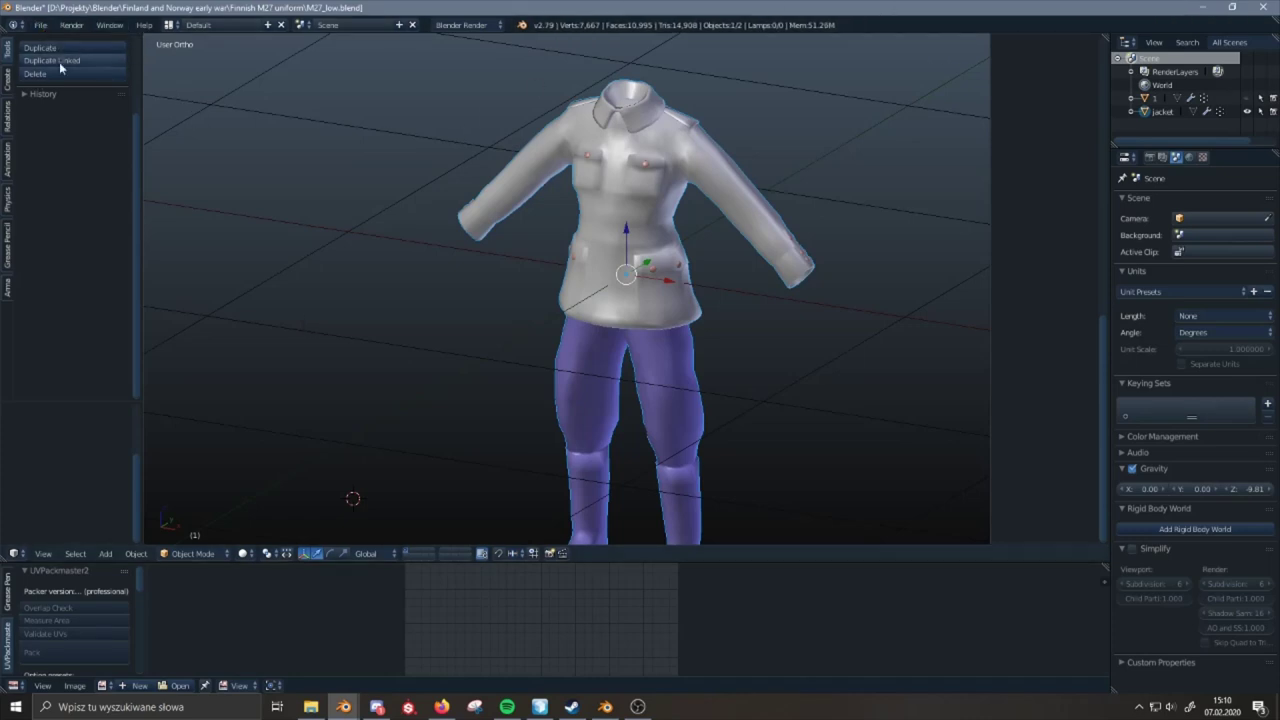
{"action": "left_click", "coordinate": [40, 25]}
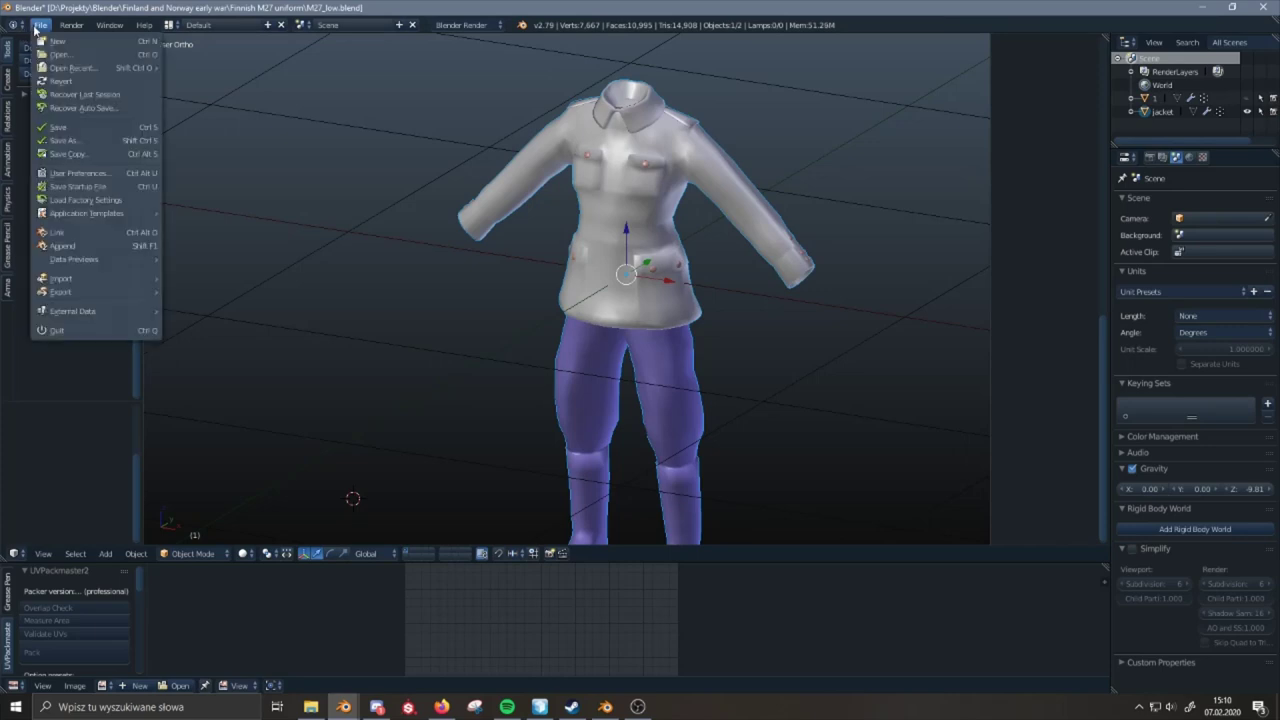
{"action": "left_click", "coordinate": [57, 128]}
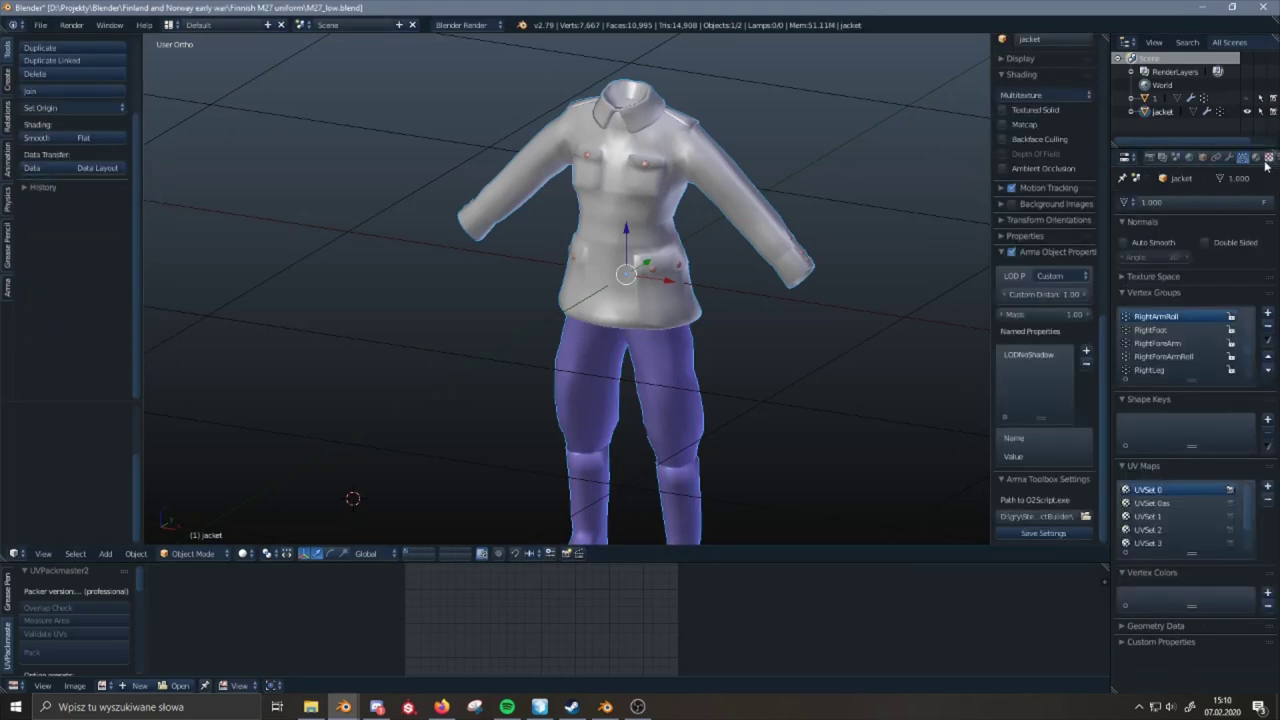
- Check the pasted jacket's vertex groups, unhide the body object 1 and delete it from the scene
{"action": "scroll", "coordinate": [1248, 355], "scroll_direction": "up", "scroll_amount": 10}
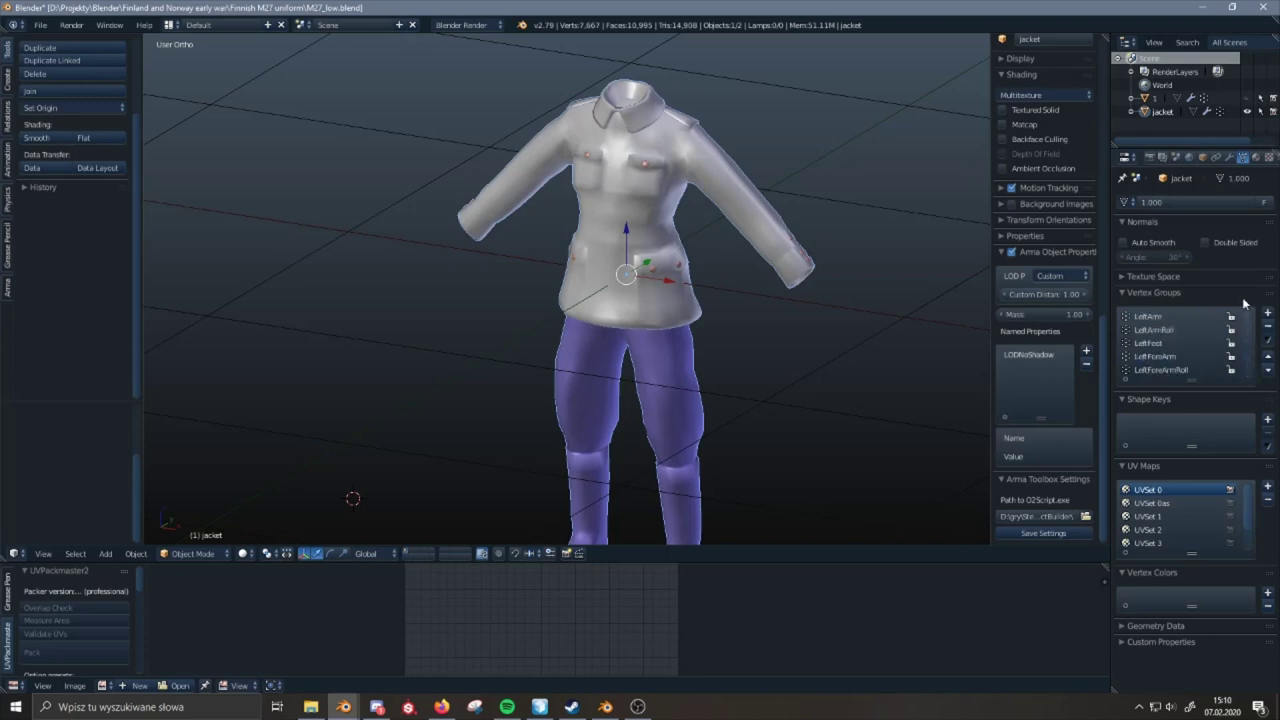
{"action": "mouse_move", "coordinate": [1243, 299]}
{"action": "left_mouse_down"}
{"action": "mouse_move", "coordinate": [1250, 367]}
{"action": "mouse_move", "coordinate": [1245, 300]}
{"action": "left_mouse_up"}
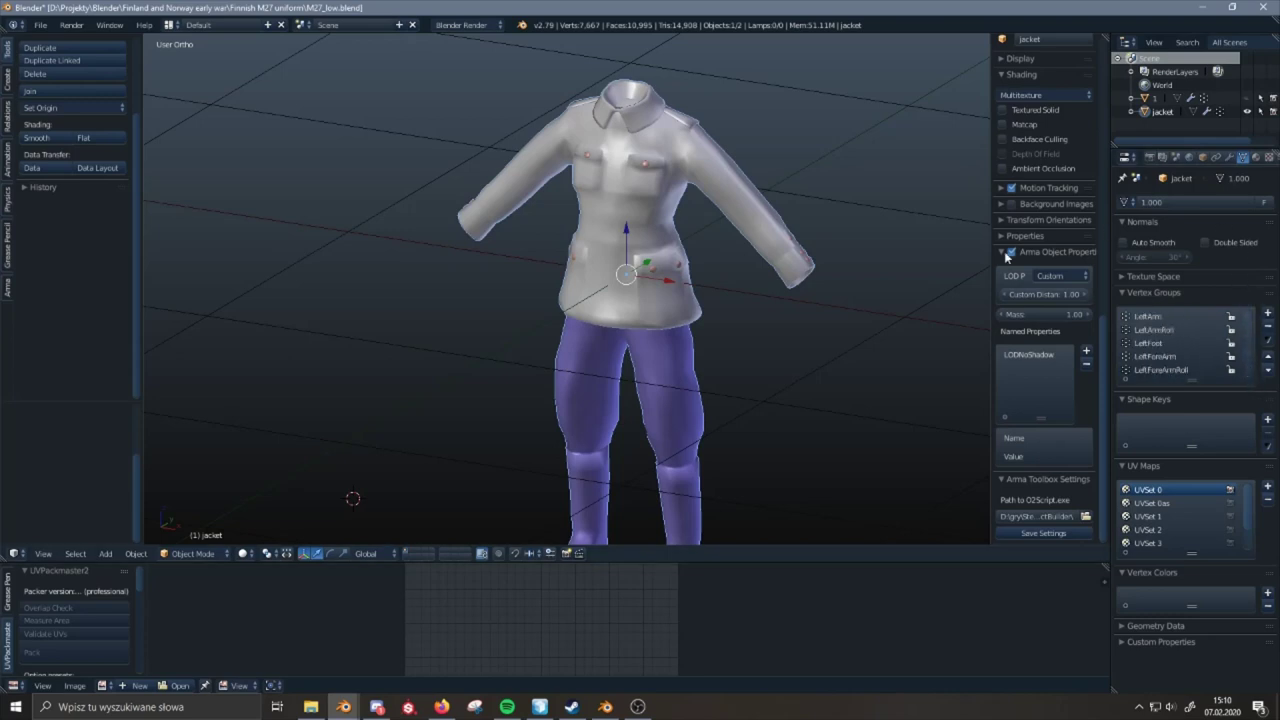
{"action": "left_click", "coordinate": [1247, 98]}
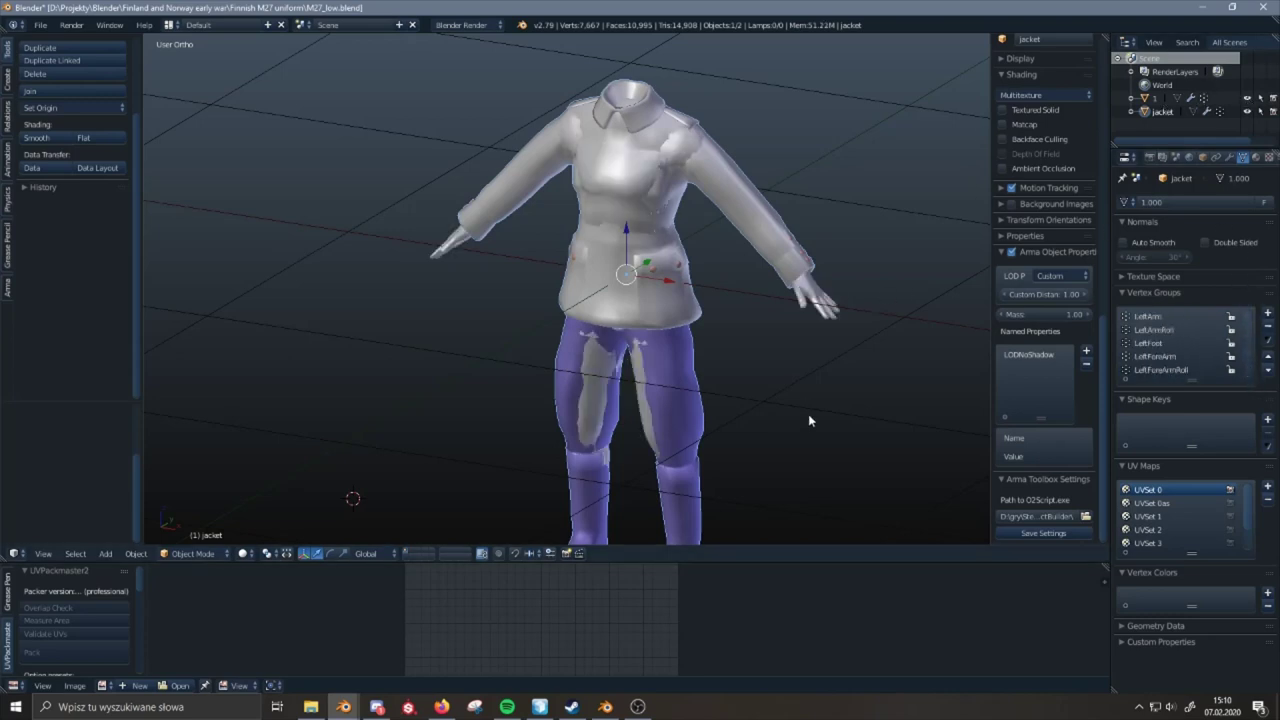
{"action": "key", "text": "x"}
{"action": "left_click", "coordinate": [805, 308]}
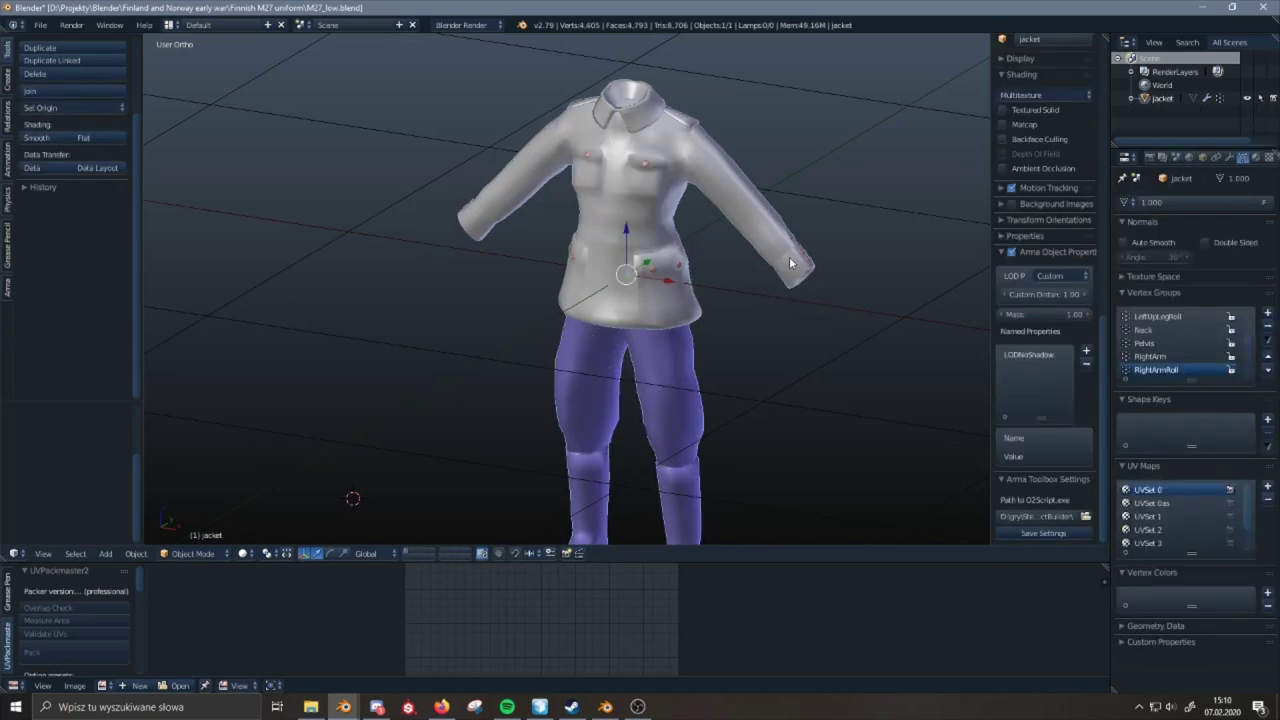
{"action": "scroll", "coordinate": [789, 260], "scroll_direction": "down", "scroll_amount": 3}
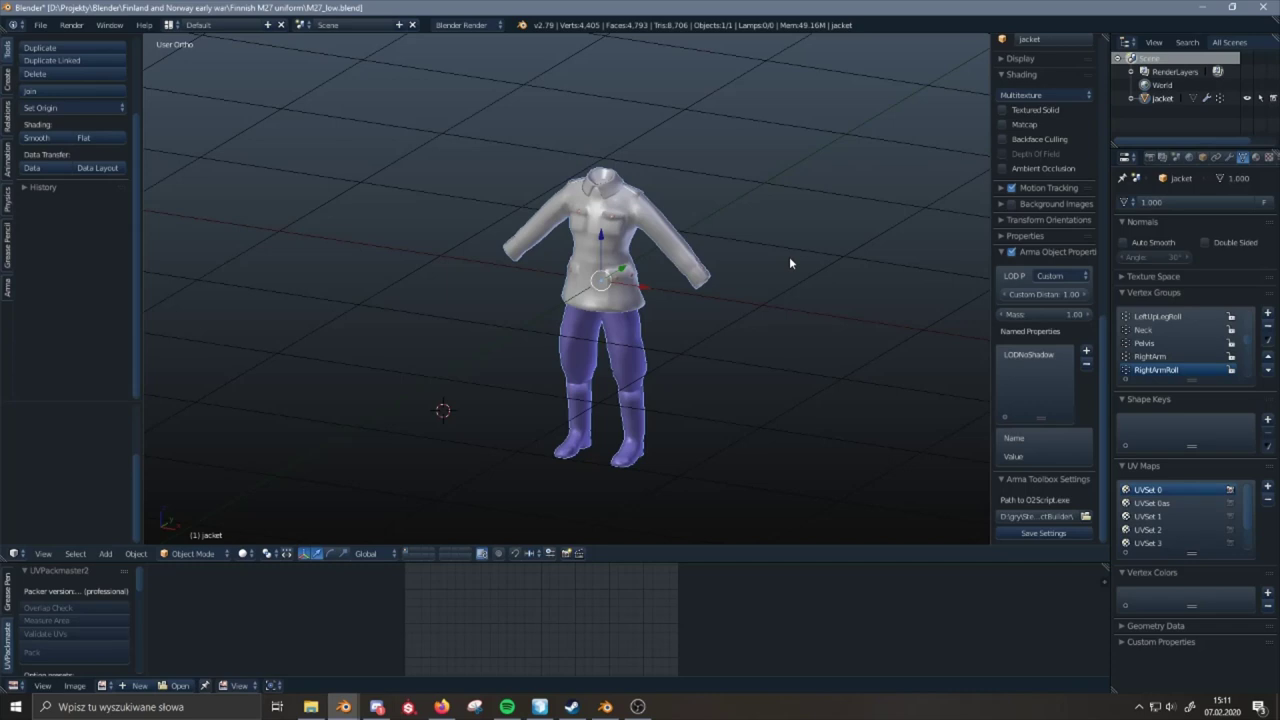
{"action": "scroll", "coordinate": [687, 248], "scroll_direction": "up", "scroll_amount": 1}
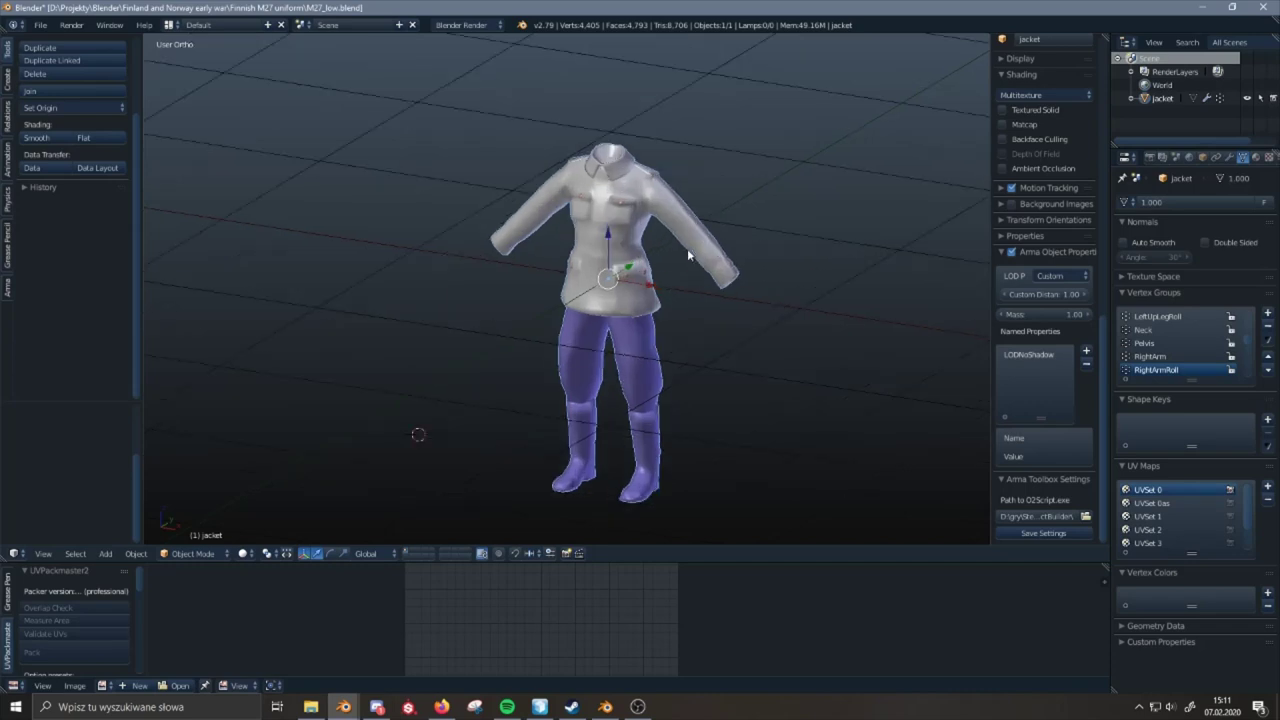
{"action": "left_click", "coordinate": [629, 336]}
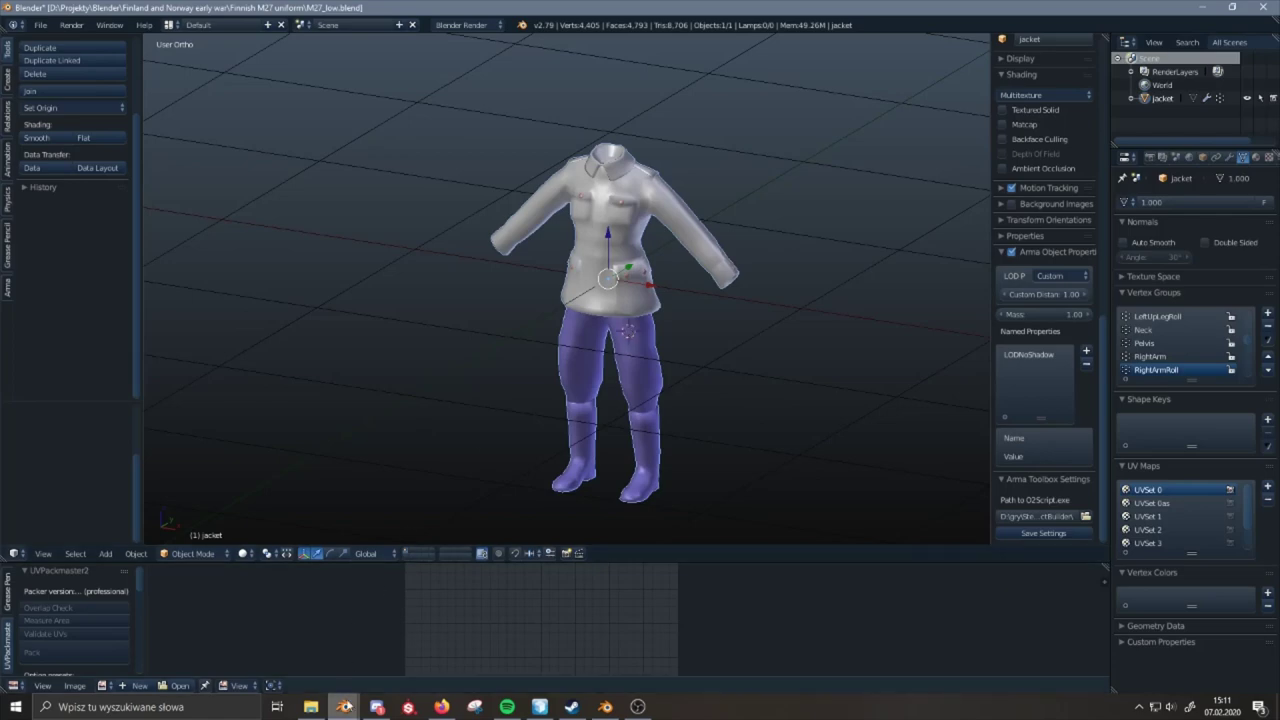
{"action": "middle_click_drag", "start_coordinate": [624, 237], "coordinate": [600, 260]}
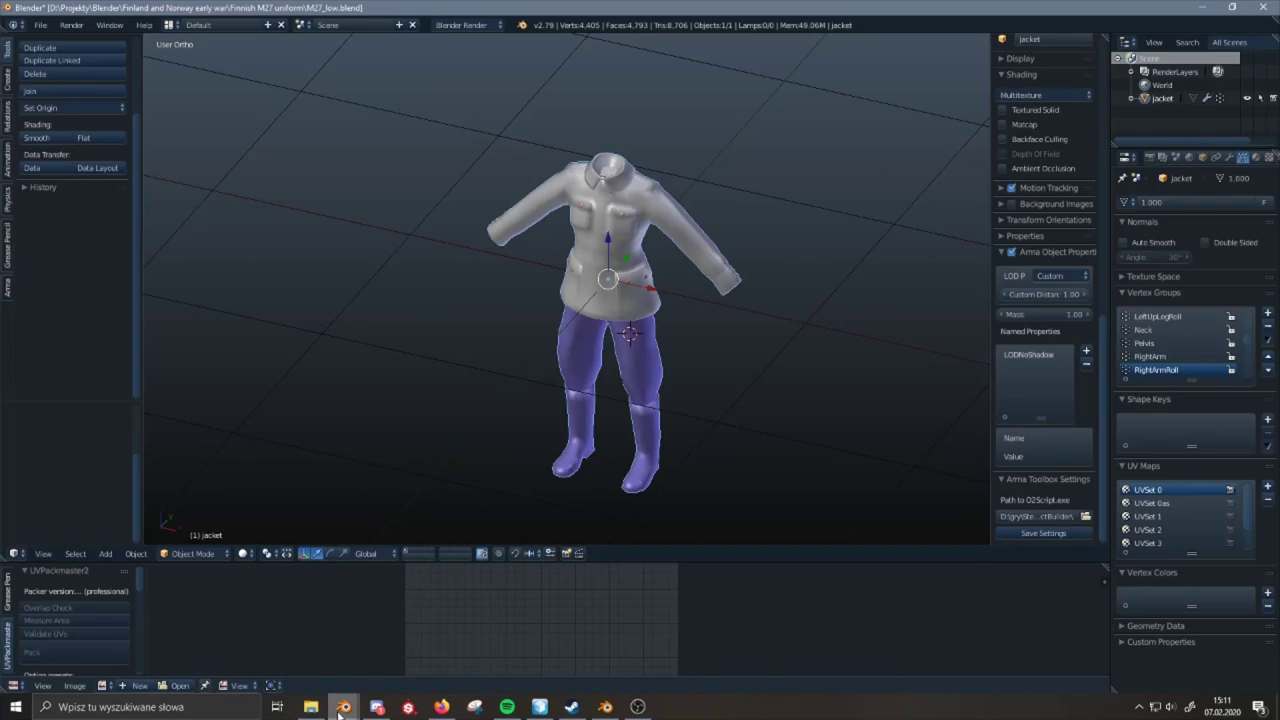
- Switch to the unsaved Blender window with the body template and reload the start-up file
{"action": "mouse_move", "coordinate": [343, 706]}
{"action": "mouse_move", "coordinate": [462, 641]}
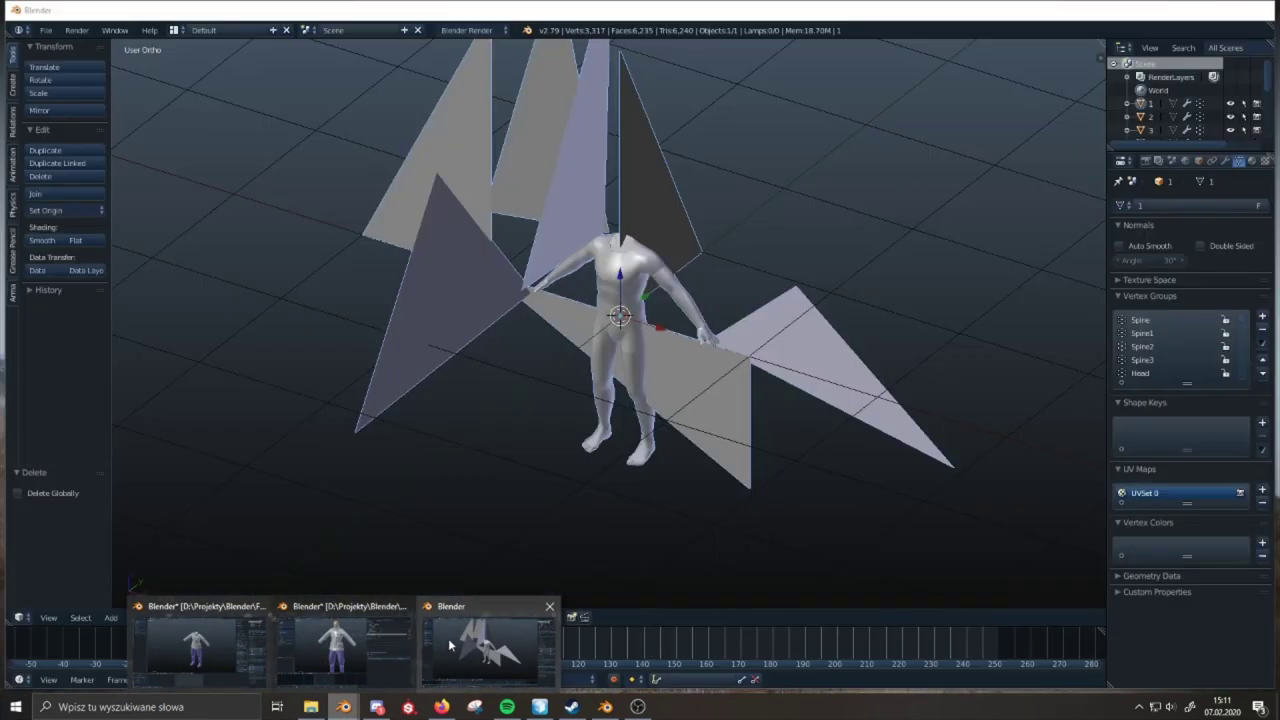
{"action": "left_click", "coordinate": [448, 638]}
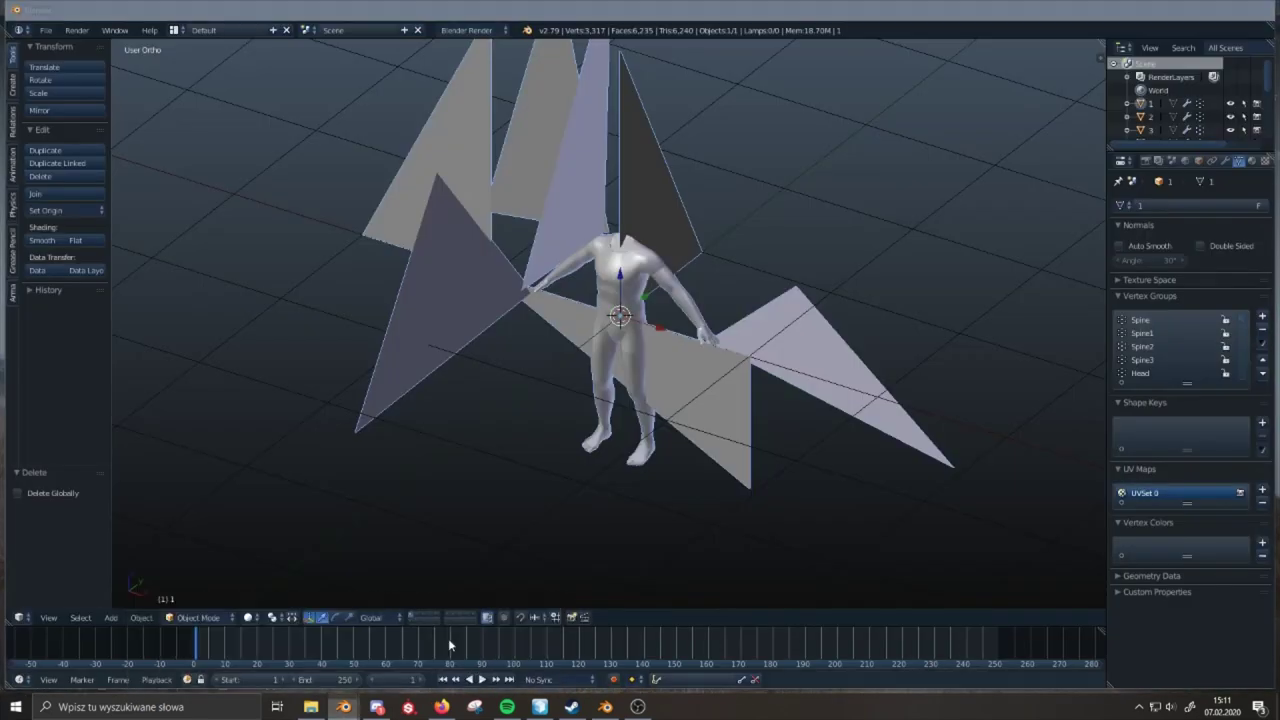
{"action": "left_click", "coordinate": [46, 31]}
{"action": "left_click", "coordinate": [58, 47]}
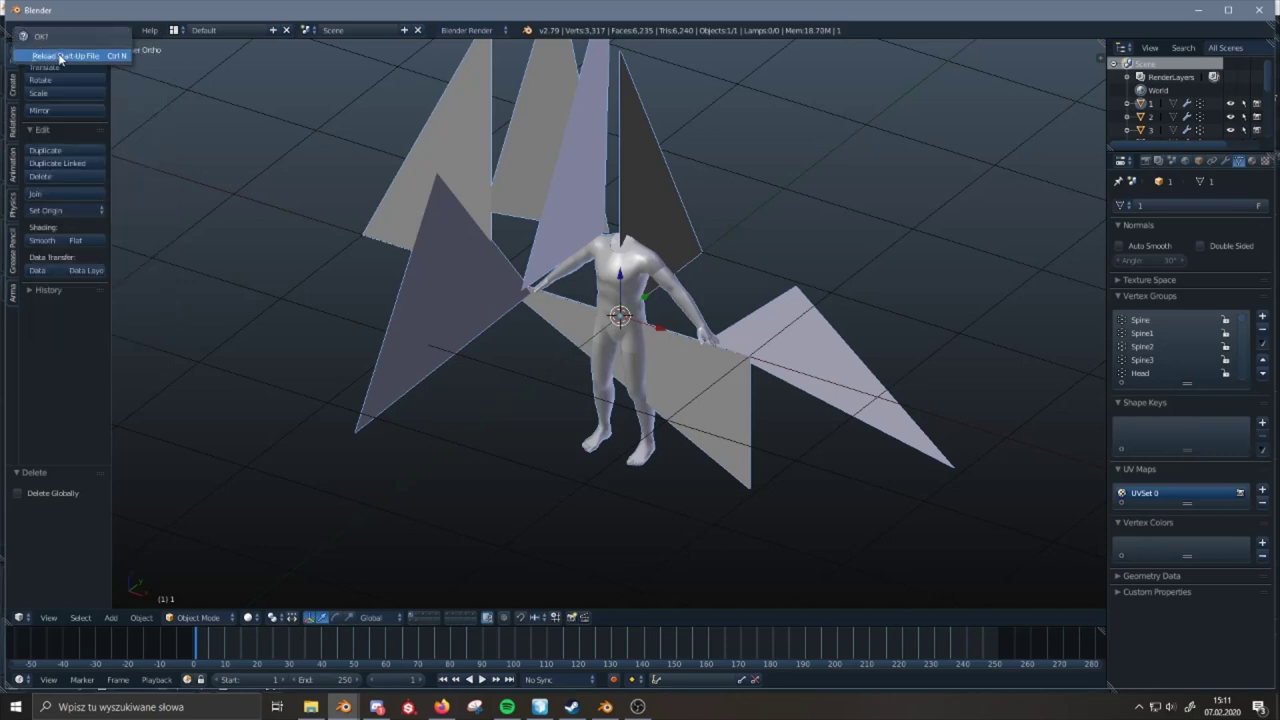
{"action": "key", "text": "Return"}
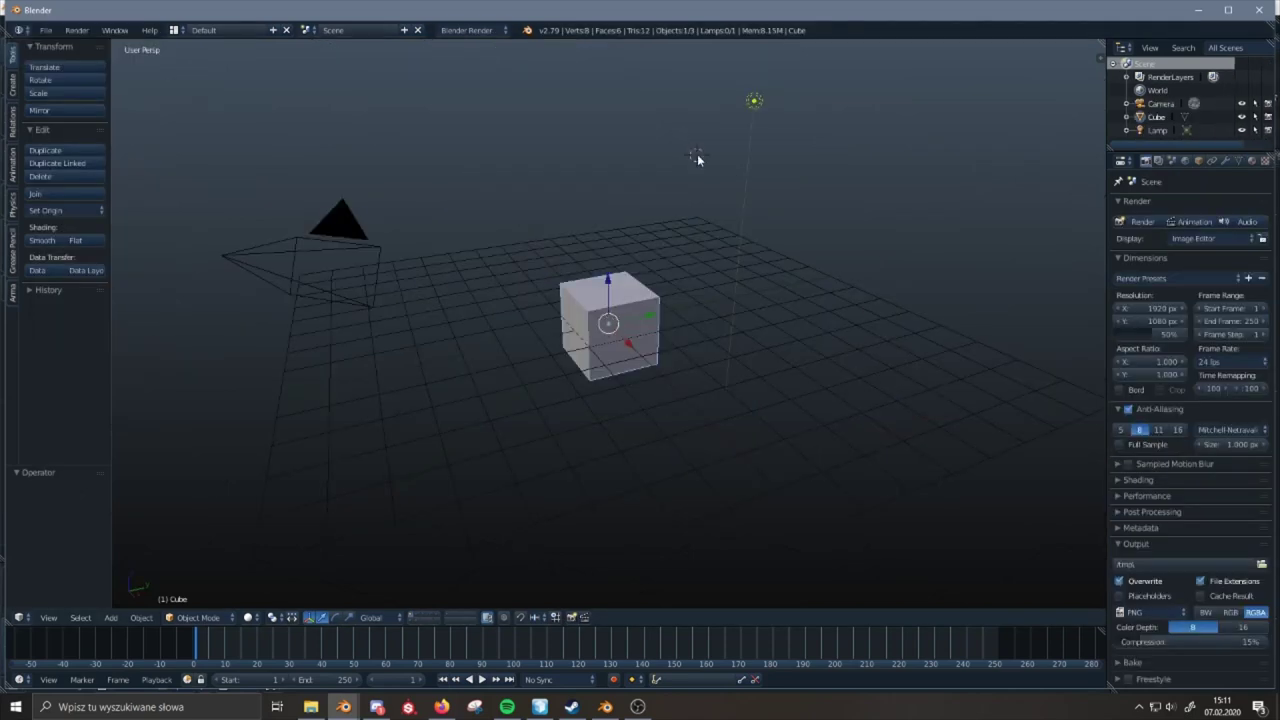
- Delete the default camera, cube and lamp from the new scene
{"action": "key", "text": "a"}
{"action": "key", "text": "a"}
{"action": "key", "text": "x"}
{"action": "left_click", "coordinate": [690, 157]}
- Import A3_character_template.p3d from the Test_Character_01 folder as an Arma P3D model
{"action": "left_click", "coordinate": [46, 31]}
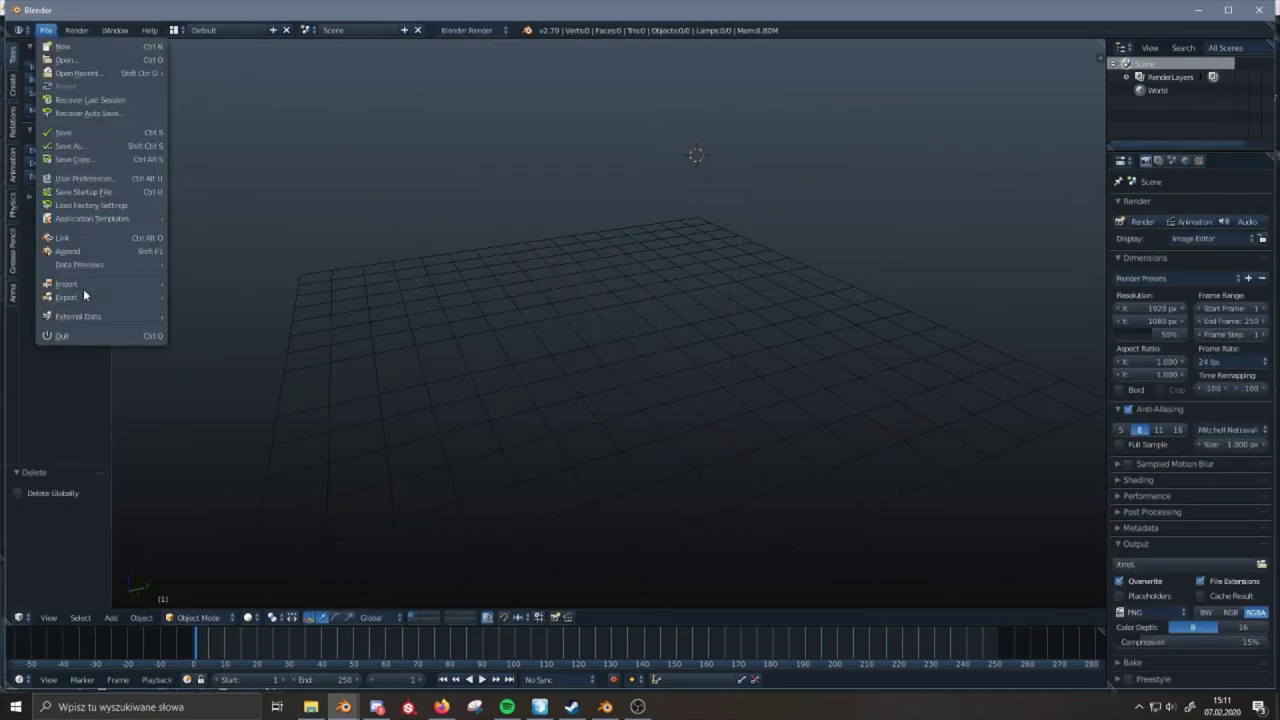
{"action": "mouse_move", "coordinate": [79, 285]}
{"action": "left_click", "coordinate": [285, 425]}
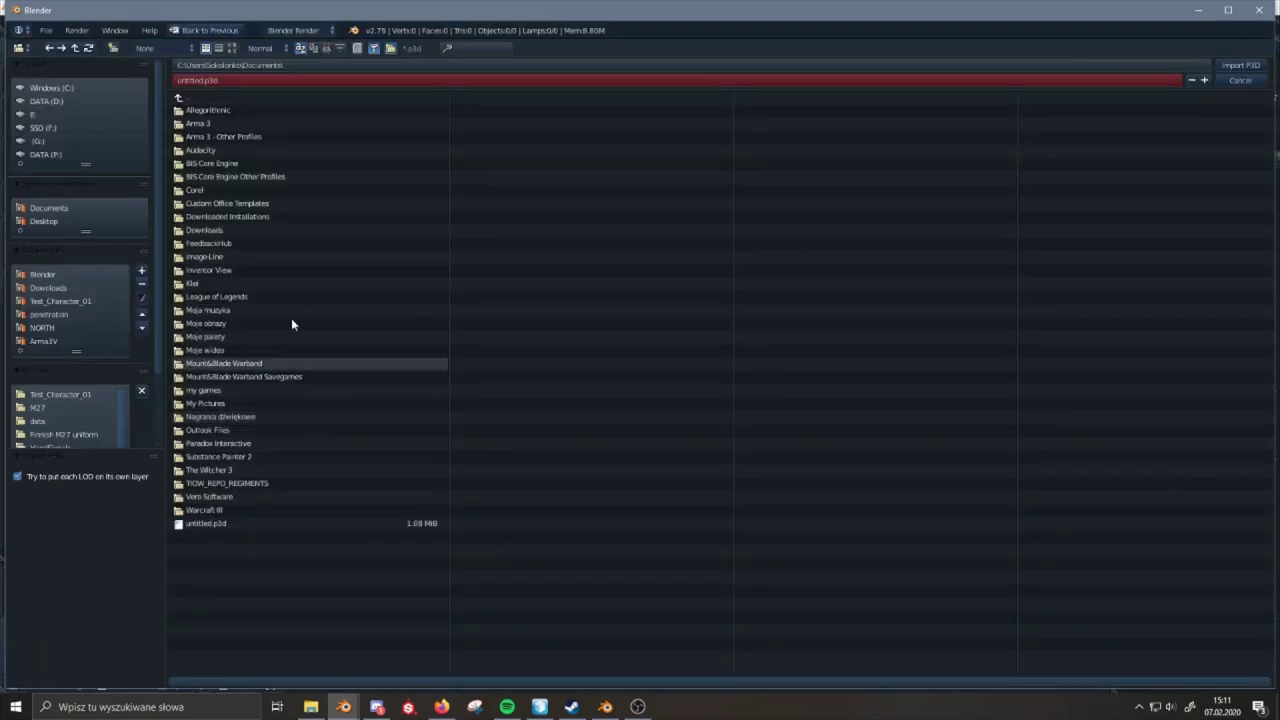
{"action": "left_click", "coordinate": [85, 394]}
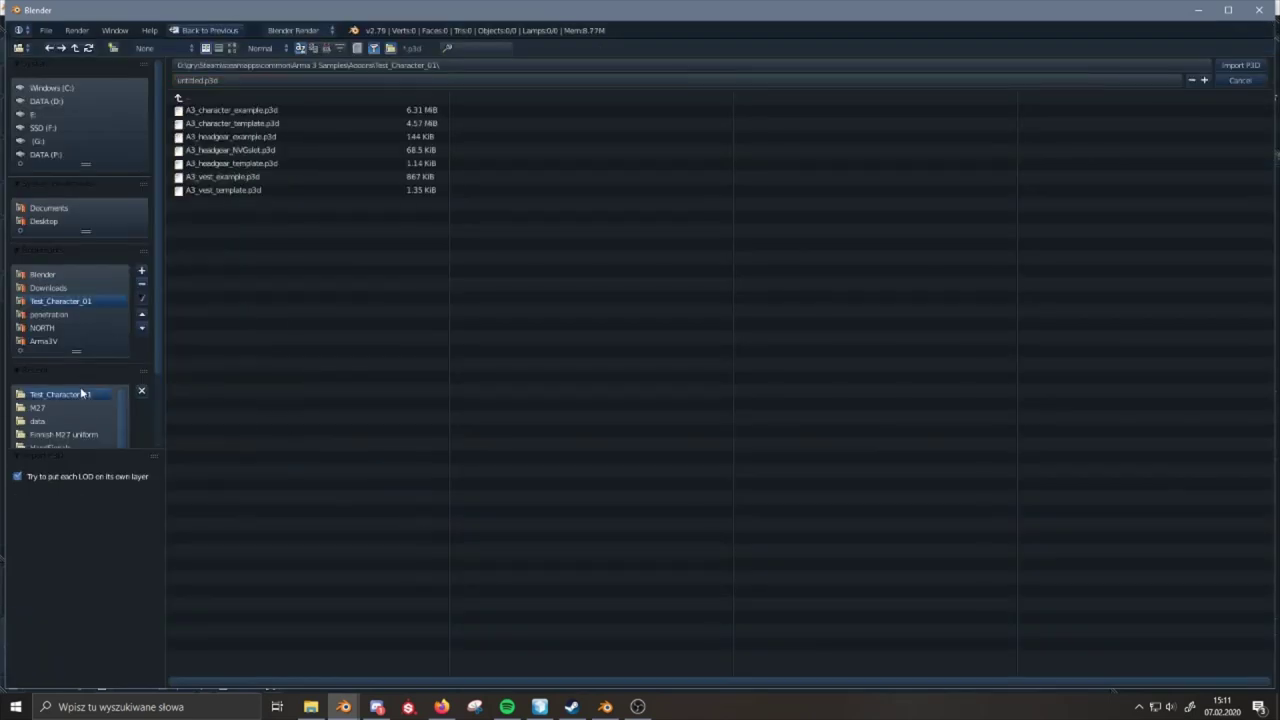
{"action": "double_click", "coordinate": [256, 124]}
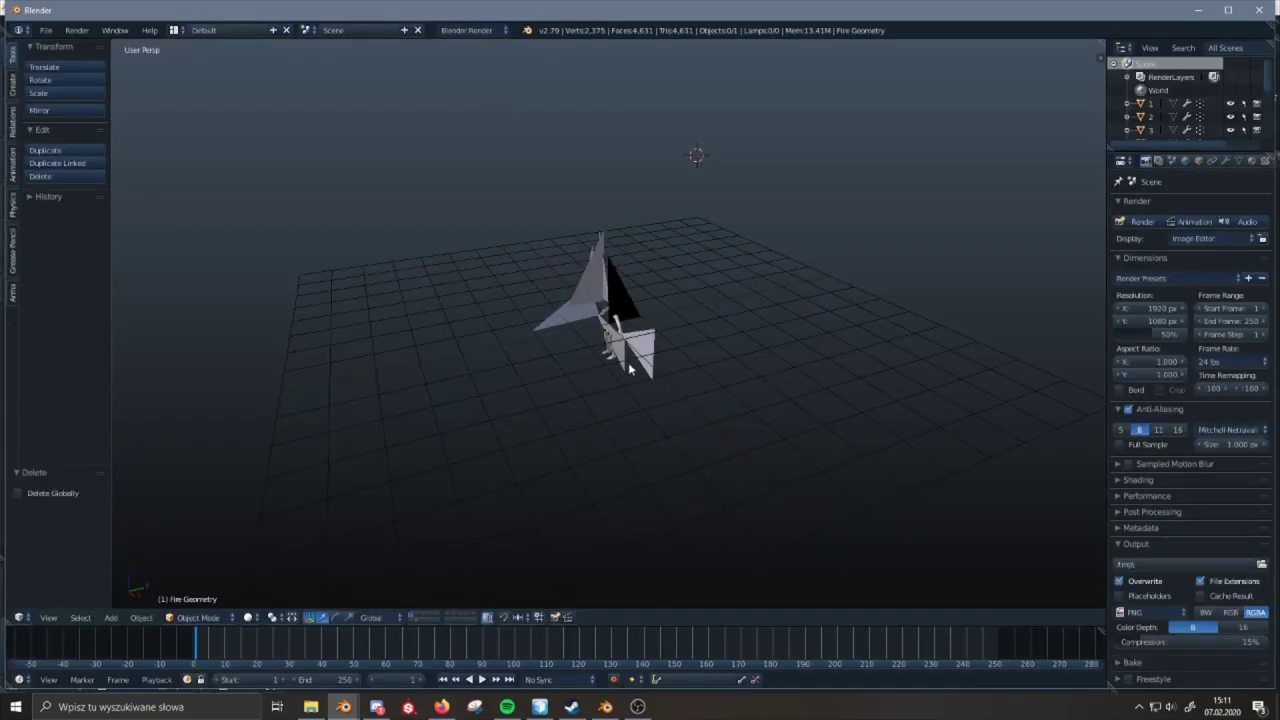
{"action": "middle_click_drag", "start_coordinate": [628, 369], "coordinate": [711, 344]}
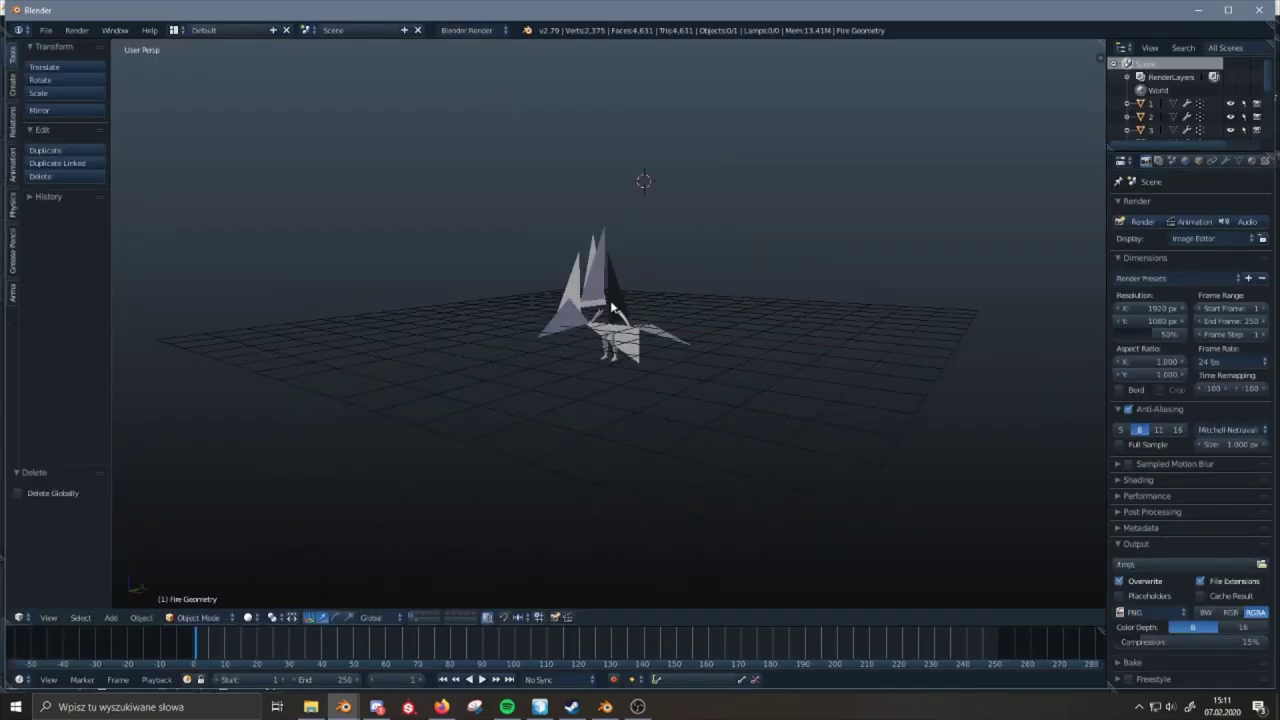
- Delete the vertices of both legs from body object 1, keeping the arms, and leave Edit Mode
{"action": "right_click", "coordinate": [611, 307]}
{"action": "key", "text": "KP_1"}
{"action": "key", "text": "KP_5"}
{"action": "scroll", "coordinate": [610, 300], "scroll_direction": "up", "scroll_amount": 7}
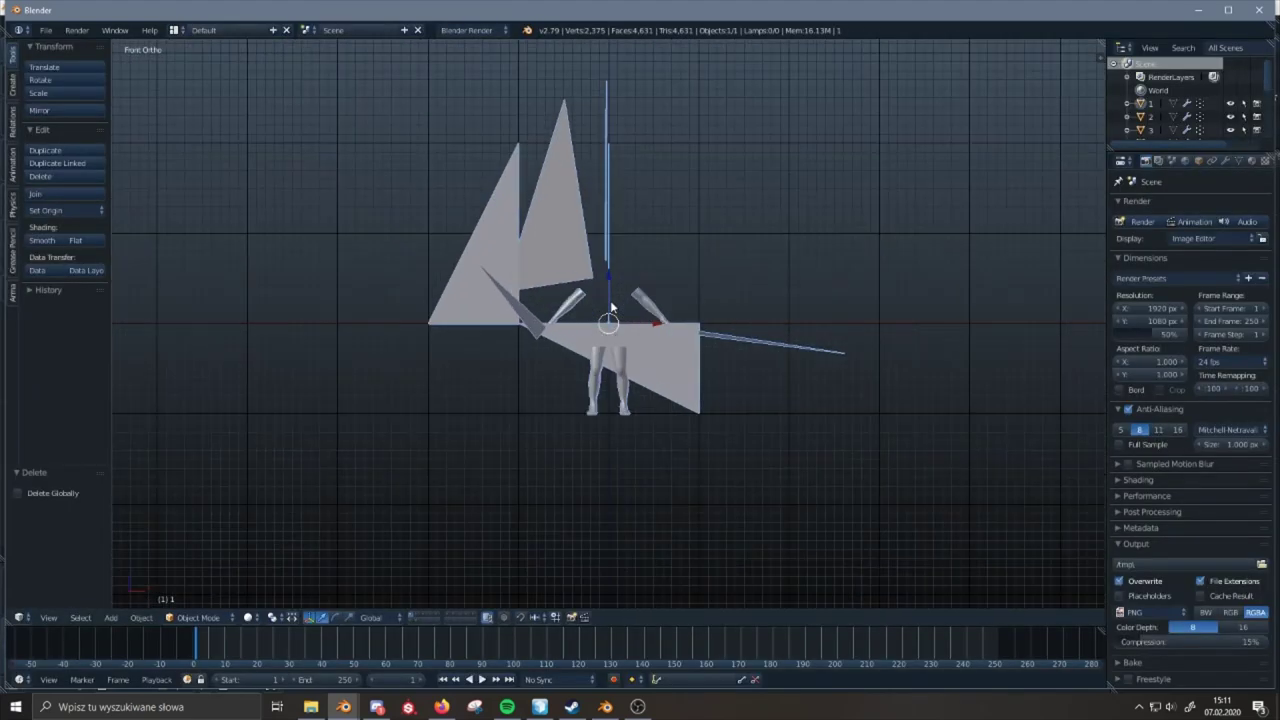
{"action": "middle_click_drag", "start_coordinate": [617, 303], "coordinate": [620, 388], "text": "shift"}
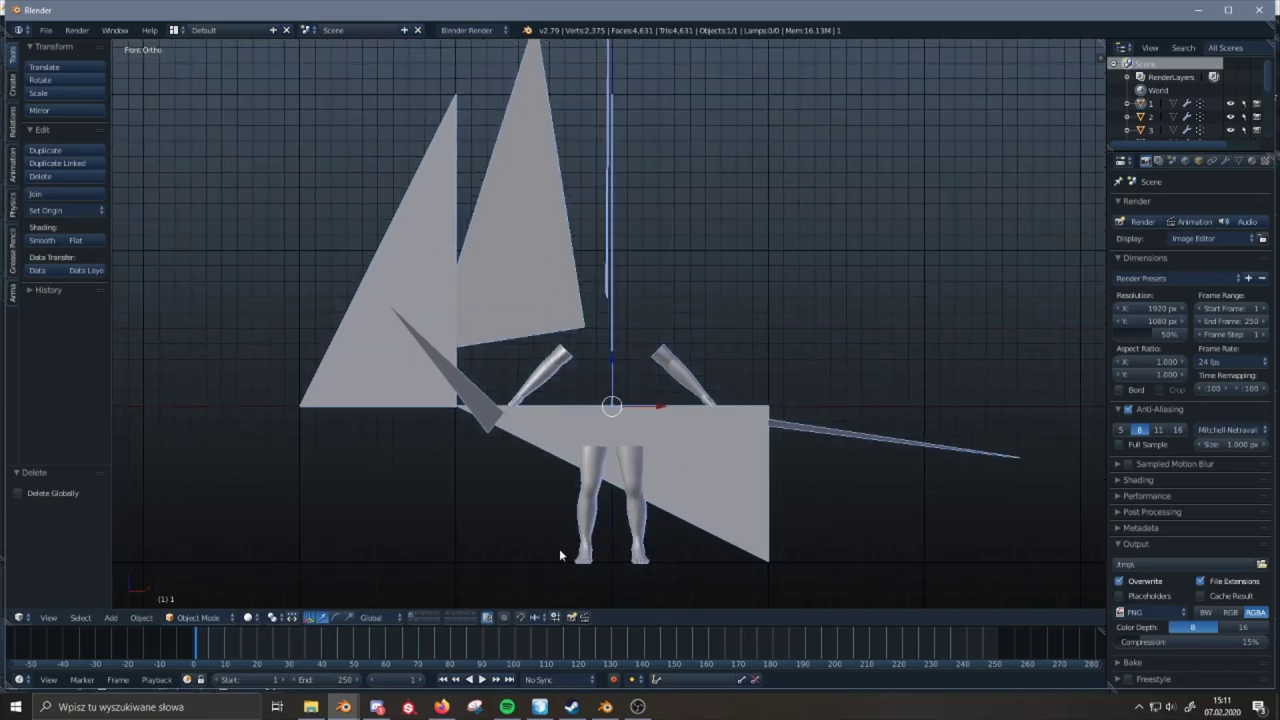
{"action": "key", "text": "Tab"}
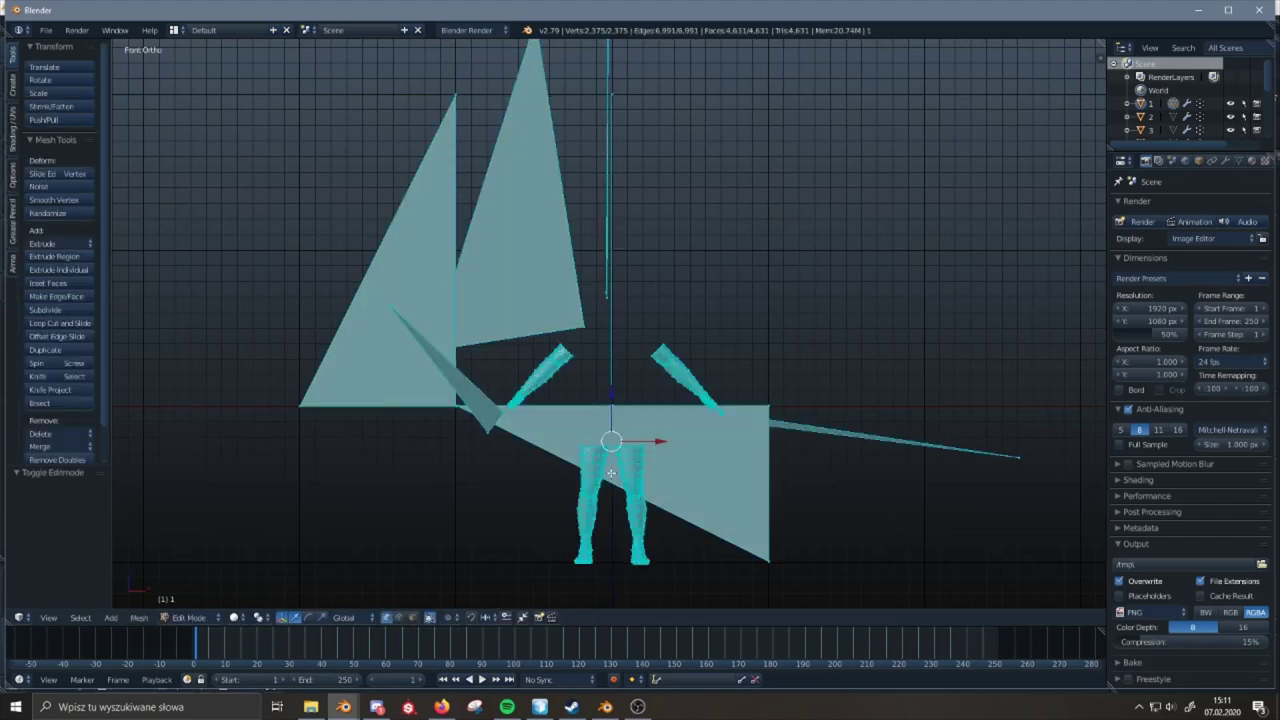
{"action": "key", "text": "z"}
{"action": "key", "text": "a"}
{"action": "key", "text": "b"}
{"action": "left_click_drag", "start_coordinate": [654, 436], "coordinate": [556, 604]}
{"action": "key", "text": "x"}
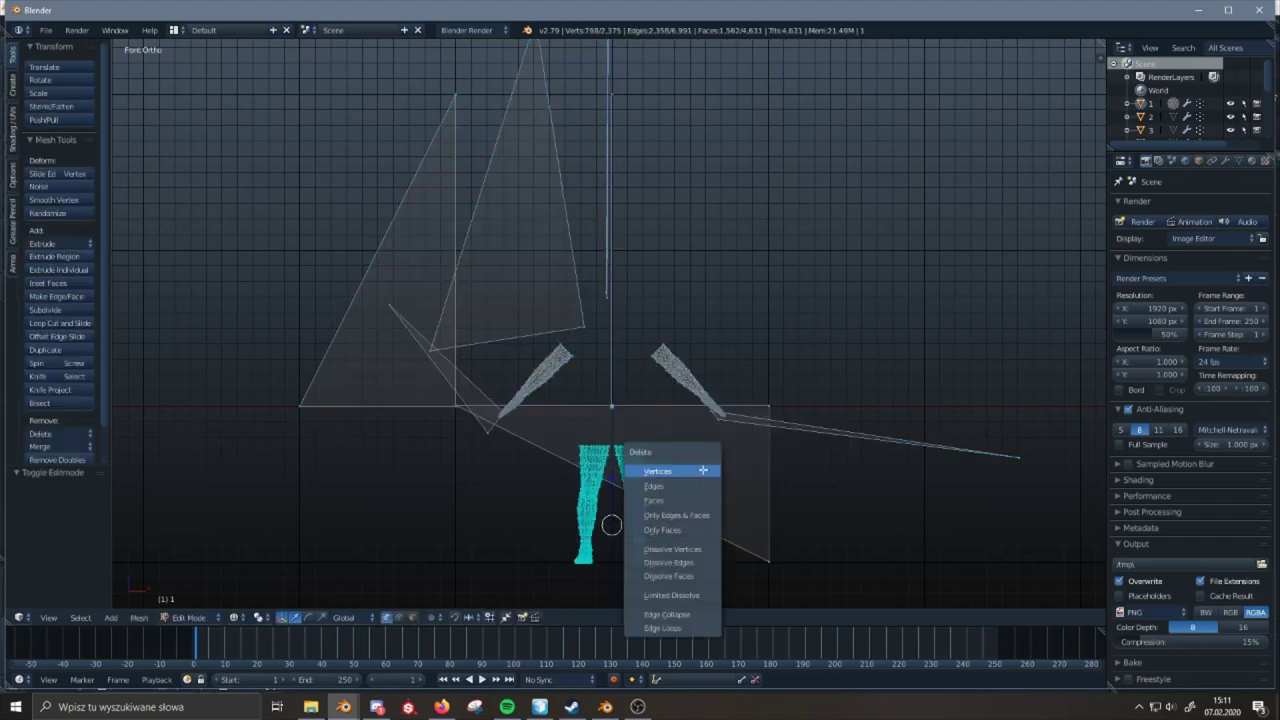
{"action": "left_click", "coordinate": [703, 470]}
{"action": "middle_click_drag", "start_coordinate": [687, 438], "coordinate": [679, 371], "text": "shift"}
{"action": "key", "text": "z"}
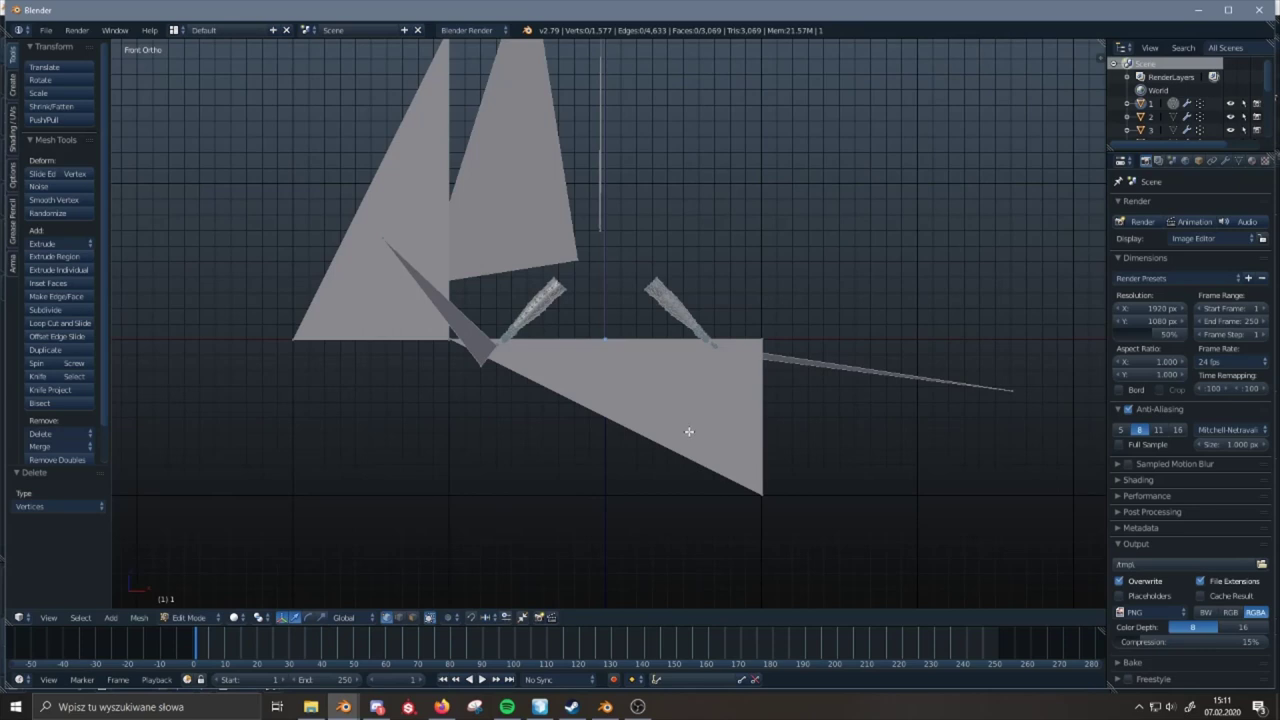
{"action": "key", "text": "z"}
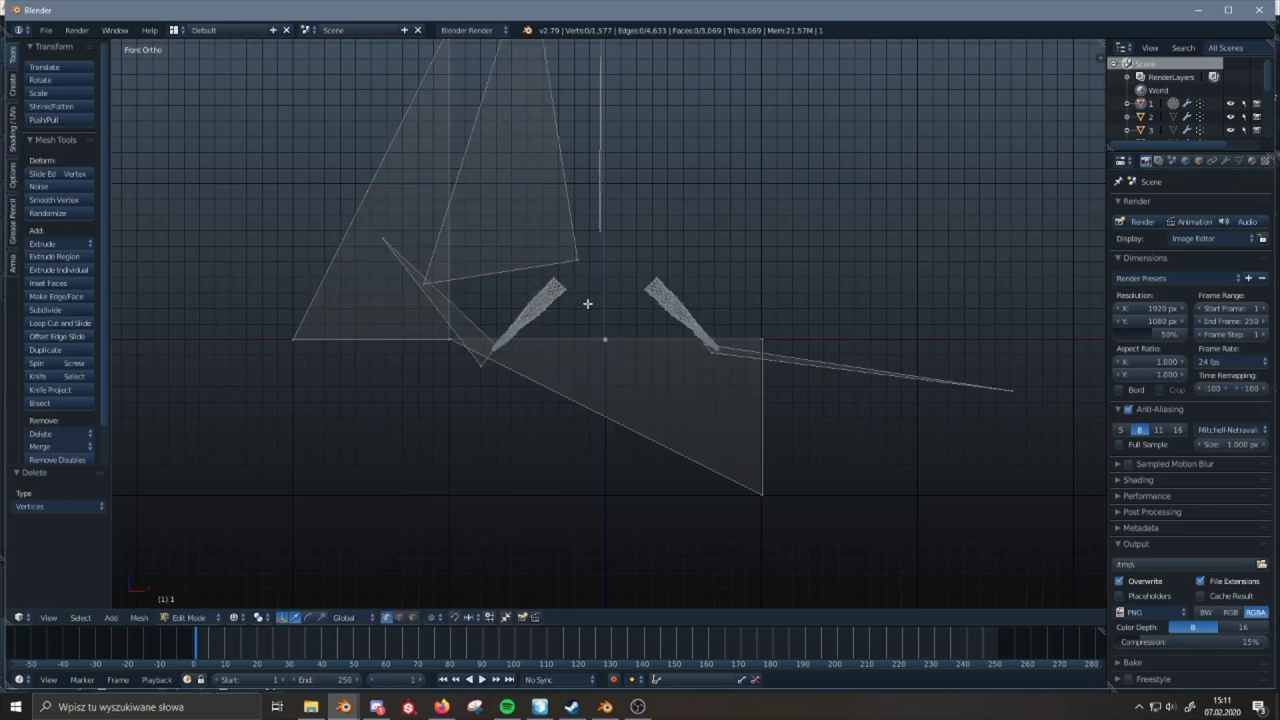
{"action": "scroll", "coordinate": [587, 304], "scroll_direction": "up", "scroll_amount": 3}
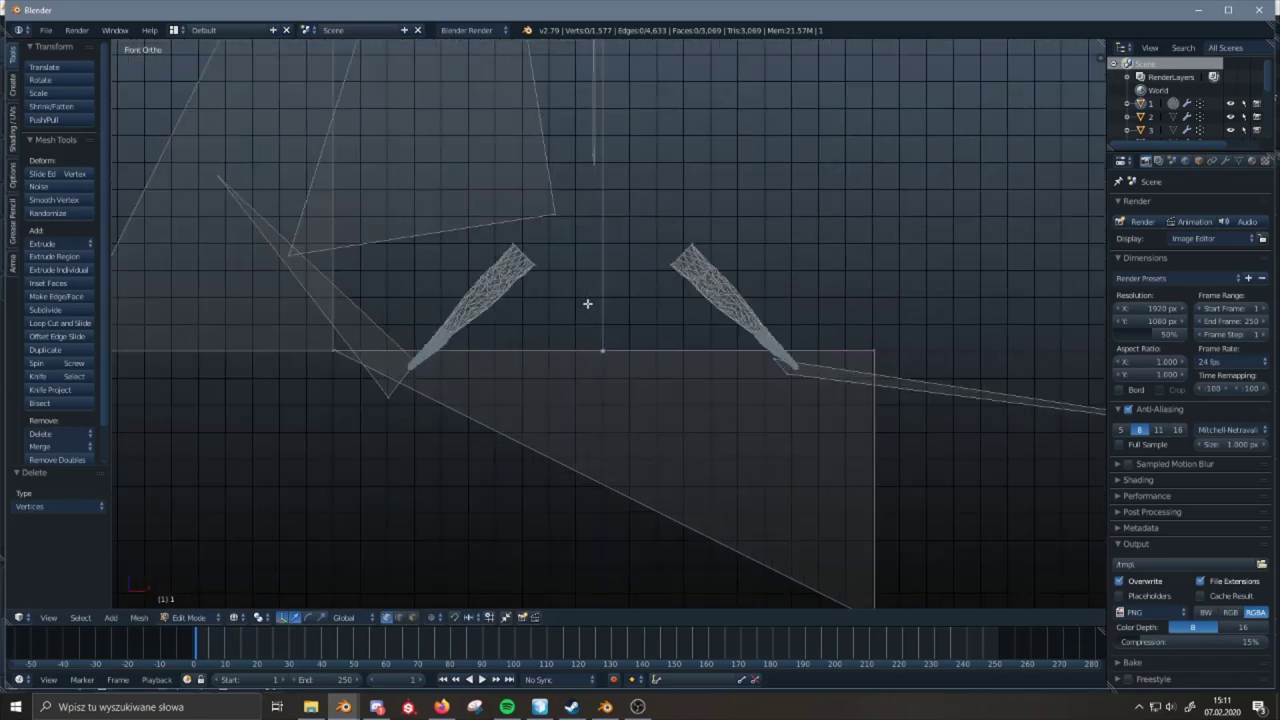
{"action": "key", "text": "z"}
{"action": "mouse_move", "coordinate": [594, 283]}
{"action": "middle_mouse_down"}
{"action": "mouse_move", "coordinate": [540, 306]}
{"action": "mouse_move", "coordinate": [540, 334]}
{"action": "mouse_move", "coordinate": [600, 257]}
{"action": "mouse_move", "coordinate": [572, 326]}
{"action": "mouse_move", "coordinate": [586, 306]}
{"action": "middle_mouse_up"}
{"action": "scroll", "coordinate": [591, 275], "scroll_direction": "down", "scroll_amount": 2}
{"action": "key", "text": "Tab"}
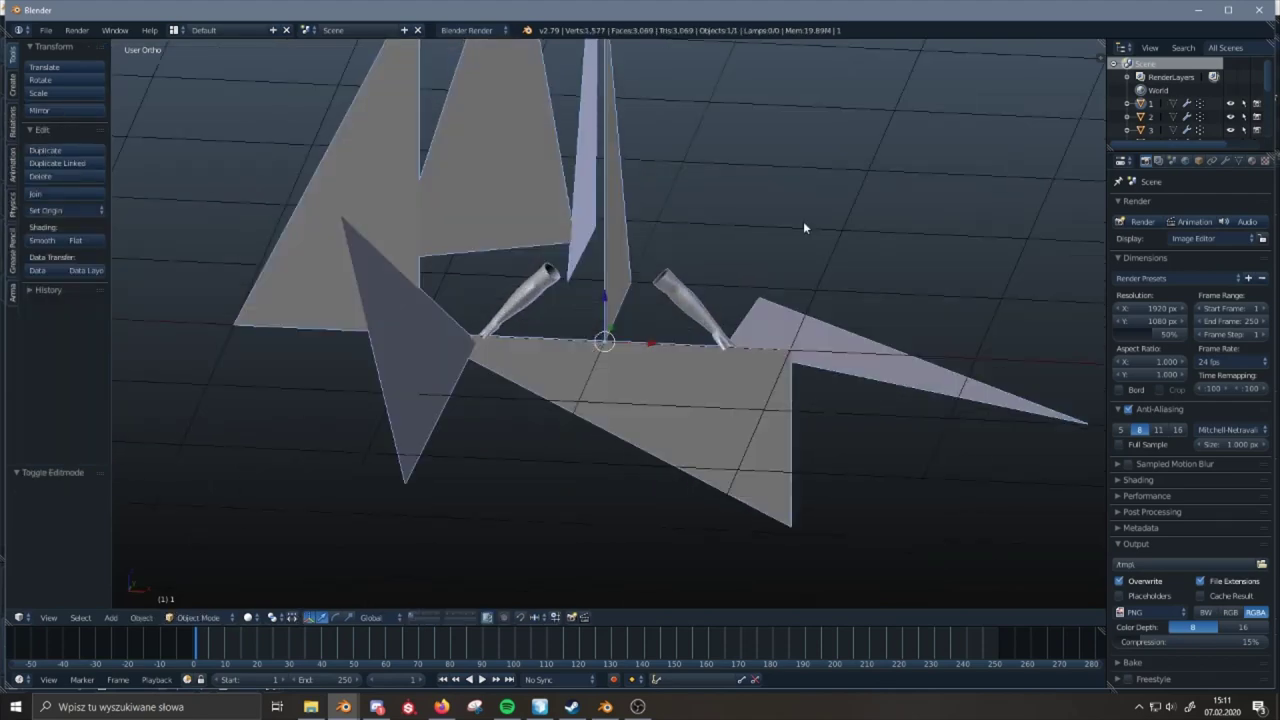
- Look through the layers holding body LODs 2, 3 and 4 and the View Pilot LOD
{"action": "middle_click_drag", "start_coordinate": [603, 250], "coordinate": [557, 259]}
{"action": "left_click", "coordinate": [418, 616]}
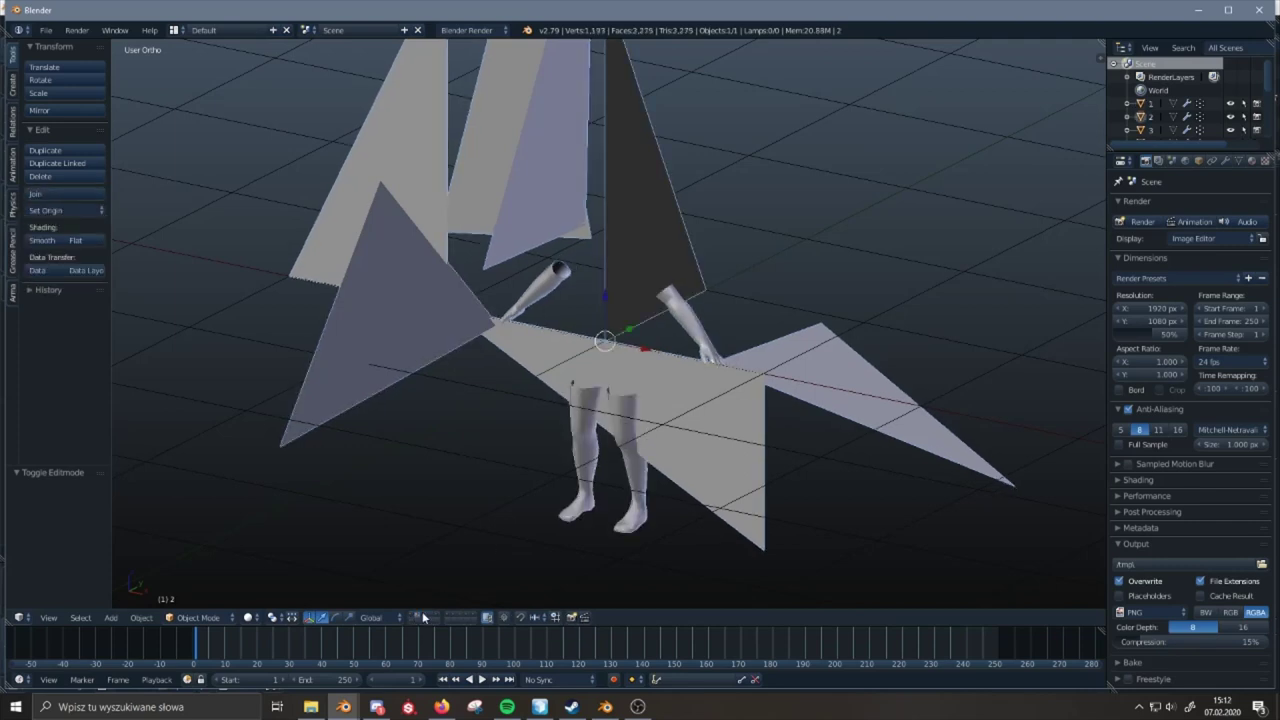
{"action": "left_click", "coordinate": [424, 613]}
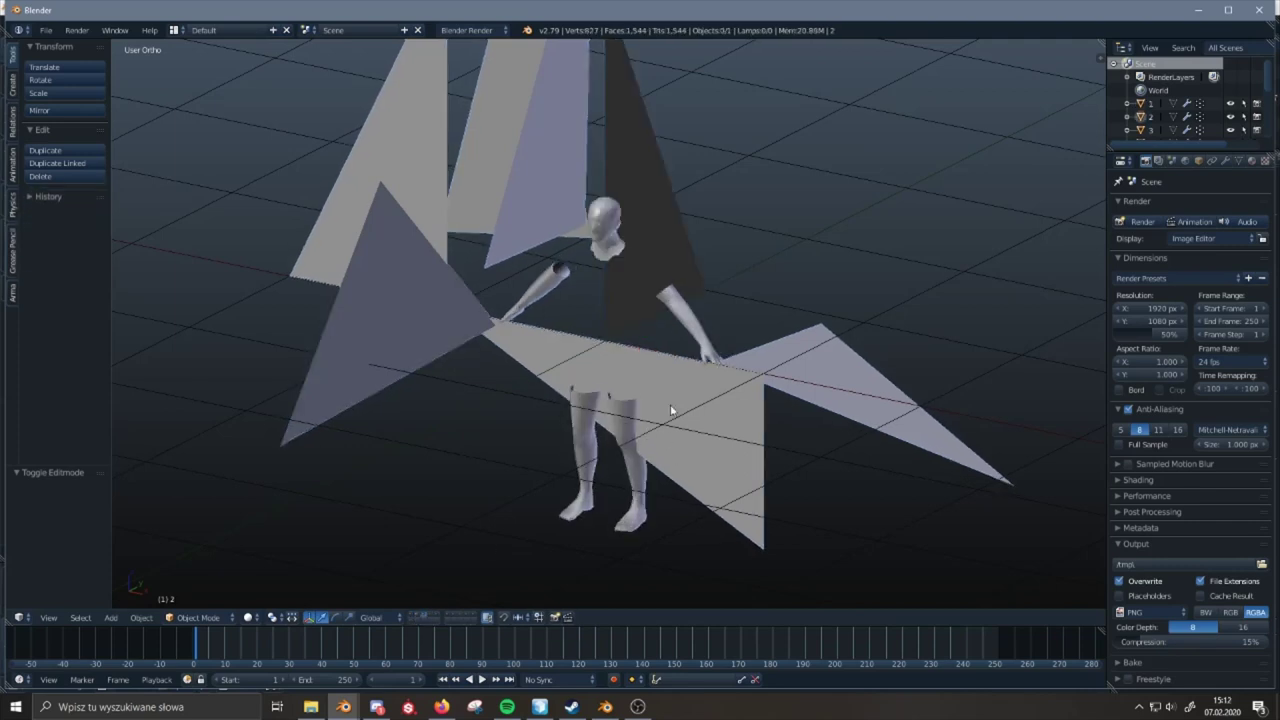
{"action": "left_click", "coordinate": [434, 611]}
{"action": "left_click", "coordinate": [425, 614]}
{"action": "left_click", "coordinate": [430, 614]}
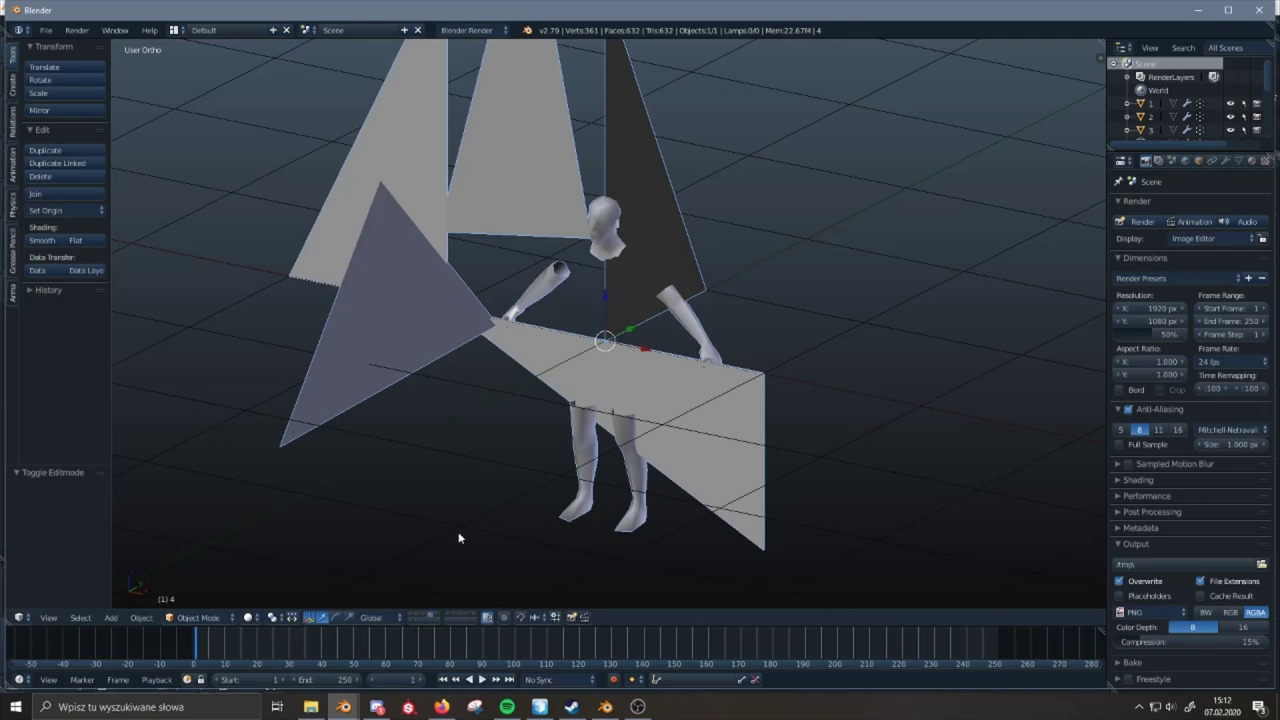
{"action": "left_click", "coordinate": [439, 612]}
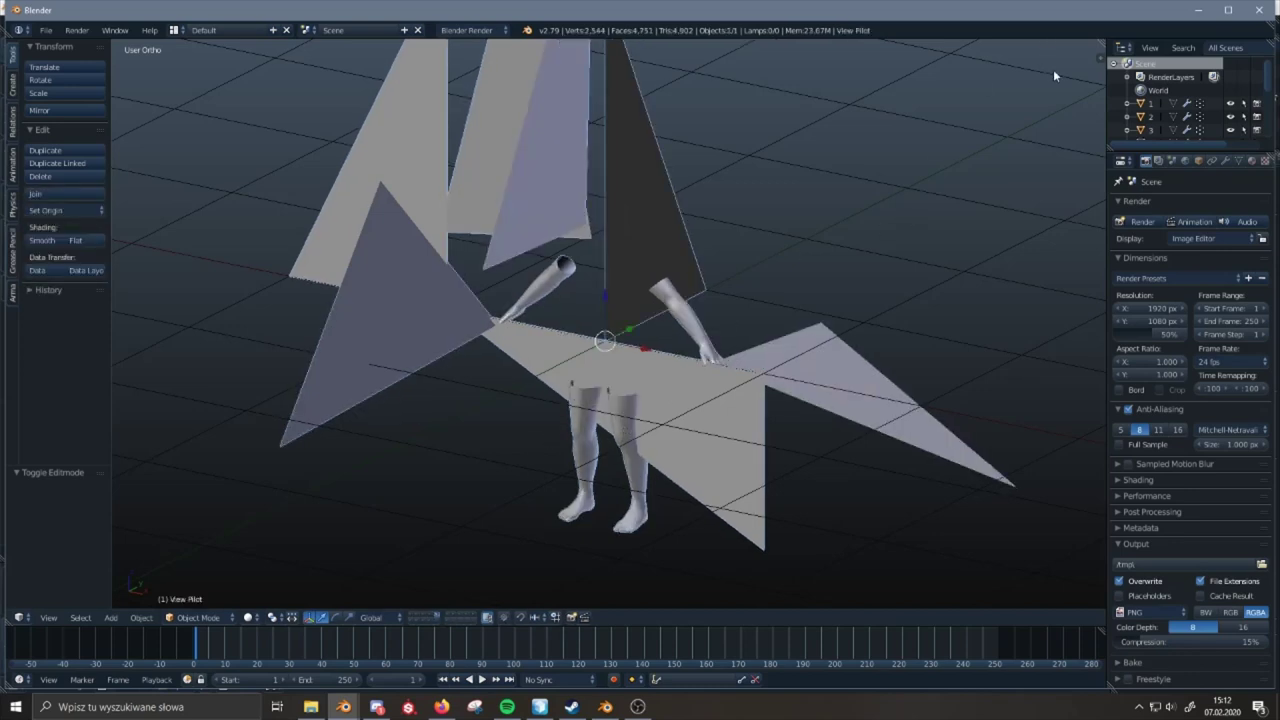
- Show the Arma Object Properties and compare the LOD settings of the View Pilot object and body object 1
{"action": "left_click", "coordinate": [1100, 52]}
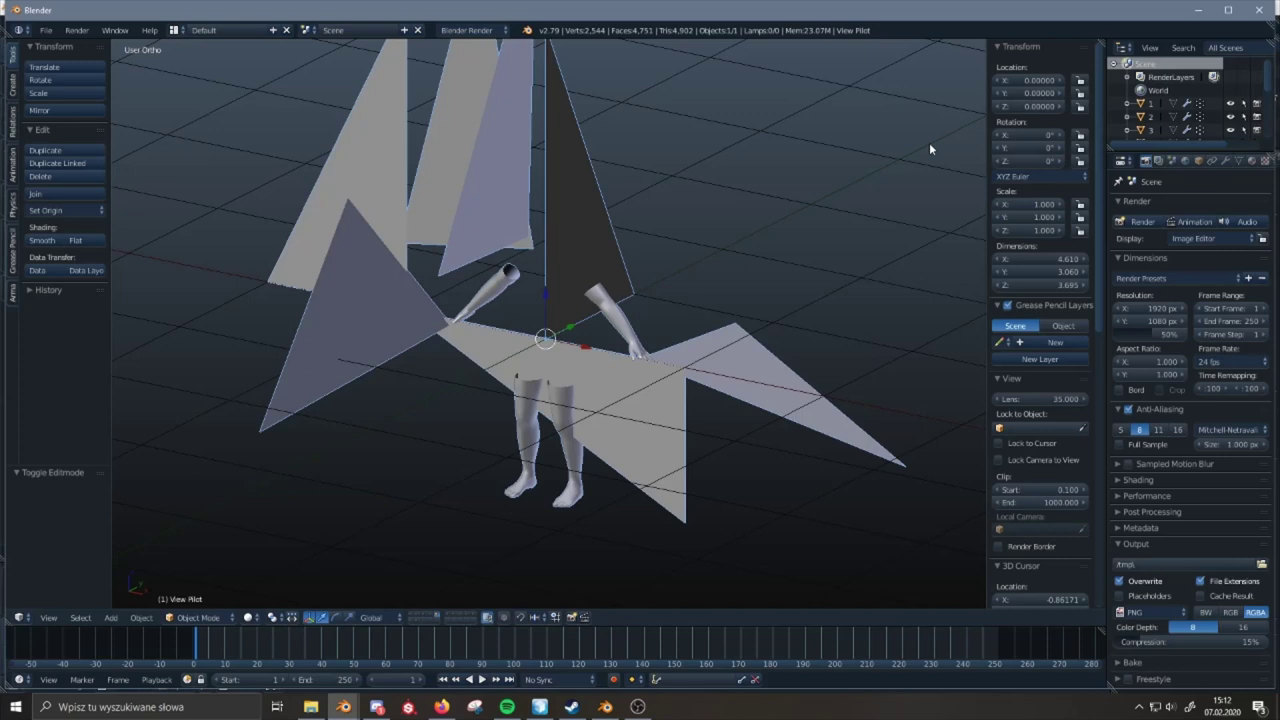
{"action": "scroll", "coordinate": [1094, 233], "scroll_direction": "down", "scroll_amount": 5}
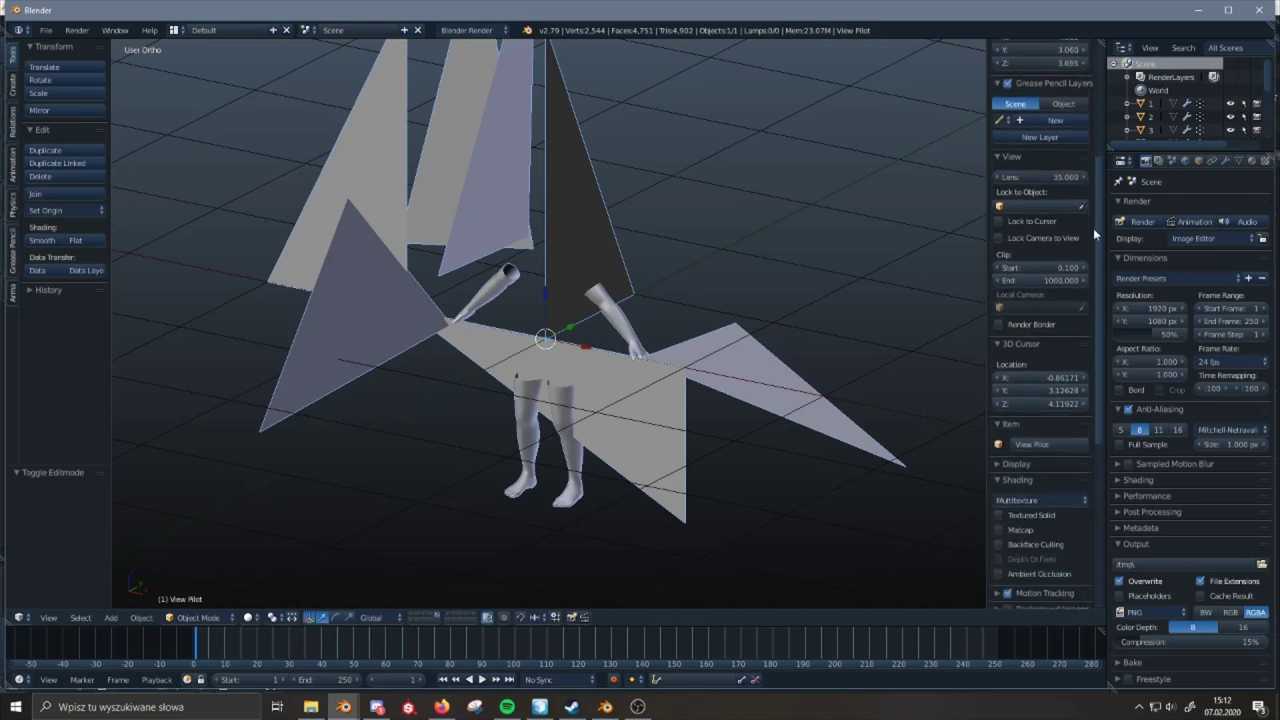
{"action": "scroll", "coordinate": [1094, 233], "scroll_direction": "down", "scroll_amount": 7}
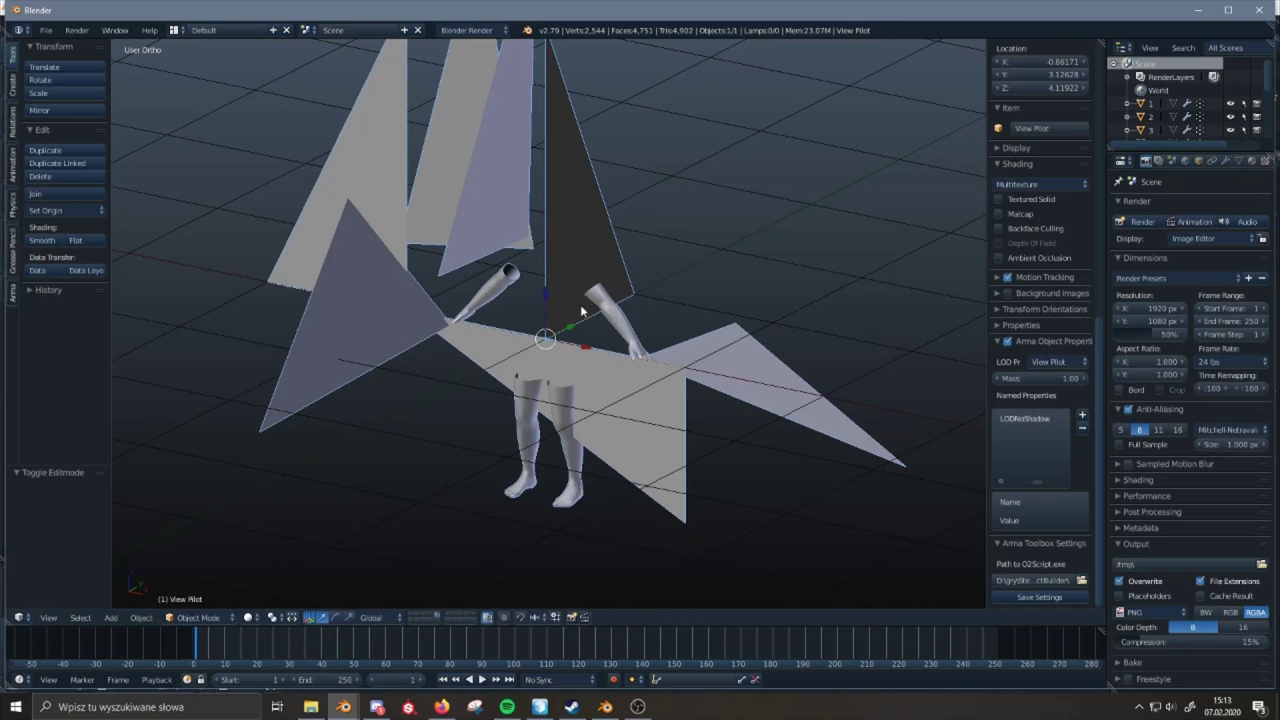
{"action": "left_click", "coordinate": [413, 615]}
{"action": "right_click", "coordinate": [524, 362]}
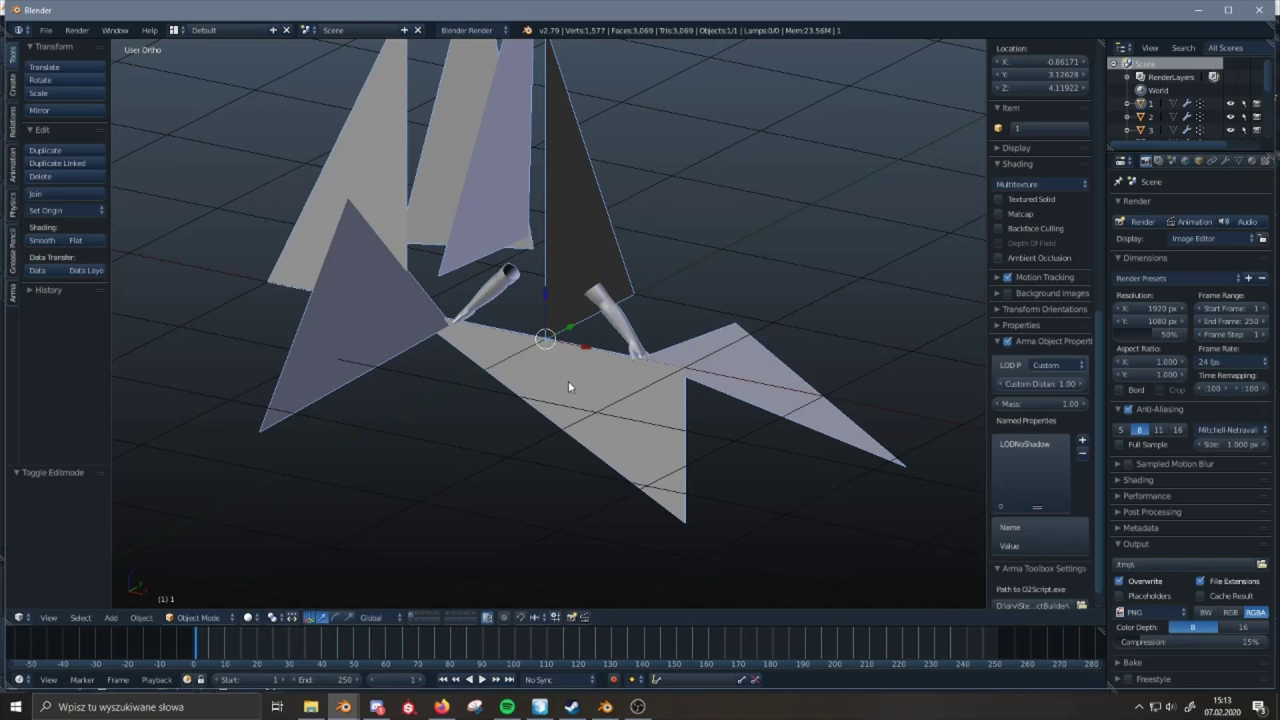
{"action": "left_click", "coordinate": [437, 614]}
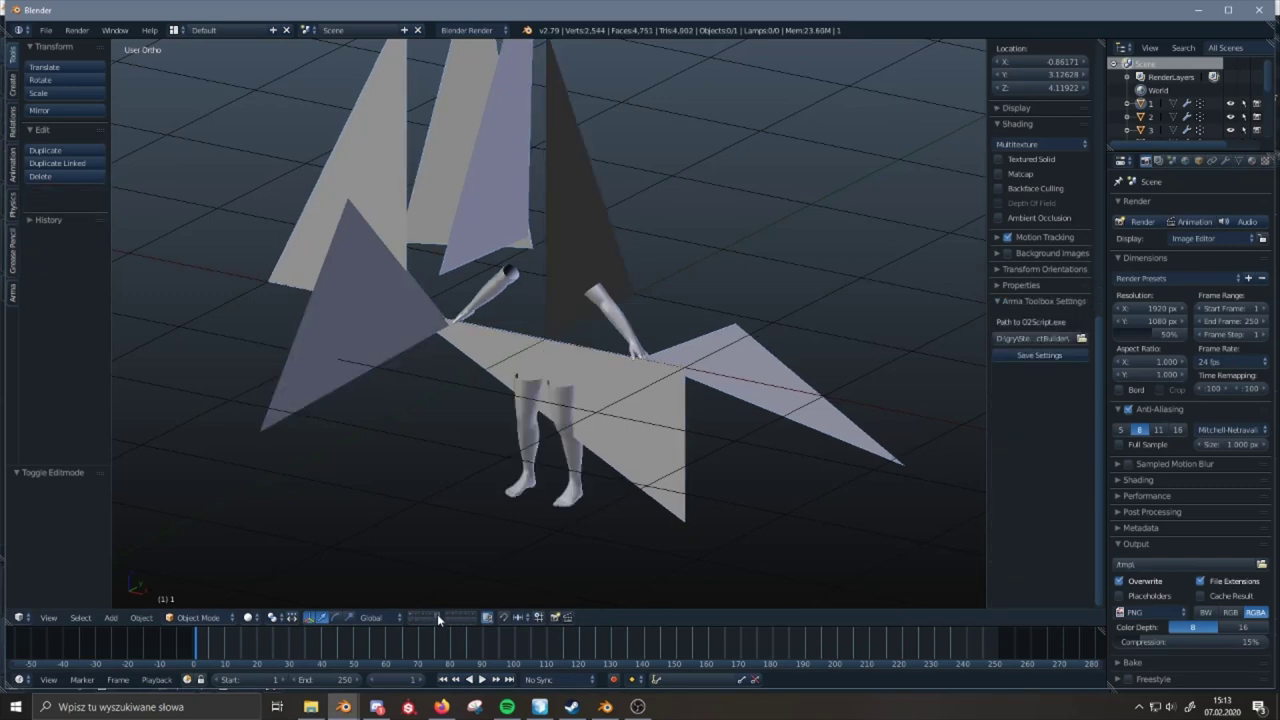
{"action": "right_click", "coordinate": [577, 402]}
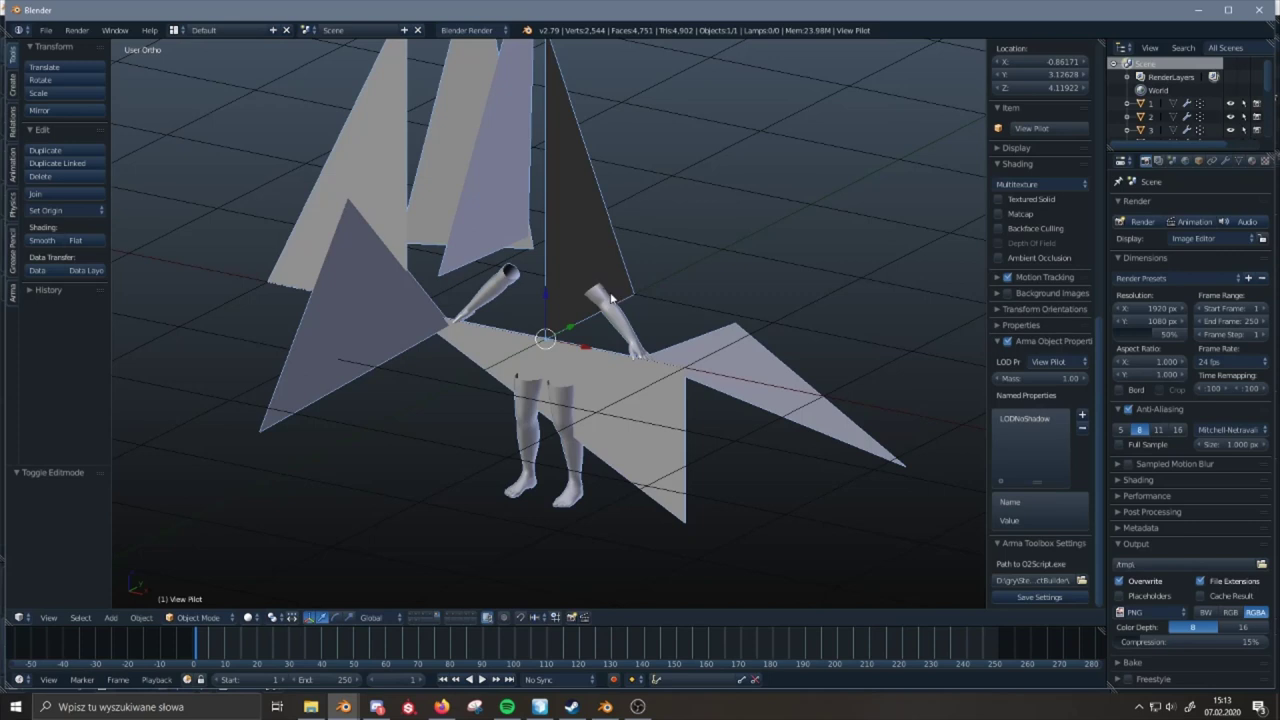
- Examine the Stencil Shadow, Stencil Shadow 2 and Geometry LODs with their Arma object properties
{"action": "left_click", "coordinate": [455, 617]}
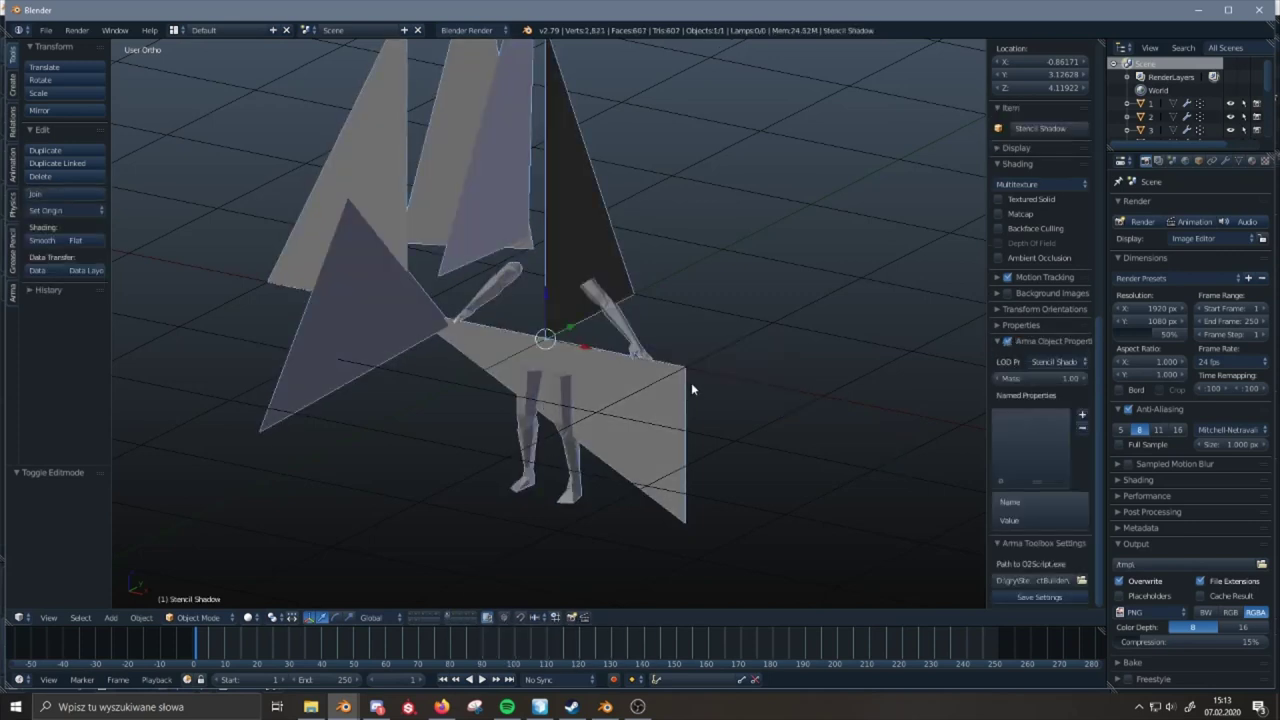
{"action": "left_click", "coordinate": [456, 617]}
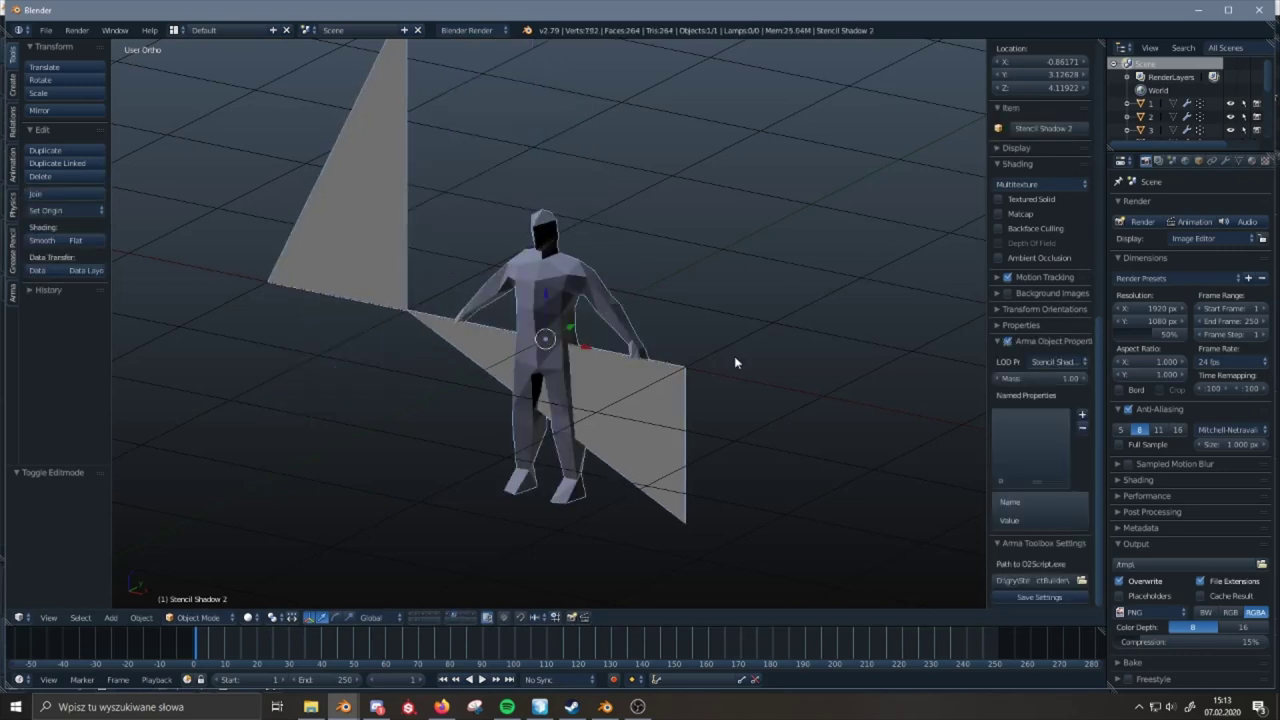
{"action": "left_click", "coordinate": [460, 615]}
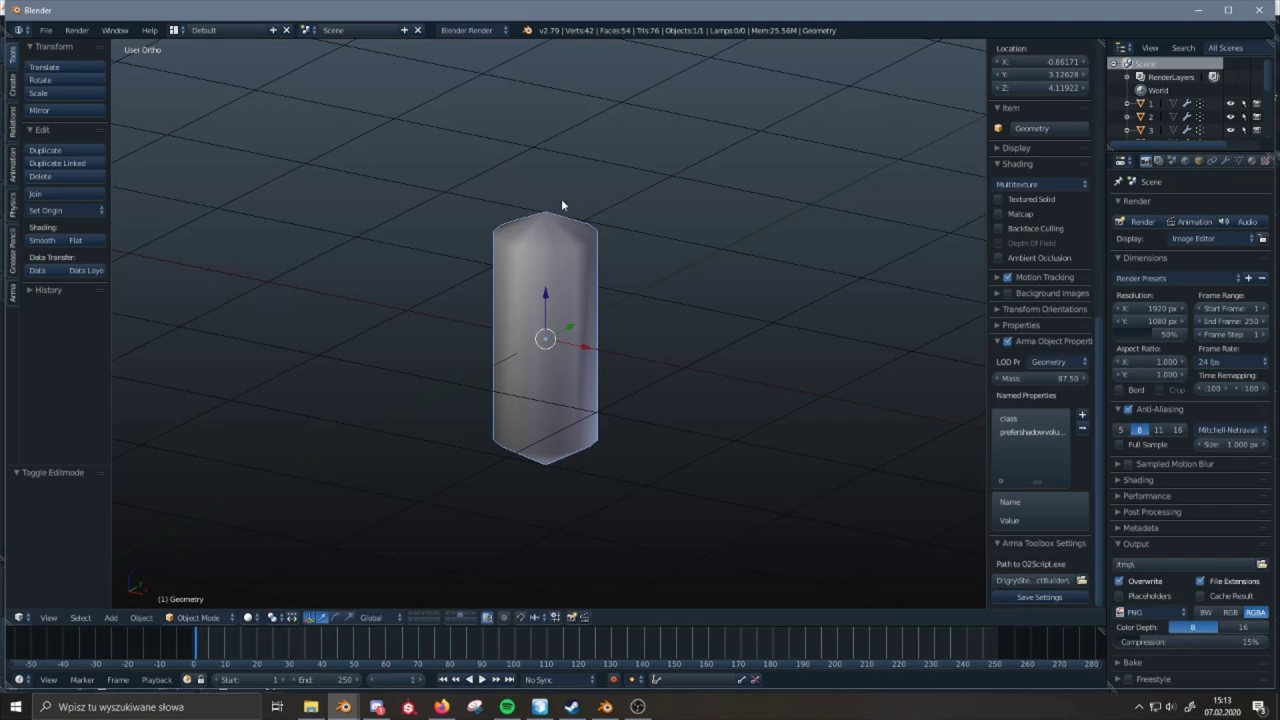
{"action": "middle_click_drag", "start_coordinate": [603, 358], "coordinate": [645, 414]}
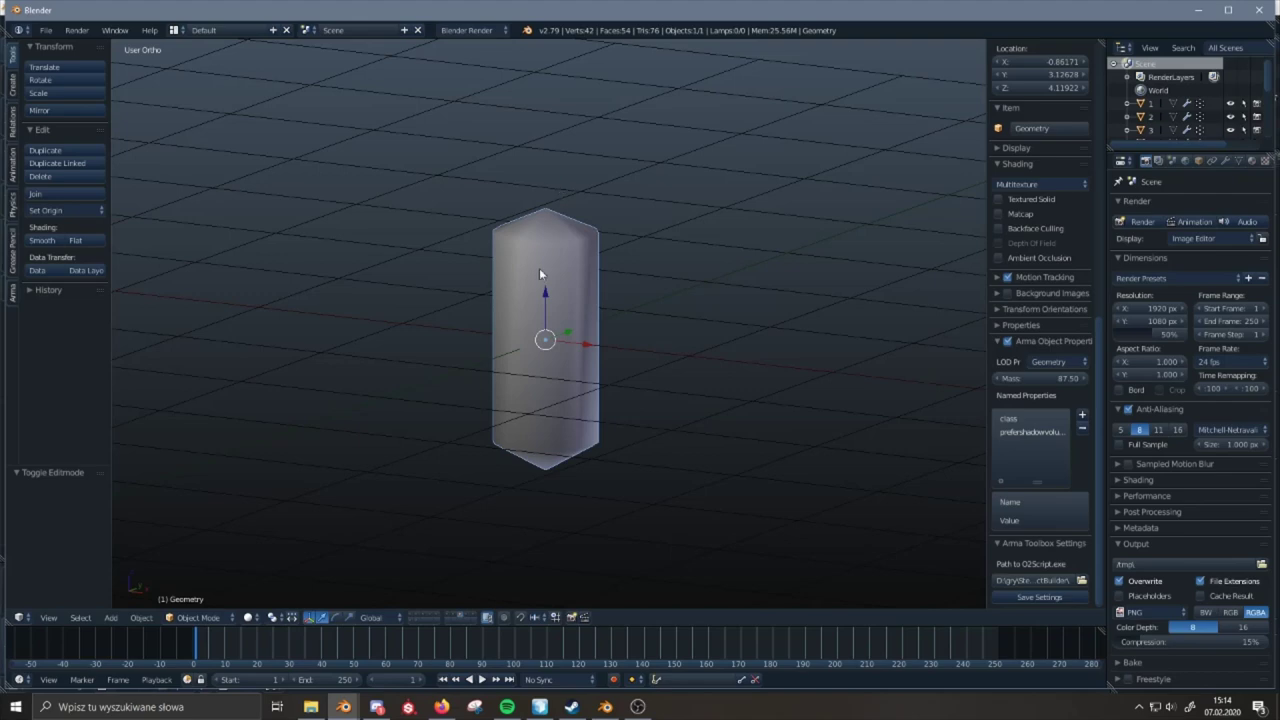
{"action": "mouse_move", "coordinate": [543, 282]}
{"action": "middle_mouse_down"}
{"action": "mouse_move", "coordinate": [568, 283]}
{"action": "mouse_move", "coordinate": [590, 332]}
{"action": "mouse_move", "coordinate": [571, 326]}
{"action": "mouse_move", "coordinate": [571, 340]}
{"action": "middle_mouse_up"}
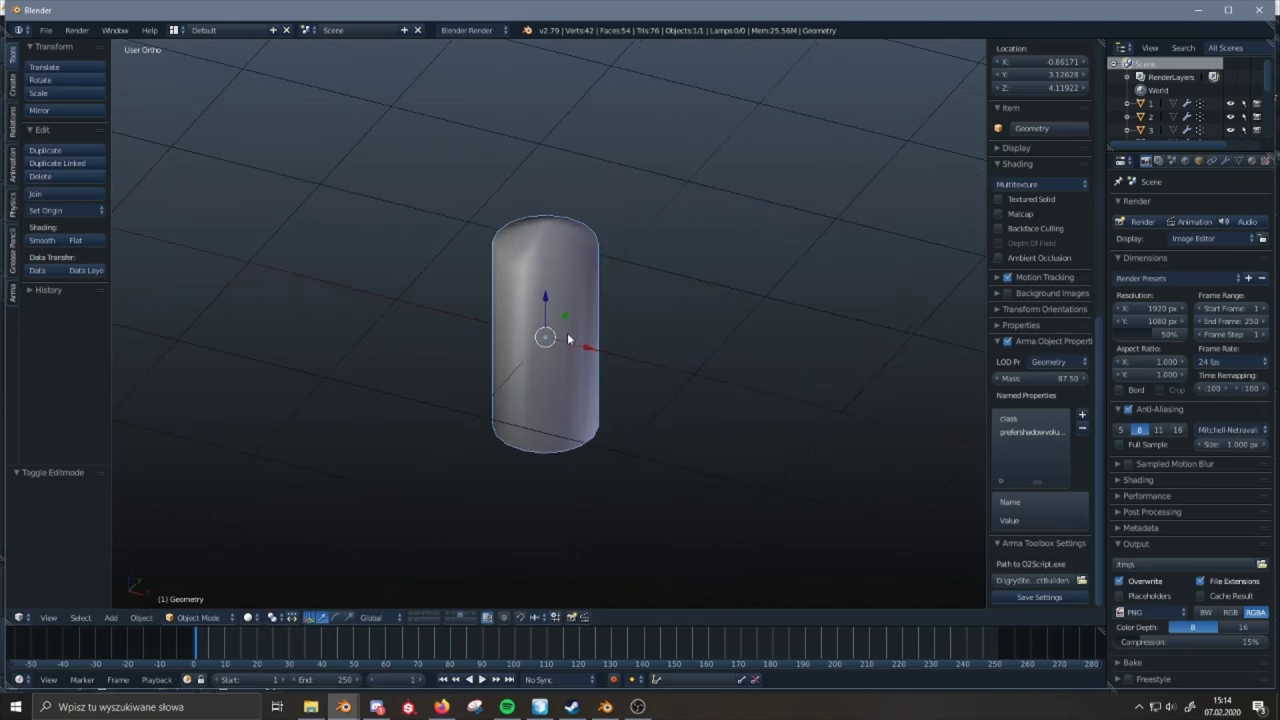
- Examine the Memory LOD's object properties and its memory points in Edit Mode
{"action": "left_click", "coordinate": [466, 617]}
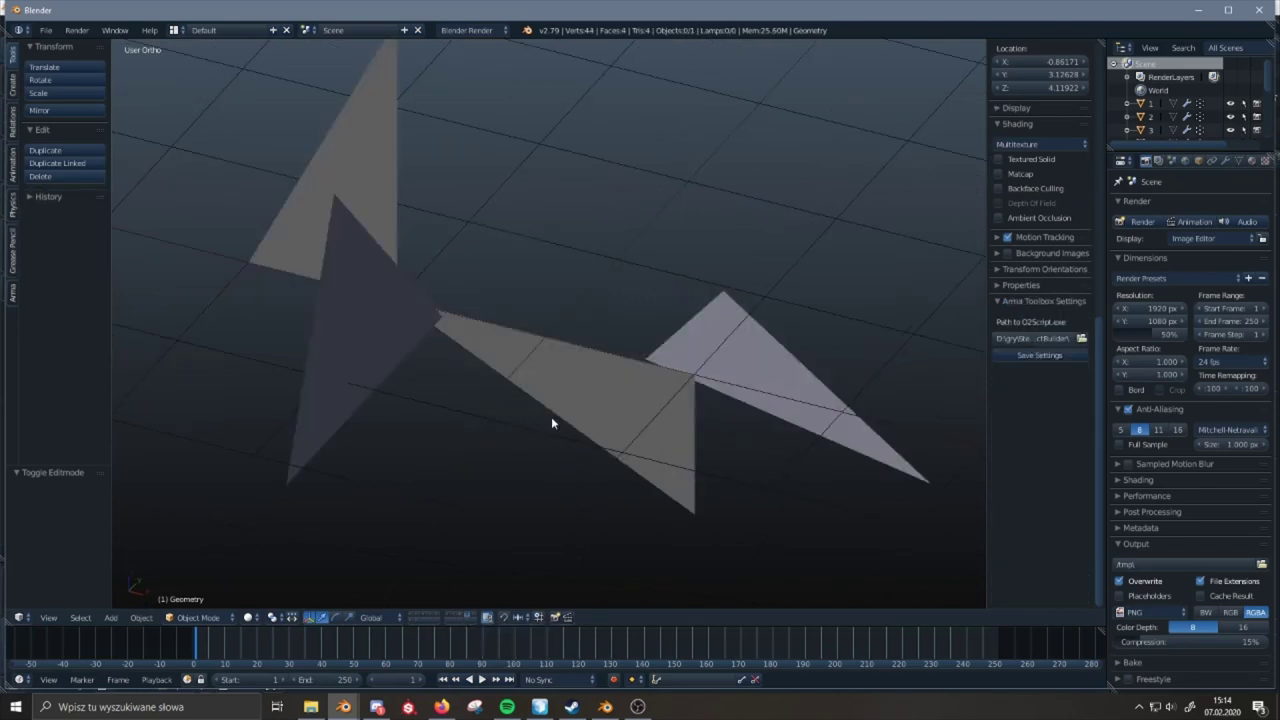
{"action": "mouse_move", "coordinate": [604, 374]}
{"action": "middle_mouse_down"}
{"action": "mouse_move", "coordinate": [603, 354]}
{"action": "mouse_move", "coordinate": [602, 390]}
{"action": "middle_mouse_up"}
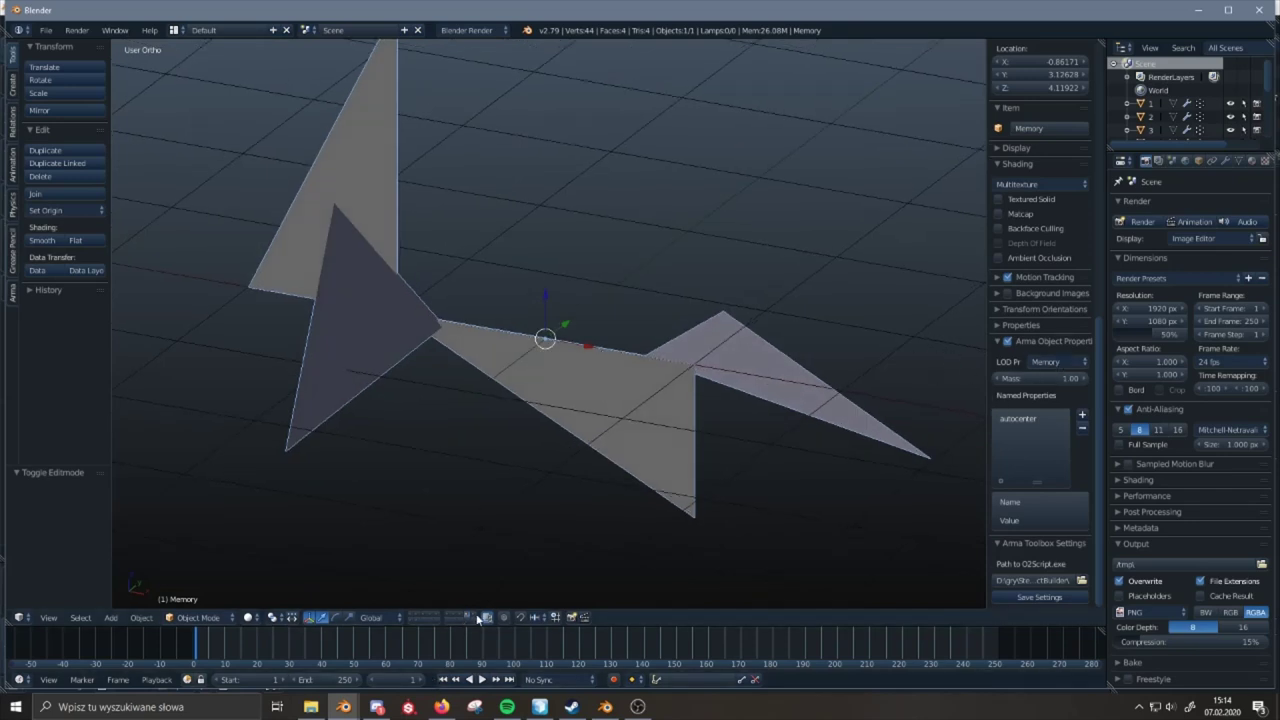
{"action": "mouse_move", "coordinate": [622, 316]}
{"action": "middle_mouse_down"}
{"action": "mouse_move", "coordinate": [615, 284]}
{"action": "mouse_move", "coordinate": [615, 301]}
{"action": "middle_mouse_up"}
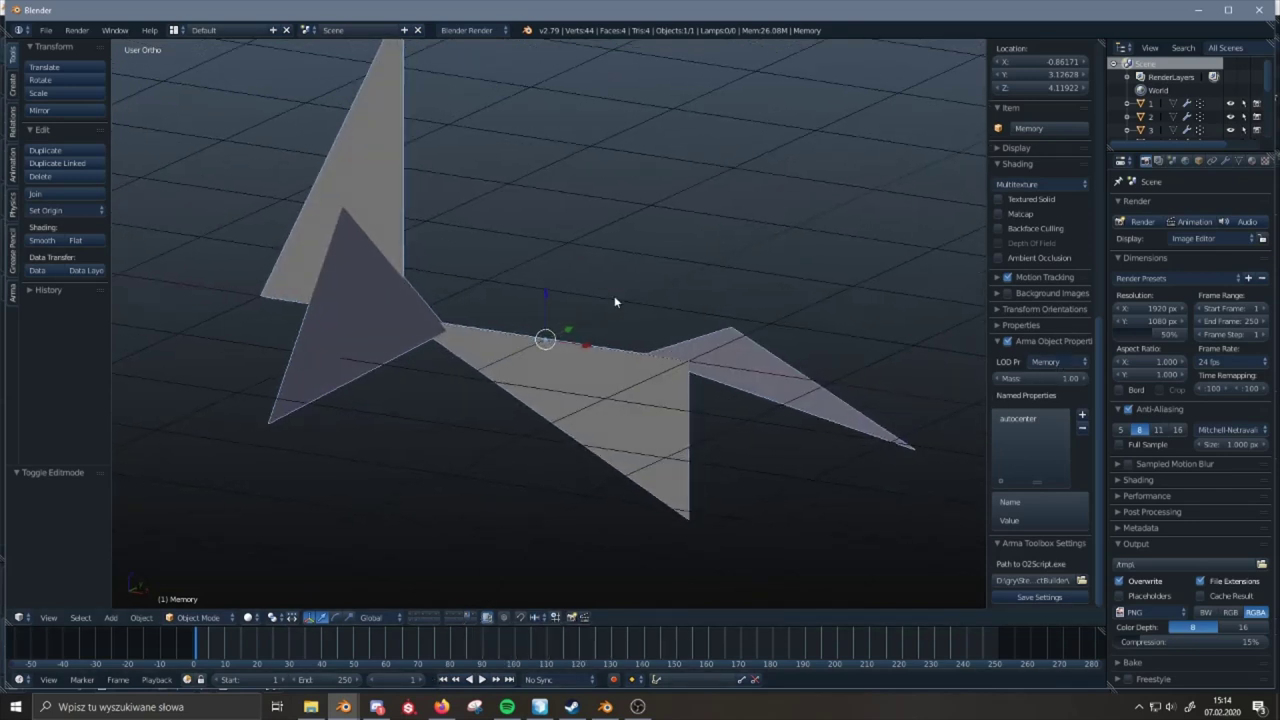
{"action": "middle_click_drag", "start_coordinate": [940, 357], "coordinate": [823, 362]}
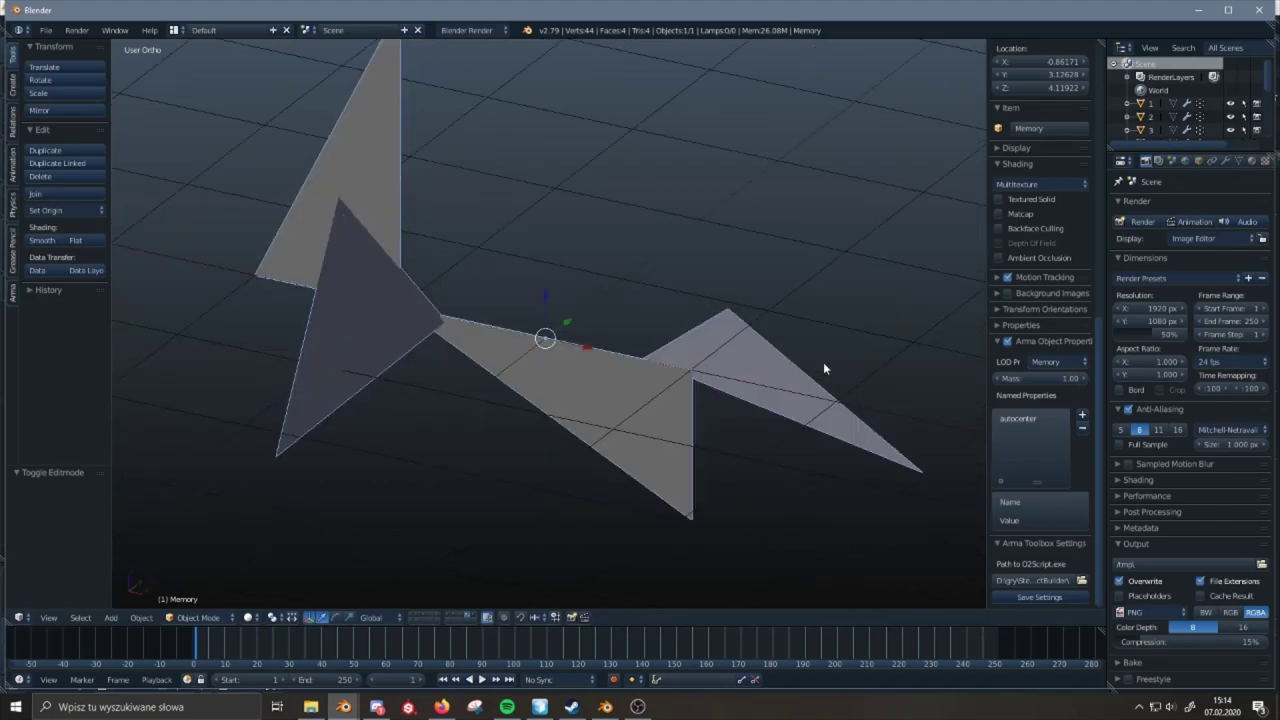
{"action": "key", "text": "Tab"}
{"action": "mouse_move", "coordinate": [552, 247]}
{"action": "middle_mouse_down"}
{"action": "mouse_move", "coordinate": [514, 217]}
{"action": "mouse_move", "coordinate": [403, 217]}
{"action": "mouse_move", "coordinate": [479, 175]}
{"action": "mouse_move", "coordinate": [580, 206]}
{"action": "mouse_move", "coordinate": [534, 223]}
{"action": "mouse_move", "coordinate": [466, 217]}
{"action": "mouse_move", "coordinate": [544, 232]}
{"action": "middle_mouse_up"}
{"action": "key", "text": "a"}
{"action": "key", "text": "Tab"}
{"action": "middle_click_drag", "start_coordinate": [474, 257], "coordinate": [524, 534]}
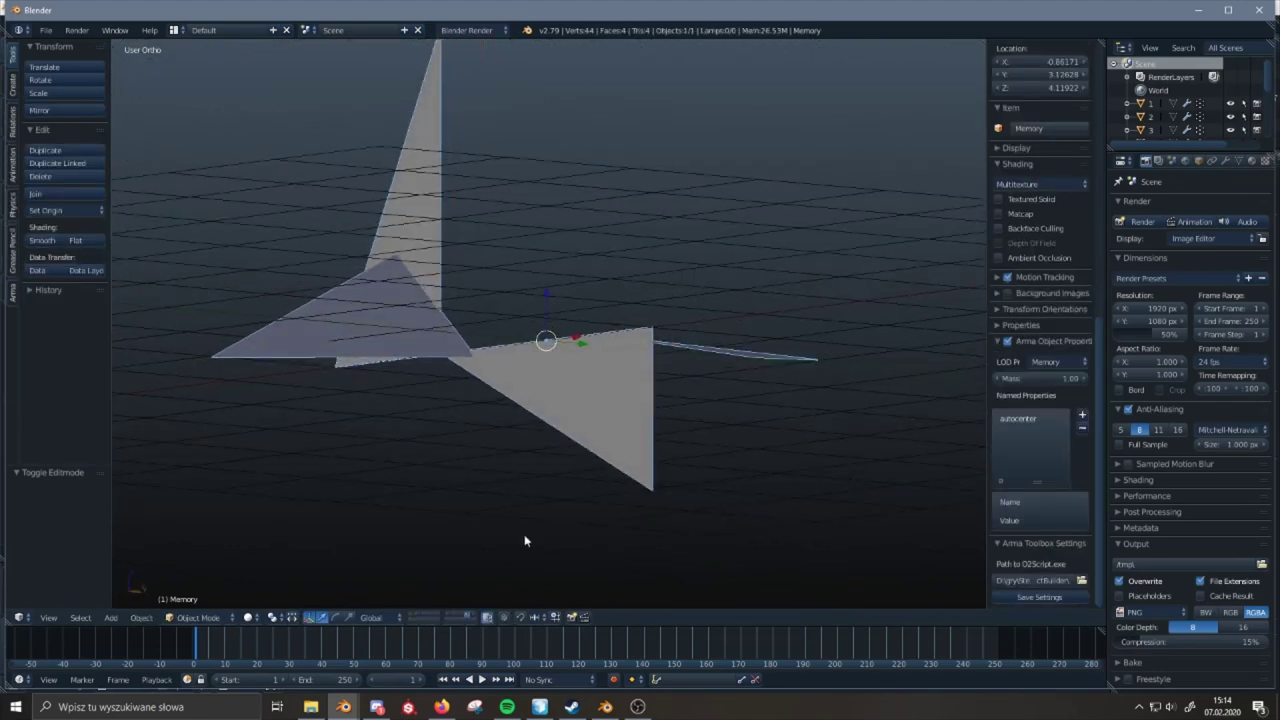
{"action": "left_click", "coordinate": [472, 611]}
{"action": "left_click", "coordinate": [468, 612]}
- Try moving two selected memory points upward along Z, undo the move and leave Edit Mode
{"action": "key", "text": "Tab"}
{"action": "middle_click_drag", "start_coordinate": [541, 368], "coordinate": [543, 216]}
{"action": "right_click", "coordinate": [528, 241], "text": "shift"}
{"action": "left_click_drag", "start_coordinate": [537, 209], "coordinate": [536, 172]}
{"action": "middle_click_drag", "start_coordinate": [535, 195], "coordinate": [597, 213]}
{"action": "key", "text": "ctrl+z"}
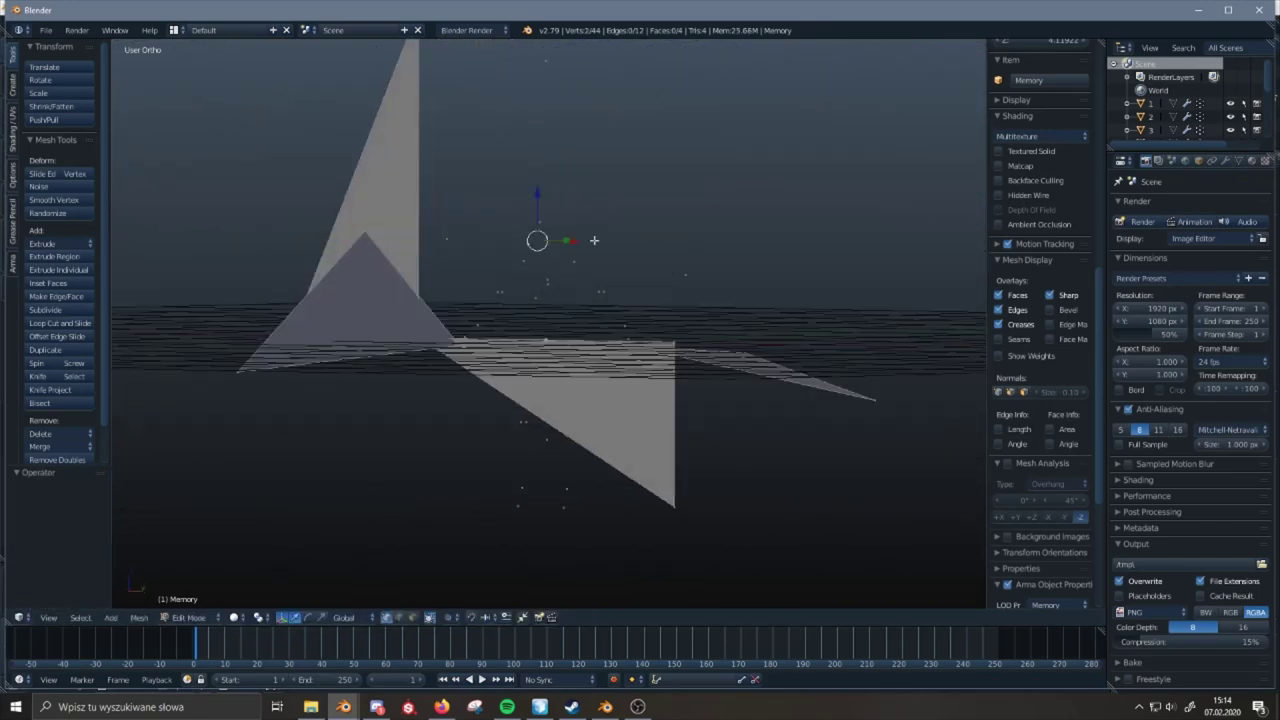
{"action": "key", "text": "Tab"}
{"action": "middle_click_drag", "start_coordinate": [520, 349], "coordinate": [579, 421]}
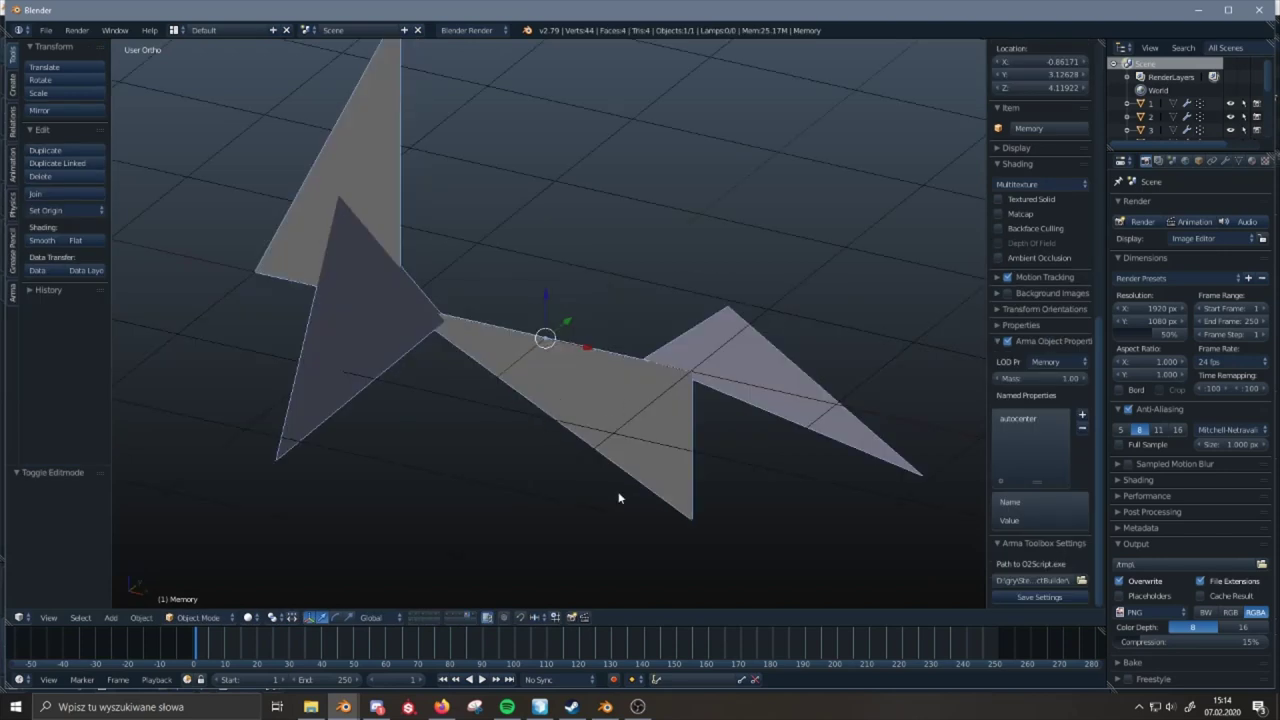
- Show the Land Contact LOD's layer, select its single point and examine its Arma object properties
{"action": "left_click", "coordinate": [473, 614]}
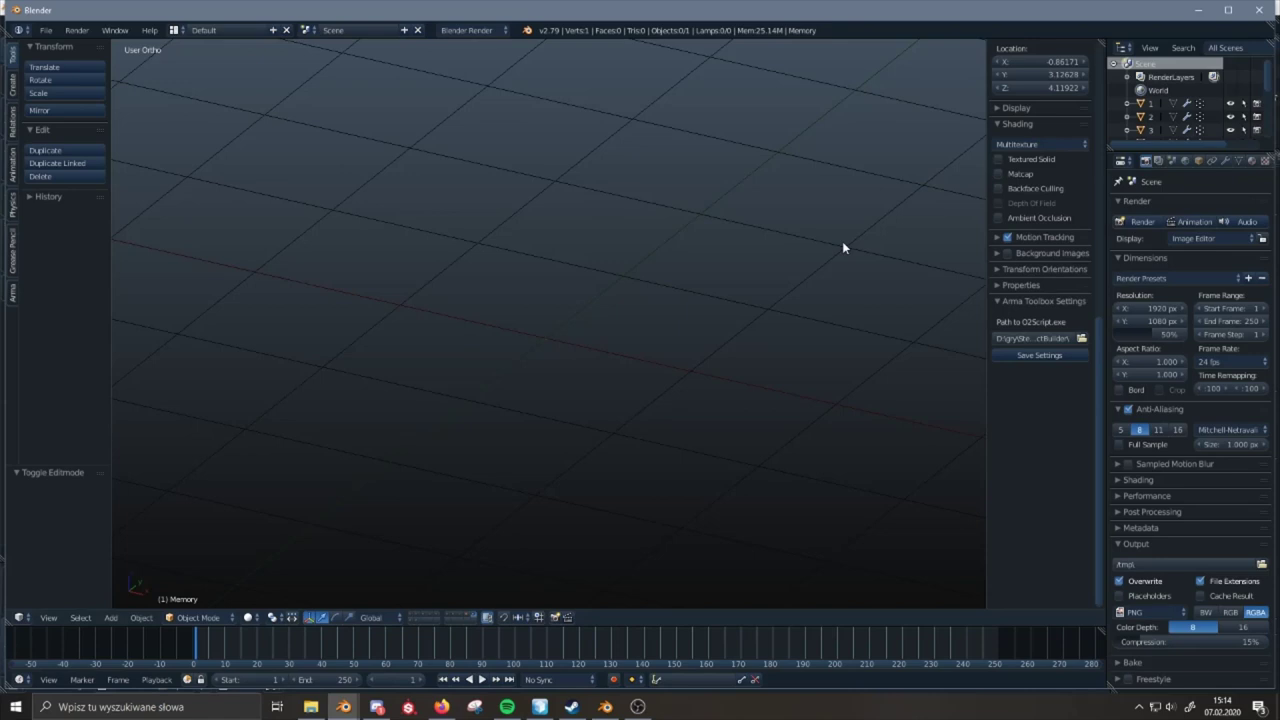
{"action": "key", "text": "a"}
{"action": "middle_click_drag", "start_coordinate": [726, 386], "coordinate": [706, 403]}
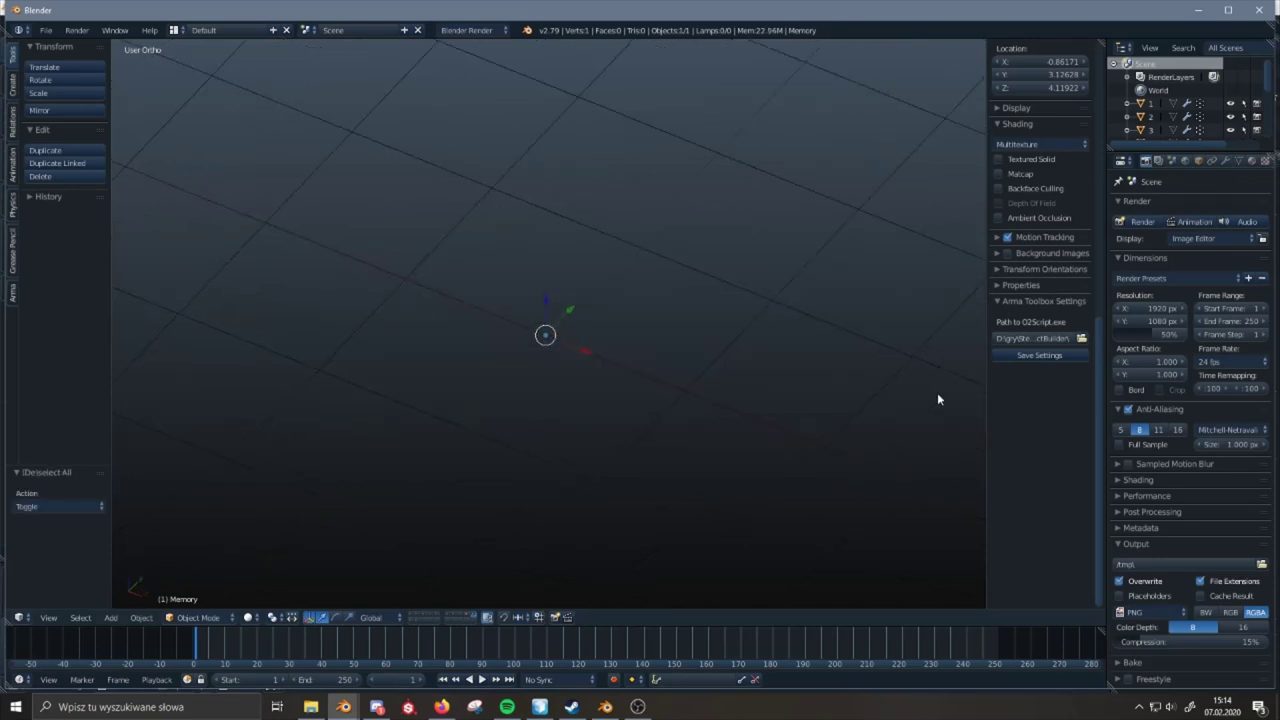
{"action": "right_click", "coordinate": [545, 335]}
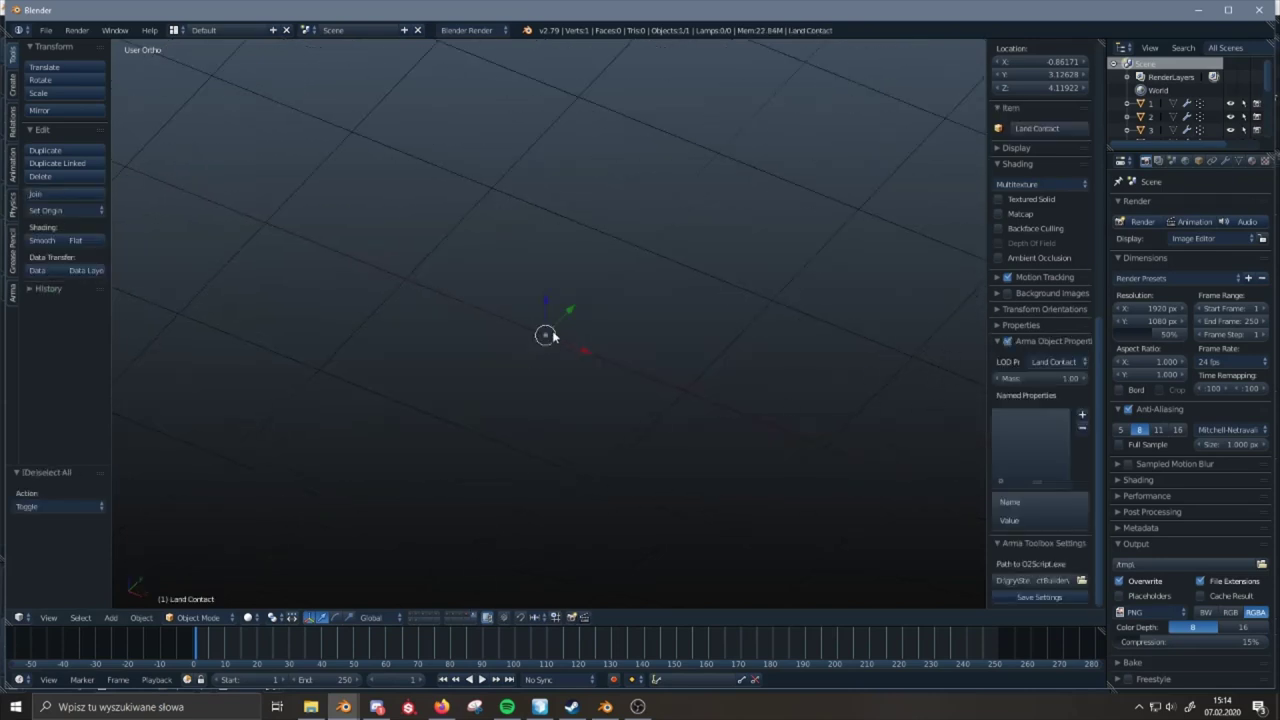
{"action": "middle_click_drag", "start_coordinate": [574, 374], "coordinate": [597, 329]}
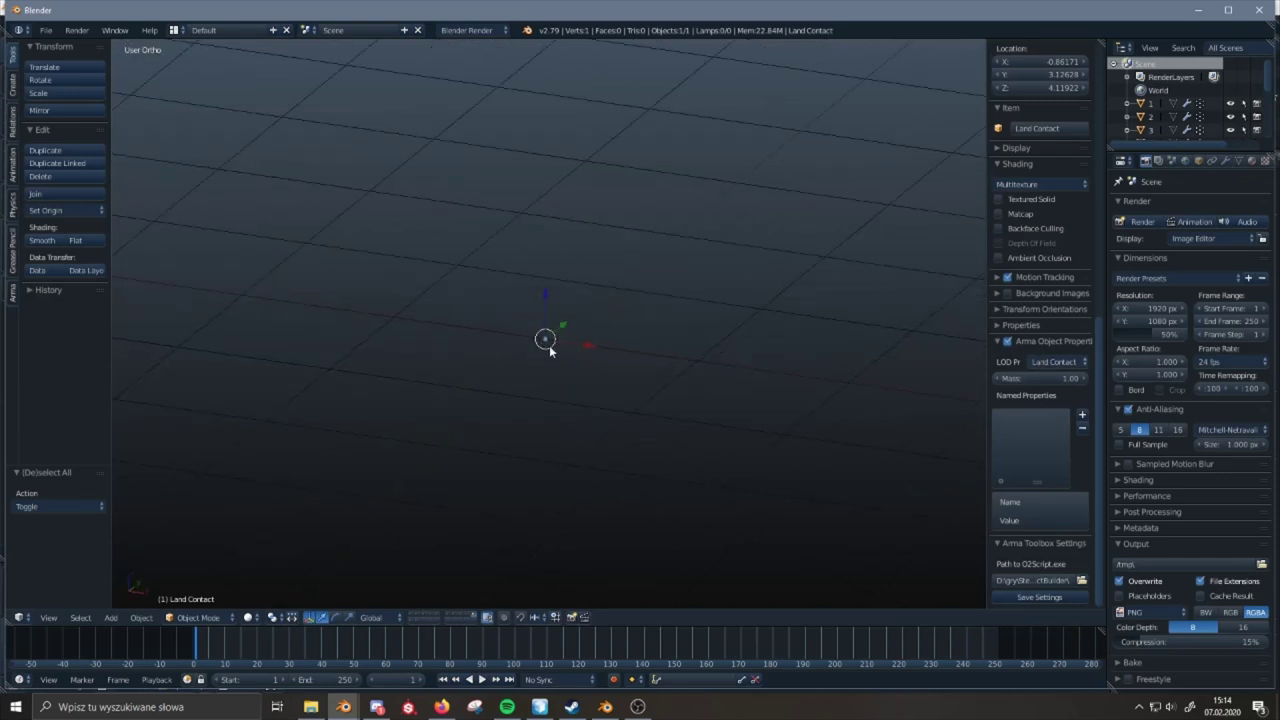
{"action": "mouse_move", "coordinate": [543, 341]}
{"action": "middle_mouse_down"}
{"action": "mouse_move", "coordinate": [523, 340]}
{"action": "mouse_move", "coordinate": [545, 338]}
{"action": "middle_mouse_up"}
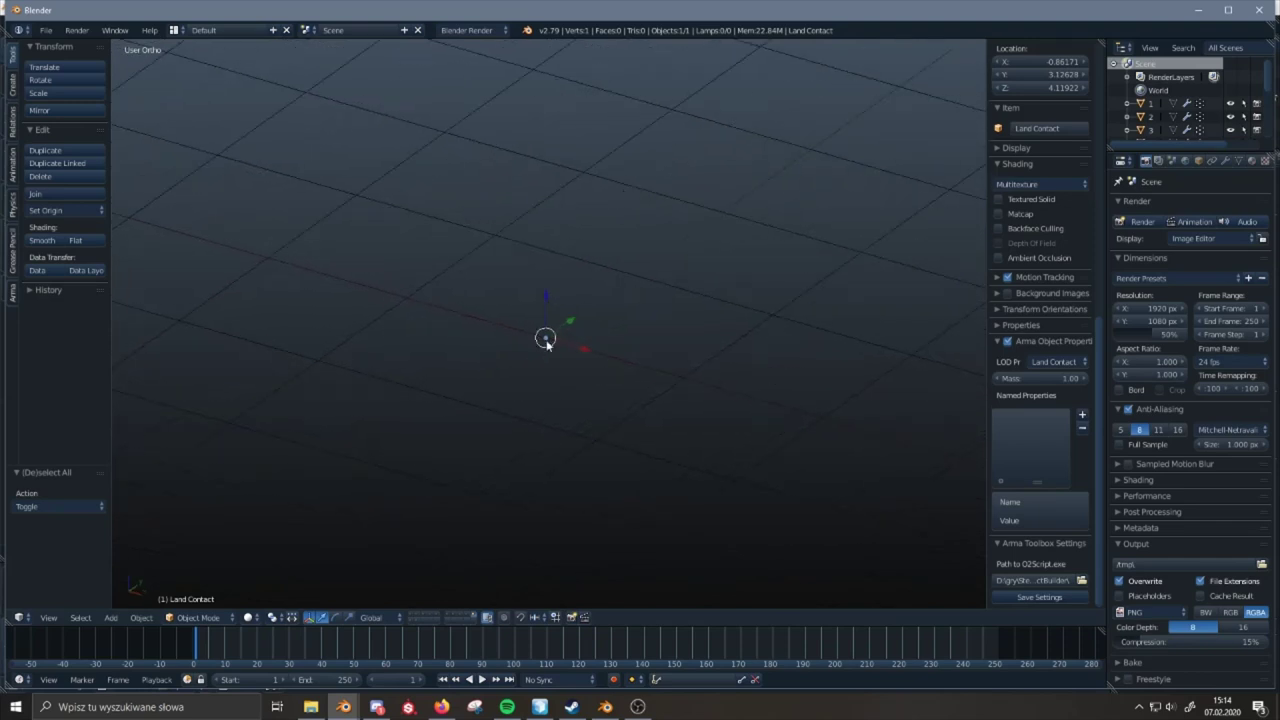
- Show the first resolution LOD's layer, select mesh 1 and examine its Arma object properties
{"action": "left_click", "coordinate": [412, 614]}
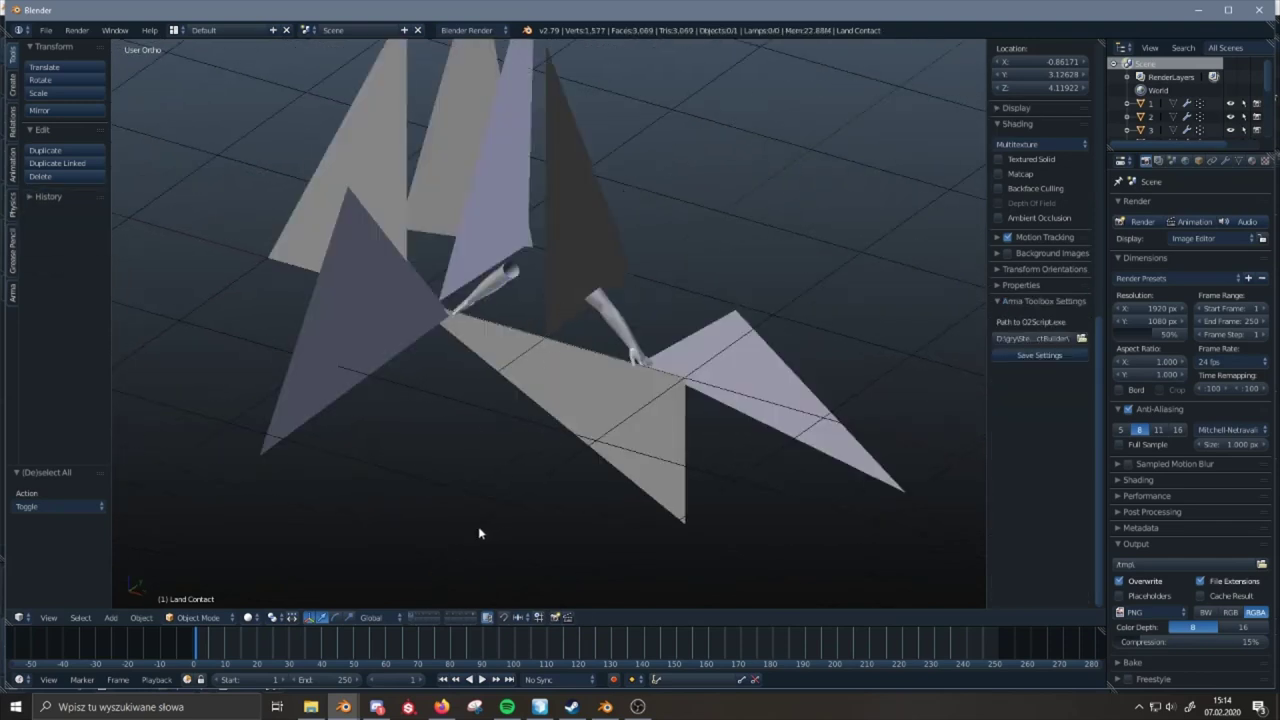
{"action": "right_click", "coordinate": [568, 374]}
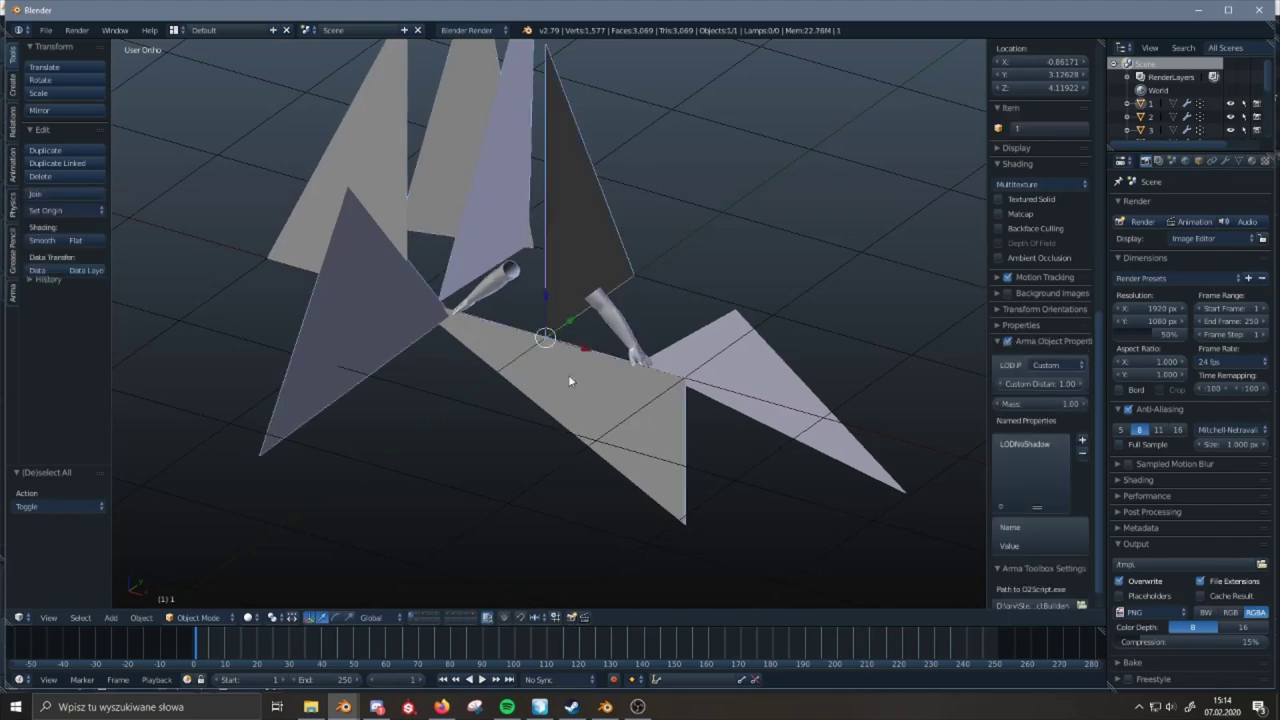
{"action": "middle_click_drag", "start_coordinate": [568, 374], "coordinate": [606, 335]}
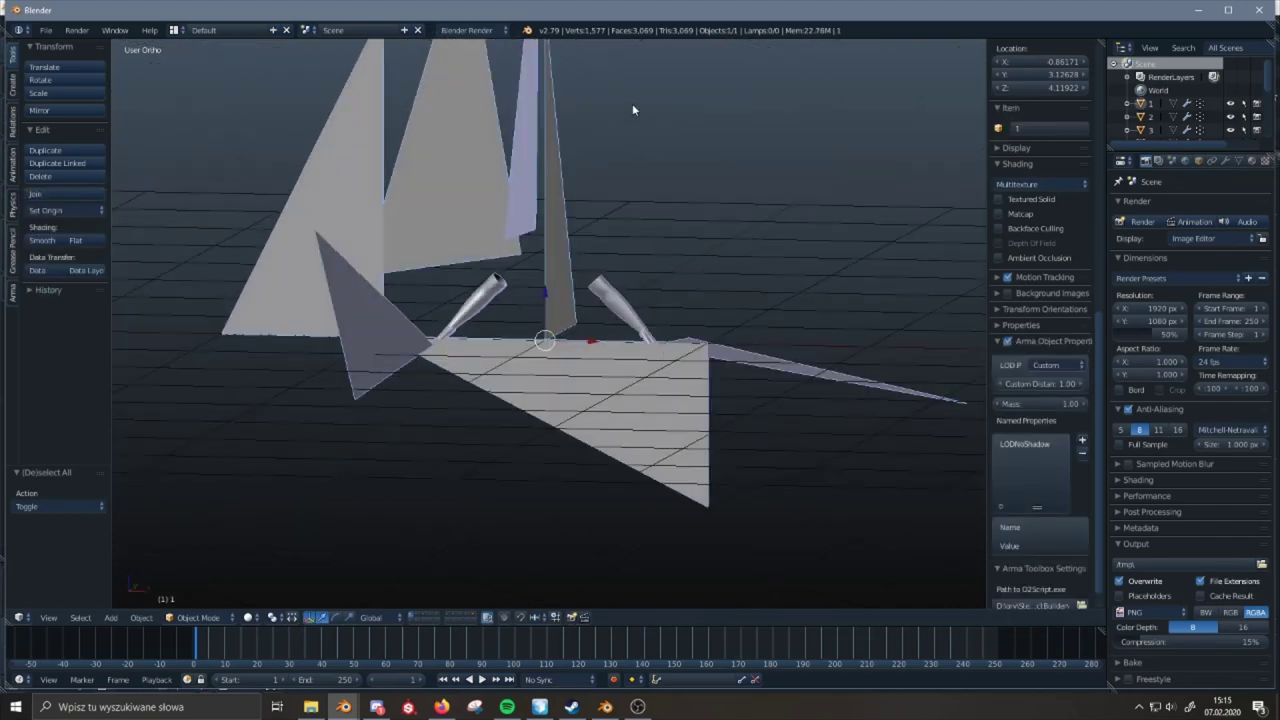
- Examine the Hit Points and Fire Geometry LODs with their Arma object properties
{"action": "left_click", "coordinate": [410, 620]}
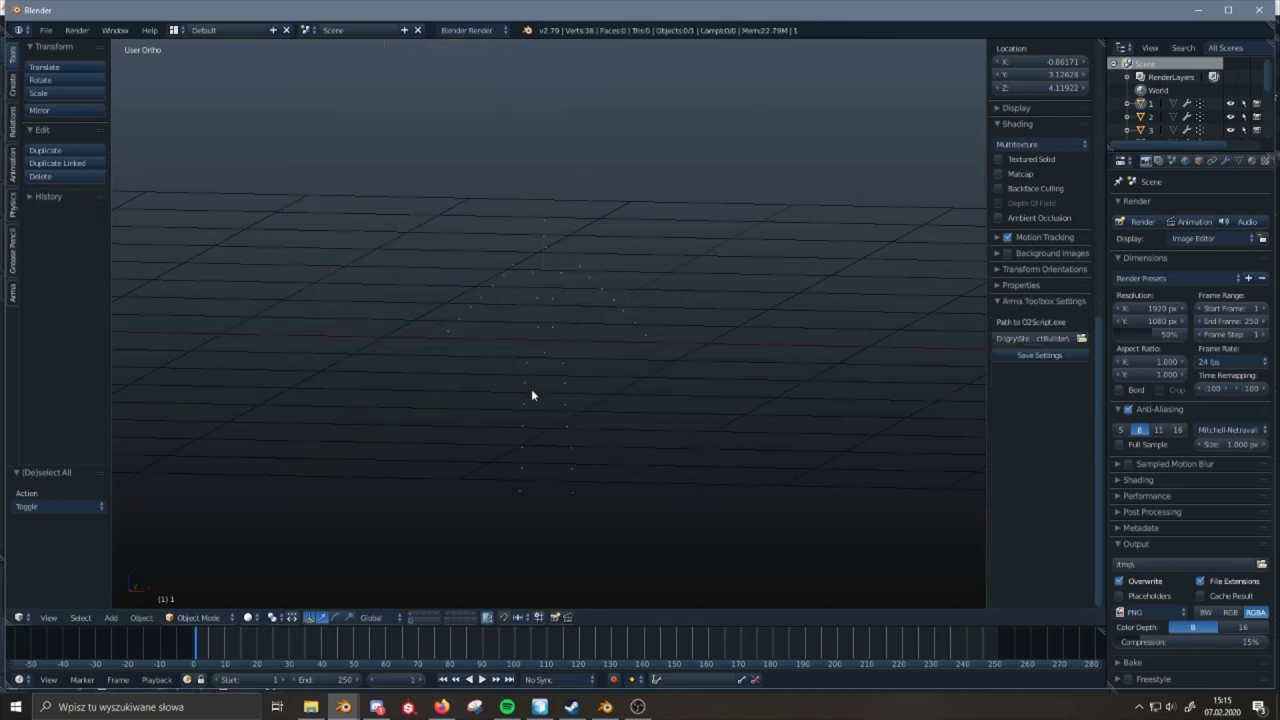
{"action": "right_click", "coordinate": [544, 340]}
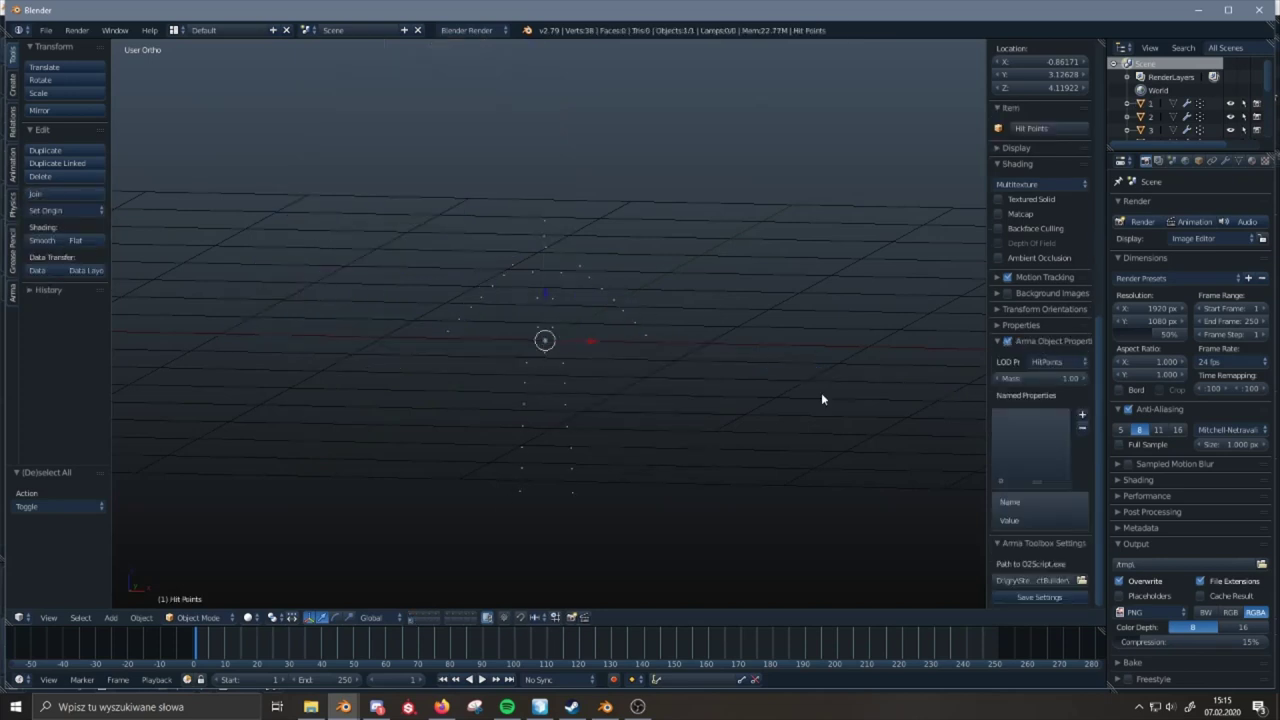
{"action": "left_click", "coordinate": [418, 620]}
{"action": "right_click", "coordinate": [590, 350]}
{"action": "middle_click_drag", "start_coordinate": [590, 350], "coordinate": [672, 360]}
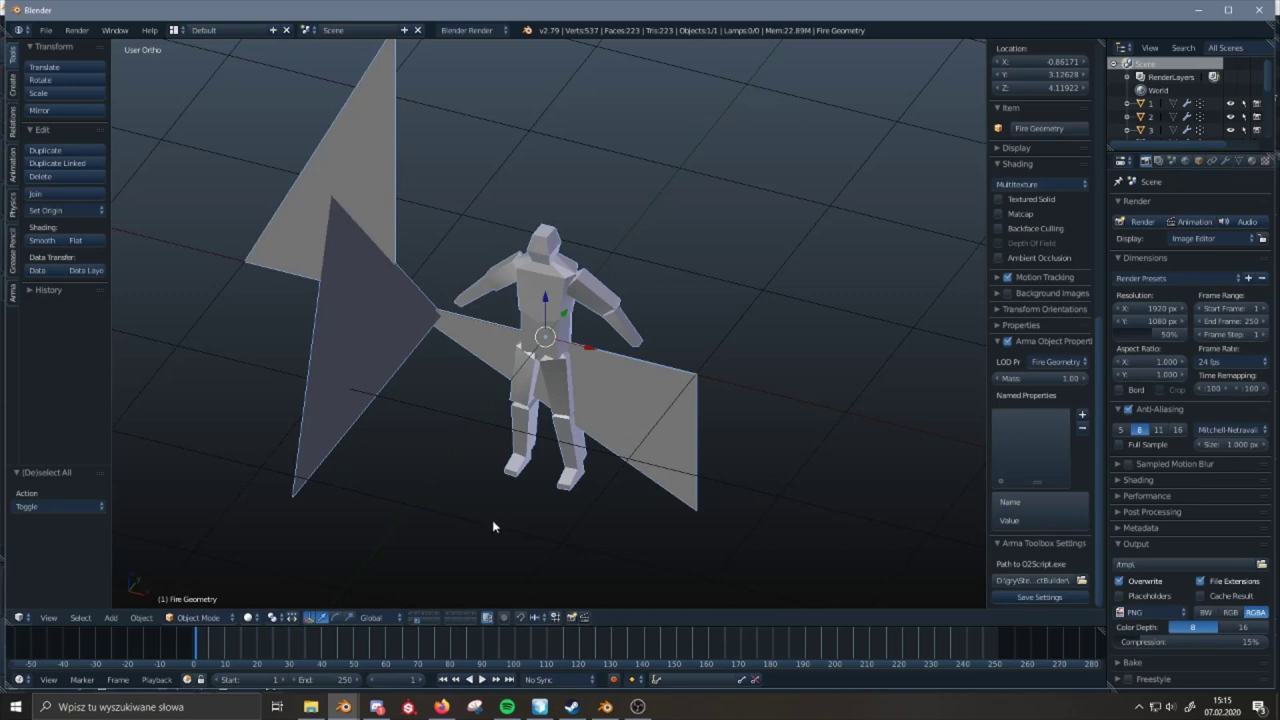
- Copy the jacket from M27_low.blend and paste it into the template's first LOD layer
{"action": "left_click", "coordinate": [414, 614]}
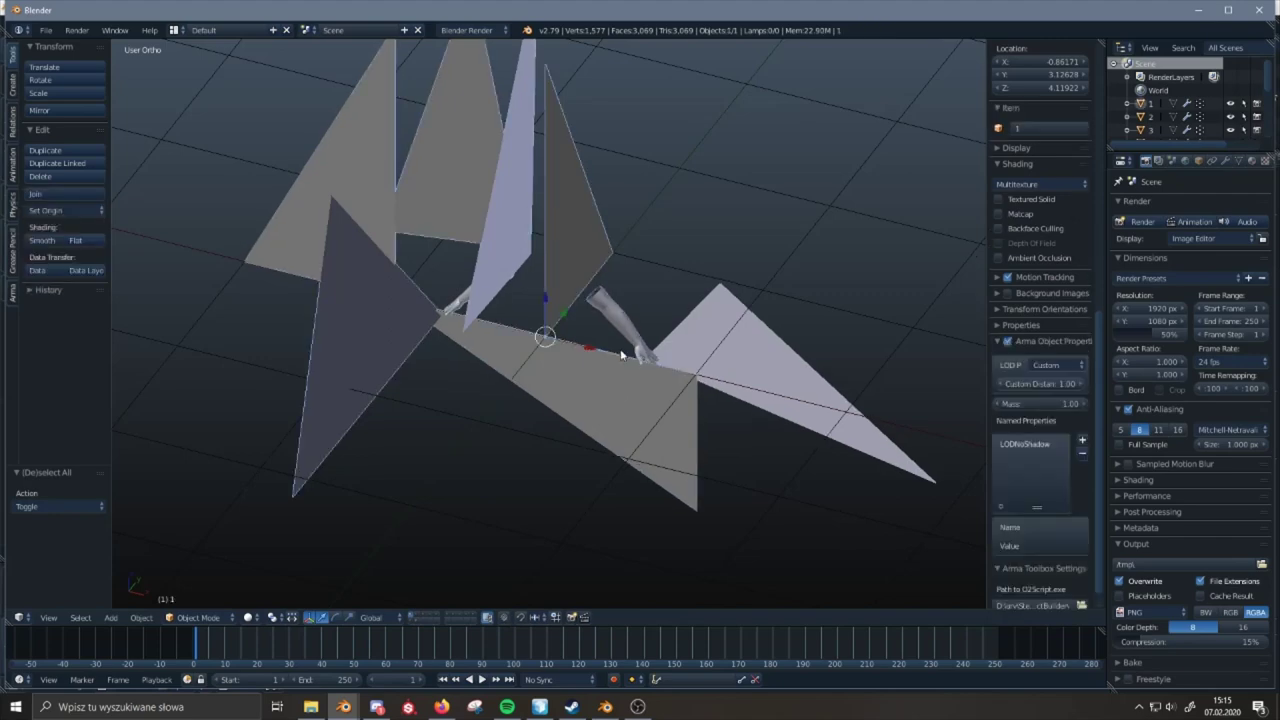
{"action": "mouse_move", "coordinate": [343, 706]}
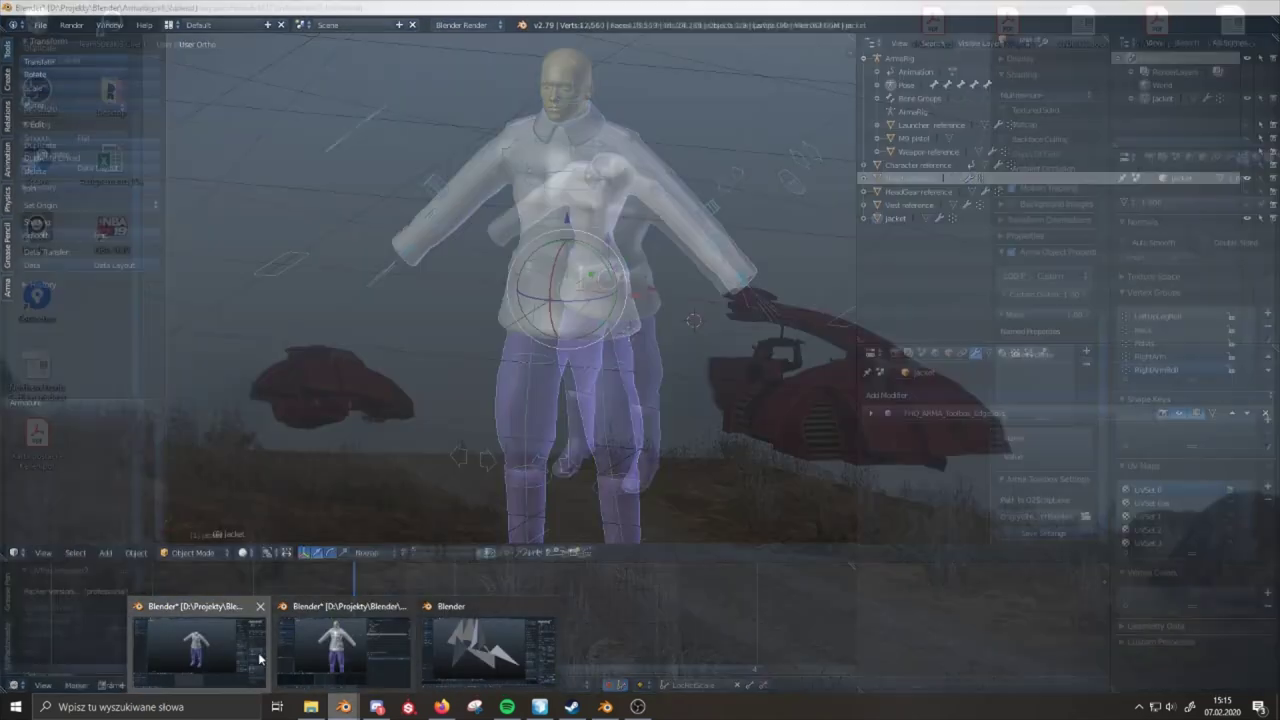
{"action": "left_click", "coordinate": [258, 658]}
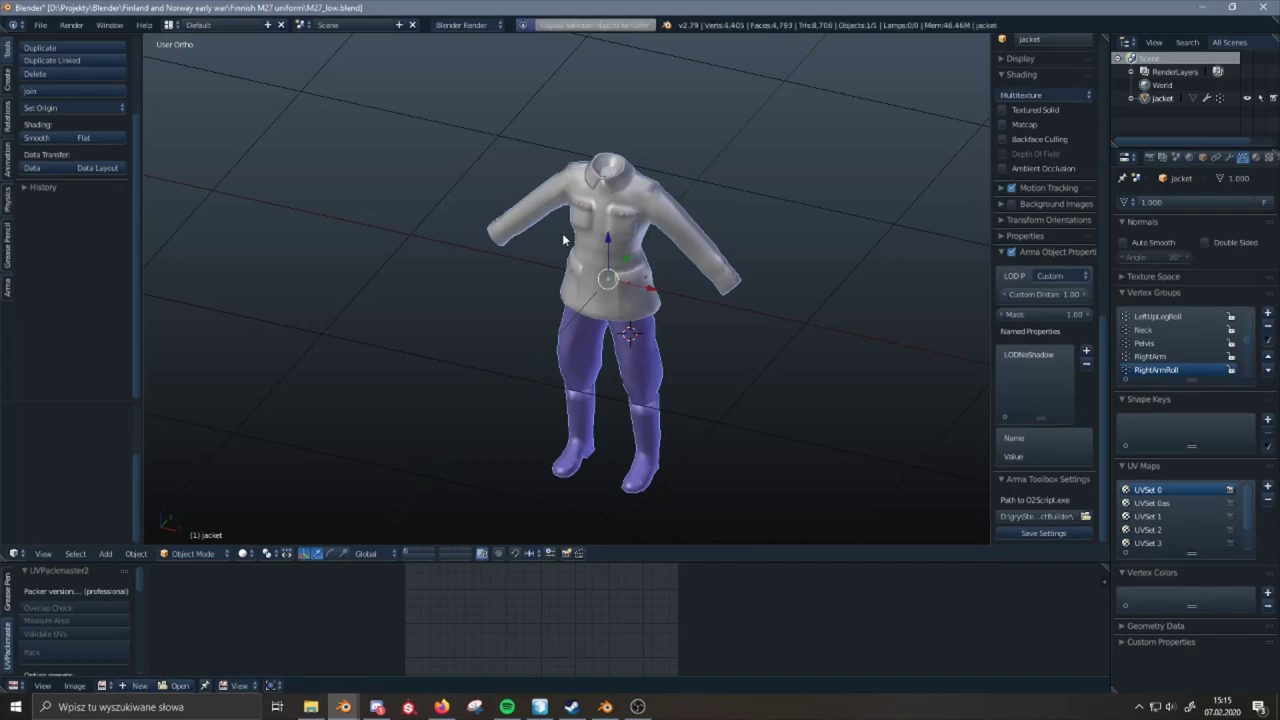
{"action": "mouse_move", "coordinate": [343, 706]}
{"action": "left_click", "coordinate": [449, 655]}
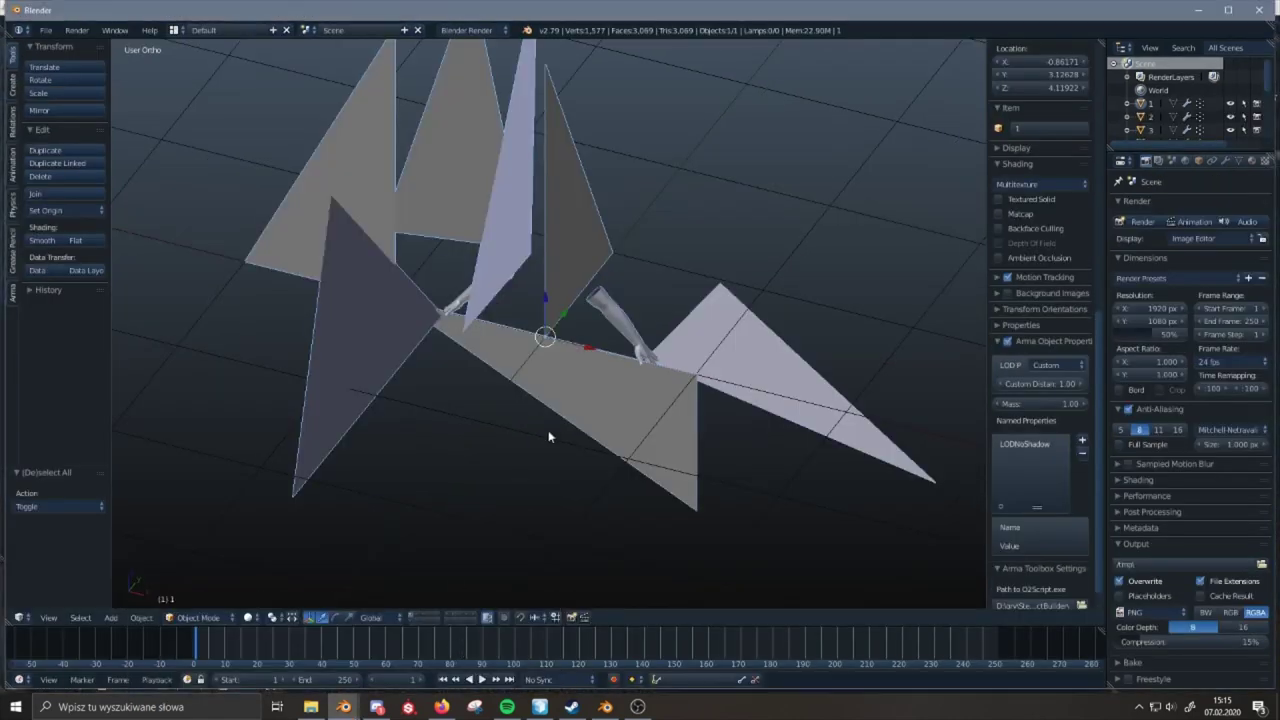
{"action": "key", "text": "ctrl+v"}
{"action": "middle_click_drag", "start_coordinate": [518, 365], "coordinate": [574, 344]}
{"action": "scroll", "coordinate": [575, 346], "scroll_direction": "up", "scroll_amount": 3}
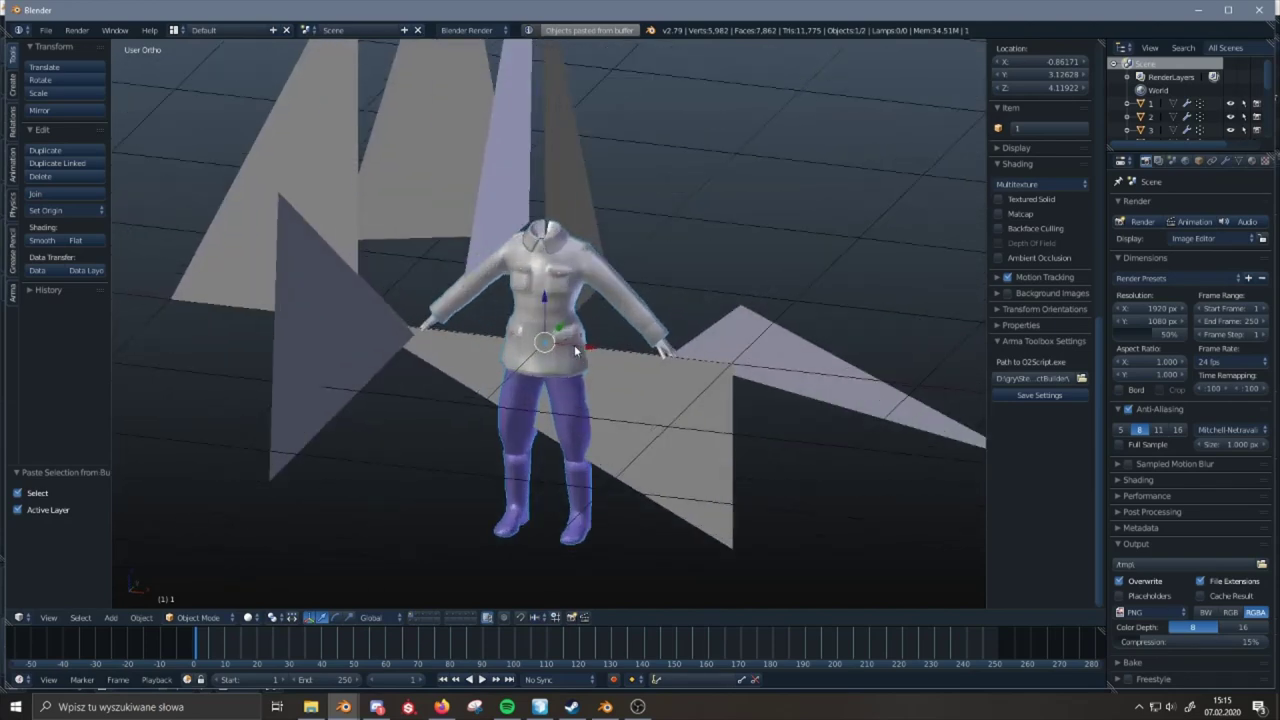
- Check the pasted jacket against the template arms in front view and delete it
{"action": "key", "text": "KP_1"}
{"action": "key", "text": "KP_5"}
{"action": "key", "text": "KP_5"}
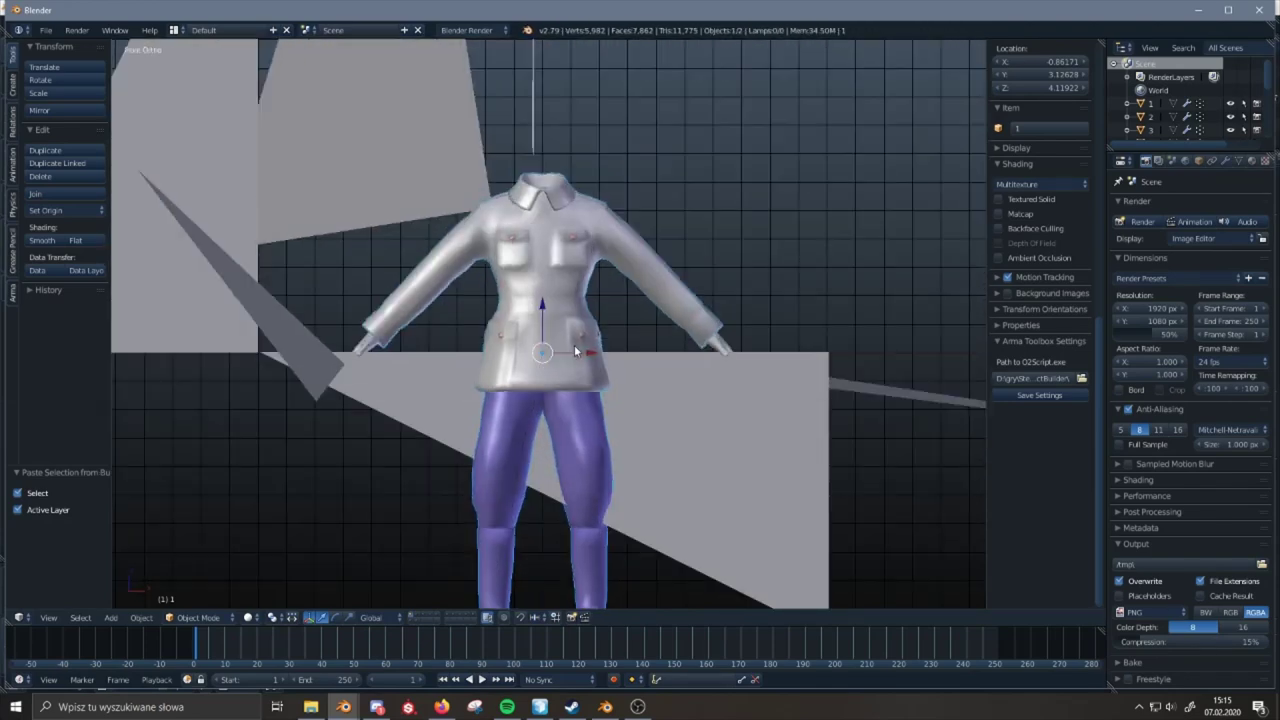
{"action": "key", "text": "Delete"}
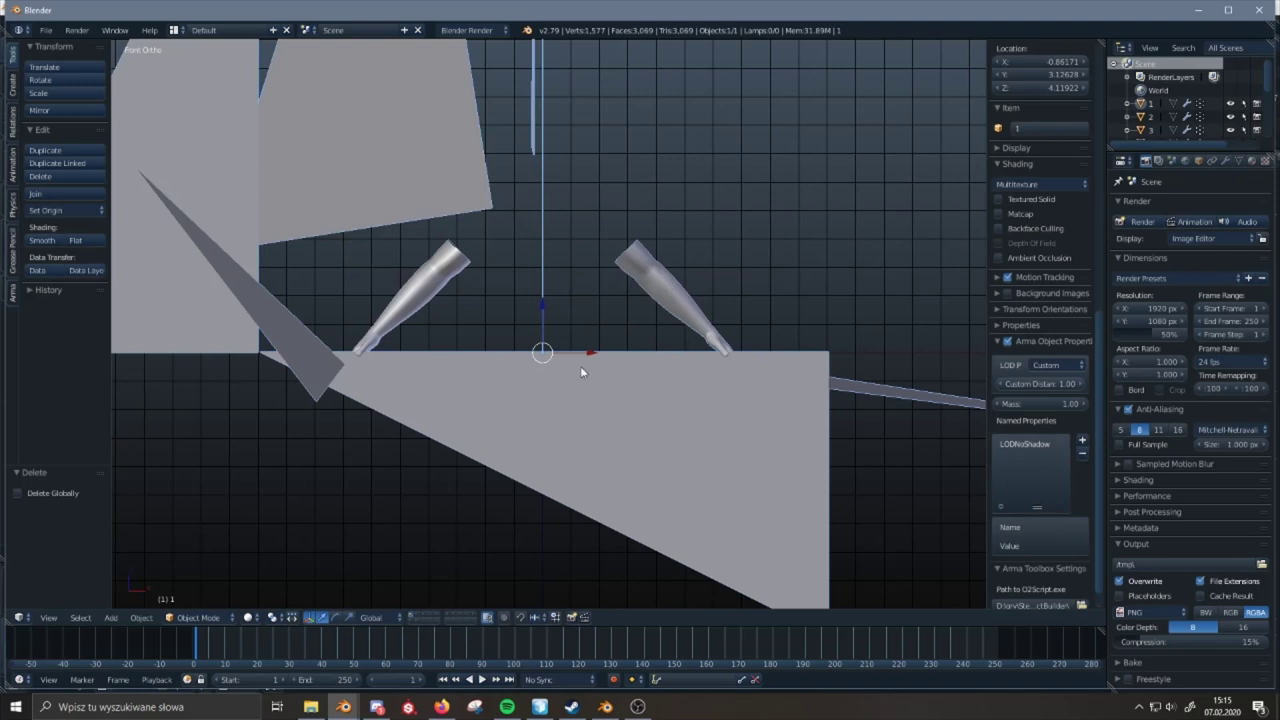
{"action": "scroll", "coordinate": [580, 371], "scroll_direction": "down", "scroll_amount": 2}
{"action": "scroll", "coordinate": [580, 366], "scroll_direction": "down", "scroll_amount": 1}
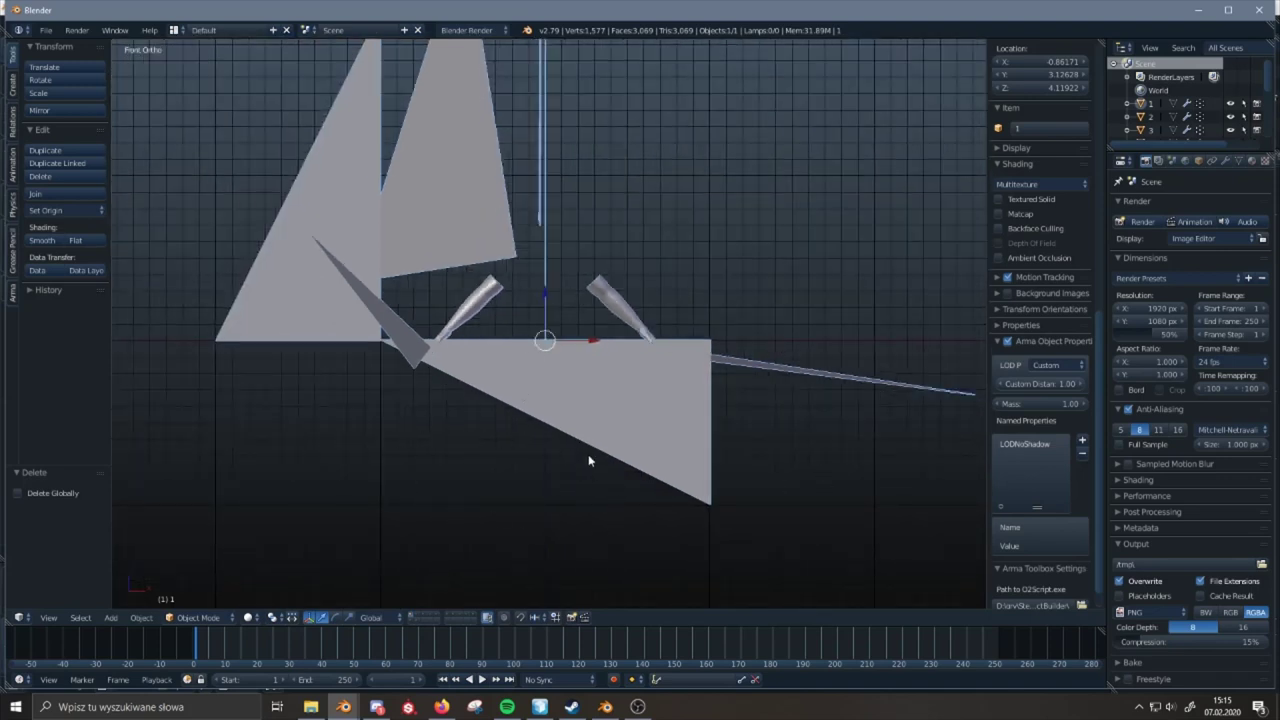
- Convert all triangles of template mesh 1 to quads in Edit Mode and clear the selection
{"action": "key", "text": "Tab"}
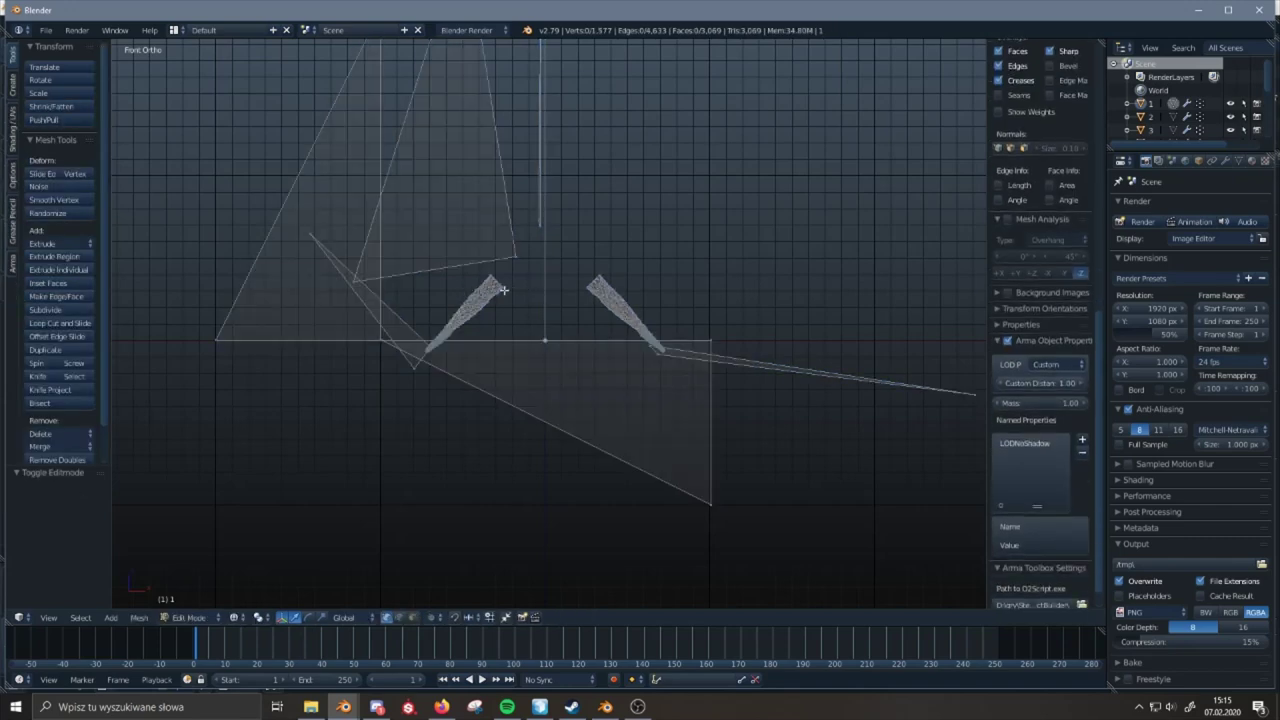
{"action": "key", "text": "a"}
{"action": "key", "text": "alt+j"}
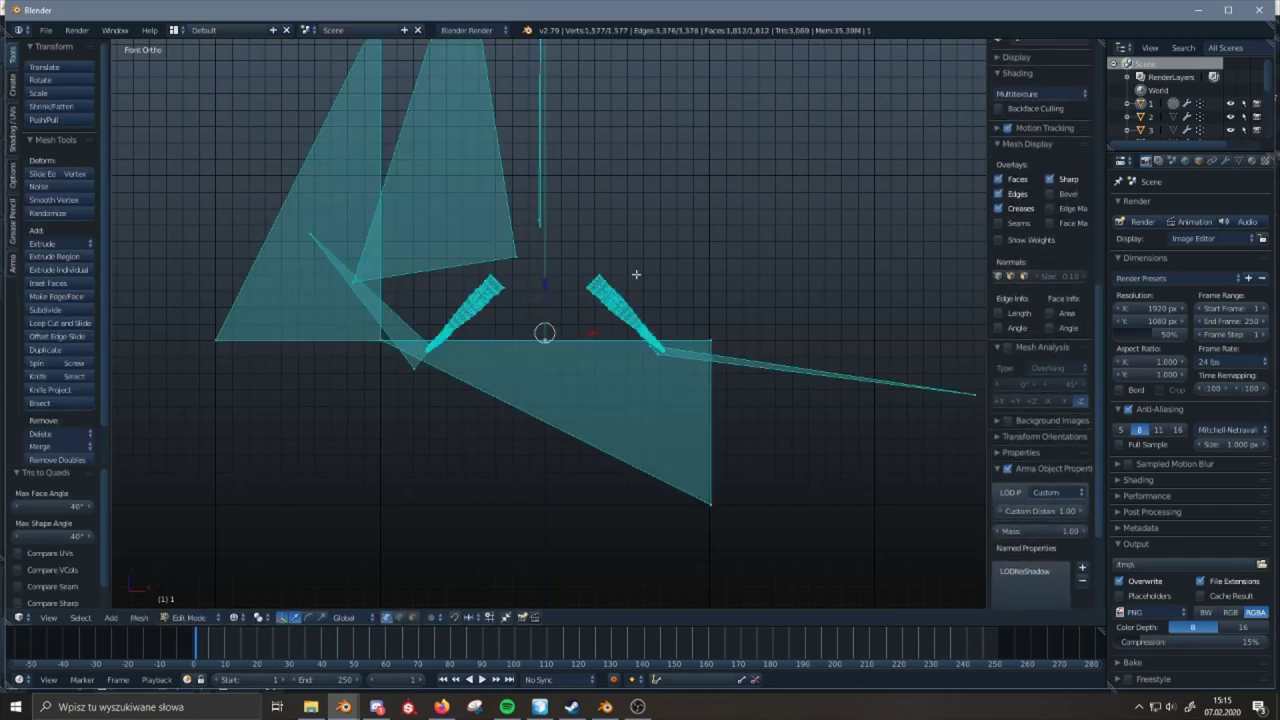
{"action": "key", "text": "a"}
{"action": "key", "text": "b"}
{"action": "left_click_drag", "start_coordinate": [508, 263], "coordinate": [455, 322]}
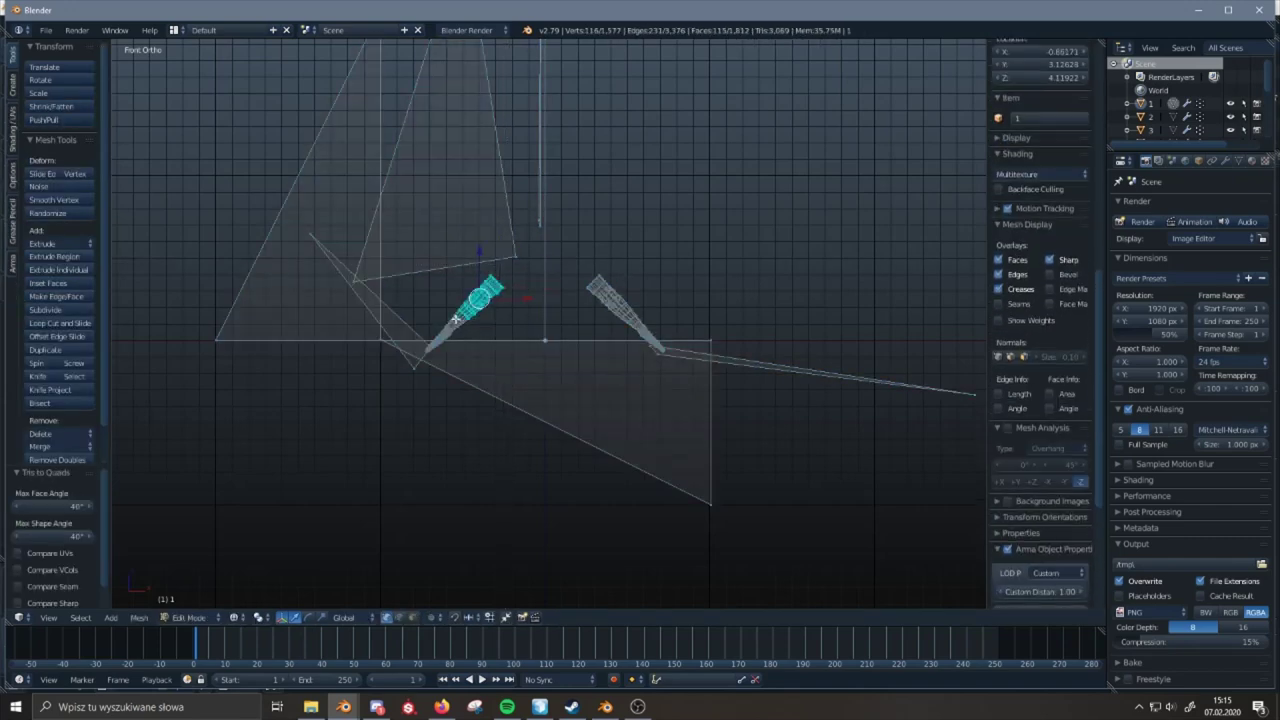
{"action": "key", "text": "ctrl+z"}
- Delete the upper forearm vertices of the character's right arm in mesh 1 and reveal hidden geometry
{"action": "key", "text": "b"}
{"action": "left_click_drag", "start_coordinate": [516, 276], "coordinate": [460, 325]}
{"action": "key", "text": "b"}
{"action": "key", "text": "x"}
{"action": "left_click", "coordinate": [531, 317]}
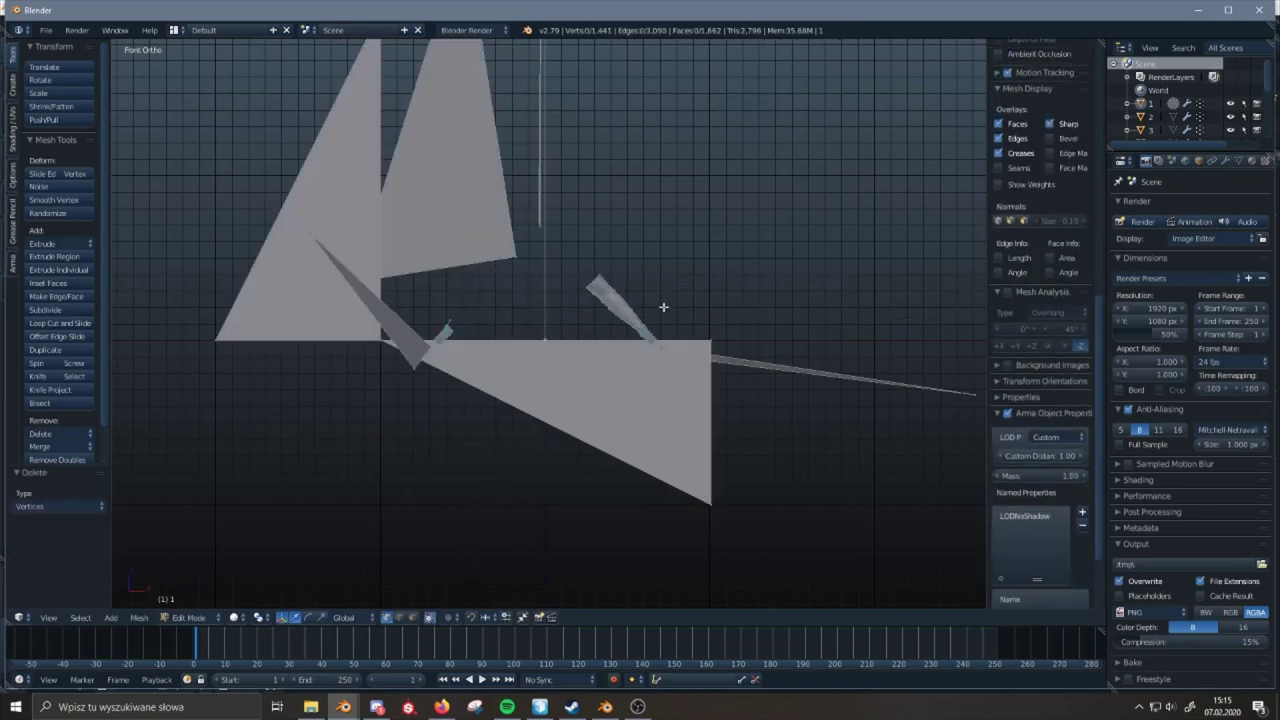
{"action": "key", "text": "alt+h"}
{"action": "middle_click_drag", "start_coordinate": [528, 289], "coordinate": [480, 326]}
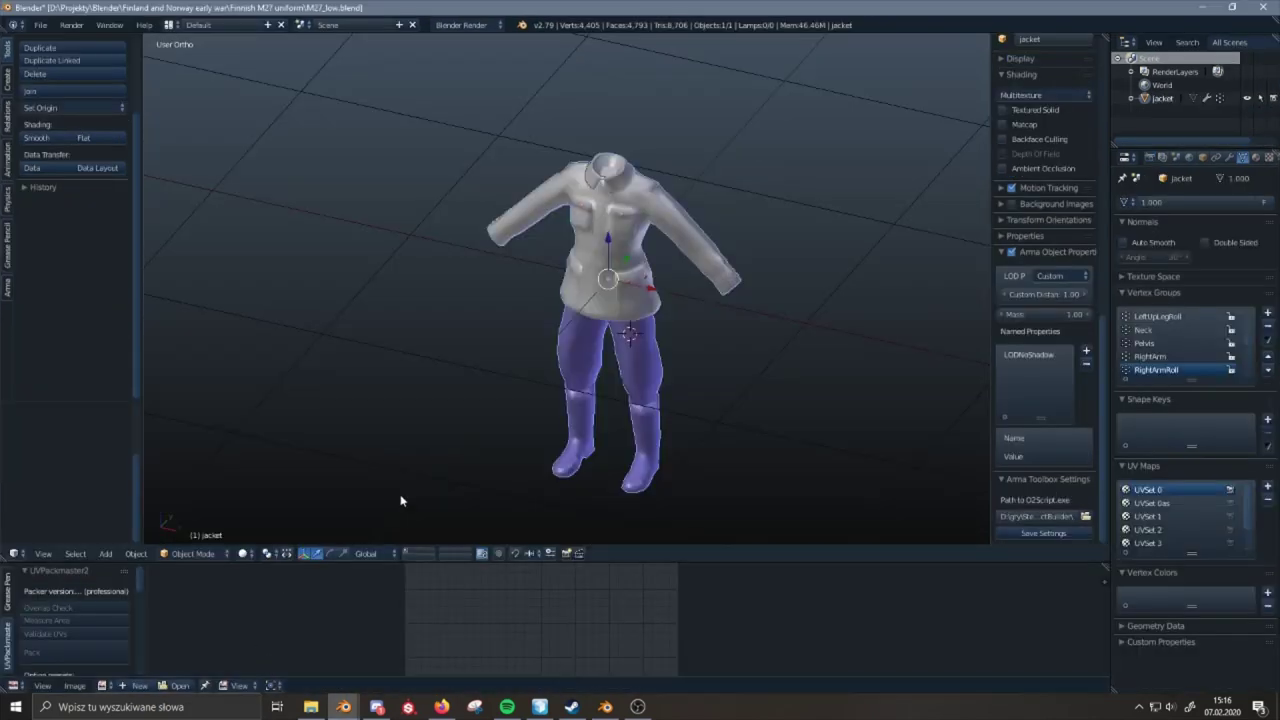
- Paste the jacket copied from M27_low.blend into the template scene's first LOD layer
{"action": "mouse_move", "coordinate": [343, 706]}
{"action": "left_click", "coordinate": [454, 654]}
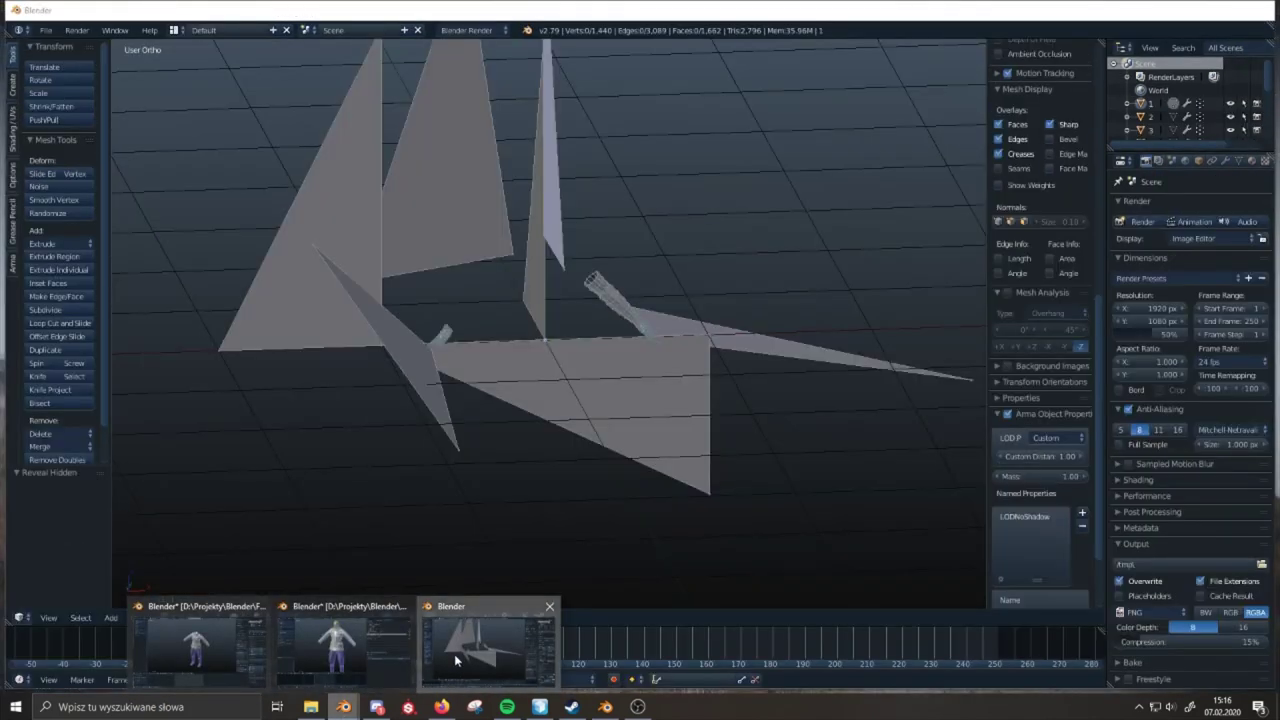
{"action": "key", "text": "ctrl+v"}
{"action": "middle_click_drag", "start_coordinate": [480, 439], "coordinate": [620, 304]}
- Move the open wrist edge loop of mesh 1's right arm up into the sleeve, about 0.028 along Z and 0.008 along Y
{"action": "right_click", "coordinate": [440, 337]}
{"action": "scroll", "coordinate": [620, 305], "scroll_direction": "up", "scroll_amount": 9}
{"action": "middle_click_drag", "start_coordinate": [681, 229], "coordinate": [661, 210]}
{"action": "key", "text": "Tab"}
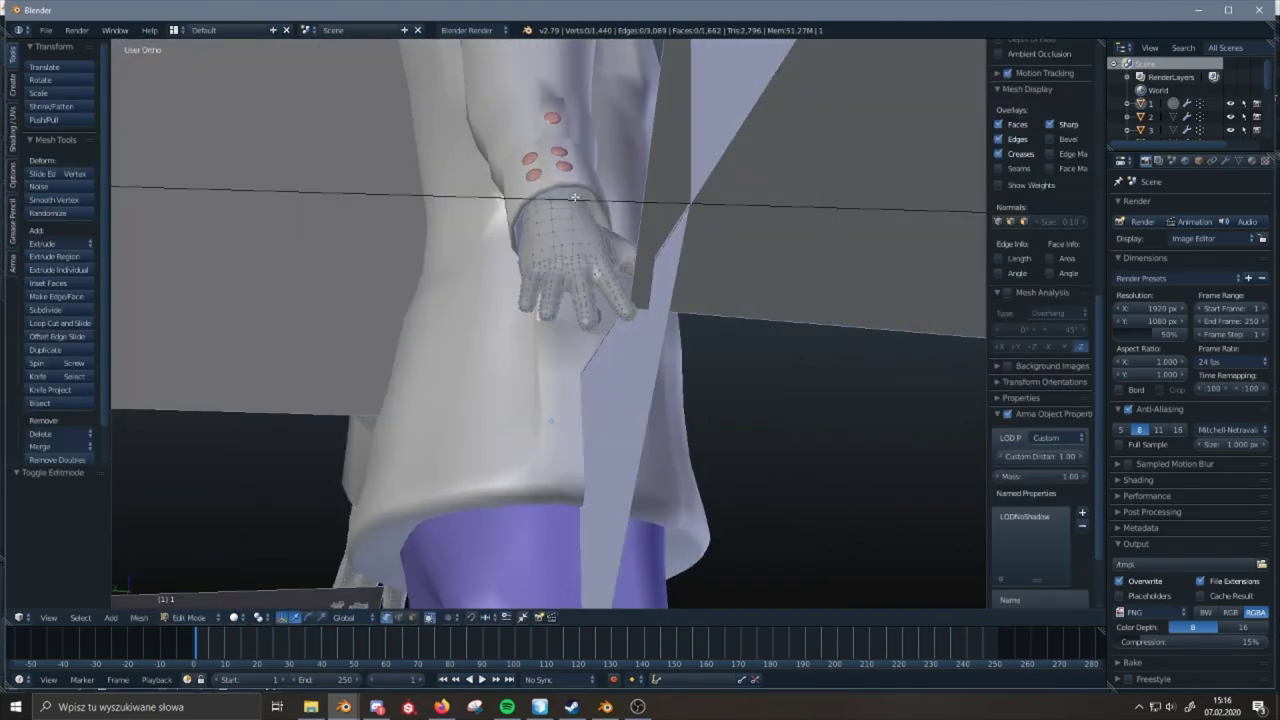
{"action": "middle_click_drag", "start_coordinate": [557, 195], "coordinate": [570, 232]}
{"action": "key", "text": "Tab"}
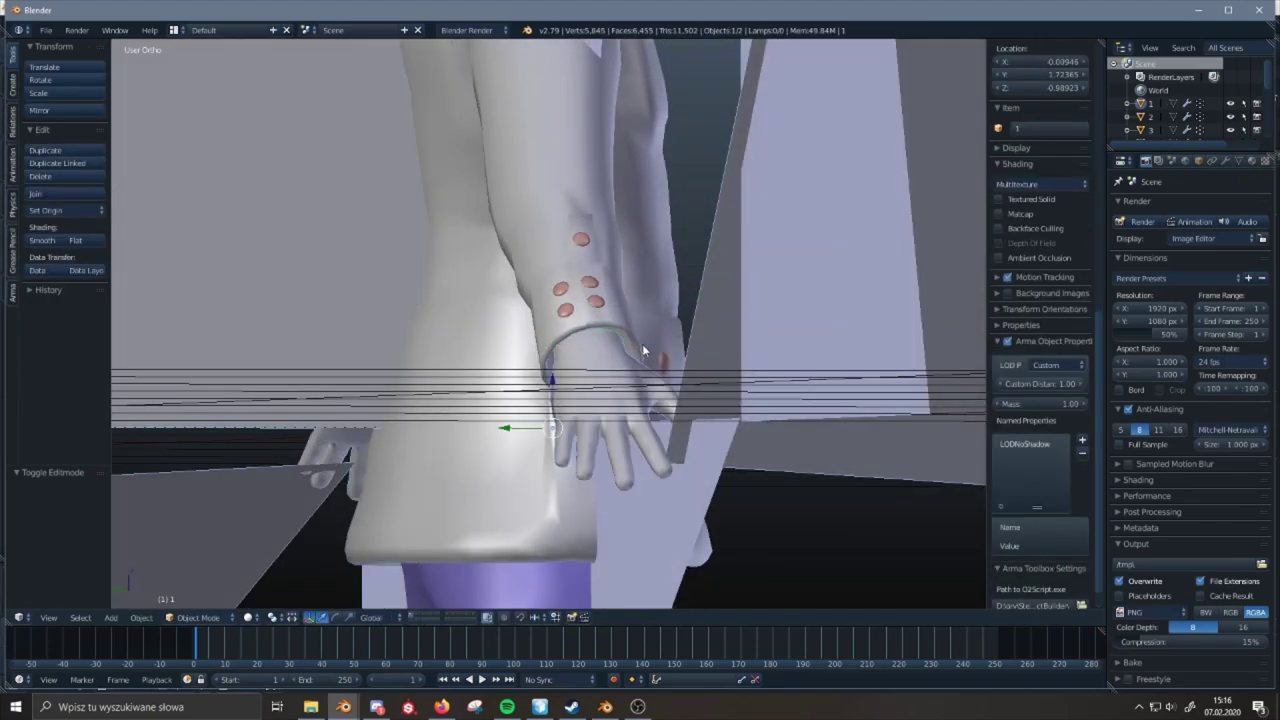
{"action": "key", "text": "Tab"}
{"action": "middle_click_drag", "start_coordinate": [640, 337], "coordinate": [651, 305]}
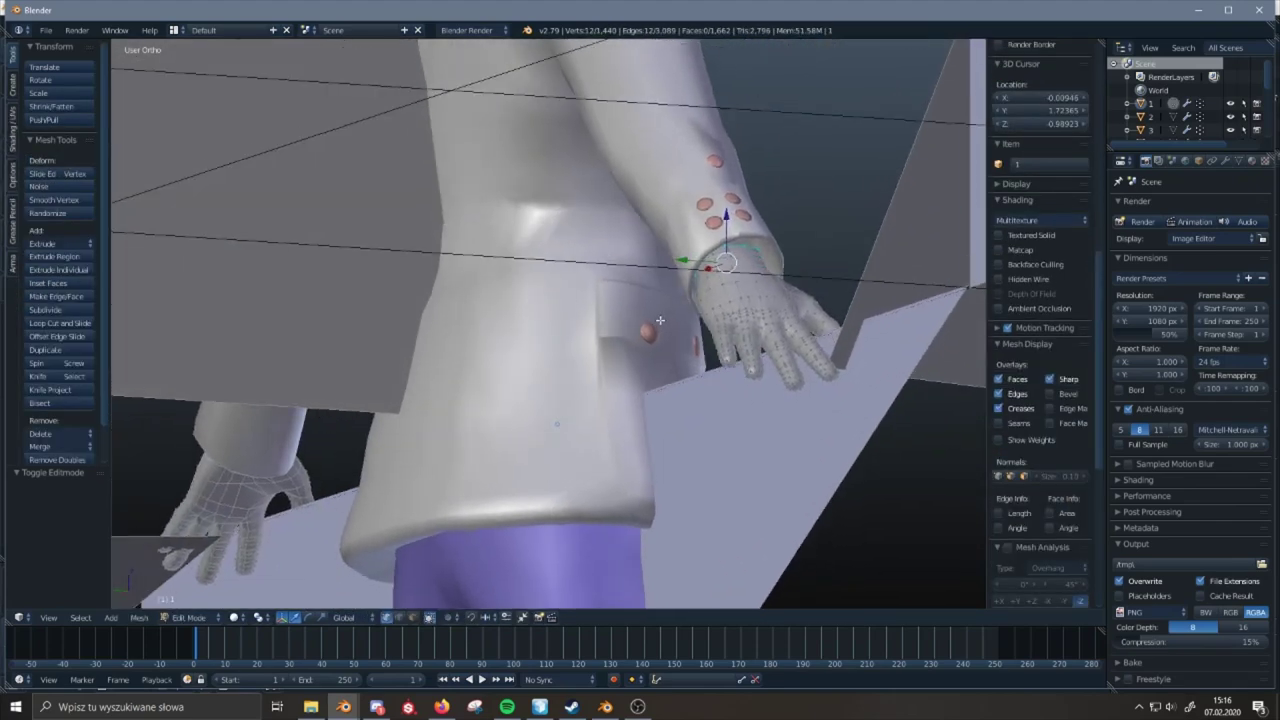
{"action": "key", "text": "g"}
{"action": "left_click", "coordinate": [655, 290]}
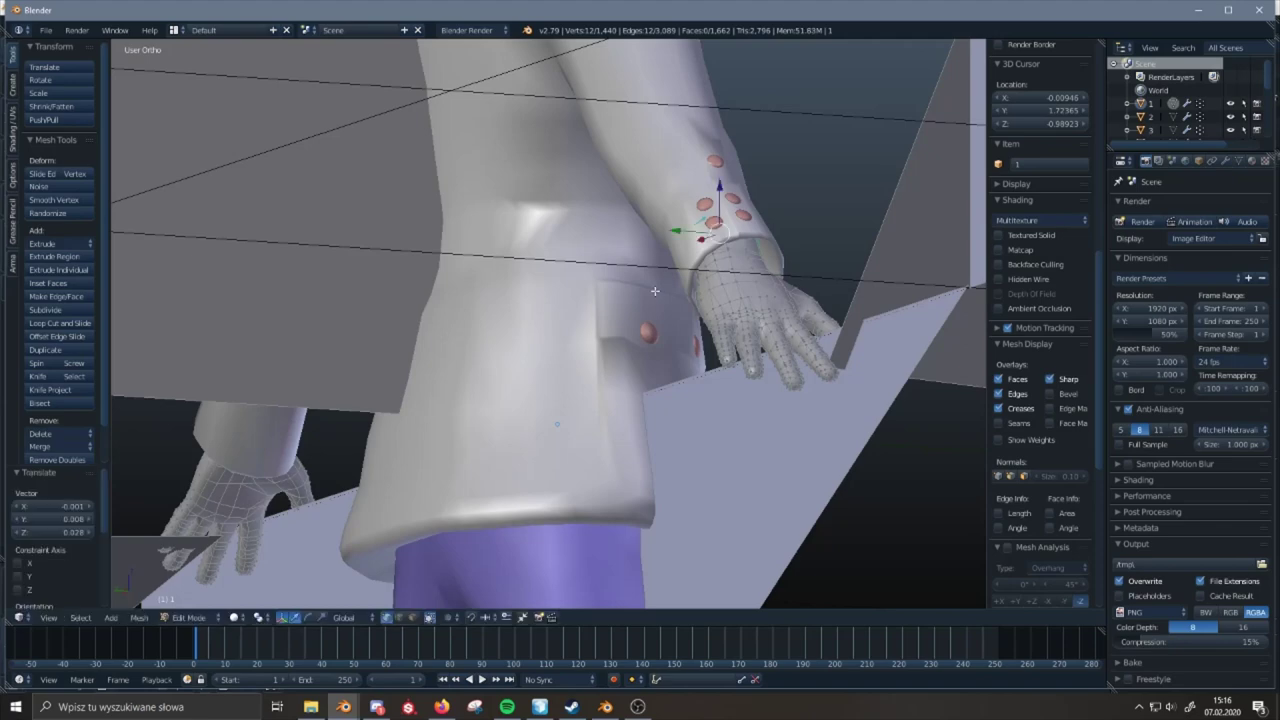
- Delete the upper forearm vertices of the character's left arm inside the sleeve, working in wireframe, and leave Edit Mode
{"action": "key", "text": "KP_1"}
{"action": "scroll", "coordinate": [655, 290], "scroll_direction": "down", "scroll_amount": 5}
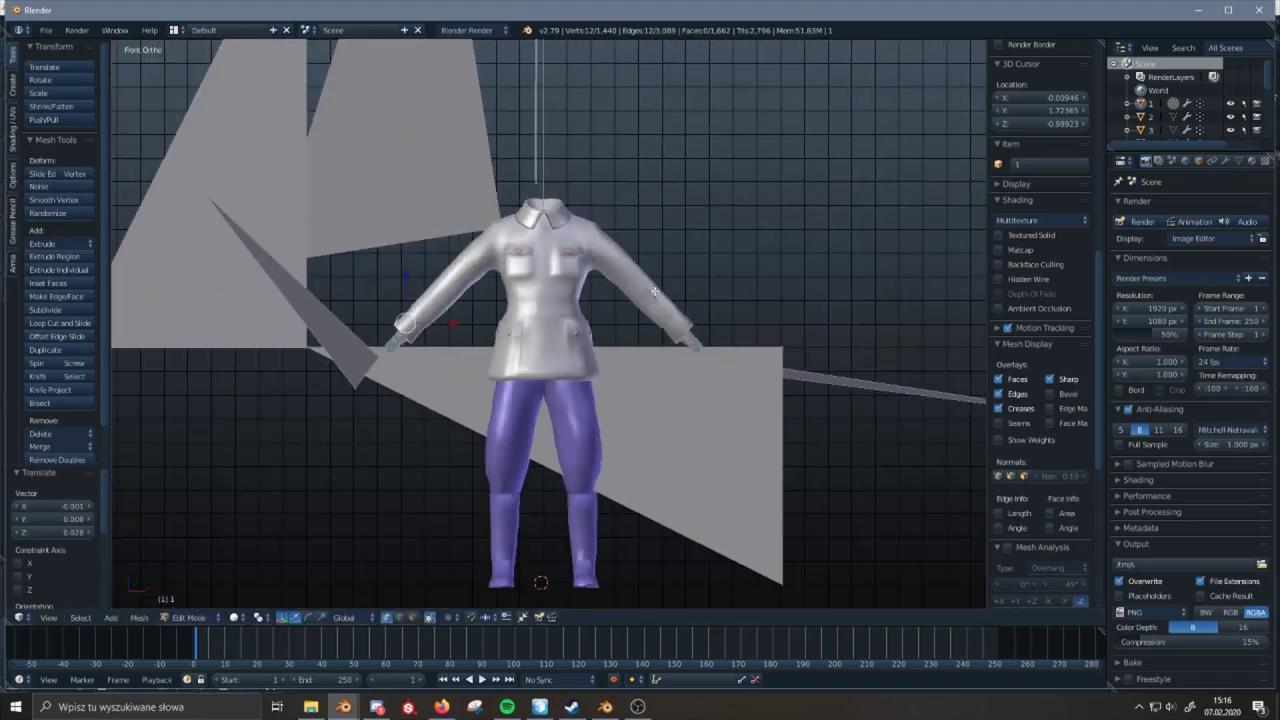
{"action": "key", "text": "z"}
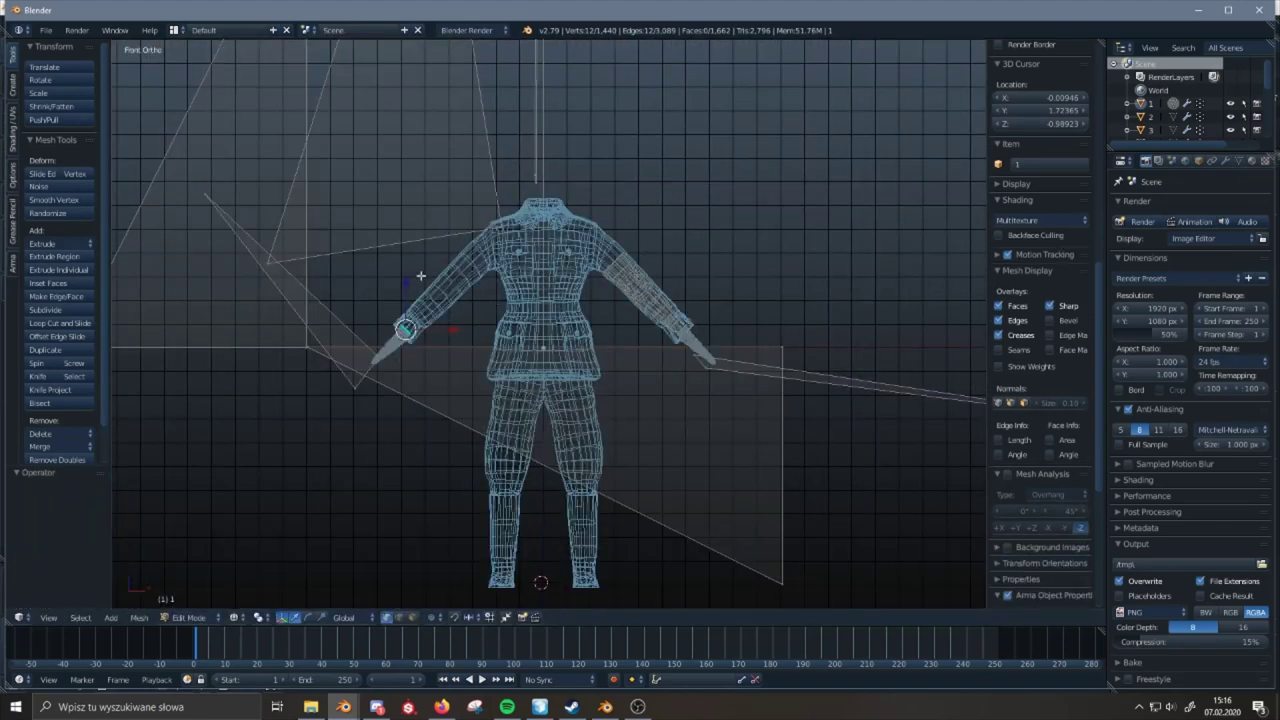
{"action": "key", "text": "a"}
{"action": "key", "text": "b"}
{"action": "left_click_drag", "start_coordinate": [571, 237], "coordinate": [697, 308]}
{"action": "key", "text": "x"}
{"action": "key", "text": "Return"}
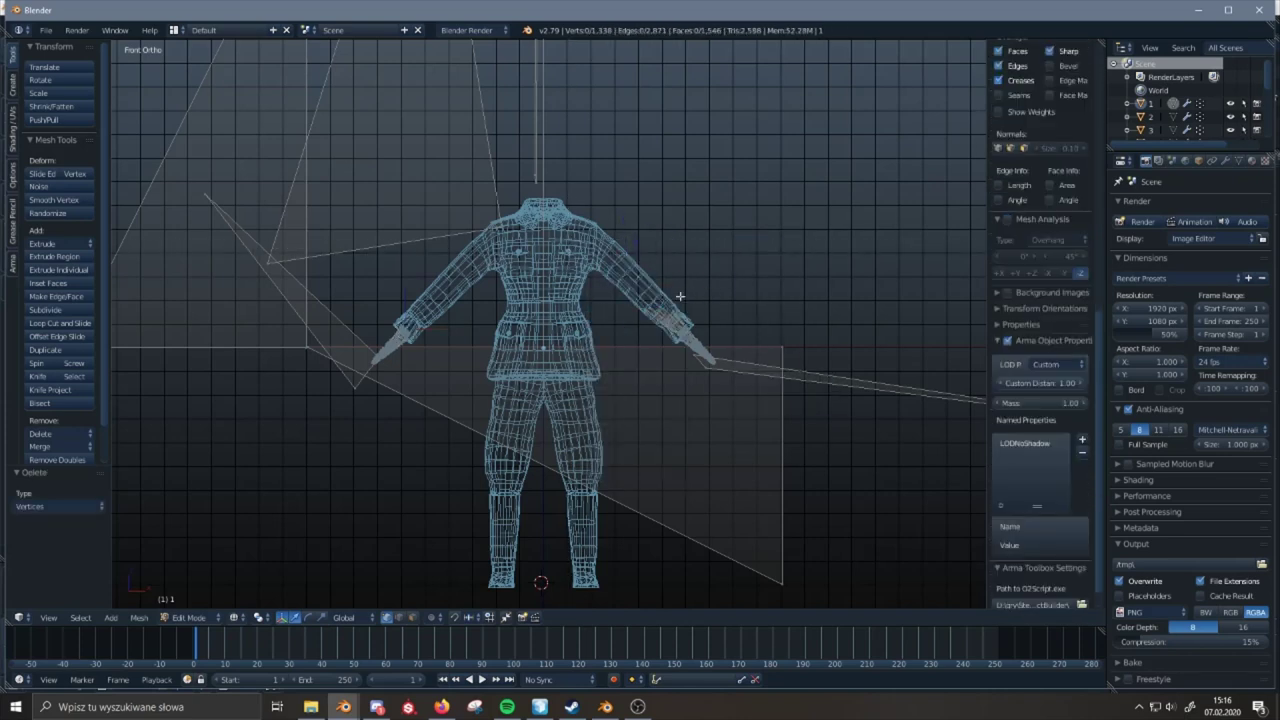
{"action": "key", "text": "x"}
{"action": "key", "text": "Return"}
{"action": "key", "text": "z"}
{"action": "key", "text": "z"}
{"action": "key", "text": "Tab"}
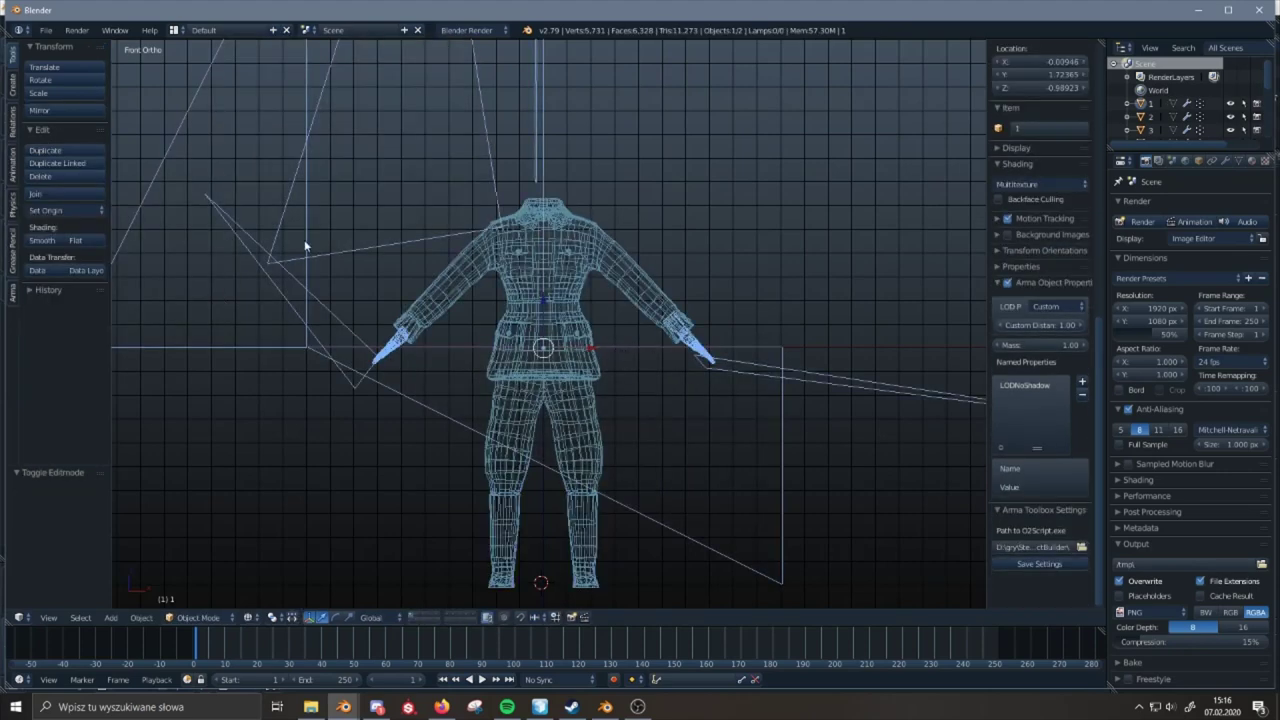
- Restore solid shading and compare the other LOD layers with the jacket and mesh 1 on the first layer
{"action": "mouse_move", "coordinate": [343, 706]}
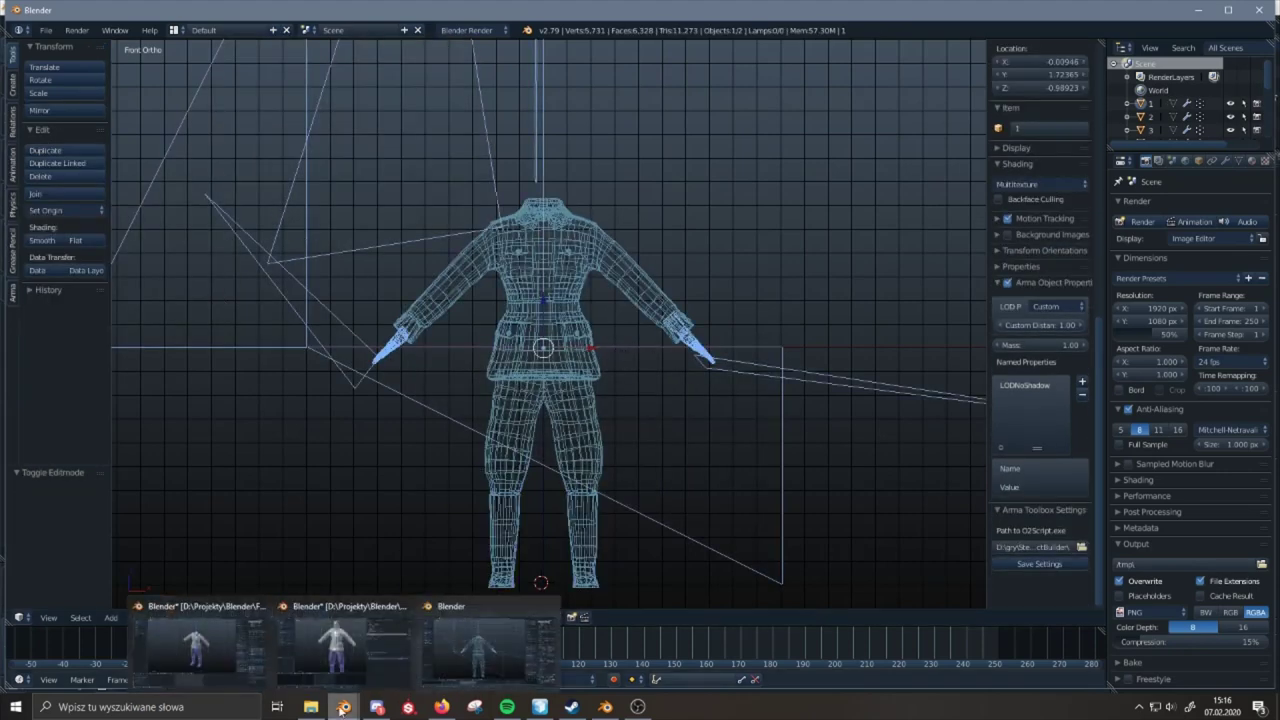
{"action": "left_click", "coordinate": [461, 642]}
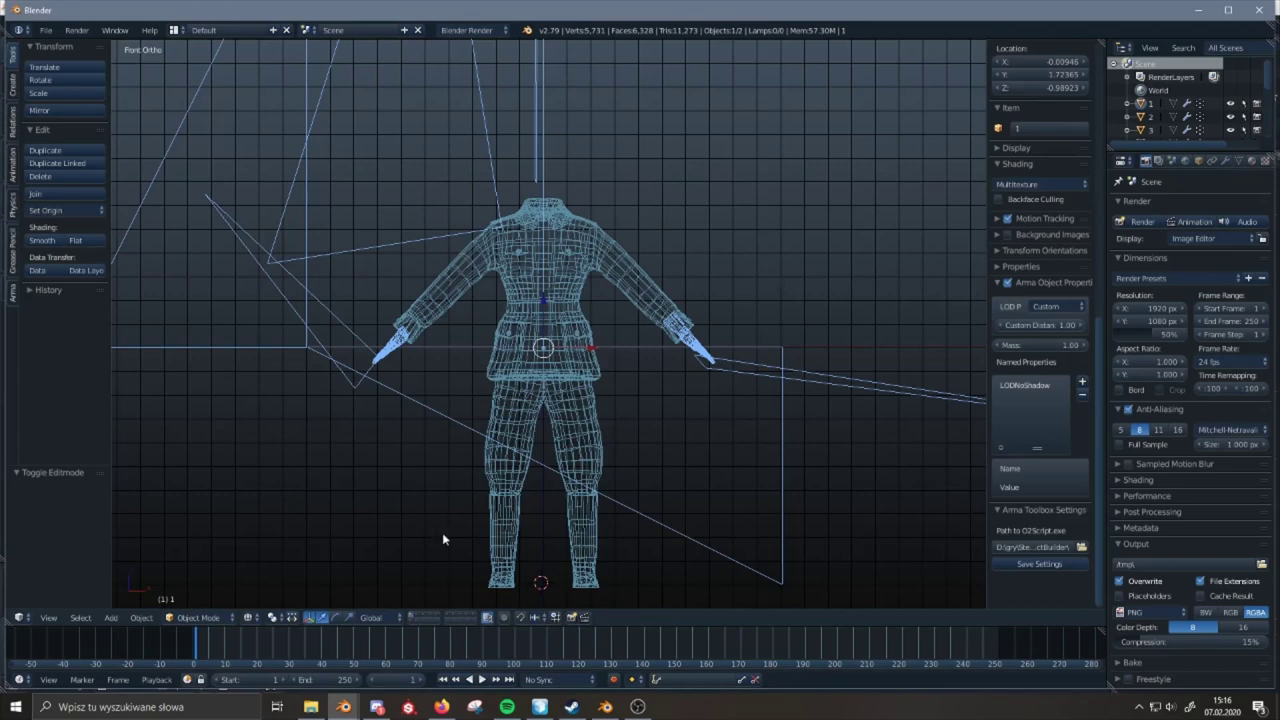
{"action": "key", "text": "z"}
{"action": "left_click", "coordinate": [418, 613]}
{"action": "left_click", "coordinate": [426, 613]}
{"action": "left_click", "coordinate": [431, 613]}
{"action": "left_click", "coordinate": [443, 613]}
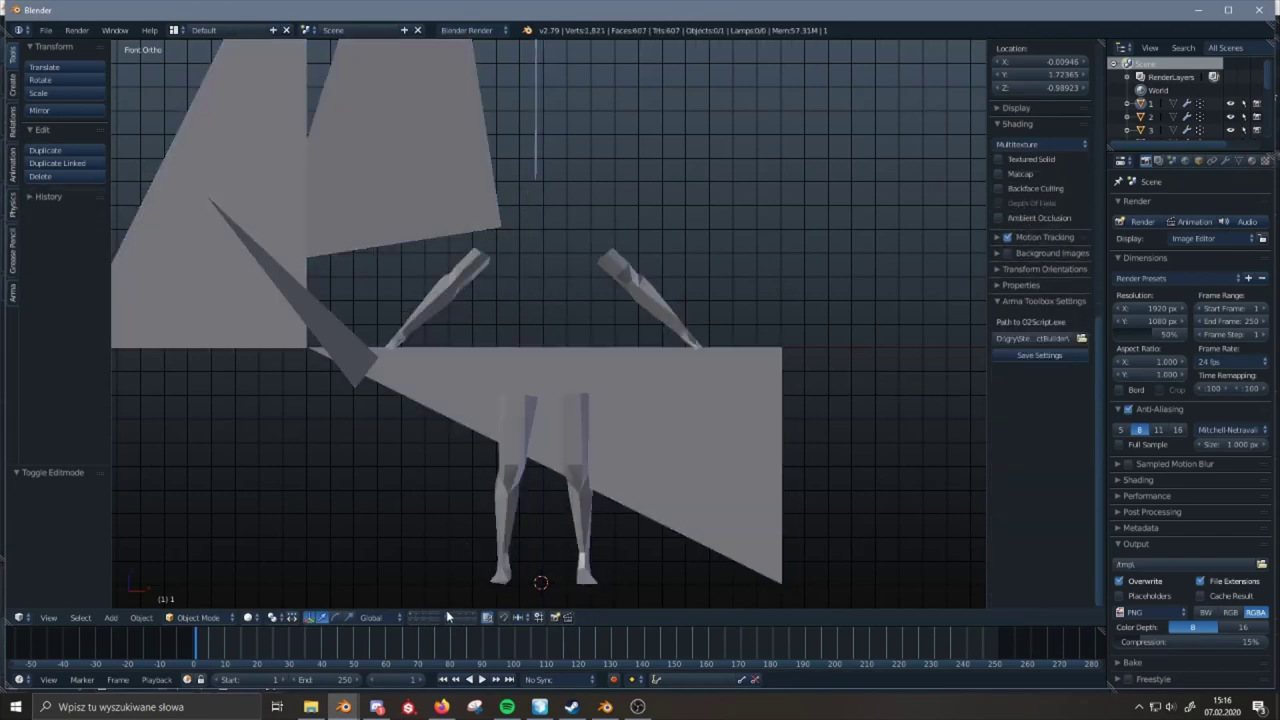
{"action": "left_click", "coordinate": [410, 613]}
{"action": "right_click", "coordinate": [549, 398]}
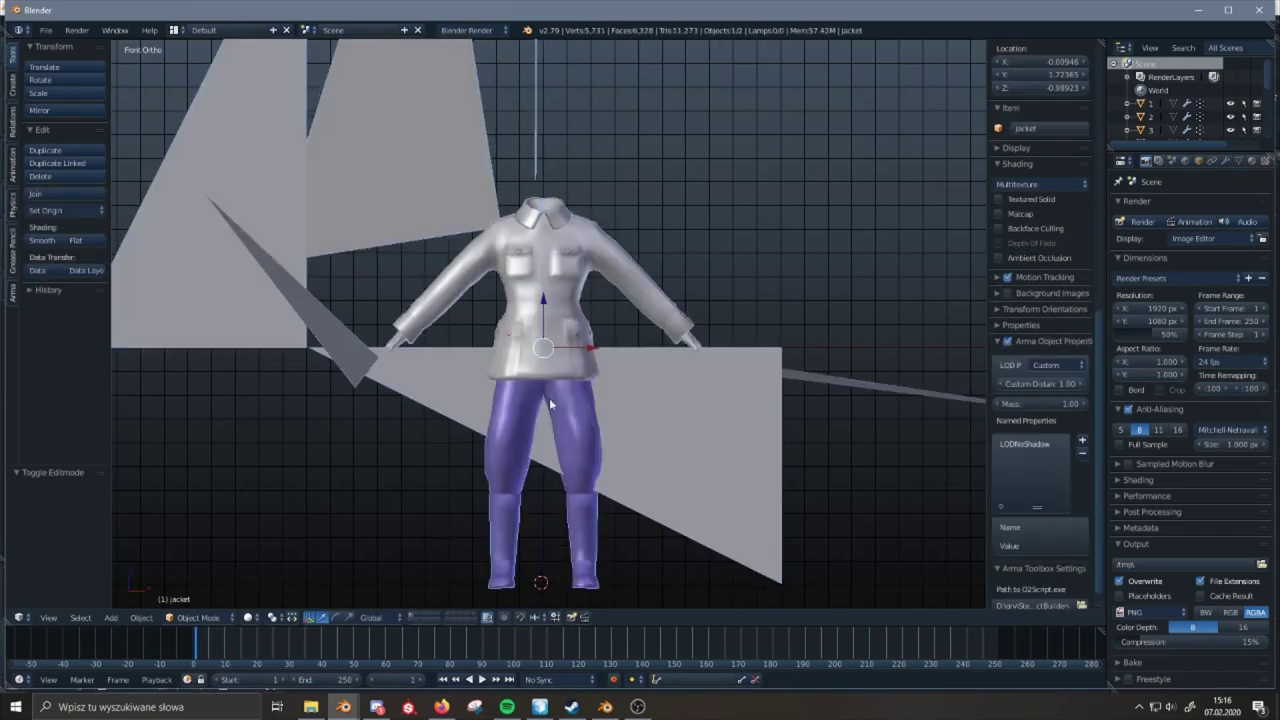
{"action": "right_click", "coordinate": [332, 245]}
- Open a fresh Uniform_template.blend in a separate window and view its mesh 1 from the front
{"action": "left_click", "coordinate": [46, 31]}
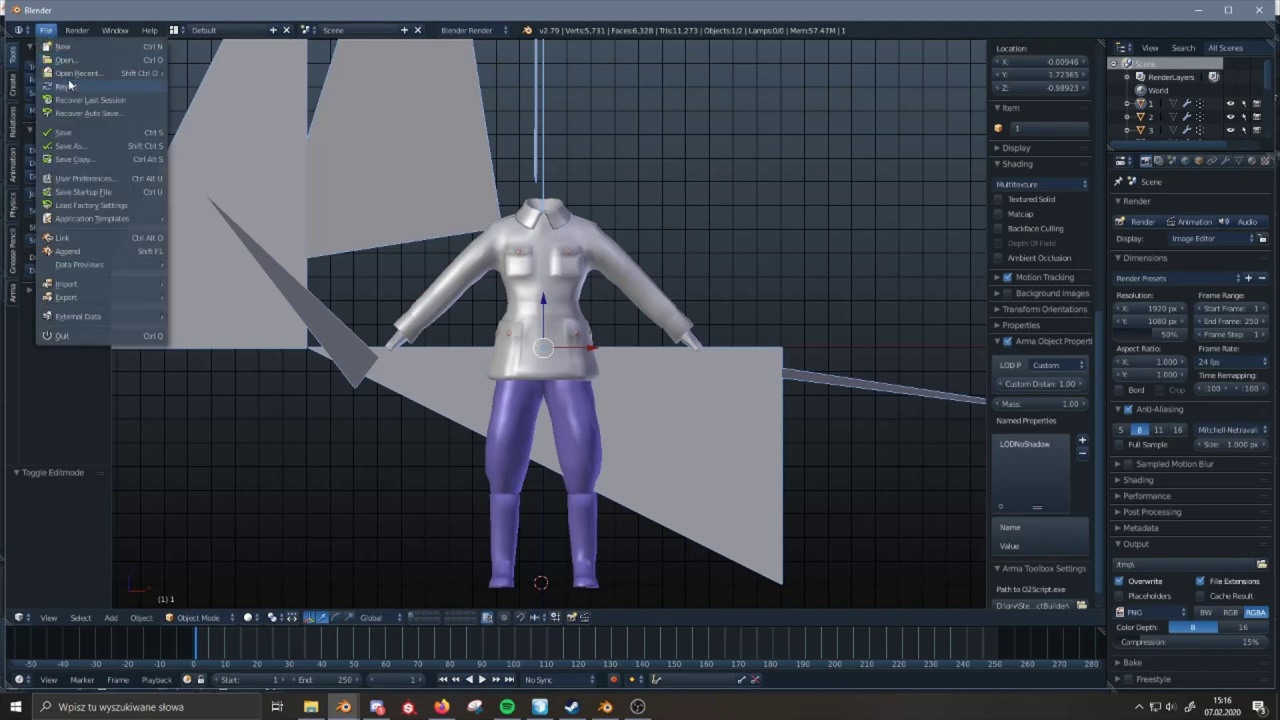
{"action": "mouse_move", "coordinate": [68, 77]}
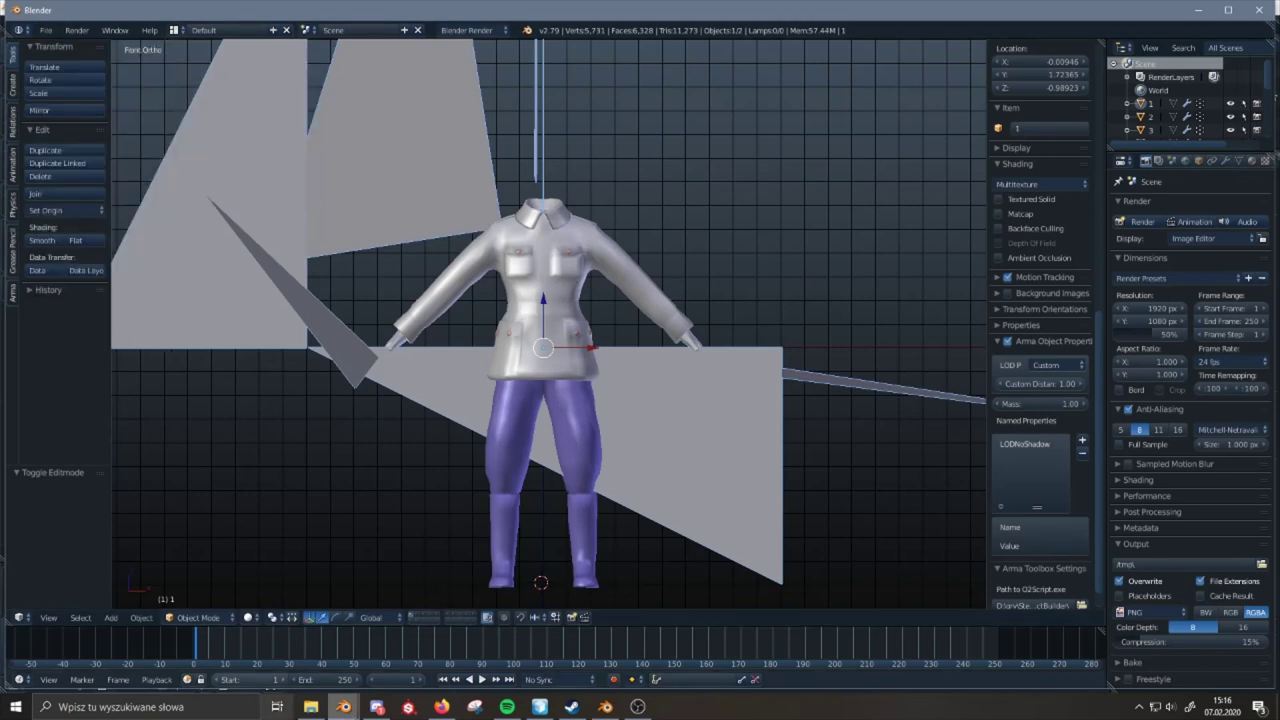
{"action": "right_click", "coordinate": [344, 707]}
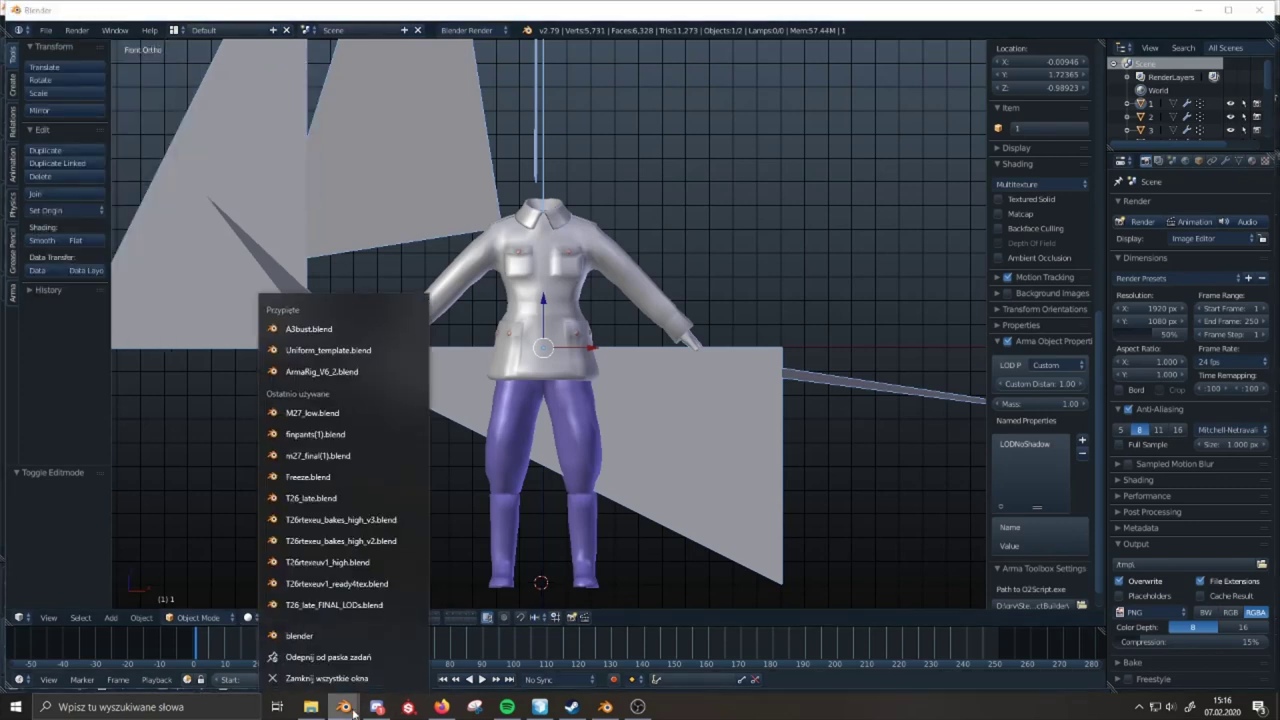
{"action": "left_click", "coordinate": [347, 356]}
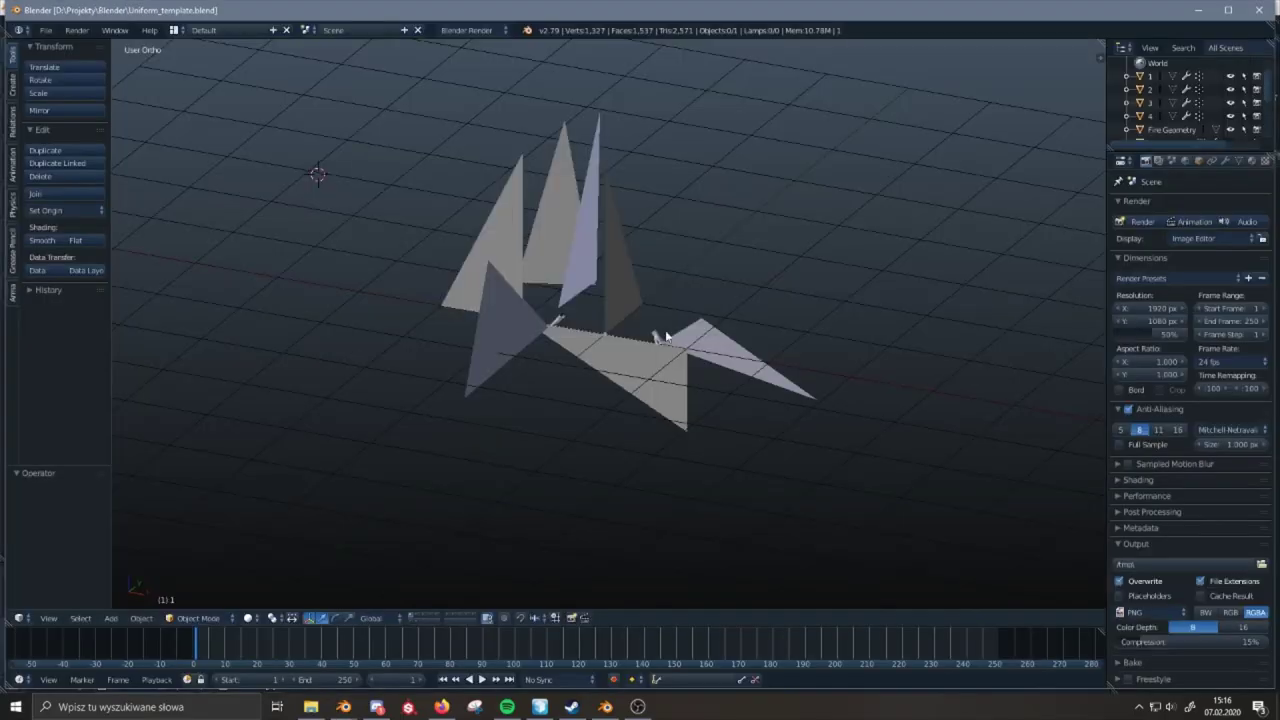
{"action": "right_click", "coordinate": [640, 347]}
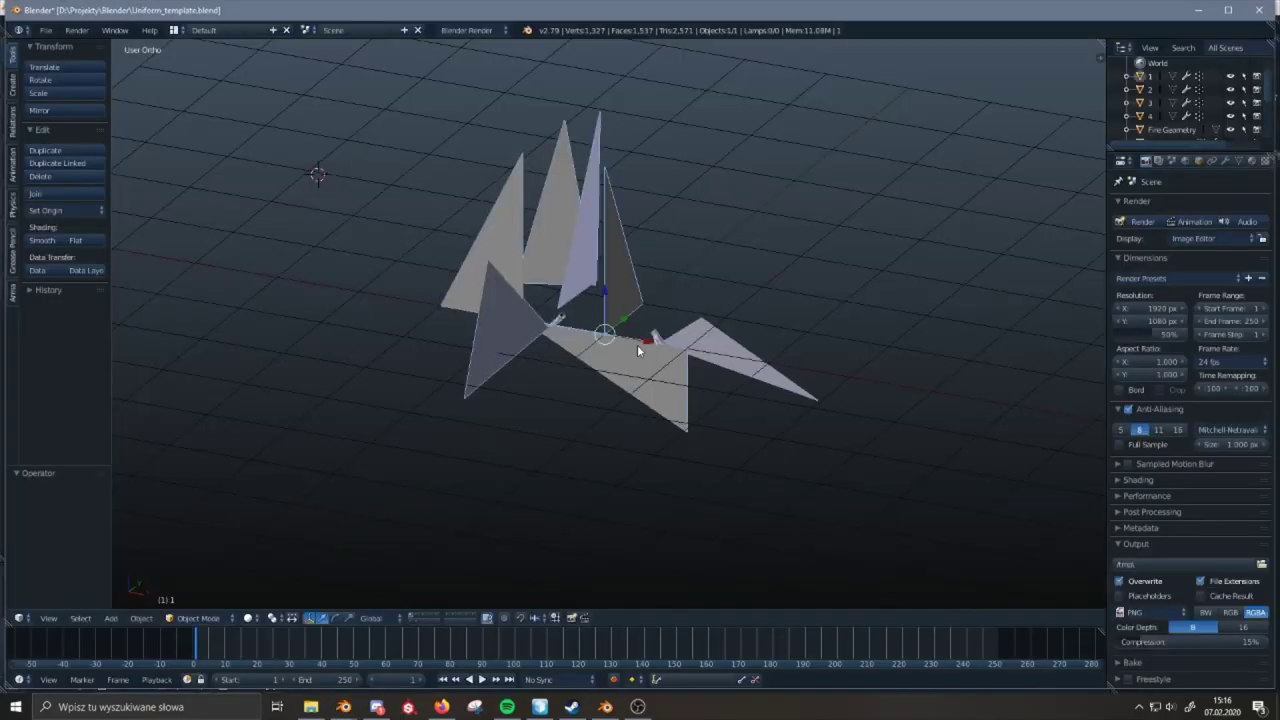
{"action": "key", "text": "KP_1"}
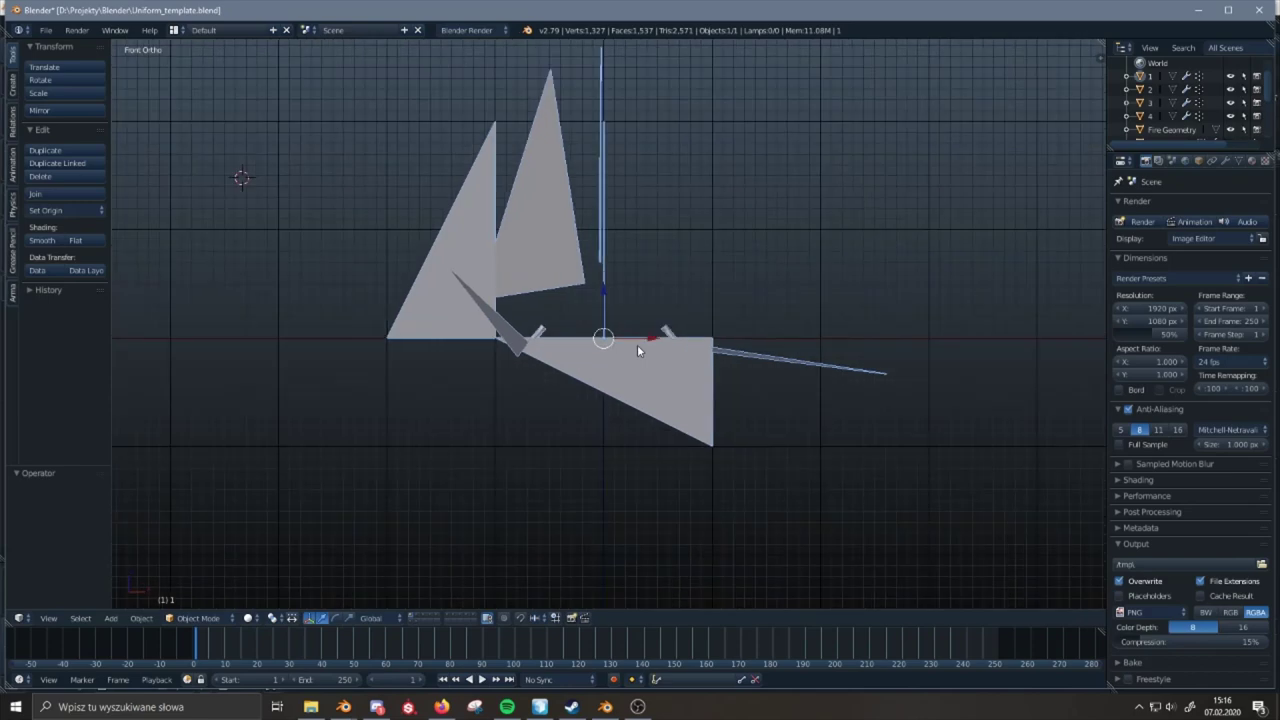
{"action": "scroll", "coordinate": [637, 344], "scroll_direction": "up", "scroll_amount": 4}
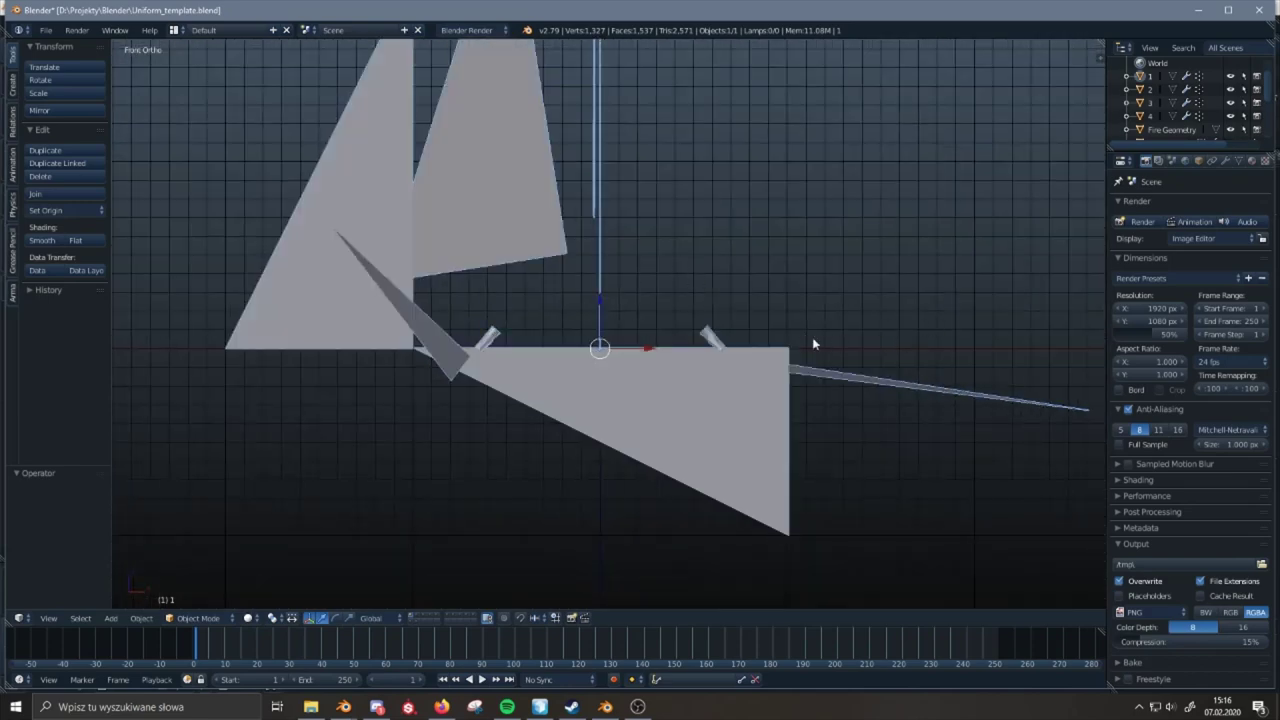
{"action": "scroll", "coordinate": [812, 344], "scroll_direction": "down", "scroll_amount": 2}
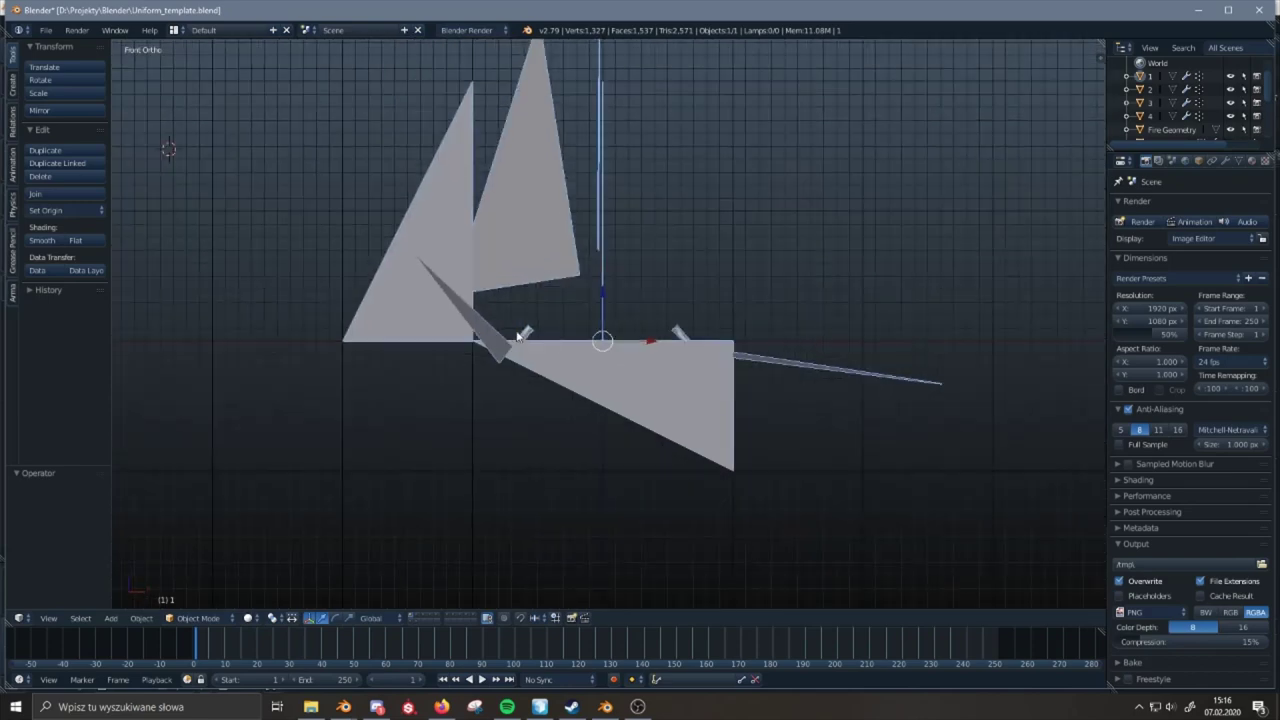
{"action": "middle_click_drag", "start_coordinate": [529, 376], "coordinate": [551, 397]}
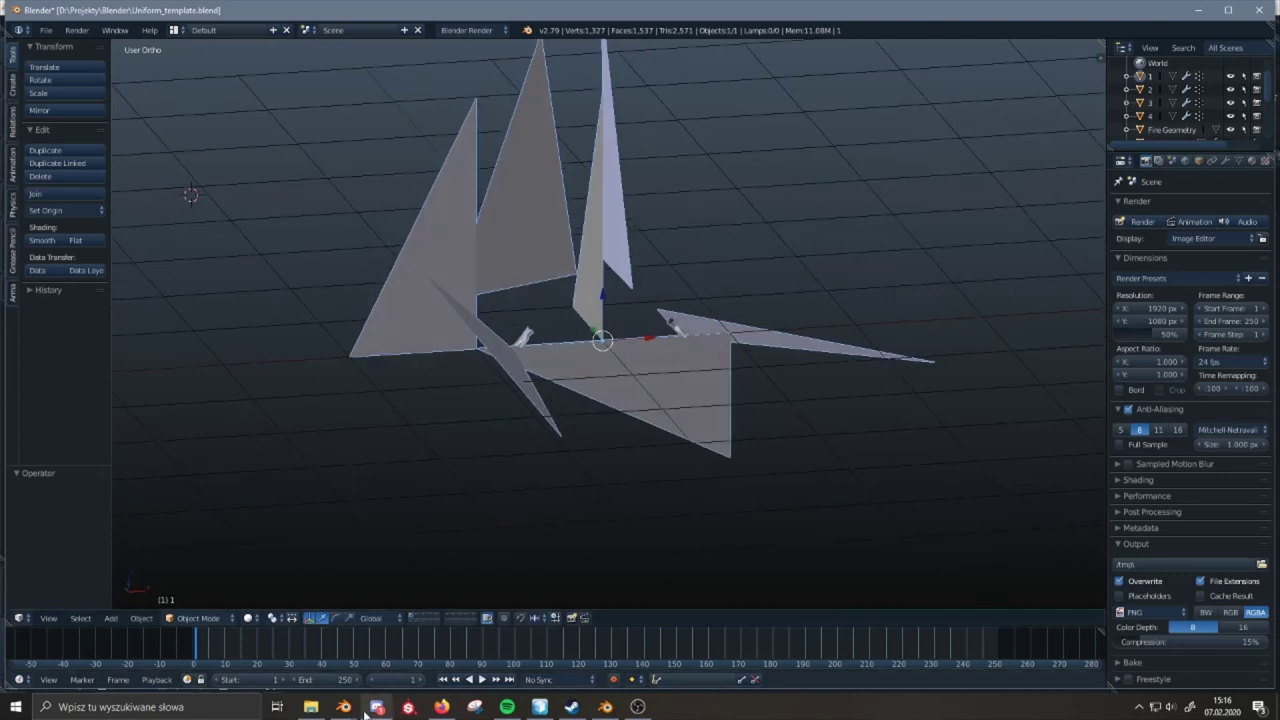
- Copy the jacket from the M27_low.blend window and paste it into the fresh Uniform_template.blend scene
{"action": "mouse_move", "coordinate": [343, 707]}
{"action": "left_click", "coordinate": [143, 654]}
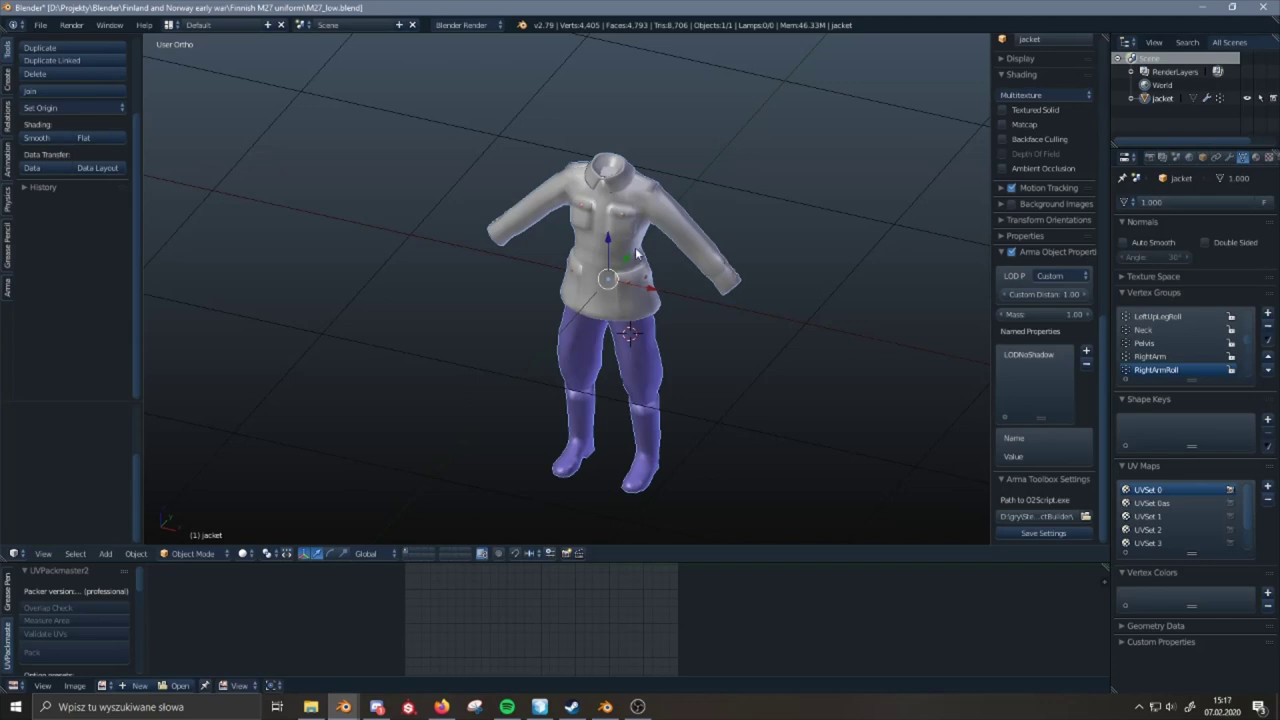
{"action": "key", "text": "ctrl+c"}
{"action": "mouse_move", "coordinate": [345, 708]}
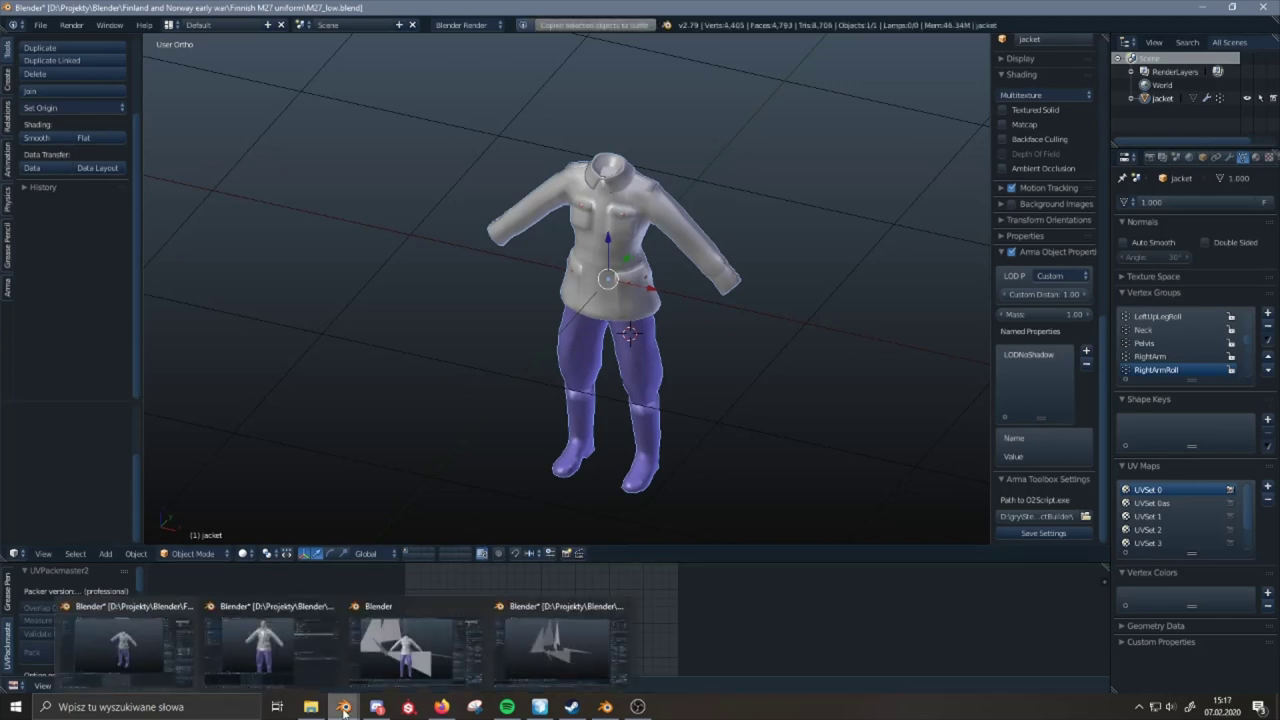
{"action": "left_click", "coordinate": [575, 642]}
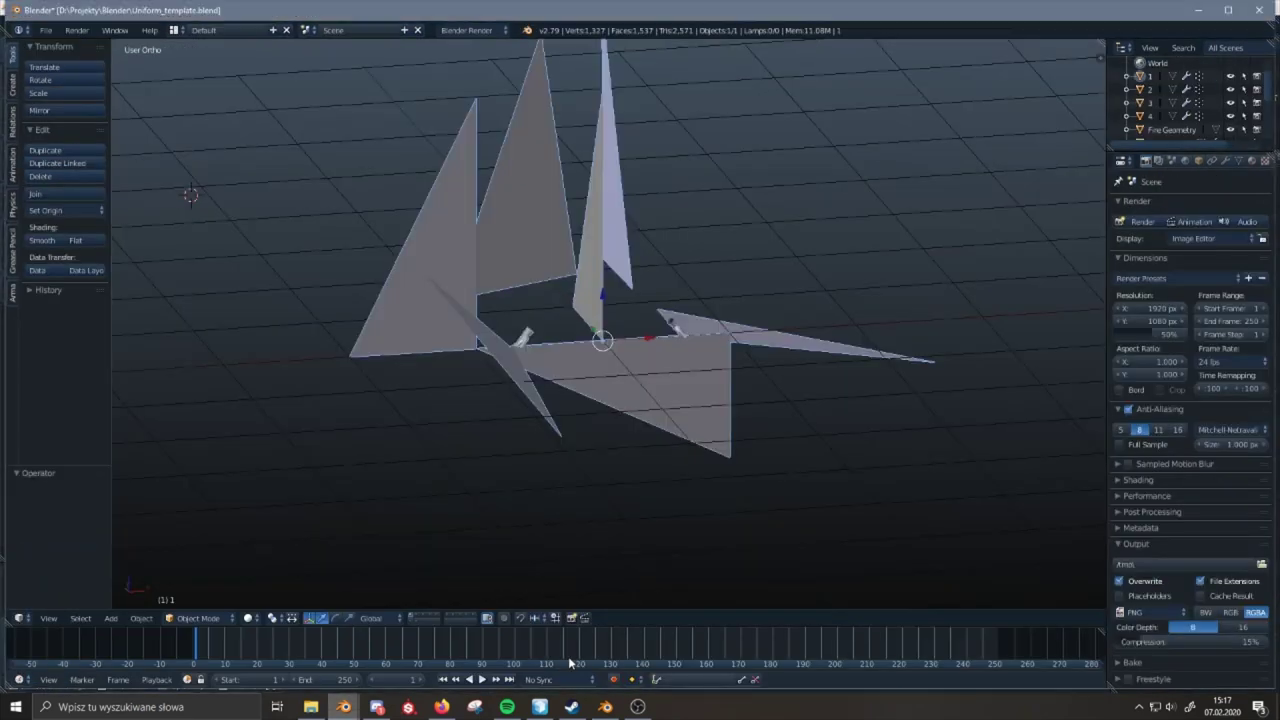
{"action": "left_click", "coordinate": [460, 404]}
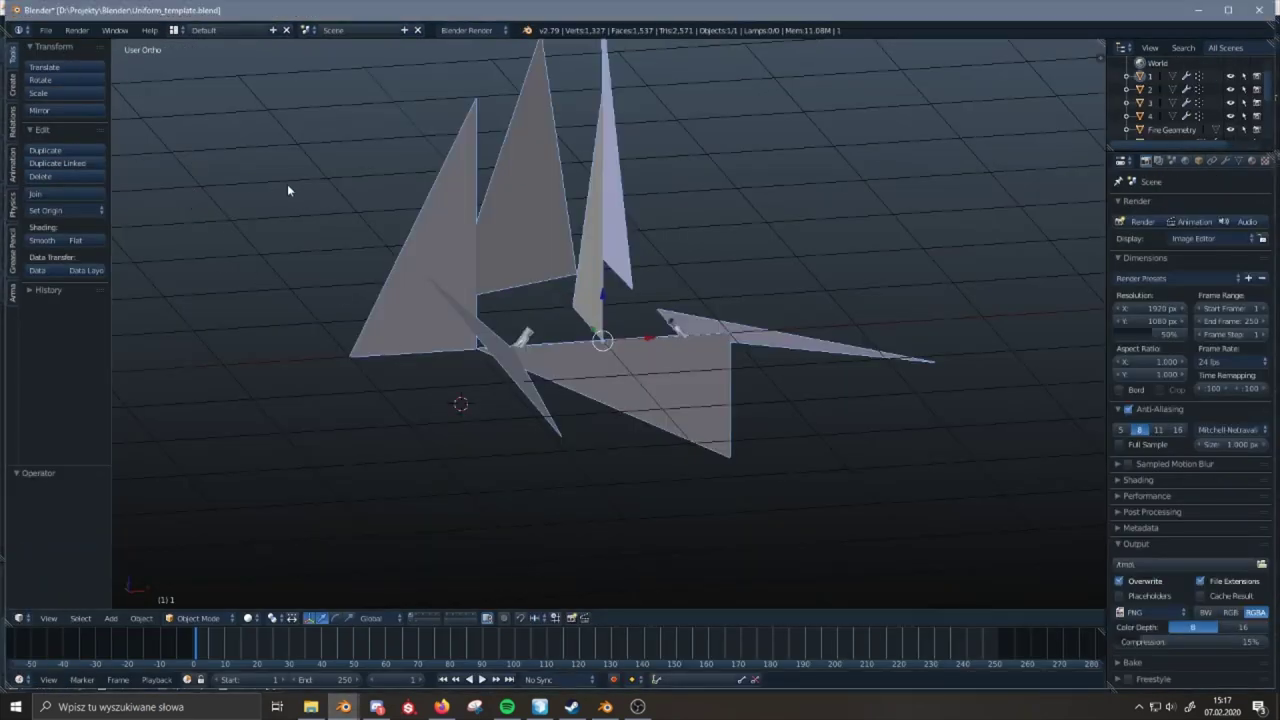
{"action": "key", "text": "ctrl+v"}
- Save the template scene as M27_LODs.blend in the Finnish M27 uniform folder
{"action": "left_click", "coordinate": [45, 30]}
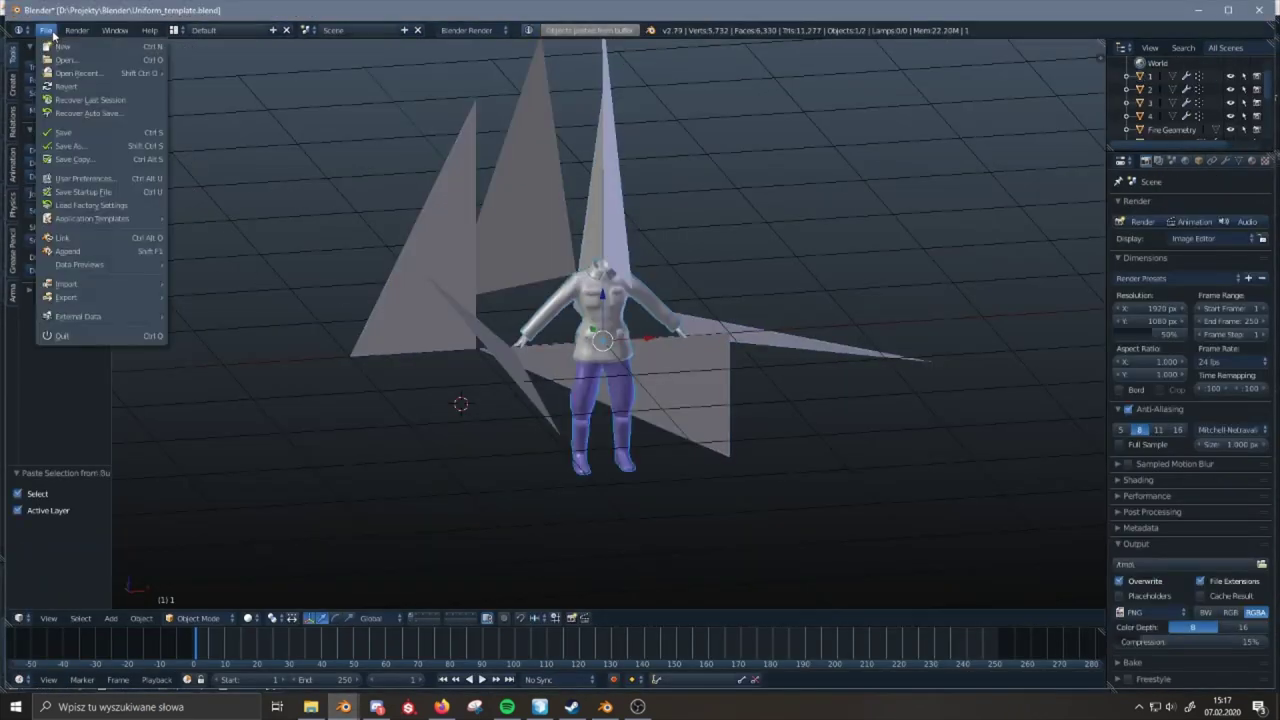
{"action": "left_click", "coordinate": [80, 146]}
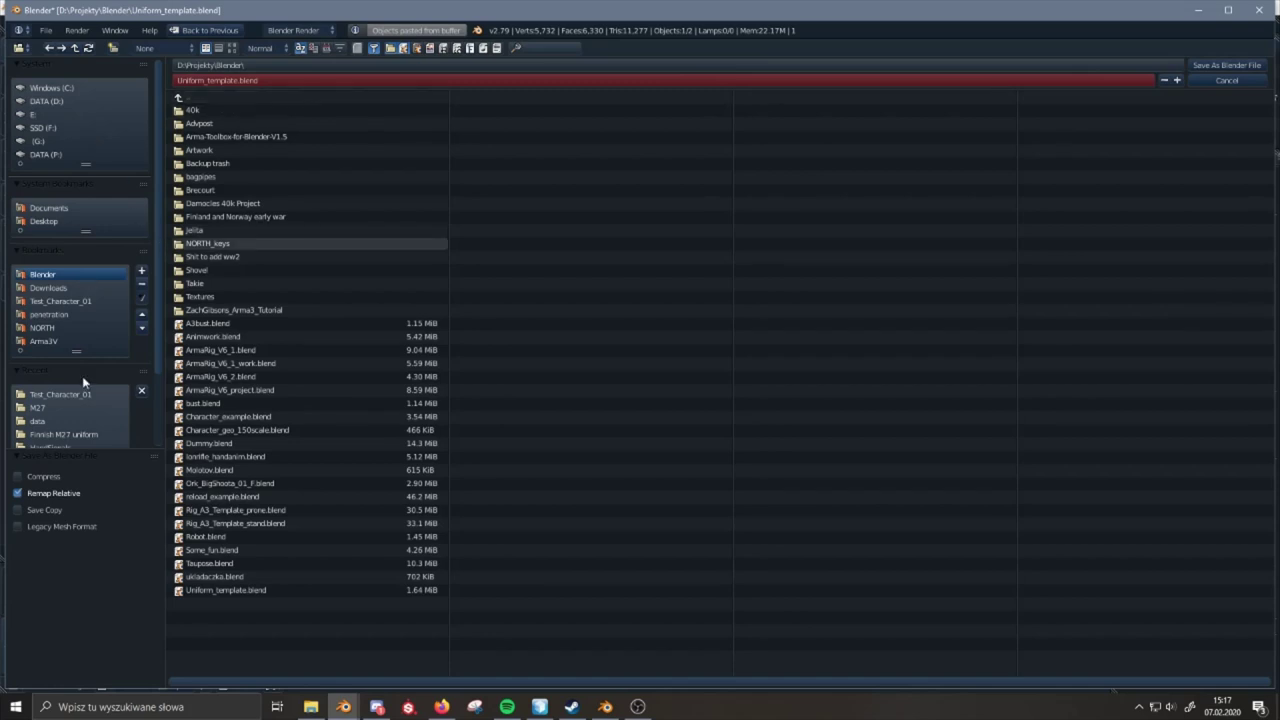
{"action": "left_click", "coordinate": [74, 408]}
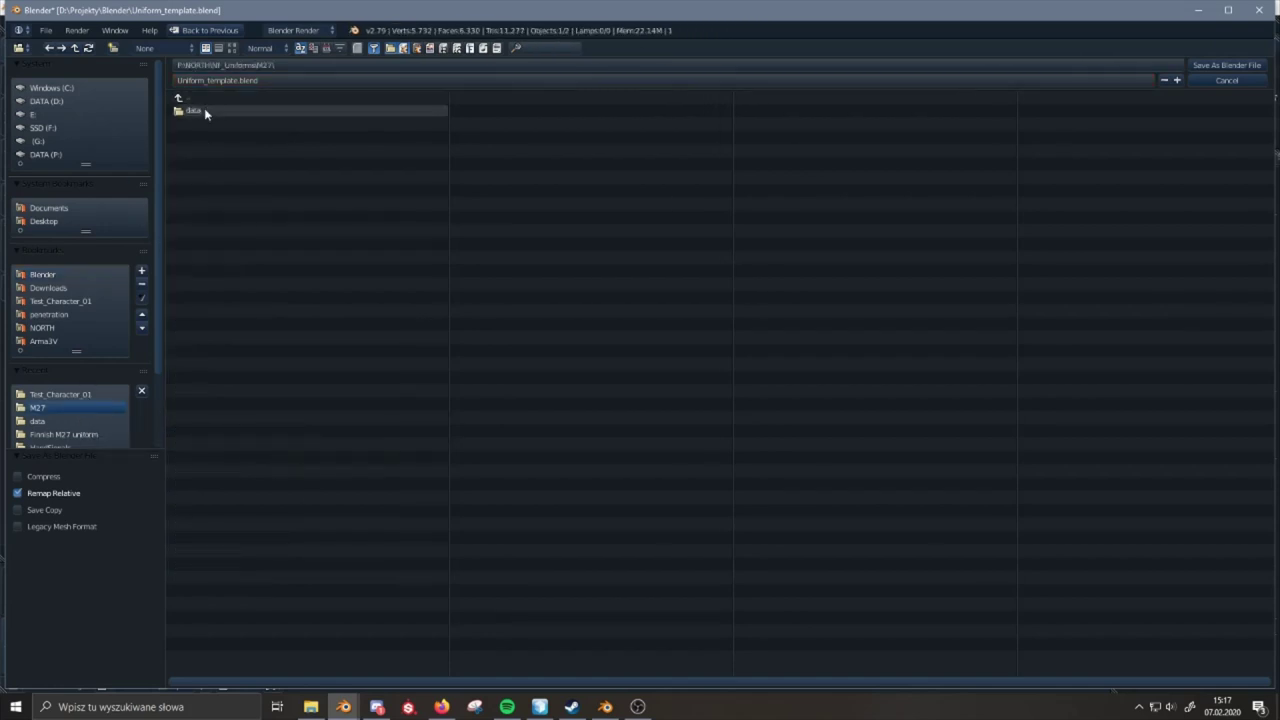
{"action": "left_click", "coordinate": [64, 272]}
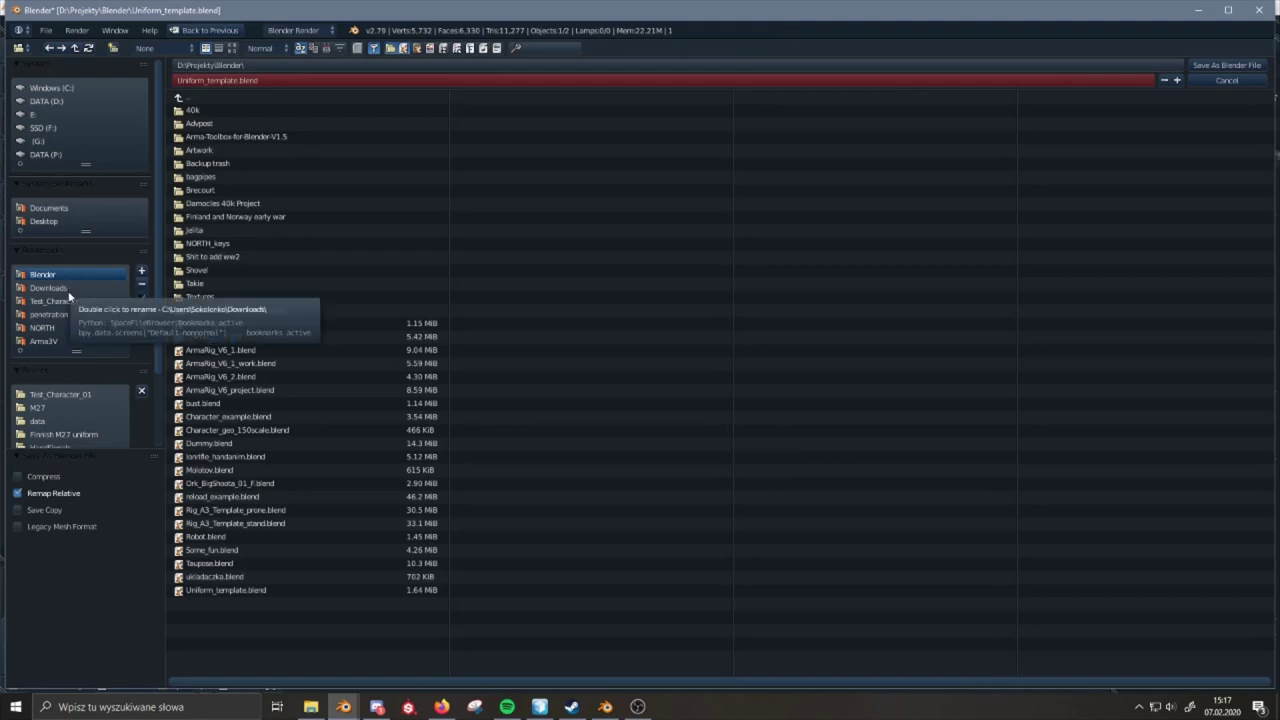
{"action": "double_click", "coordinate": [241, 219]}
{"action": "double_click", "coordinate": [234, 270]}
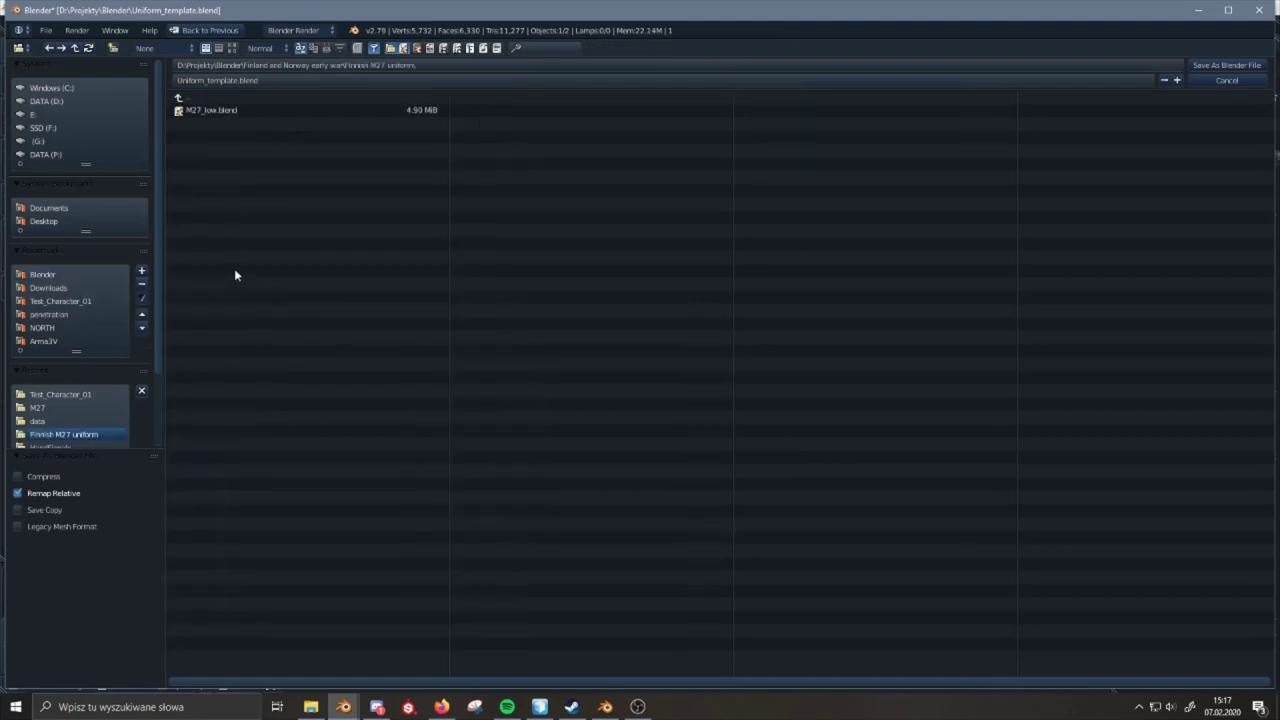
{"action": "left_click", "coordinate": [216, 111]}
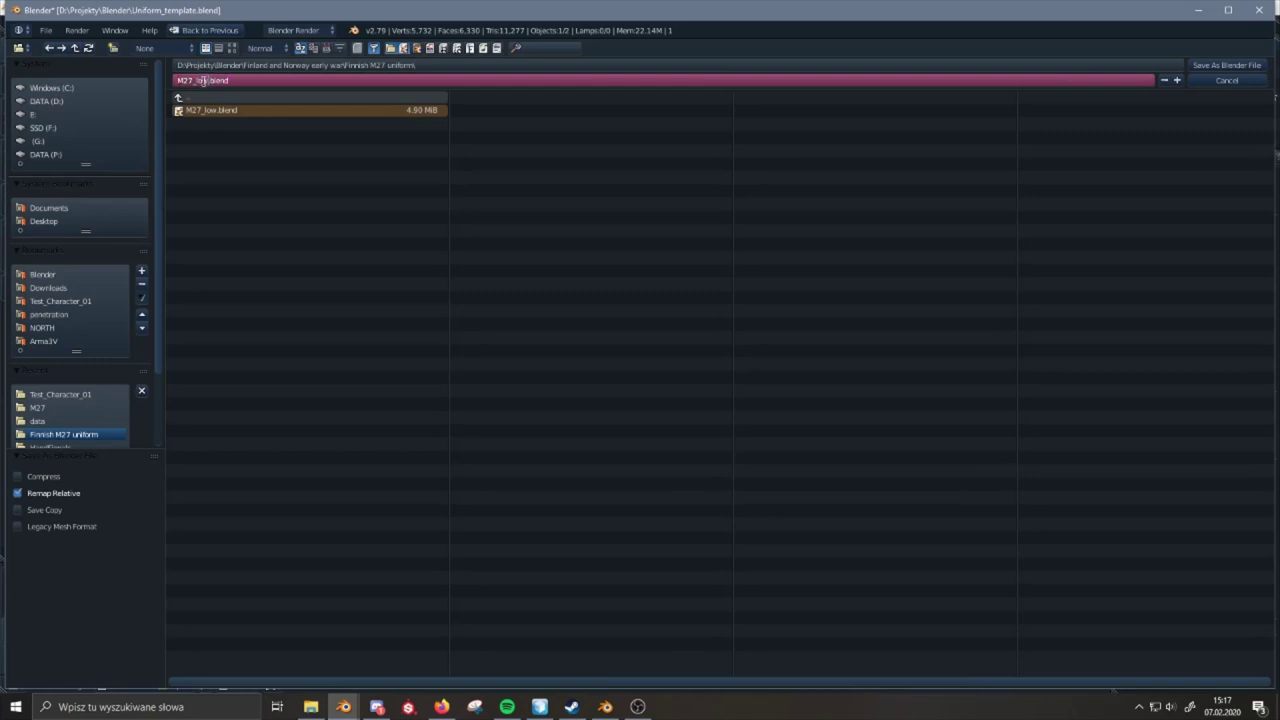
{"action": "type", "text": "LODs"}
{"action": "key", "text": "Return"}
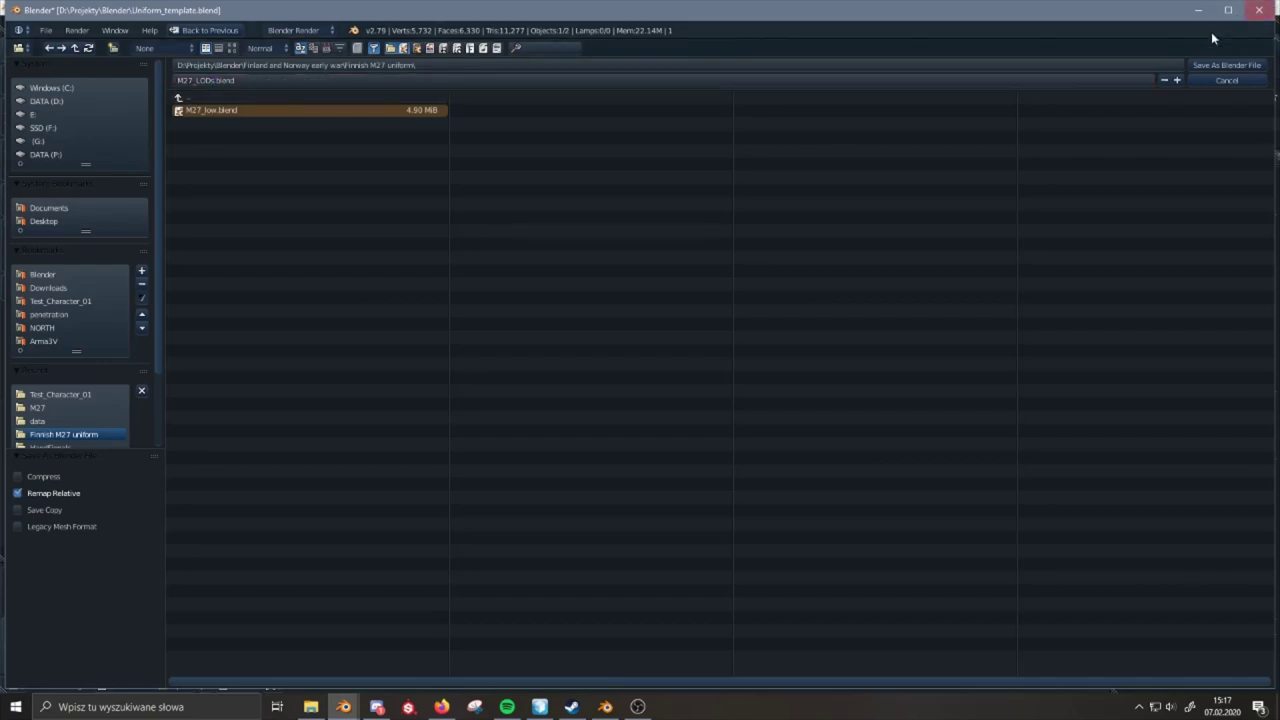
{"action": "left_click", "coordinate": [1227, 65]}
- Copy the jacket from the first layer and paste it onto the fifth layer alongside that layer's template mesh
{"action": "middle_click_drag", "start_coordinate": [661, 302], "coordinate": [586, 291]}
{"action": "scroll", "coordinate": [616, 350], "scroll_direction": "up", "scroll_amount": 3}
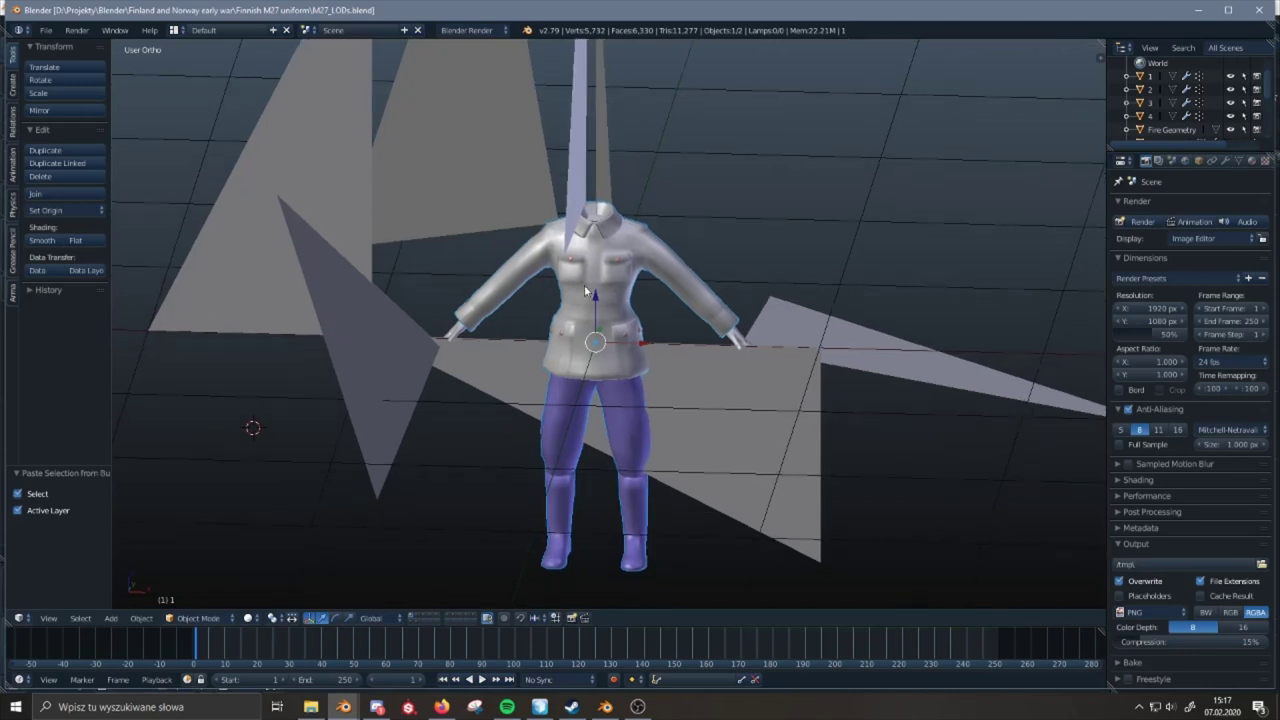
{"action": "key", "text": "ctrl+c"}
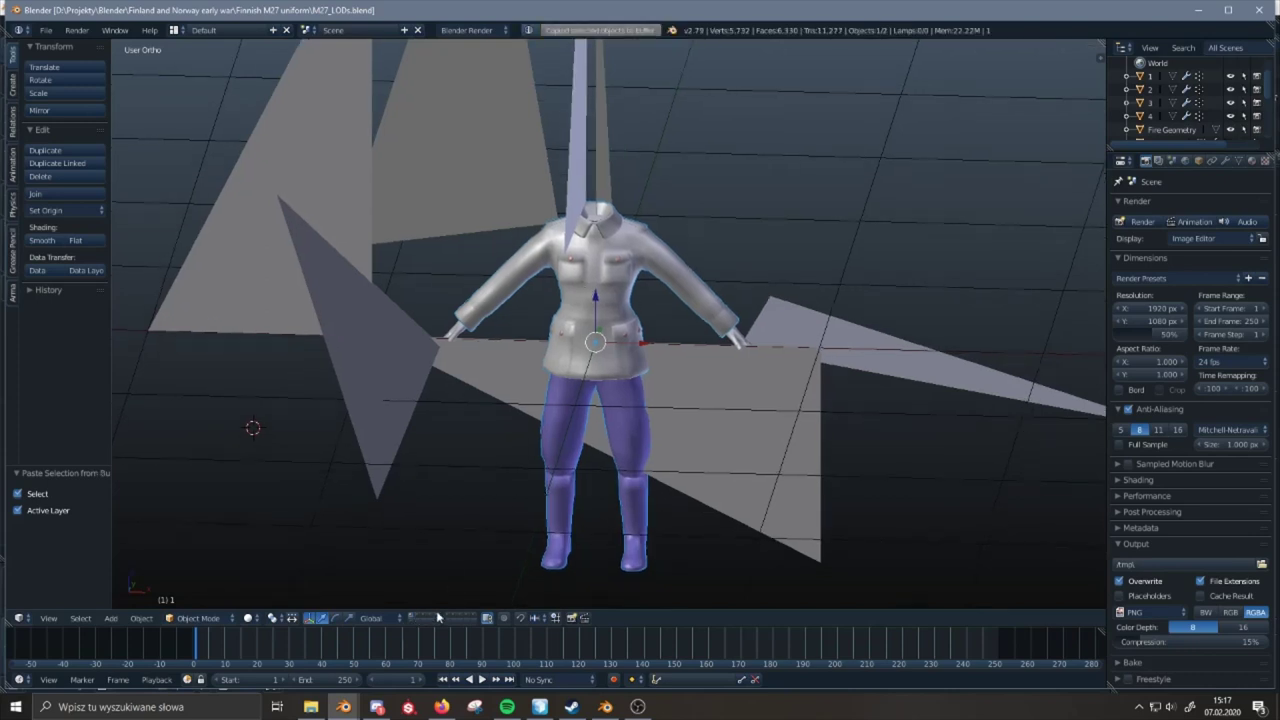
{"action": "key", "text": "Delete"}
{"action": "left_click", "coordinate": [605, 359]}
{"action": "key", "text": "ctrl+v"}
{"action": "right_click", "coordinate": [669, 250]}
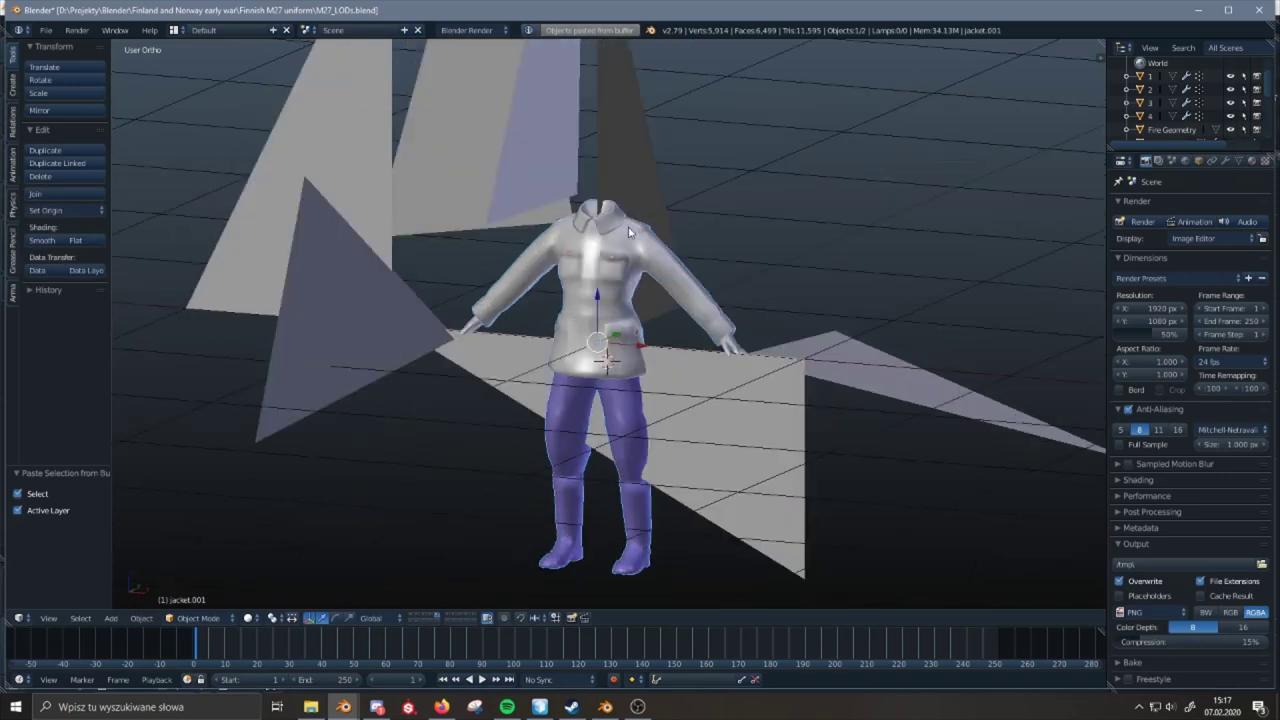
{"action": "middle_click_drag", "start_coordinate": [669, 250], "coordinate": [718, 197]}
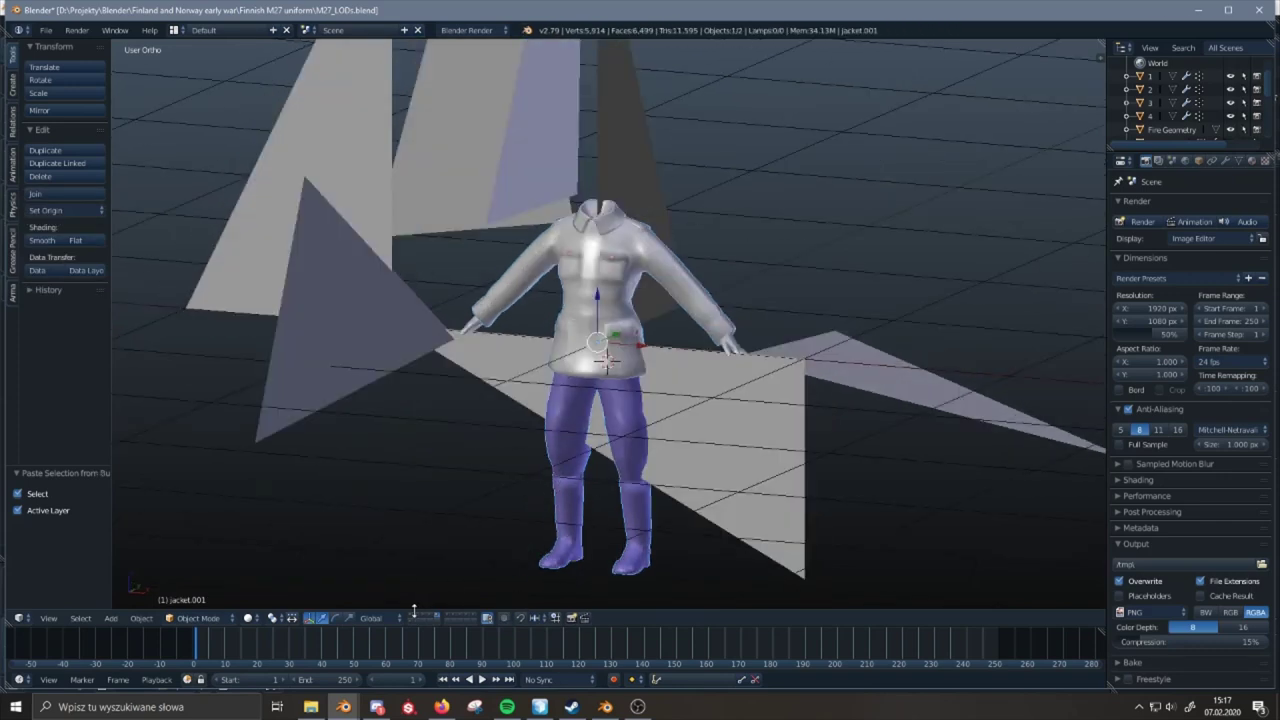
- Paste another copy of the jacket onto the second LOD layer
{"action": "key", "text": "Delete"}
{"action": "left_click", "coordinate": [670, 396]}
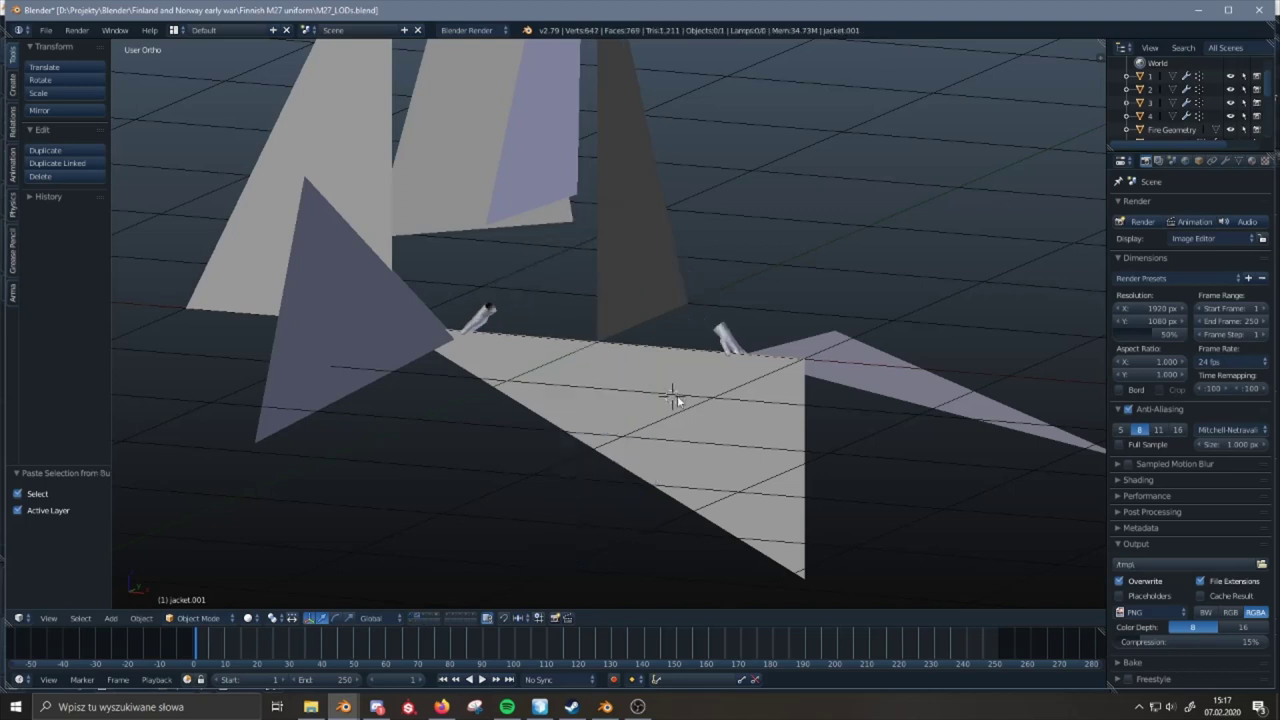
{"action": "key", "text": "ctrl+v"}
{"action": "right_click", "coordinate": [690, 288]}
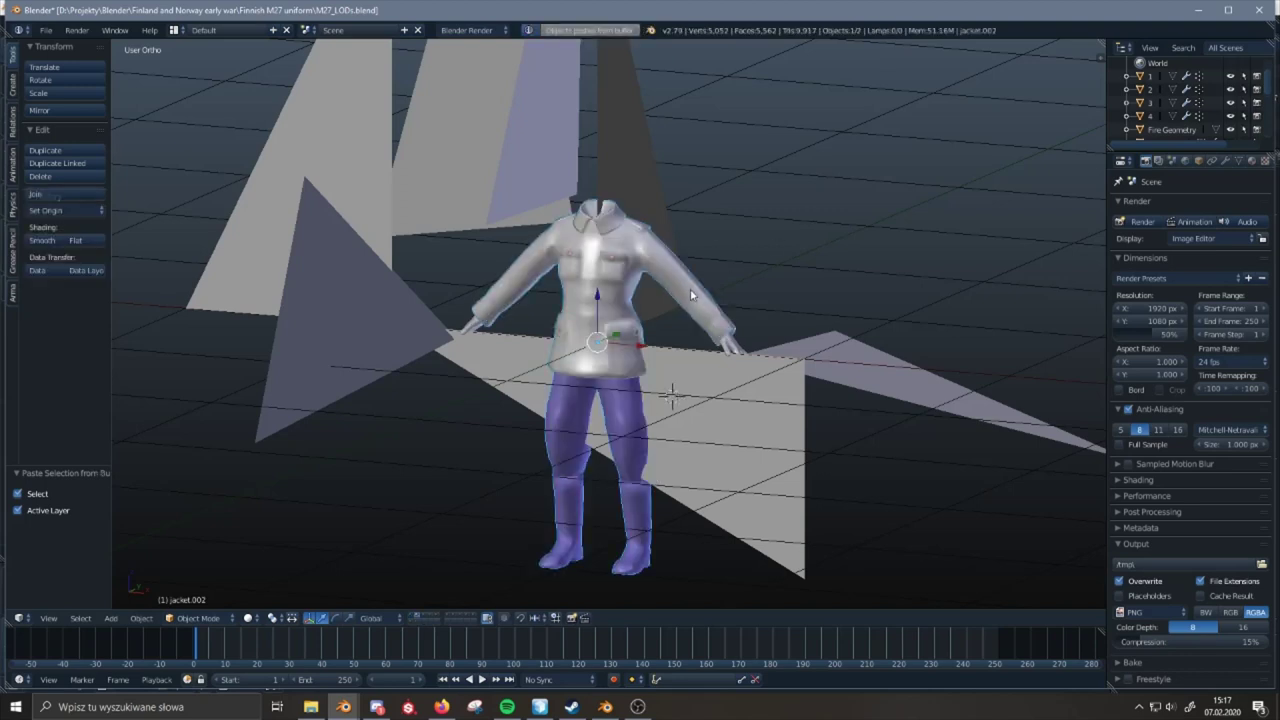
- Add a Decimate modifier with a collapse ratio of 0.5 to the second layer's jacket and apply it
{"action": "left_click", "coordinate": [1229, 163]}
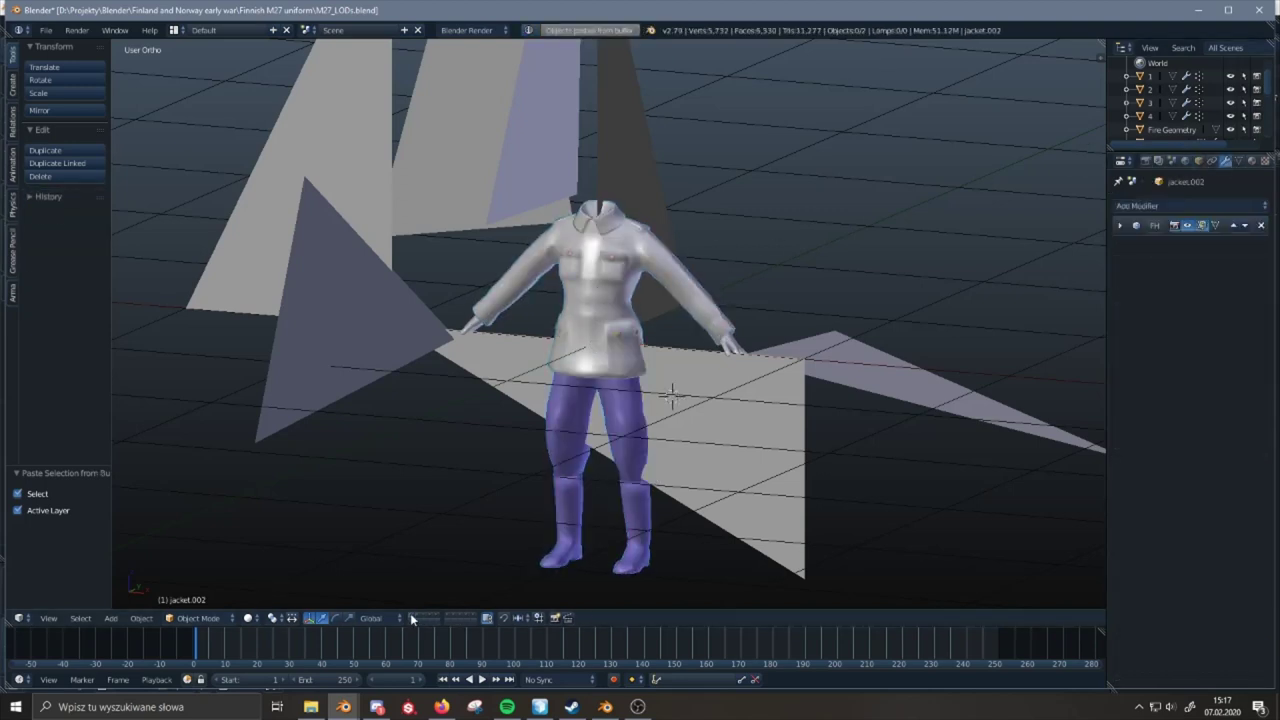
{"action": "left_click", "coordinate": [1168, 205]}
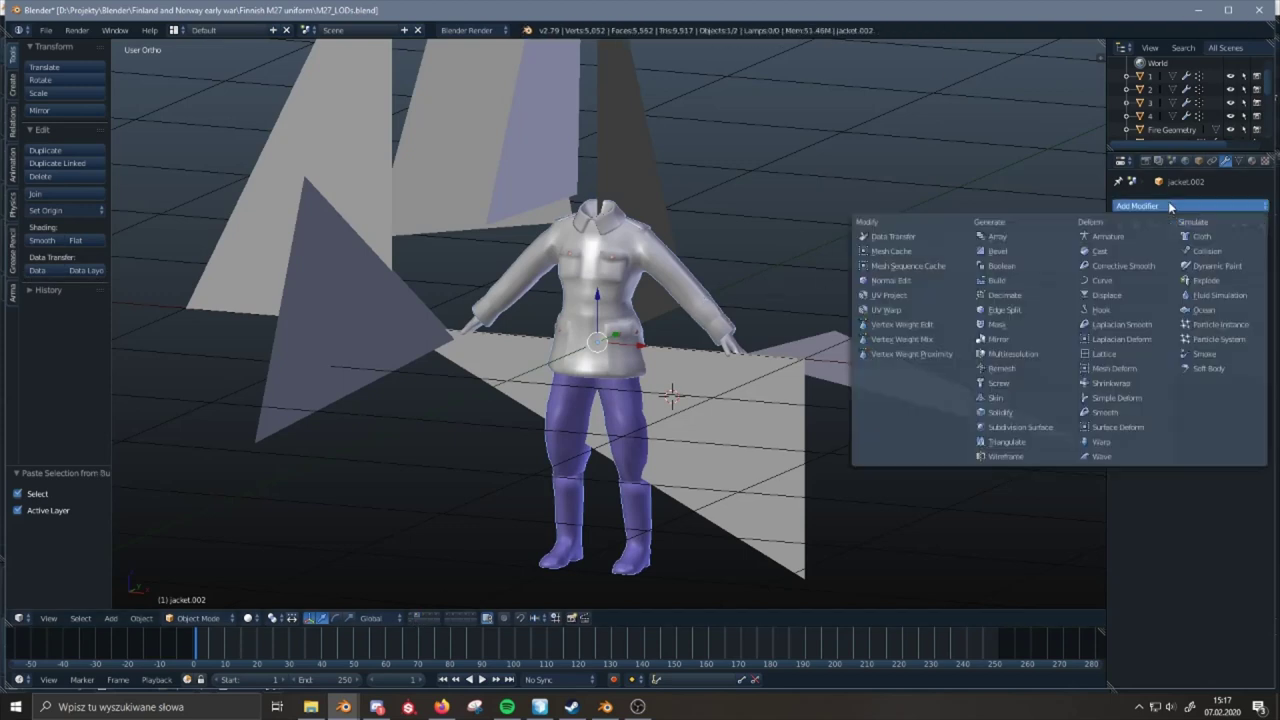
{"action": "left_click", "coordinate": [1032, 297]}
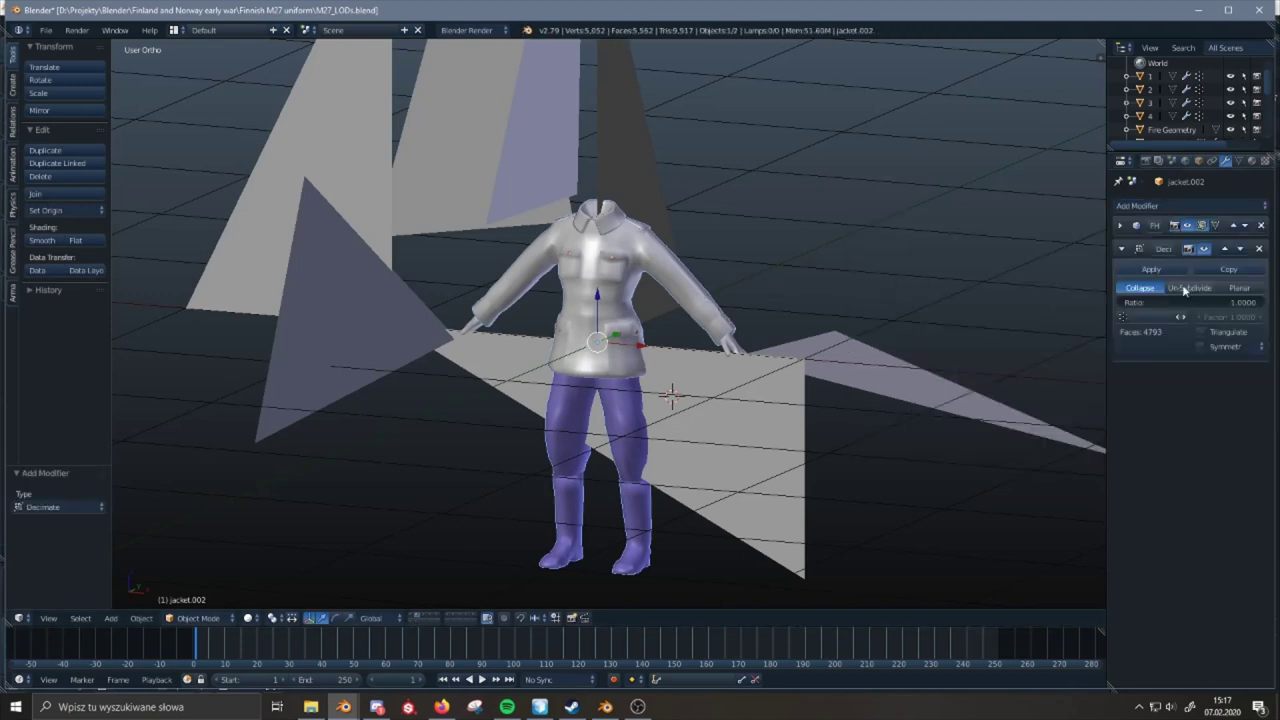
{"action": "left_click", "coordinate": [1185, 299]}
{"action": "type", "text": "0.5"}
{"action": "key", "text": "Return"}
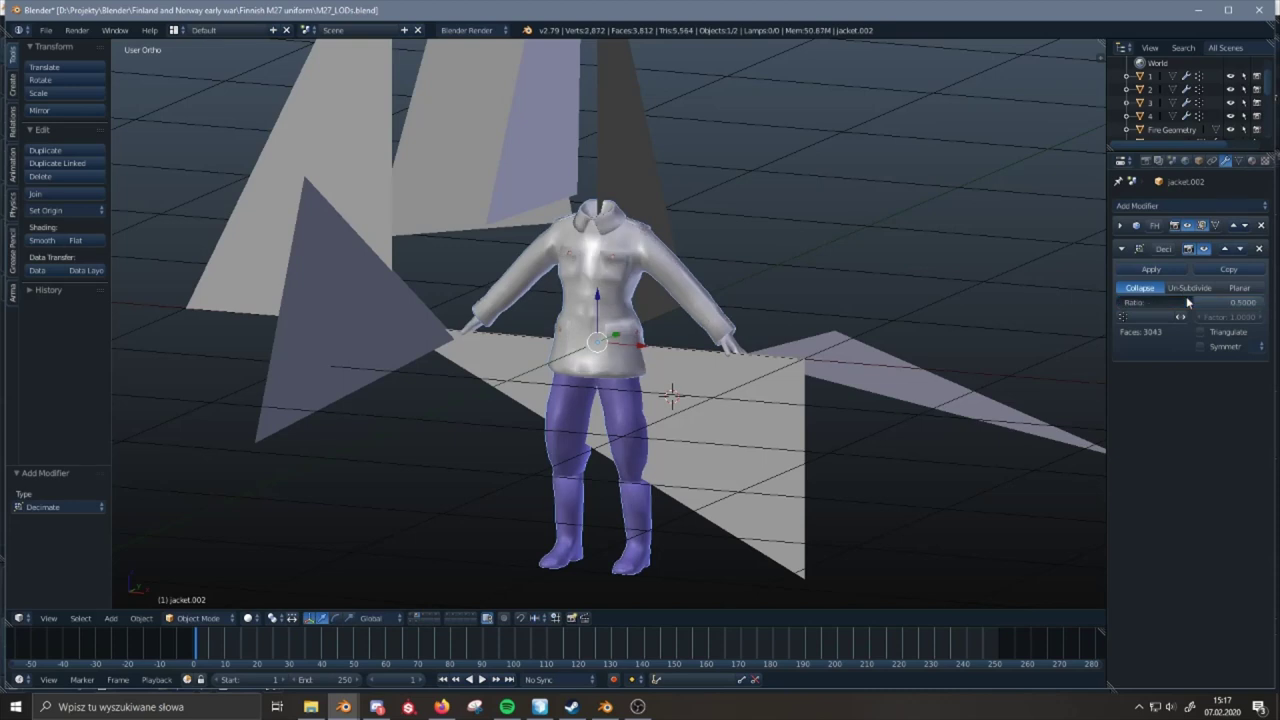
{"action": "left_click", "coordinate": [1151, 270]}
- Copy the decimated jacket and paste it onto the third LOD layer
{"action": "key", "text": "ctrl+c"}
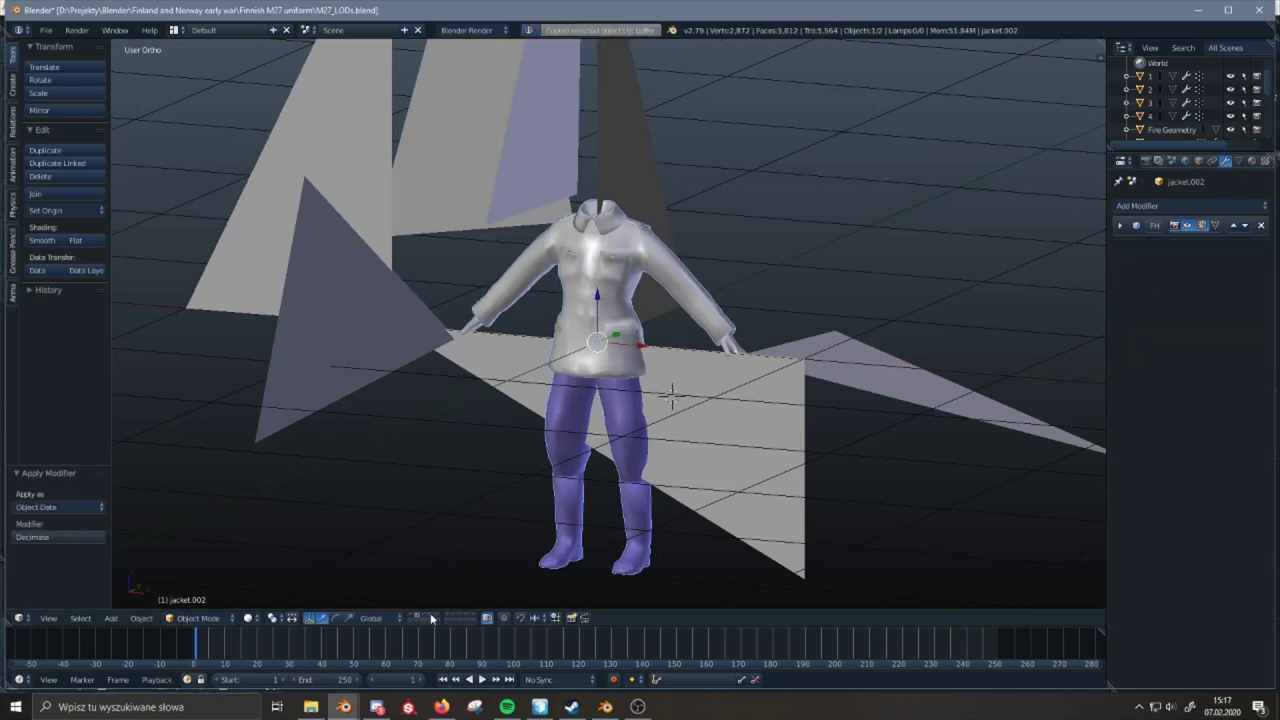
{"action": "key", "text": "Delete"}
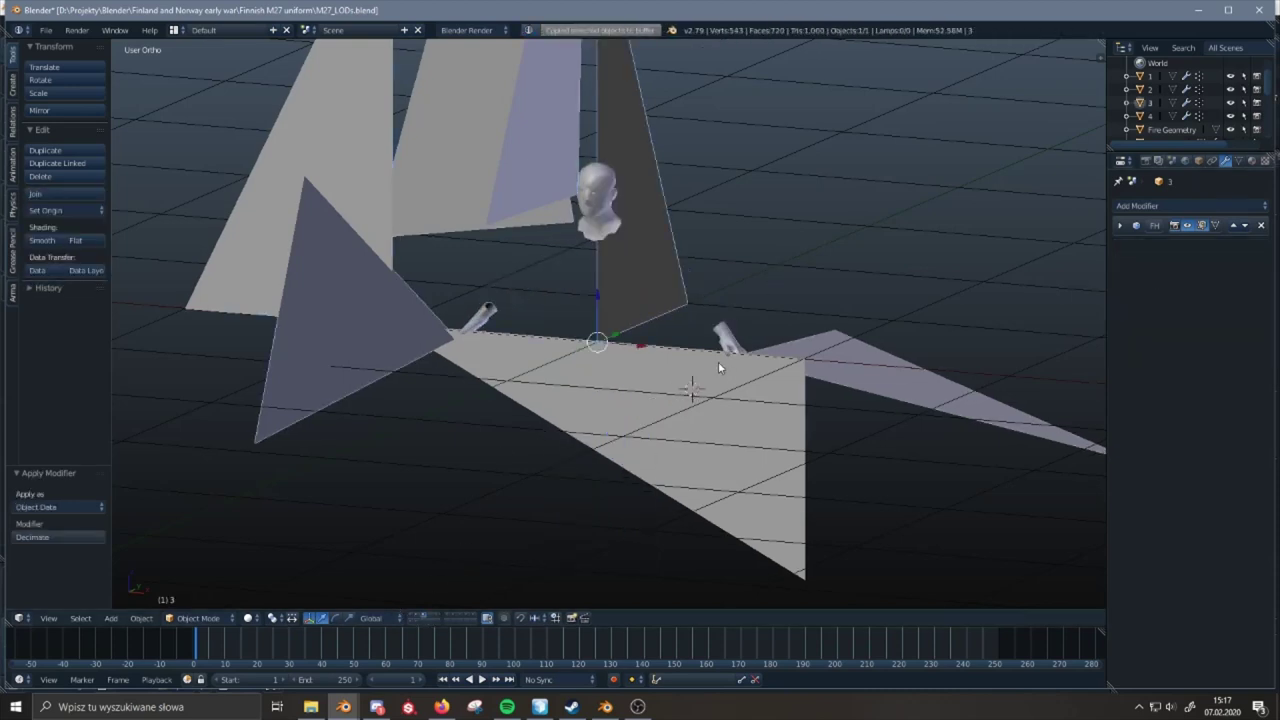
{"action": "key", "text": "ctrl+v"}
{"action": "left_click", "coordinate": [828, 211]}
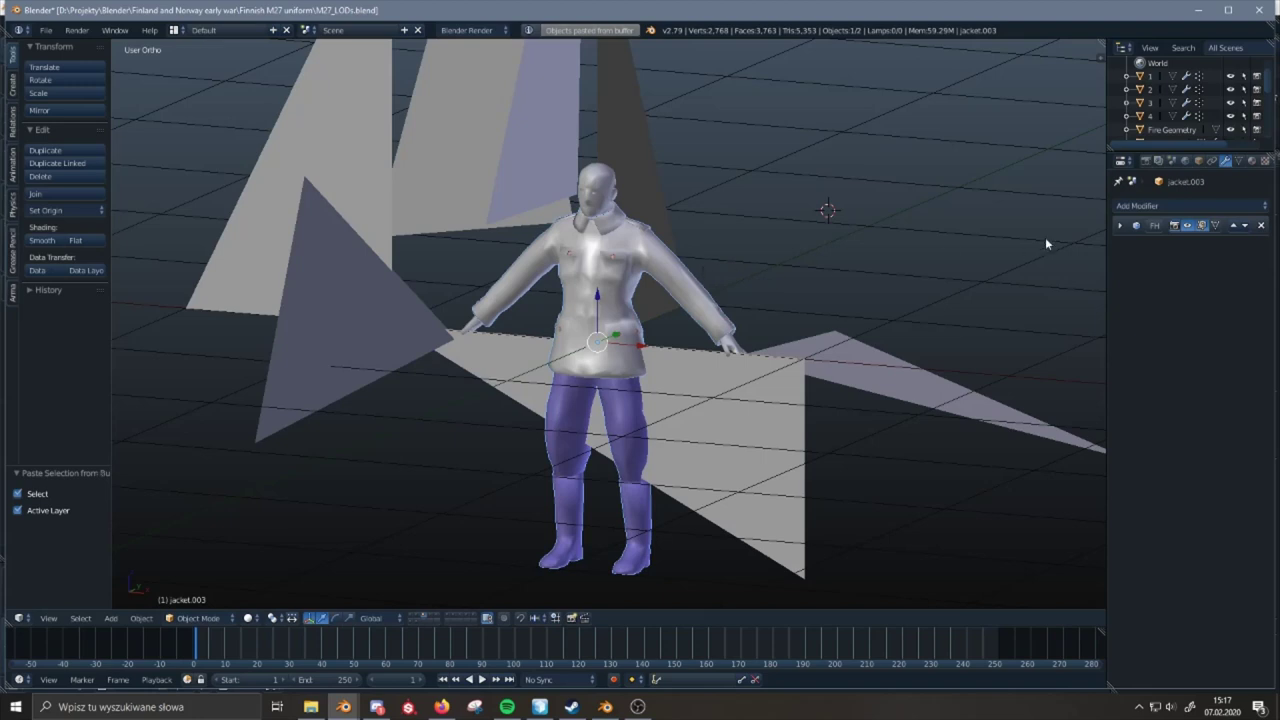
- Add a Decimate modifier with a collapse ratio of 0.5 to the third layer's jacket and apply it
{"action": "left_click", "coordinate": [1200, 203]}
{"action": "left_click", "coordinate": [1017, 308]}
{"action": "left_click", "coordinate": [1164, 300]}
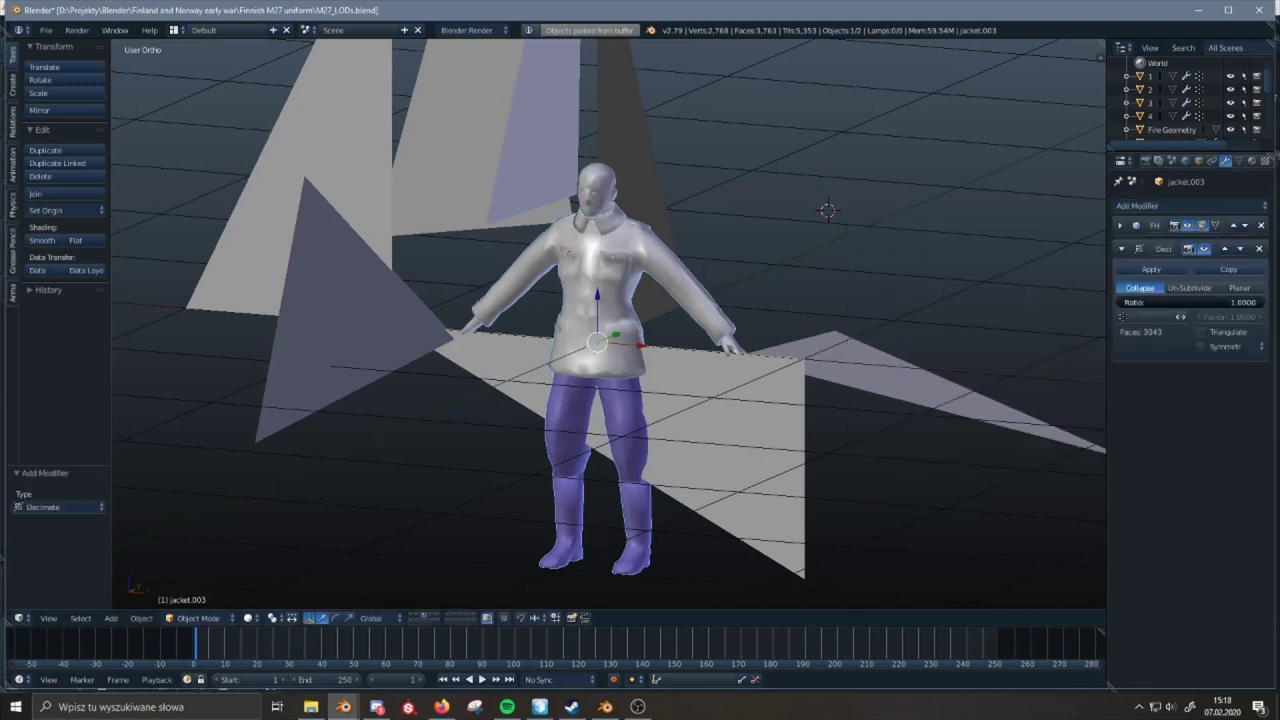
{"action": "type", "text": "0.5"}
{"action": "key", "text": "Return"}
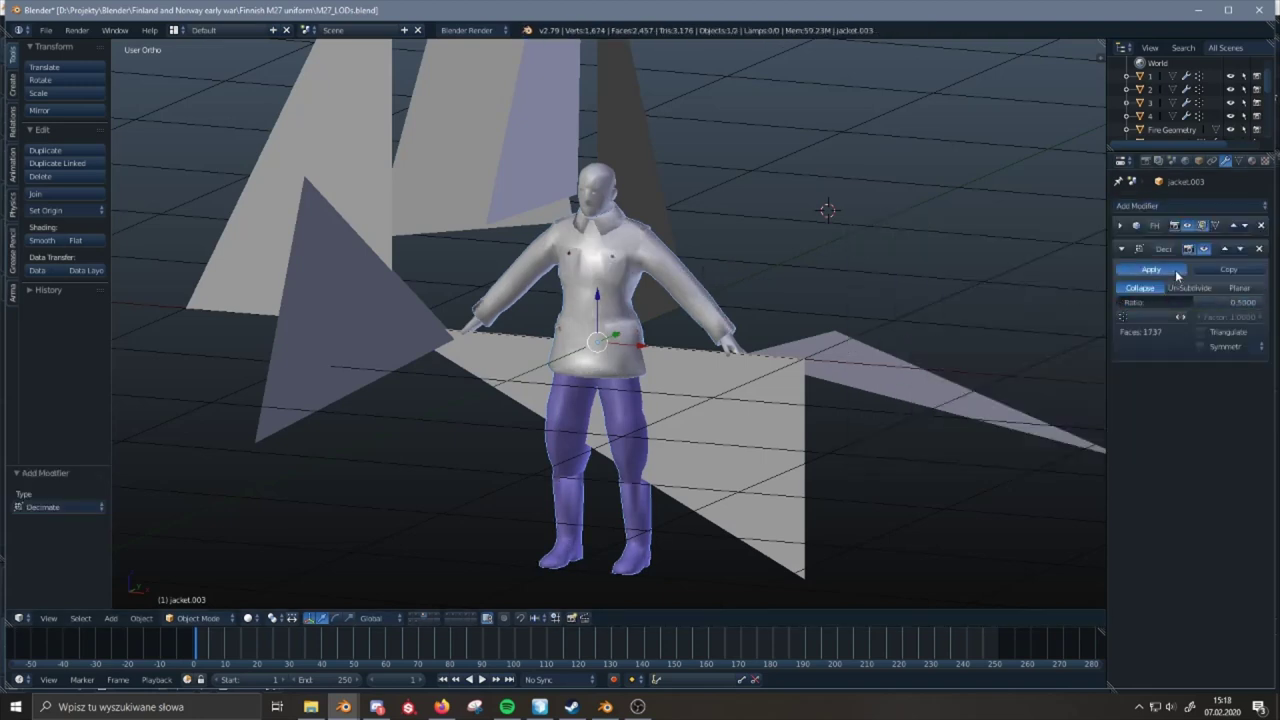
{"action": "left_click", "coordinate": [1172, 270]}
- In the second layer's jacket mesh, select the linked body, sleeves and collar delimited by normals and hide them
{"action": "left_click", "coordinate": [421, 615]}
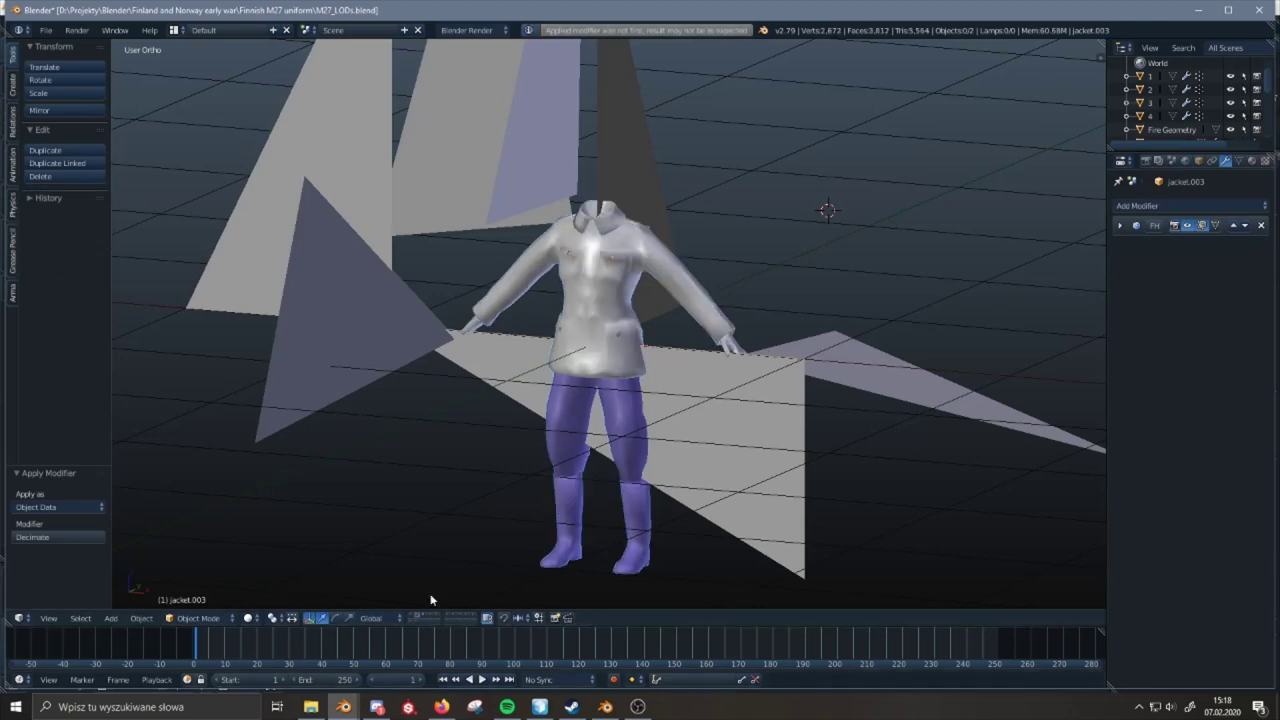
{"action": "right_click", "coordinate": [675, 264]}
{"action": "key", "text": "Tab"}
{"action": "middle_click_drag", "start_coordinate": [652, 285], "coordinate": [685, 280]}
{"action": "key", "text": "Tab"}
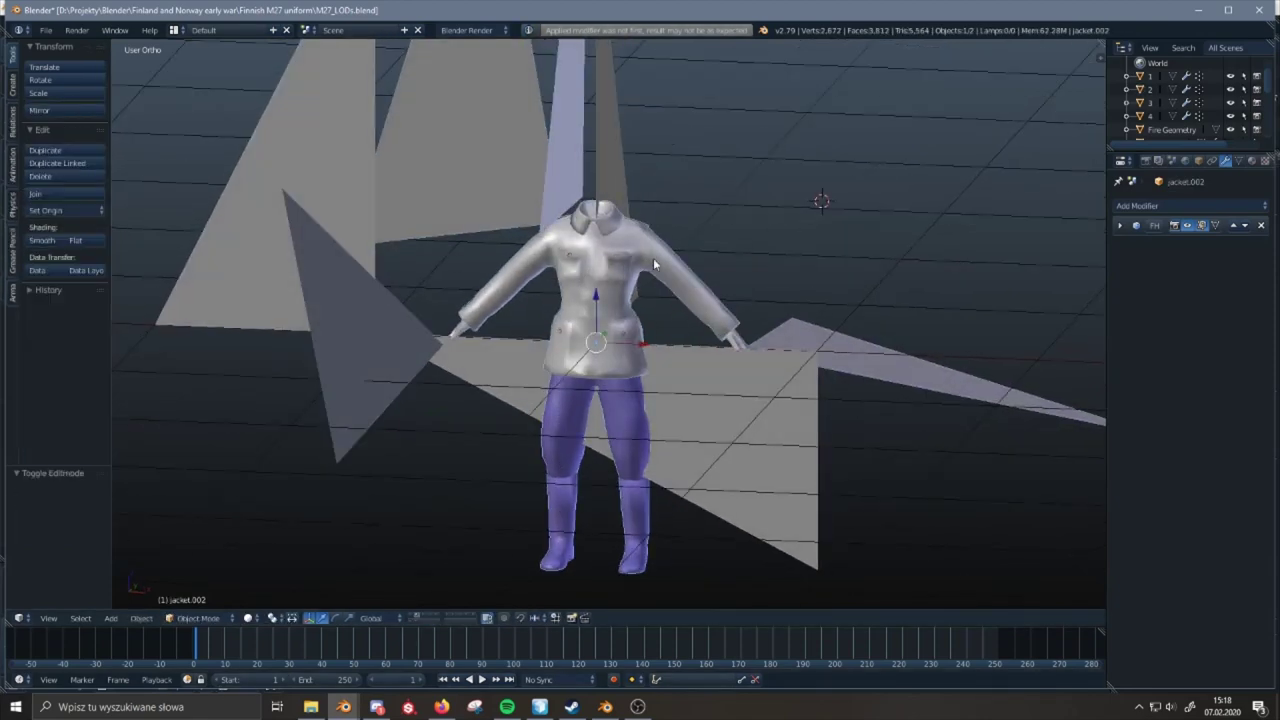
{"action": "right_click", "coordinate": [653, 258]}
{"action": "key", "text": "Tab"}
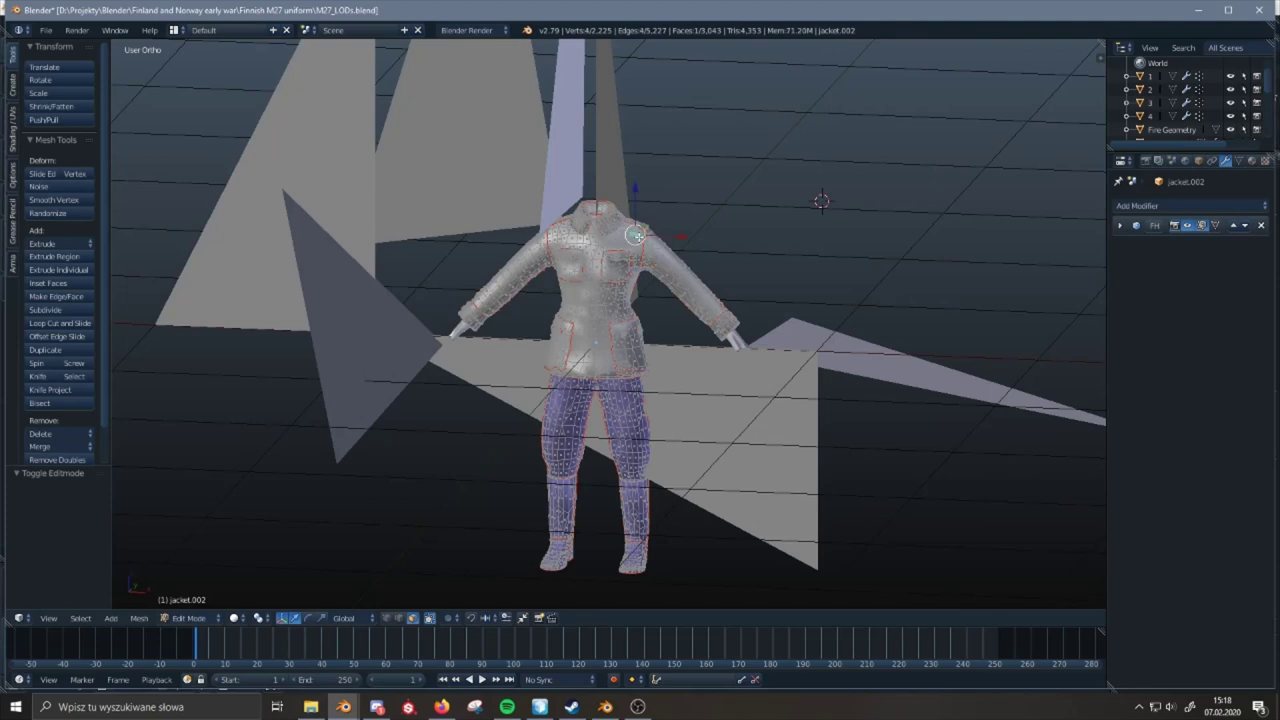
{"action": "key", "text": "l"}
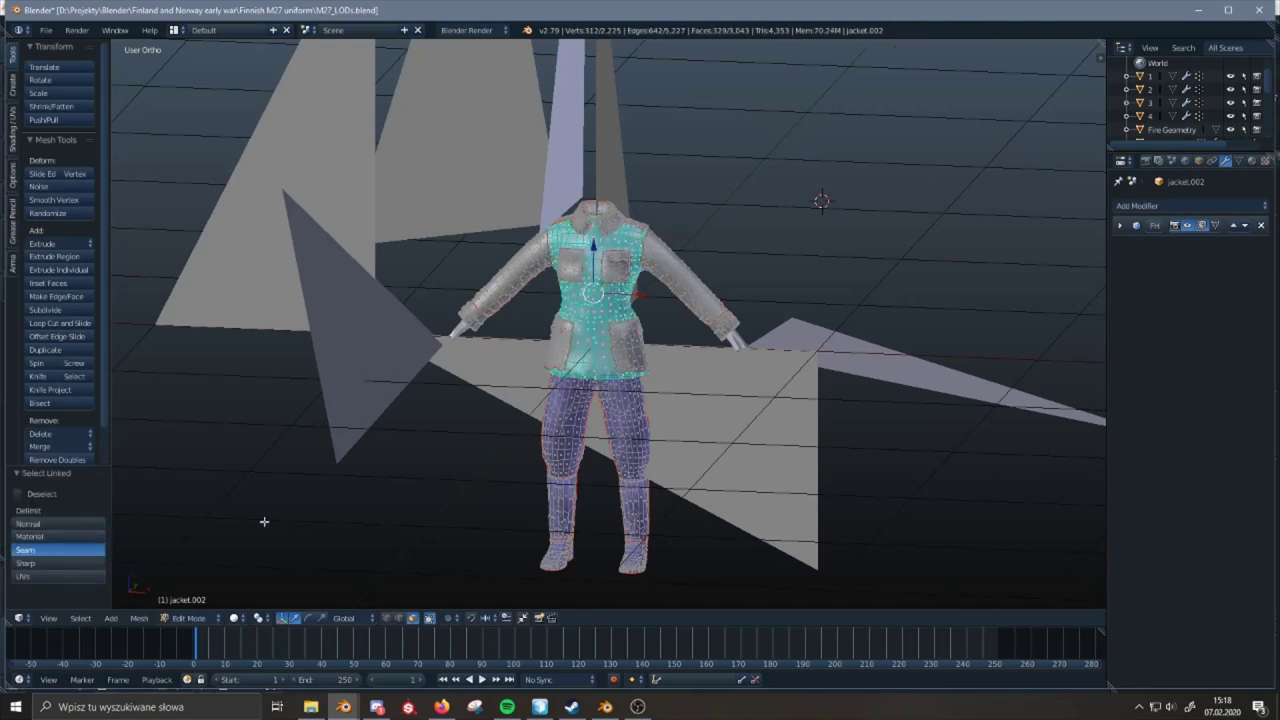
{"action": "left_click", "coordinate": [31, 522]}
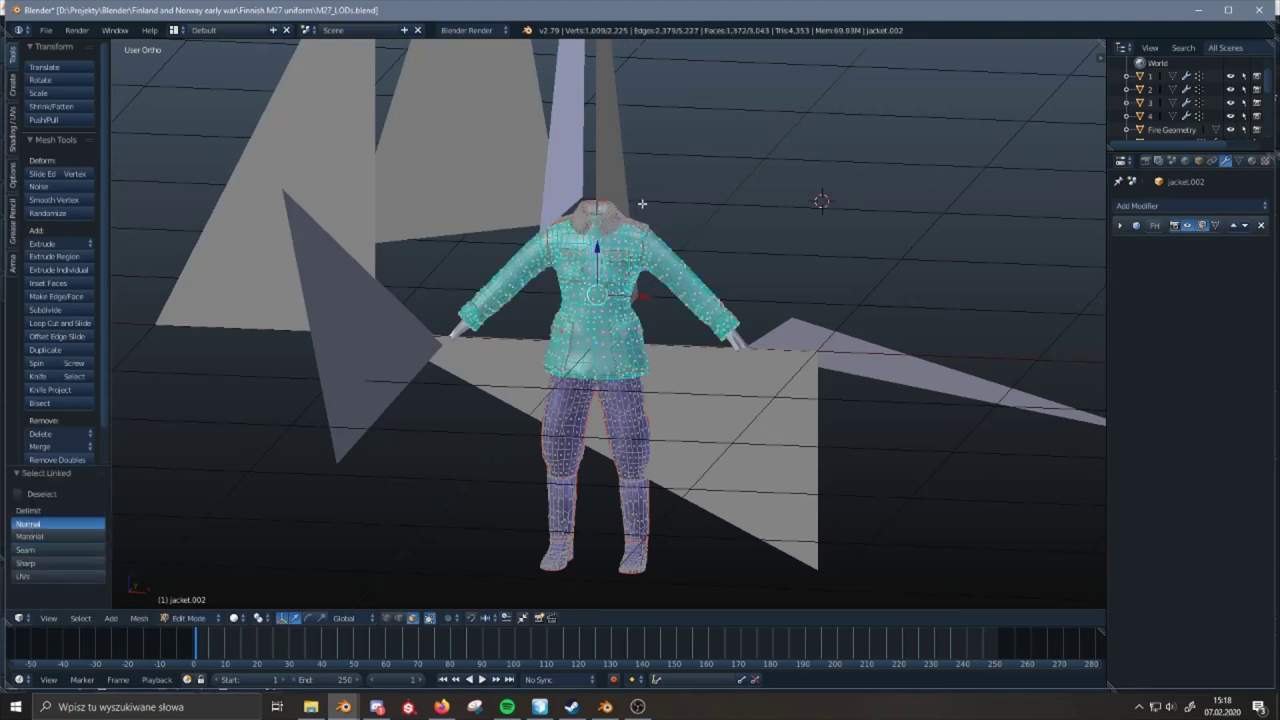
{"action": "key", "text": "l"}
{"action": "key", "text": "l"}
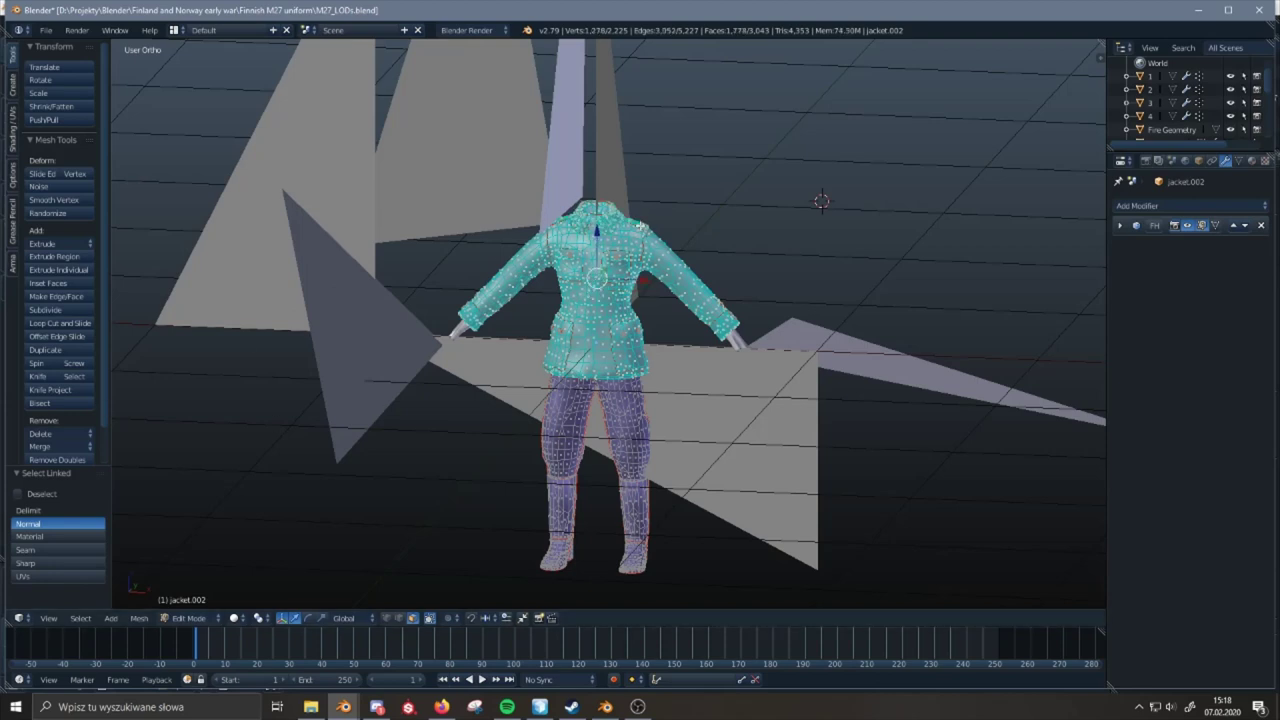
{"action": "key", "text": "h"}
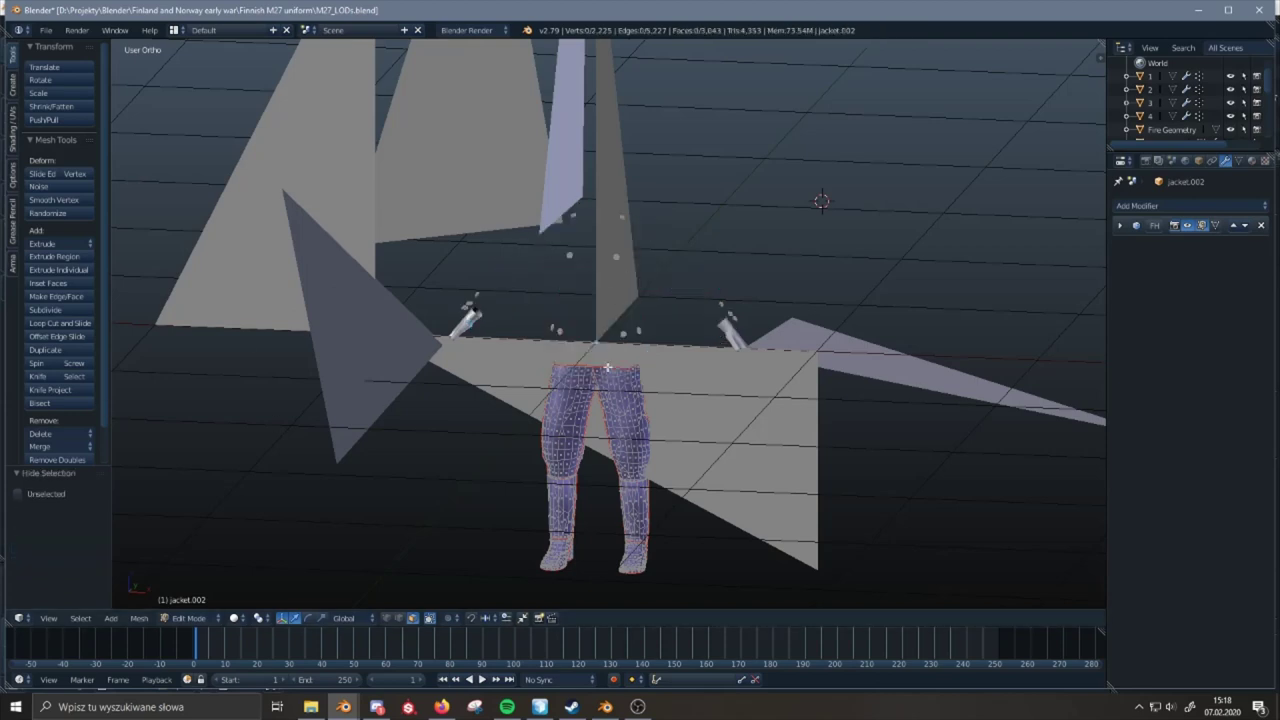
- Delete the small buttons left visible above the trousers and on the cuffs, and reveal the hidden jacket geometry
{"action": "key", "text": "KP_1"}
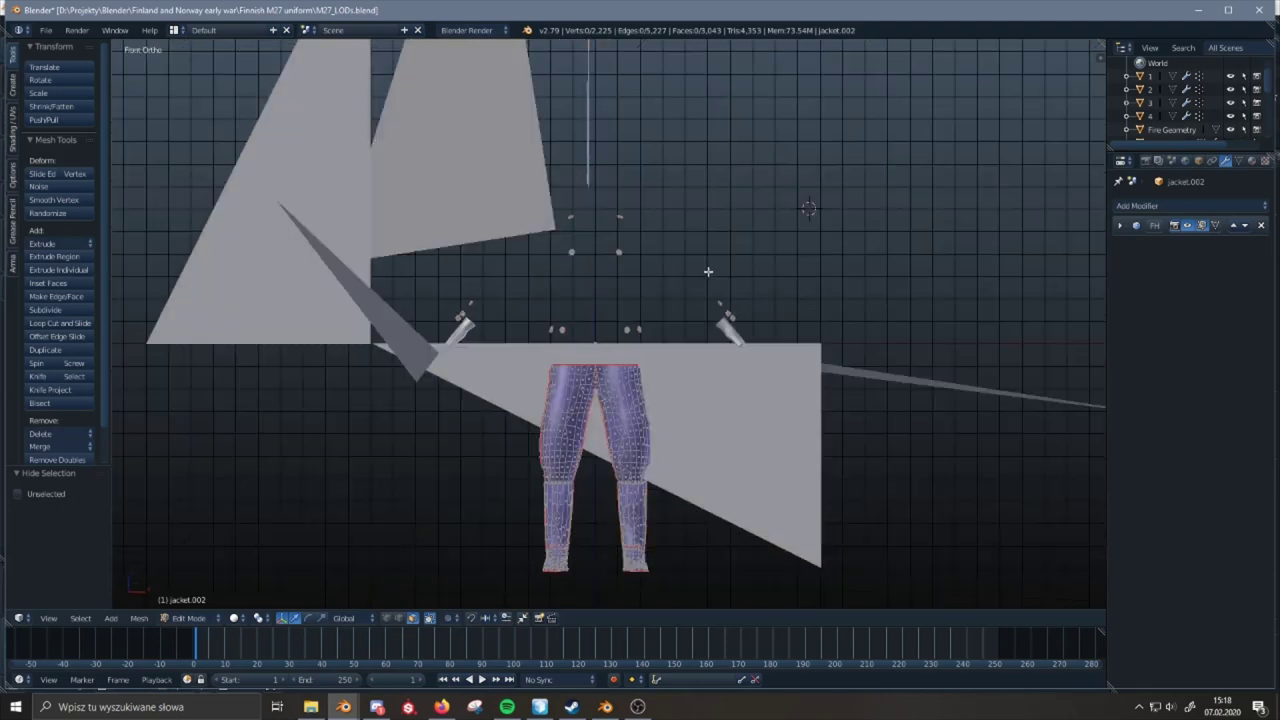
{"action": "key", "text": "z"}
{"action": "key", "text": "b"}
{"action": "left_click_drag", "start_coordinate": [866, 164], "coordinate": [408, 363]}
{"action": "key", "text": "z"}
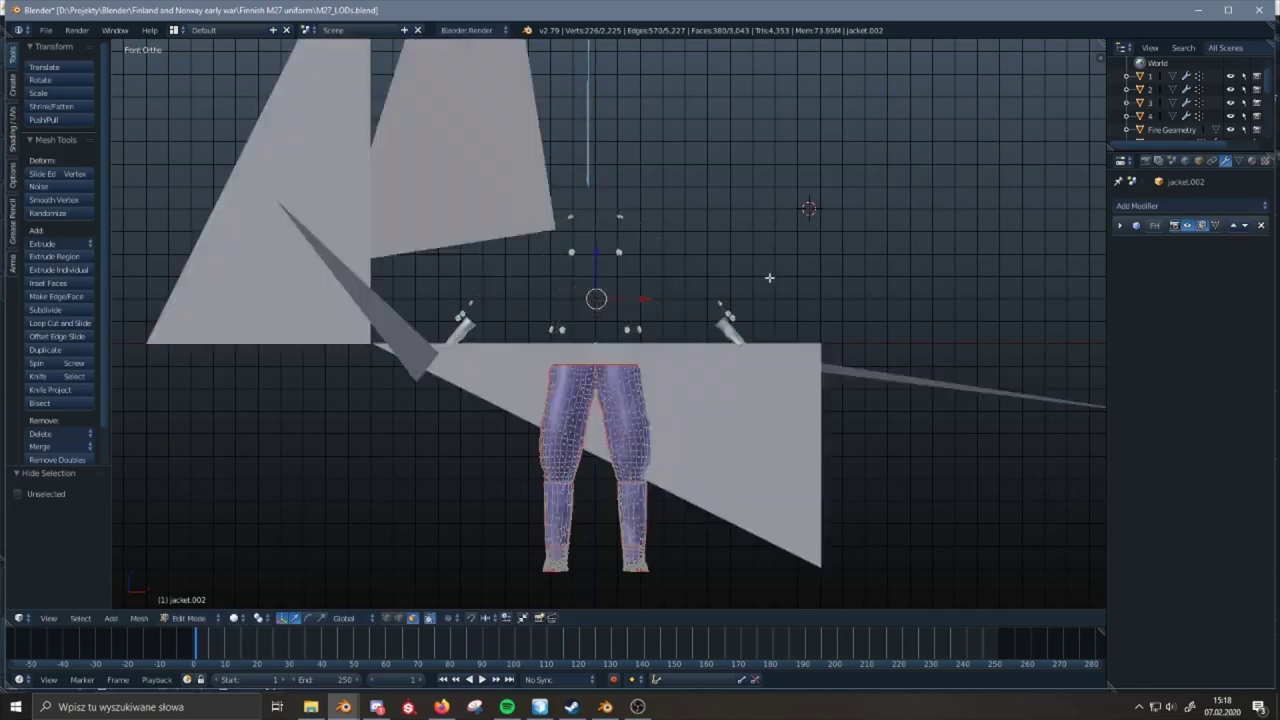
{"action": "mouse_move", "coordinate": [770, 278]}
{"action": "middle_mouse_down"}
{"action": "mouse_move", "coordinate": [678, 279]}
{"action": "mouse_move", "coordinate": [706, 257]}
{"action": "middle_mouse_up"}
{"action": "key", "text": "x"}
{"action": "left_click", "coordinate": [678, 280]}
{"action": "key", "text": "ctrl+z"}
{"action": "key", "text": "a"}
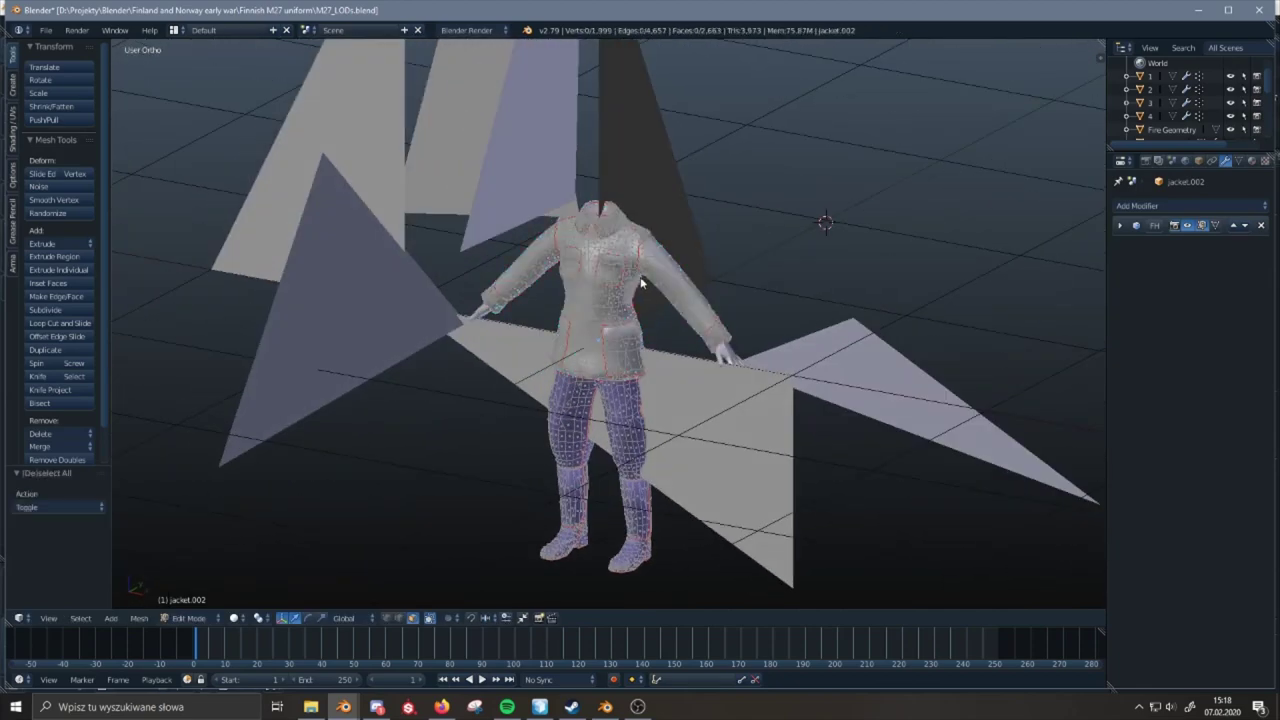
{"action": "key", "text": "Tab"}
{"action": "right_click", "coordinate": [638, 247]}
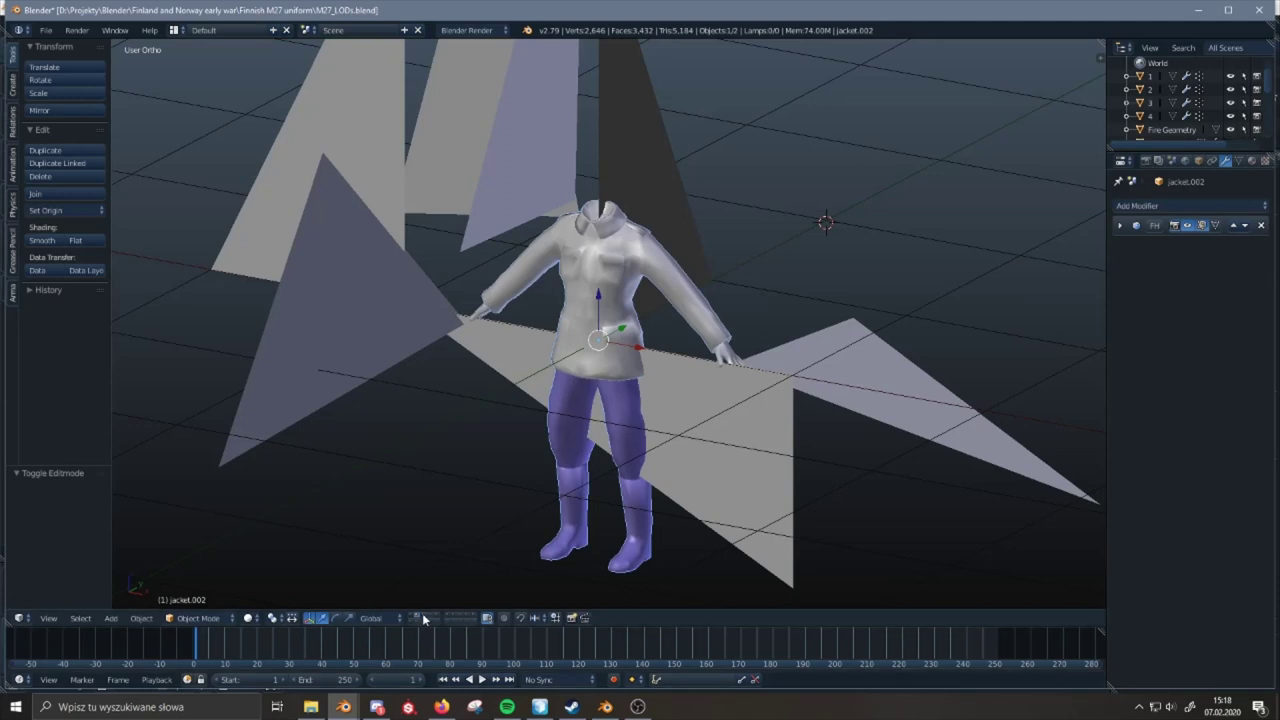
- Delete the decimated jacket that still has its buttons from the third LOD layer
{"action": "left_click", "coordinate": [424, 616]}
{"action": "right_click", "coordinate": [691, 299]}
{"action": "mouse_move", "coordinate": [691, 290]}
{"action": "middle_mouse_down"}
{"action": "mouse_move", "coordinate": [686, 263]}
{"action": "mouse_move", "coordinate": [682, 278]}
{"action": "middle_mouse_up"}
{"action": "key", "text": "Tab"}
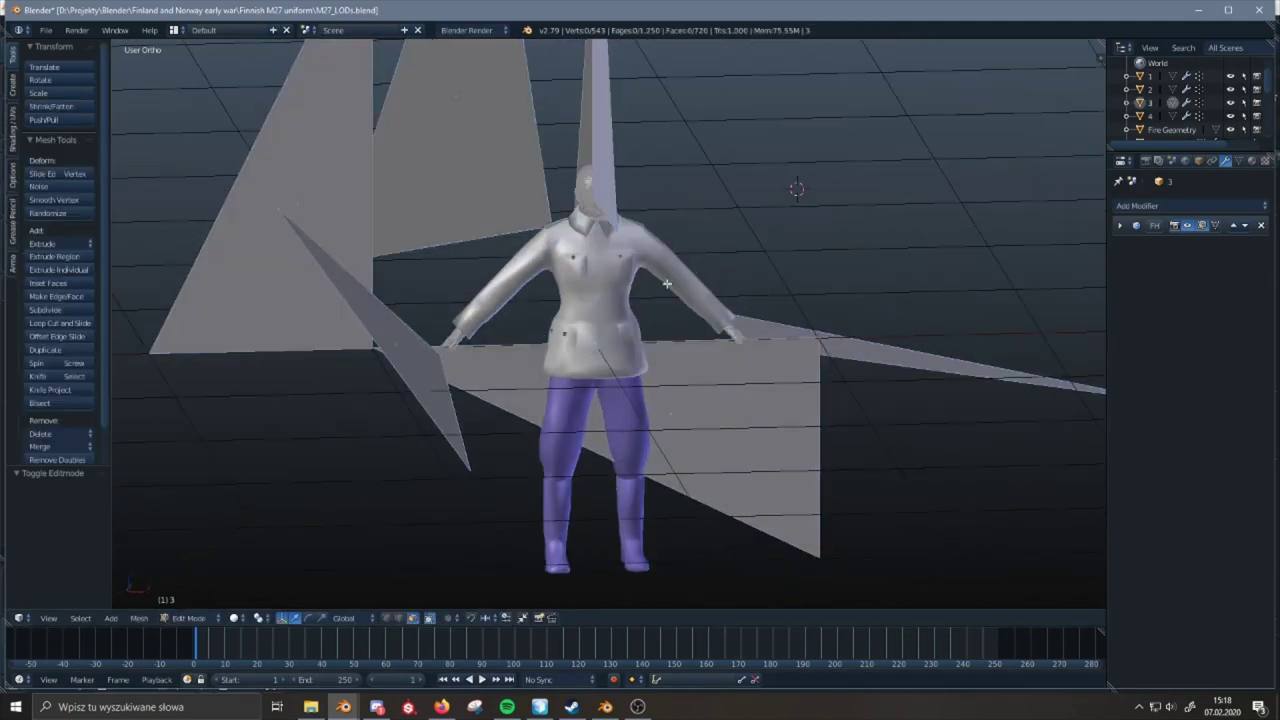
{"action": "key", "text": "Tab"}
{"action": "key", "text": "x"}
{"action": "left_click", "coordinate": [665, 265]}
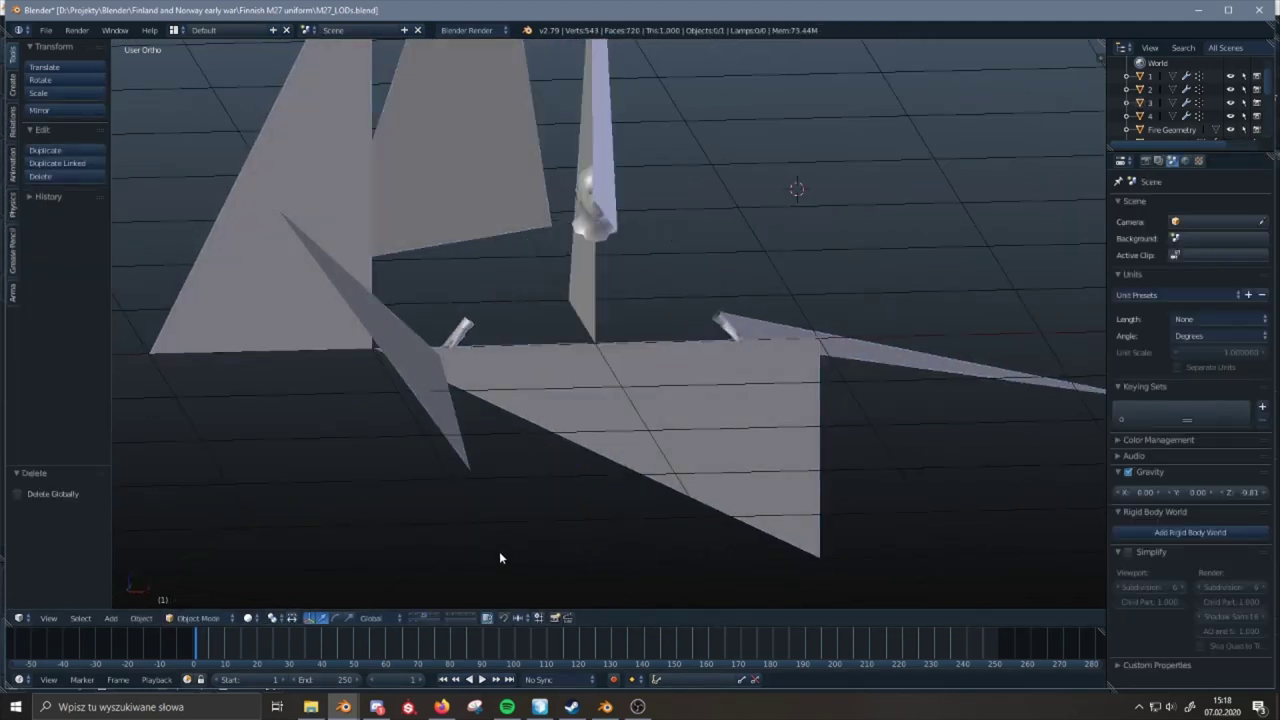
- Join the first layer's jacket into that layer's template mesh 1
{"action": "left_click", "coordinate": [418, 620], "text": "shift"}
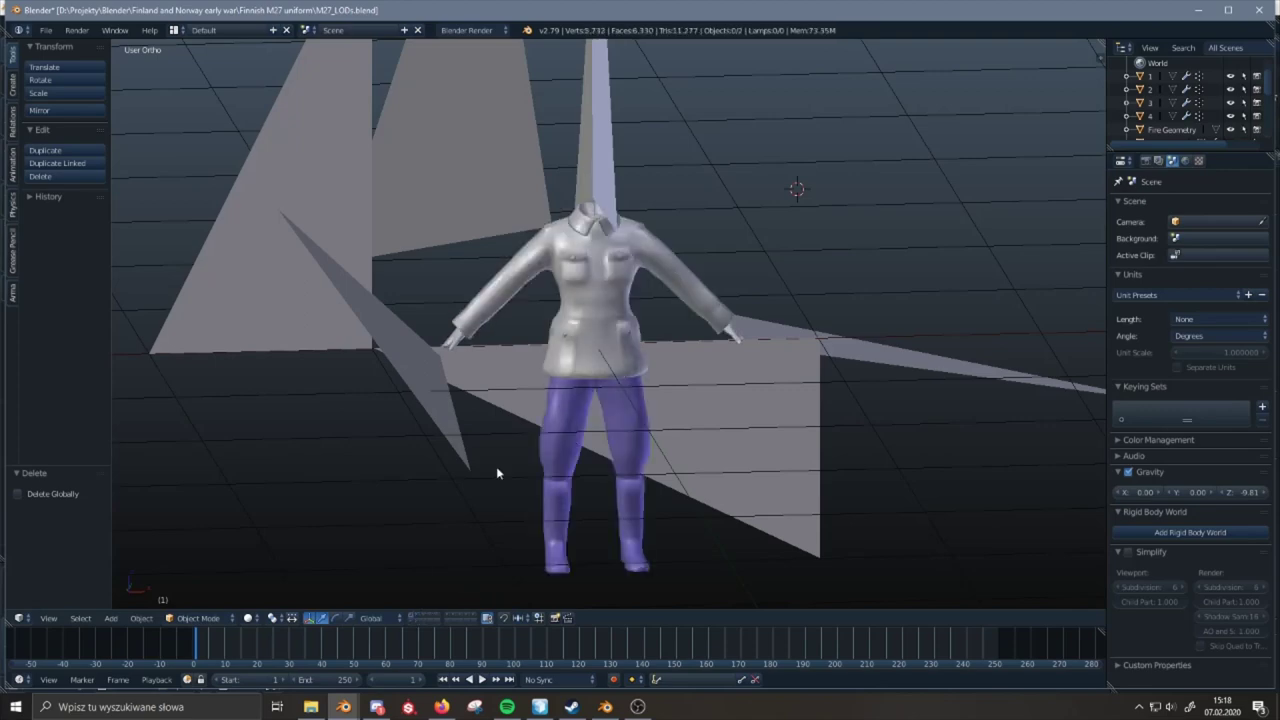
{"action": "right_click", "coordinate": [594, 301]}
{"action": "mouse_move", "coordinate": [594, 301]}
{"action": "middle_mouse_down"}
{"action": "mouse_move", "coordinate": [591, 257]}
{"action": "mouse_move", "coordinate": [605, 277]}
{"action": "mouse_move", "coordinate": [598, 322]}
{"action": "middle_mouse_up"}
{"action": "right_click", "coordinate": [712, 367], "text": "shift"}
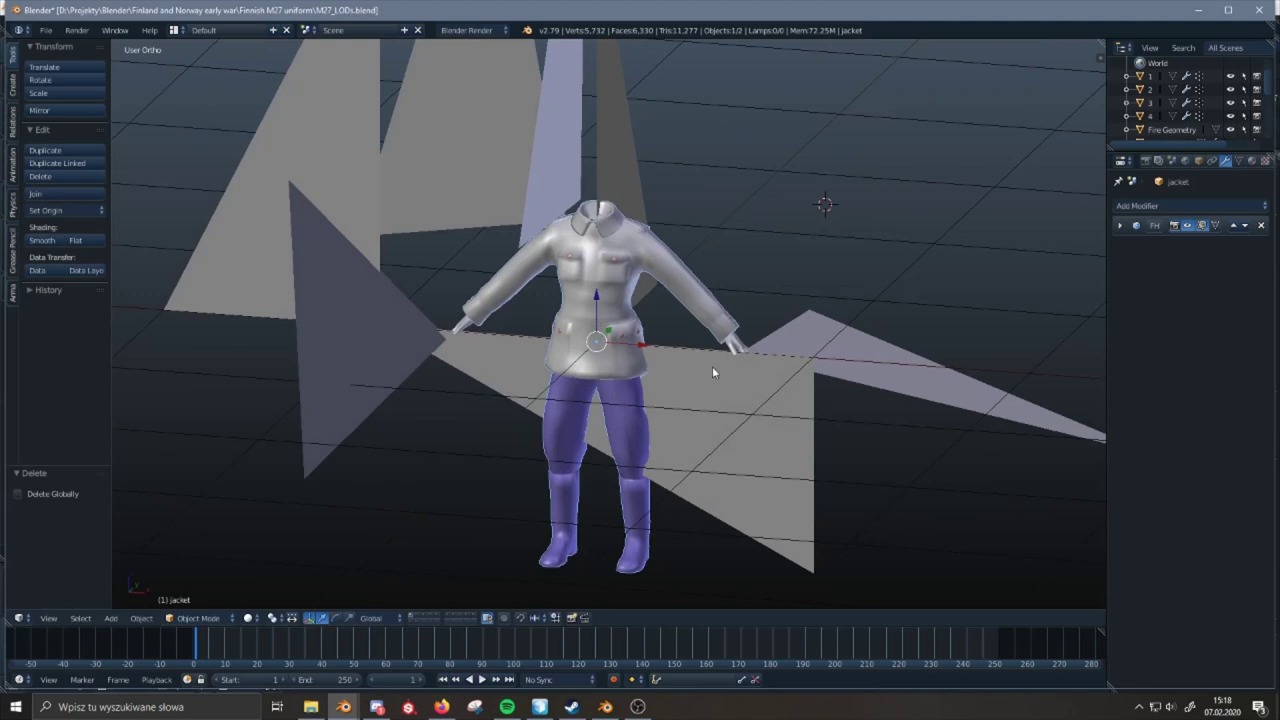
{"action": "key", "text": "ctrl+j"}
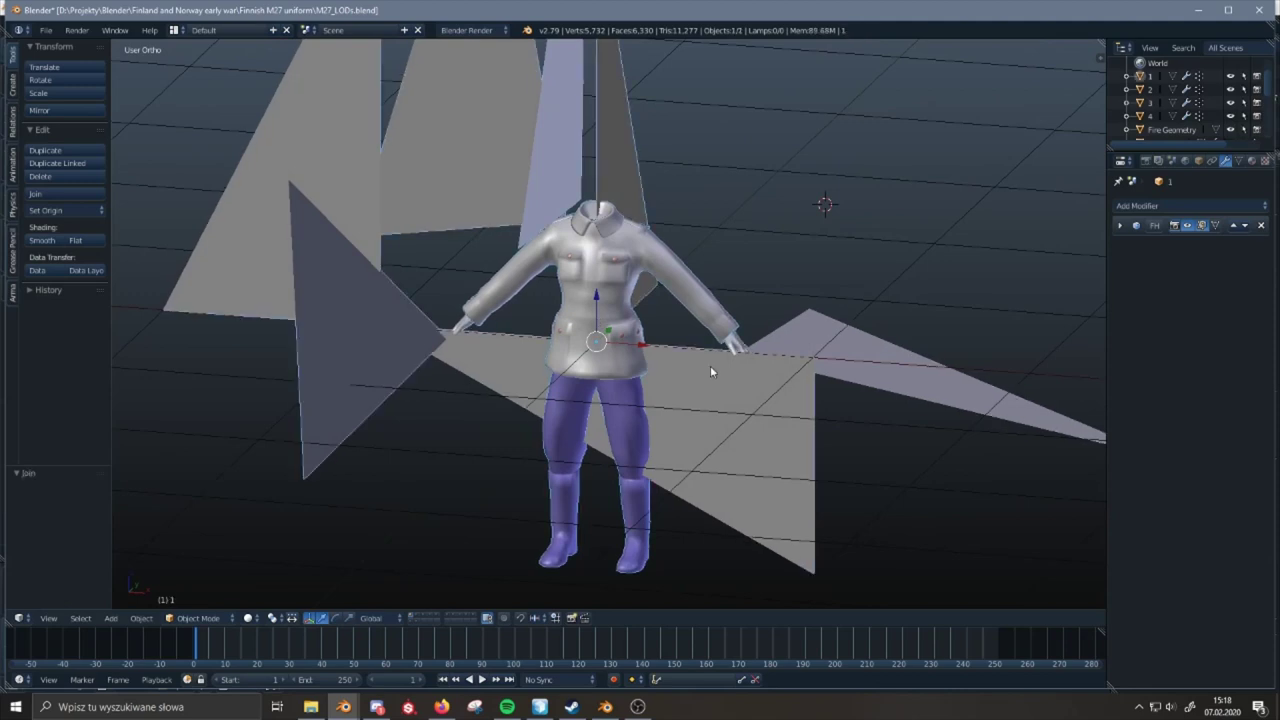
- Copy the second layer's buttonless jacket and join the original into template mesh 2
{"action": "left_click", "coordinate": [417, 613]}
{"action": "right_click", "coordinate": [610, 329]}
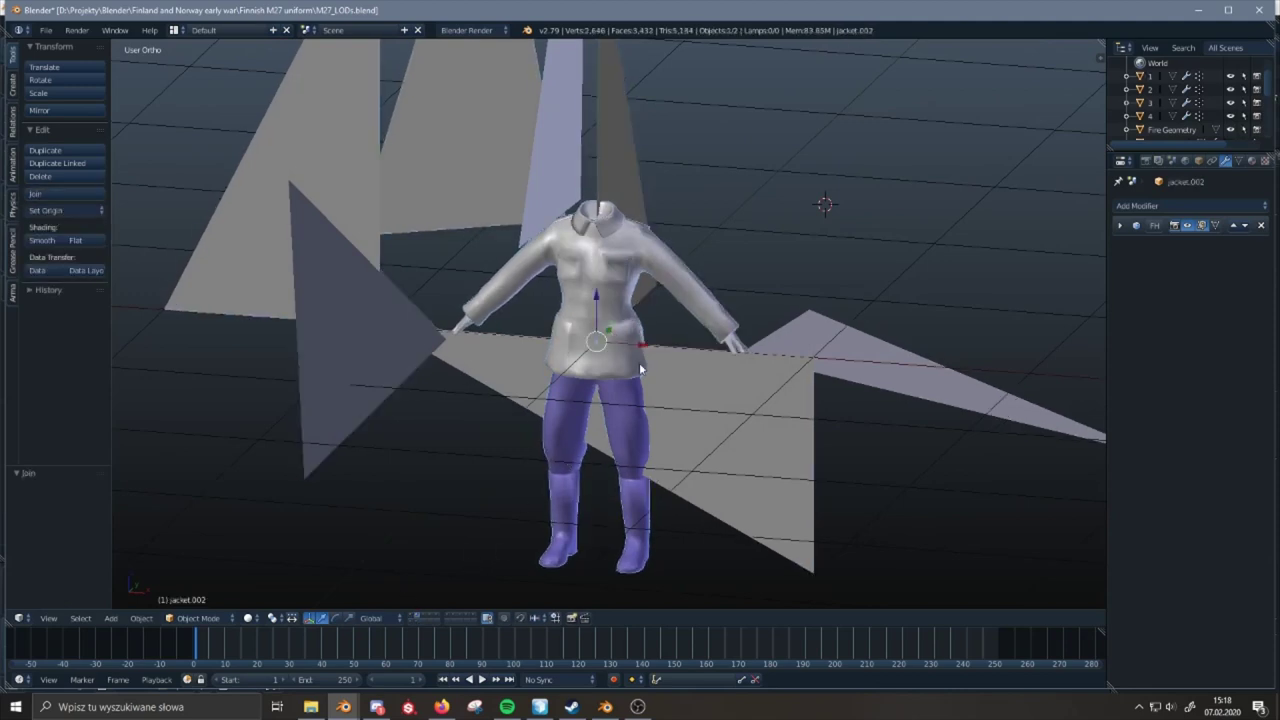
{"action": "key", "text": "ctrl+c"}
{"action": "right_click", "coordinate": [708, 400]}
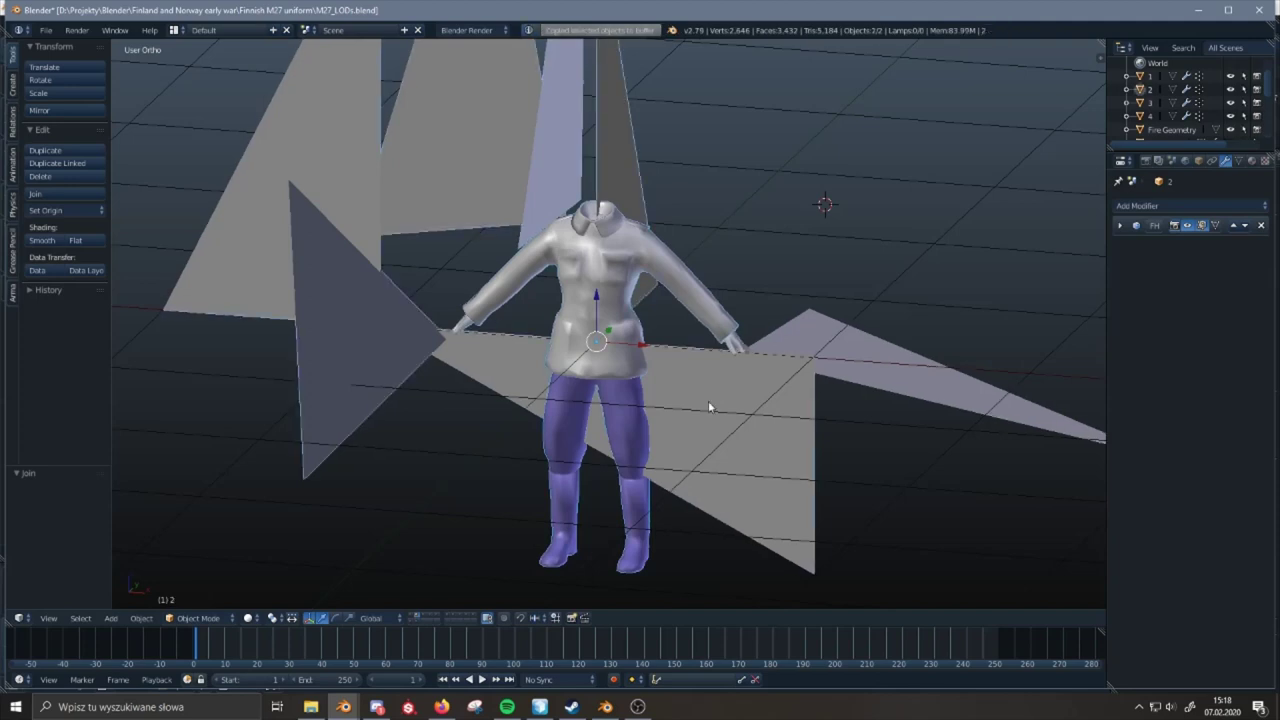
{"action": "key", "text": "Delete"}
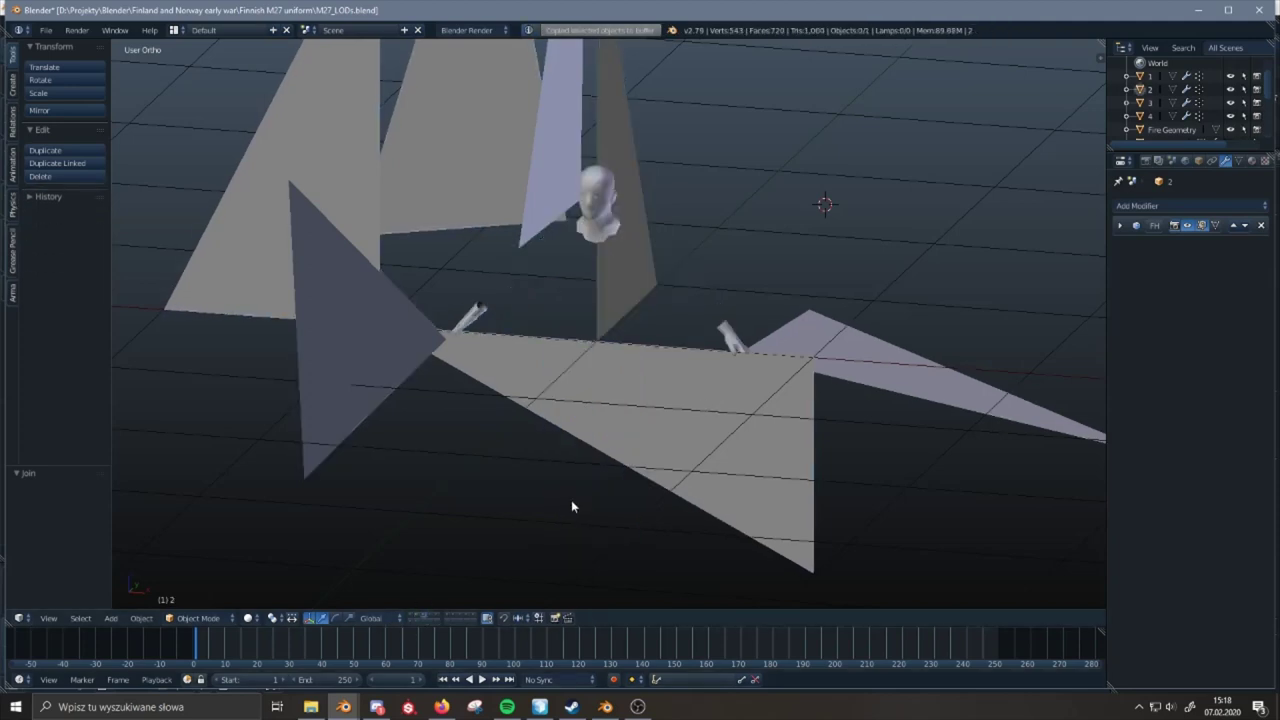
- Paste the copied jacket onto the third LOD layer and apply a Decimate modifier with a collapse ratio of 0.5
{"action": "key", "text": "ctrl+v"}
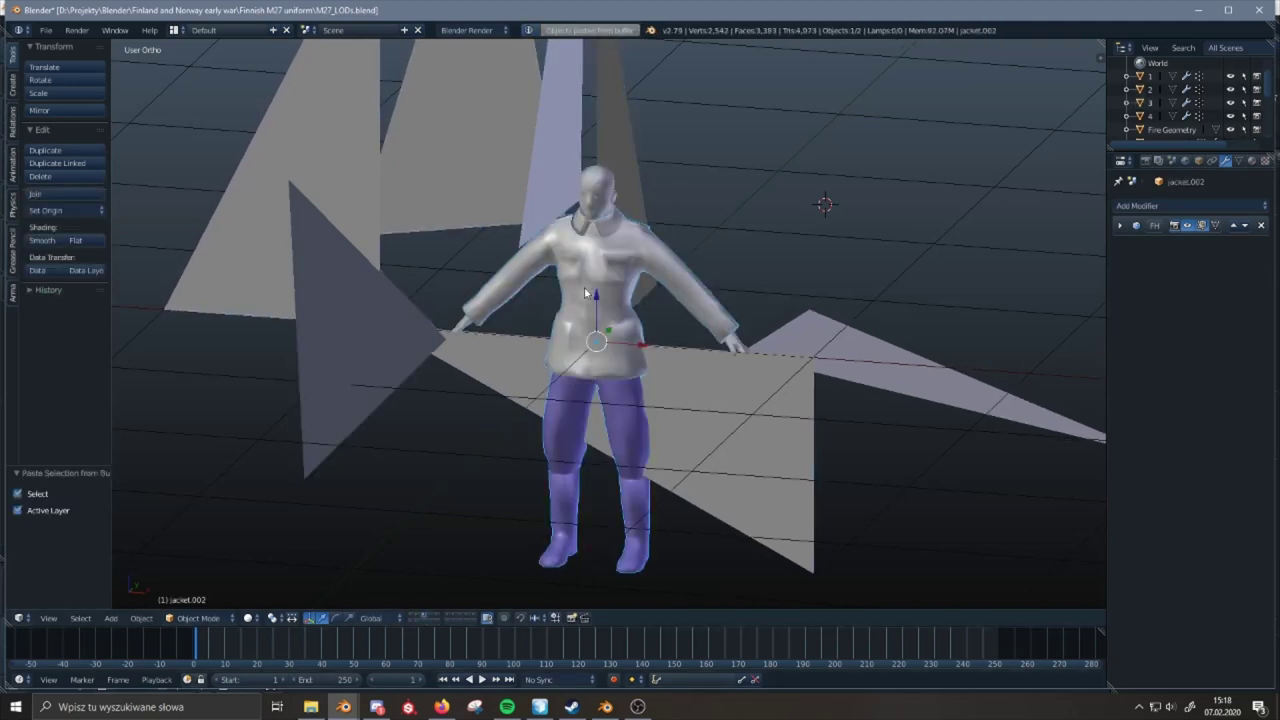
{"action": "left_click", "coordinate": [1180, 205]}
{"action": "left_click", "coordinate": [1043, 295]}
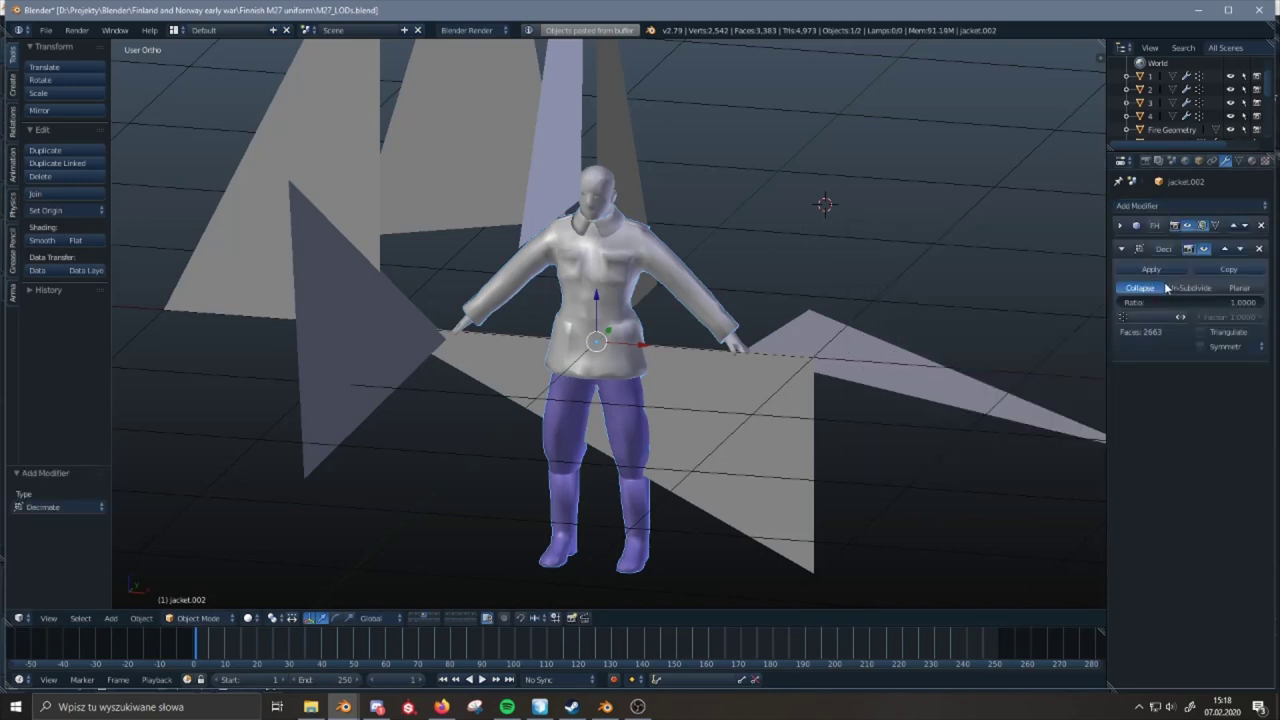
{"action": "left_click", "coordinate": [1166, 301]}
{"action": "type", "text": "0.5"}
{"action": "key", "text": "Return"}
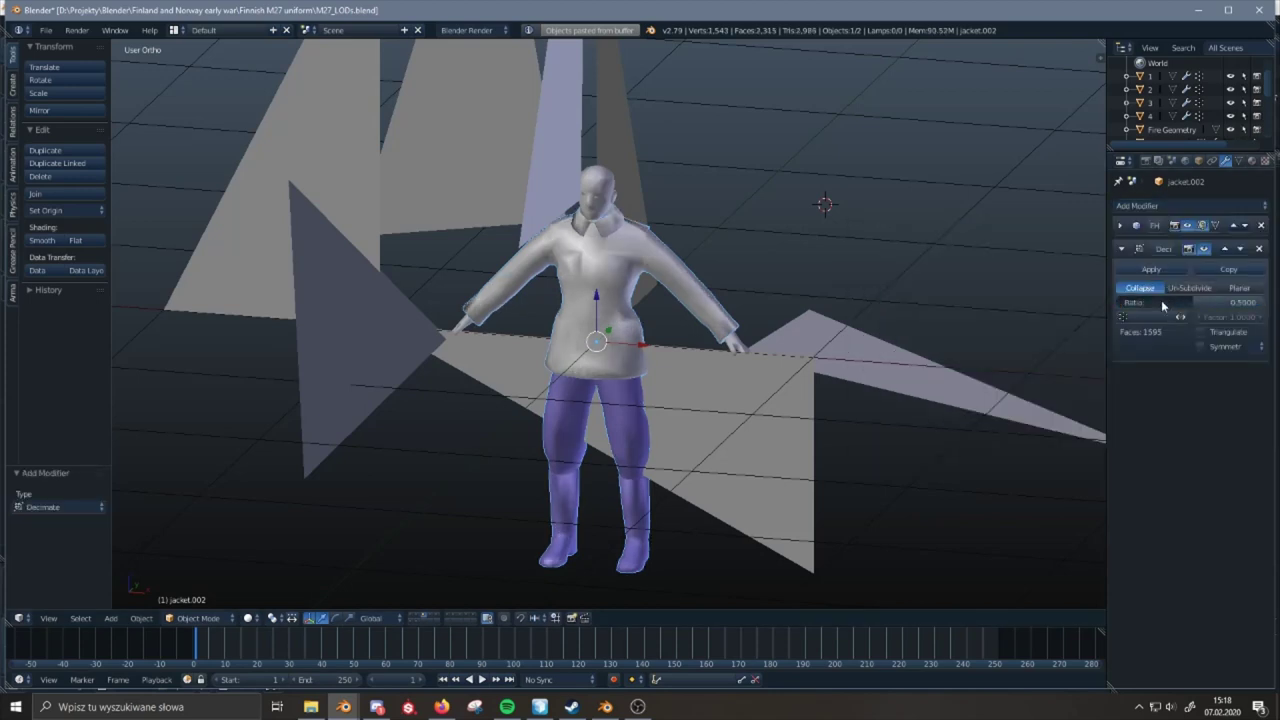
{"action": "left_click", "coordinate": [1151, 269]}
- Join the third layer's decimated jacket into template mesh 3 and paste a copy of the jacket onto the fourth LOD layer
{"action": "key", "text": "ctrl+c"}
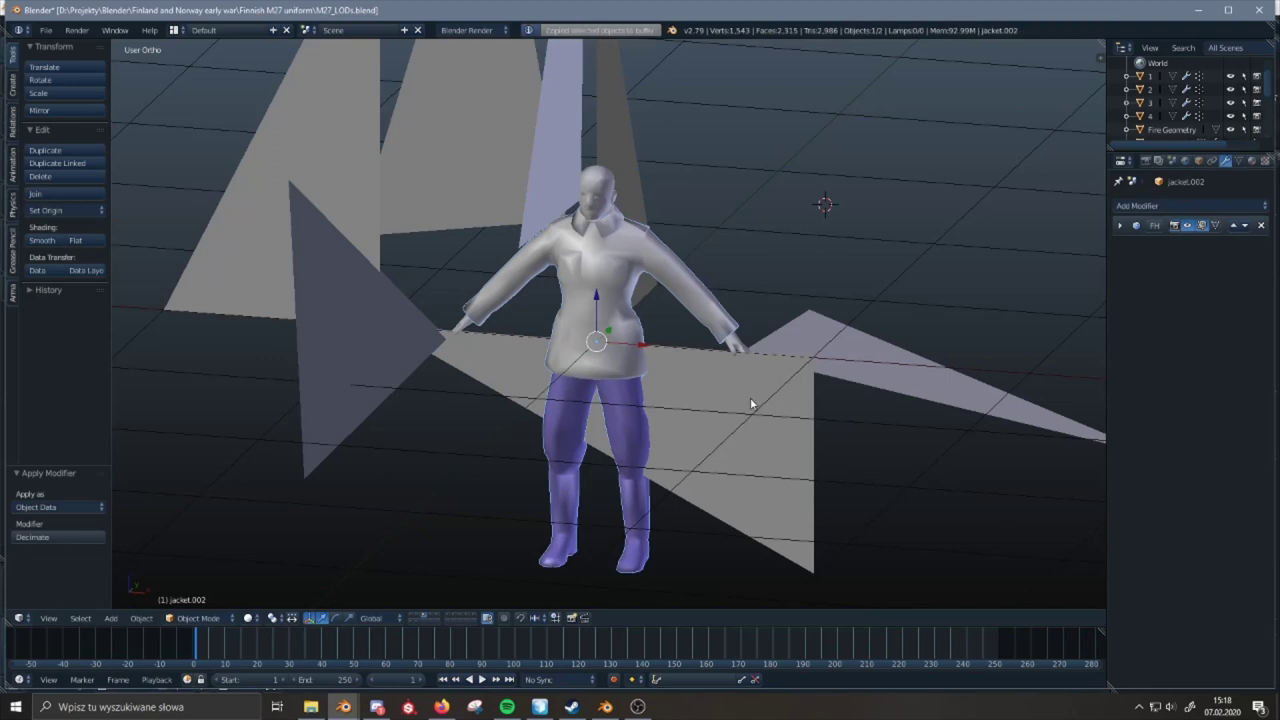
{"action": "right_click", "coordinate": [750, 397], "text": "shift"}
{"action": "key", "text": "ctrl+j"}
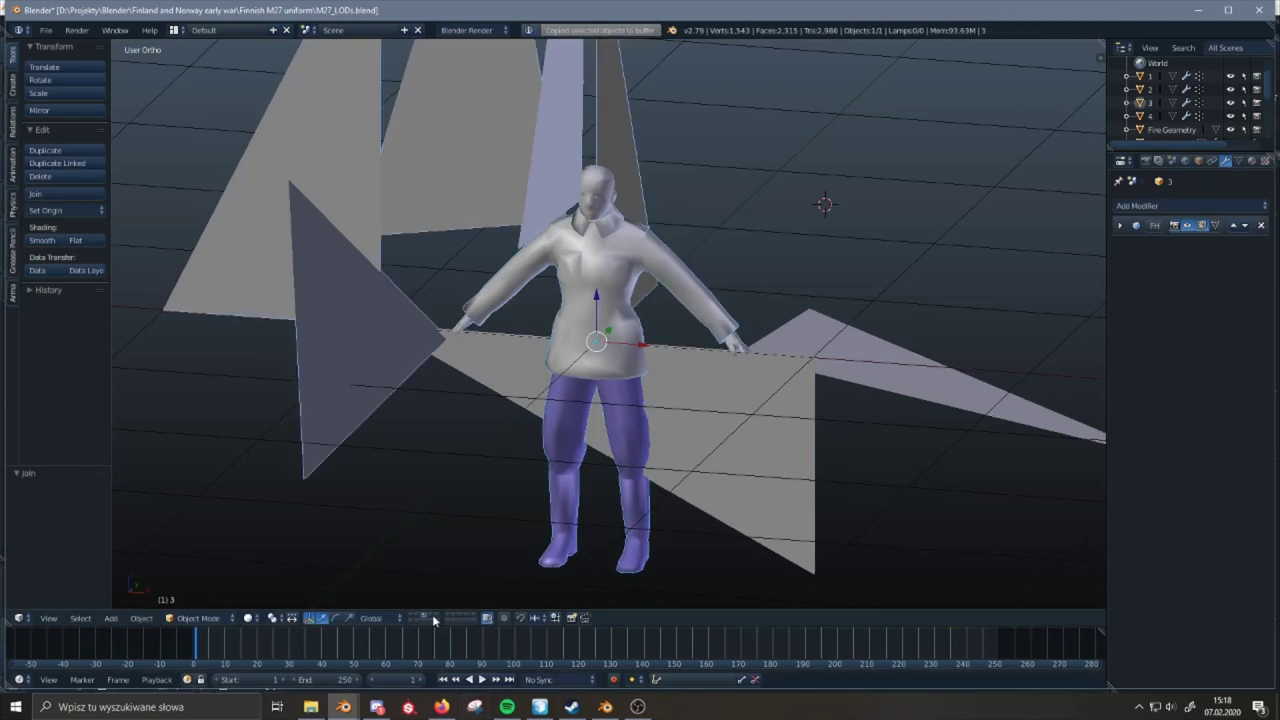
{"action": "key", "text": "Delete"}
{"action": "key", "text": "ctrl+shift+v"}
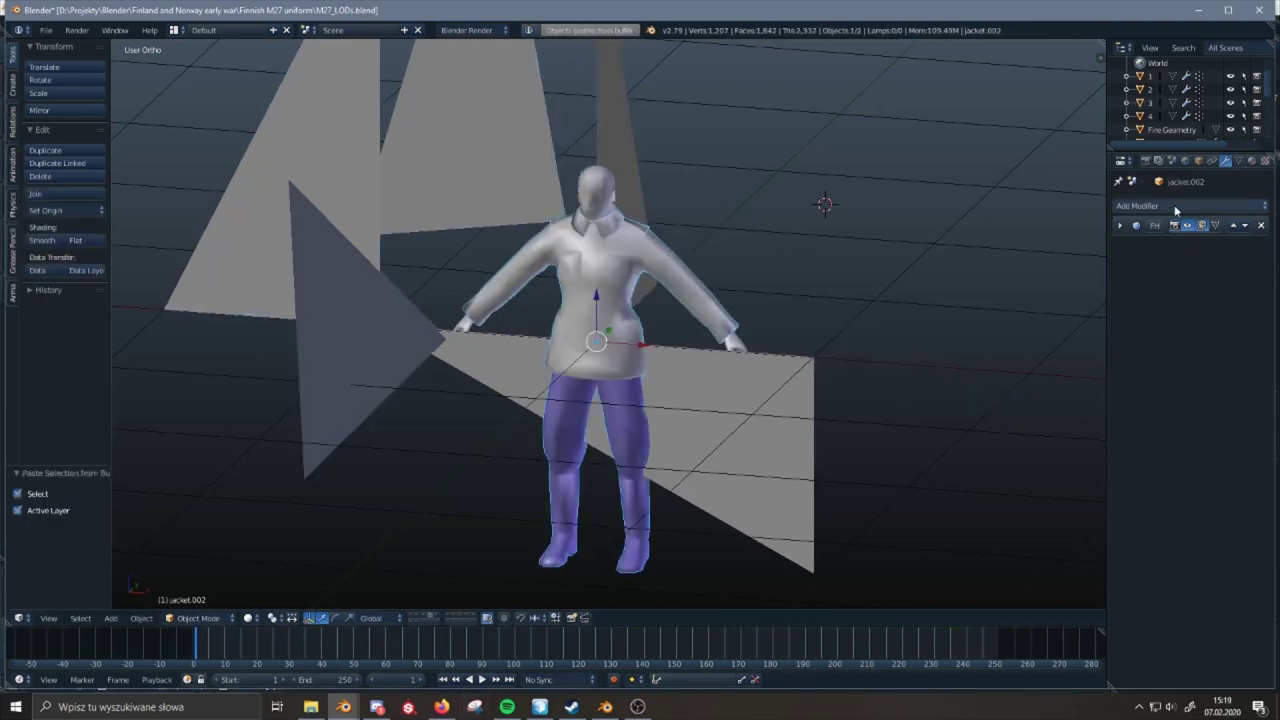
- Apply a Decimate modifier with a collapse ratio of 0.5 to the fourth layer's jacket and join it into template mesh 4
{"action": "left_click", "coordinate": [1176, 209]}
{"action": "left_click", "coordinate": [1012, 295]}
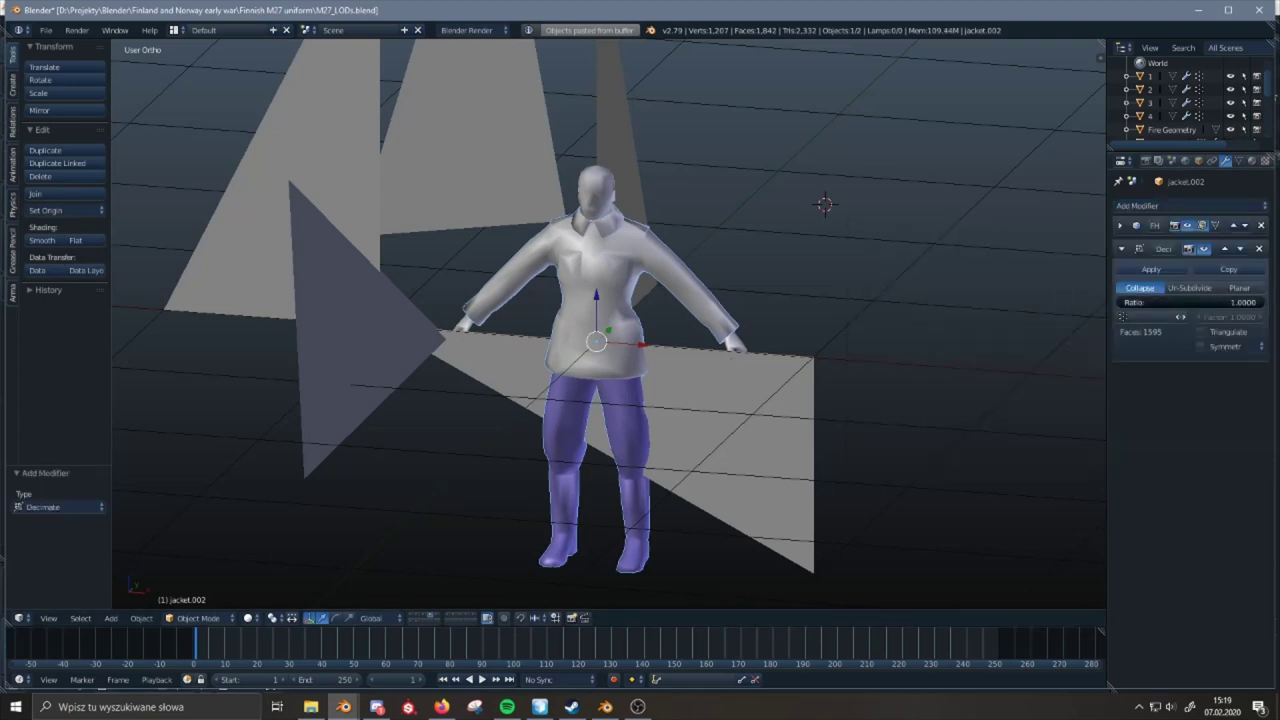
{"action": "left_click", "coordinate": [1170, 302]}
{"action": "type", "text": "0.5"}
{"action": "key", "text": "Return"}
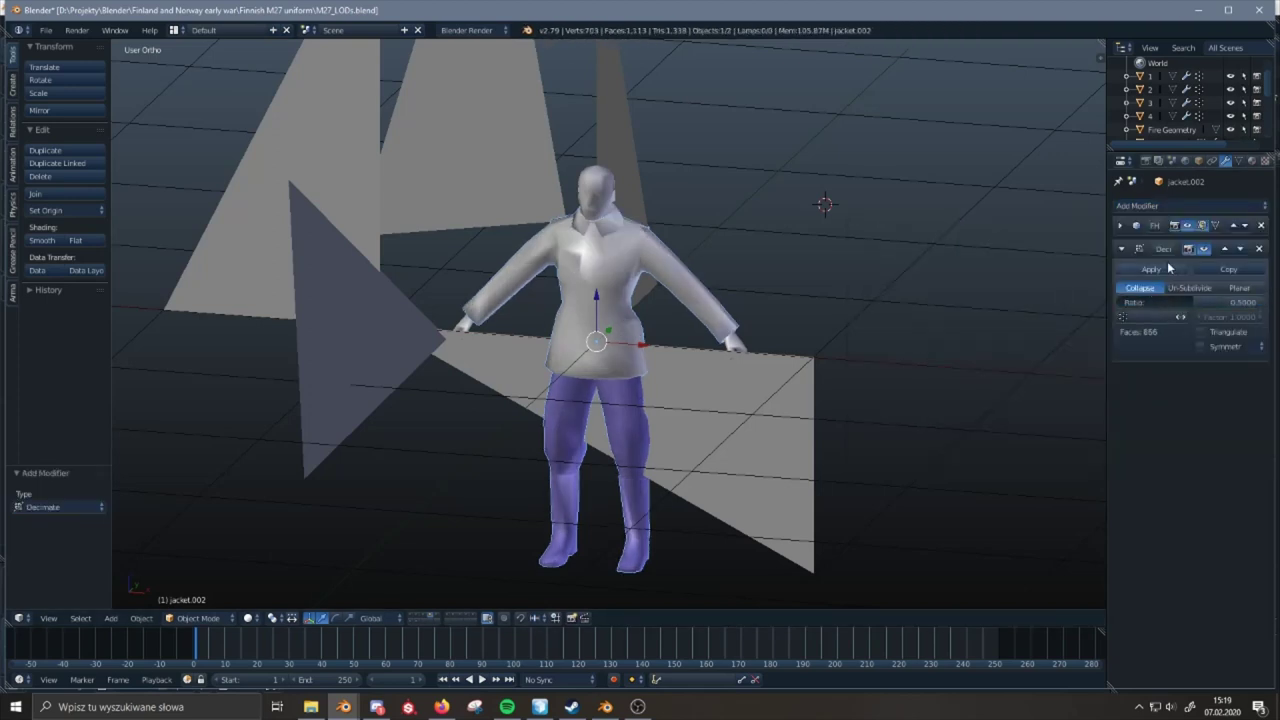
{"action": "left_click", "coordinate": [1168, 268]}
{"action": "right_click", "coordinate": [788, 402], "text": "shift"}
{"action": "key", "text": "ctrl+j"}
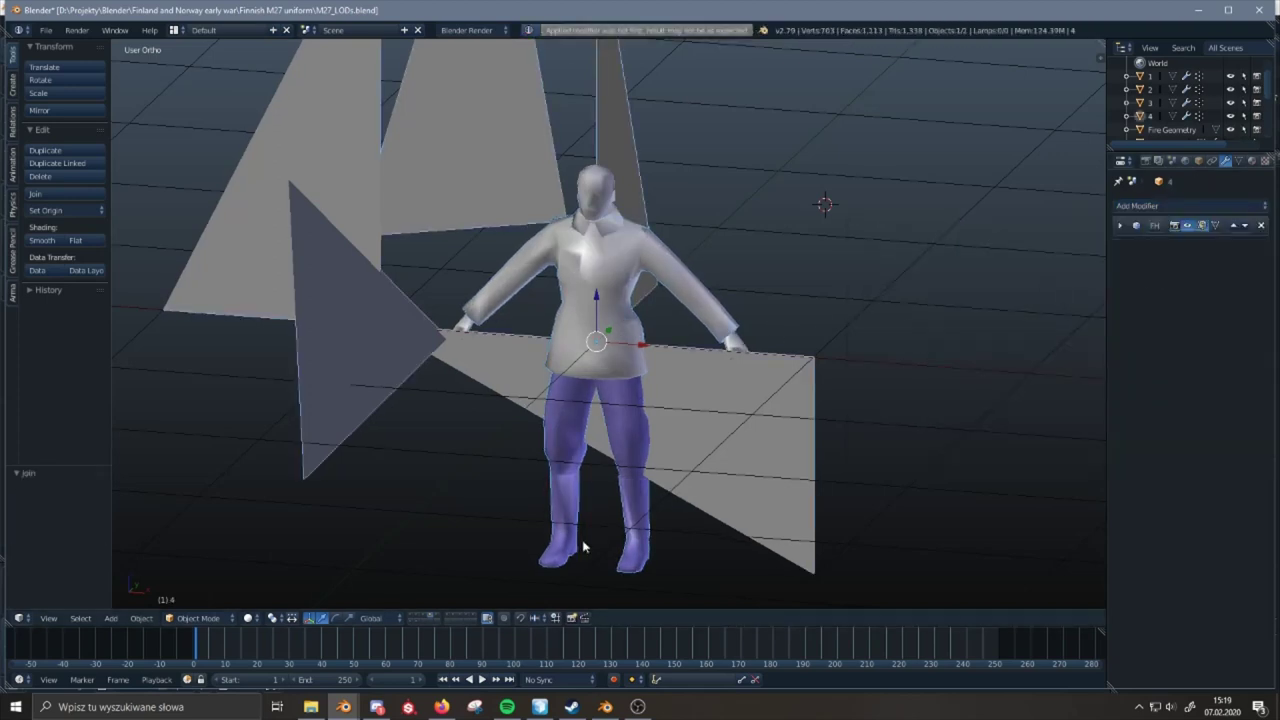
- Separate the linked jacket, collar, trousers and boots geometry of template mesh 2 on the second LOD layer into its own object
{"action": "left_click", "coordinate": [418, 616]}
{"action": "right_click", "coordinate": [712, 300]}
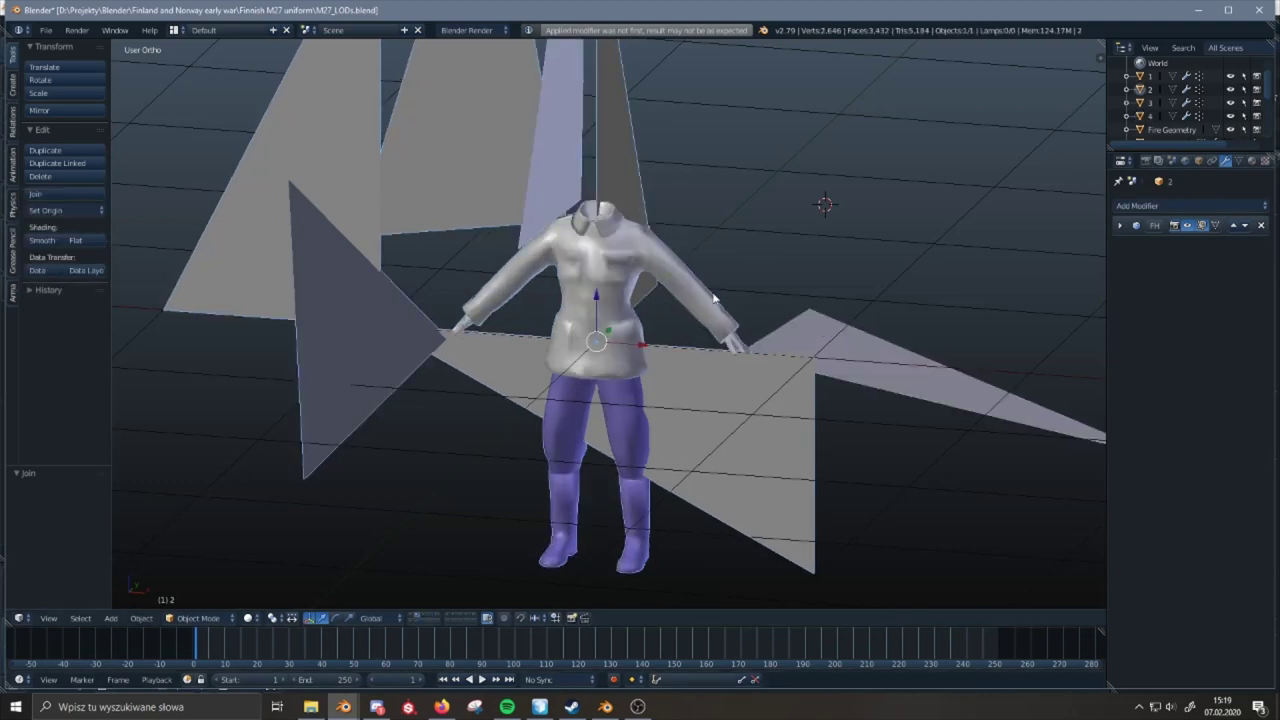
{"action": "key", "text": "Tab"}
{"action": "key", "text": "l"}
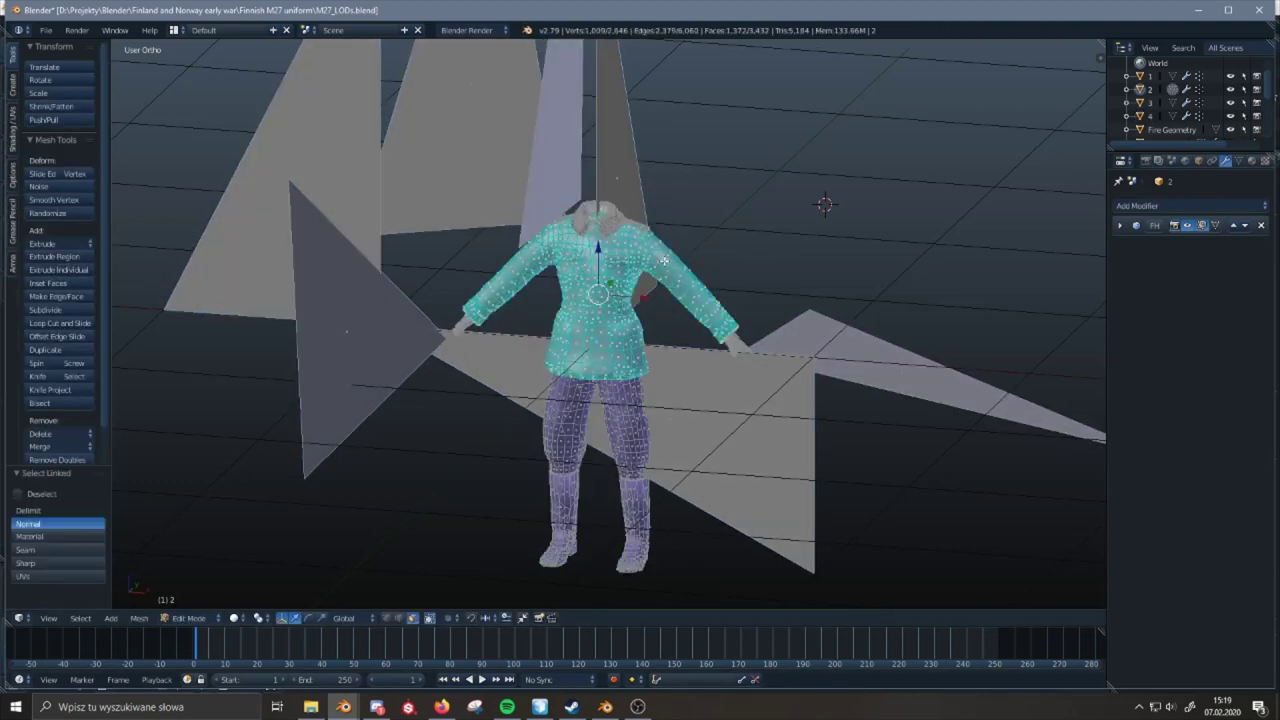
{"action": "key", "text": "l"}
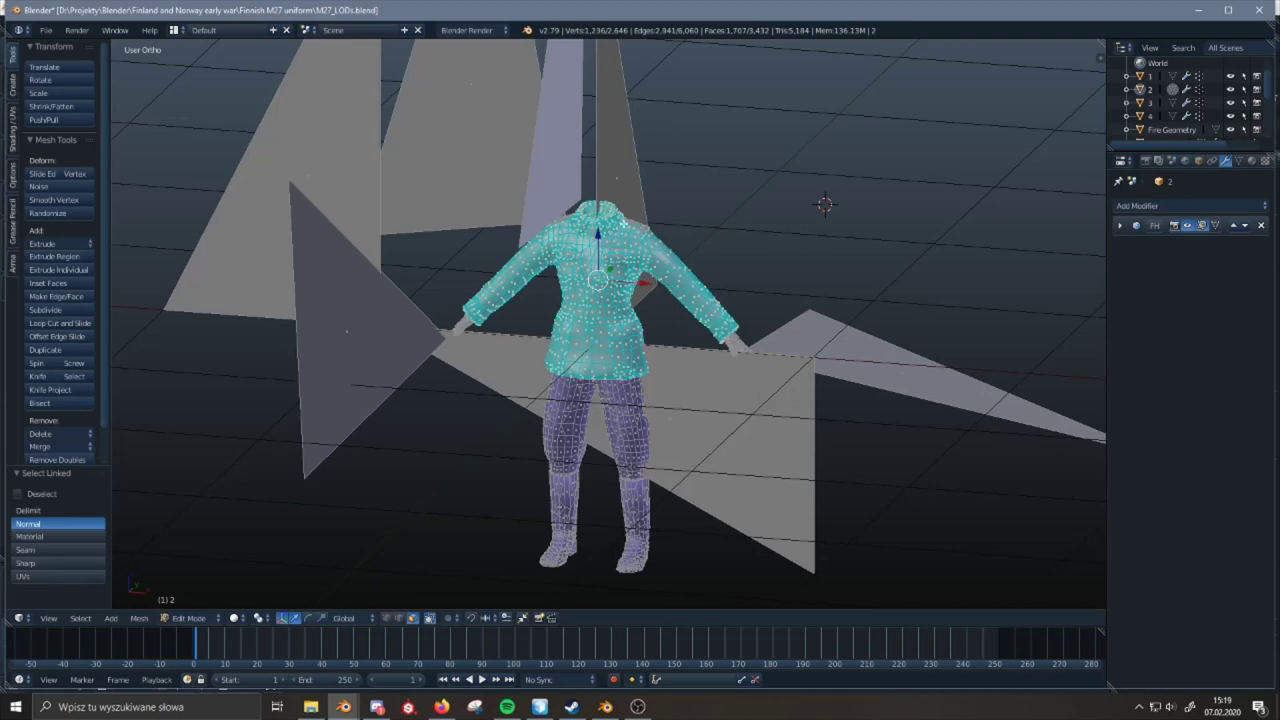
{"action": "key", "text": "l"}
{"action": "key", "text": "ctrl+z"}
{"action": "key", "text": "ctrl+z"}
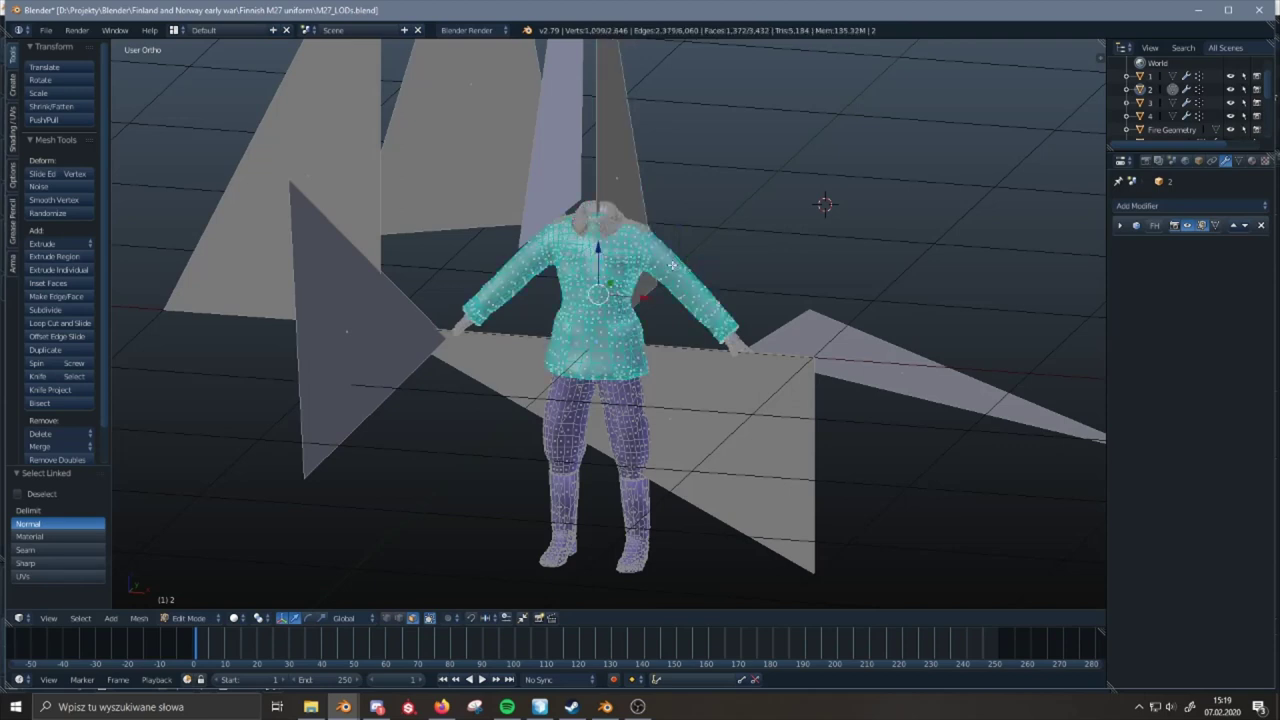
{"action": "key", "text": "l"}
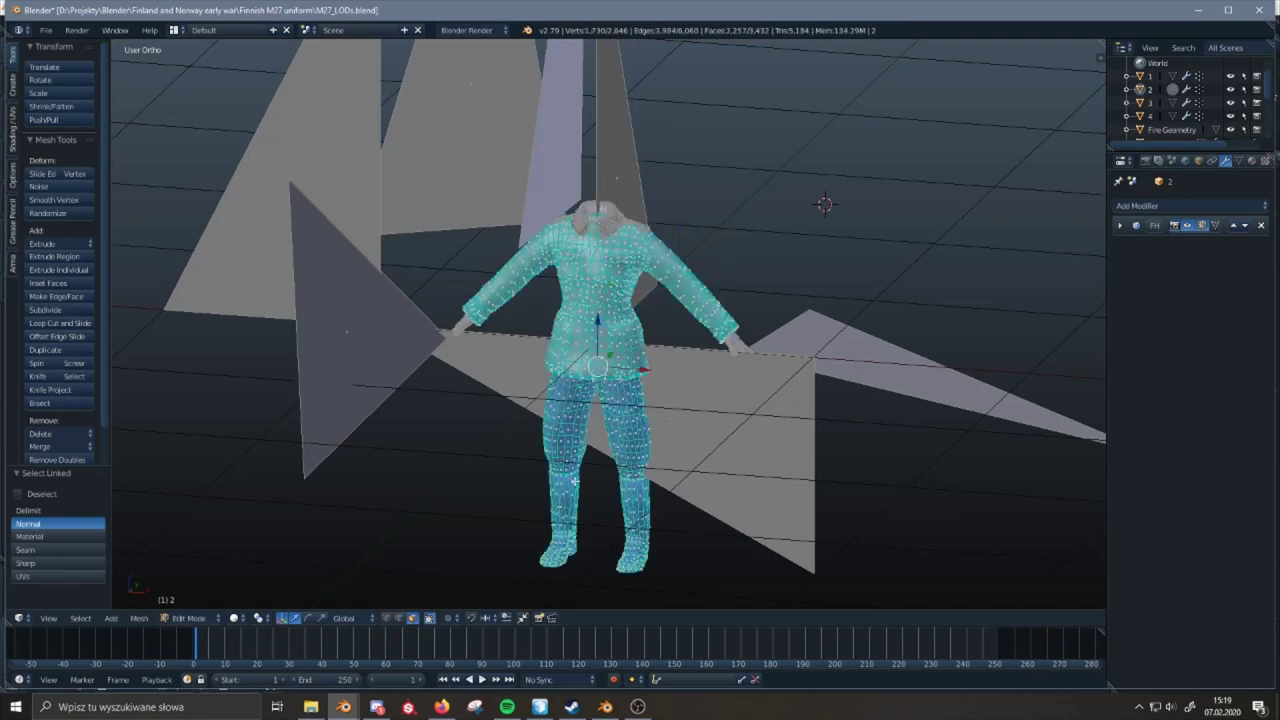
{"action": "key", "text": "l"}
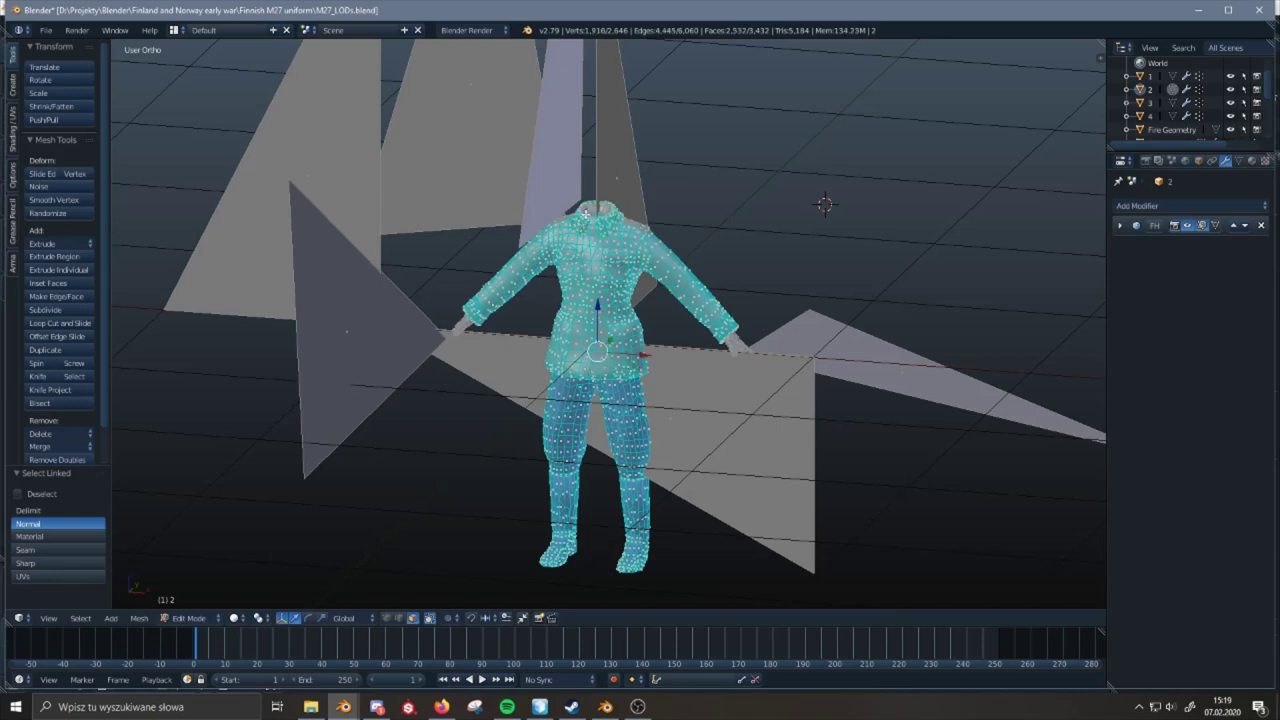
{"action": "key", "text": "l"}
{"action": "key", "text": "l"}
{"action": "key", "text": "l"}
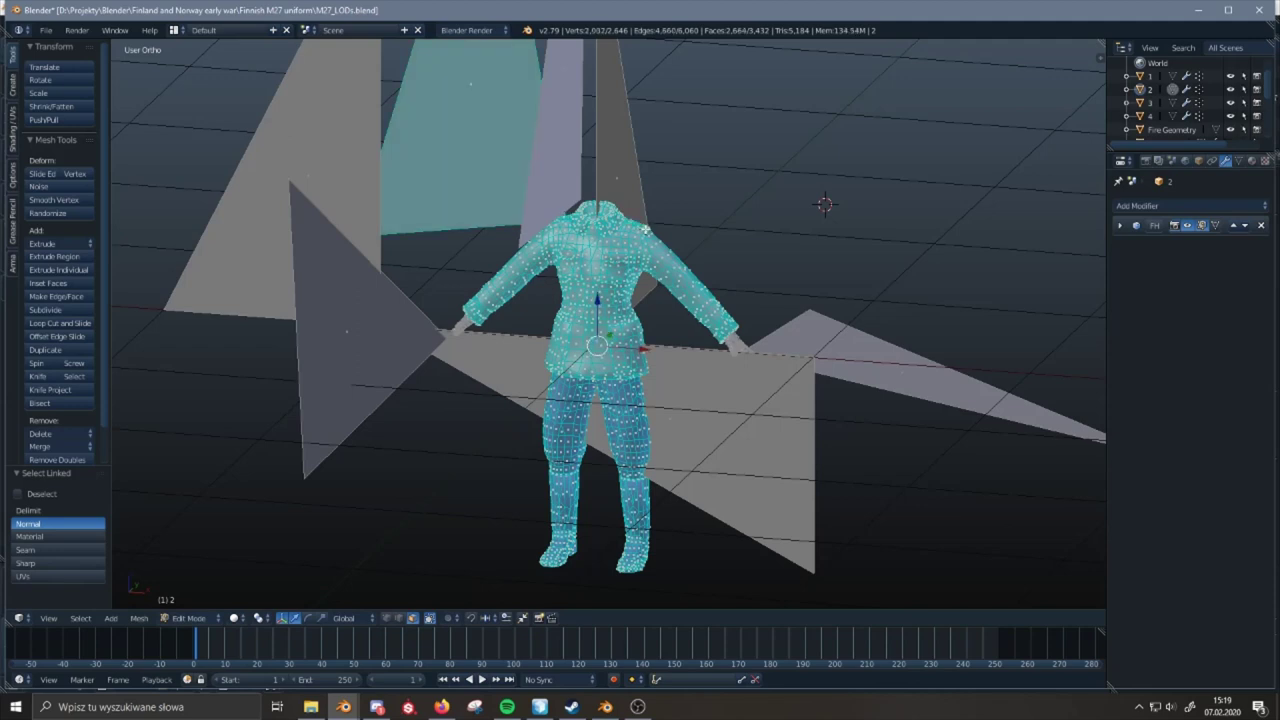
{"action": "key", "text": "p"}
{"action": "left_click", "coordinate": [740, 195]}
{"action": "key", "text": "Tab"}
- Copy the separated uniform object and join the original back into template mesh 2
{"action": "right_click", "coordinate": [619, 251]}
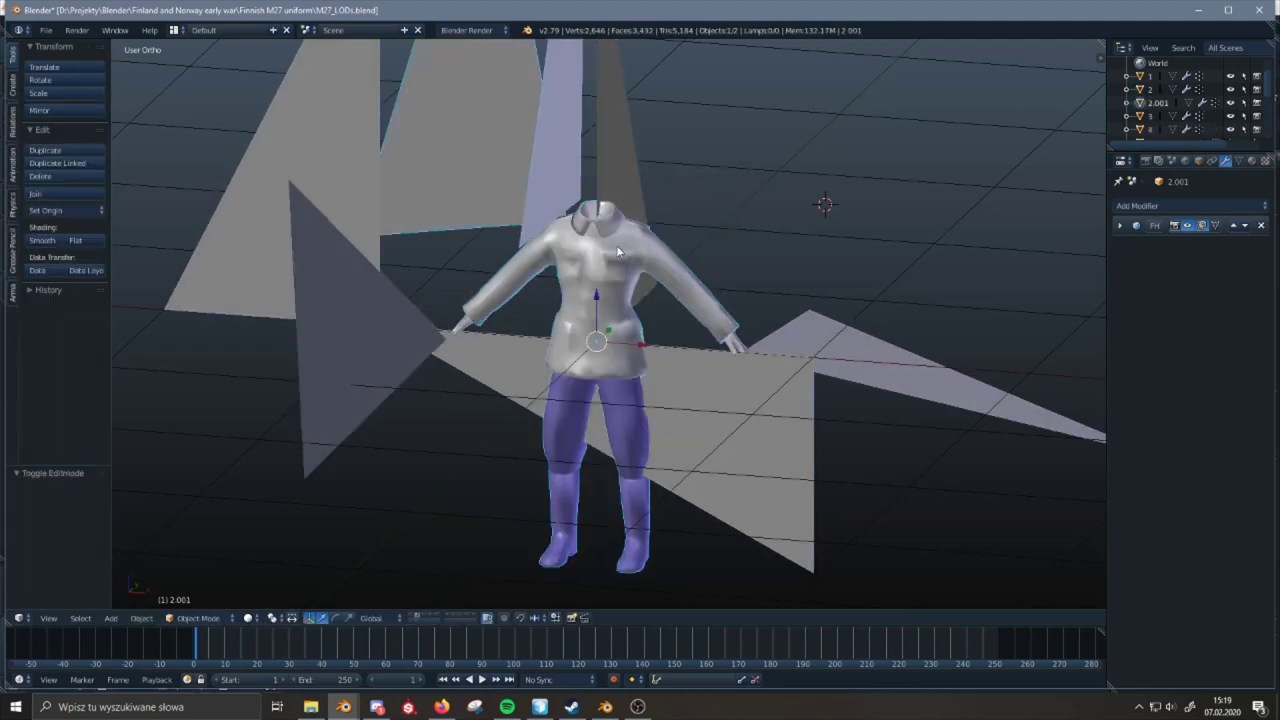
{"action": "key", "text": "ctrl+c"}
{"action": "right_click", "coordinate": [614, 180], "text": "shift"}
{"action": "key", "text": "ctrl+j"}
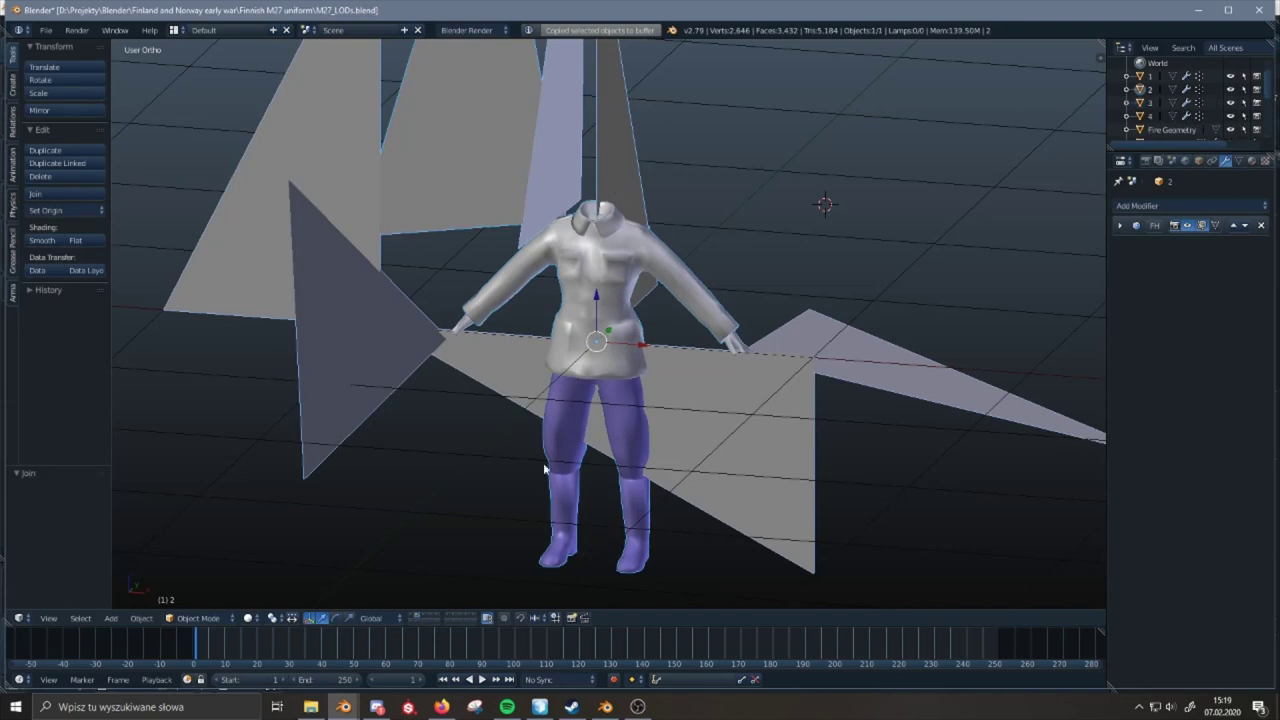
- Paste the copied uniform onto the Stencil Shadow layer
{"action": "key", "text": "Delete"}
{"action": "key", "text": "ctrl+v"}
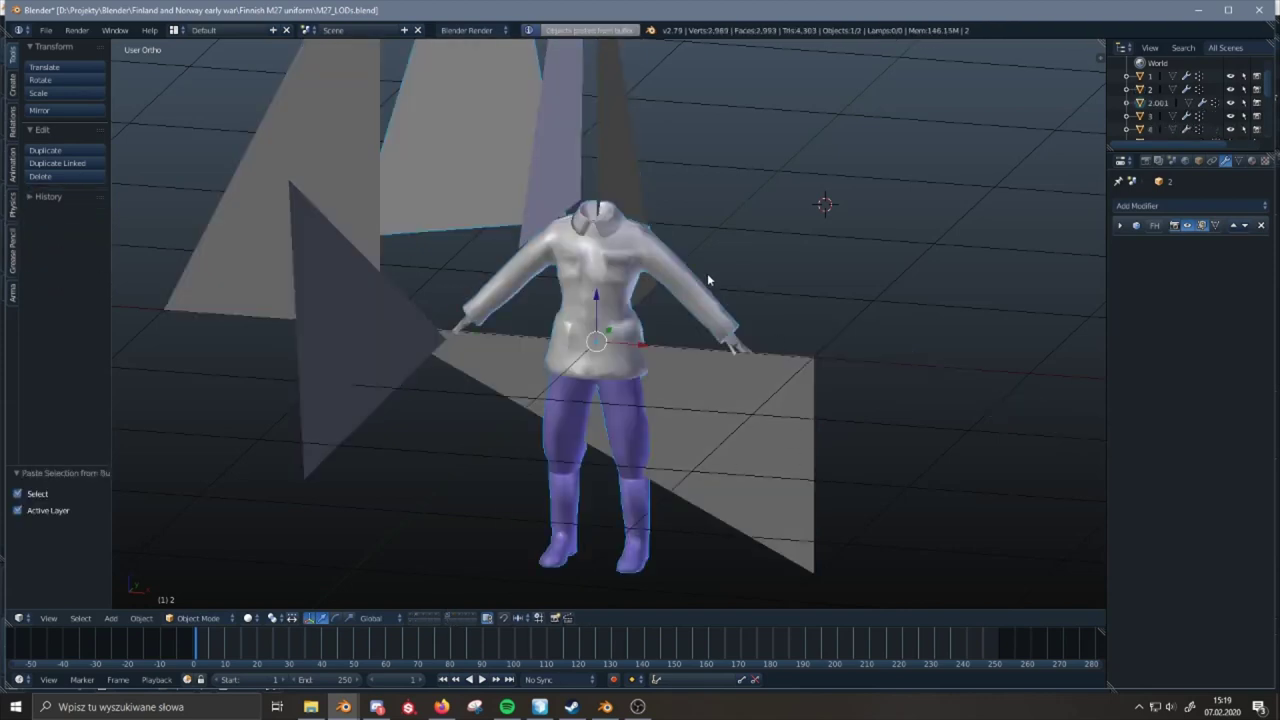
{"action": "key", "text": "Tab"}
{"action": "middle_click_drag", "start_coordinate": [687, 282], "coordinate": [723, 220]}
{"action": "key", "text": "Tab"}
- Delete the large placeholder triangle behind the figure from the Stencil Shadow mesh
{"action": "right_click", "coordinate": [477, 124]}
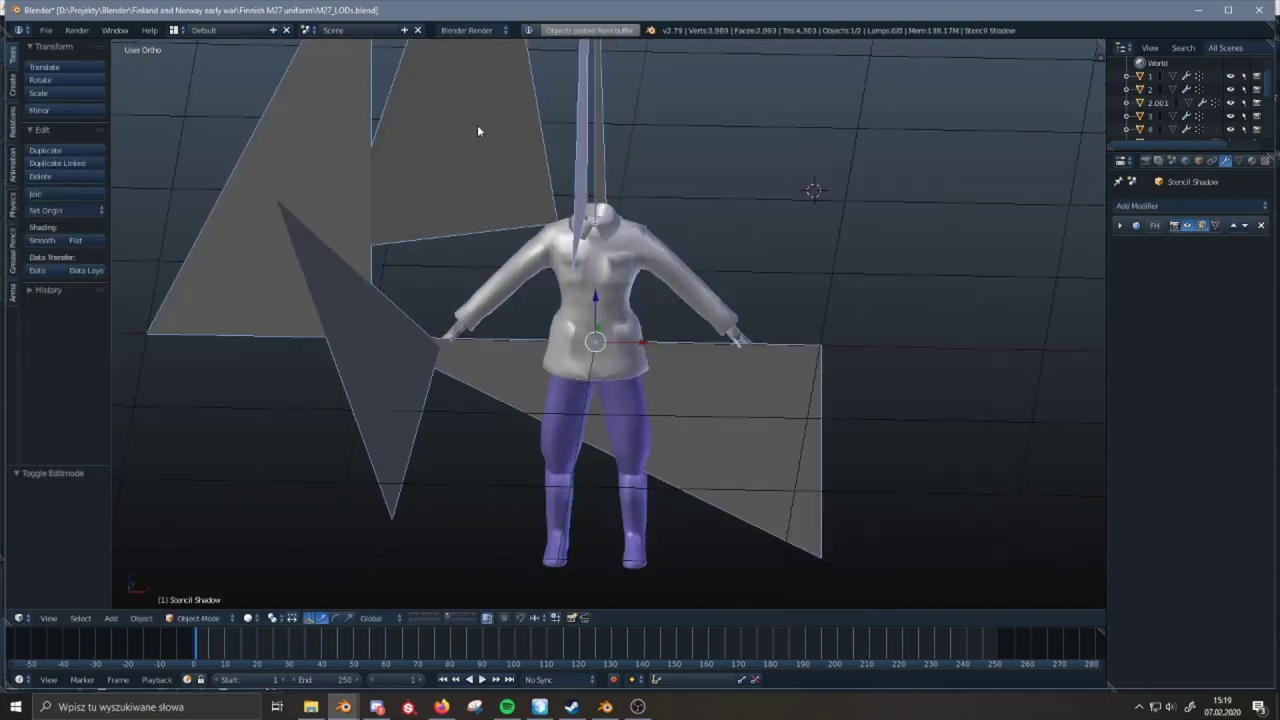
{"action": "key", "text": "Tab"}
{"action": "right_click", "coordinate": [472, 109]}
{"action": "key", "text": "Delete"}
{"action": "left_click", "coordinate": [483, 119]}
{"action": "key", "text": "Tab"}
- Try to shrink the entire pasted uniform mesh along its normals with Shrink/Fatten
{"action": "right_click", "coordinate": [582, 248]}
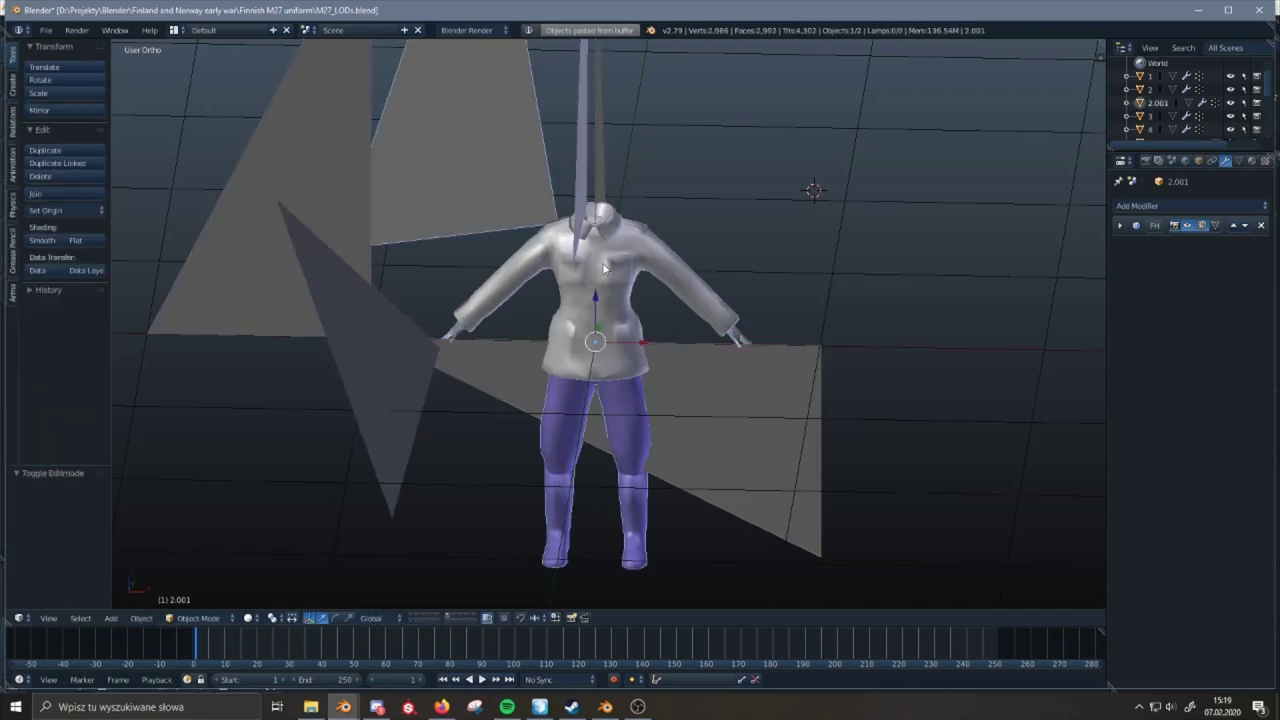
{"action": "key", "text": "Tab"}
{"action": "middle_click_drag", "start_coordinate": [582, 248], "coordinate": [539, 238]}
{"action": "key", "text": "Tab"}
{"action": "key", "text": "Tab"}
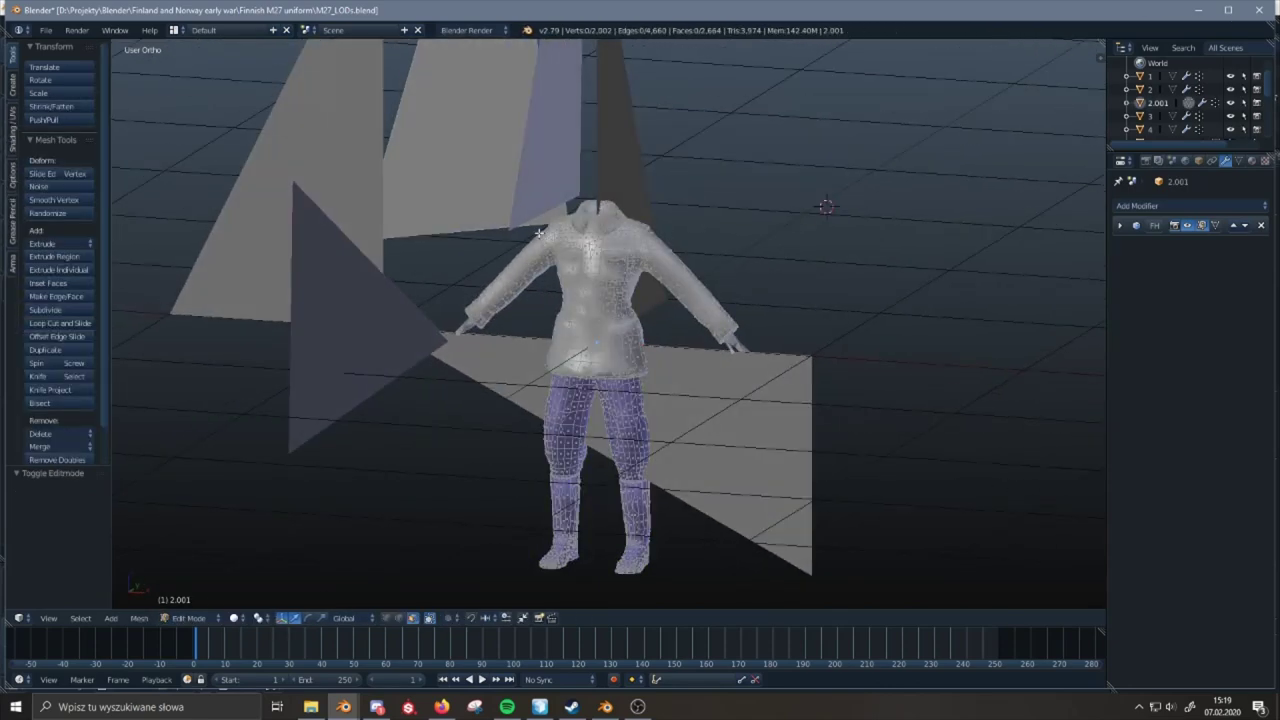
{"action": "key", "text": "a"}
{"action": "scroll", "coordinate": [660, 217], "scroll_direction": "up", "scroll_amount": 2}
{"action": "middle_click_drag", "start_coordinate": [661, 218], "coordinate": [492, 197]}
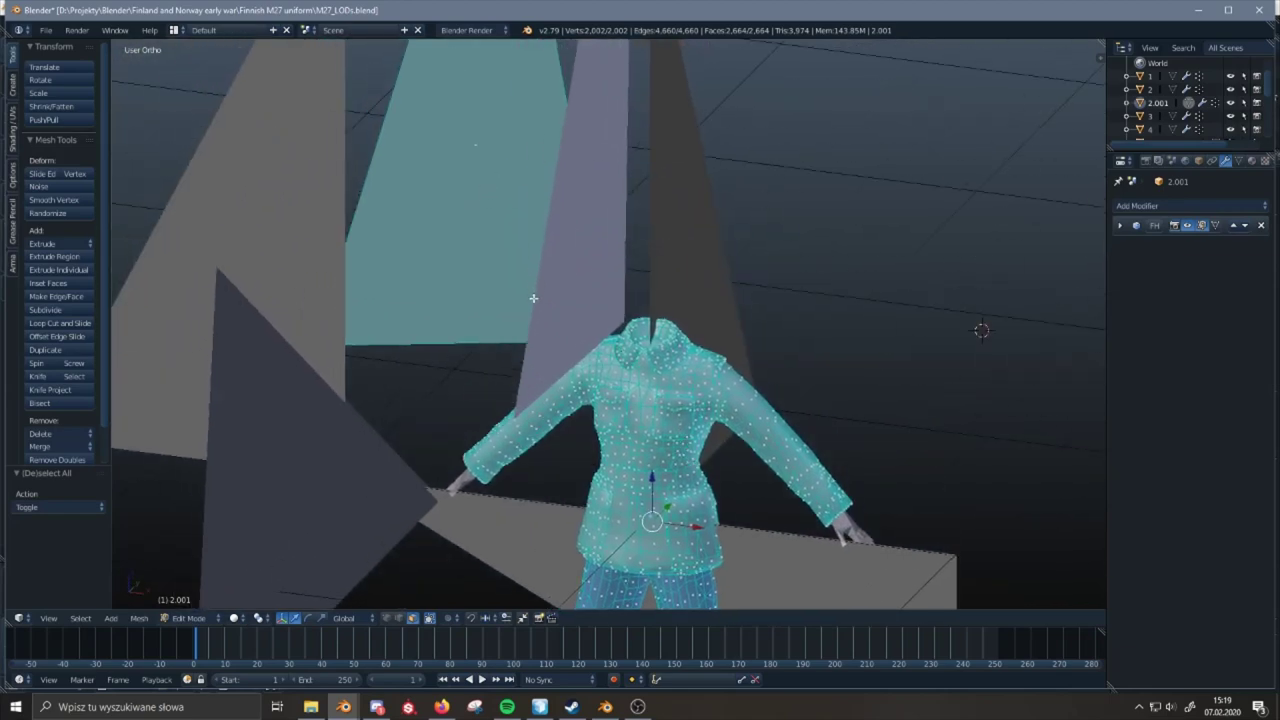
{"action": "middle_click_drag", "start_coordinate": [533, 298], "coordinate": [543, 257]}
{"action": "scroll", "coordinate": [543, 258], "scroll_direction": "up", "scroll_amount": 4}
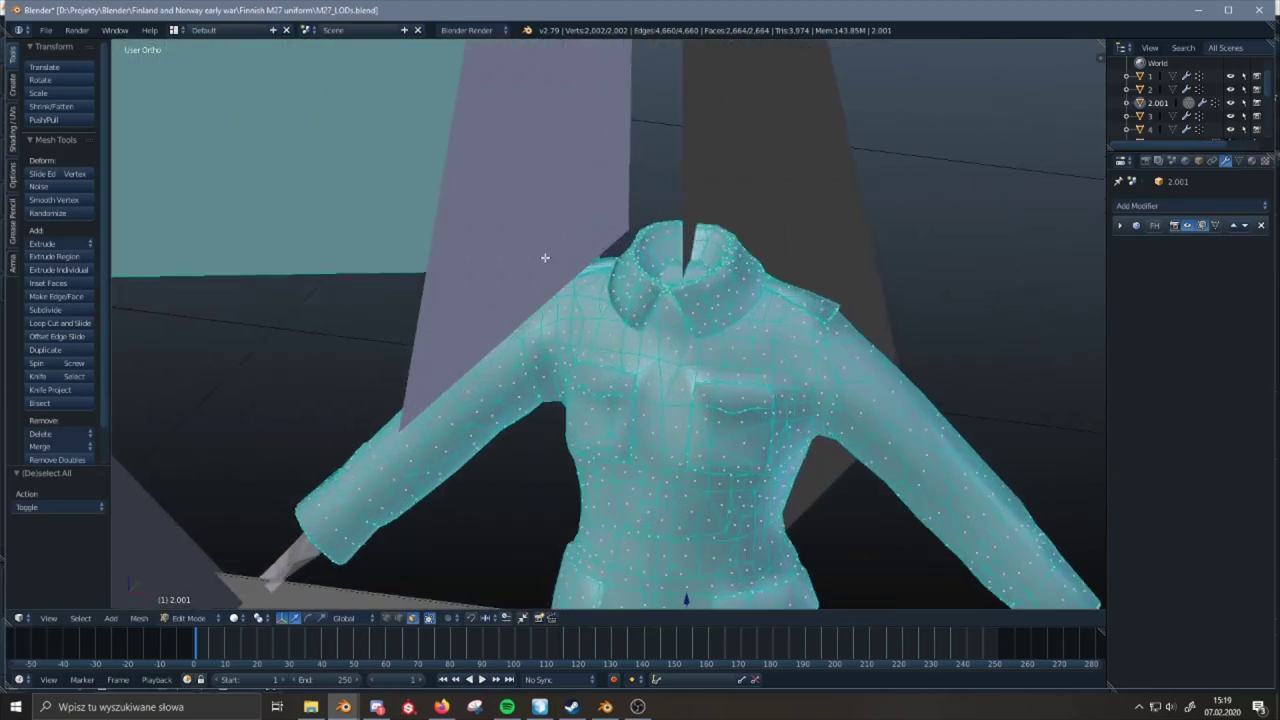
{"action": "middle_click_drag", "start_coordinate": [674, 258], "coordinate": [587, 333]}
{"action": "scroll", "coordinate": [540, 305], "scroll_direction": "up", "scroll_amount": 5}
{"action": "scroll", "coordinate": [587, 333], "scroll_direction": "up", "scroll_amount": 2}
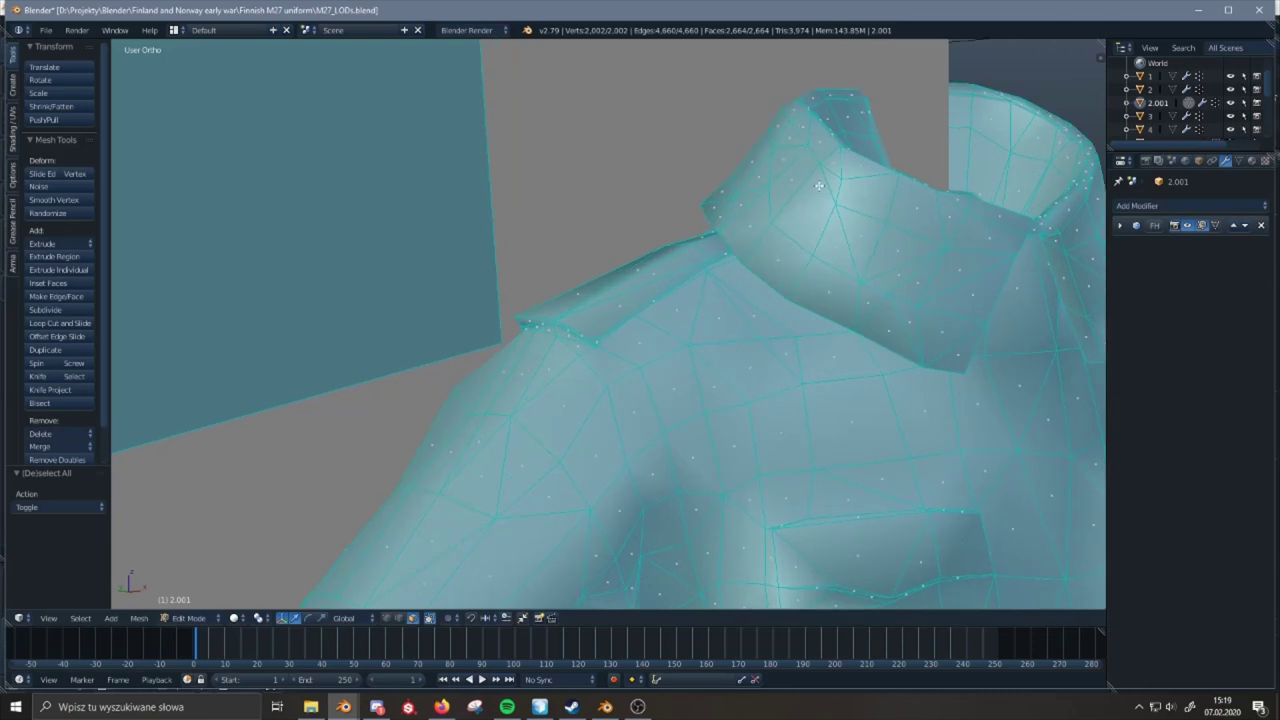
{"action": "key", "text": "alt+s"}
{"action": "right_click", "coordinate": [690, 122]}
- Separate the large stray triangle behind the figure from the pasted uniform mesh into its own object
{"action": "right_click", "coordinate": [621, 275]}
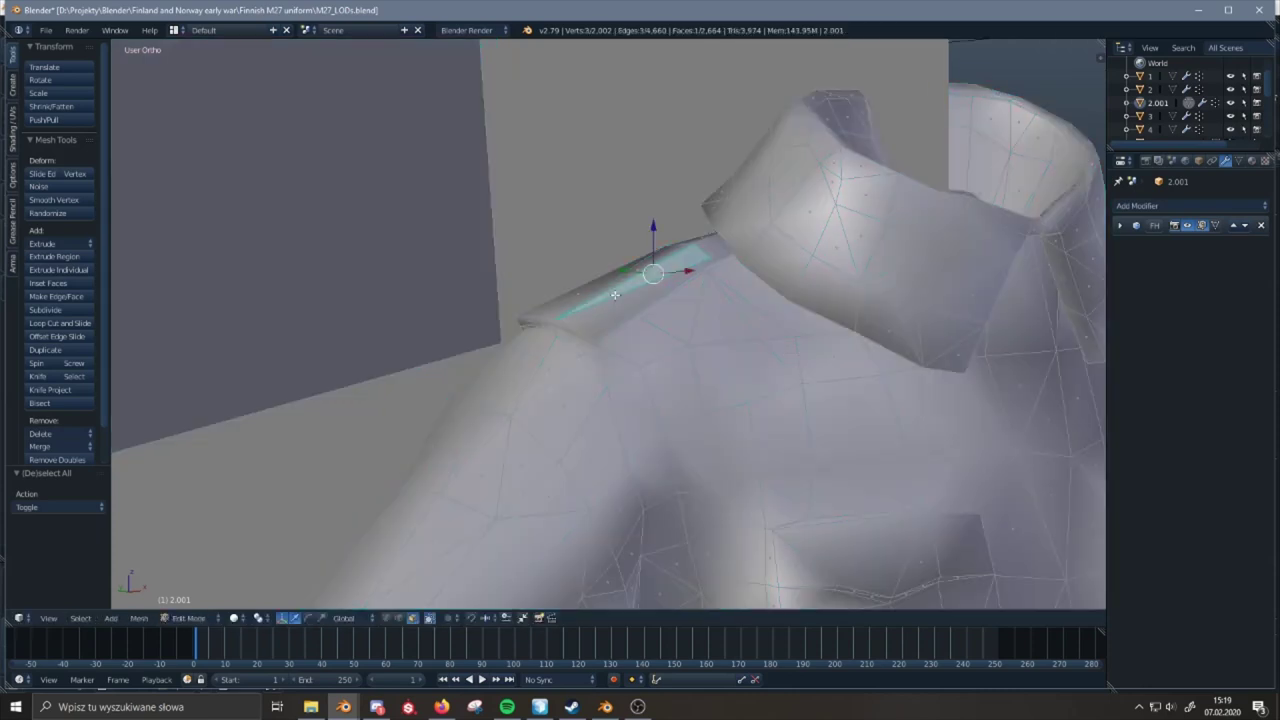
{"action": "right_click", "coordinate": [384, 238]}
{"action": "key", "text": "p"}
{"action": "left_click", "coordinate": [383, 239]}
{"action": "right_click", "coordinate": [749, 364]}
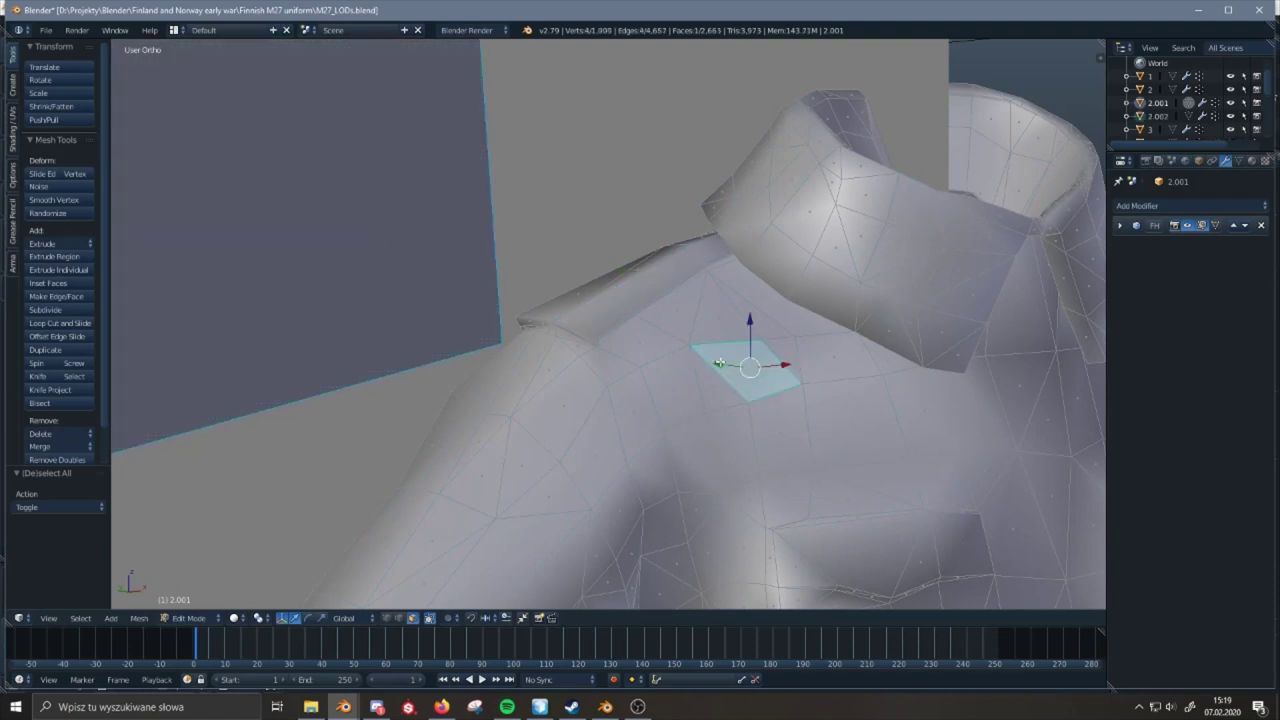
{"action": "key", "text": "Tab"}
{"action": "right_click", "coordinate": [631, 365]}
- Shrink the entire uniform mesh very slightly along its normals with Shrink/Fatten
{"action": "key", "text": "Tab"}
{"action": "key", "text": "Tab"}
{"action": "right_click", "coordinate": [642, 332]}
{"action": "key", "text": "Tab"}
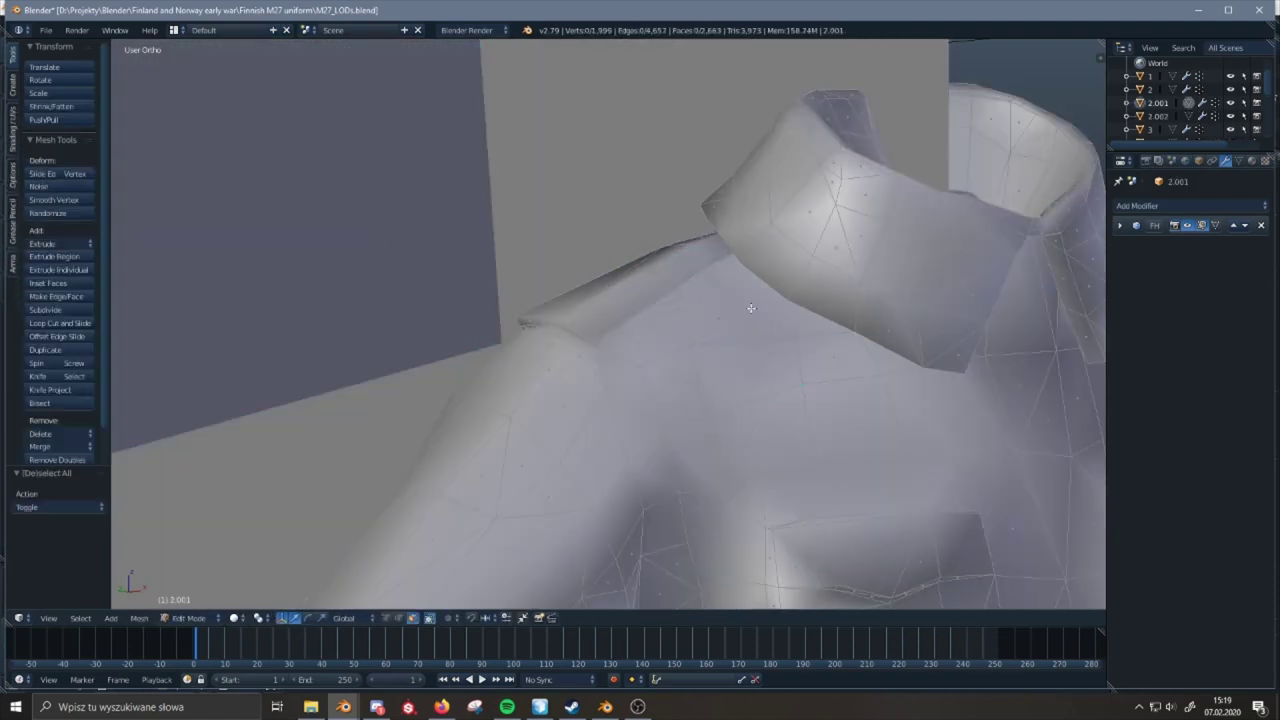
{"action": "key", "text": "alt+s"}
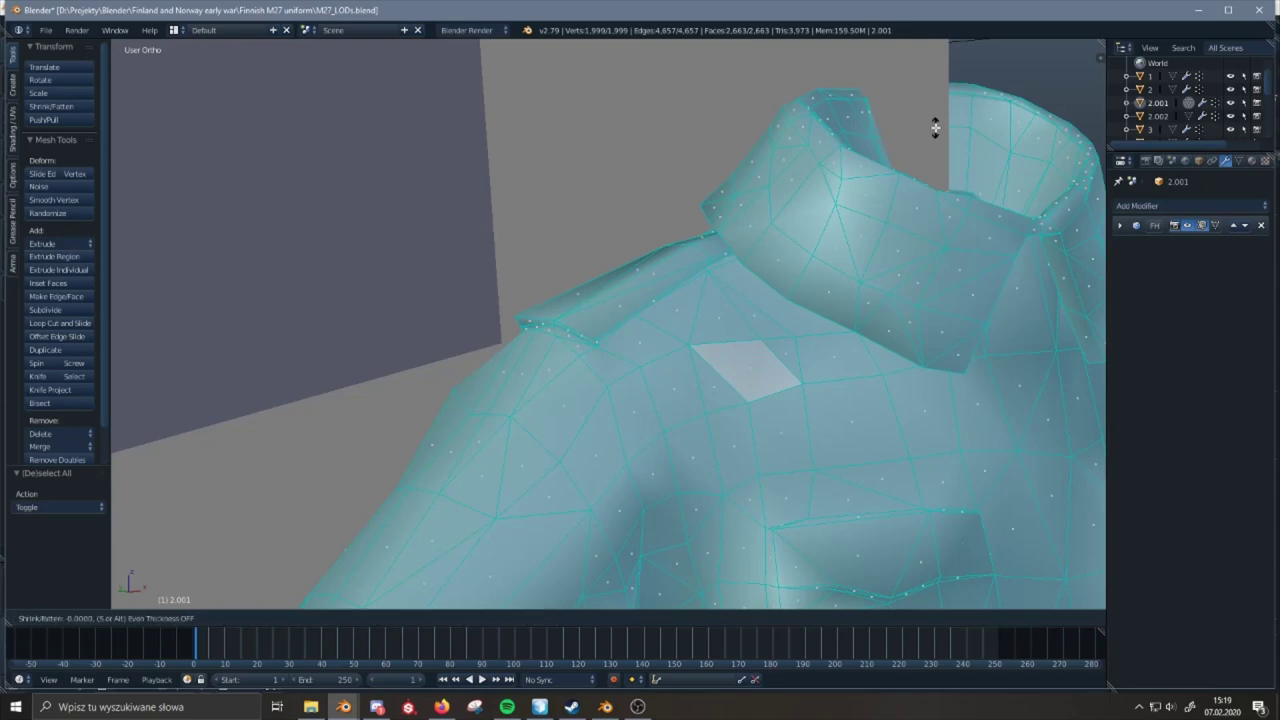
{"action": "left_click", "coordinate": [934, 128]}
{"action": "middle_click_drag", "start_coordinate": [934, 128], "coordinate": [873, 147]}
{"action": "key", "text": "Tab"}
{"action": "scroll", "coordinate": [873, 147], "scroll_direction": "down", "scroll_amount": 5}
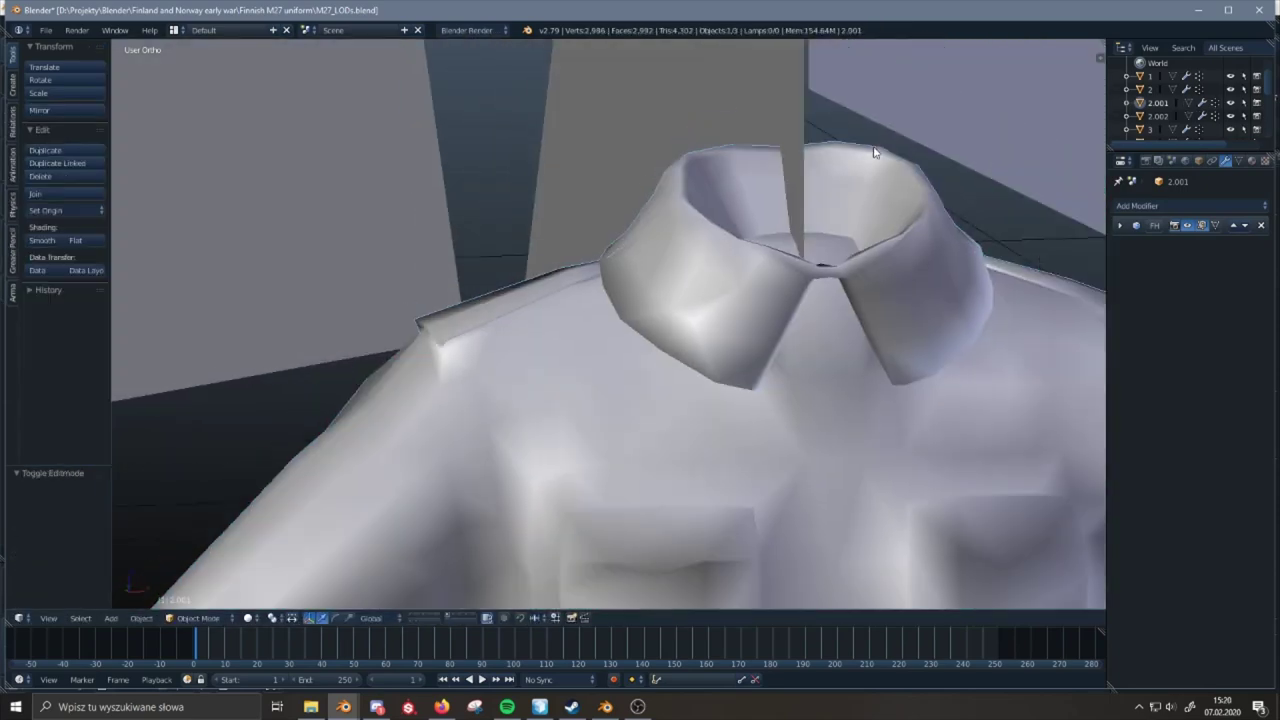
- Shrink the whole uniform mesh further with Shrink/Fatten by about -0.0005
{"action": "key", "text": "Tab"}
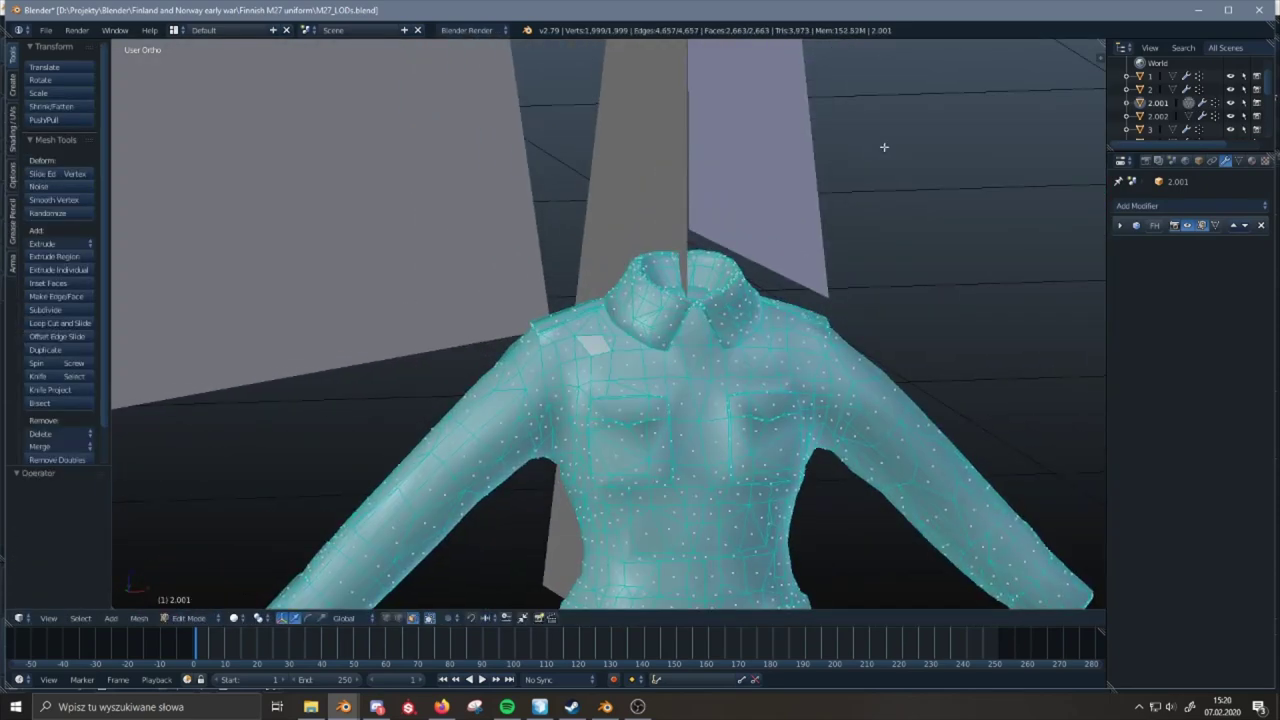
{"action": "key", "text": "alt+s"}
{"action": "left_click", "coordinate": [887, 196]}
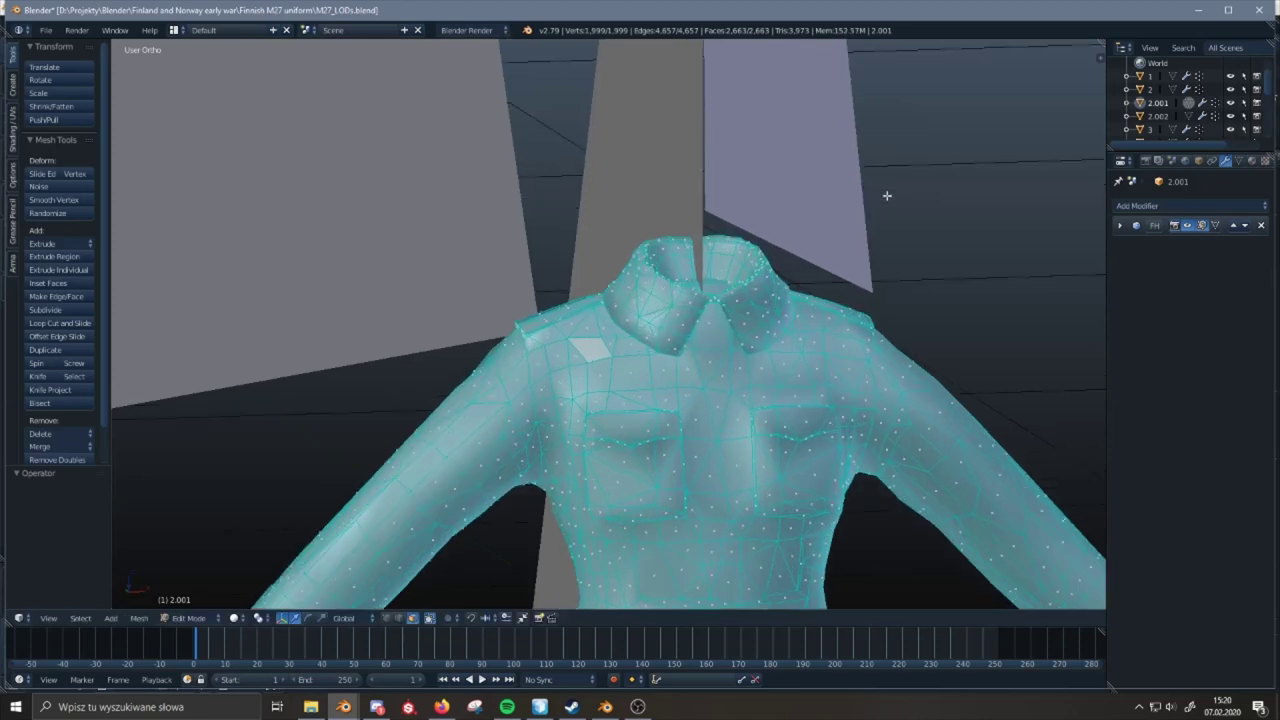
{"action": "scroll", "coordinate": [886, 196], "scroll_direction": "up", "scroll_amount": 6}
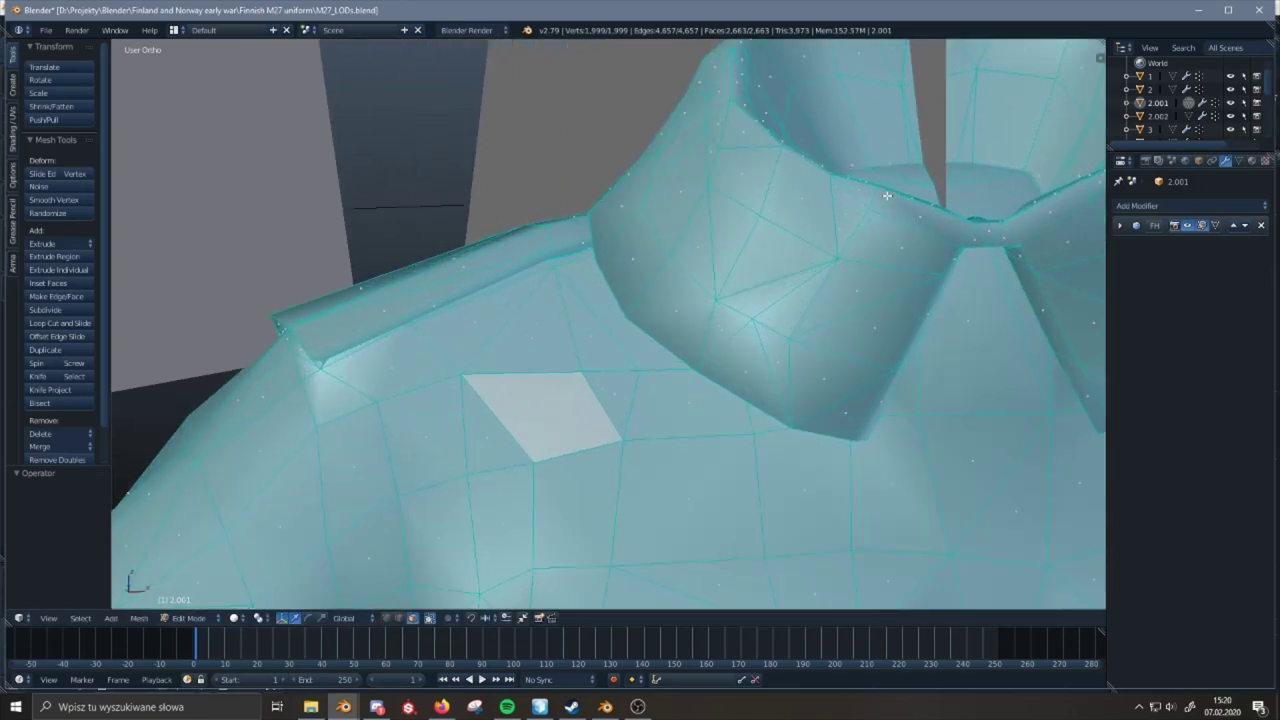
{"action": "left_click", "coordinate": [752, 112]}
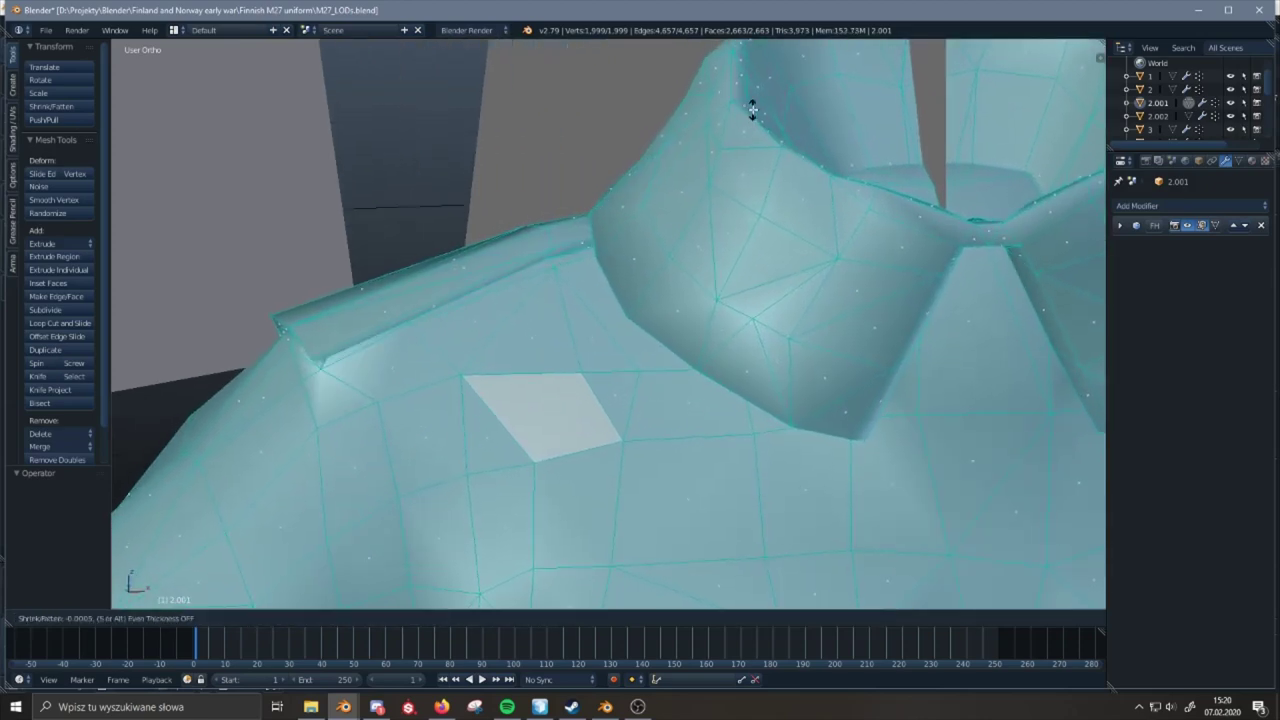
{"action": "key", "text": "Tab"}
{"action": "scroll", "coordinate": [543, 227], "scroll_direction": "down", "scroll_amount": 8}
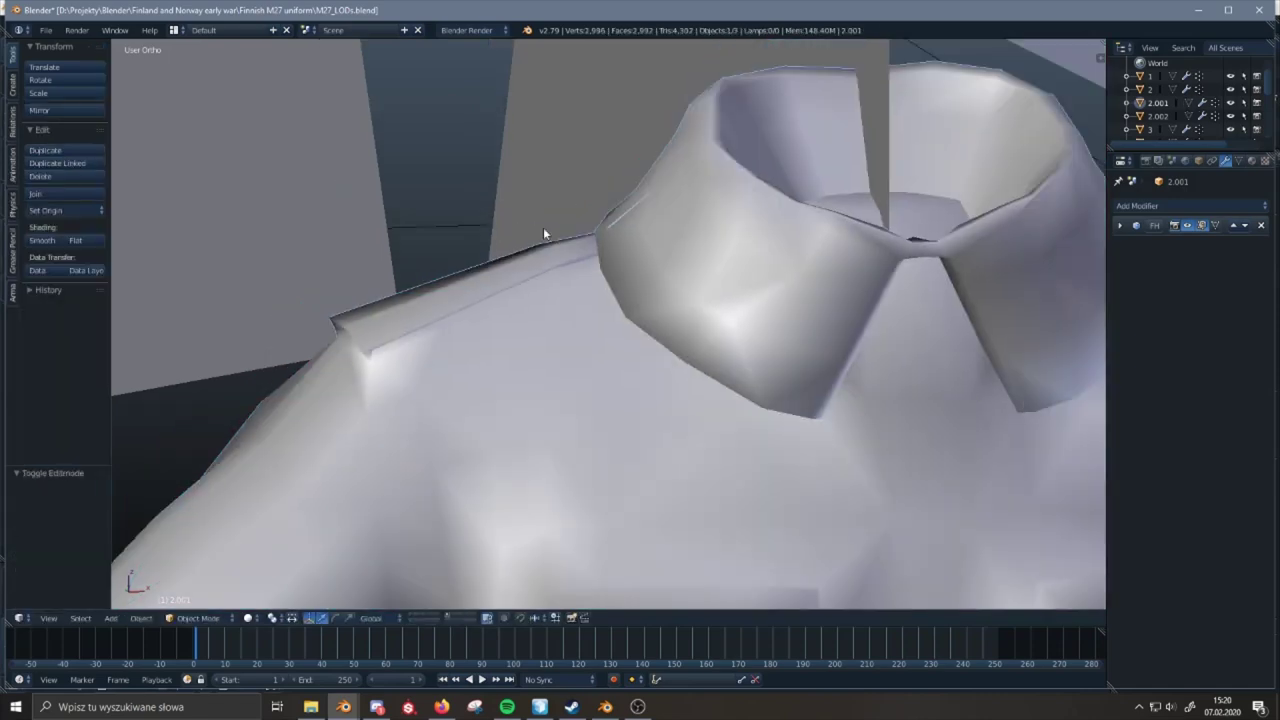
- Copy the shrunken uniform and paste it onto the first LOD layer over the buttoned jacket
{"action": "key", "text": "ctrl+c"}
{"action": "middle_click_drag", "start_coordinate": [528, 197], "coordinate": [456, 298]}
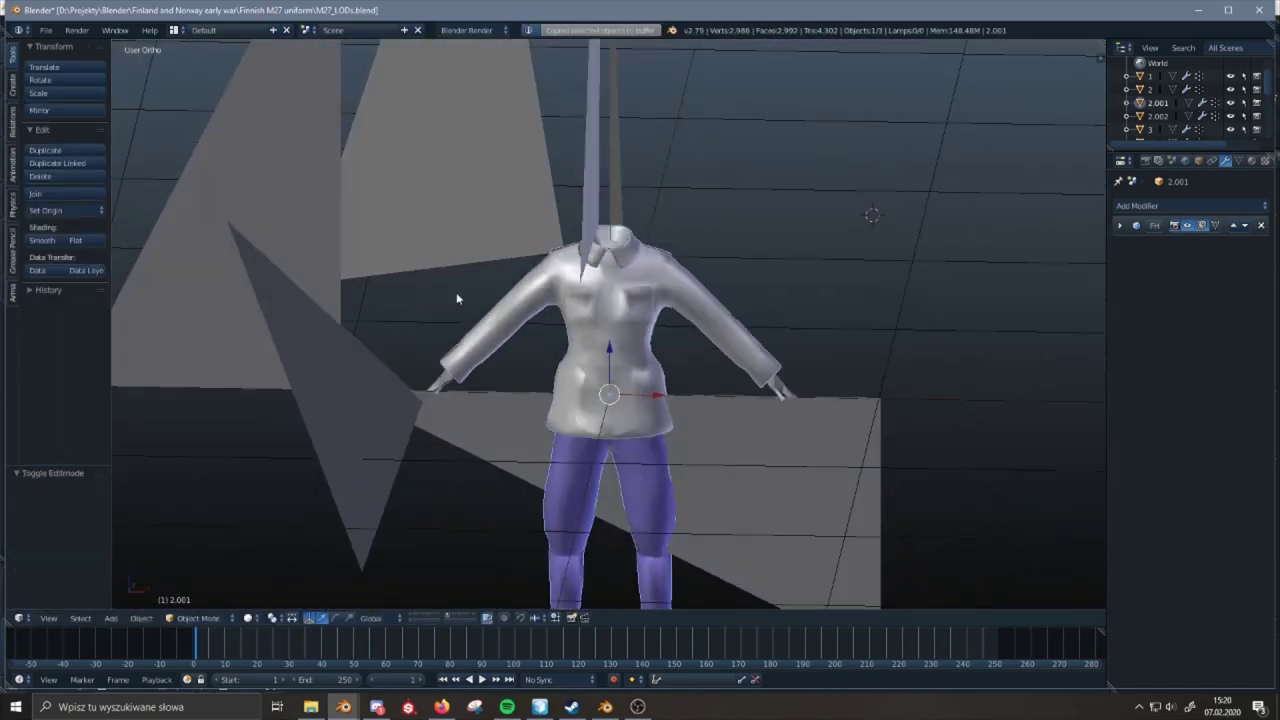
{"action": "key", "text": "ctrl+v"}
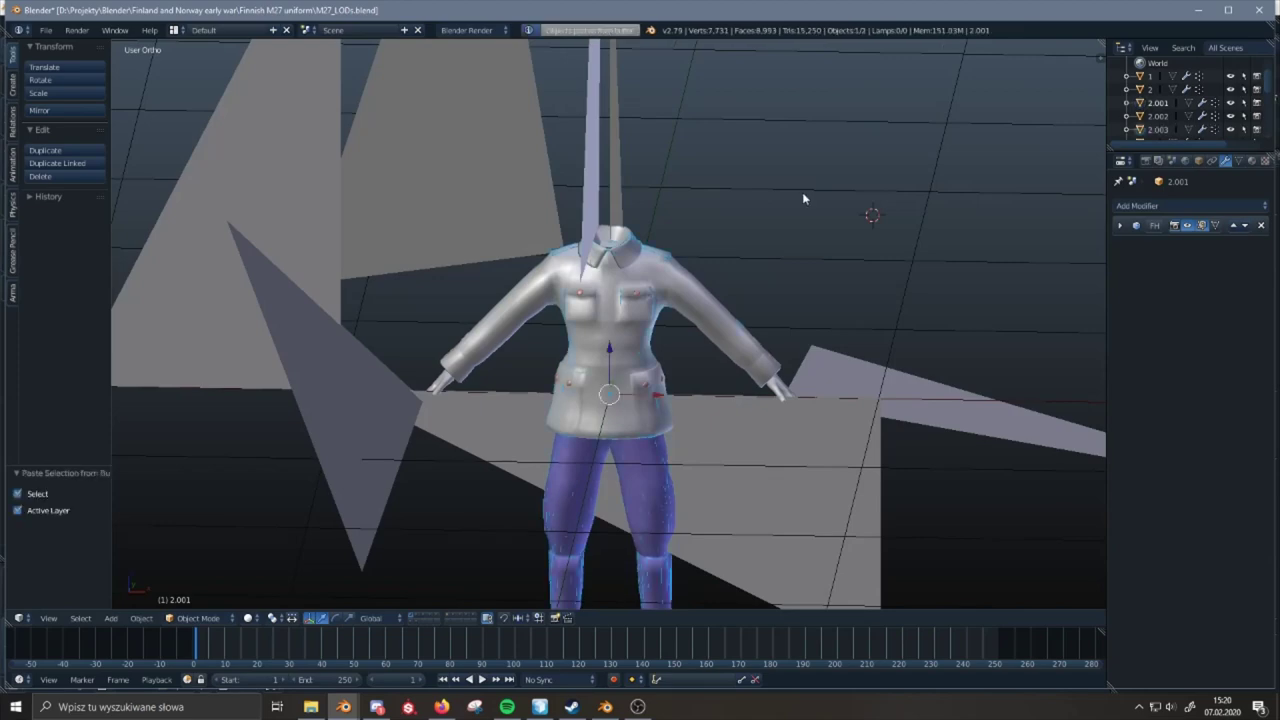
{"action": "scroll", "coordinate": [732, 293], "scroll_direction": "up", "scroll_amount": 2}
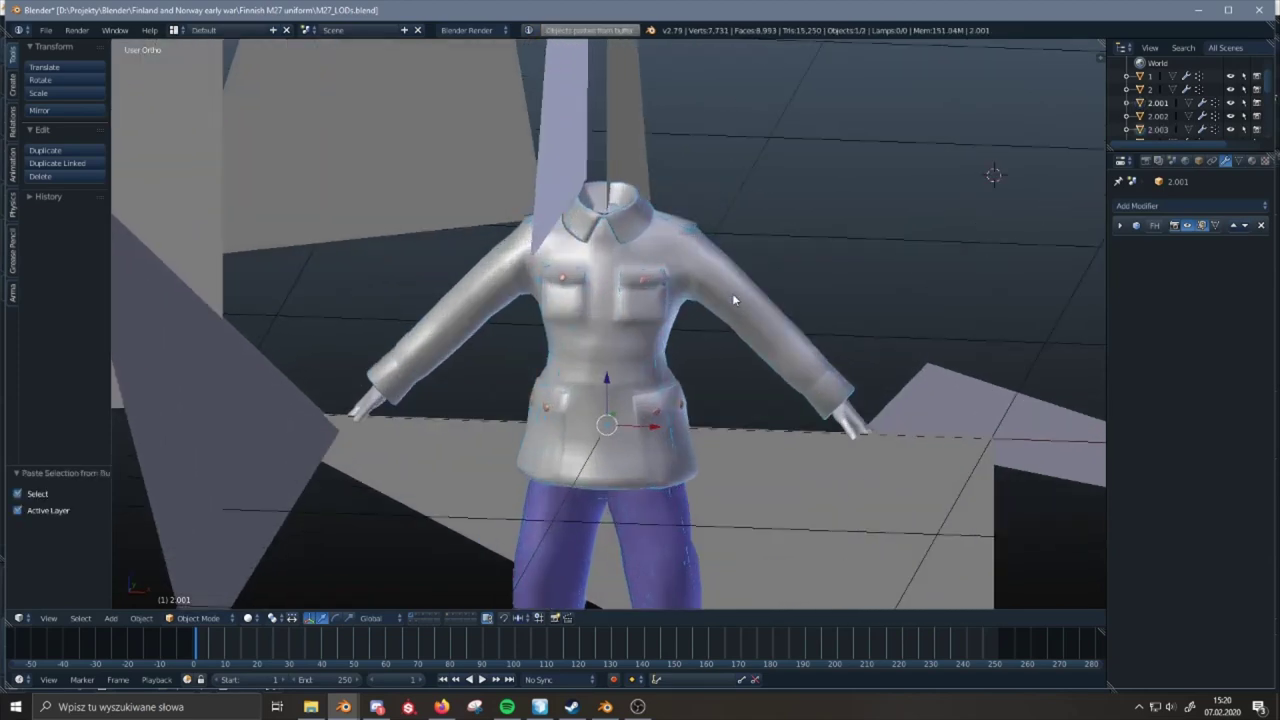
{"action": "middle_click_drag", "start_coordinate": [732, 293], "coordinate": [697, 235]}
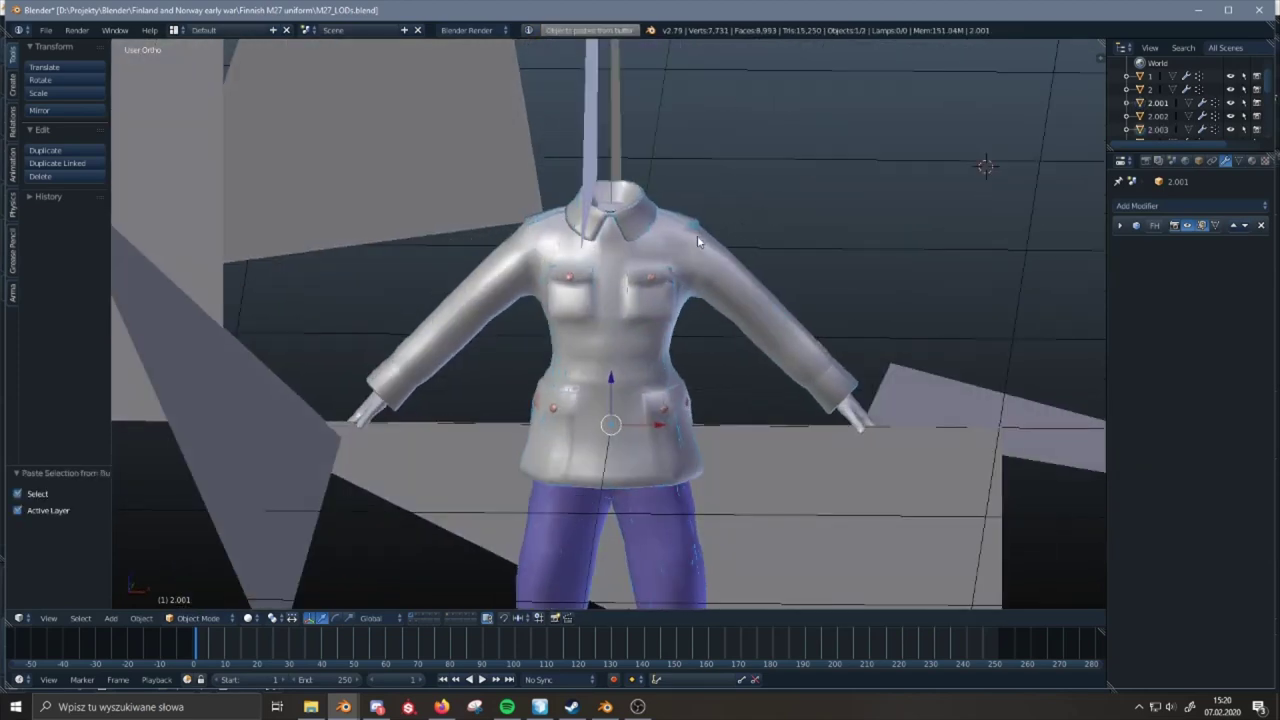
- Select the pasted uniform copy on the first LOD layer and all of its geometry for editing
{"action": "right_click", "coordinate": [697, 238]}
{"action": "key", "text": "g"}
{"action": "right_click", "coordinate": [632, 282]}
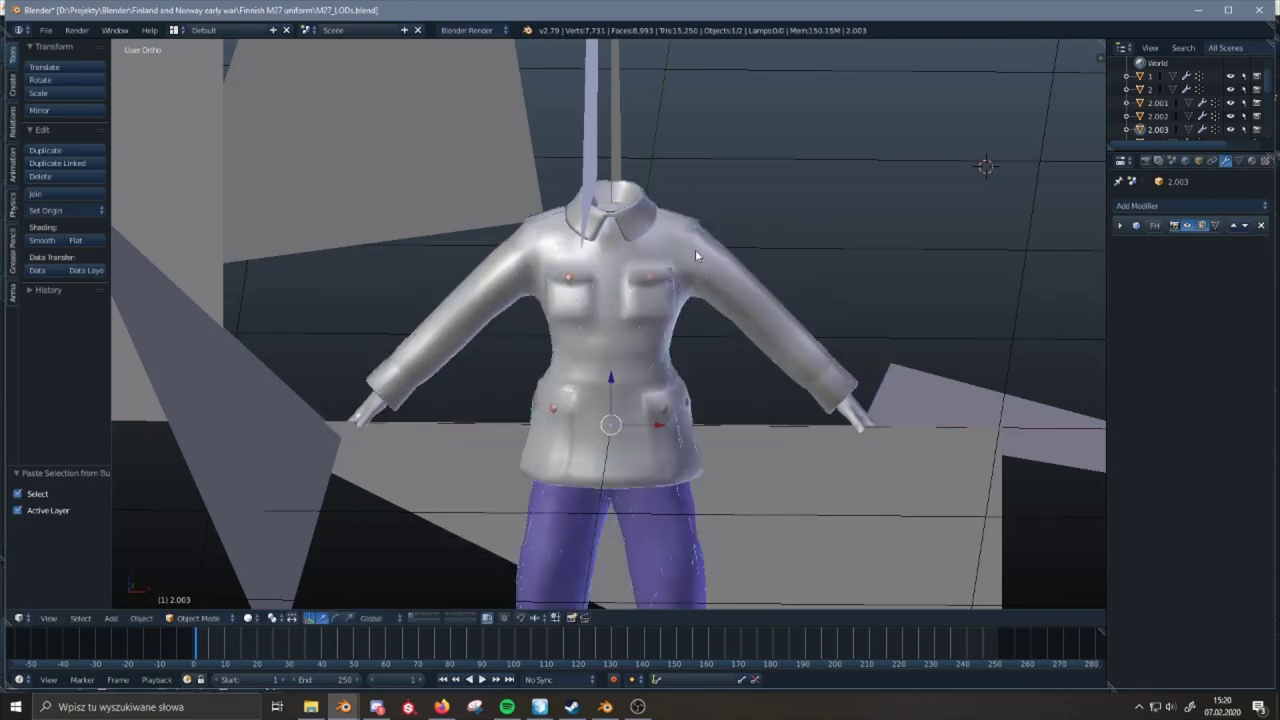
{"action": "key", "text": "Tab"}
{"action": "key", "text": "a"}
{"action": "key", "text": "a"}
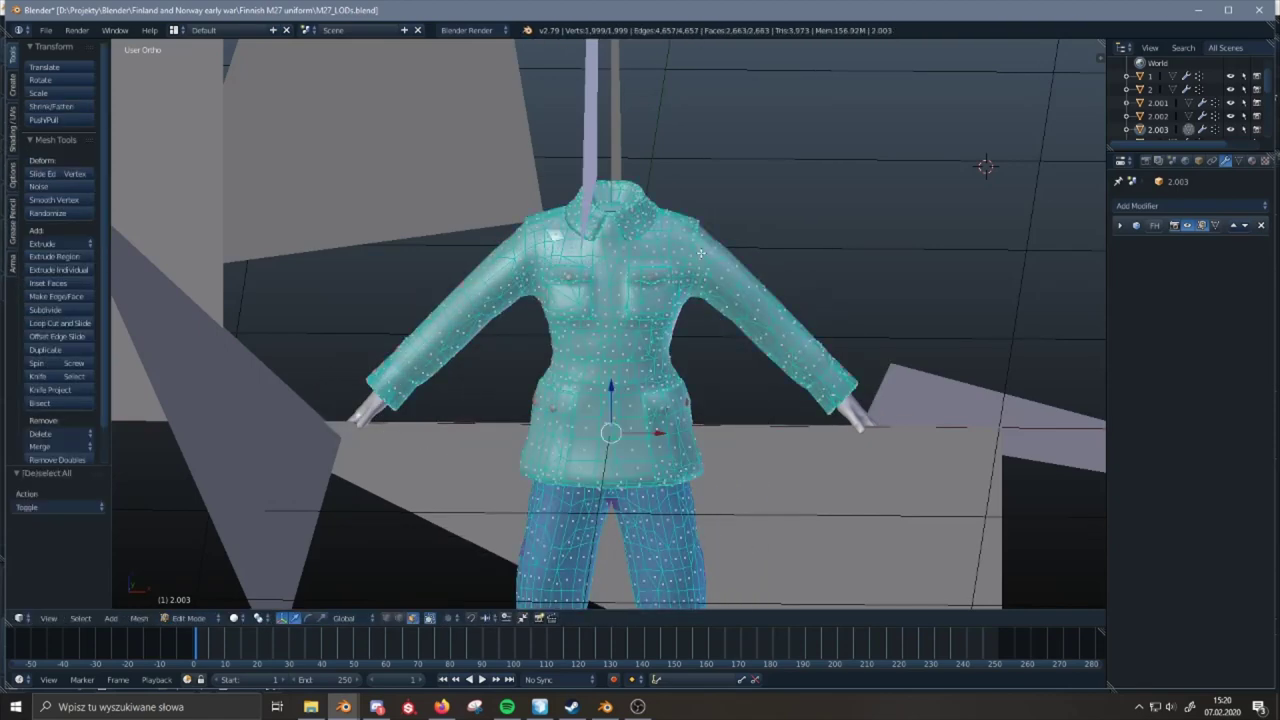
- Examine where the selected uniform mesh pokes through the surface around the jacket front and chest pocket
{"action": "scroll", "coordinate": [701, 253], "scroll_direction": "up", "scroll_amount": 10}
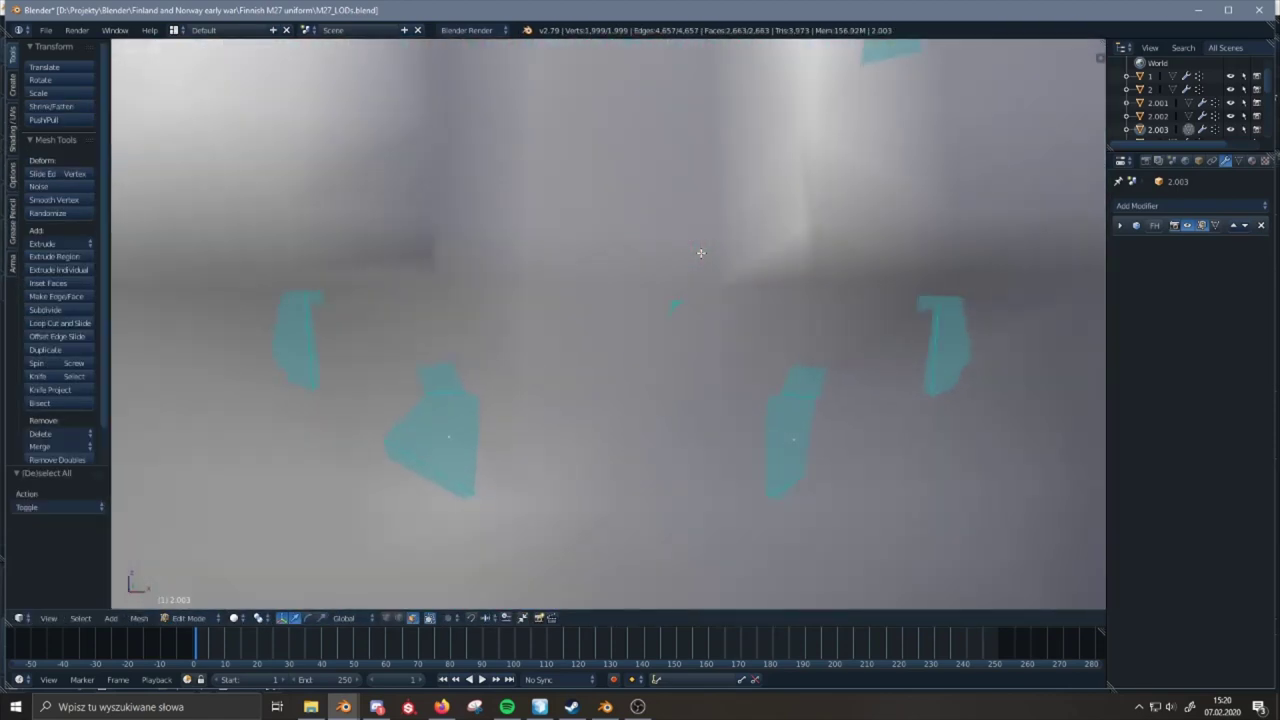
{"action": "scroll", "coordinate": [701, 253], "scroll_direction": "up", "scroll_amount": 3}
{"action": "scroll", "coordinate": [722, 340], "scroll_direction": "up", "scroll_amount": 3}
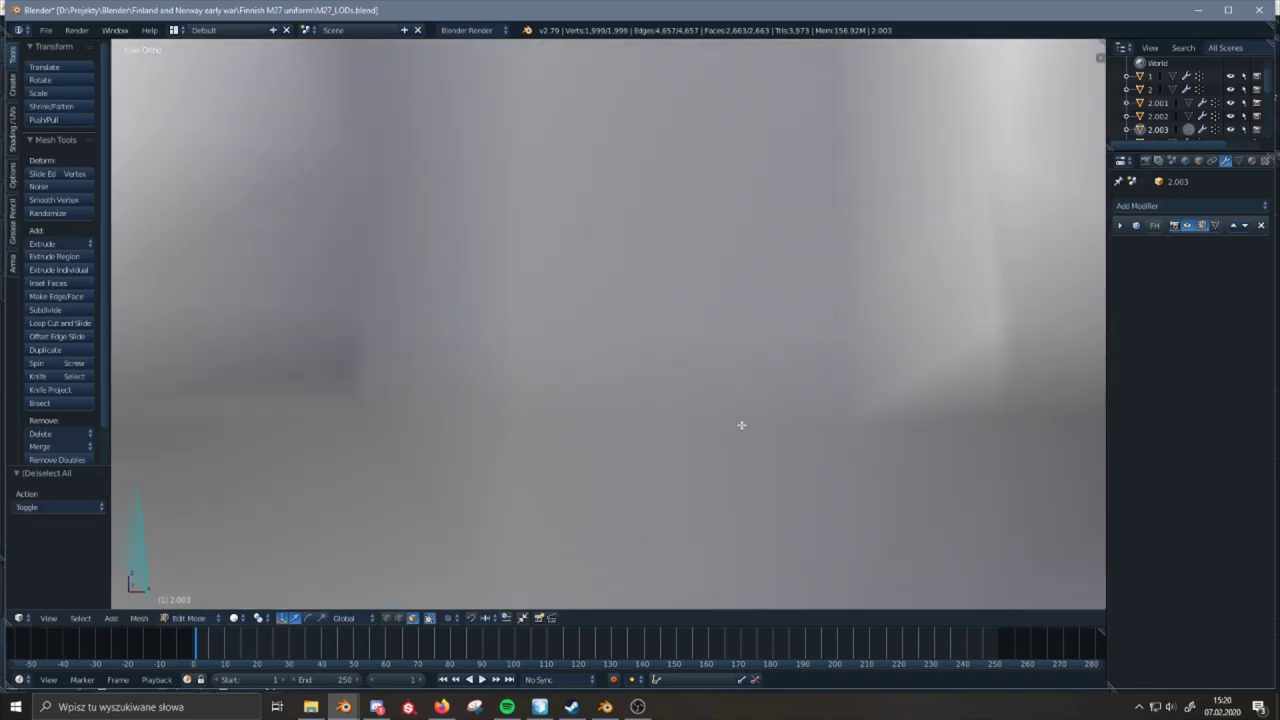
{"action": "scroll", "coordinate": [741, 425], "scroll_direction": "down", "scroll_amount": 10}
{"action": "scroll", "coordinate": [741, 425], "scroll_direction": "up", "scroll_amount": 5}
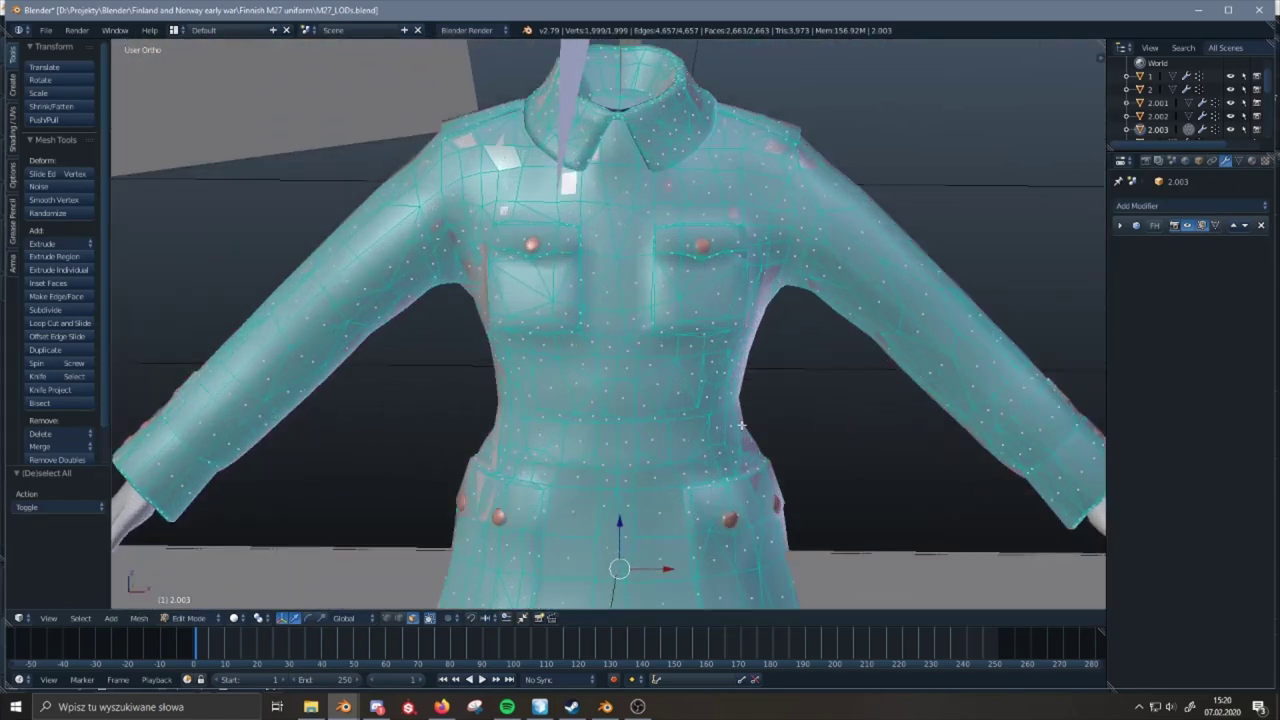
{"action": "middle_click_drag", "start_coordinate": [742, 425], "coordinate": [671, 382]}
{"action": "scroll", "coordinate": [698, 373], "scroll_direction": "down", "scroll_amount": 6}
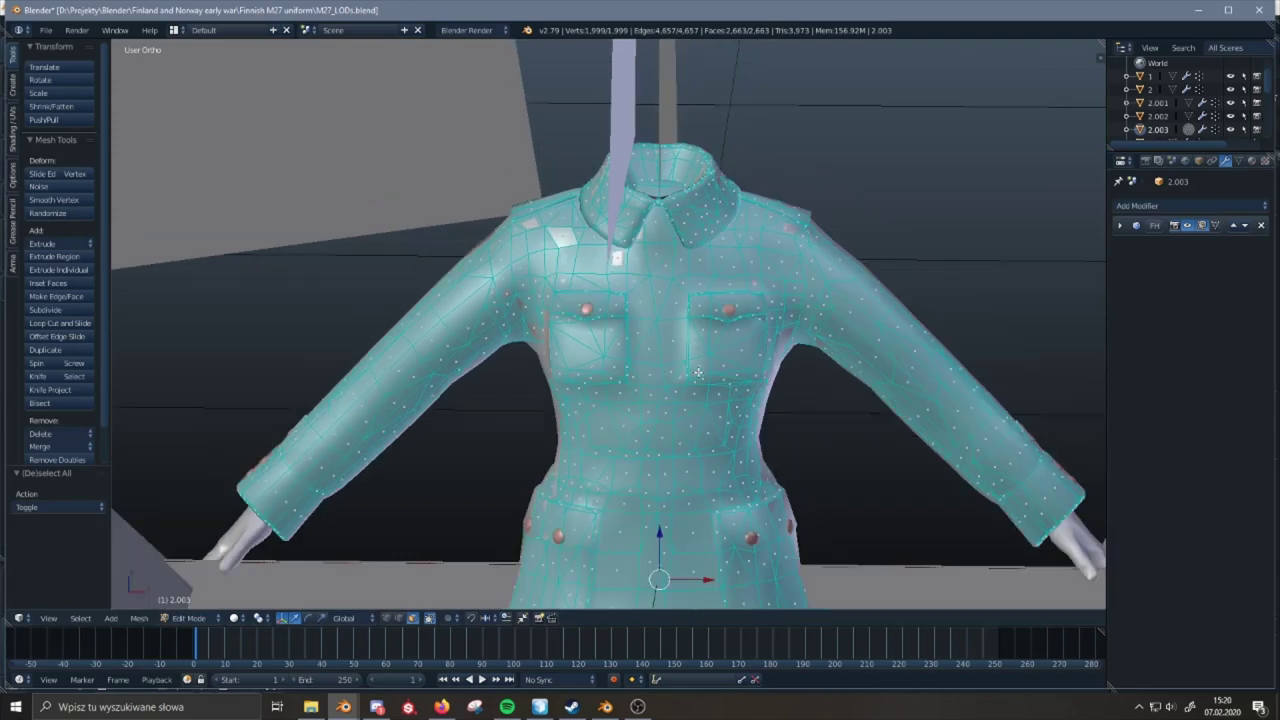
{"action": "scroll", "coordinate": [698, 372], "scroll_direction": "up", "scroll_amount": 2}
{"action": "scroll", "coordinate": [698, 372], "scroll_direction": "up", "scroll_amount": 8}
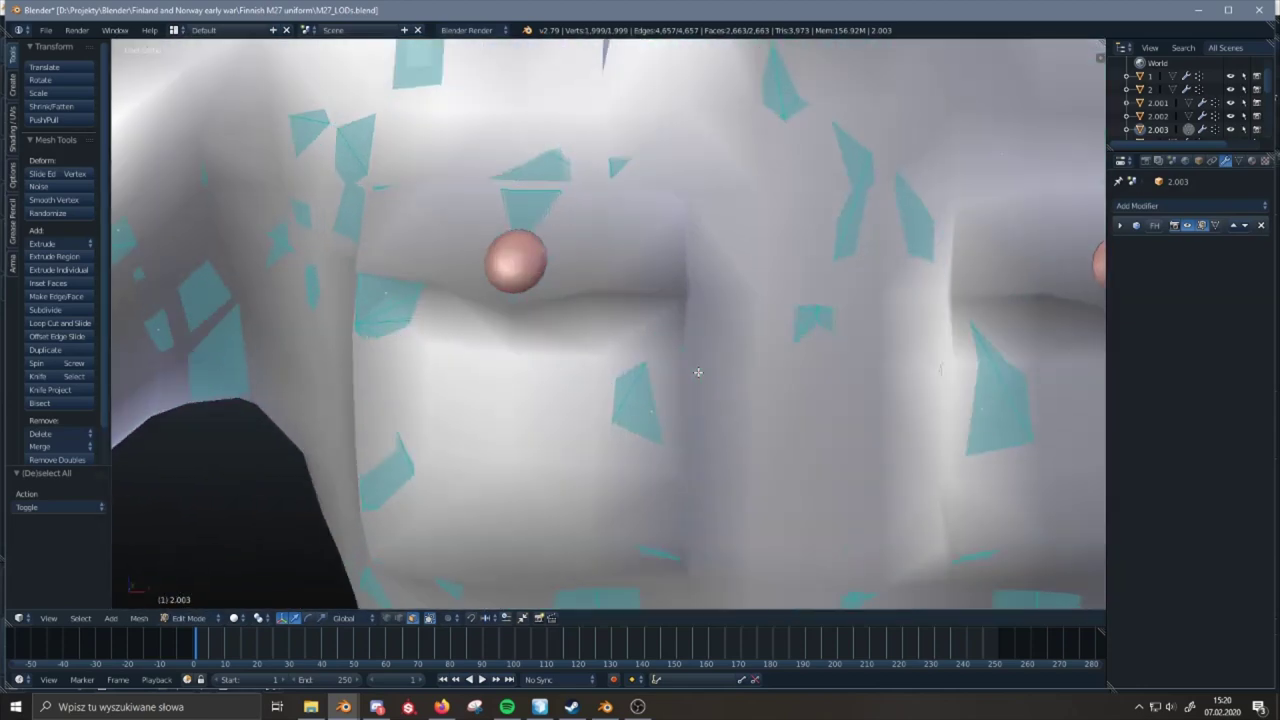
{"action": "mouse_move", "coordinate": [693, 351]}
{"action": "middle_mouse_down"}
{"action": "mouse_move", "coordinate": [717, 366]}
{"action": "mouse_move", "coordinate": [712, 345]}
{"action": "middle_mouse_up"}
{"action": "scroll", "coordinate": [712, 345], "scroll_direction": "down", "scroll_amount": 8}
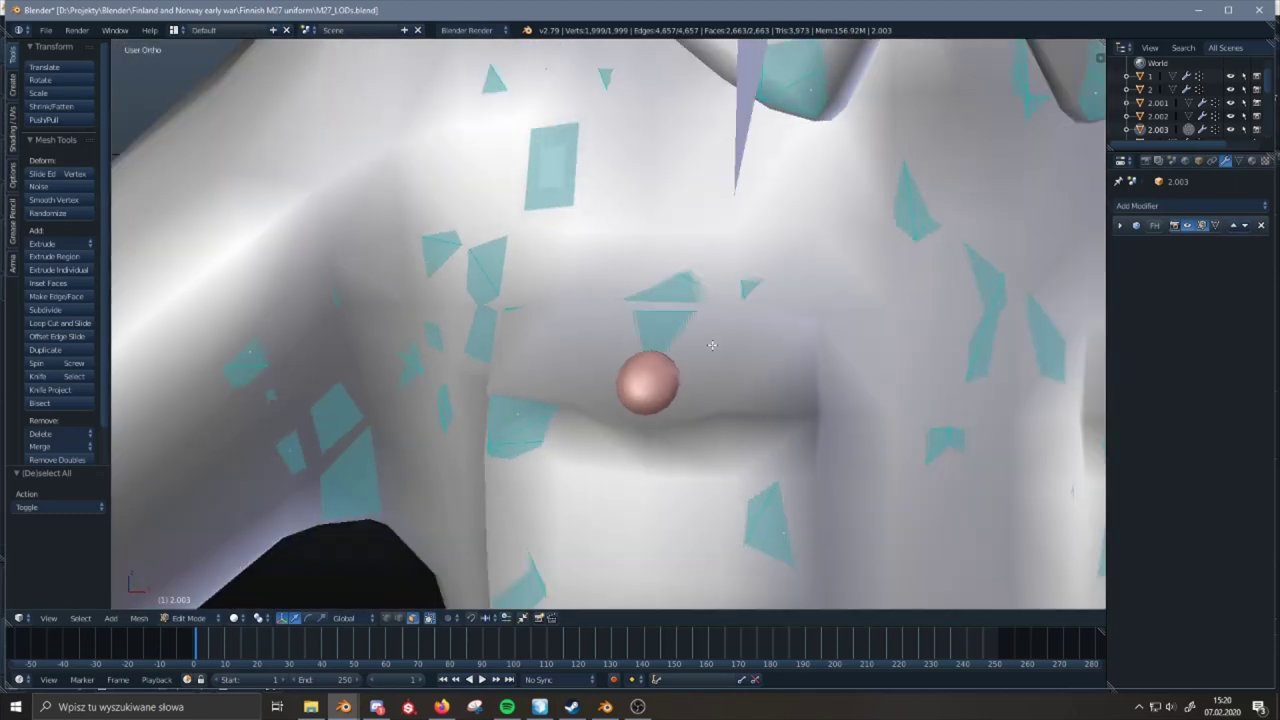
- Triangulate all selected faces of the uniform mesh and fatten the mesh along its normals by 0.004
{"action": "key", "text": "ctrl+t"}
{"action": "scroll", "coordinate": [712, 345], "scroll_direction": "up", "scroll_amount": 5}
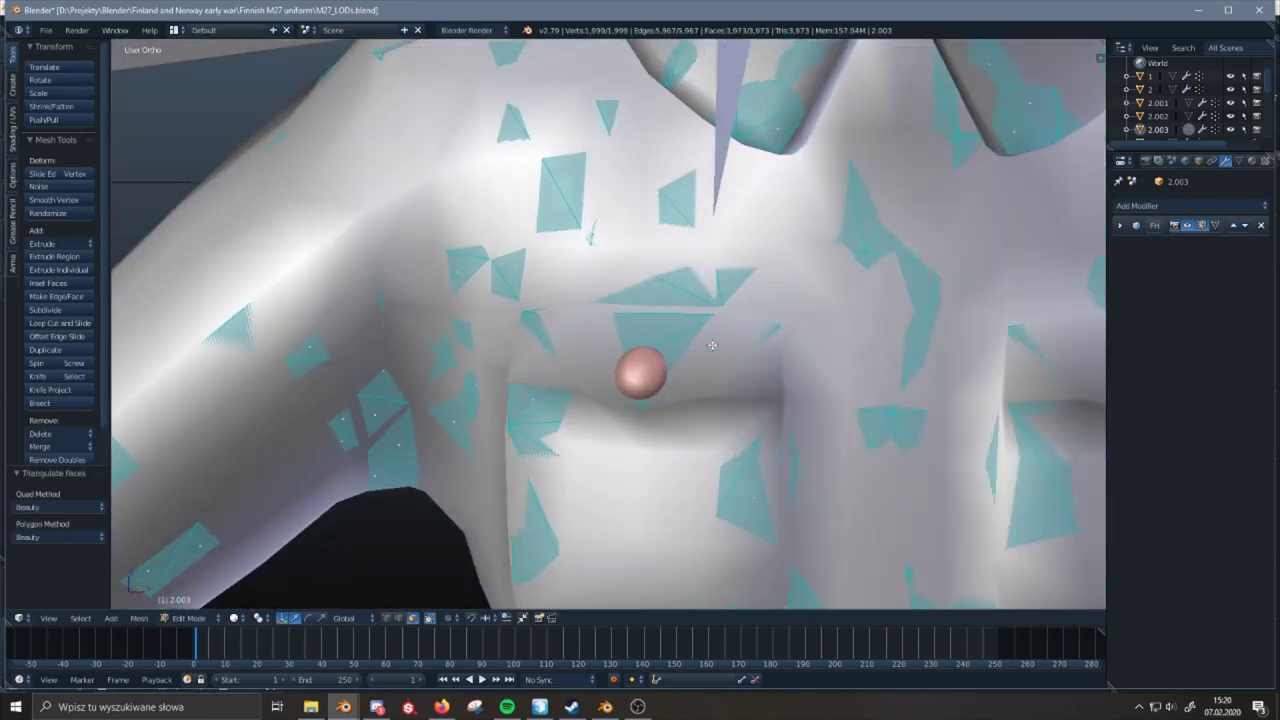
{"action": "middle_click_drag", "start_coordinate": [704, 88], "coordinate": [629, 277], "text": "shift"}
{"action": "key", "text": "alt+s"}
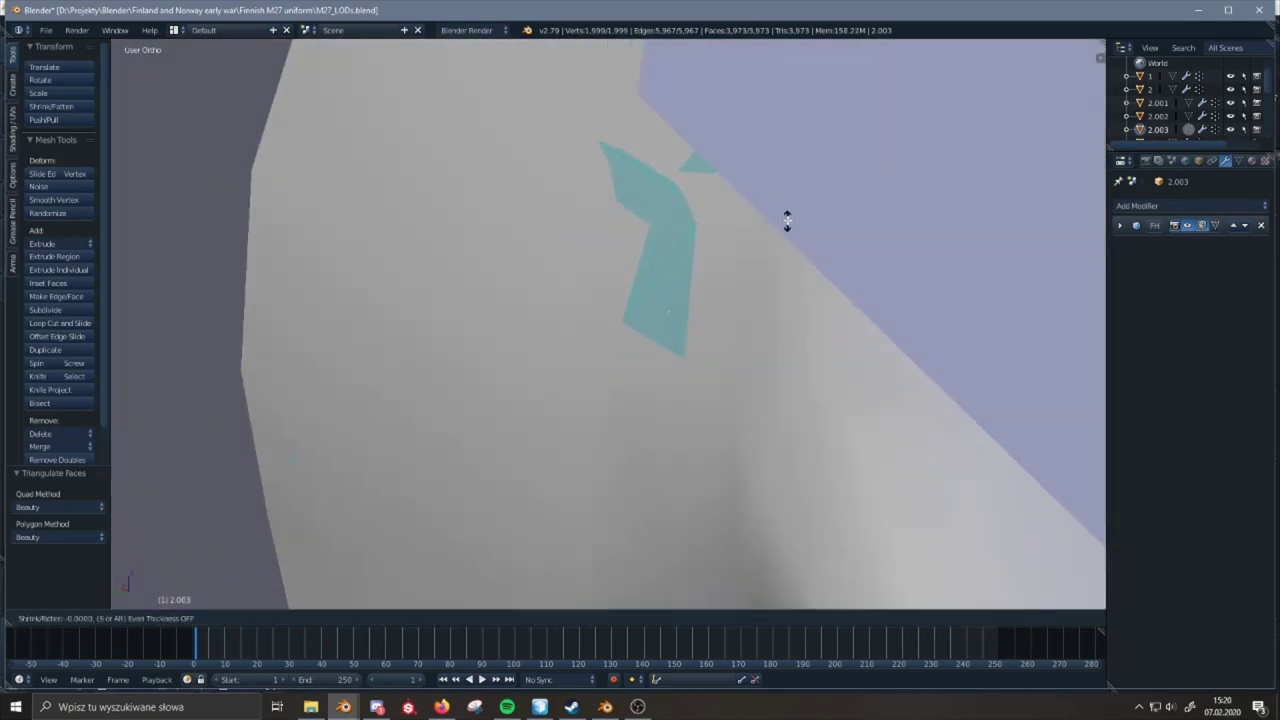
{"action": "left_click", "coordinate": [787, 213]}
- Check the fattened mesh around the shoulder, collar and cuffs, and undo the Shrink/Fatten
{"action": "middle_click_drag", "start_coordinate": [787, 213], "coordinate": [603, 214]}
{"action": "scroll", "coordinate": [607, 216], "scroll_direction": "down", "scroll_amount": 3}
{"action": "middle_click_drag", "start_coordinate": [591, 285], "coordinate": [446, 297]}
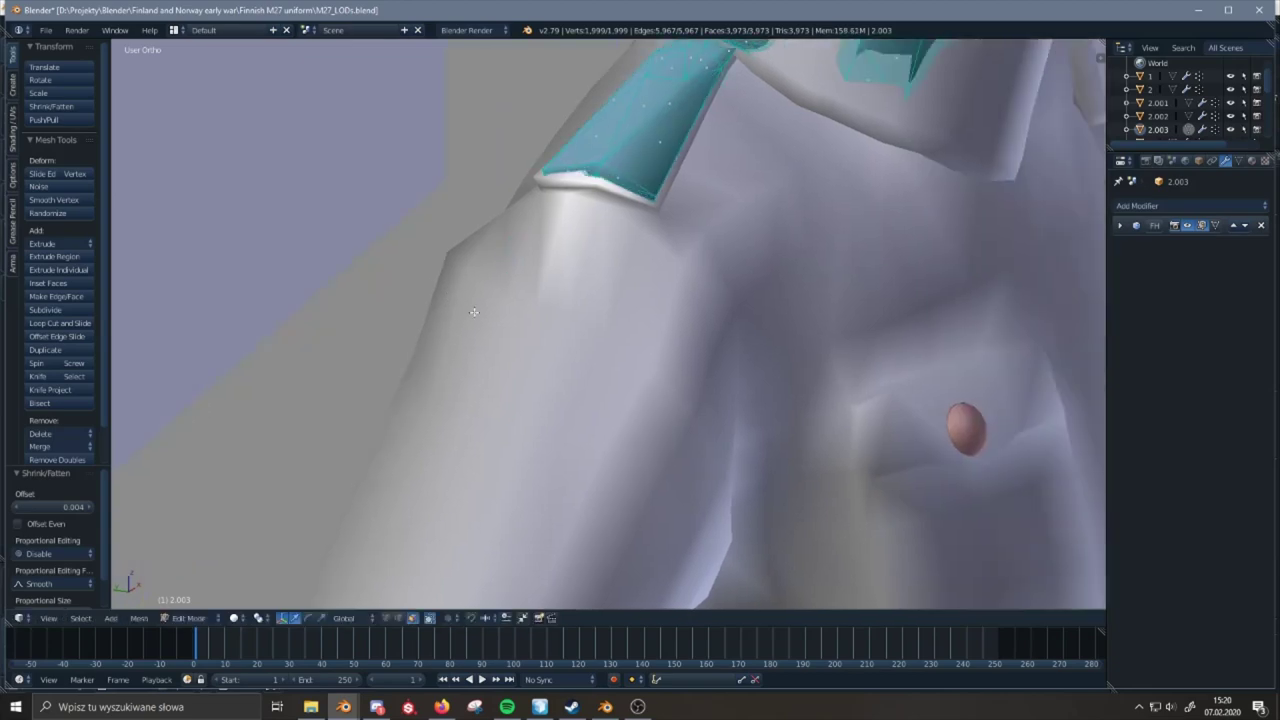
{"action": "scroll", "coordinate": [474, 312], "scroll_direction": "down", "scroll_amount": 6}
{"action": "middle_click_drag", "start_coordinate": [521, 368], "coordinate": [460, 338]}
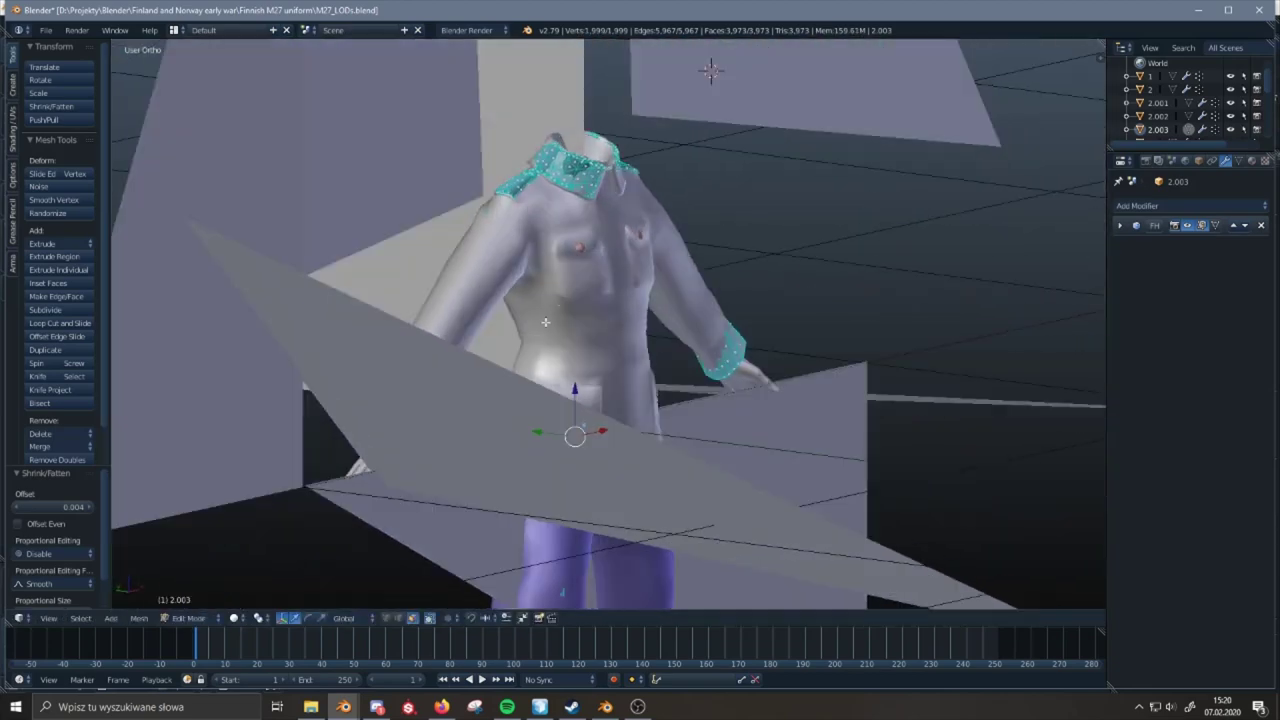
{"action": "middle_click_drag", "start_coordinate": [690, 350], "coordinate": [599, 340]}
{"action": "key", "text": "ctrl+z"}
- Move the protruding vertex at the sleeve cuff's edge by about 0.002 in X and -0.001 in Z
{"action": "scroll", "coordinate": [599, 340], "scroll_direction": "up", "scroll_amount": 6}
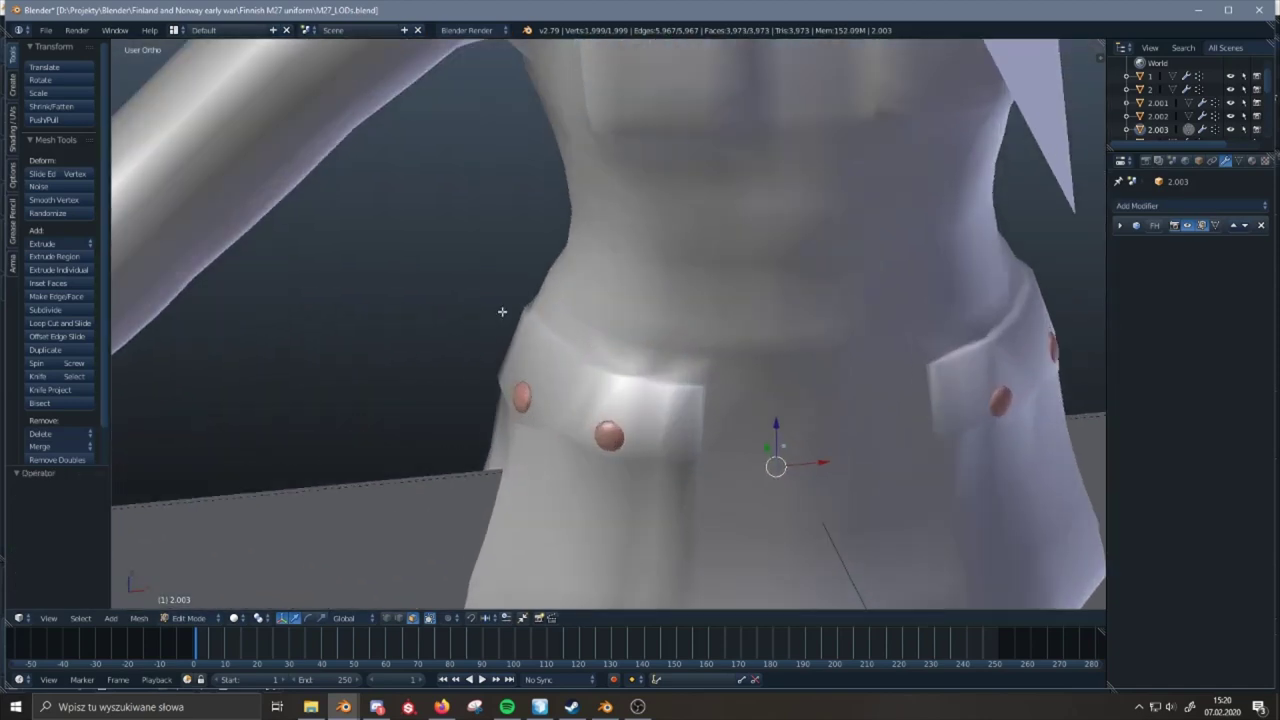
{"action": "mouse_move", "coordinate": [502, 312]}
{"action": "middle_mouse_down", "text": "shift"}
{"action": "mouse_move", "coordinate": [829, 303]}
{"action": "mouse_move", "coordinate": [701, 336]}
{"action": "mouse_move", "coordinate": [798, 341]}
{"action": "middle_mouse_up", "text": "shift"}
{"action": "scroll", "coordinate": [701, 336], "scroll_direction": "up", "scroll_amount": 3}
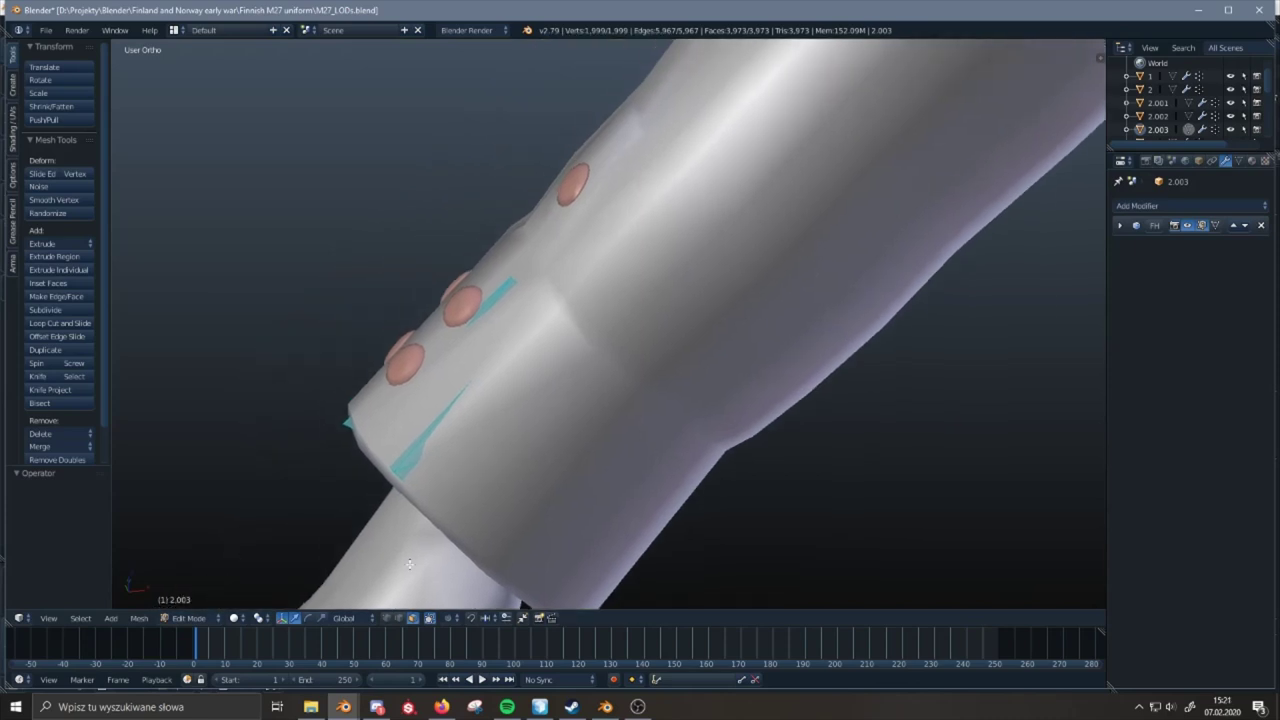
{"action": "right_click", "coordinate": [409, 471]}
{"action": "middle_click_drag", "start_coordinate": [409, 471], "coordinate": [644, 320]}
{"action": "key", "text": "g"}
{"action": "left_click", "coordinate": [458, 291]}
- Move the stray vertex between the legs at the jacket's lower hem 0.010 along the Y axis
{"action": "scroll", "coordinate": [643, 320], "scroll_direction": "down", "scroll_amount": 5}
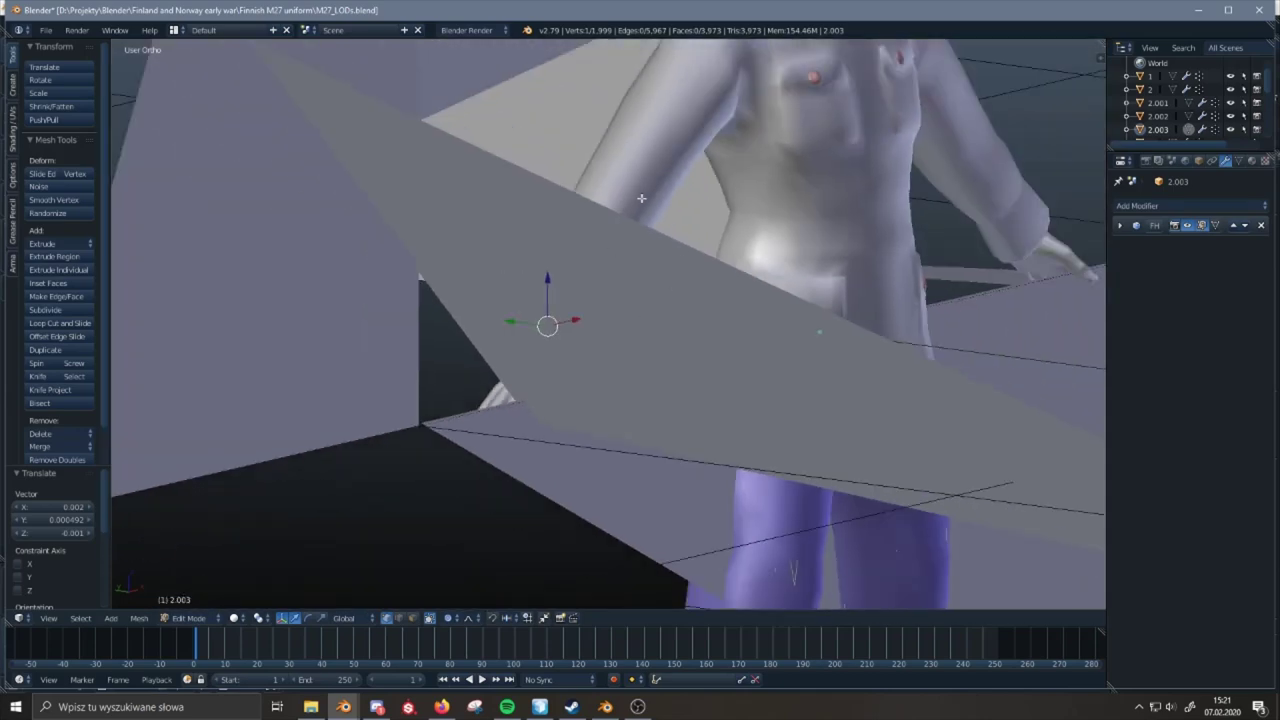
{"action": "middle_click_drag", "start_coordinate": [641, 198], "coordinate": [605, 232]}
{"action": "middle_click_drag", "start_coordinate": [741, 403], "coordinate": [490, 262], "text": "shift"}
{"action": "middle_click_drag", "start_coordinate": [694, 405], "coordinate": [592, 199], "text": "shift"}
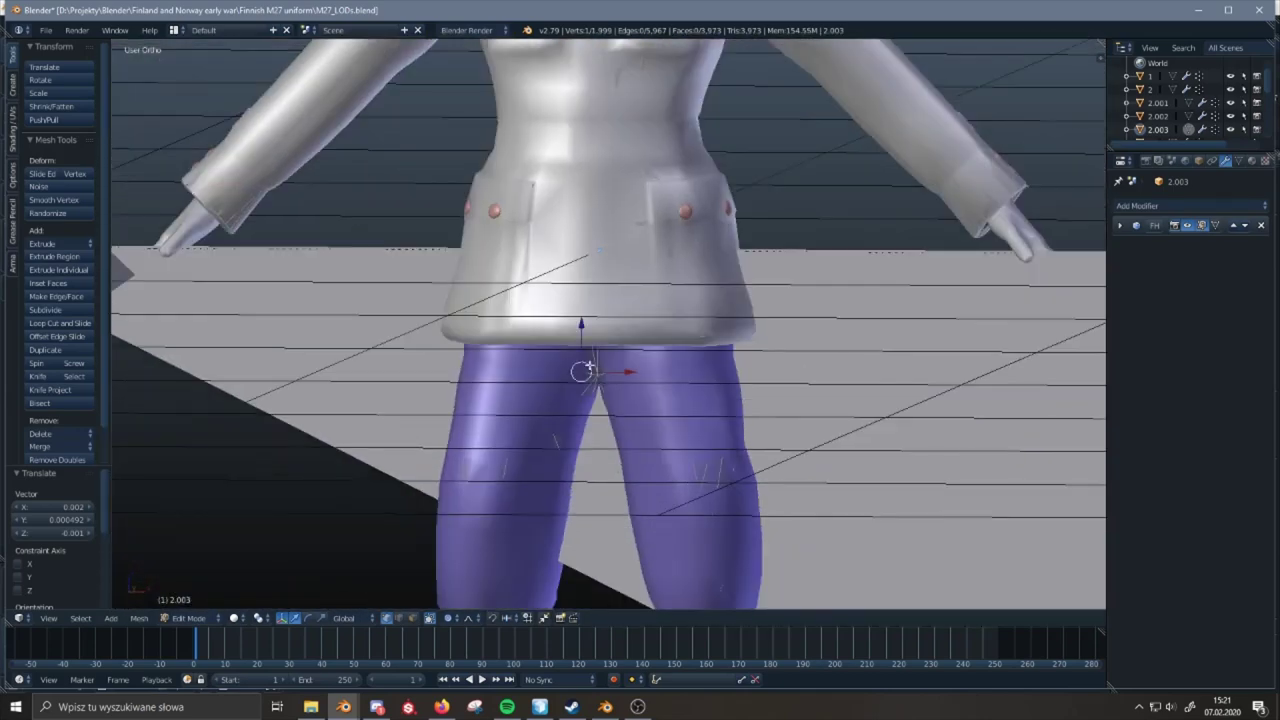
{"action": "middle_click_drag", "start_coordinate": [588, 368], "coordinate": [596, 378]}
{"action": "scroll", "coordinate": [595, 366], "scroll_direction": "up", "scroll_amount": 4}
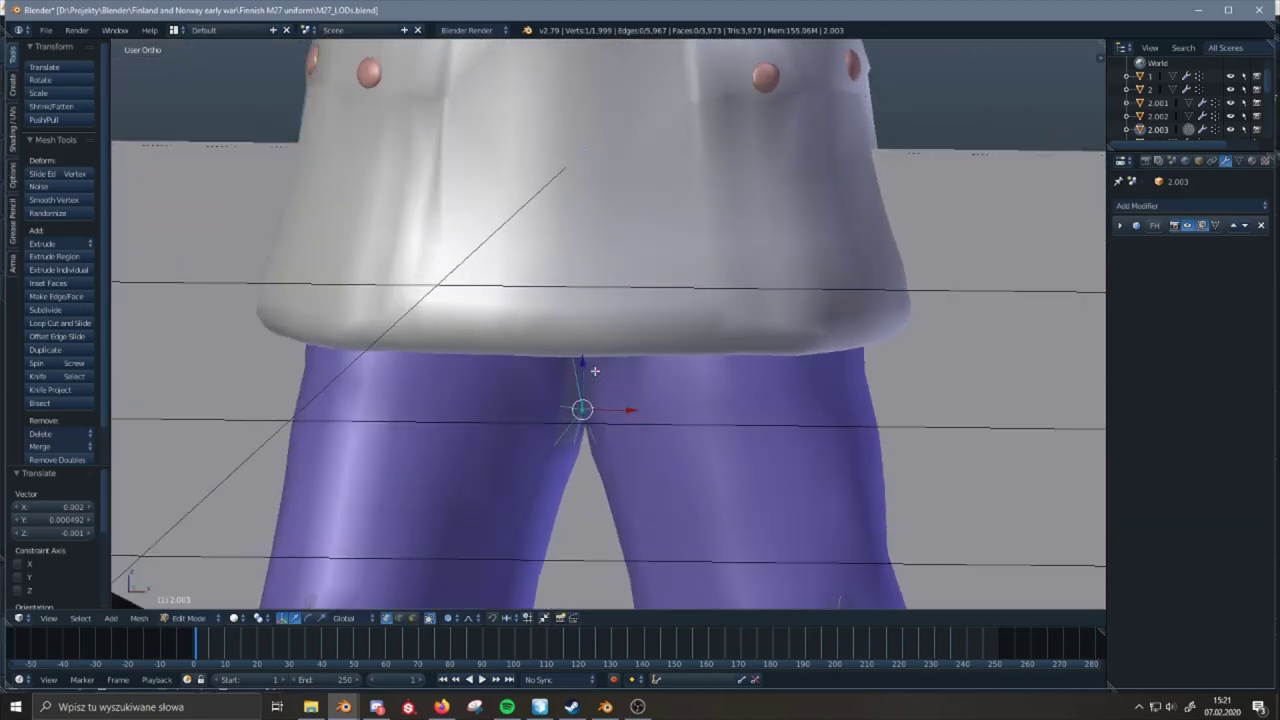
{"action": "middle_click_drag", "start_coordinate": [595, 371], "coordinate": [775, 407]}
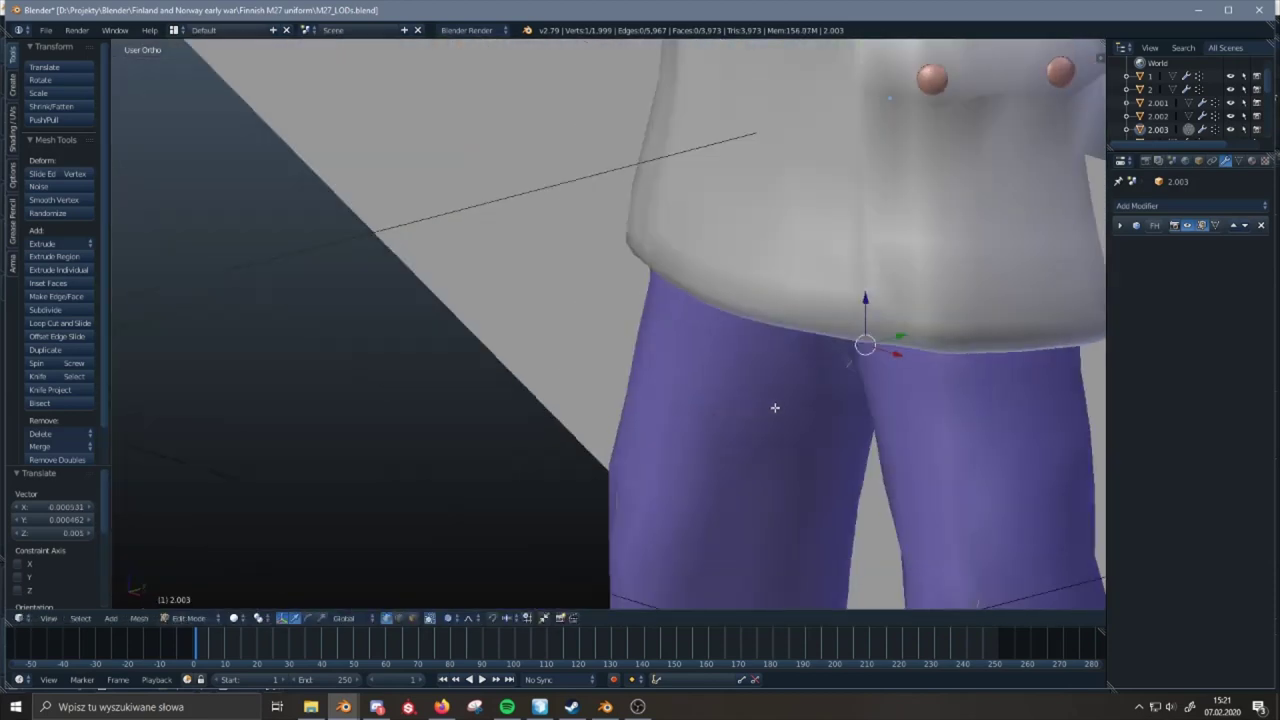
{"action": "left_click_drag", "start_coordinate": [878, 344], "coordinate": [888, 340]}
{"action": "middle_click_drag", "start_coordinate": [975, 650], "coordinate": [806, 622]}
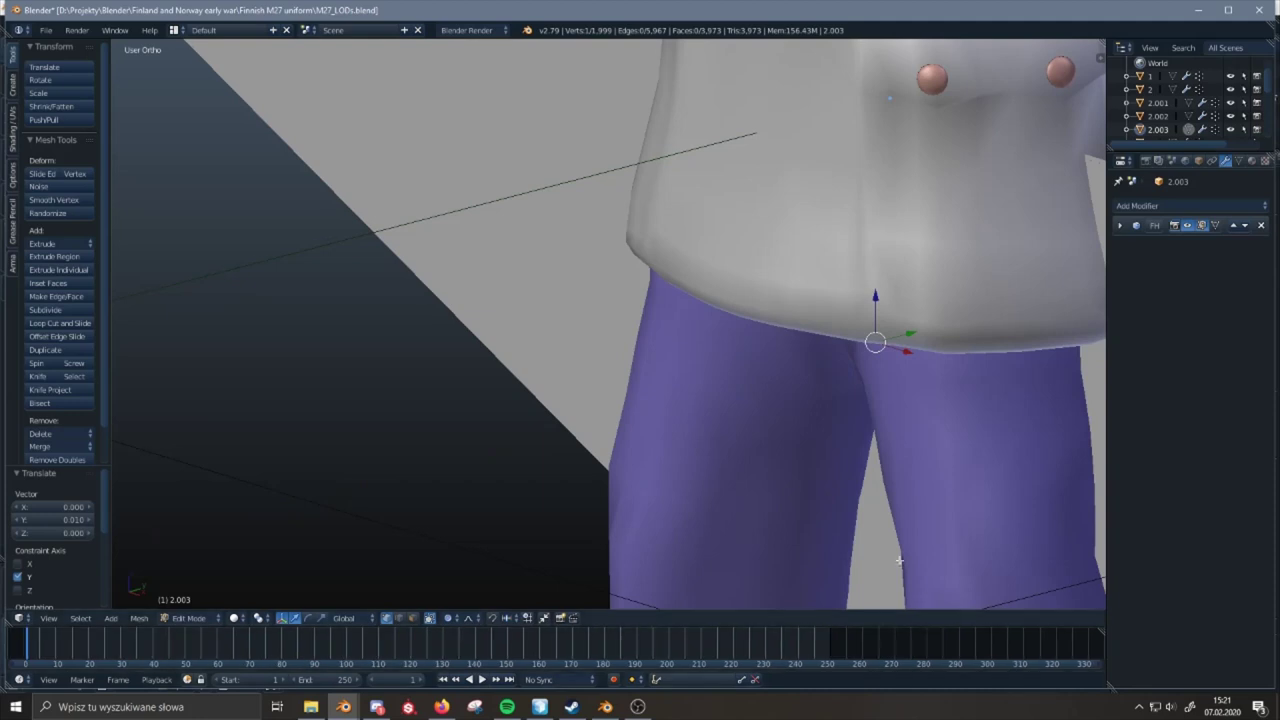
- Move the vertex at the top edge of the boot below the knee, adjusting the proportional editing radius
{"action": "middle_click_drag", "start_coordinate": [851, 513], "coordinate": [655, 235], "text": "shift"}
{"action": "scroll", "coordinate": [777, 340], "scroll_direction": "down", "scroll_amount": 4}
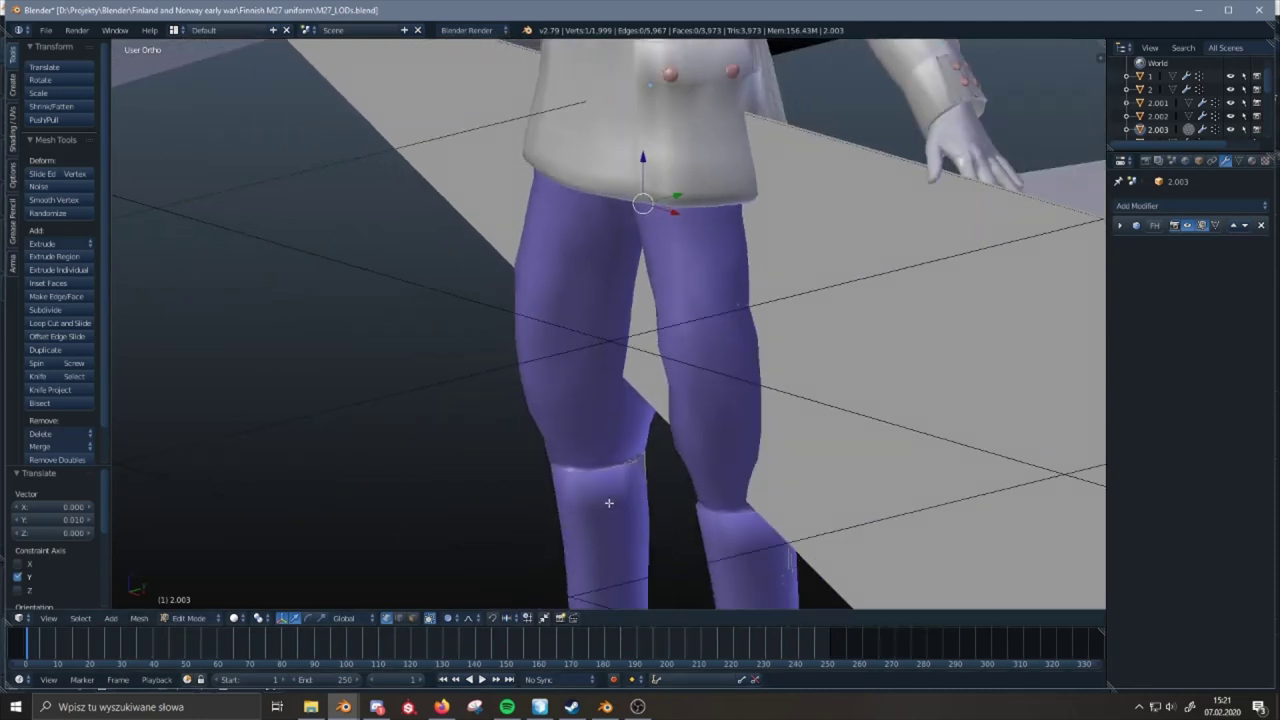
{"action": "middle_click_drag", "start_coordinate": [616, 537], "coordinate": [725, 263]}
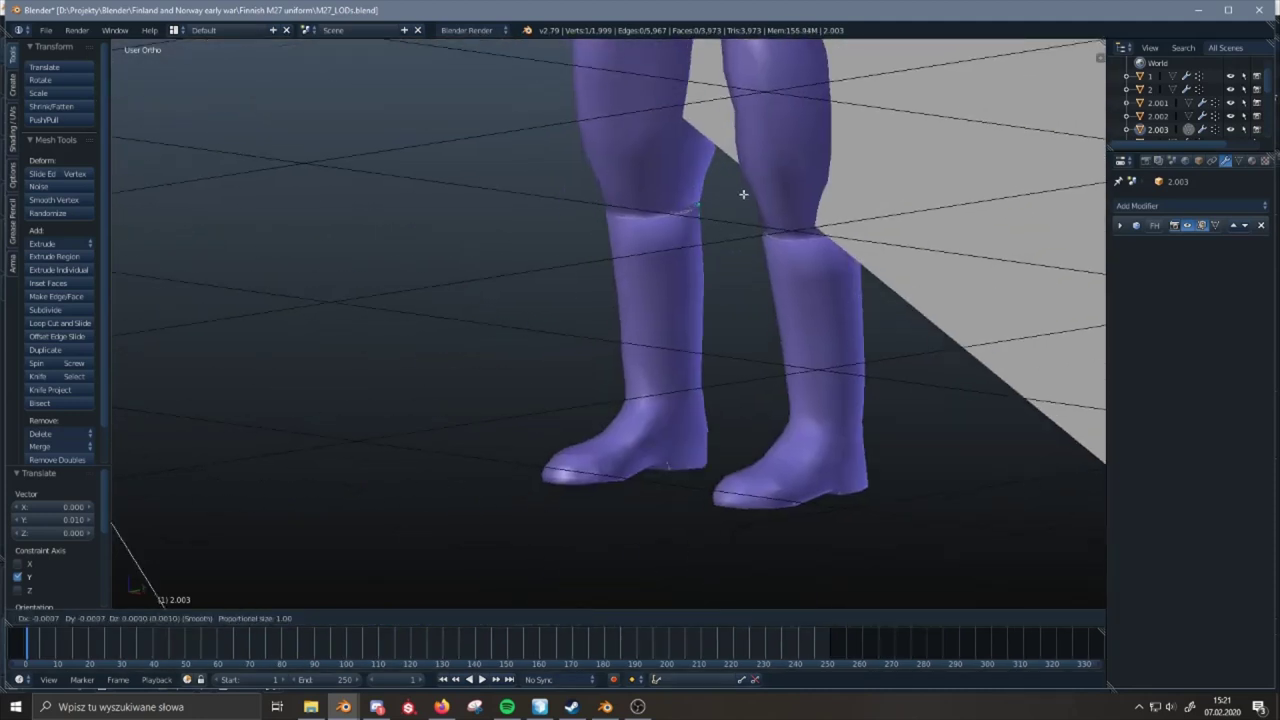
{"action": "key", "text": "g"}
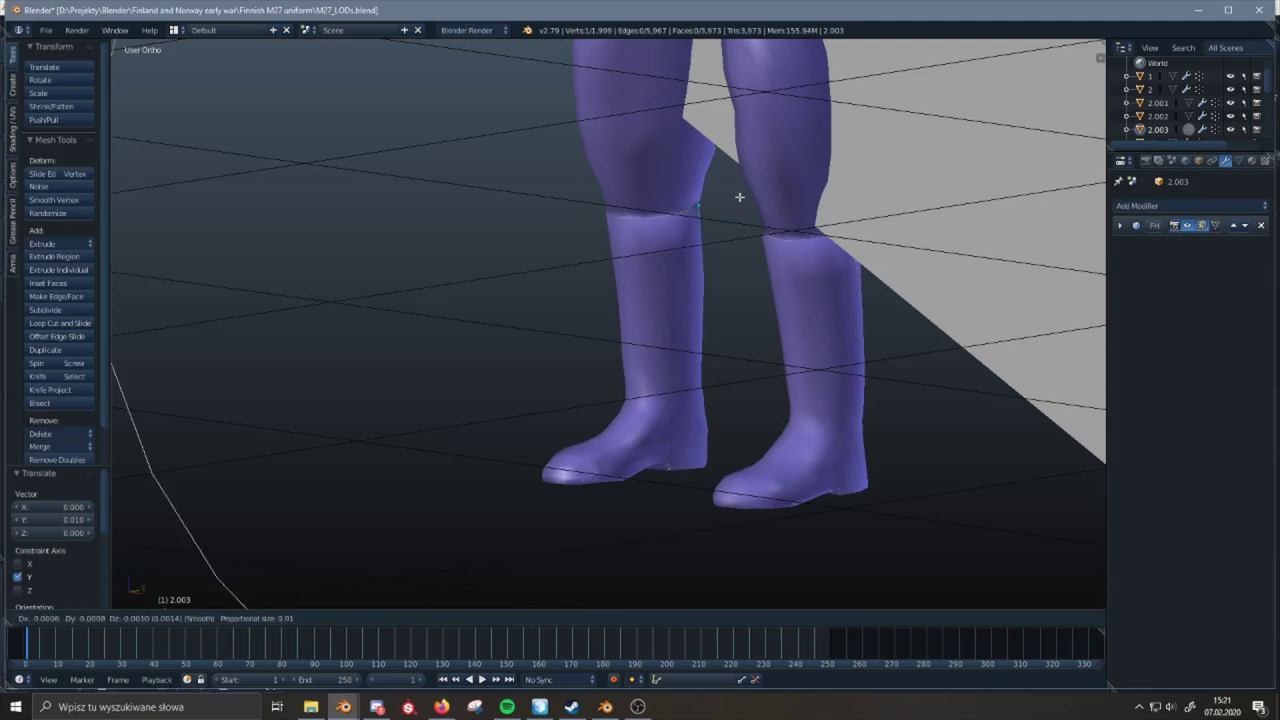
{"action": "scroll", "coordinate": [739, 197], "scroll_direction": "down", "scroll_amount": 20}
{"action": "scroll", "coordinate": [739, 197], "scroll_direction": "up", "scroll_amount": 17}
{"action": "left_click", "coordinate": [735, 200]}
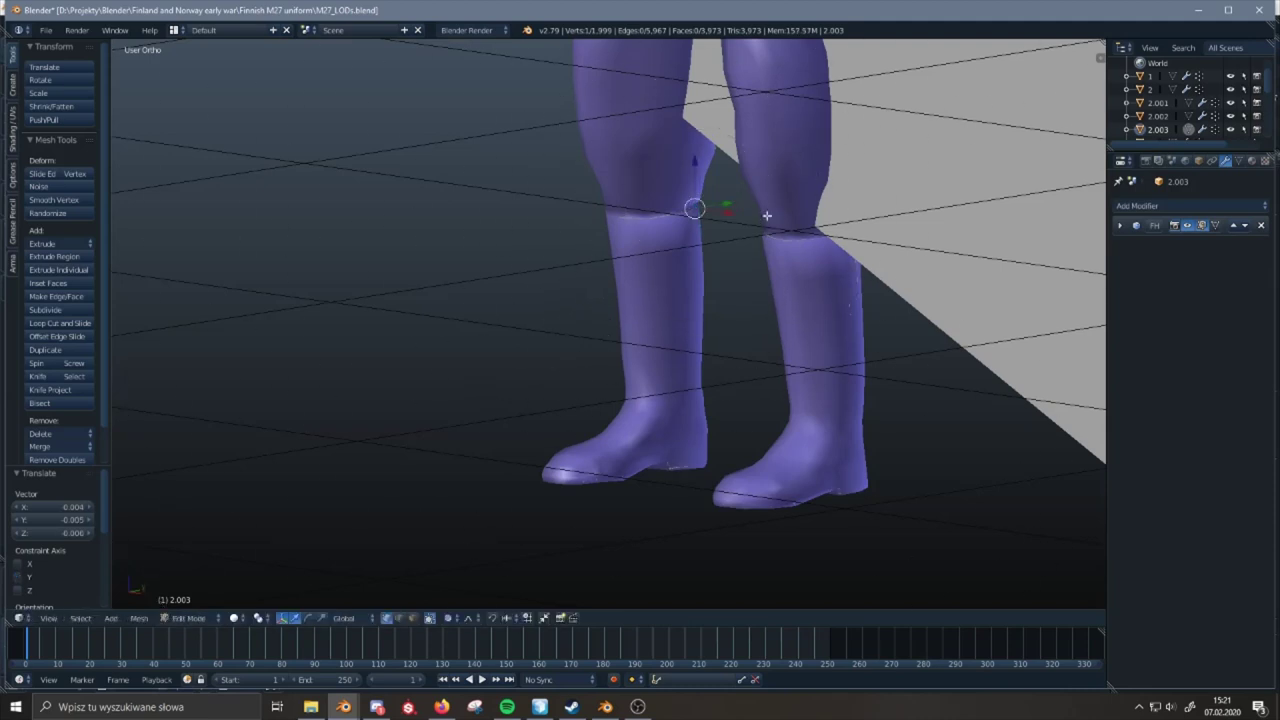
- Shift a vertex at the boot's upper edge by about 0.002 in X, 0.003 in Y and -0.004 in Z
{"action": "middle_click_drag", "start_coordinate": [772, 229], "coordinate": [734, 217]}
{"action": "middle_click_drag", "start_coordinate": [880, 294], "coordinate": [557, 220], "text": "shift"}
{"action": "key", "text": "g"}
{"action": "left_click", "coordinate": [740, 254]}
{"action": "right_click", "coordinate": [773, 232]}
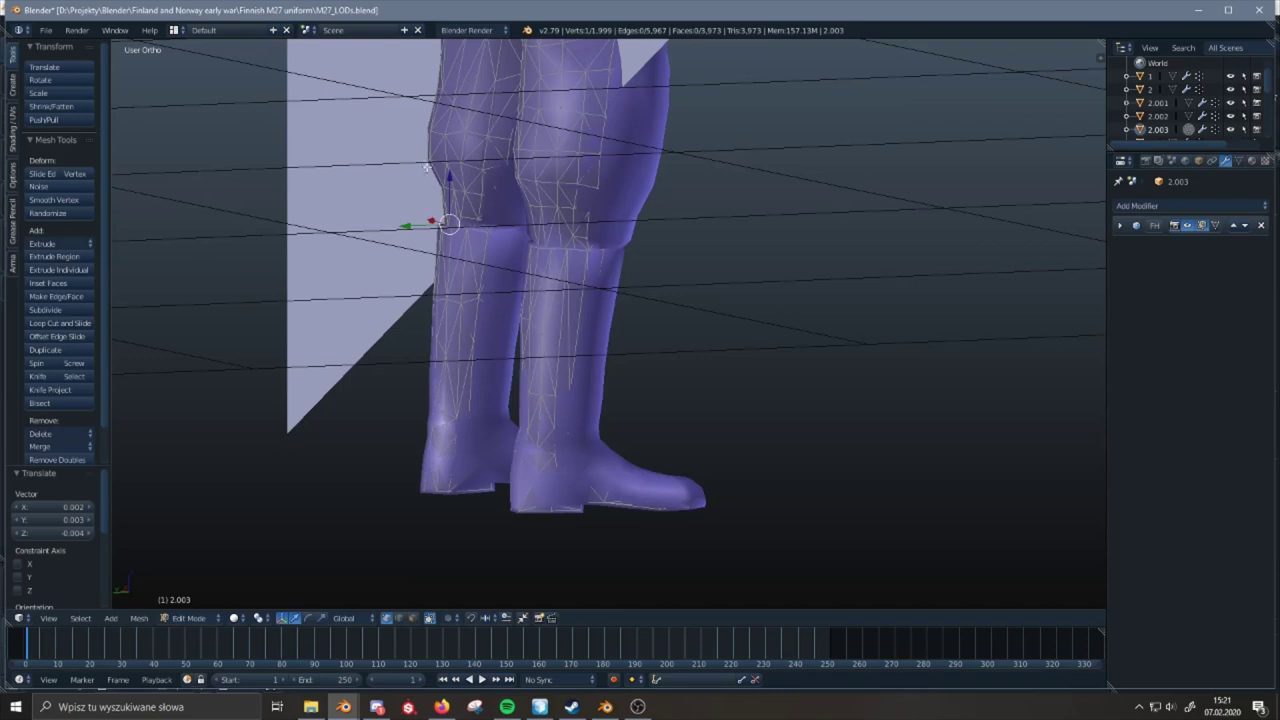
- Move the vertex at the back of the knee along the global Y axis with a proportional size of 0.91
{"action": "key", "text": "Tab"}
{"action": "middle_click_drag", "start_coordinate": [382, 162], "coordinate": [469, 209], "text": "shift"}
{"action": "key", "text": "Tab"}
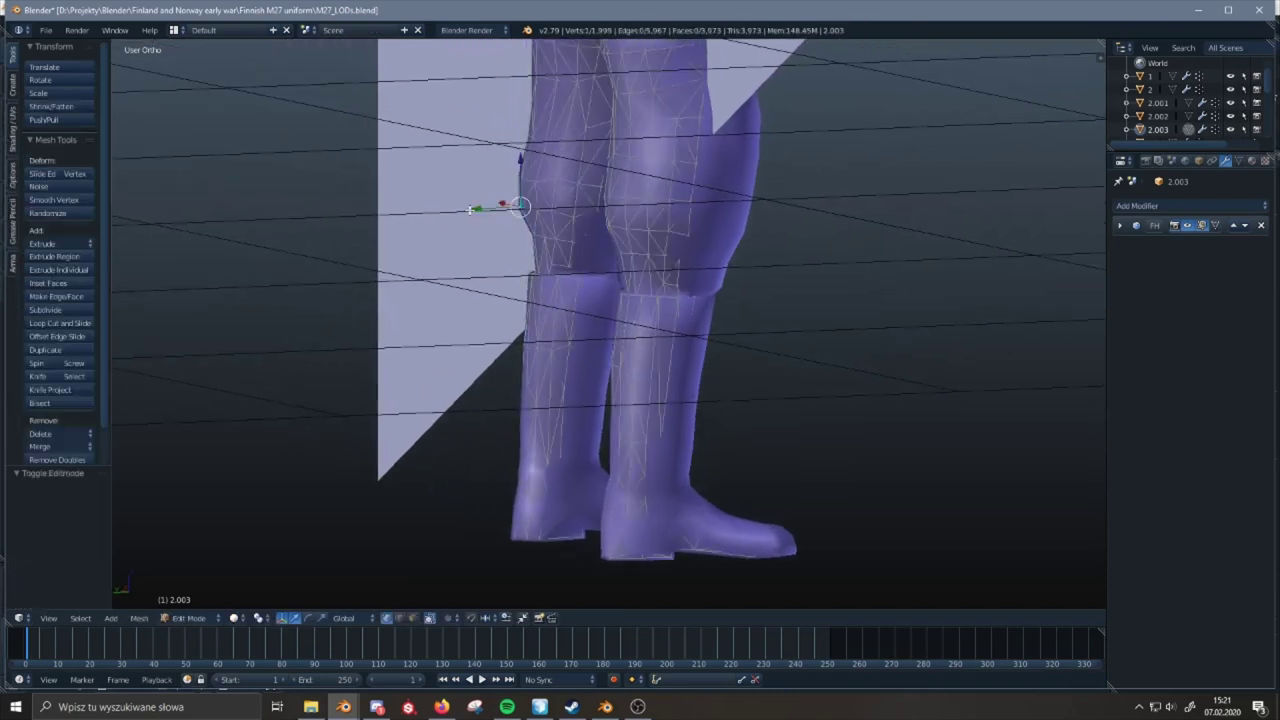
{"action": "key", "text": "g"}
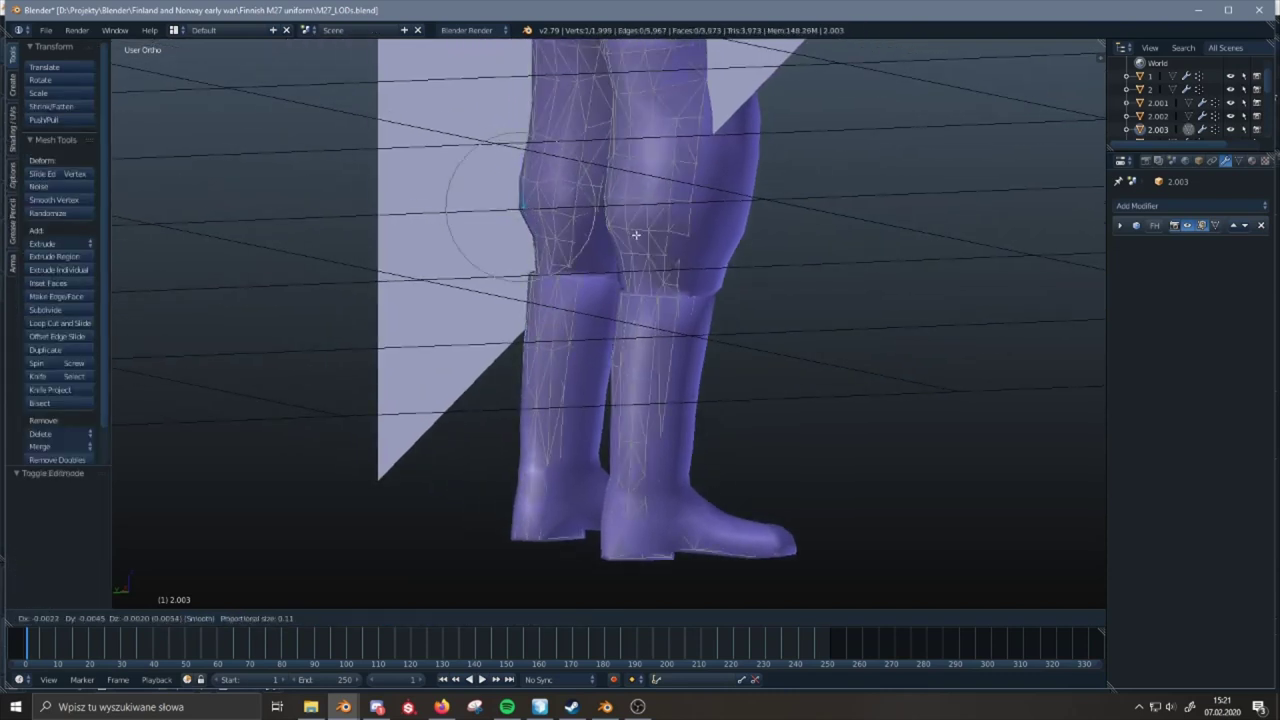
{"action": "scroll", "coordinate": [636, 234], "scroll_direction": "down", "scroll_amount": 15}
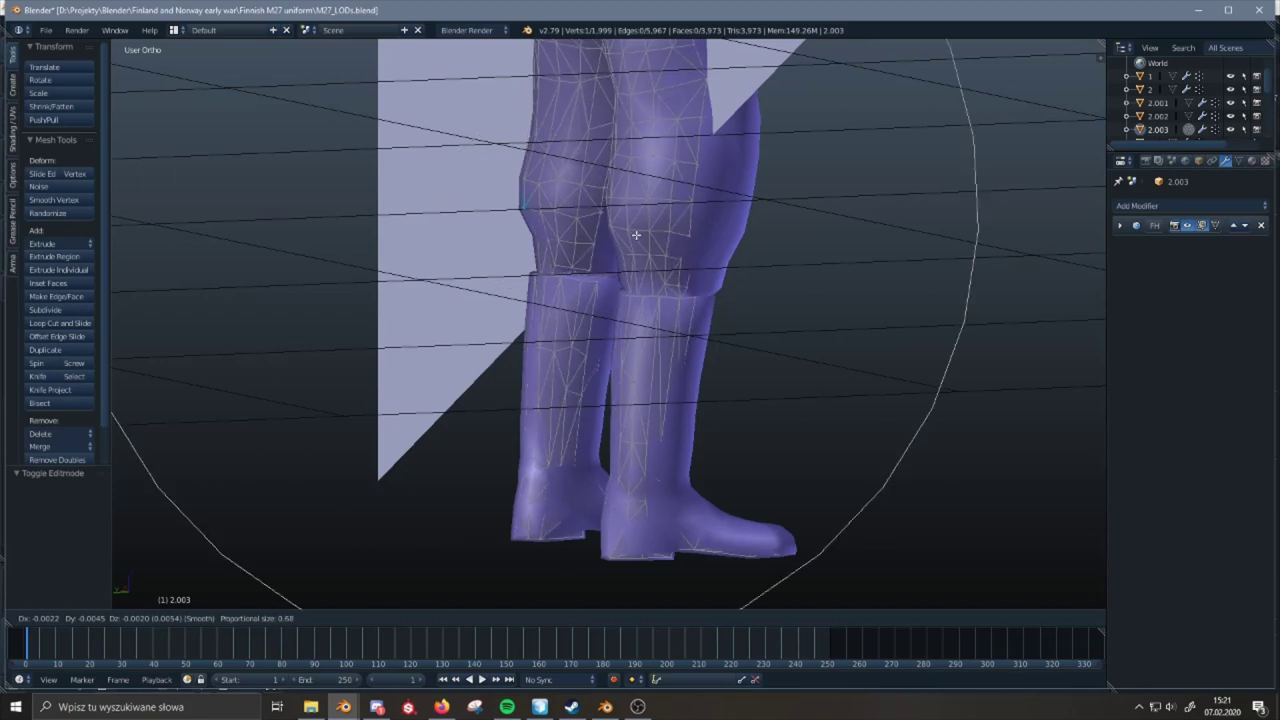
{"action": "scroll", "coordinate": [636, 234], "scroll_direction": "down", "scroll_amount": 10}
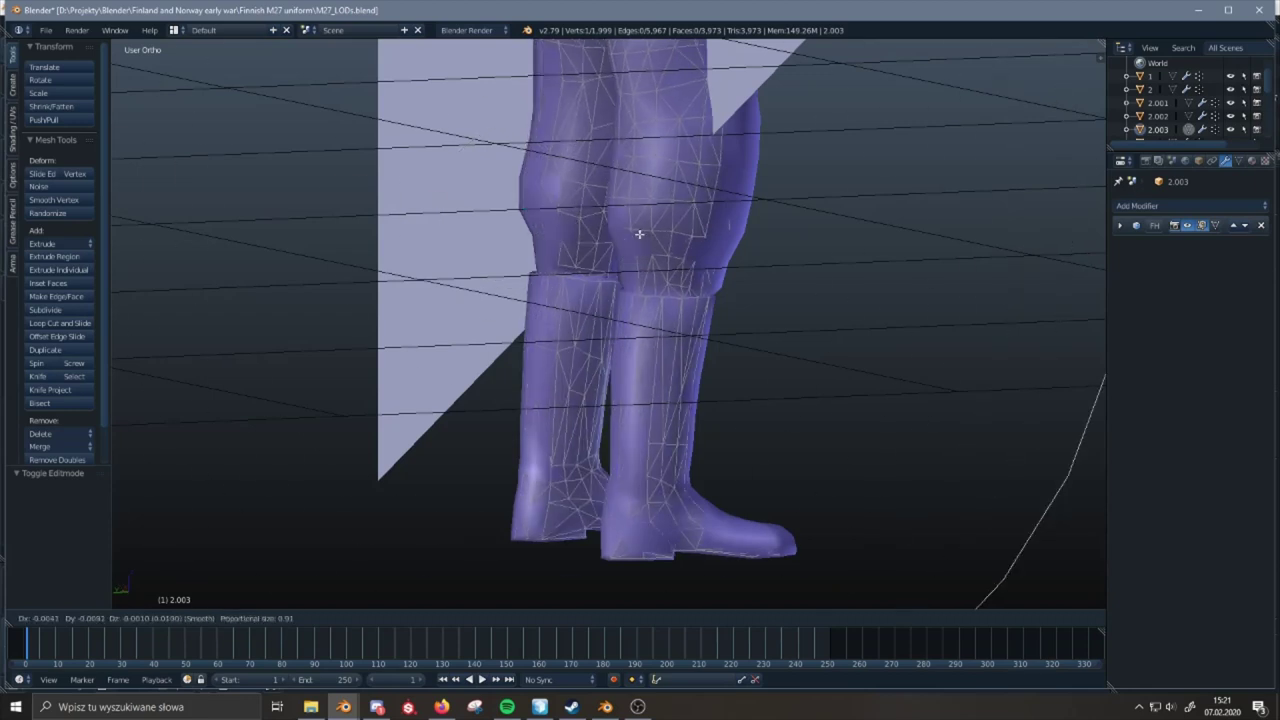
{"action": "key", "text": "z"}
{"action": "key", "text": "y"}
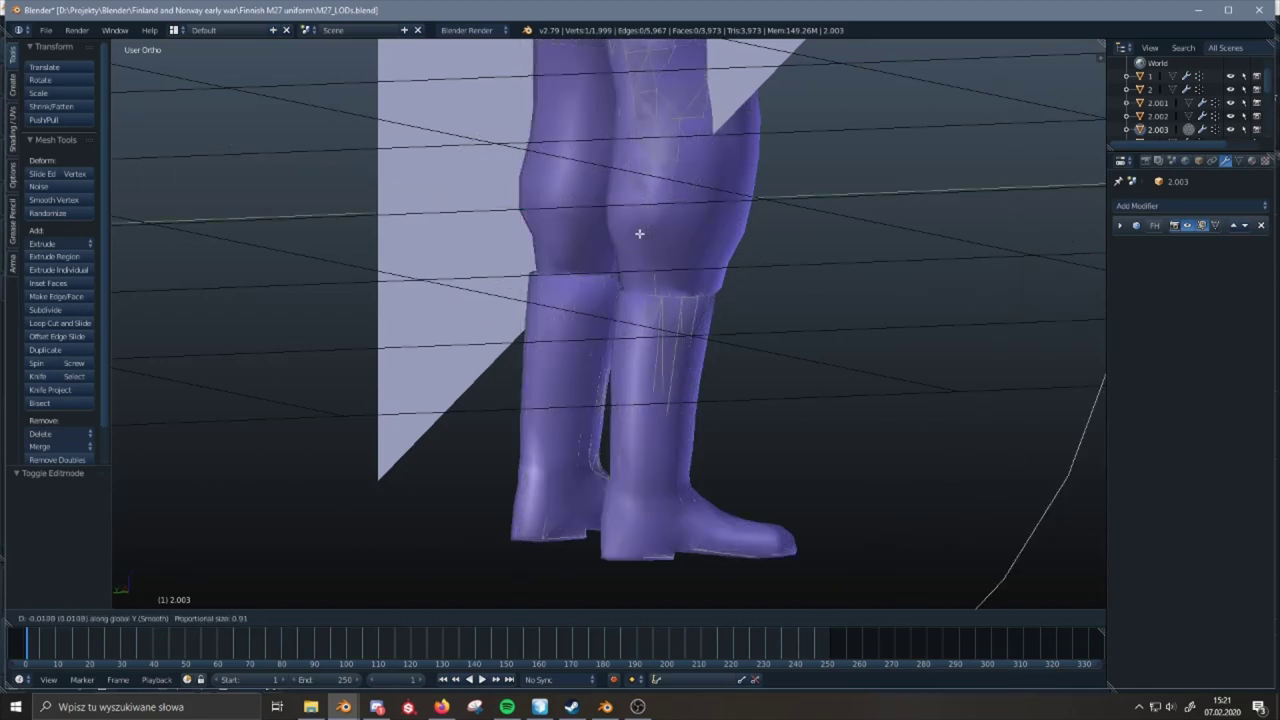
{"action": "left_click", "coordinate": [640, 233]}
- Move a vertex on the back of the thigh slightly inward with a reduced proportional editing radius
{"action": "key", "text": "a"}
{"action": "middle_click_drag", "start_coordinate": [640, 233], "coordinate": [773, 201]}
{"action": "right_click", "coordinate": [742, 114]}
{"action": "middle_click_drag", "start_coordinate": [742, 114], "coordinate": [591, 122]}
{"action": "key", "text": "g"}
{"action": "left_click", "coordinate": [527, 137]}
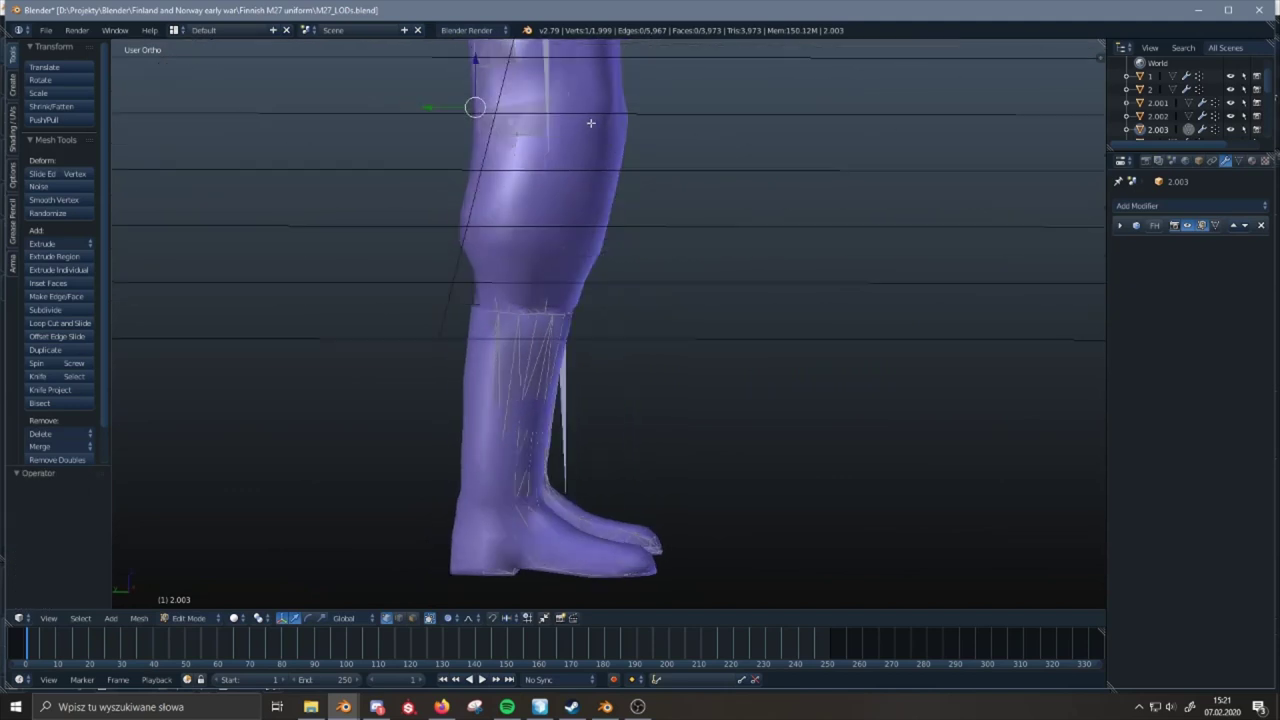
{"action": "key", "text": "g"}
{"action": "scroll", "coordinate": [591, 122], "scroll_direction": "up", "scroll_amount": 20}
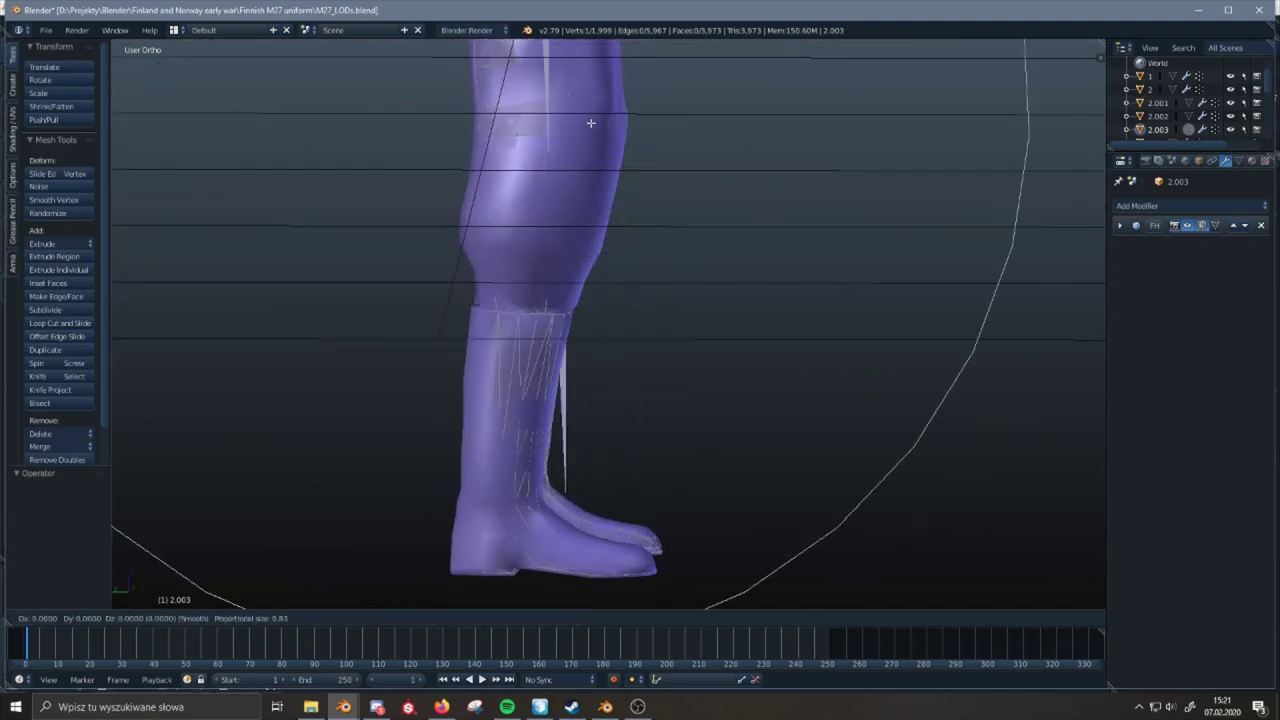
{"action": "left_click", "coordinate": [594, 123]}
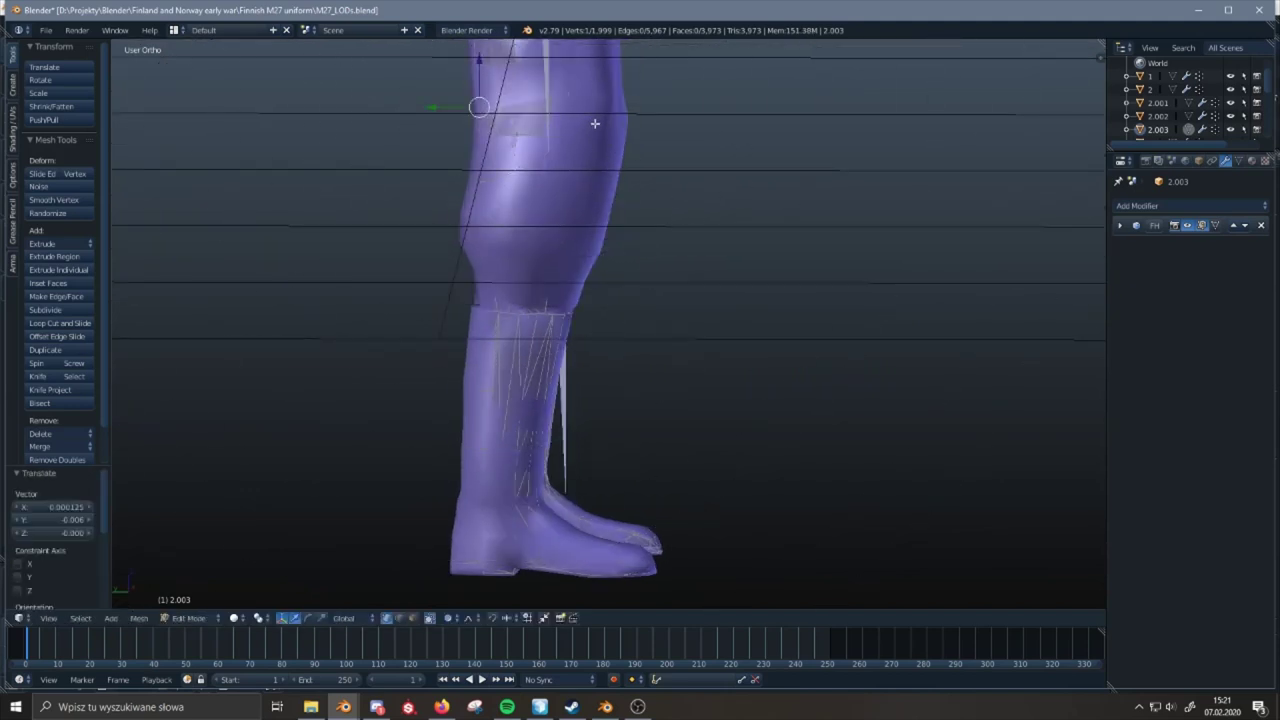
- Nudge one vertex at the boot's top edge and another on the outer side of the leg above the knee
{"action": "right_click", "coordinate": [537, 313]}
{"action": "middle_click_drag", "start_coordinate": [537, 313], "coordinate": [586, 314]}
{"action": "key", "text": "g"}
{"action": "left_click", "coordinate": [583, 298]}
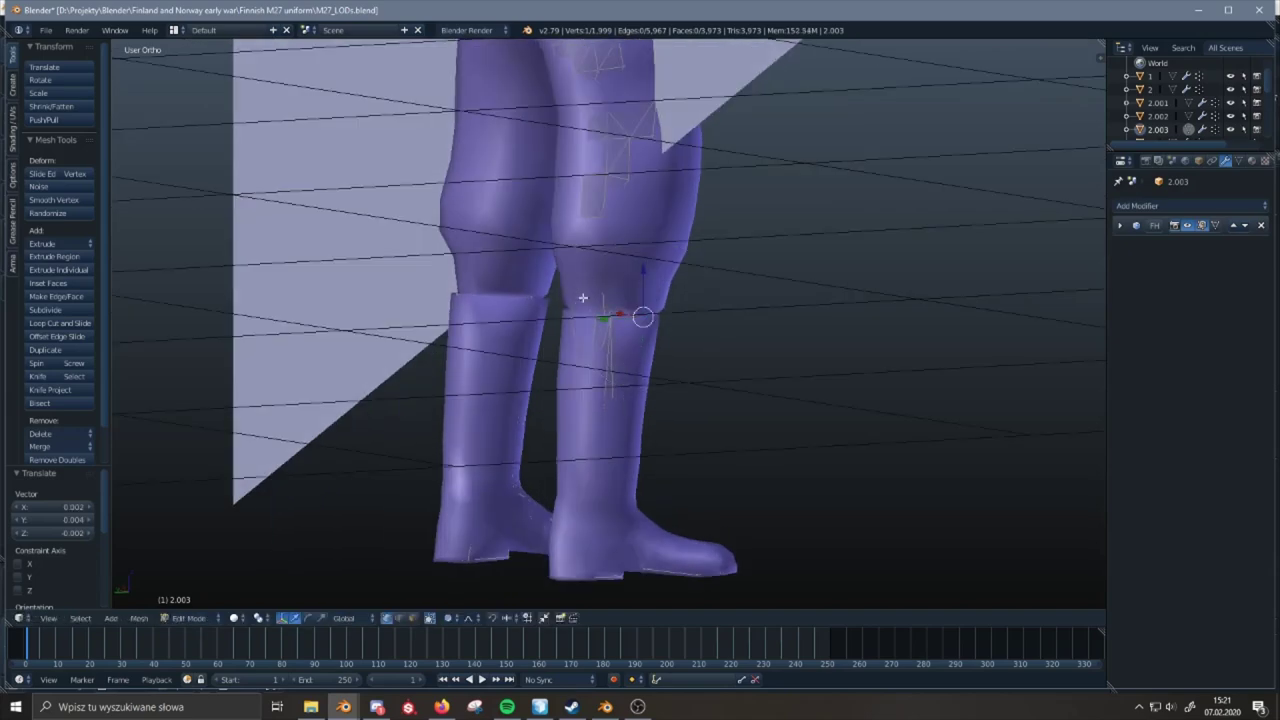
{"action": "middle_click_drag", "start_coordinate": [611, 154], "coordinate": [470, 150]}
{"action": "right_click", "coordinate": [394, 153]}
{"action": "key", "text": "g"}
{"action": "left_click", "coordinate": [460, 147]}
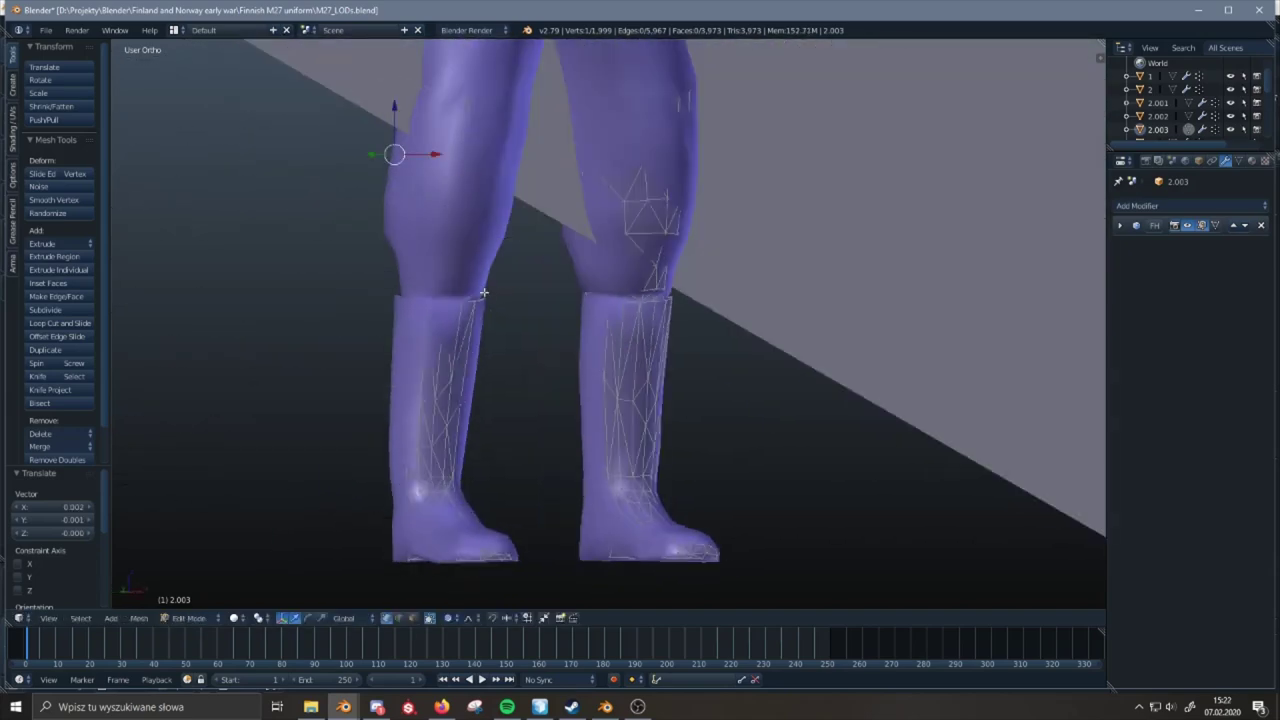
- Nudge a vertex at the front of the boot's top edge and another on the lower boot shaft
{"action": "right_click", "coordinate": [483, 292]}
{"action": "middle_click_drag", "start_coordinate": [483, 292], "coordinate": [488, 308]}
{"action": "key", "text": "g"}
{"action": "left_click", "coordinate": [481, 317]}
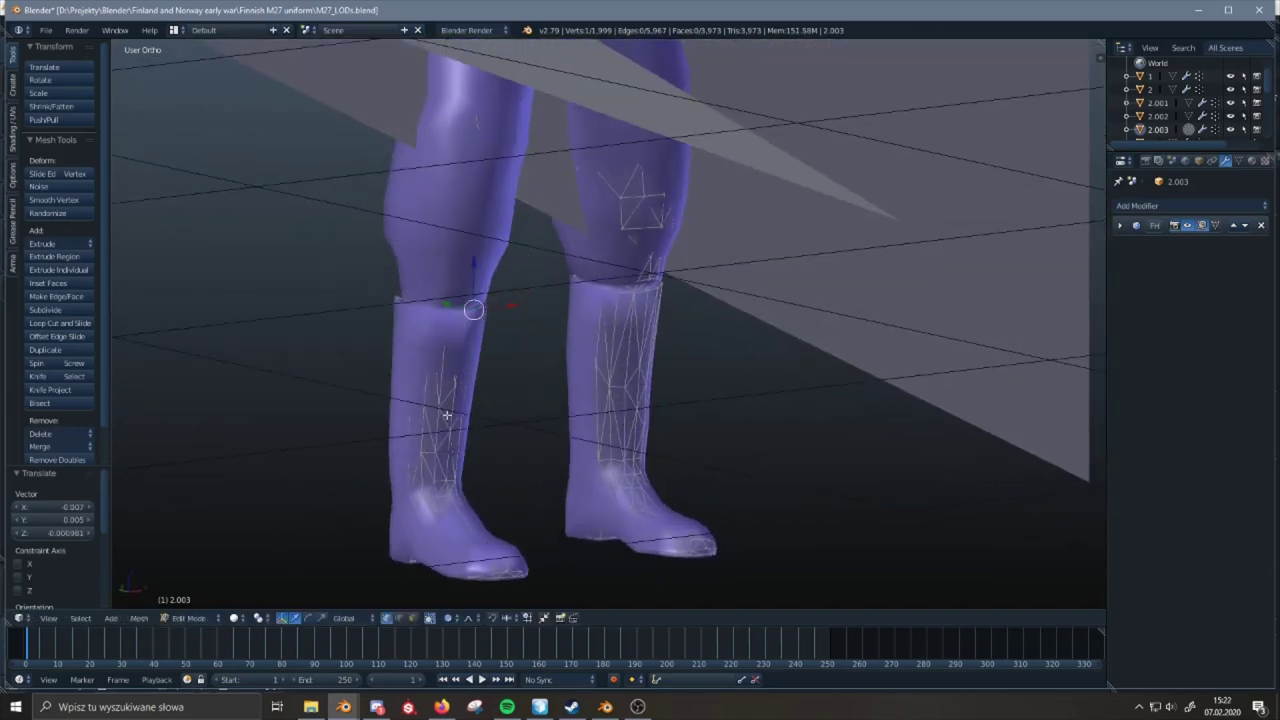
{"action": "right_click", "coordinate": [444, 440]}
{"action": "middle_click_drag", "start_coordinate": [444, 440], "coordinate": [504, 443]}
{"action": "key", "text": "g"}
{"action": "left_click", "coordinate": [497, 443]}
- Leave Edit Mode and delete the object 2.003 from the scene
{"action": "key", "text": "Tab"}
{"action": "middle_click_drag", "start_coordinate": [680, 382], "coordinate": [470, 384]}
{"action": "key", "text": "x"}
{"action": "left_click", "coordinate": [617, 367]}
- Review the uniform meshes on their separate layers, check the topology of object 4, and return to the layer holding object 2
{"action": "mouse_move", "coordinate": [619, 364]}
{"action": "middle_mouse_down", "text": "shift"}
{"action": "mouse_move", "coordinate": [651, 439]}
{"action": "mouse_move", "coordinate": [627, 476]}
{"action": "mouse_move", "coordinate": [633, 372]}
{"action": "middle_mouse_up", "text": "shift"}
{"action": "scroll", "coordinate": [663, 446], "scroll_direction": "down", "scroll_amount": 5}
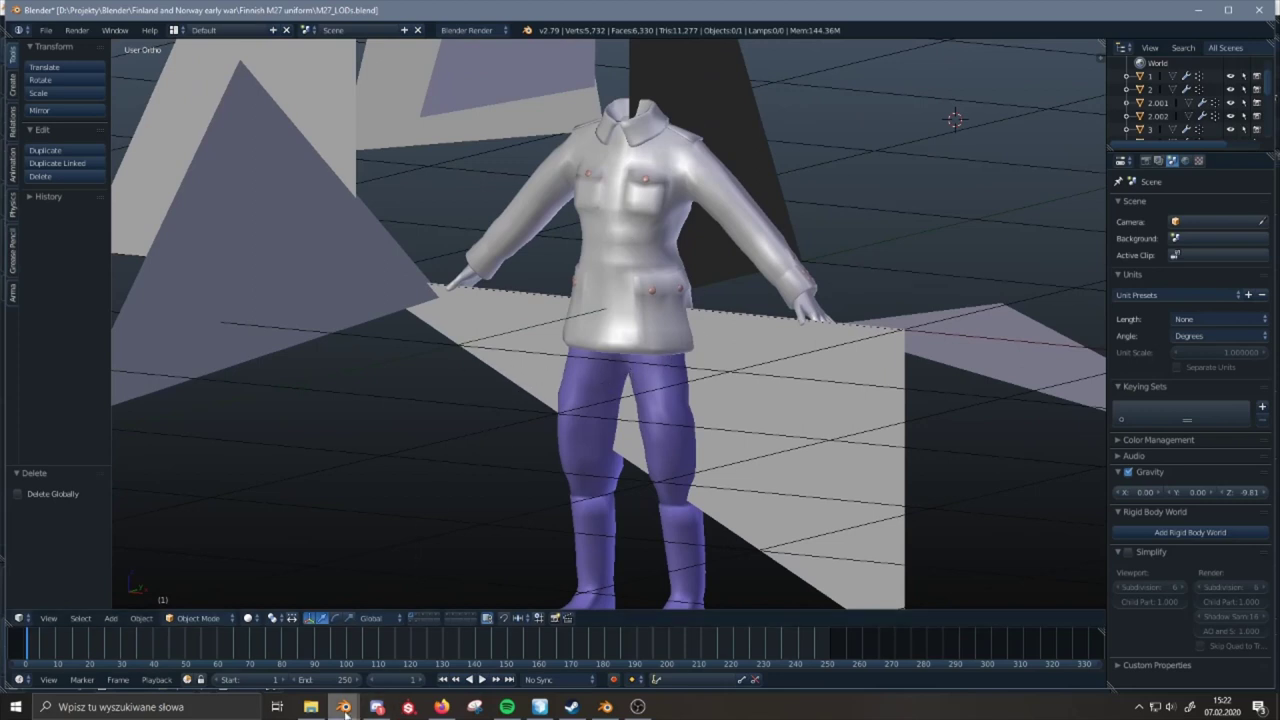
{"action": "mouse_move", "coordinate": [344, 707]}
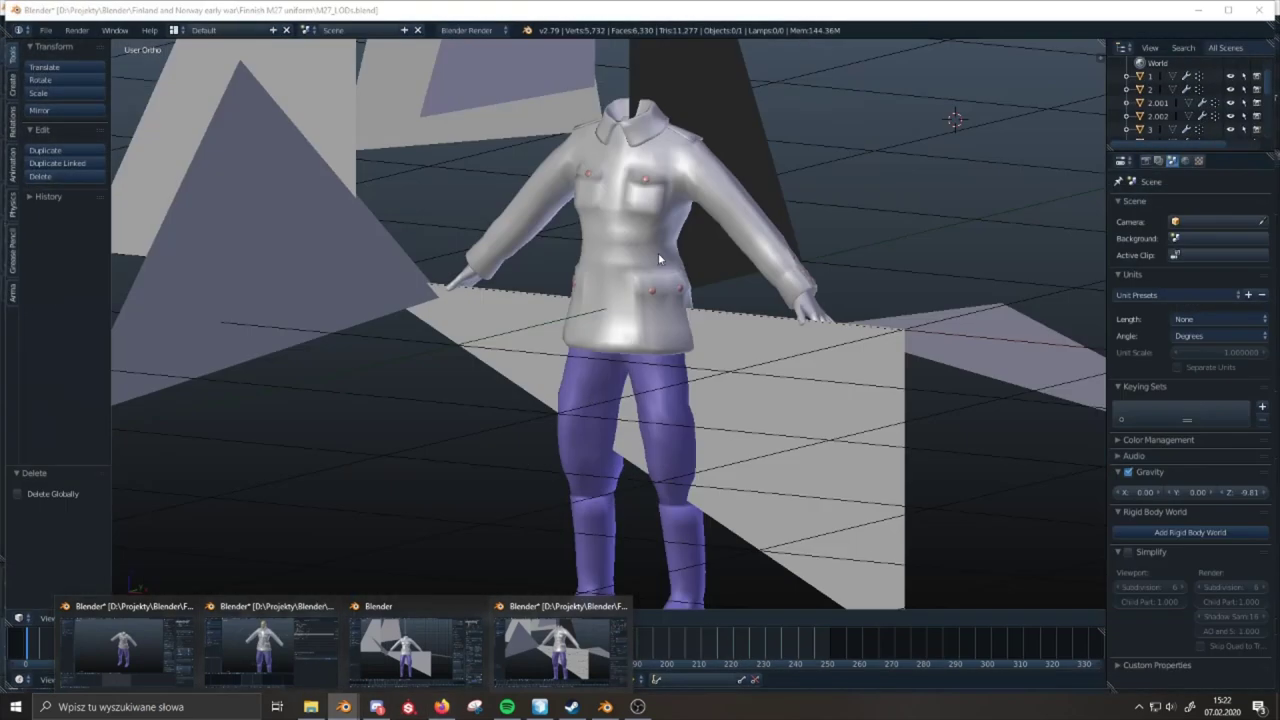
{"action": "right_click", "coordinate": [659, 256]}
{"action": "middle_click_drag", "start_coordinate": [659, 256], "coordinate": [690, 272]}
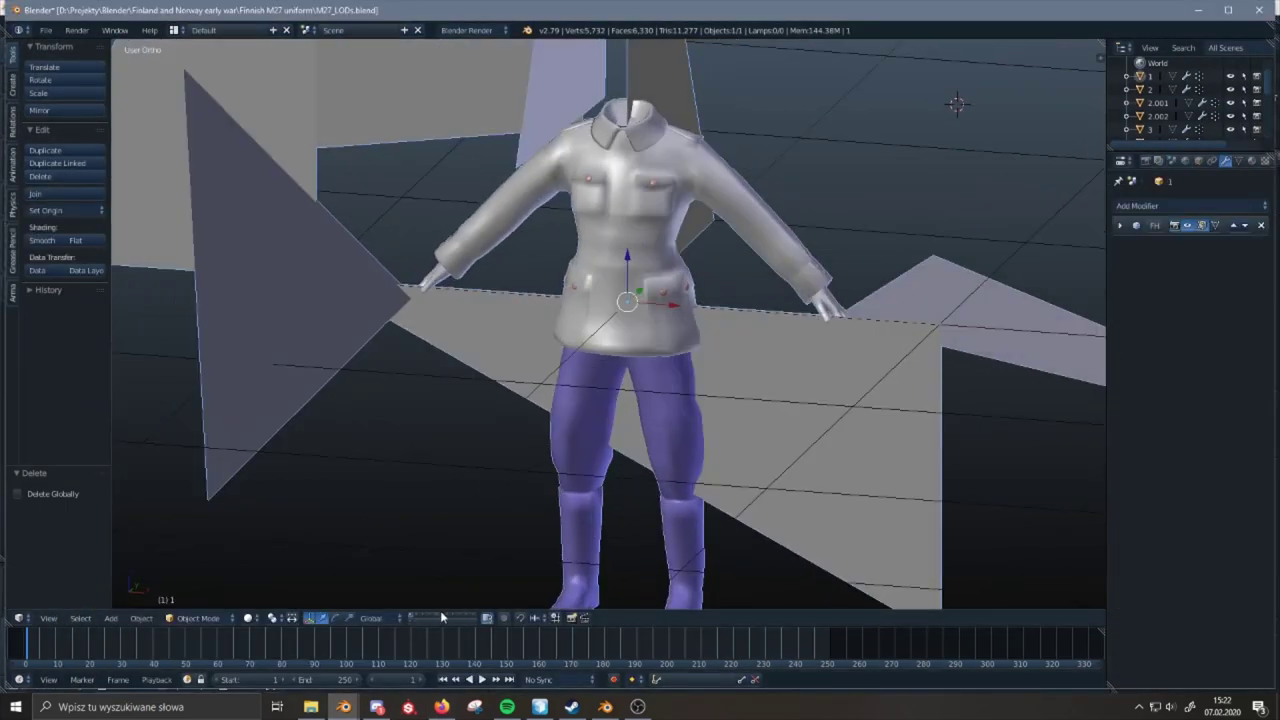
{"action": "key", "text": "Delete"}
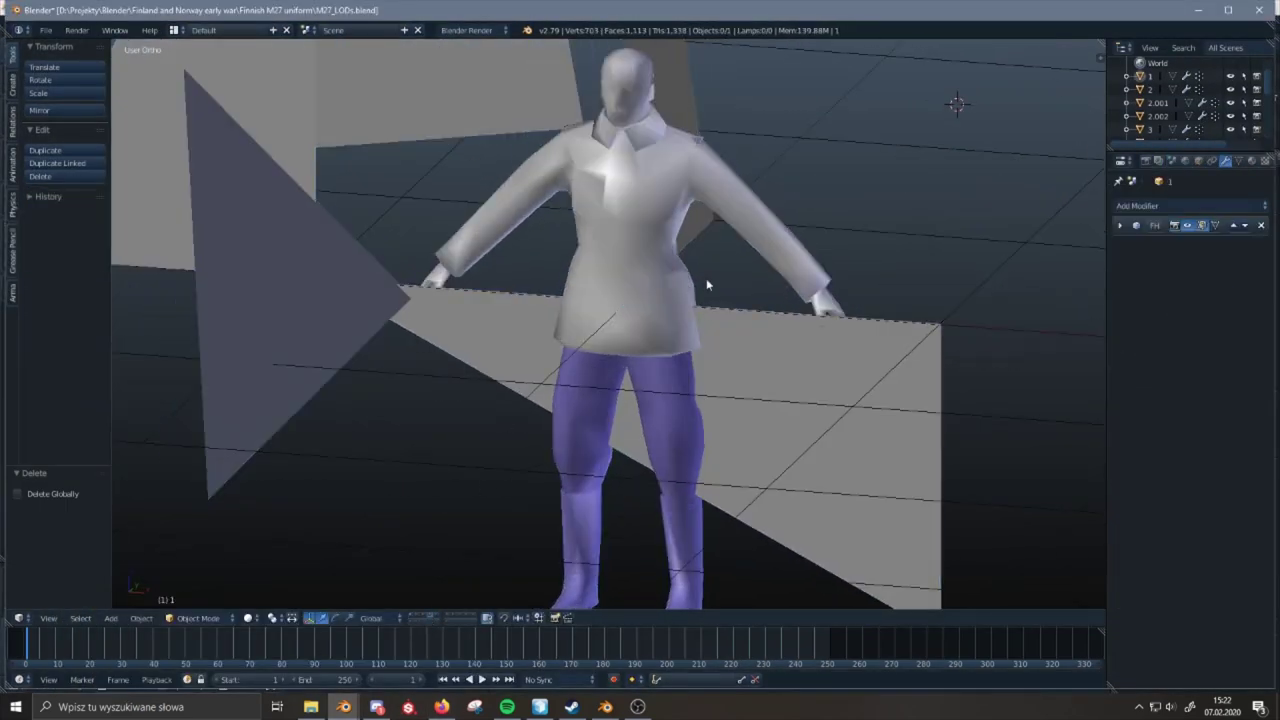
{"action": "right_click", "coordinate": [690, 272]}
{"action": "key", "text": "Tab"}
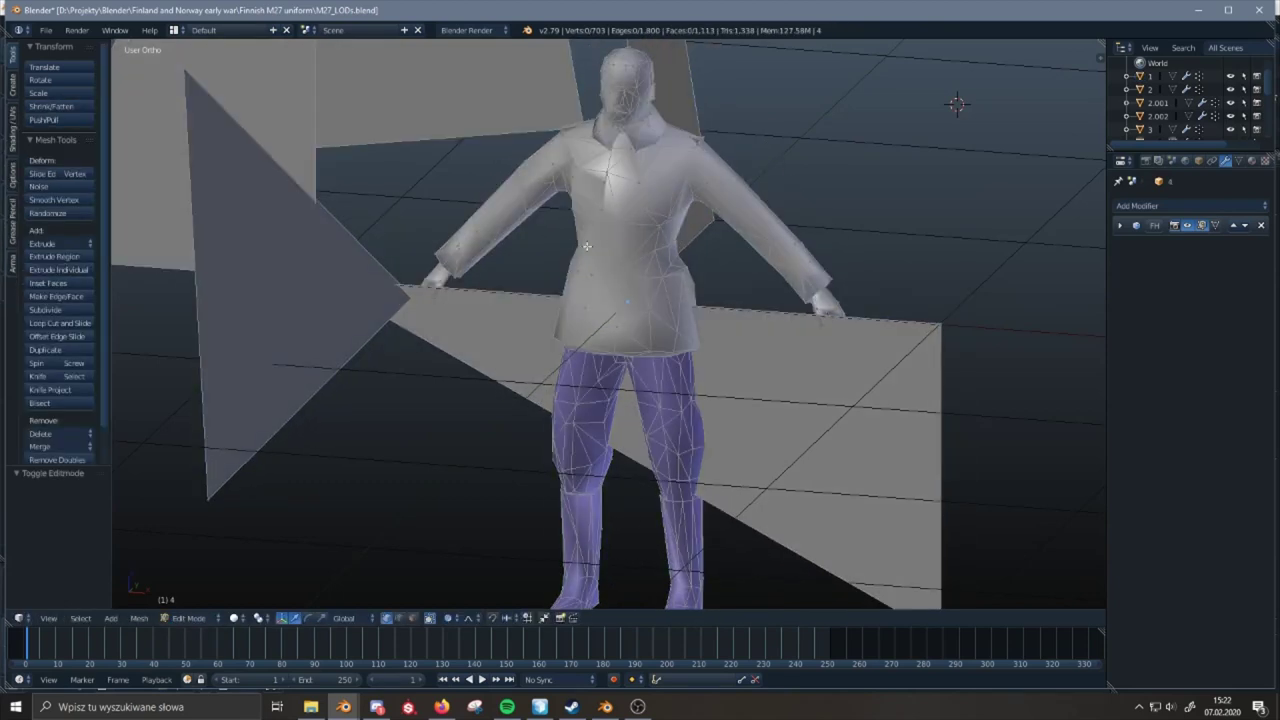
{"action": "key", "text": "Tab"}
{"action": "left_click", "coordinate": [424, 615]}
{"action": "left_click", "coordinate": [418, 615]}
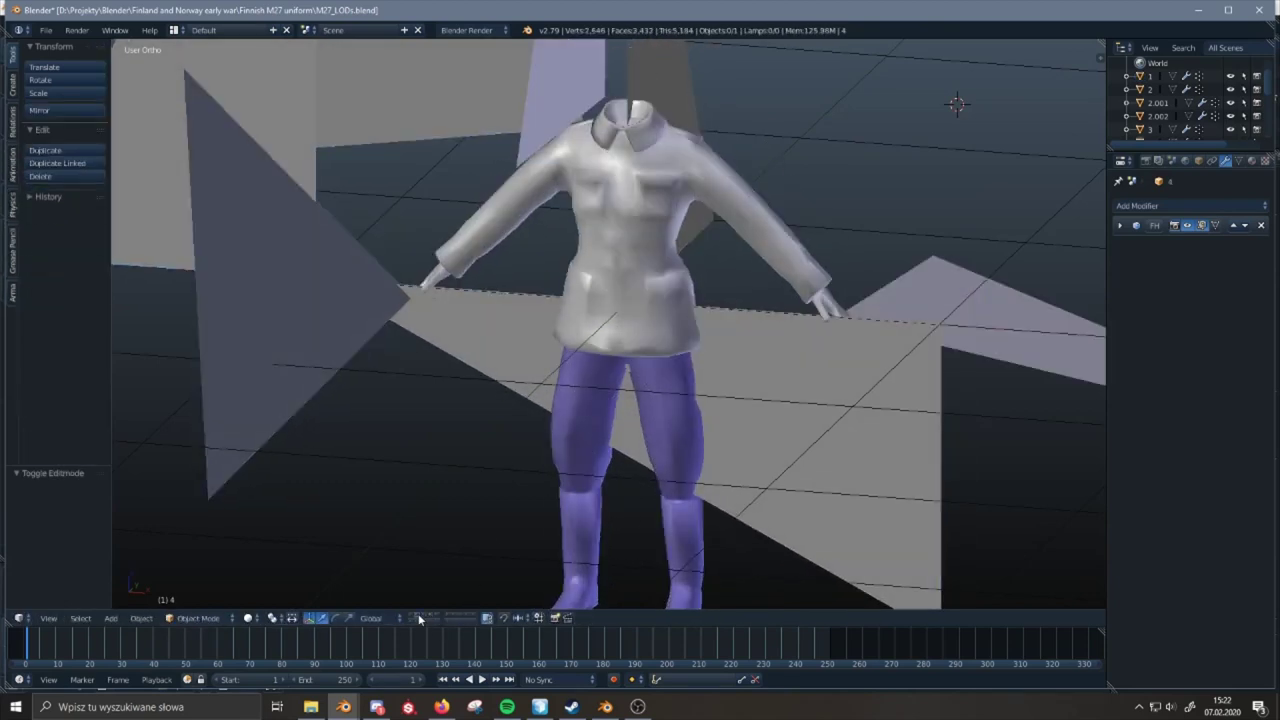
- Separate the coat, trousers and boots of object 2 from its collar and hands into their own object
{"action": "right_click", "coordinate": [622, 301]}
{"action": "key", "text": "Tab"}
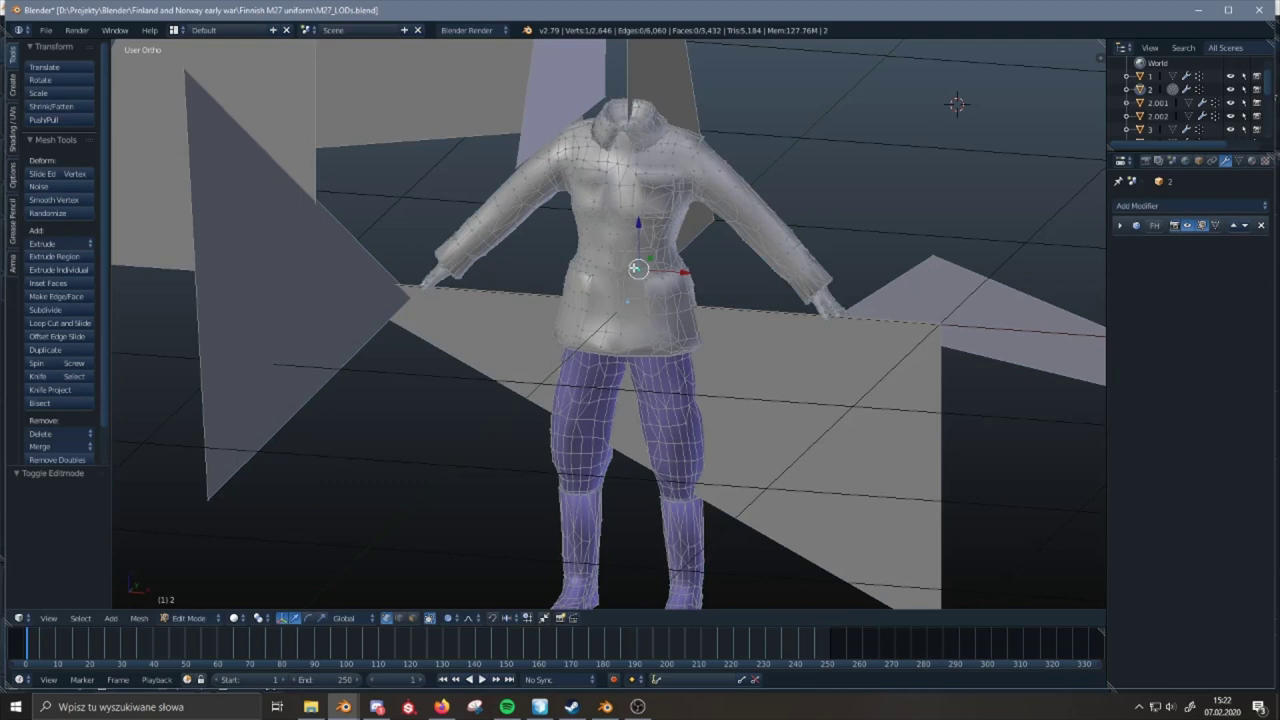
{"action": "key", "text": "l"}
{"action": "key", "text": "l"}
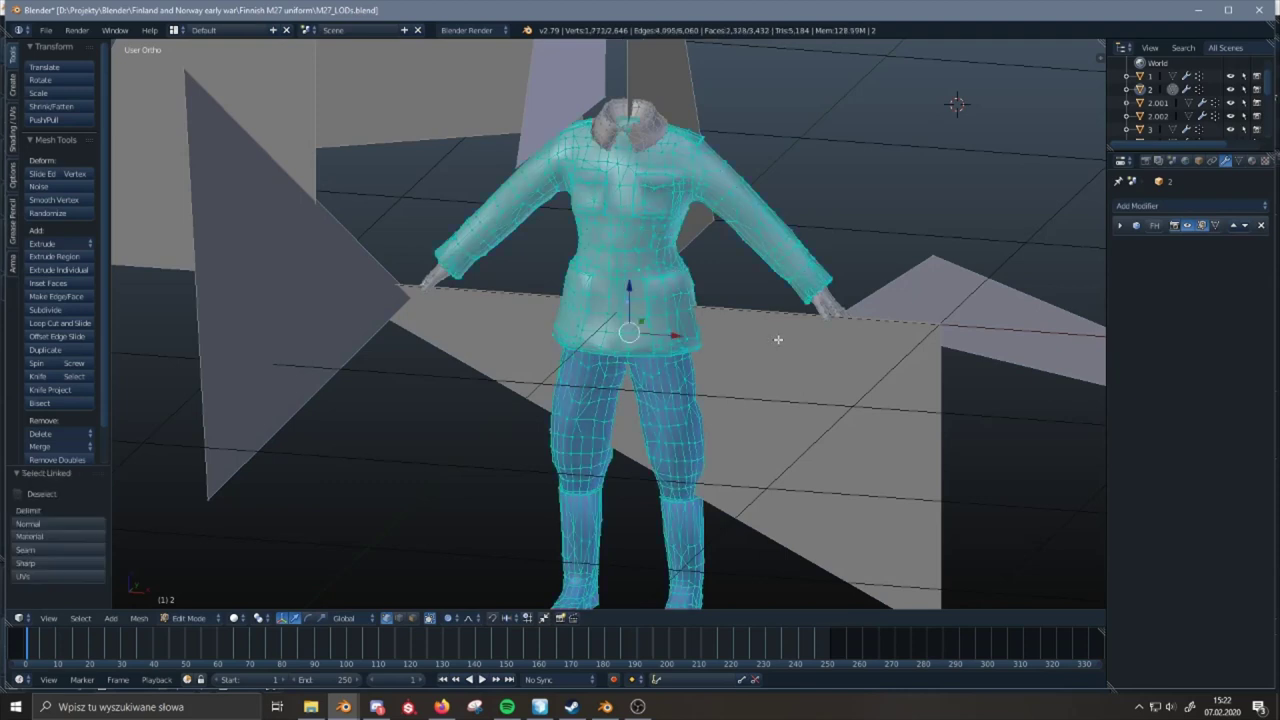
{"action": "middle_click_drag", "start_coordinate": [778, 339], "coordinate": [759, 293], "text": "shift"}
{"action": "key", "text": "p"}
{"action": "left_click", "coordinate": [759, 294]}
{"action": "key", "text": "Tab"}
- Copy the separated clothing object 2.003 and switch to the layer holding object 2.001
{"action": "right_click", "coordinate": [653, 224]}
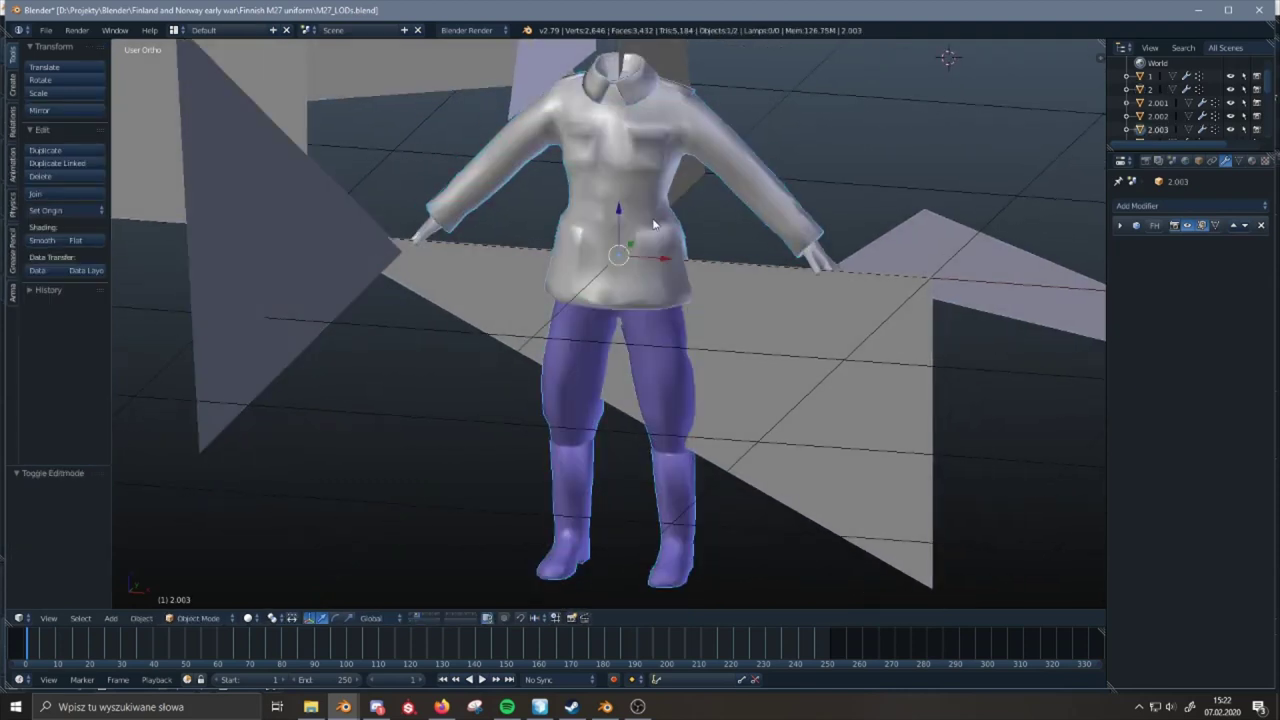
{"action": "key", "text": "ctrl+c"}
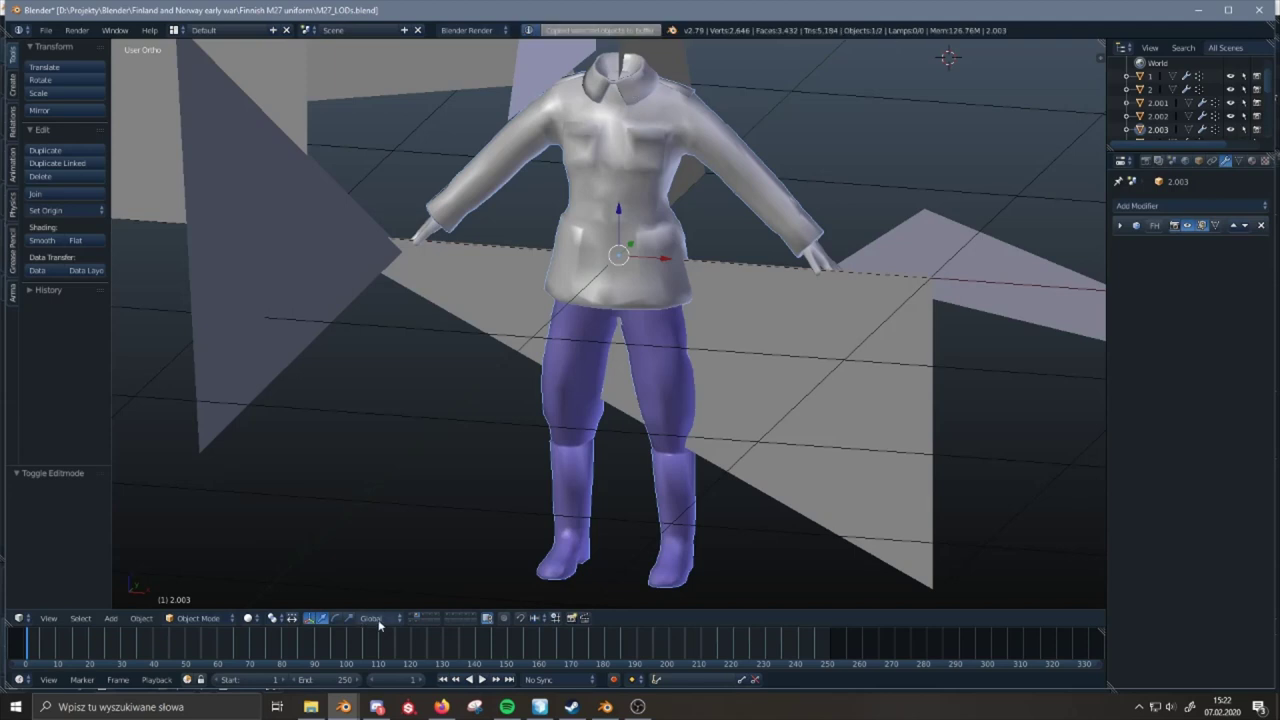
{"action": "key", "text": "Delete"}
{"action": "left_click", "coordinate": [429, 614]}
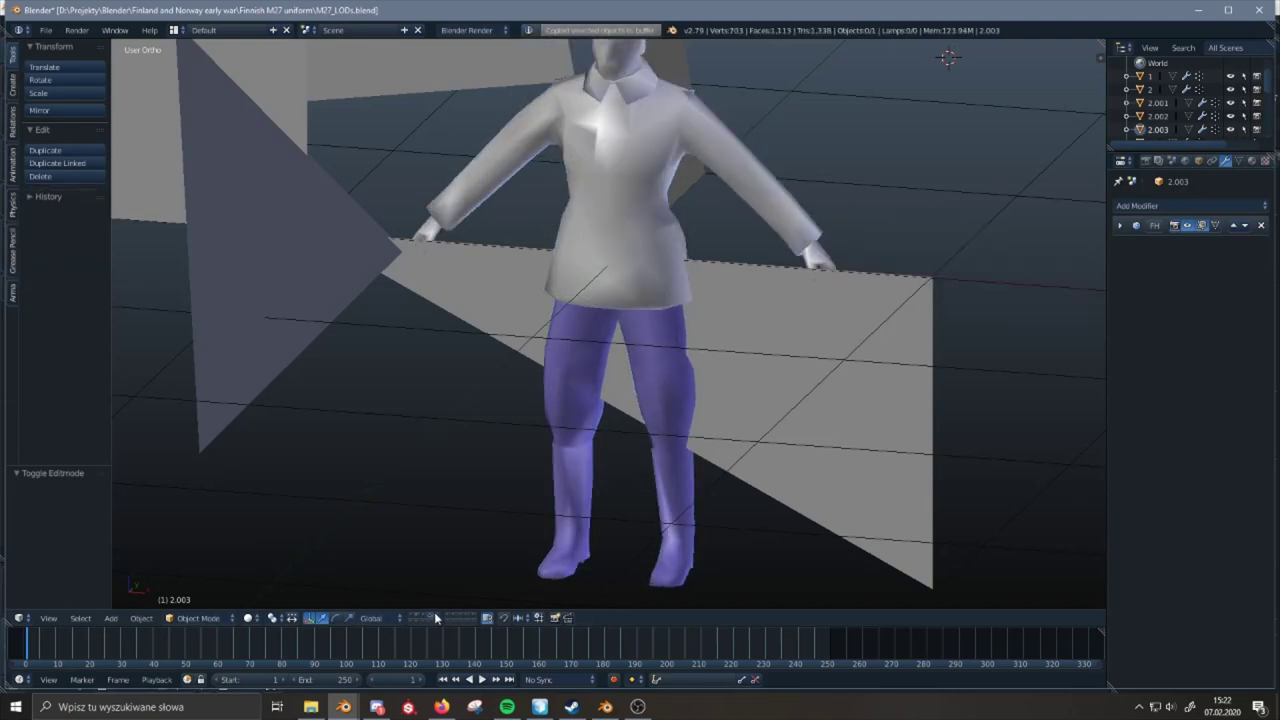
{"action": "left_click", "coordinate": [434, 614]}
{"action": "left_click", "coordinate": [450, 614]}
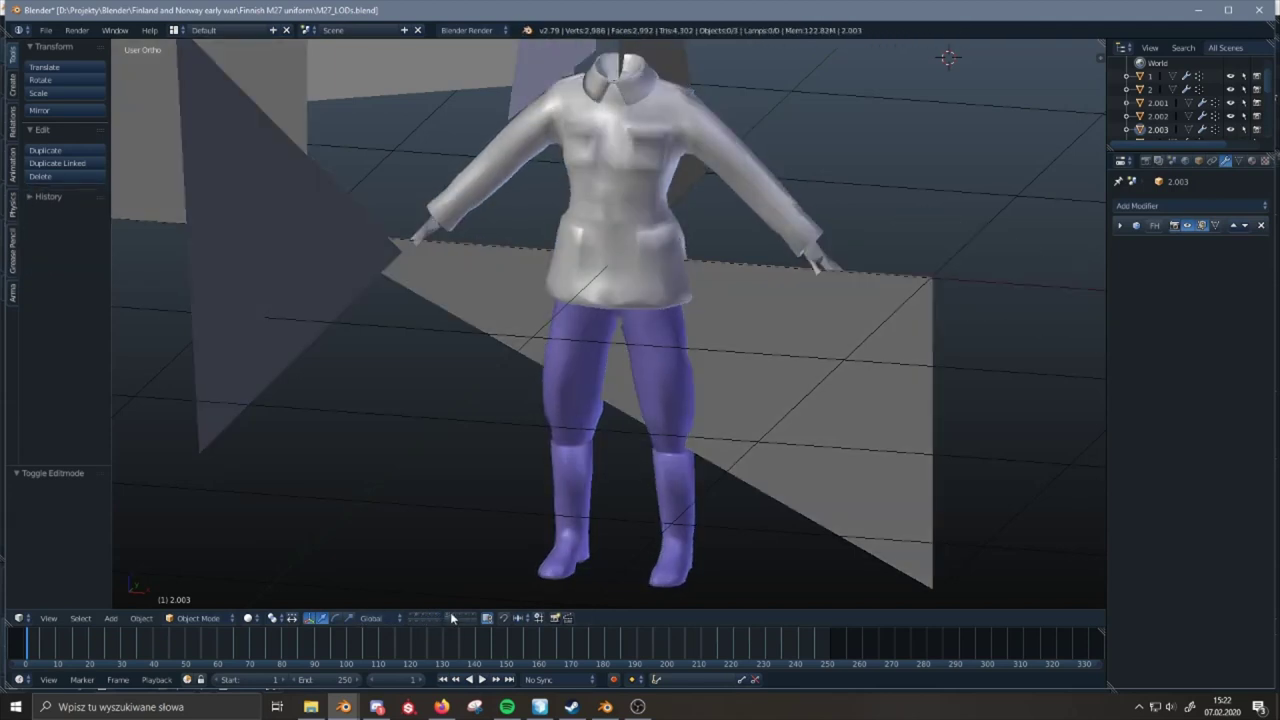
- Delete object 2.001, paste the copied clothing mesh in its place, and copy the pasted mesh
{"action": "right_click", "coordinate": [604, 266]}
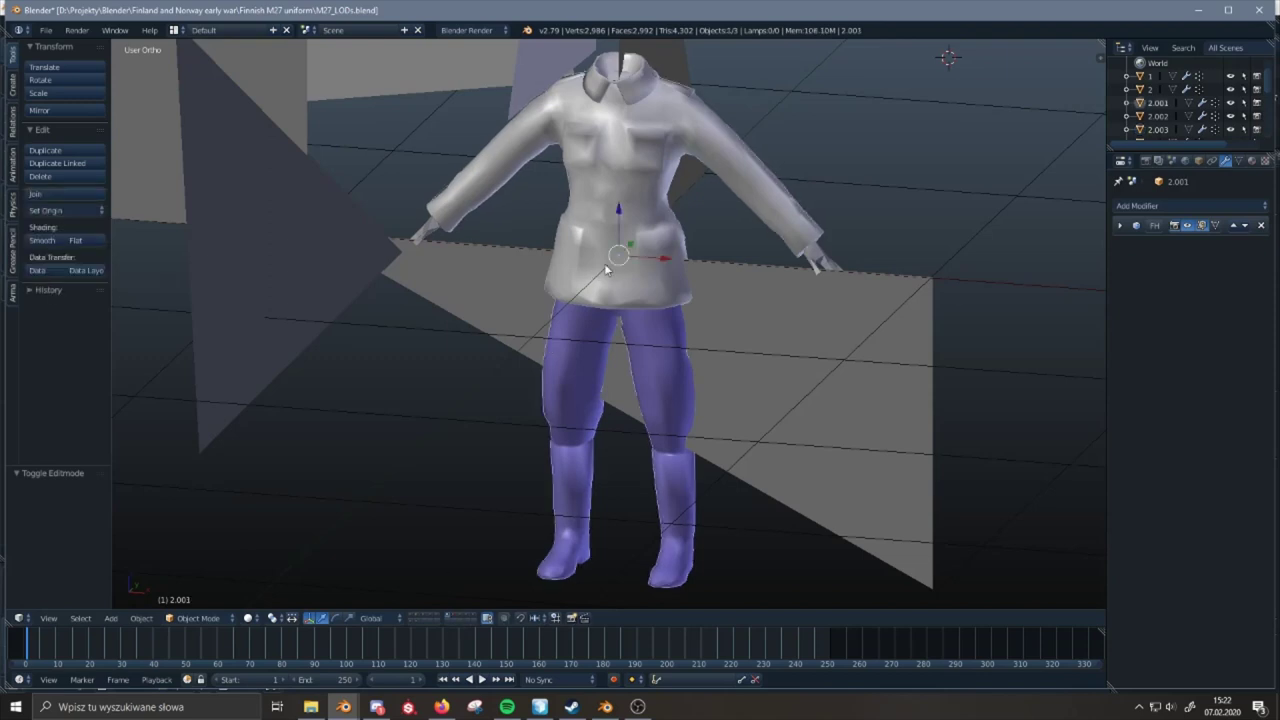
{"action": "key", "text": "x"}
{"action": "left_click", "coordinate": [682, 233]}
{"action": "key", "text": "ctrl+v"}
{"action": "right_click", "coordinate": [635, 244]}
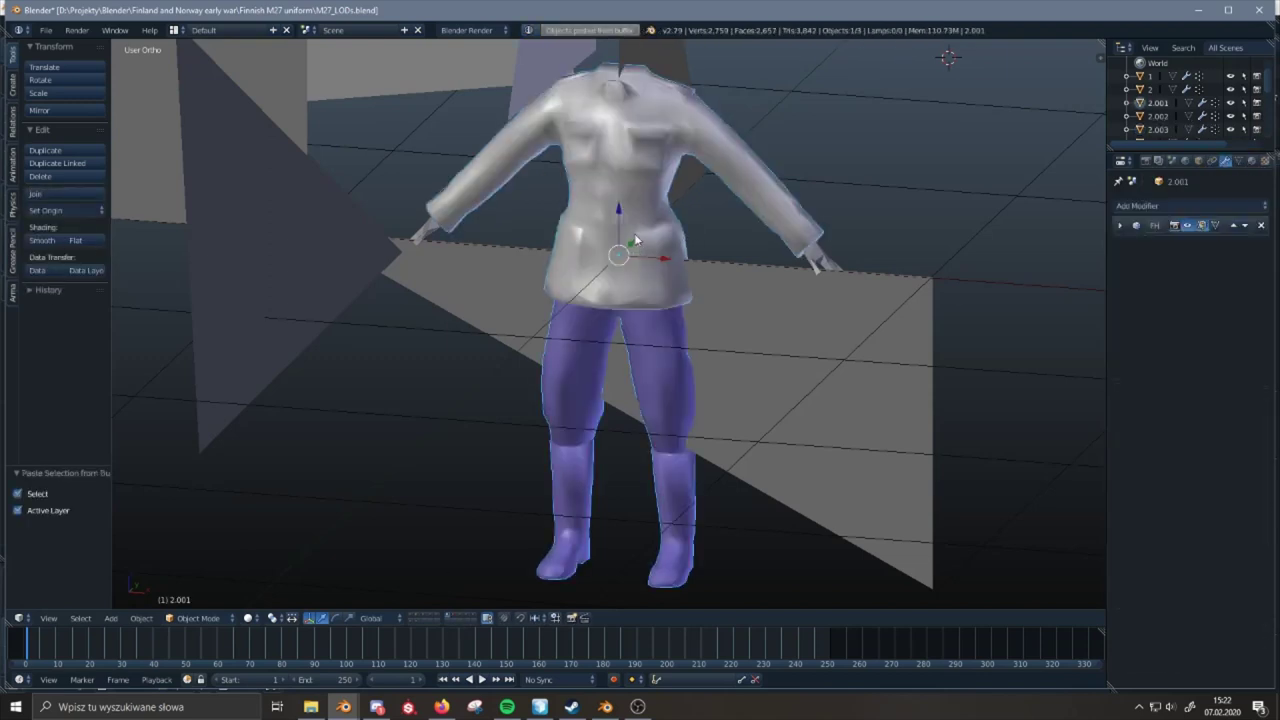
{"action": "key", "text": "Tab"}
{"action": "key", "text": "Tab"}
{"action": "key", "text": "ctrl+c"}
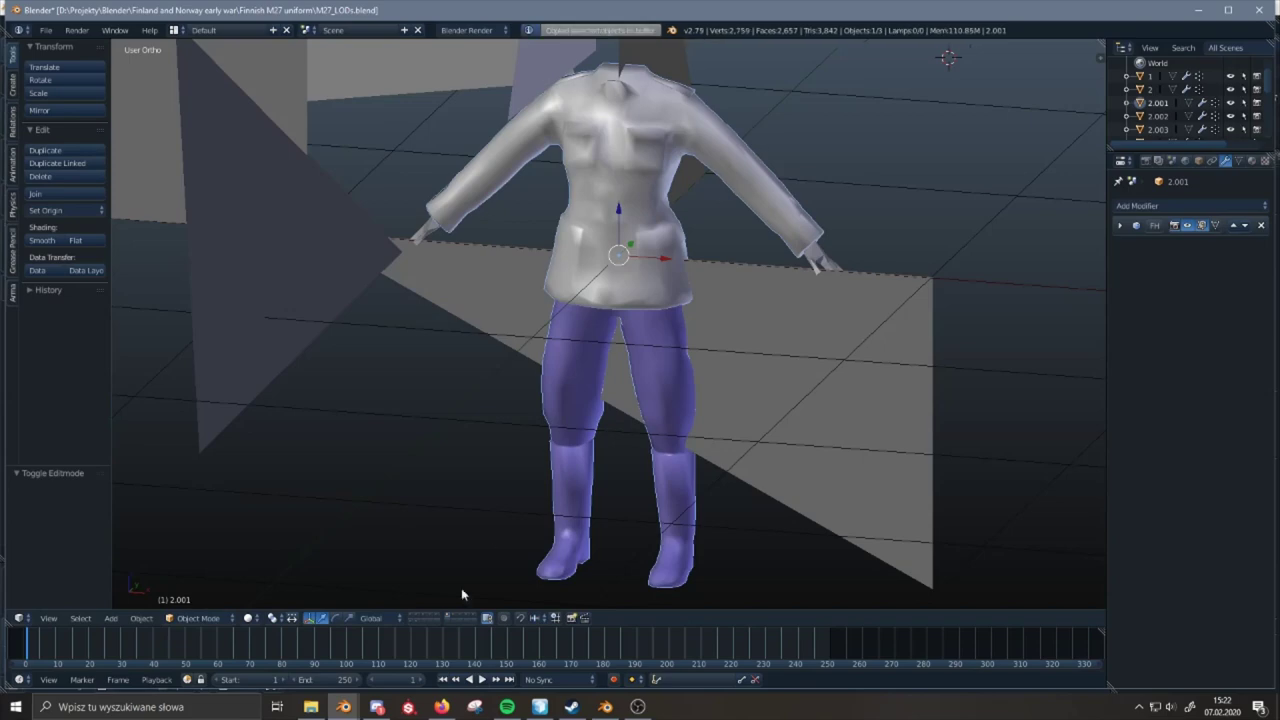
- Select both shoulder straps of the coat with a linked selection delimited by seams and delete only their faces
{"action": "key", "text": "Tab"}
{"action": "scroll", "coordinate": [647, 183], "scroll_direction": "up", "scroll_amount": 6}
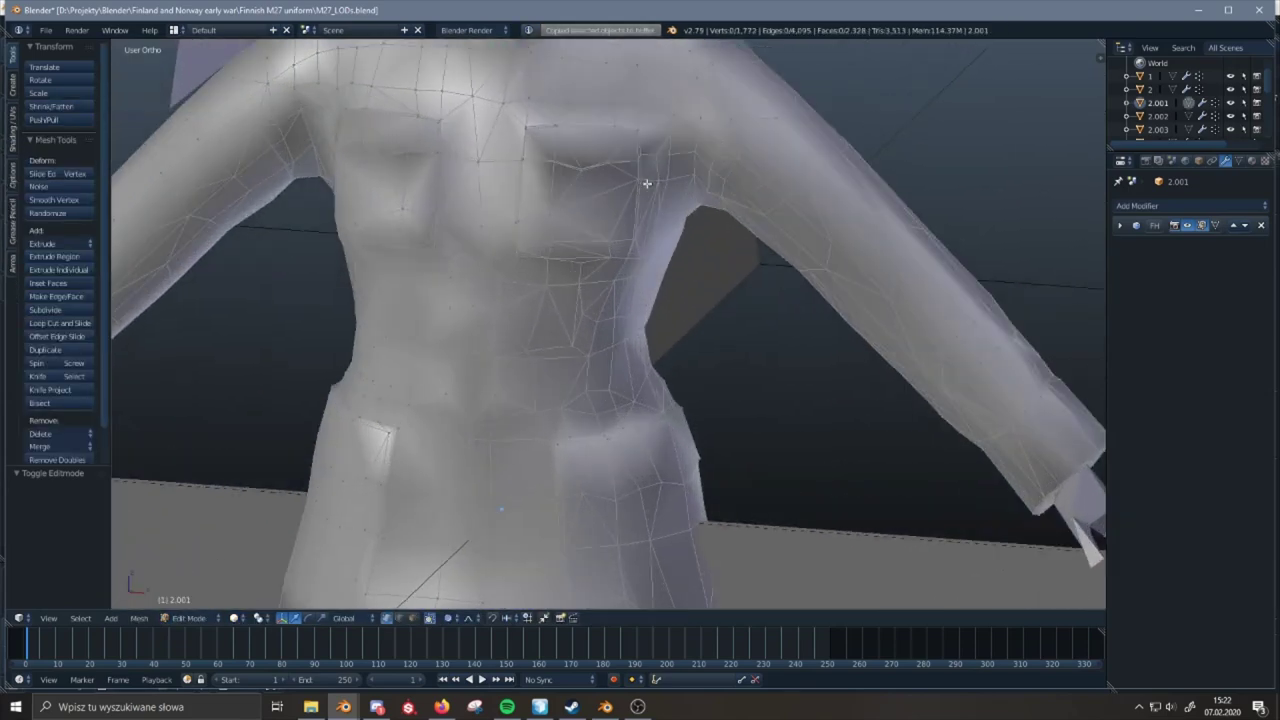
{"action": "scroll", "coordinate": [647, 183], "scroll_direction": "up", "scroll_amount": 3}
{"action": "middle_click_drag", "start_coordinate": [647, 183], "coordinate": [607, 412], "text": "shift"}
{"action": "middle_click_drag", "start_coordinate": [669, 217], "coordinate": [700, 476], "text": "shift"}
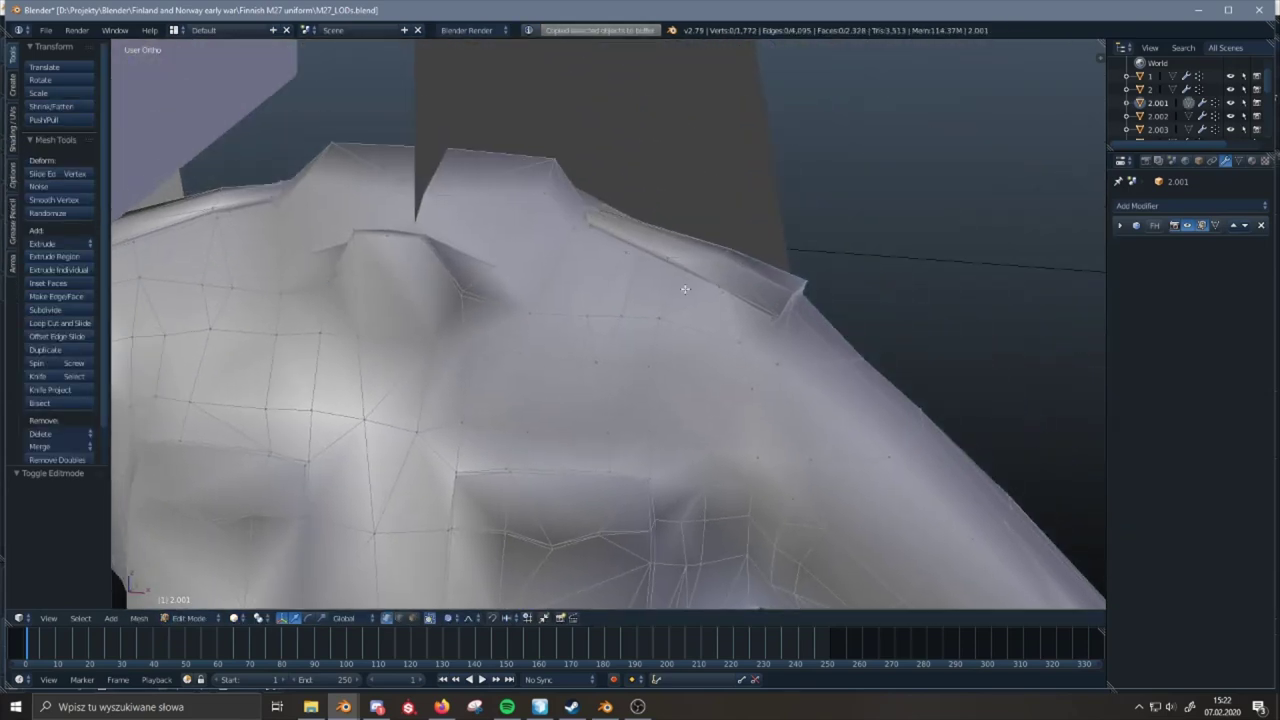
{"action": "right_click", "coordinate": [592, 219]}
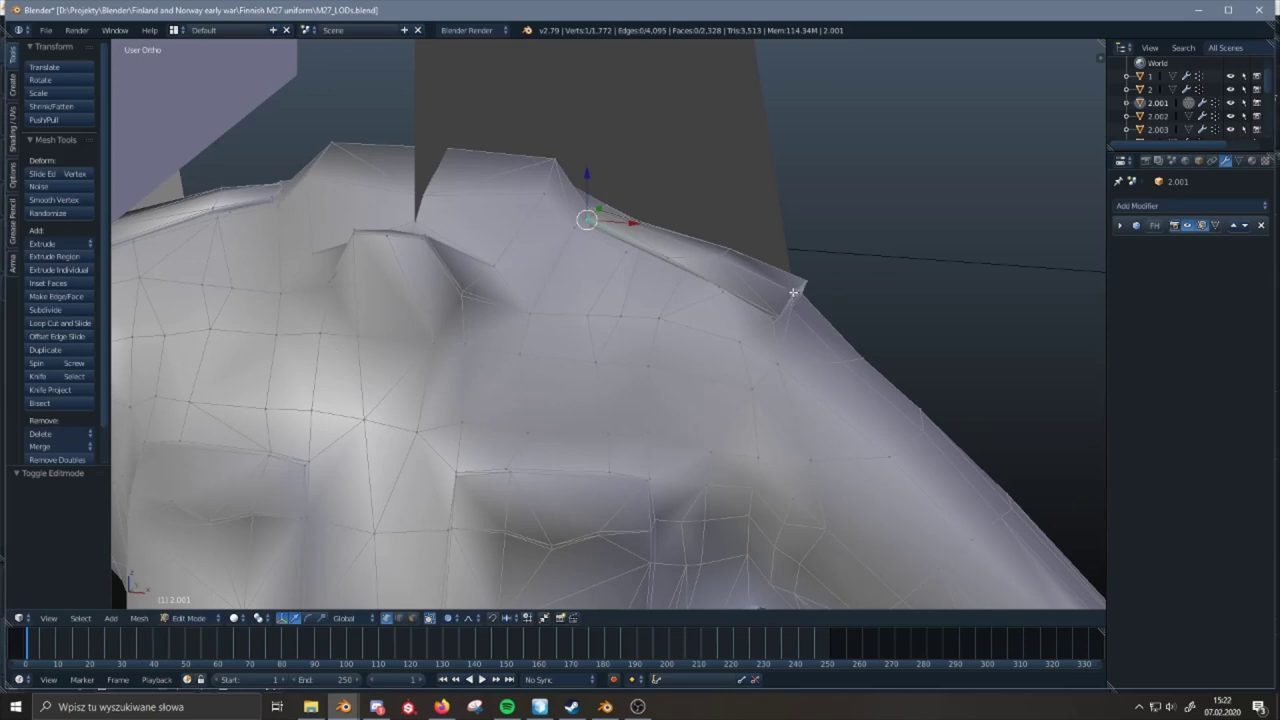
{"action": "key", "text": "l"}
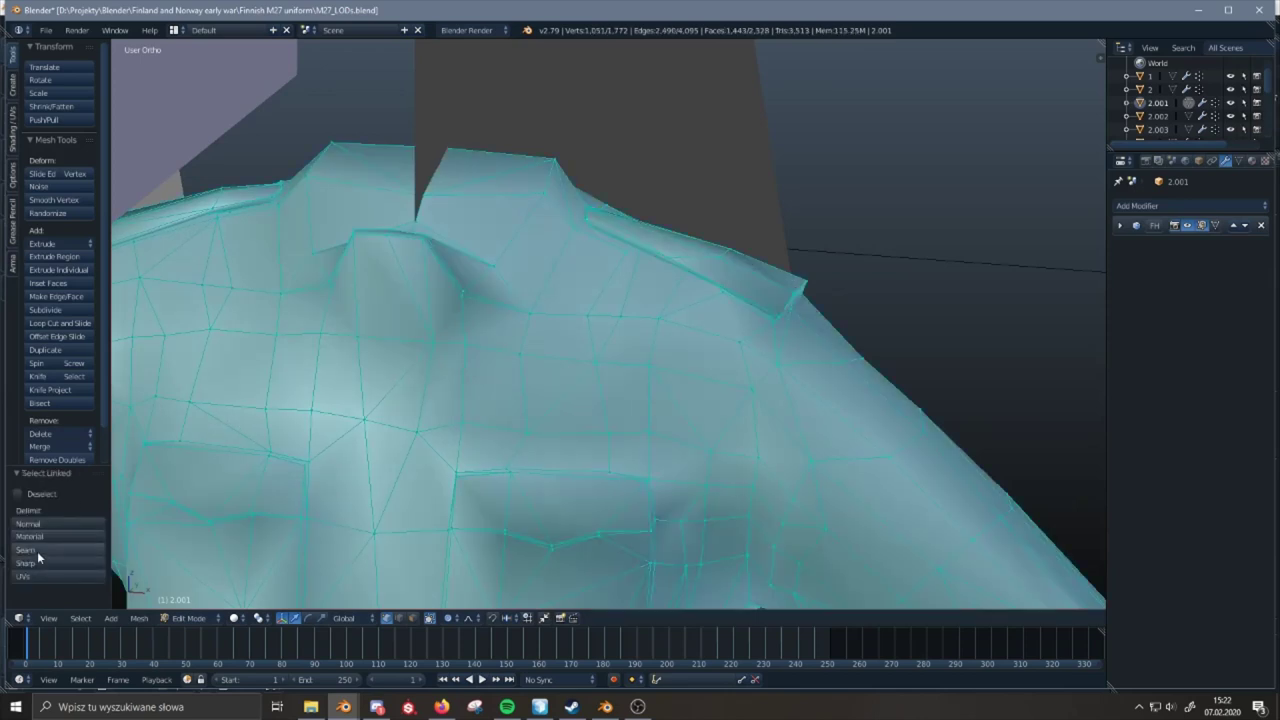
{"action": "left_click", "coordinate": [38, 555]}
{"action": "middle_click_drag", "start_coordinate": [670, 246], "coordinate": [690, 244]}
{"action": "middle_click_drag", "start_coordinate": [239, 234], "coordinate": [268, 205]}
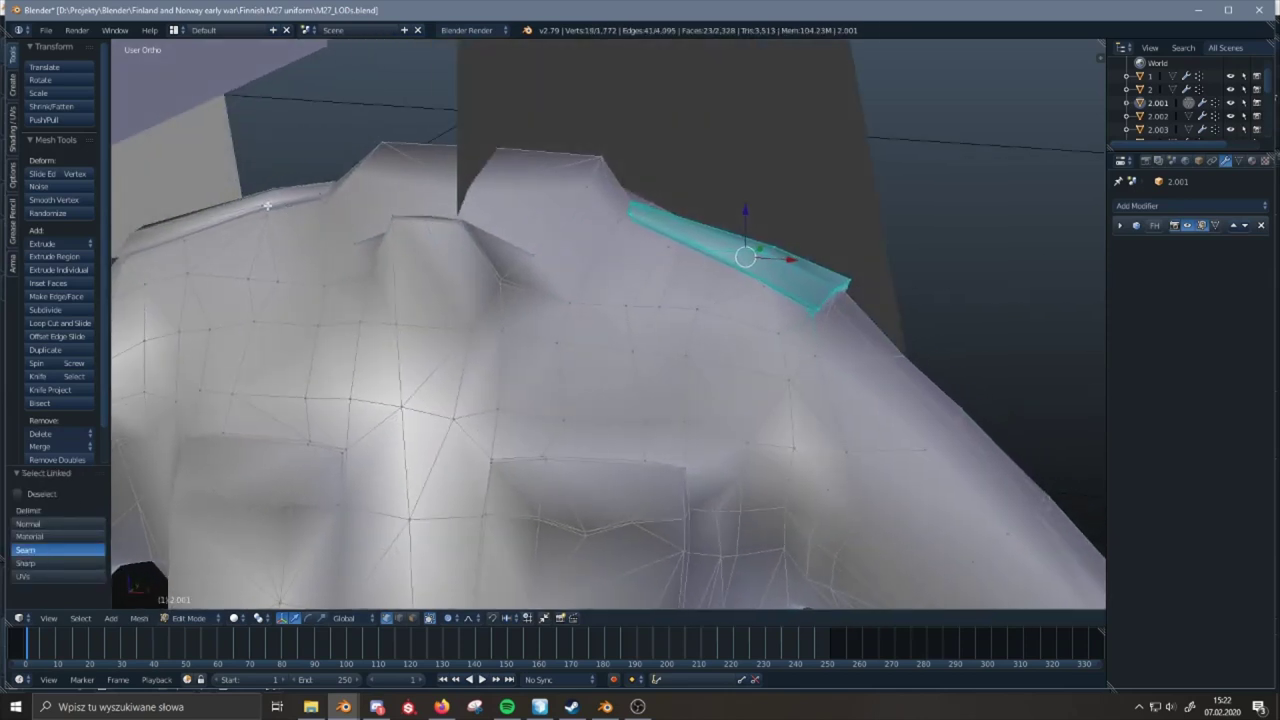
{"action": "key", "text": "x"}
{"action": "left_click", "coordinate": [258, 197]}
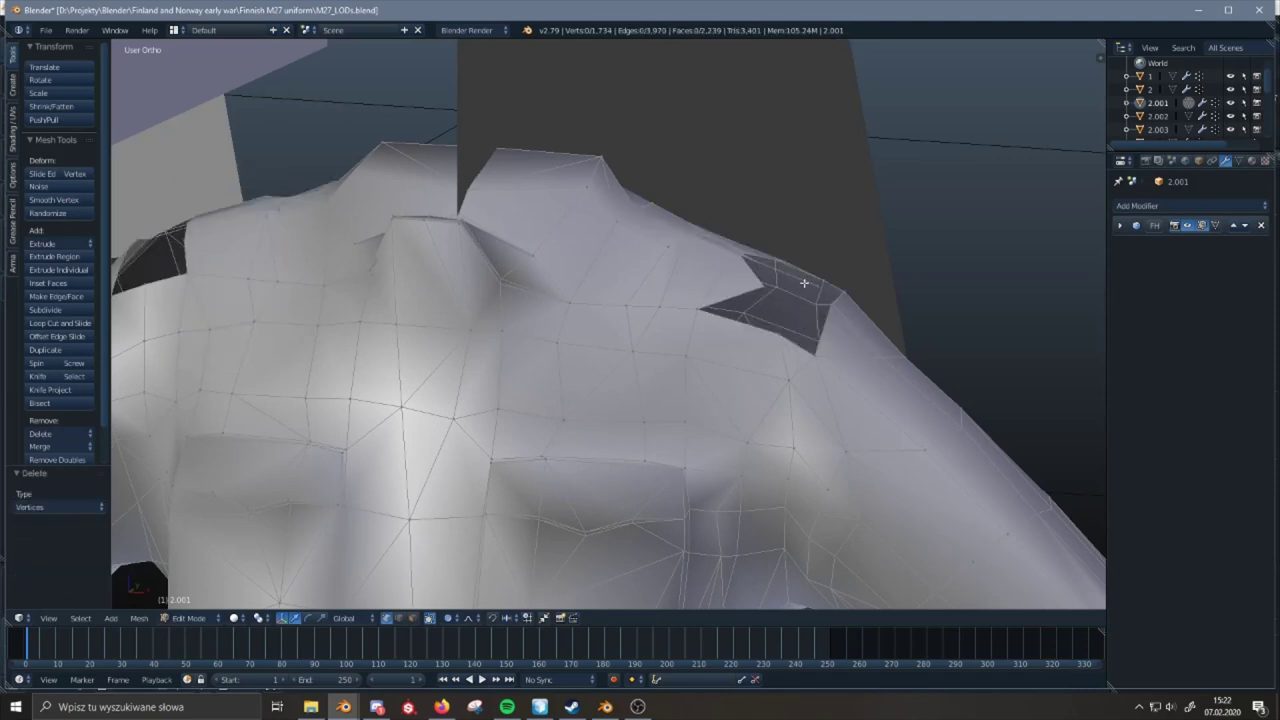
{"action": "key", "text": "ctrl+z"}
{"action": "key", "text": "x"}
{"action": "left_click", "coordinate": [755, 313]}
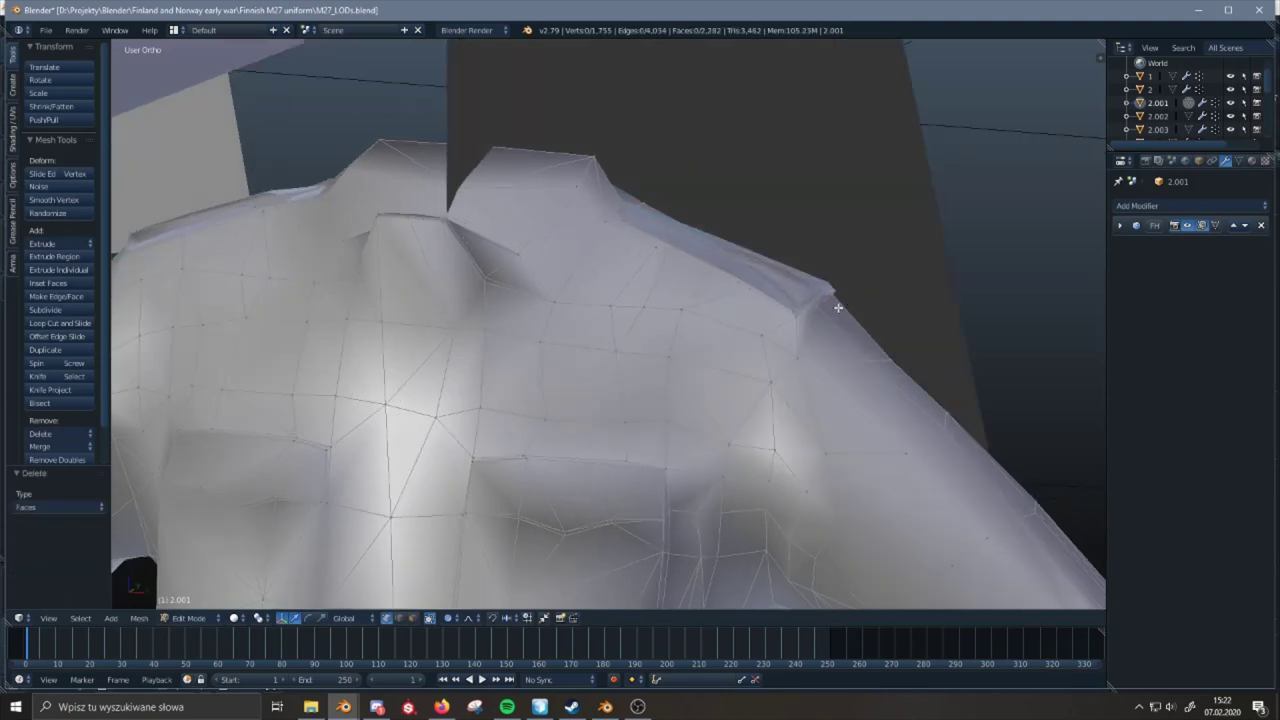
- Delete the leftover linked strap faces on both shoulders of the coat
{"action": "middle_click_drag", "start_coordinate": [829, 294], "coordinate": [743, 323]}
{"action": "key", "text": "ctrl+l"}
{"action": "middle_click_drag", "start_coordinate": [511, 249], "coordinate": [284, 283]}
{"action": "key", "text": "x"}
{"action": "left_click", "coordinate": [530, 250]}
{"action": "right_click", "coordinate": [219, 327], "text": "alt"}
{"action": "key", "text": "x"}
{"action": "left_click", "coordinate": [217, 310]}
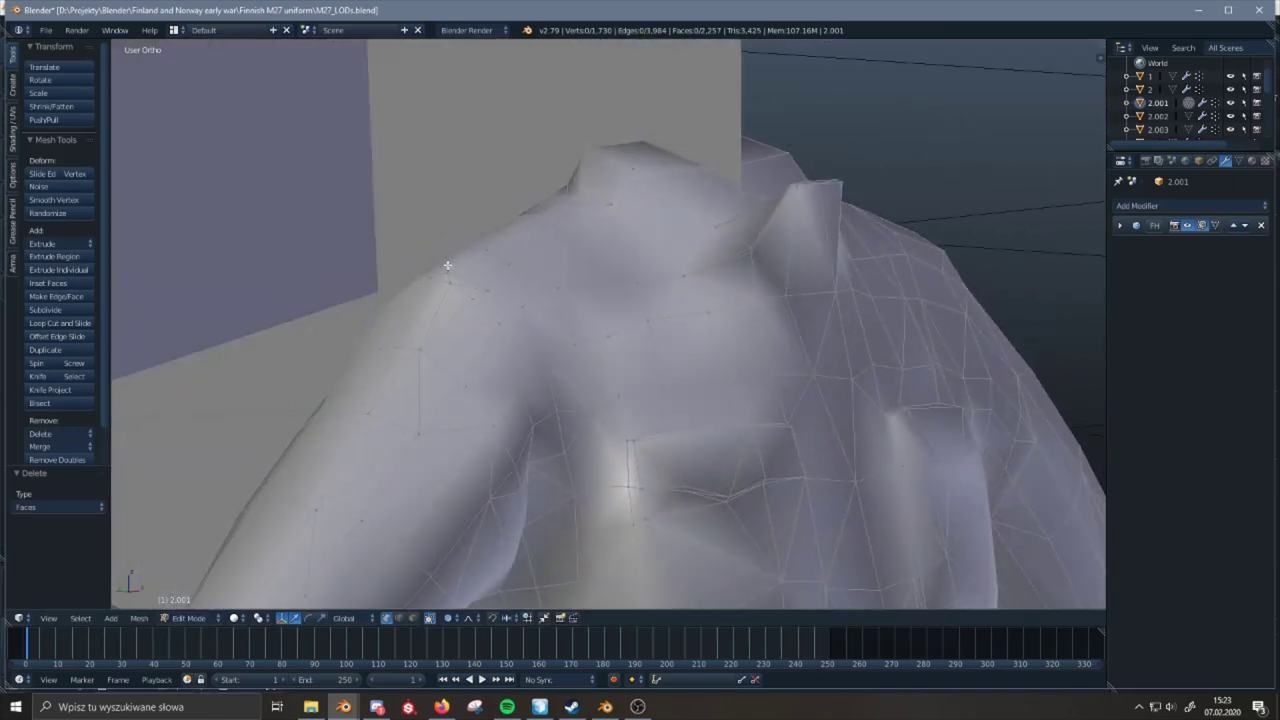
- Reposition the outer shoulder vertices where the straps were removed and check the coat's shape in Object Mode
{"action": "right_click", "coordinate": [447, 265]}
{"action": "middle_click_drag", "start_coordinate": [447, 265], "coordinate": [412, 261]}
{"action": "mouse_move", "coordinate": [272, 240]}
{"action": "middle_mouse_down"}
{"action": "mouse_move", "coordinate": [214, 237]}
{"action": "mouse_move", "coordinate": [251, 209]}
{"action": "mouse_move", "coordinate": [271, 237]}
{"action": "middle_mouse_up"}
{"action": "right_click", "coordinate": [221, 241], "text": "shift"}
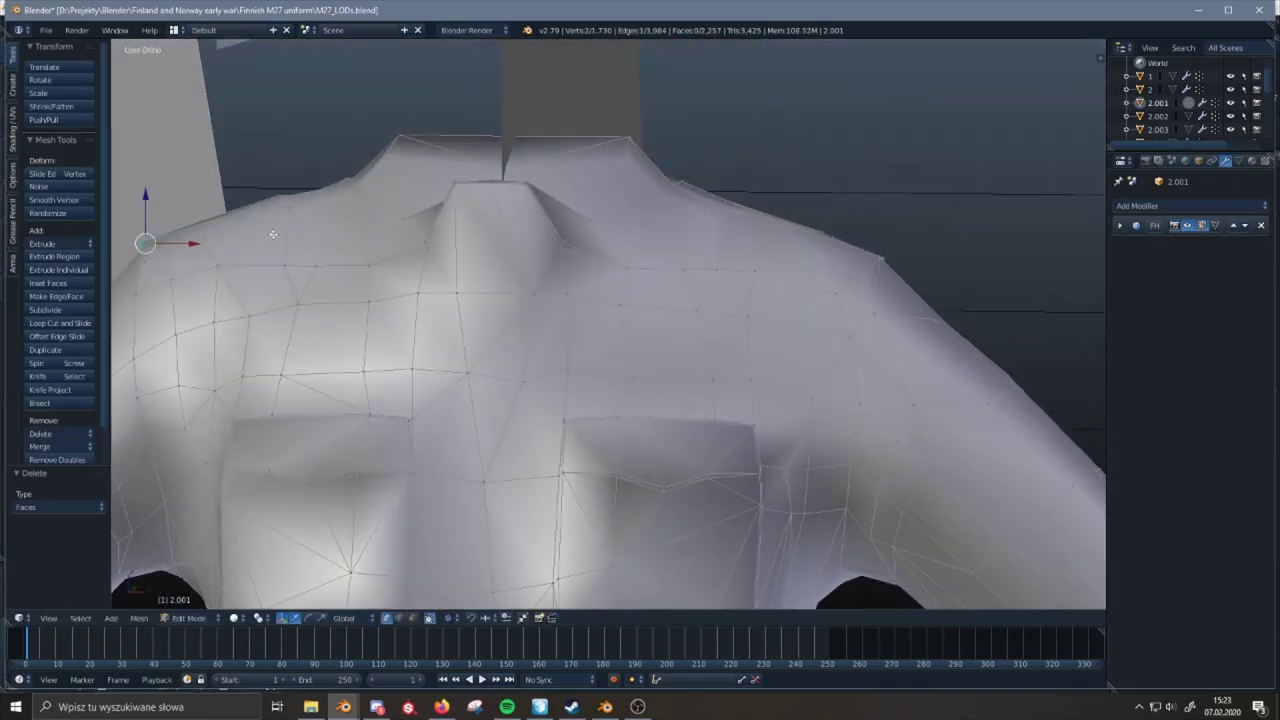
{"action": "key", "text": "g"}
{"action": "left_click", "coordinate": [277, 239]}
{"action": "middle_click_drag", "start_coordinate": [831, 210], "coordinate": [568, 297]}
{"action": "key", "text": "g"}
{"action": "left_click", "coordinate": [851, 241]}
{"action": "key", "text": "Tab"}
{"action": "scroll", "coordinate": [761, 245], "scroll_direction": "down", "scroll_amount": 7}
- Box-select the protruding vertices at the front of the neckline, lower them about 0.034 and rotate them to follow the neck opening
{"action": "key", "text": "Tab"}
{"action": "scroll", "coordinate": [520, 260], "scroll_direction": "up", "scroll_amount": 5}
{"action": "key", "text": "b"}
{"action": "left_click_drag", "start_coordinate": [450, 150], "coordinate": [409, 196]}
{"action": "middle_click_drag", "start_coordinate": [409, 196], "coordinate": [395, 164]}
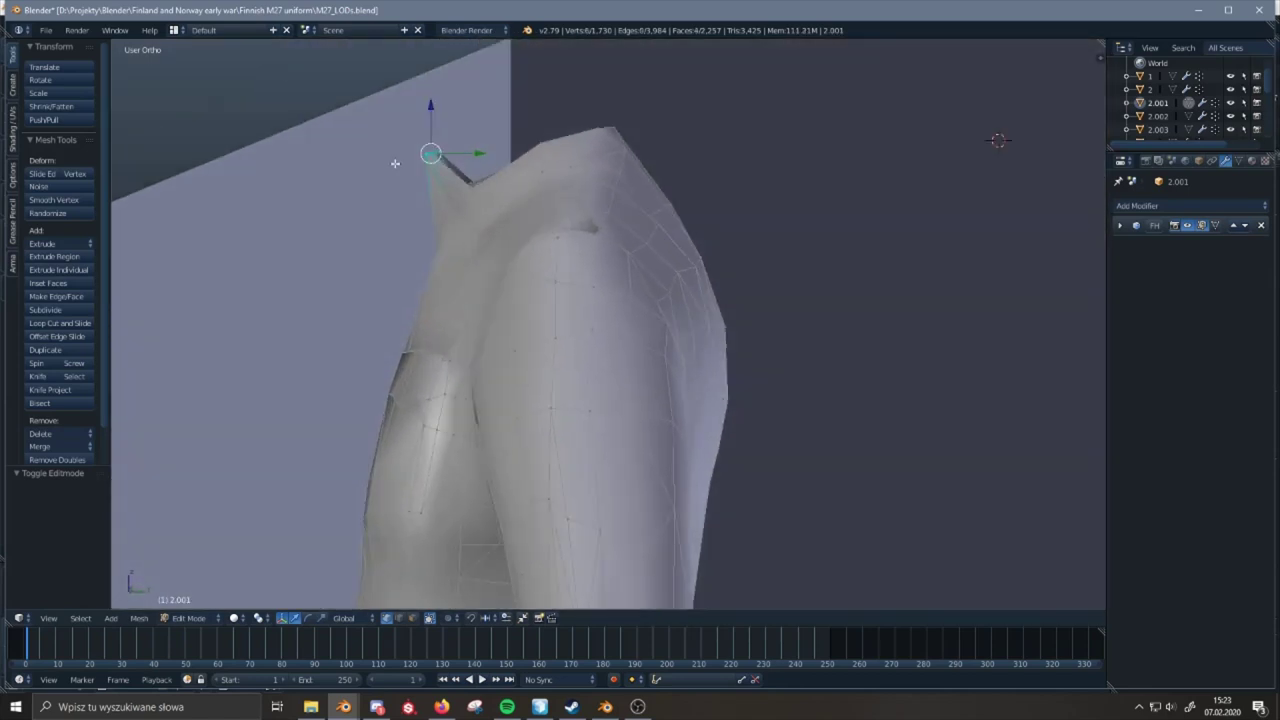
{"action": "key", "text": "g"}
{"action": "left_click", "coordinate": [429, 202]}
{"action": "key", "text": "r"}
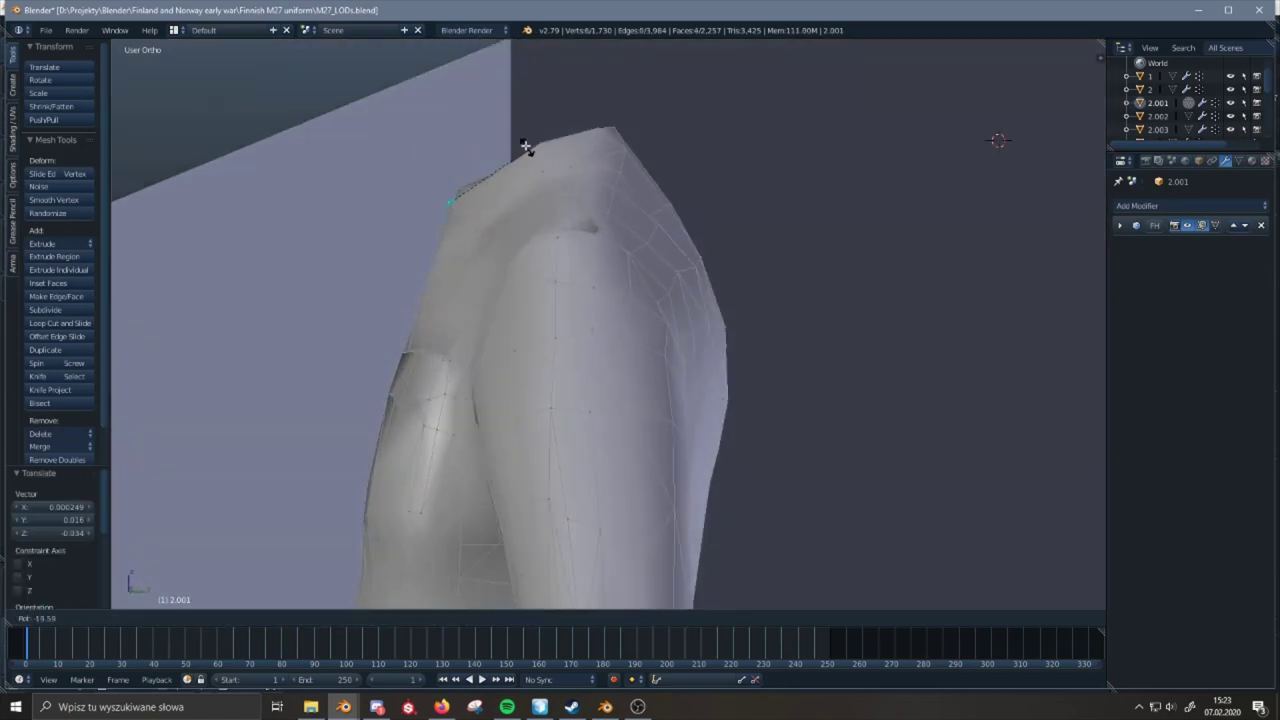
{"action": "left_click", "coordinate": [499, 143]}
- Copy object 2.001 and offset its whole mesh slightly along the normals with Shrink/Fatten
{"action": "key", "text": "Tab"}
{"action": "middle_click_drag", "start_coordinate": [499, 143], "coordinate": [609, 194]}
{"action": "key", "text": "ctrl+c"}
{"action": "key", "text": "Tab"}
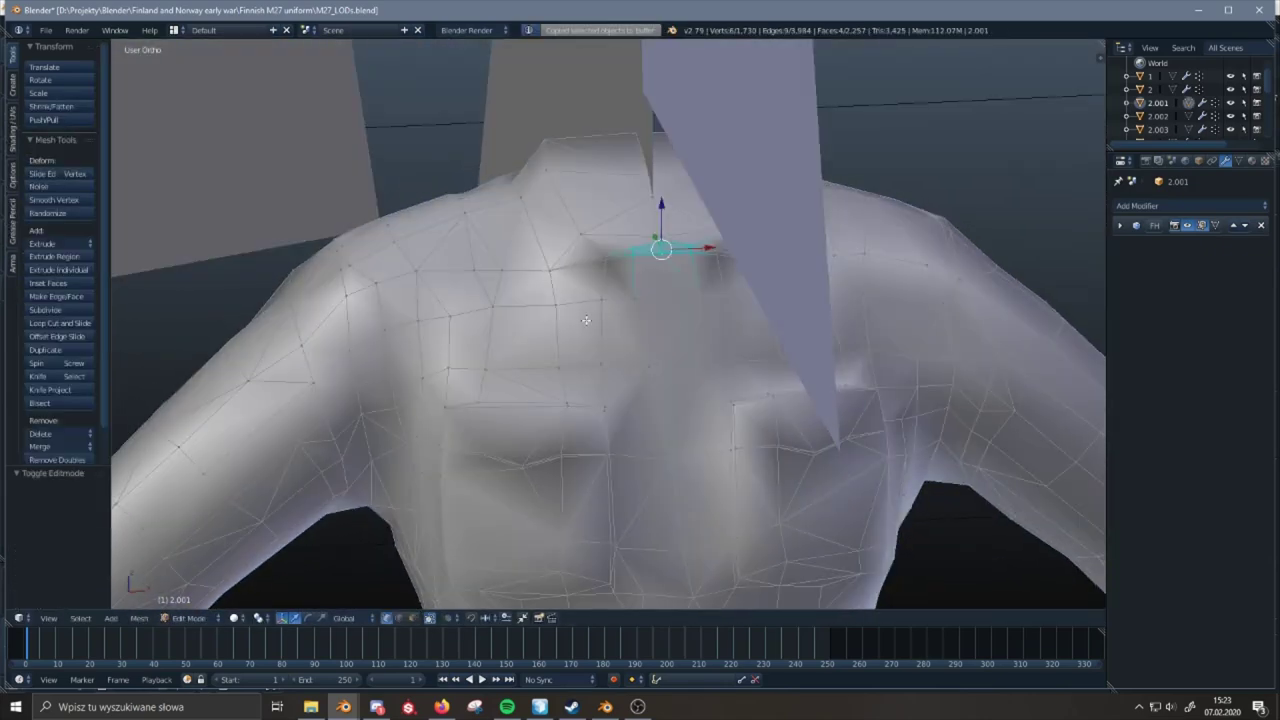
{"action": "key", "text": "a"}
{"action": "key", "text": "a"}
{"action": "key", "text": "alt+s"}
{"action": "left_click", "coordinate": [903, 121]}
{"action": "key", "text": "Tab"}
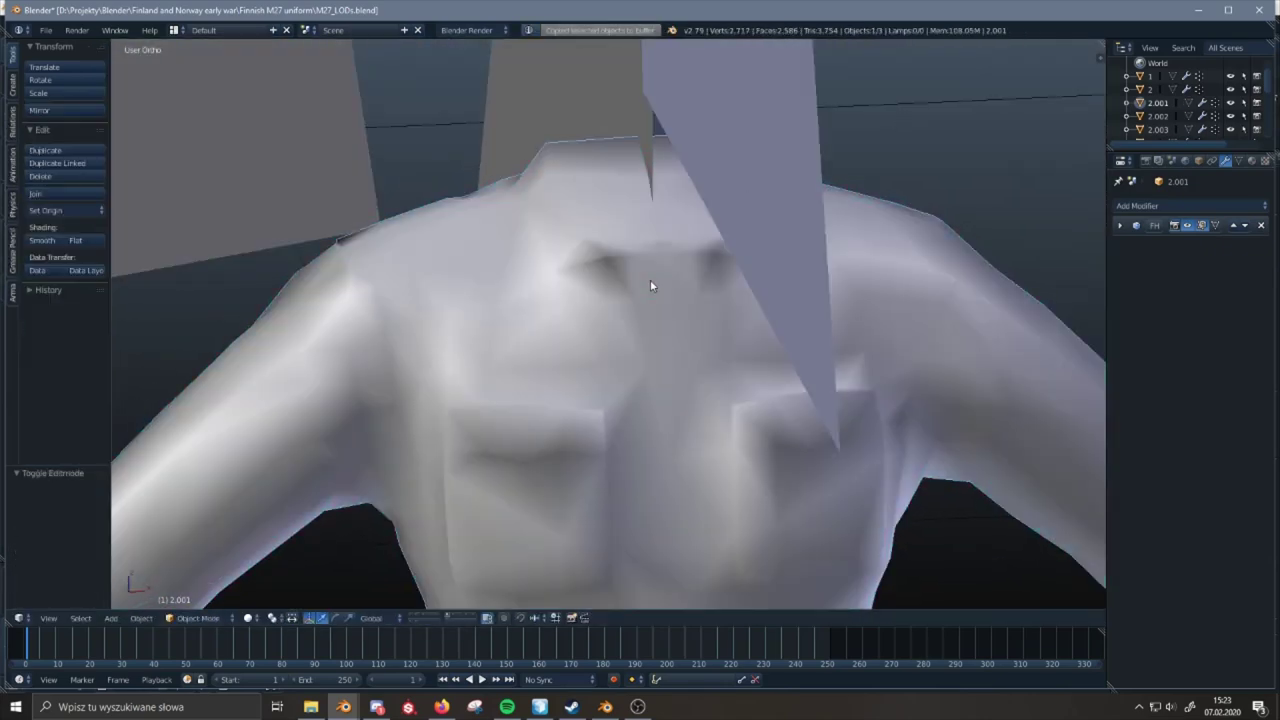
- Paste the copied clothing mesh onto the first layer over the detailed uniform and open it in Edit Mode
{"action": "left_click", "coordinate": [409, 613]}
{"action": "key", "text": "ctrl+v"}
{"action": "middle_click_drag", "start_coordinate": [528, 443], "coordinate": [548, 228], "text": "shift"}
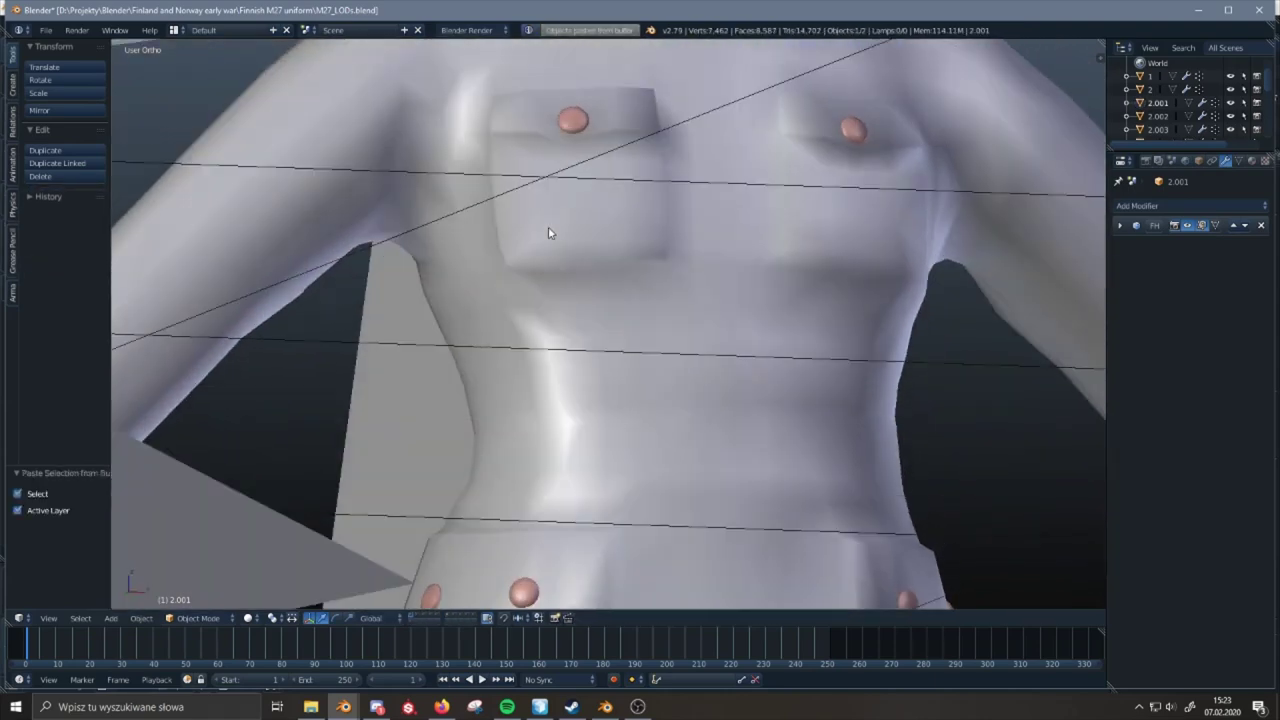
{"action": "key", "text": "z"}
{"action": "right_click", "coordinate": [445, 250]}
{"action": "key", "text": "Tab"}
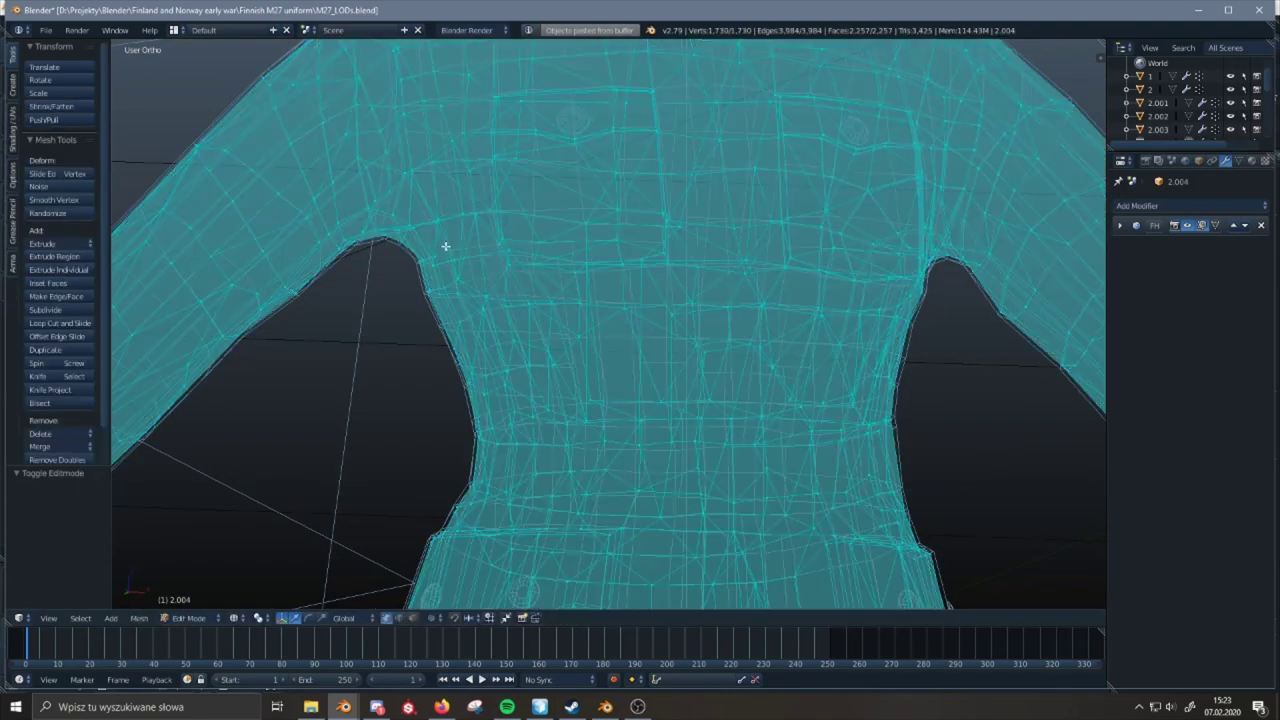
- Triangulate all faces of the pasted mesh and offset it with Shrink/Fatten by 0.006
{"action": "key", "text": "z"}
{"action": "scroll", "coordinate": [650, 348], "scroll_direction": "up", "scroll_amount": 5}
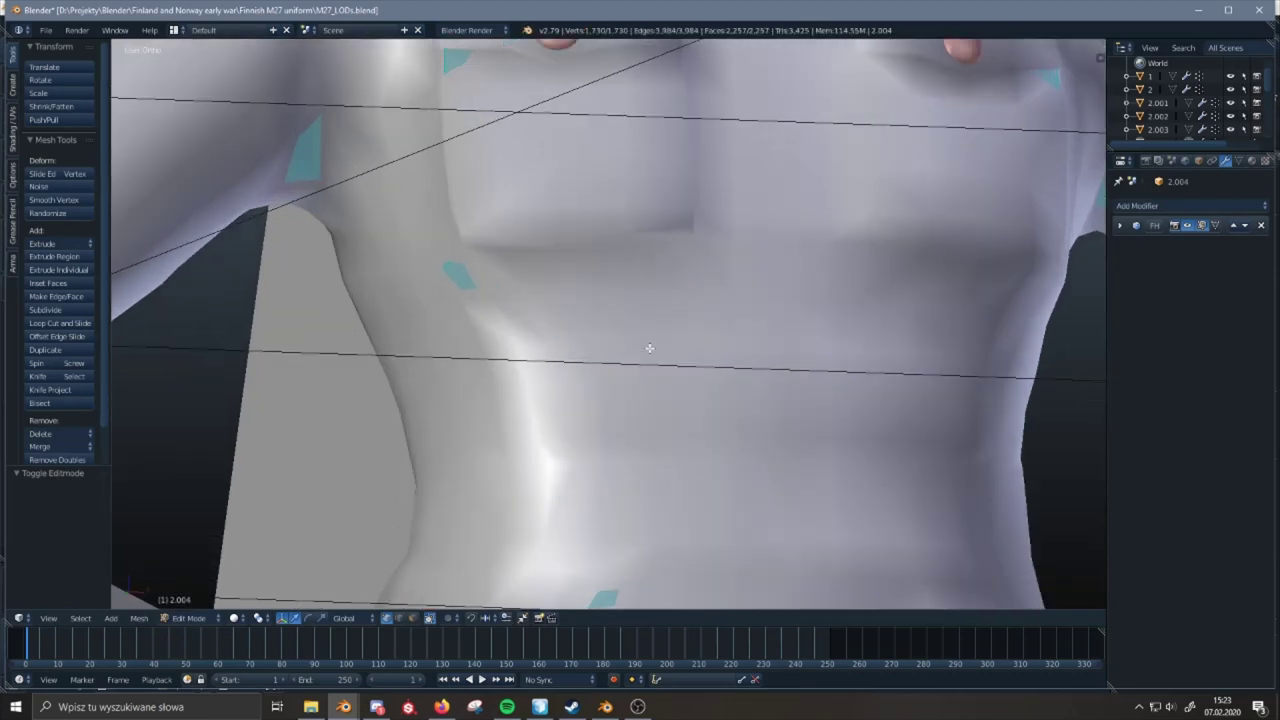
{"action": "key", "text": "ctrl+t"}
{"action": "middle_click_drag", "start_coordinate": [515, 248], "coordinate": [603, 280]}
{"action": "key", "text": "alt+s"}
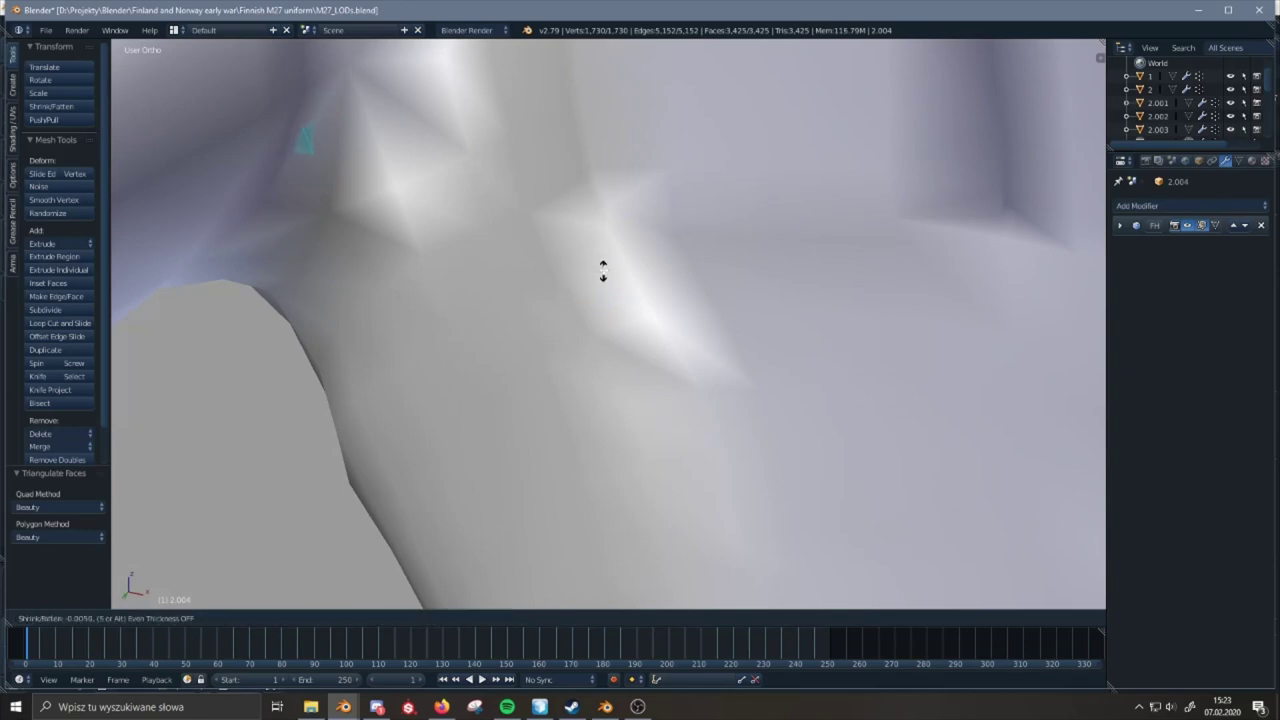
{"action": "left_click", "coordinate": [603, 271]}
- Try to reposition a protruding vertex at the trousers' crotch using proportional editing
{"action": "scroll", "coordinate": [605, 275], "scroll_direction": "down", "scroll_amount": 6}
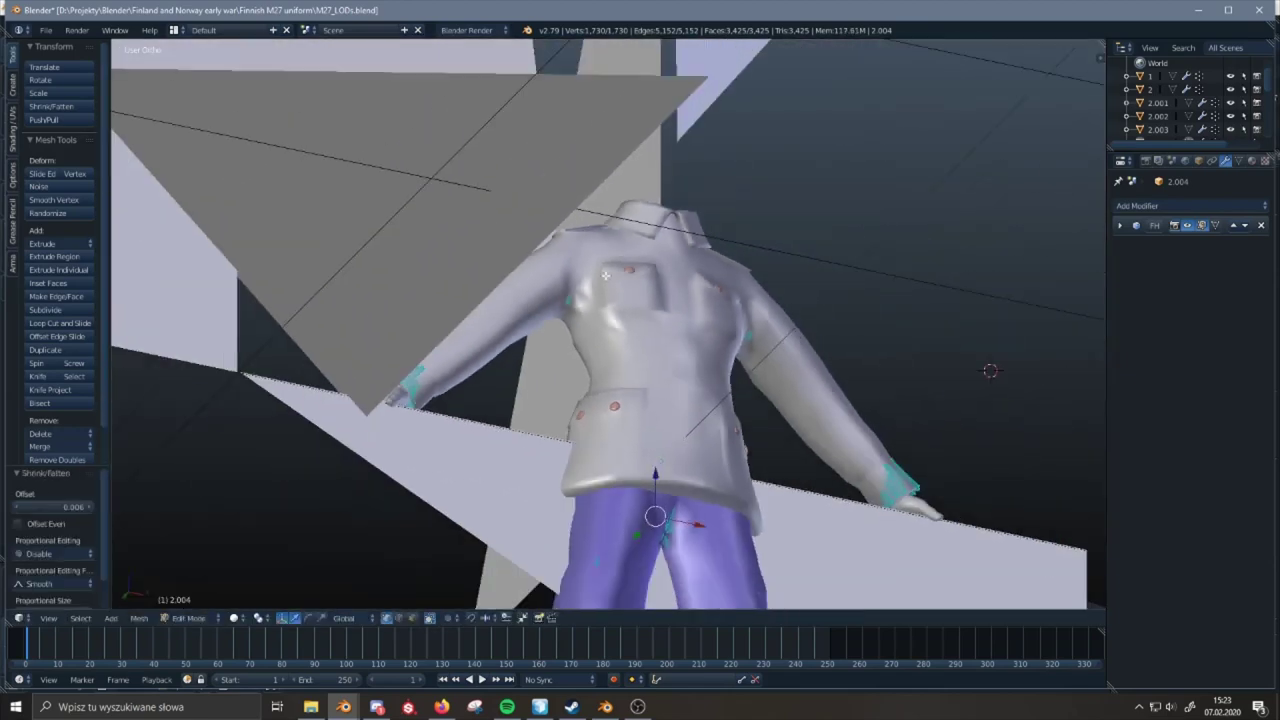
{"action": "middle_click_drag", "start_coordinate": [684, 475], "coordinate": [578, 143]}
{"action": "scroll", "coordinate": [650, 440], "scroll_direction": "up", "scroll_amount": 5}
{"action": "right_click", "coordinate": [578, 143]}
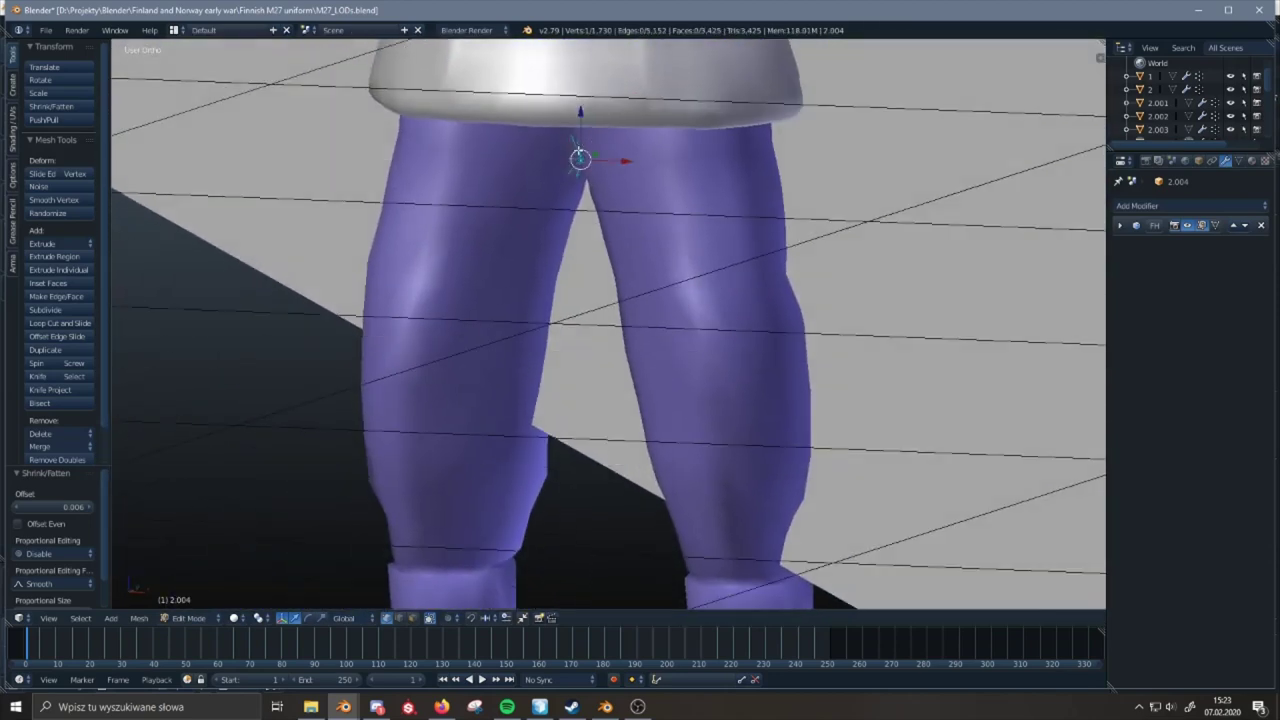
{"action": "key", "text": "g"}
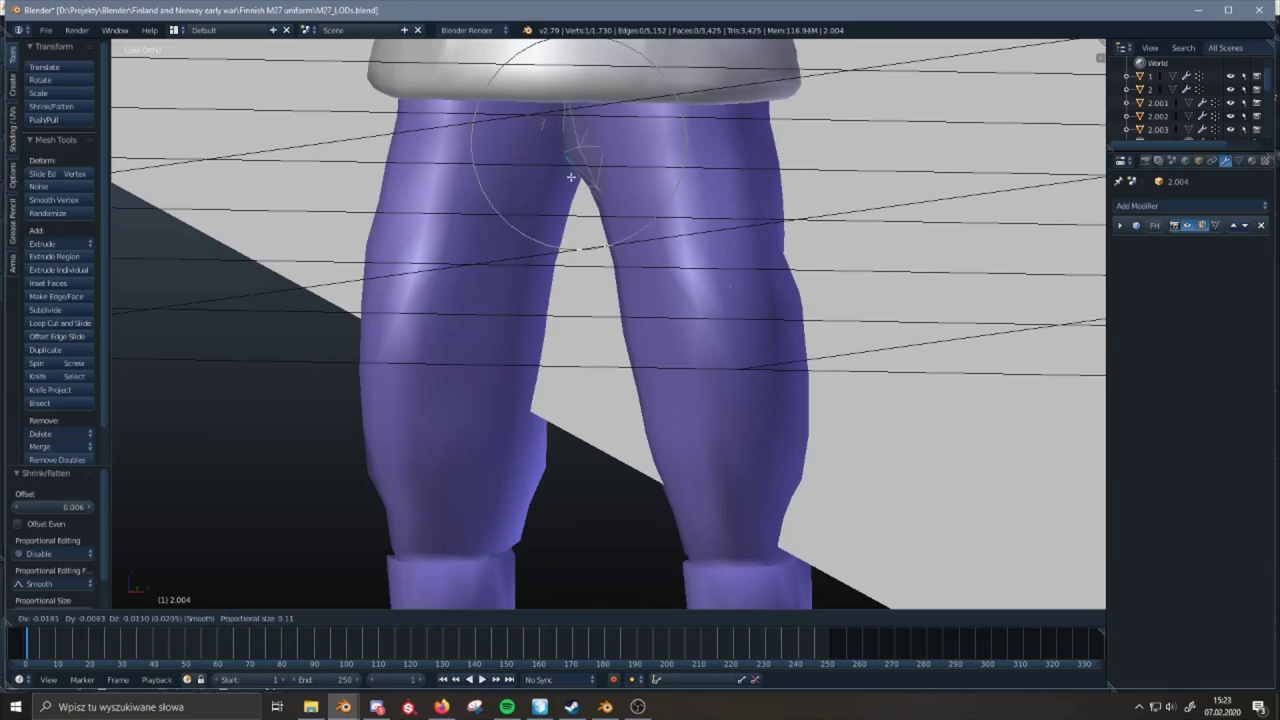
{"action": "key", "text": "z"}
{"action": "left_click", "coordinate": [601, 172]}
{"action": "middle_click_drag", "start_coordinate": [590, 133], "coordinate": [585, 307]}
- Try to scale the box-selected end vertices of the +X sleeve's cuff in front view
{"action": "right_click", "coordinate": [685, 304], "text": "alt"}
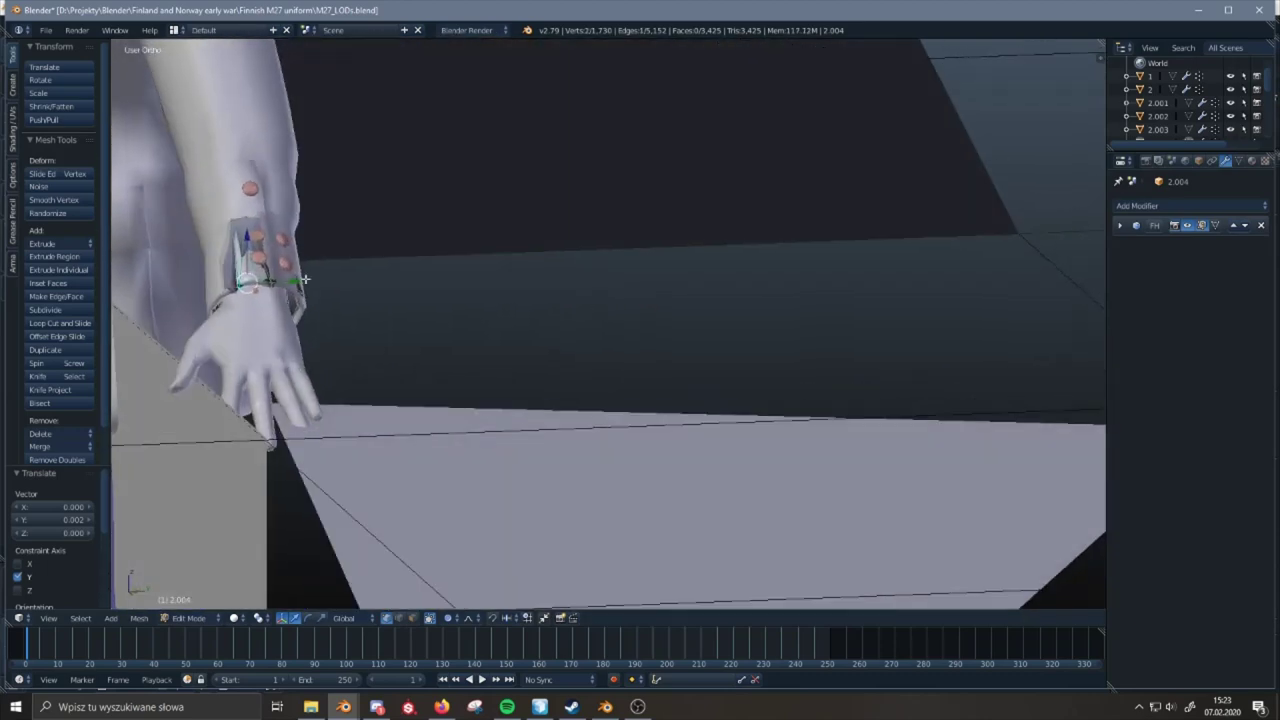
{"action": "key", "text": "KP_1"}
{"action": "mouse_move", "coordinate": [936, 233]}
{"action": "middle_mouse_down", "text": "shift"}
{"action": "mouse_move", "coordinate": [881, 244]}
{"action": "mouse_move", "coordinate": [797, 300]}
{"action": "middle_mouse_up", "text": "shift"}
{"action": "key", "text": "z"}
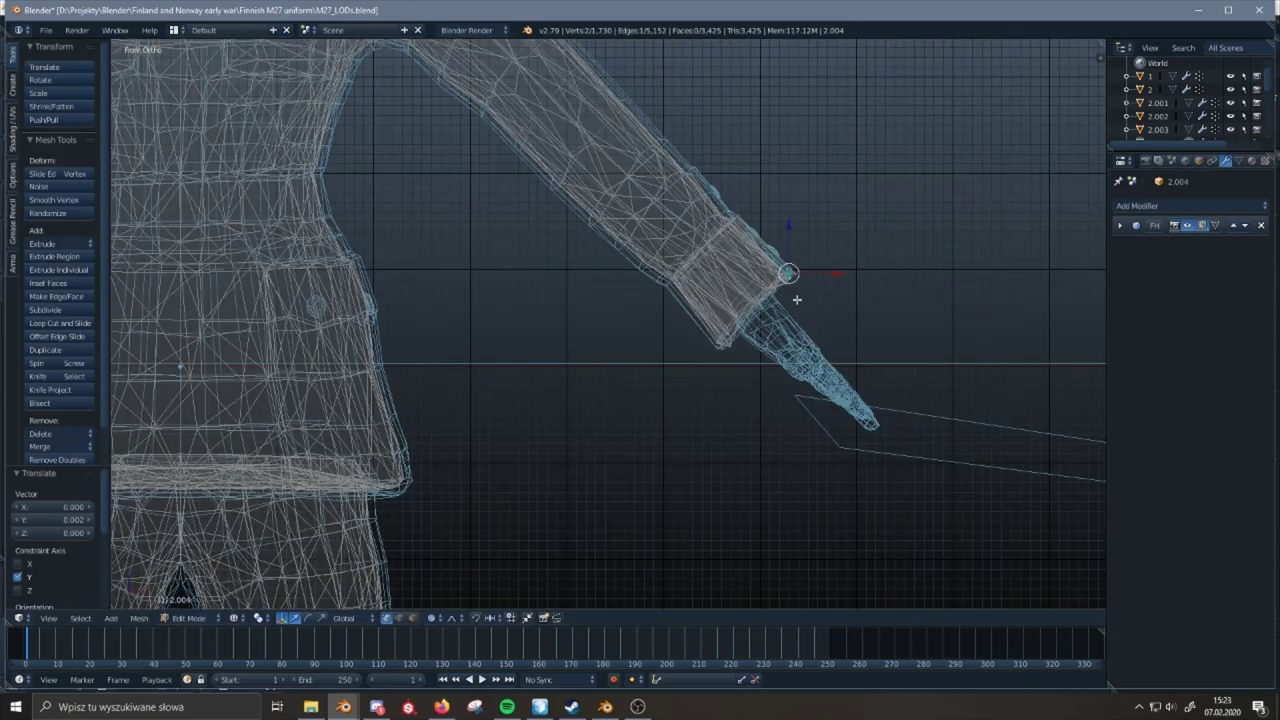
{"action": "key", "text": "b"}
{"action": "left_click_drag", "start_coordinate": [810, 266], "coordinate": [709, 389]}
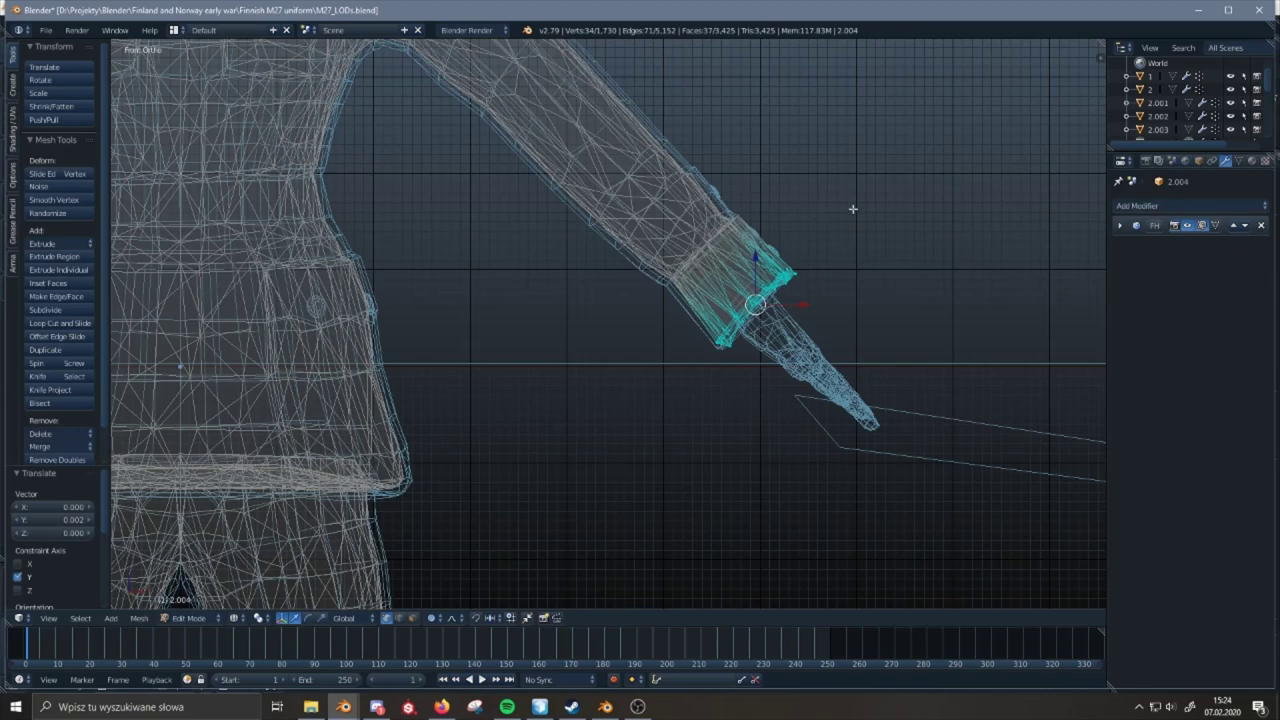
{"action": "key", "text": "s"}
{"action": "right_click", "coordinate": [830, 210]}
- Undo the recent vertex edits together with the clothing mesh's offset and triangulation
{"action": "key", "text": "ctrl+z"}
{"action": "key", "text": "ctrl+z"}
{"action": "key", "text": "z"}
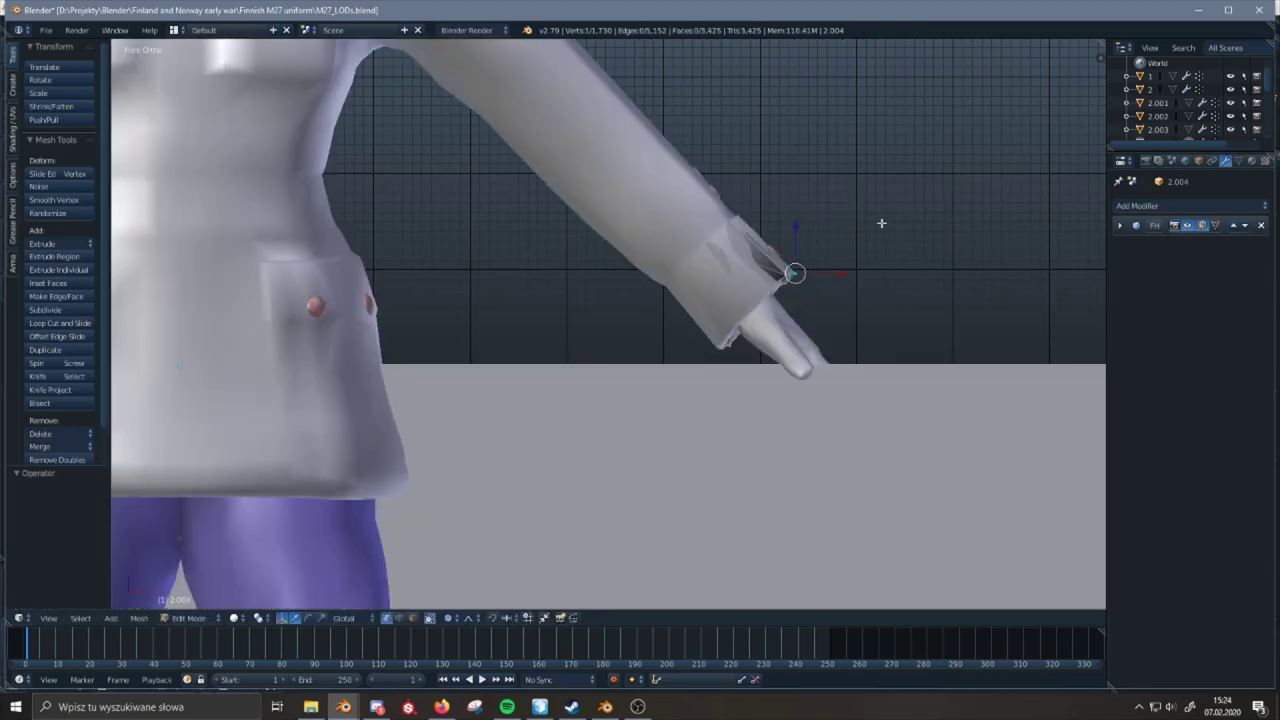
{"action": "middle_click_drag", "start_coordinate": [881, 223], "coordinate": [651, 247]}
{"action": "scroll", "coordinate": [791, 220], "scroll_direction": "down", "scroll_amount": 2}
{"action": "key", "text": "Tab"}
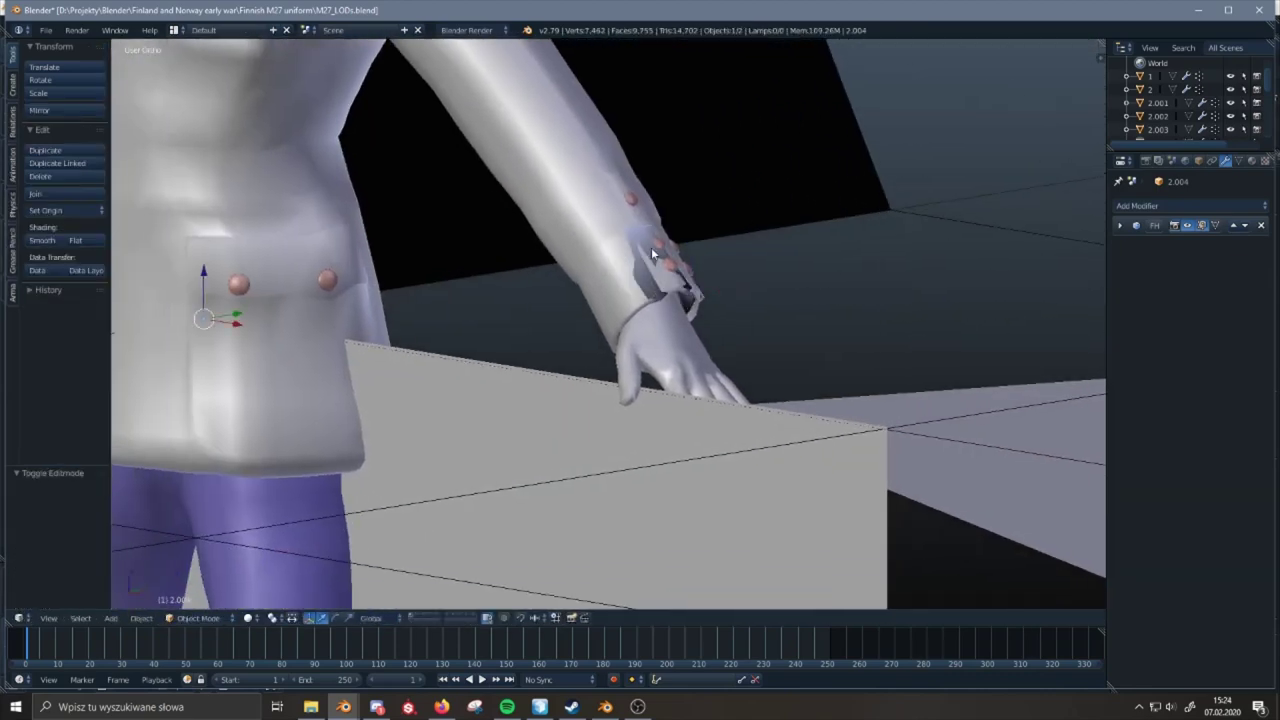
{"action": "key", "text": "ctrl+z"}
{"action": "key", "text": "ctrl+z"}
{"action": "middle_click_drag", "start_coordinate": [591, 276], "coordinate": [405, 282]}
{"action": "middle_click_drag", "start_coordinate": [405, 282], "coordinate": [757, 250], "text": "shift"}
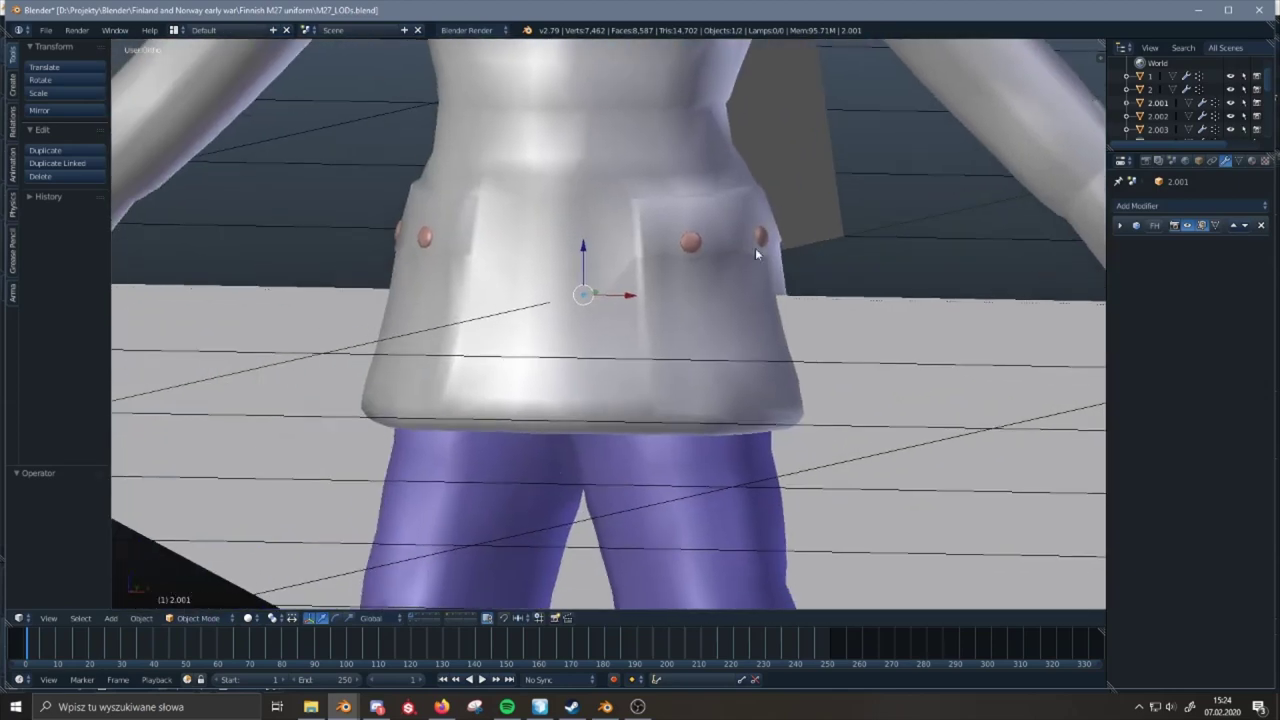
- Select clothing object 2.004 among the overlapping meshes and open it in Edit Mode
{"action": "key", "text": "z"}
{"action": "right_click", "coordinate": [631, 300]}
{"action": "key", "text": "Tab"}
{"action": "key", "text": "Tab"}
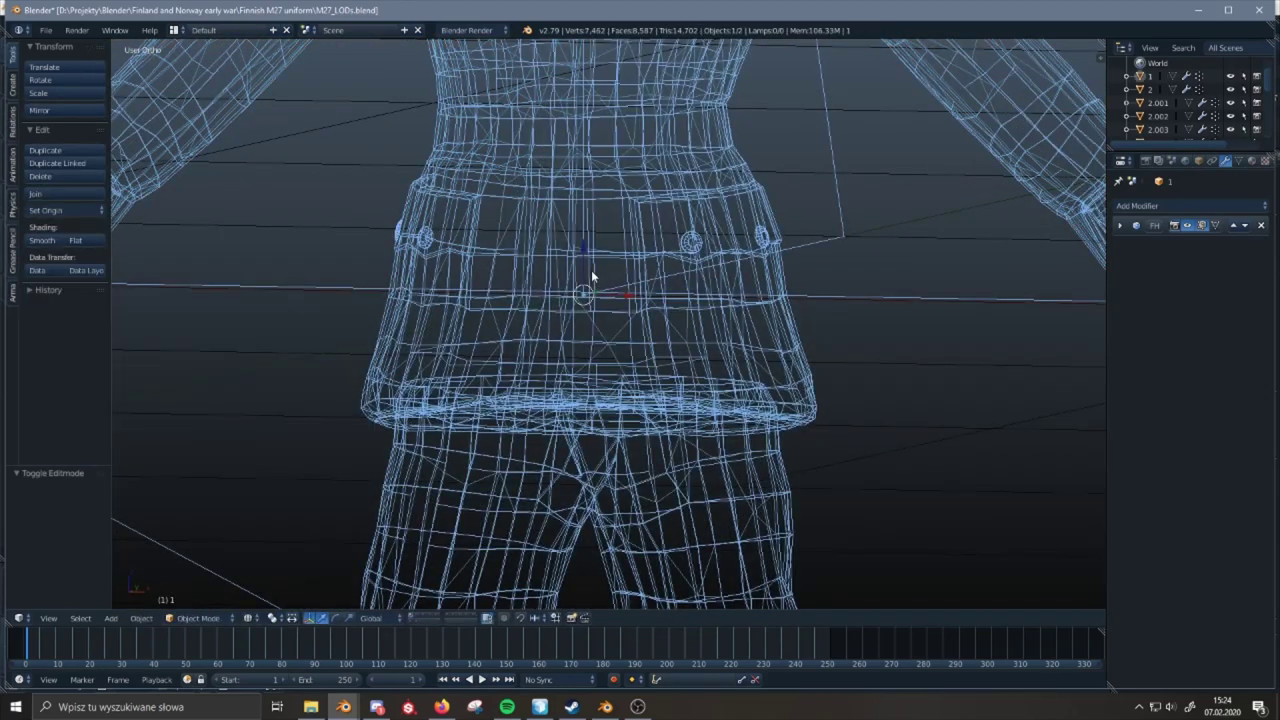
{"action": "right_click", "coordinate": [591, 270]}
{"action": "key", "text": "Tab"}
{"action": "key", "text": "z"}
- Try to offset the whole untriangulated clothing mesh inward with Shrink/Fatten
{"action": "middle_click_drag", "start_coordinate": [941, 250], "coordinate": [697, 293], "text": "shift"}
{"action": "key", "text": "z"}
{"action": "scroll", "coordinate": [781, 268], "scroll_direction": "up", "scroll_amount": 2}
{"action": "key", "text": "alt+s"}
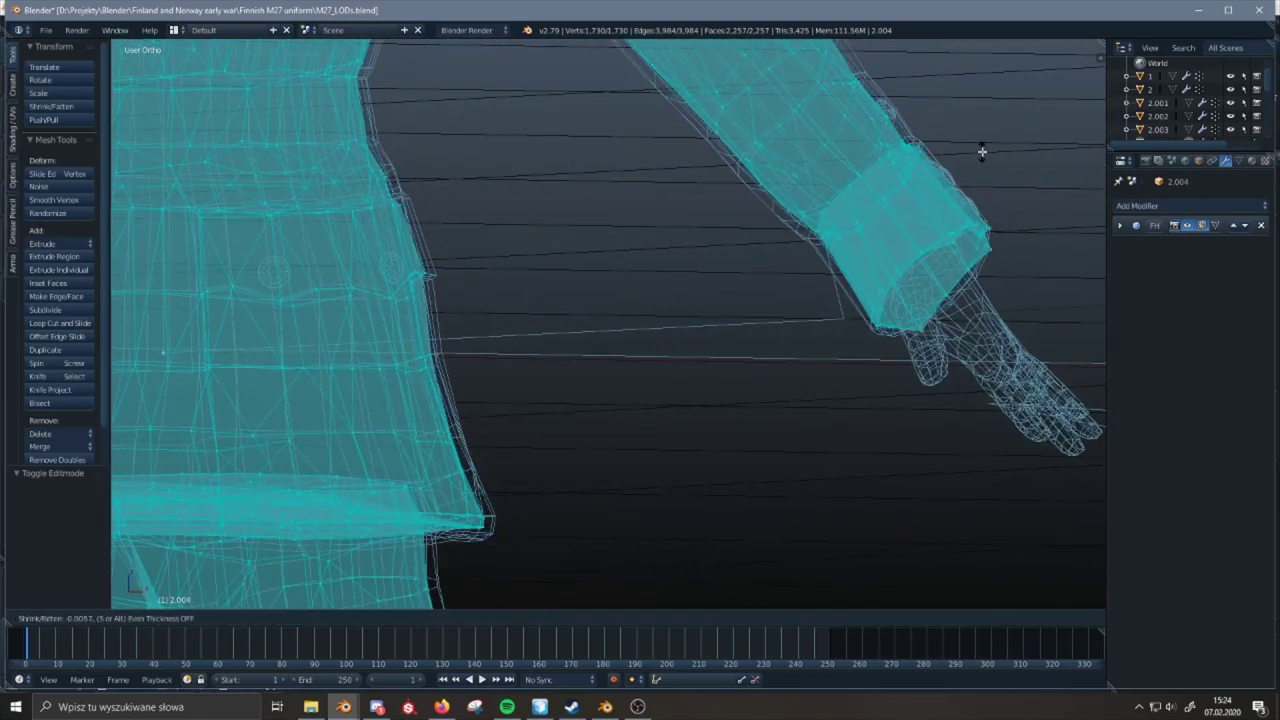
{"action": "right_click", "coordinate": [1001, 106]}
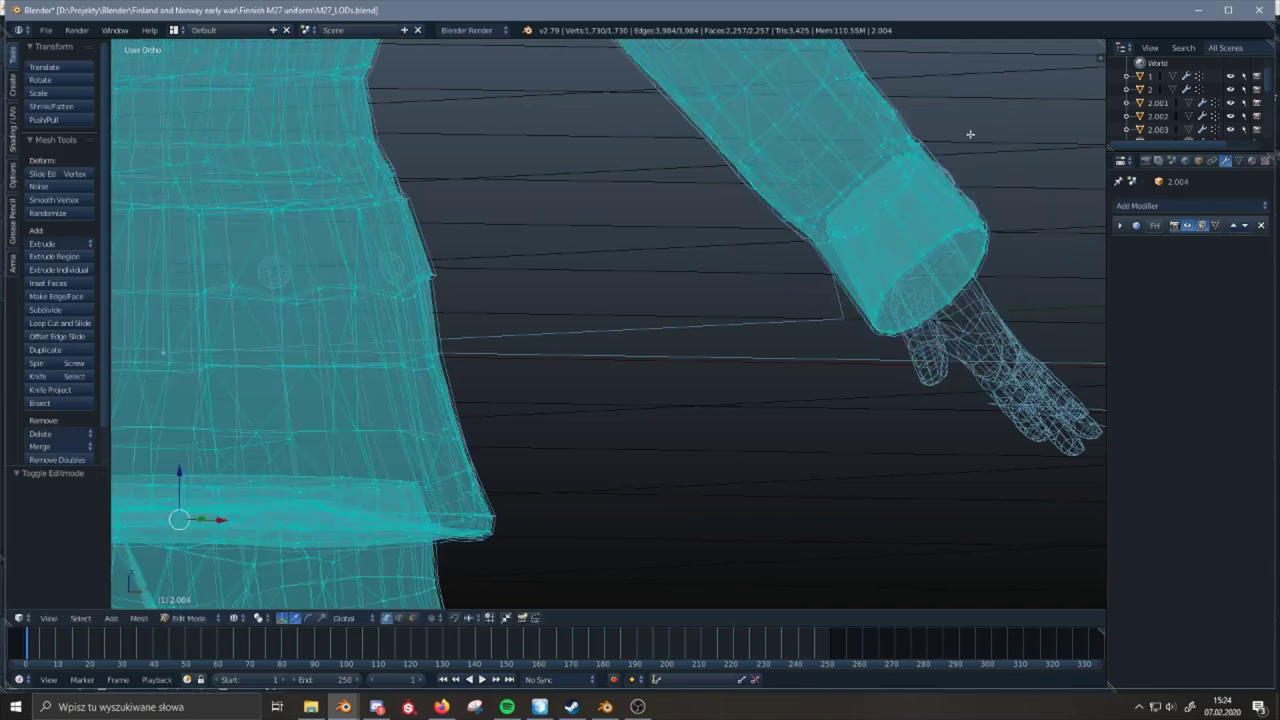
- Select a loop of faces inside the +X sleeve's cuff in face select mode
{"action": "middle_click_drag", "start_coordinate": [971, 134], "coordinate": [953, 162], "text": "shift"}
{"action": "key", "text": "z"}
{"action": "middle_click_drag", "start_coordinate": [794, 222], "coordinate": [728, 236]}
{"action": "scroll", "coordinate": [728, 236], "scroll_direction": "up", "scroll_amount": 2}
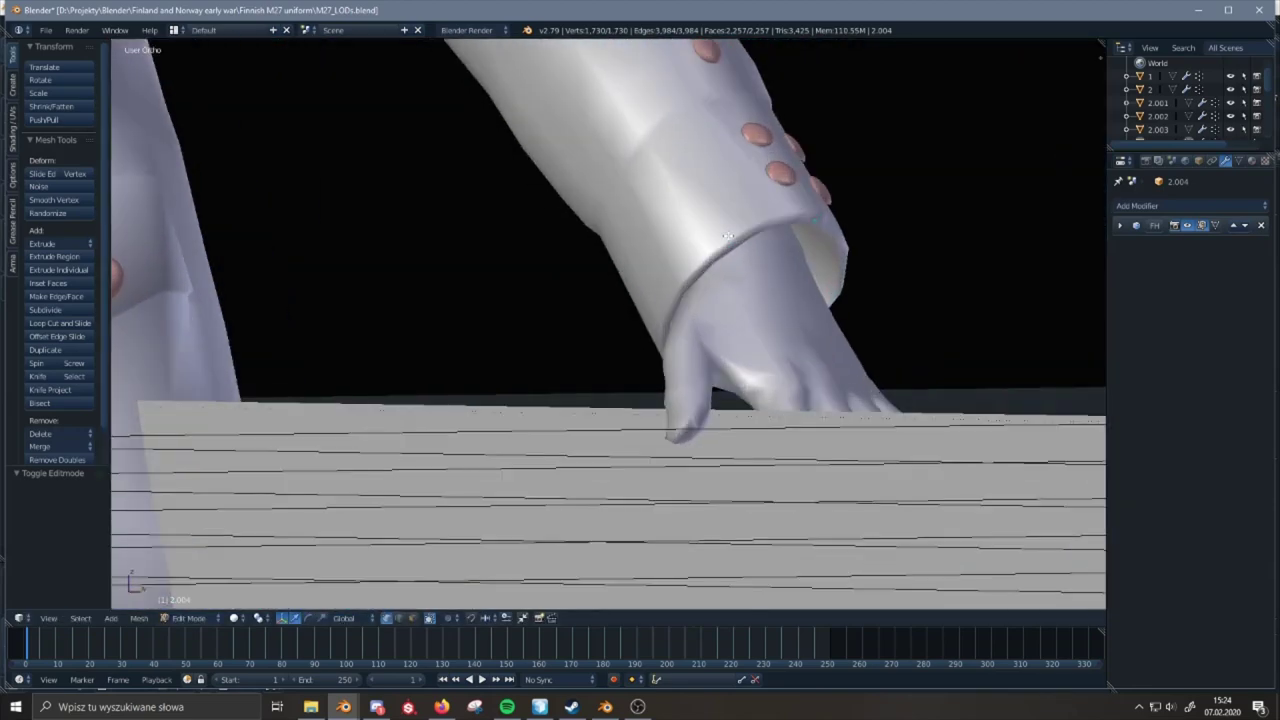
{"action": "key", "text": "z"}
{"action": "right_click", "coordinate": [809, 222], "text": "alt"}
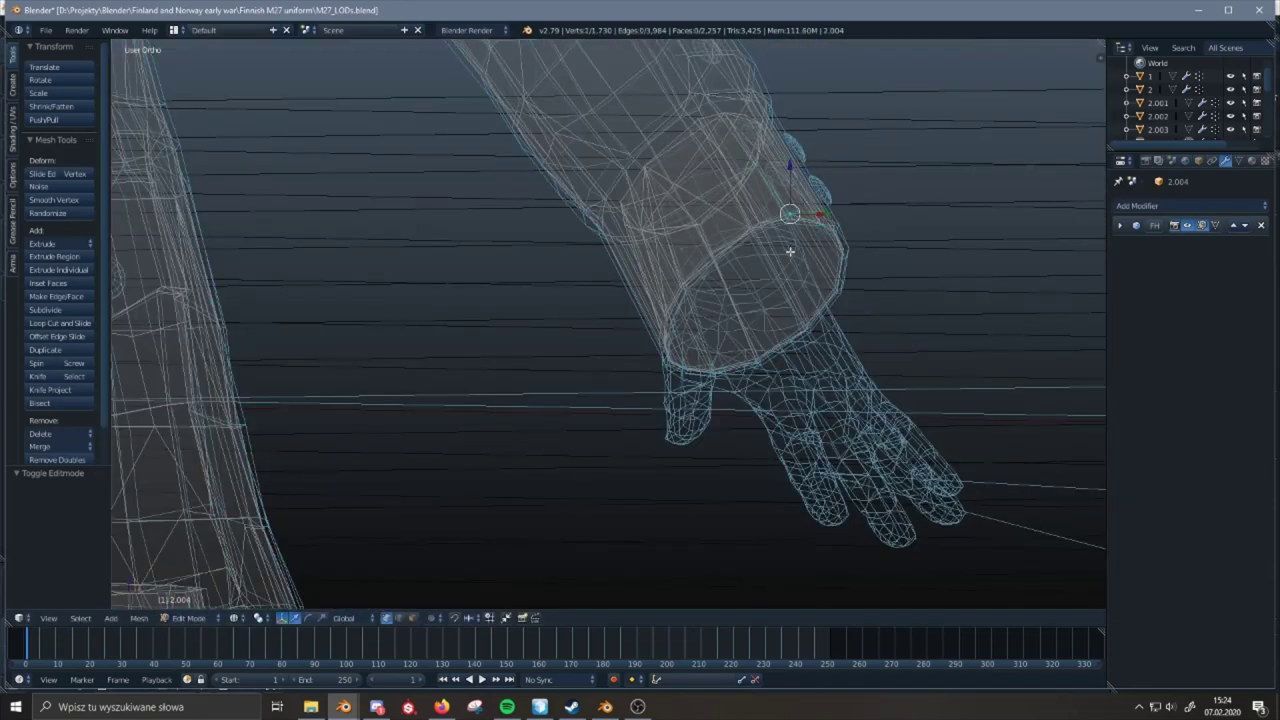
{"action": "middle_click_drag", "start_coordinate": [778, 274], "coordinate": [431, 354]}
{"action": "left_click", "coordinate": [411, 617]}
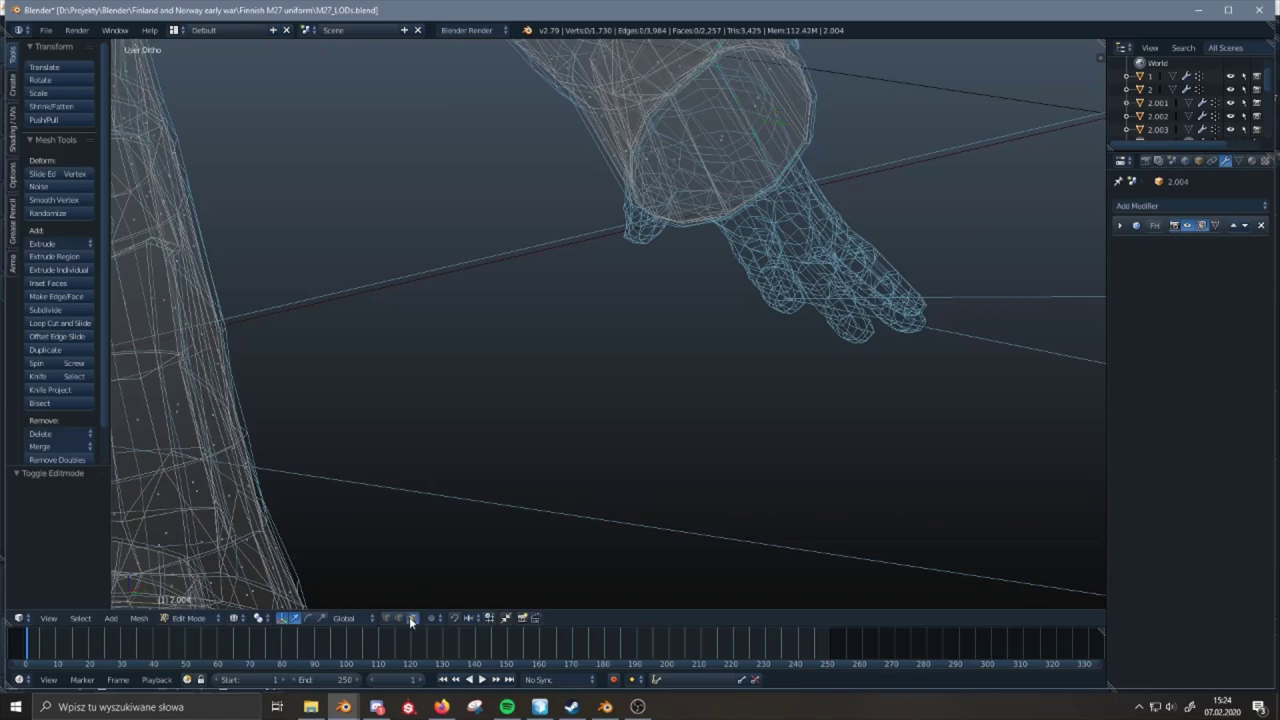
{"action": "key", "text": "z"}
{"action": "middle_click_drag", "start_coordinate": [772, 114], "coordinate": [412, 233], "text": "shift"}
{"action": "right_click", "coordinate": [790, 222]}
{"action": "key", "text": "z"}
{"action": "right_click", "coordinate": [769, 212], "text": "alt"}
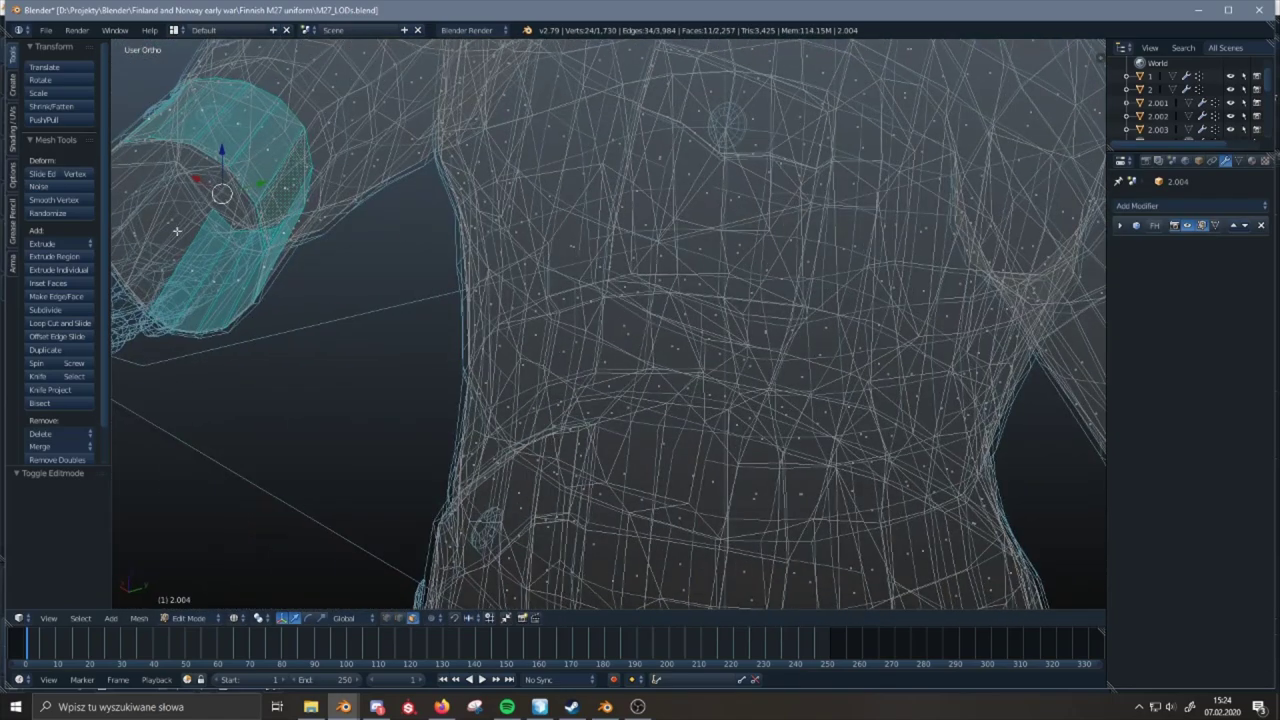
- Try to extend the inner cuff face selection with additional loop and shortest-path picks
{"action": "right_click", "coordinate": [138, 210], "text": "alt+shift"}
{"action": "middle_click_drag", "start_coordinate": [138, 210], "coordinate": [230, 230], "text": "shift"}
{"action": "right_click", "coordinate": [264, 252], "text": "ctrl"}
{"action": "right_click", "coordinate": [265, 274], "text": "ctrl"}
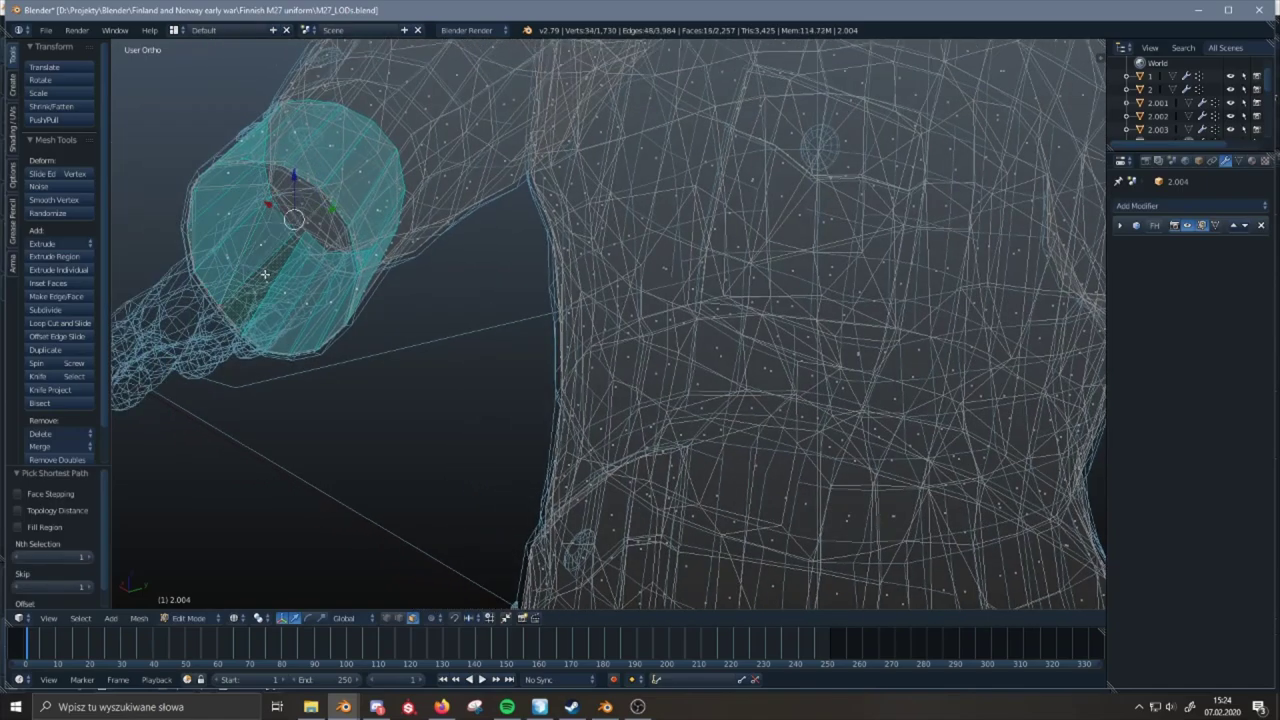
{"action": "middle_click_drag", "start_coordinate": [214, 275], "coordinate": [490, 205]}
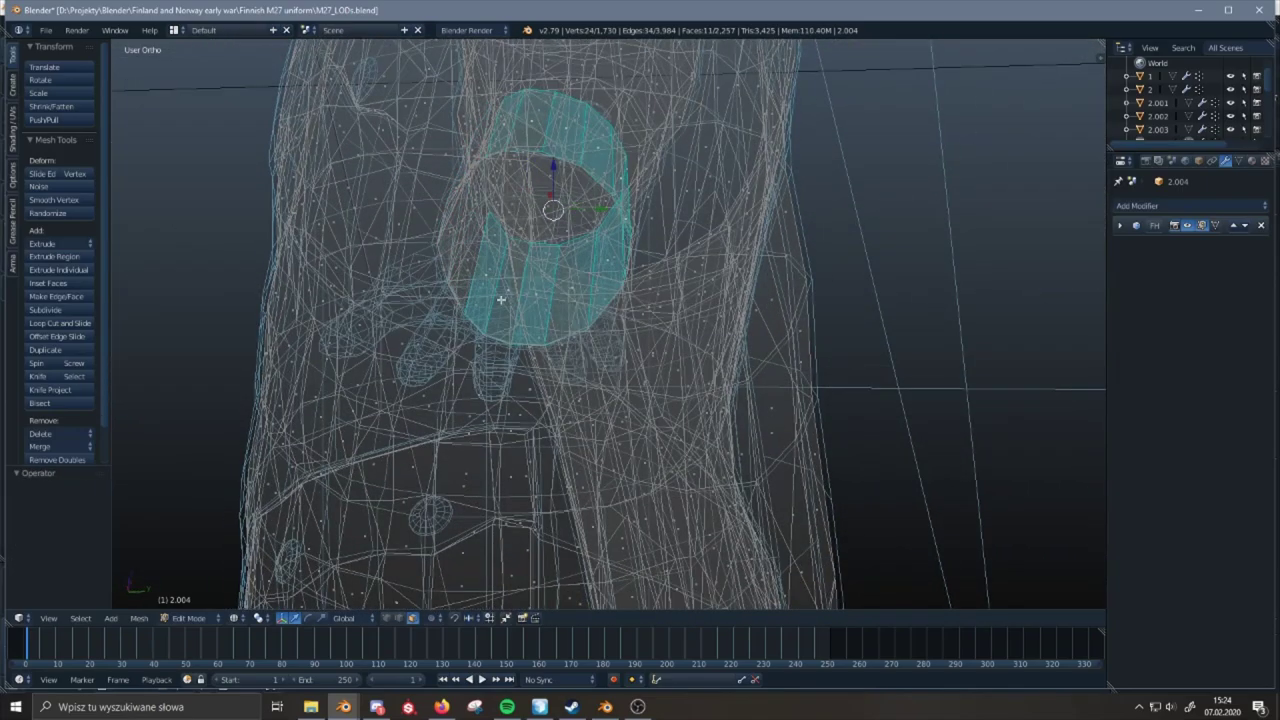
- Hide all objects except clothing mesh 2.004 and return to Edit Mode
{"action": "key", "text": "Tab"}
{"action": "key", "text": "z"}
{"action": "key", "text": "shift+h"}
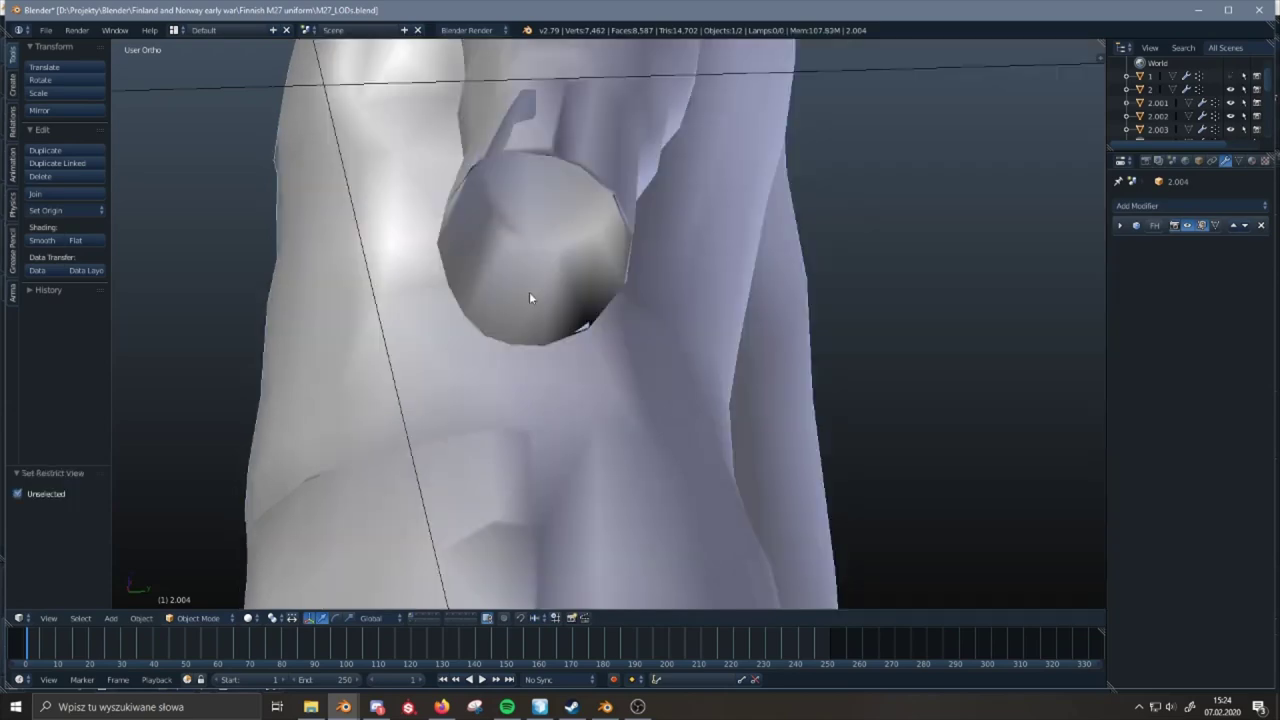
{"action": "key", "text": "Tab"}
- Add the remaining inner faces of the +X sleeve's cuff to the selection and delete the selected faces
{"action": "middle_click_drag", "start_coordinate": [530, 295], "coordinate": [376, 305]}
{"action": "right_click", "coordinate": [349, 290], "text": "shift"}
{"action": "right_click", "coordinate": [338, 251], "text": "shift"}
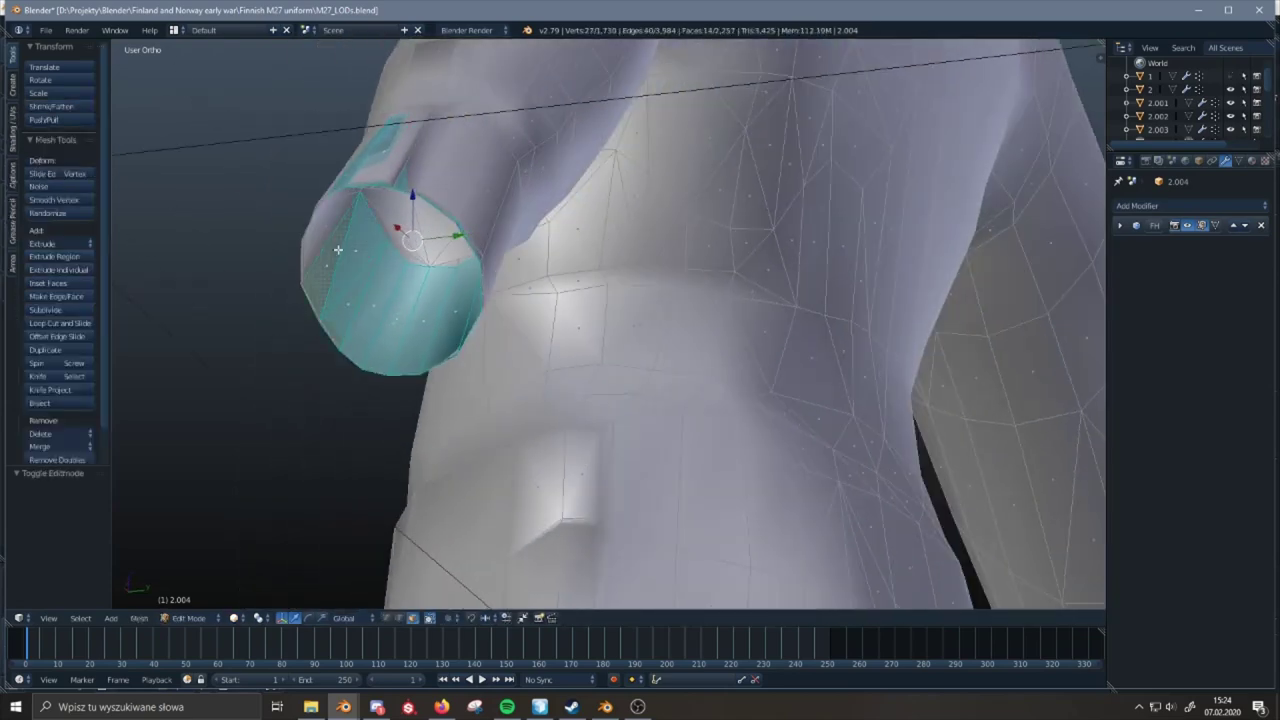
{"action": "right_click", "coordinate": [331, 214], "text": "shift"}
{"action": "mouse_move", "coordinate": [331, 214]}
{"action": "middle_mouse_down"}
{"action": "mouse_move", "coordinate": [326, 114]}
{"action": "mouse_move", "coordinate": [326, 211]}
{"action": "middle_mouse_up"}
{"action": "right_click", "coordinate": [319, 149], "text": "shift"}
{"action": "middle_click_drag", "start_coordinate": [319, 148], "coordinate": [549, 165]}
{"action": "right_click", "coordinate": [606, 68], "text": "shift"}
{"action": "right_click", "coordinate": [580, 70], "text": "shift"}
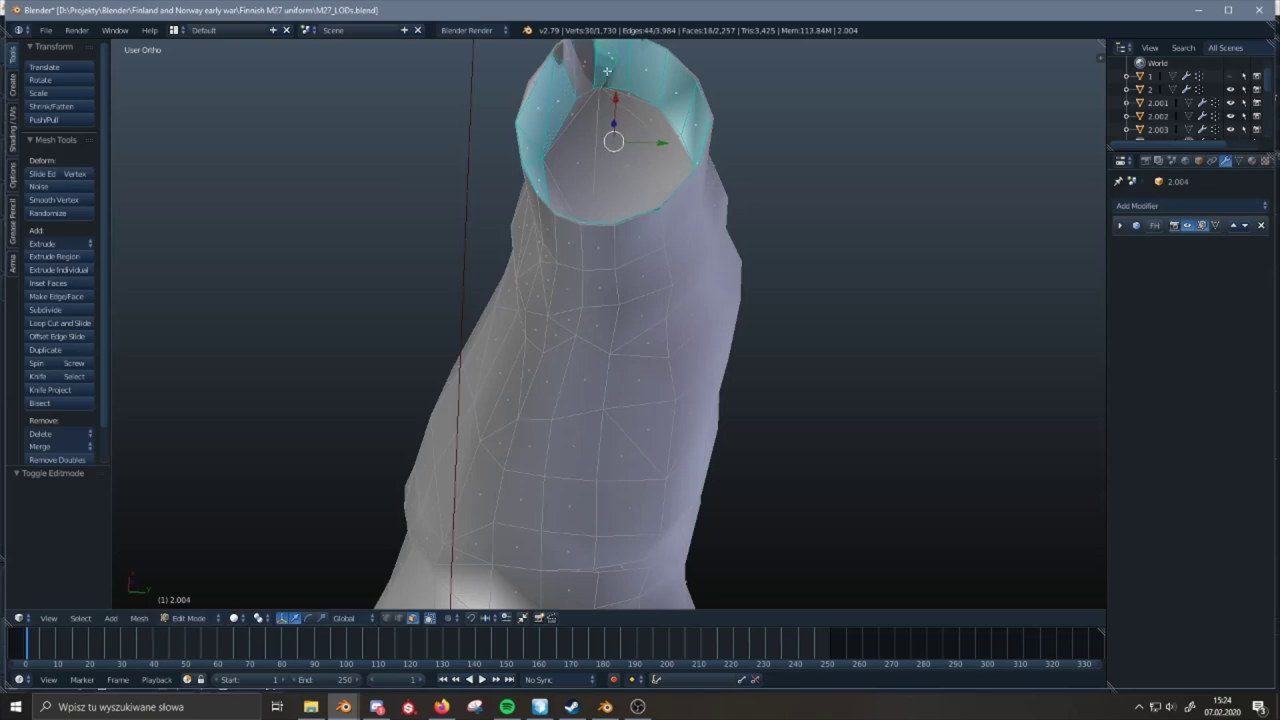
{"action": "key", "text": "ctrl+z"}
{"action": "right_click", "coordinate": [603, 76], "text": "shift"}
{"action": "middle_click_drag", "start_coordinate": [603, 75], "coordinate": [586, 308]}
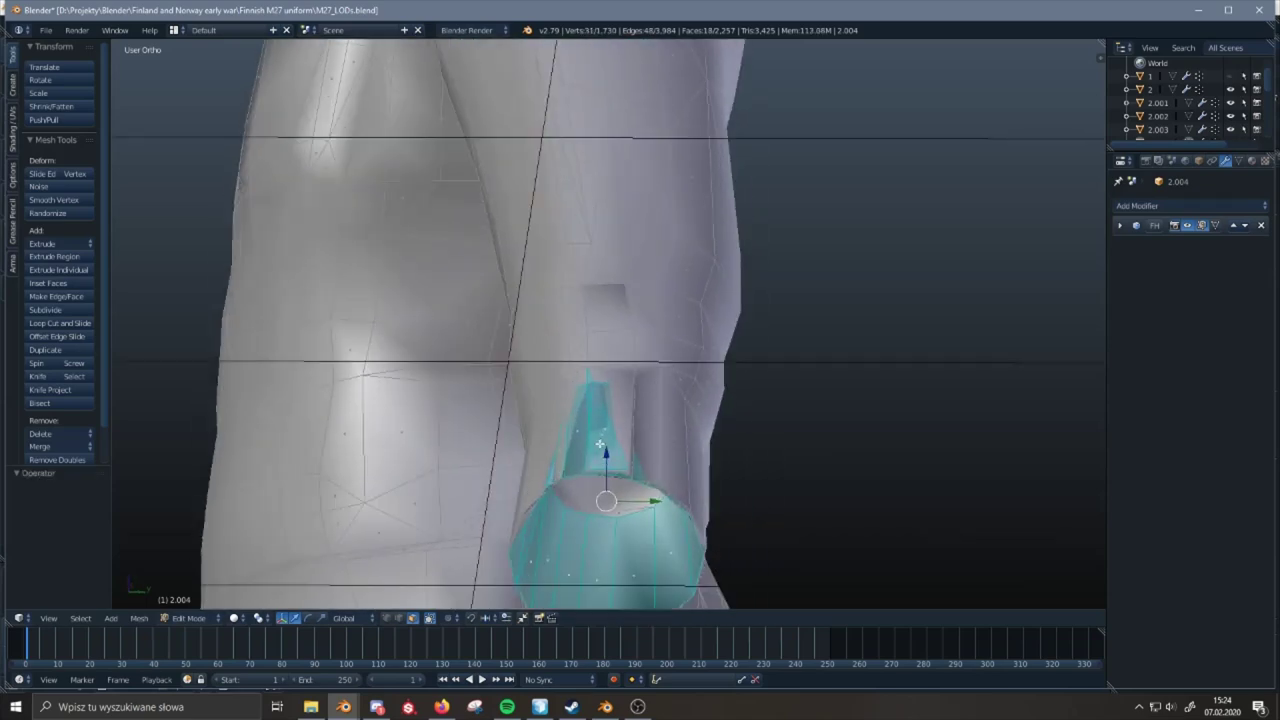
{"action": "middle_click_drag", "start_coordinate": [600, 444], "coordinate": [381, 252]}
{"action": "key", "text": "x"}
{"action": "left_click", "coordinate": [845, 343]}
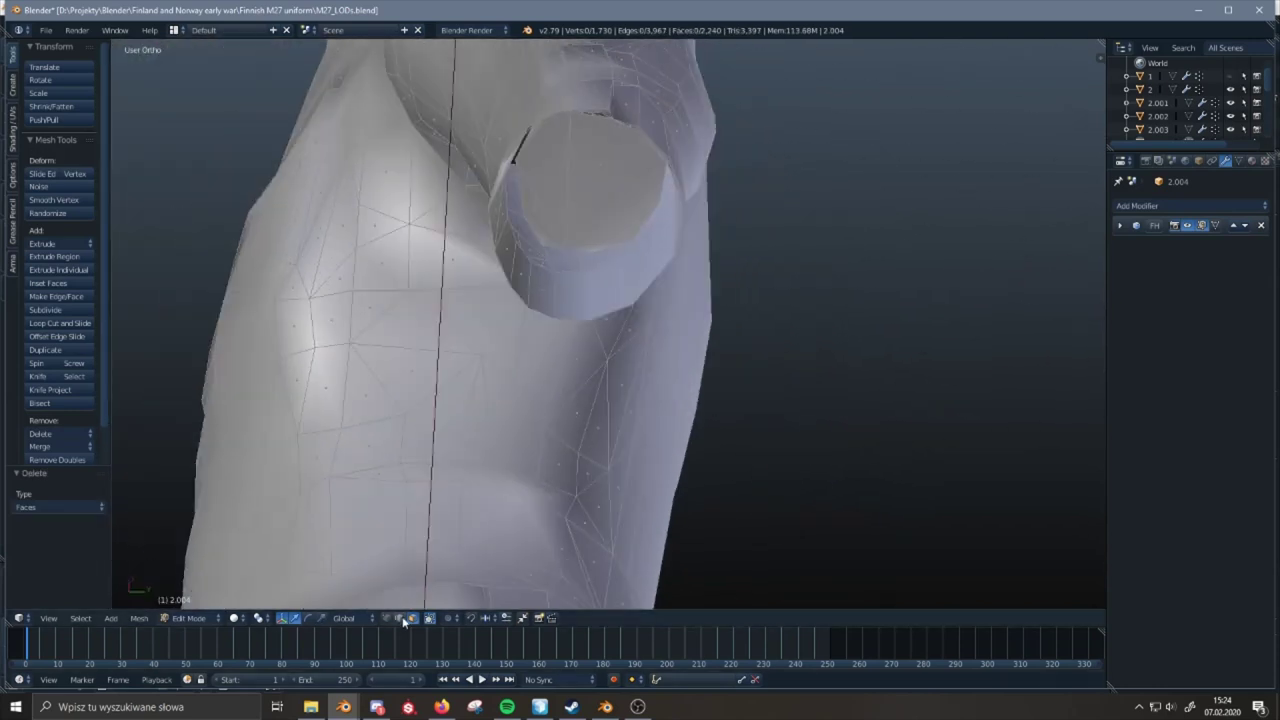
- Fill the +X sleeve's open cuff loop with a face and scale it to 0.921
{"action": "right_click", "coordinate": [493, 228], "text": "alt"}
{"action": "key", "text": "f"}
{"action": "middle_click_drag", "start_coordinate": [493, 228], "coordinate": [690, 252]}
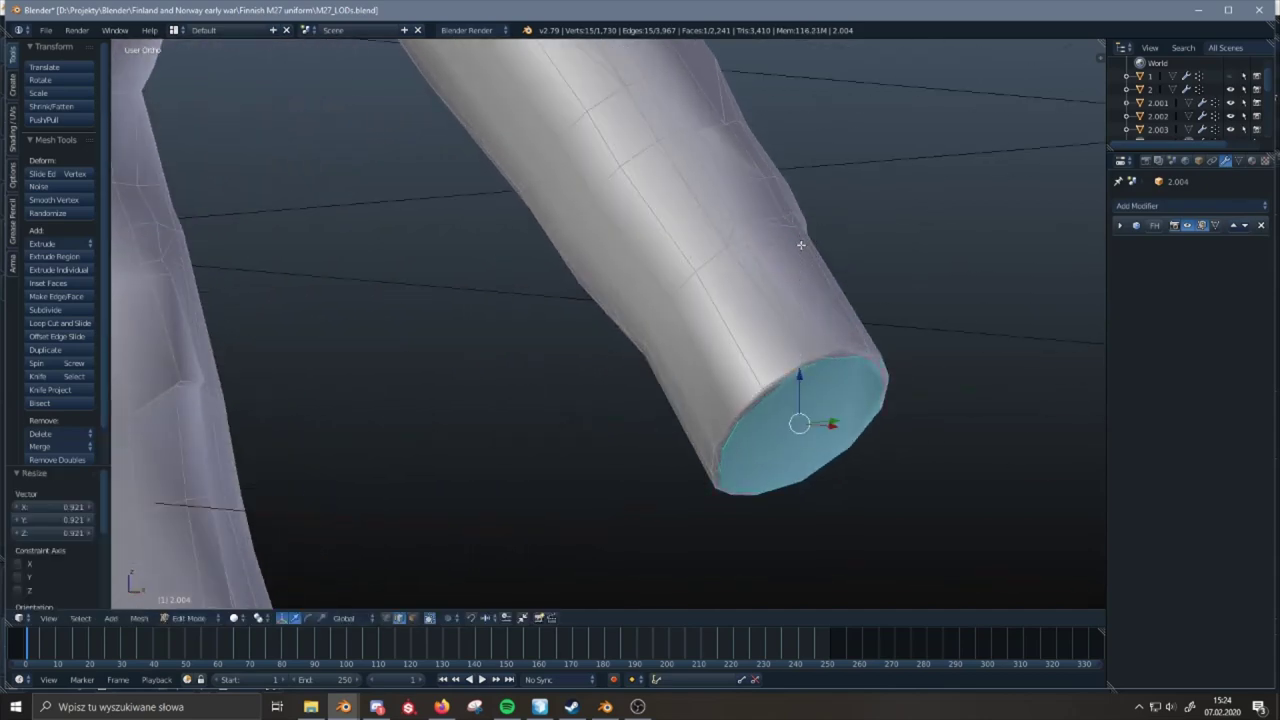
{"action": "key", "text": "Tab"}
{"action": "middle_click_drag", "start_coordinate": [563, 299], "coordinate": [645, 243]}
- Select the inner cuff faces of the -X sleeve and delete them
{"action": "key", "text": "Tab"}
{"action": "middle_click_drag", "start_coordinate": [391, 278], "coordinate": [523, 240]}
{"action": "right_click", "coordinate": [659, 267]}
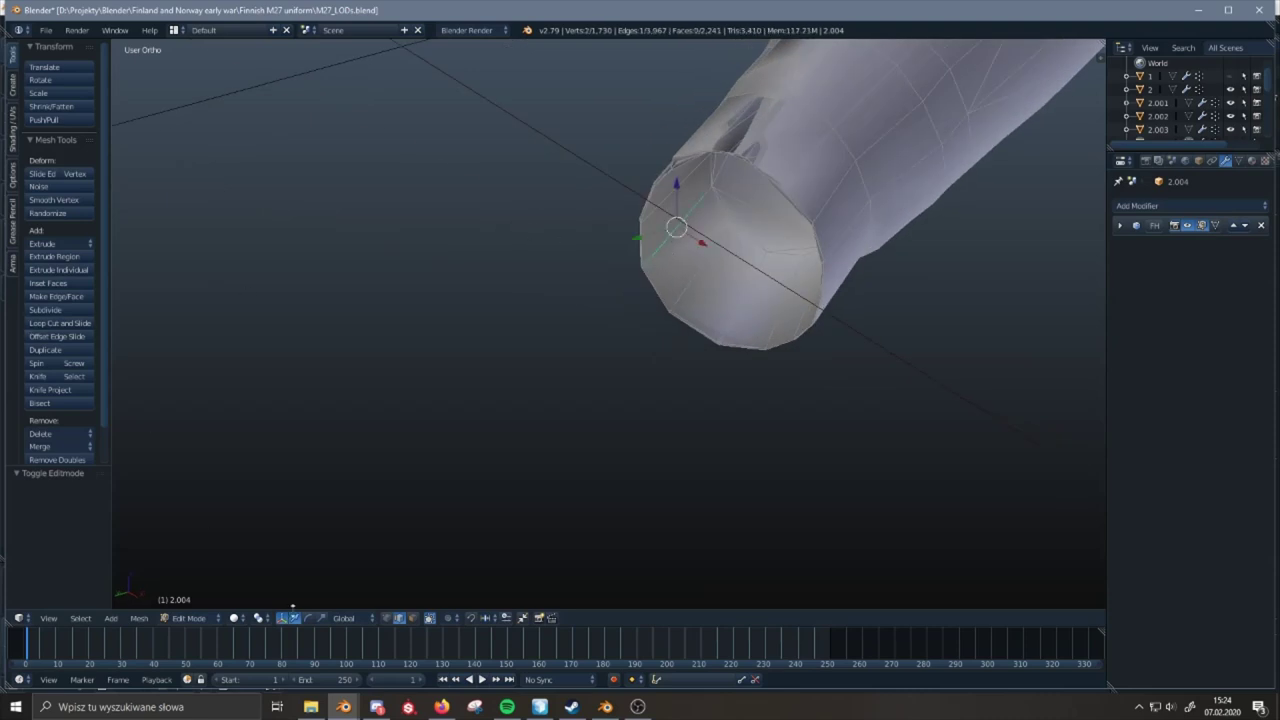
{"action": "right_click", "coordinate": [800, 341], "text": "alt"}
{"action": "middle_click_drag", "start_coordinate": [800, 341], "coordinate": [871, 217]}
{"action": "middle_click_drag", "start_coordinate": [897, 290], "coordinate": [125, 328]}
{"action": "scroll", "coordinate": [902, 441], "scroll_direction": "up", "scroll_amount": 3}
{"action": "right_click", "coordinate": [830, 206], "text": "ctrl"}
{"action": "key", "text": "x"}
{"action": "left_click", "coordinate": [815, 203]}
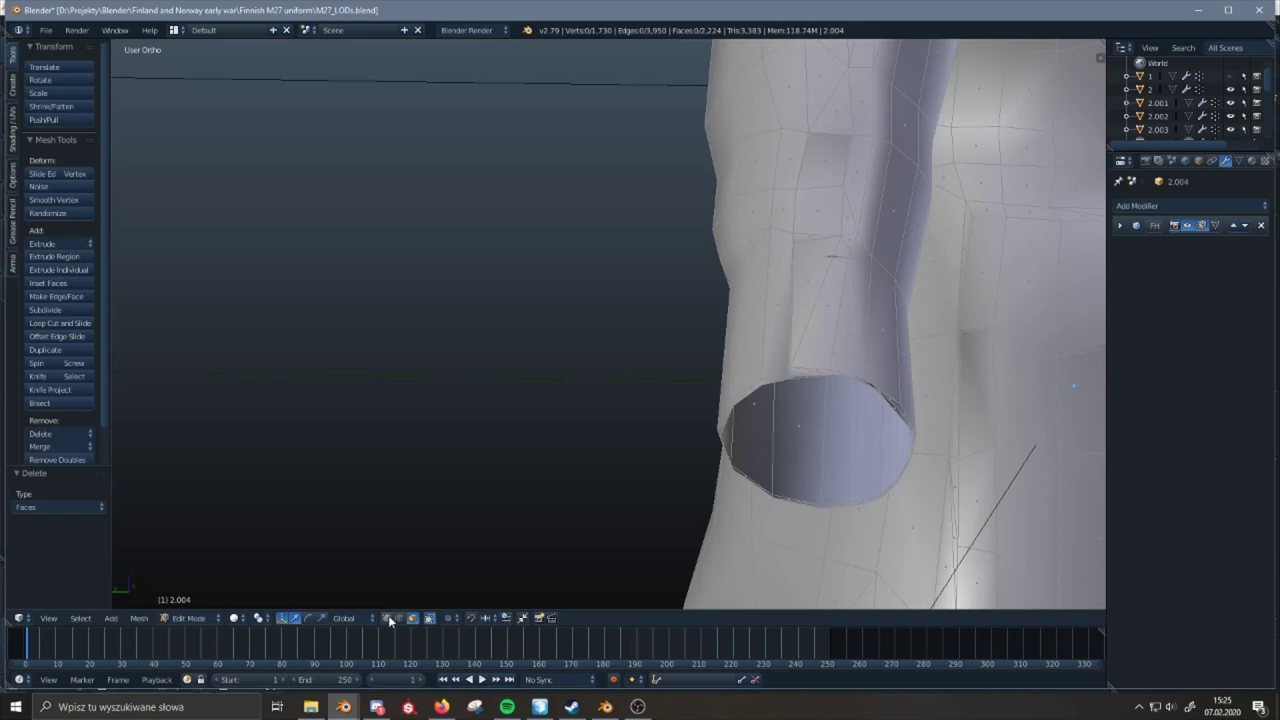
- Delete the box-selected rim faces at the -X sleeve's end and close the opening with a new face
{"action": "key", "text": "KP_7"}
{"action": "key", "text": "KP_1"}
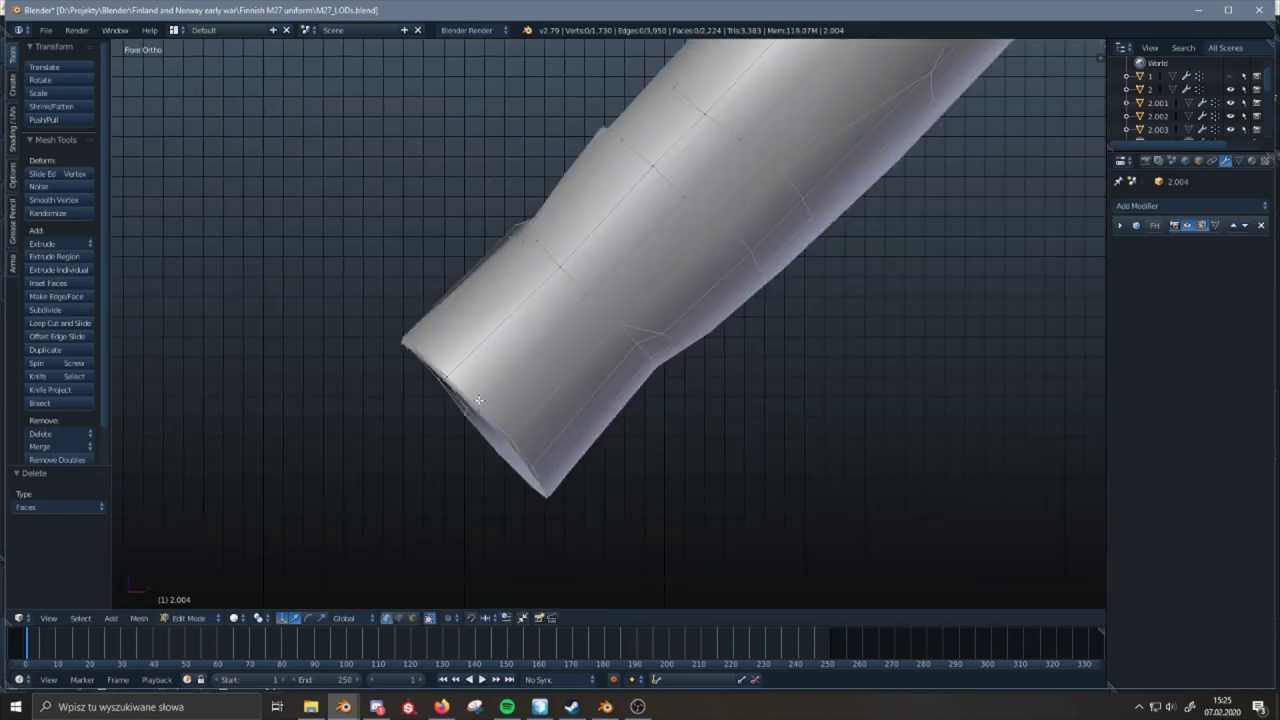
{"action": "middle_click_drag", "start_coordinate": [479, 400], "coordinate": [483, 357], "text": "shift"}
{"action": "key", "text": "z"}
{"action": "right_click", "coordinate": [428, 312]}
{"action": "key", "text": "b"}
{"action": "left_click_drag", "start_coordinate": [572, 292], "coordinate": [429, 492]}
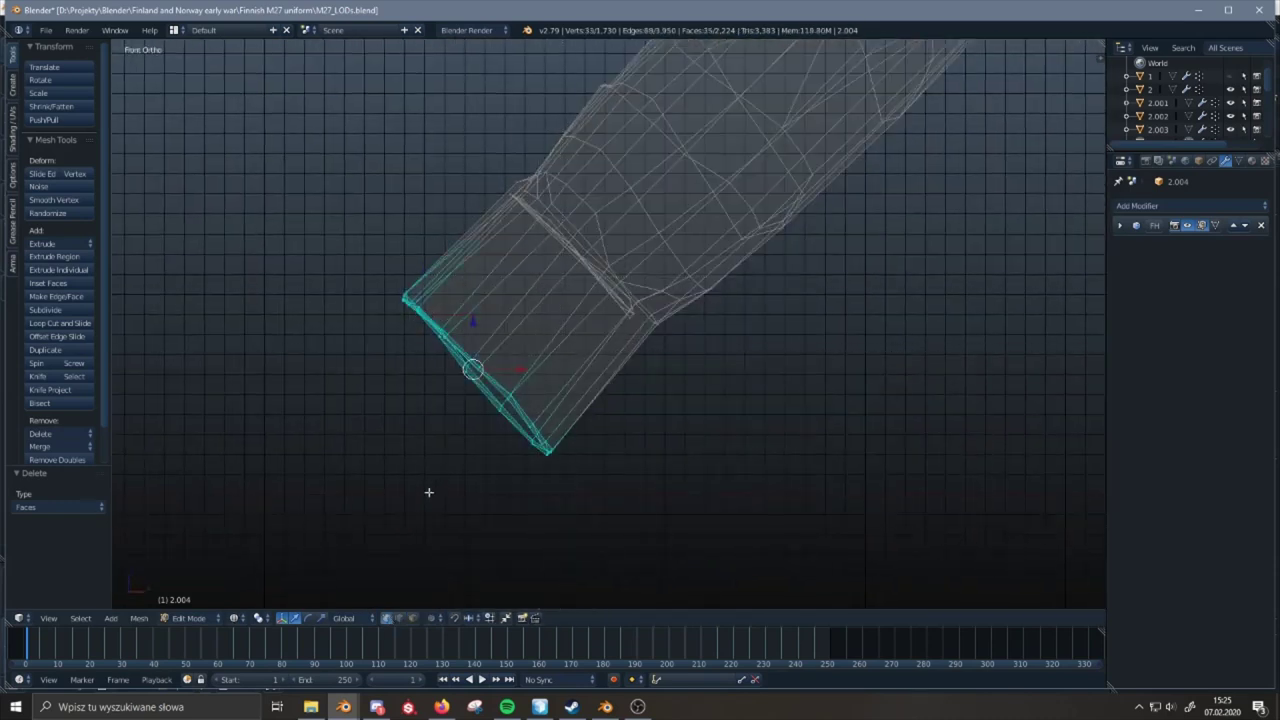
{"action": "key", "text": "x"}
{"action": "left_click", "coordinate": [578, 373]}
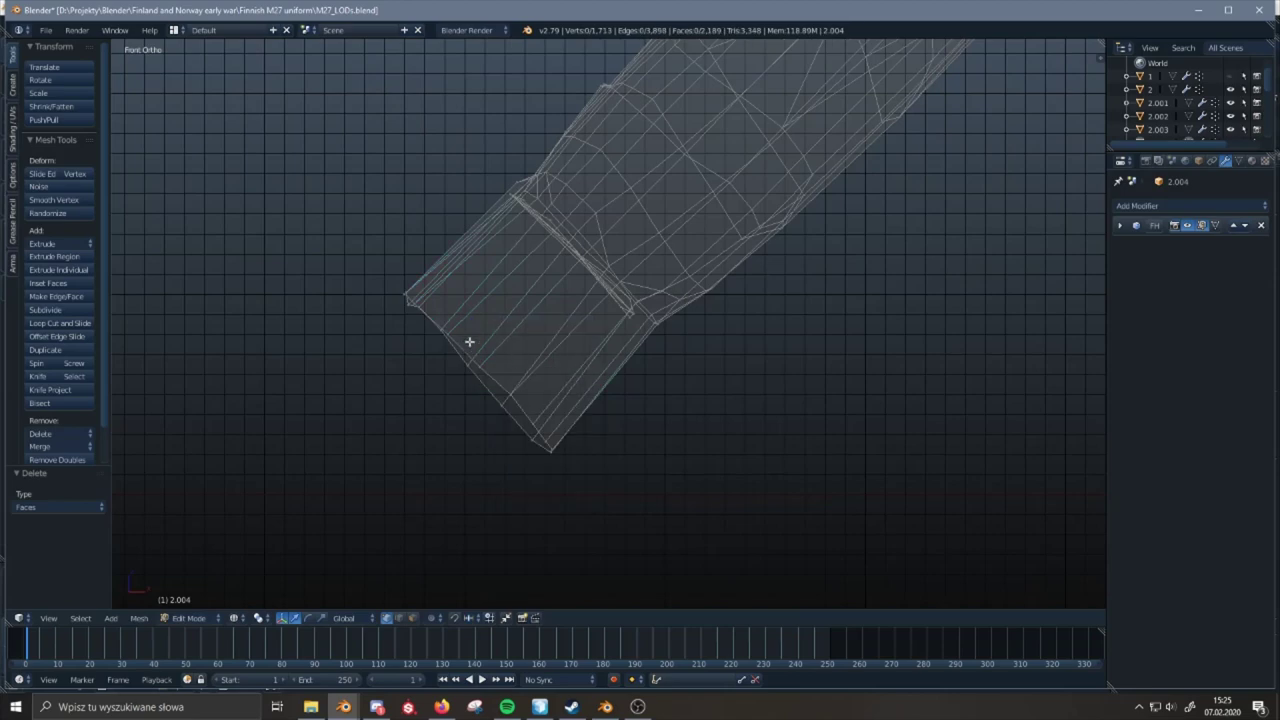
{"action": "right_click", "coordinate": [469, 342], "text": "alt"}
{"action": "key", "text": "f"}
- Delete the box-selected end faces of the +X sleeve and fill its opening with a single face
{"action": "middle_click_drag", "start_coordinate": [802, 328], "coordinate": [717, 209], "text": "shift"}
{"action": "right_click", "coordinate": [860, 222]}
{"action": "key", "text": "b"}
{"action": "key", "text": "b"}
{"action": "left_click_drag", "start_coordinate": [885, 169], "coordinate": [717, 371]}
{"action": "key", "text": "x"}
{"action": "left_click", "coordinate": [854, 321]}
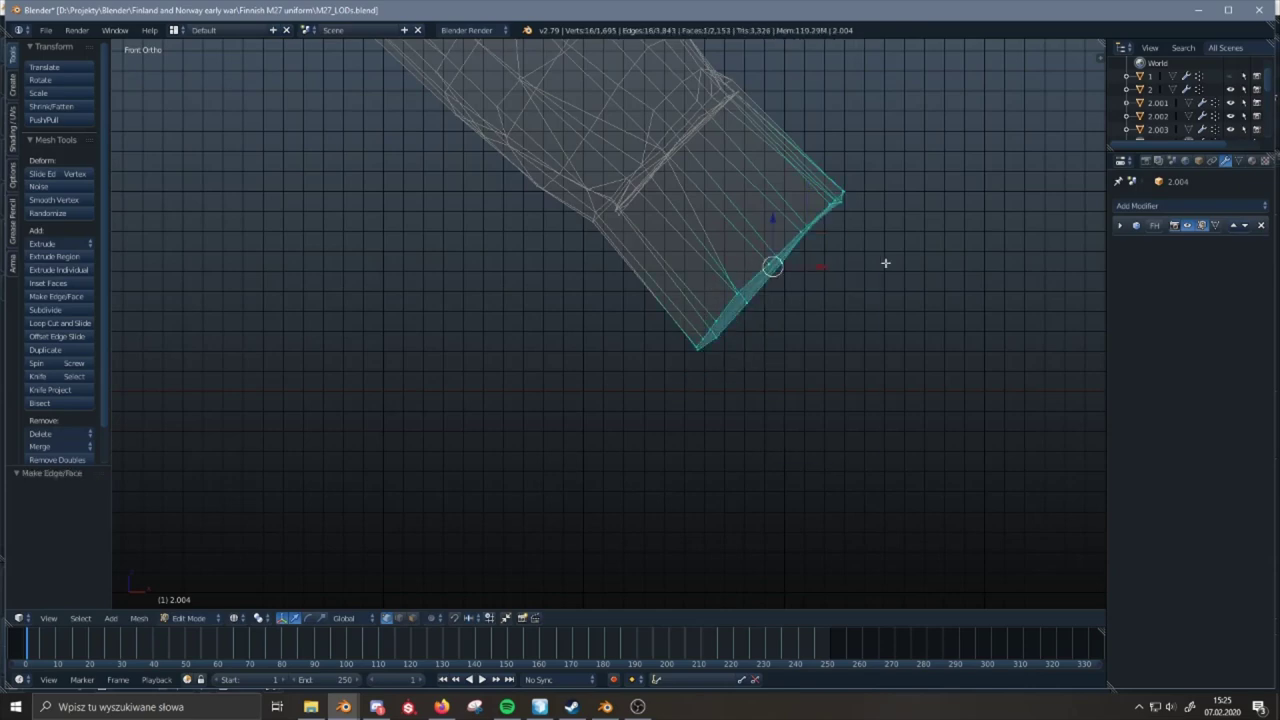
- Scale the +X sleeve's end cap to 0.905 and the -X sleeve's end cap to about 0.957
{"action": "key", "text": "Tab"}
{"action": "scroll", "coordinate": [868, 270], "scroll_direction": "down", "scroll_amount": 1}
{"action": "scroll", "coordinate": [868, 276], "scroll_direction": "down", "scroll_amount": 7}
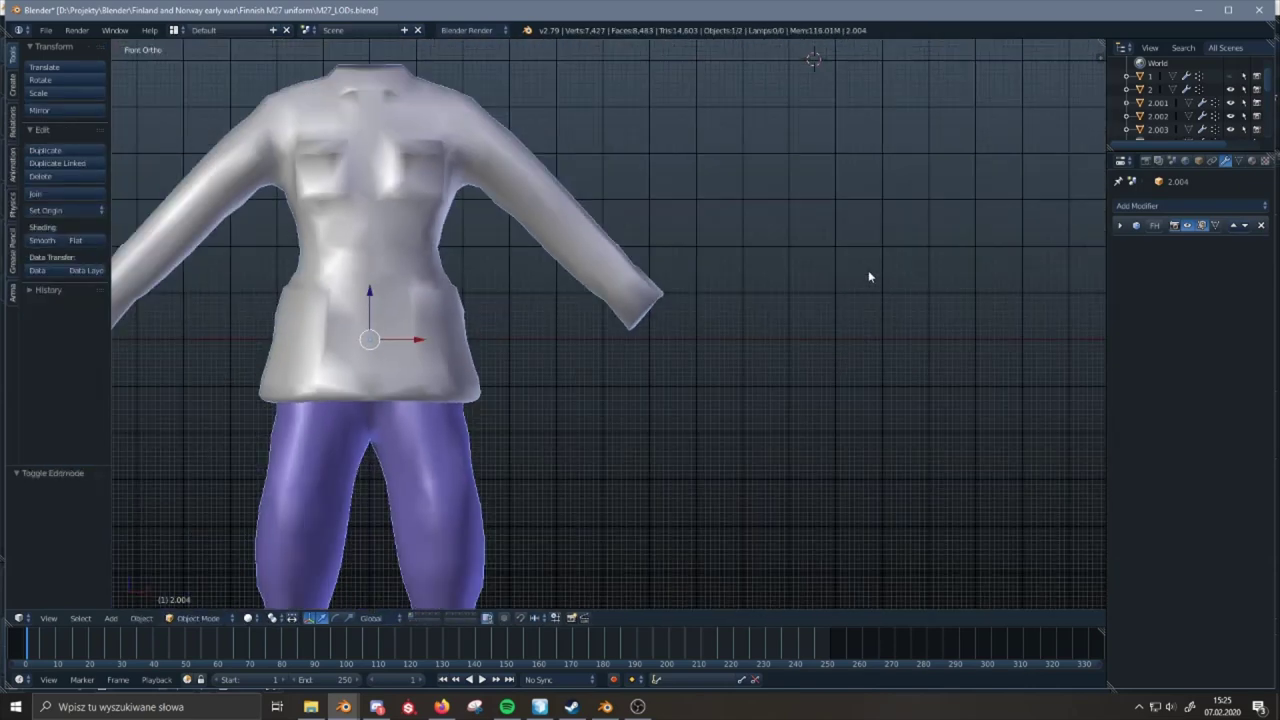
{"action": "key", "text": "Tab"}
{"action": "key", "text": "s"}
{"action": "left_click", "coordinate": [708, 279]}
{"action": "middle_click_drag", "start_coordinate": [456, 300], "coordinate": [686, 277], "text": "shift"}
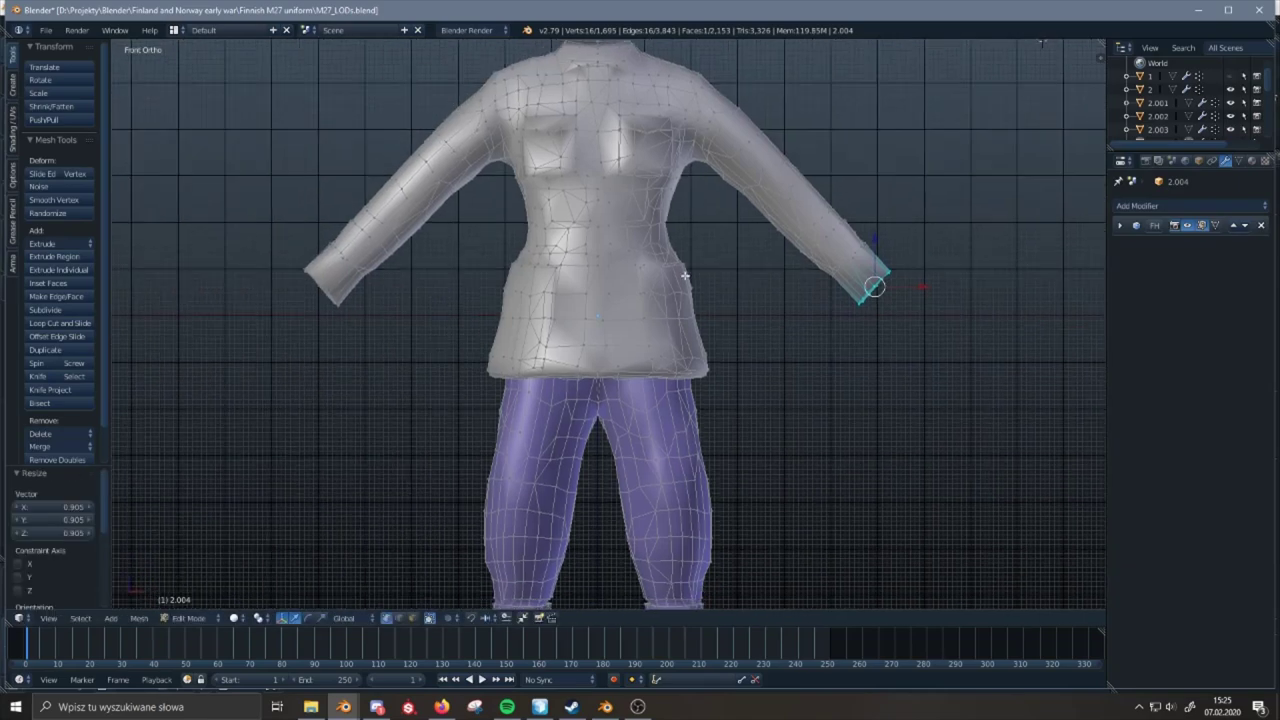
{"action": "key", "text": "s"}
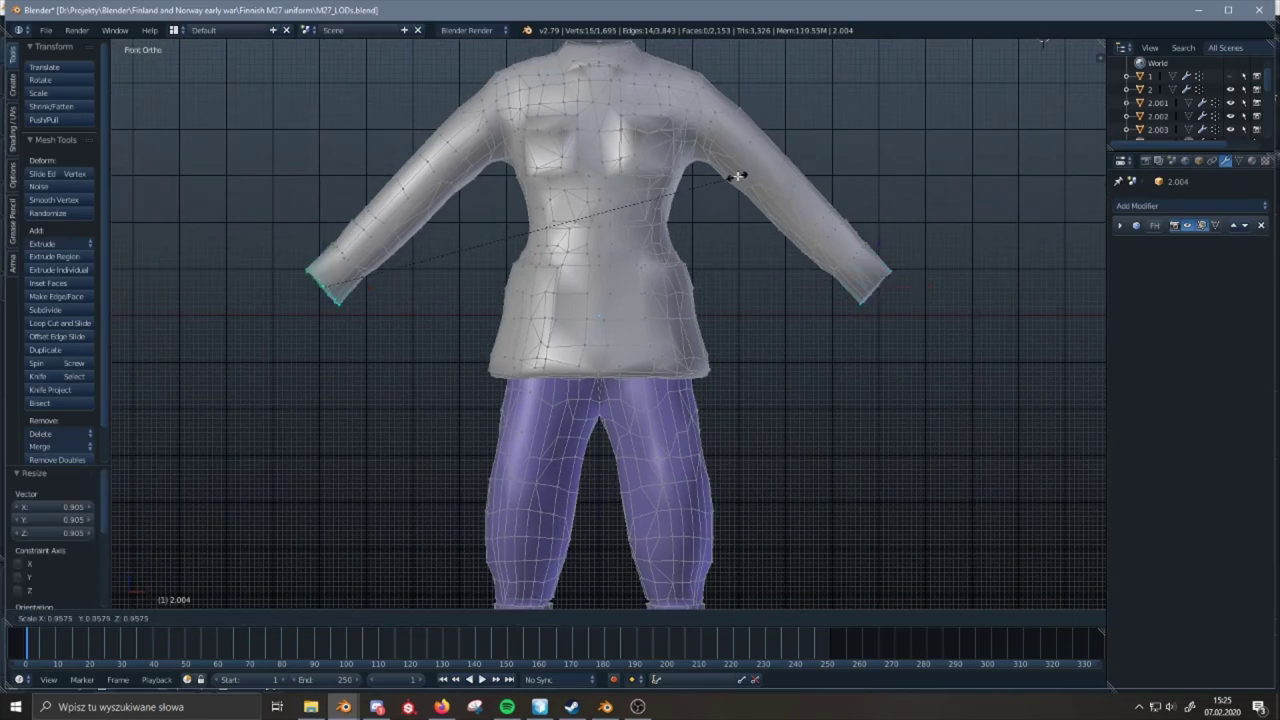
{"action": "left_click", "coordinate": [737, 176]}
- Unhide the hidden objects, reopen clothing mesh 2.004 in Edit Mode and select its entire mesh
{"action": "key", "text": "Tab"}
{"action": "key", "text": "alt+h"}
{"action": "mouse_move", "coordinate": [720, 175]}
{"action": "middle_mouse_down"}
{"action": "mouse_move", "coordinate": [643, 178]}
{"action": "mouse_move", "coordinate": [580, 223]}
{"action": "mouse_move", "coordinate": [520, 215]}
{"action": "middle_mouse_up"}
{"action": "key", "text": "z"}
{"action": "key", "text": "Tab"}
{"action": "key", "text": "z"}
{"action": "key", "text": "a"}
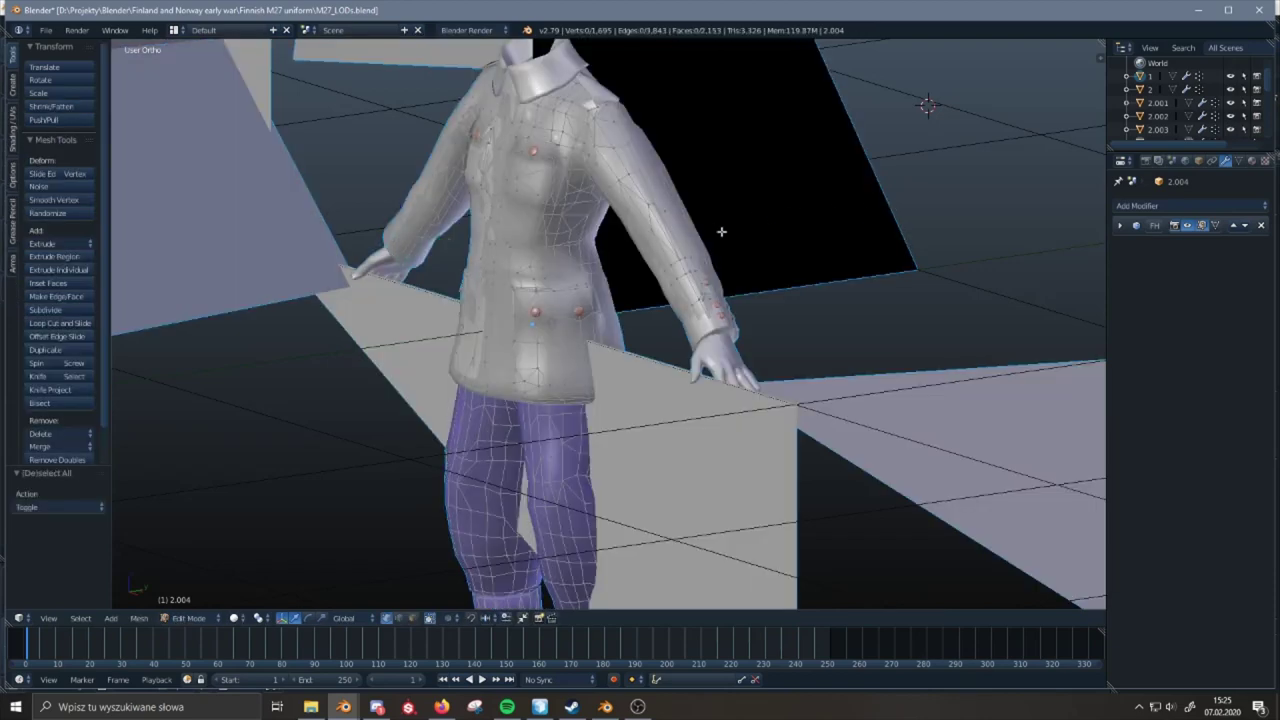
{"action": "scroll", "coordinate": [721, 232], "scroll_direction": "up", "scroll_amount": 3}
{"action": "scroll", "coordinate": [721, 232], "scroll_direction": "up", "scroll_amount": 3}
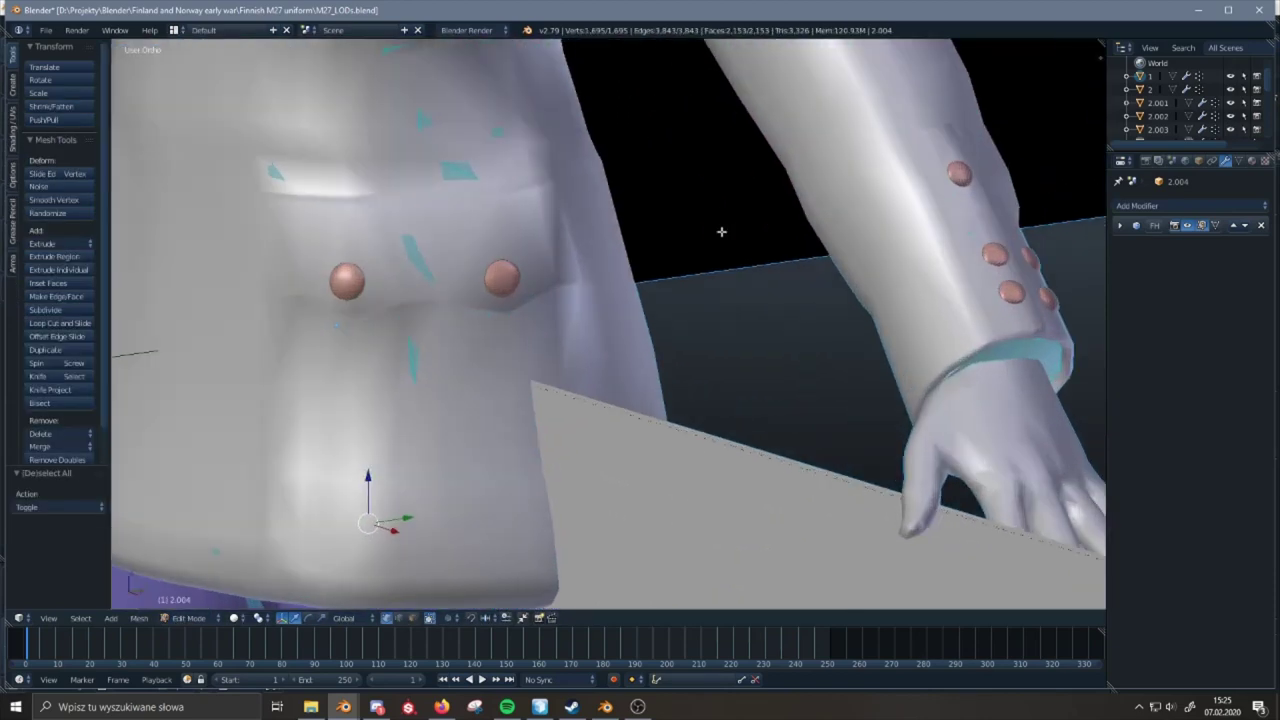
- Shrink/Fatten the whole clothing mesh along its normals and reposition one selected part of the sleeve near the cuff
{"action": "middle_click_drag", "start_coordinate": [727, 233], "coordinate": [659, 497]}
{"action": "key", "text": "alt+s"}
{"action": "left_click", "coordinate": [841, 247]}
{"action": "key", "text": "a"}
{"action": "right_click", "coordinate": [858, 197]}
{"action": "middle_click_drag", "start_coordinate": [858, 197], "coordinate": [770, 240]}
{"action": "key", "text": "g"}
{"action": "left_click", "coordinate": [852, 175]}
{"action": "scroll", "coordinate": [855, 178], "scroll_direction": "down", "scroll_amount": 1}
{"action": "scroll", "coordinate": [855, 178], "scroll_direction": "down", "scroll_amount": 3}
{"action": "scroll", "coordinate": [855, 178], "scroll_direction": "down", "scroll_amount": 3}
- Leave Edit Mode, copy clothing mesh 2.004 to the buffer and delete it from the current layer
{"action": "key", "text": "Tab"}
{"action": "key", "text": "ctrl+c"}
{"action": "key", "text": "x"}
{"action": "left_click", "coordinate": [790, 230]}
{"action": "key", "text": "ctrl+v"}
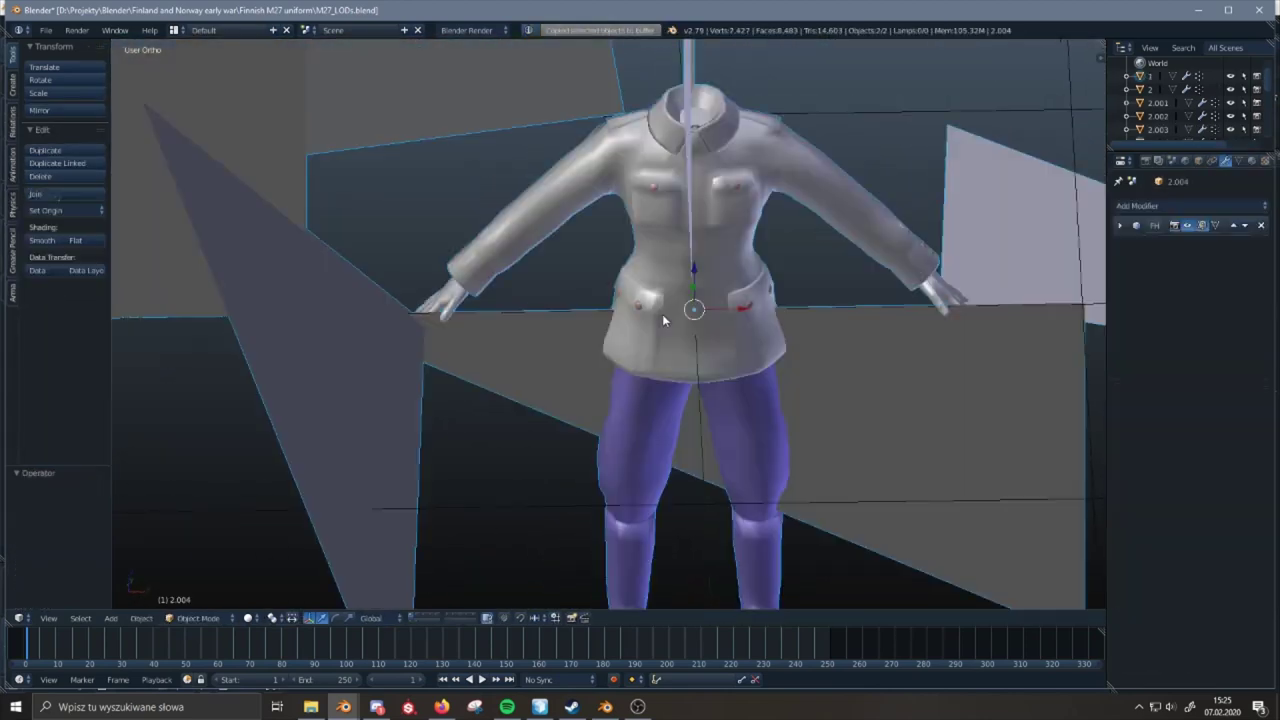
{"action": "key", "text": "z"}
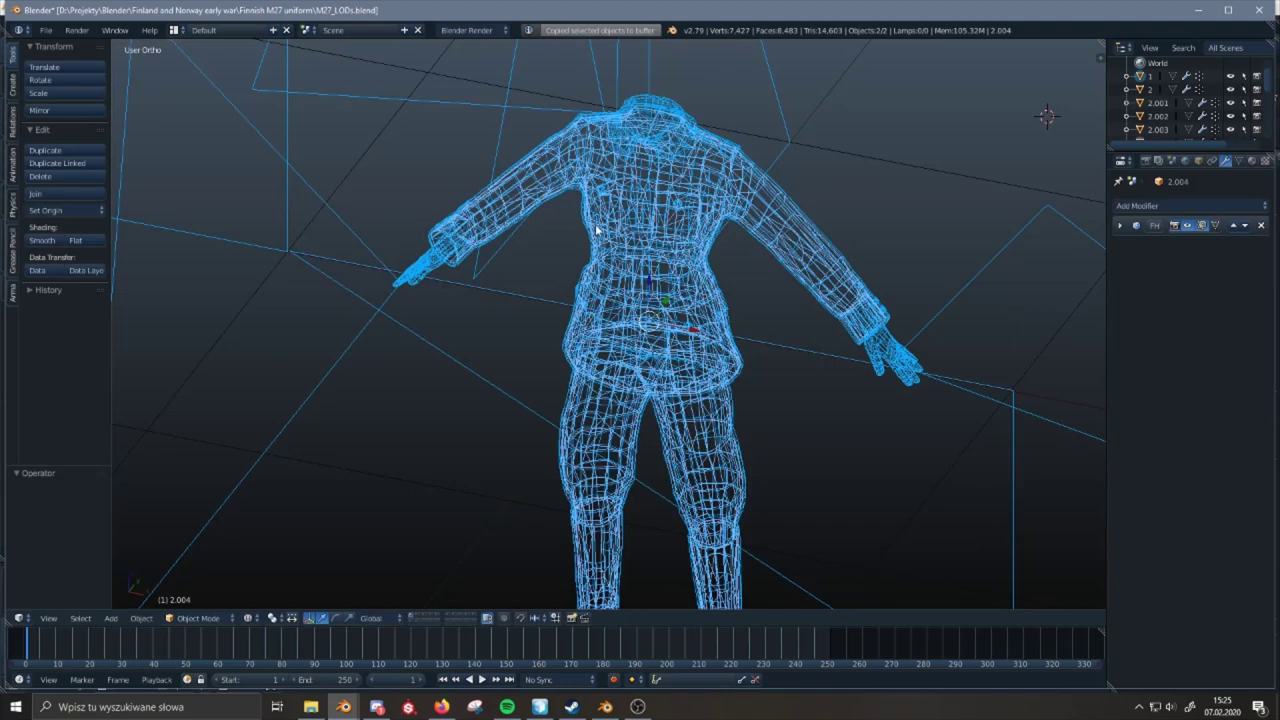
{"action": "key", "text": "g"}
{"action": "right_click", "coordinate": [671, 248]}
{"action": "key", "text": "ctrl+c"}
{"action": "key", "text": "x"}
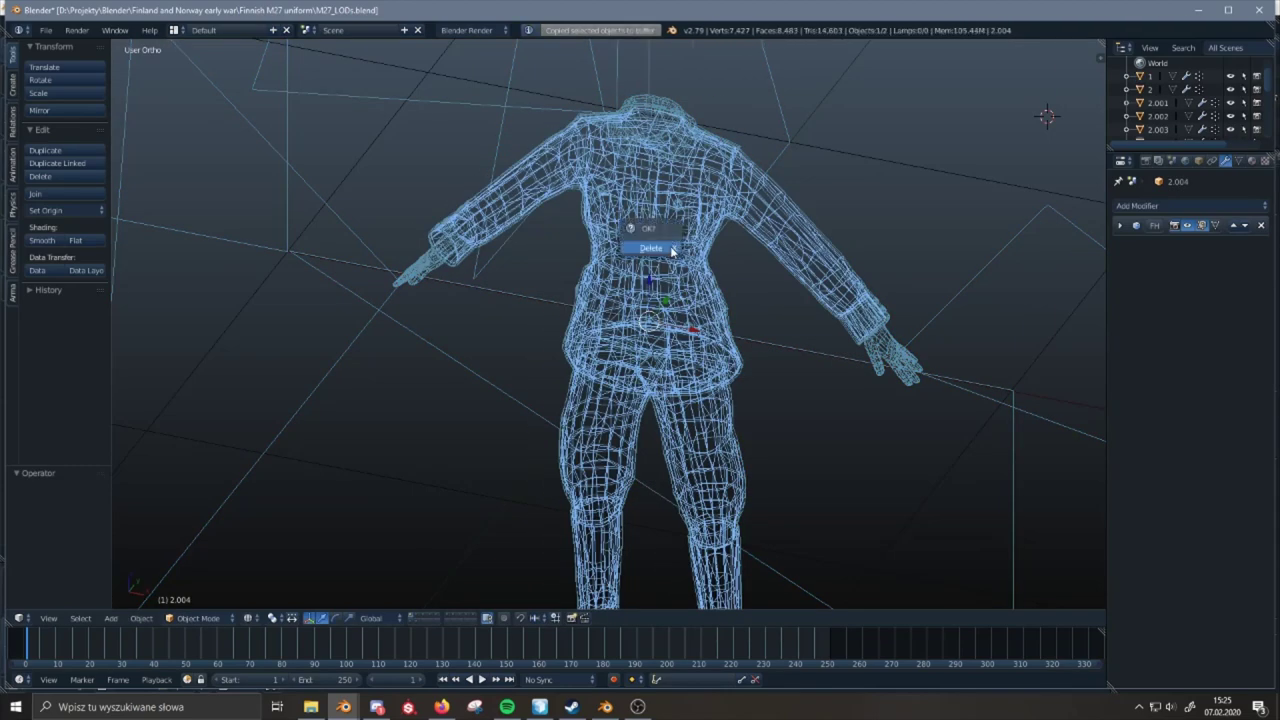
{"action": "key", "text": "Delete"}
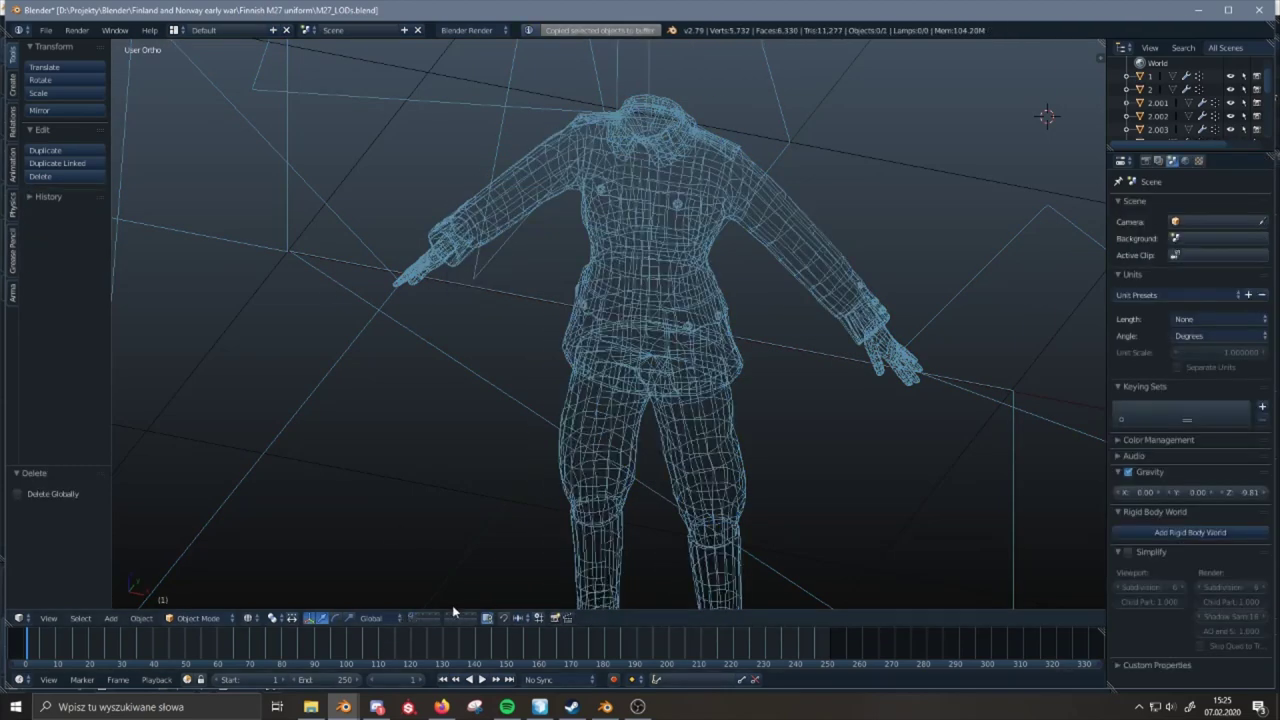
- Delete mesh 2.001 on the stencil shadow layer and paste the copied clothing mesh there
{"action": "left_click", "coordinate": [449, 614]}
{"action": "right_click", "coordinate": [678, 322]}
{"action": "right_click", "coordinate": [699, 291]}
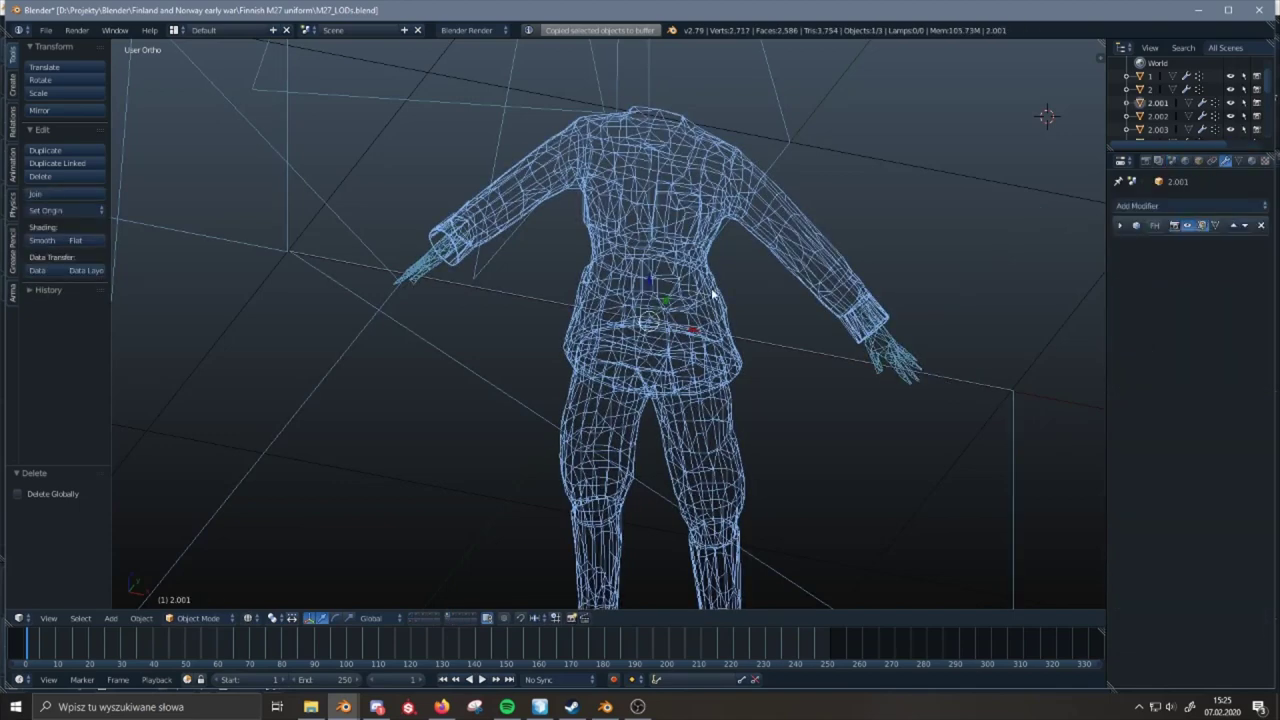
{"action": "key", "text": "Delete"}
{"action": "key", "text": "z"}
{"action": "key", "text": "ctrl+v"}
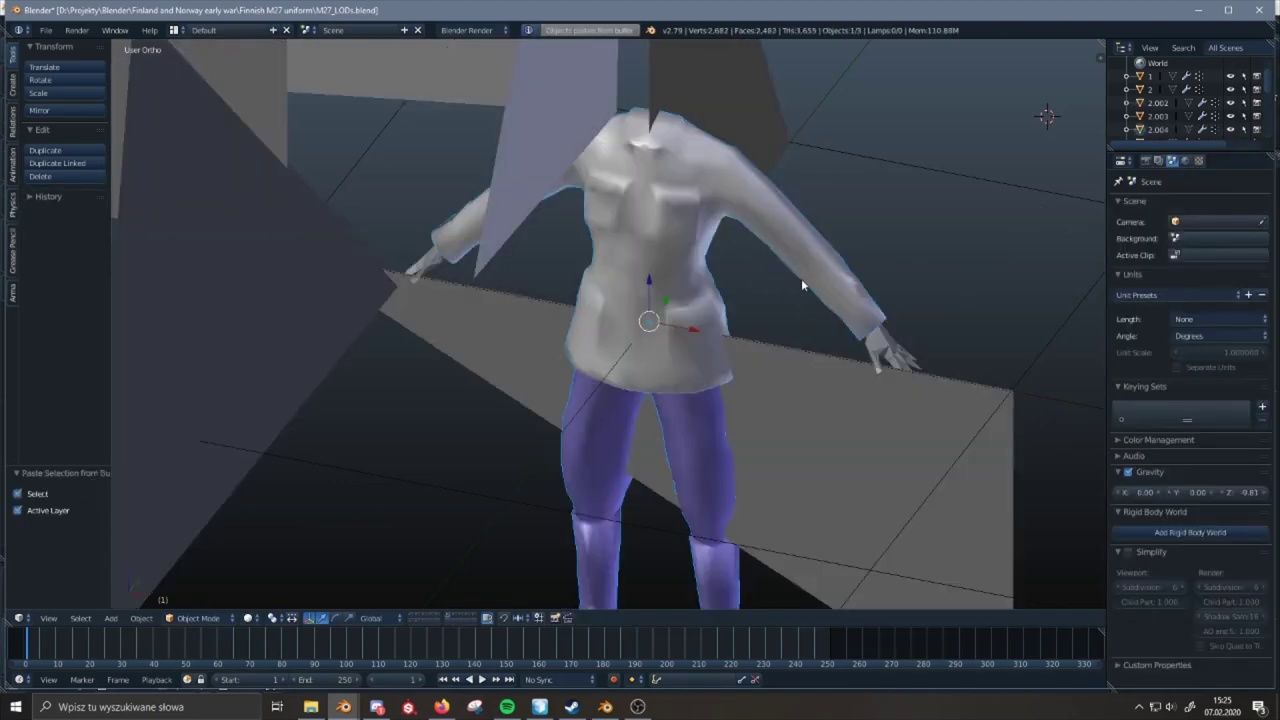
- Try to join clothing mesh 2.004 into the Stencil Shadow object with its materials still assigned
{"action": "right_click", "coordinate": [782, 260]}
{"action": "key", "text": "Tab"}
{"action": "key", "text": "Tab"}
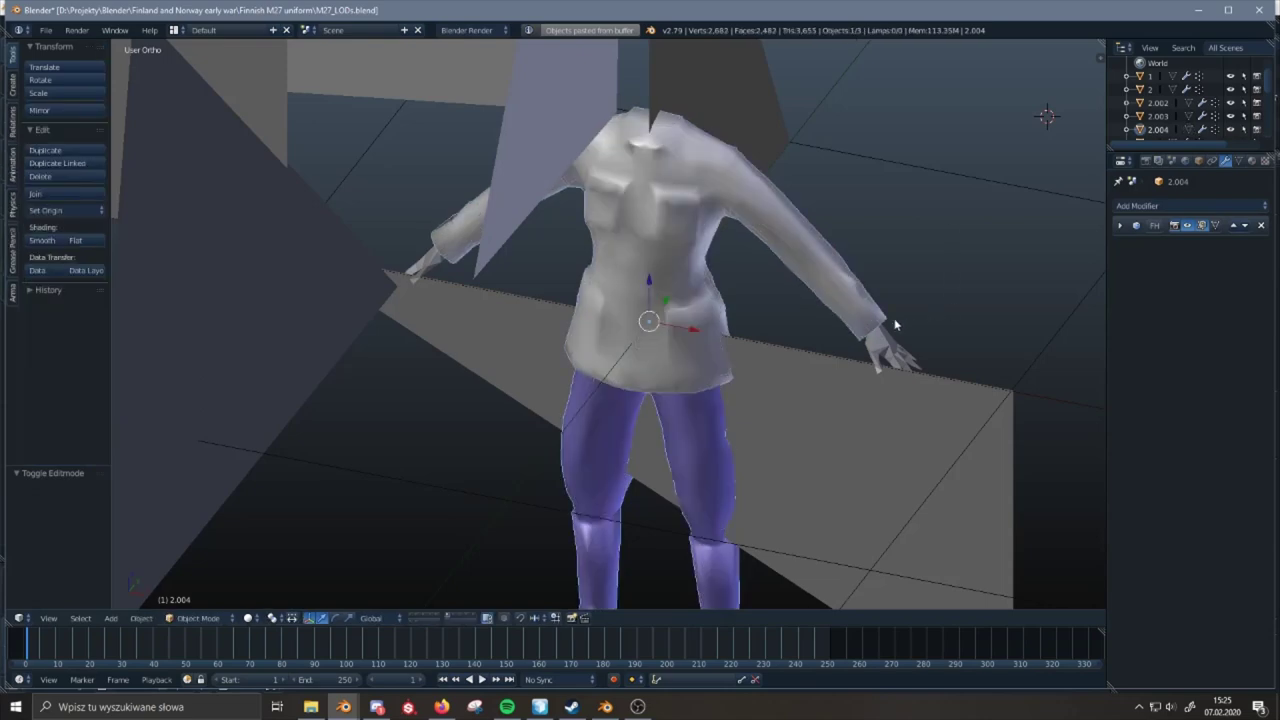
{"action": "right_click", "coordinate": [868, 308]}
{"action": "right_click", "coordinate": [868, 308]}
{"action": "right_click", "coordinate": [873, 337], "text": "shift"}
{"action": "key", "text": "ctrl+j"}
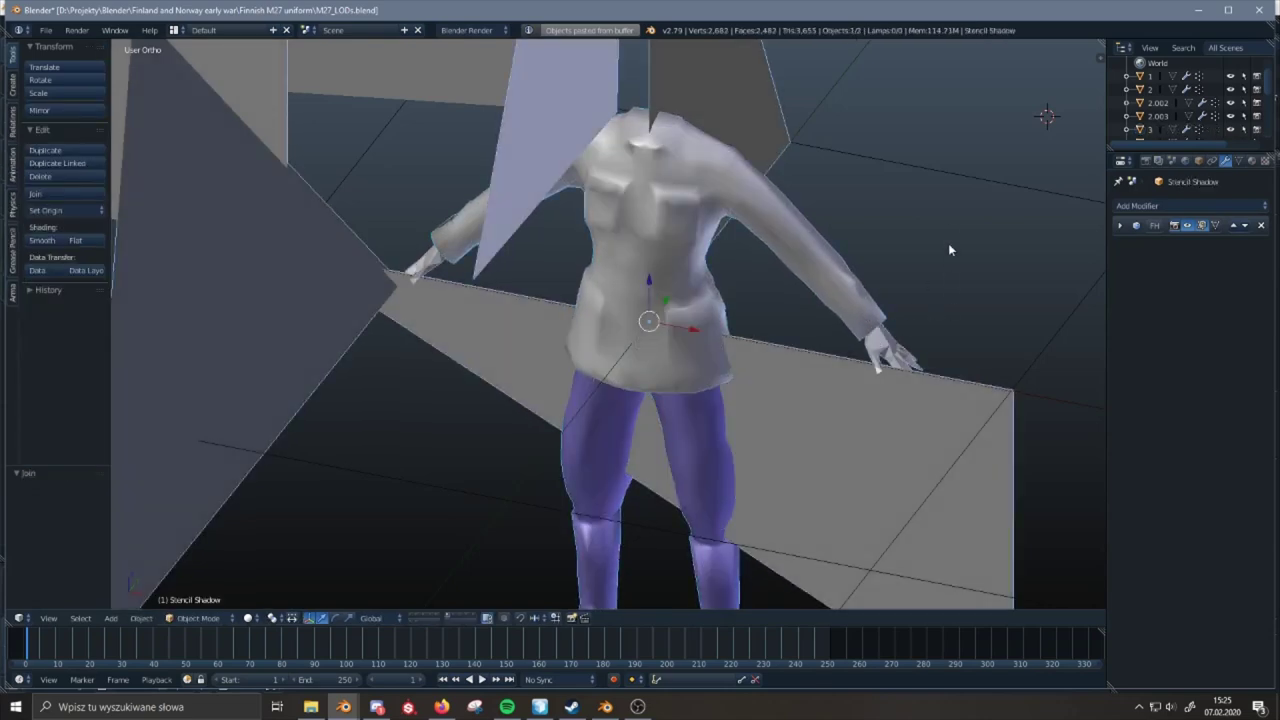
{"action": "scroll", "coordinate": [948, 243], "scroll_direction": "down", "scroll_amount": 8}
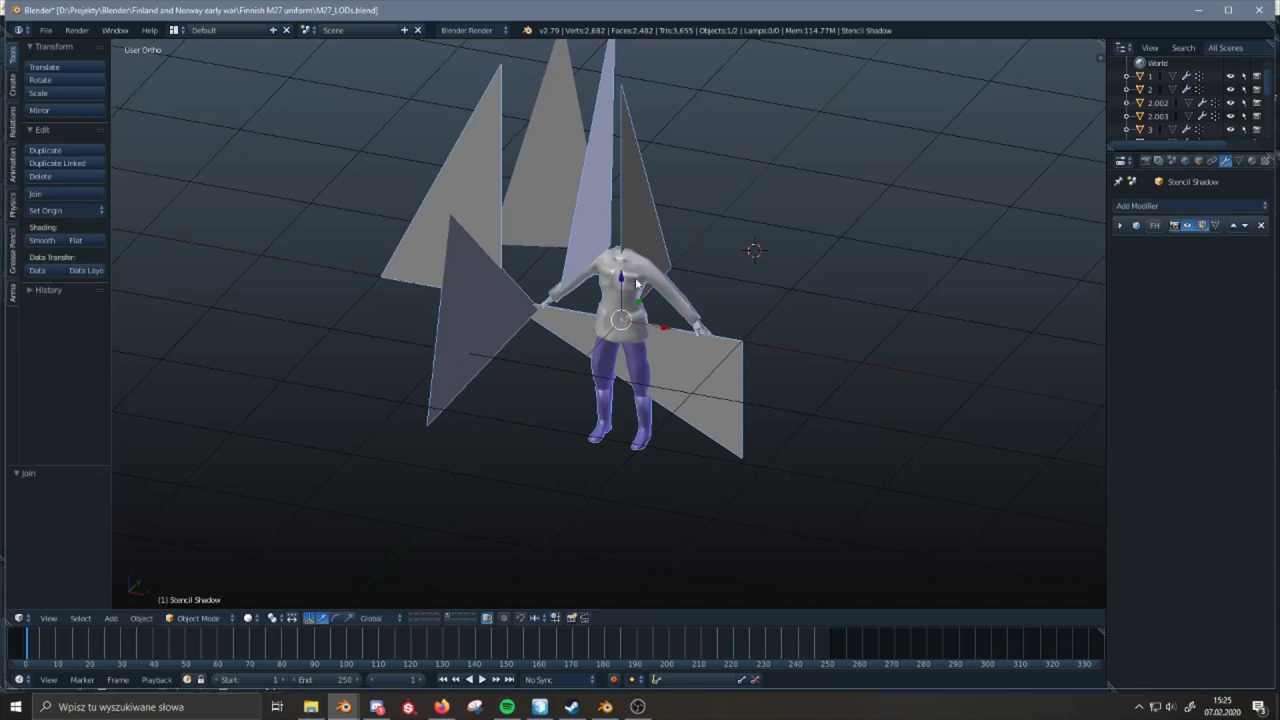
{"action": "key", "text": "ctrl+z"}
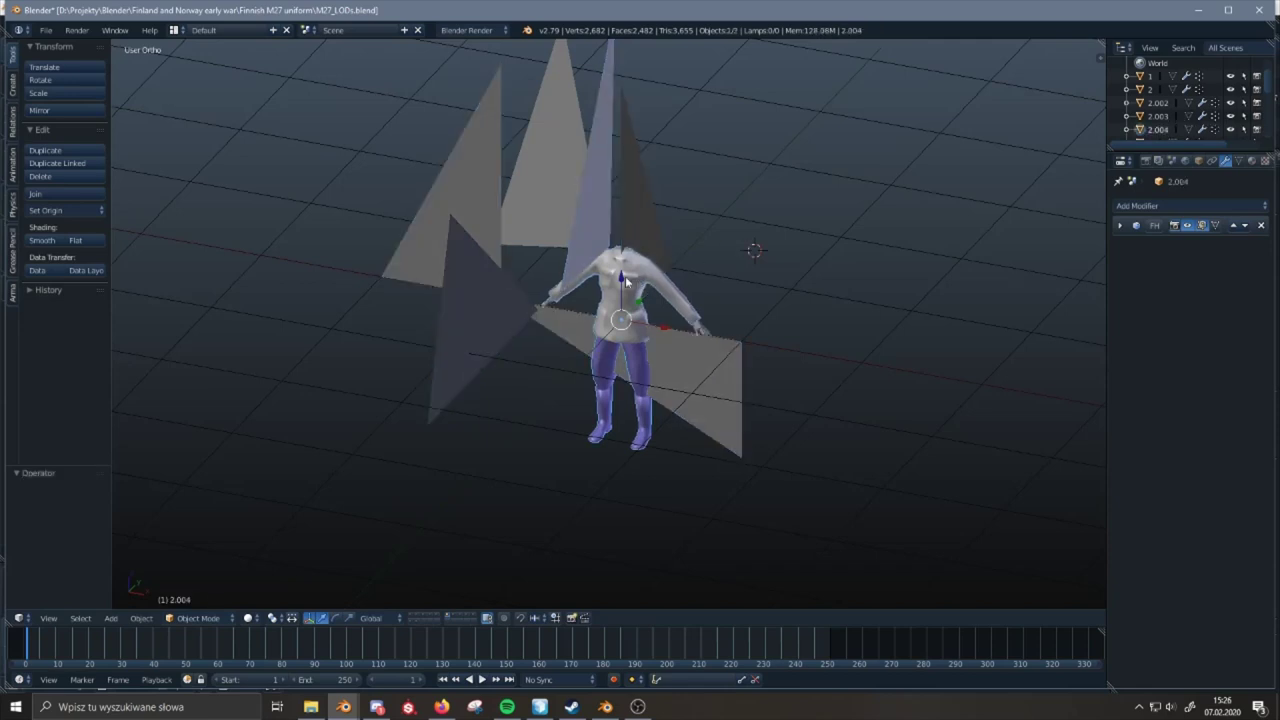
- Remove the material slots from clothing mesh 2.004 and join it into the Stencil Shadow object
{"action": "left_click", "coordinate": [1251, 161]}
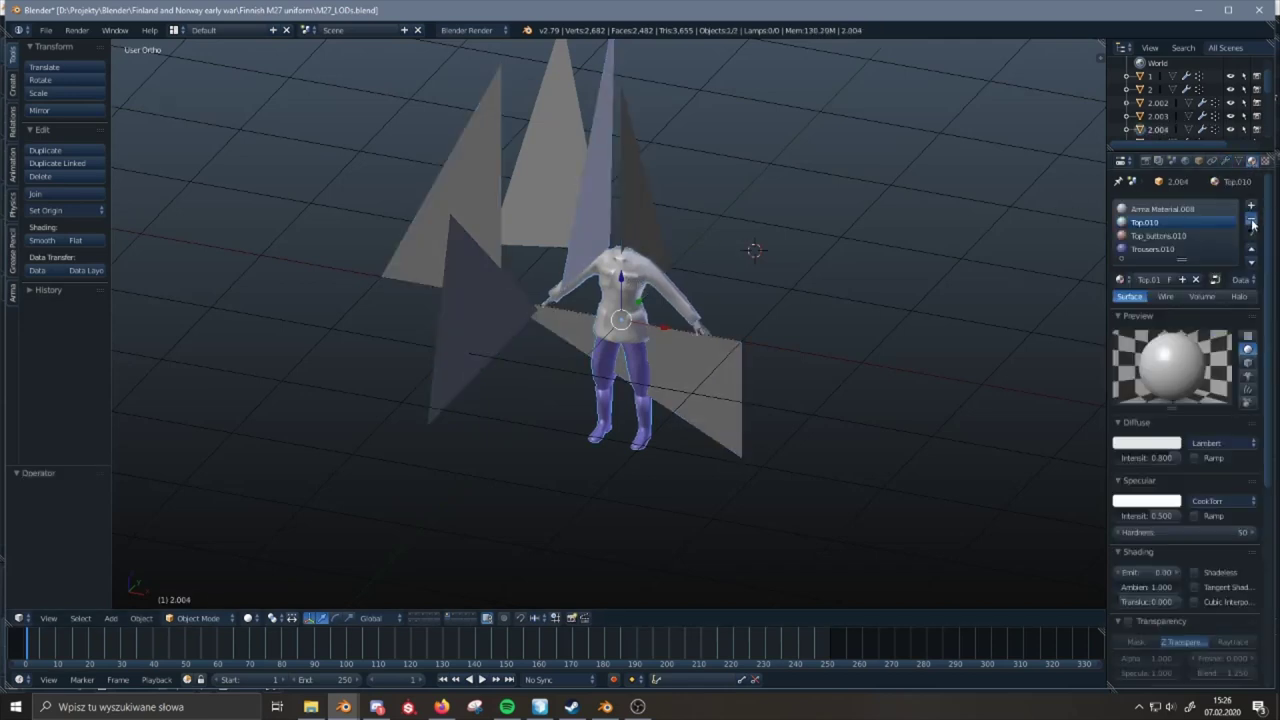
{"action": "left_click", "coordinate": [1251, 221]}
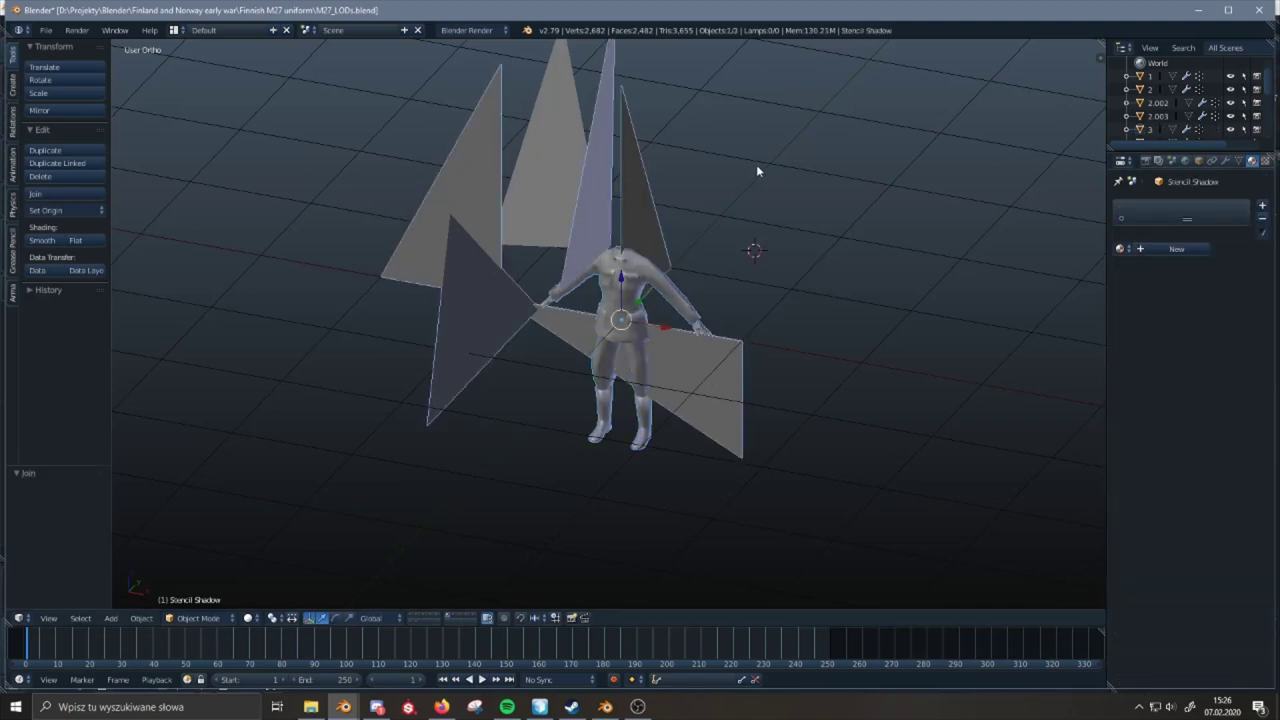
{"action": "middle_click_drag", "start_coordinate": [712, 158], "coordinate": [716, 190], "text": "shift"}
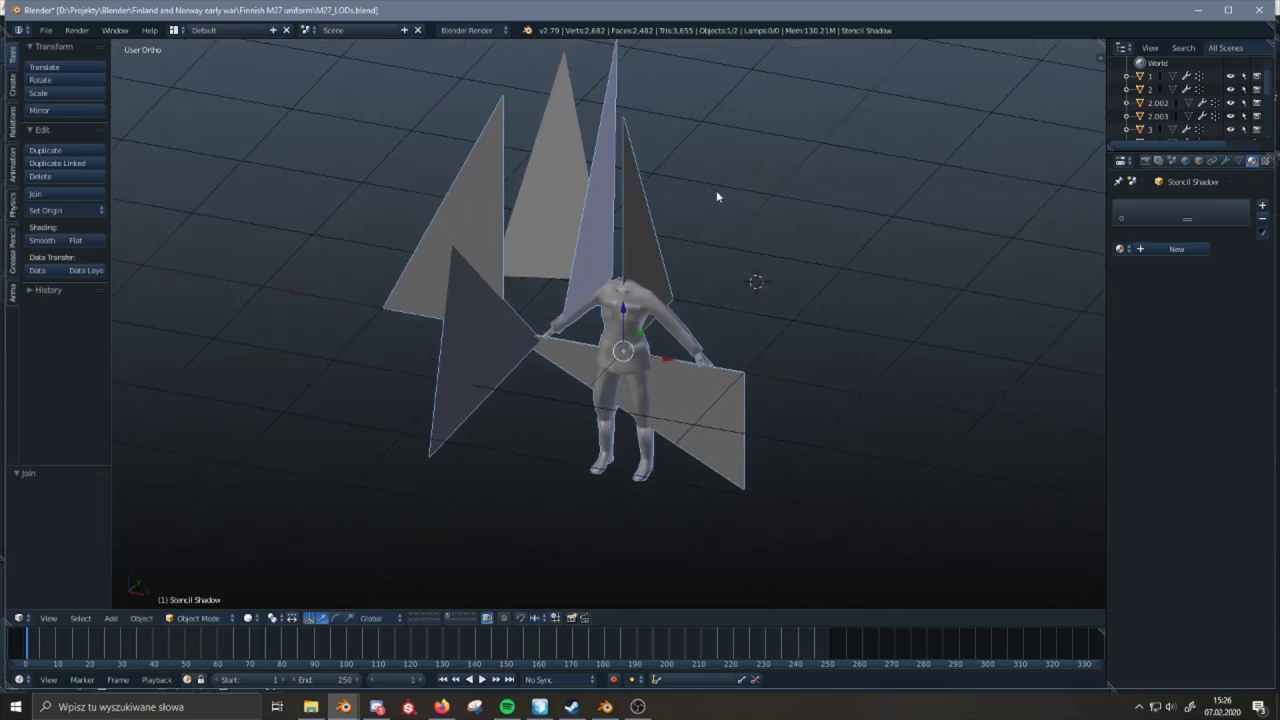
- Join mesh 2.002 into the stencil shadow object on its layer
{"action": "left_click", "coordinate": [1156, 103]}
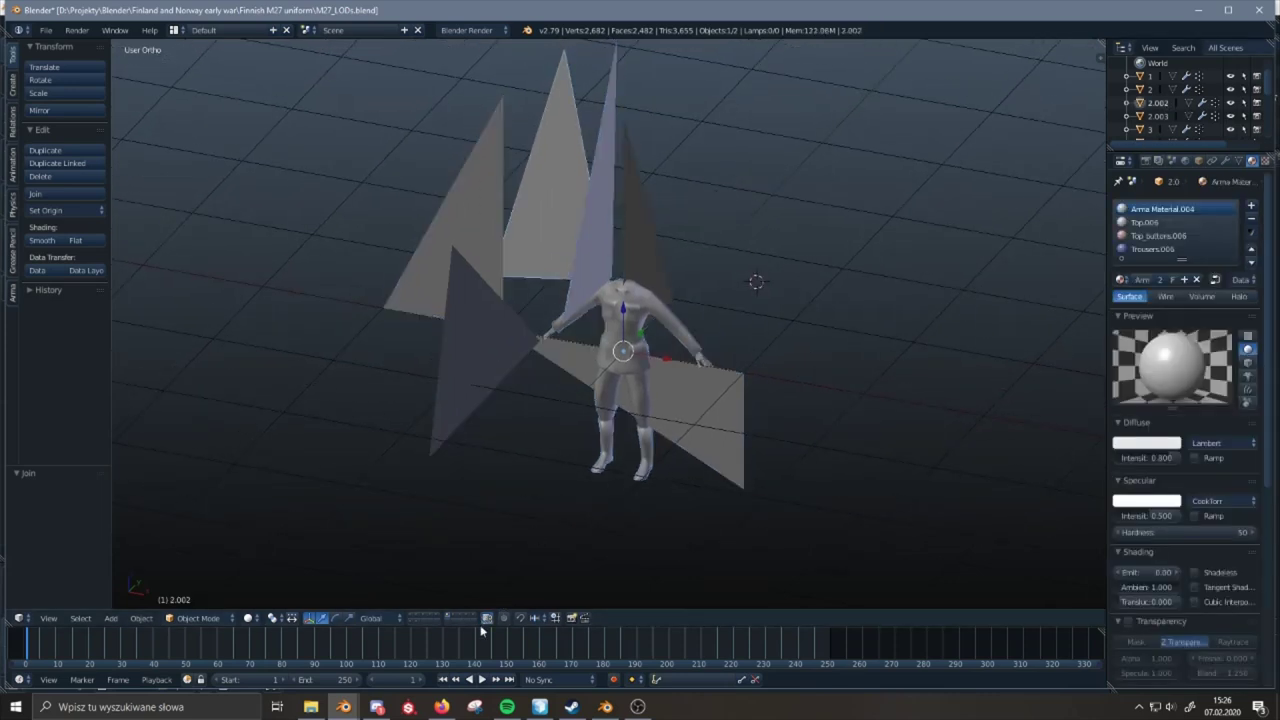
{"action": "right_click", "coordinate": [583, 352], "text": "shift"}
{"action": "key", "text": "ctrl+j"}
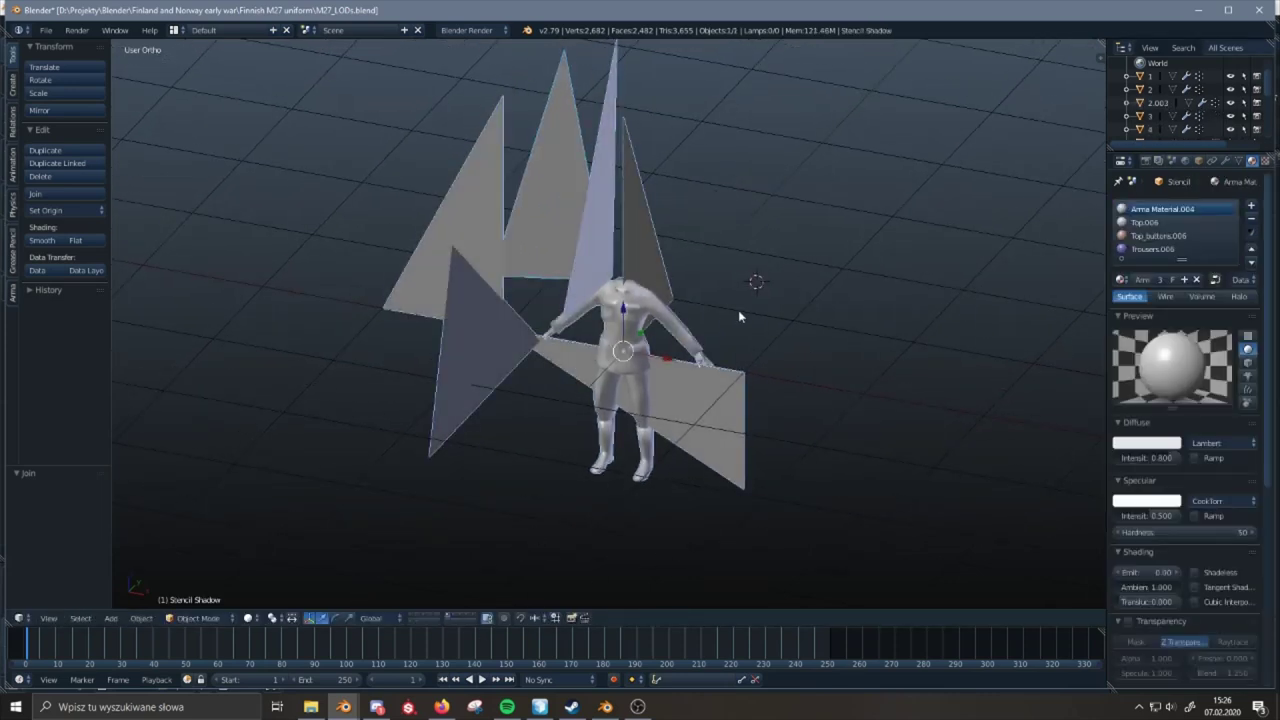
- Join mesh 2.003 into LOD object 2 on its layer and check the remaining objects in the outliner
{"action": "left_click", "coordinate": [1160, 102]}
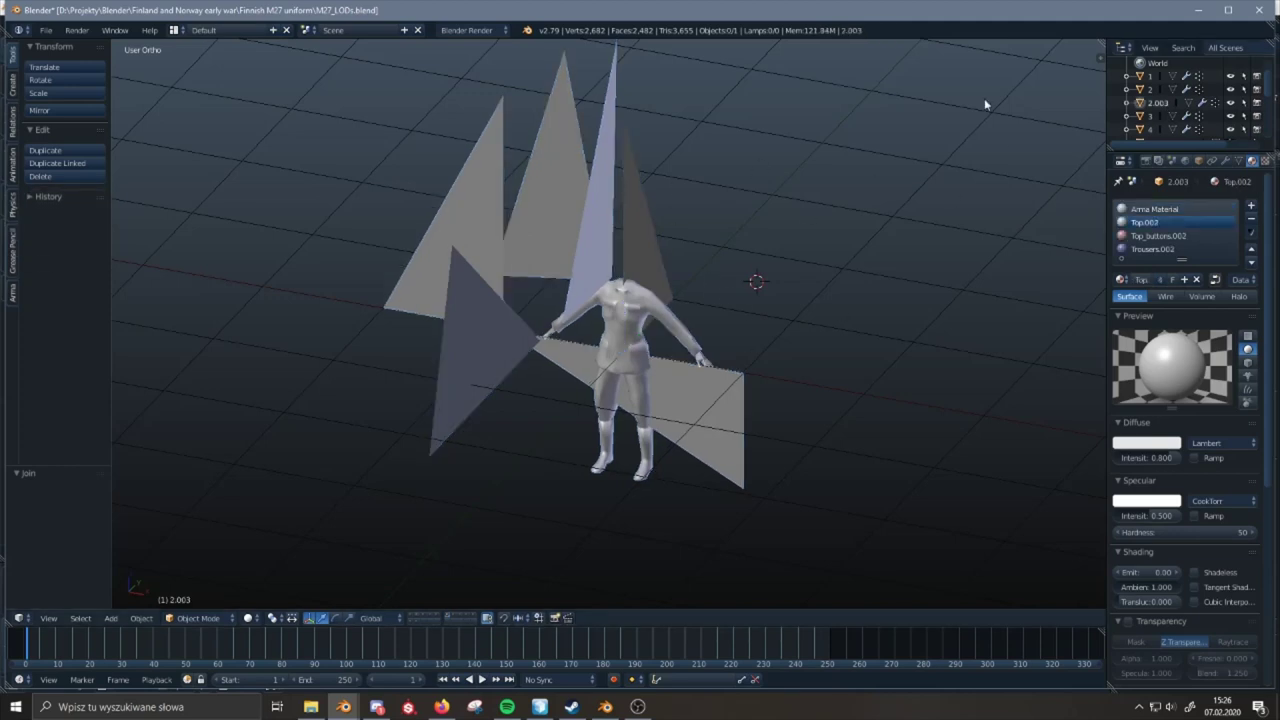
{"action": "left_click", "coordinate": [419, 613]}
{"action": "key", "text": "g"}
{"action": "key", "text": "Escape"}
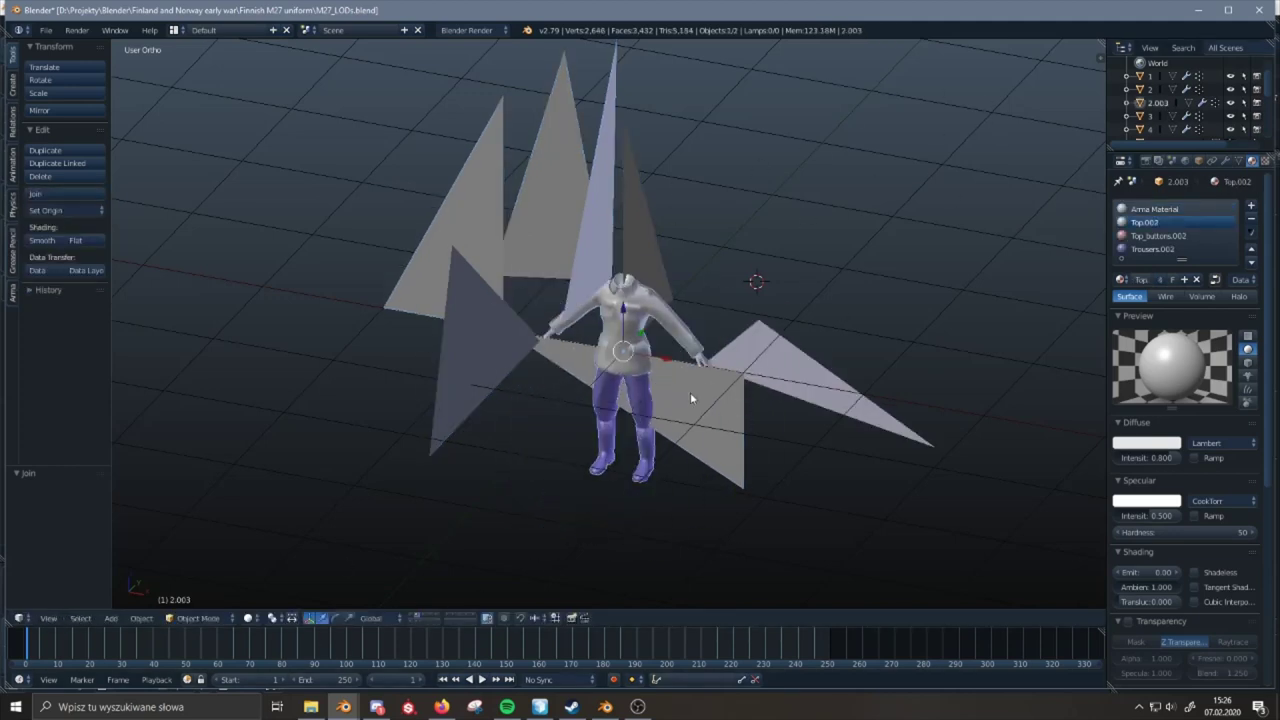
{"action": "right_click", "coordinate": [690, 395], "text": "shift"}
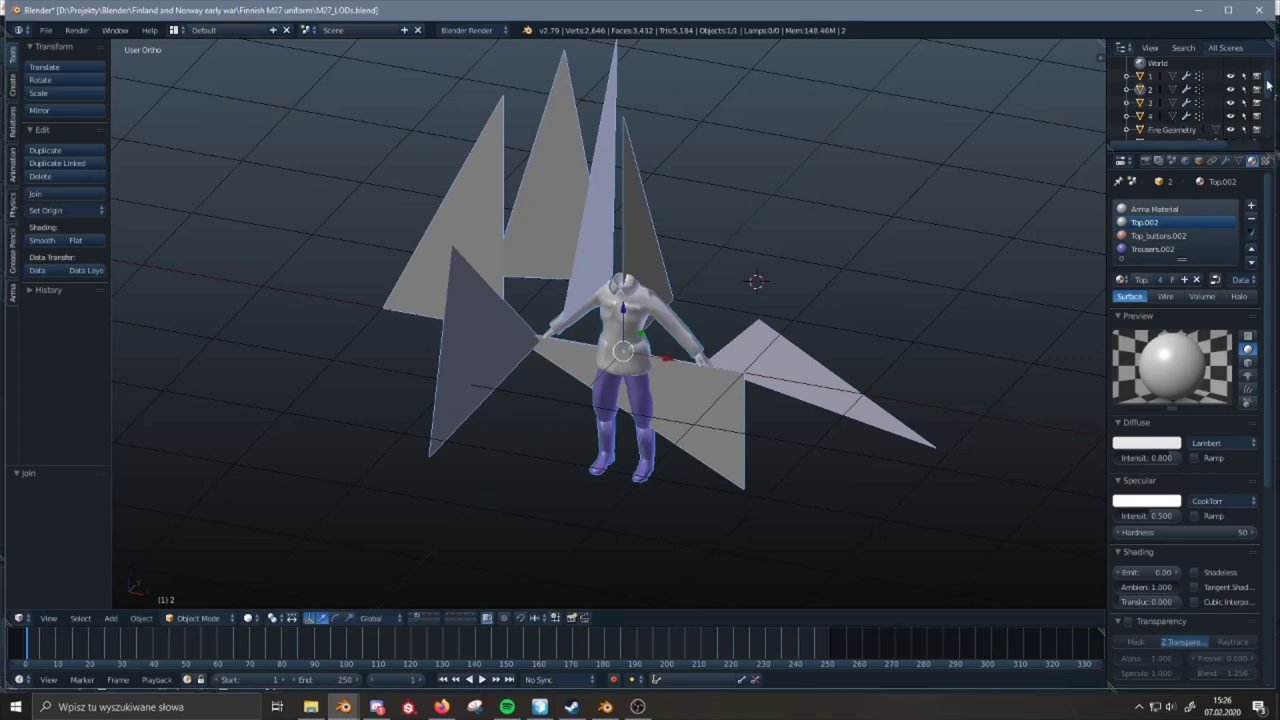
{"action": "scroll", "coordinate": [1268, 84], "scroll_direction": "down", "scroll_amount": 5}
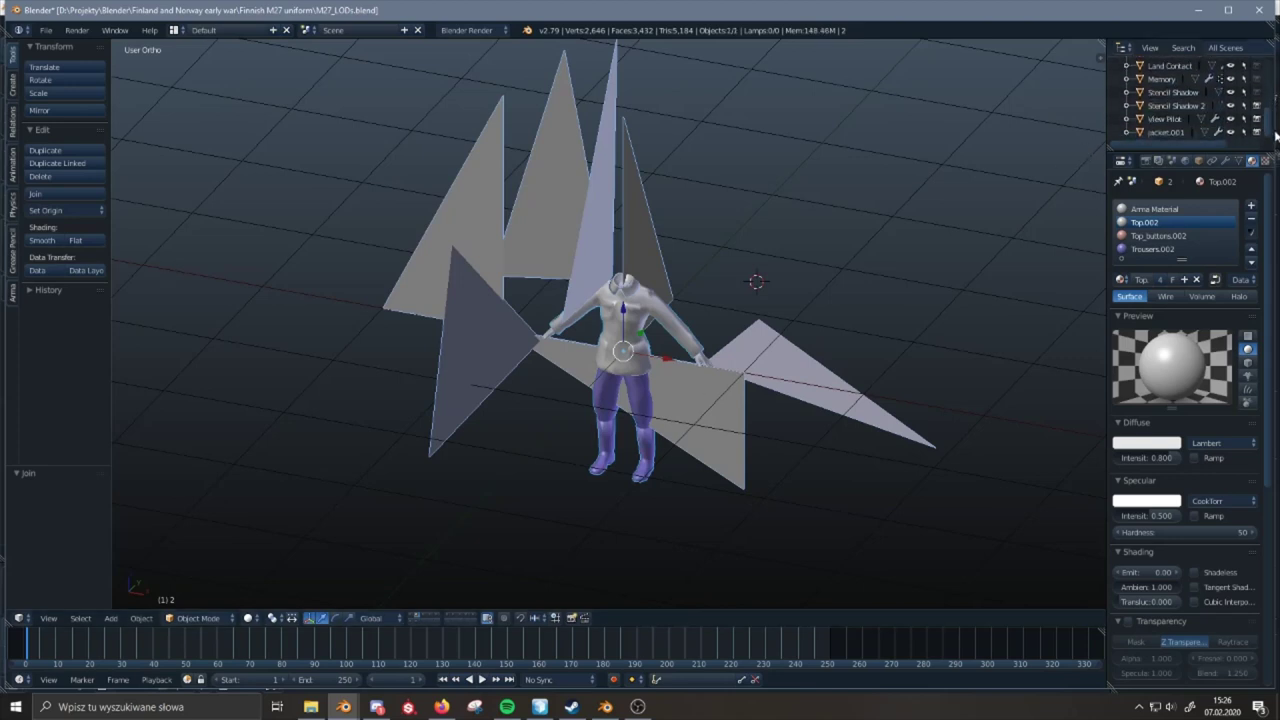
- Deselect everything and save the blend file
{"action": "left_click", "coordinate": [790, 192]}
{"action": "key", "text": "a"}
{"action": "left_click", "coordinate": [46, 30]}
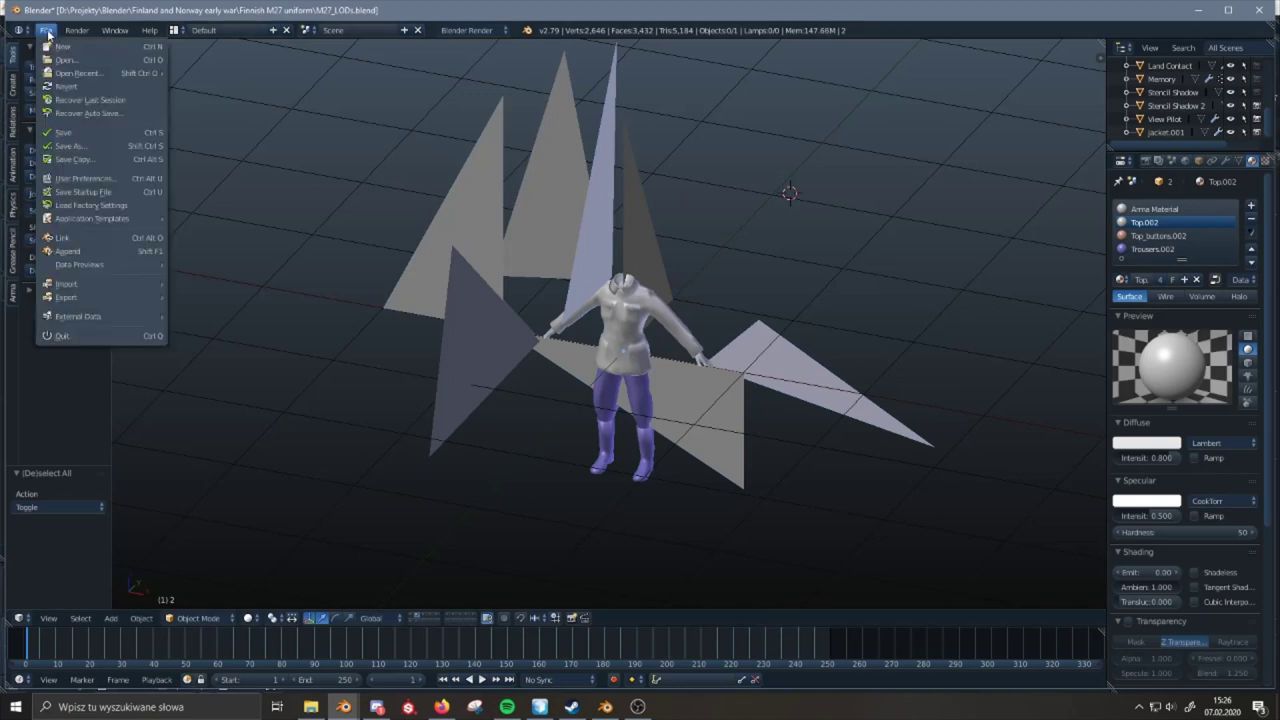
{"action": "left_click", "coordinate": [62, 132]}
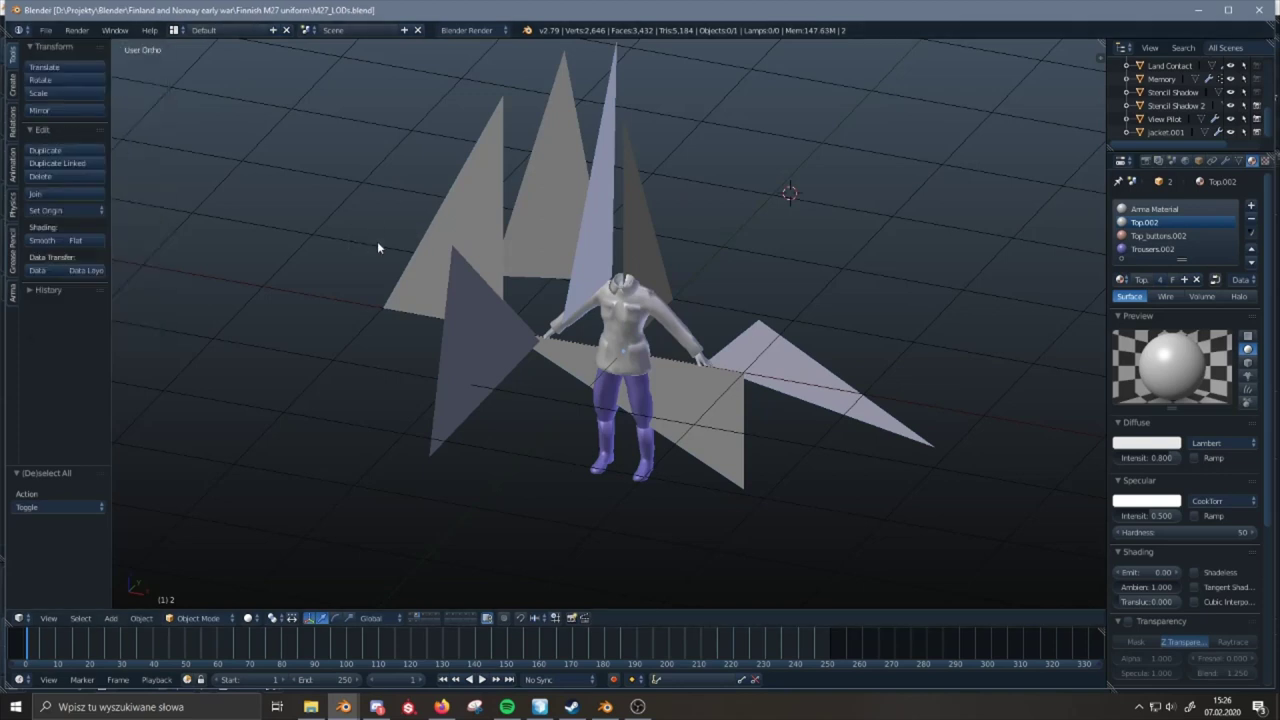
- Export all LODs as an Arma 2/3 P3D, overwriting M27.p3d in the NF_Uniforms M27 folder
{"action": "left_click", "coordinate": [46, 30]}
{"action": "mouse_move", "coordinate": [87, 297]}
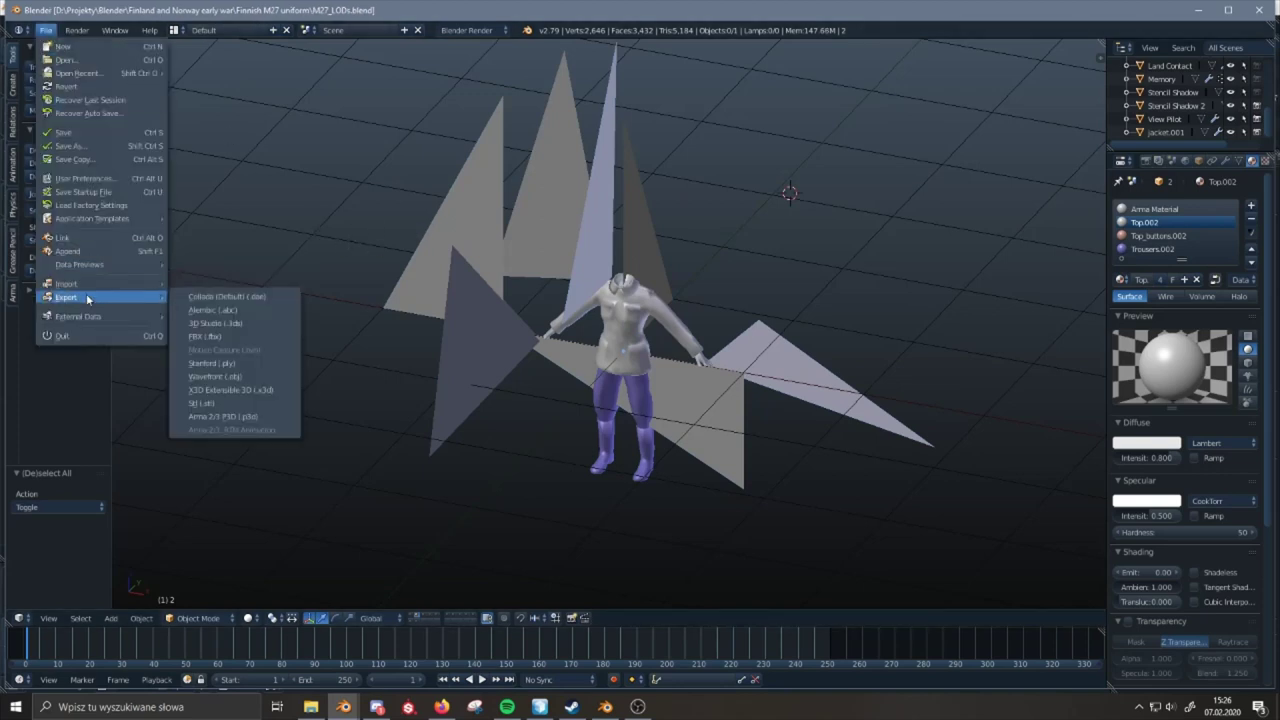
{"action": "left_click", "coordinate": [271, 414]}
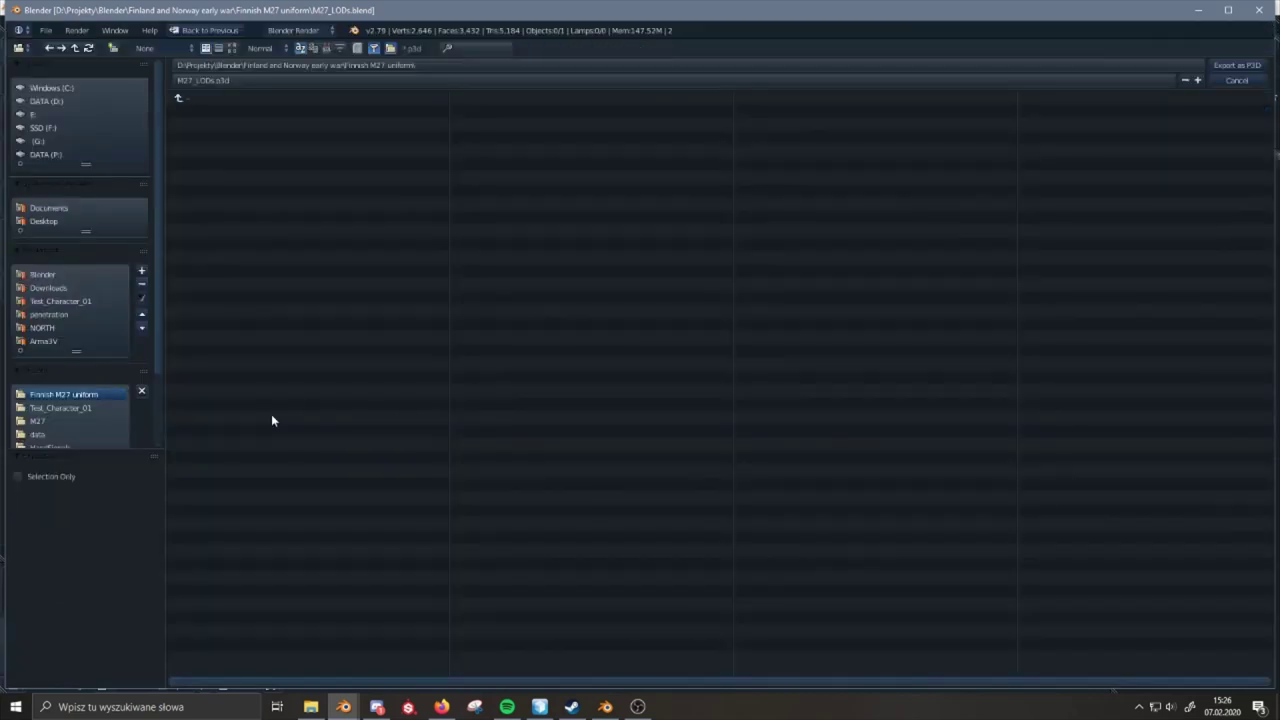
{"action": "left_click", "coordinate": [60, 418]}
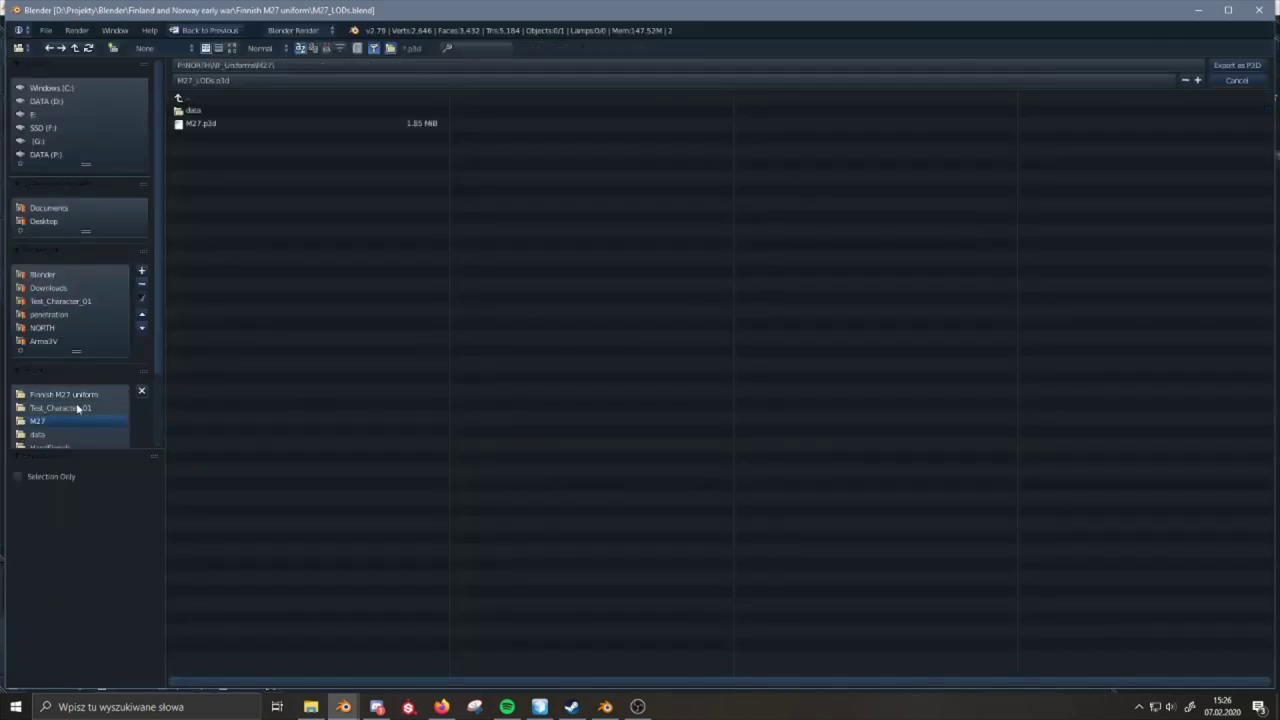
{"action": "left_click", "coordinate": [205, 123]}
{"action": "left_click", "coordinate": [1219, 66]}
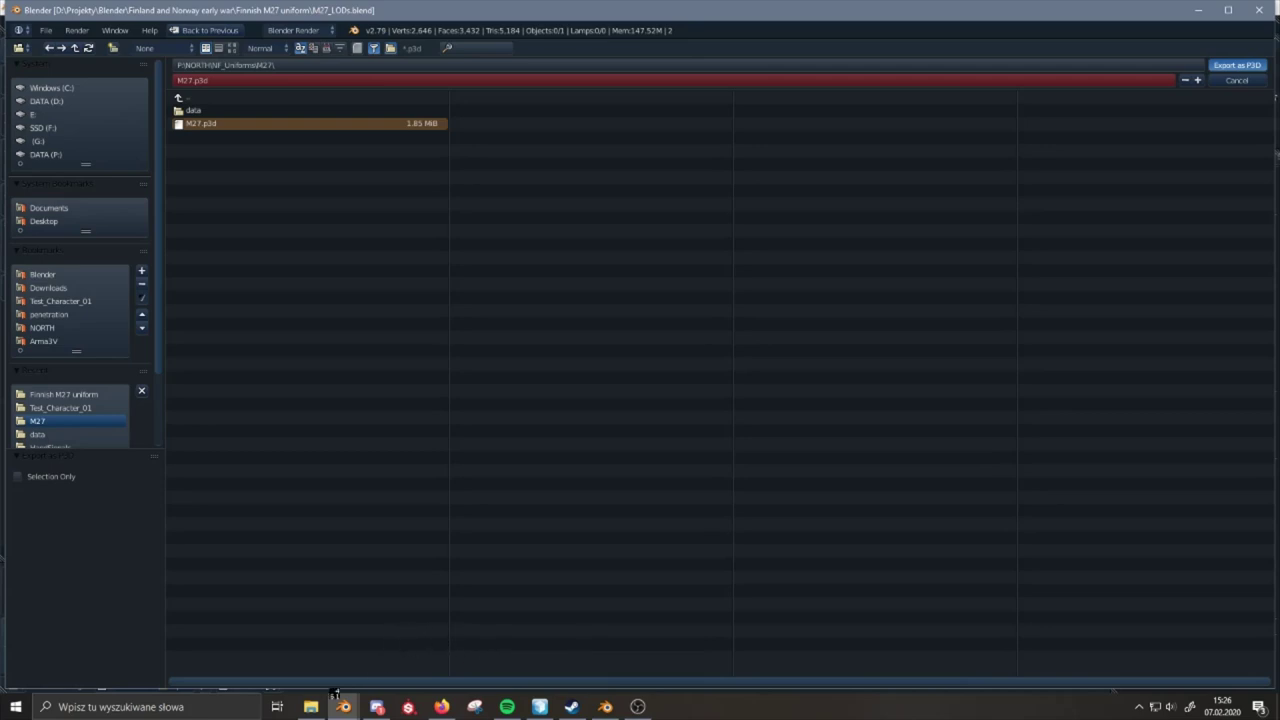
- Switch to File Explorer, go to the NF_Uniforms M27 folder and open the exported M27.p3d in Object Builder
{"action": "left_click", "coordinate": [328, 697]}
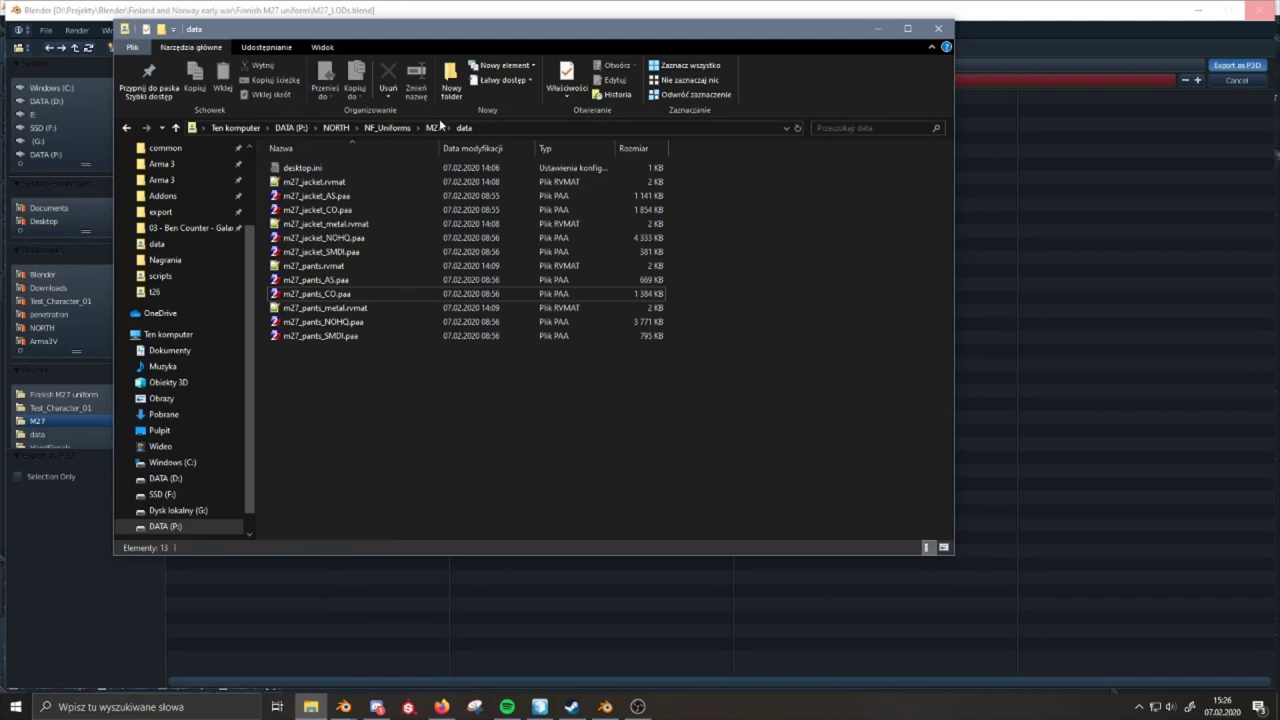
{"action": "left_click", "coordinate": [434, 128]}
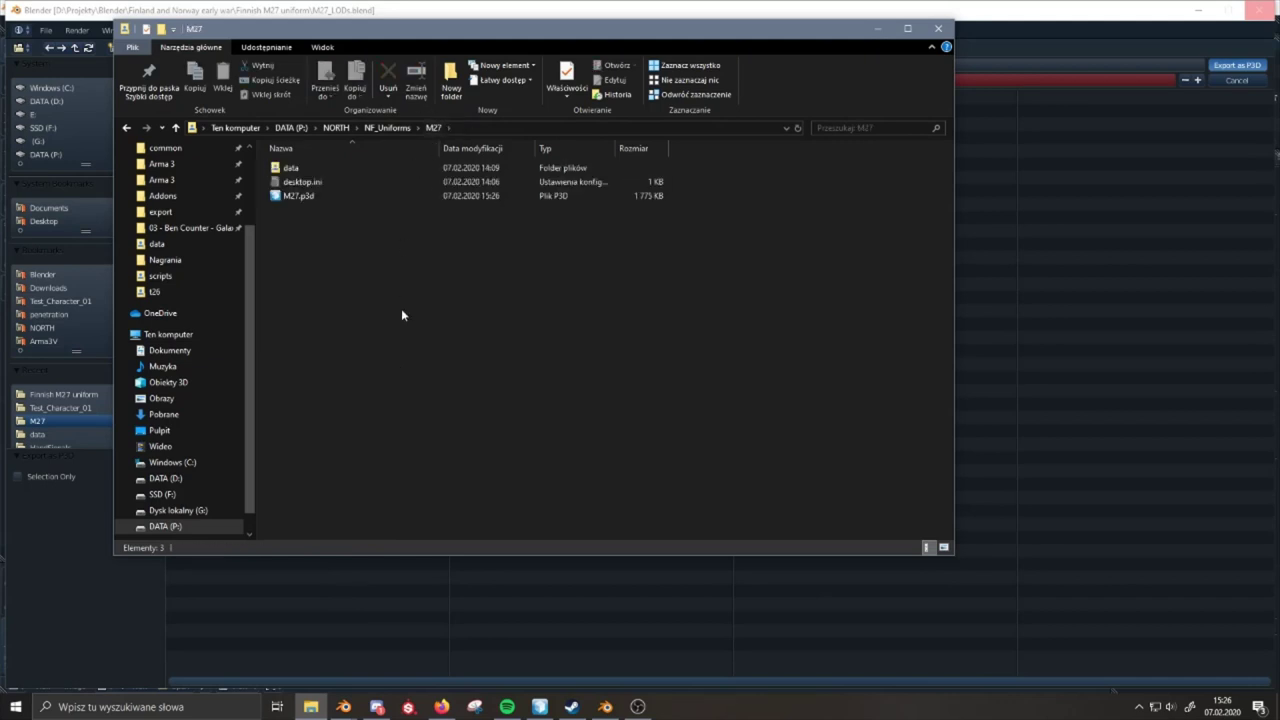
{"action": "left_click_drag", "start_coordinate": [633, 44], "coordinate": [829, 72]}
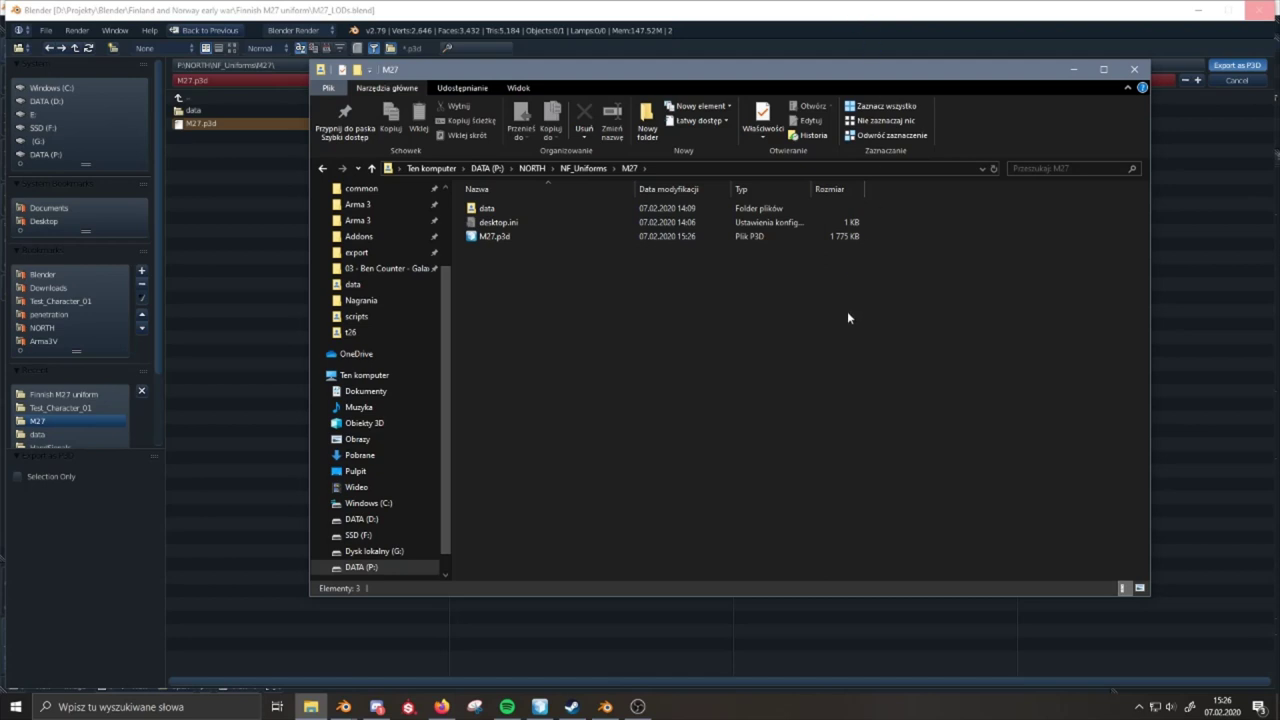
{"action": "left_click", "coordinate": [903, 20]}
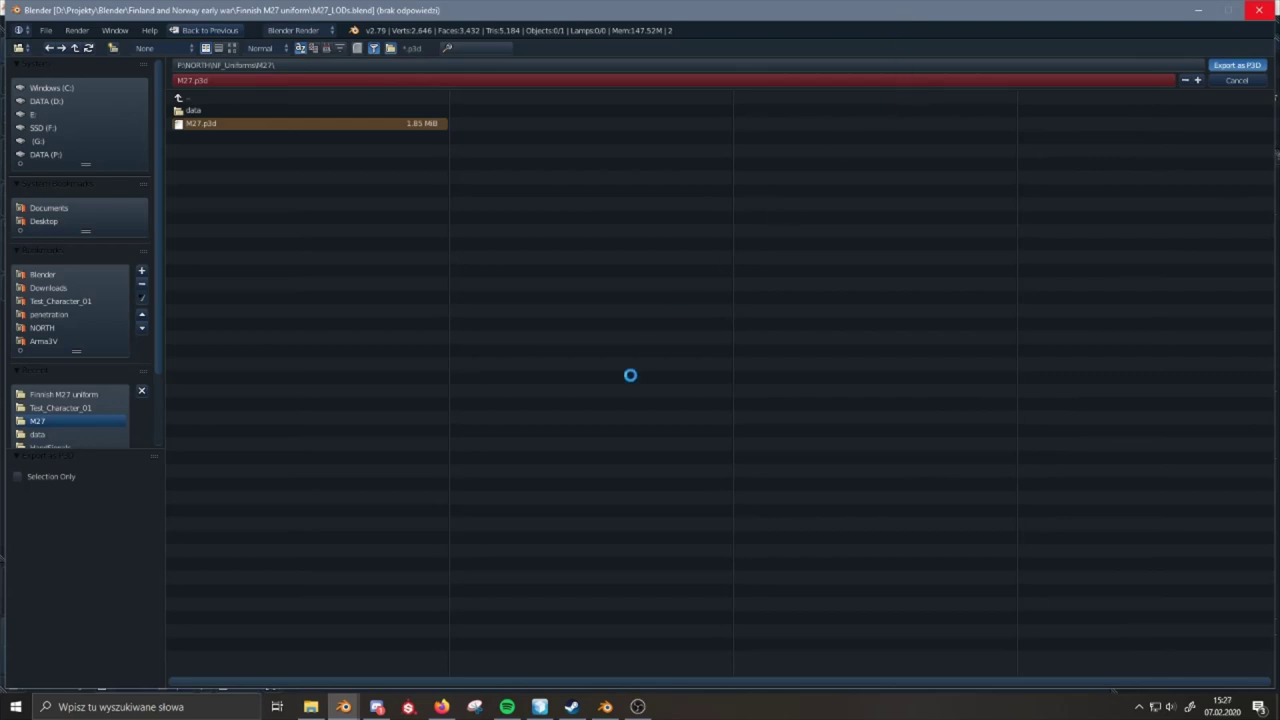
{"action": "mouse_move", "coordinate": [311, 706]}
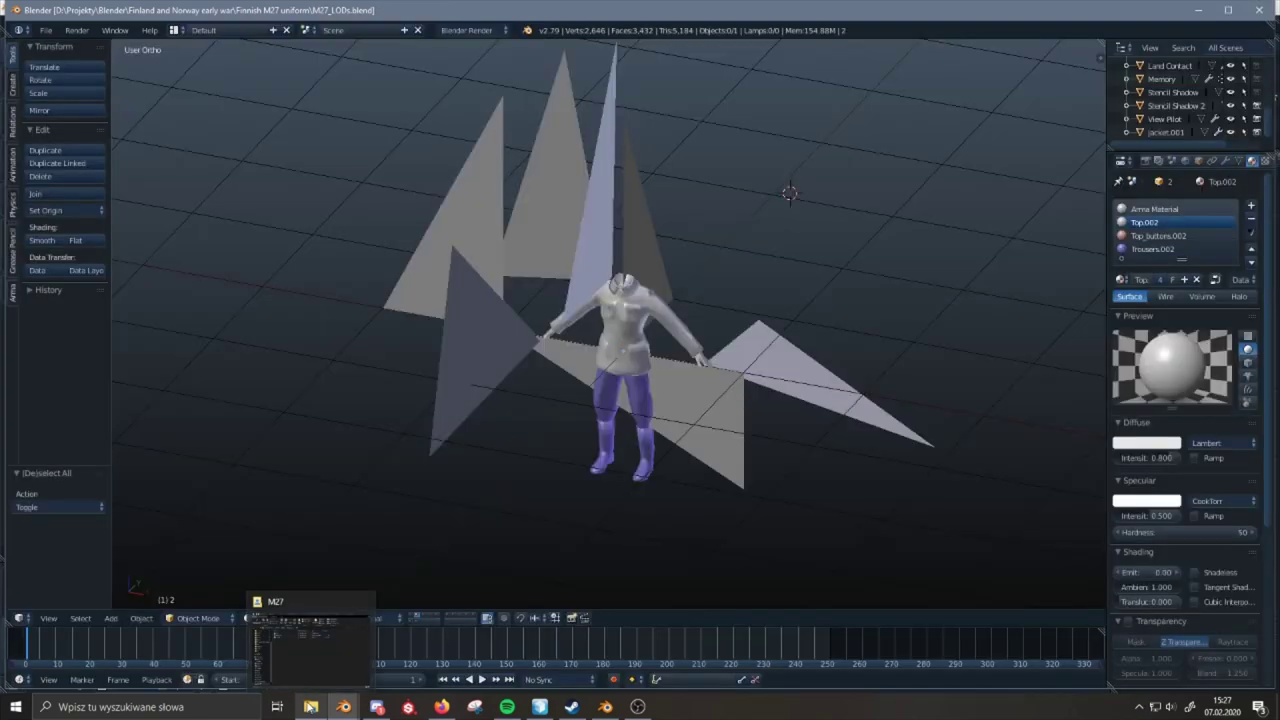
{"action": "left_click", "coordinate": [347, 667]}
{"action": "double_click", "coordinate": [684, 238]}
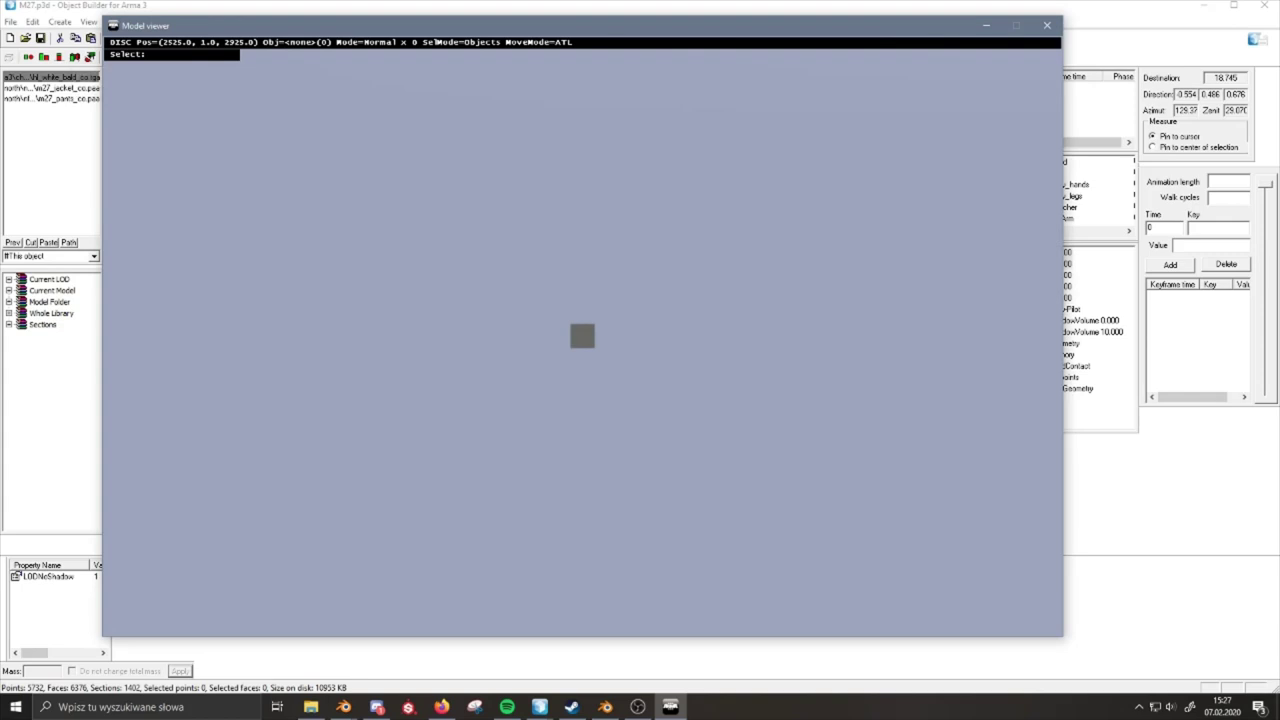
- Examine the uniform in the model viewer at close and far distances to check its textures and LODs
{"action": "scroll", "coordinate": [582, 336], "scroll_direction": "up", "scroll_amount": 10}
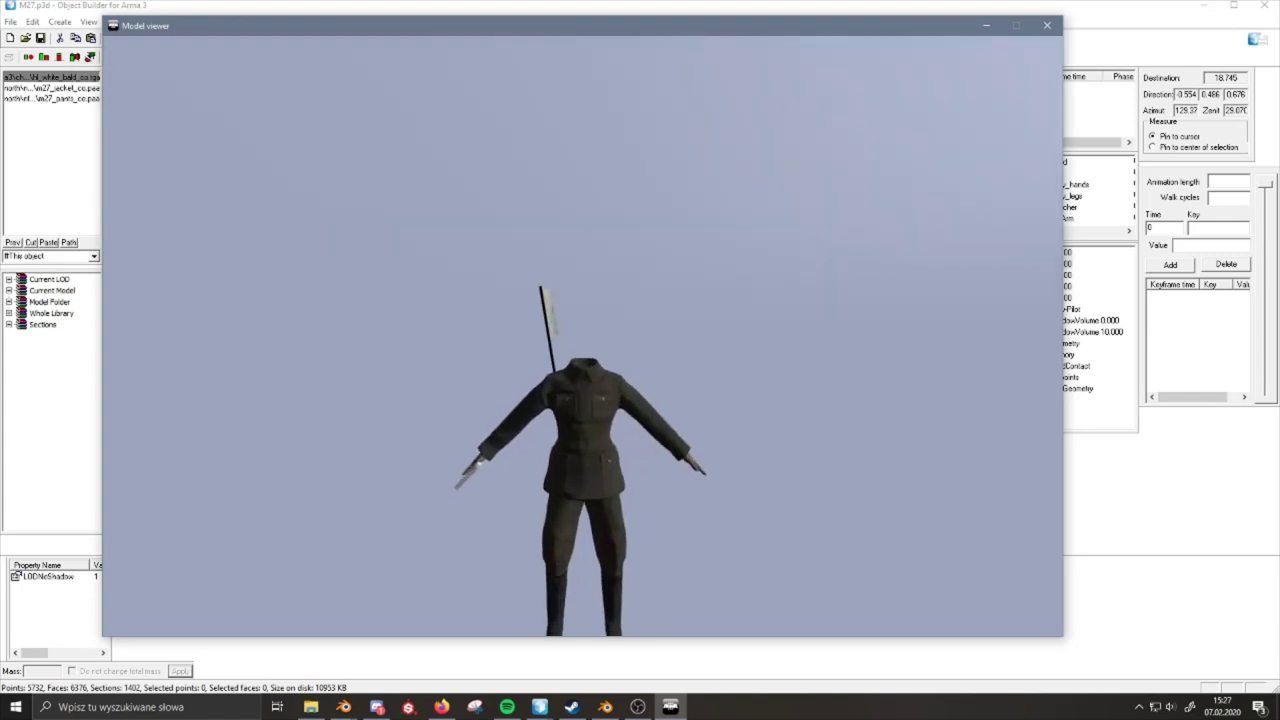
{"action": "scroll", "coordinate": [582, 336], "scroll_direction": "down", "scroll_amount": 2}
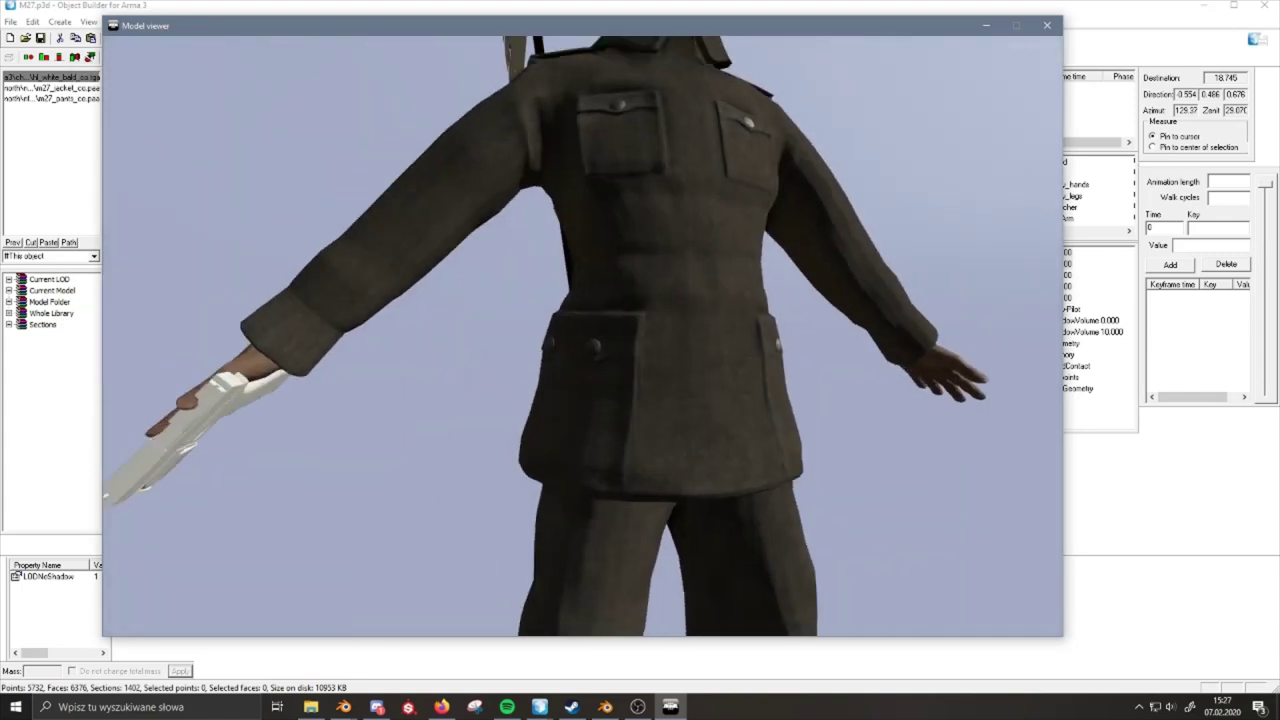
{"action": "scroll", "coordinate": [582, 336], "scroll_direction": "down", "scroll_amount": 4}
{"action": "scroll", "coordinate": [582, 336], "scroll_direction": "down", "scroll_amount": 5}
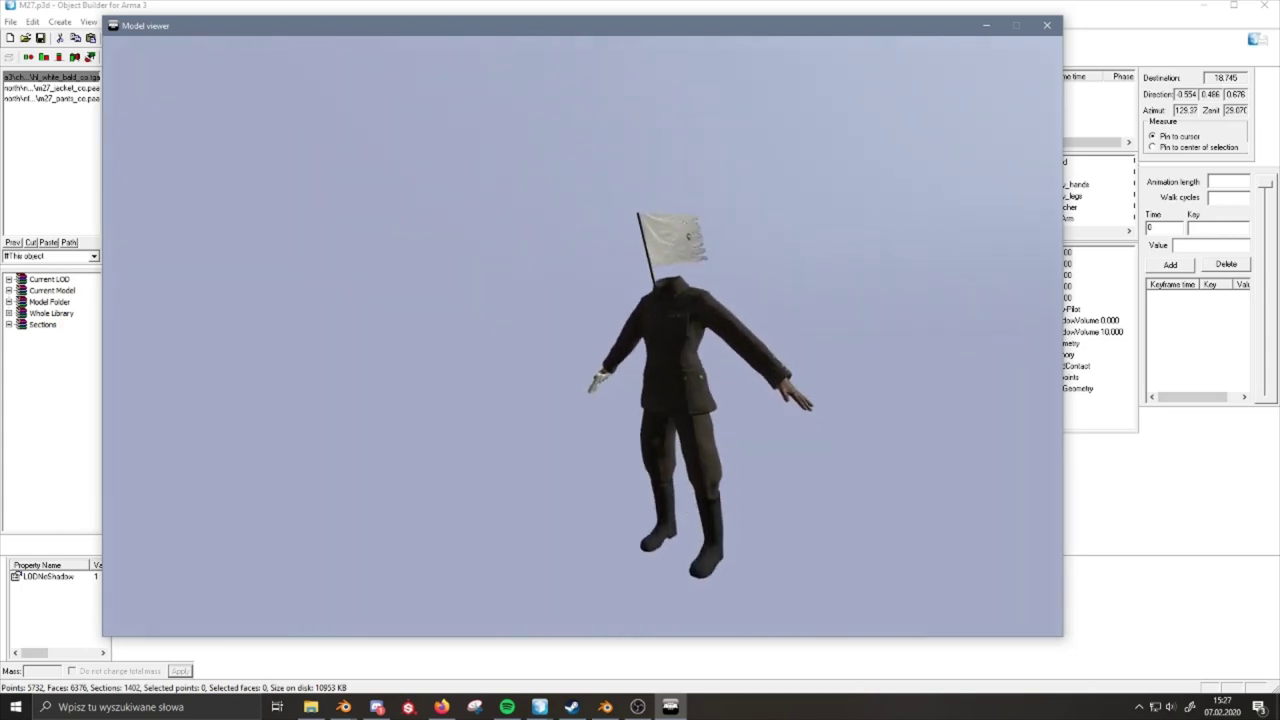
{"action": "scroll", "coordinate": [582, 336], "scroll_direction": "up", "scroll_amount": 6}
{"action": "scroll", "coordinate": [582, 336], "scroll_direction": "down", "scroll_amount": 6}
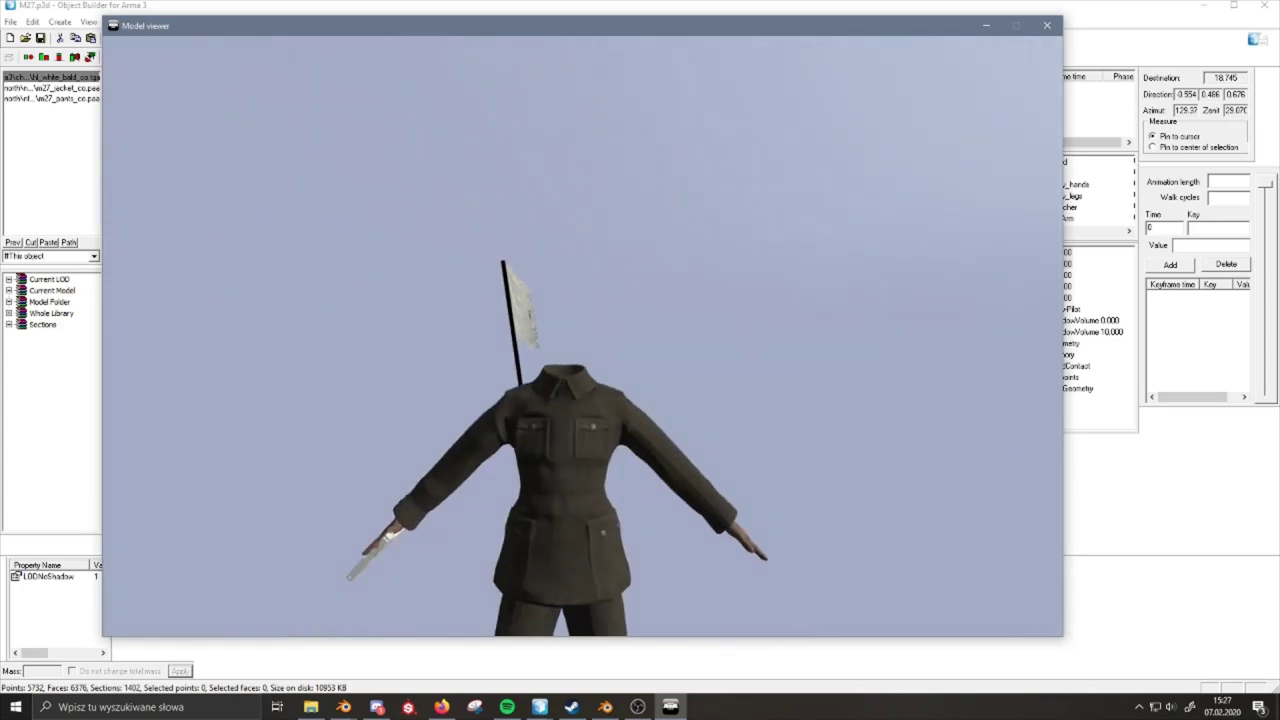
- Examine the uniform at nearer and farther viewing distances, and close the model viewer and Object Builder
{"action": "scroll", "coordinate": [582, 336], "scroll_direction": "down", "scroll_amount": 2}
{"action": "scroll", "coordinate": [582, 336], "scroll_direction": "up", "scroll_amount": 4}
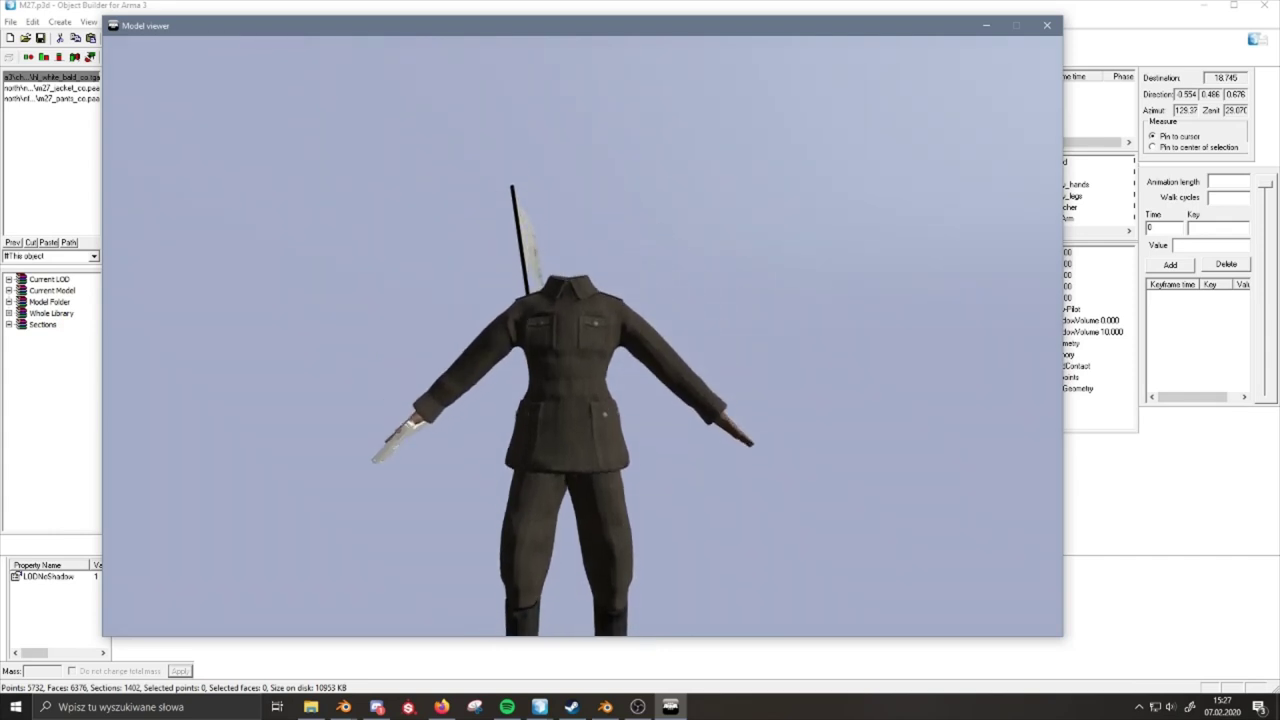
{"action": "scroll", "coordinate": [582, 336], "scroll_direction": "down", "scroll_amount": 4}
{"action": "key", "text": "alt+F4"}
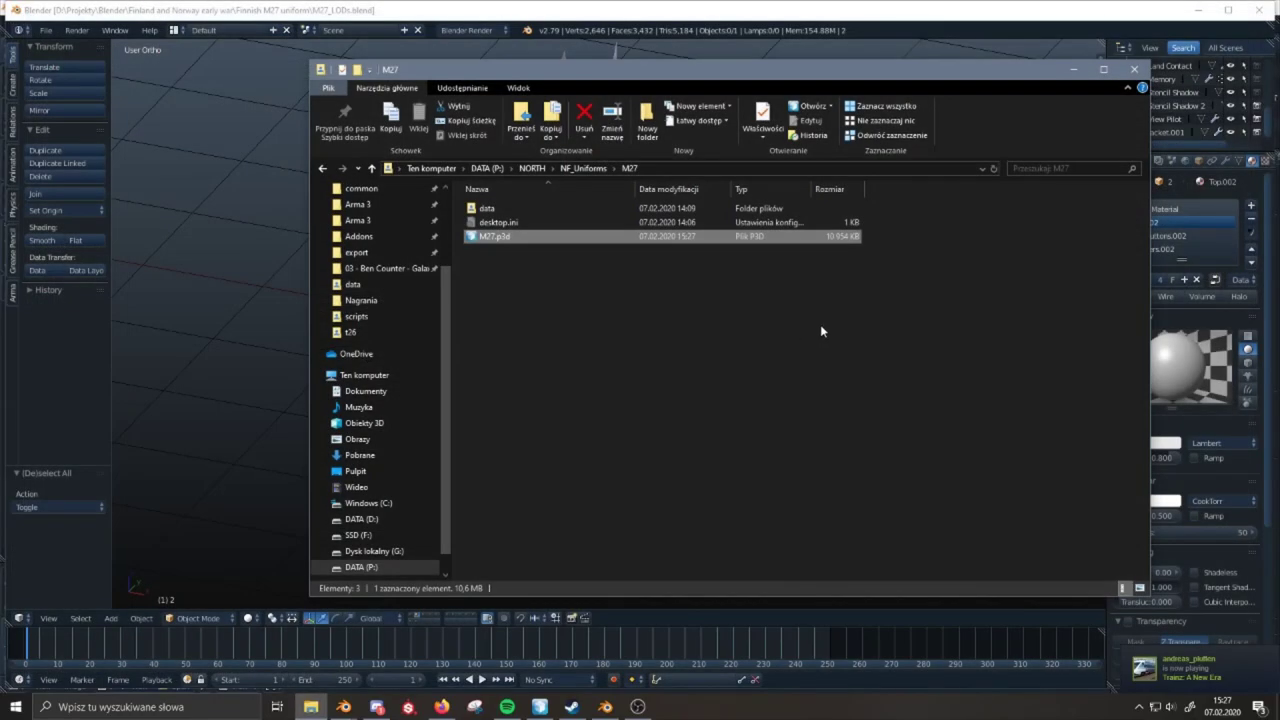
- Copy model.cfg, UniformConfig.hpp and UnitConfig.hpp from the NF_Uniforms M36_Coat folder into the M27 folder
{"action": "left_click", "coordinate": [820, 331]}
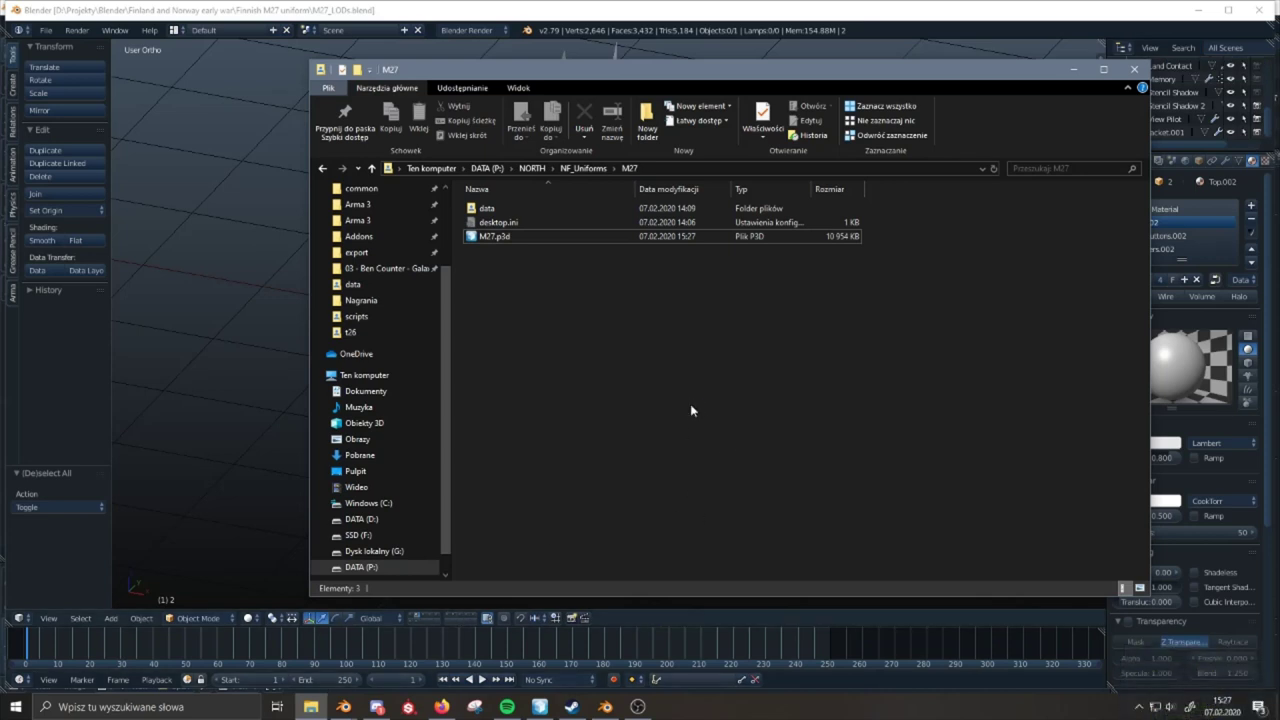
{"action": "left_click", "coordinate": [590, 169]}
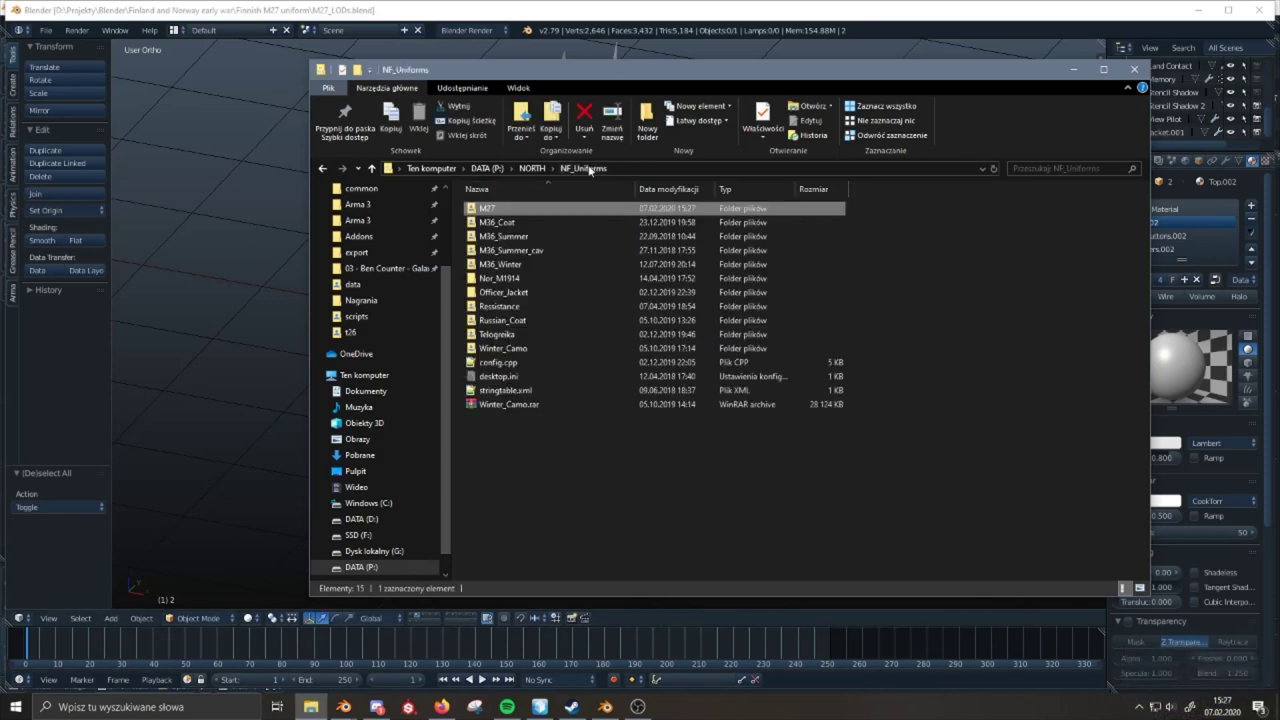
{"action": "left_click", "coordinate": [522, 223]}
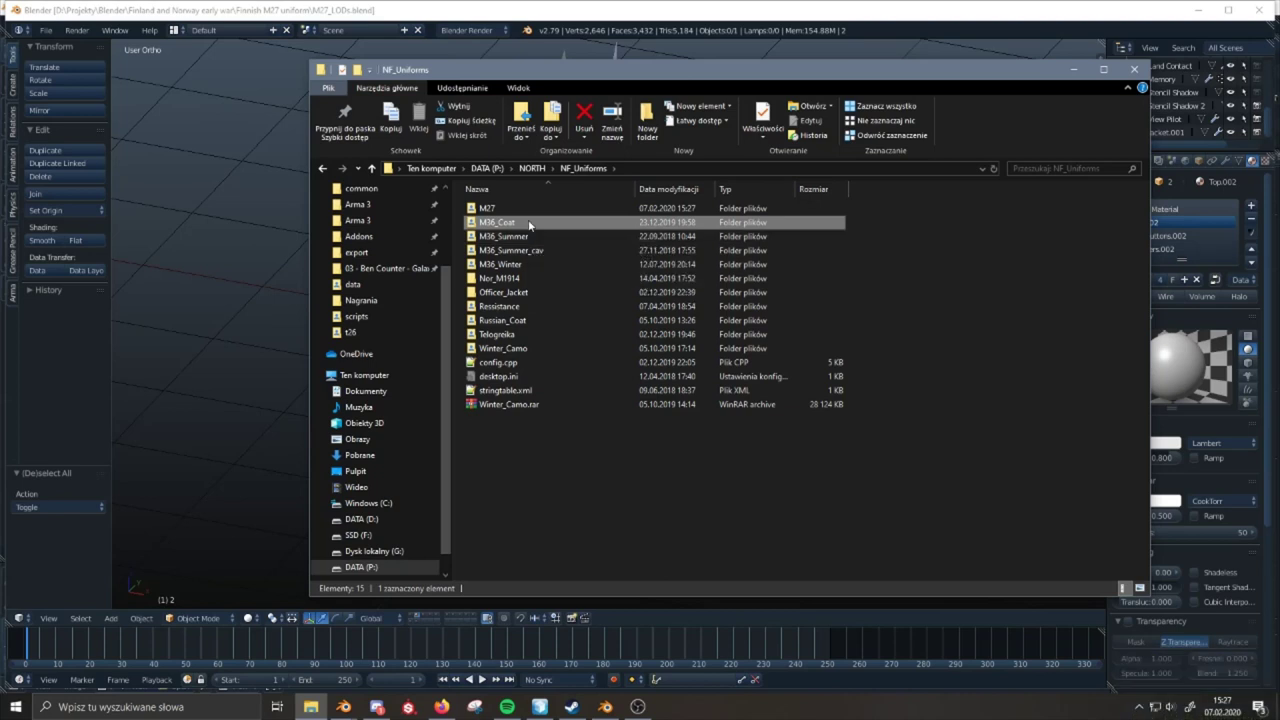
{"action": "double_click", "coordinate": [523, 222]}
{"action": "left_click", "coordinate": [528, 279]}
{"action": "left_click", "coordinate": [529, 291], "text": "ctrl"}
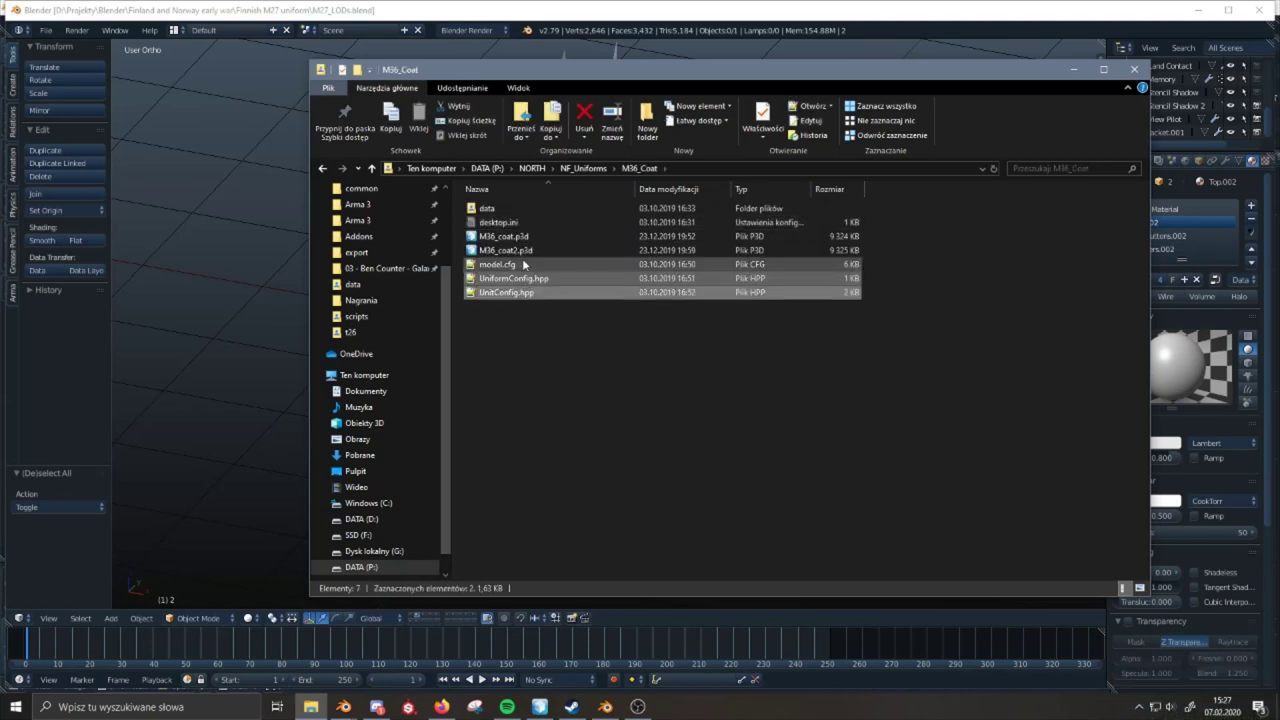
{"action": "left_click", "coordinate": [522, 262], "text": "ctrl"}
{"action": "key", "text": "ctrl+c"}
{"action": "left_click", "coordinate": [579, 399]}
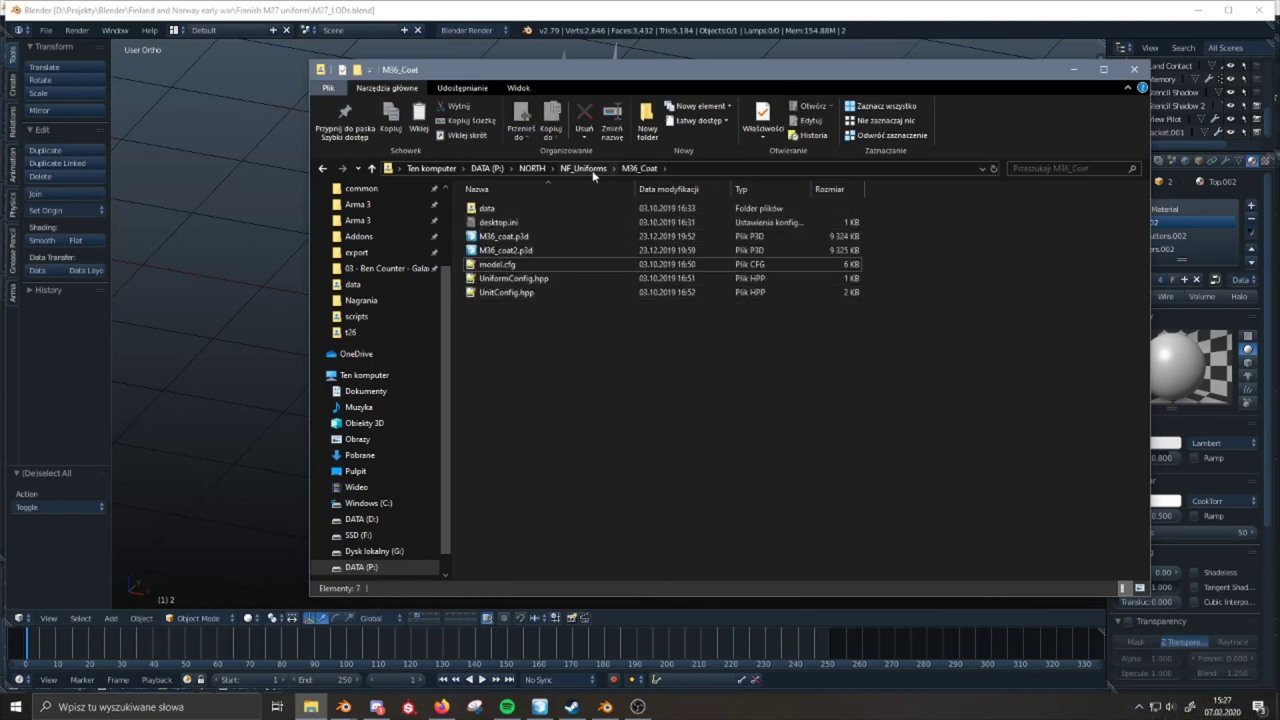
{"action": "left_click", "coordinate": [583, 168]}
{"action": "double_click", "coordinate": [544, 208]}
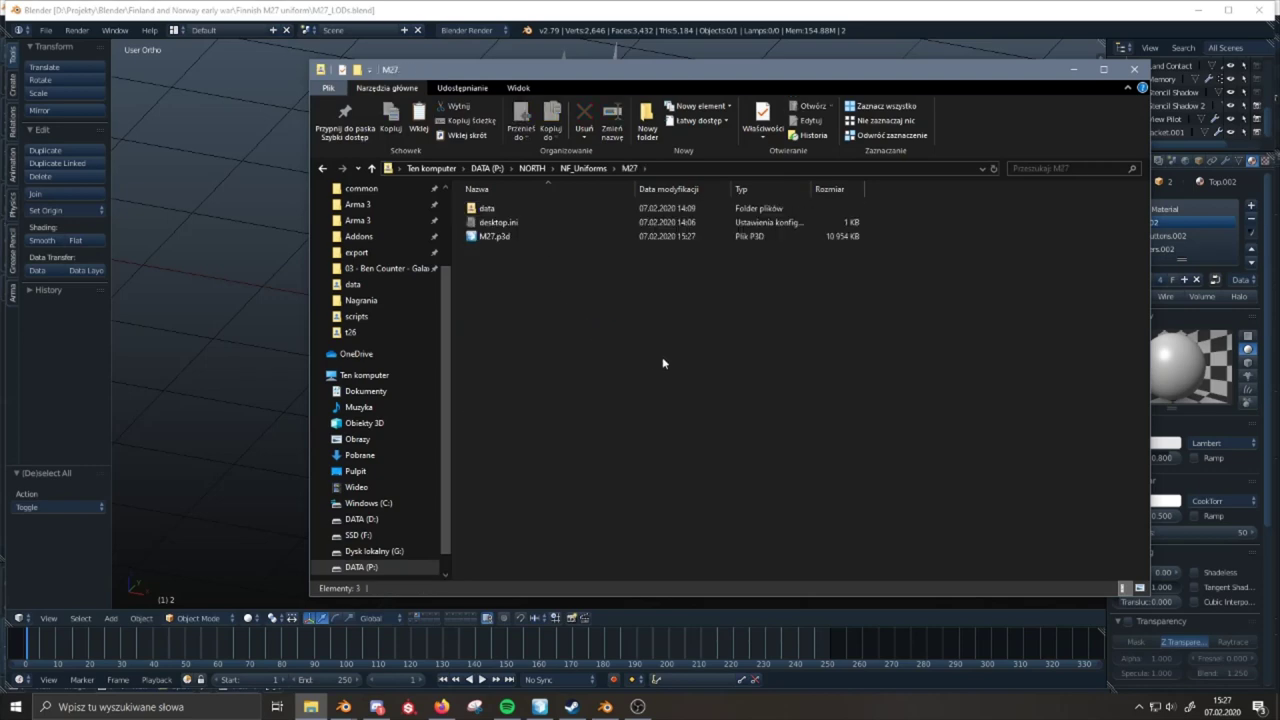
{"action": "key", "text": "ctrl+v"}
- Open the M27 folder's model.cfg in Notepad++ and go to the model class at the end of CfgModels
{"action": "double_click", "coordinate": [558, 247]}
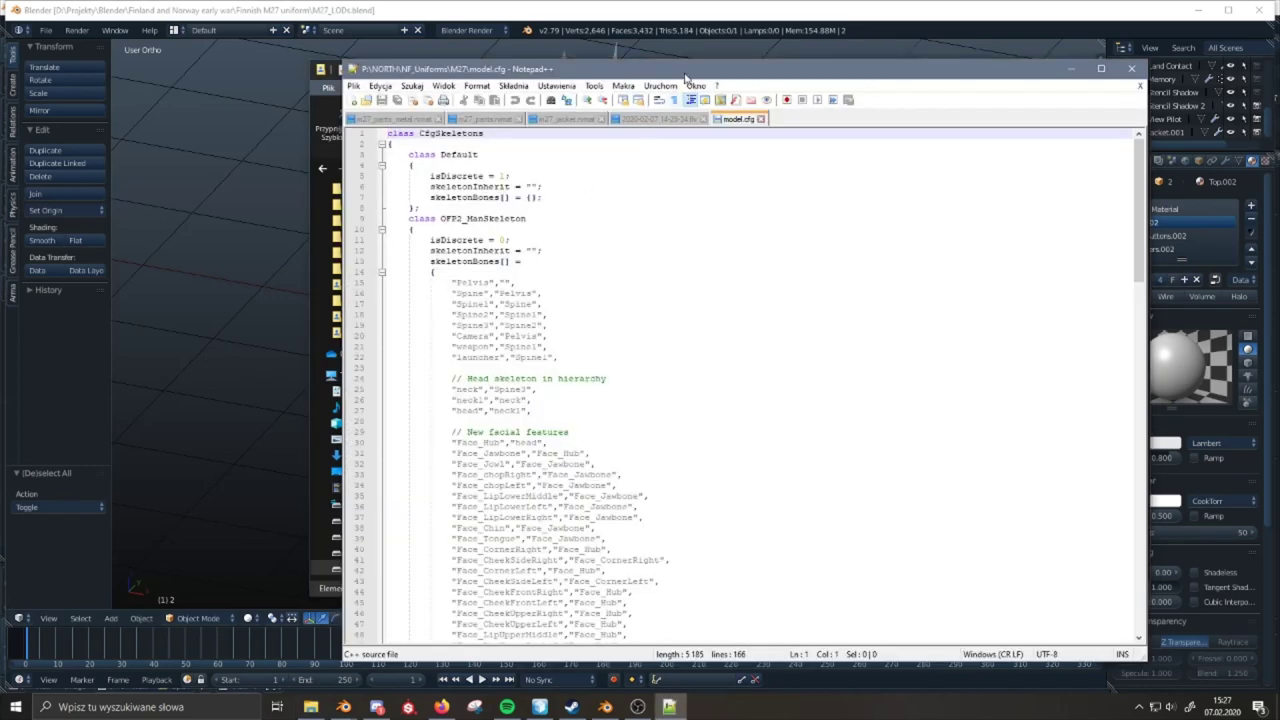
{"action": "left_click_drag", "start_coordinate": [685, 76], "coordinate": [777, 76]}
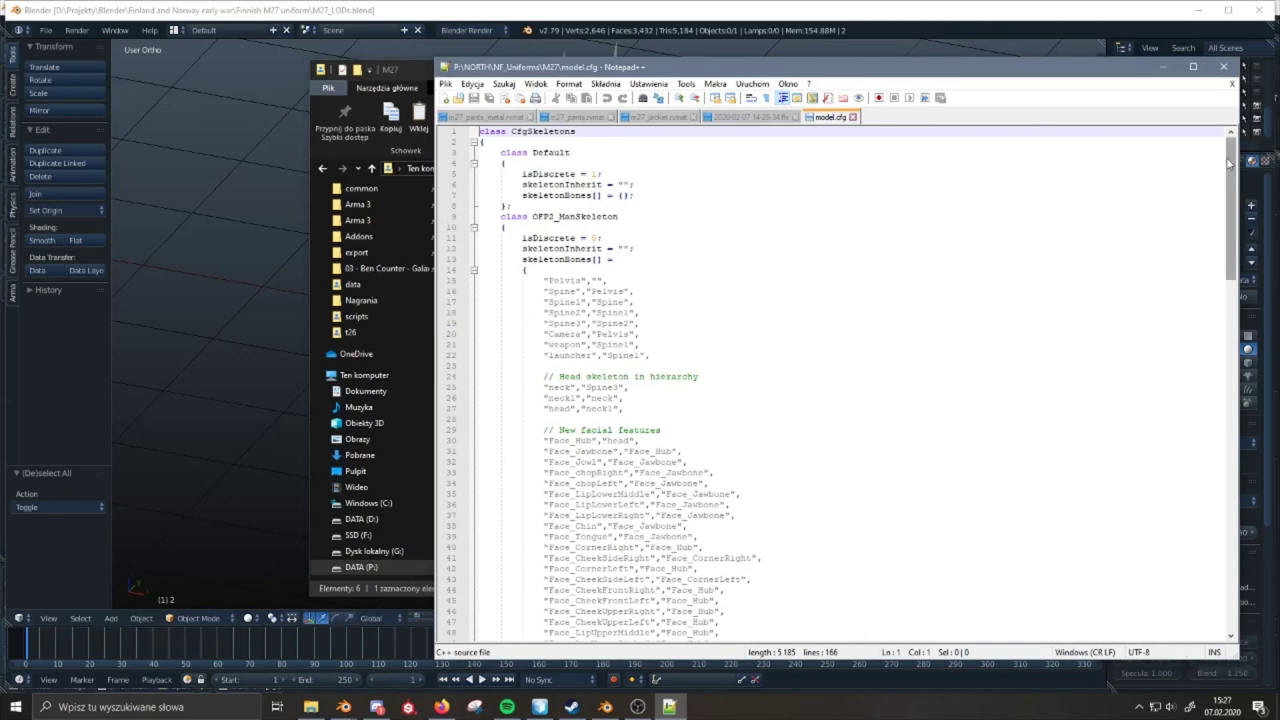
{"action": "left_click_drag", "start_coordinate": [1229, 163], "coordinate": [1229, 505]}
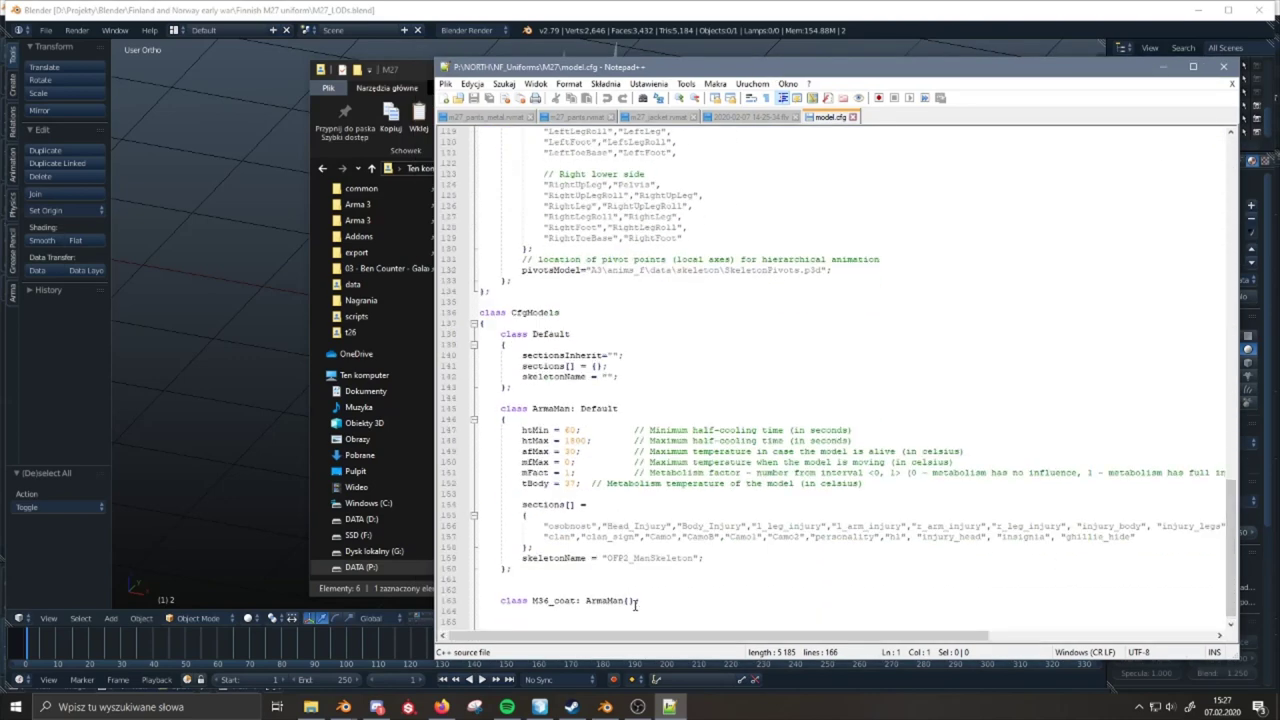
- Rename the M36_coat class in model.cfg to M27, matching the file name of the exported P3D model
{"action": "left_click_drag", "start_coordinate": [577, 600], "coordinate": [532, 601]}
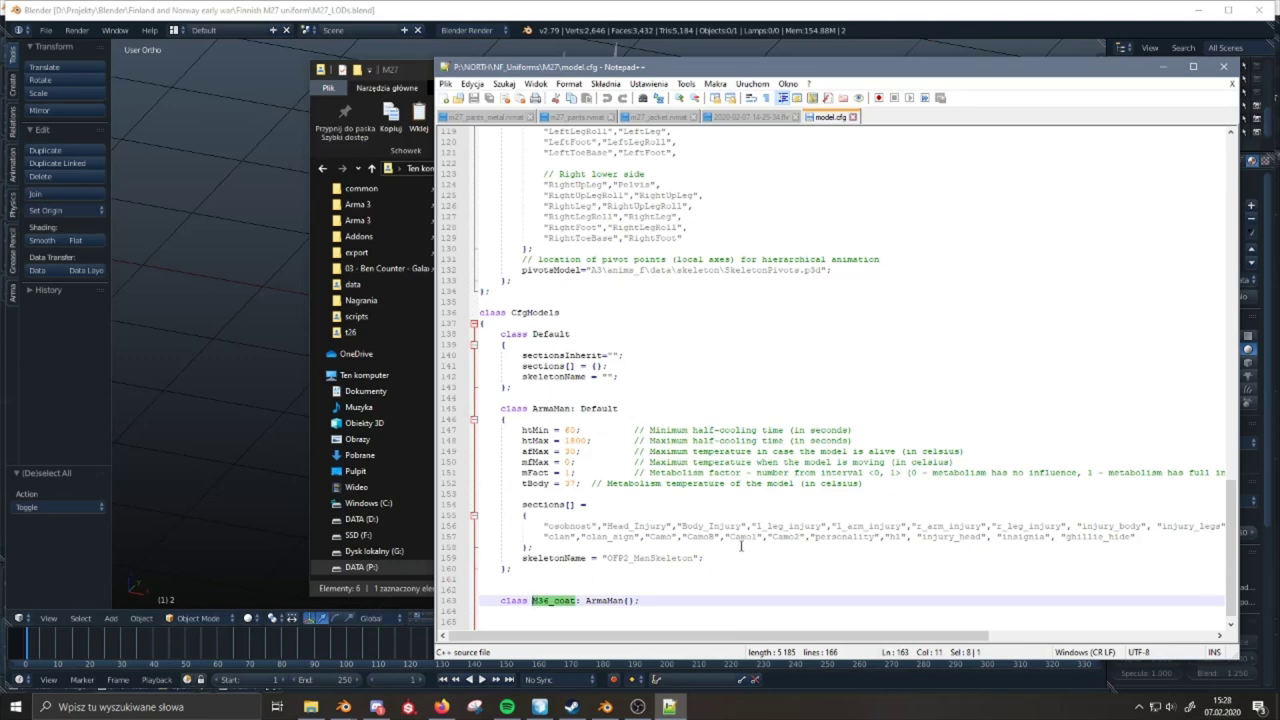
{"action": "type", "text": "M"}
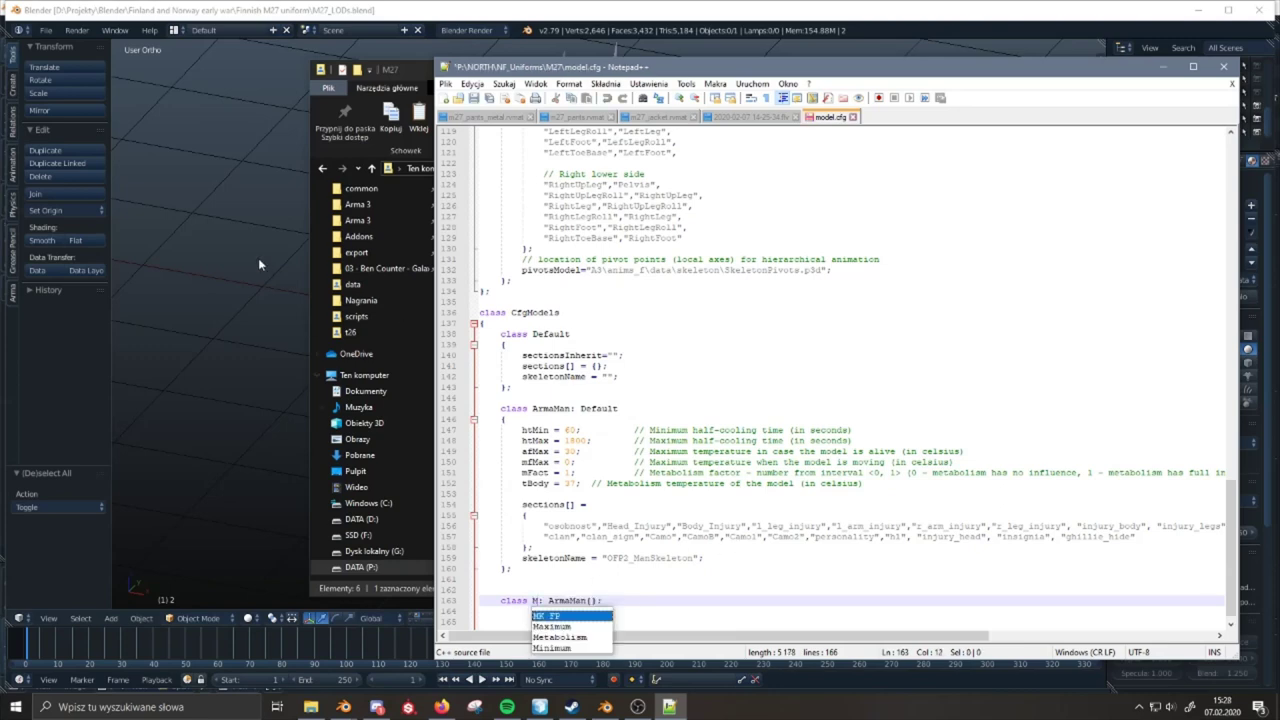
{"action": "left_click_drag", "start_coordinate": [415, 68], "coordinate": [240, 81]}
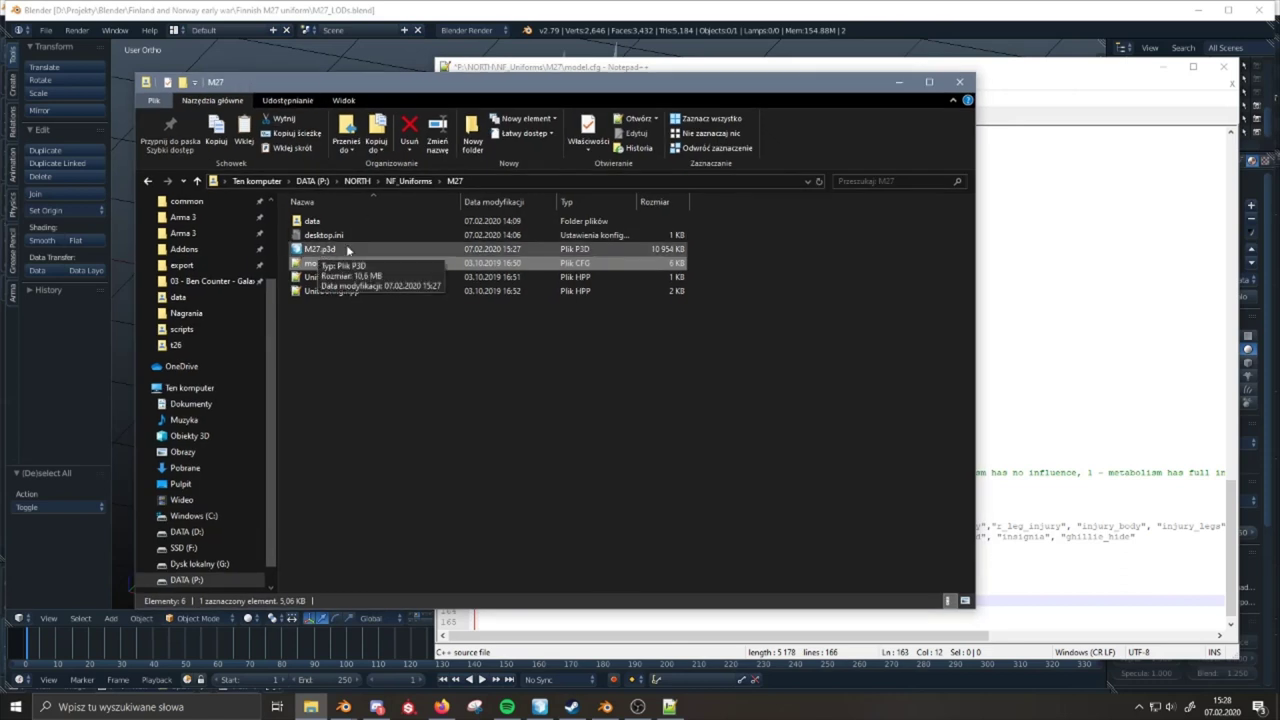
{"action": "left_click", "coordinate": [323, 252]}
{"action": "left_click", "coordinate": [322, 249]}
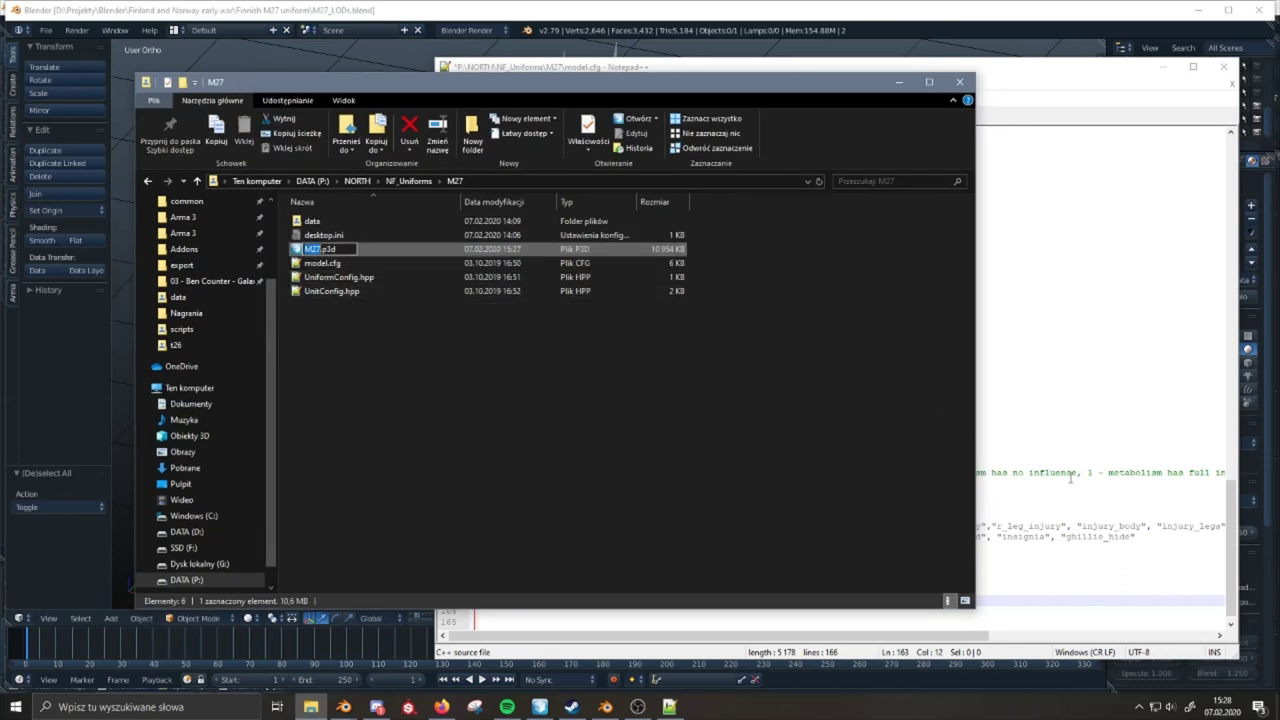
{"action": "left_click", "coordinate": [724, 480]}
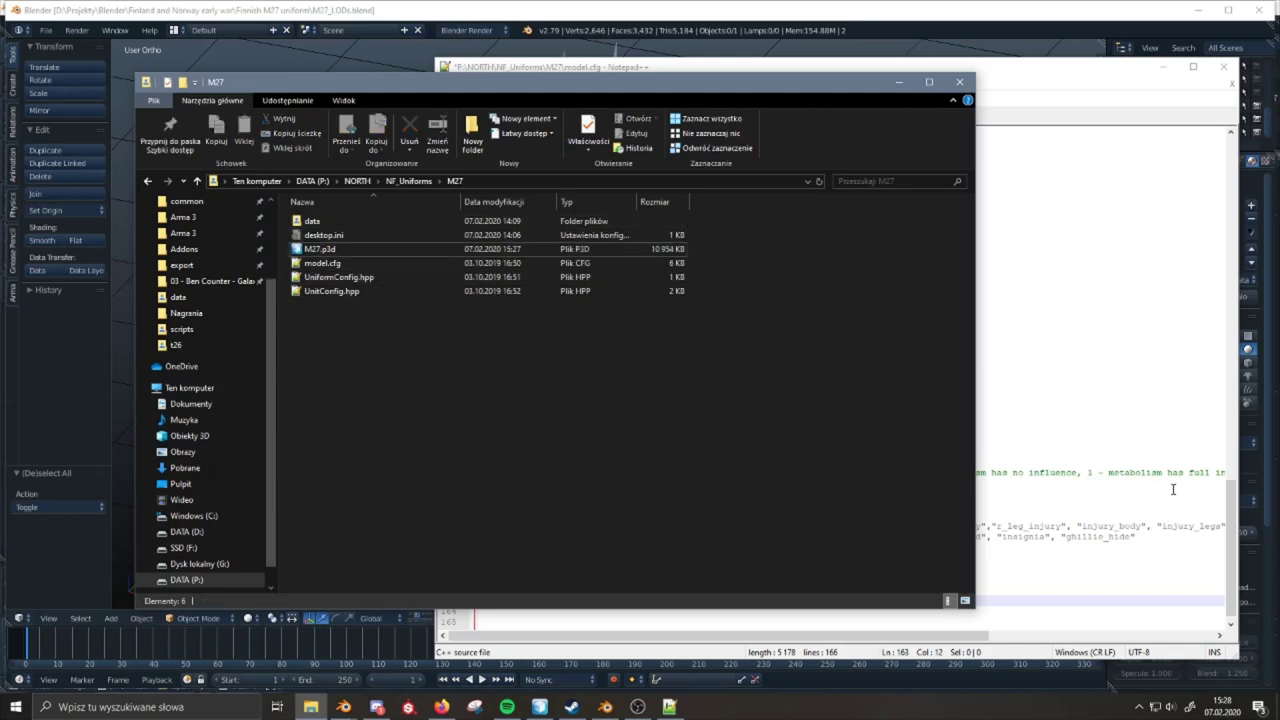
{"action": "left_click", "coordinate": [1081, 495]}
{"action": "double_click", "coordinate": [536, 600]}
{"action": "key", "text": "ctrl+v"}
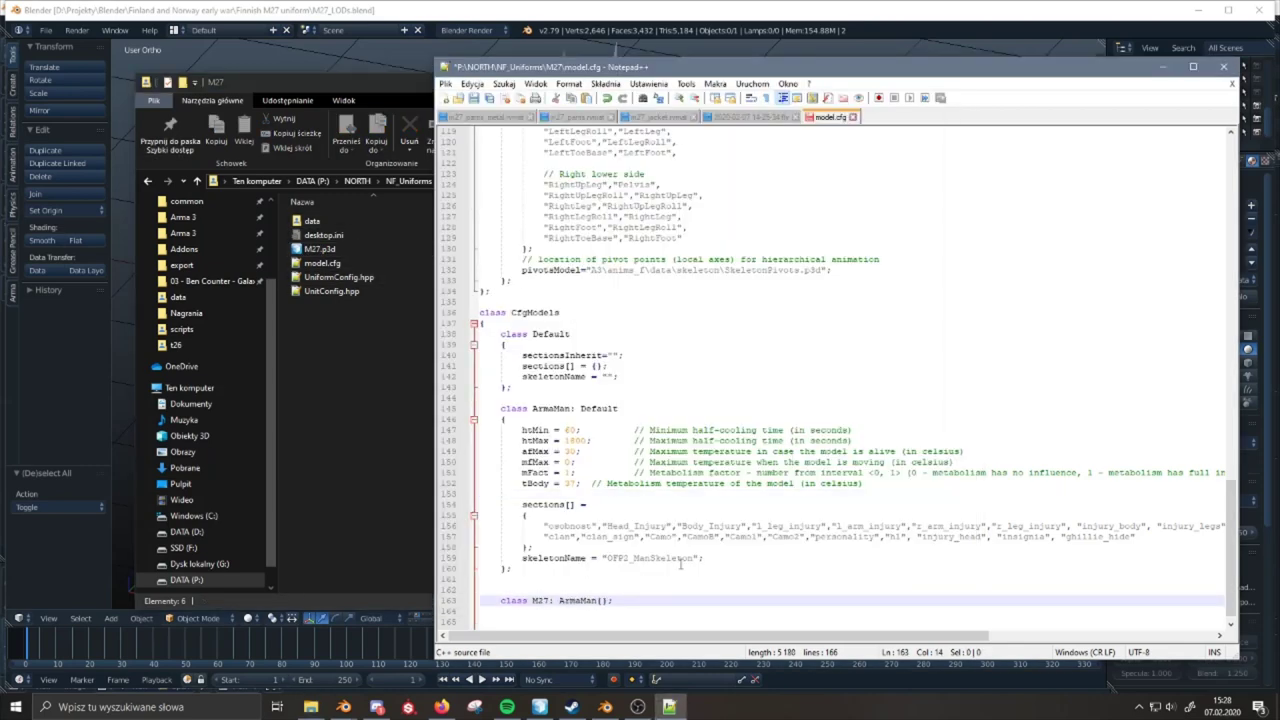
- Save model.cfg, check the end of the file and close the Notepad++ window
{"action": "left_click", "coordinate": [681, 566]}
{"action": "left_click", "coordinate": [473, 99]}
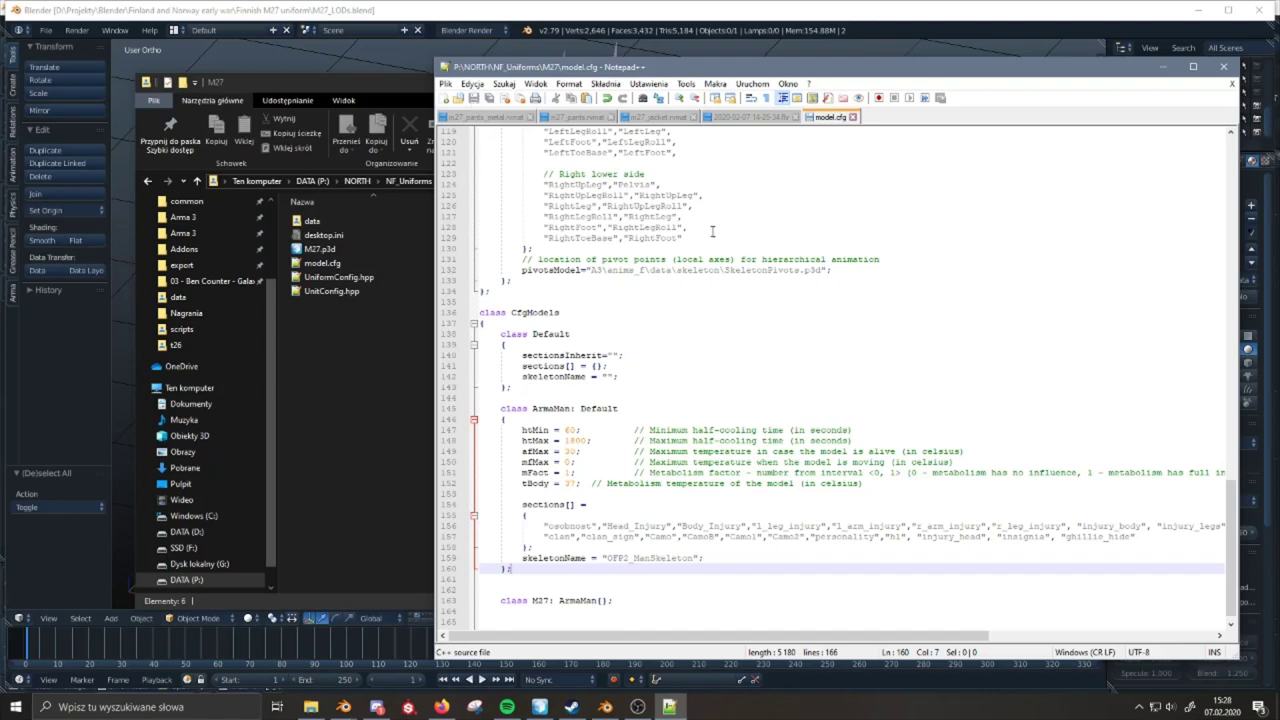
{"action": "mouse_move", "coordinate": [1231, 548]}
{"action": "left_mouse_down"}
{"action": "mouse_move", "coordinate": [1184, 153]}
{"action": "mouse_move", "coordinate": [1215, 534]}
{"action": "left_mouse_up"}
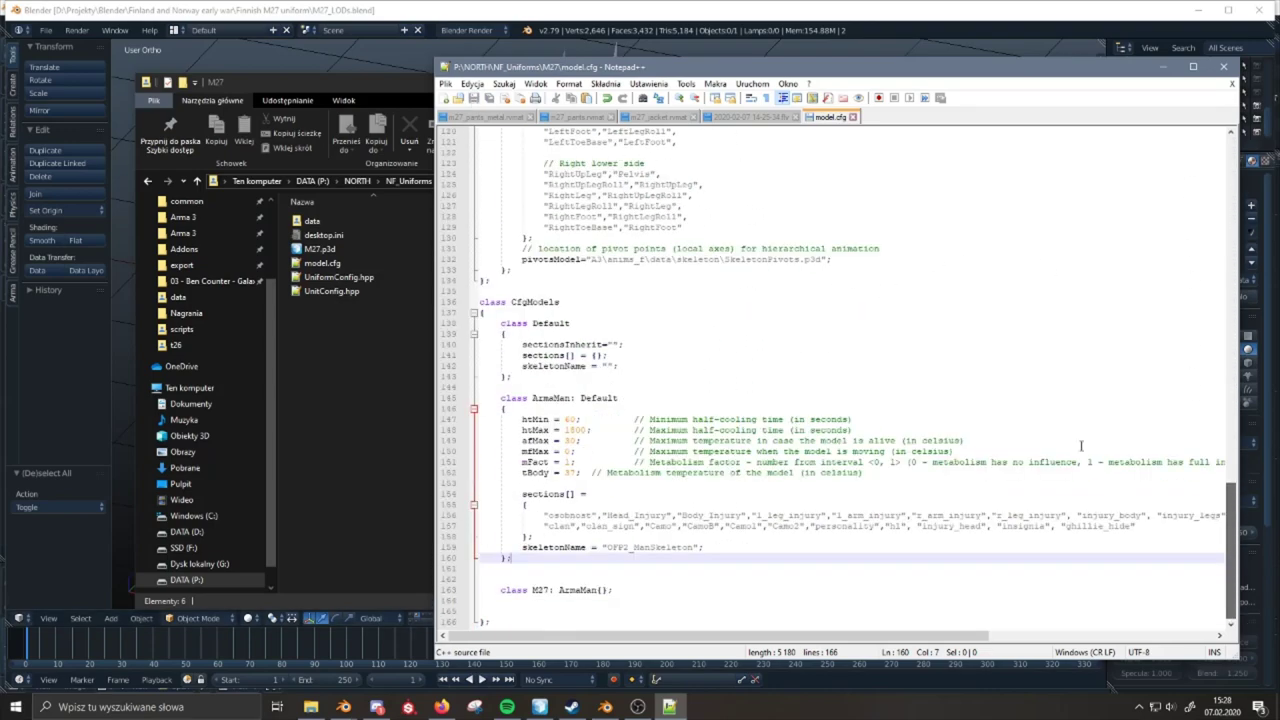
{"action": "left_click", "coordinate": [1224, 67]}
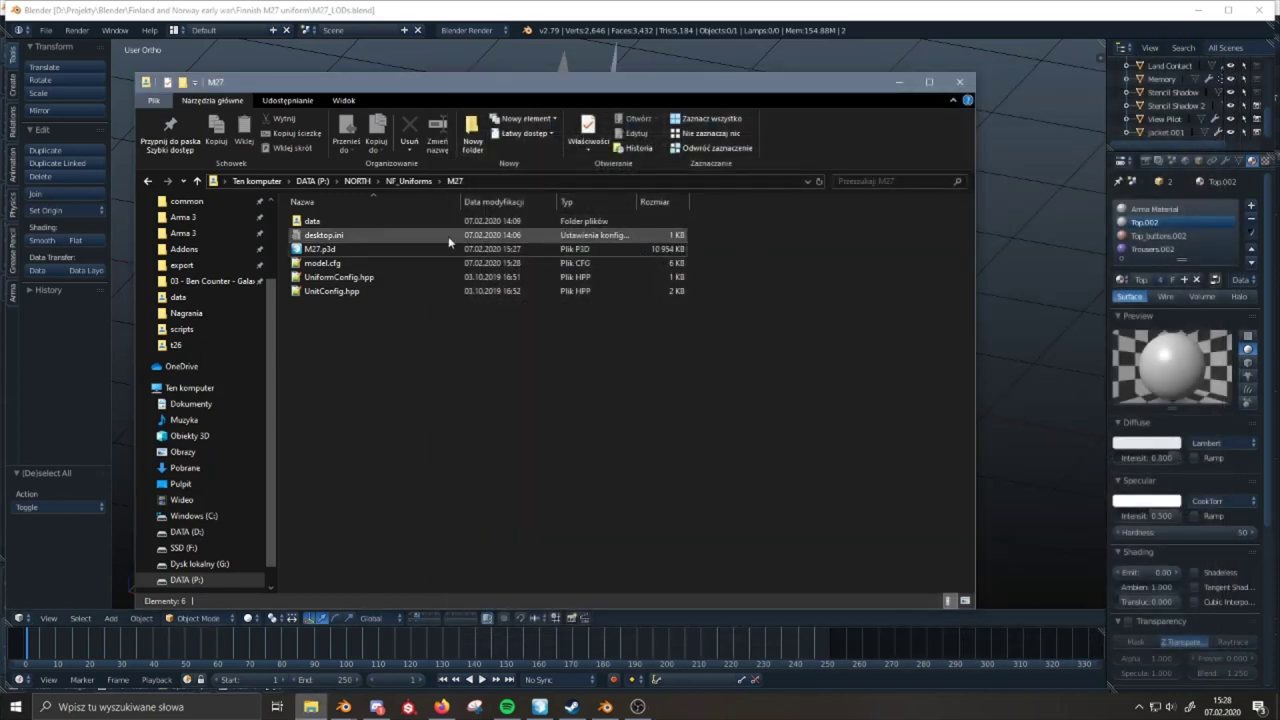
- Open UniformConfig.hpp from the M27 folder in Notepad++
{"action": "left_click", "coordinate": [441, 271]}
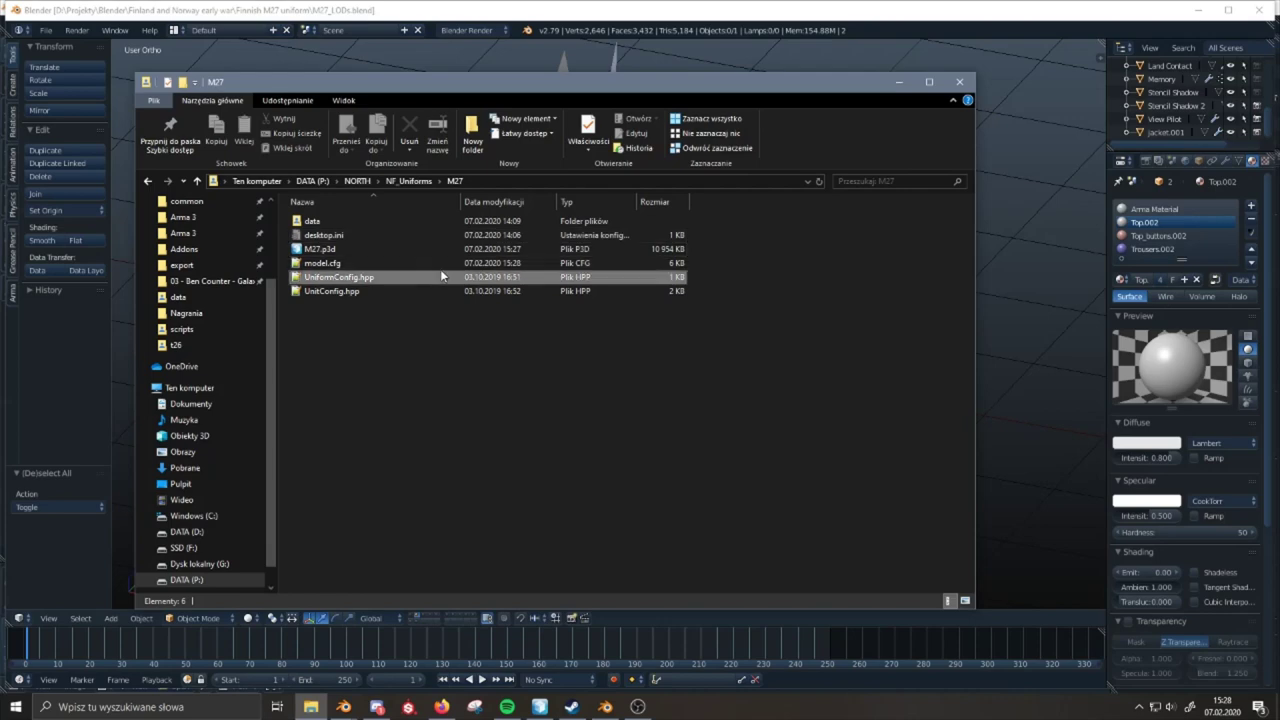
{"action": "left_click", "coordinate": [439, 320]}
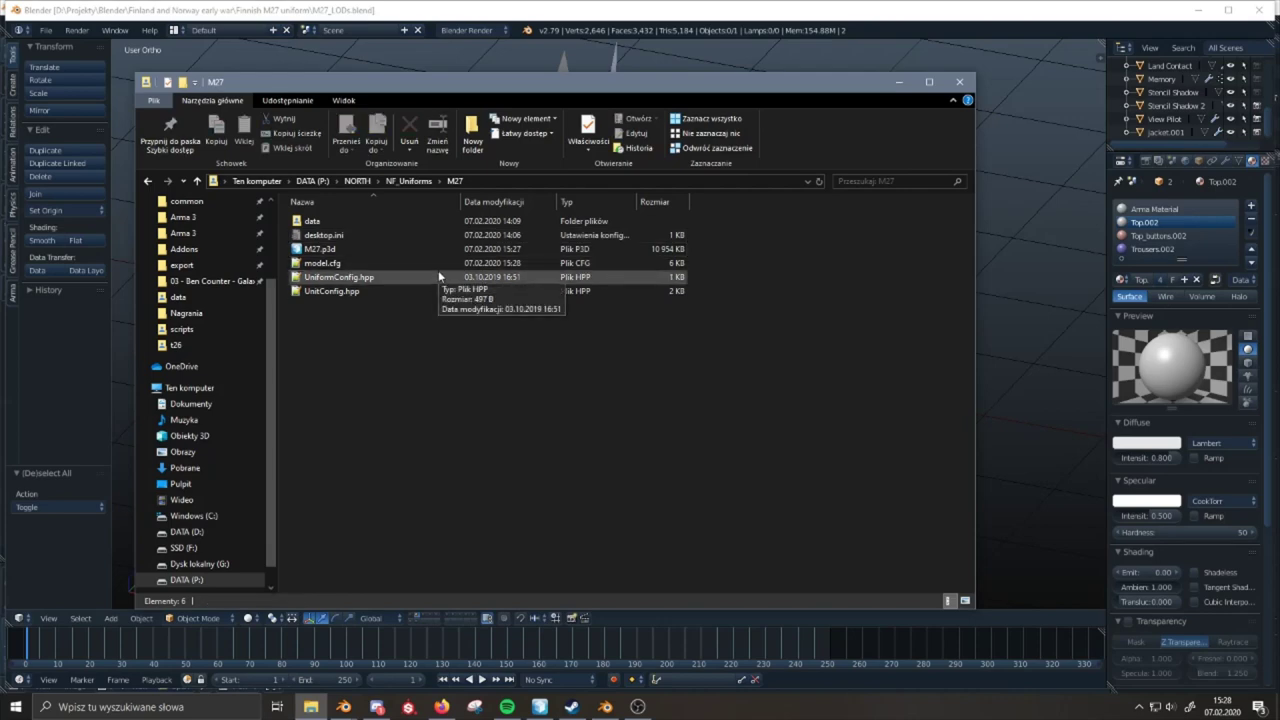
{"action": "double_click", "coordinate": [438, 272]}
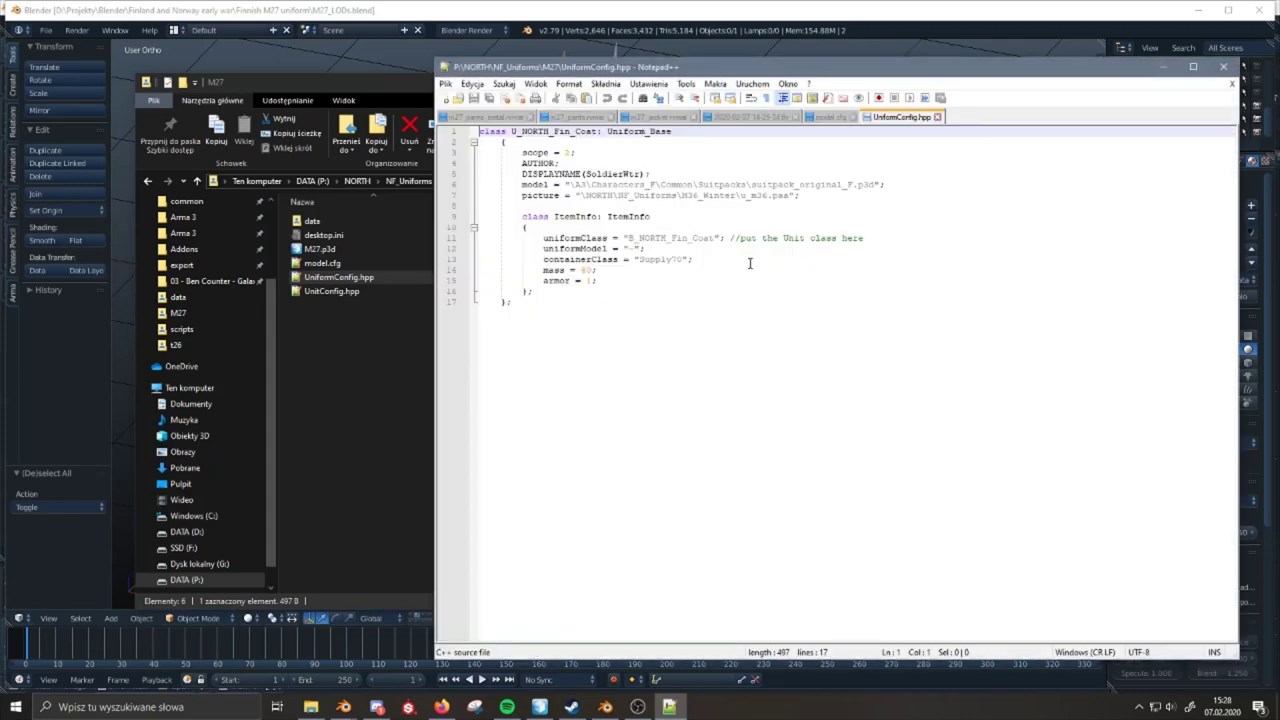
{"action": "left_click_drag", "start_coordinate": [731, 330], "coordinate": [481, 128]}
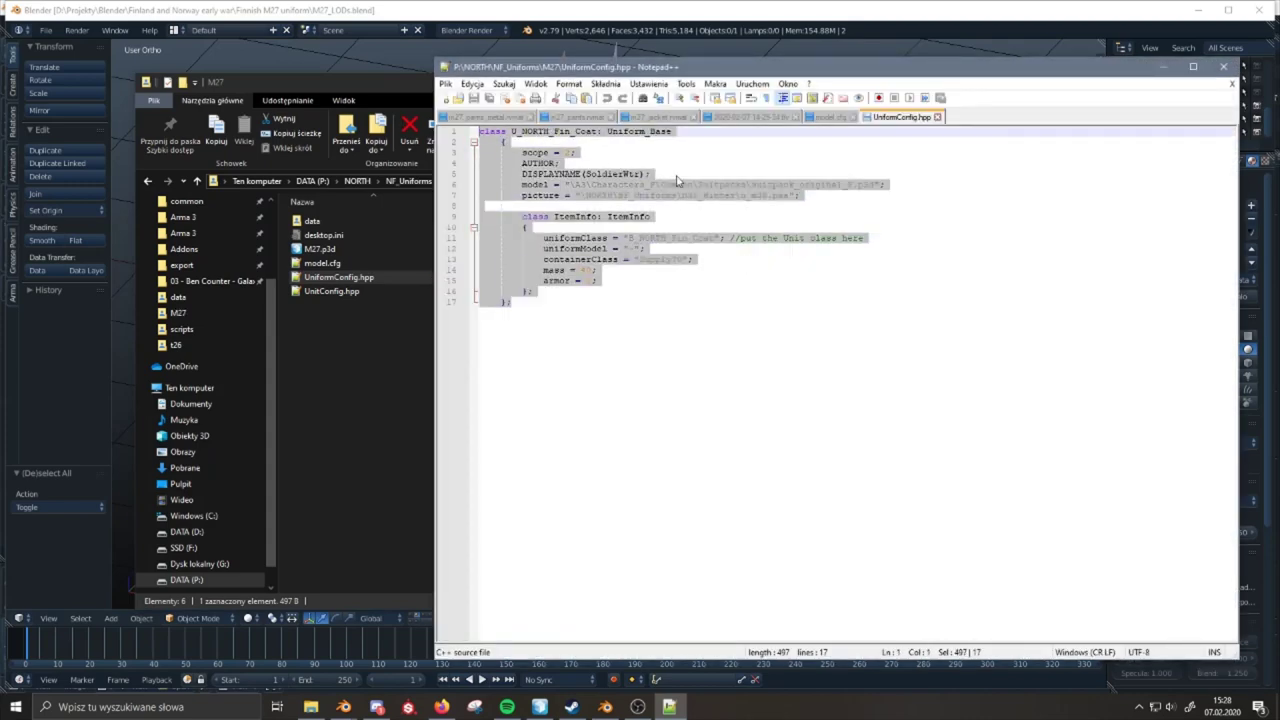
{"action": "left_click", "coordinate": [672, 175]}
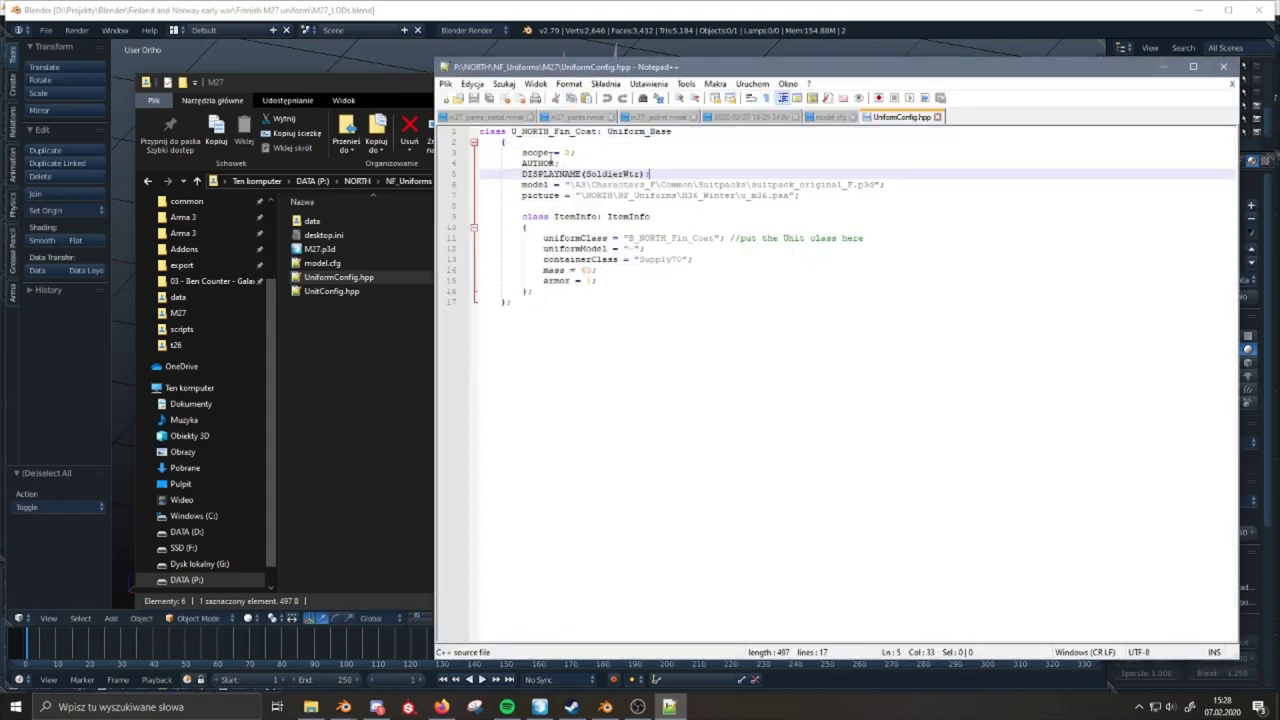
- Rename the uniform class U_NORTH_Fin_Coat to U_NORTH_Fin_M27 in UniformConfig.hpp
{"action": "double_click", "coordinate": [584, 132]}
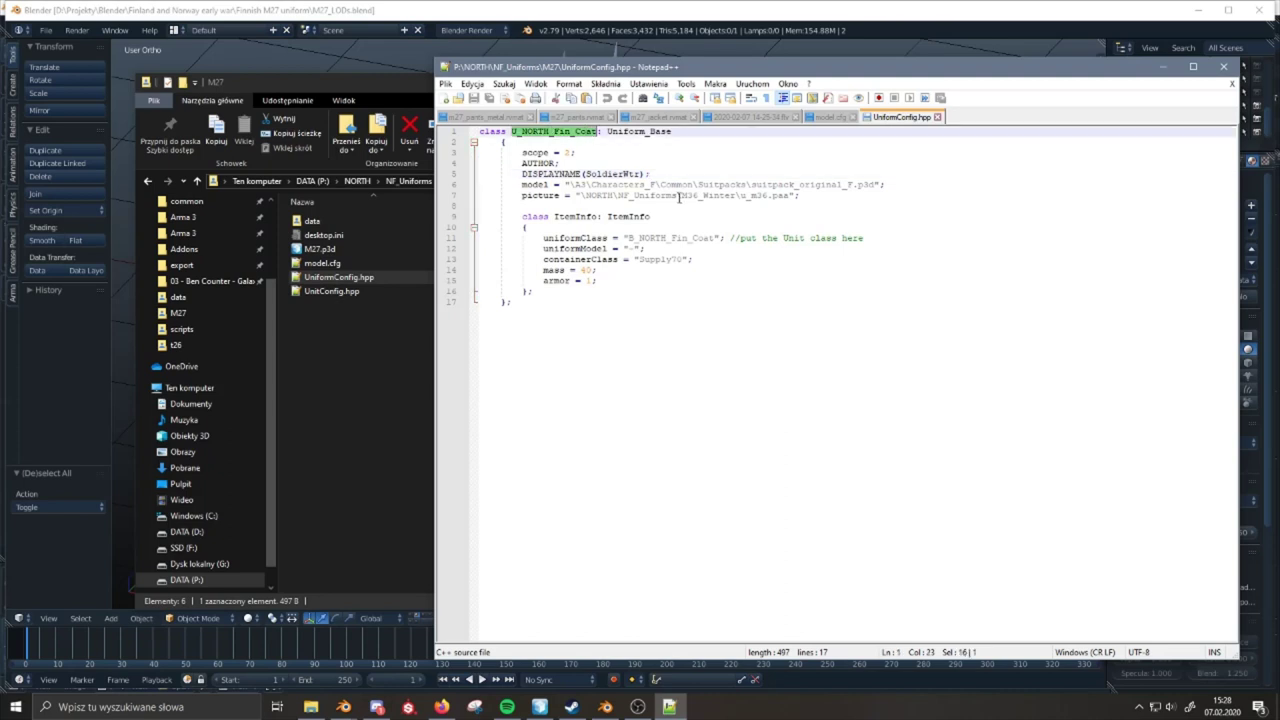
{"action": "left_click", "coordinate": [628, 174]}
{"action": "left_click_drag", "start_coordinate": [575, 132], "coordinate": [596, 132]}
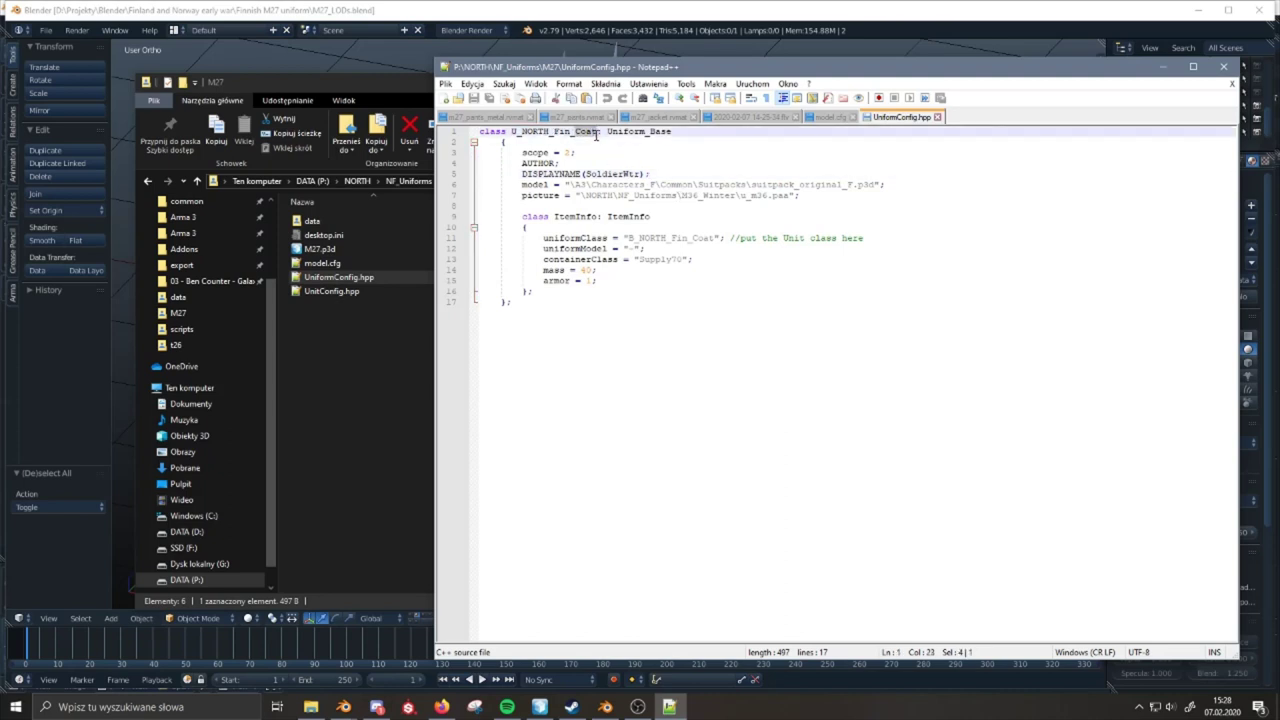
{"action": "type", "text": "M2"}
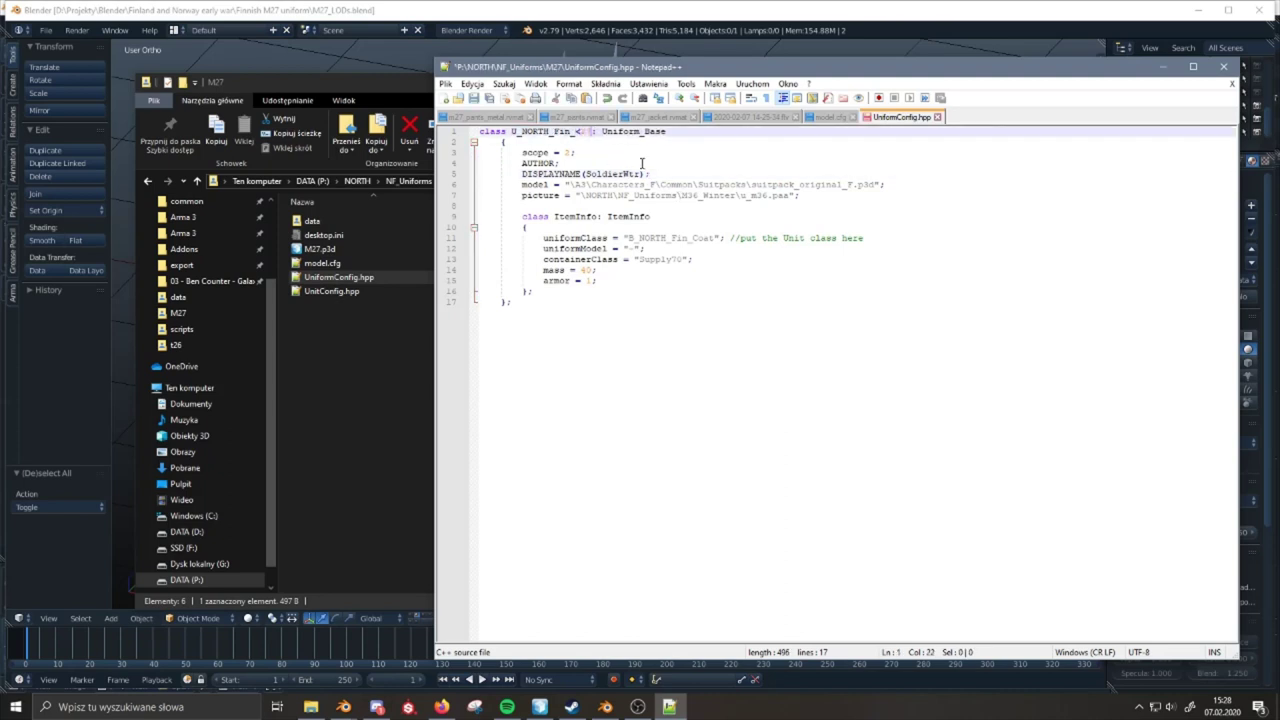
{"action": "type", "text": "7"}
{"action": "left_click", "coordinate": [634, 160]}
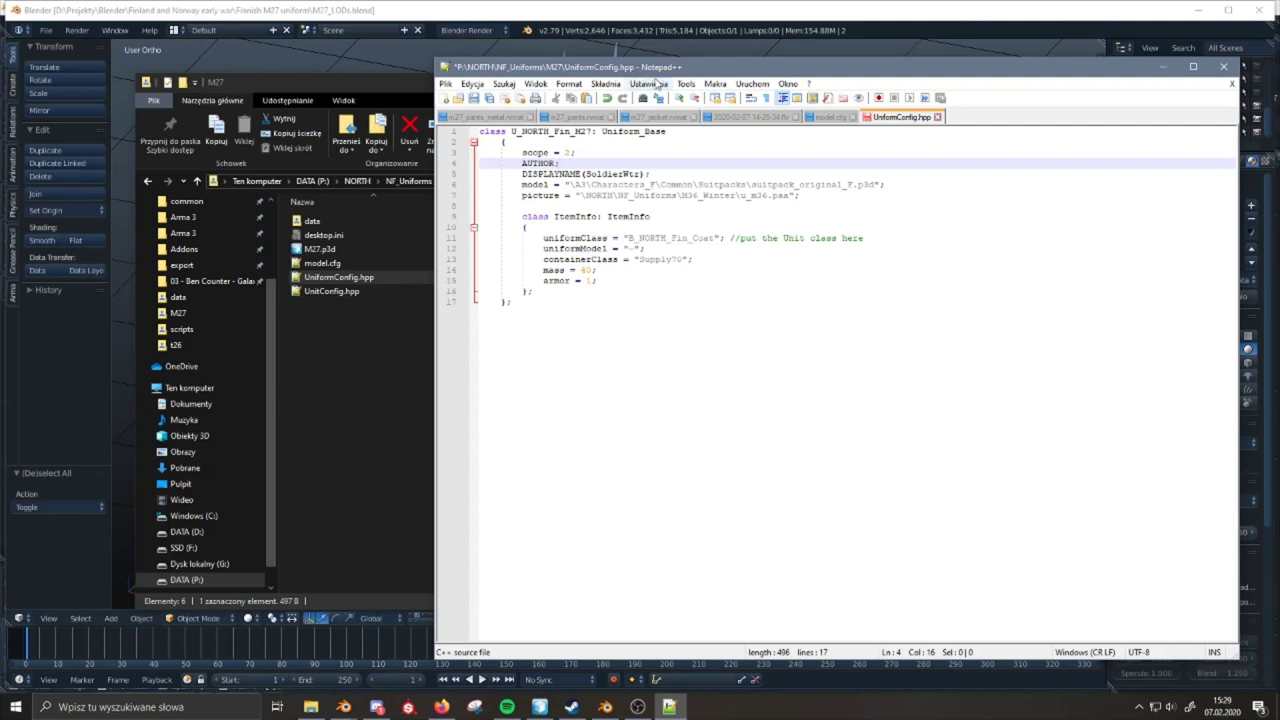
- Review the uniform's class declaration inheriting Uniform_Base and its DISPLAYNAME line
{"action": "left_click_drag", "start_coordinate": [672, 131], "coordinate": [470, 131]}
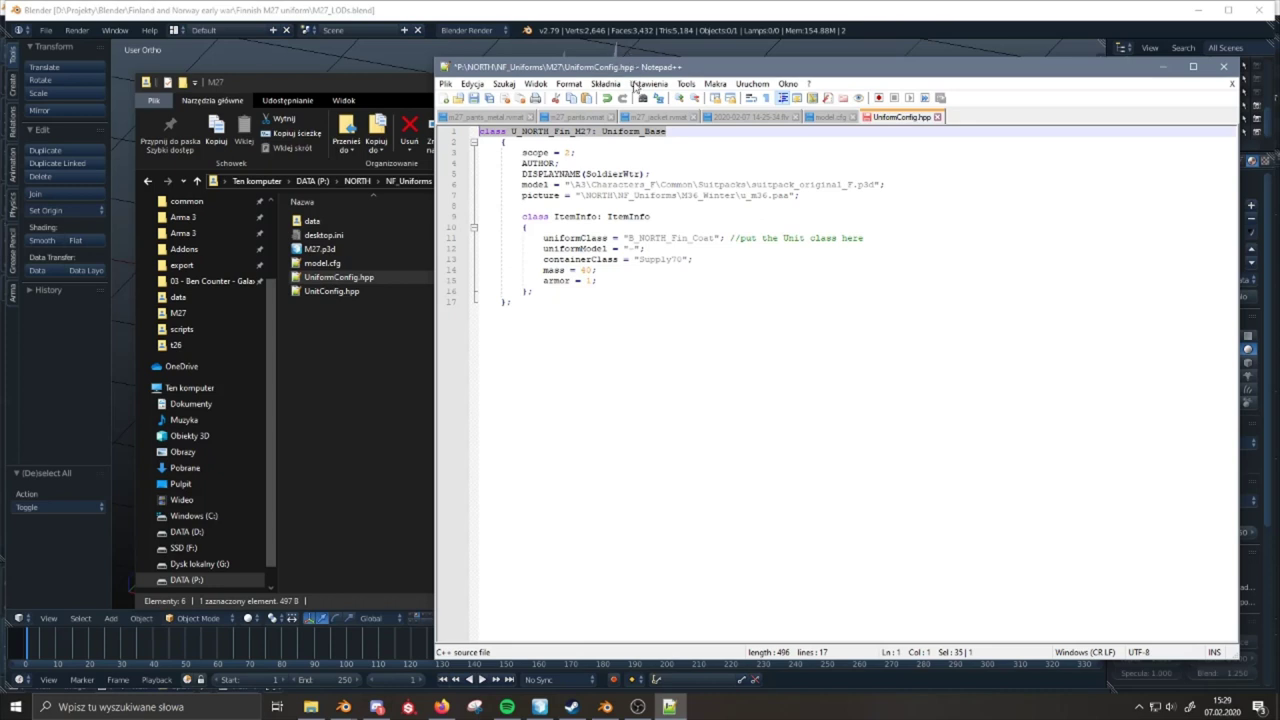
{"action": "left_click", "coordinate": [676, 134]}
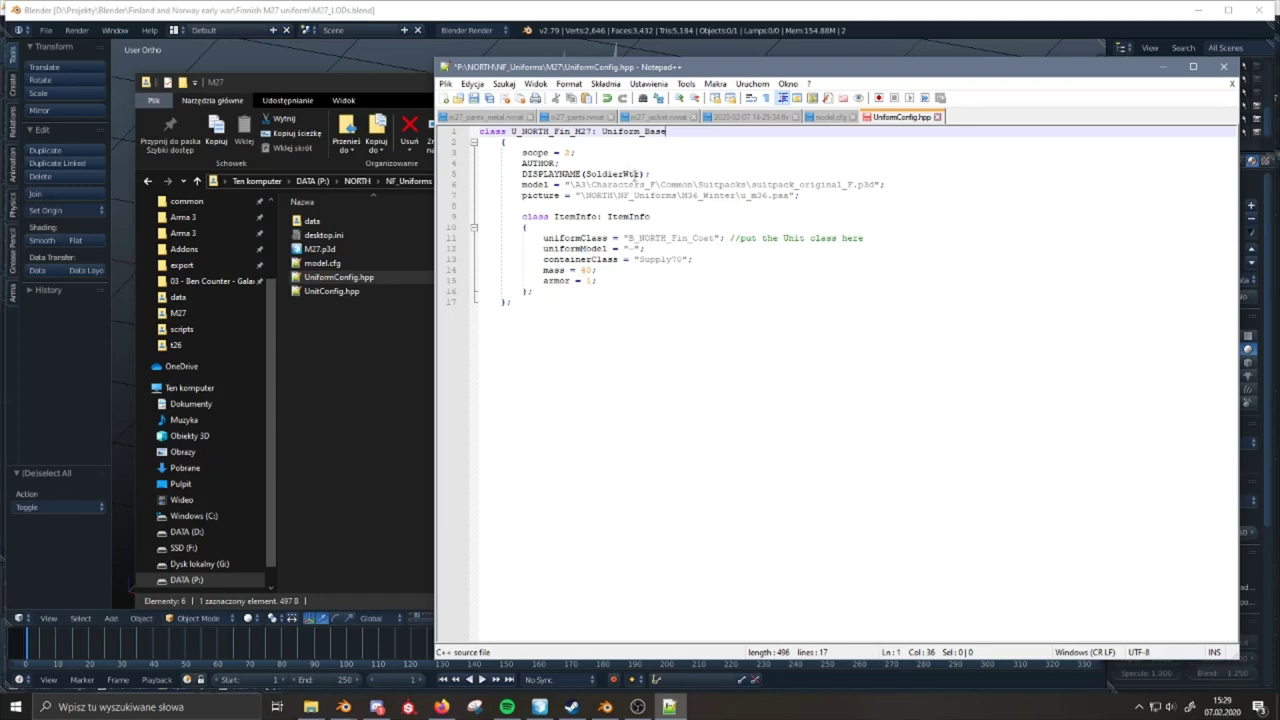
{"action": "left_click_drag", "start_coordinate": [688, 171], "coordinate": [523, 173]}
{"action": "left_click", "coordinate": [405, 359]}
{"action": "left_click", "coordinate": [409, 181]}
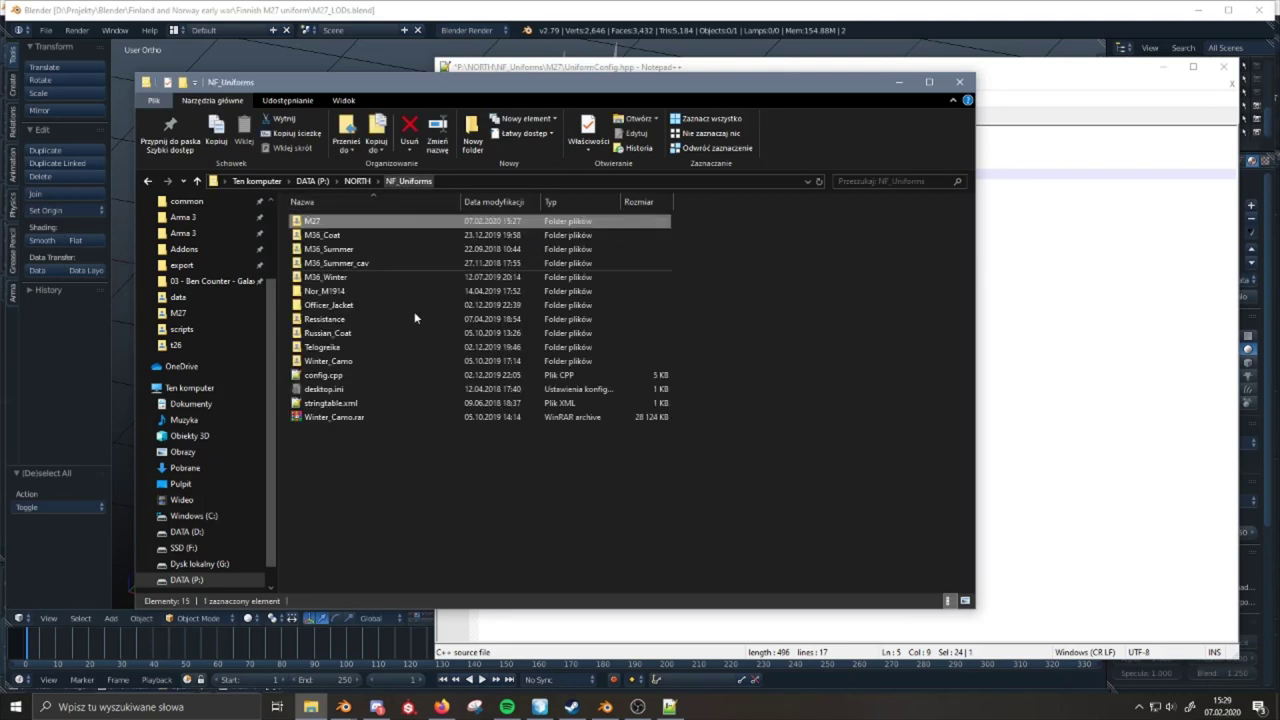
{"action": "double_click", "coordinate": [387, 238]}
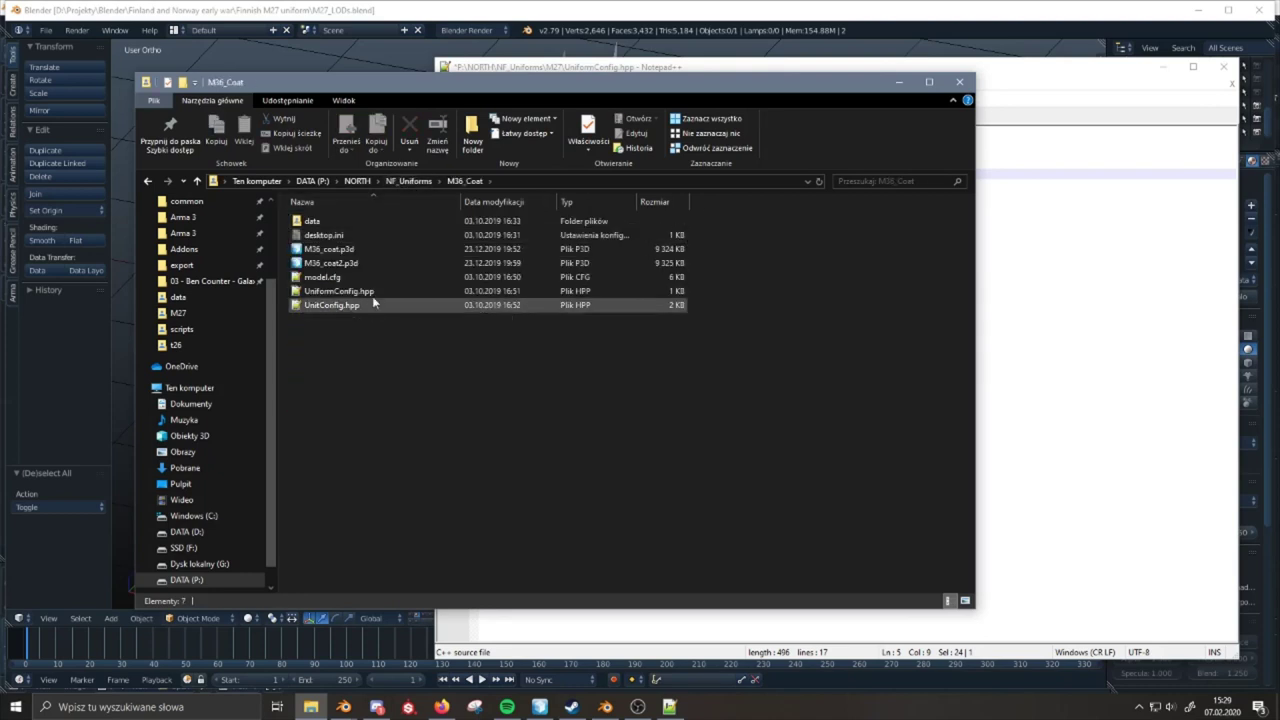
{"action": "left_click", "coordinate": [148, 181]}
{"action": "double_click", "coordinate": [365, 219]}
- Return to UniformConfig.hpp and examine its DISPLAYNAME line and the suitpack path in its model line
{"action": "left_click", "coordinate": [1074, 312]}
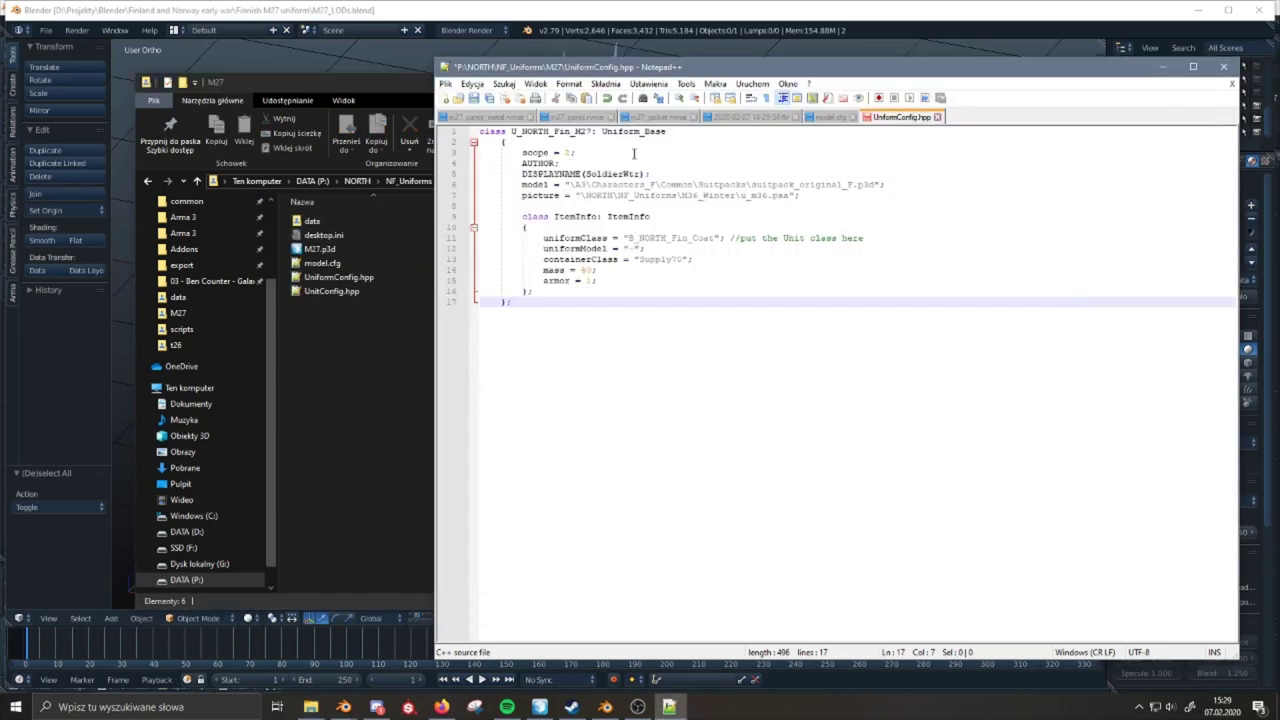
{"action": "double_click", "coordinate": [612, 174]}
{"action": "left_click_drag", "start_coordinate": [690, 174], "coordinate": [519, 176]}
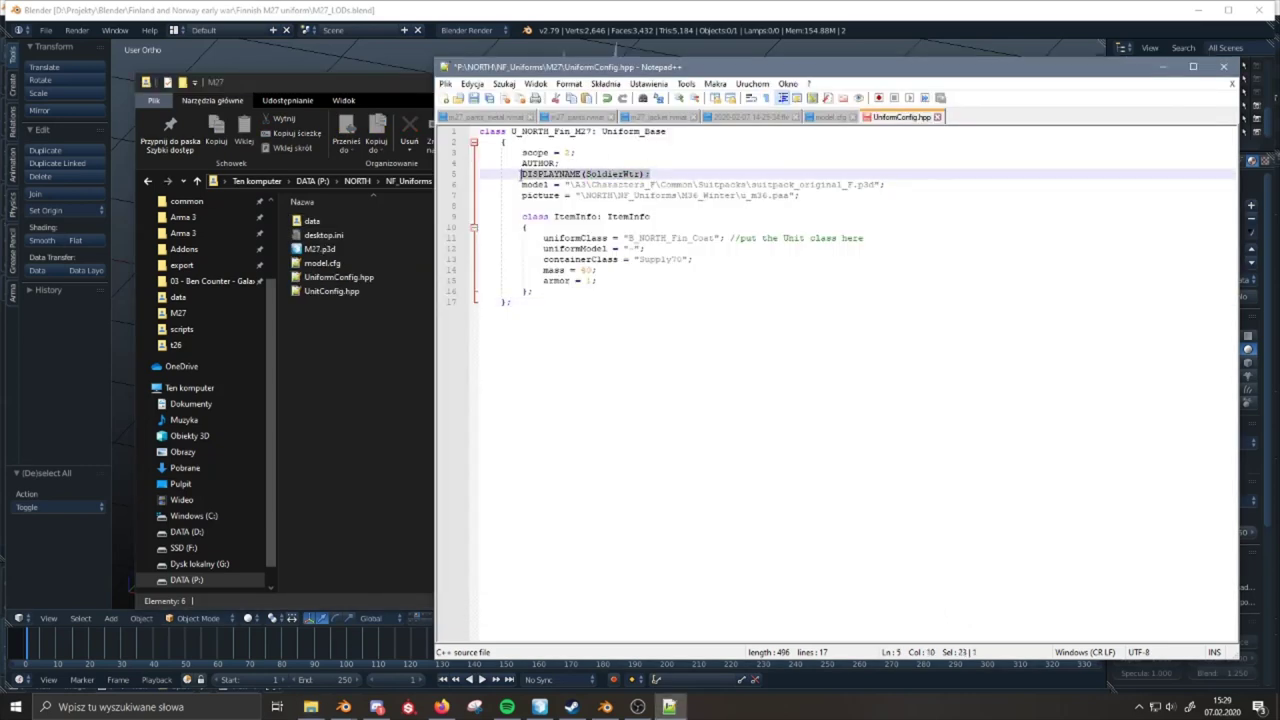
{"action": "left_click", "coordinate": [509, 176]}
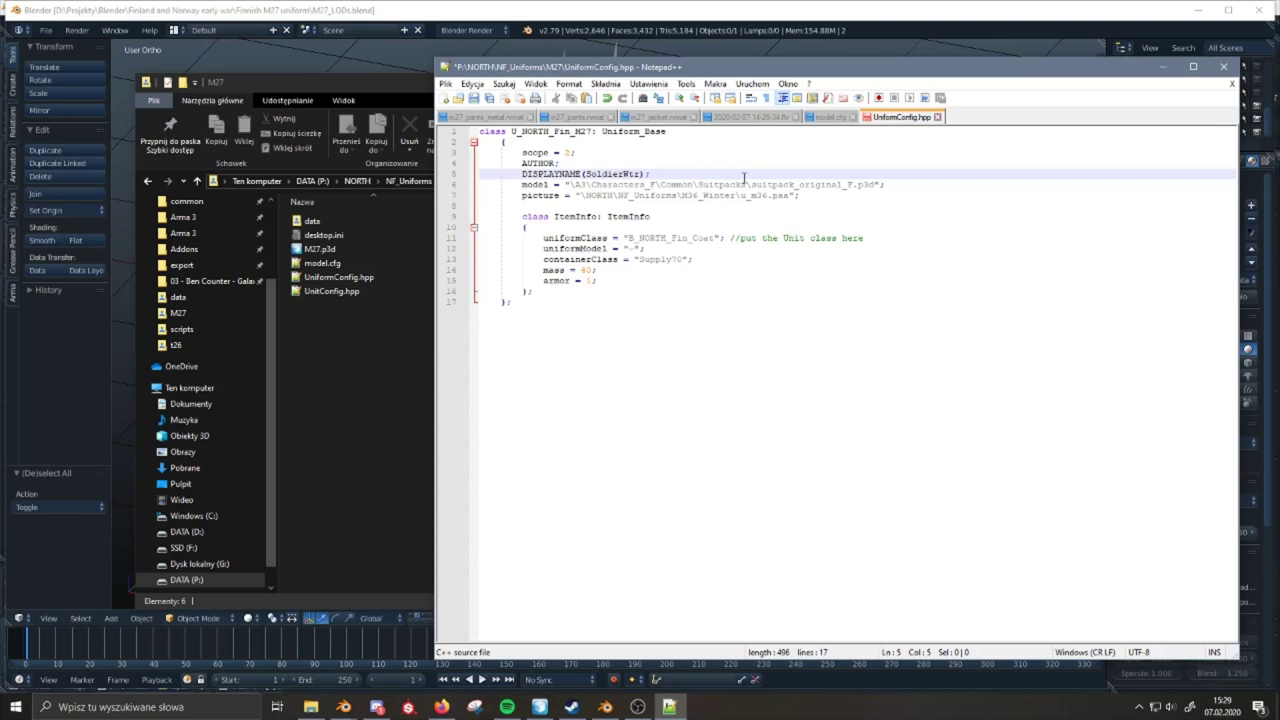
{"action": "left_click_drag", "start_coordinate": [521, 185], "coordinate": [894, 188]}
{"action": "left_click", "coordinate": [894, 188]}
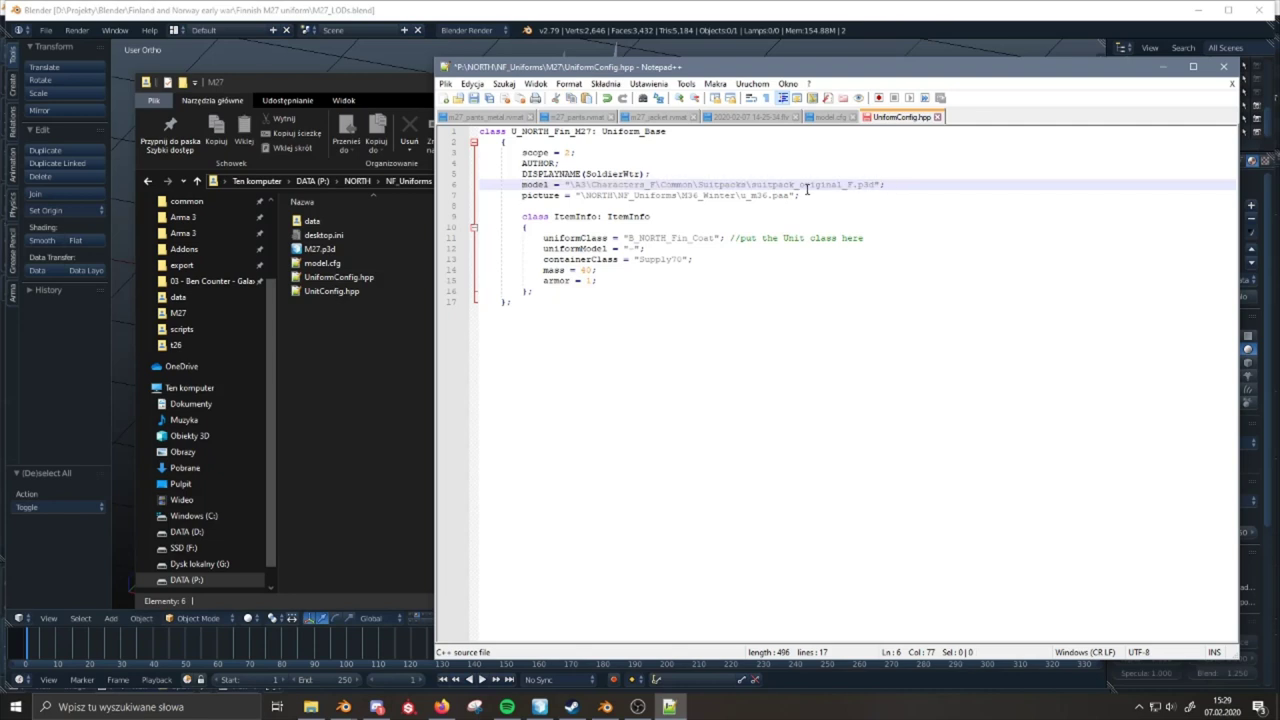
{"action": "left_click_drag", "start_coordinate": [524, 183], "coordinate": [913, 181]}
{"action": "left_click", "coordinate": [898, 184]}
{"action": "double_click", "coordinate": [898, 184]}
{"action": "left_click_drag", "start_coordinate": [752, 185], "coordinate": [852, 189]}
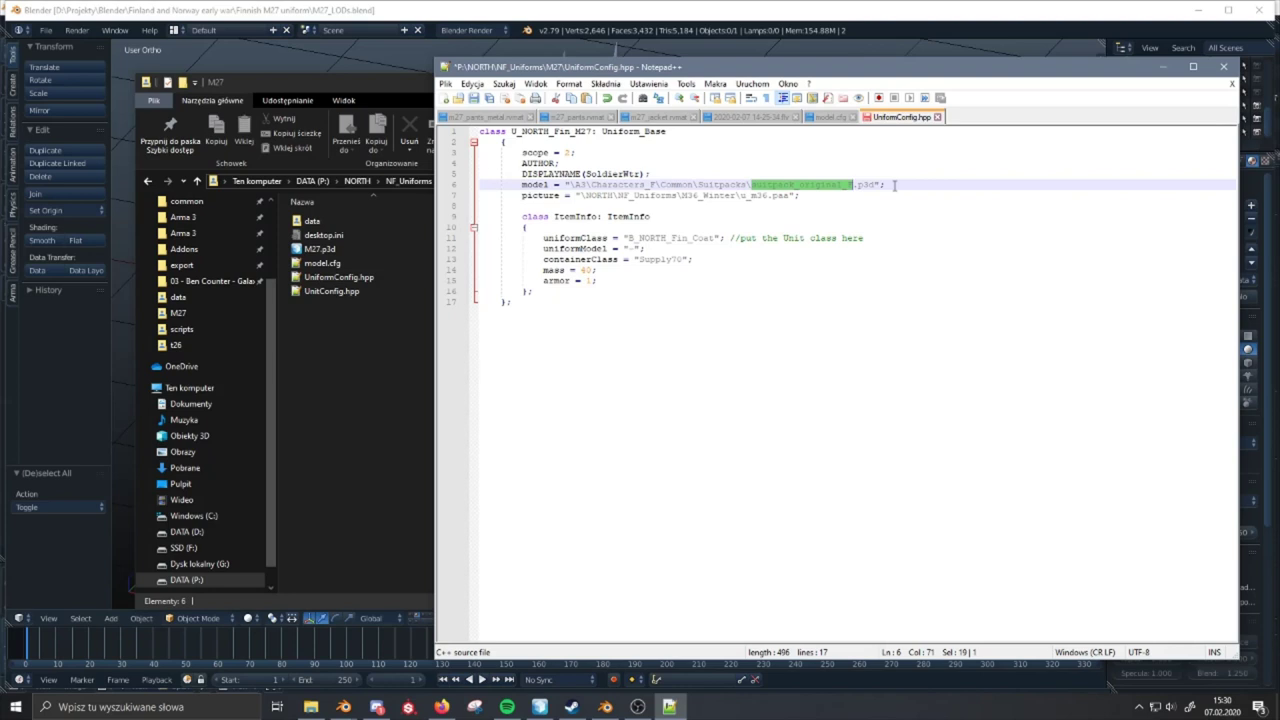
{"action": "left_click", "coordinate": [895, 185]}
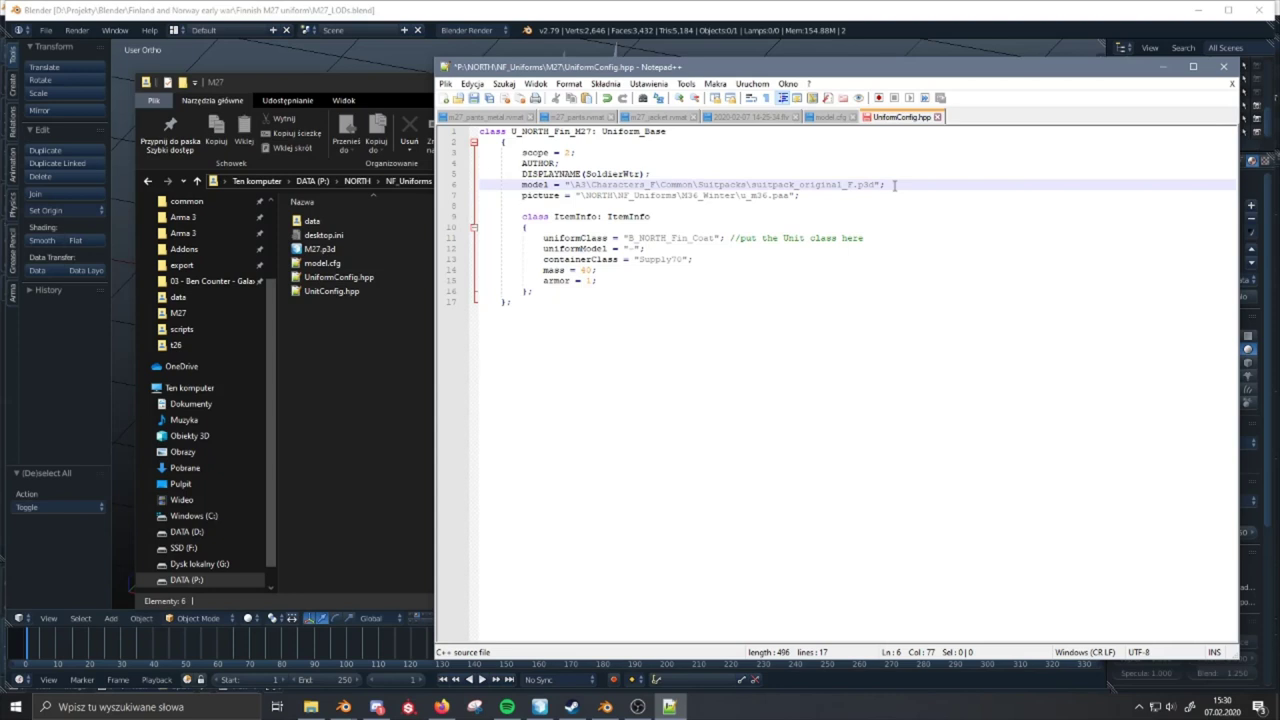
- Examine the picture line and its .paa icon path in UniformConfig.hpp
{"action": "mouse_move", "coordinate": [886, 185]}
{"action": "left_mouse_down"}
{"action": "mouse_move", "coordinate": [519, 185]}
{"action": "mouse_move", "coordinate": [870, 186]}
{"action": "mouse_move", "coordinate": [878, 205]}
{"action": "left_mouse_up"}
{"action": "left_click", "coordinate": [731, 204]}
{"action": "left_click", "coordinate": [517, 195]}
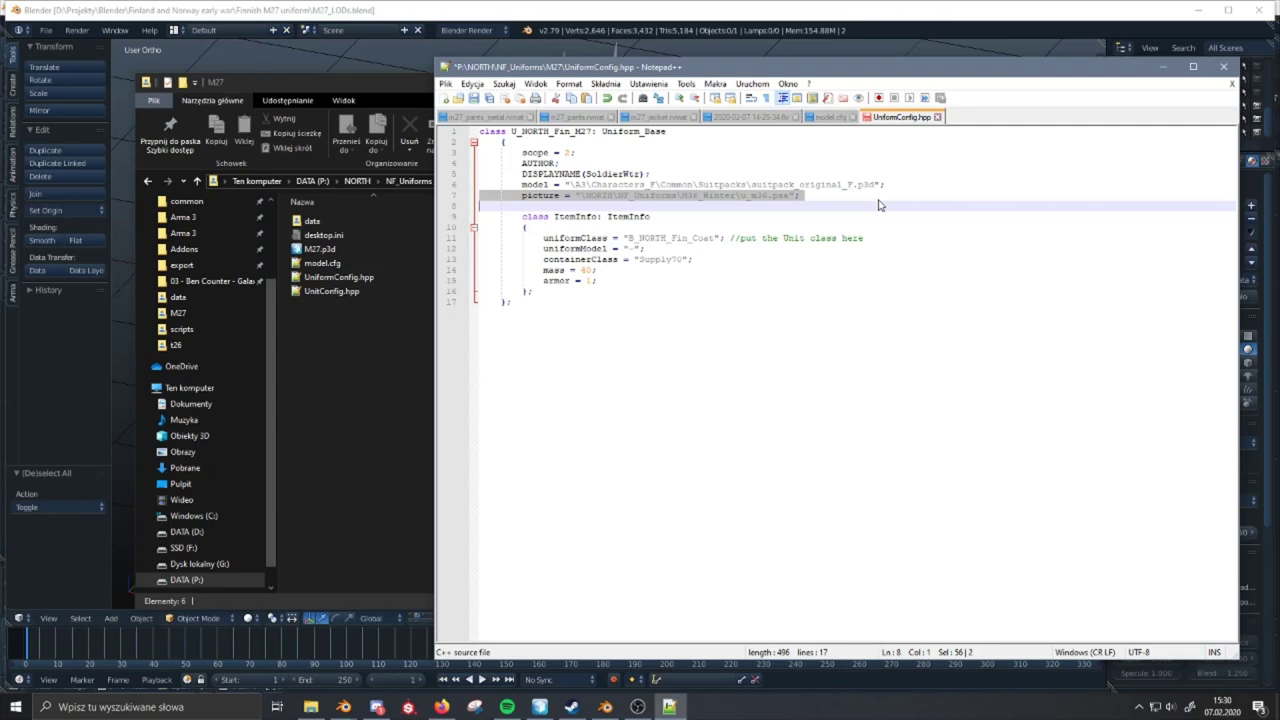
{"action": "left_click", "coordinate": [866, 198]}
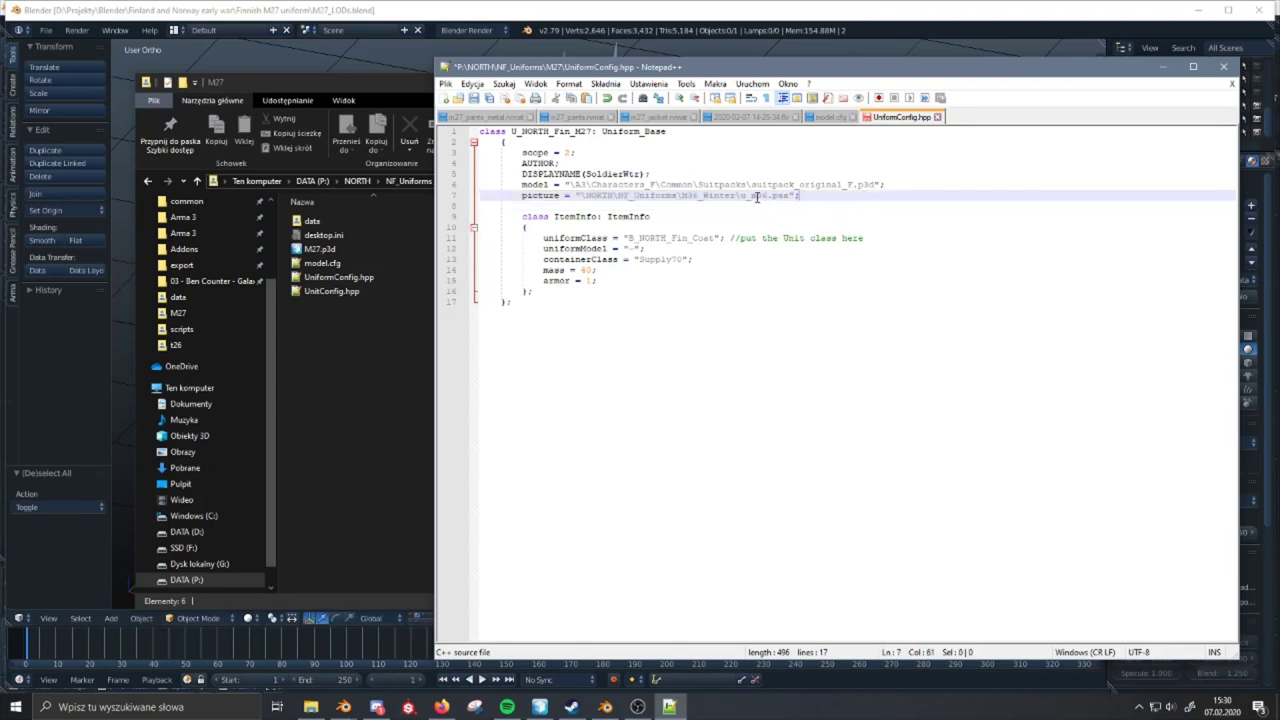
{"action": "left_click", "coordinate": [731, 198]}
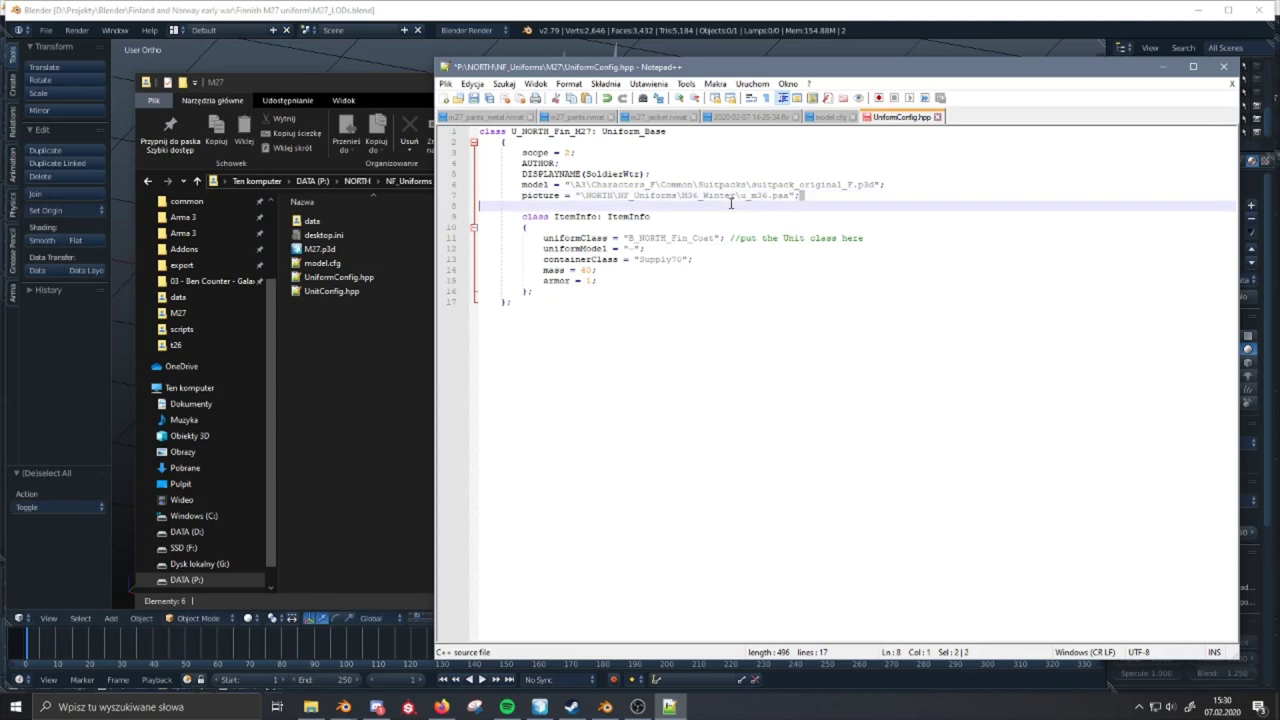
{"action": "left_click", "coordinate": [745, 198]}
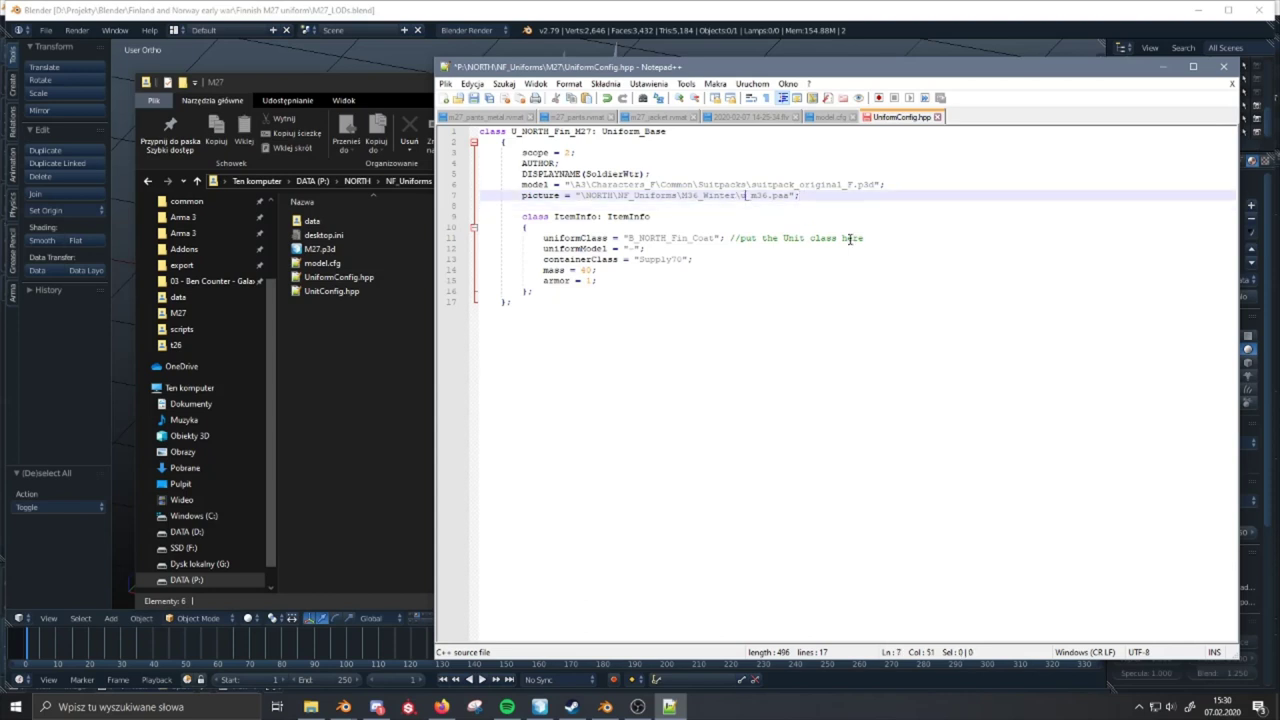
- Set the uniformClass value in the ItemInfo class to B_NORTH_Fin_M27
{"action": "double_click", "coordinate": [692, 240]}
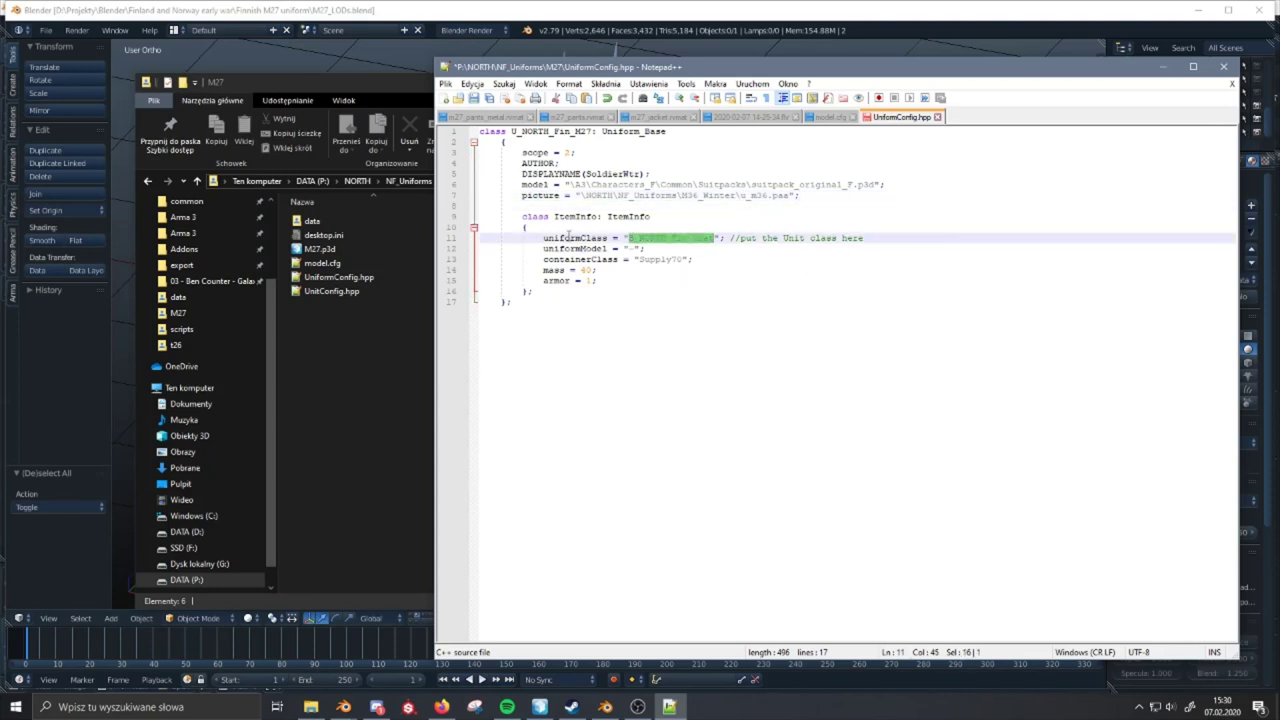
{"action": "left_click_drag", "start_coordinate": [548, 238], "coordinate": [619, 238]}
{"action": "left_click", "coordinate": [552, 207]}
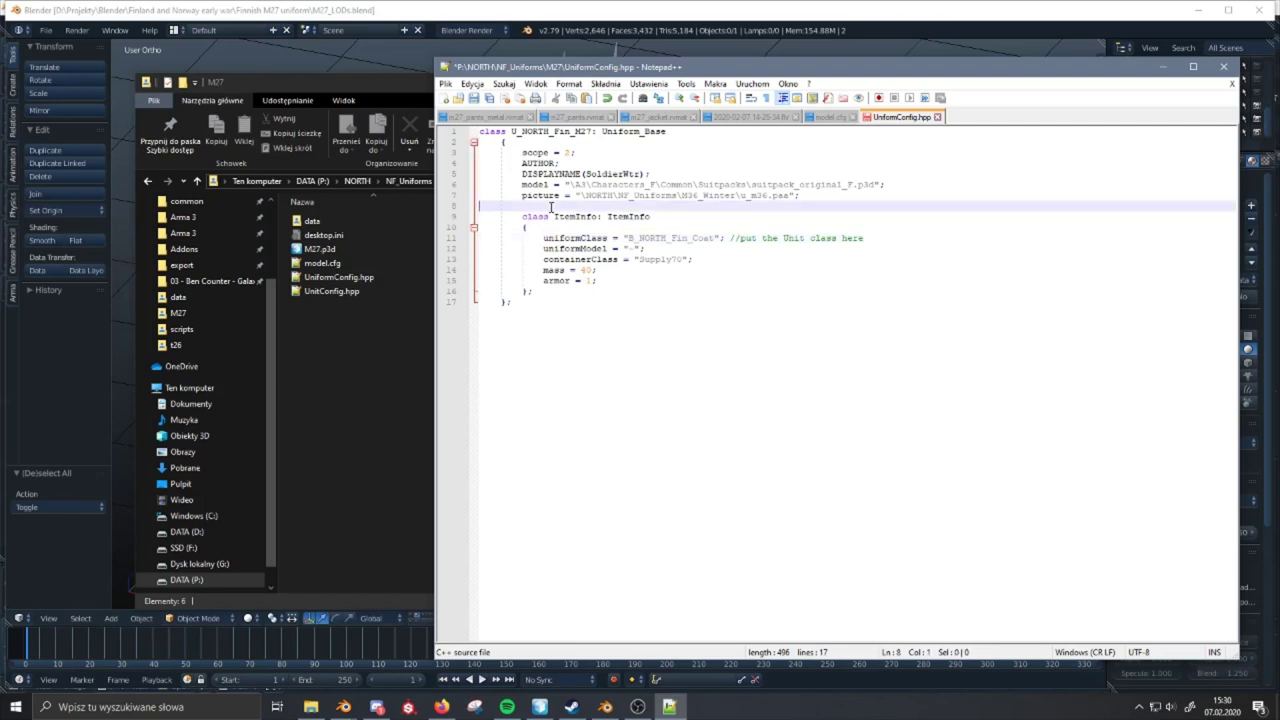
{"action": "left_click", "coordinate": [551, 220]}
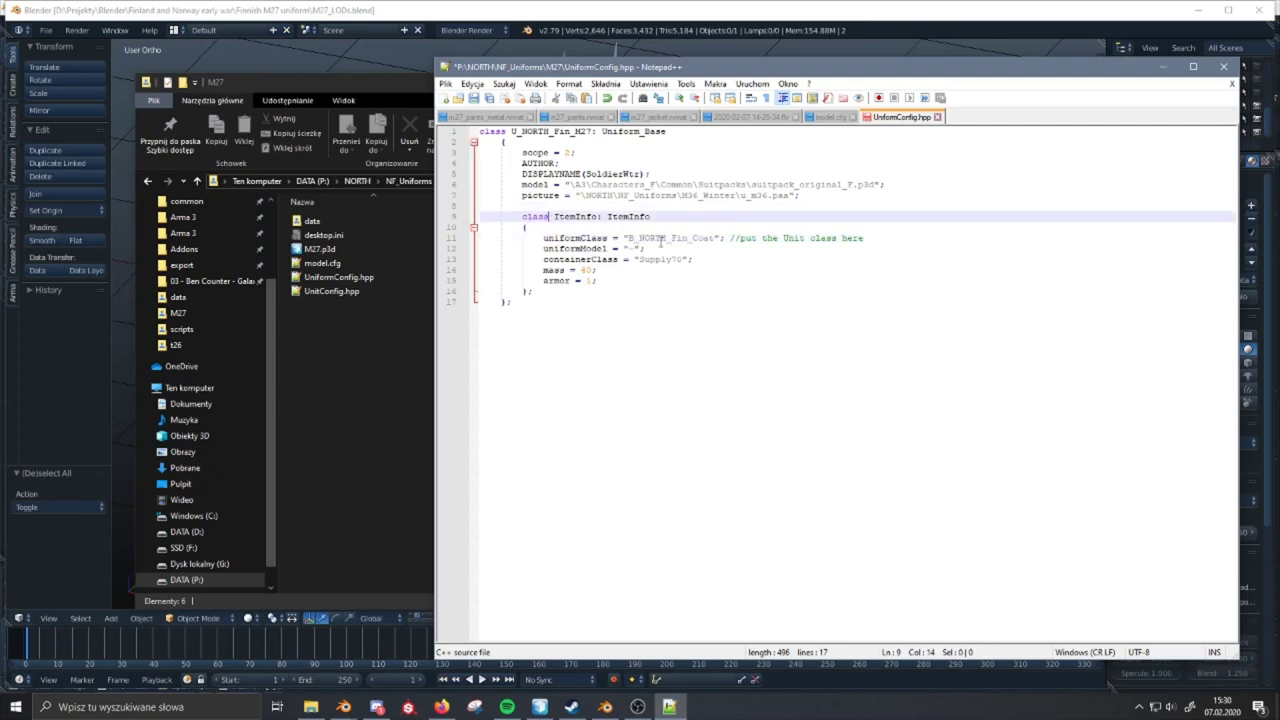
{"action": "left_click_drag", "start_coordinate": [693, 238], "coordinate": [717, 238]}
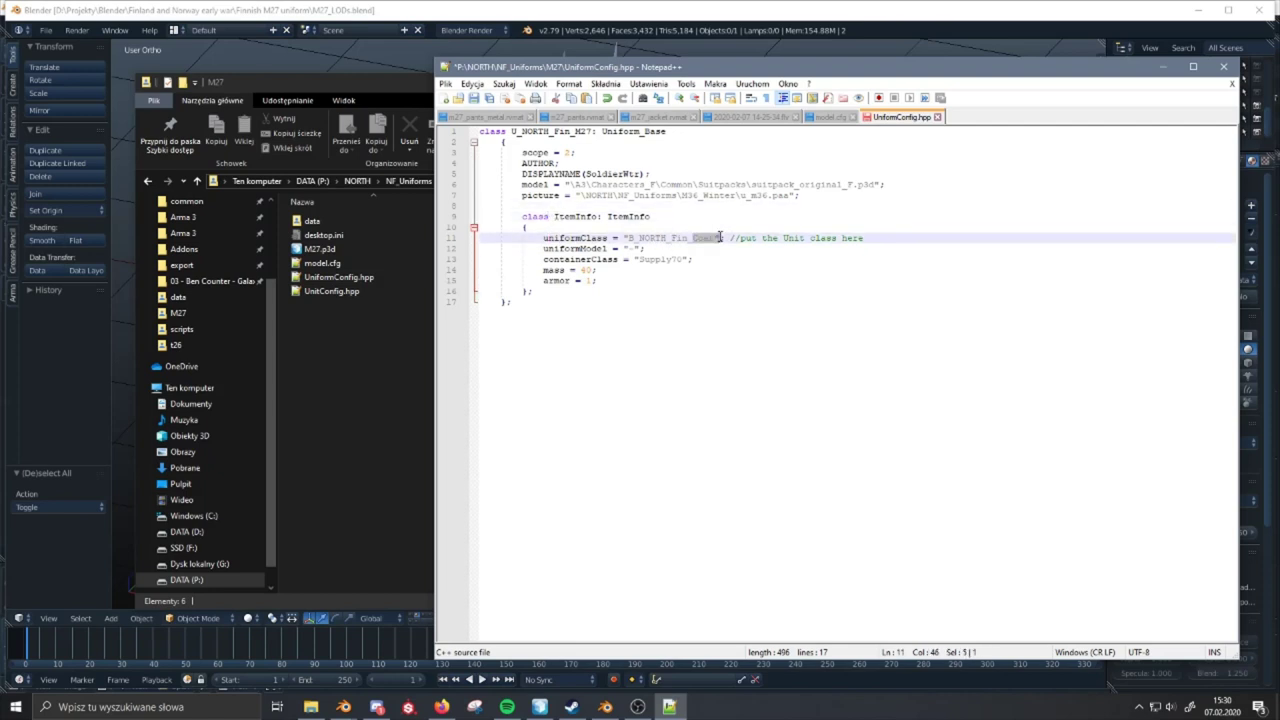
{"action": "type", "text": "M27"}
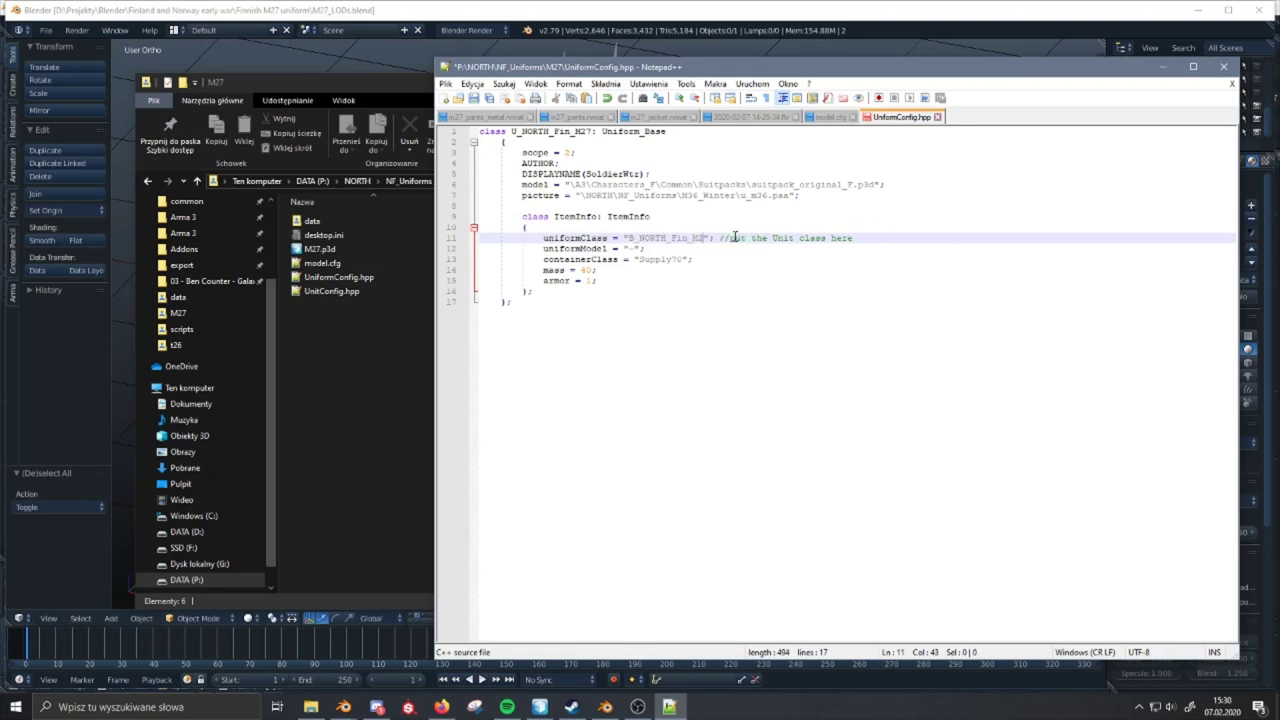
- Compare the U_ class name in the declaration with the B_ unit class name in uniformClass
{"action": "double_click", "coordinate": [650, 242]}
{"action": "double_click", "coordinate": [571, 131]}
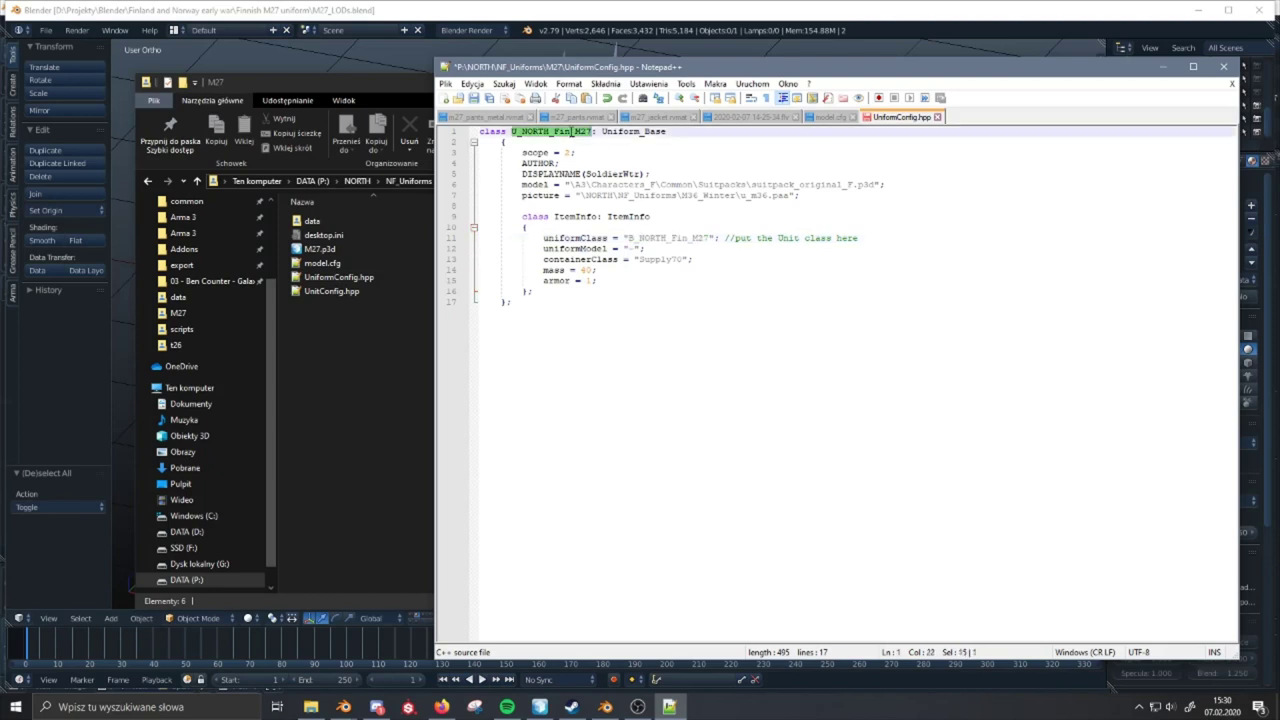
{"action": "double_click", "coordinate": [671, 239]}
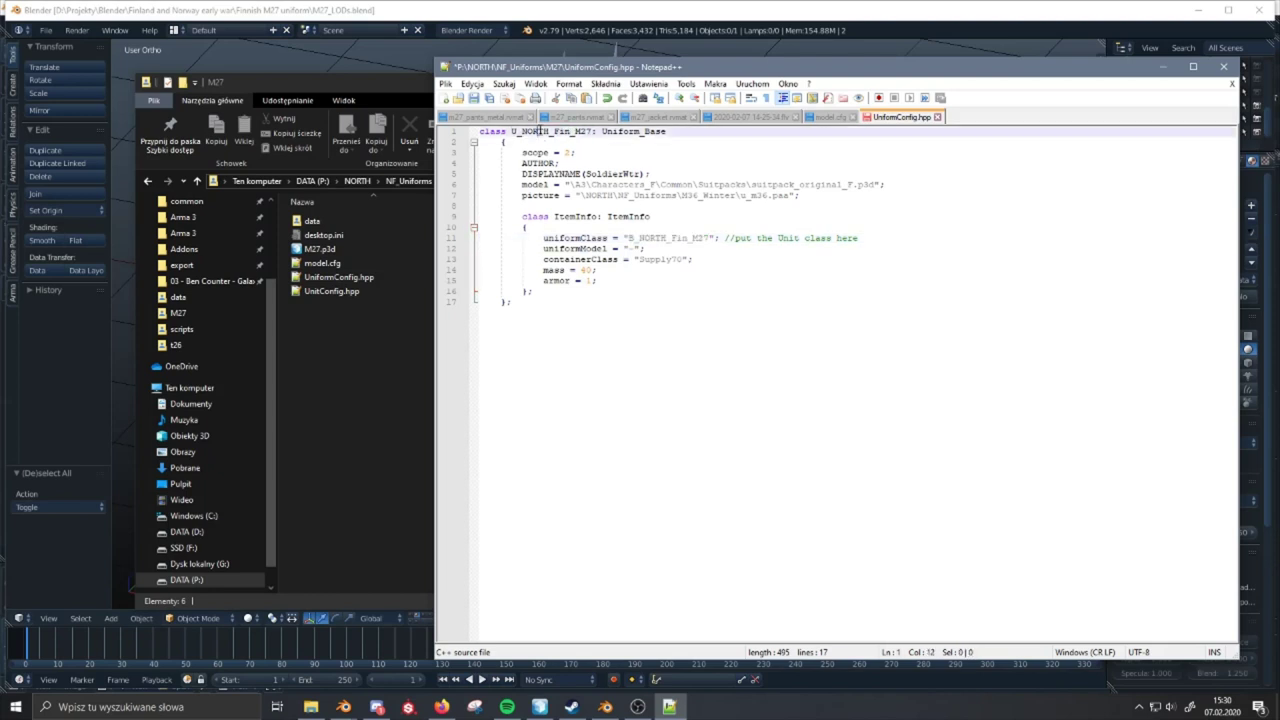
{"action": "double_click", "coordinate": [543, 132]}
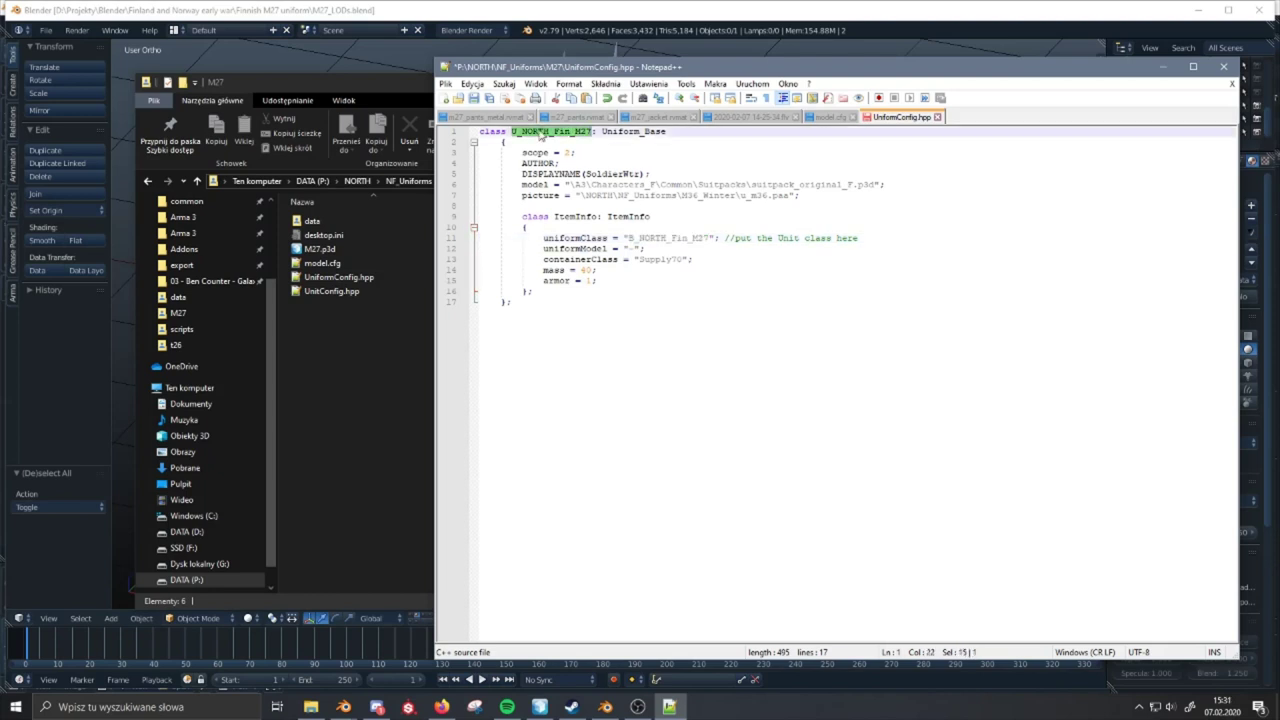
{"action": "double_click", "coordinate": [686, 241]}
{"action": "key", "text": "ctrl+c"}
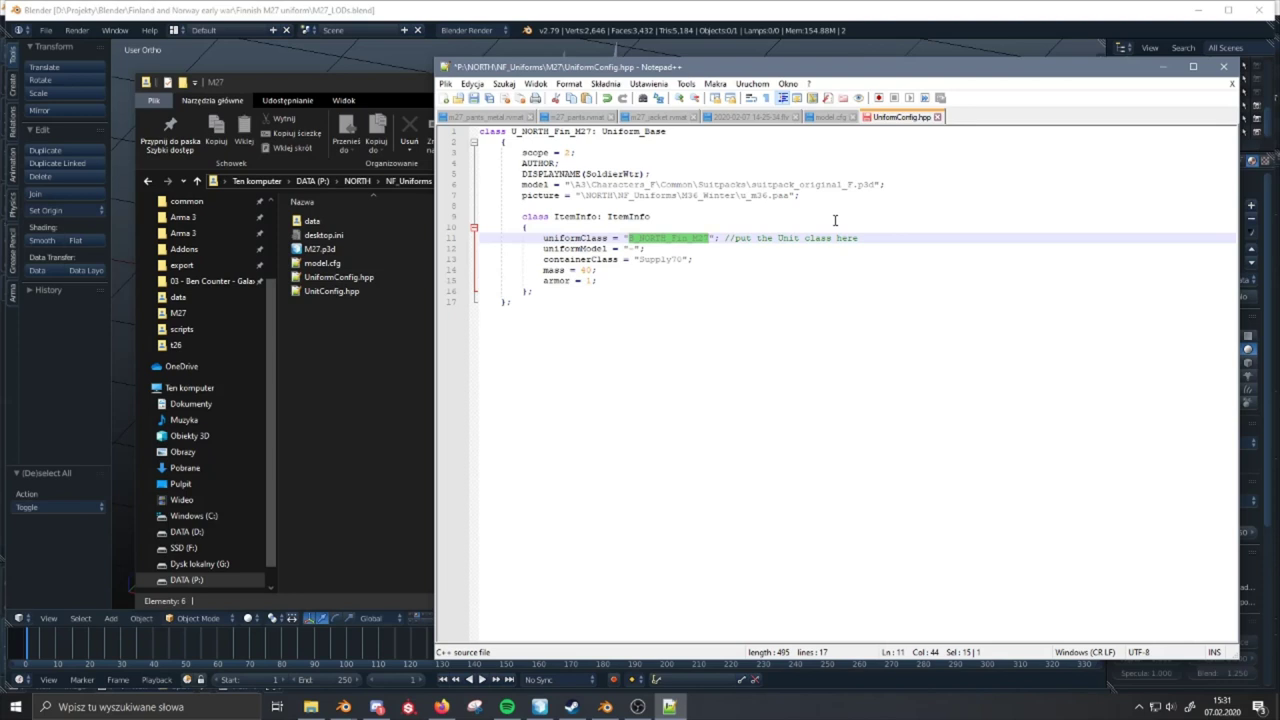
{"action": "left_click", "coordinate": [756, 223]}
{"action": "double_click", "coordinate": [688, 238]}
{"action": "key", "text": "ctrl+v"}
- Examine the uniformModel line and recheck the uniform and unit class names in UniformConfig.hpp
{"action": "left_click", "coordinate": [691, 247]}
{"action": "left_click_drag", "start_coordinate": [691, 247], "coordinate": [537, 249]}
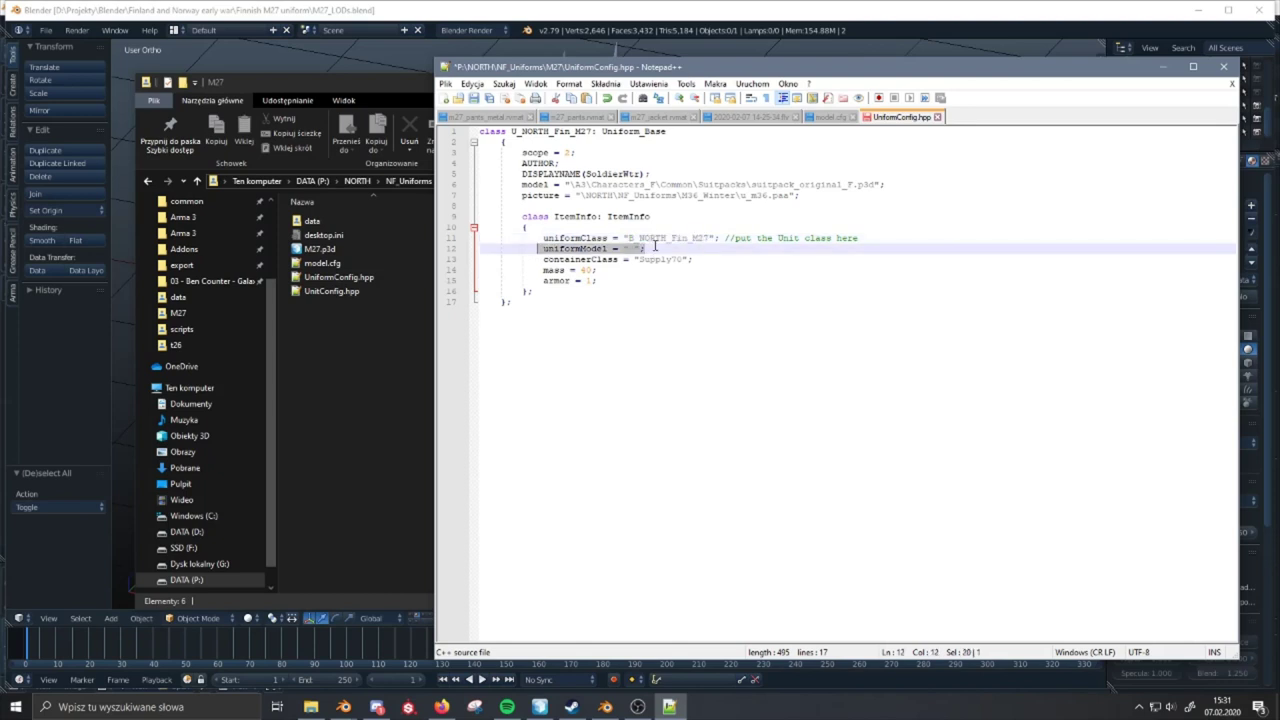
{"action": "left_click_drag", "start_coordinate": [648, 248], "coordinate": [541, 248]}
{"action": "left_click_drag", "start_coordinate": [508, 131], "coordinate": [597, 134]}
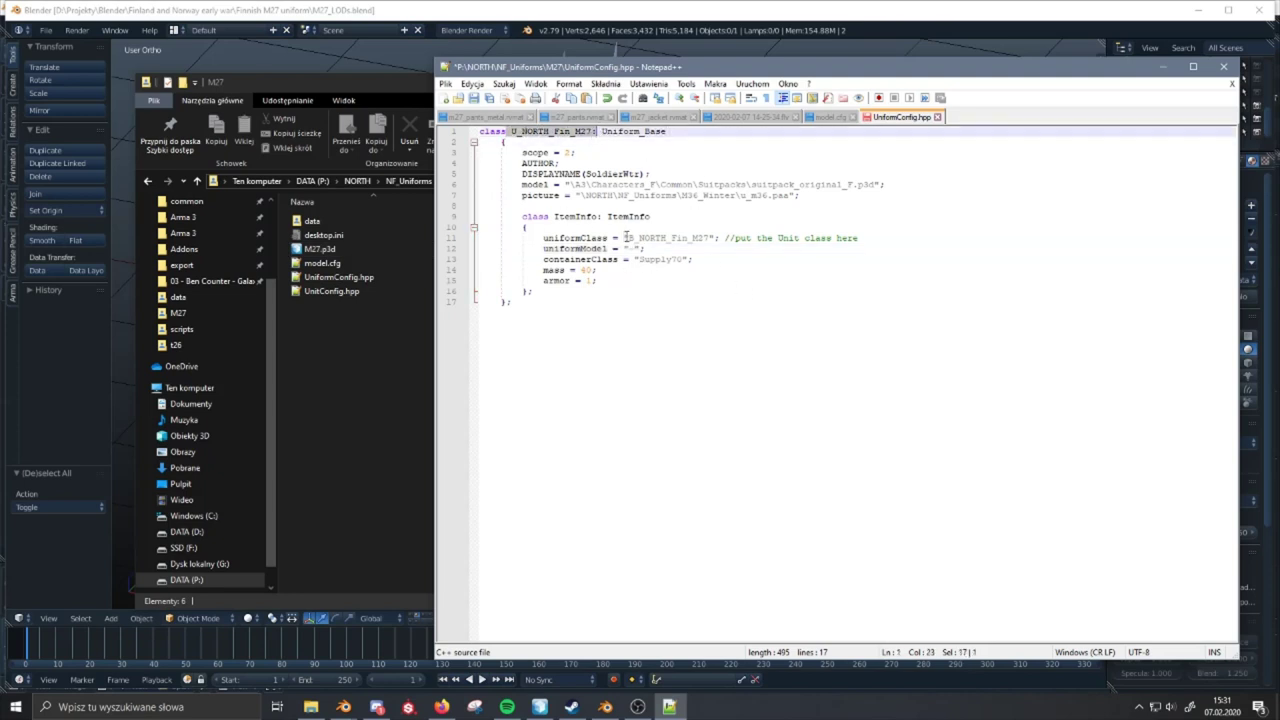
{"action": "left_click_drag", "start_coordinate": [623, 238], "coordinate": [718, 240]}
{"action": "left_click", "coordinate": [718, 240]}
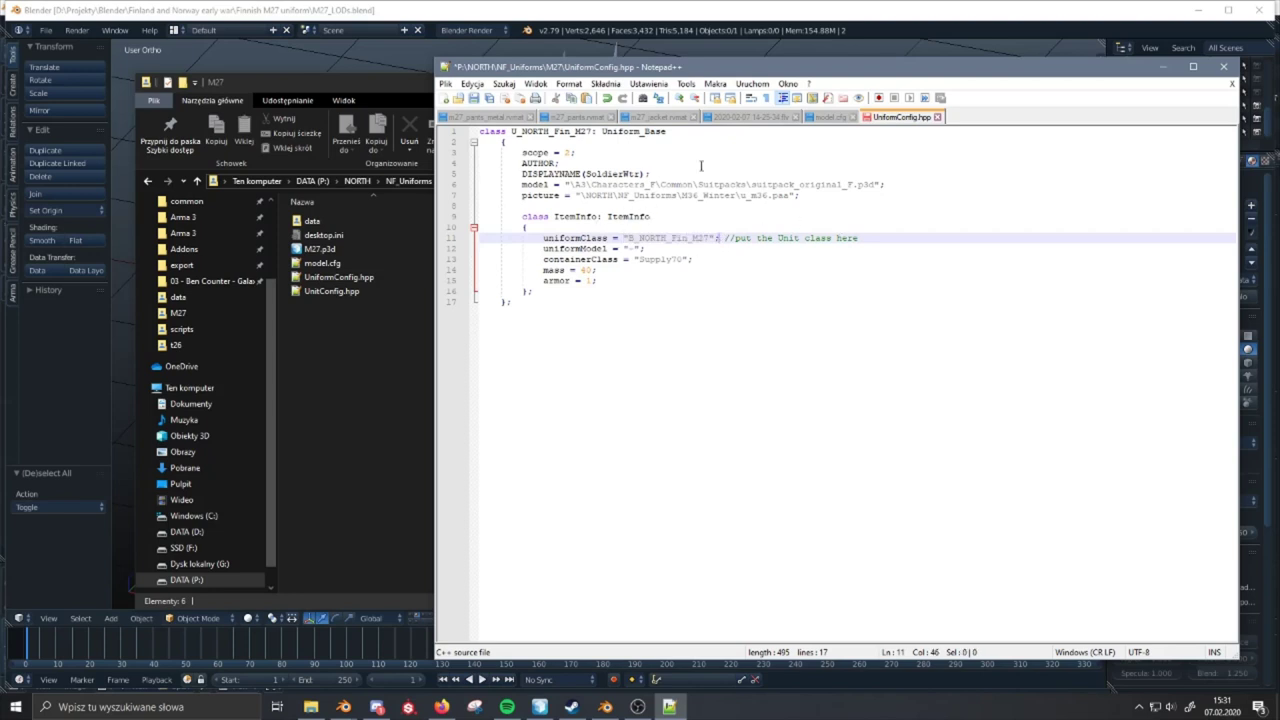
- Try Supply100 as the uniform's containerClass value and restore Supply70
{"action": "left_click_drag", "start_coordinate": [693, 259], "coordinate": [540, 259]}
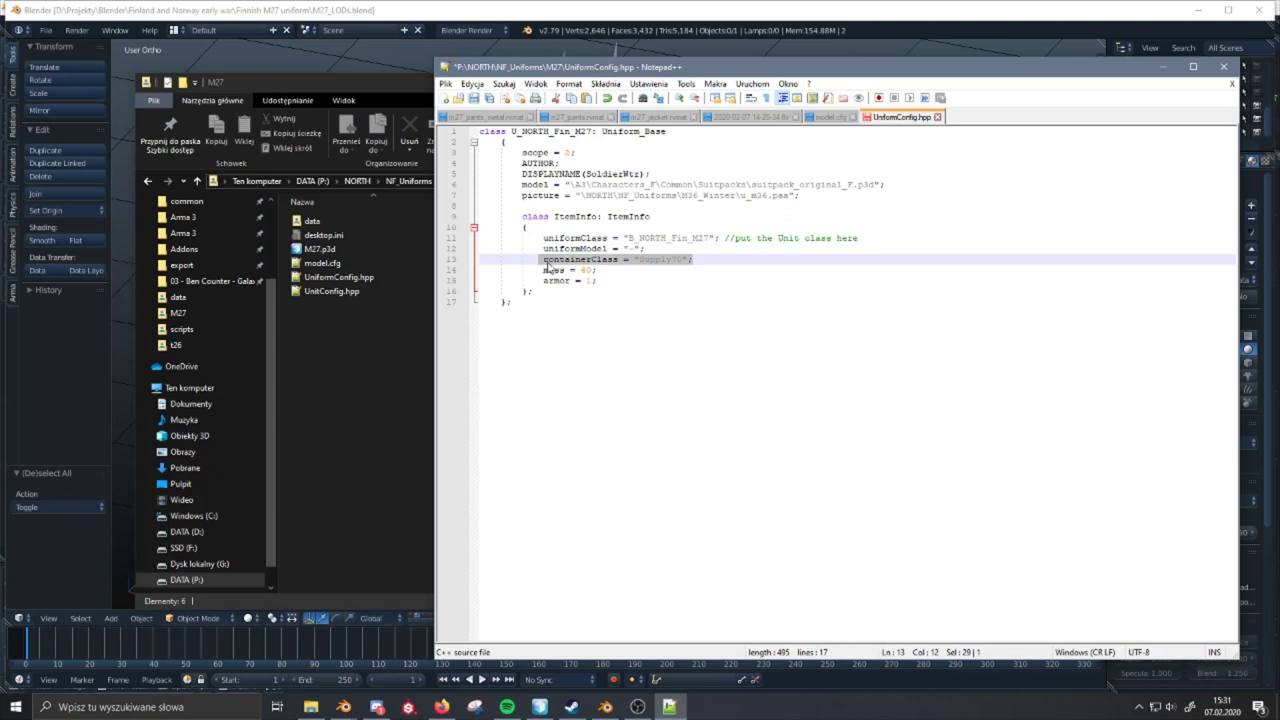
{"action": "left_click", "coordinate": [549, 262]}
{"action": "left_click_drag", "start_coordinate": [644, 262], "coordinate": [700, 260]}
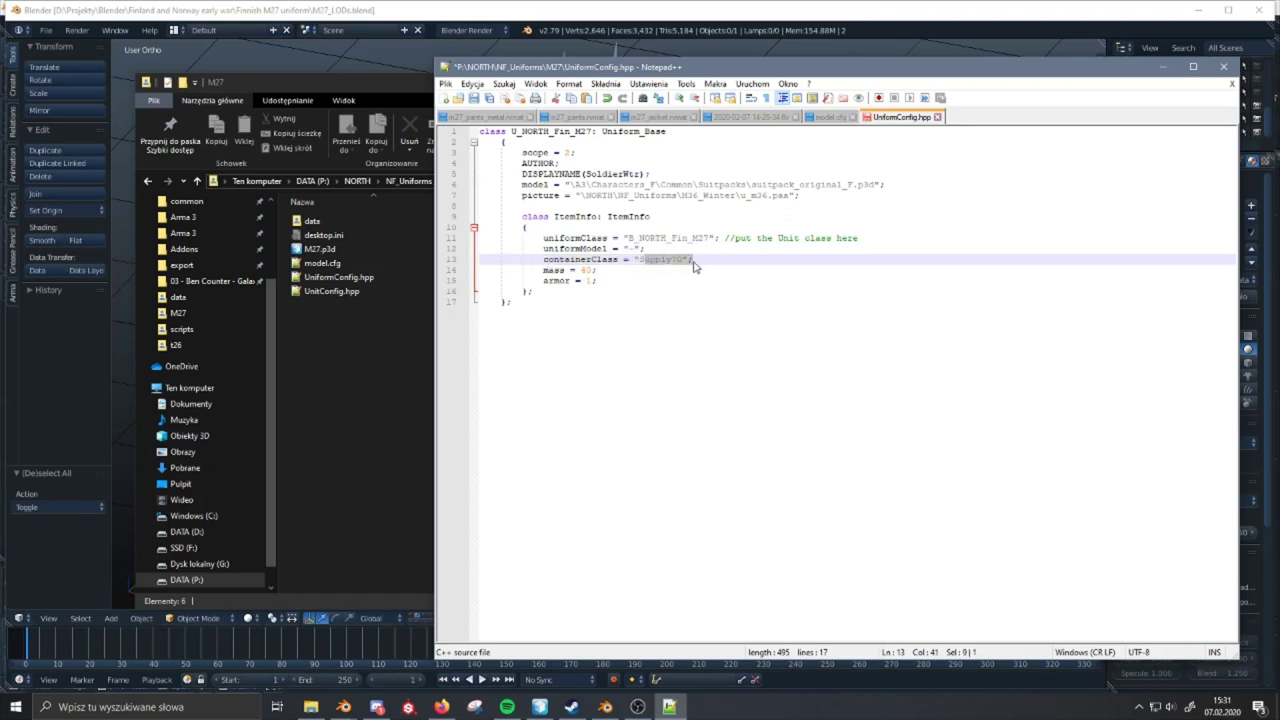
{"action": "left_click", "coordinate": [710, 256]}
{"action": "left_click_drag", "start_coordinate": [669, 260], "coordinate": [676, 264]}
{"action": "type", "text": "0"}
{"action": "key", "text": "BackSpace"}
{"action": "type", "text": "1"}
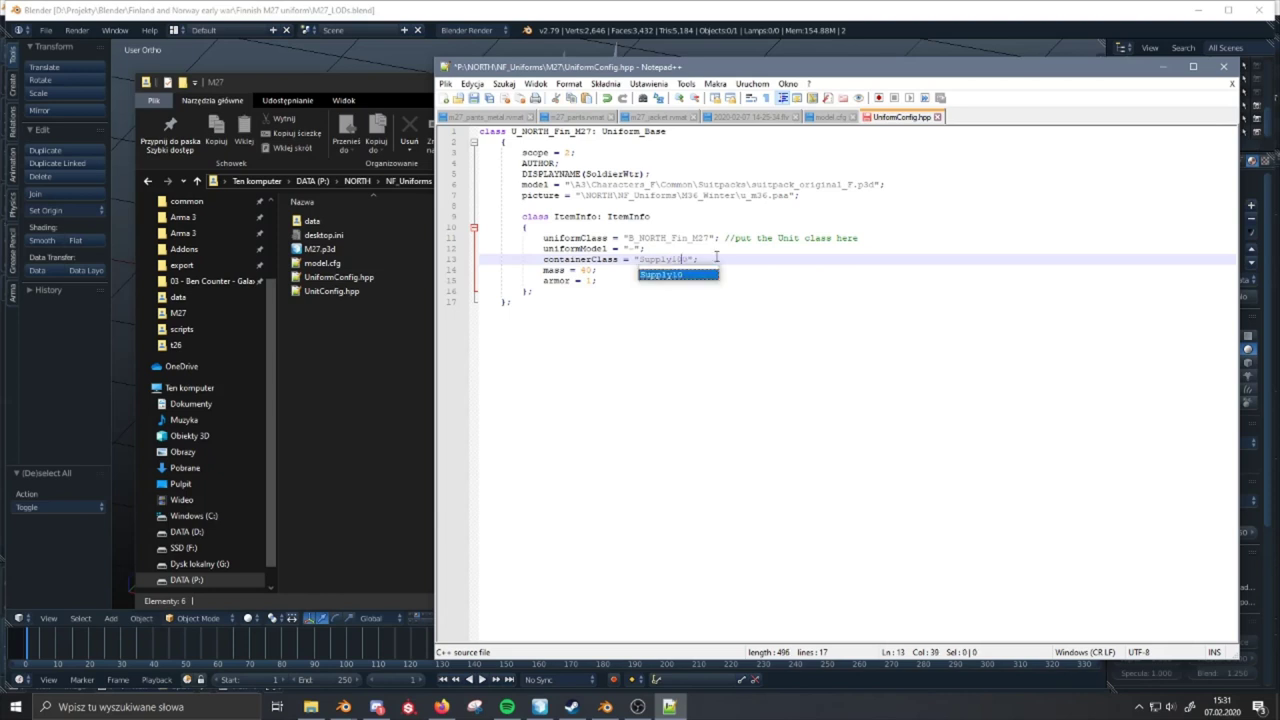
{"action": "key", "text": "BackSpace"}
{"action": "left_click", "coordinate": [717, 257]}
- Check the mass and armor lines in ItemInfo and save UniformConfig.hpp
{"action": "left_click", "coordinate": [639, 270]}
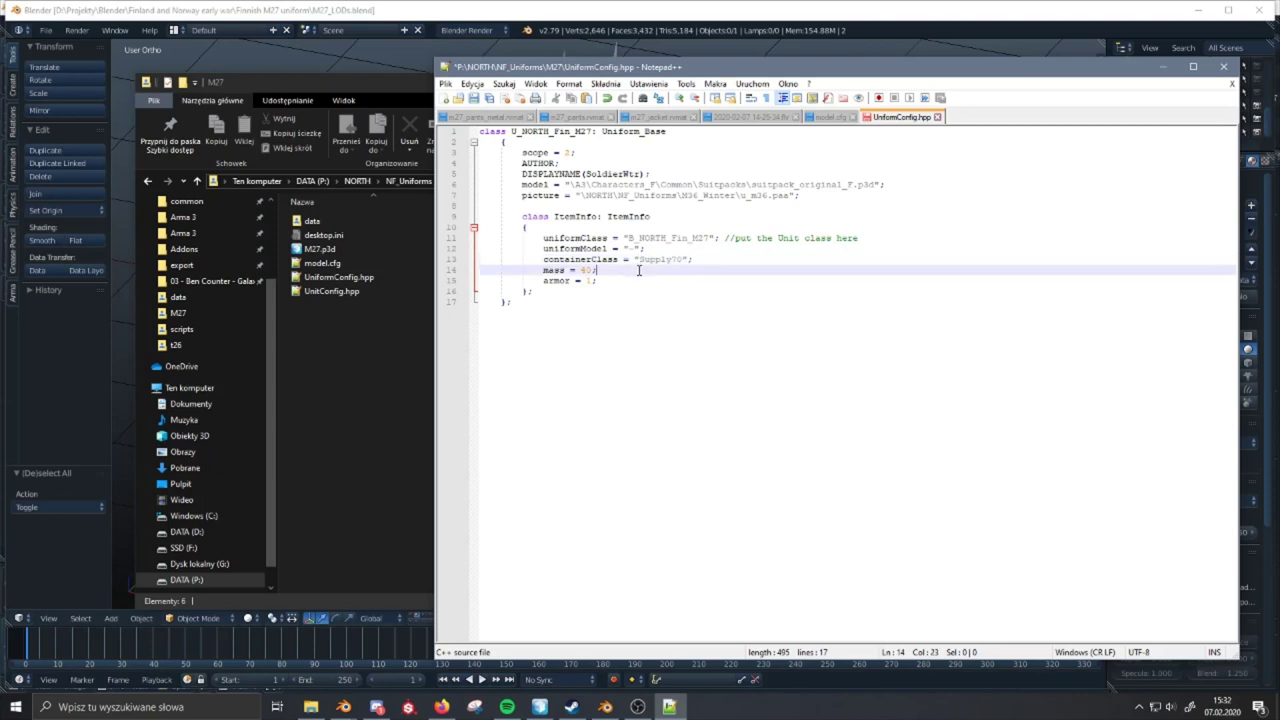
{"action": "left_click_drag", "start_coordinate": [591, 270], "coordinate": [548, 281]}
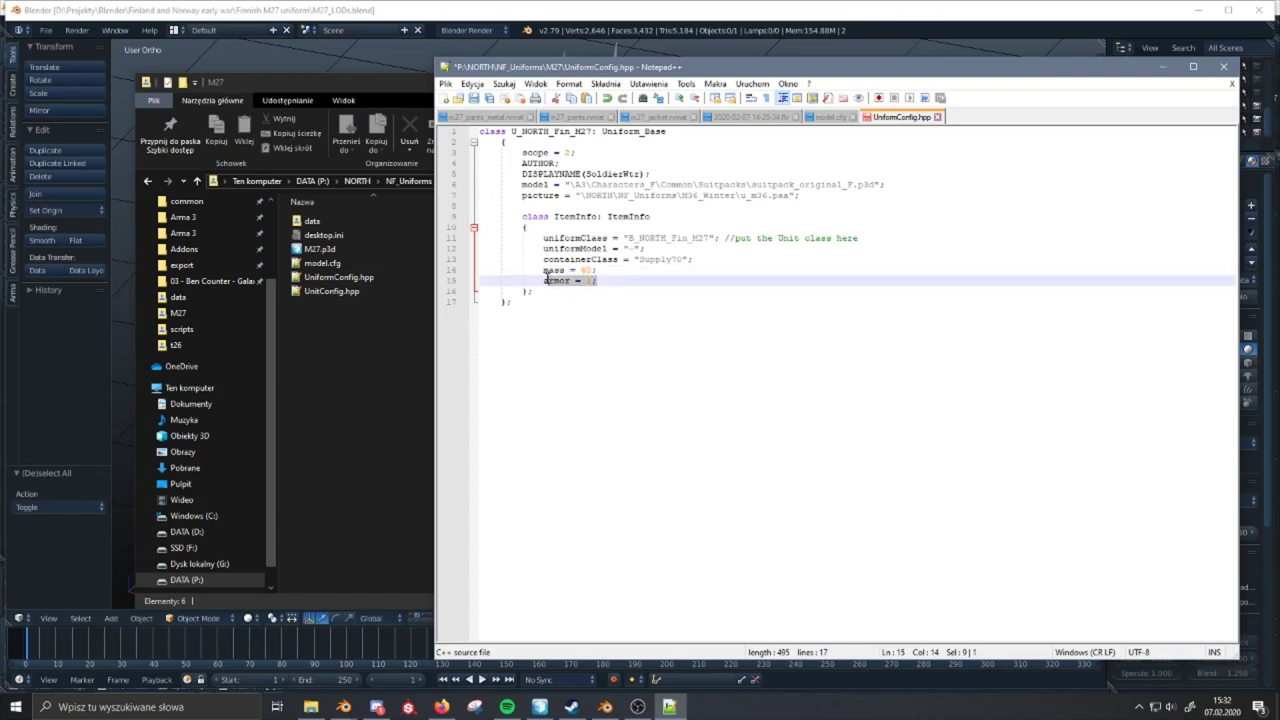
{"action": "left_click", "coordinate": [553, 281]}
{"action": "left_click_drag", "start_coordinate": [543, 281], "coordinate": [622, 282]}
{"action": "left_click", "coordinate": [622, 282]}
{"action": "left_click", "coordinate": [474, 100]}
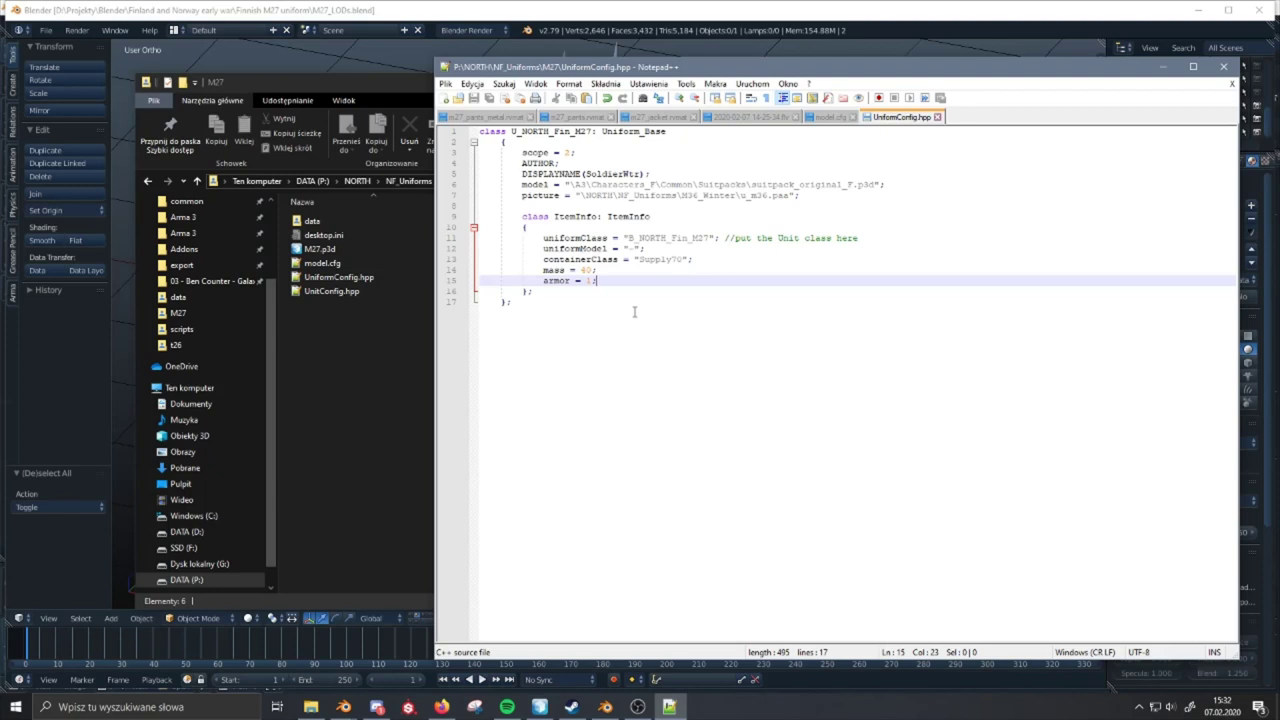
- Open UnitConfig.hpp from the M27 folder and copy the unit class name B_NORTH_Fin_M27 from UniformConfig.hpp
{"action": "double_click", "coordinate": [369, 291]}
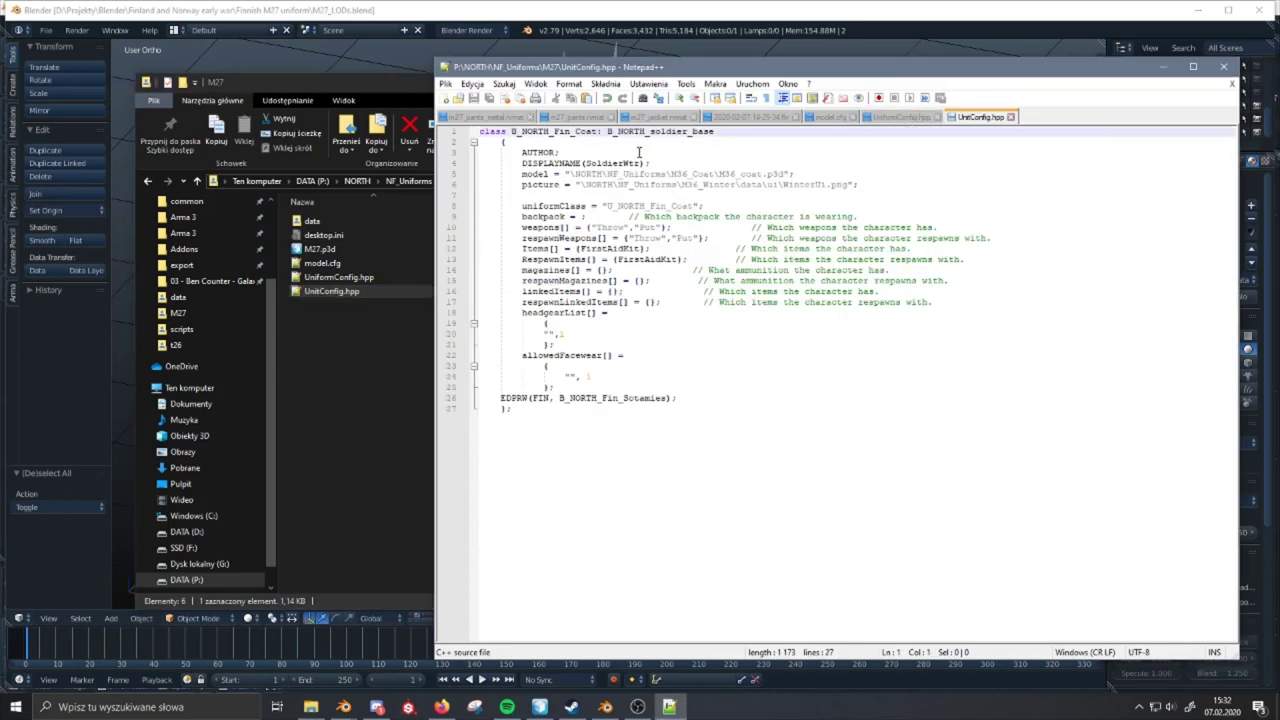
{"action": "left_click", "coordinate": [906, 118]}
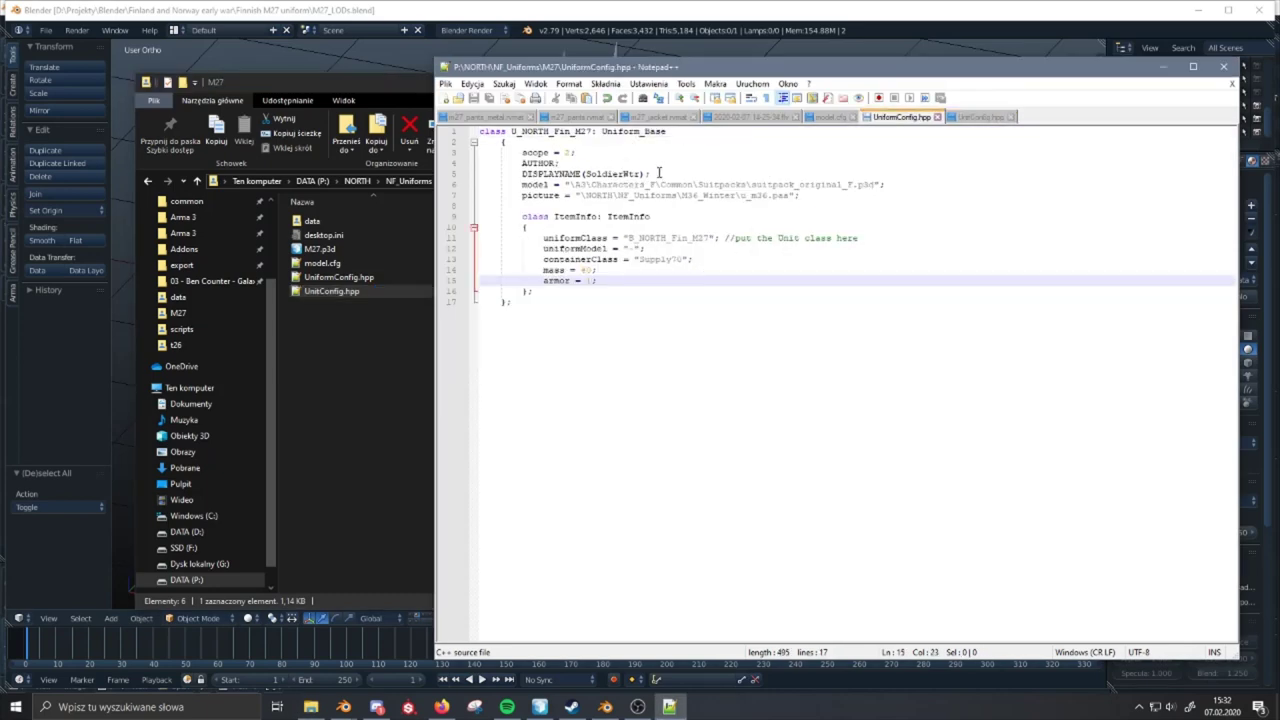
{"action": "double_click", "coordinate": [636, 238]}
{"action": "key", "text": "ctrl+c"}
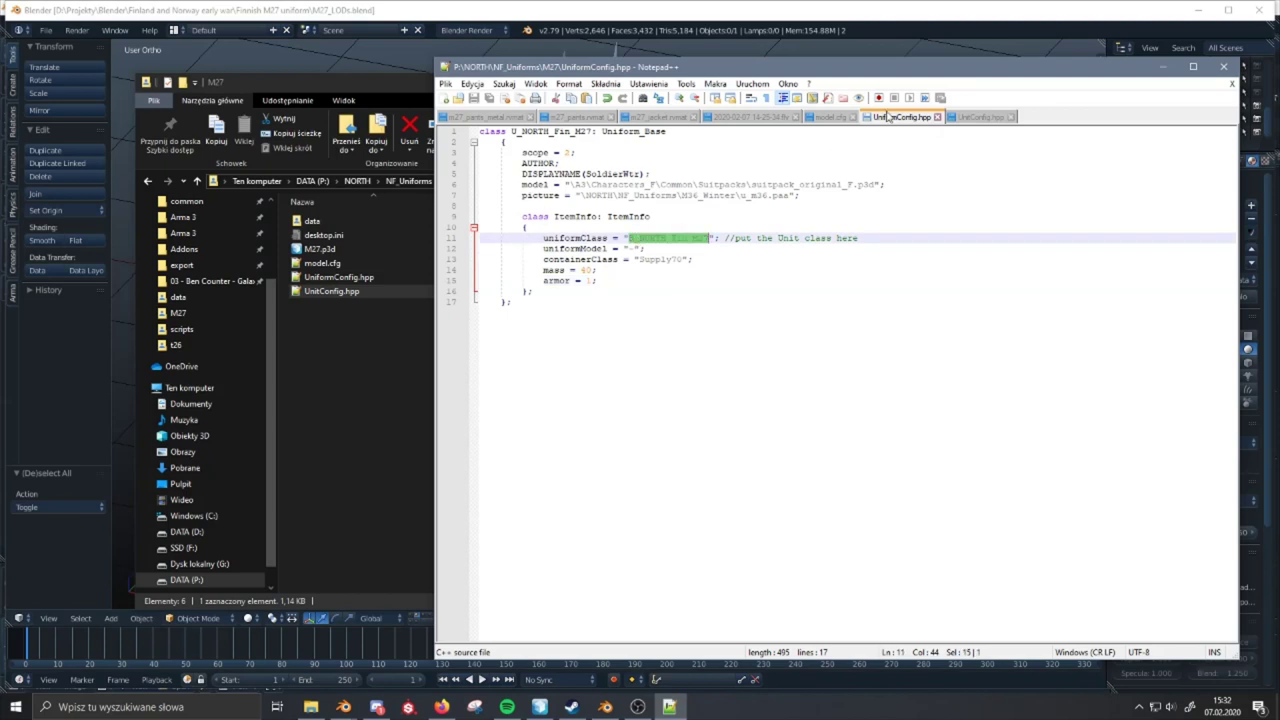
- Compare the unit class name in UnitConfig.hpp with the uniformClass value in UniformConfig.hpp
{"action": "left_click", "coordinate": [982, 117]}
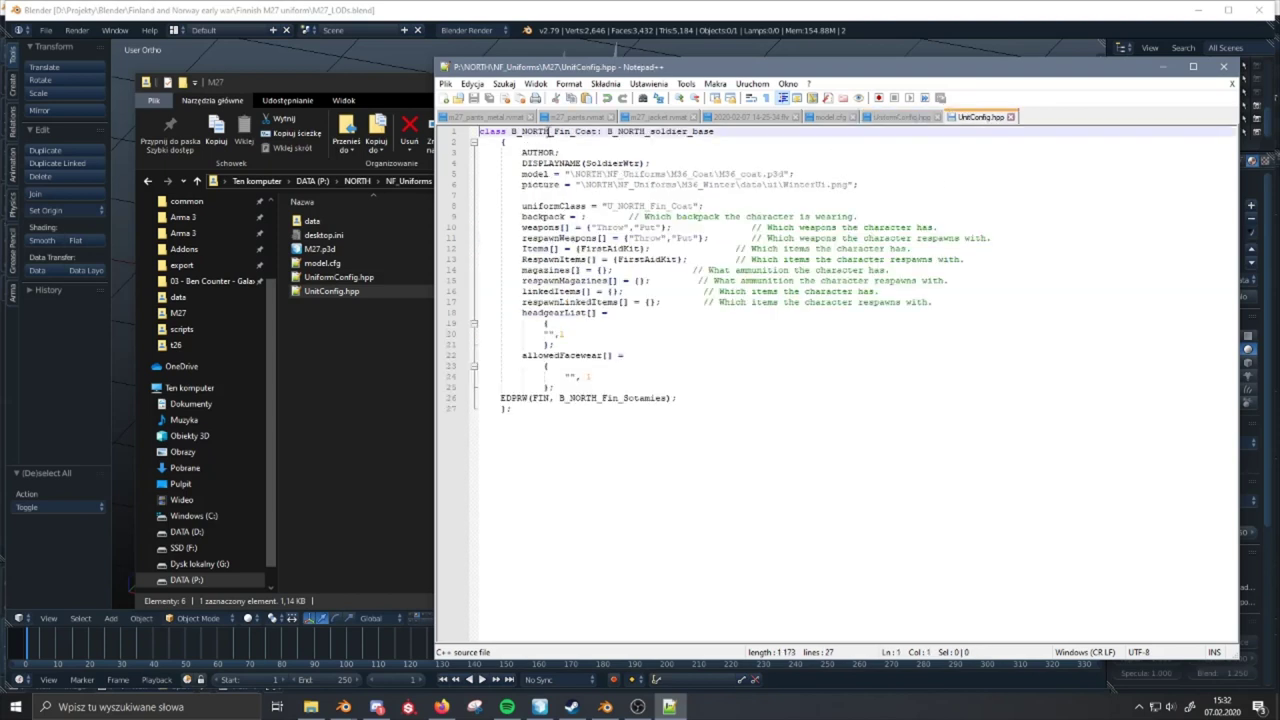
{"action": "double_click", "coordinate": [548, 132]}
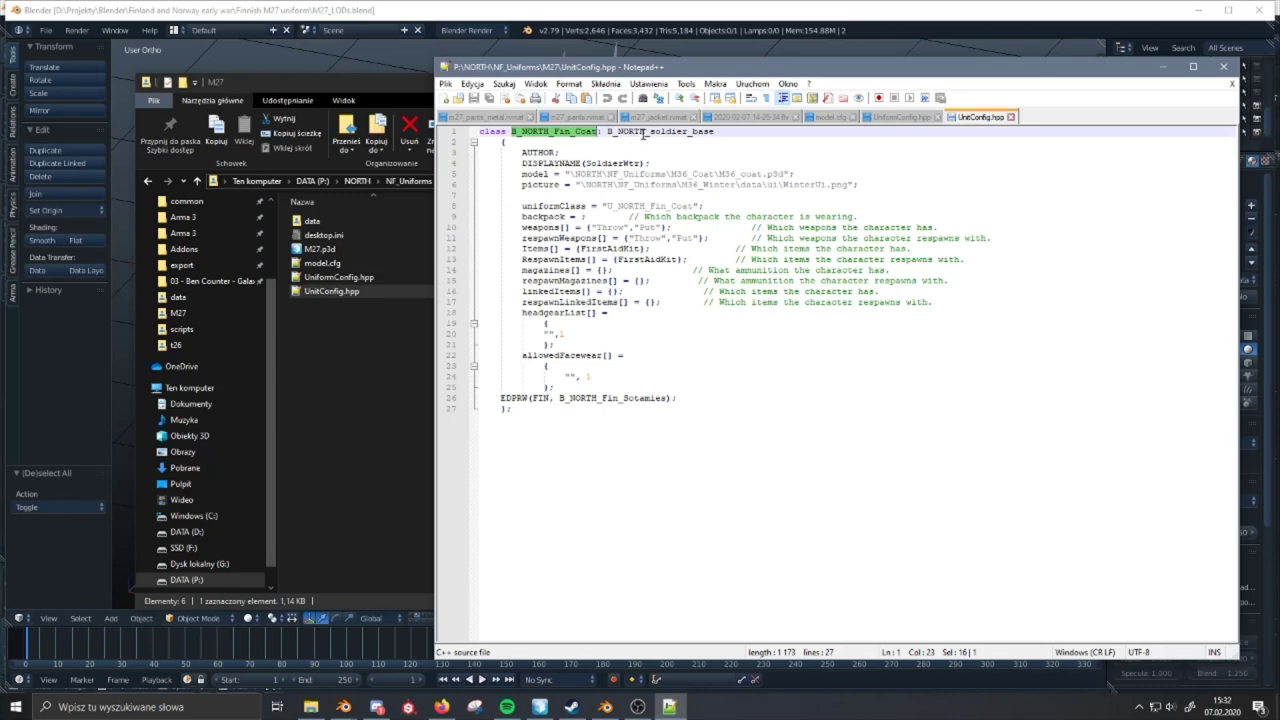
{"action": "type", "text": "M27"}
{"action": "key", "text": "ctrl+z"}
{"action": "left_click", "coordinate": [900, 117]}
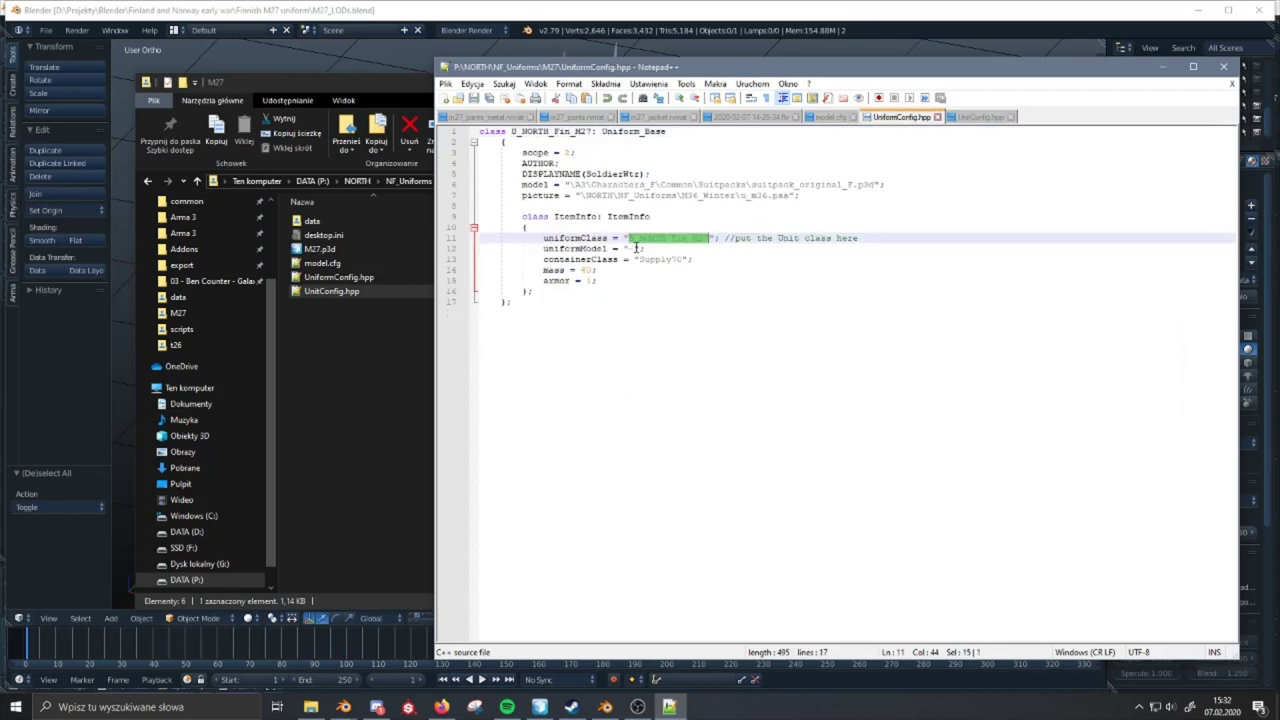
{"action": "type", "text": "B_NORTH_Fin_Coat"}
{"action": "double_click", "coordinate": [670, 243]}
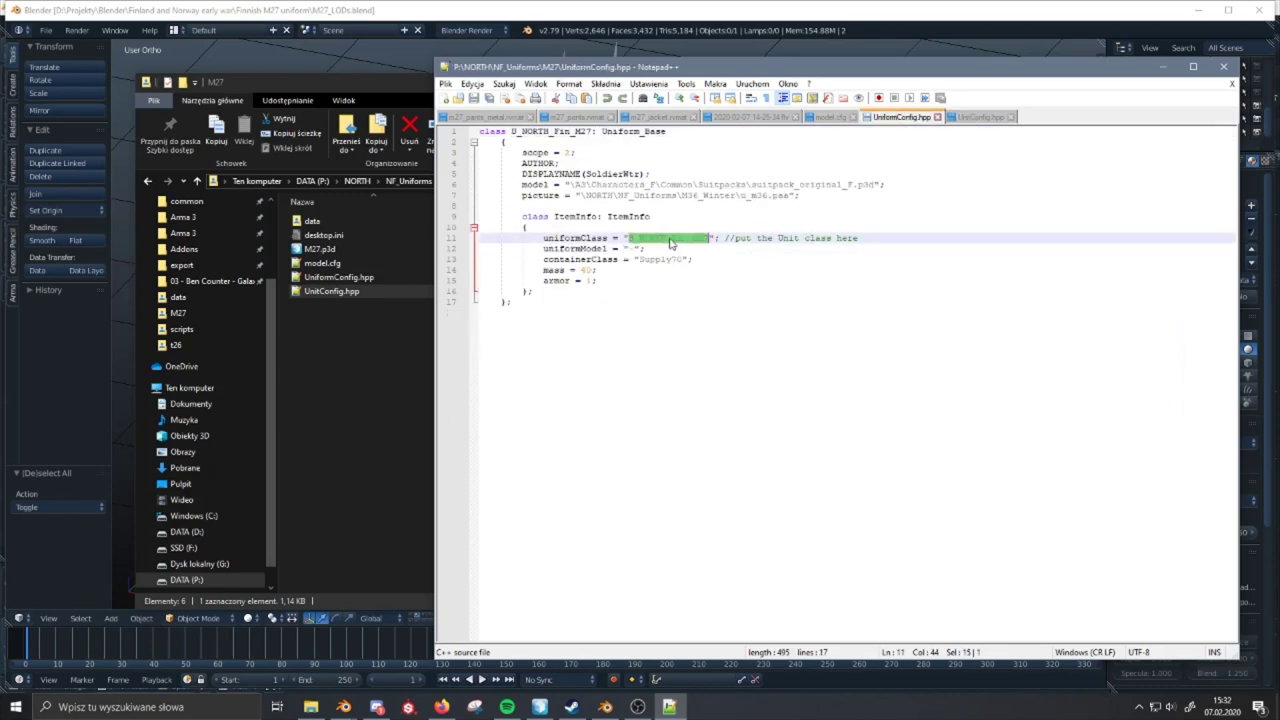
- Rename the unit class in UnitConfig.hpp to B_NORTH_Fin_M27 and save the file
{"action": "left_click", "coordinate": [982, 117]}
{"action": "double_click", "coordinate": [549, 131]}
{"action": "key", "text": "ctrl+v"}
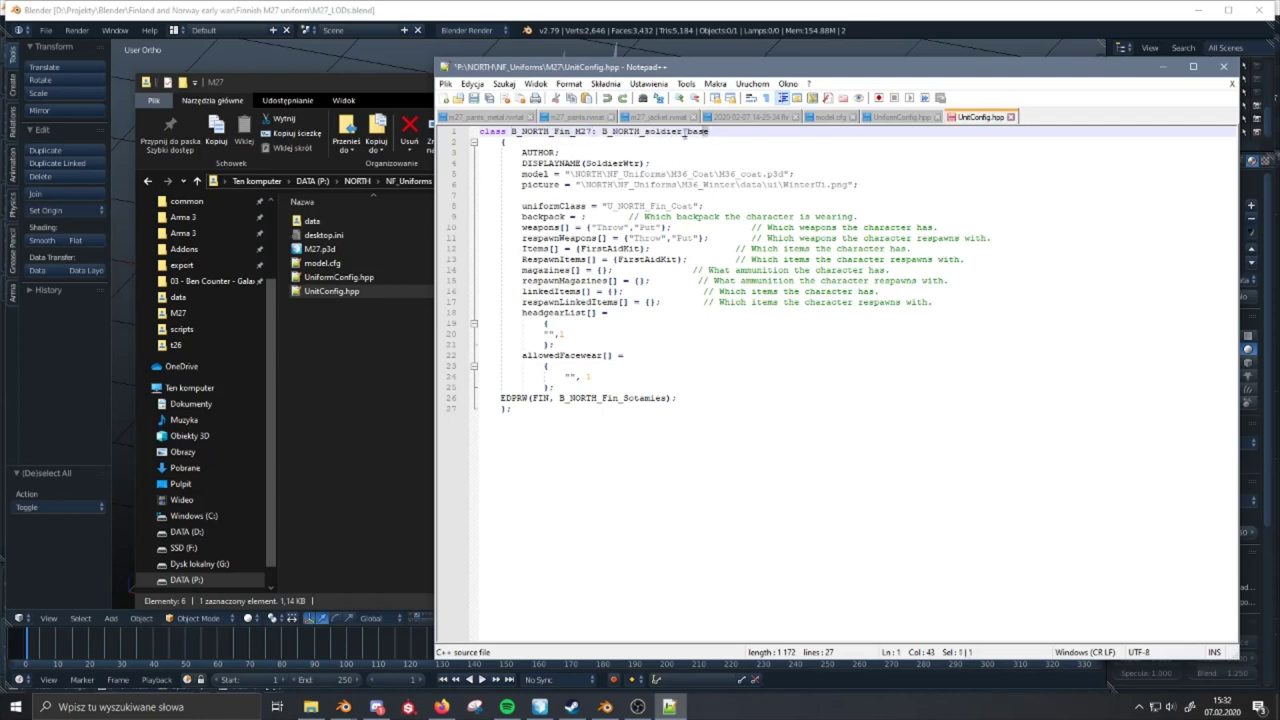
{"action": "left_click_drag", "start_coordinate": [709, 131], "coordinate": [603, 132]}
{"action": "left_click", "coordinate": [604, 143]}
{"action": "key", "text": "ctrl+s"}
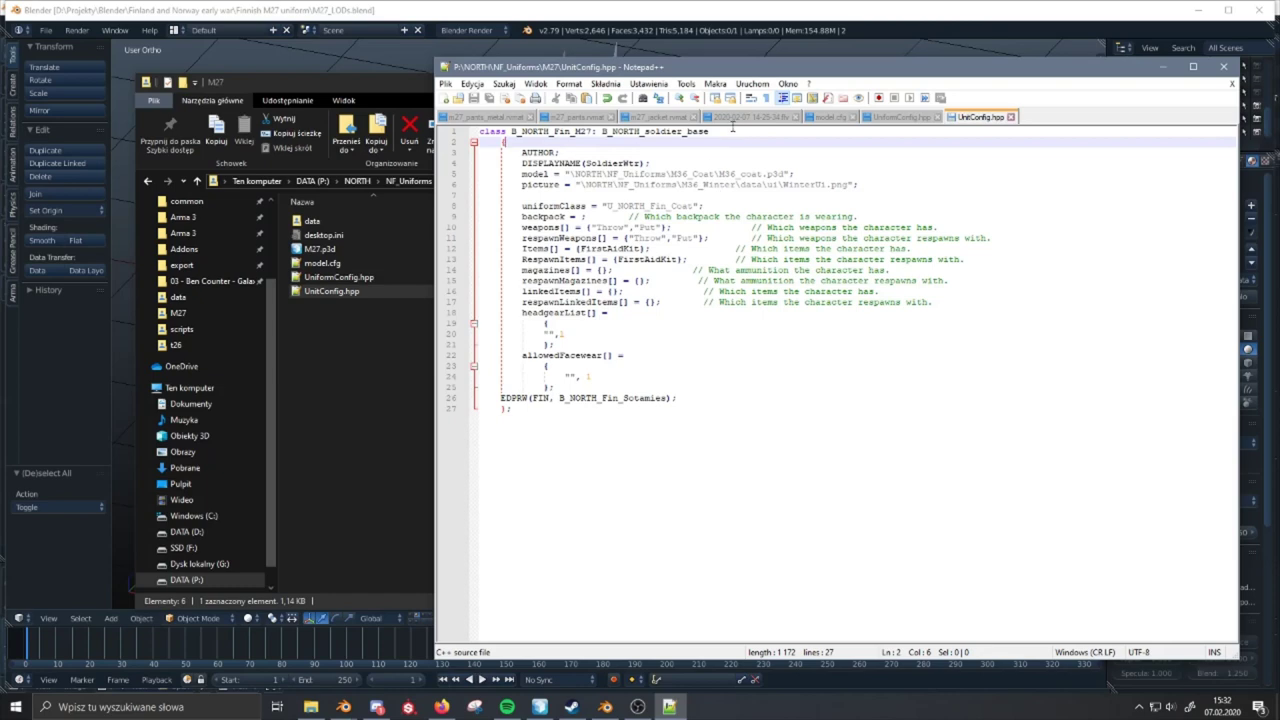
- Examine the parent class B_NORTH_soldier_base on the first line of UnitConfig.hpp
{"action": "left_click_drag", "start_coordinate": [710, 131], "coordinate": [604, 131]}
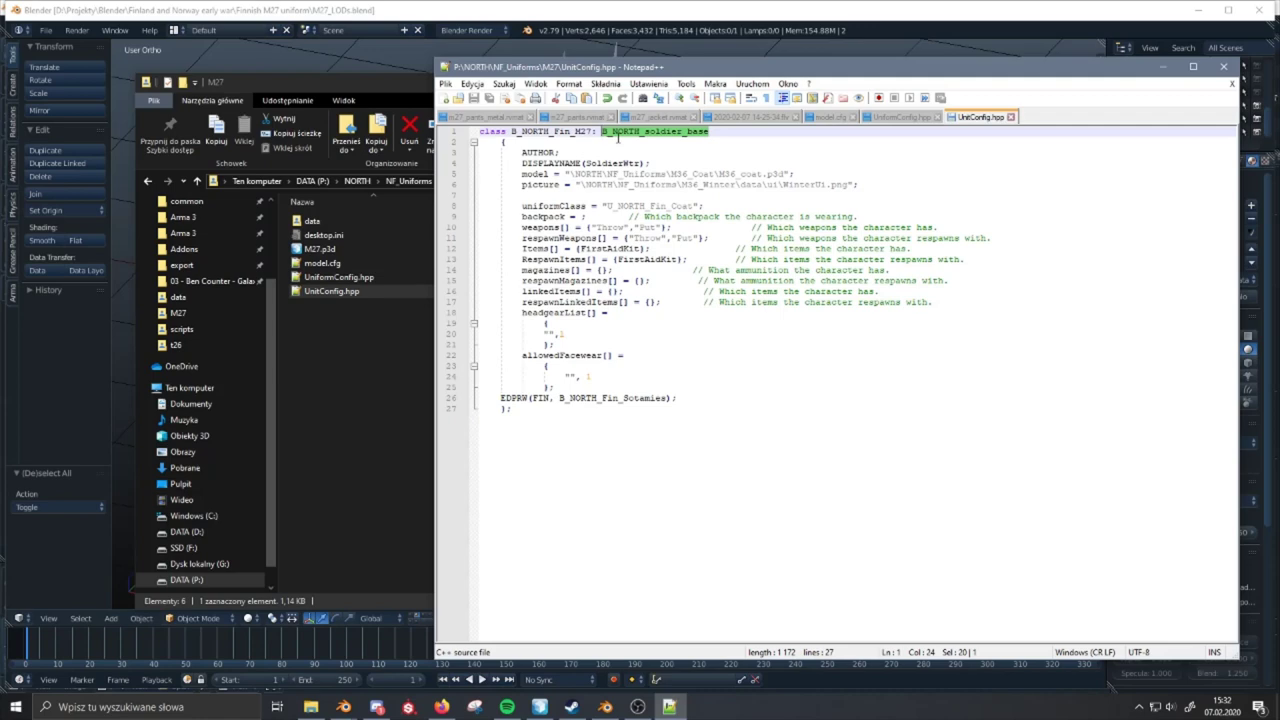
{"action": "left_click_drag", "start_coordinate": [726, 132], "coordinate": [601, 132]}
{"action": "left_click", "coordinate": [603, 131]}
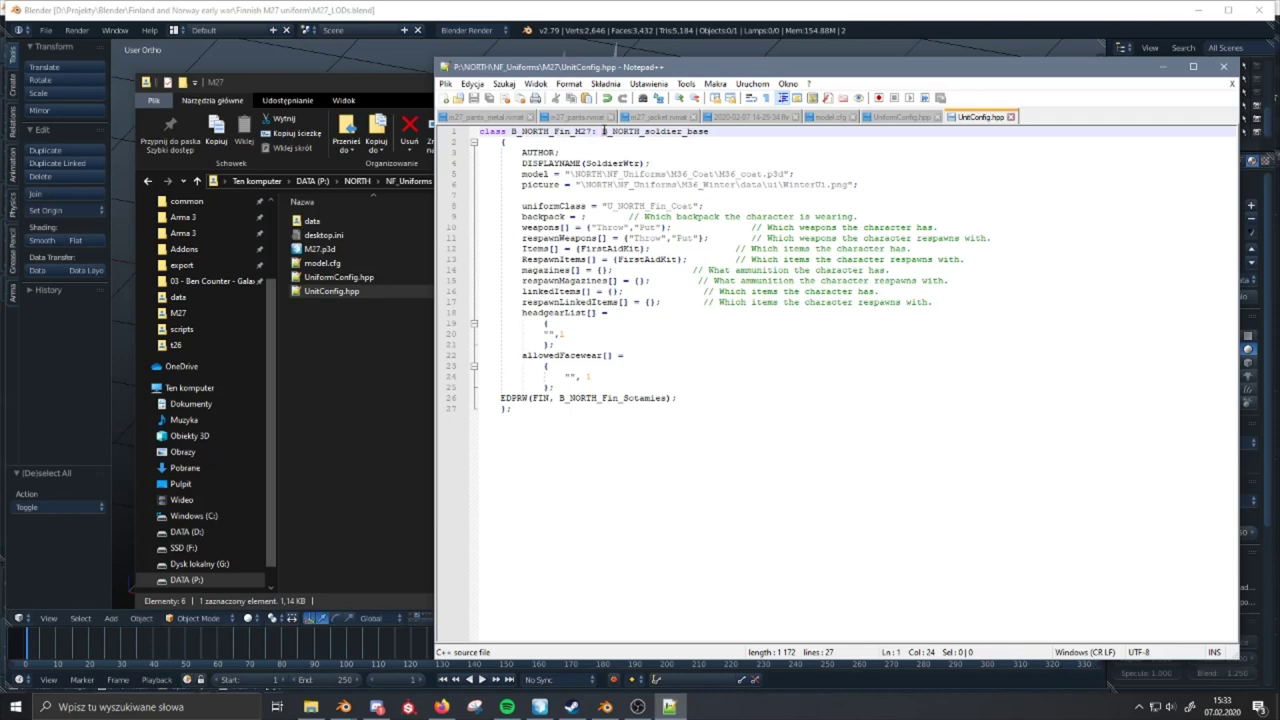
{"action": "double_click", "coordinate": [602, 131]}
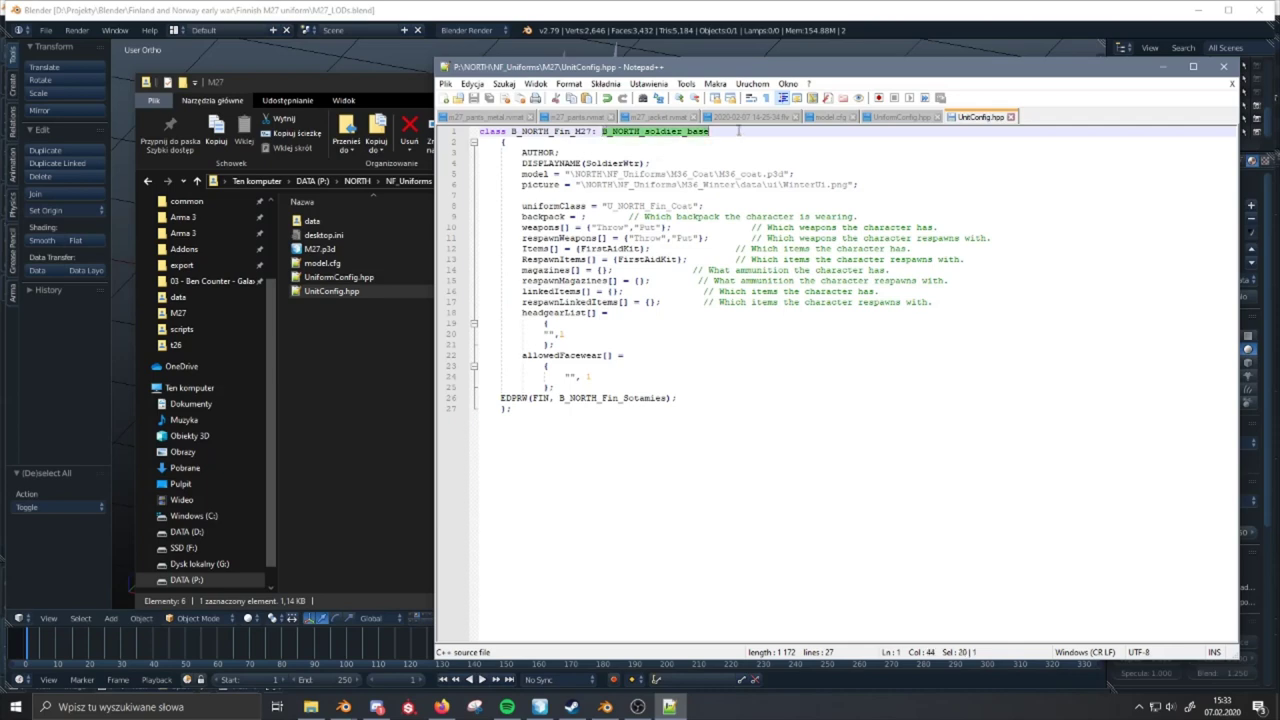
{"action": "left_click", "coordinate": [739, 131]}
- Try replacing the parent class with names beginning MAN and SOL, and restore B_NORTH_soldier_base
{"action": "left_click_drag", "start_coordinate": [739, 131], "coordinate": [603, 132]}
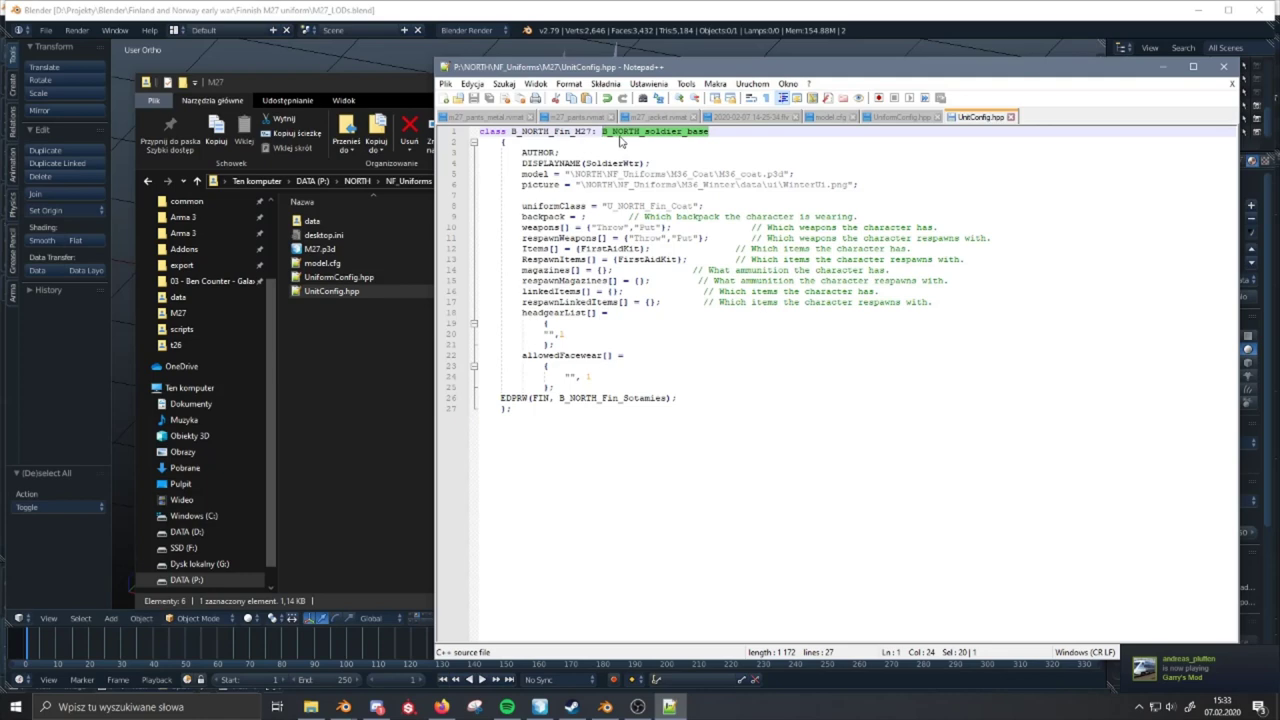
{"action": "type", "text": "MAN_"}
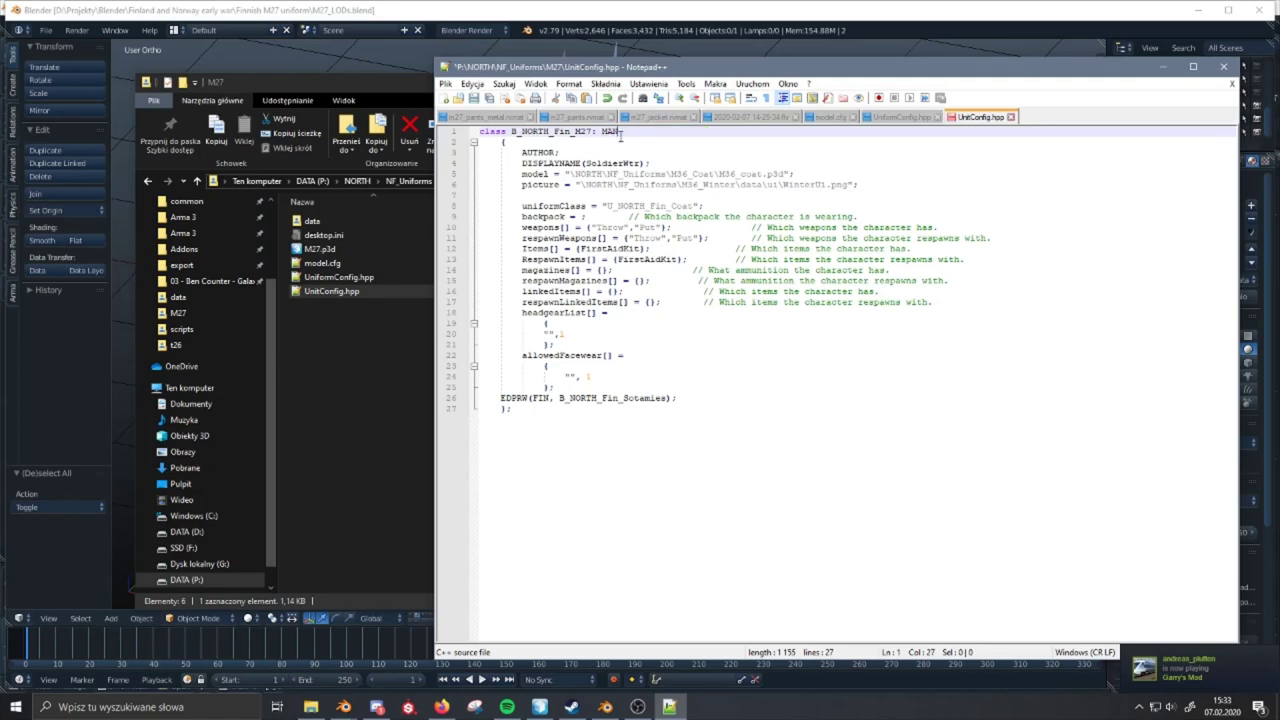
{"action": "key", "text": "BackSpace"}
{"action": "key", "text": "BackSpace"}
{"action": "key", "text": "BackSpace"}
{"action": "type", "text": "SOLDIER_BAS"}
{"action": "key", "text": "BackSpace"}
{"action": "key", "text": "BackSpace"}
{"action": "key", "text": "BackSpace"}
{"action": "key", "text": "BackSpace"}
{"action": "key", "text": "BackSpace"}
{"action": "key", "text": "BackSpace"}
{"action": "key", "text": "BackSpace"}
{"action": "key", "text": "BackSpace"}
{"action": "key", "text": "BackSpace"}
{"action": "key", "text": "BackSpace"}
{"action": "key", "text": "BackSpace"}
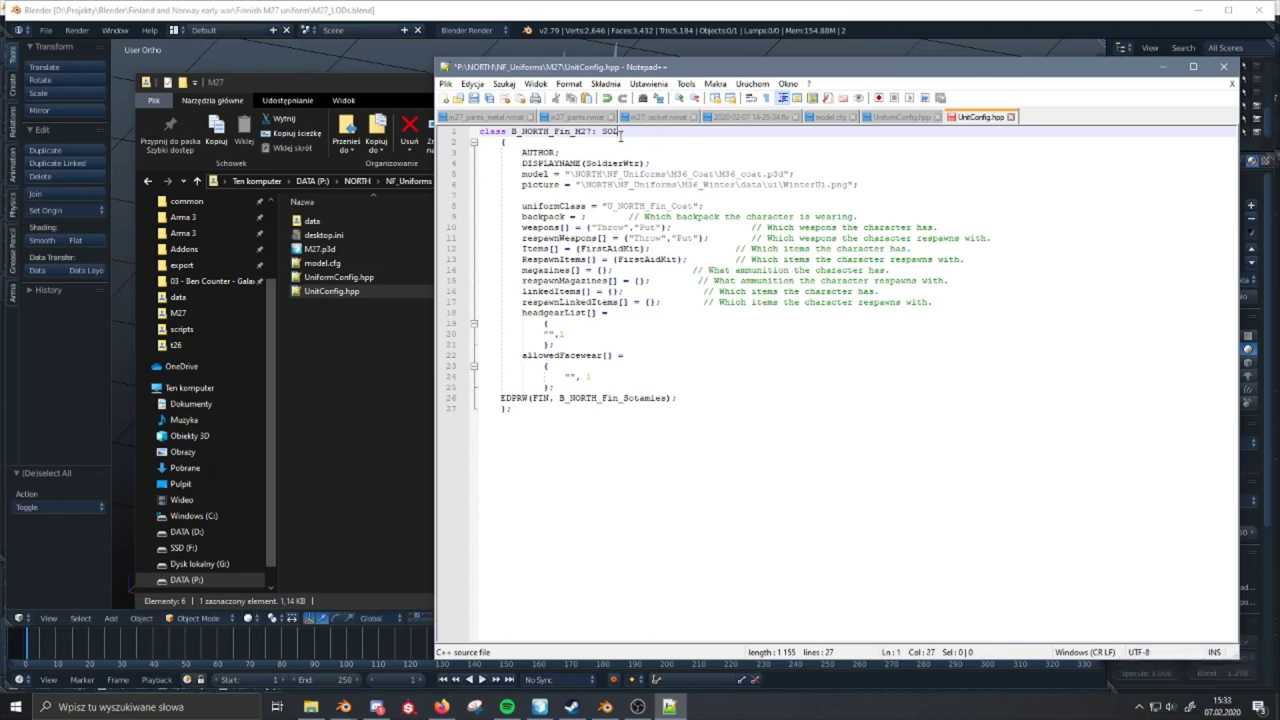
{"action": "key", "text": "ctrl+z"}
{"action": "key", "text": "ctrl+z"}
{"action": "key", "text": "ctrl+z"}
{"action": "key", "text": "ctrl+z"}
{"action": "key", "text": "ctrl+z"}
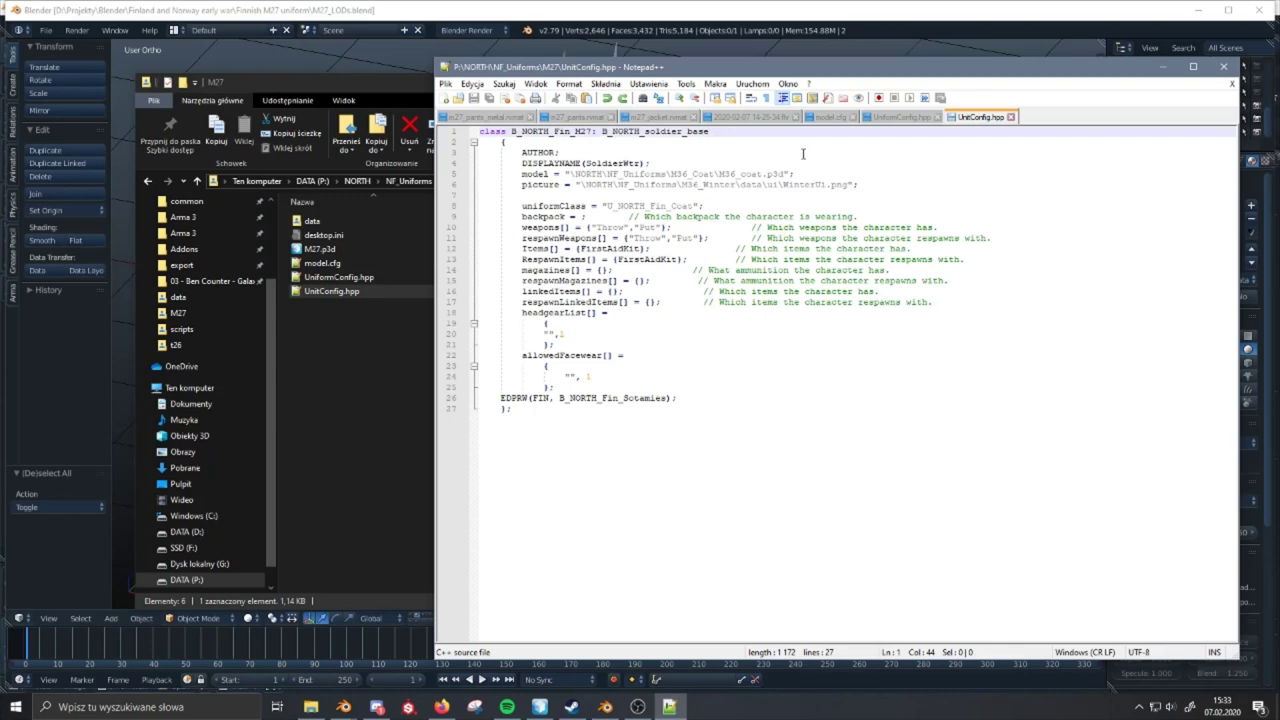
- Change the folder in the UnitConfig.hpp model path from M36_Coat to M27
{"action": "left_click_drag", "start_coordinate": [522, 174], "coordinate": [851, 174]}
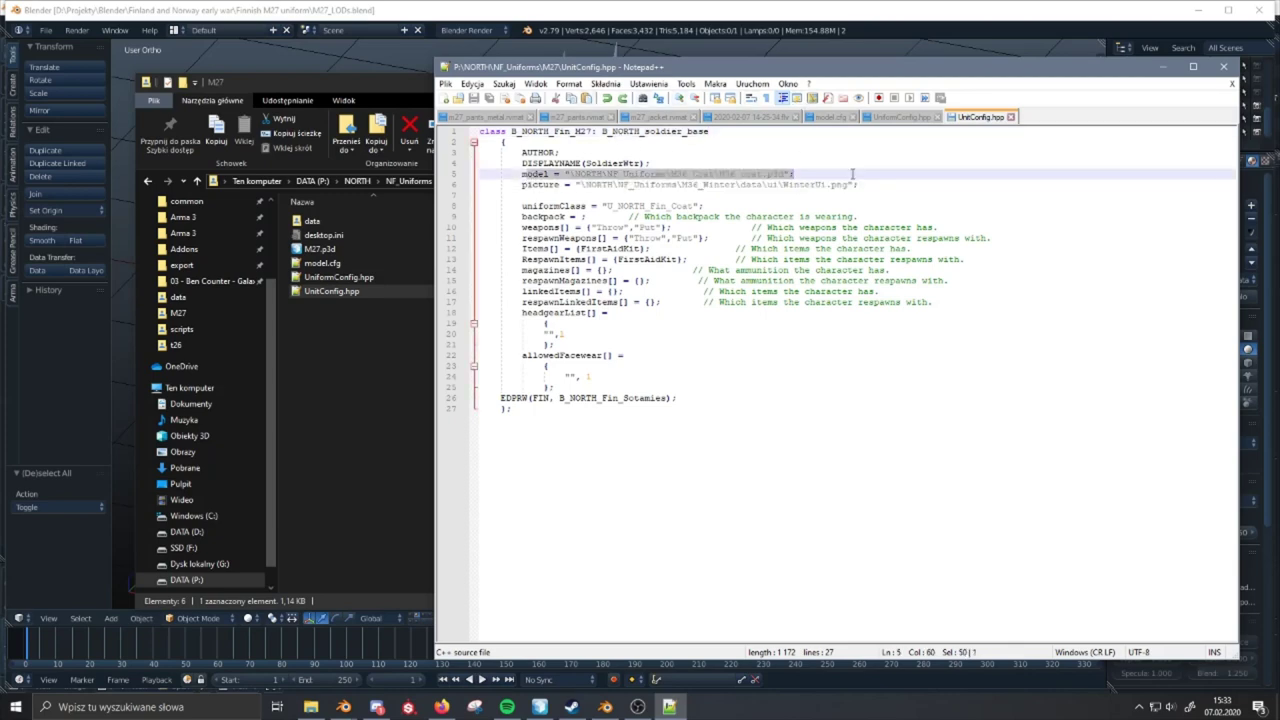
{"action": "left_click", "coordinate": [690, 175]}
{"action": "left_click_drag", "start_coordinate": [671, 175], "coordinate": [712, 176]}
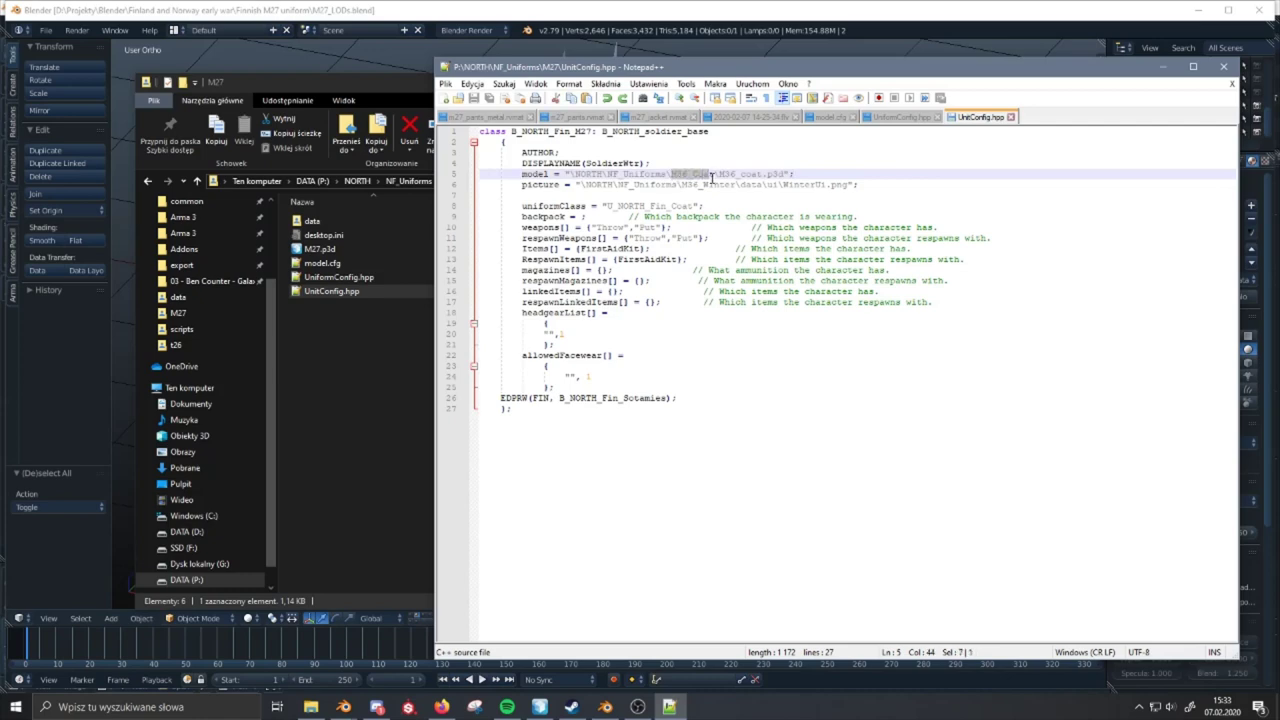
{"action": "type", "text": "M2"}
{"action": "key", "text": "BackSpace"}
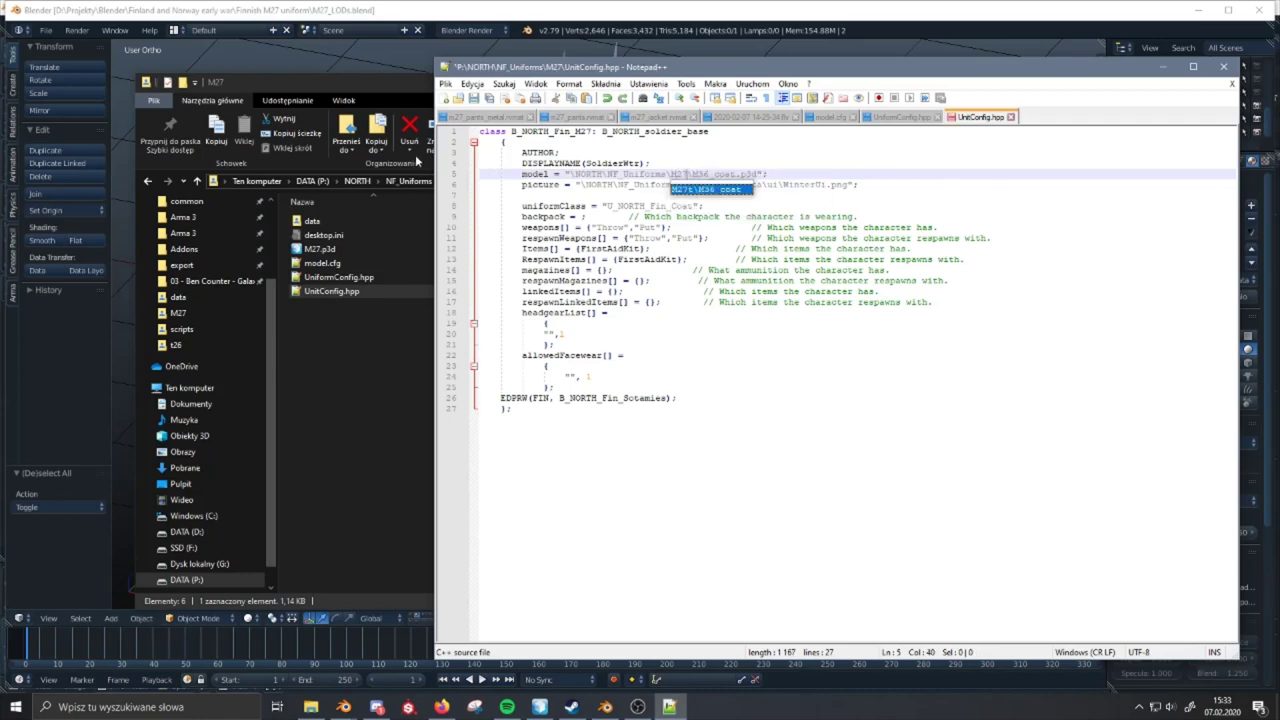
- Check the M27.p3d and model.cfg files in the M27 folder and return to UnitConfig.hpp
{"action": "left_click", "coordinate": [330, 236]}
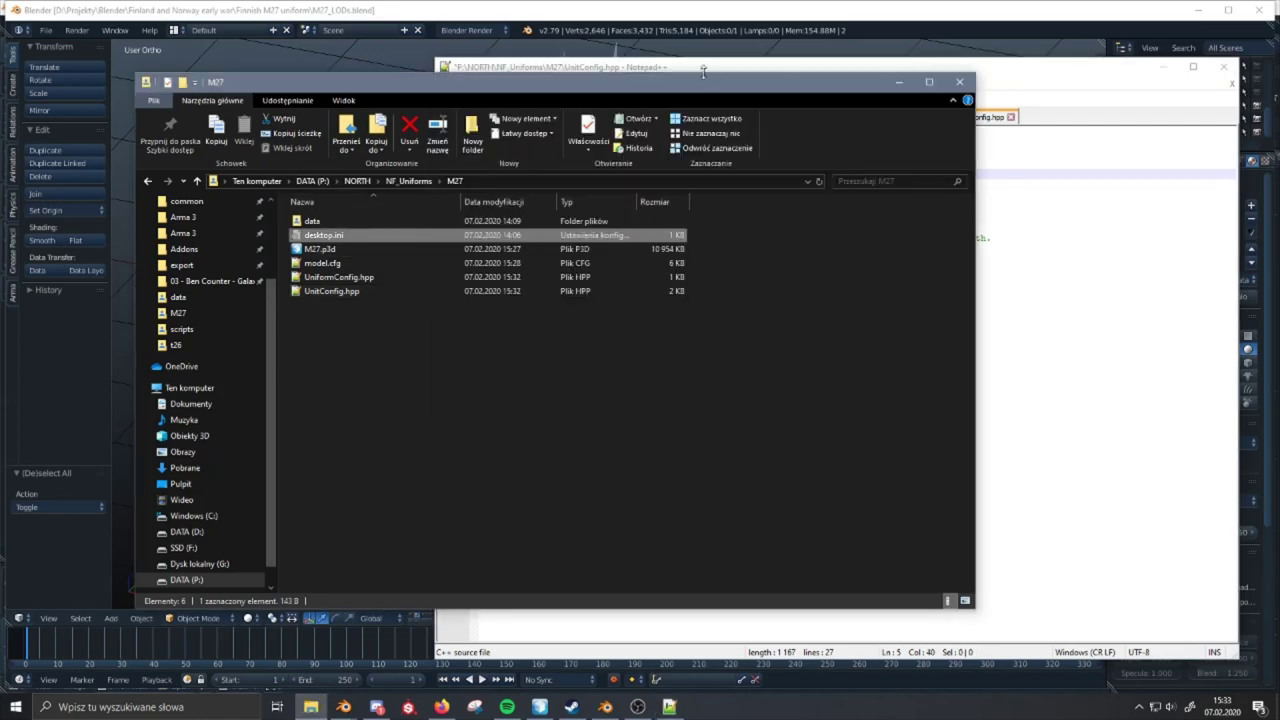
{"action": "left_click_drag", "start_coordinate": [703, 78], "coordinate": [640, 72]}
{"action": "left_click", "coordinate": [339, 246]}
{"action": "left_click", "coordinate": [298, 260]}
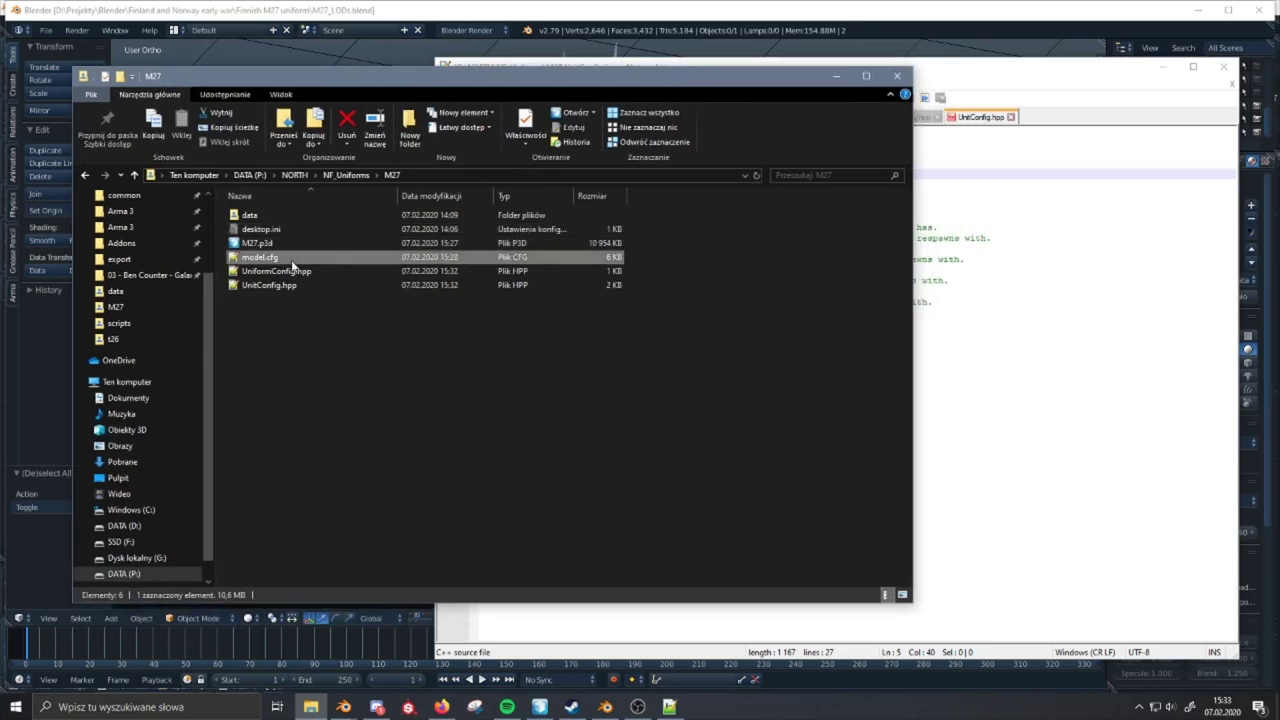
{"action": "left_click", "coordinate": [1088, 302]}
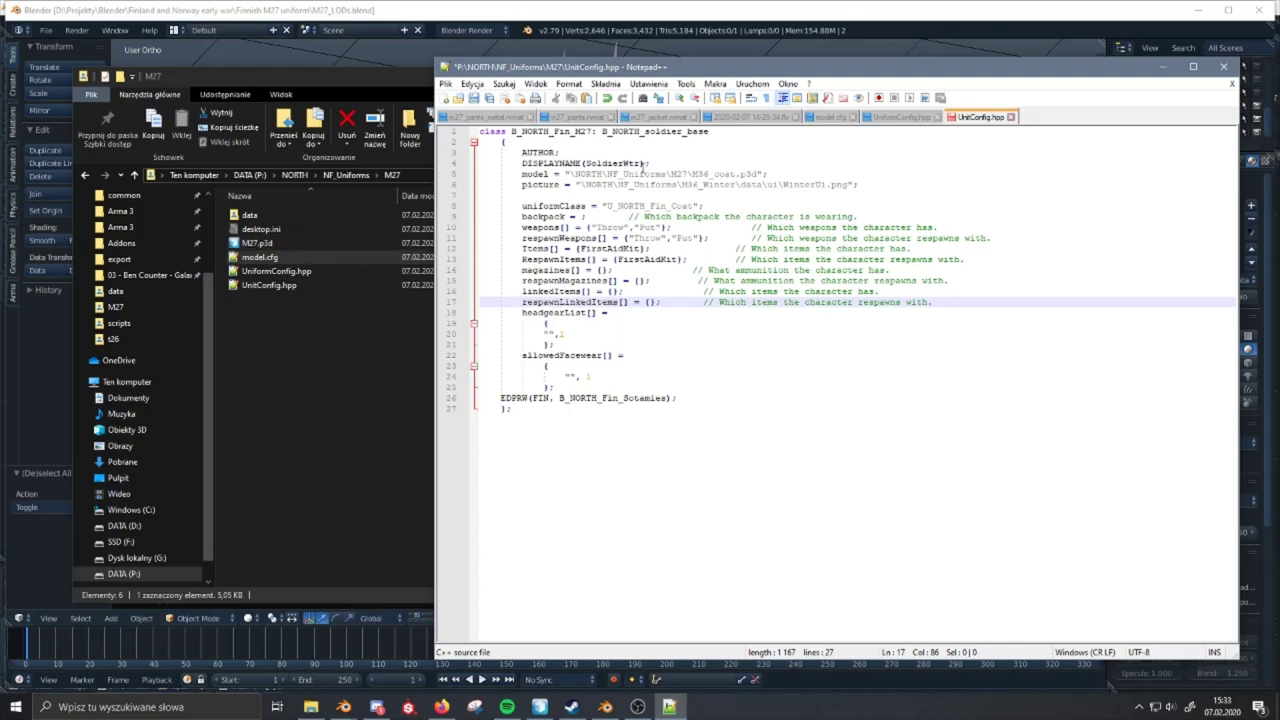
- Compare the M27: ArmaMan class line in model.cfg with the M27.p3d file name
{"action": "left_click", "coordinate": [828, 117]}
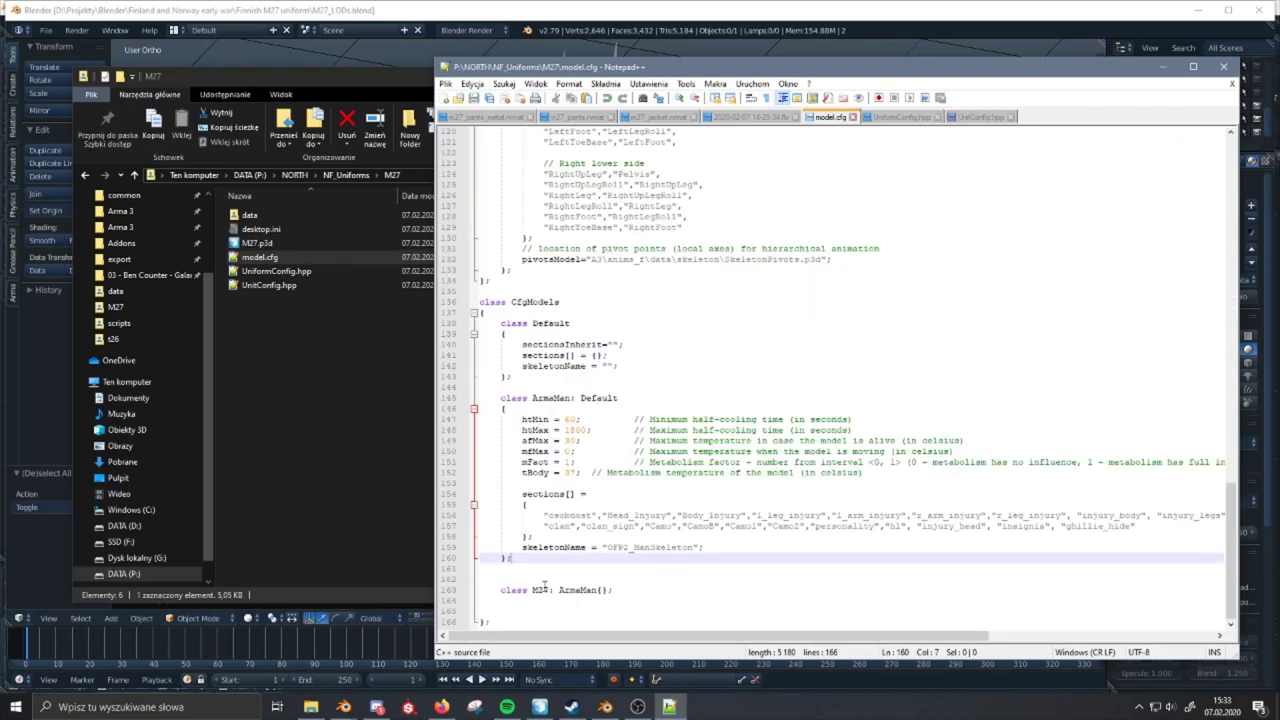
{"action": "left_click_drag", "start_coordinate": [501, 590], "coordinate": [606, 591]}
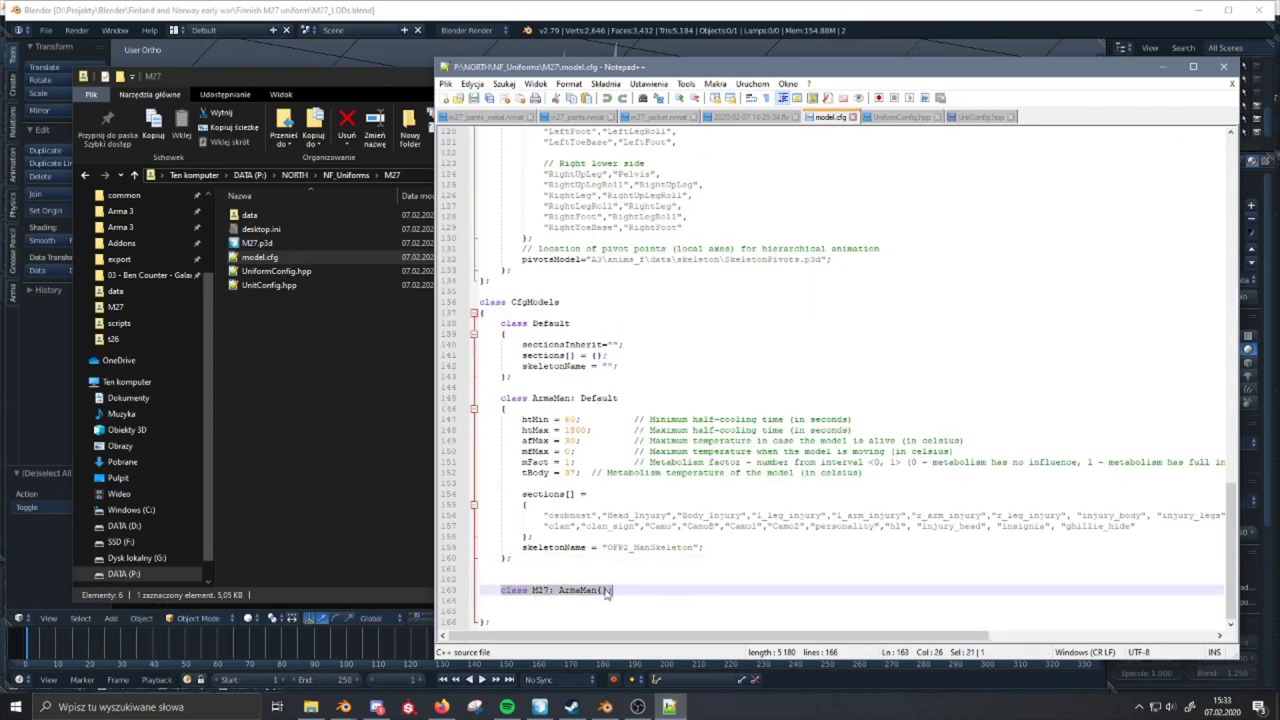
{"action": "left_click", "coordinate": [618, 589]}
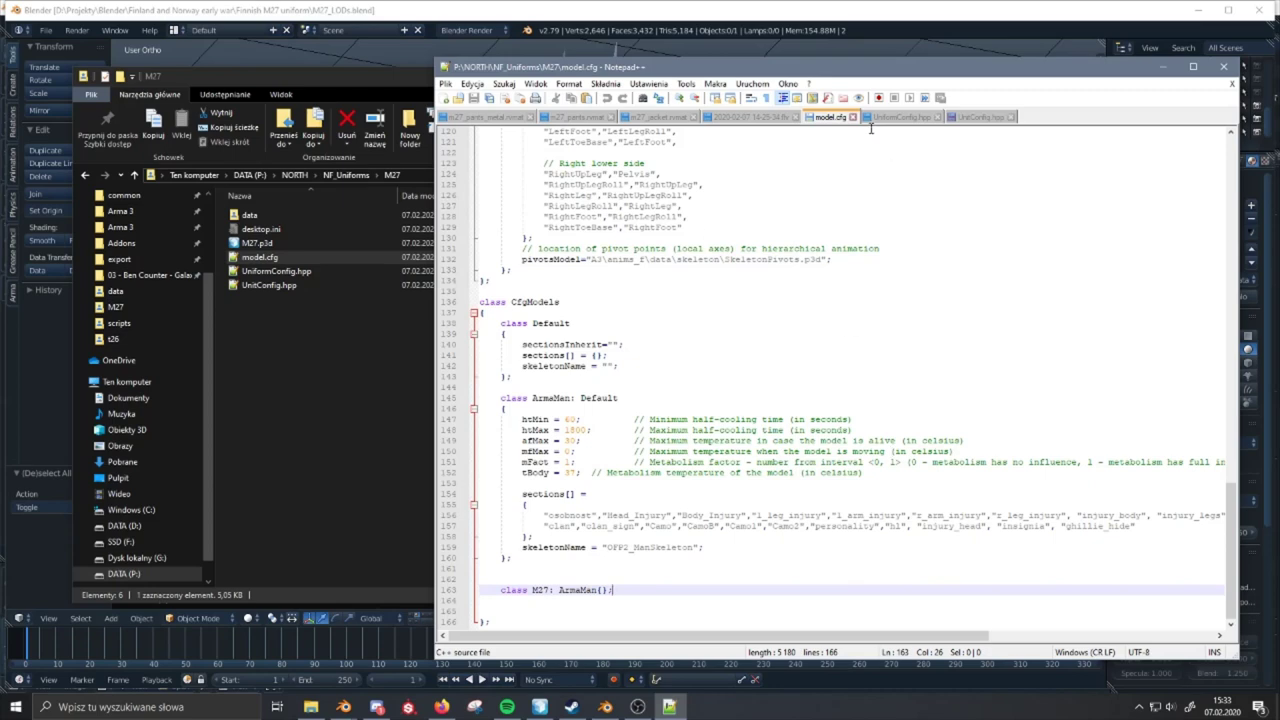
{"action": "left_click", "coordinate": [352, 243]}
{"action": "left_click", "coordinate": [1012, 238]}
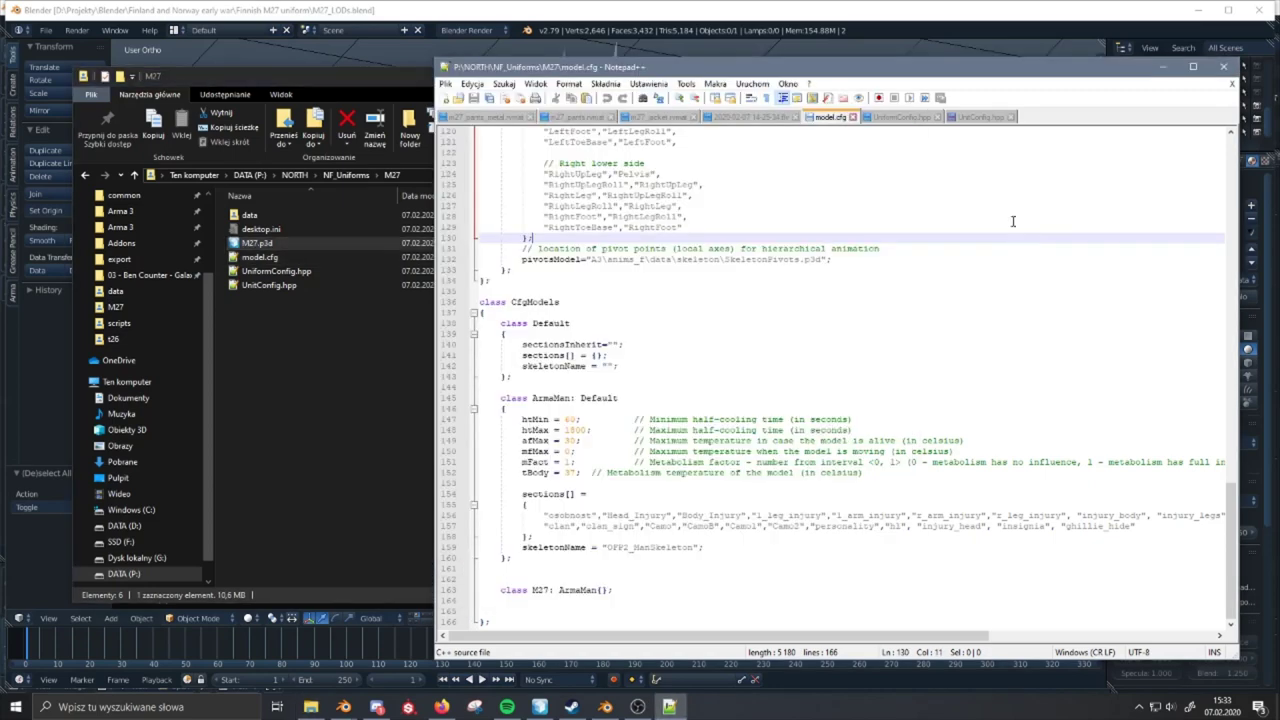
- Review the model and picture paths in UnitConfig.hpp, then recheck UniformConfig.hpp and the M27 class in model.cfg
{"action": "left_click", "coordinate": [980, 117]}
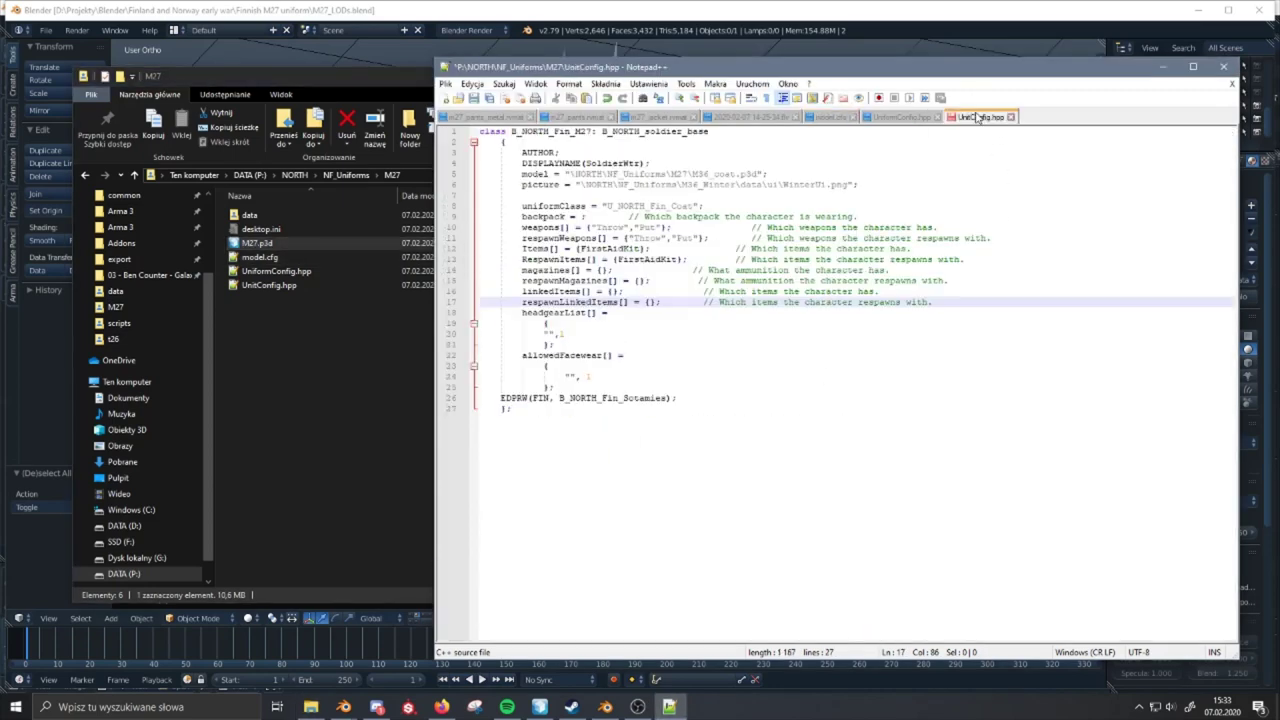
{"action": "left_click_drag", "start_coordinate": [565, 174], "coordinate": [784, 186]}
{"action": "left_click", "coordinate": [876, 187]}
{"action": "left_click", "coordinate": [899, 117]}
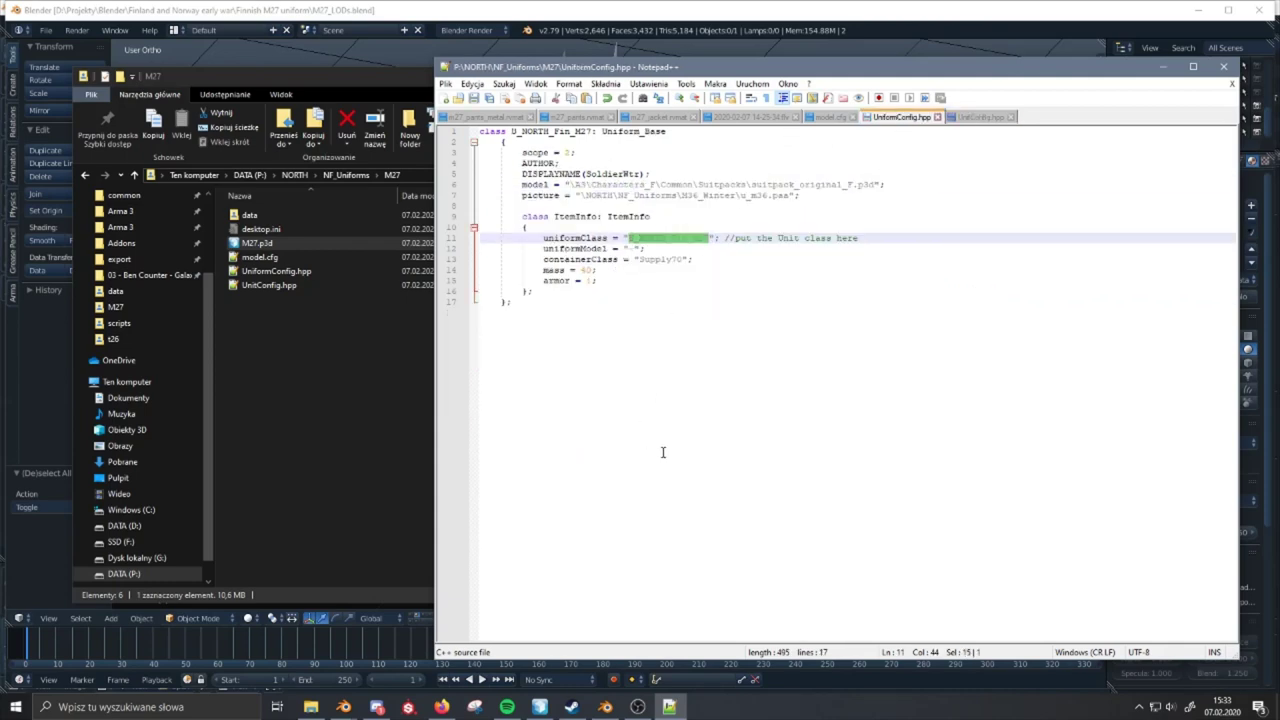
{"action": "left_click", "coordinate": [826, 120]}
{"action": "left_click", "coordinate": [637, 588]}
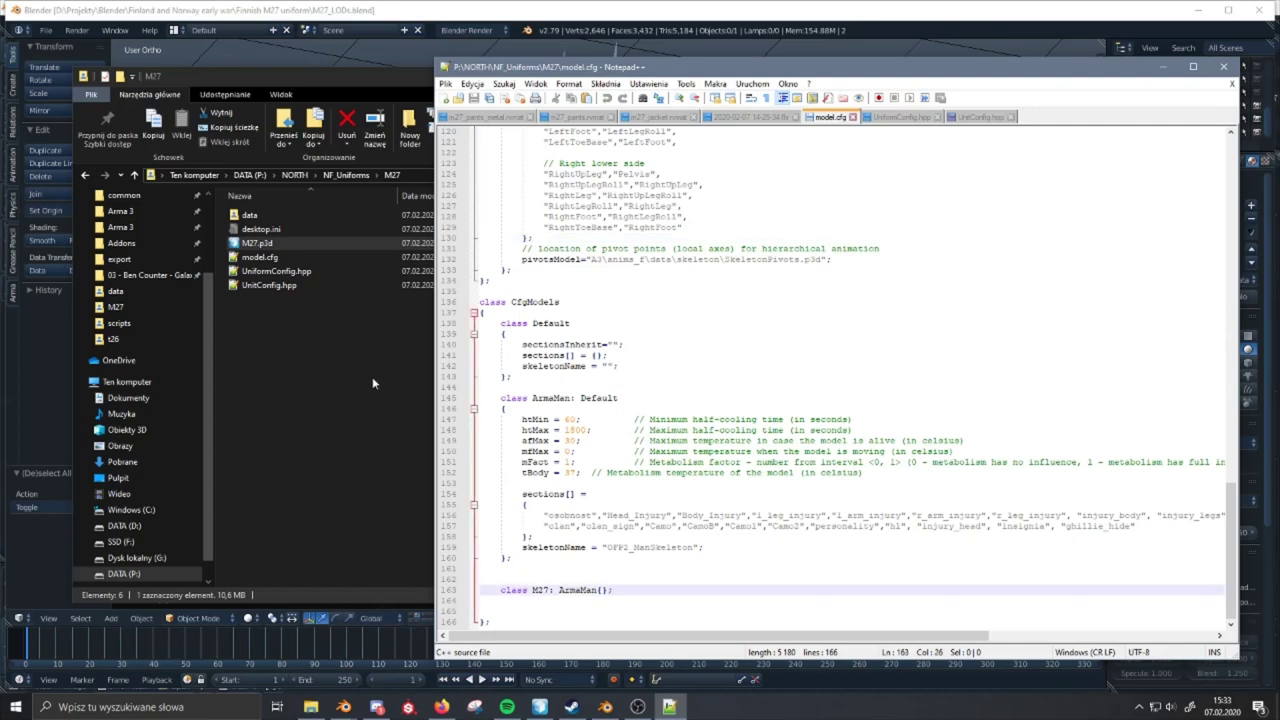
- Inspect the textures and rvmat files in the M27 data folder and recheck the M27 class name in model.cfg
{"action": "left_click", "coordinate": [348, 254]}
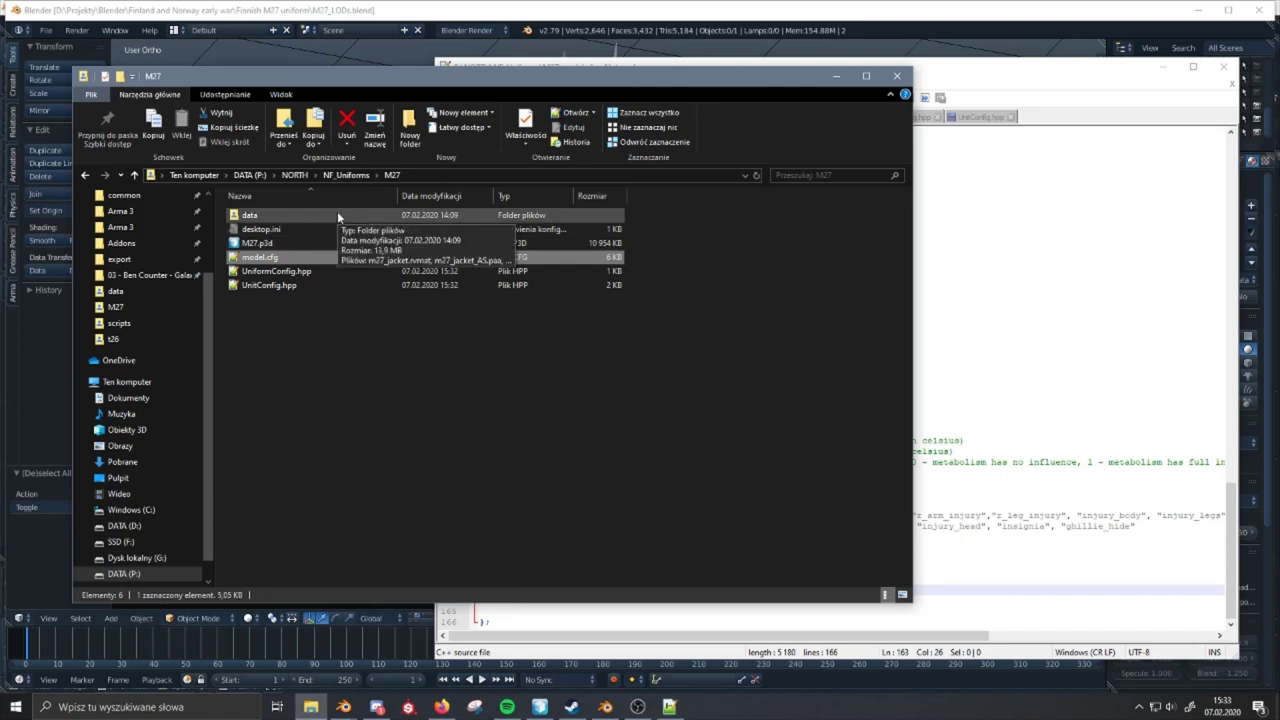
{"action": "double_click", "coordinate": [337, 213]}
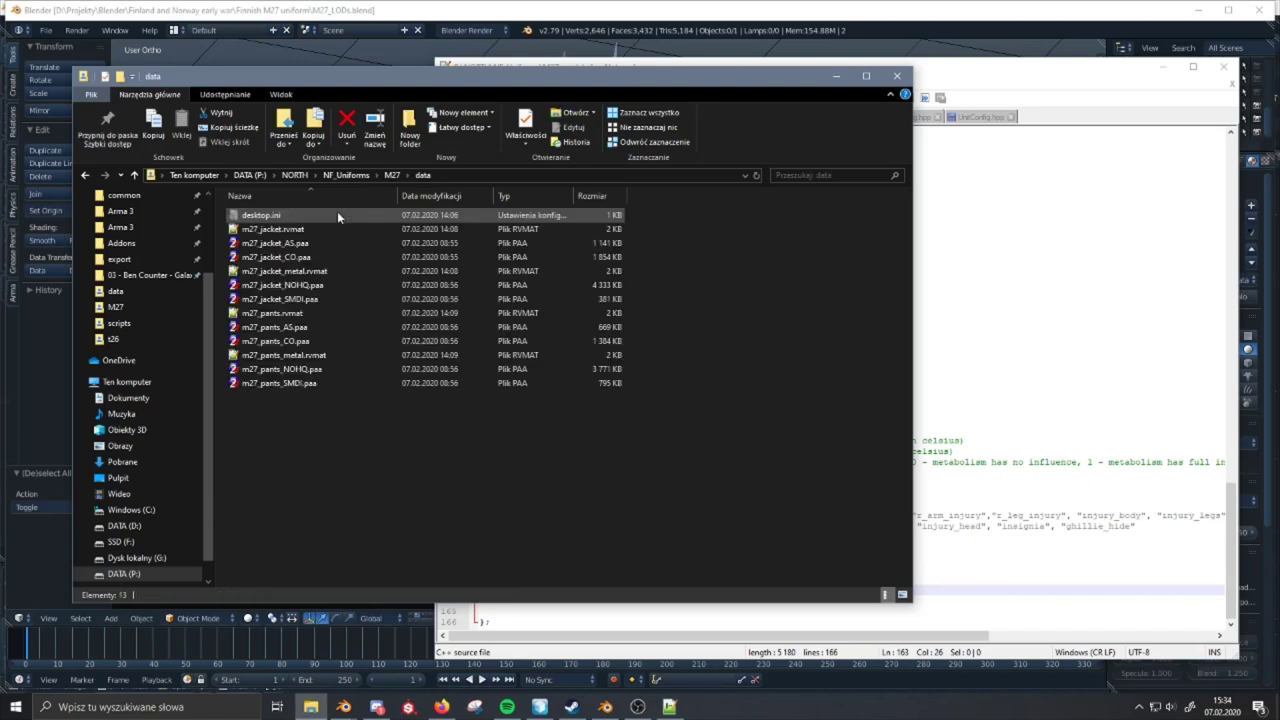
{"action": "left_click", "coordinate": [87, 174]}
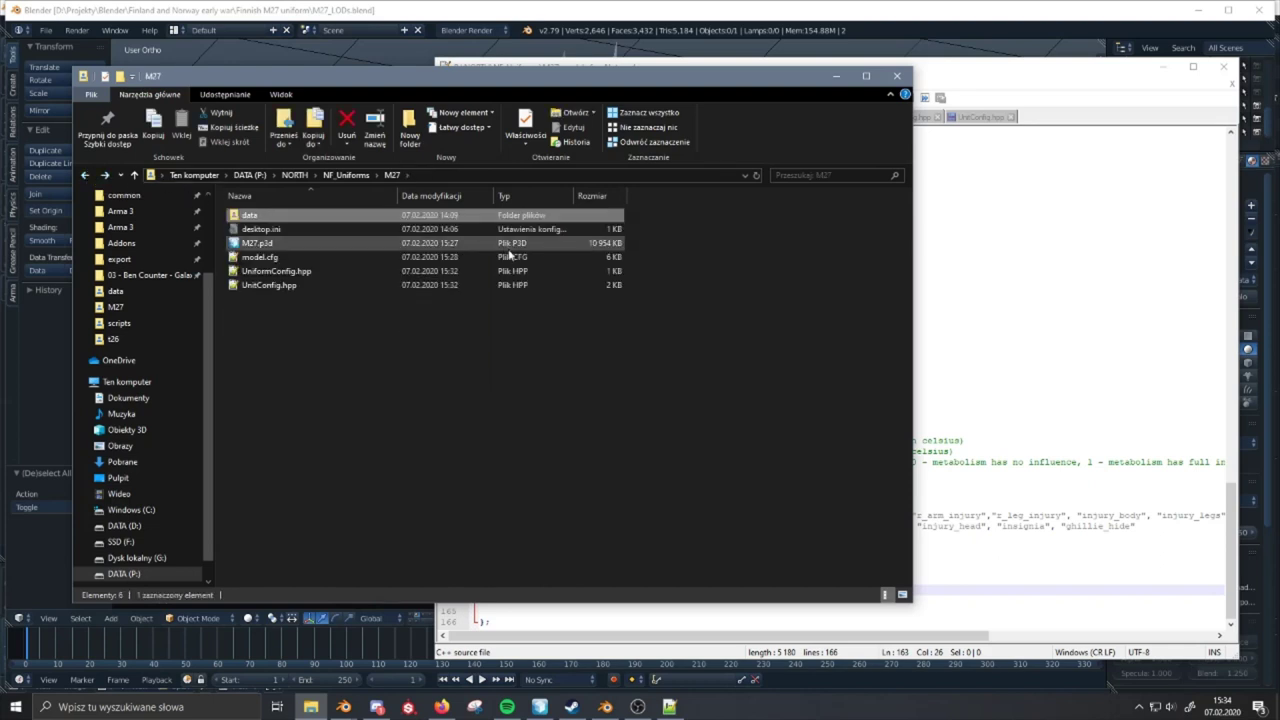
{"action": "left_click", "coordinate": [453, 257]}
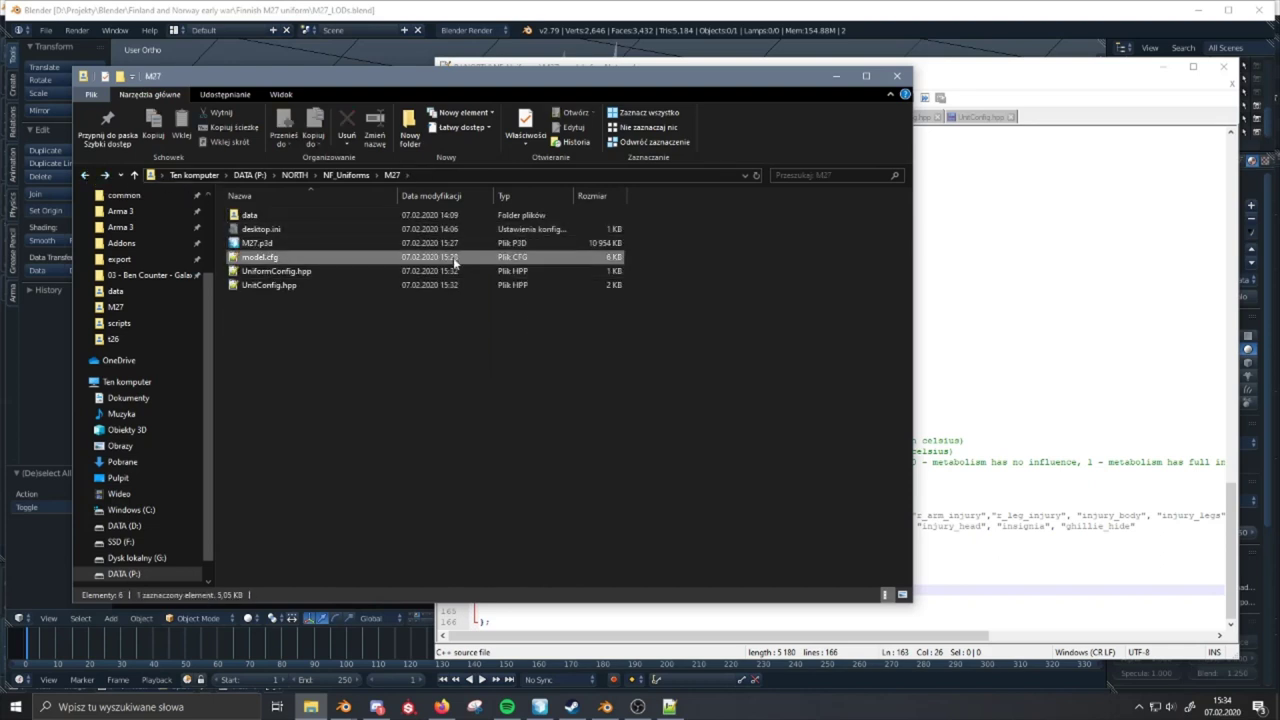
{"action": "left_click", "coordinate": [978, 508]}
{"action": "left_click_drag", "start_coordinate": [547, 590], "coordinate": [532, 590]}
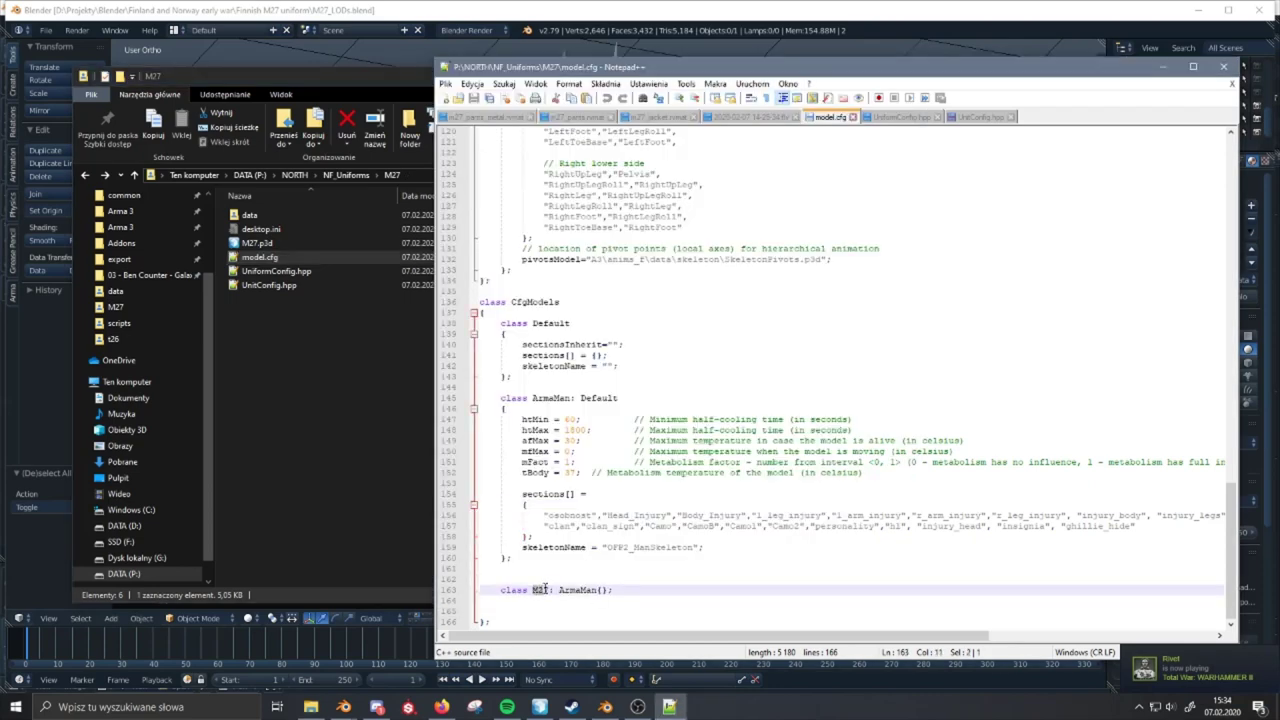
- Recheck the model path in UnitConfig.hpp against M27.p3d and look into the M36_Summer folder in NF_Uniforms
{"action": "left_click", "coordinate": [985, 117]}
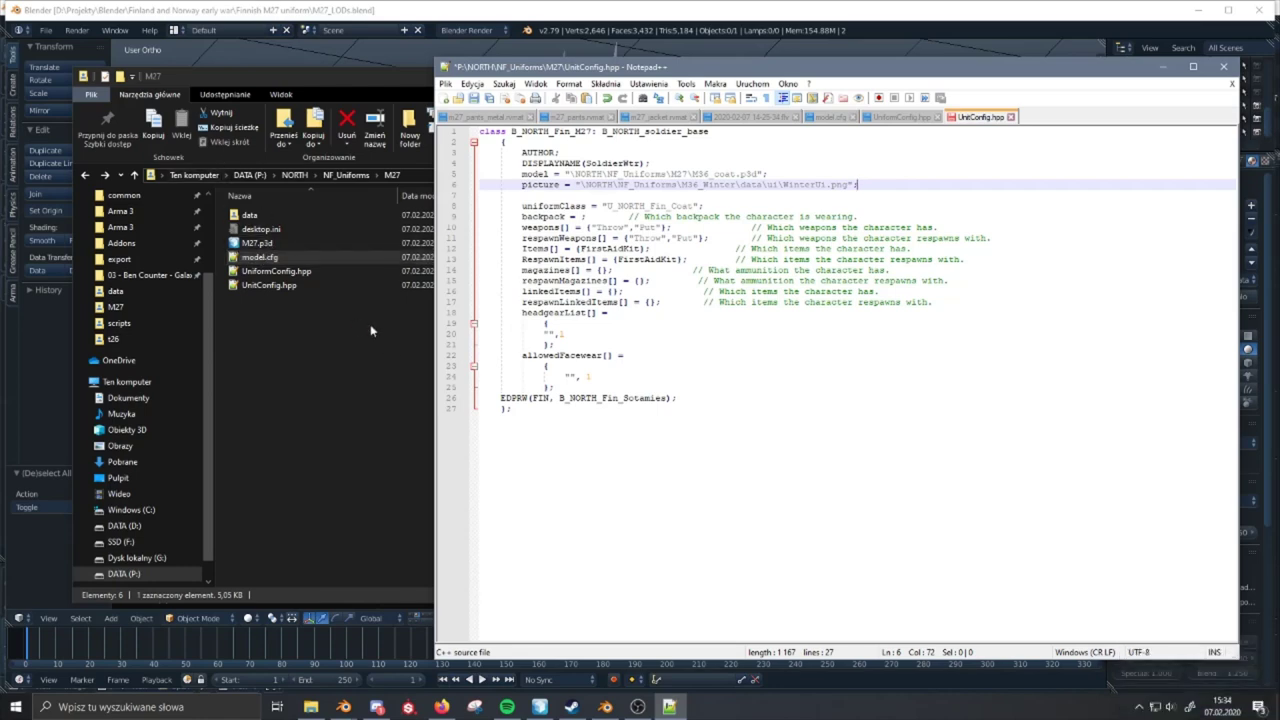
{"action": "left_click", "coordinate": [345, 243]}
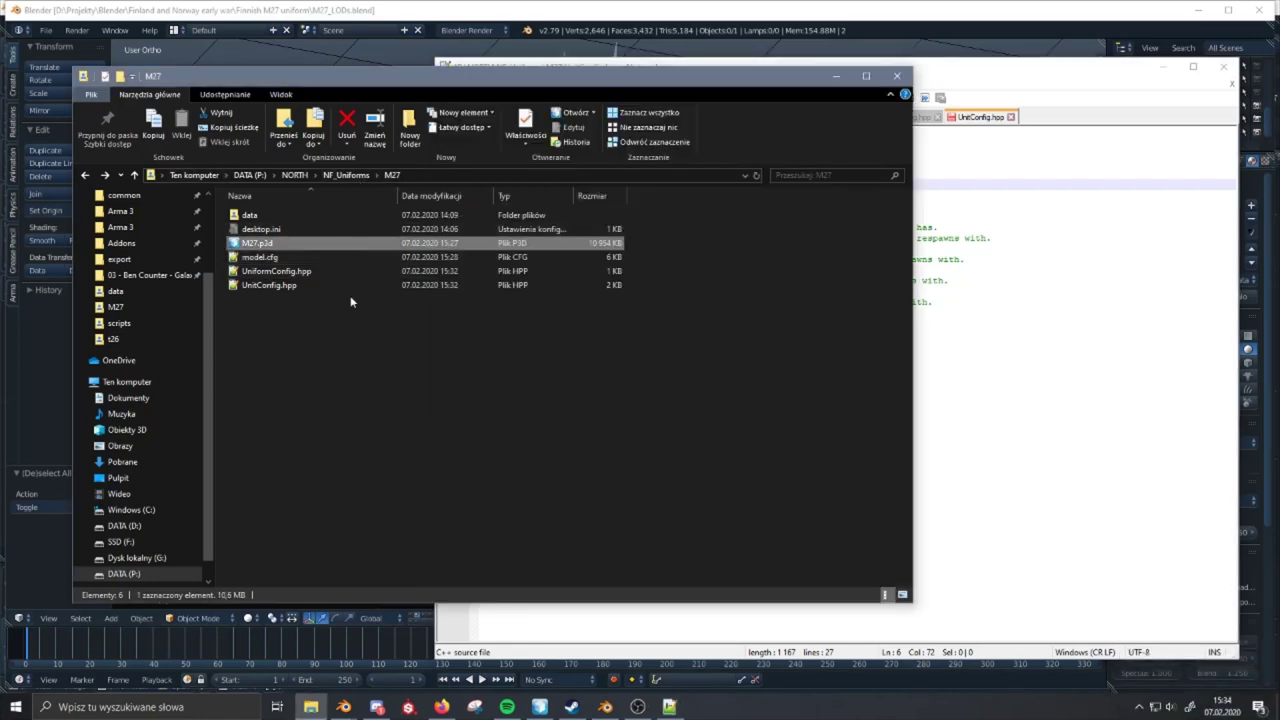
{"action": "left_click", "coordinate": [345, 176]}
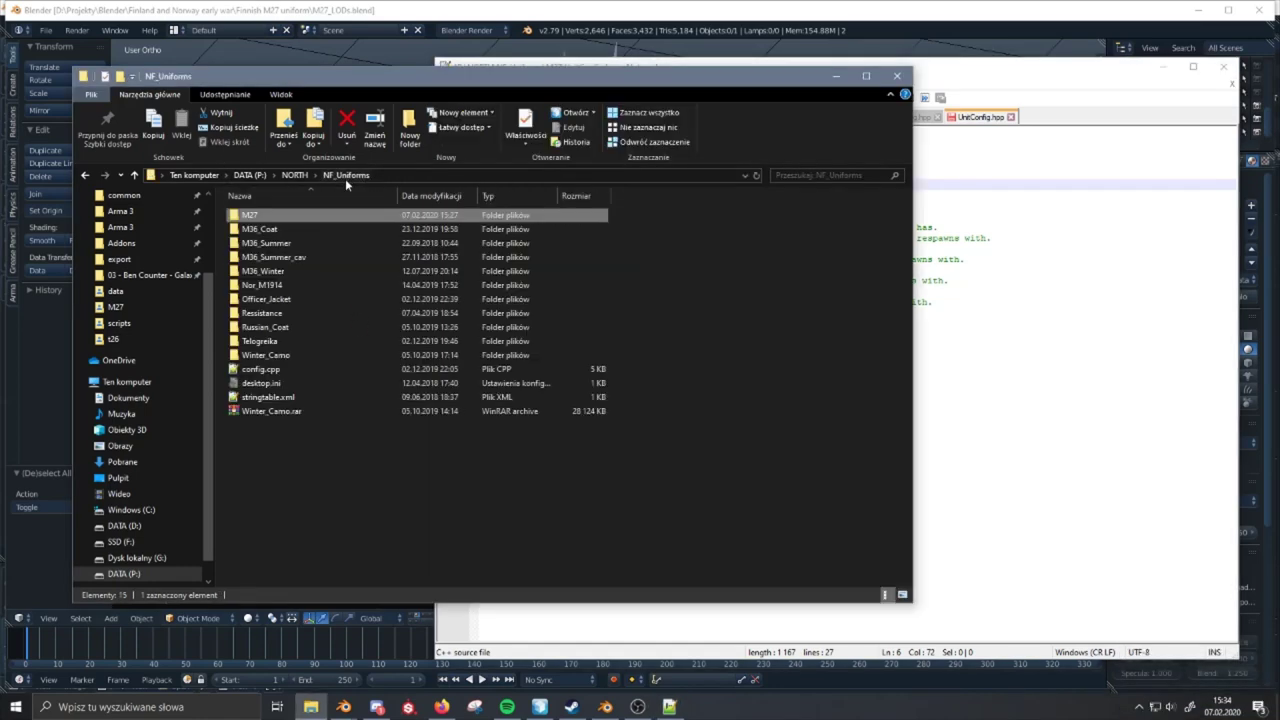
{"action": "double_click", "coordinate": [334, 243]}
{"action": "left_click", "coordinate": [86, 175]}
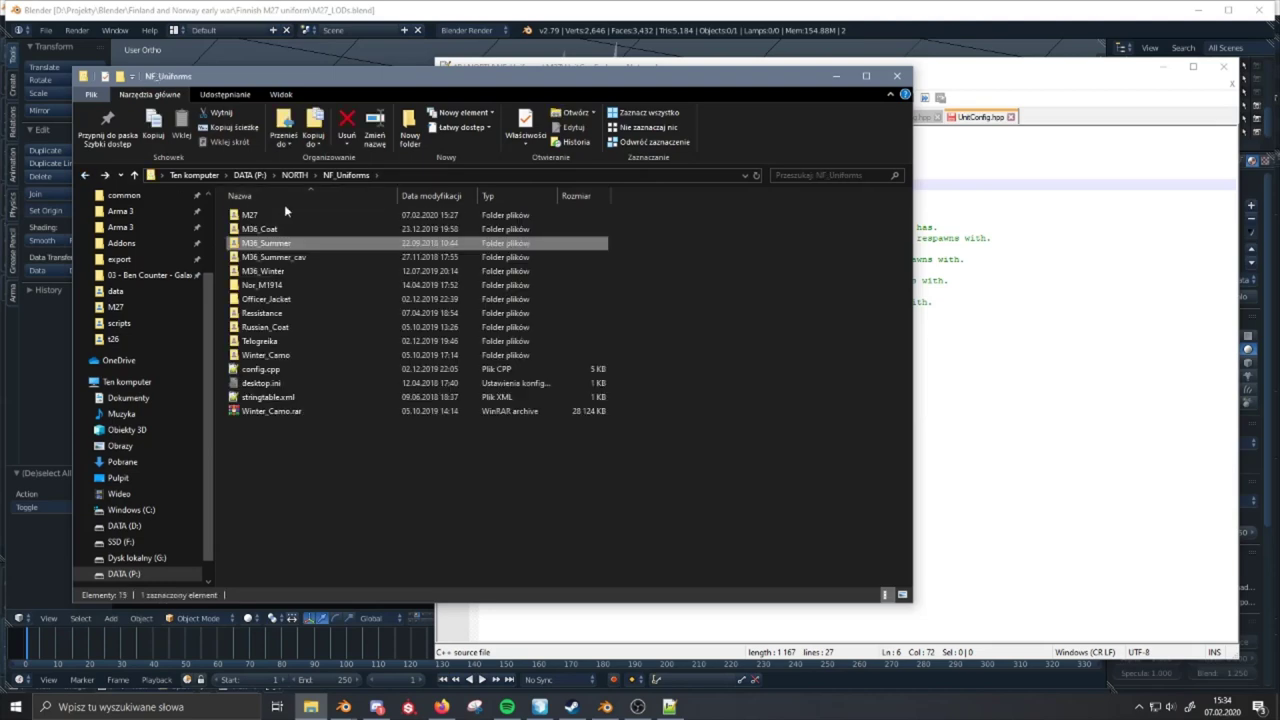
- Open the M27 folder and change the model file name in UnitConfig.hpp so the path reads \NORTH\NF_Uniforms\M27\M27.p3d
{"action": "double_click", "coordinate": [275, 215]}
{"action": "left_click", "coordinate": [1100, 322]}
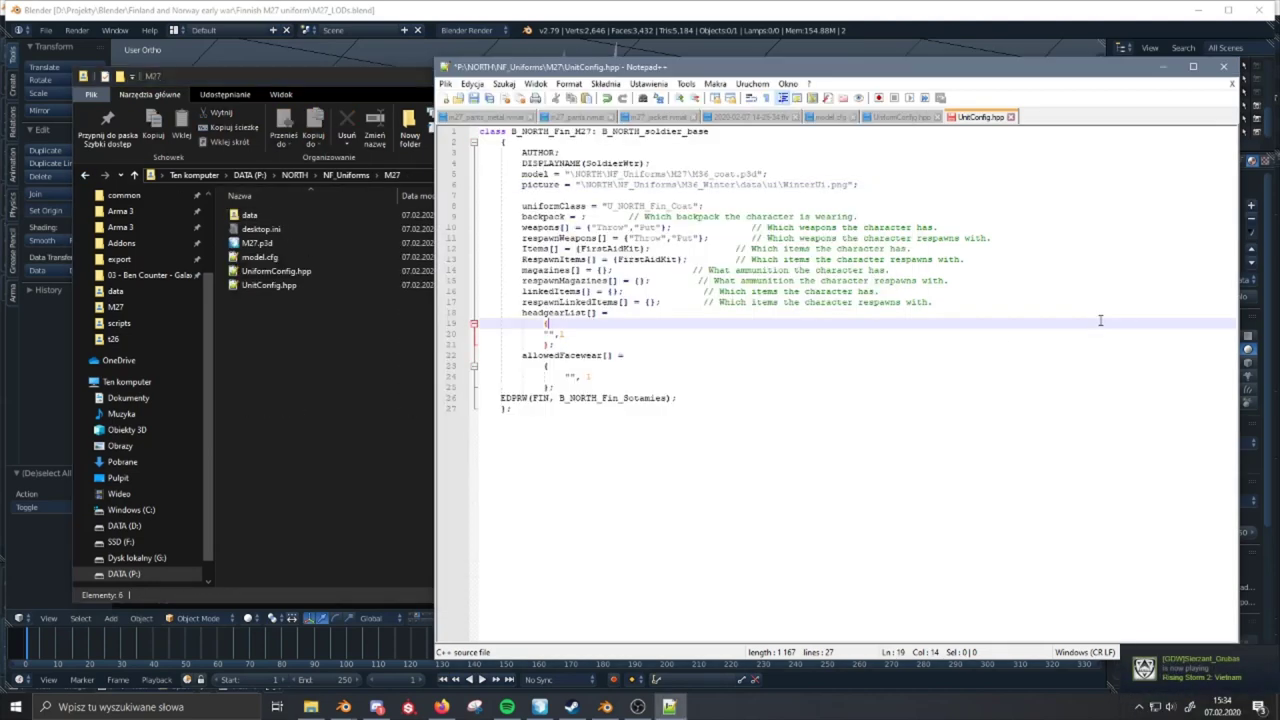
{"action": "left_click", "coordinate": [816, 175]}
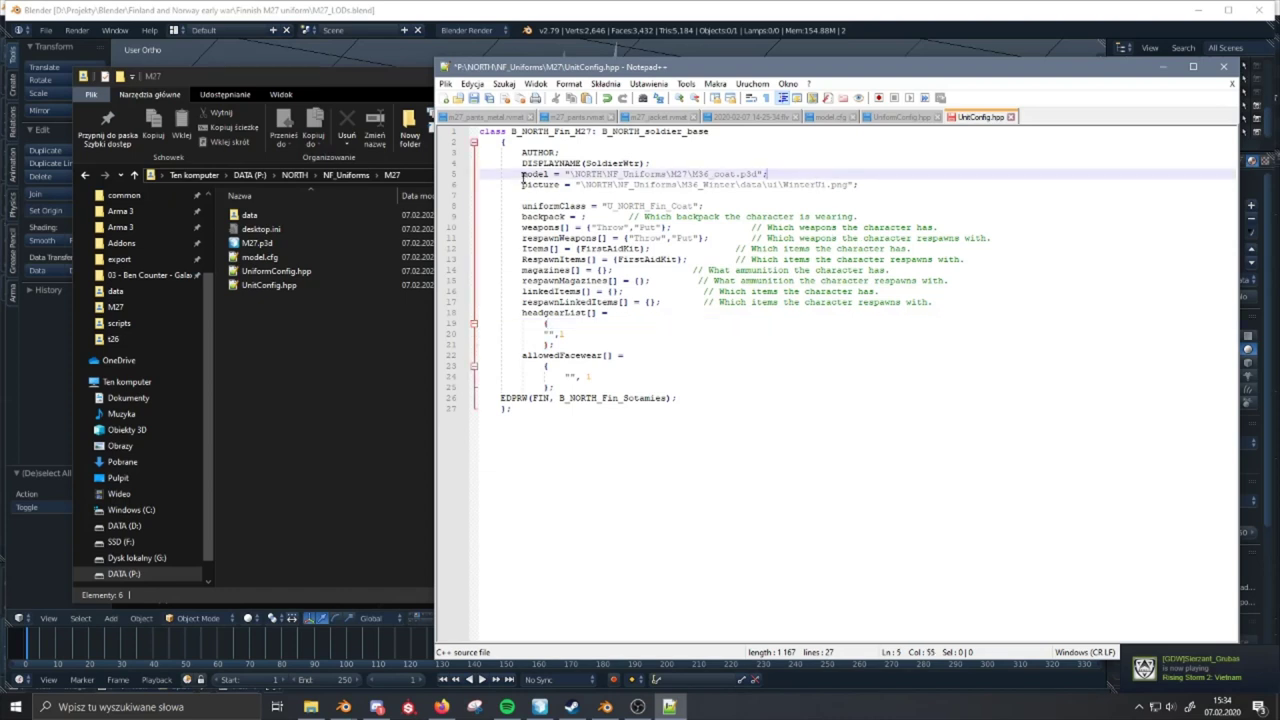
{"action": "left_click_drag", "start_coordinate": [523, 175], "coordinate": [736, 175]}
{"action": "left_click", "coordinate": [751, 175]}
{"action": "type", "text": "M27"}
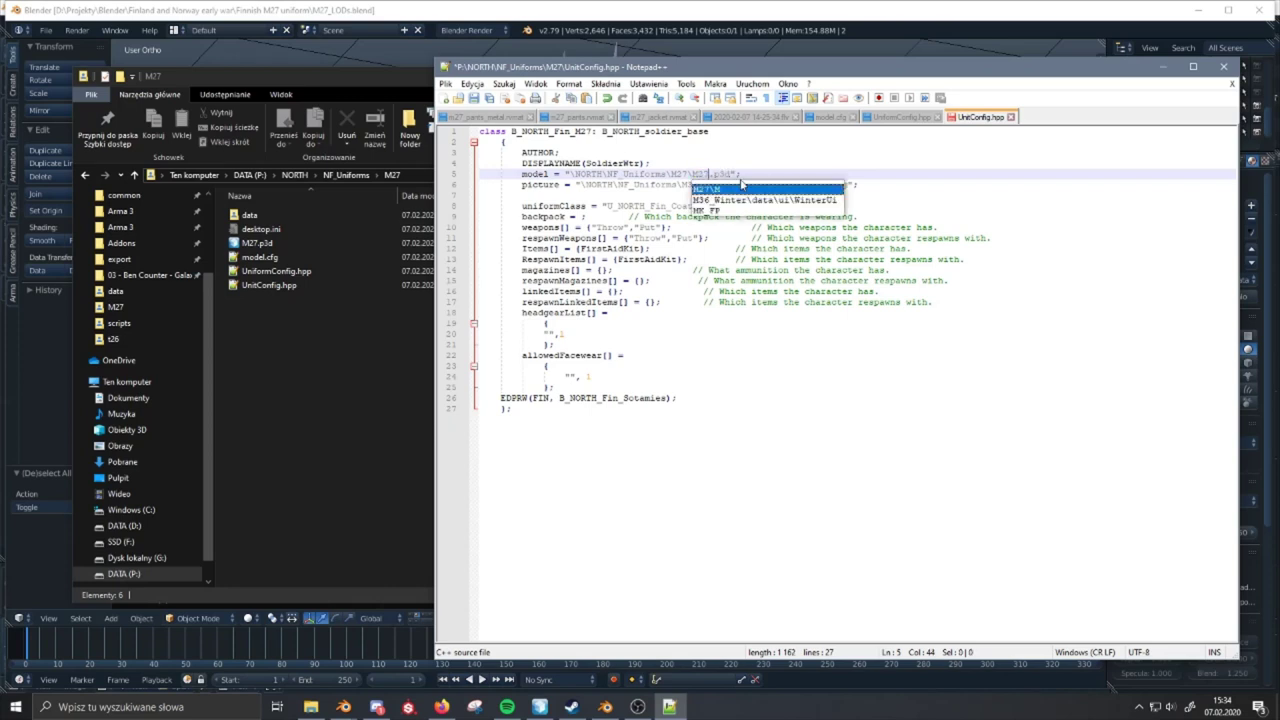
{"action": "left_click", "coordinate": [743, 167]}
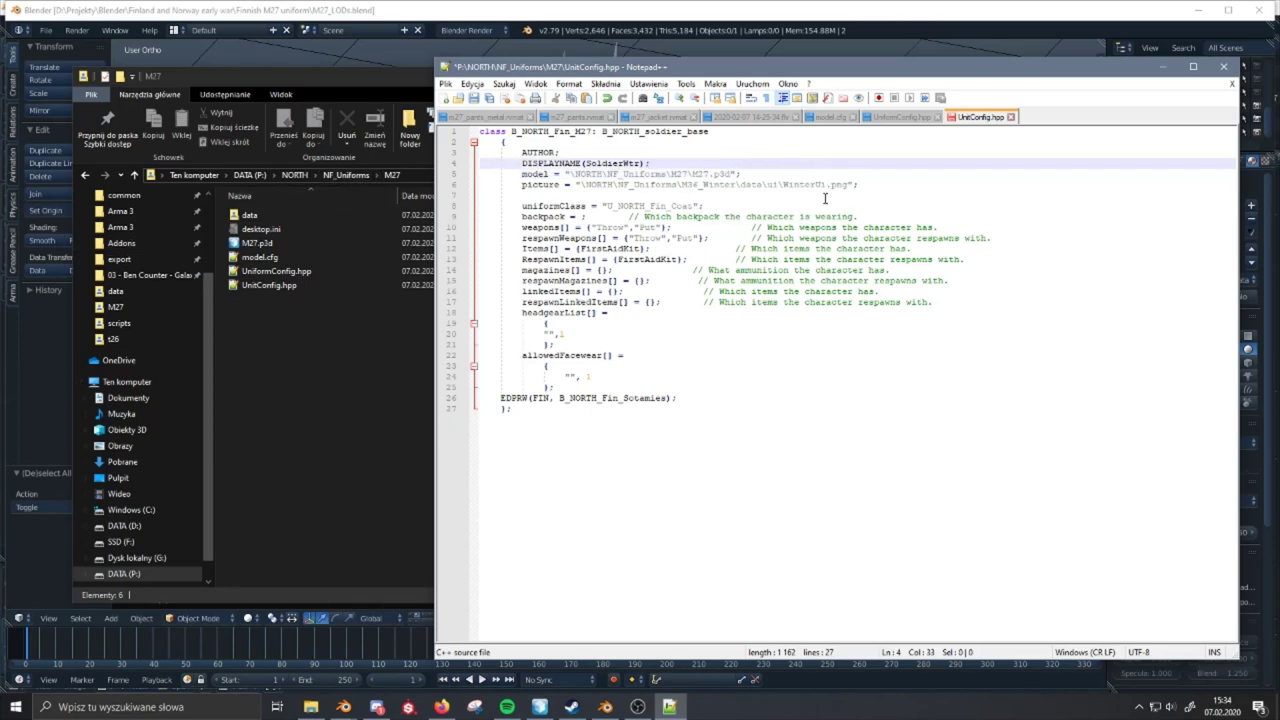
- Compare the picture path in UnitConfig.hpp with UniformConfig.hpp, and save UnitConfig.hpp
{"action": "left_click", "coordinate": [906, 174]}
{"action": "left_click", "coordinate": [879, 185]}
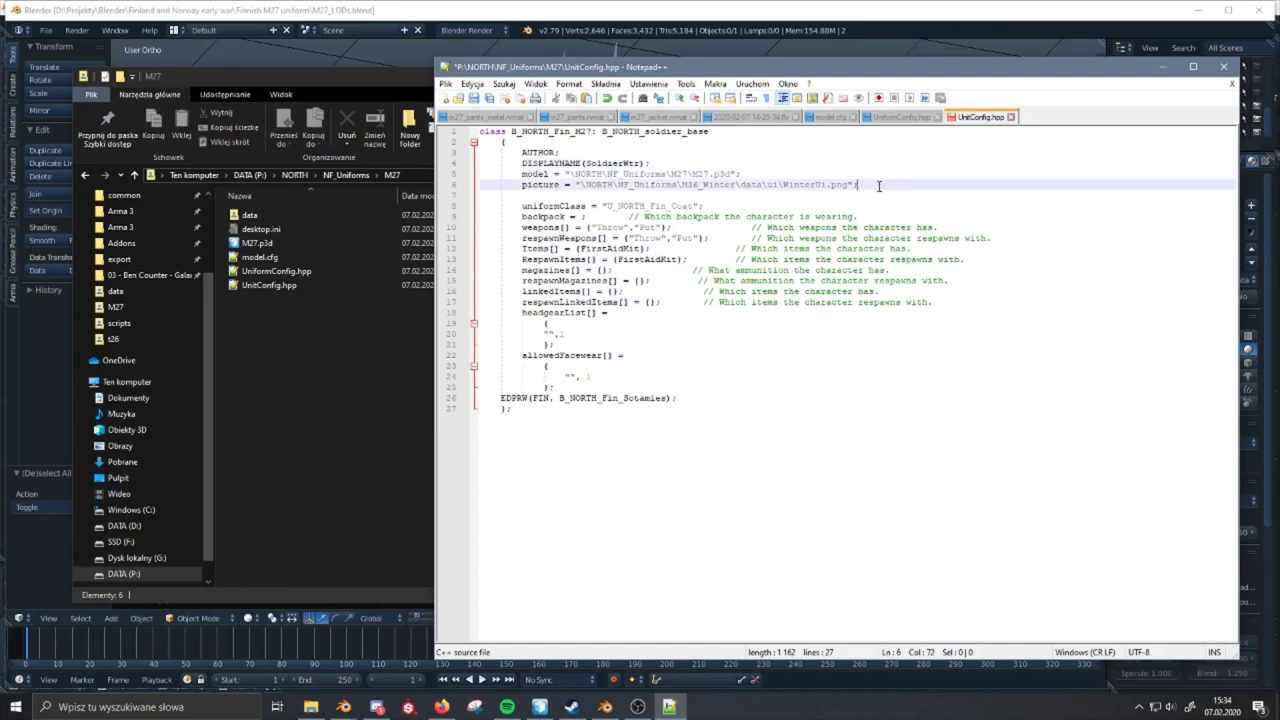
{"action": "left_click", "coordinate": [880, 118]}
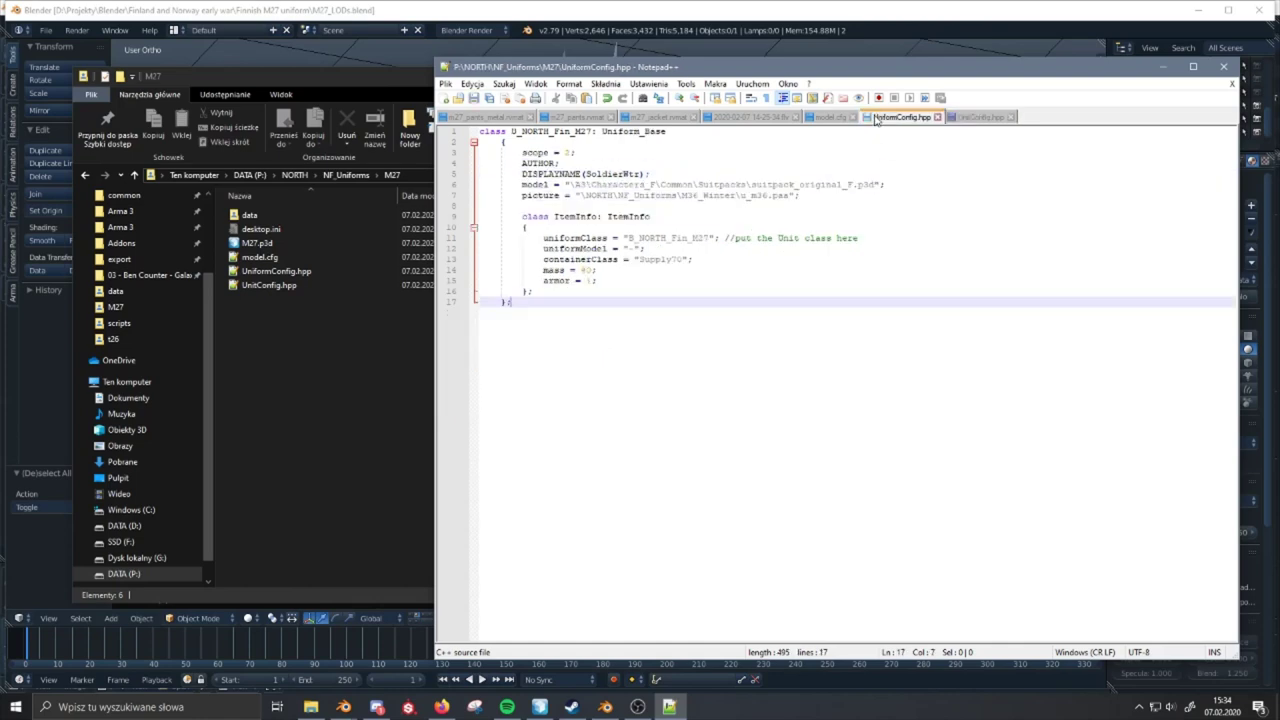
{"action": "left_click", "coordinate": [993, 118]}
{"action": "left_click", "coordinate": [474, 98]}
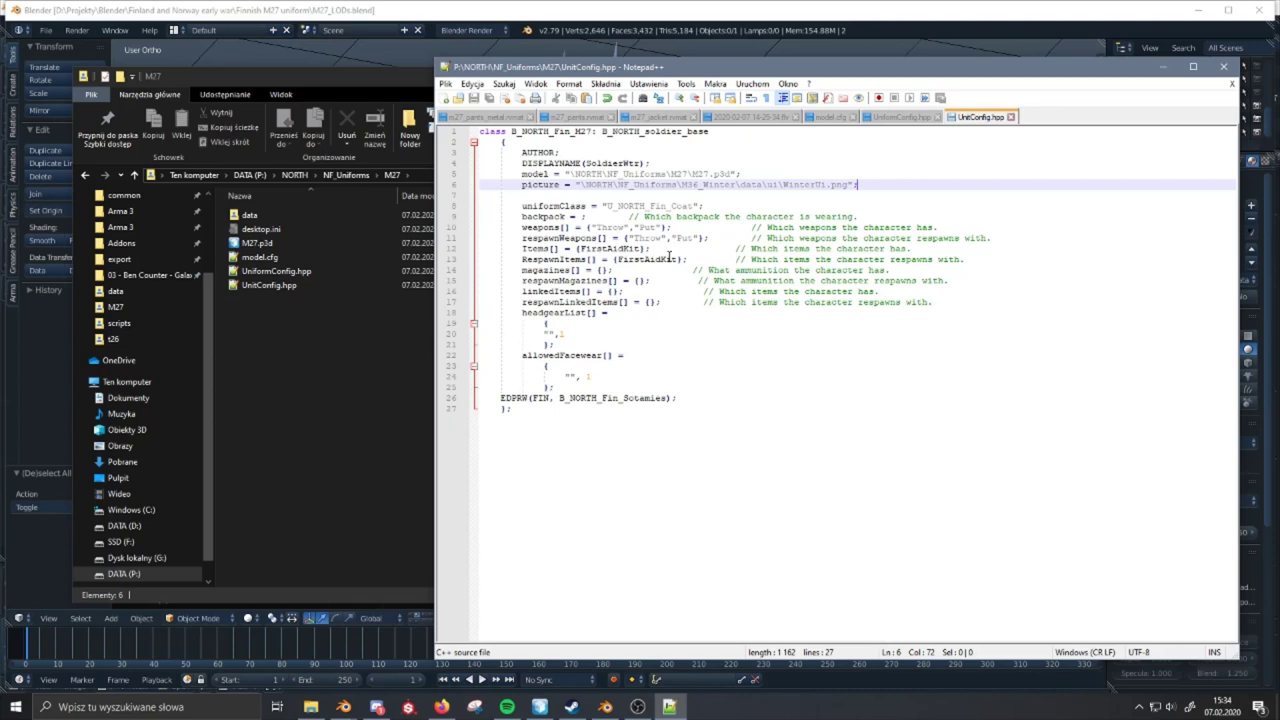
- Set uniformClass in UnitConfig.hpp to U_NORTH_Fin_M27, copied from the class name in UniformConfig.hpp, and save the file
{"action": "double_click", "coordinate": [676, 205]}
{"action": "left_click", "coordinate": [815, 178]}
{"action": "left_click", "coordinate": [863, 186]}
{"action": "double_click", "coordinate": [632, 206]}
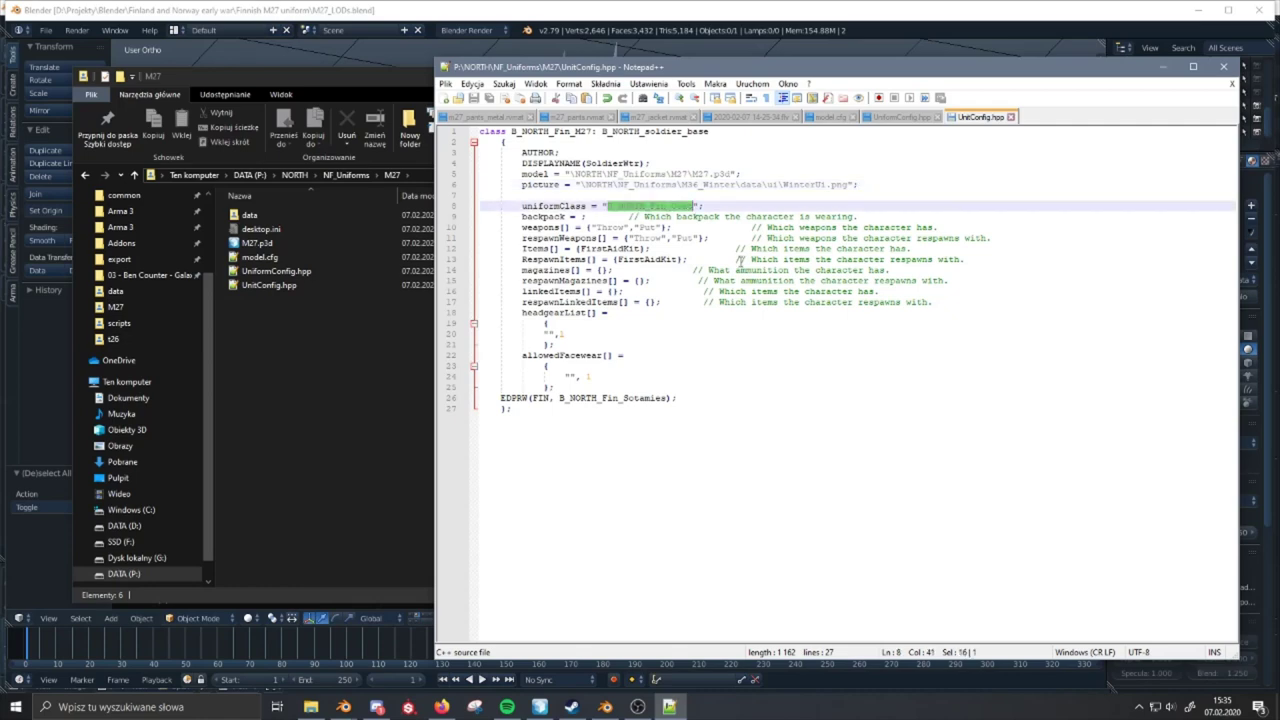
{"action": "left_click", "coordinate": [897, 118]}
{"action": "double_click", "coordinate": [550, 131]}
{"action": "key", "text": "ctrl+c"}
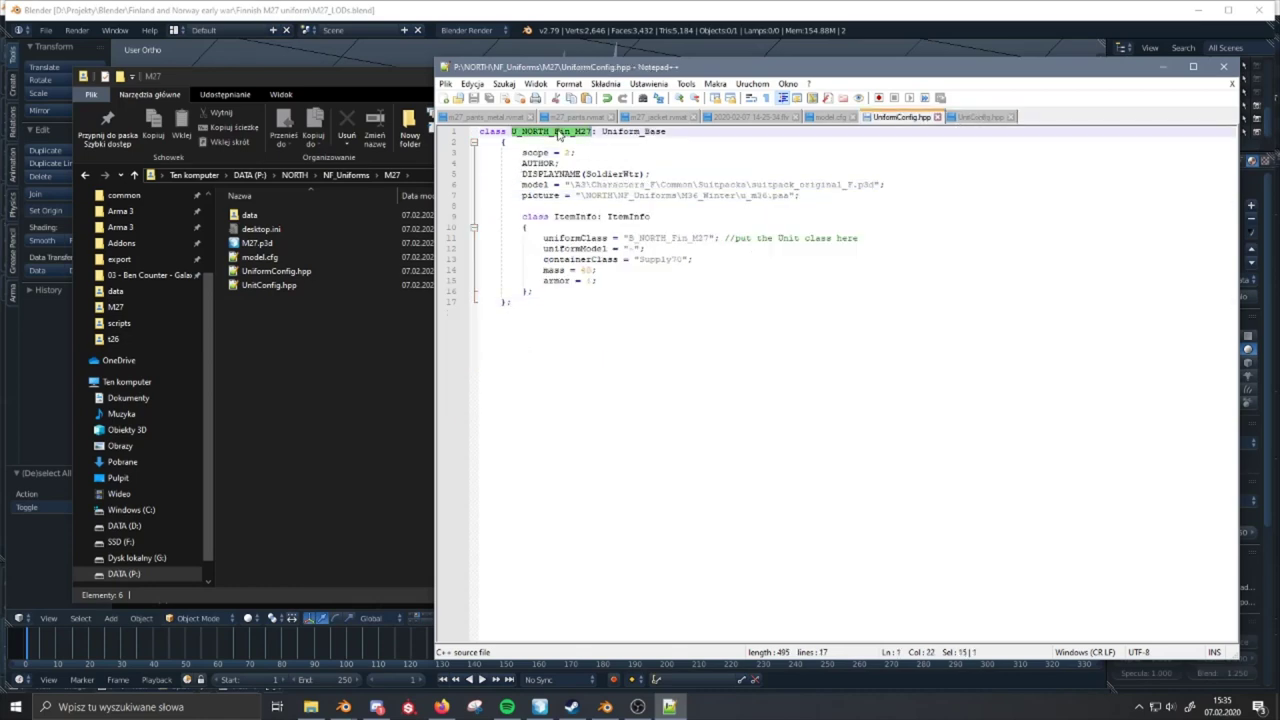
{"action": "left_click", "coordinate": [976, 118]}
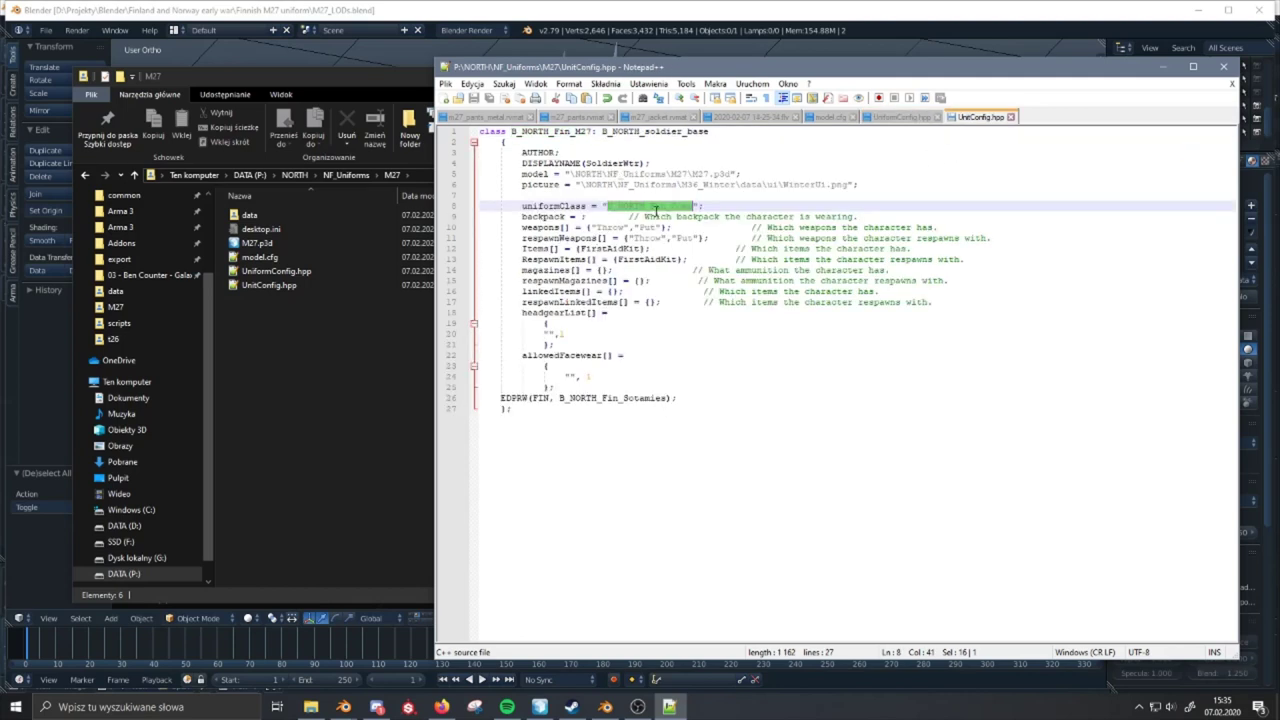
{"action": "key", "text": "ctrl+v"}
{"action": "left_click", "coordinate": [662, 205]}
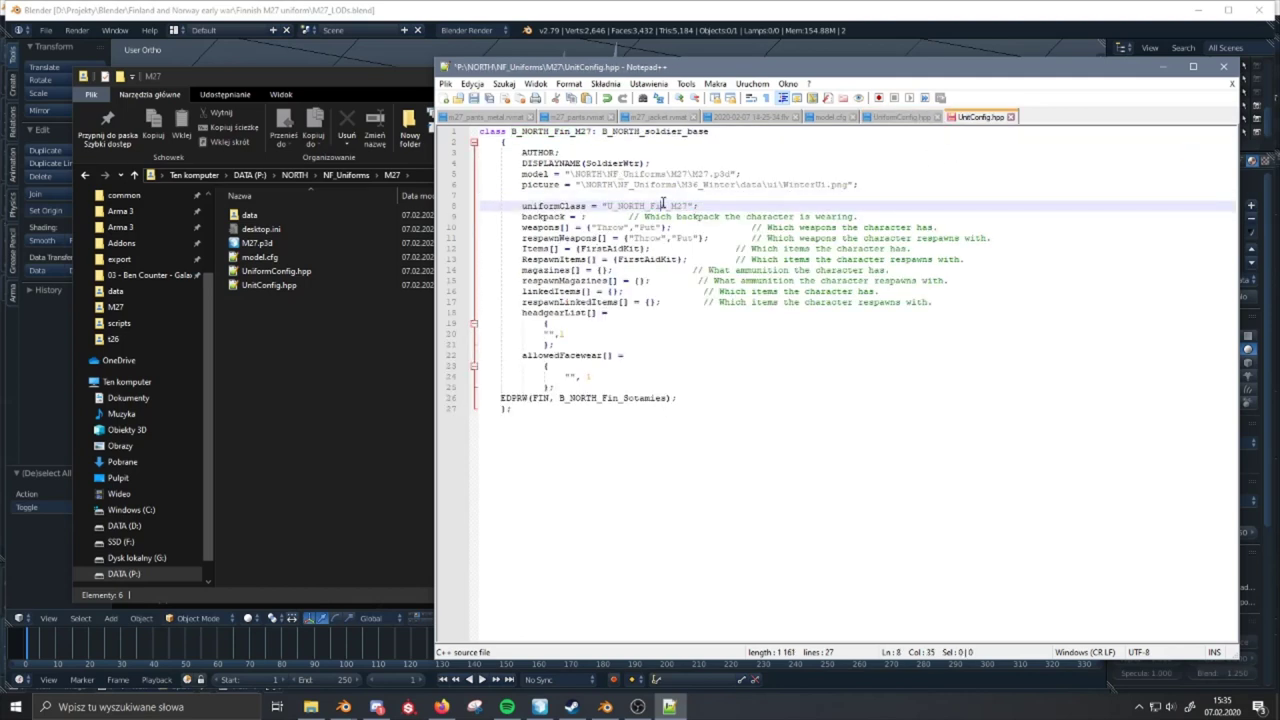
{"action": "key", "text": "ctrl+s"}
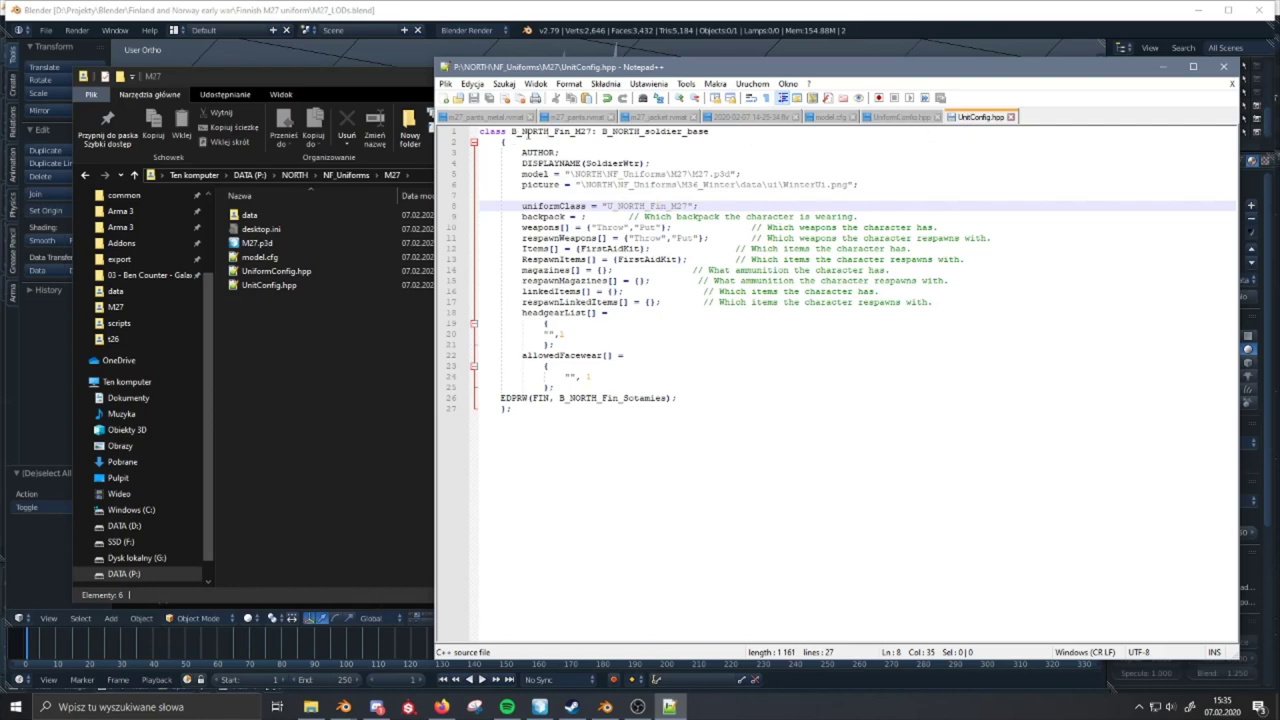
- Cross-check the class names and uniformClass entries between UniformConfig.hpp and UnitConfig.hpp
{"action": "left_click", "coordinate": [895, 118]}
{"action": "left_click", "coordinate": [553, 141]}
{"action": "left_click", "coordinate": [980, 118]}
{"action": "left_click", "coordinate": [907, 119]}
{"action": "left_click", "coordinate": [563, 172]}
{"action": "left_click", "coordinate": [660, 217]}
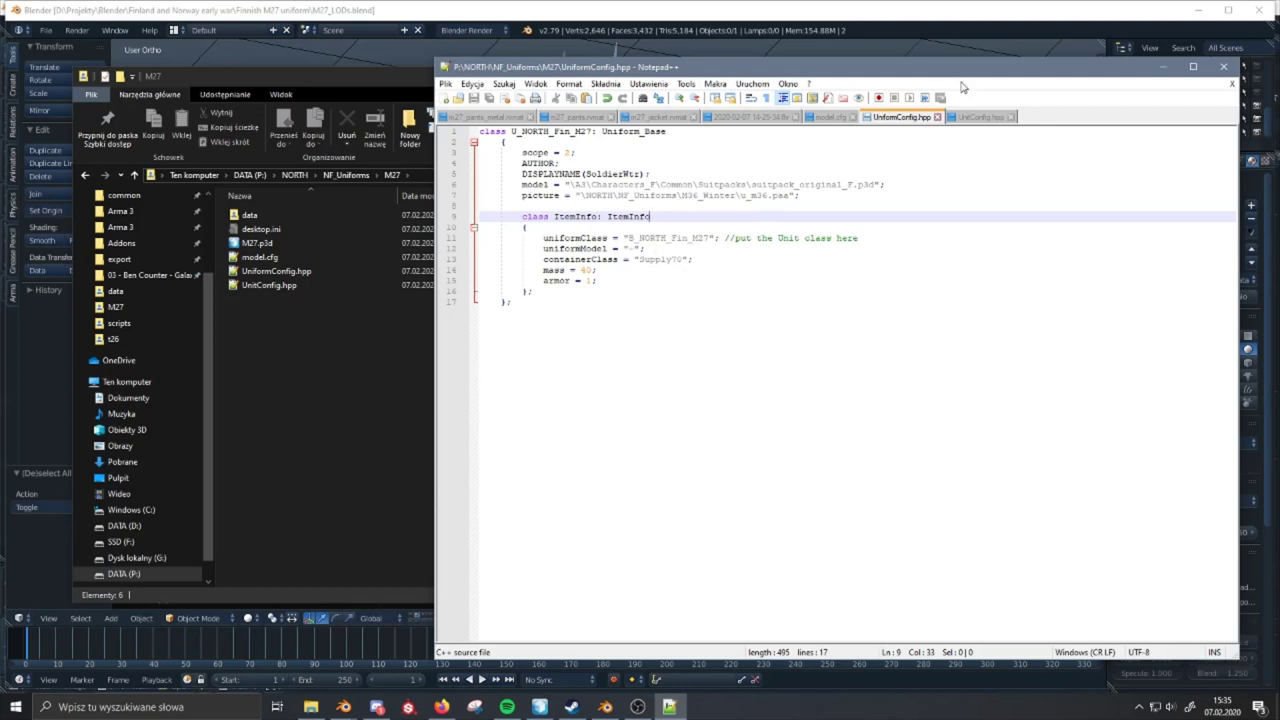
{"action": "left_click", "coordinate": [978, 118]}
{"action": "double_click", "coordinate": [579, 133]}
{"action": "left_click", "coordinate": [900, 117]}
{"action": "left_click", "coordinate": [668, 238]}
{"action": "double_click", "coordinate": [668, 238]}
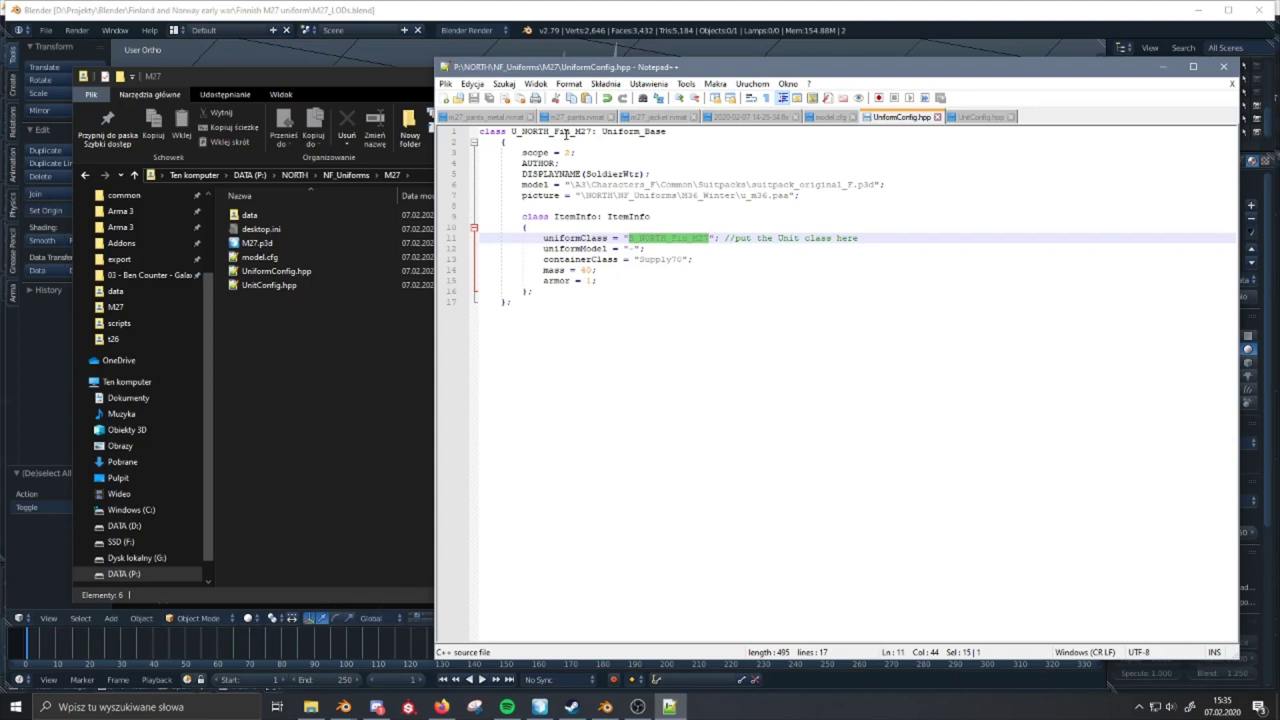
{"action": "double_click", "coordinate": [566, 132]}
{"action": "left_click", "coordinate": [986, 117]}
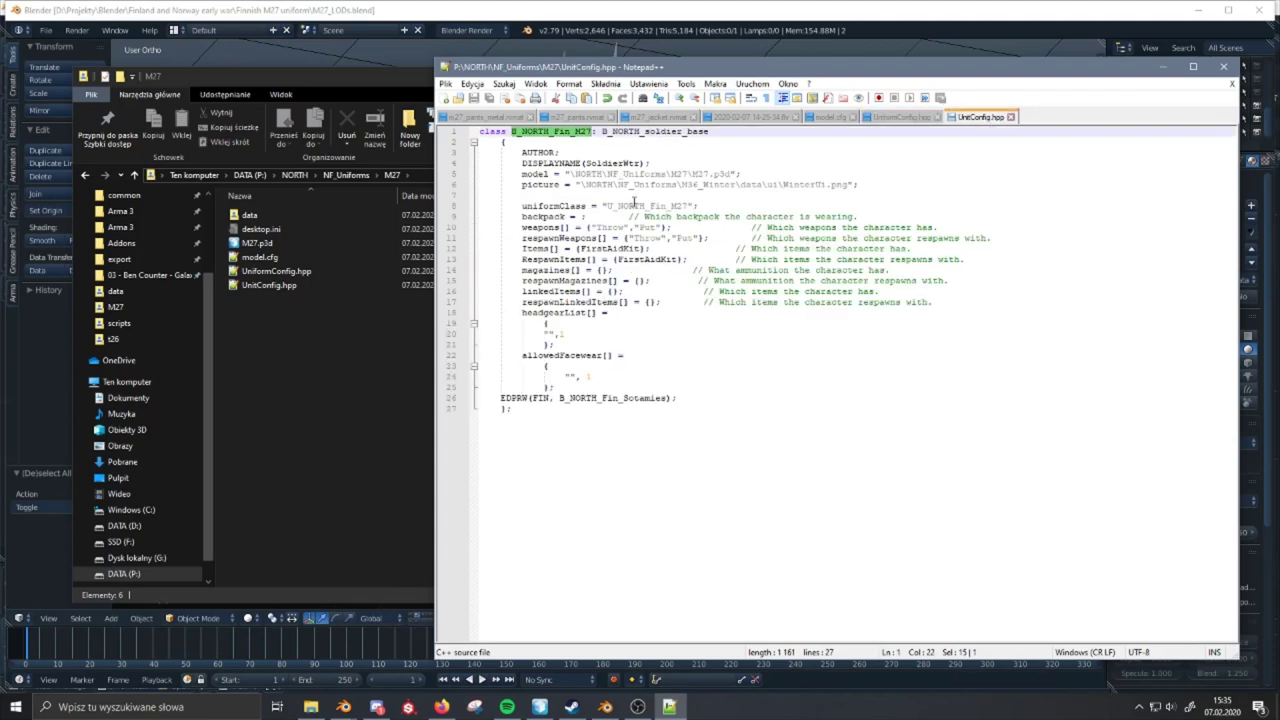
{"action": "double_click", "coordinate": [634, 205]}
{"action": "left_click", "coordinate": [740, 204]}
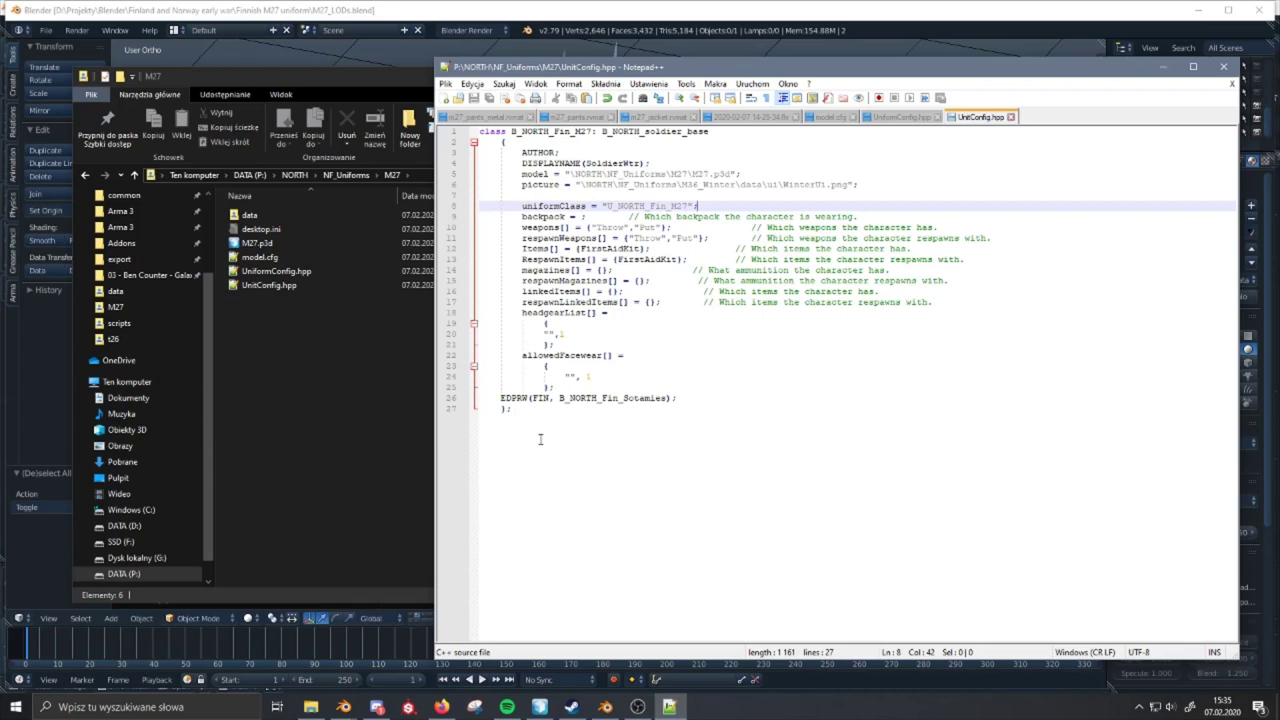
{"action": "left_click", "coordinate": [363, 414]}
{"action": "left_click", "coordinate": [1032, 352]}
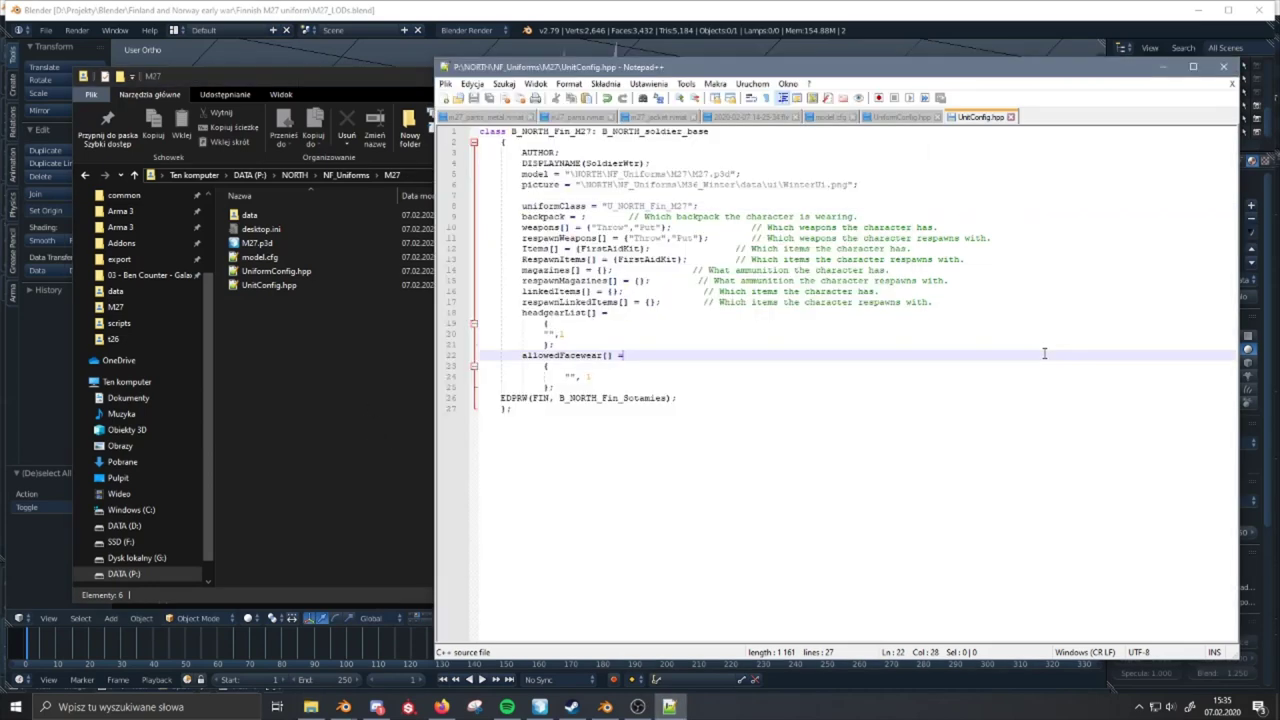
{"action": "left_click", "coordinate": [1040, 273]}
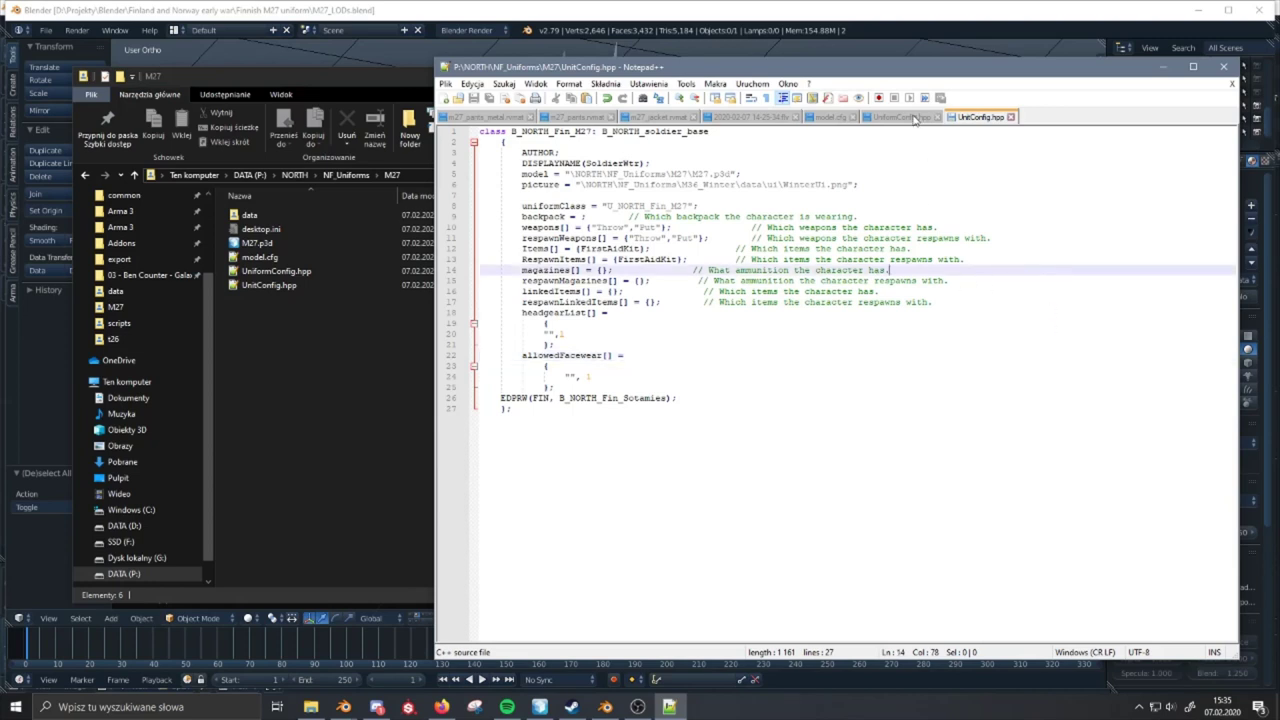
- Open config.cpp from the NF_Uniforms folder and duplicate the Officer_Jacket\UniformConfig.hpp include line at the end of cfgWeapons
{"action": "left_click", "coordinate": [306, 465]}
{"action": "left_click", "coordinate": [347, 176]}
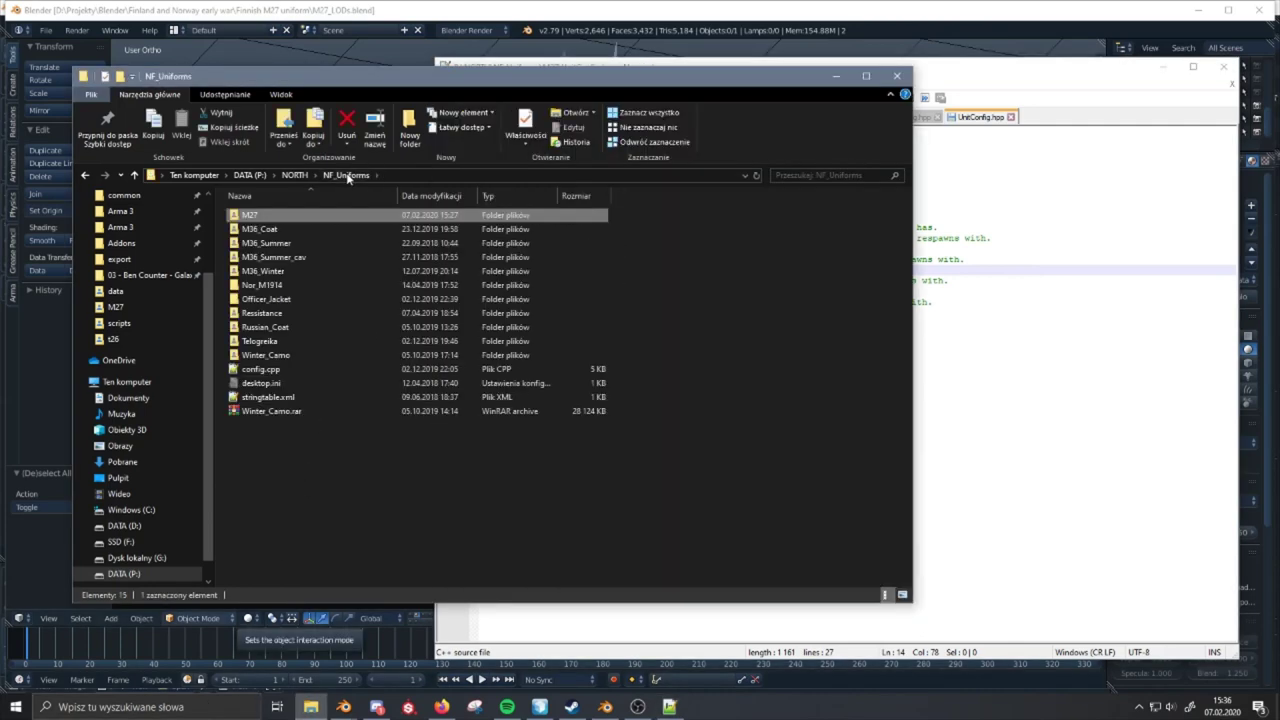
{"action": "double_click", "coordinate": [312, 369]}
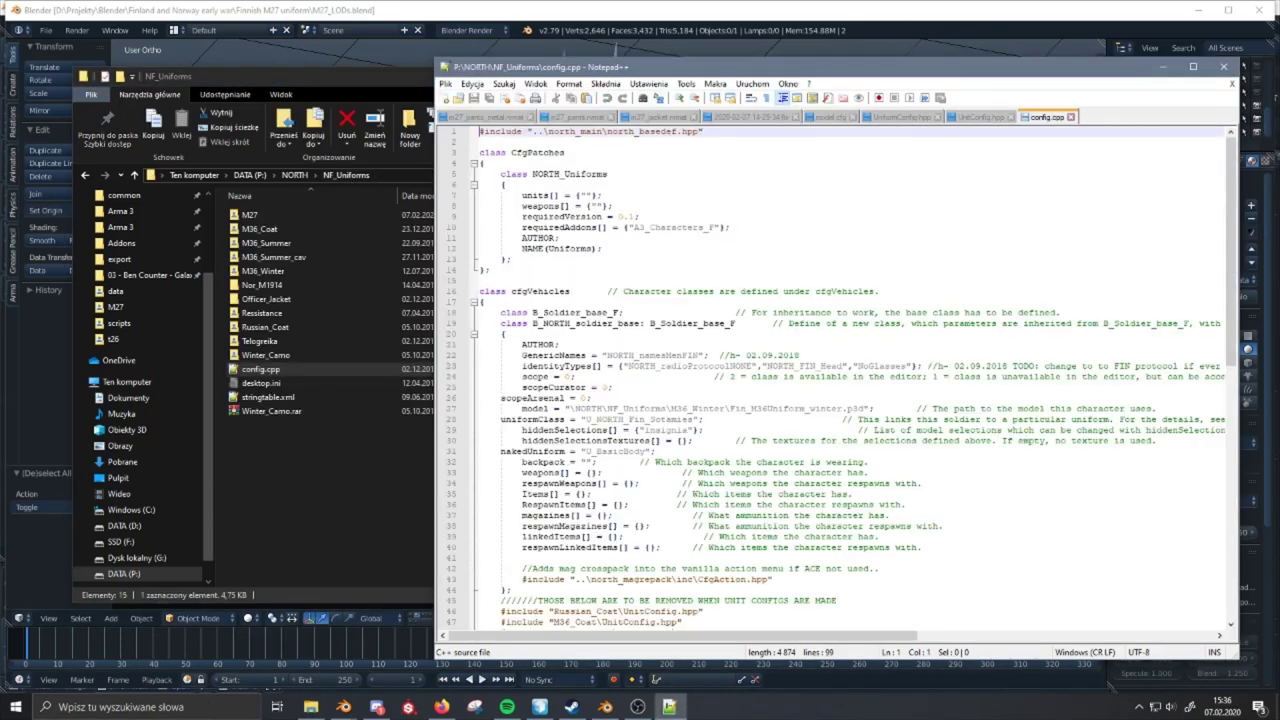
{"action": "left_click_drag", "start_coordinate": [1227, 189], "coordinate": [1226, 445]}
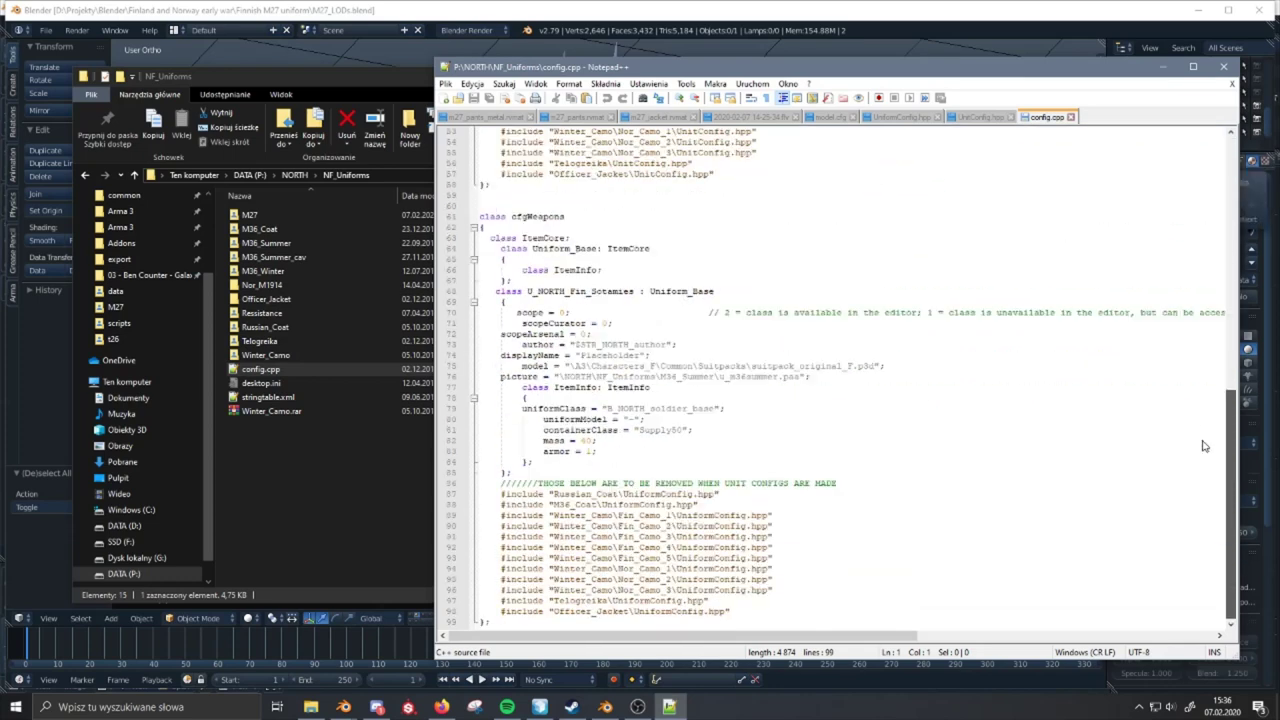
{"action": "left_click", "coordinate": [745, 611]}
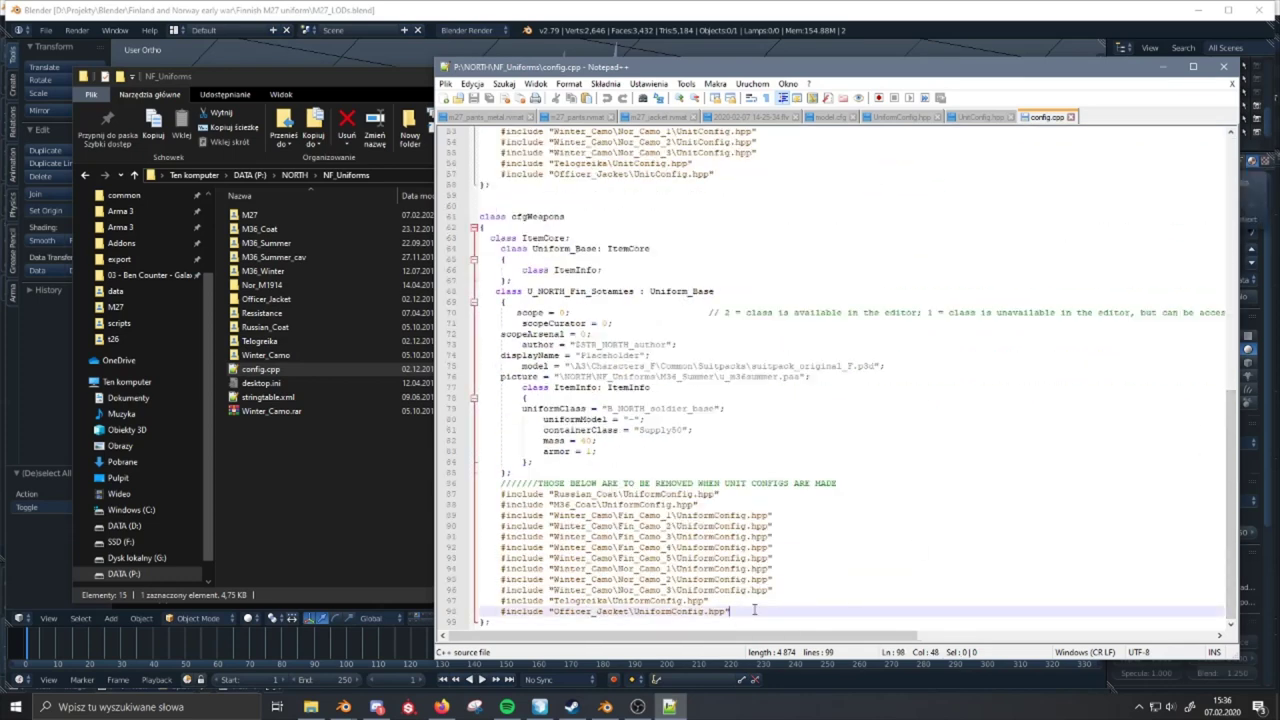
{"action": "key", "text": "Return"}
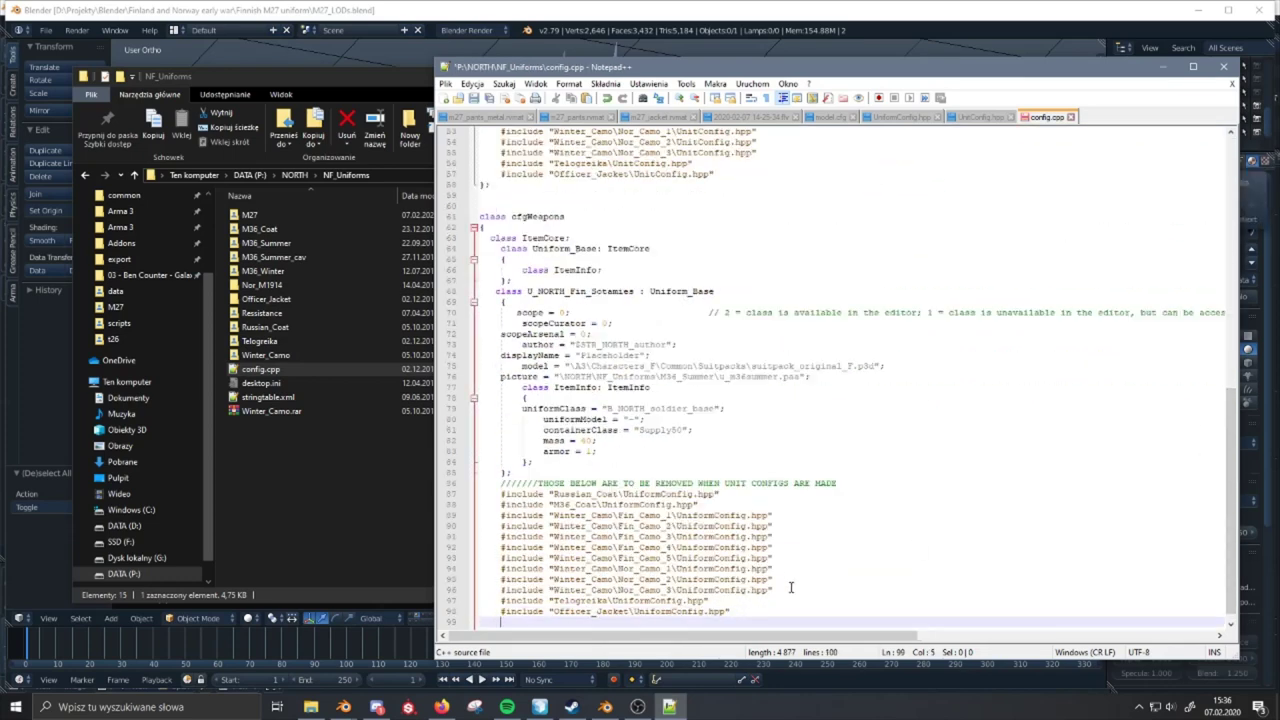
{"action": "left_click_drag", "start_coordinate": [750, 609], "coordinate": [501, 611]}
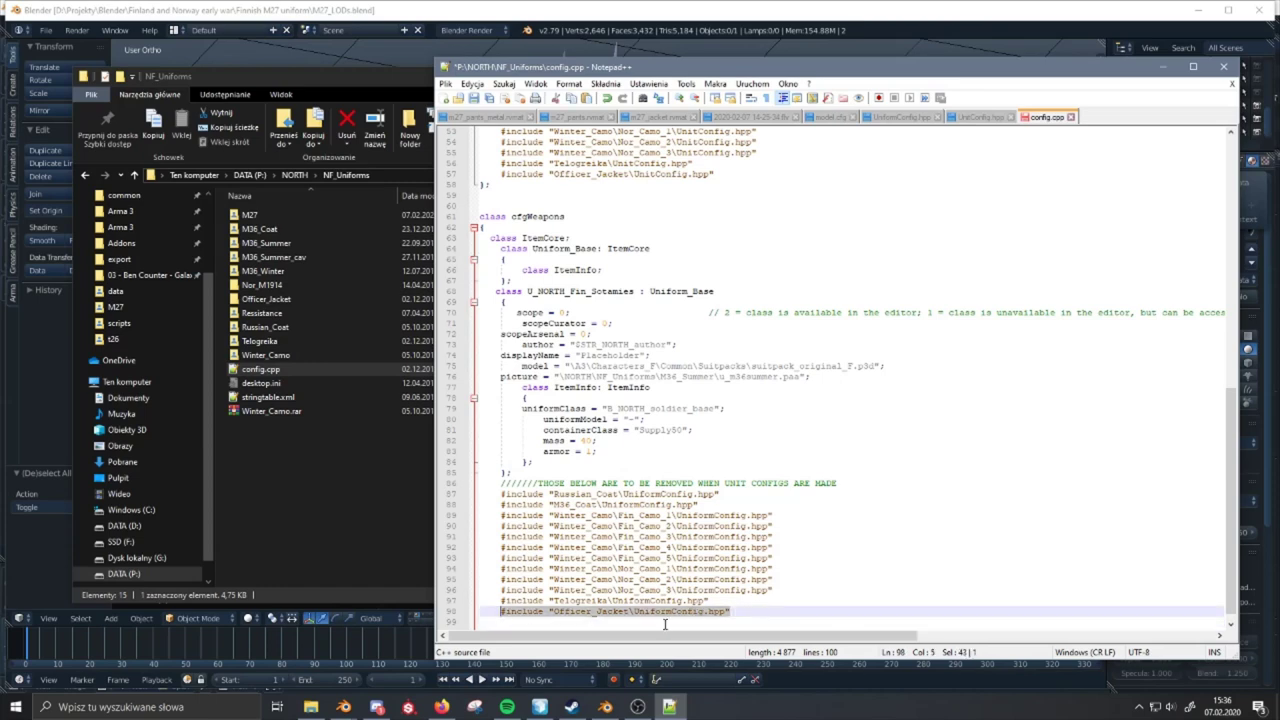
{"action": "key", "text": "ctrl+c"}
{"action": "key", "text": "Down"}
{"action": "key", "text": "ctrl+v"}
{"action": "scroll", "coordinate": [1232, 516], "scroll_direction": "down", "scroll_amount": 1}
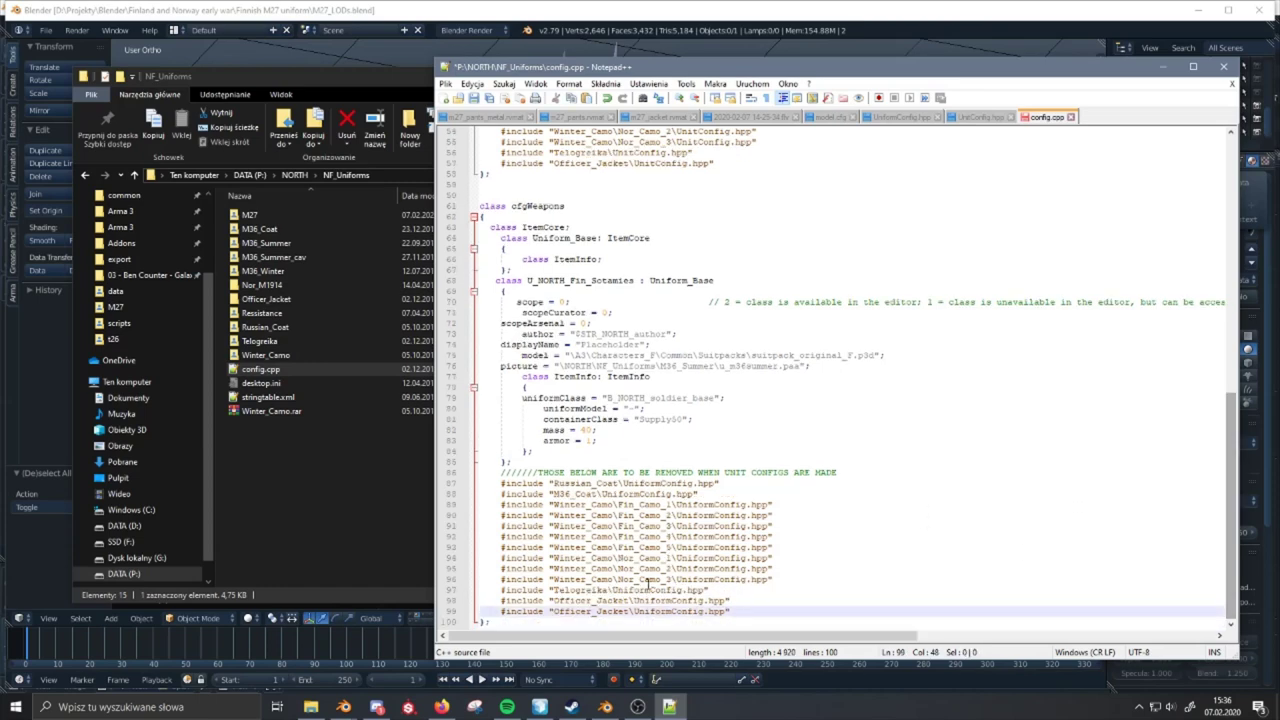
- Change the duplicated include line to M27\UniformConfig.hpp and check it against the files in the M27 folder
{"action": "double_click", "coordinate": [605, 613]}
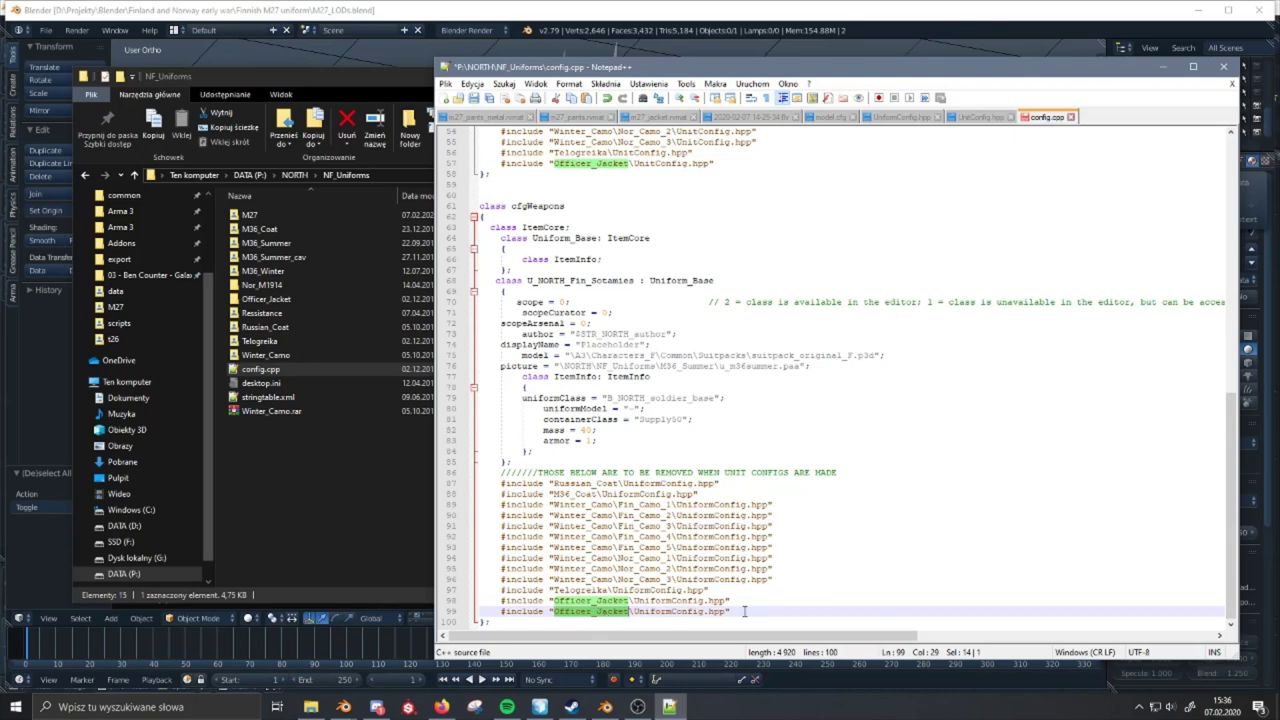
{"action": "left_click_drag", "start_coordinate": [746, 611], "coordinate": [505, 616]}
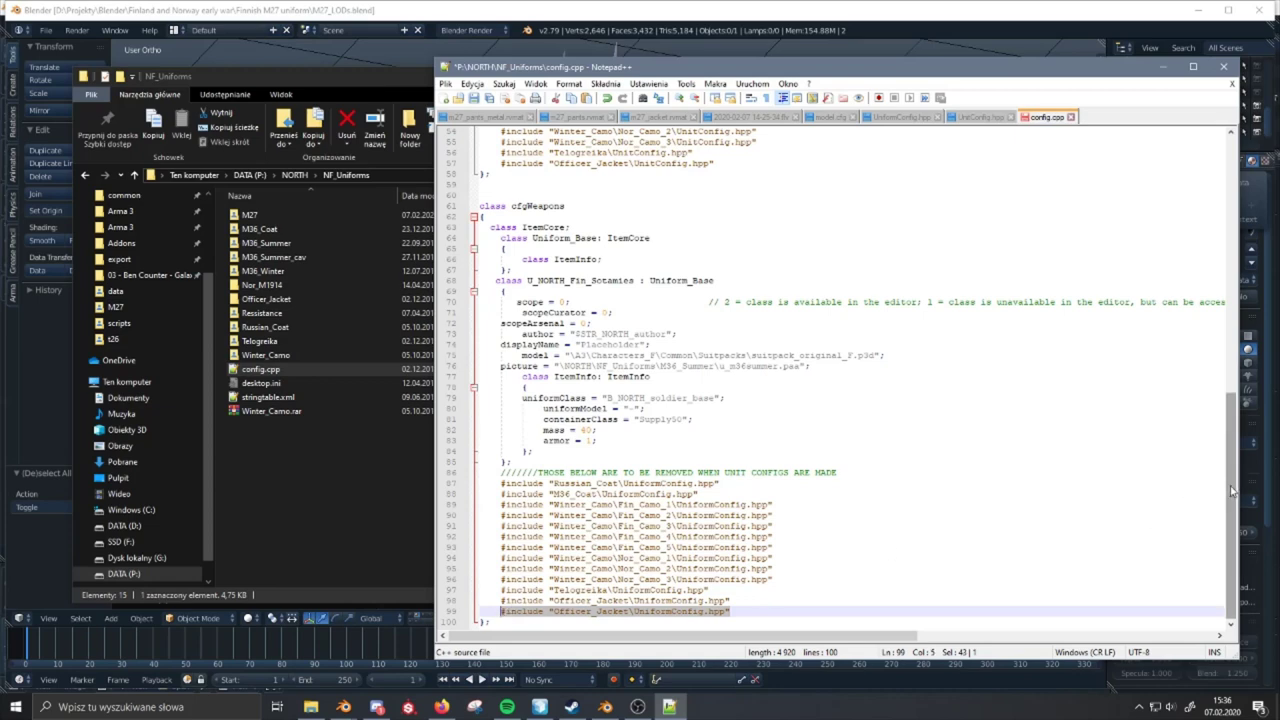
{"action": "left_click_drag", "start_coordinate": [1231, 491], "coordinate": [1222, 436]}
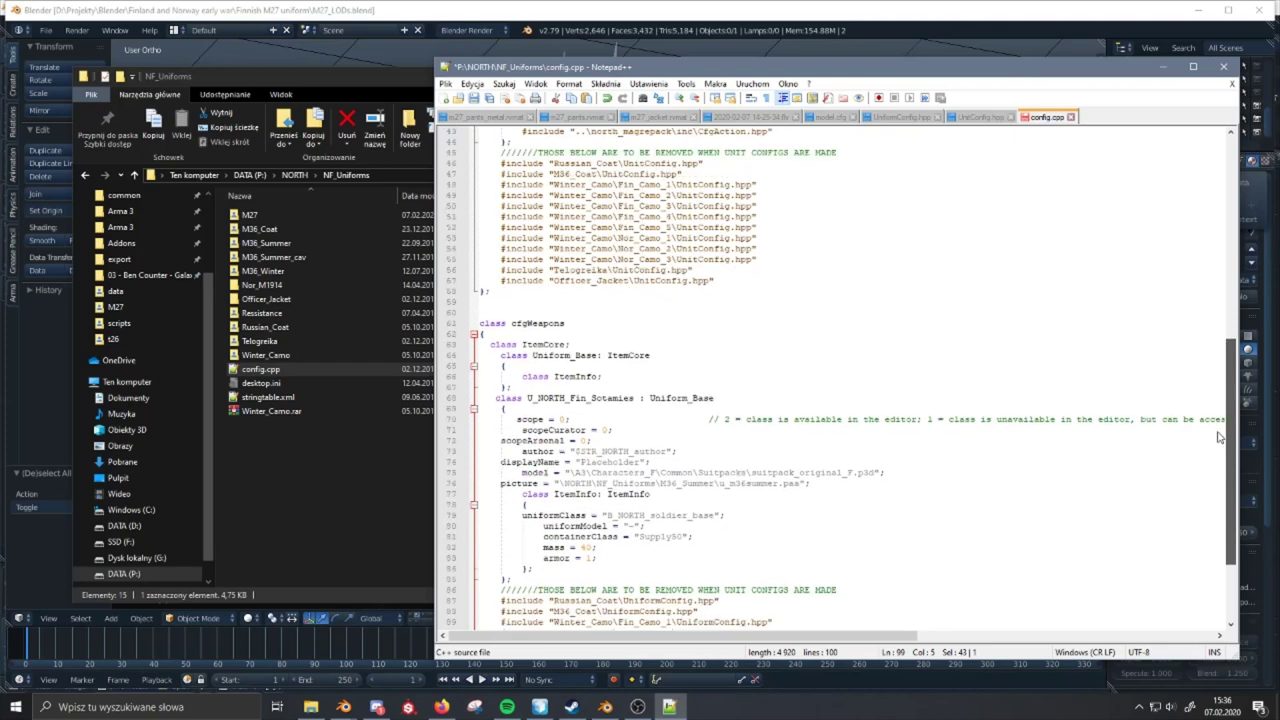
{"action": "scroll", "coordinate": [1218, 436], "scroll_direction": "down", "scroll_amount": 4}
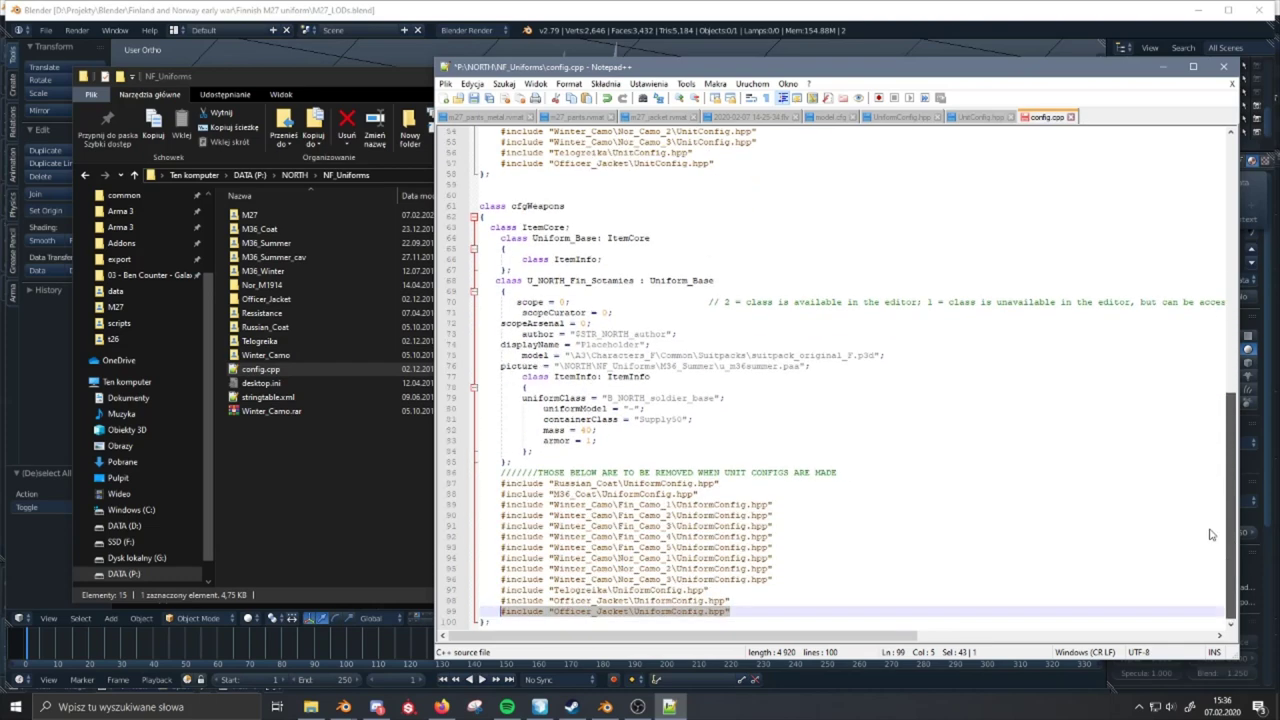
{"action": "left_click", "coordinate": [736, 609]}
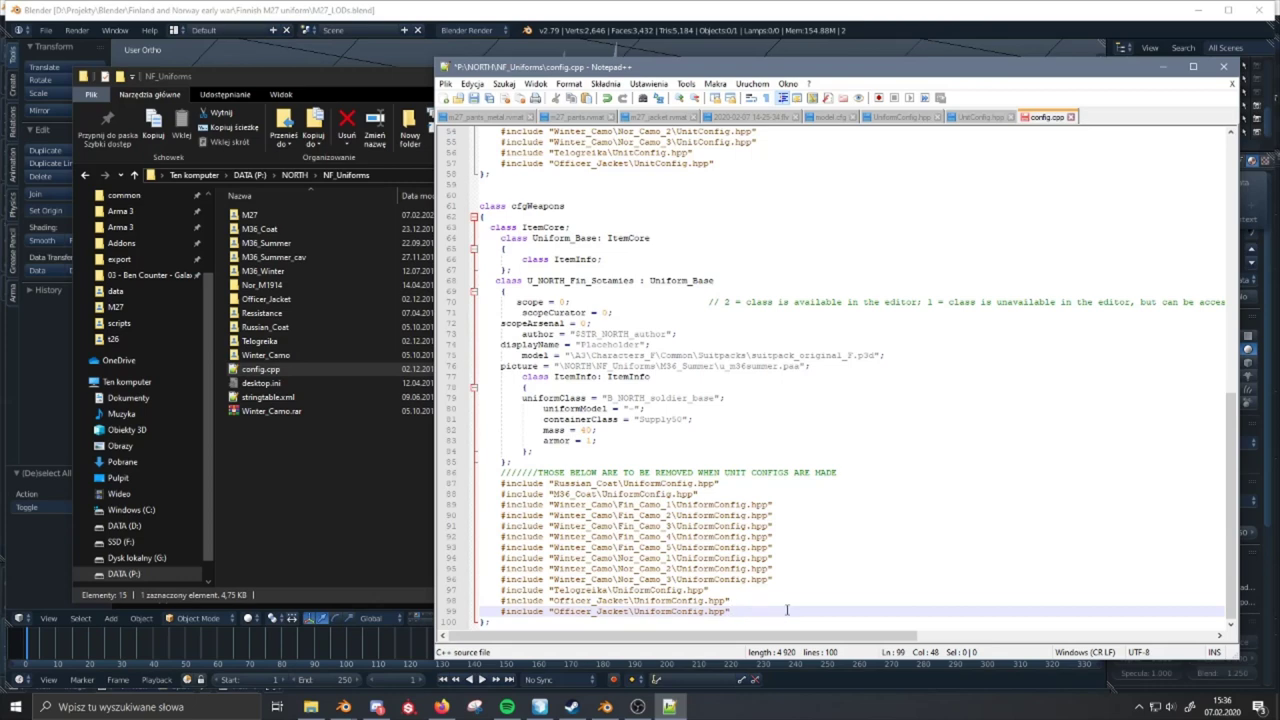
{"action": "key", "text": "Return"}
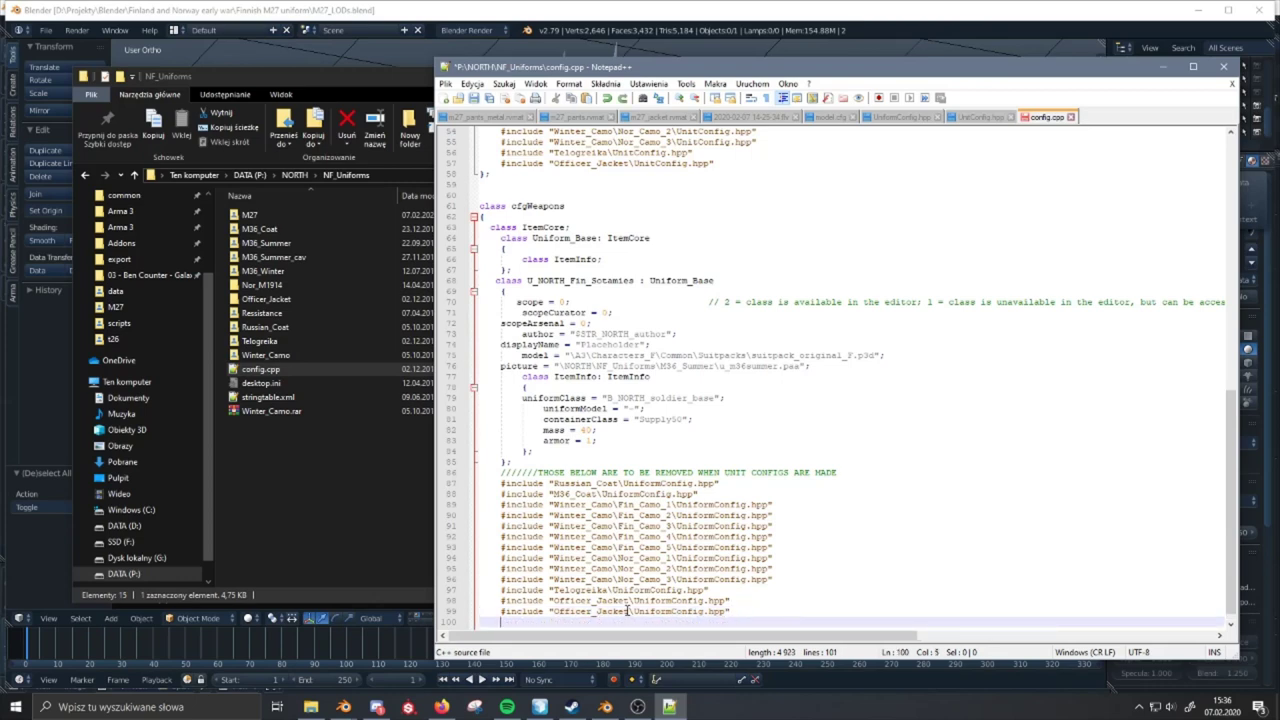
{"action": "double_click", "coordinate": [628, 612]}
{"action": "type", "text": "M27"}
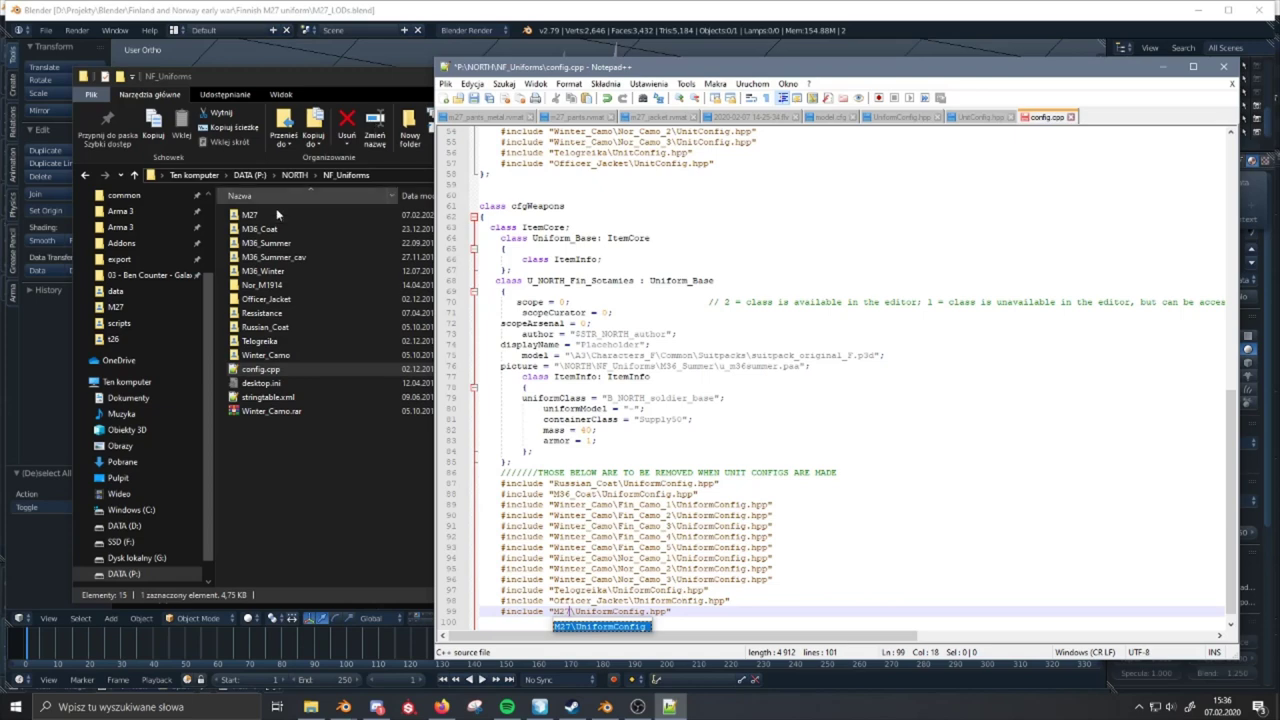
{"action": "double_click", "coordinate": [249, 214]}
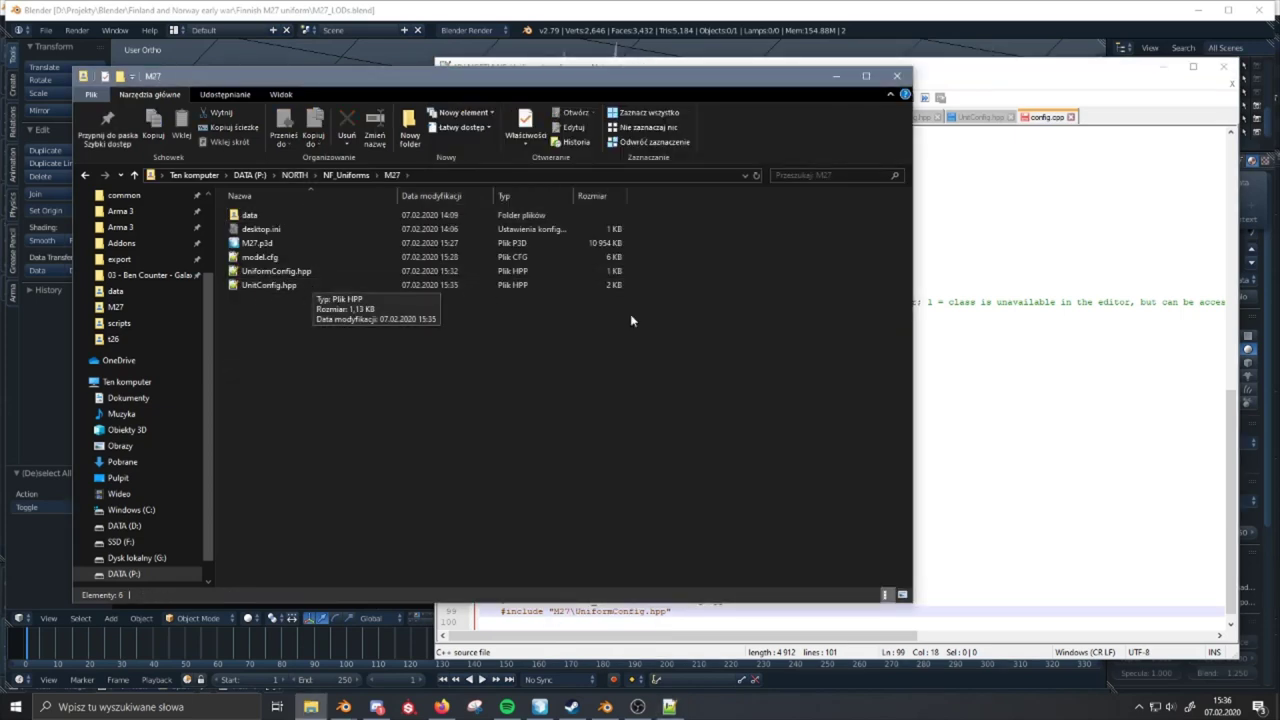
{"action": "left_click", "coordinate": [945, 419]}
{"action": "left_click_drag", "start_coordinate": [672, 611], "coordinate": [500, 612]}
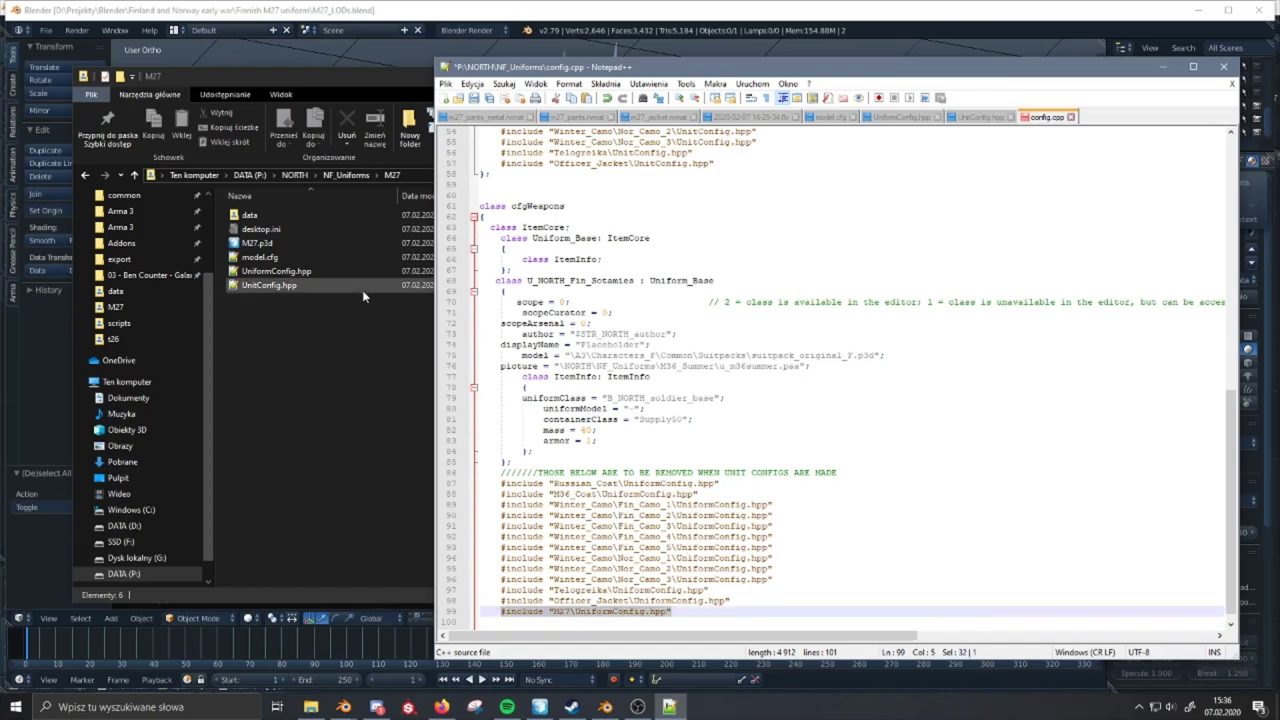
- Duplicate the Officer_Jacket\UnitConfig.hpp include line at the end of cfgVehicles
{"action": "left_click_drag", "start_coordinate": [717, 163], "coordinate": [500, 165]}
{"action": "key", "text": "Return"}
{"action": "key", "text": "ctrl+v"}
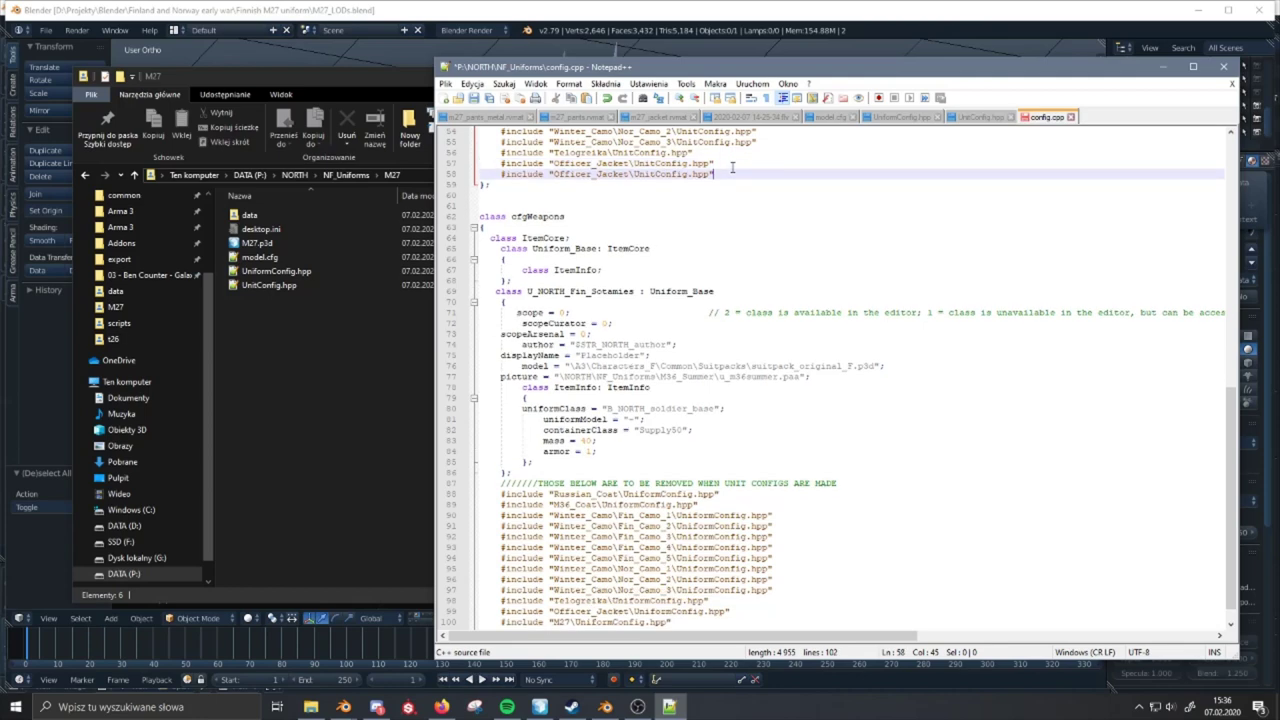
- Change the duplicated include line in cfgVehicles to M27\UnitConfig.hpp and save config.cpp
{"action": "double_click", "coordinate": [591, 173]}
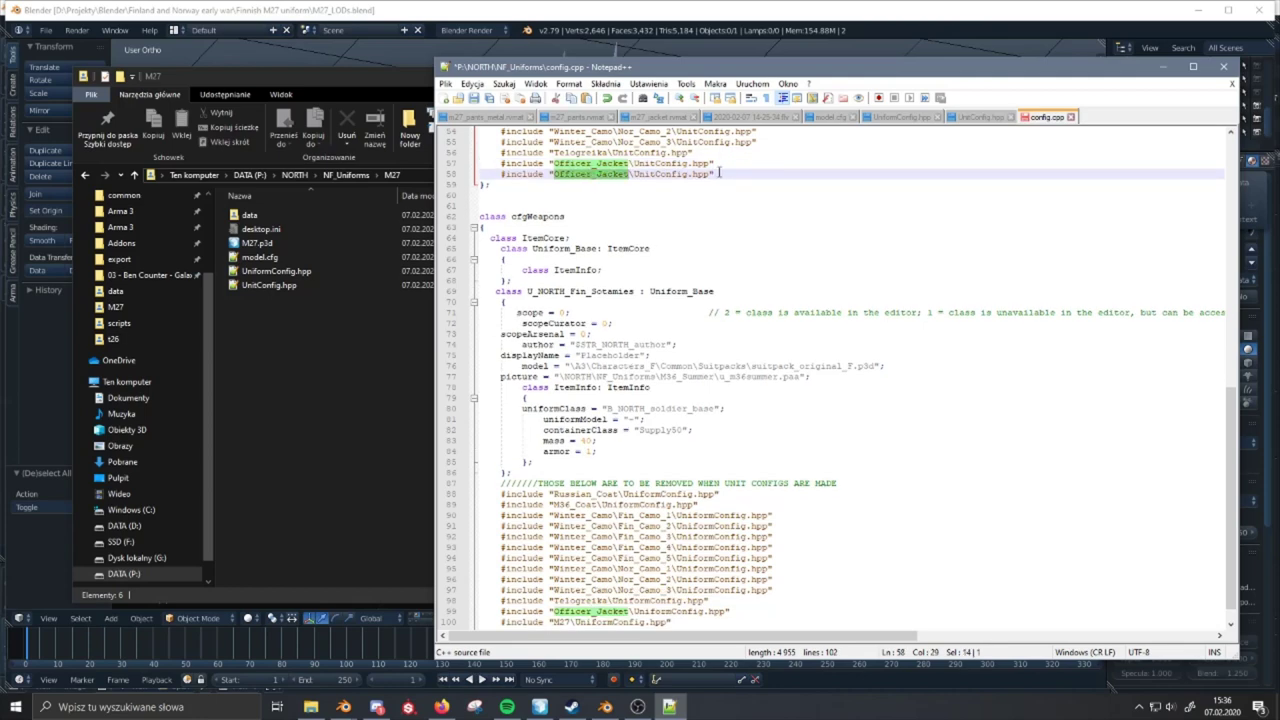
{"action": "type", "text": "Unit"}
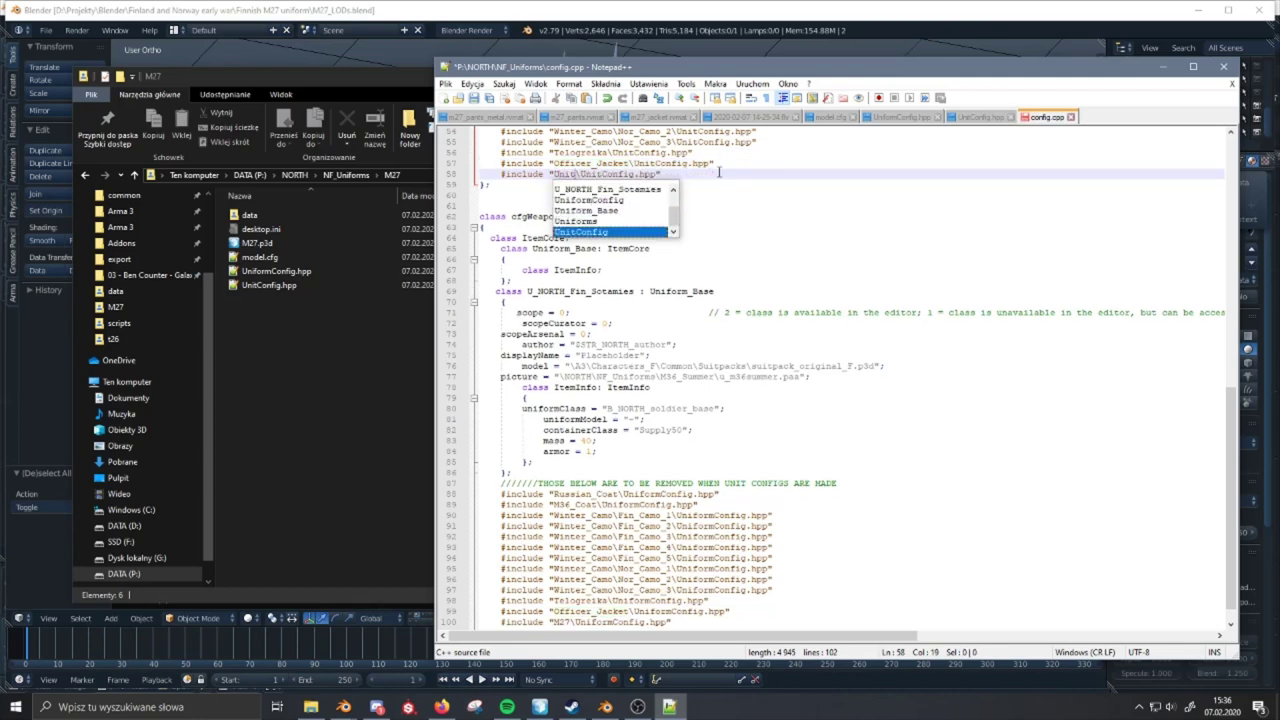
{"action": "key", "text": "BackSpace"}
{"action": "key", "text": "BackSpace"}
{"action": "key", "text": "BackSpace"}
{"action": "key", "text": "BackSpace"}
{"action": "type", "text": "M26"}
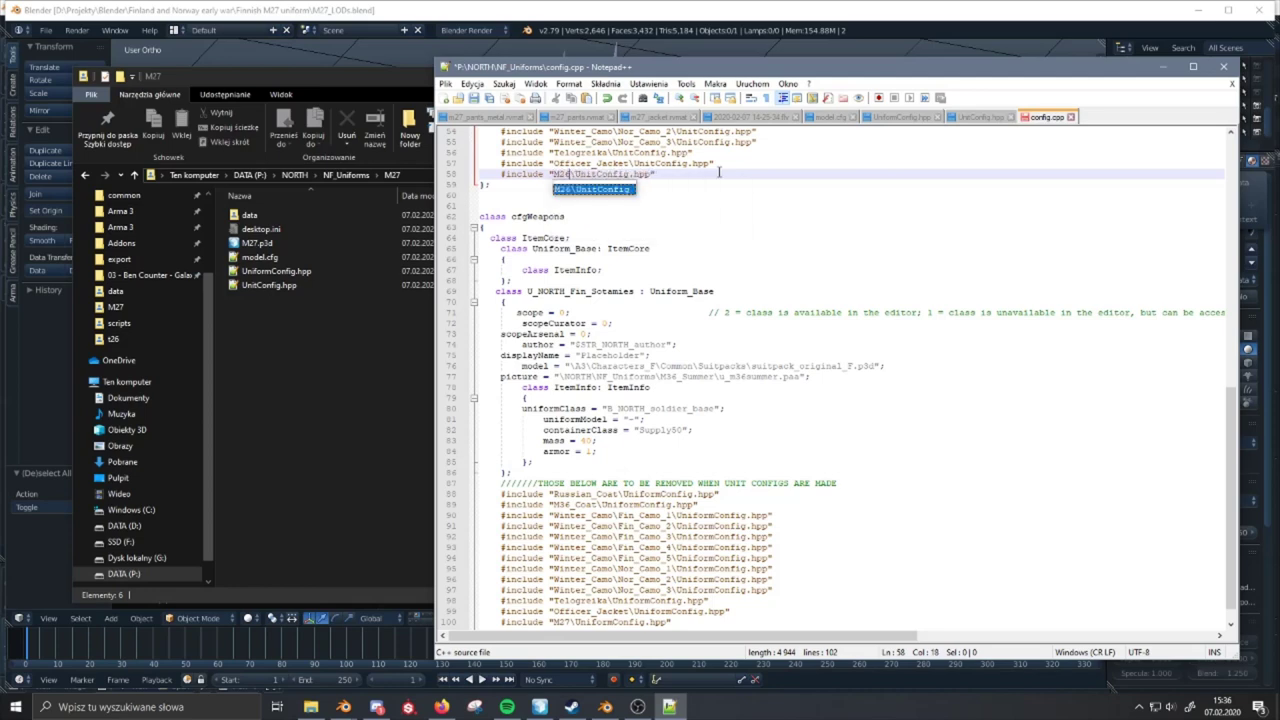
{"action": "key", "text": "BackSpace"}
{"action": "type", "text": "7"}
{"action": "left_click", "coordinate": [718, 173]}
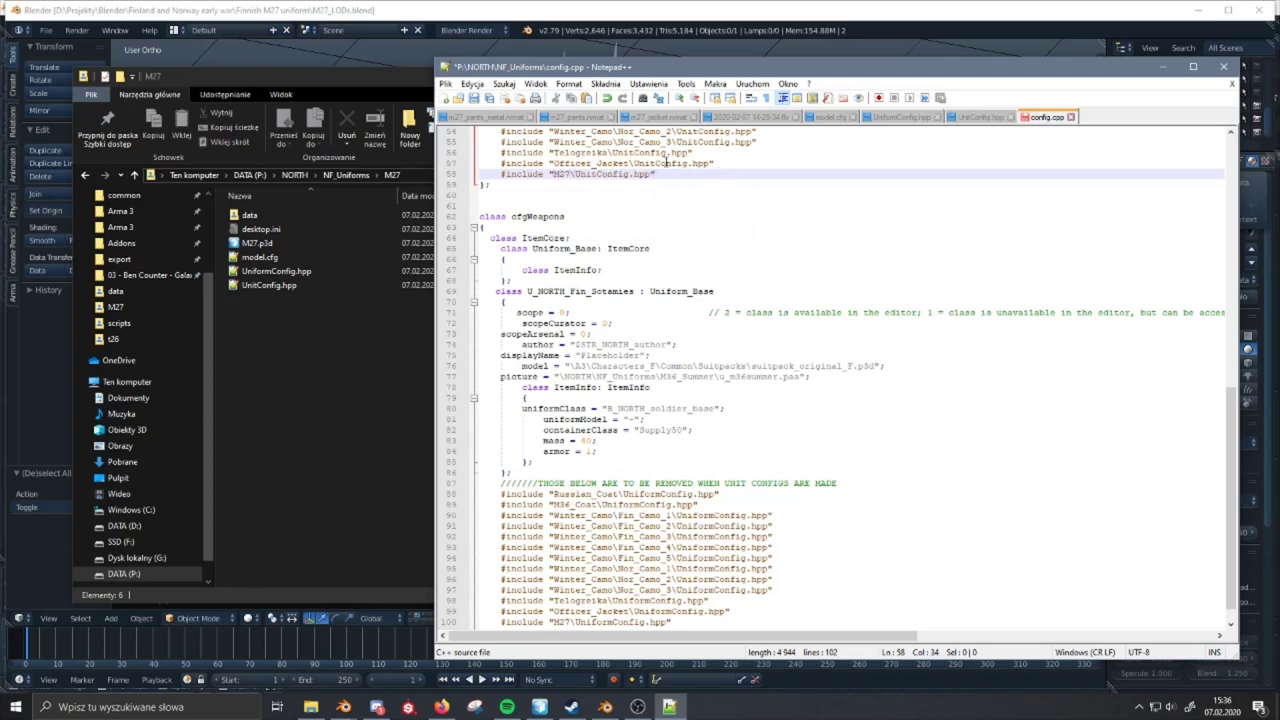
{"action": "left_click", "coordinate": [474, 100]}
- Review config.cpp from the cfgWeapons includes up to CfgPatches and check the files in the M27 data folder
{"action": "left_click_drag", "start_coordinate": [1230, 410], "coordinate": [1189, 408]}
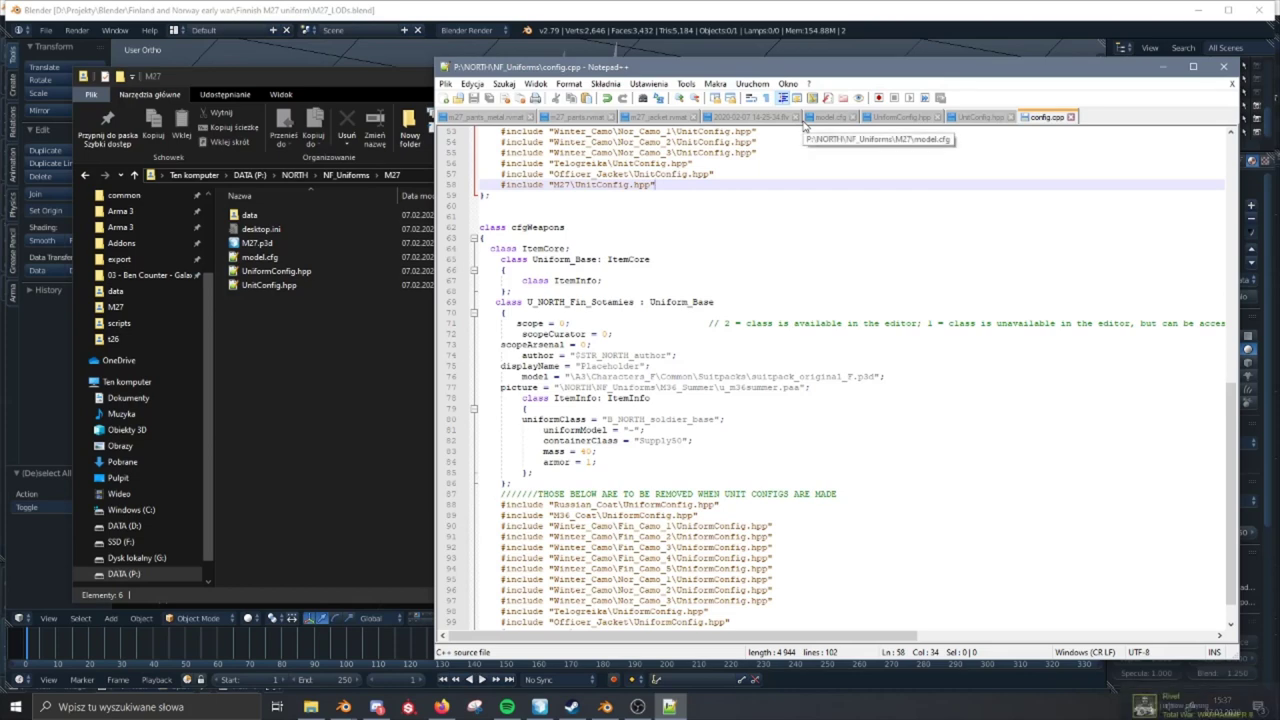
{"action": "left_click_drag", "start_coordinate": [1229, 400], "coordinate": [1228, 150]}
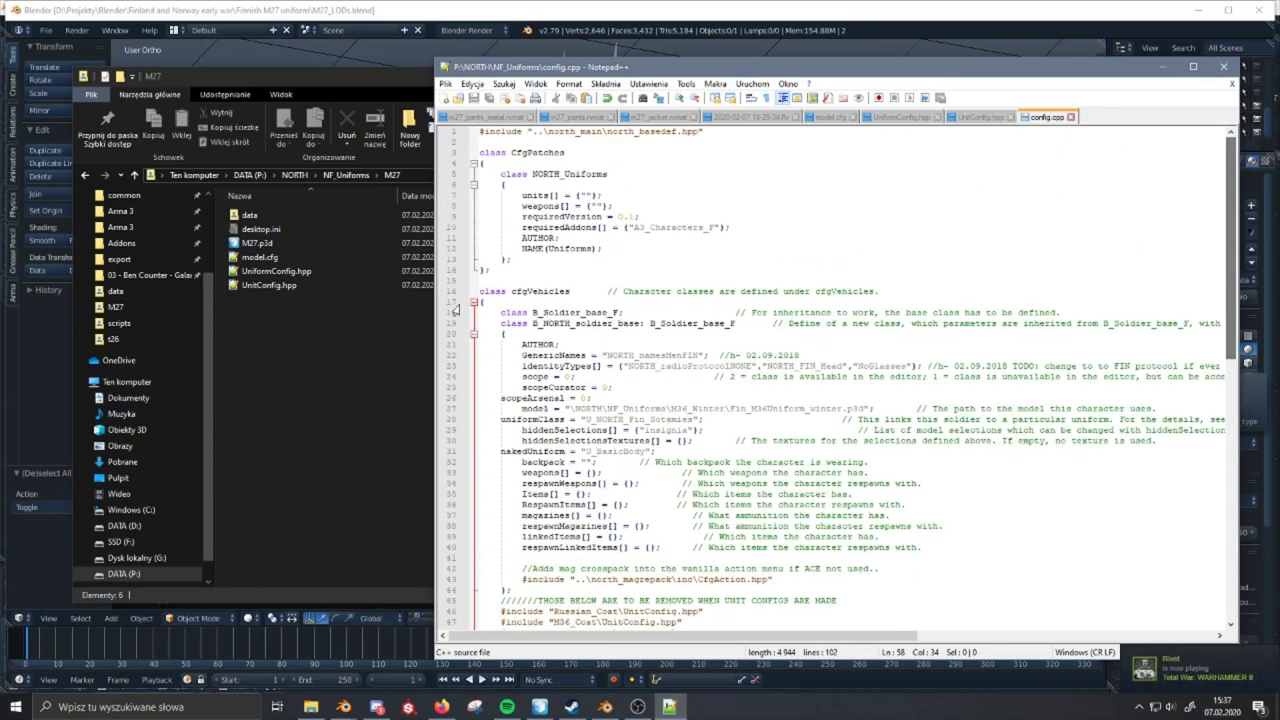
{"action": "left_click", "coordinate": [243, 216]}
{"action": "double_click", "coordinate": [243, 218]}
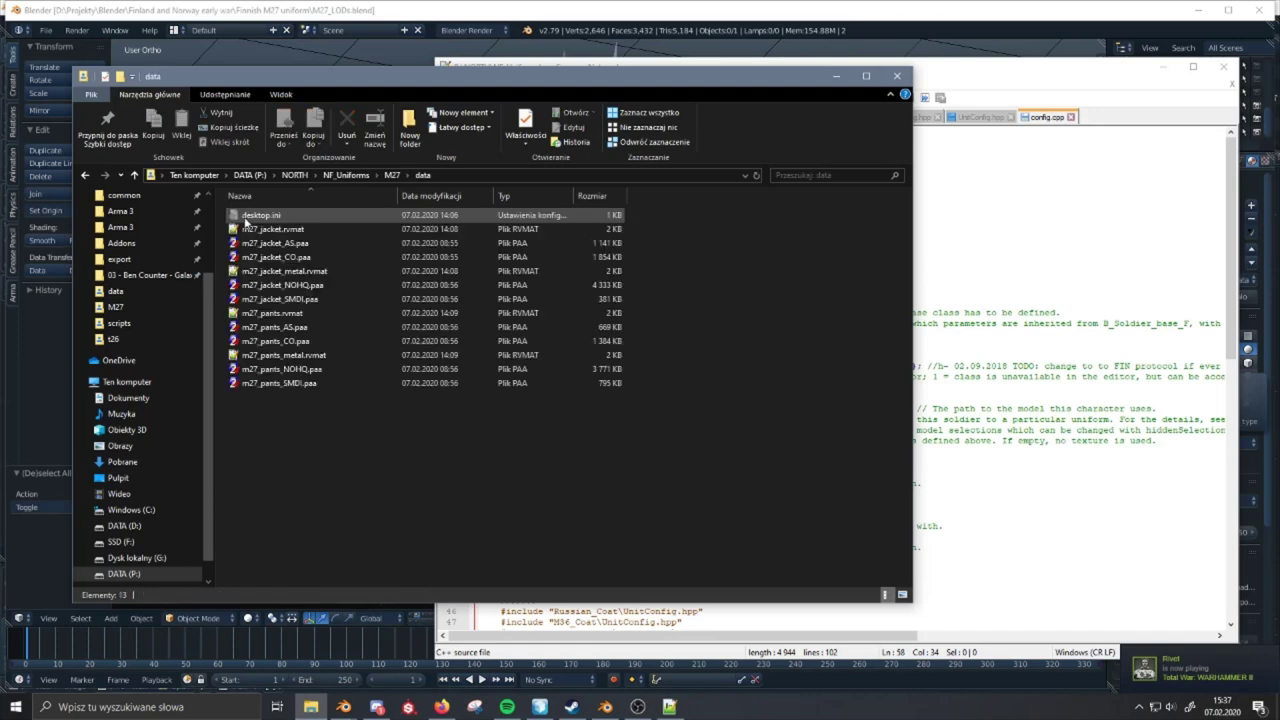
{"action": "left_click", "coordinate": [86, 175]}
{"action": "left_click", "coordinate": [474, 396]}
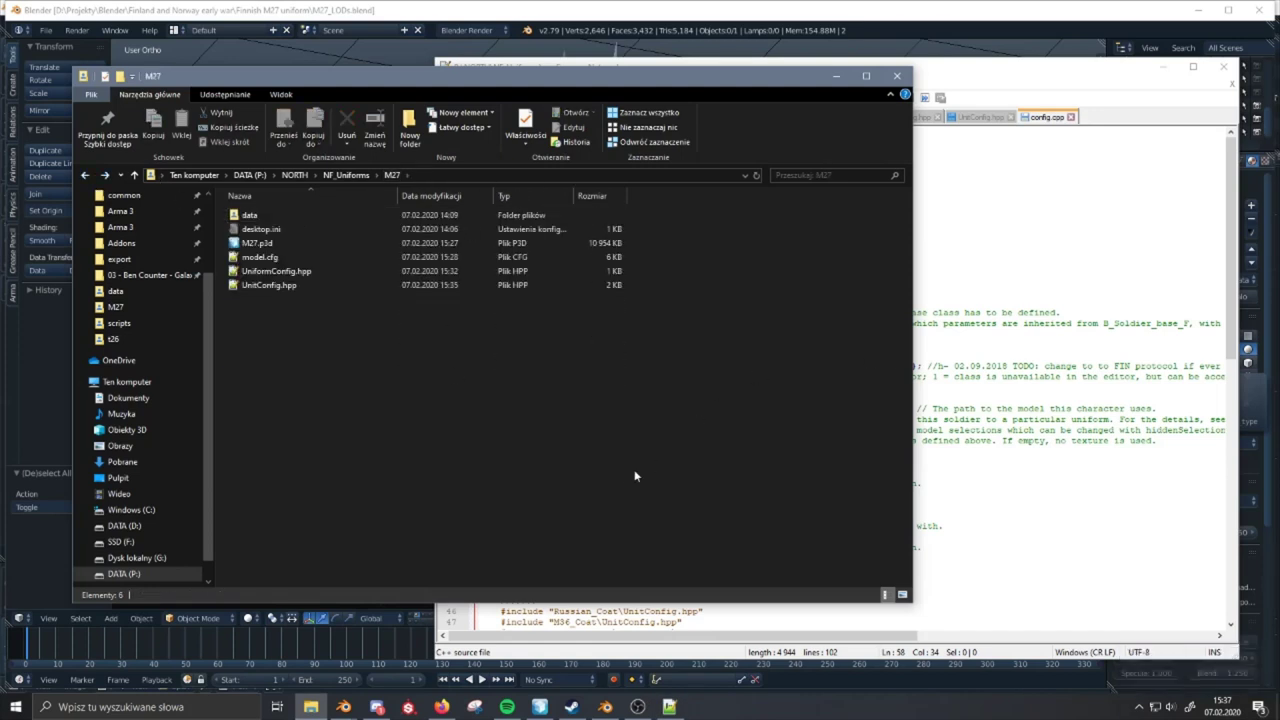
- Launch pboProject and set its source folder to P:\NORTH\NF_Uniforms
{"action": "left_click", "coordinate": [222, 707]}
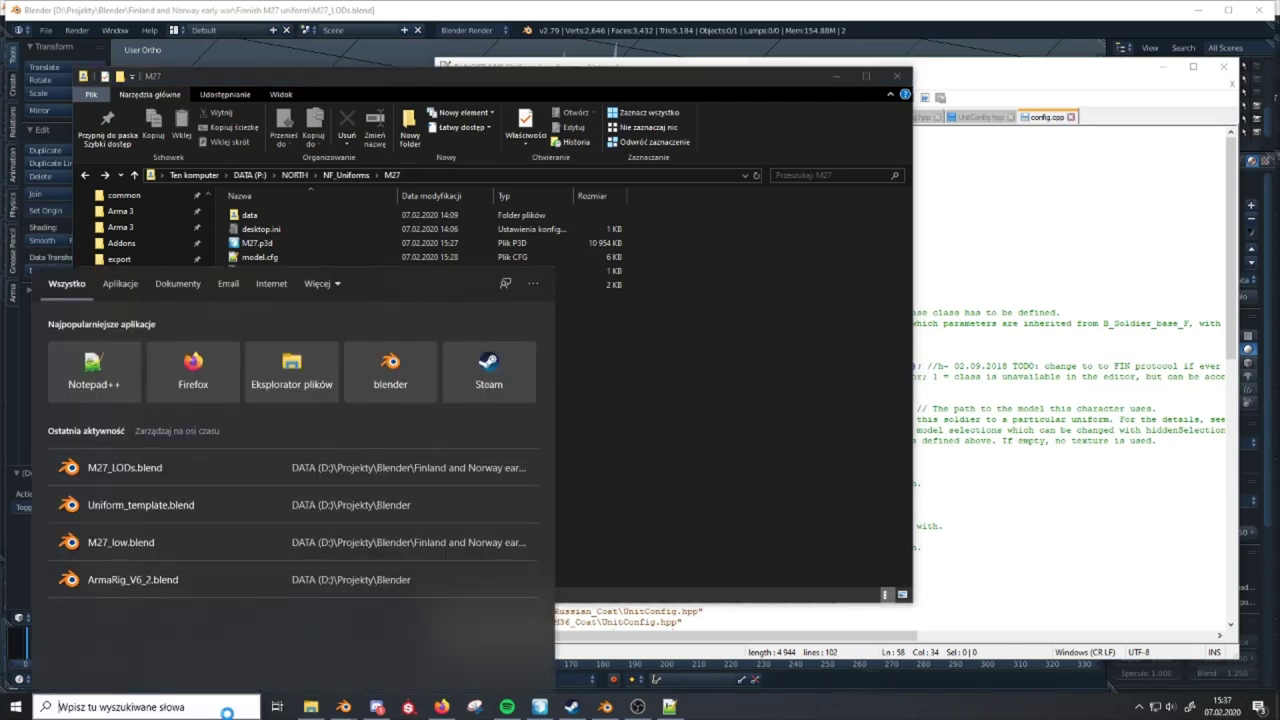
{"action": "type", "text": "pbo"}
{"action": "key", "text": "Return"}
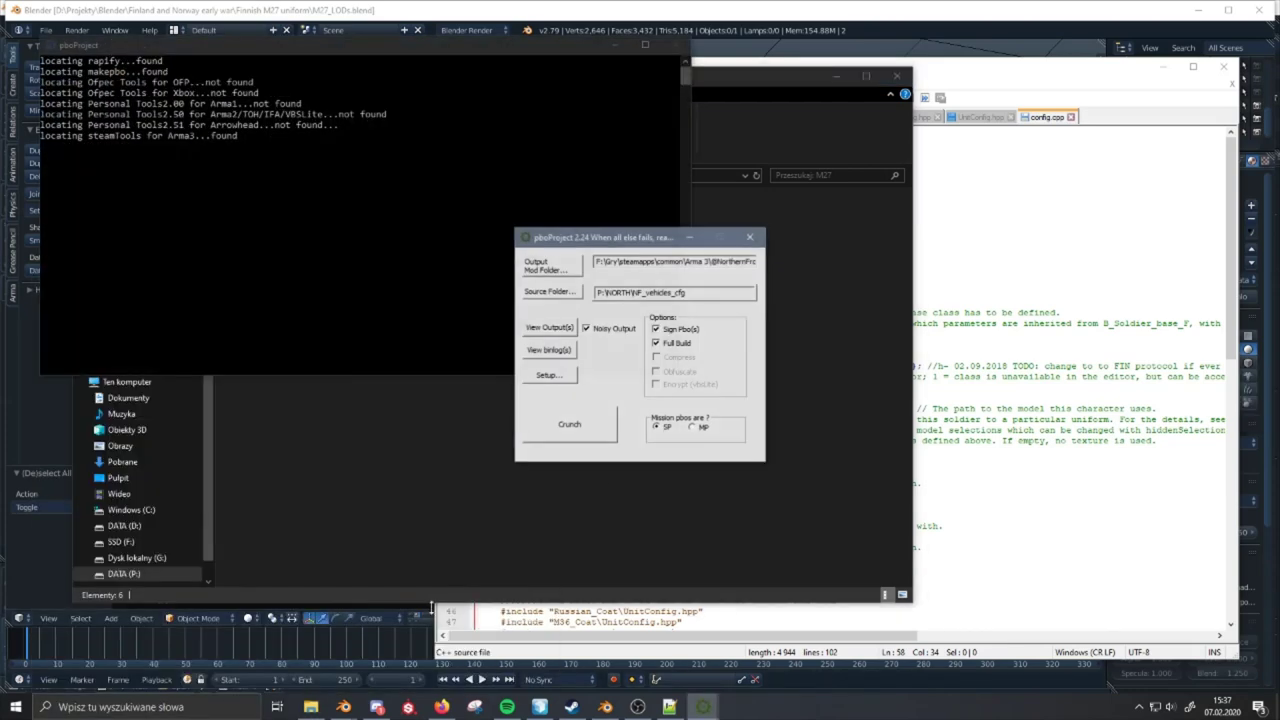
{"action": "left_click", "coordinate": [550, 291]}
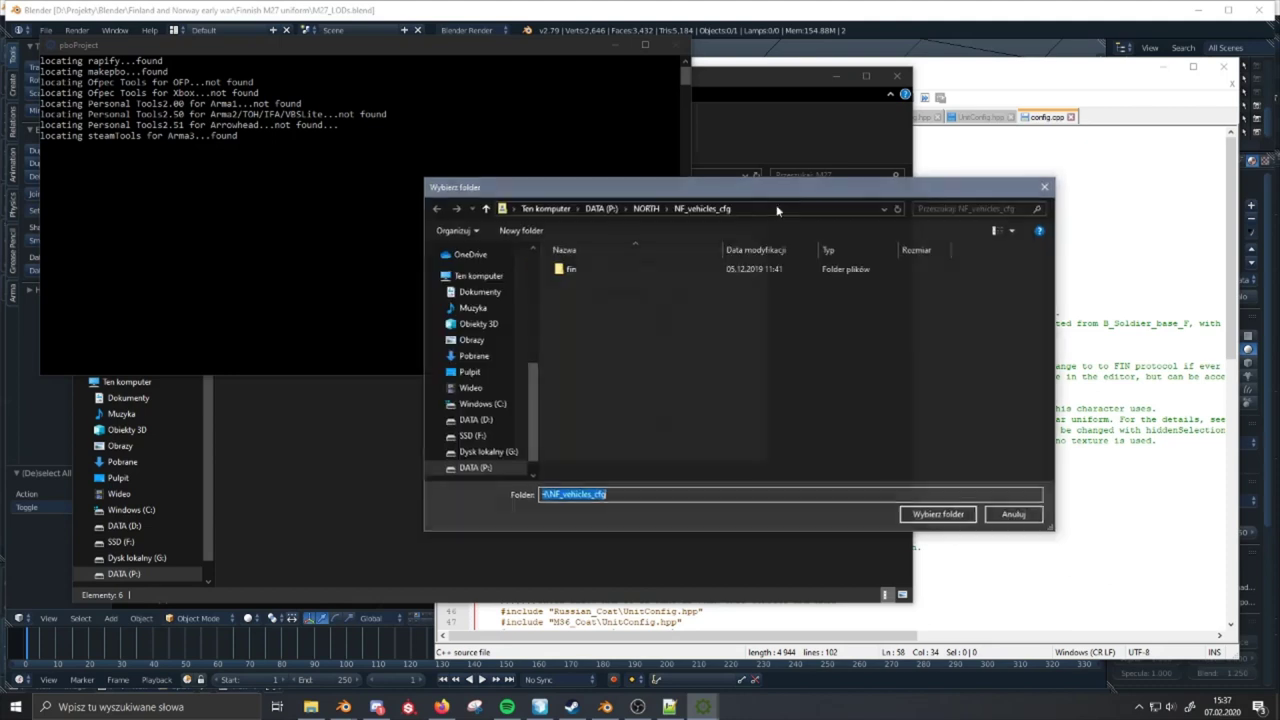
{"action": "left_click", "coordinate": [646, 208]}
{"action": "left_click_drag", "start_coordinate": [1046, 263], "coordinate": [1051, 355]}
{"action": "left_click", "coordinate": [724, 431]}
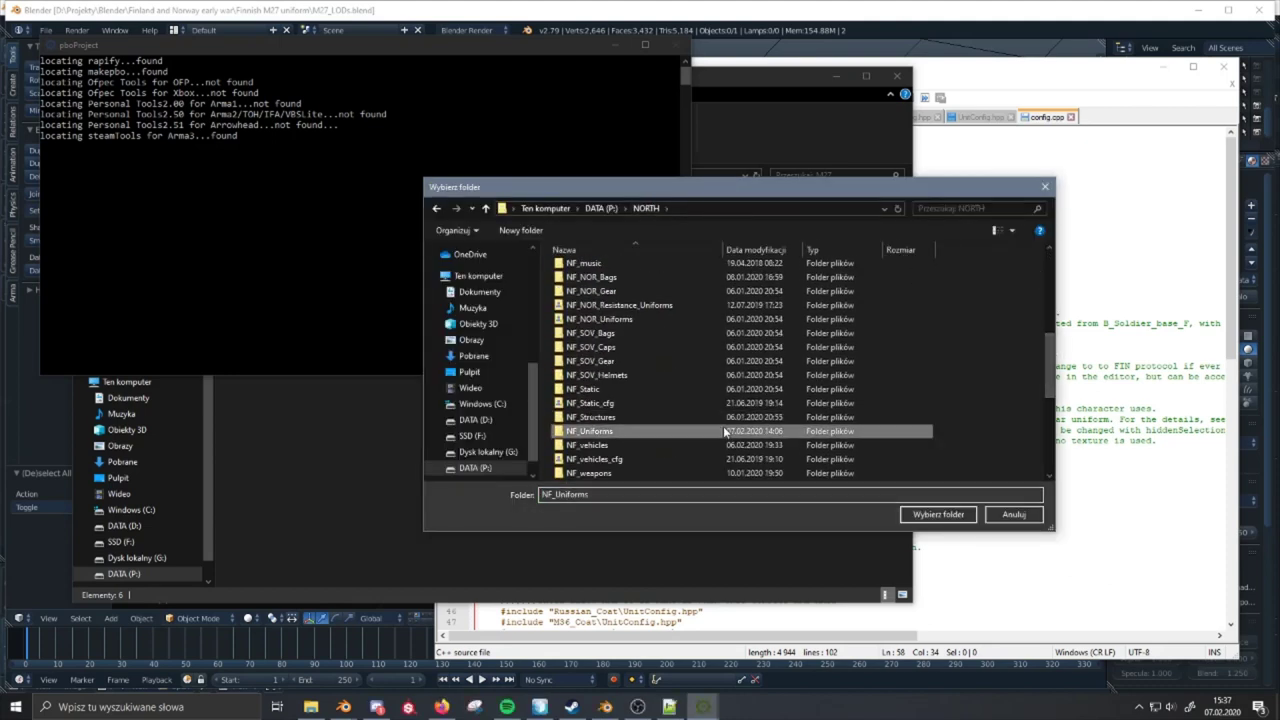
{"action": "double_click", "coordinate": [724, 431]}
{"action": "left_click", "coordinate": [937, 514]}
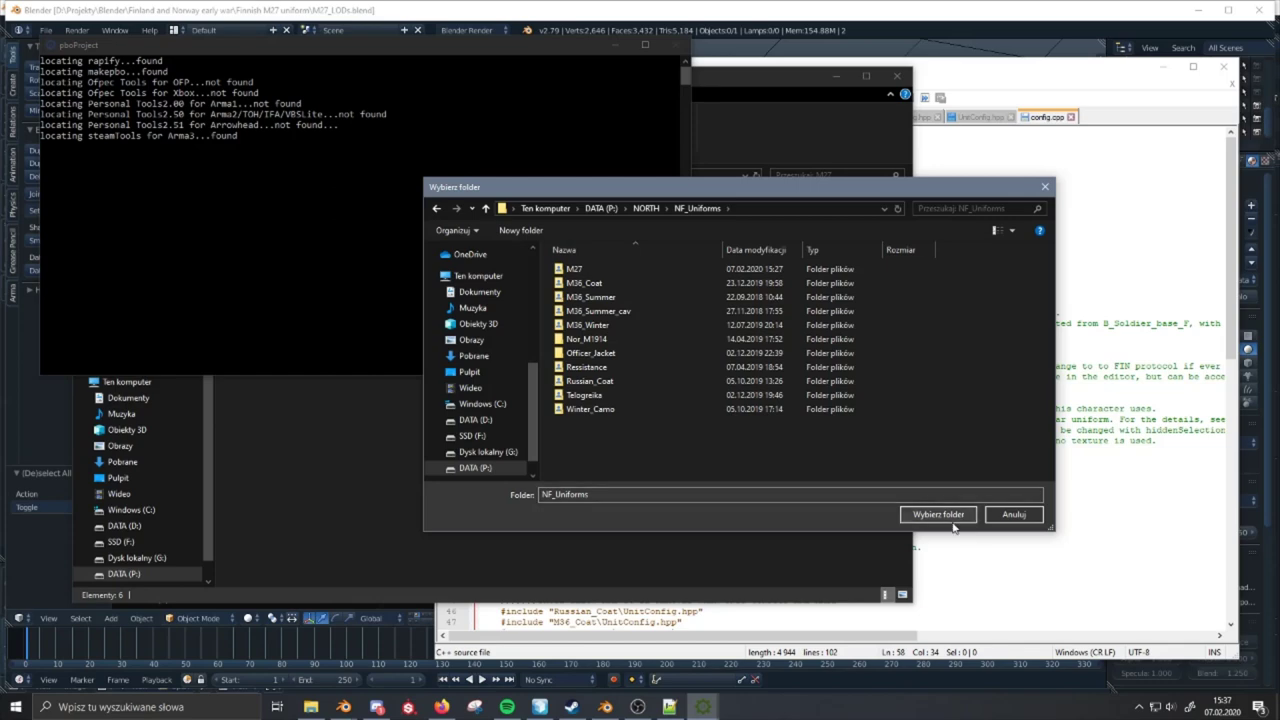
- Crunch the NF_Uniforms folder into a PBO and follow the build log
{"action": "left_click", "coordinate": [569, 426]}
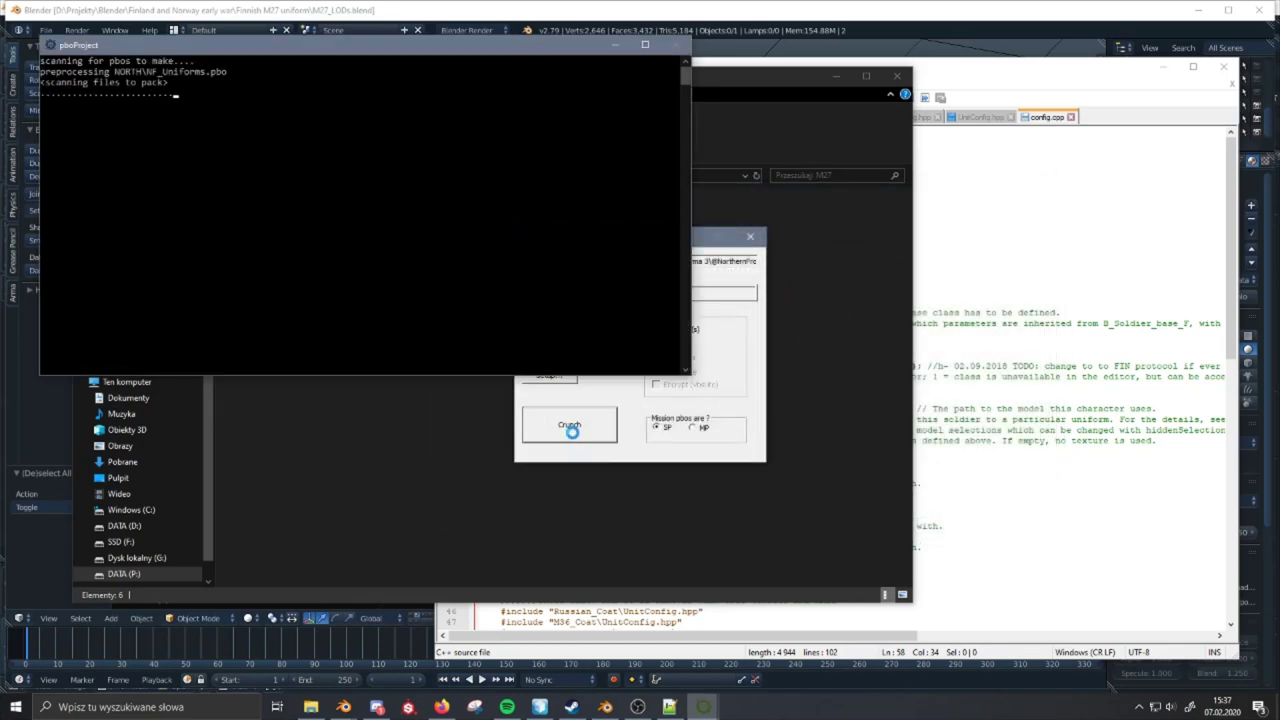
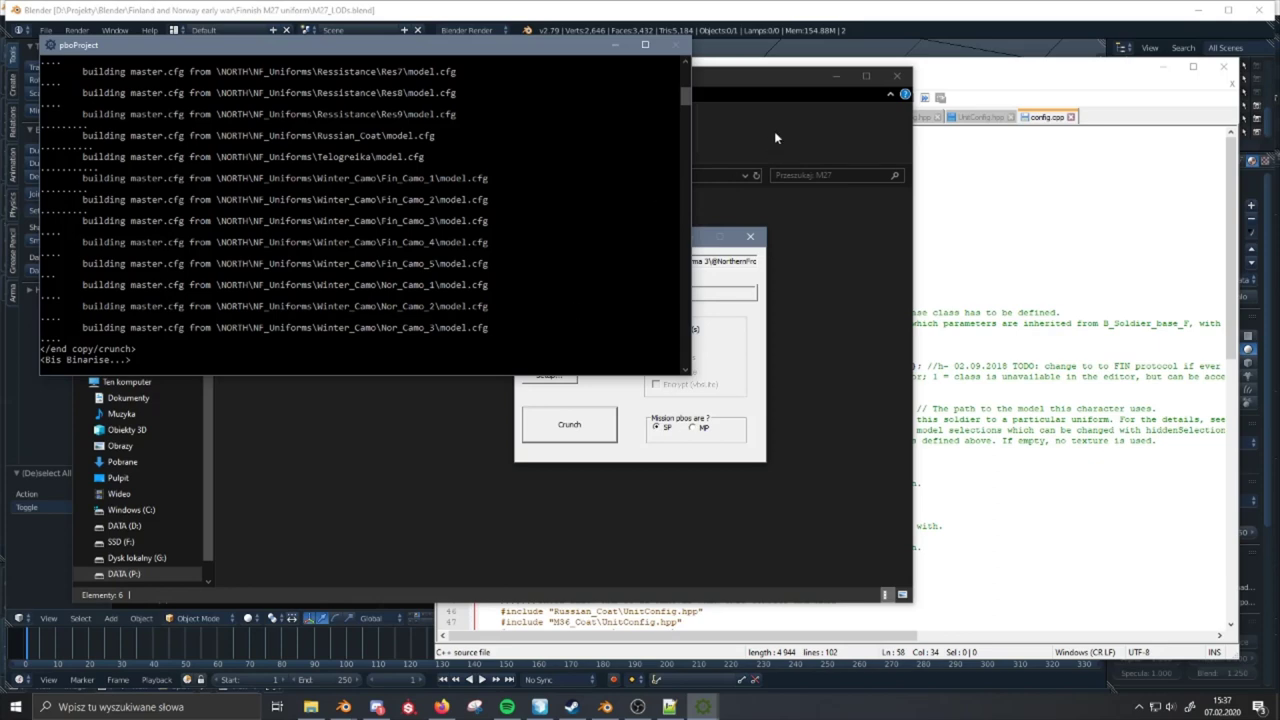
{"action": "scroll", "coordinate": [686, 100], "scroll_direction": "up", "scroll_amount": 10}
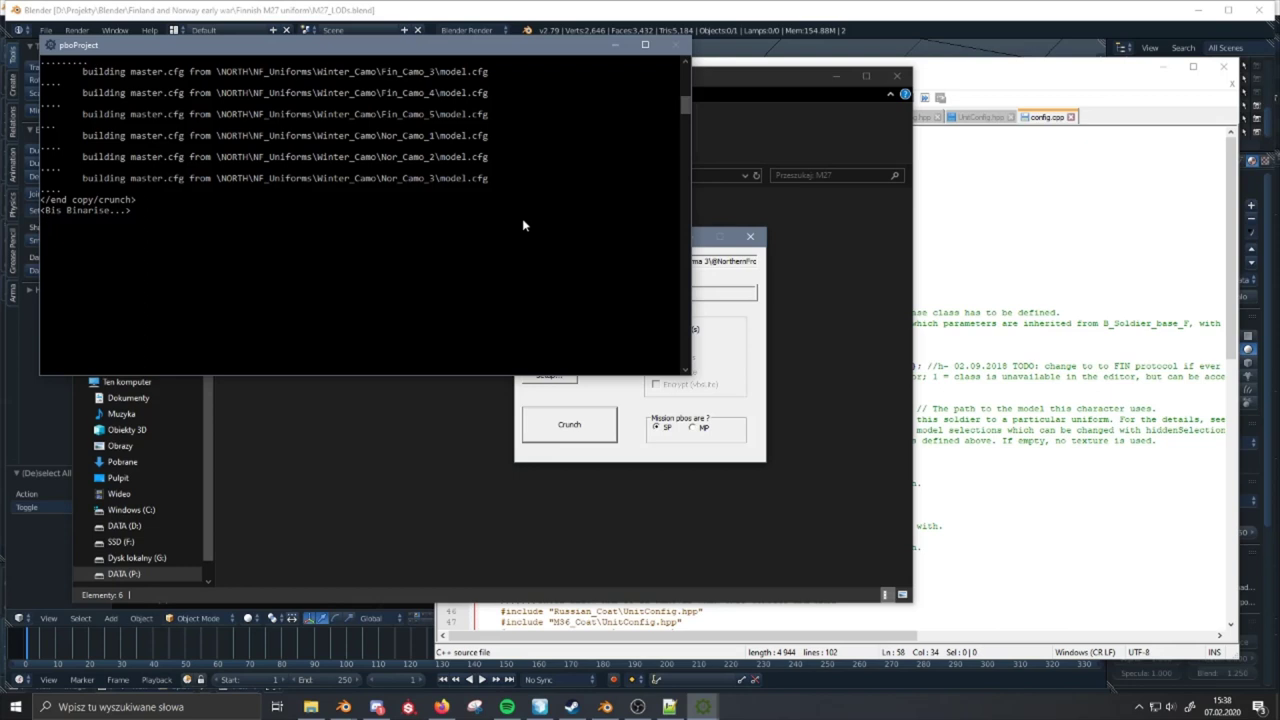
{"action": "left_click", "coordinate": [282, 264]}
{"action": "key", "text": "Escape"}
- Switch to the Blender window with finpants(1).blend and examine the normalpants and breeches meshes
{"action": "mouse_move", "coordinate": [441, 706]}
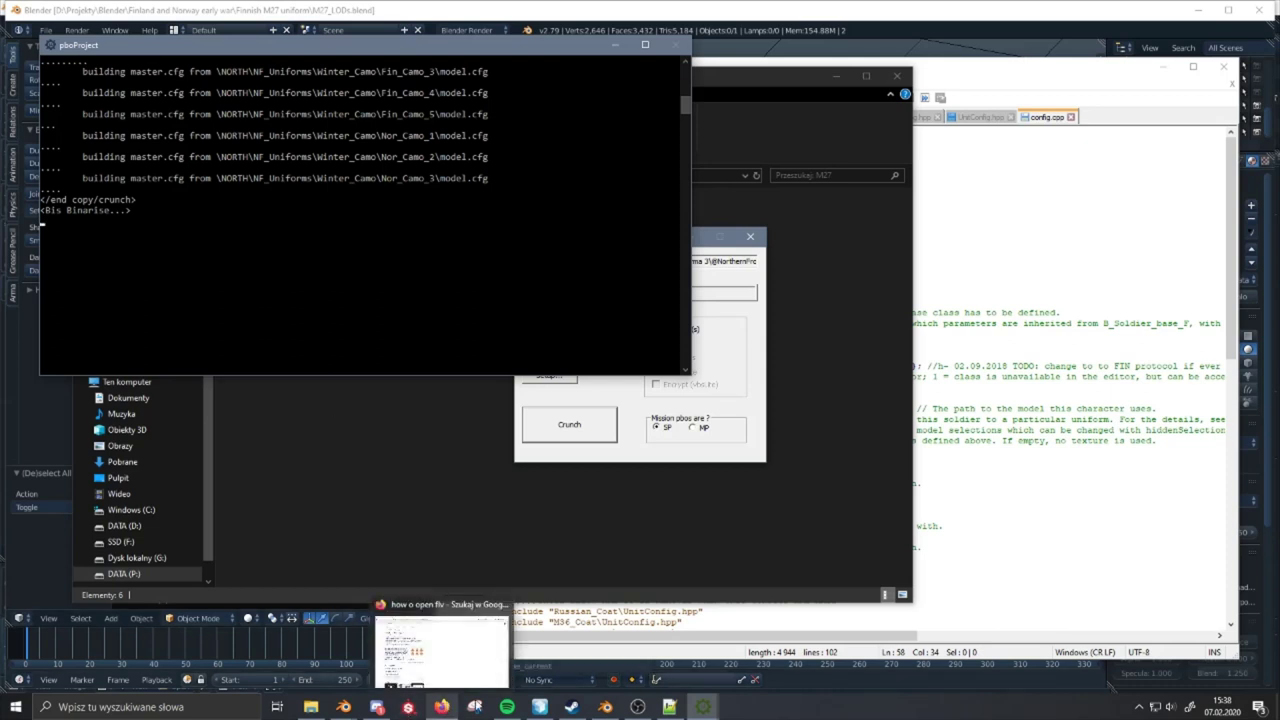
{"action": "mouse_move", "coordinate": [605, 706]}
{"action": "left_click", "coordinate": [598, 656]}
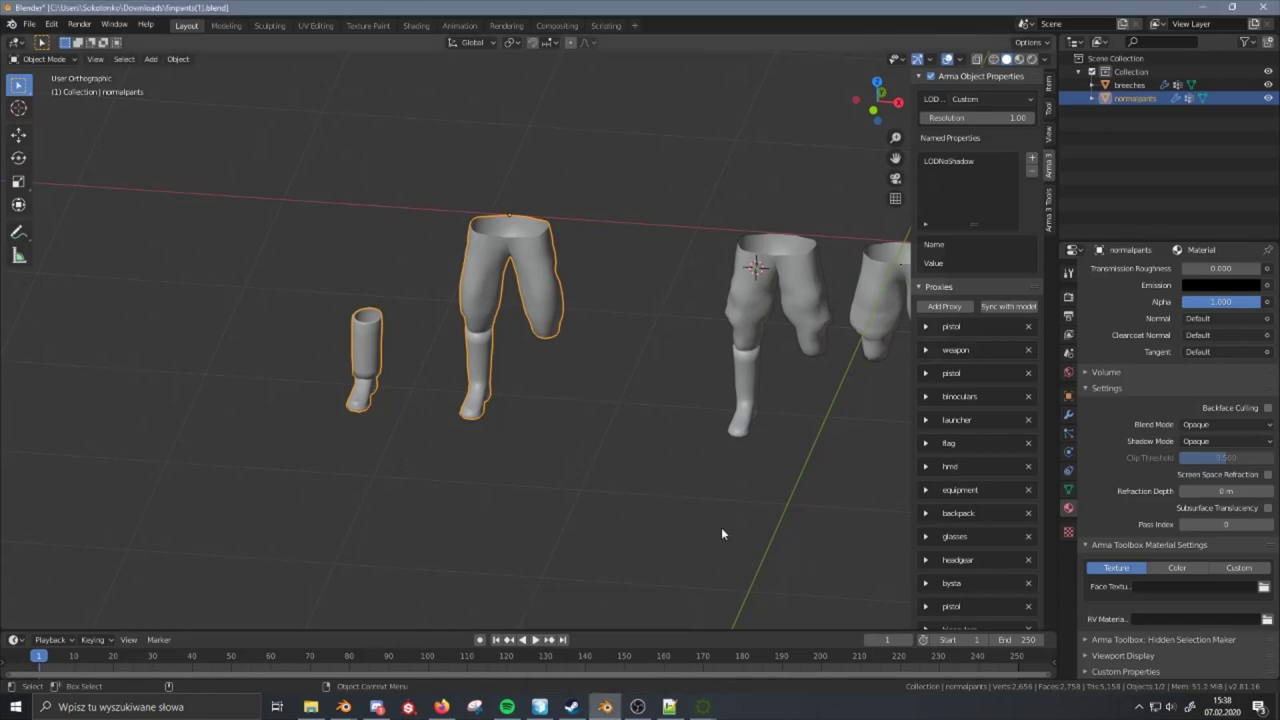
{"action": "middle_click_drag", "start_coordinate": [722, 534], "coordinate": [823, 409]}
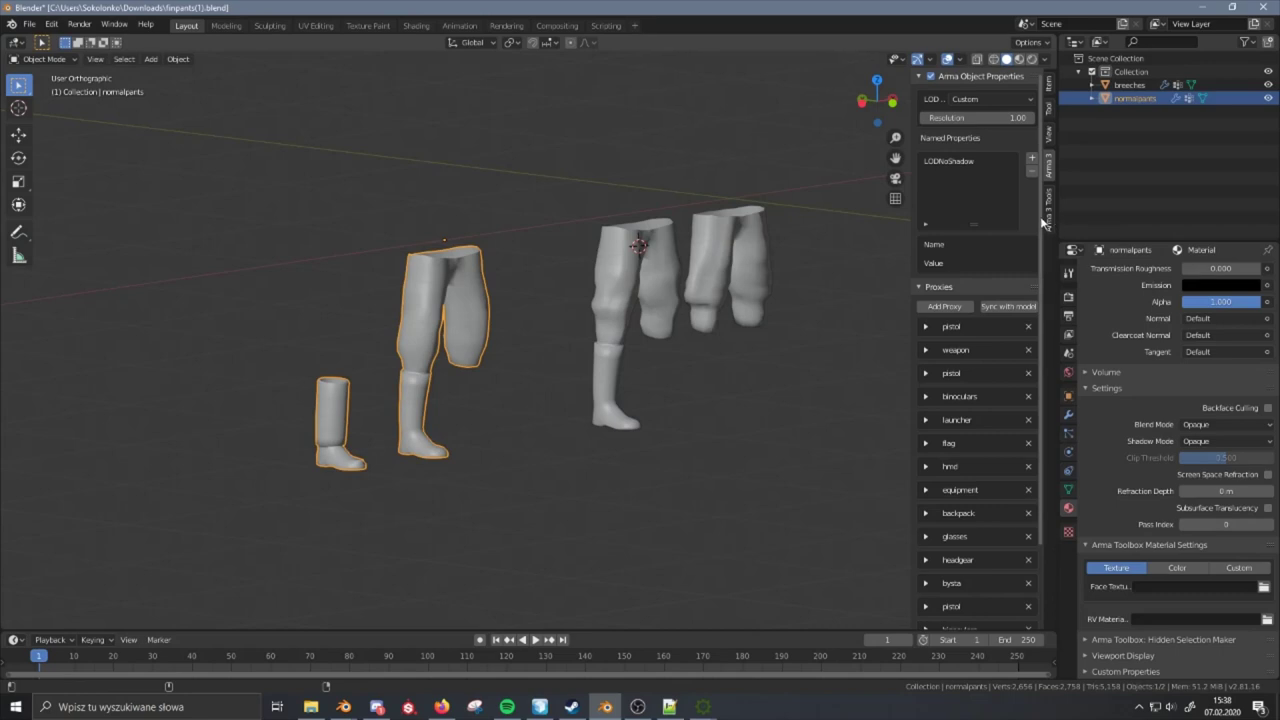
{"action": "left_click", "coordinate": [932, 77]}
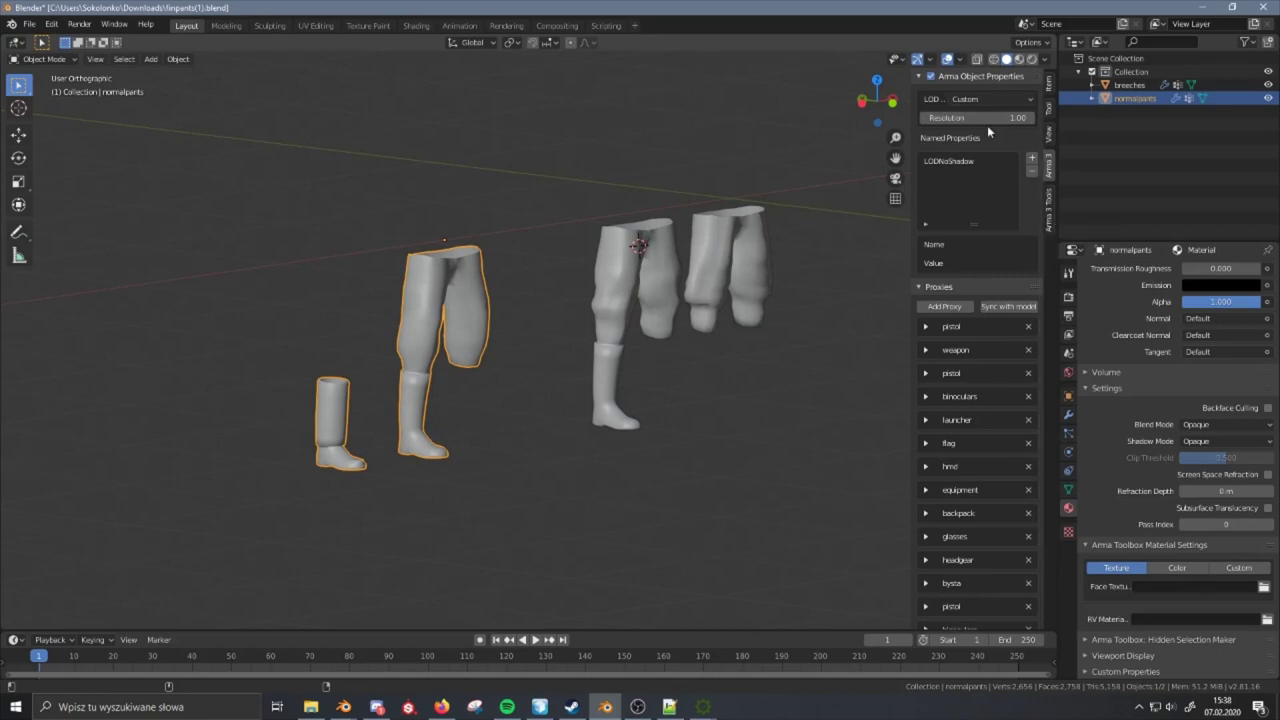
{"action": "middle_click_drag", "start_coordinate": [660, 280], "coordinate": [556, 328]}
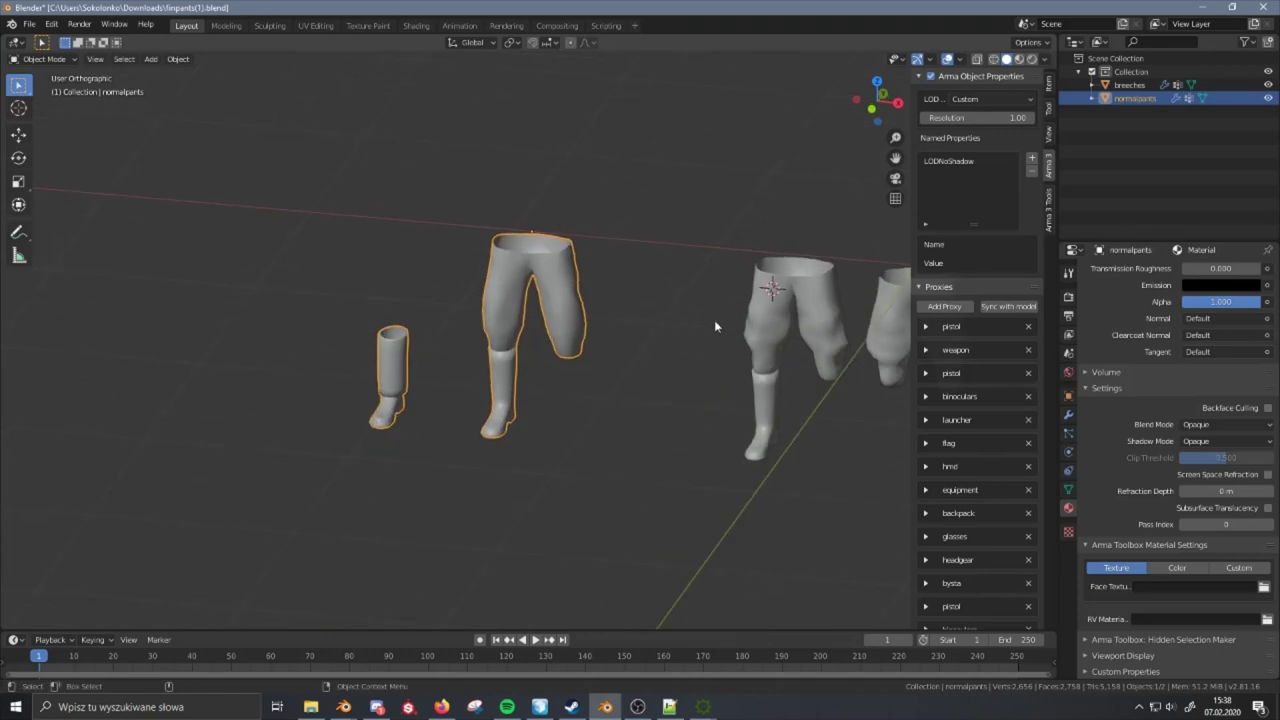
{"action": "middle_click_drag", "start_coordinate": [715, 326], "coordinate": [617, 314]}
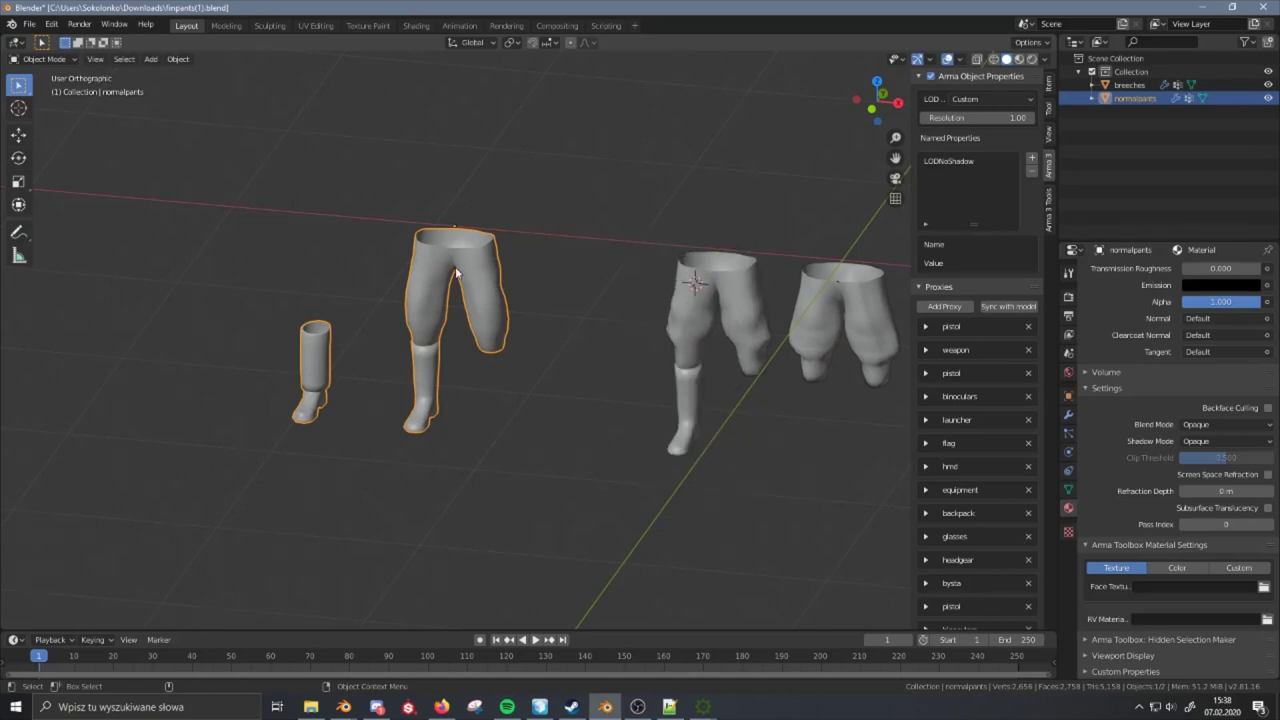
{"action": "left_click", "coordinate": [717, 316]}
{"action": "left_click", "coordinate": [486, 290]}
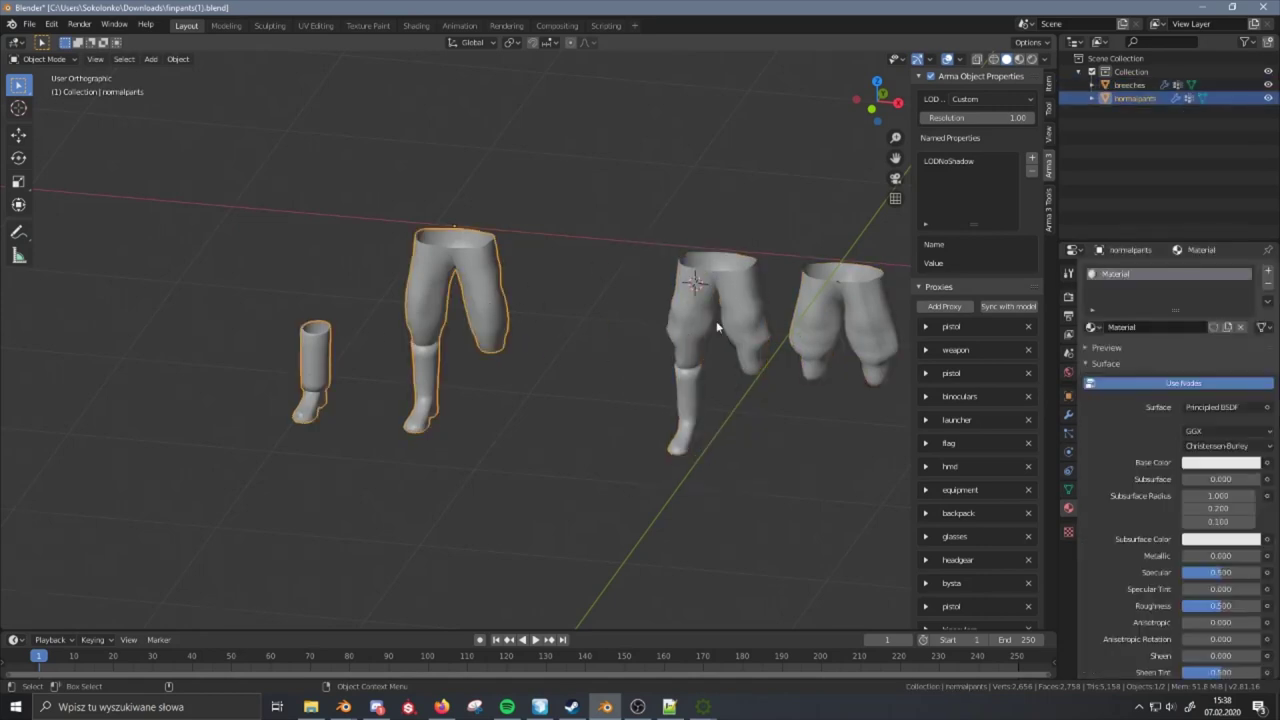
{"action": "left_click", "coordinate": [738, 309]}
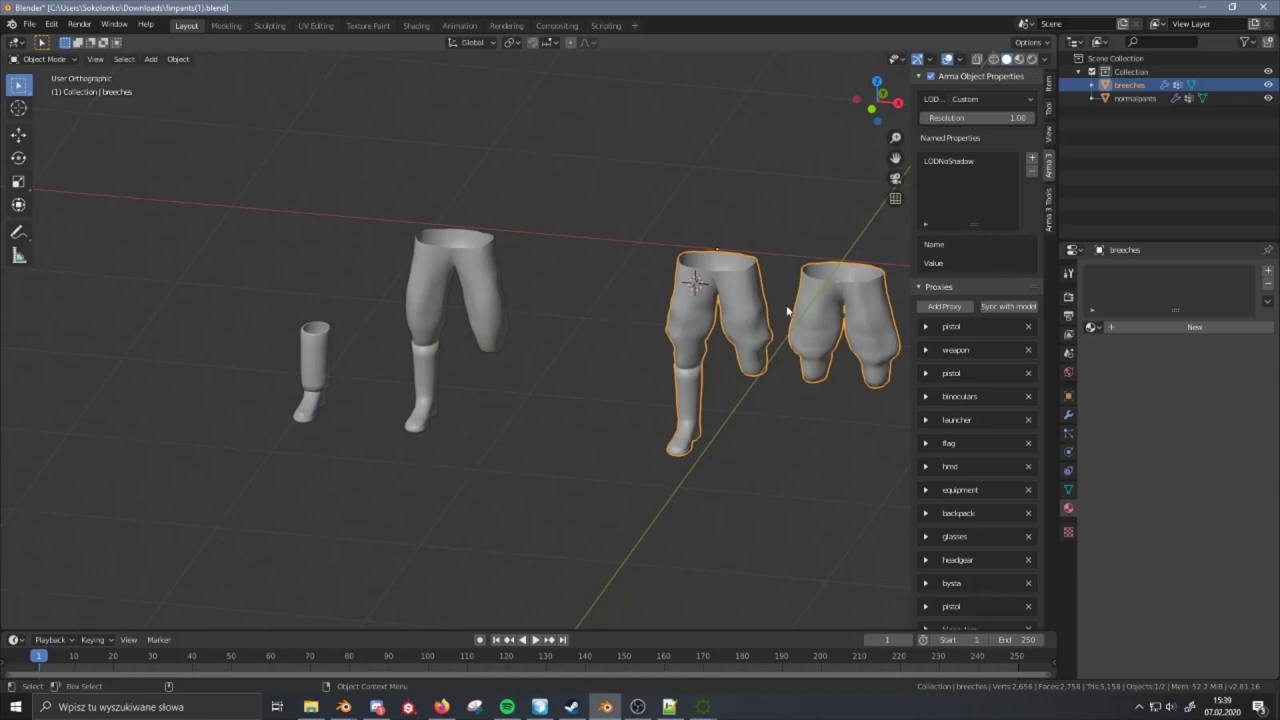
- Move the normalpants mesh about 1.28 m along the X axis so it overlaps the booted breeches
{"action": "left_click", "coordinate": [485, 295]}
{"action": "key", "text": "g"}
{"action": "key", "text": "x"}
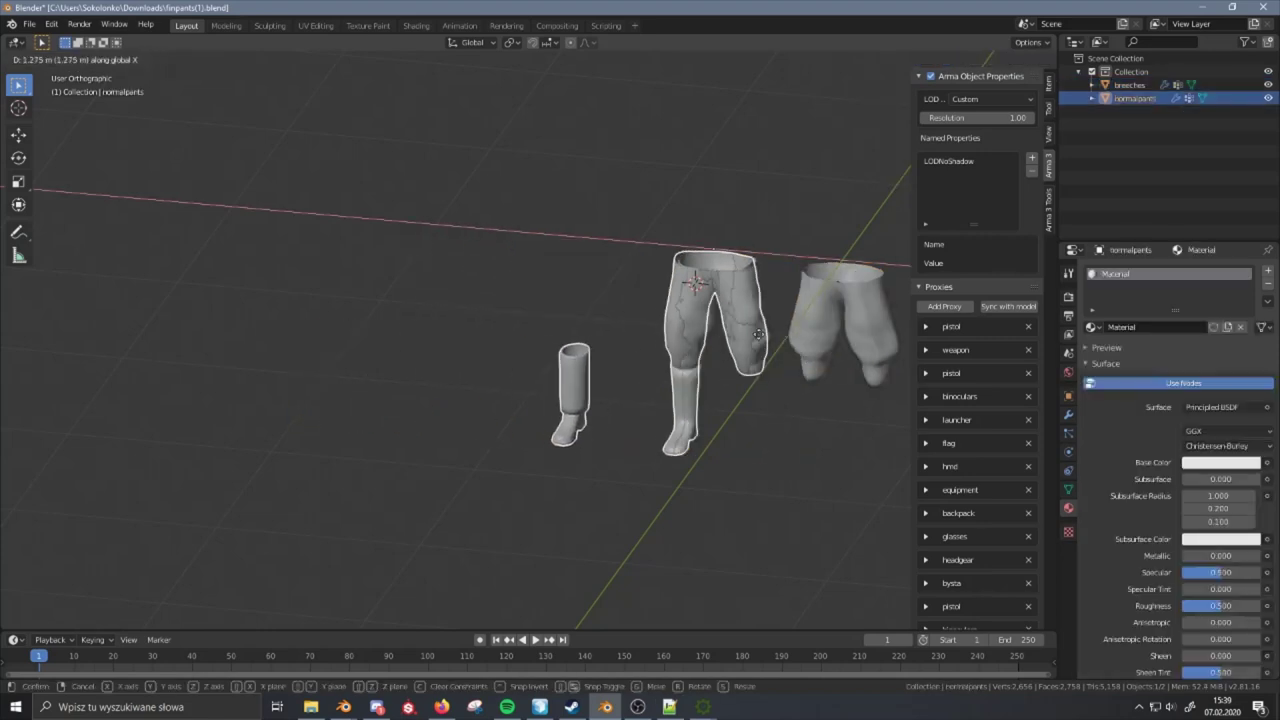
{"action": "left_click", "coordinate": [763, 337]}
{"action": "middle_click_drag", "start_coordinate": [782, 343], "coordinate": [553, 346], "text": "shift"}
- Select breeches together with normalpants as the active object and switch to Weight Paint mode
{"action": "left_click", "coordinate": [651, 350]}
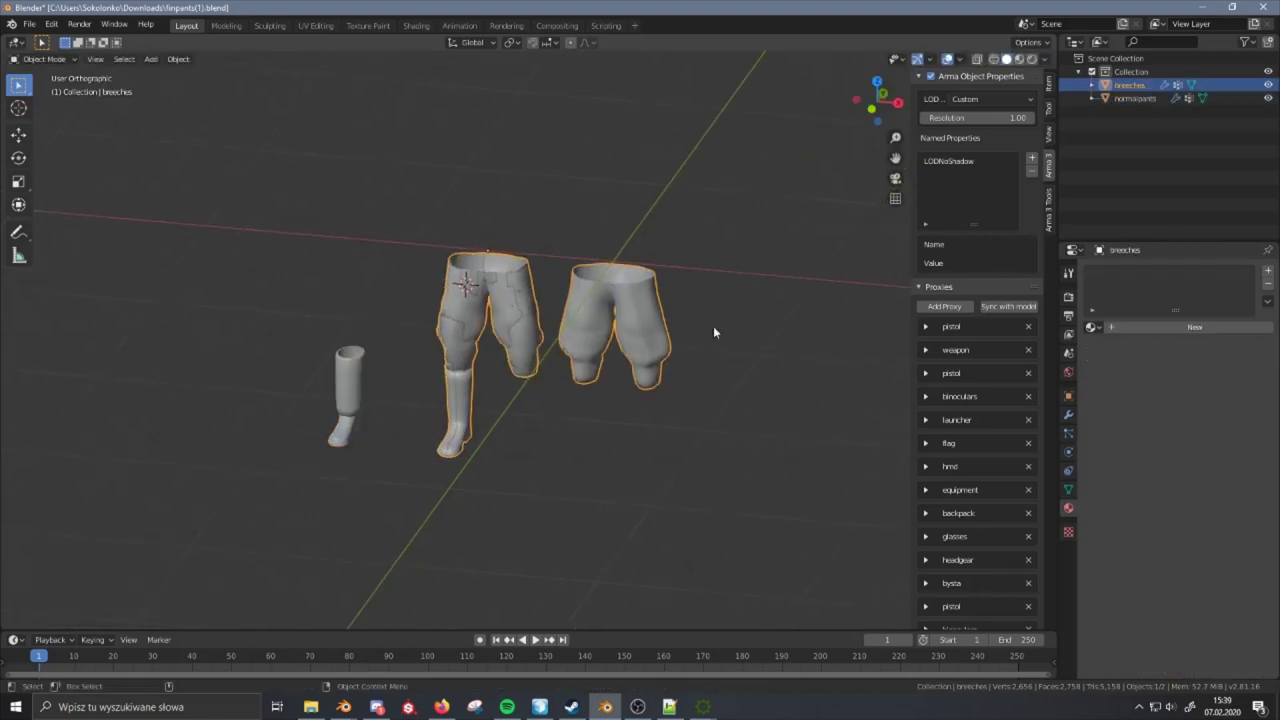
{"action": "key", "text": "g"}
{"action": "right_click", "coordinate": [716, 213]}
{"action": "middle_click_drag", "start_coordinate": [506, 255], "coordinate": [606, 244], "text": "shift"}
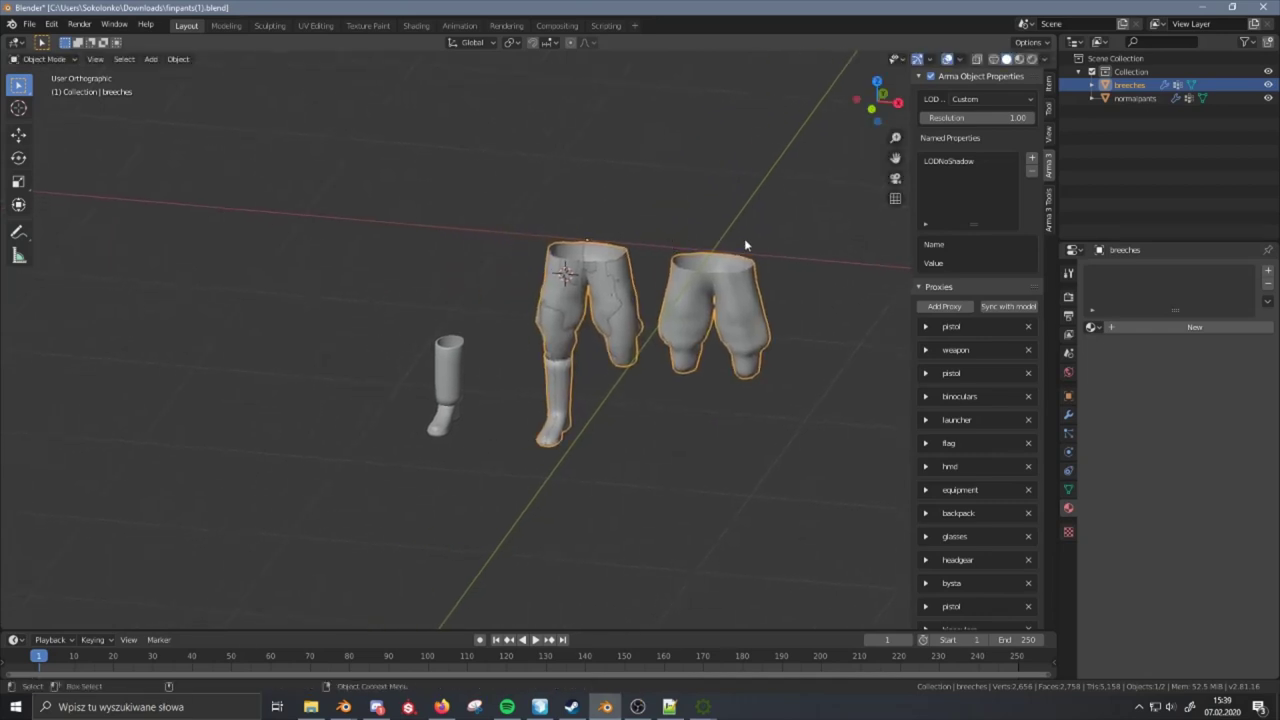
{"action": "left_click", "coordinate": [450, 354], "text": "shift"}
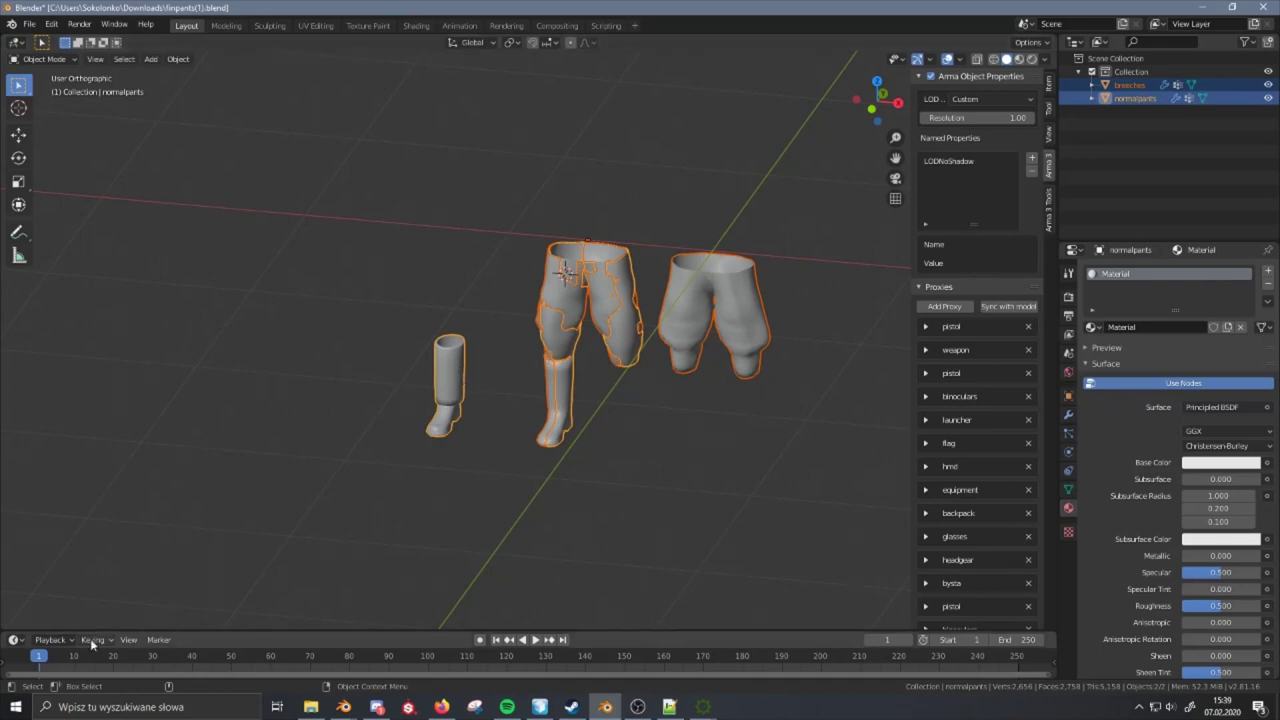
{"action": "left_click", "coordinate": [42, 59]}
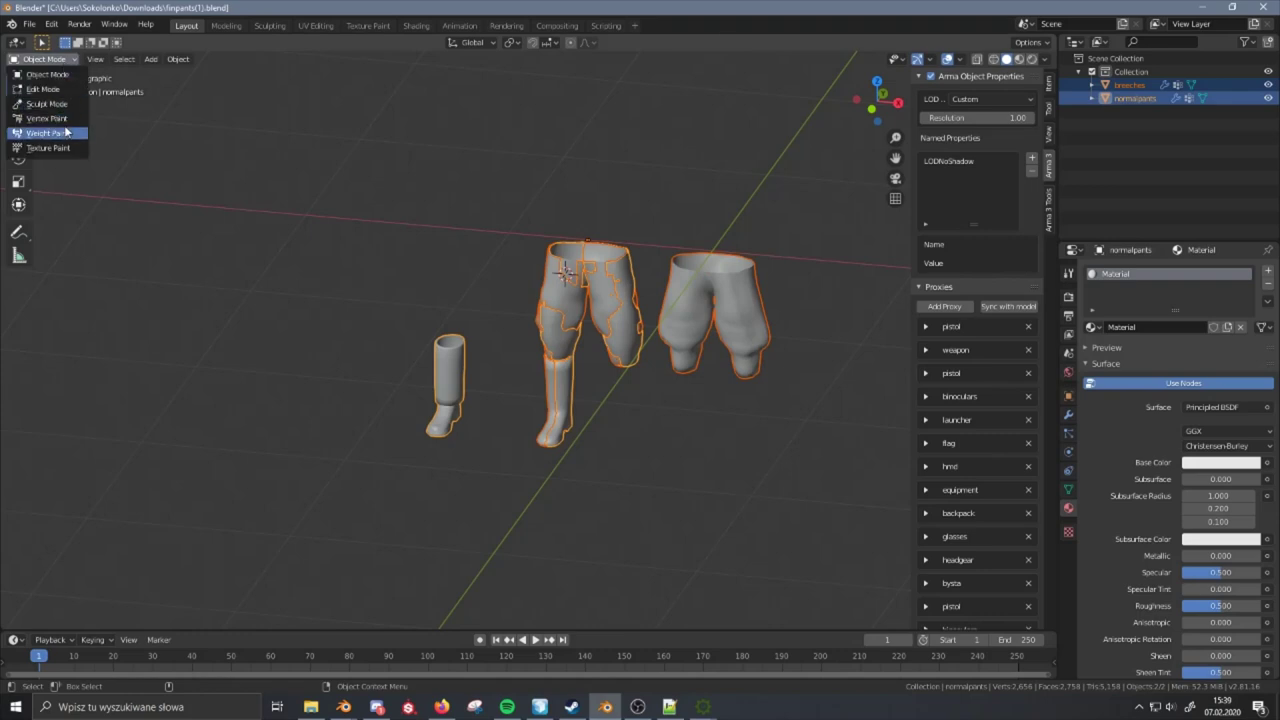
{"action": "left_click", "coordinate": [73, 139]}
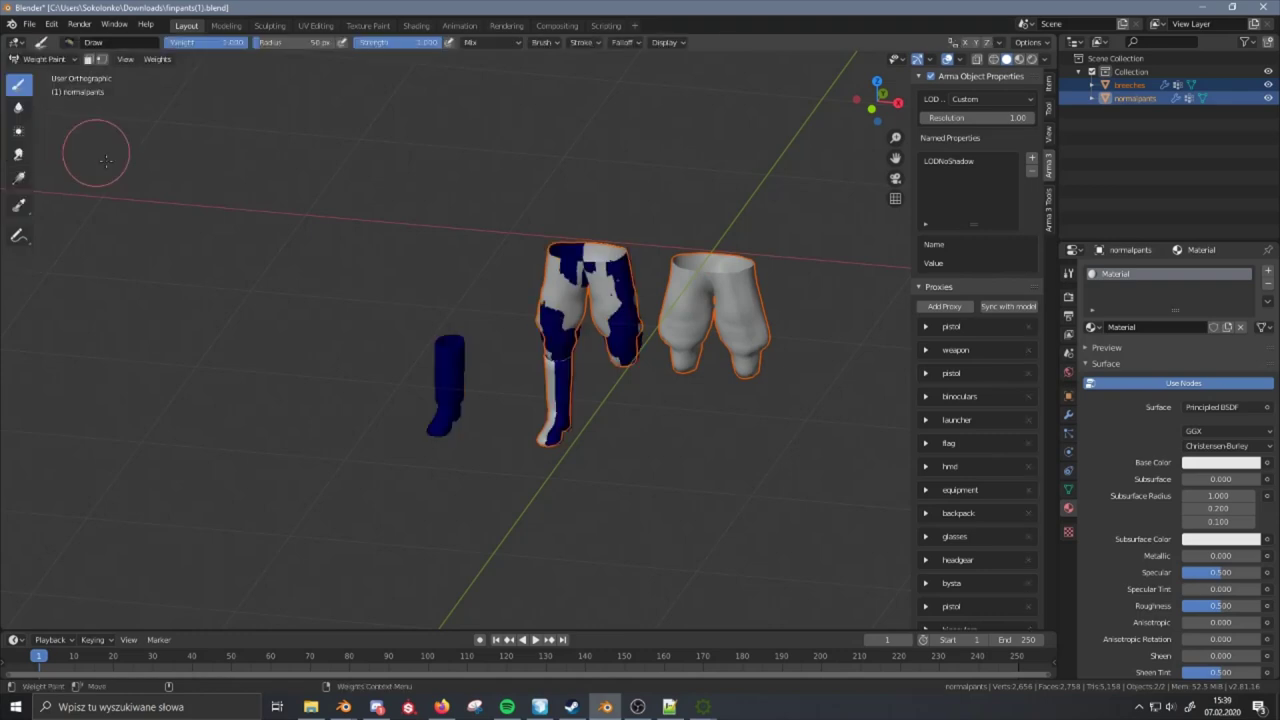
- Transfer the vertex group weights from breeches to normalpants with the source layers selection set to By Name
{"action": "left_click", "coordinate": [170, 64]}
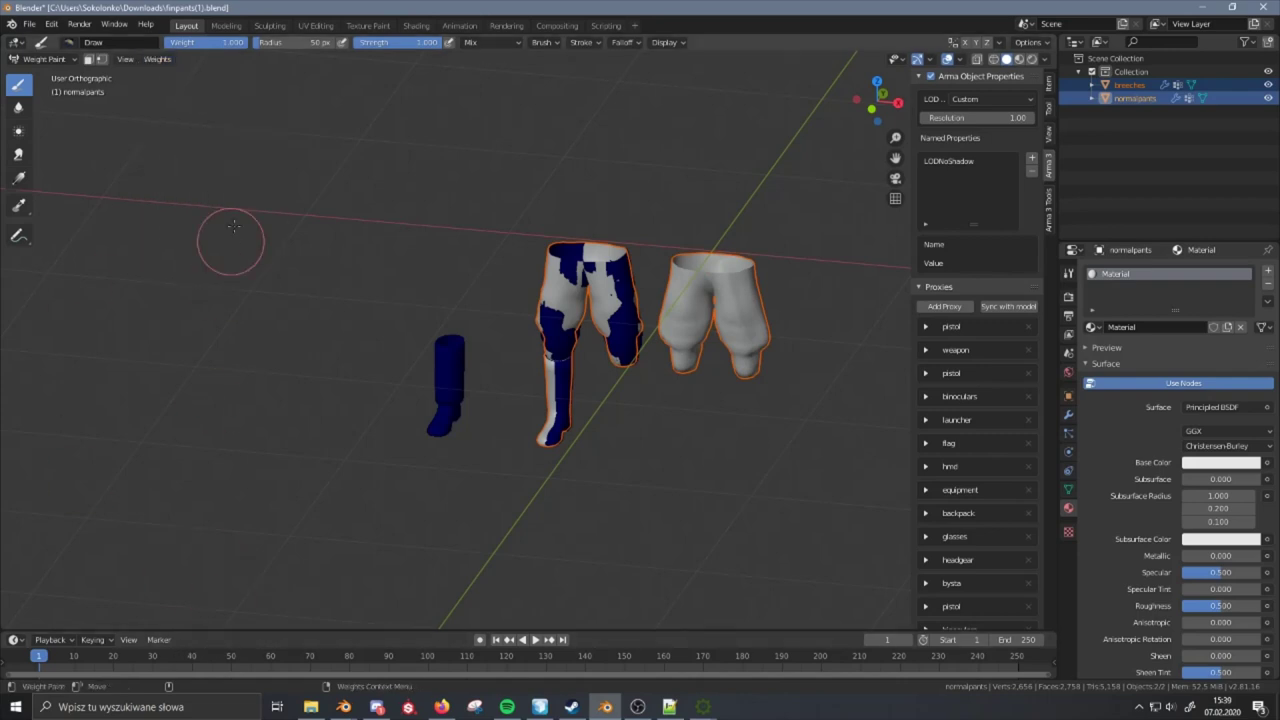
{"action": "left_click", "coordinate": [170, 59]}
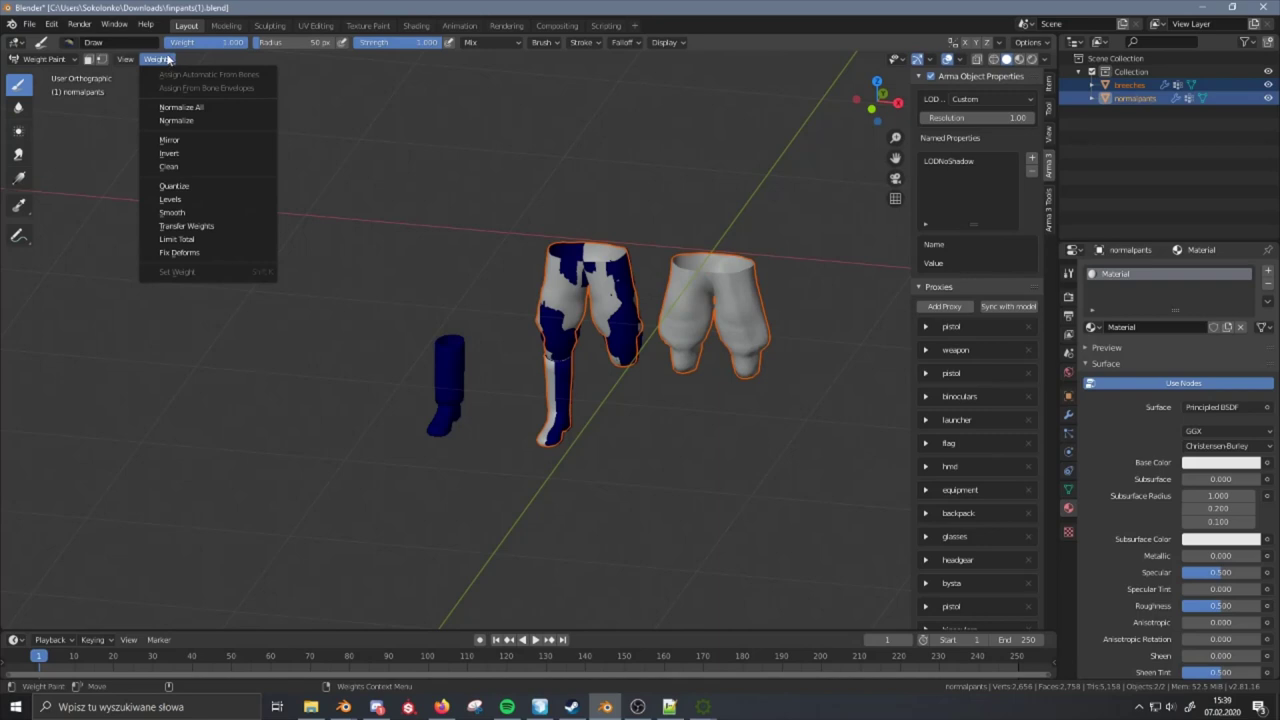
{"action": "left_click", "coordinate": [212, 226]}
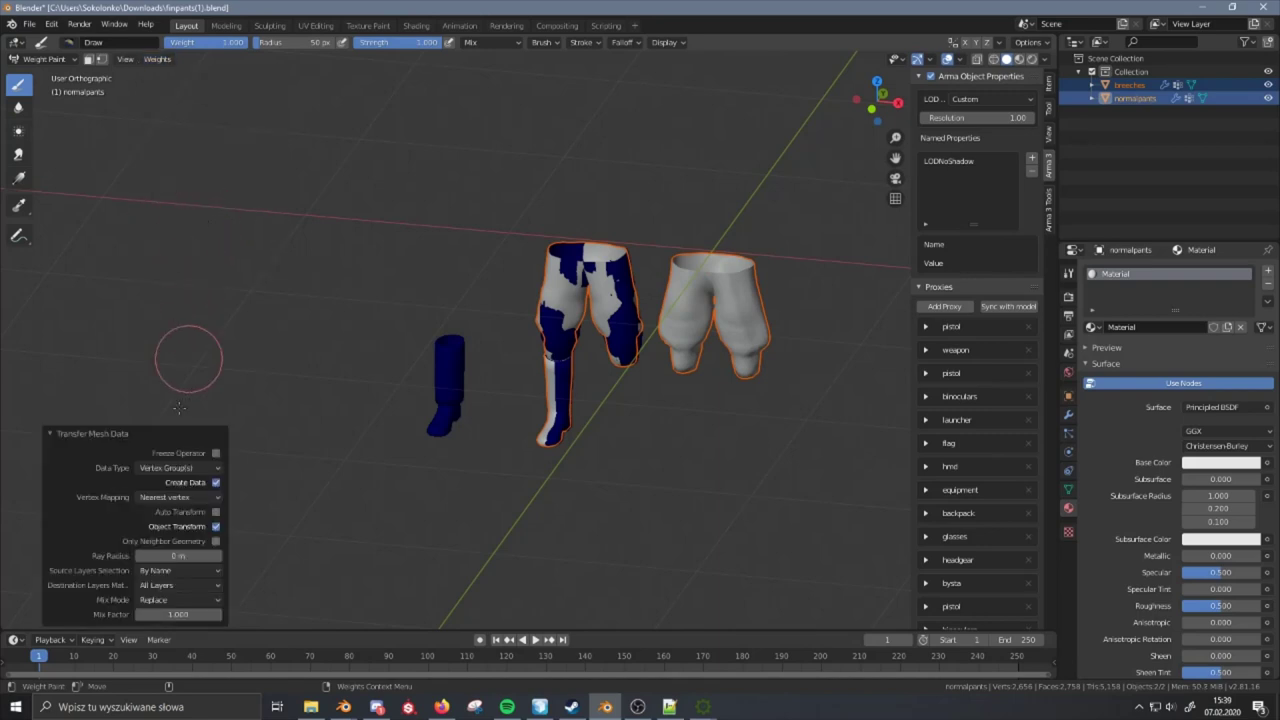
{"action": "left_click", "coordinate": [185, 569]}
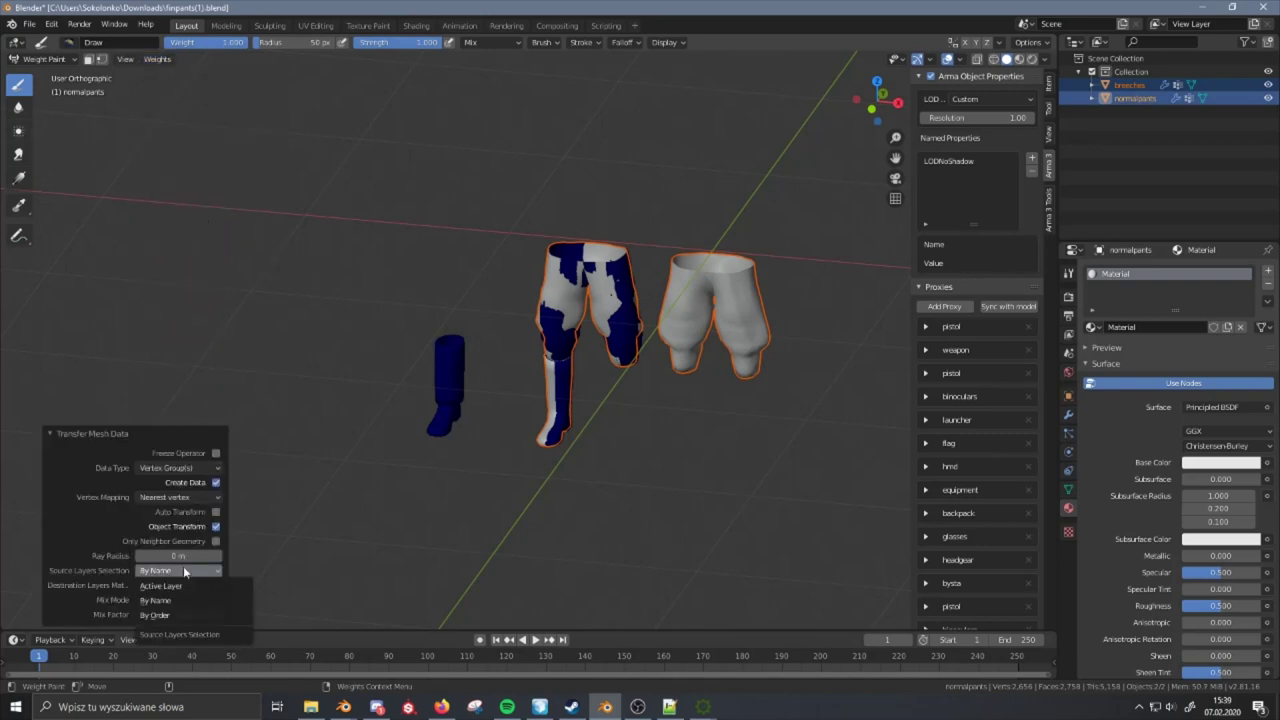
{"action": "left_click", "coordinate": [167, 601]}
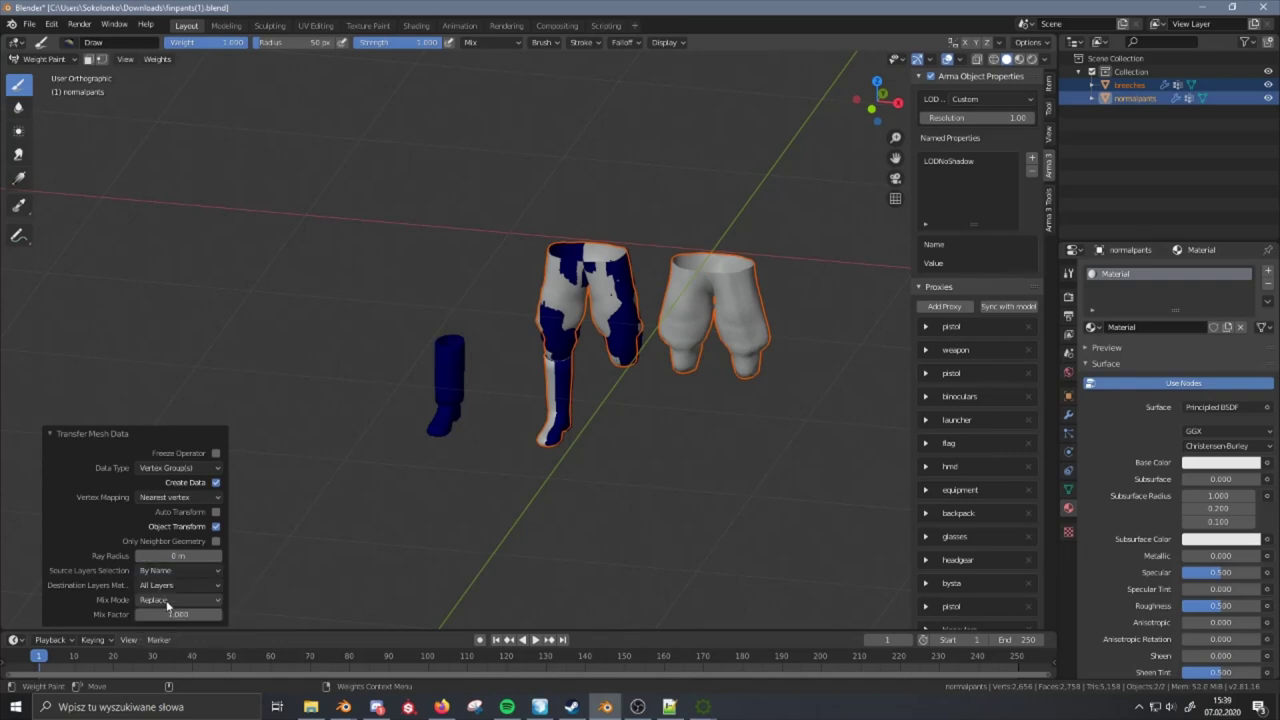
- Inspect the painted weights on the pants meshes and return to Object Mode
{"action": "middle_click_drag", "start_coordinate": [808, 396], "coordinate": [694, 379]}
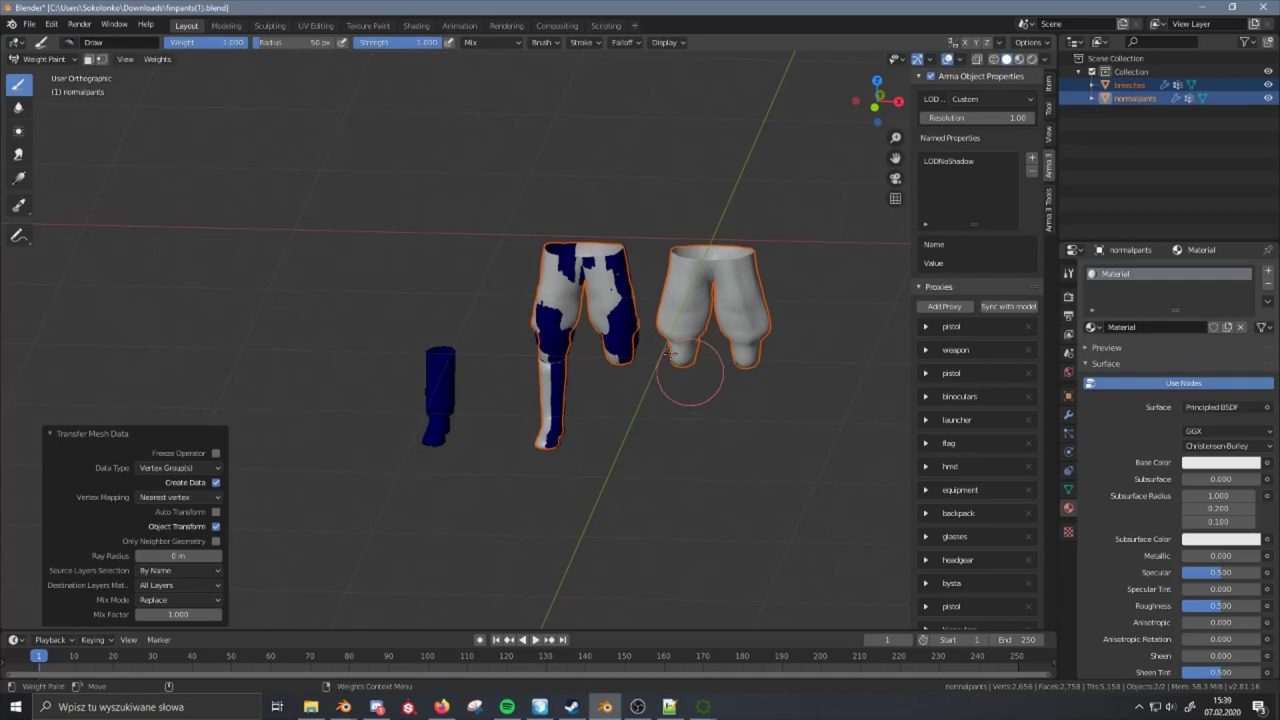
{"action": "middle_click_drag", "start_coordinate": [777, 229], "coordinate": [586, 399]}
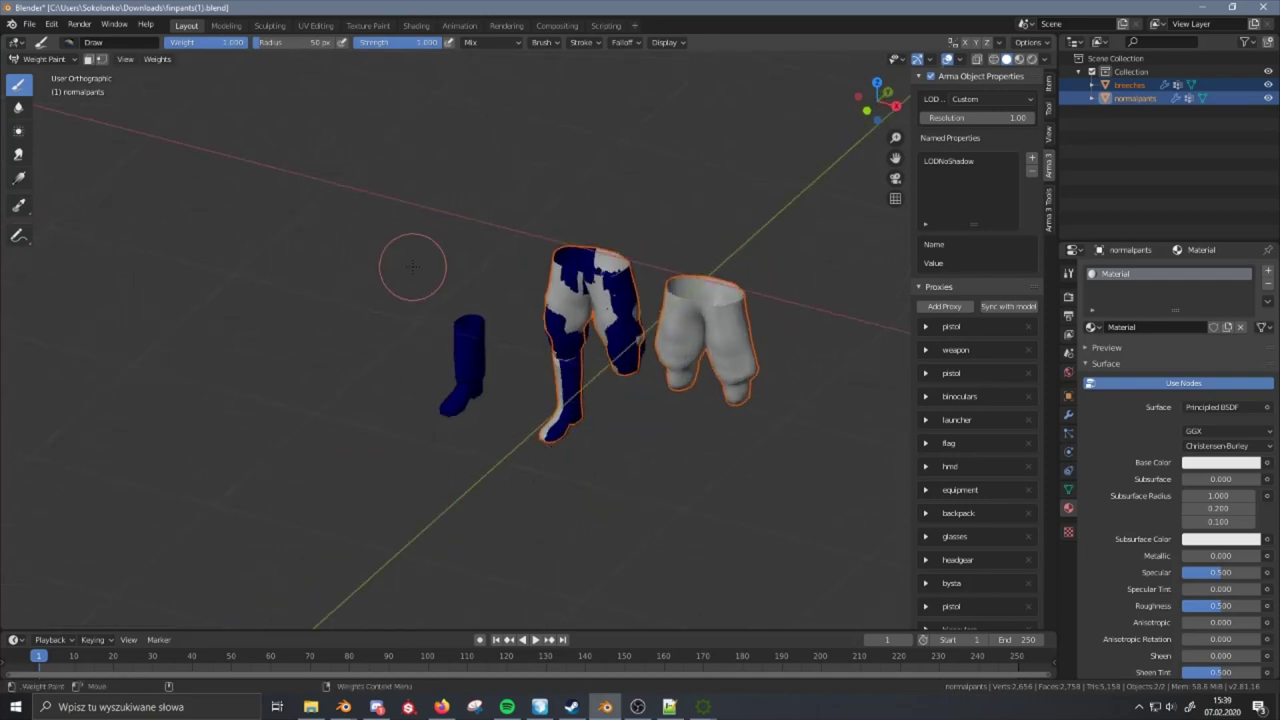
{"action": "middle_click_drag", "start_coordinate": [409, 266], "coordinate": [500, 229]}
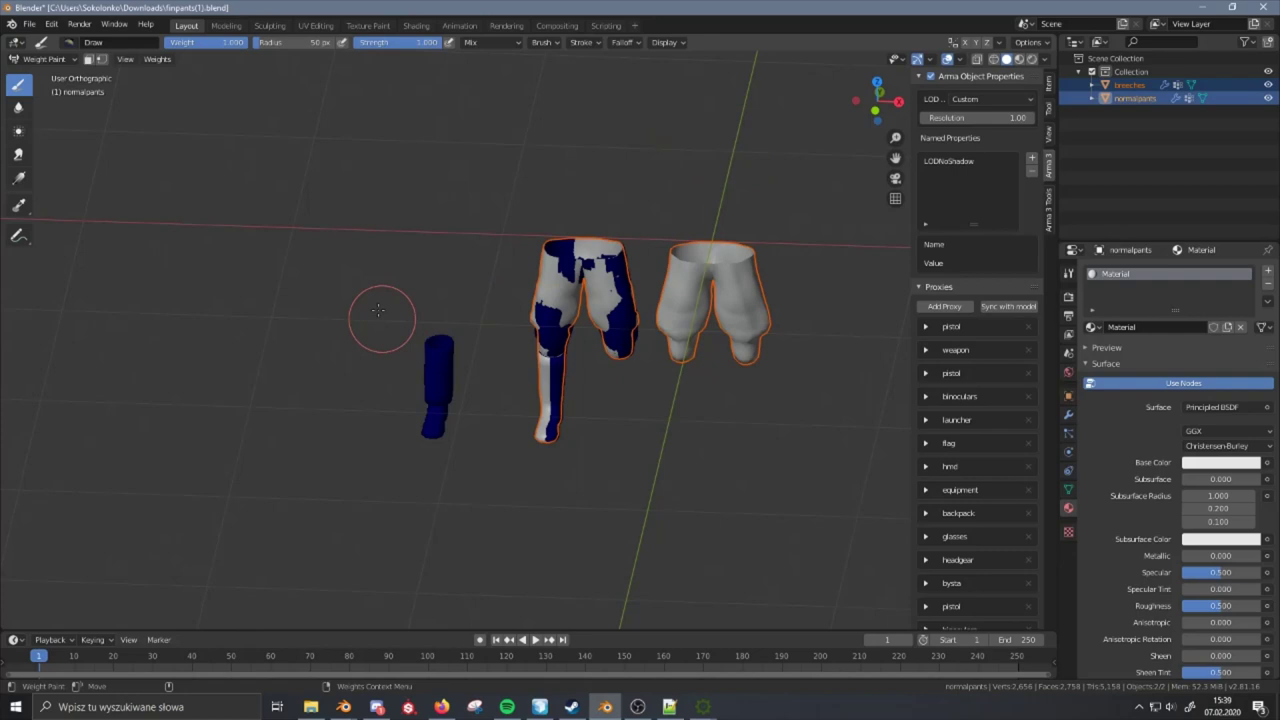
{"action": "left_click", "coordinate": [43, 59]}
{"action": "left_click", "coordinate": [45, 72]}
{"action": "middle_click_drag", "start_coordinate": [421, 374], "coordinate": [520, 380]}
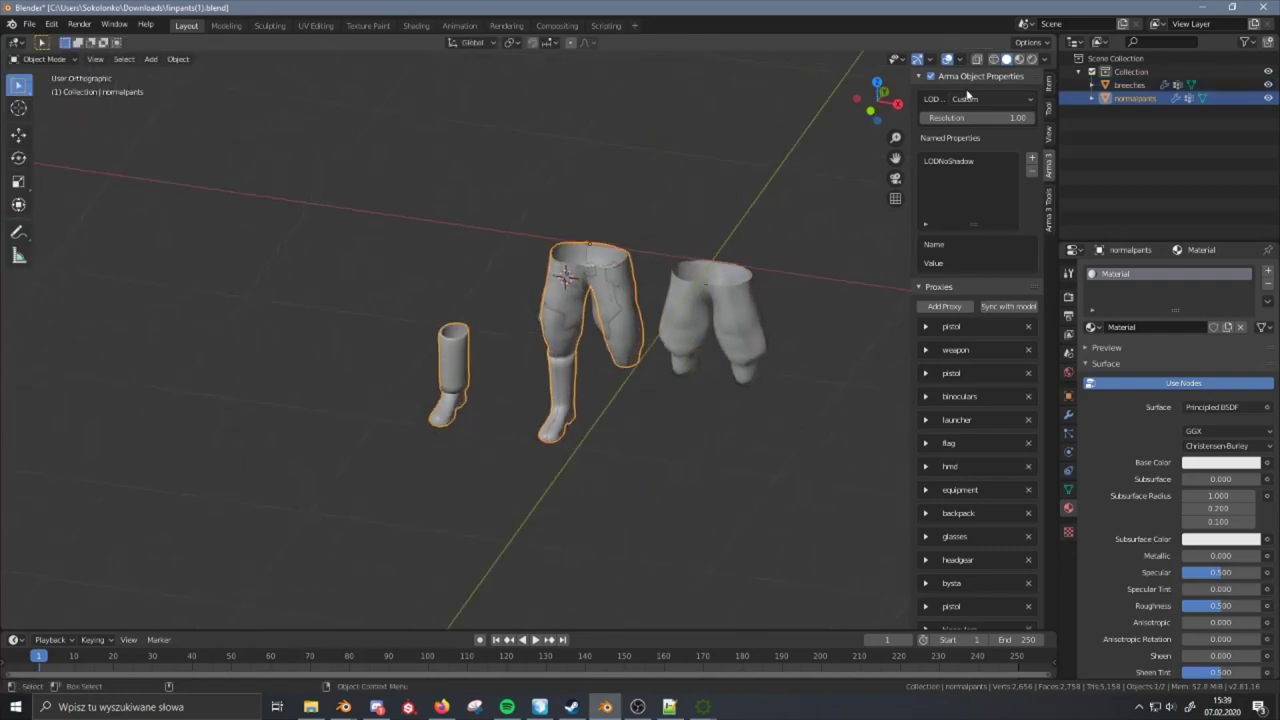
- Switch to the pboProject console and check the progress of the NF_Uniforms build
{"action": "mouse_move", "coordinate": [697, 708]}
{"action": "left_click", "coordinate": [750, 650]}
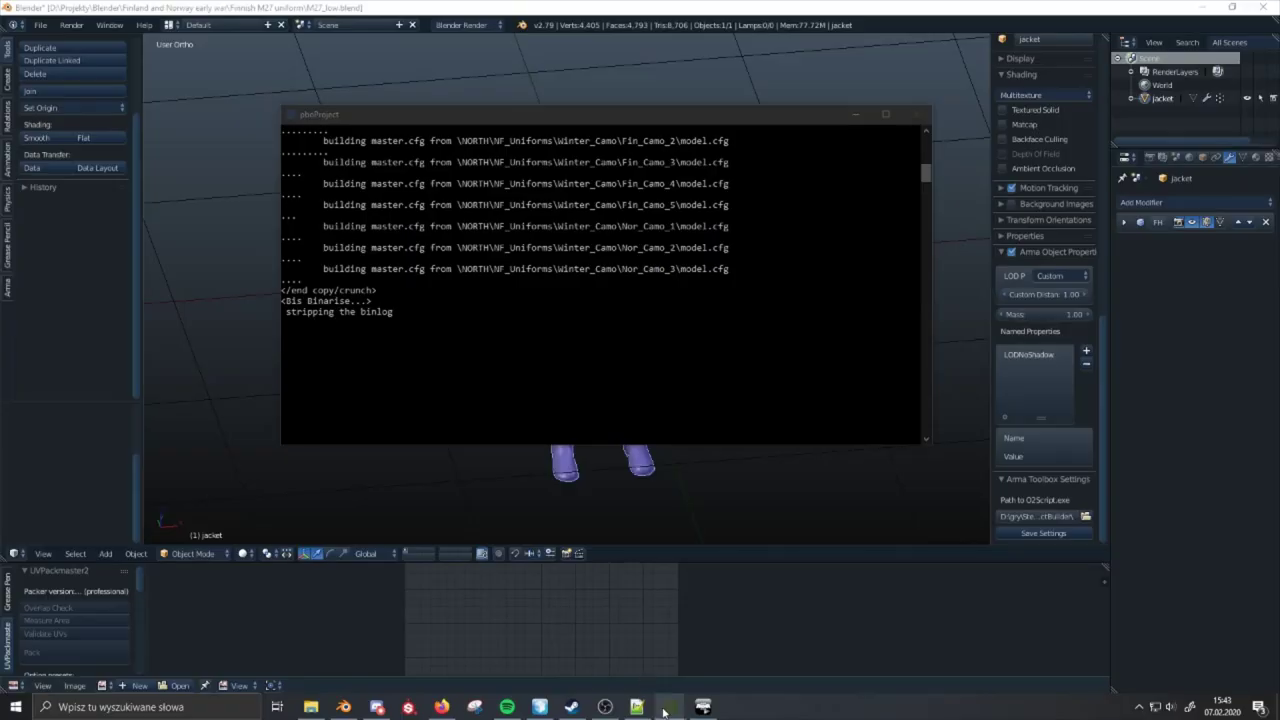
{"action": "mouse_move", "coordinate": [663, 711]}
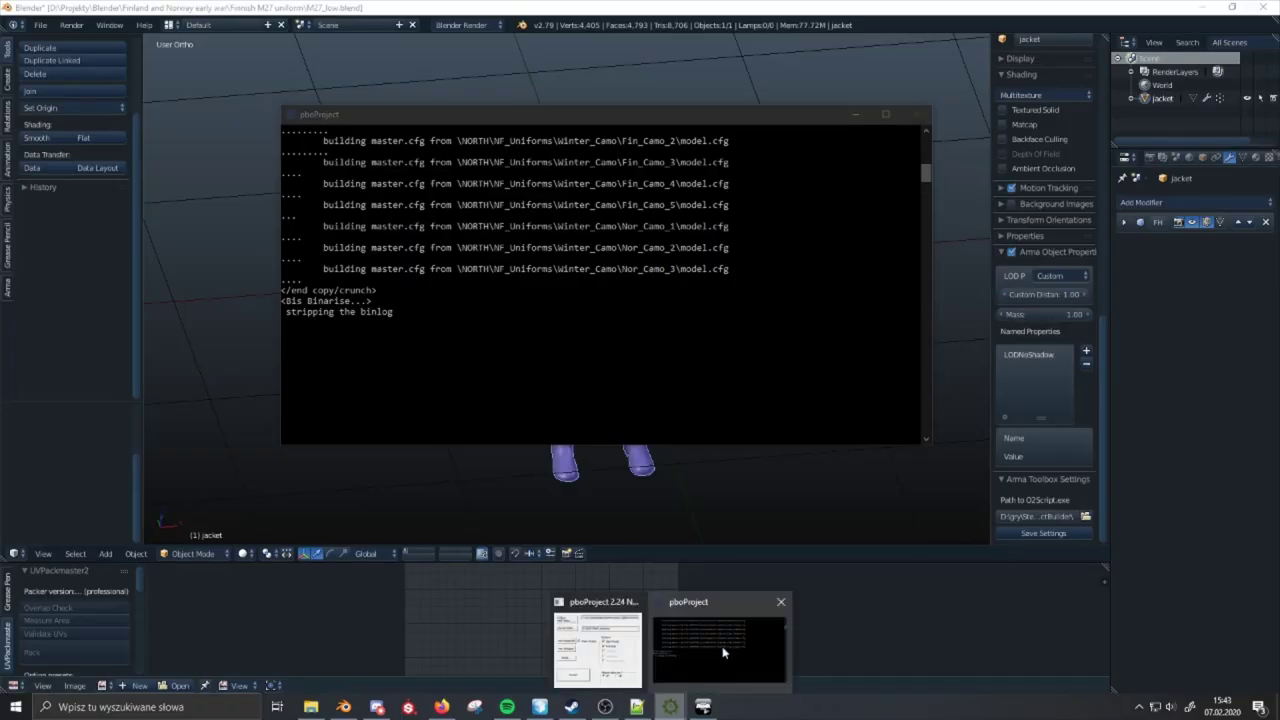
{"action": "left_click", "coordinate": [723, 651]}
{"action": "left_click", "coordinate": [670, 707]}
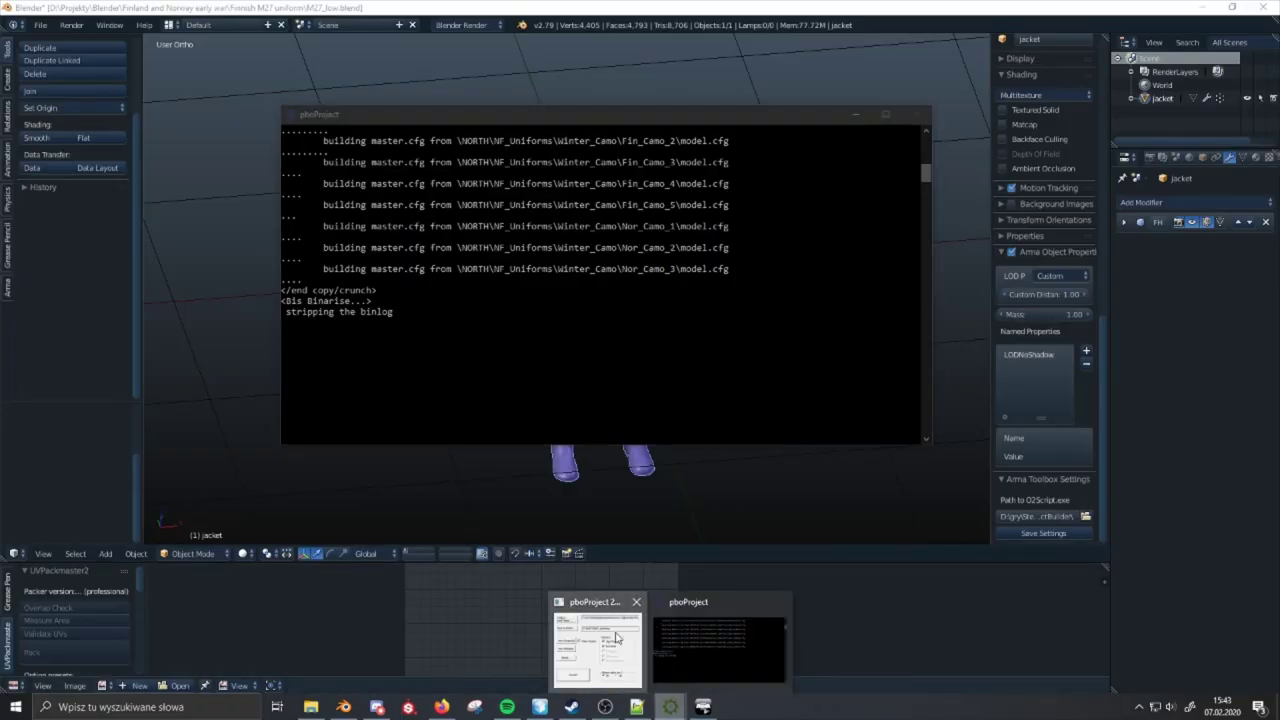
{"action": "left_click", "coordinate": [614, 643]}
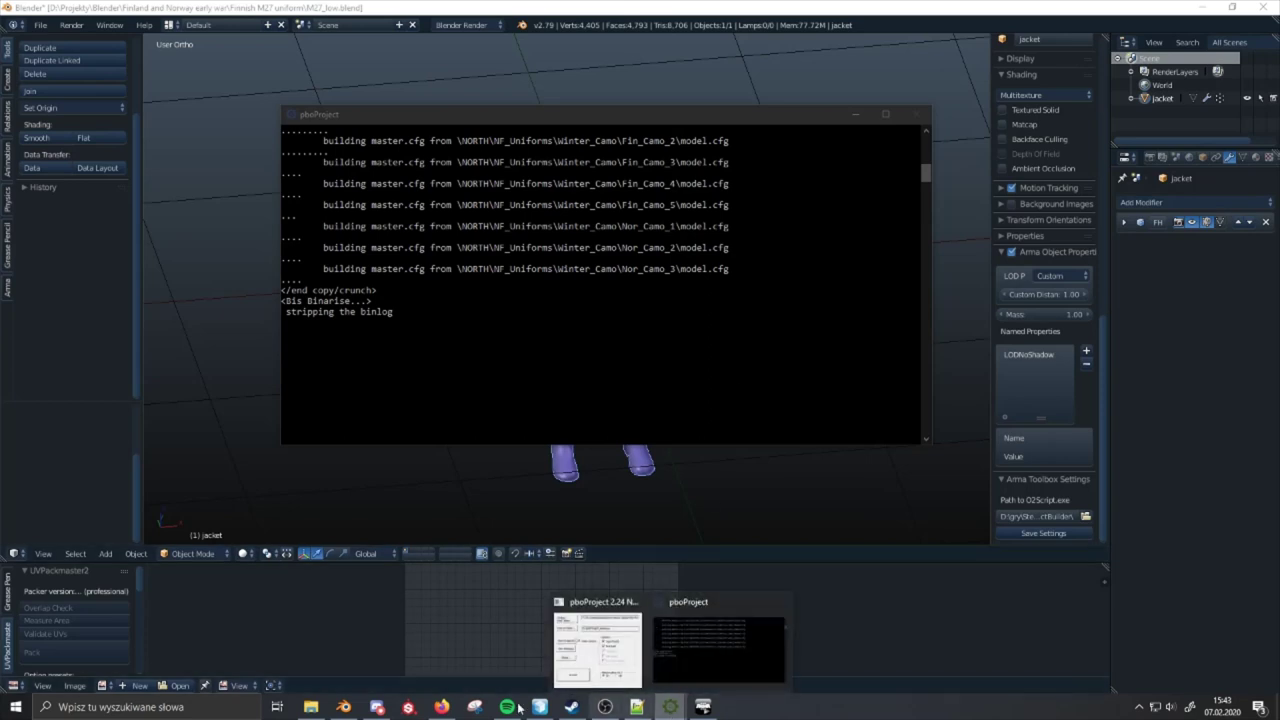
{"action": "left_click", "coordinate": [757, 329]}
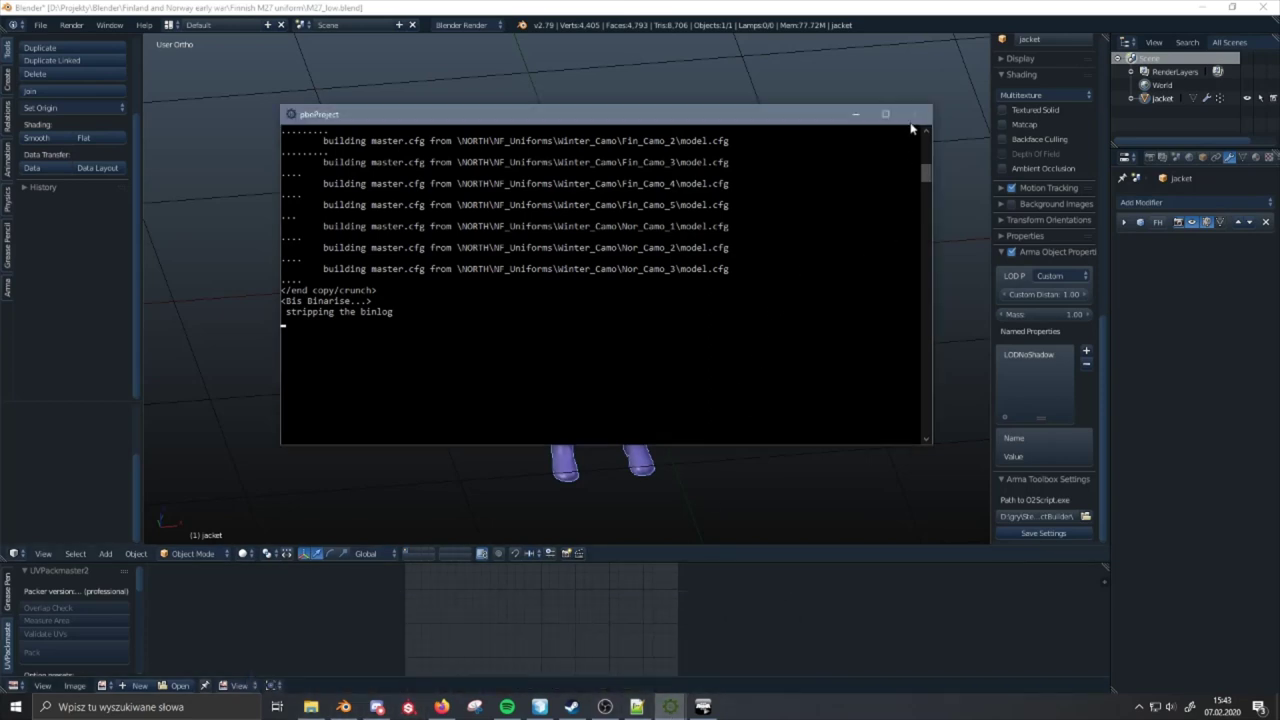
{"action": "left_click", "coordinate": [730, 262]}
{"action": "key", "text": "Escape"}
{"action": "left_click", "coordinate": [838, 212]}
{"action": "key", "text": "Escape"}
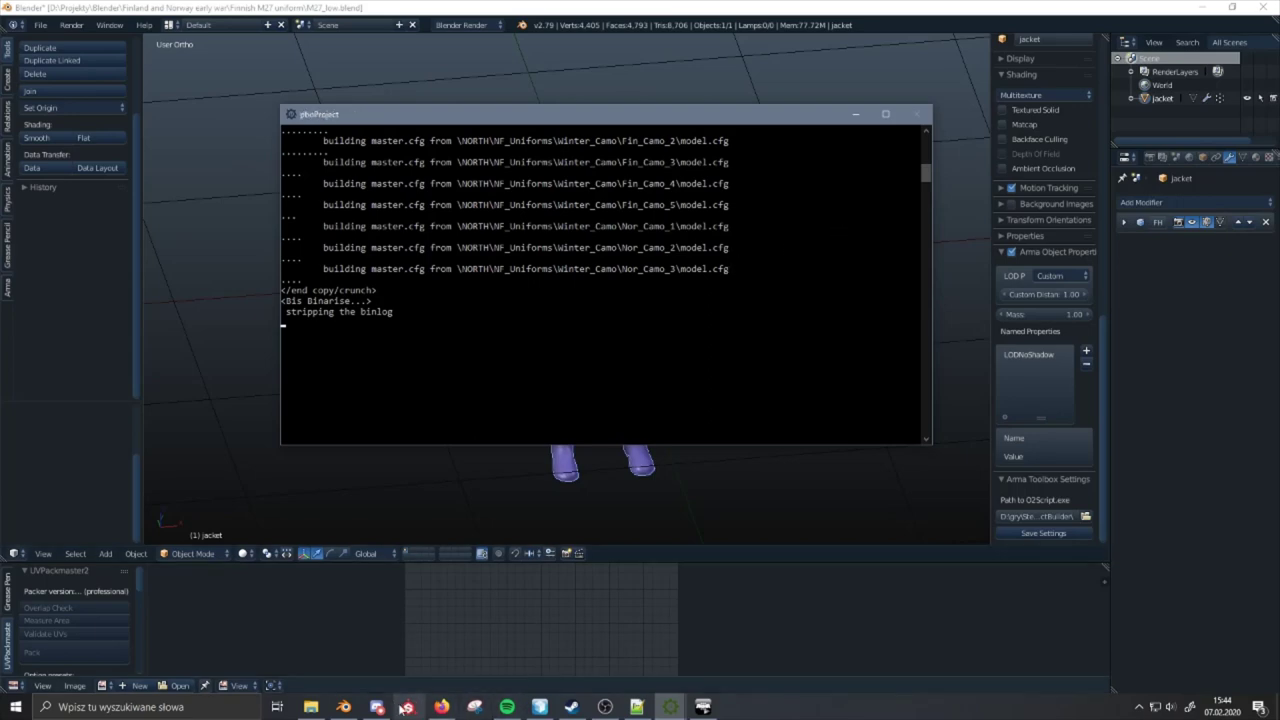
- Close the M27.p3d model in Object Builder and open M27.p3d from its folder in File Explorer
{"action": "left_click", "coordinate": [539, 706]}
{"action": "scroll", "coordinate": [716, 272], "scroll_direction": "up", "scroll_amount": 3}
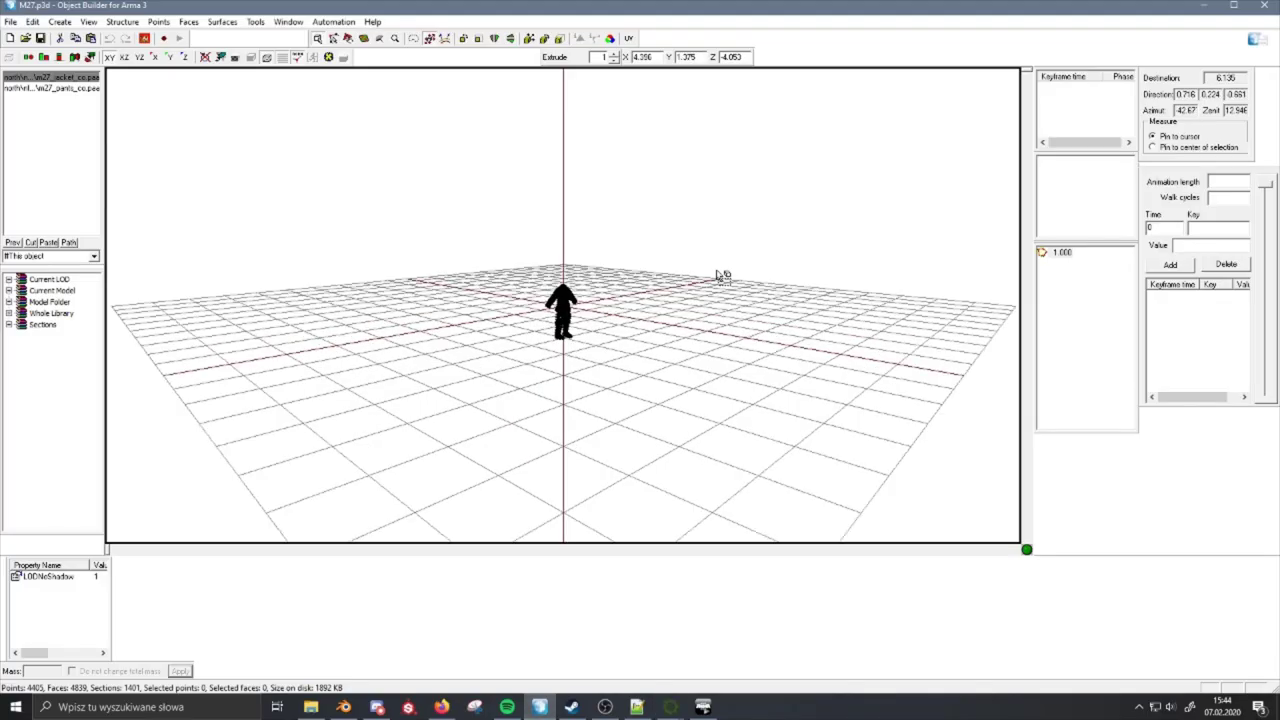
{"action": "left_click", "coordinate": [1264, 6]}
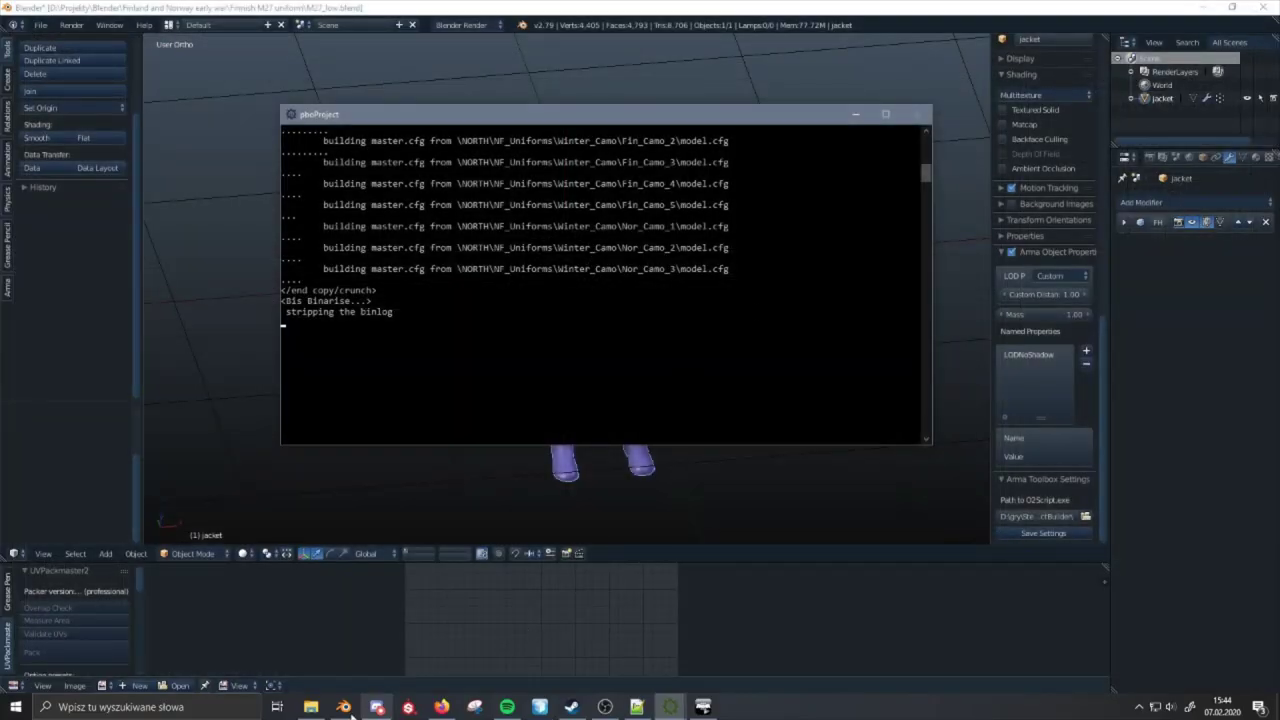
{"action": "left_click", "coordinate": [311, 706]}
{"action": "double_click", "coordinate": [318, 242]}
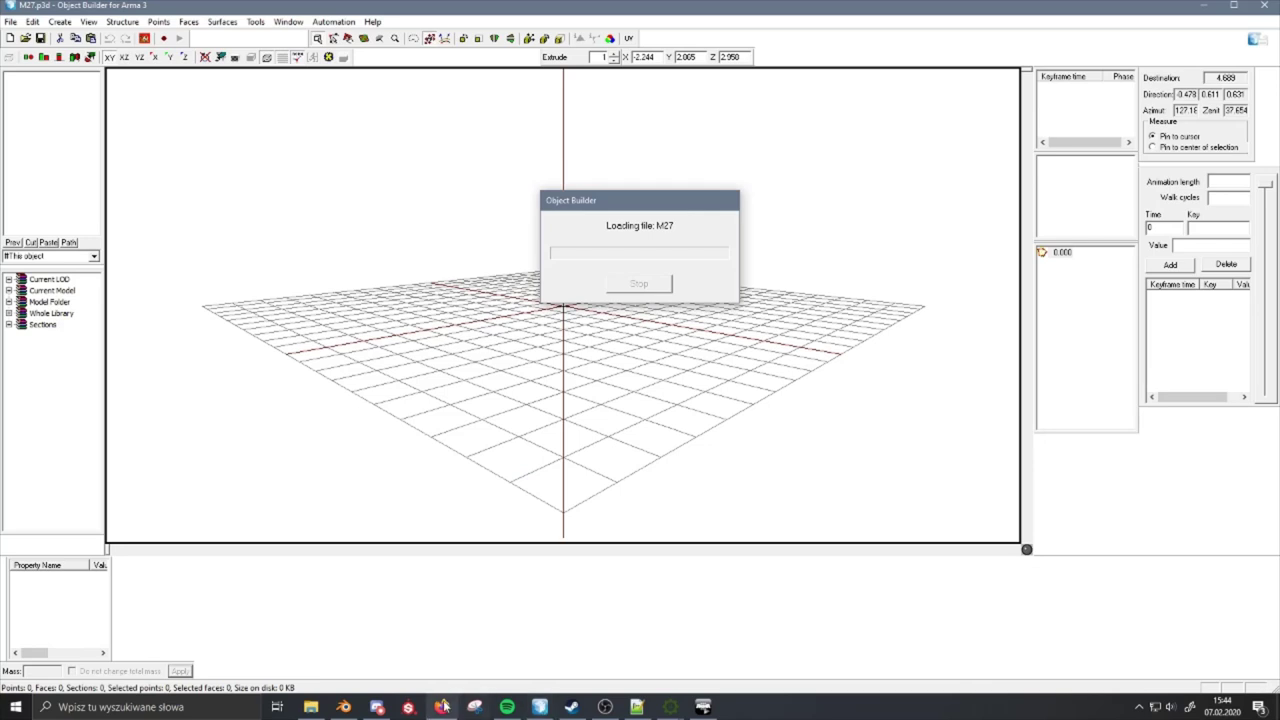
- Check the pboProject build log again while M27.p3d loads
{"action": "mouse_move", "coordinate": [445, 706]}
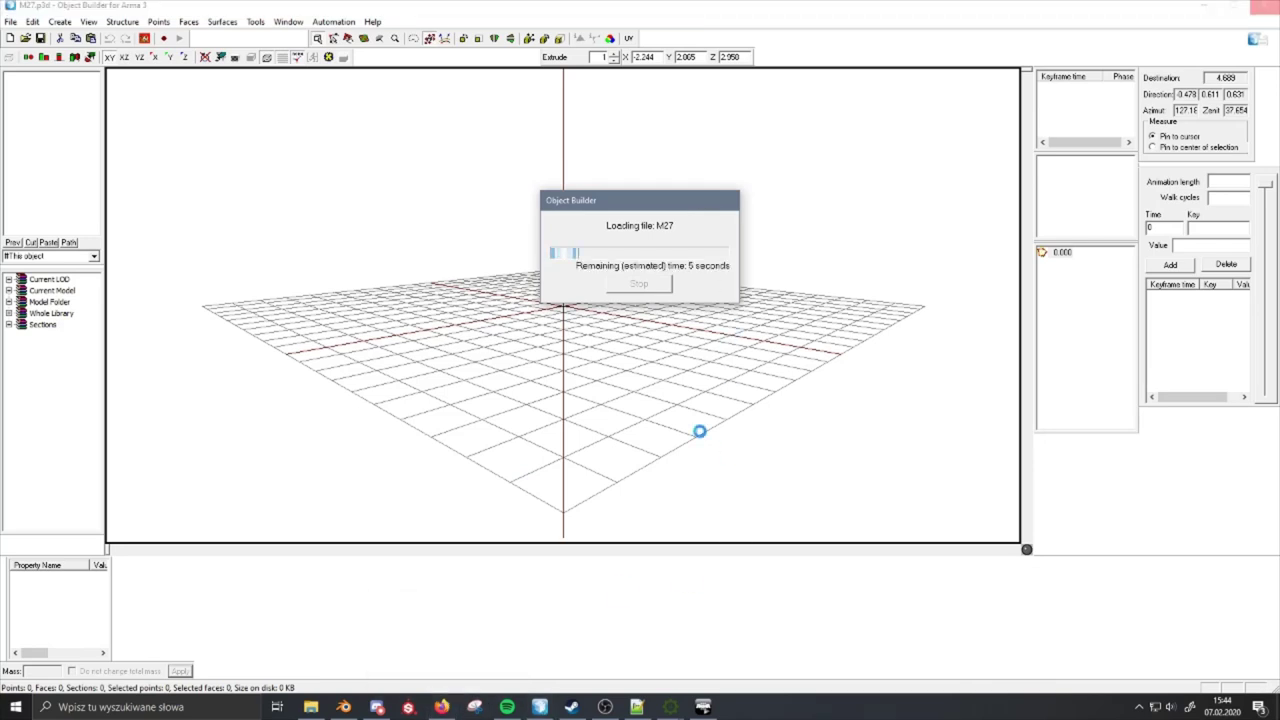
{"action": "mouse_move", "coordinate": [713, 709]}
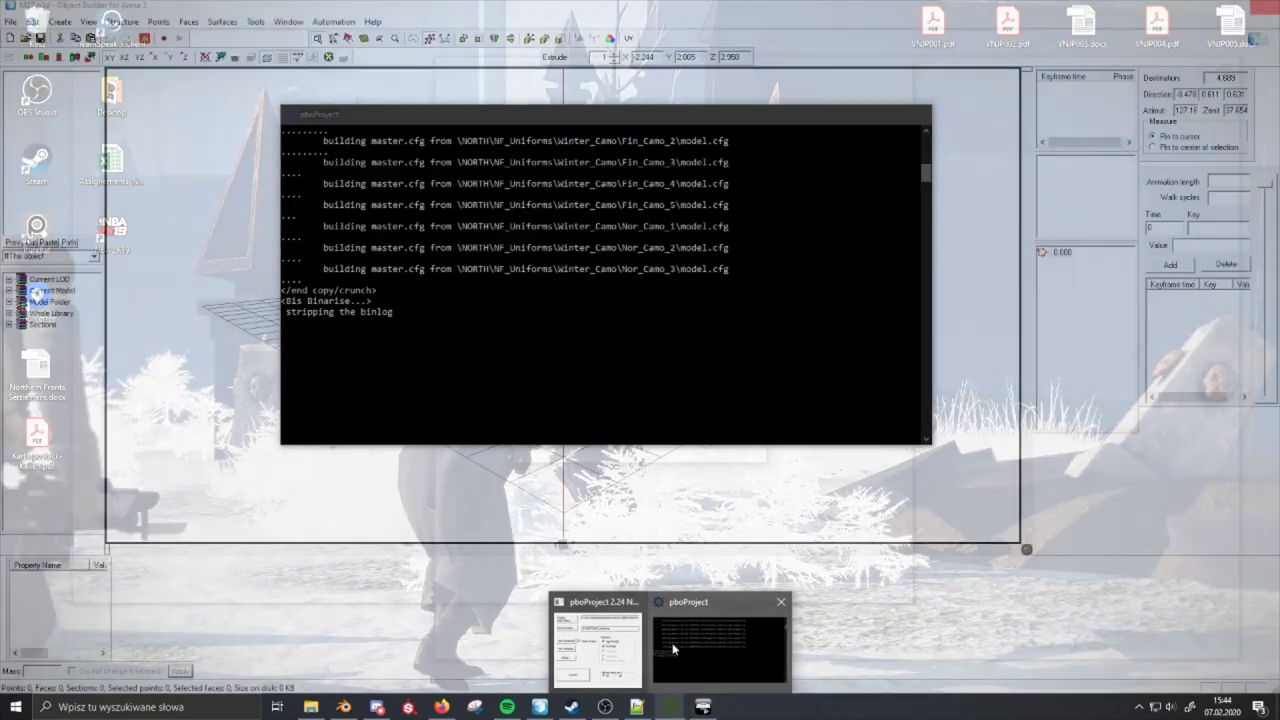
{"action": "left_click", "coordinate": [716, 648]}
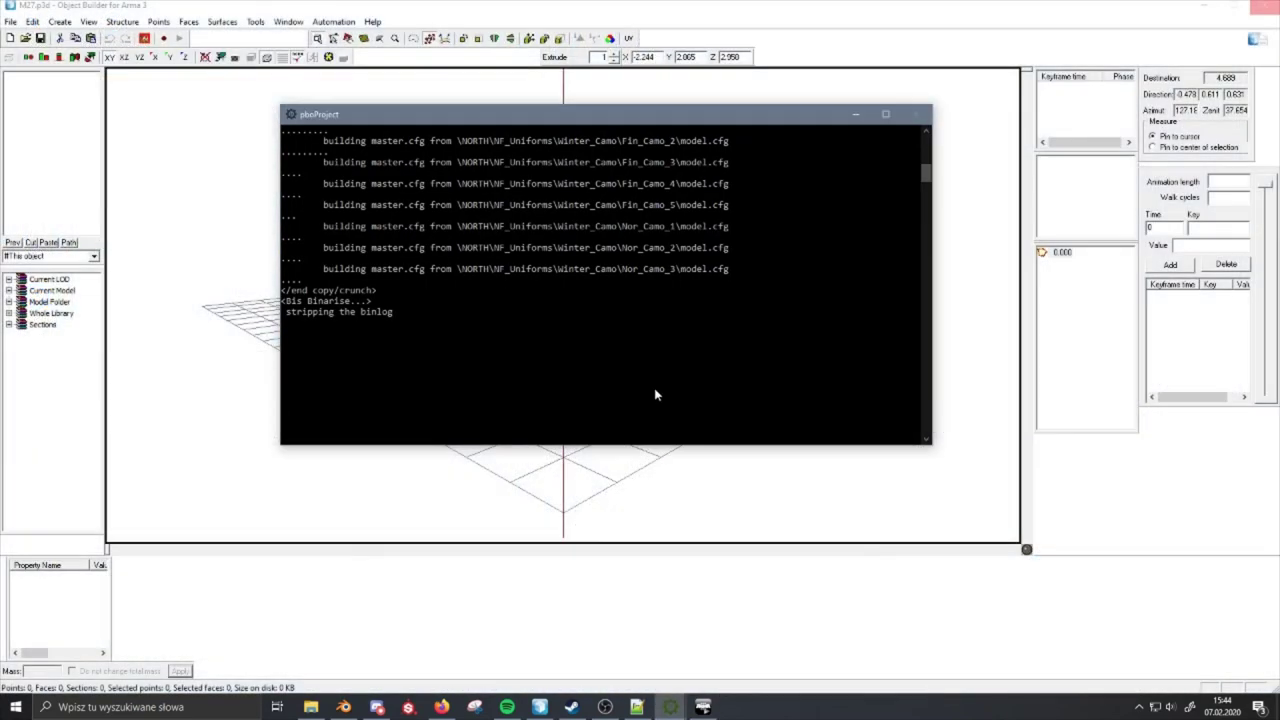
{"action": "left_click", "coordinate": [643, 512]}
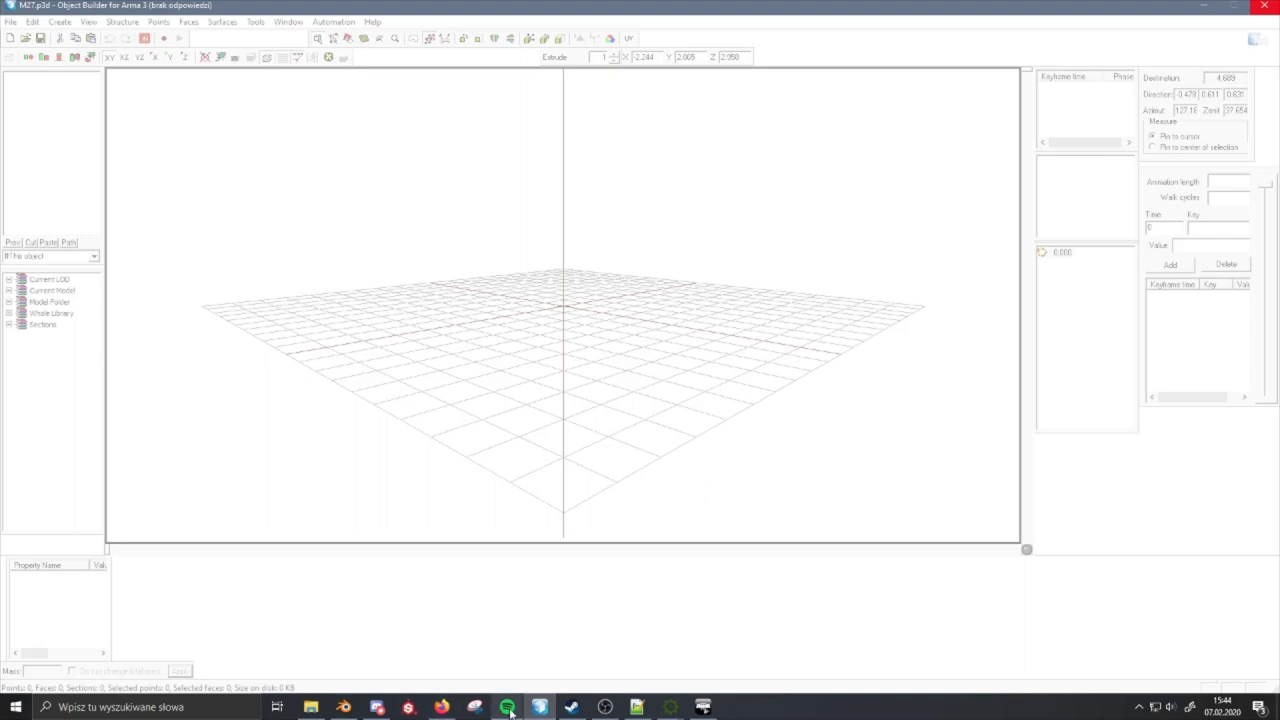
{"action": "mouse_move", "coordinate": [539, 706]}
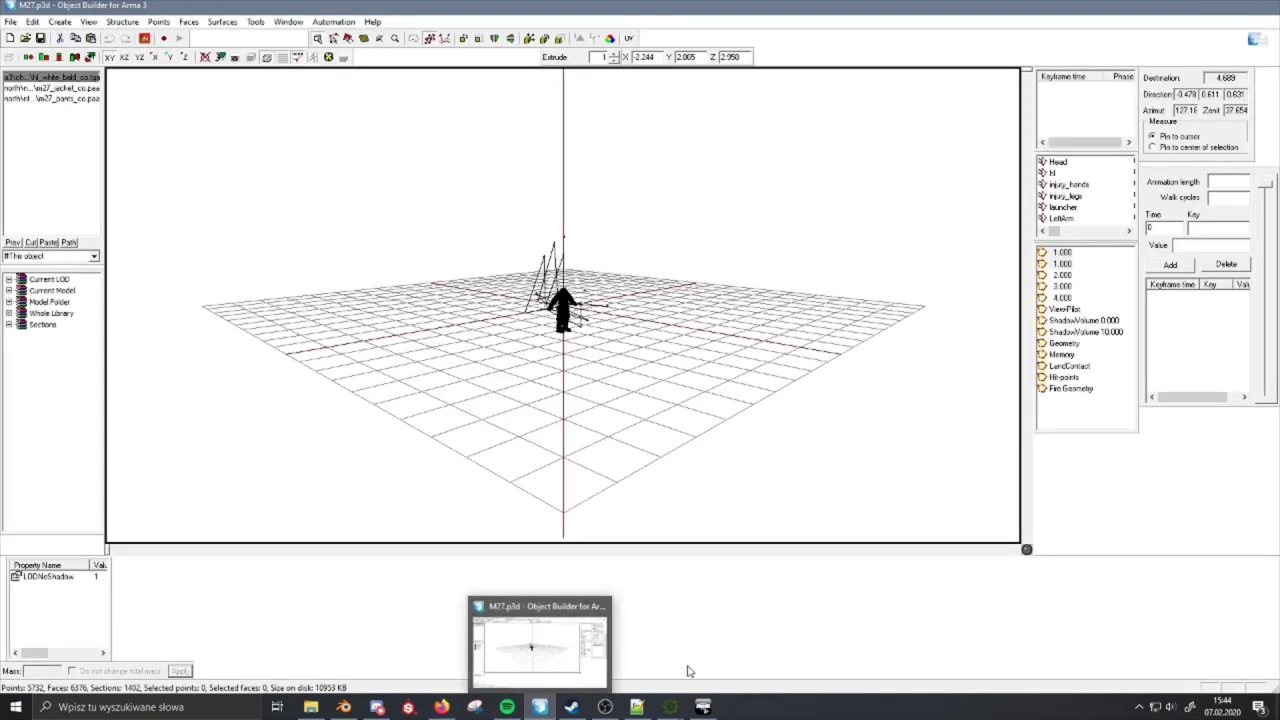
{"action": "mouse_move", "coordinate": [670, 706]}
{"action": "left_click", "coordinate": [681, 608]}
- Display the ShadowVolume 0.000 LOD of M27.p3d and select all its geometry to examine it, then clear the selection
{"action": "left_click", "coordinate": [548, 479]}
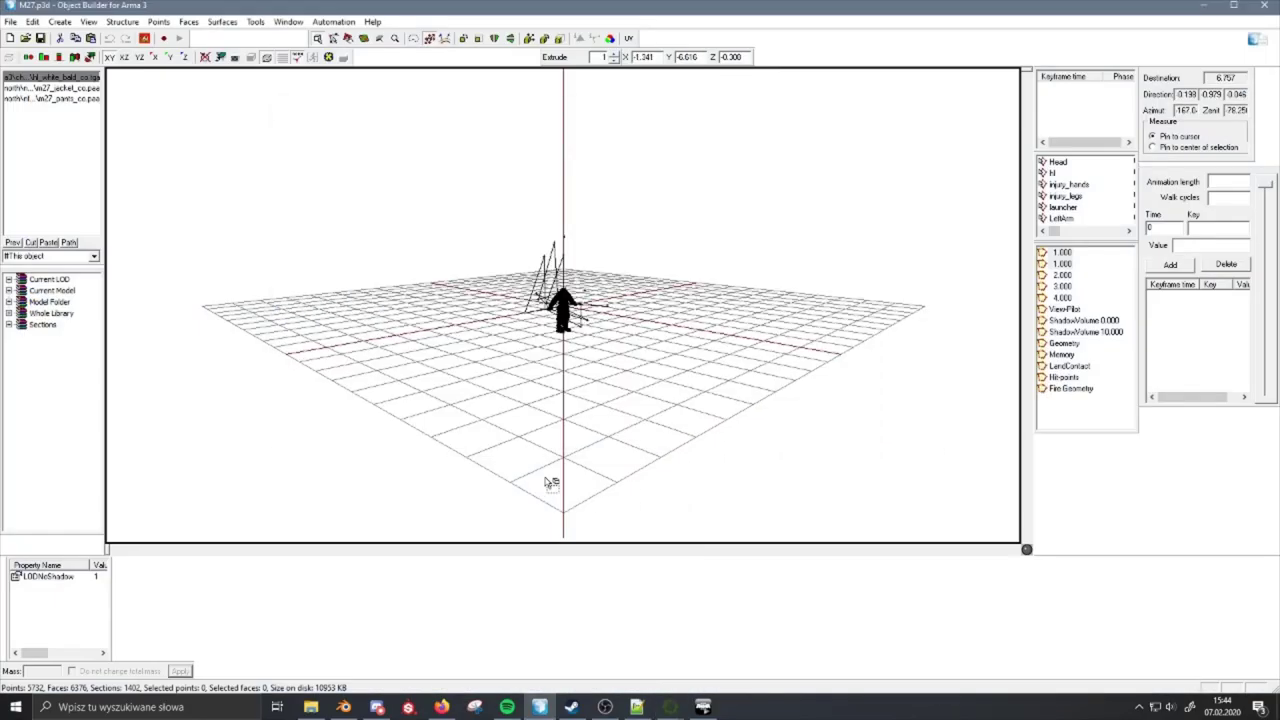
{"action": "scroll", "coordinate": [648, 329], "scroll_direction": "up", "scroll_amount": 3}
{"action": "scroll", "coordinate": [652, 333], "scroll_direction": "up", "scroll_amount": 5}
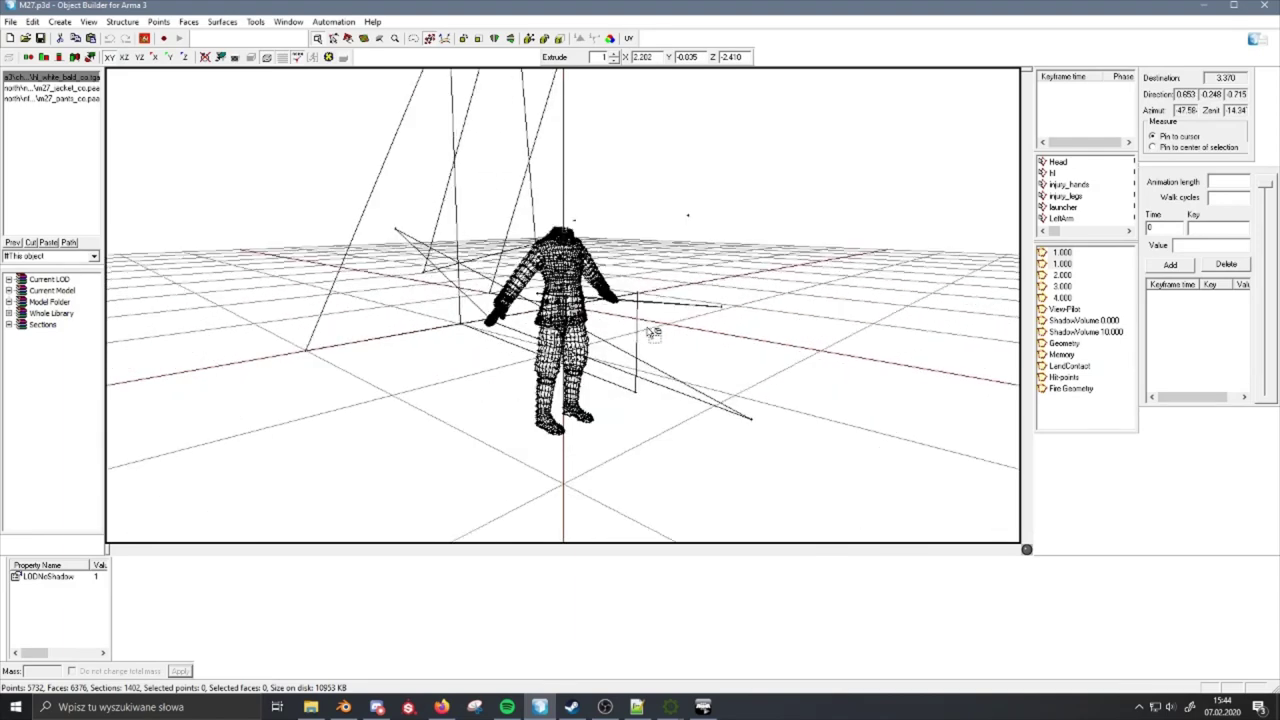
{"action": "left_click", "coordinate": [1093, 318]}
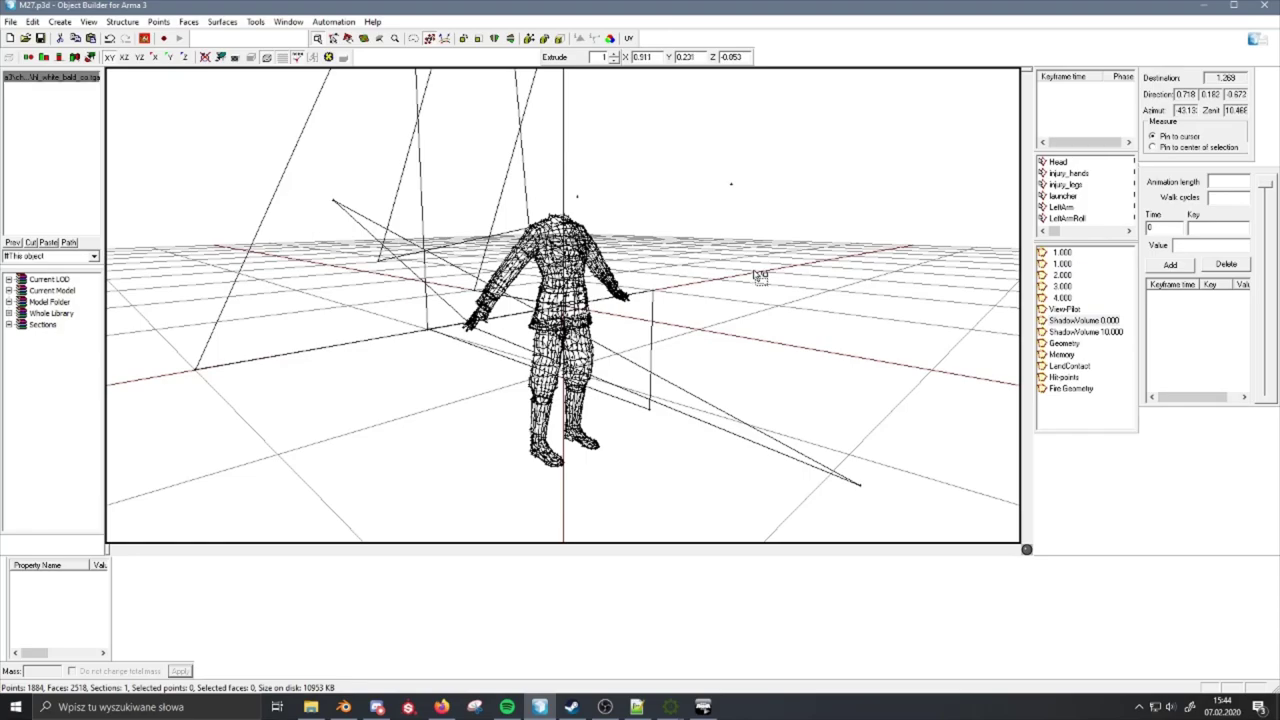
{"action": "key", "text": "ctrl+a"}
{"action": "scroll", "coordinate": [620, 288], "scroll_direction": "up", "scroll_amount": 5}
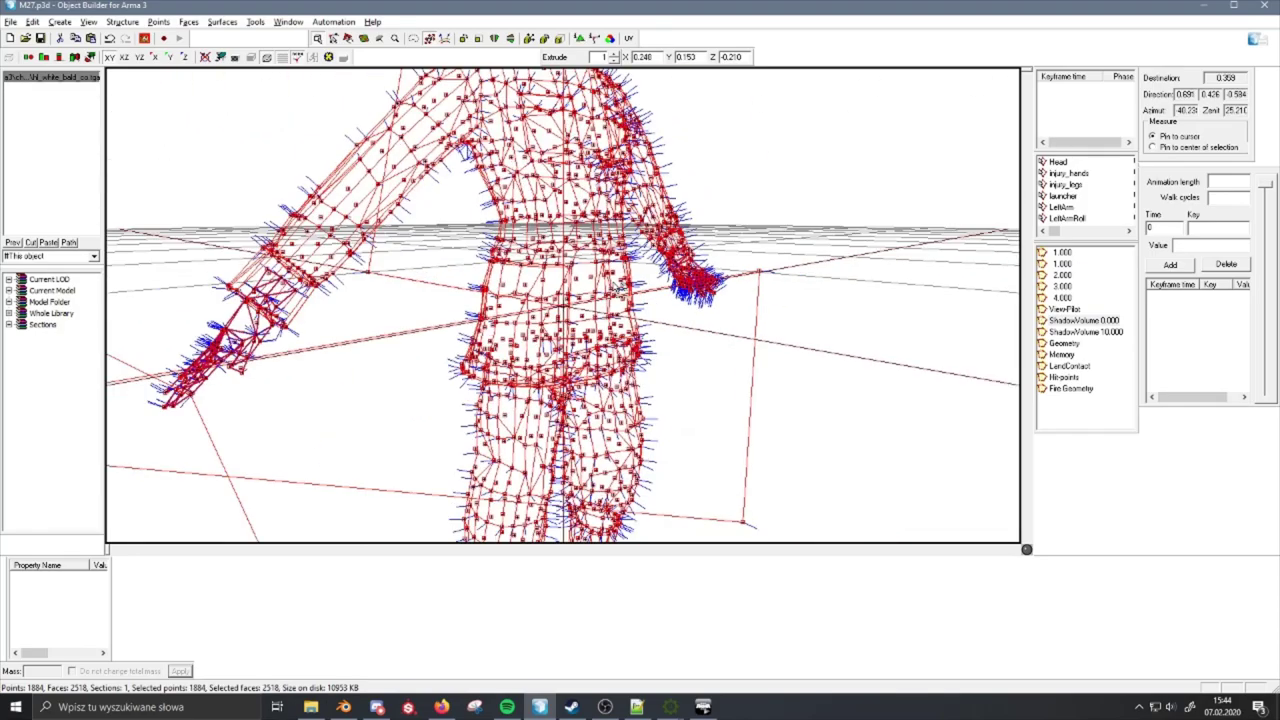
{"action": "scroll", "coordinate": [620, 288], "scroll_direction": "down", "scroll_amount": 8}
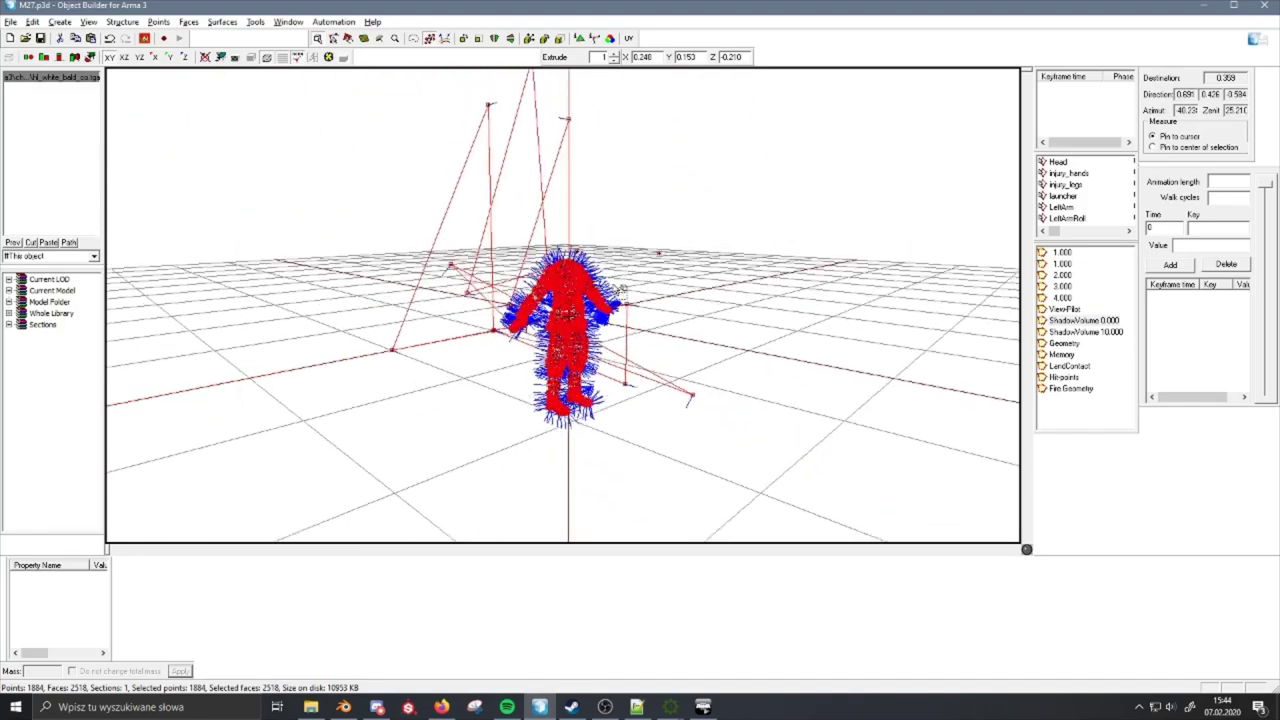
{"action": "middle_click_drag", "start_coordinate": [620, 290], "coordinate": [620, 303]}
{"action": "left_click", "coordinate": [800, 236]}
- Select the -proxies named selection in the ShadowVolume 0.000 LOD and remove its geometry
{"action": "left_click_drag", "start_coordinate": [1057, 231], "coordinate": [1086, 244]}
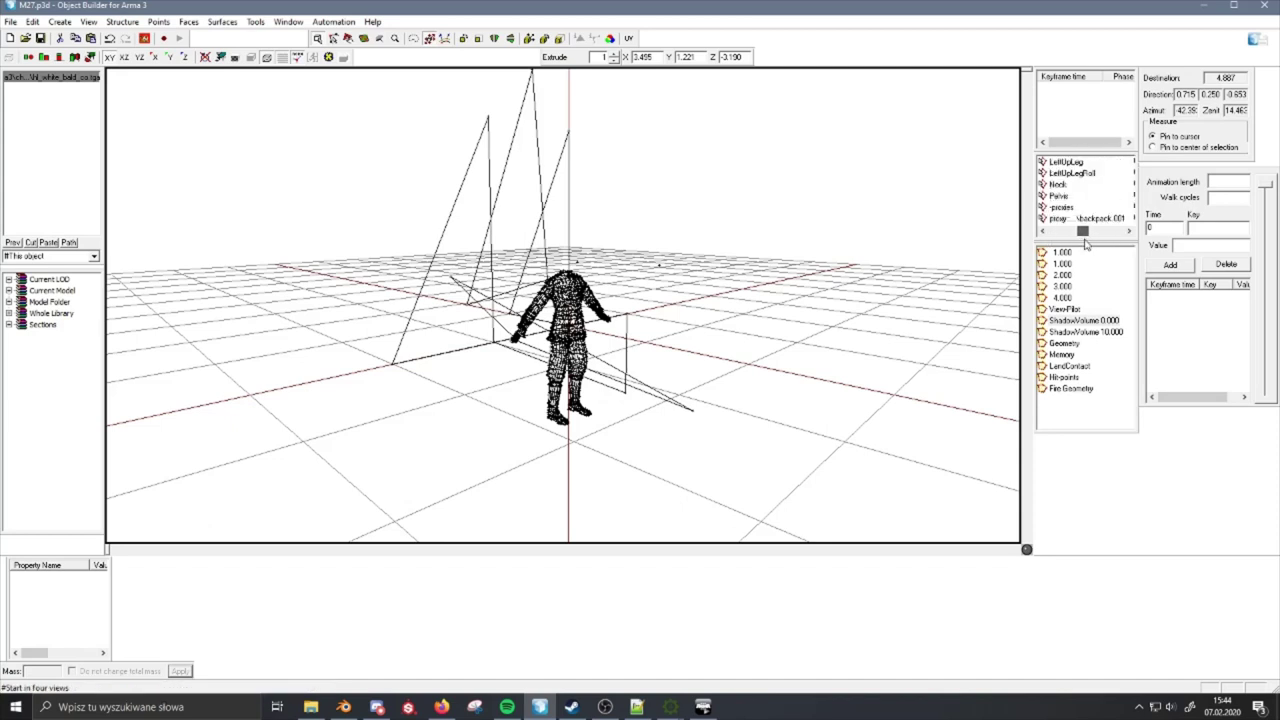
{"action": "left_click", "coordinate": [1062, 207]}
{"action": "key", "text": "Delete"}
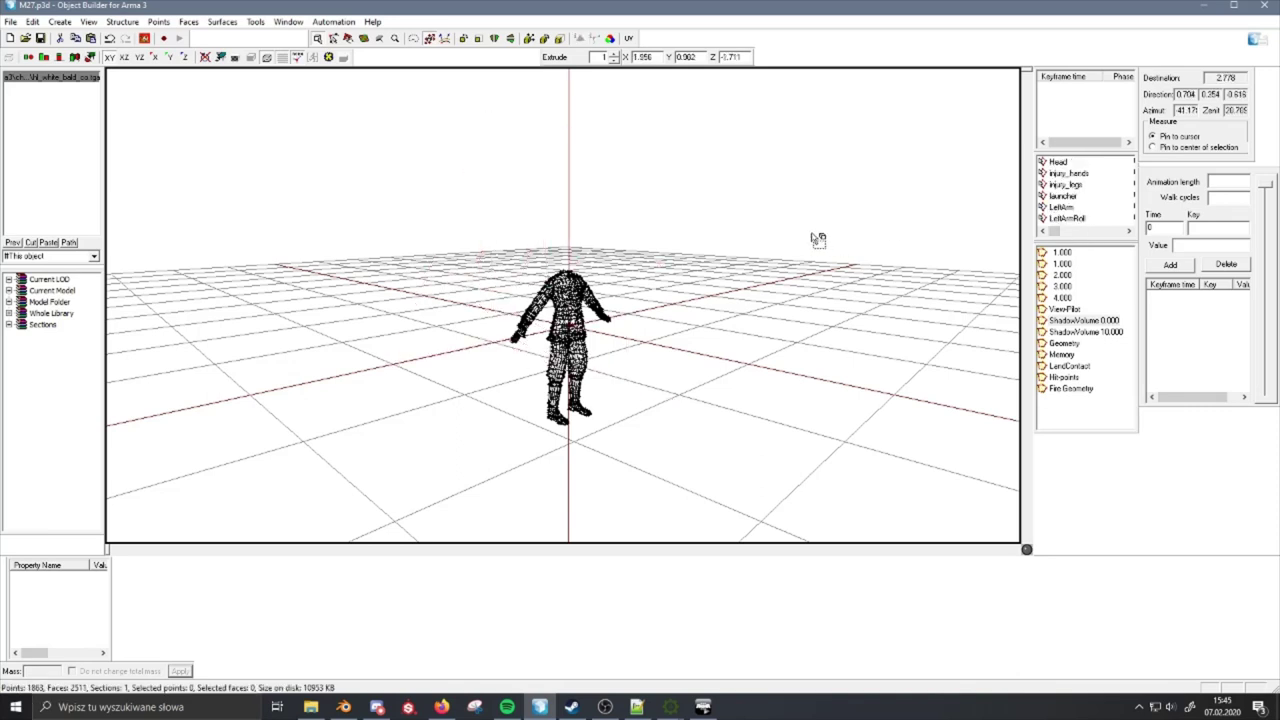
- Check the remaining shadow geometry by selecting all of it, deselect it, and paste the proxies back into the LOD
{"action": "key", "text": "ctrl+a"}
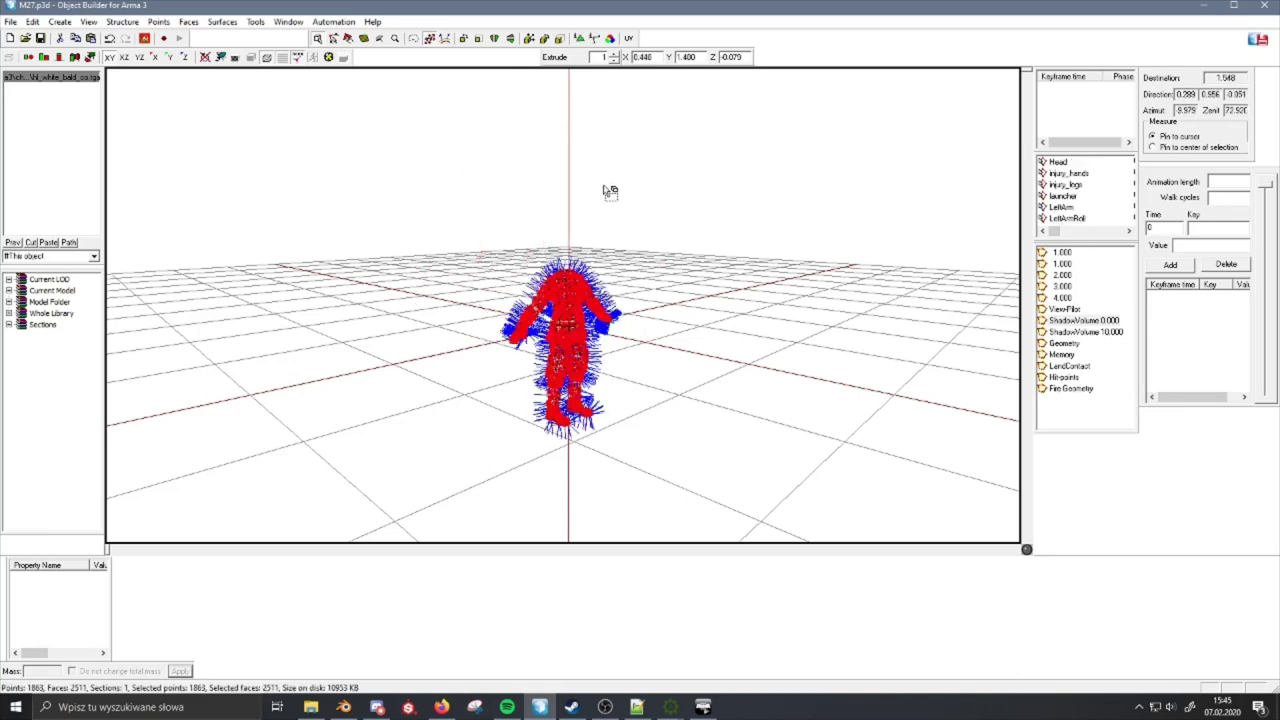
{"action": "left_click", "coordinate": [655, 212]}
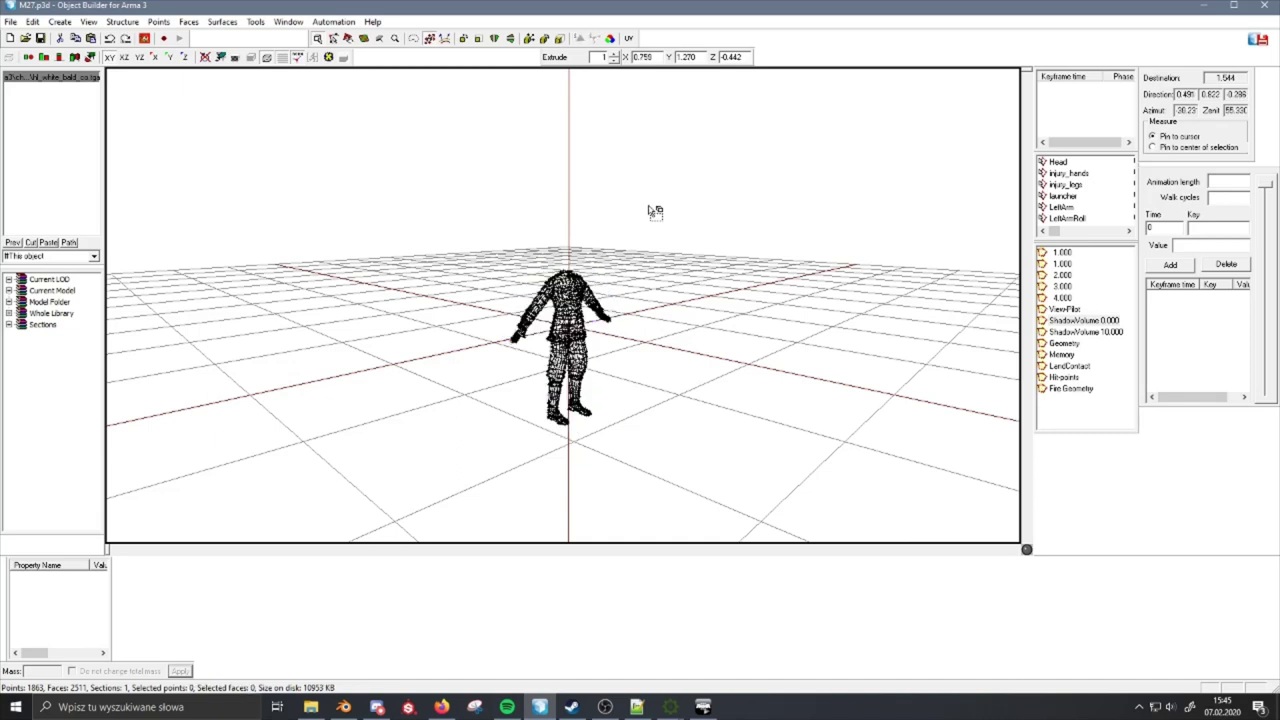
{"action": "key", "text": "ctrl+v"}
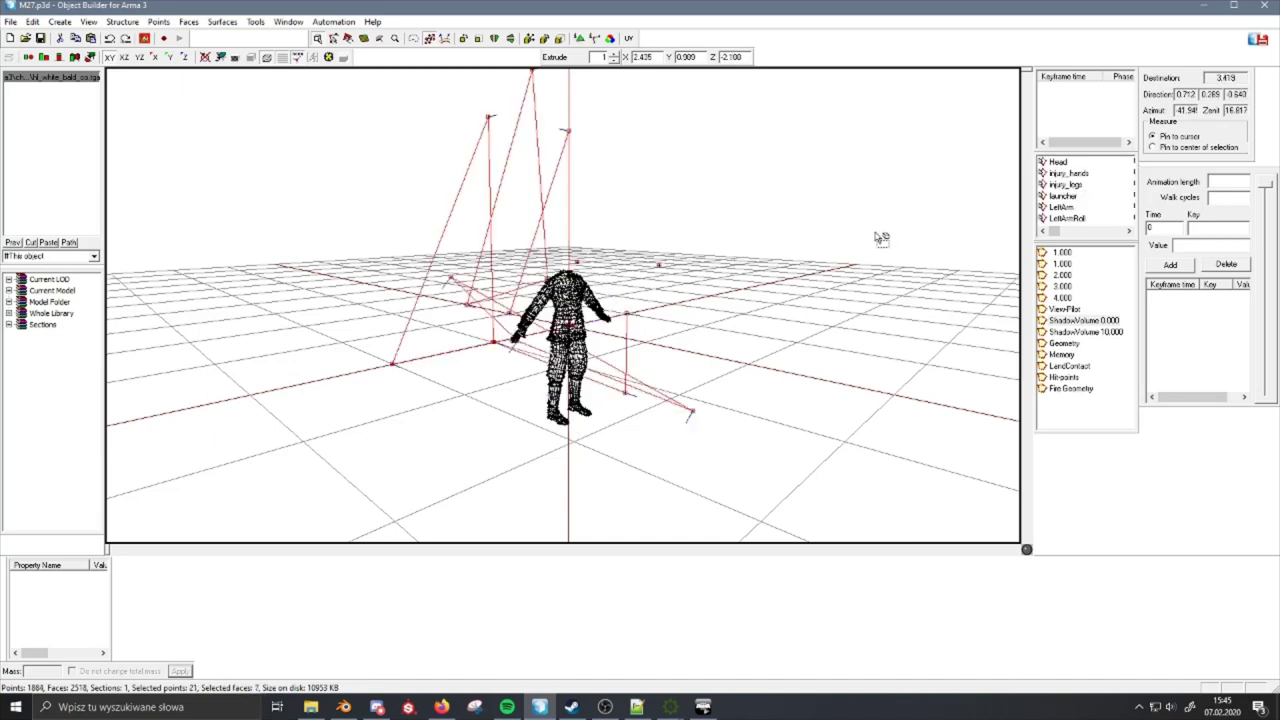
- Select the -proxies named selection in the ShadowVolume 0.000 LOD and delete its geometry again
{"action": "left_click_drag", "start_coordinate": [1058, 231], "coordinate": [1086, 233]}
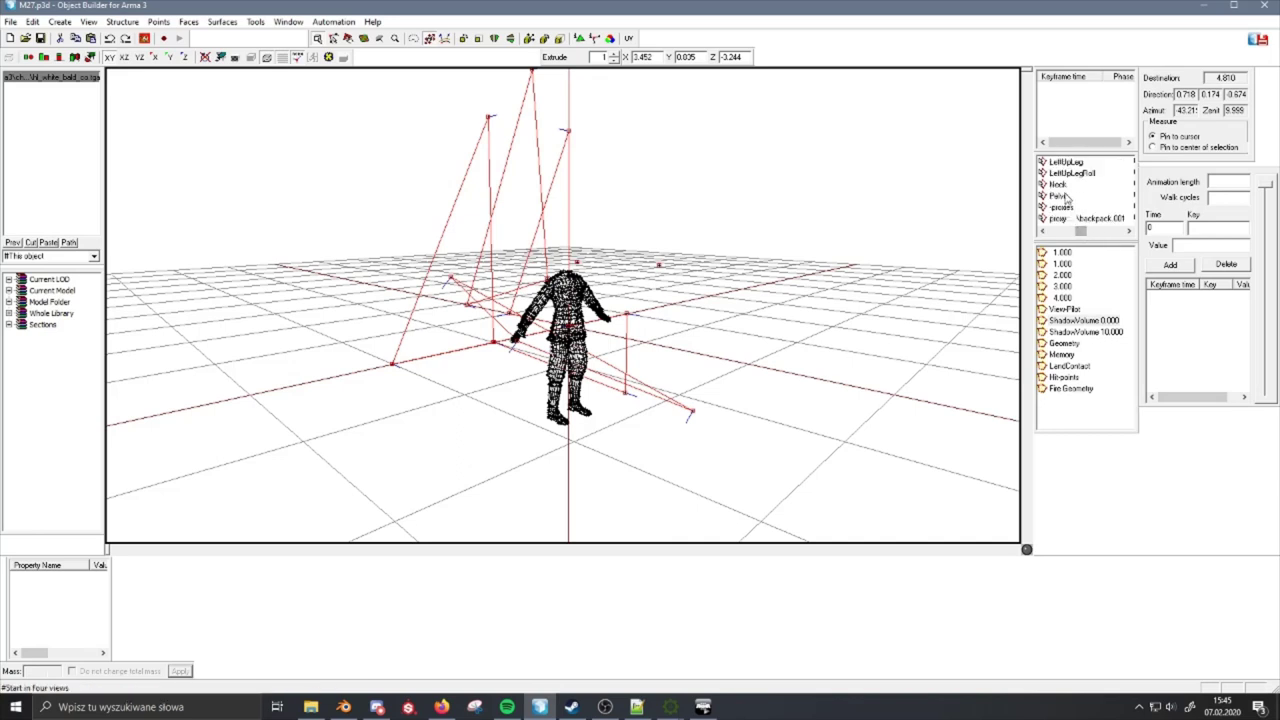
{"action": "left_click", "coordinate": [1058, 207]}
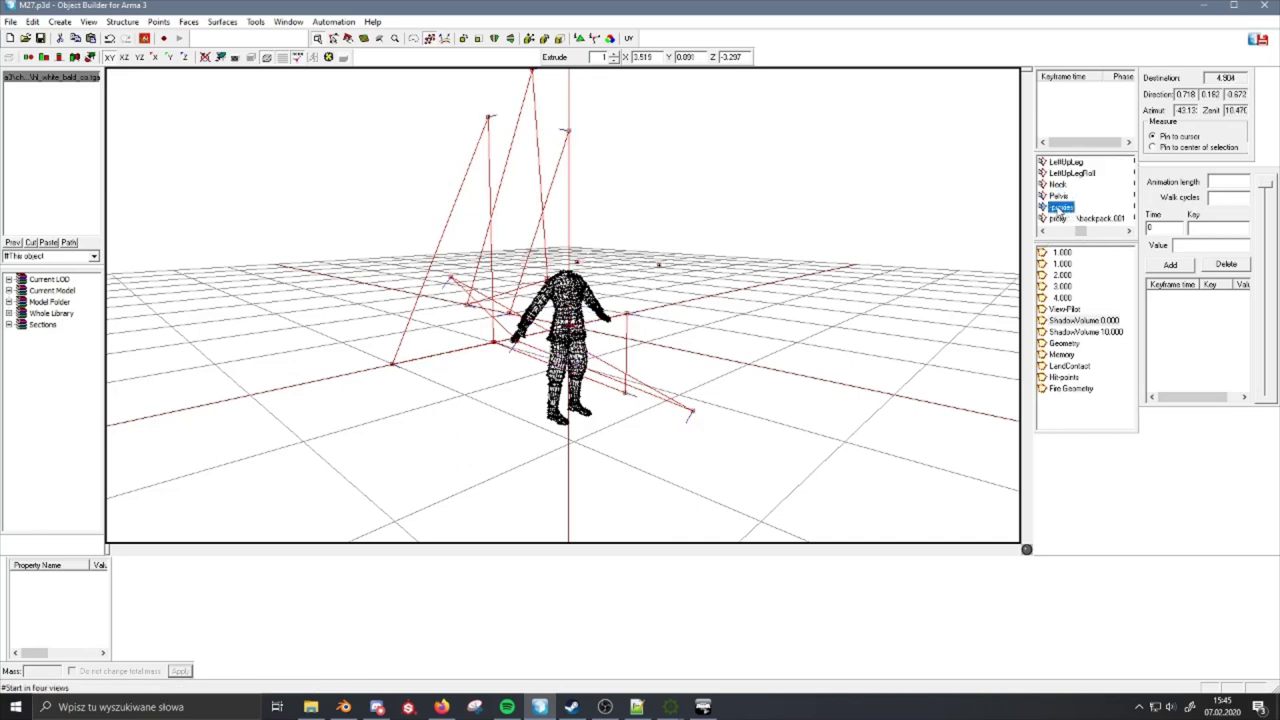
{"action": "key", "text": "Delete"}
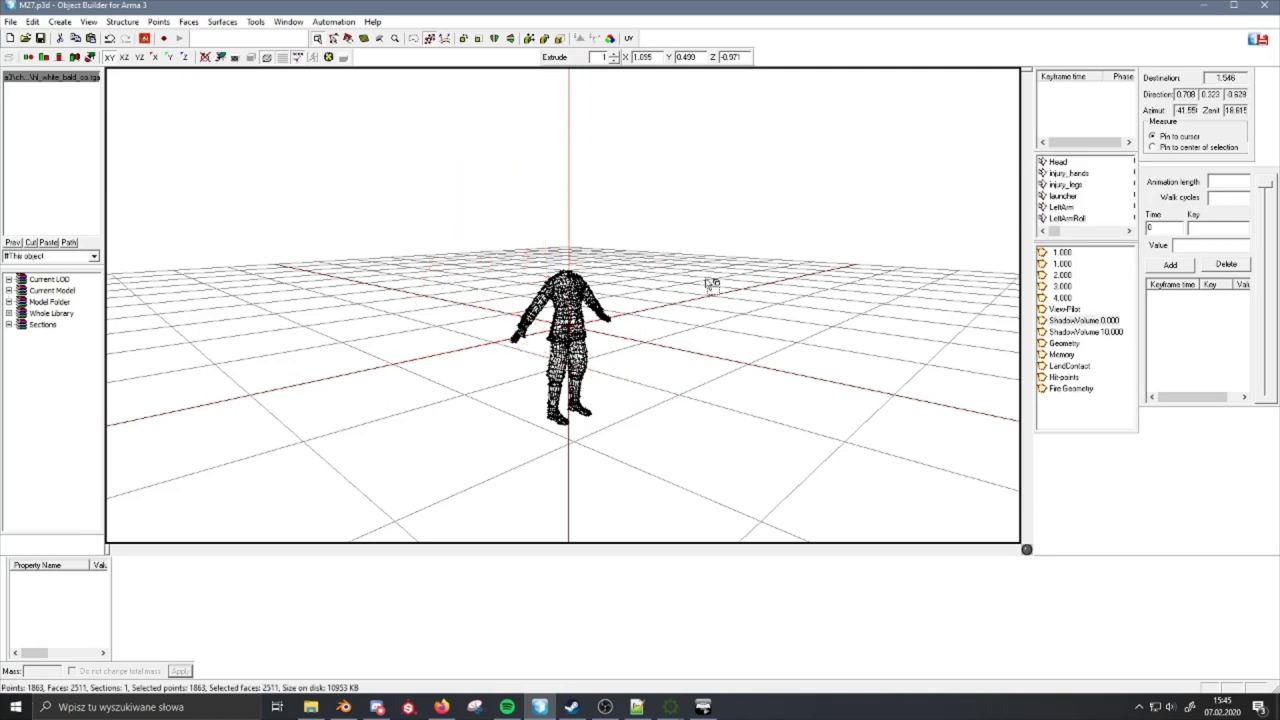
- Triangulate all the remaining shadow geometry with Triangulate / and close the open topology at the sleeves and waist
{"action": "key", "text": "ctrl+a"}
{"action": "left_click", "coordinate": [123, 22]}
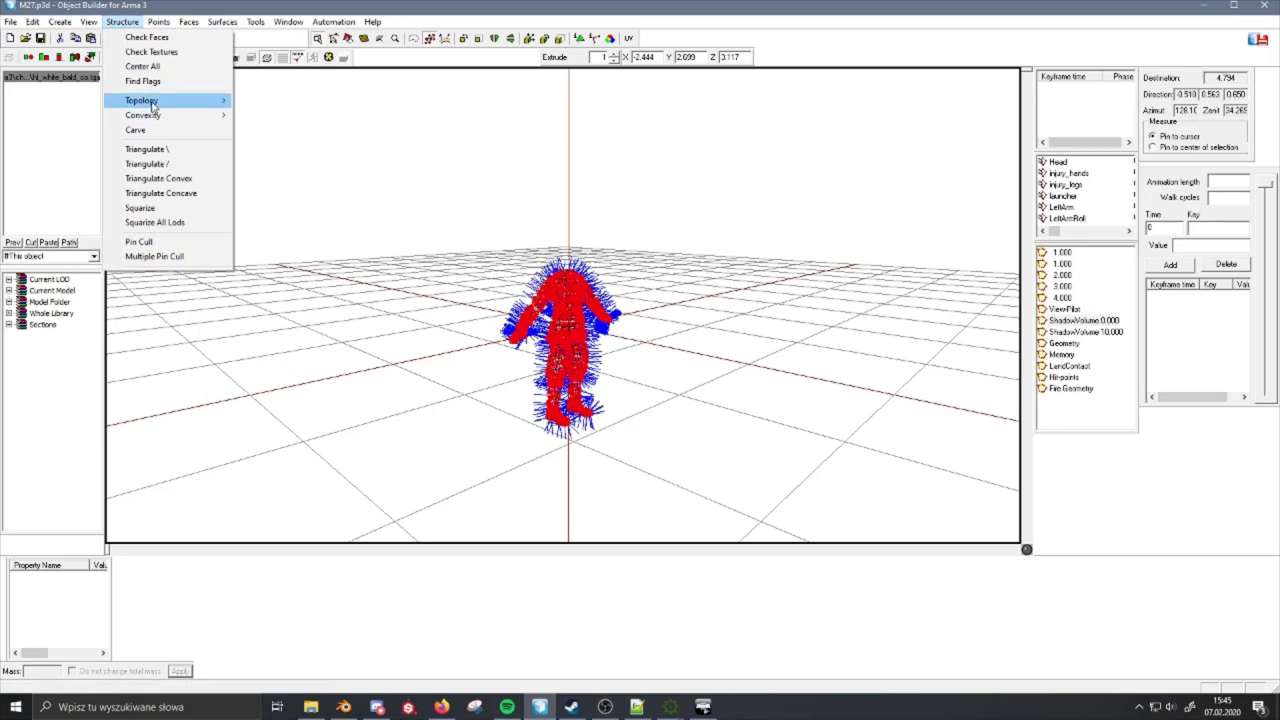
{"action": "left_click", "coordinate": [146, 163]}
{"action": "left_click", "coordinate": [130, 22]}
{"action": "mouse_move", "coordinate": [145, 100]}
{"action": "left_click", "coordinate": [277, 122]}
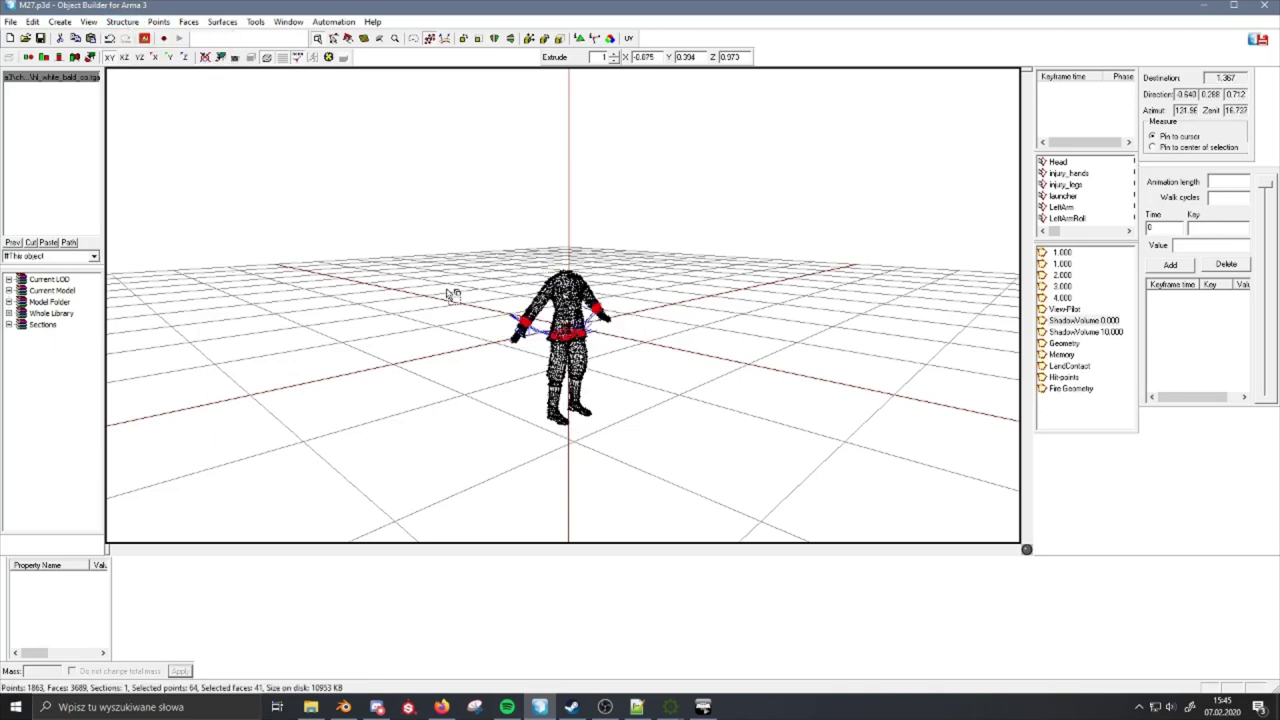
- Triangulate the whole shadow mesh with Triangulate \, paste the proxies back into the LOD, and clear the selection
{"action": "key", "text": "ctrl+a"}
{"action": "left_click", "coordinate": [122, 21]}
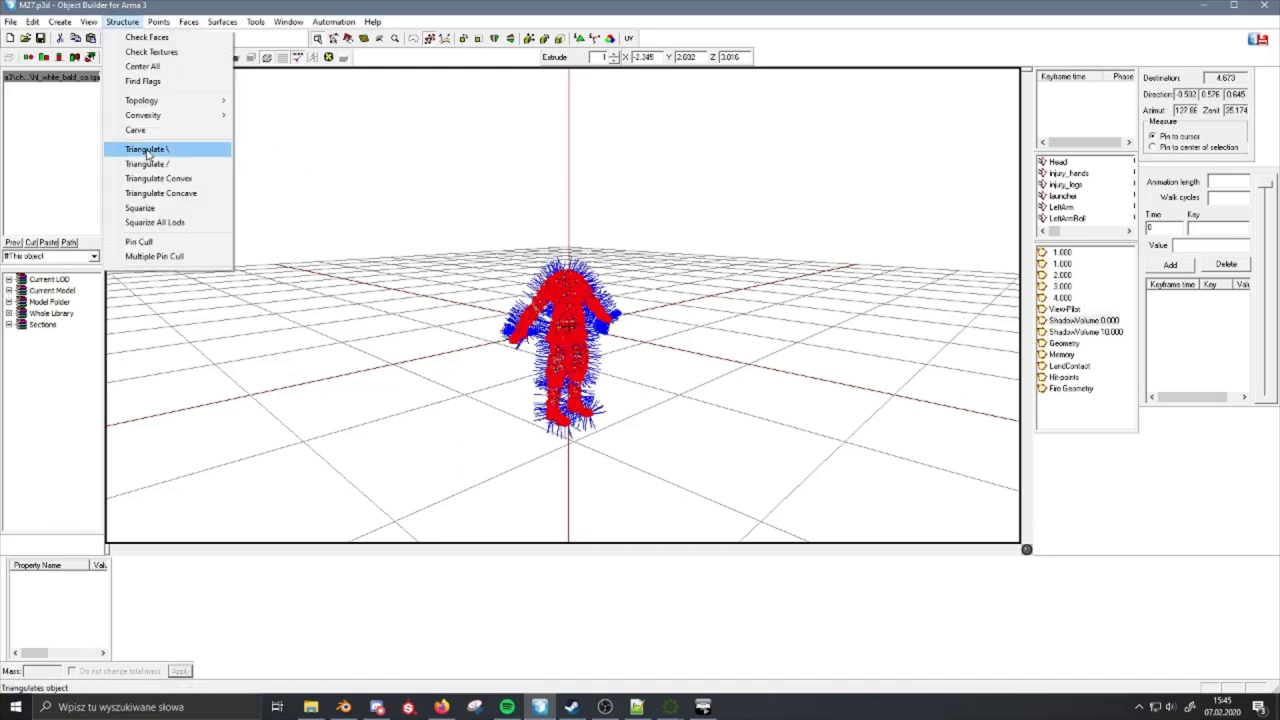
{"action": "left_click", "coordinate": [148, 153]}
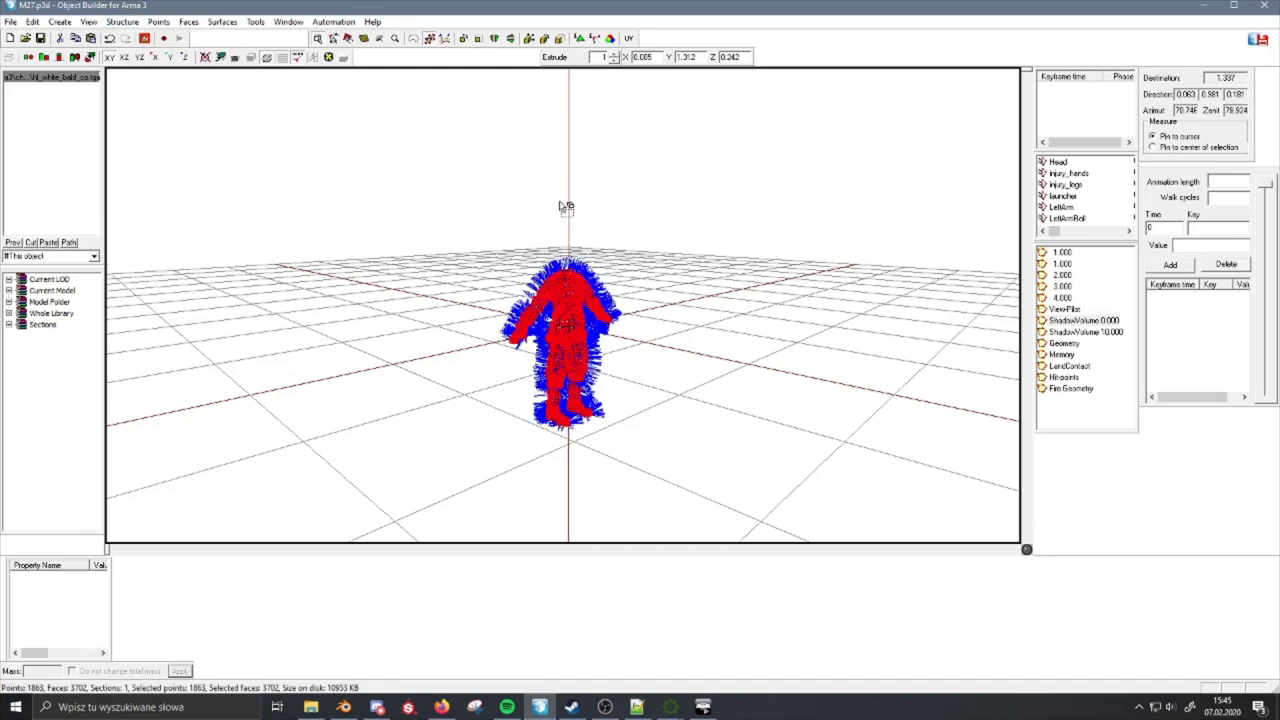
{"action": "left_click", "coordinate": [631, 203]}
{"action": "key", "text": "ctrl+v"}
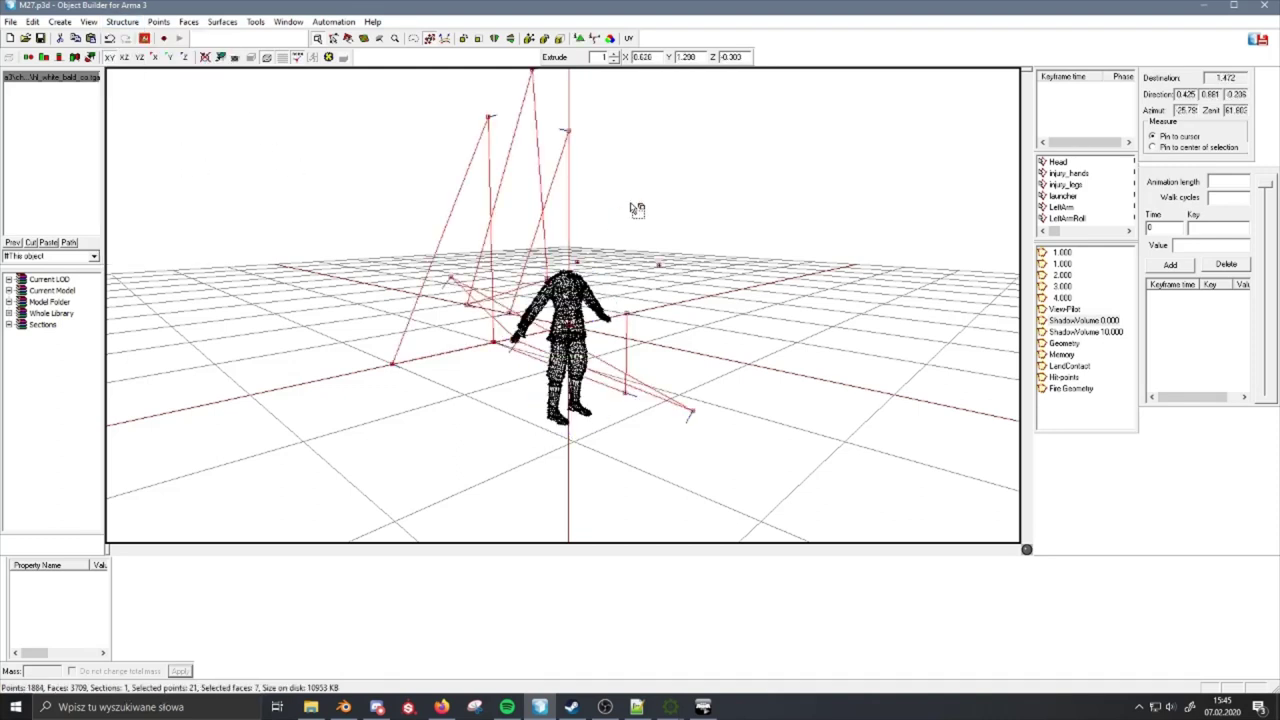
{"action": "left_click", "coordinate": [703, 183]}
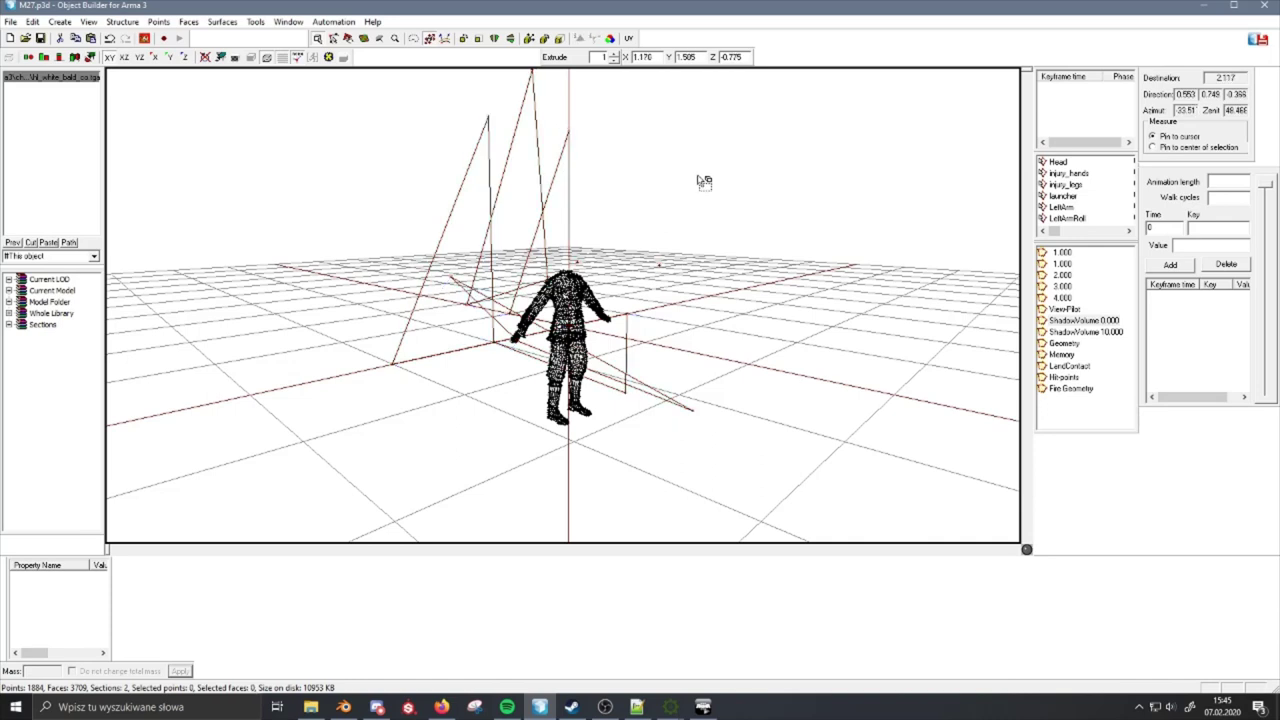
- Examine a proxy triangle against the body mesh by selecting the proxy and the torso in turn, clearing the selection each time
{"action": "left_click", "coordinate": [487, 118]}
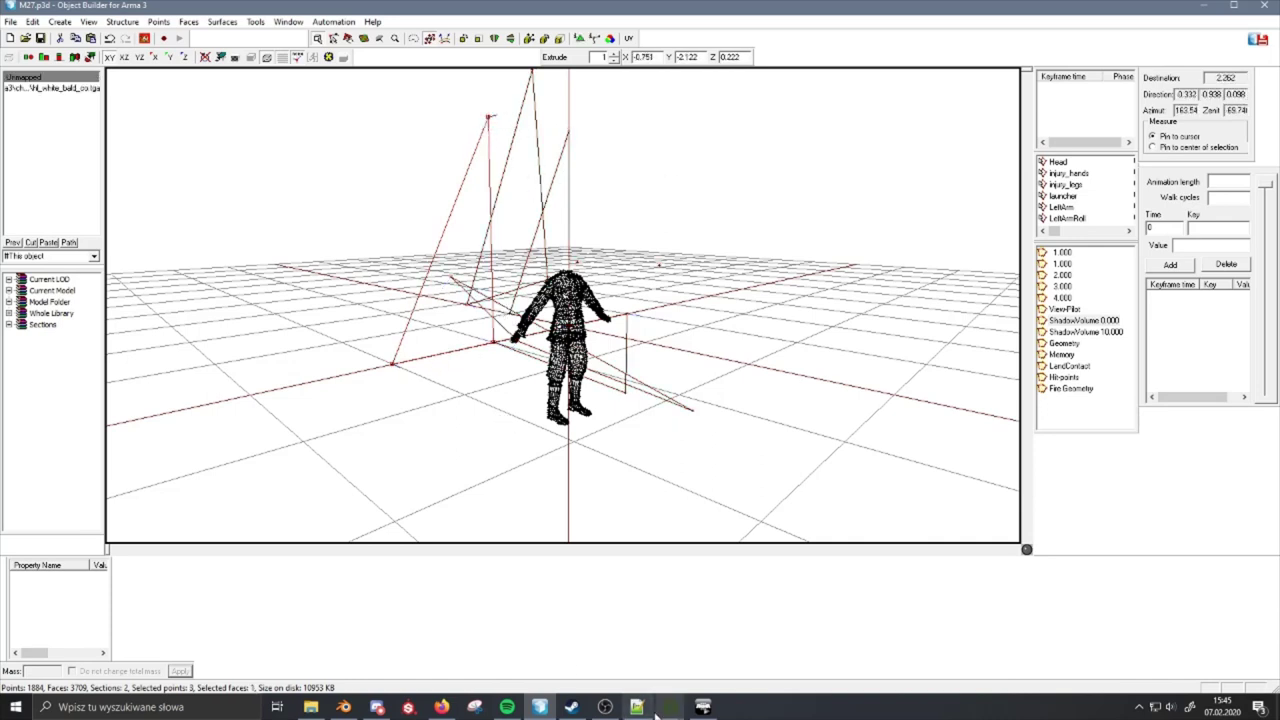
{"action": "mouse_move", "coordinate": [659, 713]}
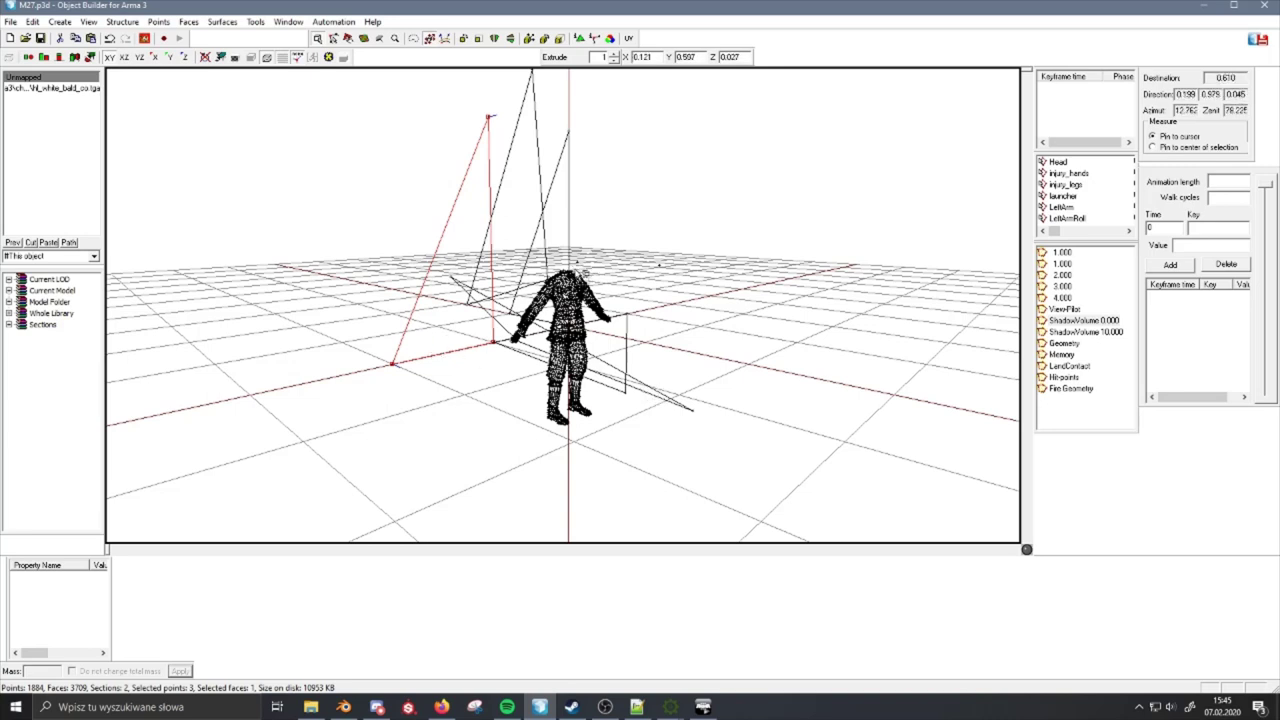
{"action": "left_click", "coordinate": [567, 282]}
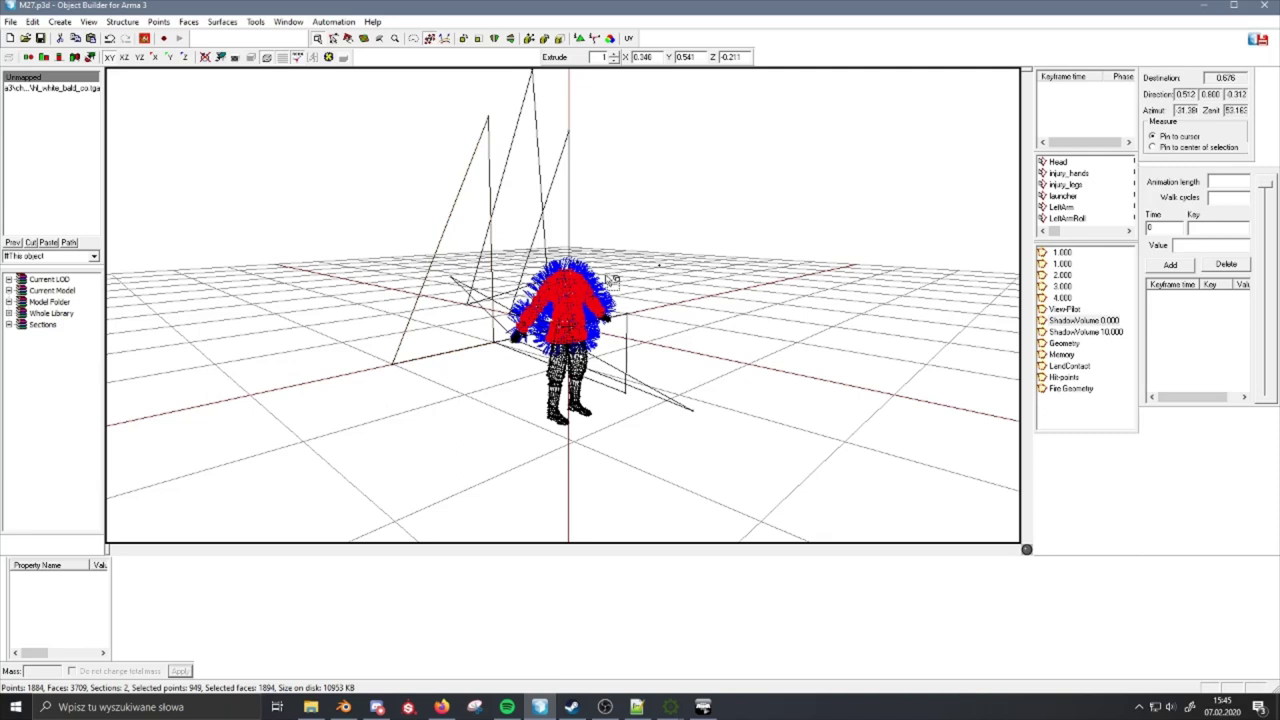
{"action": "left_click", "coordinate": [624, 247]}
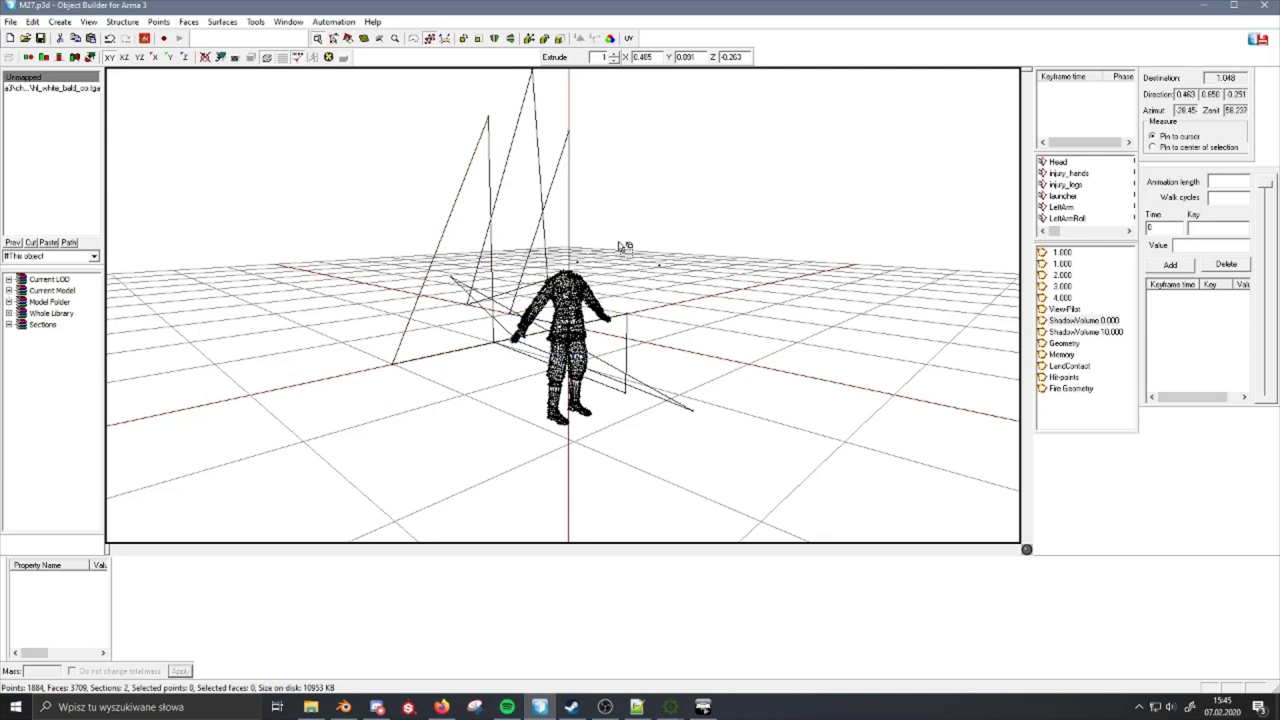
{"action": "left_click", "coordinate": [489, 117]}
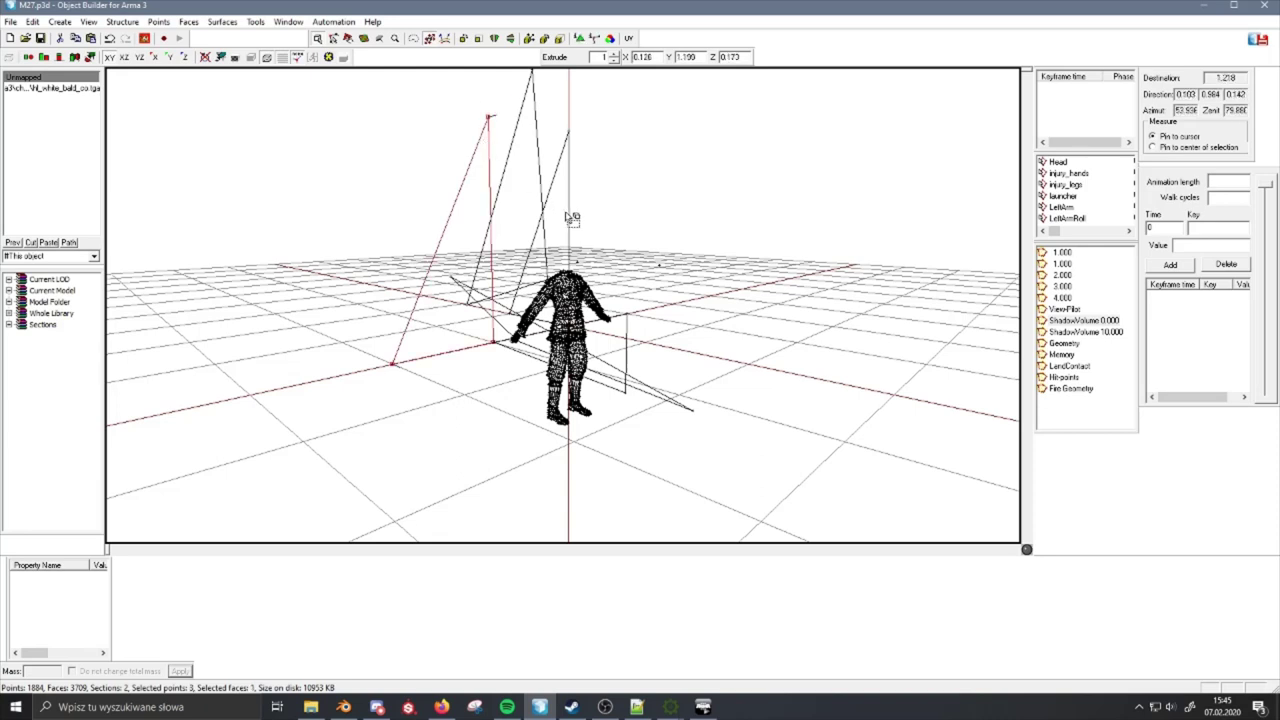
{"action": "left_click", "coordinate": [572, 219]}
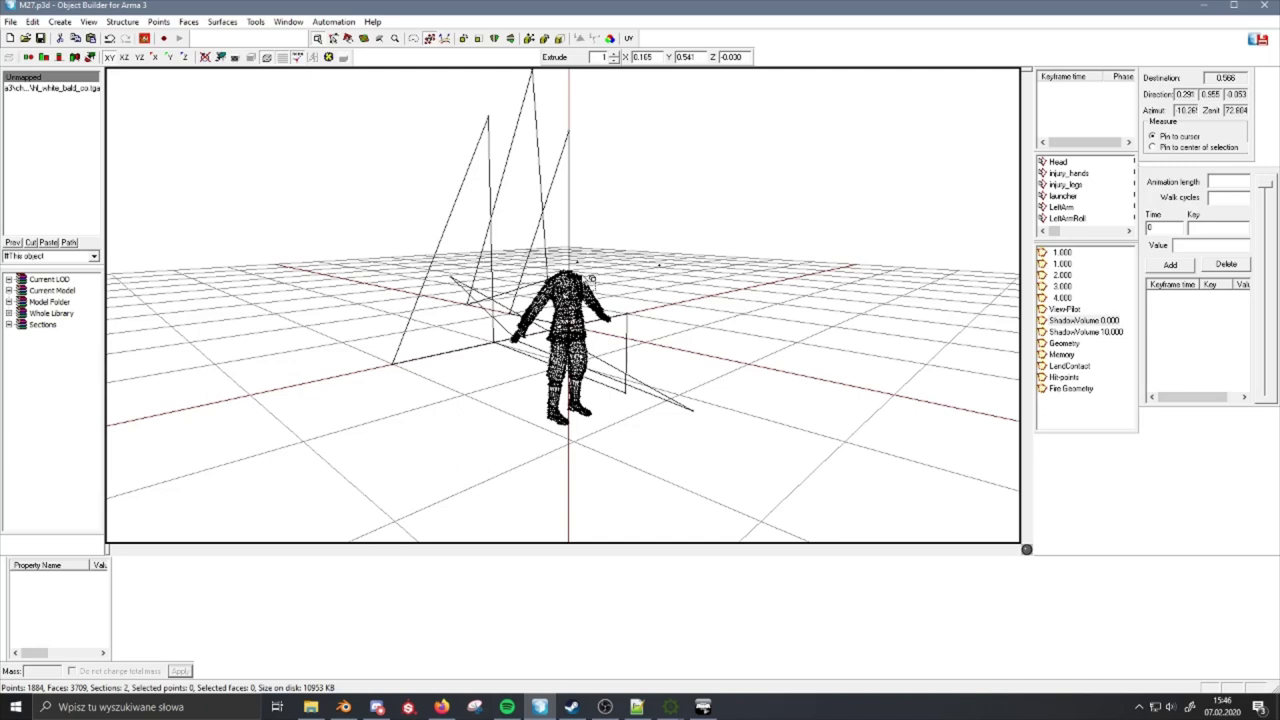
{"action": "left_click", "coordinate": [476, 139]}
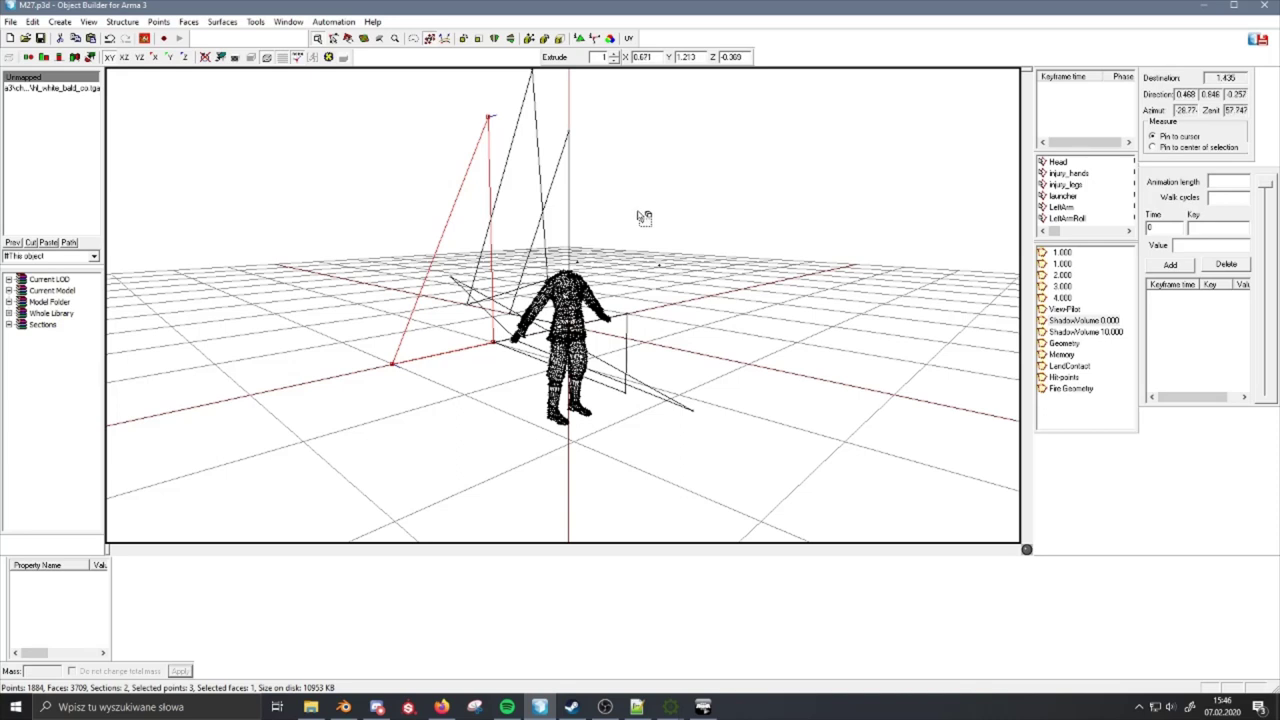
{"action": "key", "text": "u"}
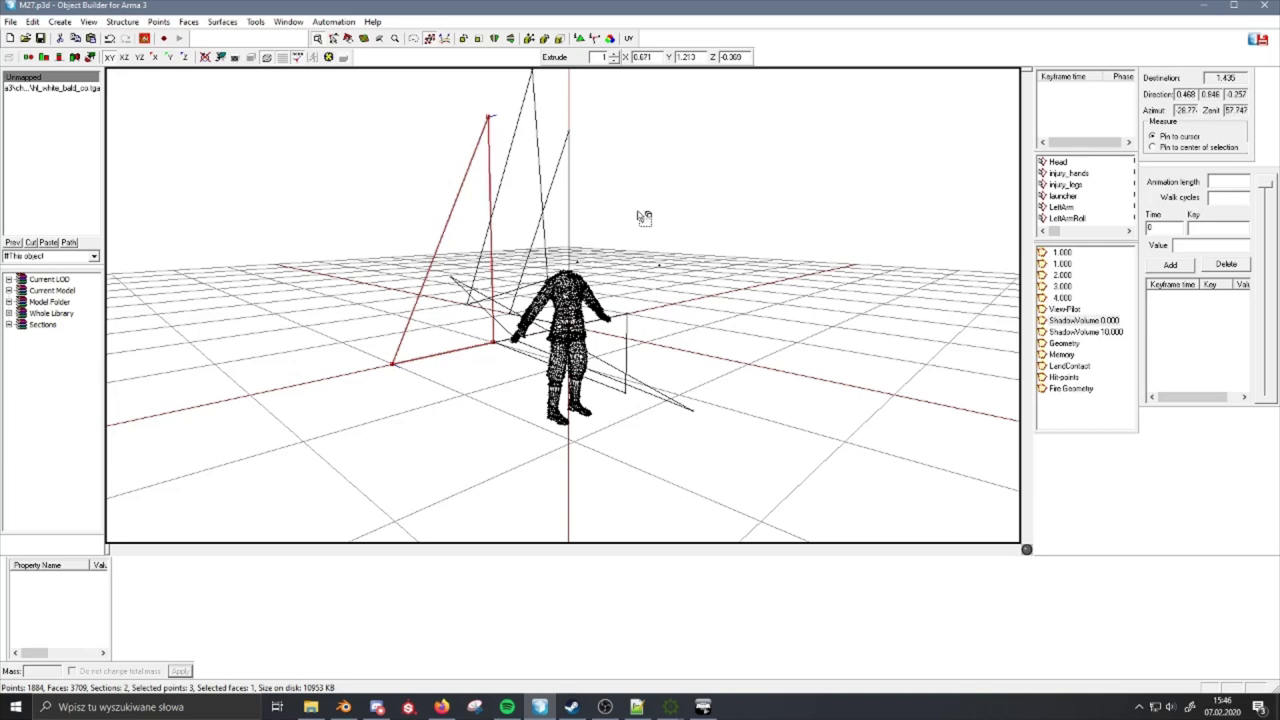
{"action": "left_click", "coordinate": [707, 158]}
{"action": "left_click_drag", "start_coordinate": [499, 108], "coordinate": [480, 123]}
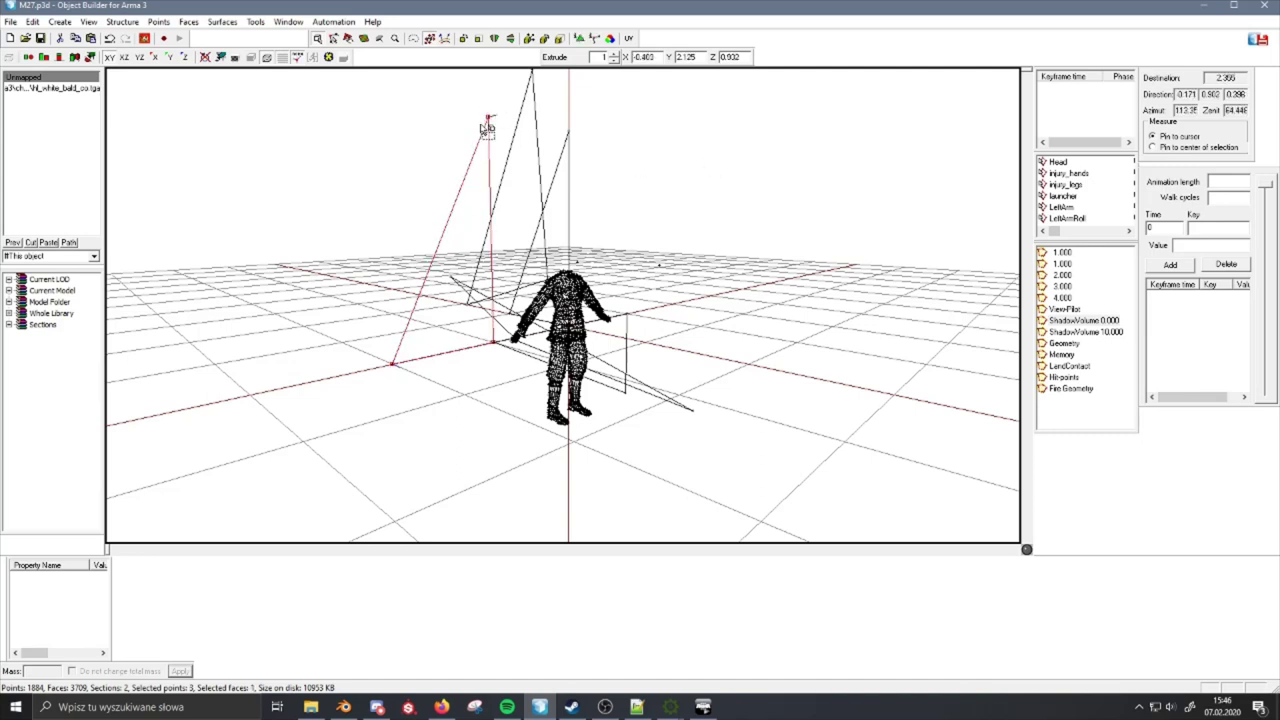
{"action": "left_click", "coordinate": [632, 118]}
{"action": "middle_click_drag", "start_coordinate": [304, 123], "coordinate": [310, 150]}
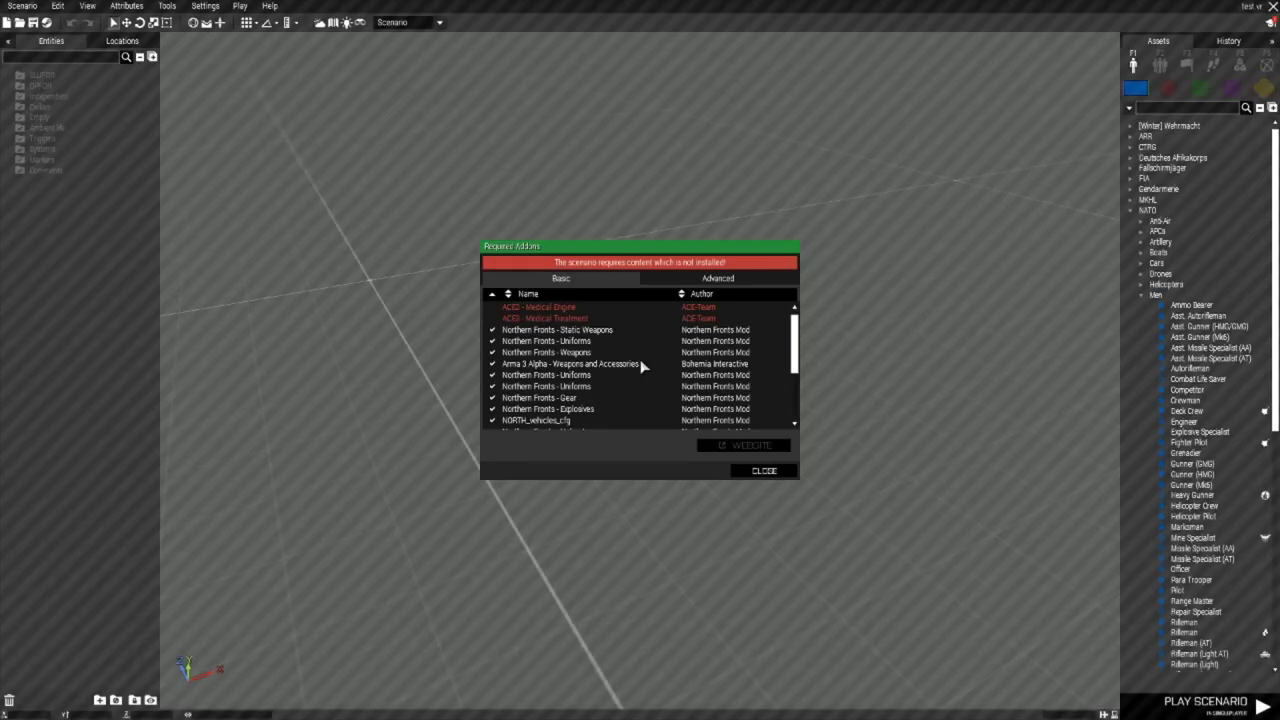
- In the Arma 3 editor, dismiss the required addons notice and place the Sotamies (Winter) unit B_NORTH_Fin_M27 on the terrain
{"action": "left_click", "coordinate": [758, 472]}
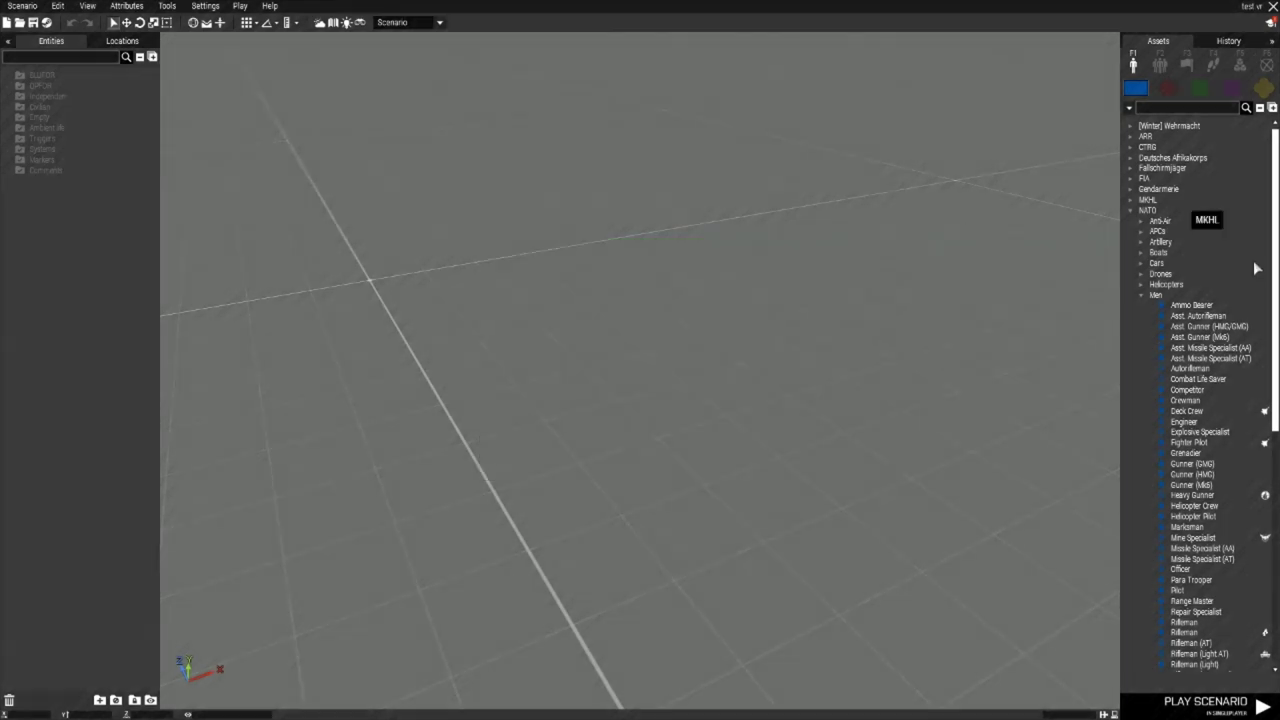
{"action": "scroll", "coordinate": [1266, 400], "scroll_direction": "down", "scroll_amount": 10}
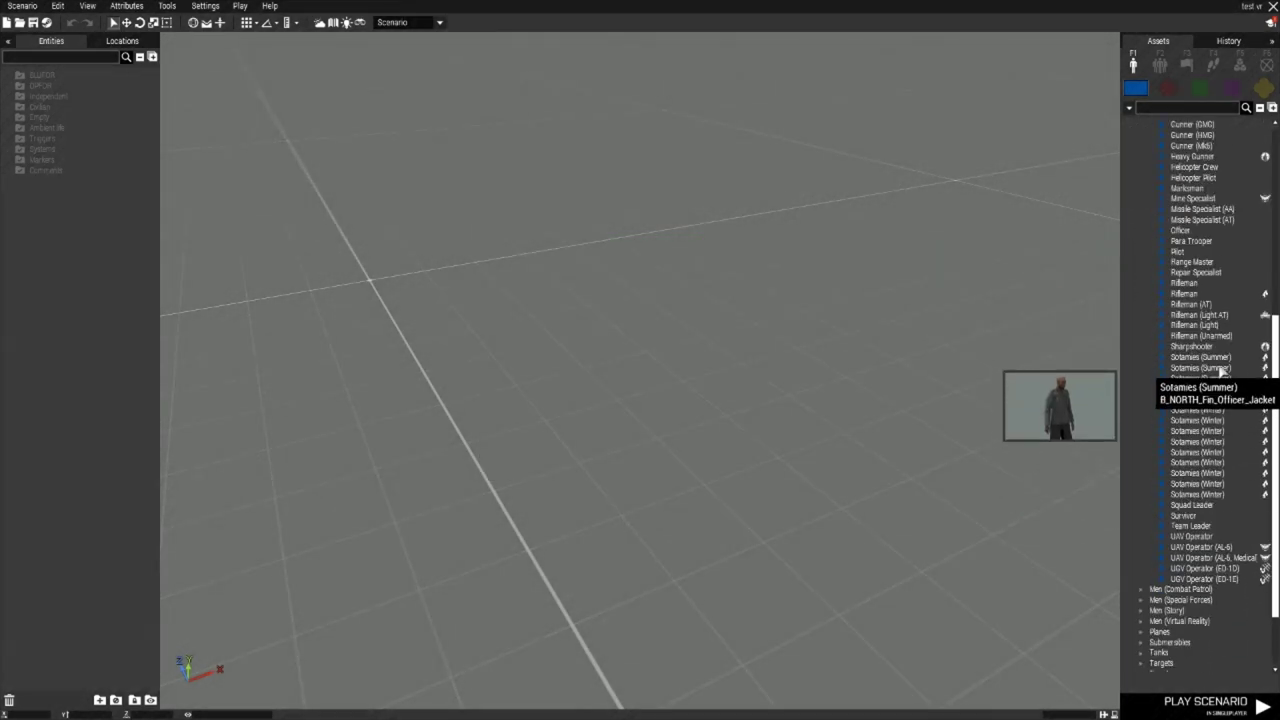
{"action": "left_click", "coordinate": [1206, 494]}
{"action": "left_click", "coordinate": [651, 486]}
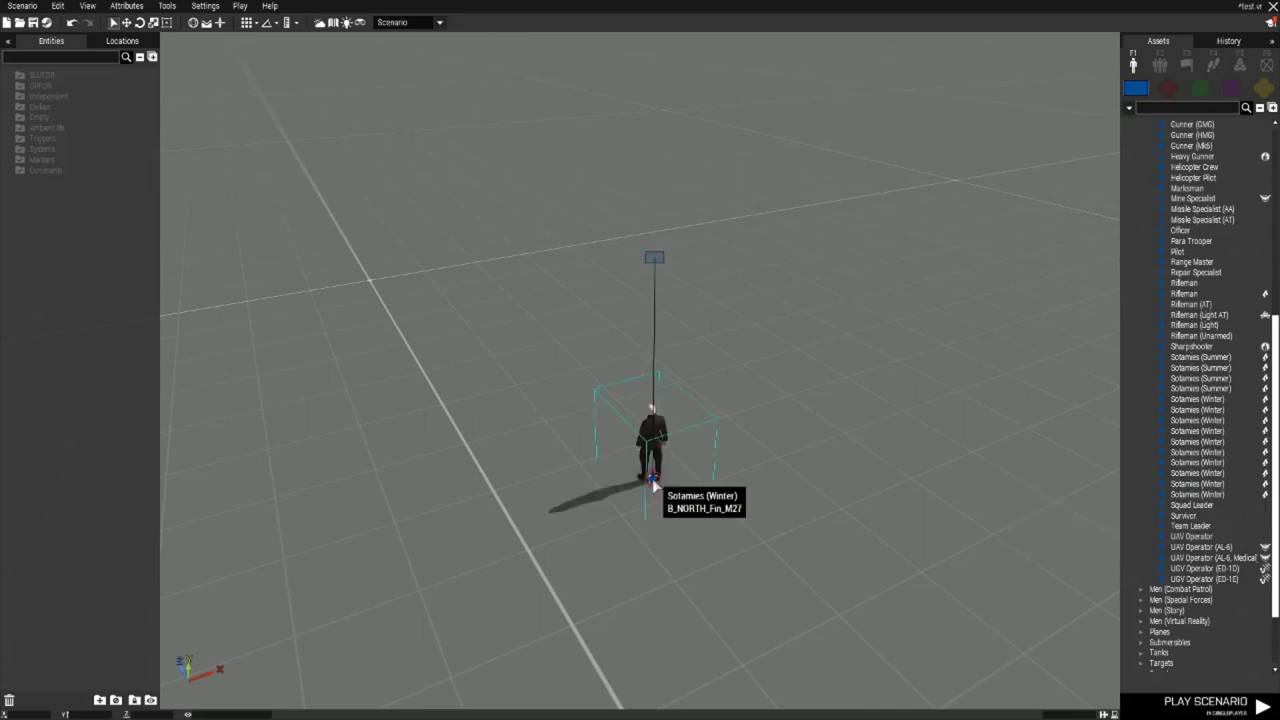
- Examine the M27 uniform on the placed soldier up close from the front
{"action": "scroll", "coordinate": [786, 440], "scroll_direction": "up", "scroll_amount": 5}
{"action": "key", "text": "w"}
{"action": "key", "text": "a"}
{"action": "right_click_drag", "start_coordinate": [791, 371], "coordinate": [1046, 500]}
{"action": "key", "text": "a"}
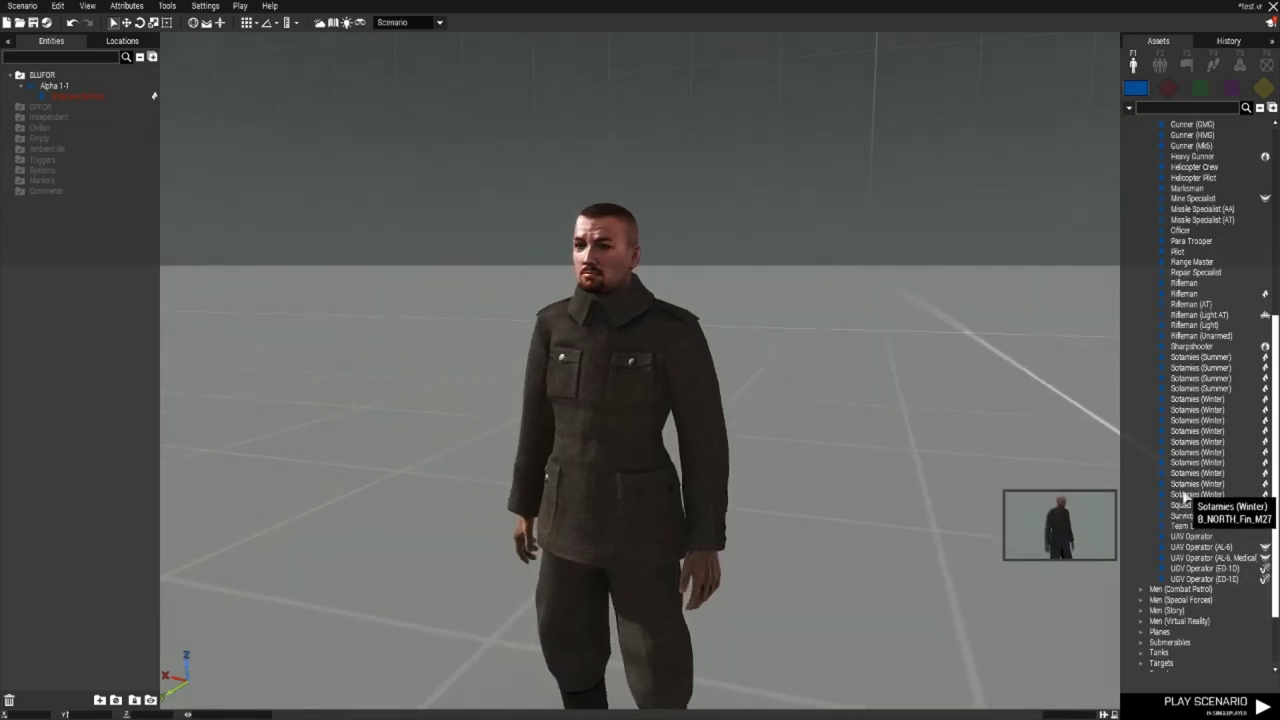
{"action": "key", "text": "s"}
{"action": "key", "text": "d"}
{"action": "key", "text": "w"}
{"action": "key", "text": "a"}
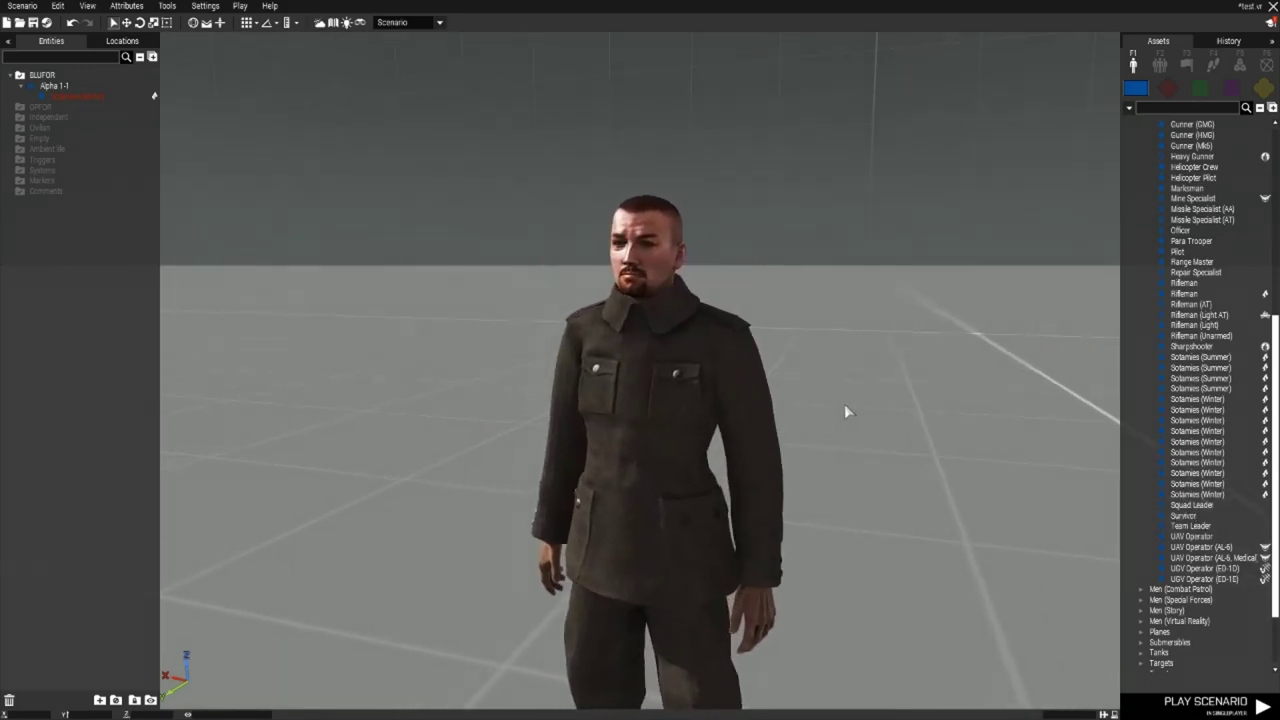
- Check the soldier's uniform in motion by previewing the scenario, and return to the editor
{"action": "right_click_drag", "start_coordinate": [844, 404], "coordinate": [886, 390]}
{"action": "key", "text": "w"}
{"action": "key", "text": "s"}
{"action": "key", "text": "s"}
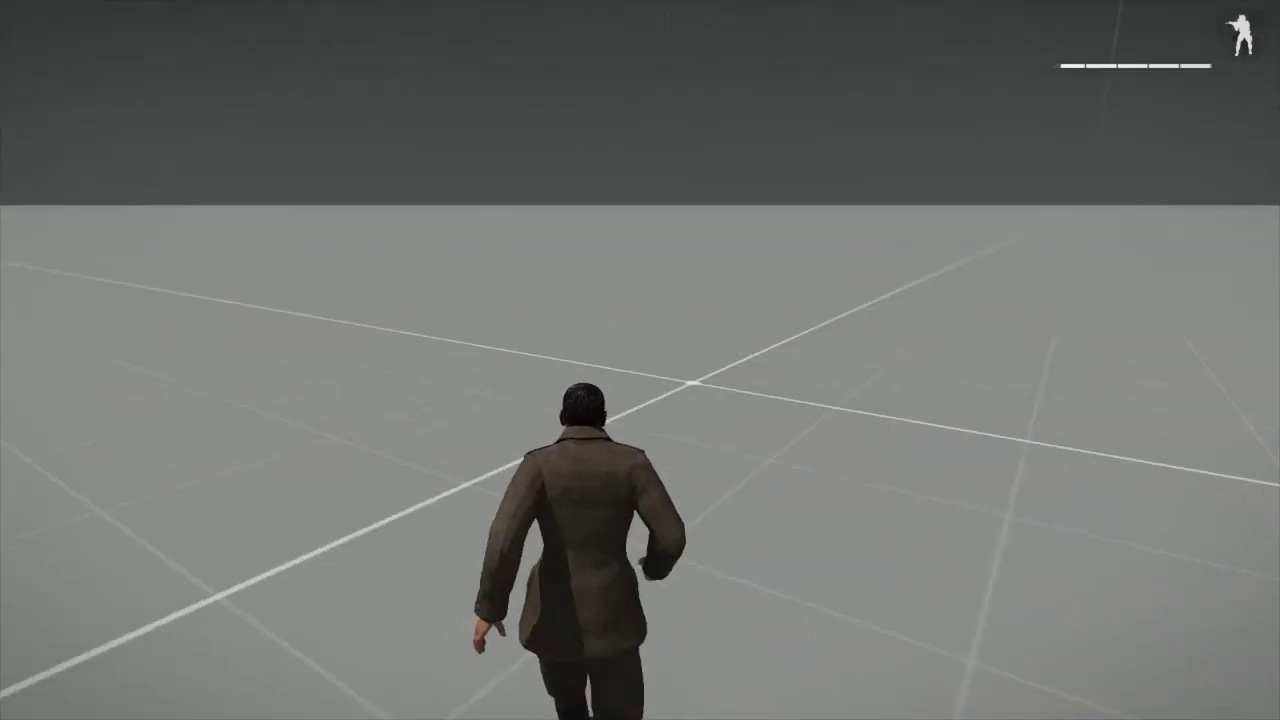
{"action": "key", "text": "Escape"}
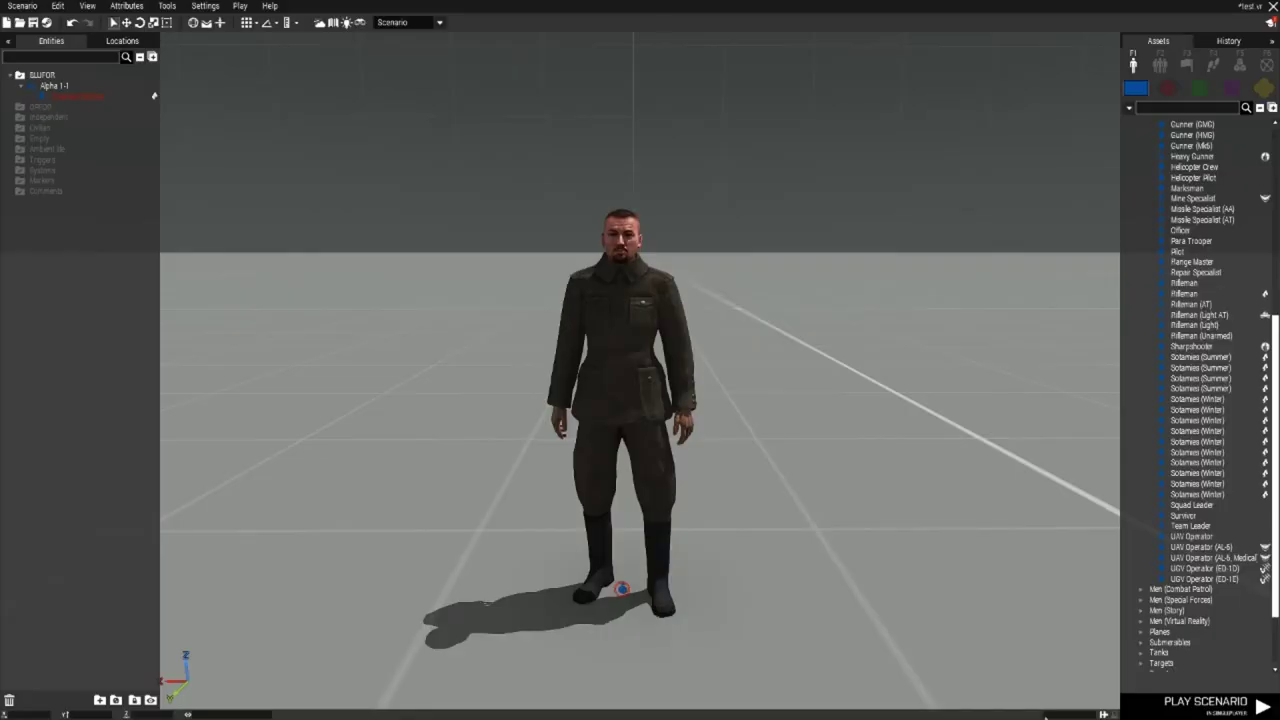
- Copy the placed soldier and paste two duplicates beside the original
{"action": "left_click_drag", "start_coordinate": [740, 525], "coordinate": [457, 614]}
{"action": "left_click", "coordinate": [816, 432]}
{"action": "key", "text": "d"}
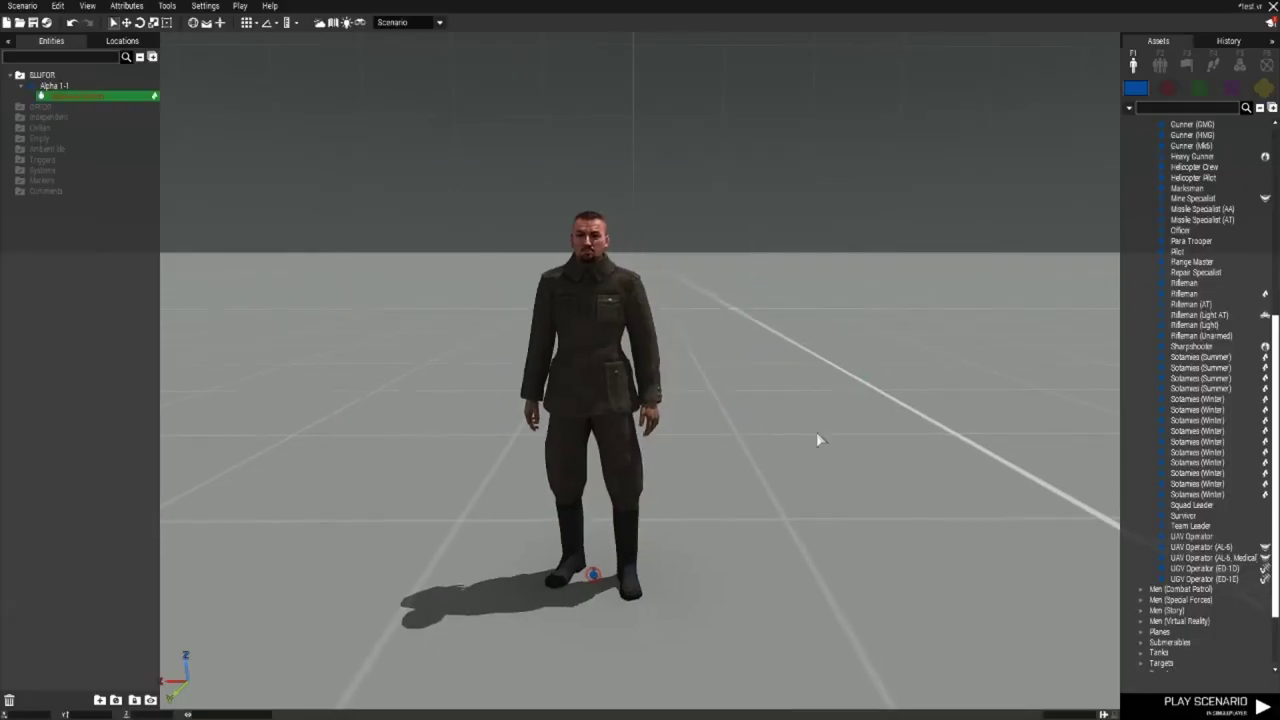
{"action": "key", "text": "s"}
{"action": "key", "text": "ctrl+v"}
{"action": "key", "text": "ctrl+v"}
{"action": "key", "text": "d"}
{"action": "key", "text": "q"}
{"action": "key", "text": "s"}
{"action": "key", "text": "q"}
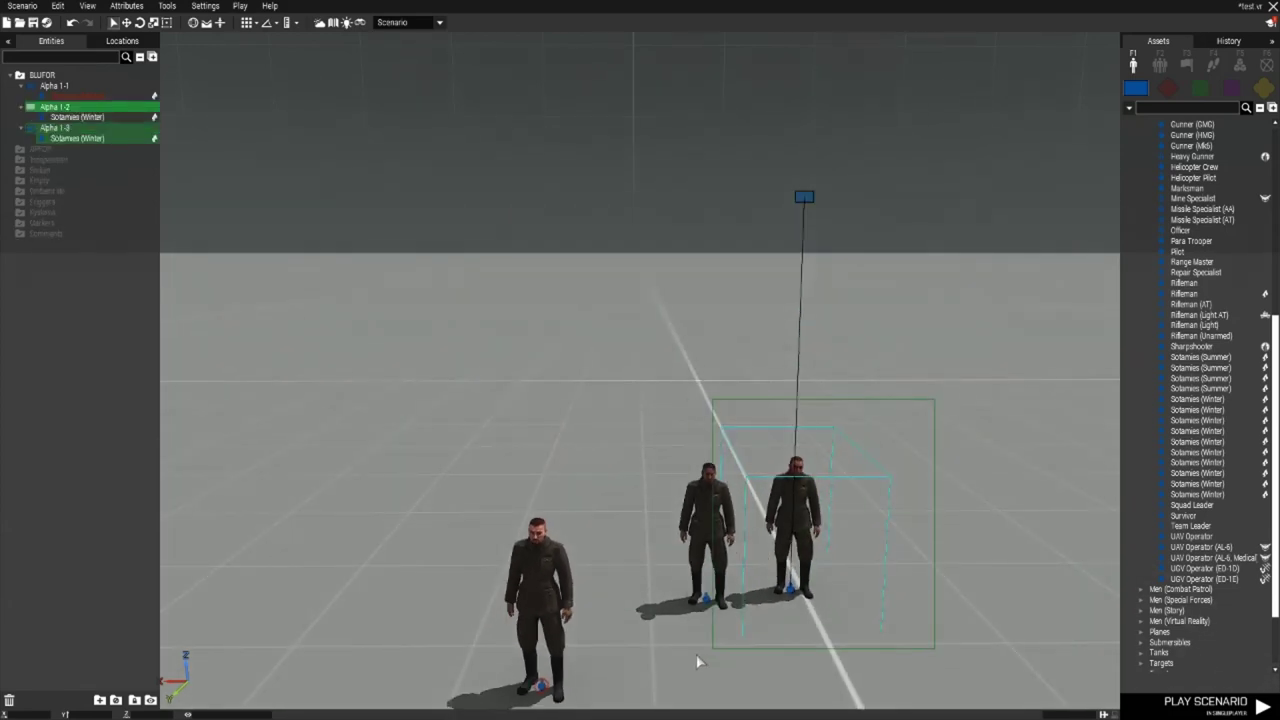
- Find the Move waypoint by searching for "mo" and place it on the open ground for the two duplicated soldiers
{"action": "key", "text": "z"}
{"action": "key", "text": "d"}
{"action": "left_click", "coordinate": [1214, 65]}
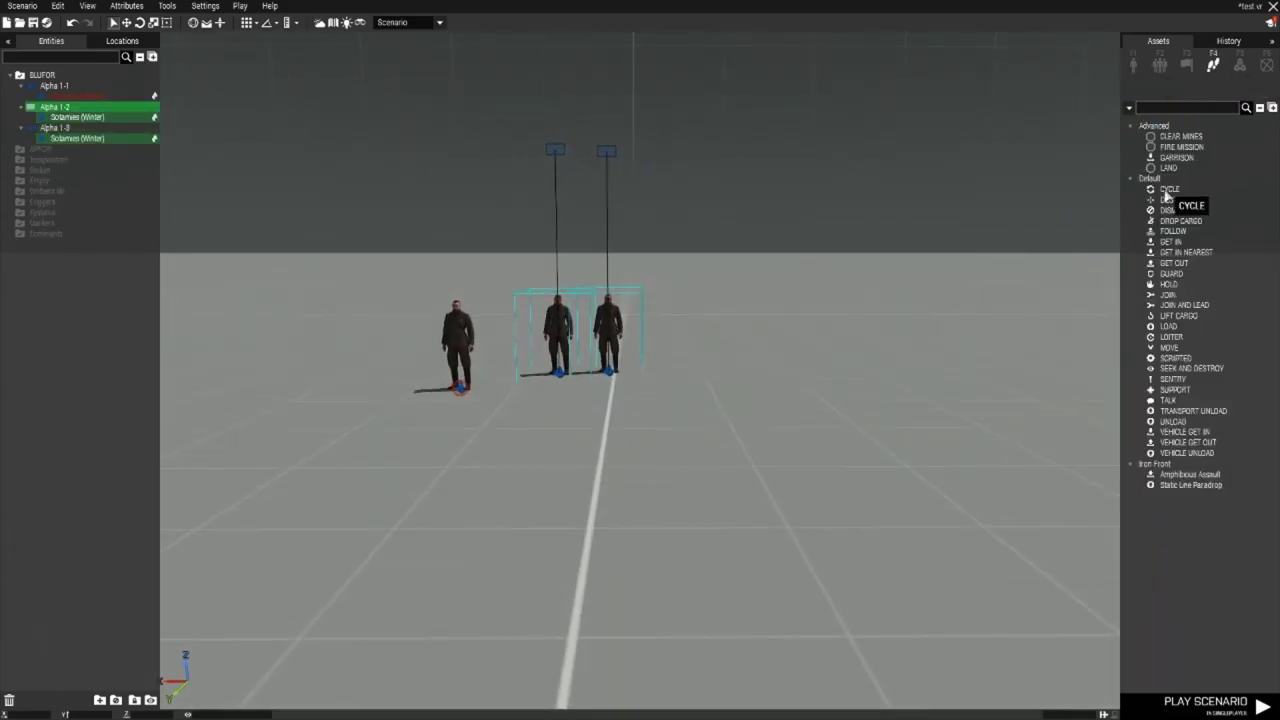
{"action": "key", "text": "s"}
{"action": "key", "text": "s"}
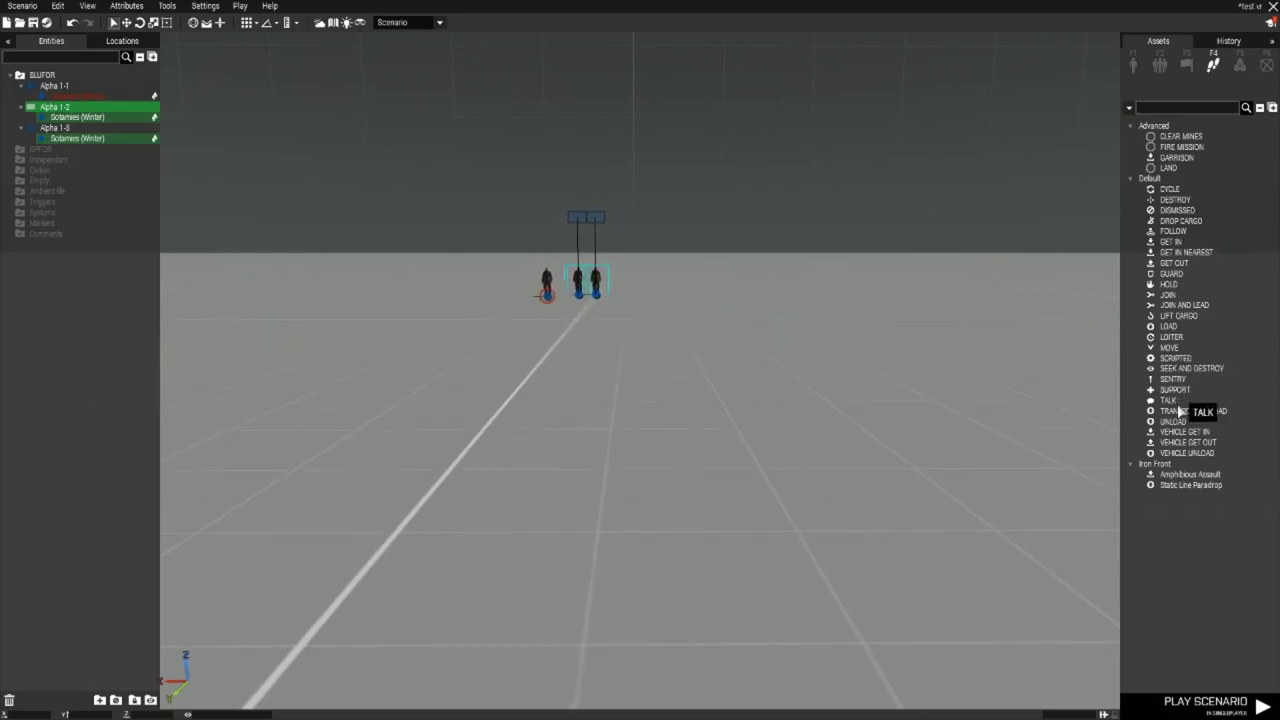
{"action": "type", "text": "o"}
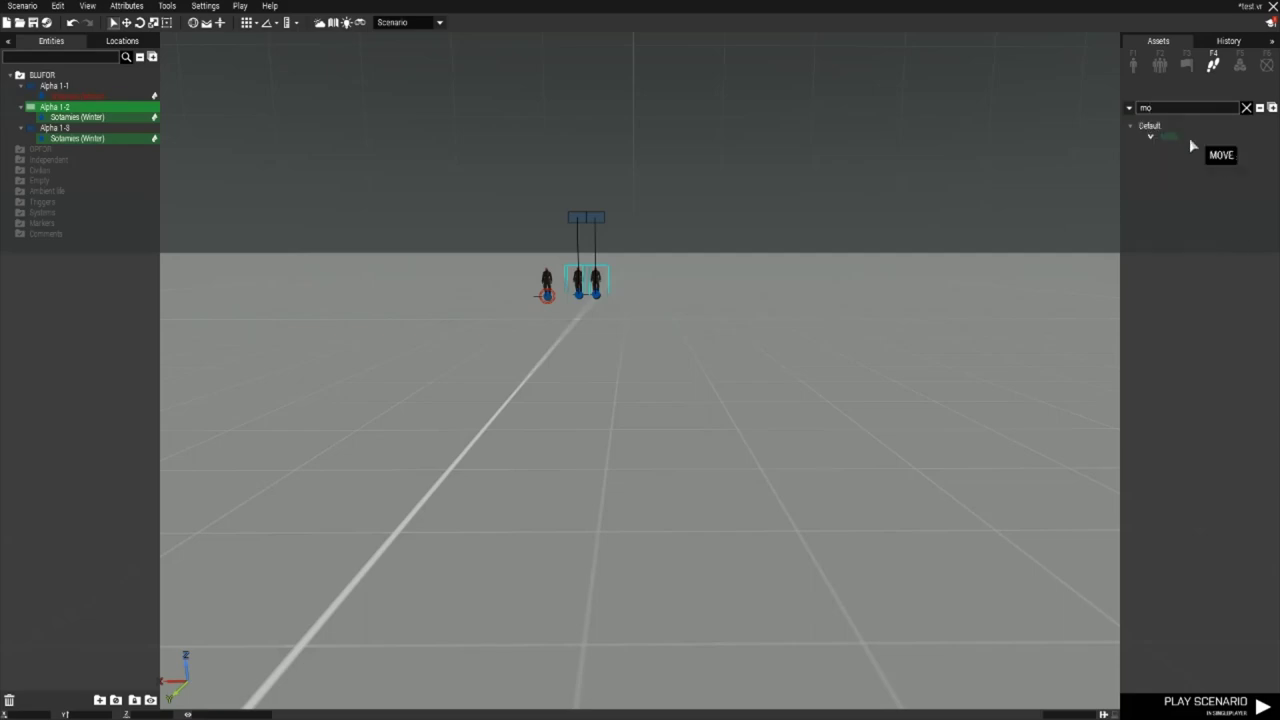
{"action": "left_click", "coordinate": [1170, 136]}
{"action": "left_click", "coordinate": [738, 453]}
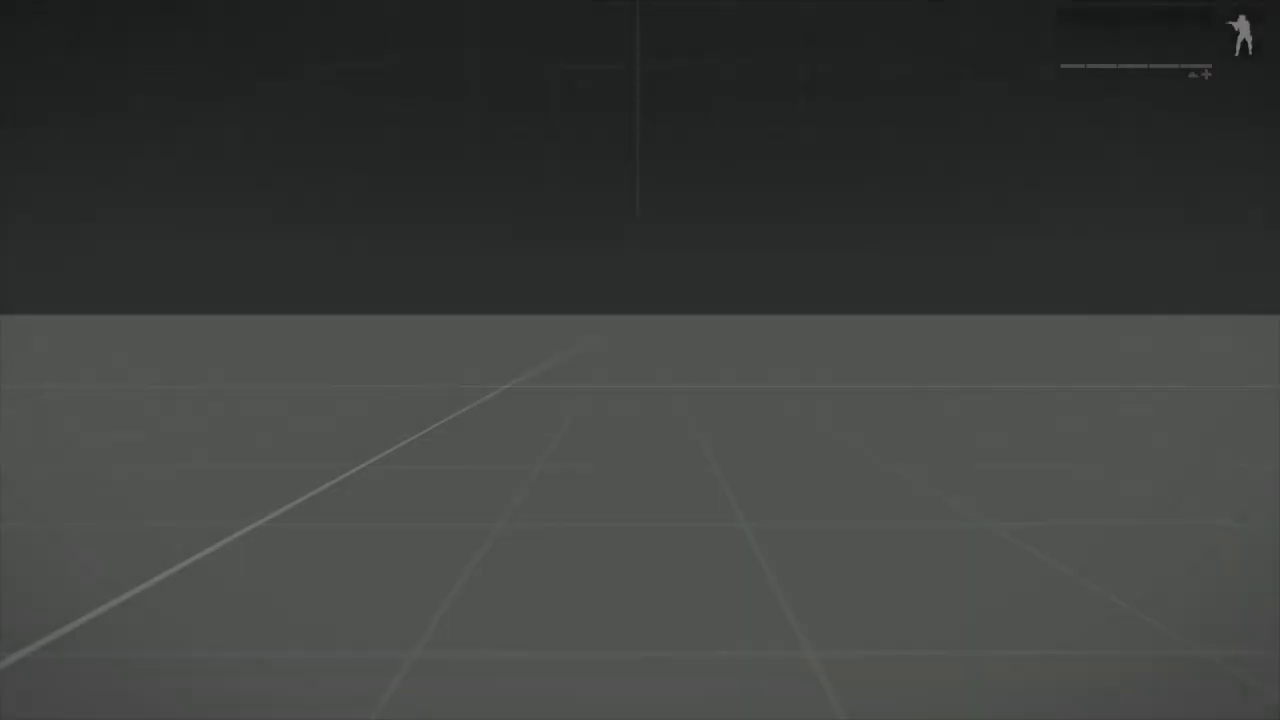
- Open the Splendid Camera from the paused preview, frame the running soldiers from the front, and hide the camera overlay
{"action": "key", "text": "Escape"}
{"action": "left_click", "coordinate": [333, 679]}
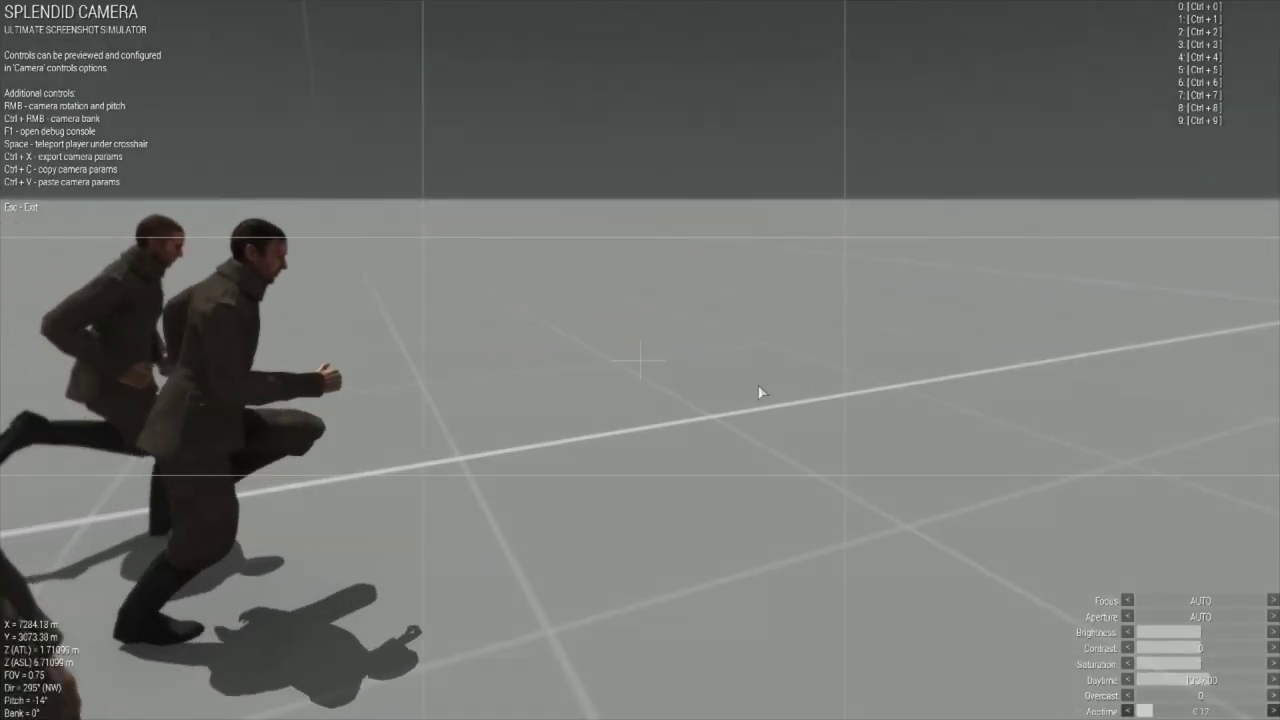
{"action": "key", "text": "w"}
{"action": "right_click_drag", "start_coordinate": [759, 391], "coordinate": [508, 386]}
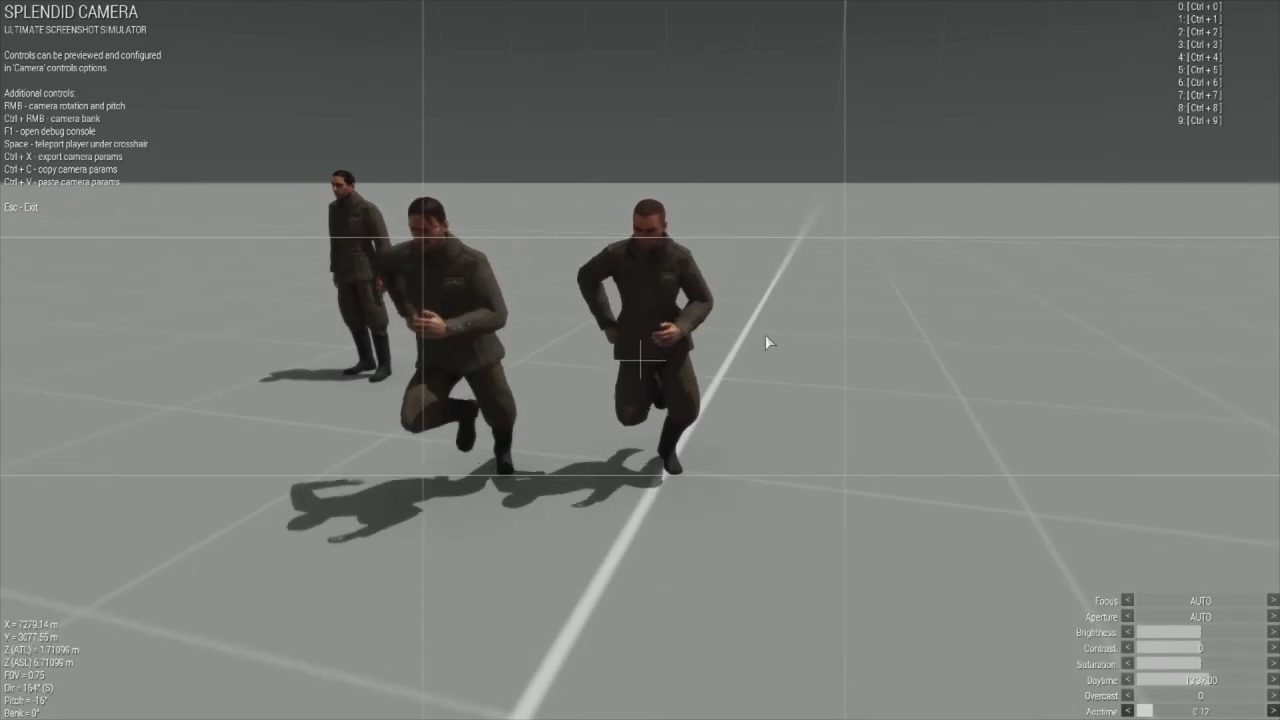
{"action": "key", "text": "BackSpace"}
- Examine how the uniforms deform on the running soldiers from the front and the side
{"action": "right_click_drag", "start_coordinate": [814, 351], "coordinate": [865, 294]}
{"action": "key", "text": "s"}
{"action": "key", "text": "z"}
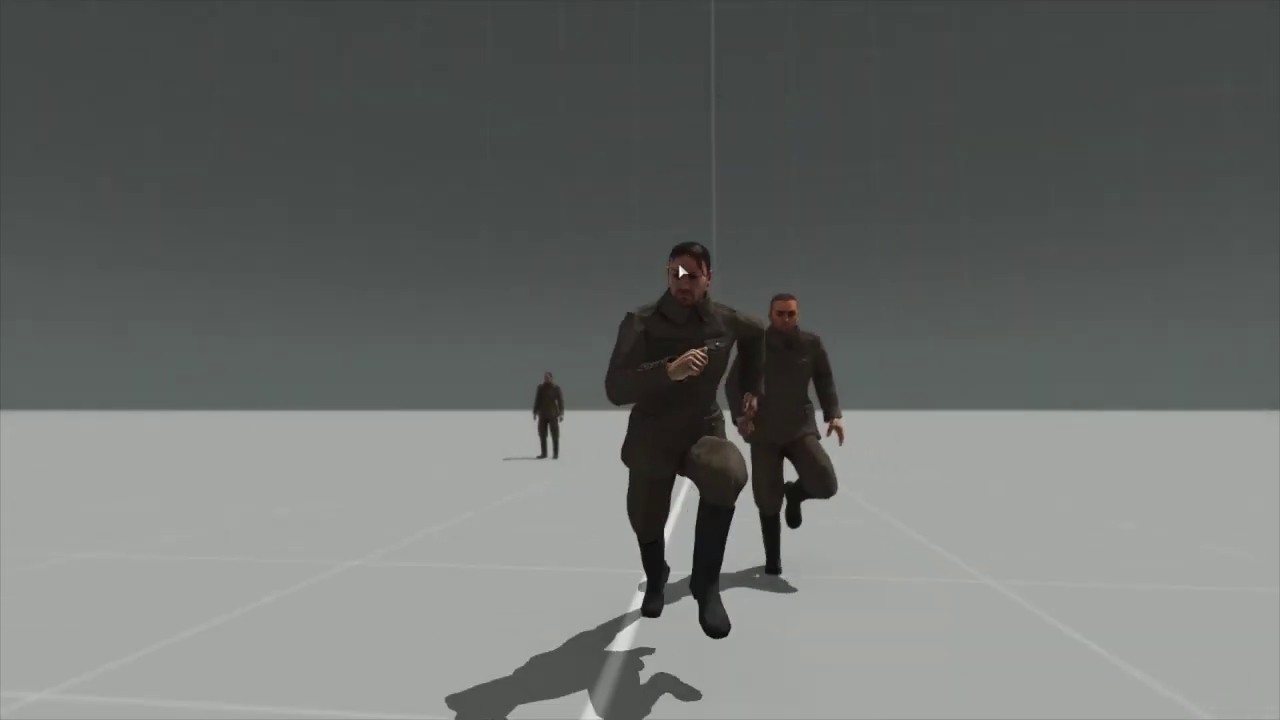
{"action": "right_click_drag", "start_coordinate": [710, 382], "coordinate": [420, 438]}
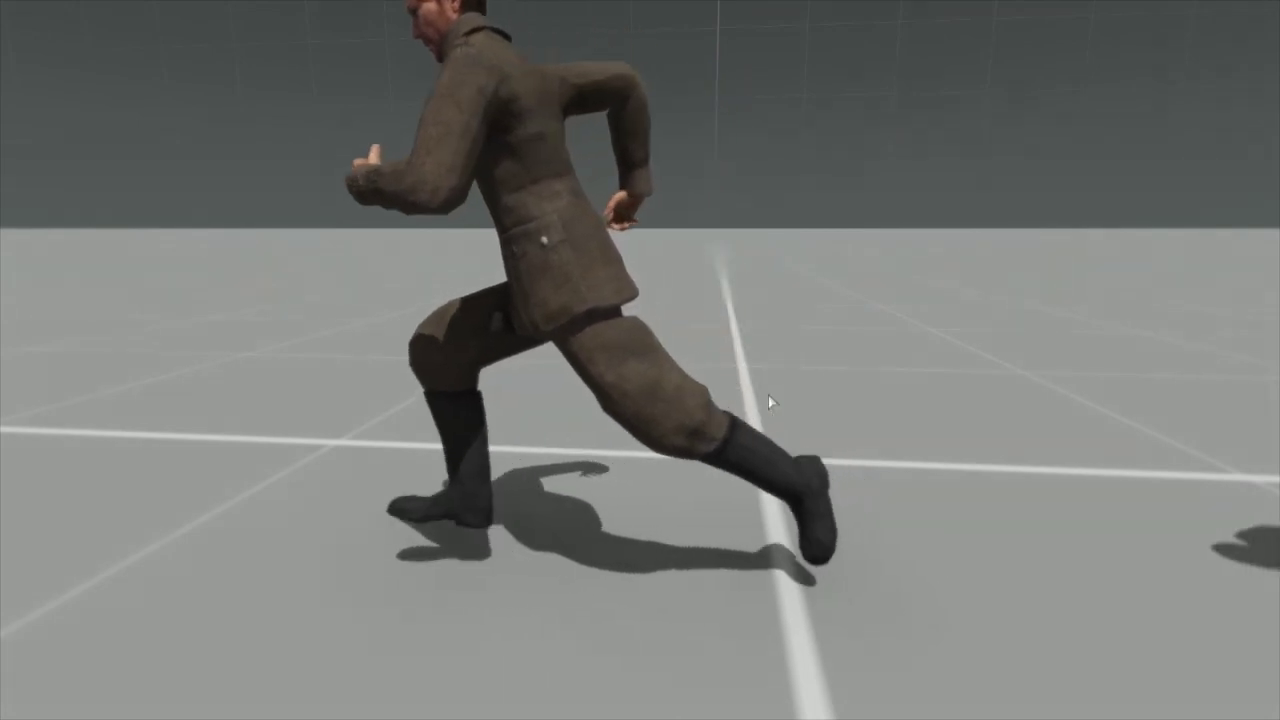
{"action": "key", "text": "a"}
{"action": "key", "text": "s"}
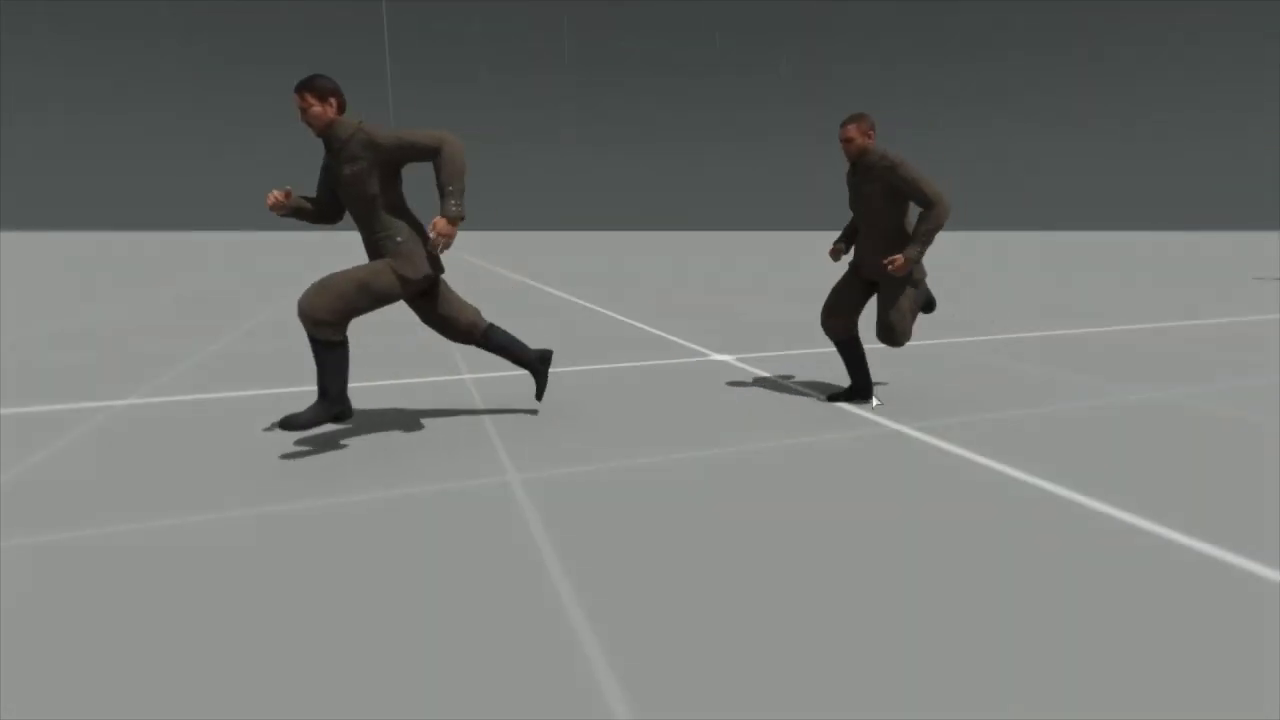